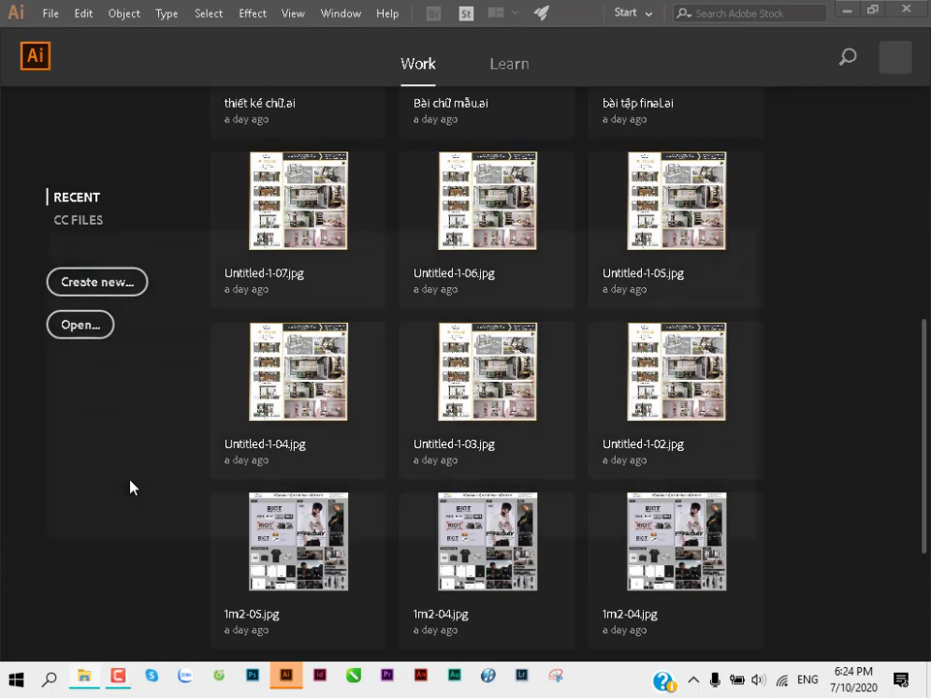
Step: Go to the LAM VIEC (F:) drive and enlarge the File Explorer window to show more files
{"action": "scroll", "coordinate": [133, 456], "scroll_direction": "down", "scroll_amount": 3}
{"action": "scroll", "coordinate": [131, 464], "scroll_direction": "down", "scroll_amount": 3}
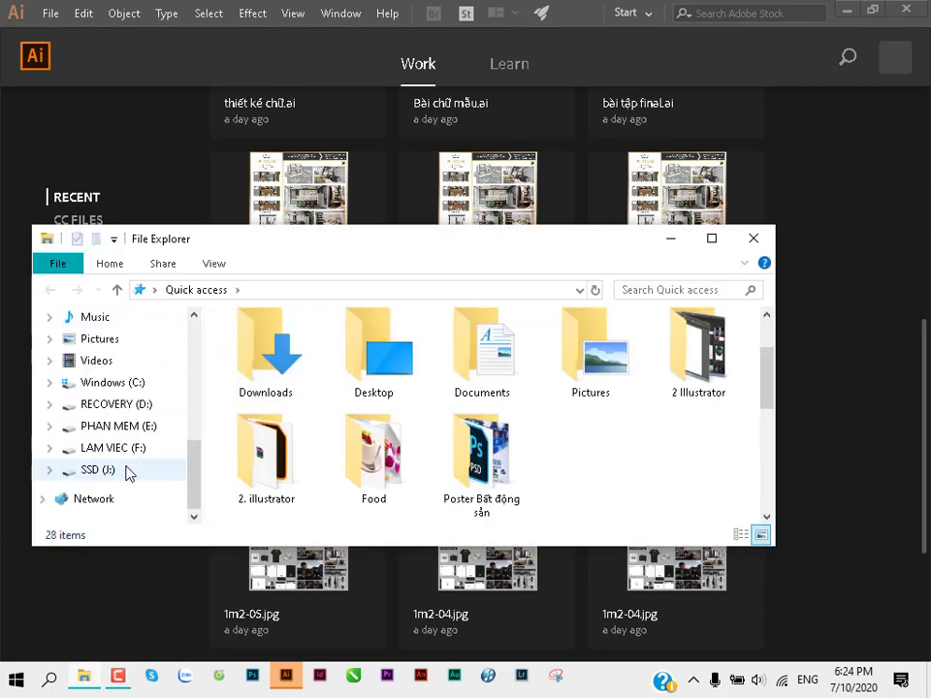
{"action": "left_click", "coordinate": [128, 448]}
{"action": "scroll", "coordinate": [480, 448], "scroll_direction": "down", "scroll_amount": 2}
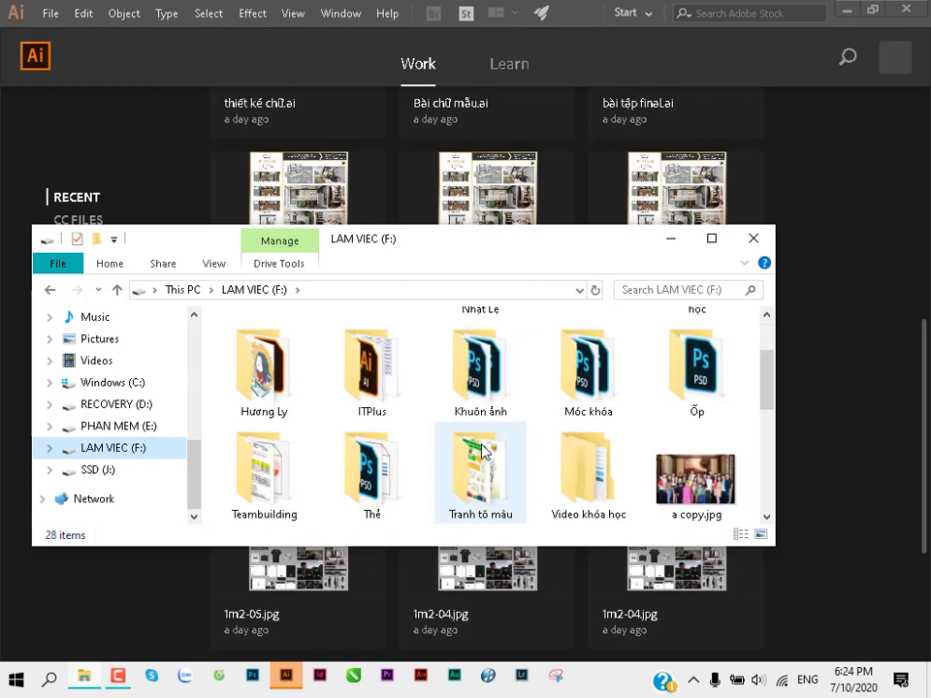
{"action": "scroll", "coordinate": [480, 448], "scroll_direction": "down", "scroll_amount": 2}
{"action": "scroll", "coordinate": [482, 448], "scroll_direction": "down", "scroll_amount": 2}
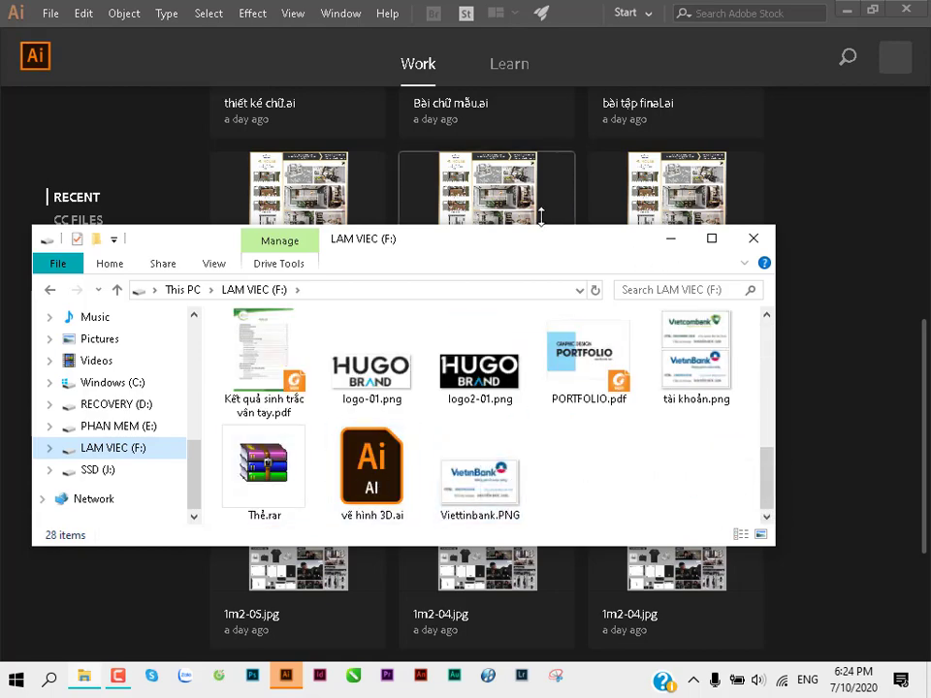
{"action": "left_click_drag", "start_coordinate": [545, 225], "coordinate": [543, 97]}
{"action": "scroll", "coordinate": [514, 412], "scroll_direction": "up", "scroll_amount": 2}
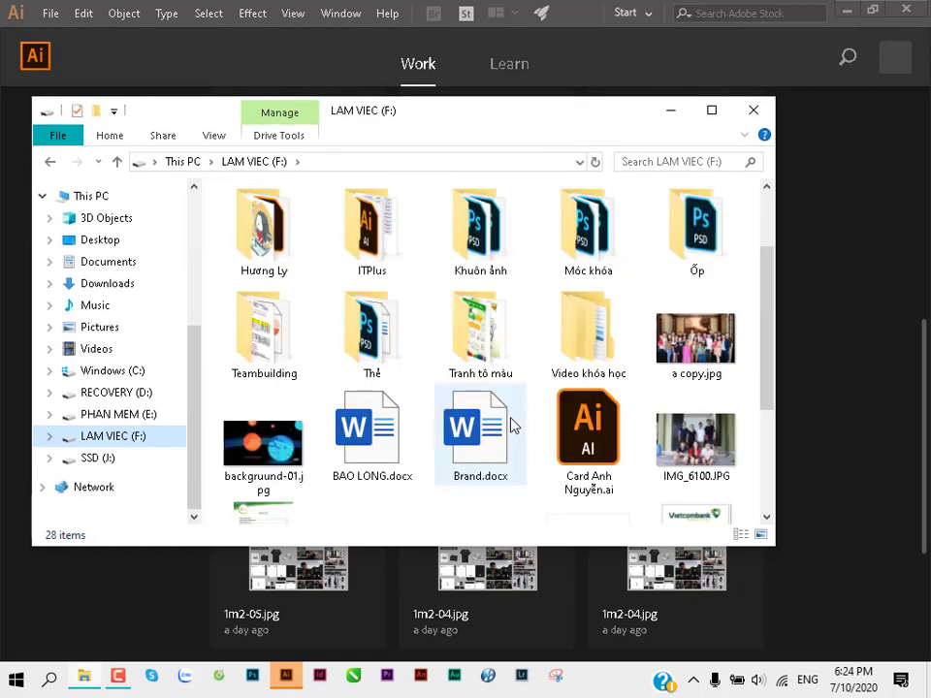
{"action": "scroll", "coordinate": [577, 310], "scroll_direction": "up", "scroll_amount": 2}
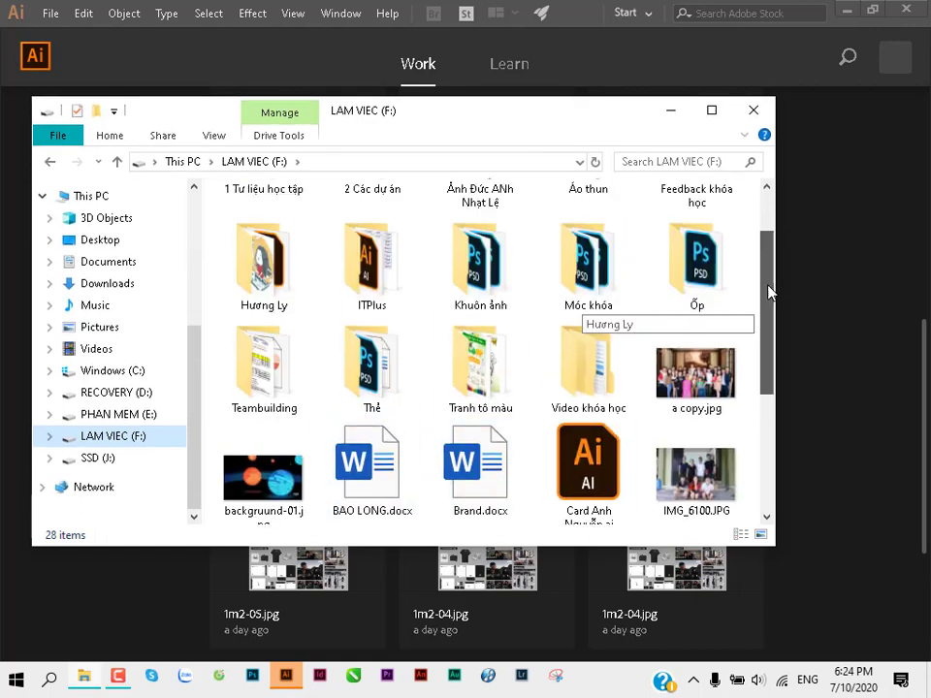
Step: Open the 1 Tư liệu học tập folder and select So sánh PTS và Ai.pdf
{"action": "left_click", "coordinate": [286, 244]}
{"action": "double_click", "coordinate": [286, 244]}
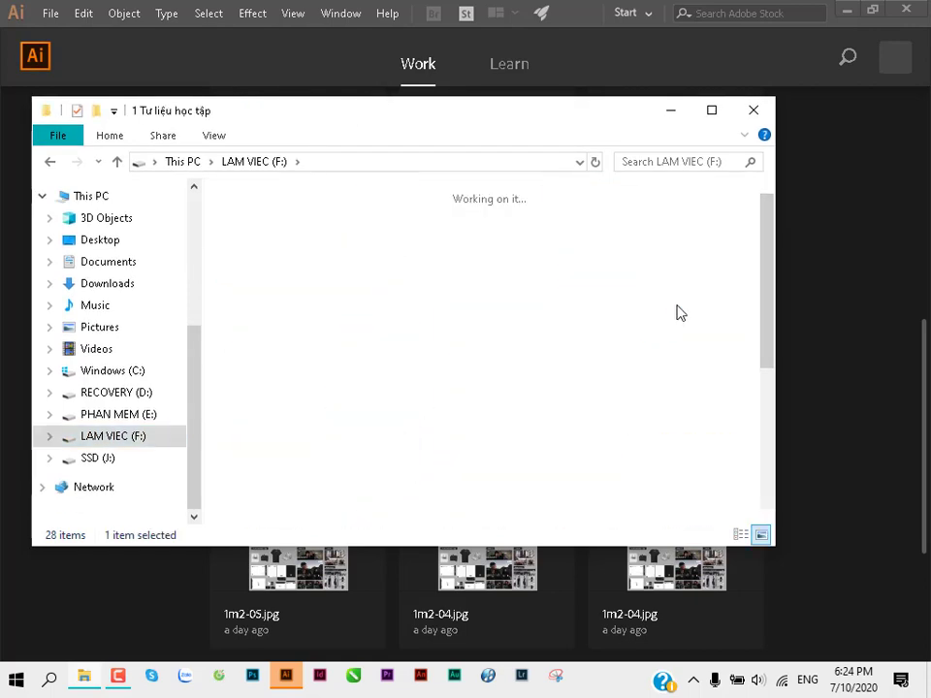
{"action": "scroll", "coordinate": [632, 404], "scroll_direction": "down", "scroll_amount": 1}
{"action": "scroll", "coordinate": [633, 404], "scroll_direction": "down", "scroll_amount": 2}
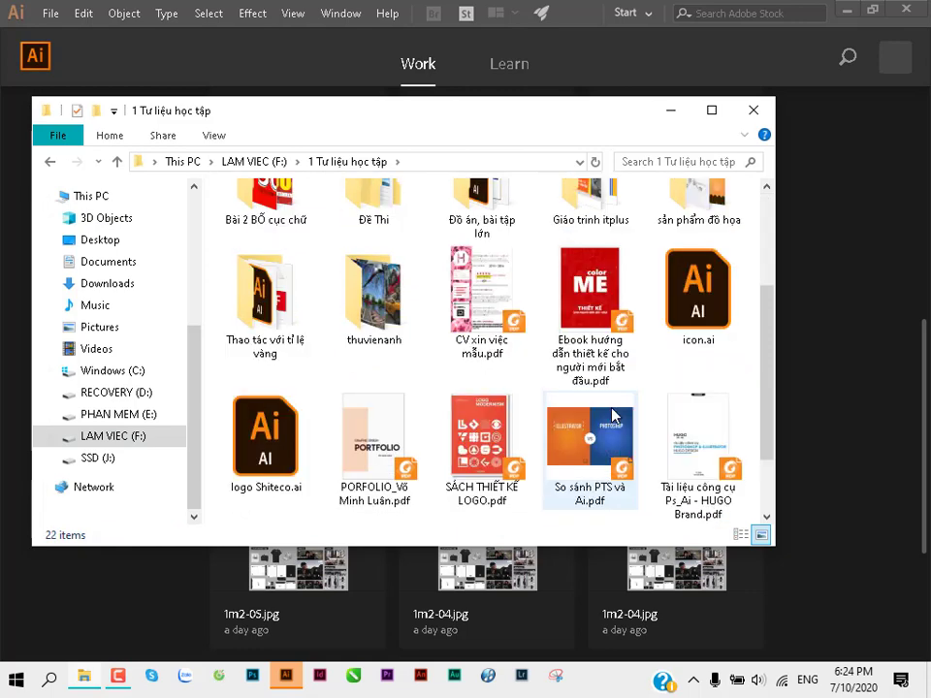
{"action": "left_click", "coordinate": [579, 446]}
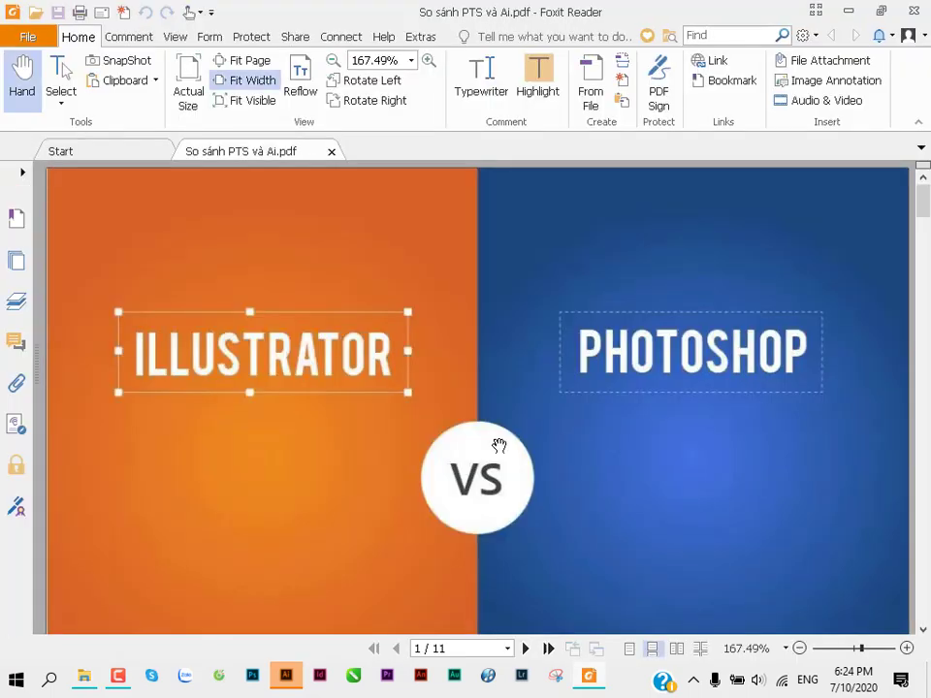
Step: Show the So sánh PTS và Ai.pdf document in full-screen mode with F11
{"action": "key", "text": "F11"}
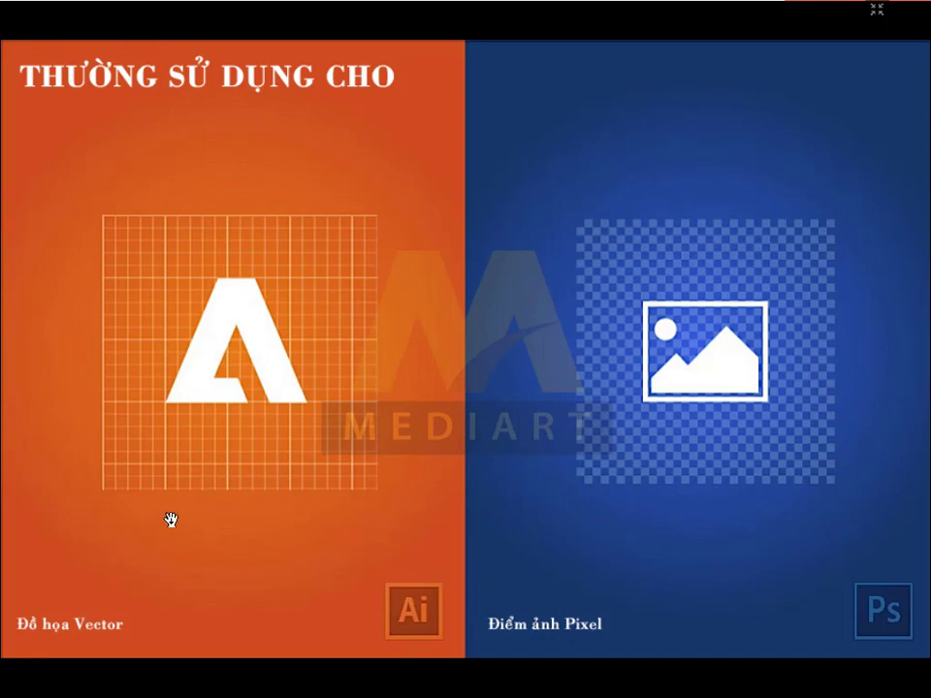
Step: Advance to the Artboard comparison slide, then exit full screen and close the PDF and folder window
{"action": "left_click", "coordinate": [210, 478]}
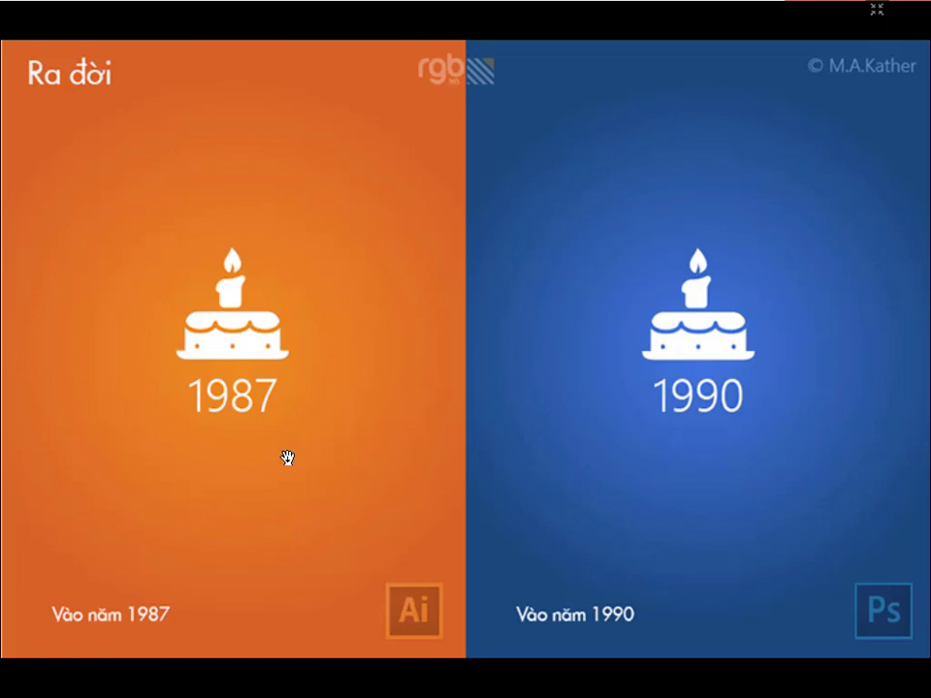
{"action": "left_click", "coordinate": [285, 425]}
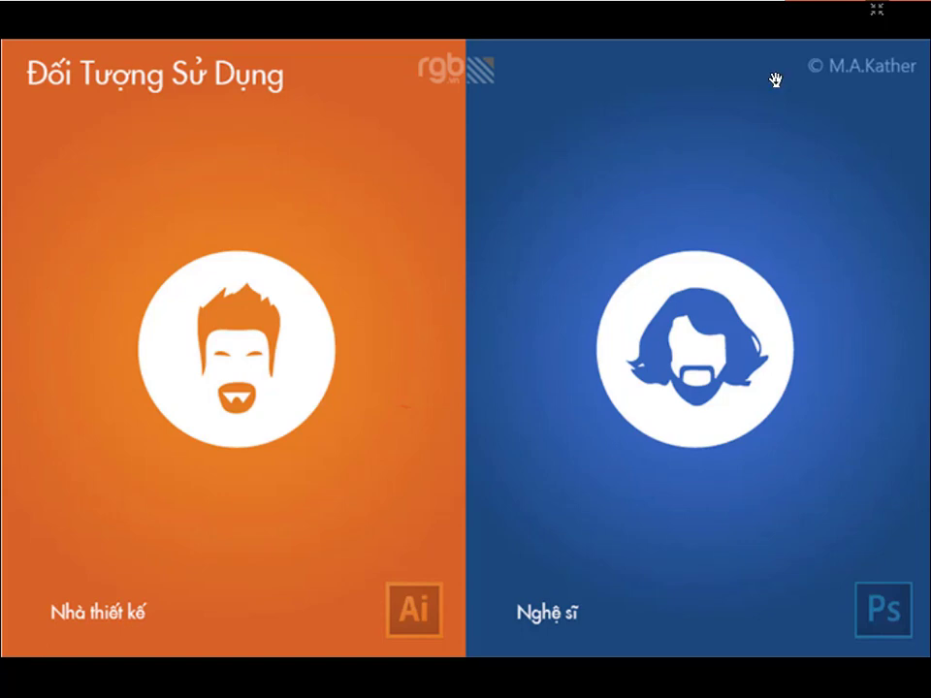
{"action": "left_click", "coordinate": [876, 16]}
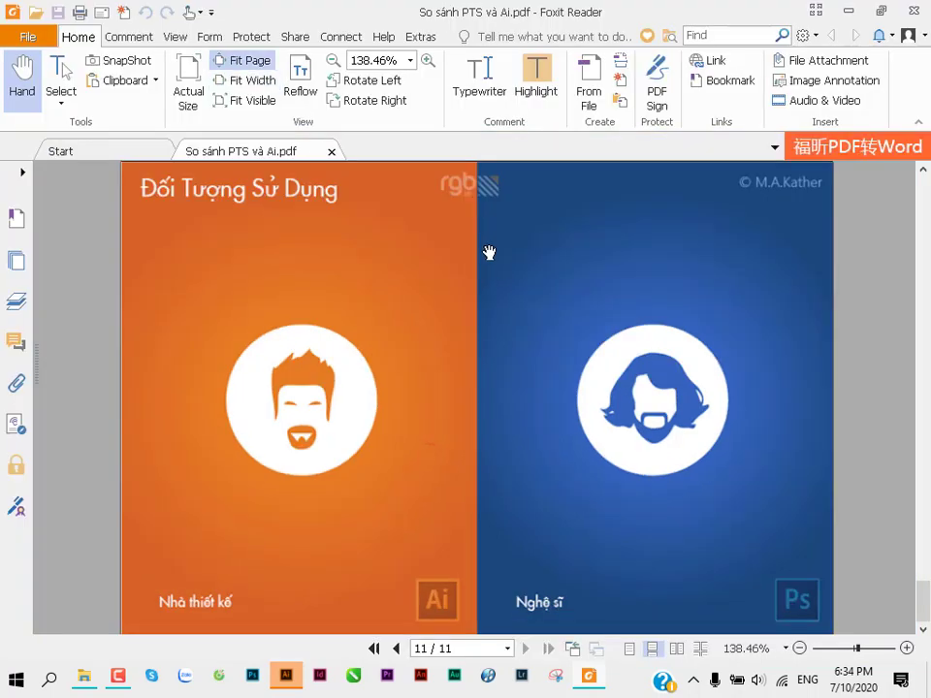
{"action": "left_click", "coordinate": [914, 9]}
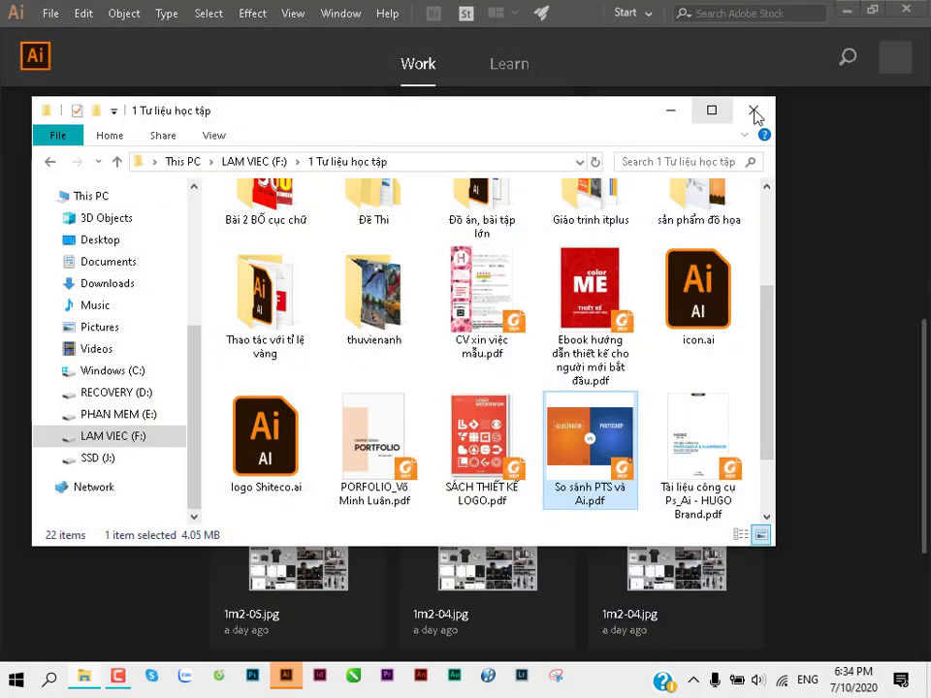
{"action": "left_click", "coordinate": [753, 110]}
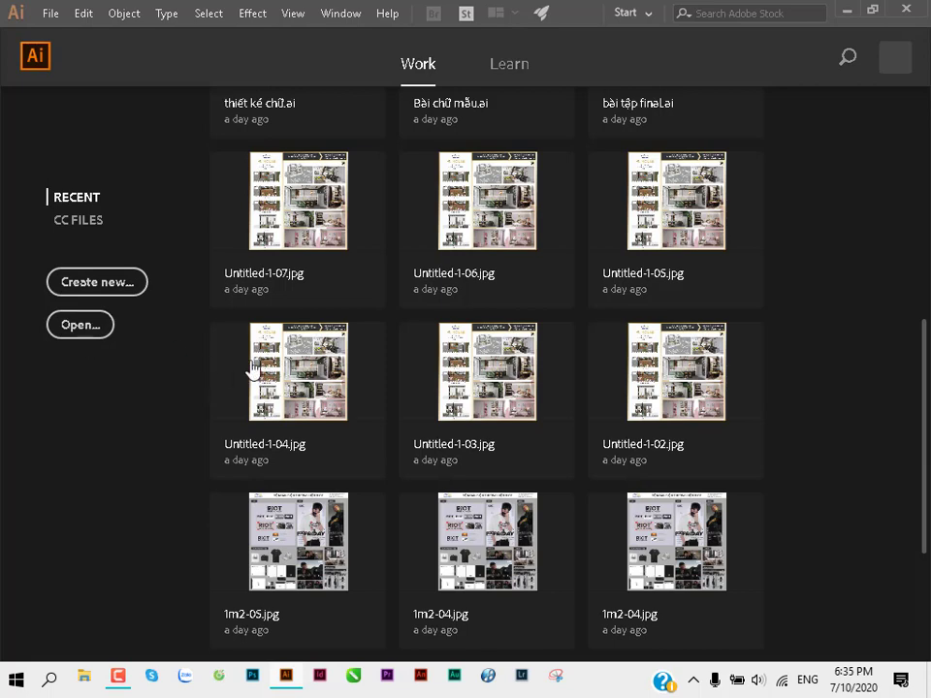
Step: Start a new document with Ctrl+N and browse the Mobile, Web, Film & Video and Art & Illustration presets
{"action": "key", "text": "ctrl+n"}
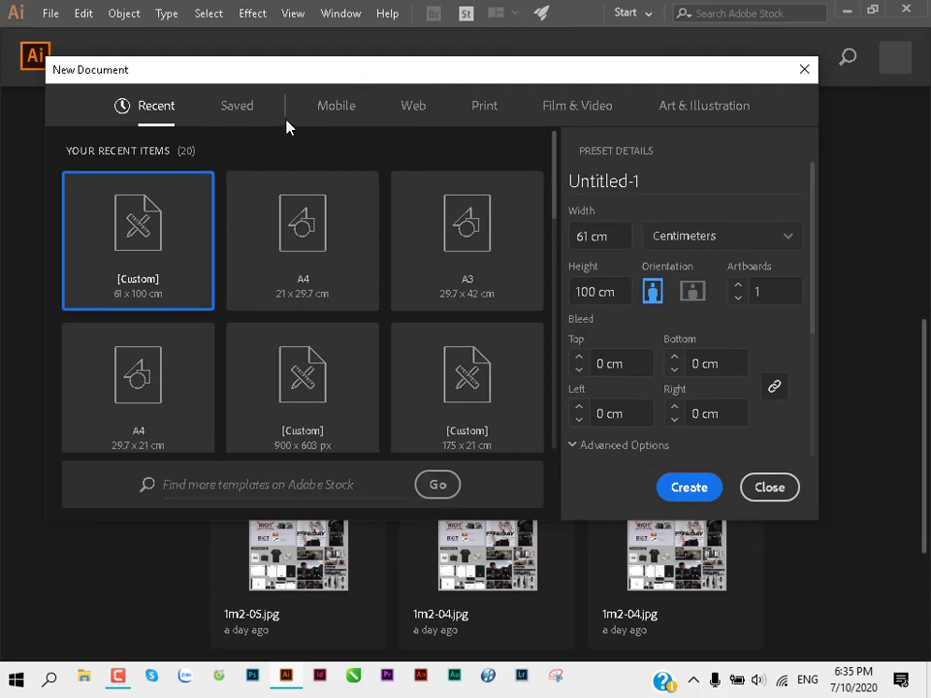
{"action": "left_click", "coordinate": [334, 112]}
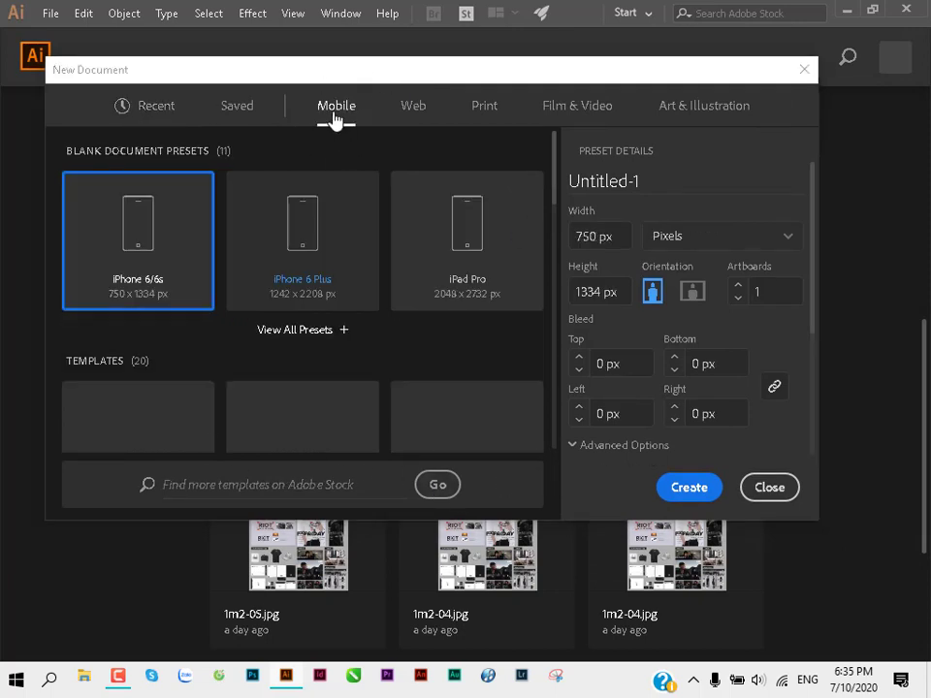
{"action": "left_click", "coordinate": [415, 113]}
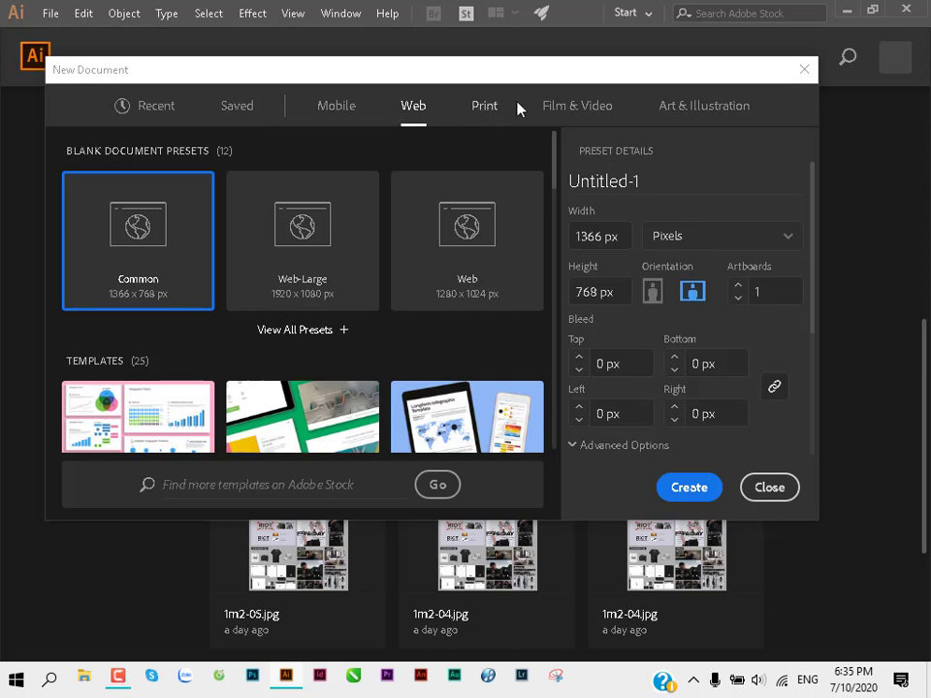
{"action": "left_click", "coordinate": [585, 110]}
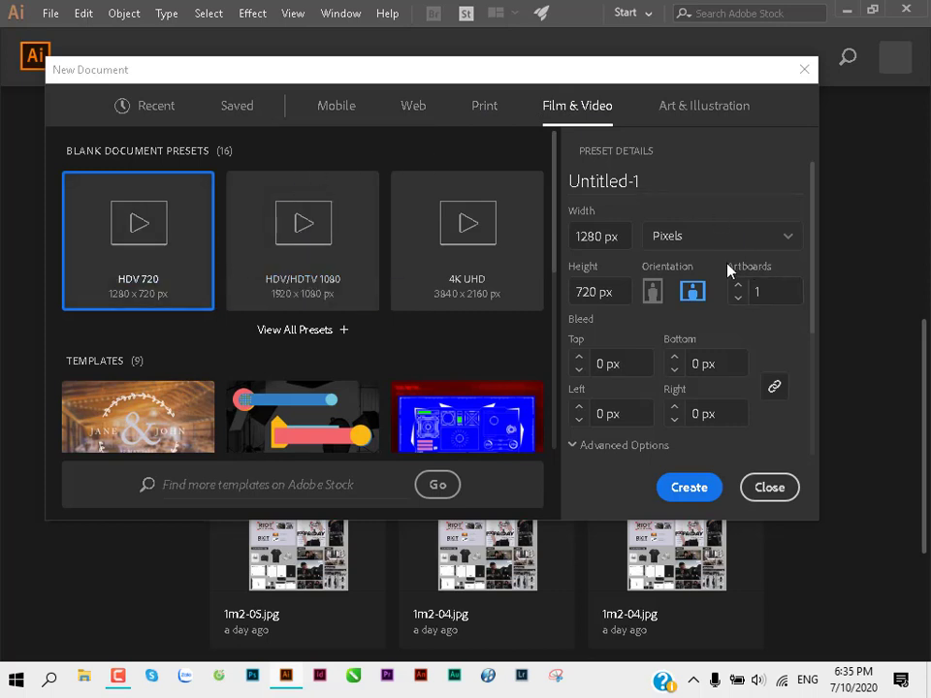
{"action": "left_click", "coordinate": [711, 109]}
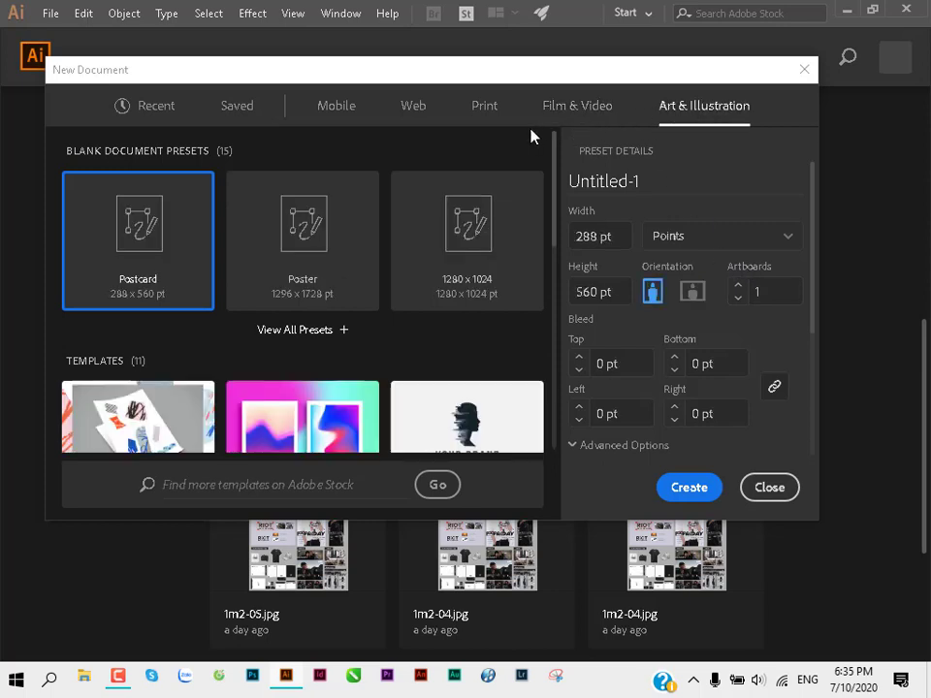
Step: Browse the Mobile, Web, Print (A4) and Film & Video (1920 × 1080 HD) presets
{"action": "left_click", "coordinate": [335, 112]}
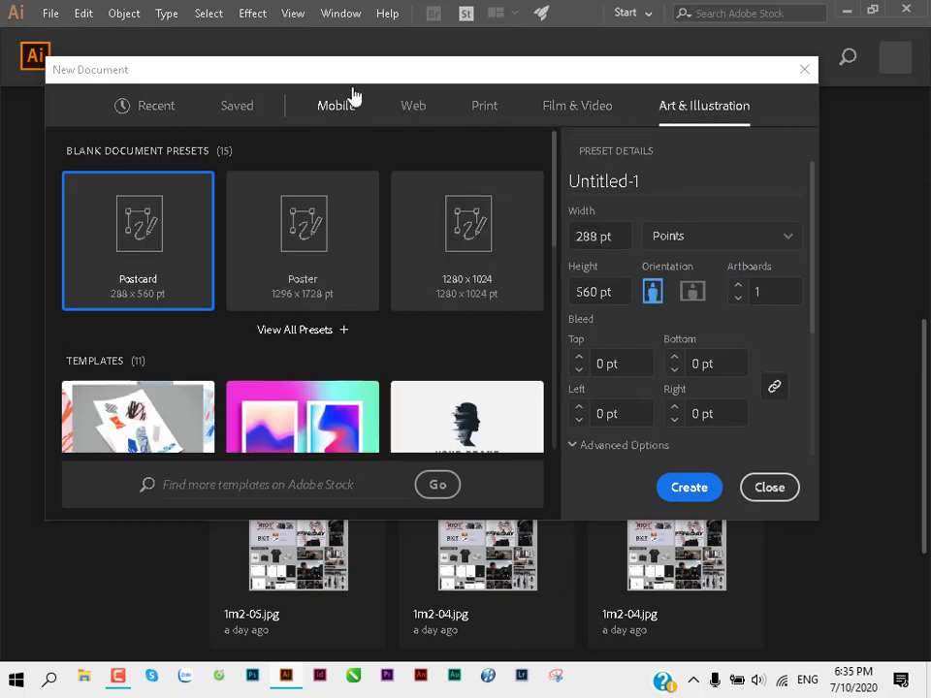
{"action": "left_click", "coordinate": [413, 112]}
{"action": "left_click", "coordinate": [488, 111]}
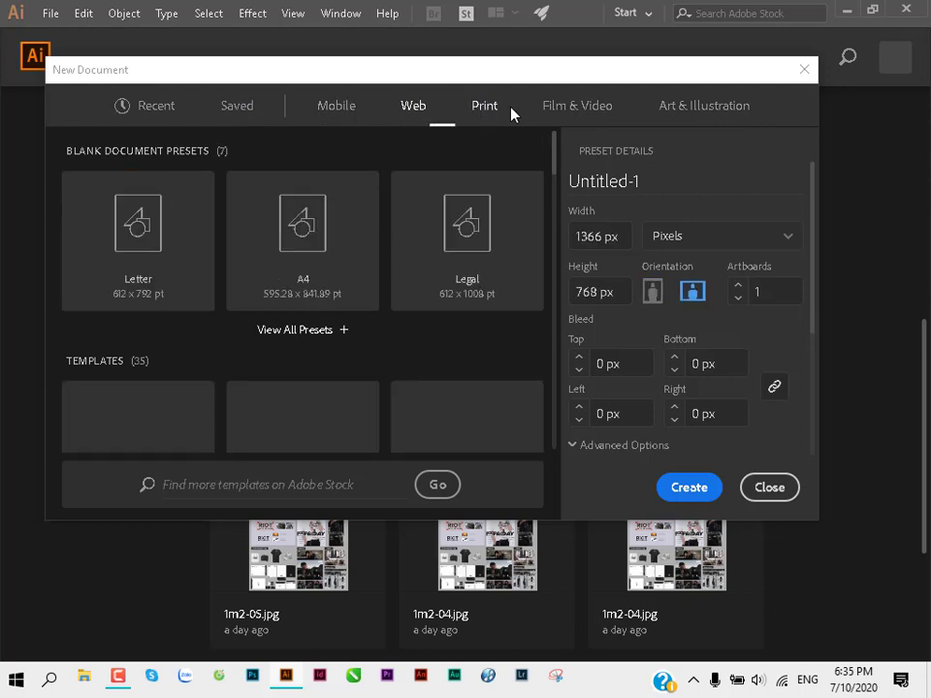
{"action": "left_click", "coordinate": [276, 272]}
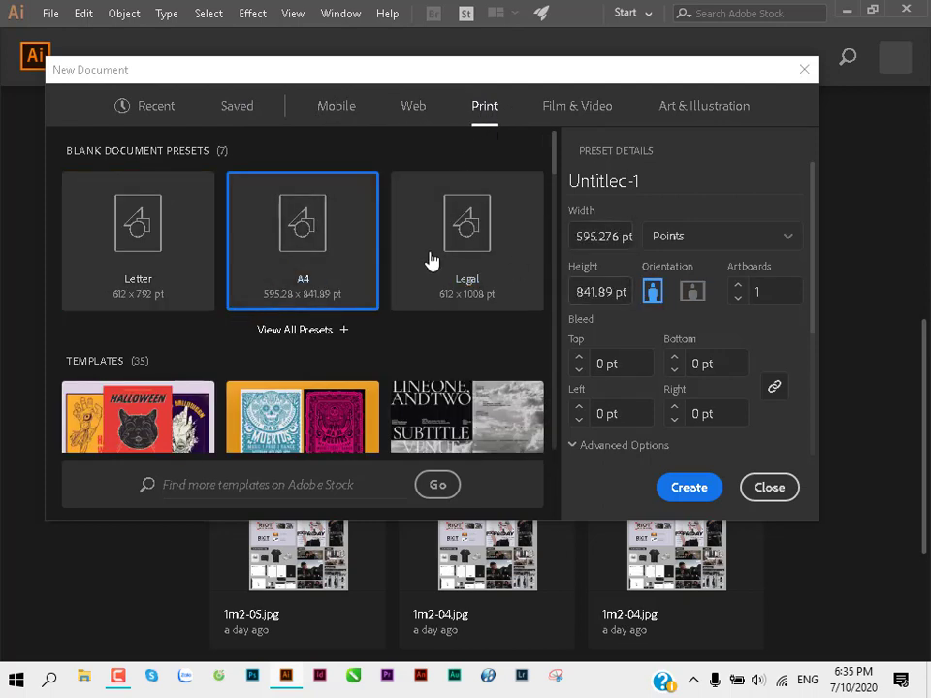
{"action": "left_click", "coordinate": [580, 107]}
{"action": "left_click", "coordinate": [302, 283]}
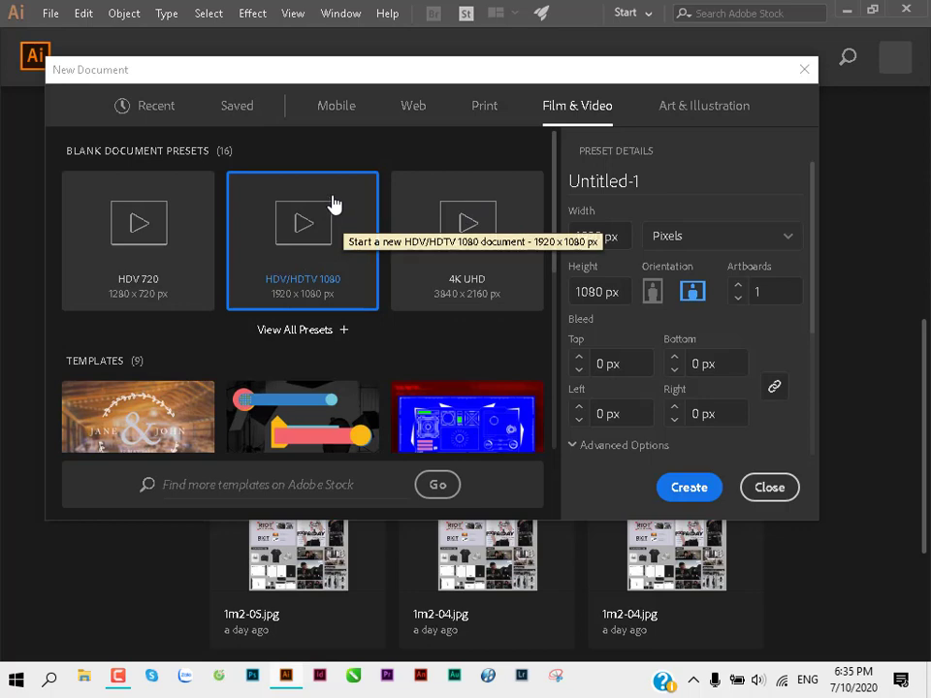
{"action": "left_click_drag", "start_coordinate": [295, 83], "coordinate": [267, 66]}
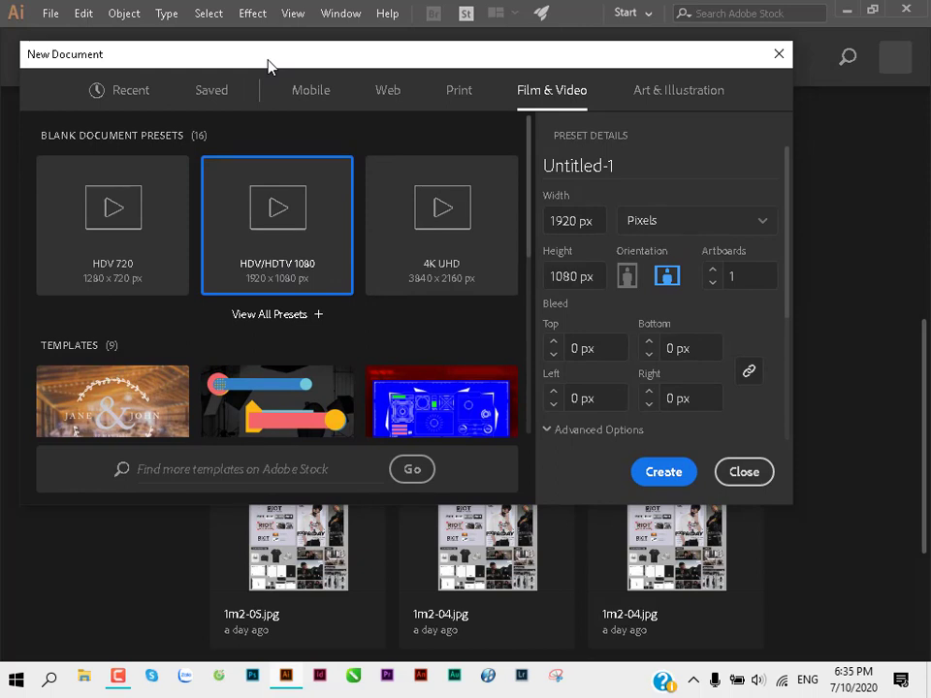
Step: Review all Print size presets, then show all Web blank document presets
{"action": "left_click", "coordinate": [458, 91]}
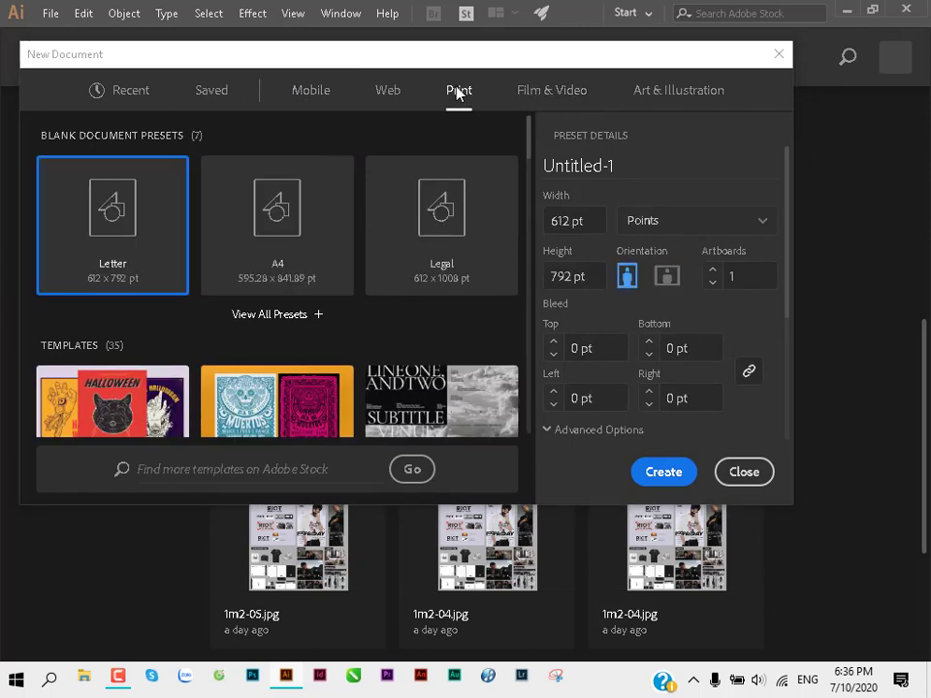
{"action": "left_click", "coordinate": [272, 324]}
{"action": "scroll", "coordinate": [310, 337], "scroll_direction": "down", "scroll_amount": 5}
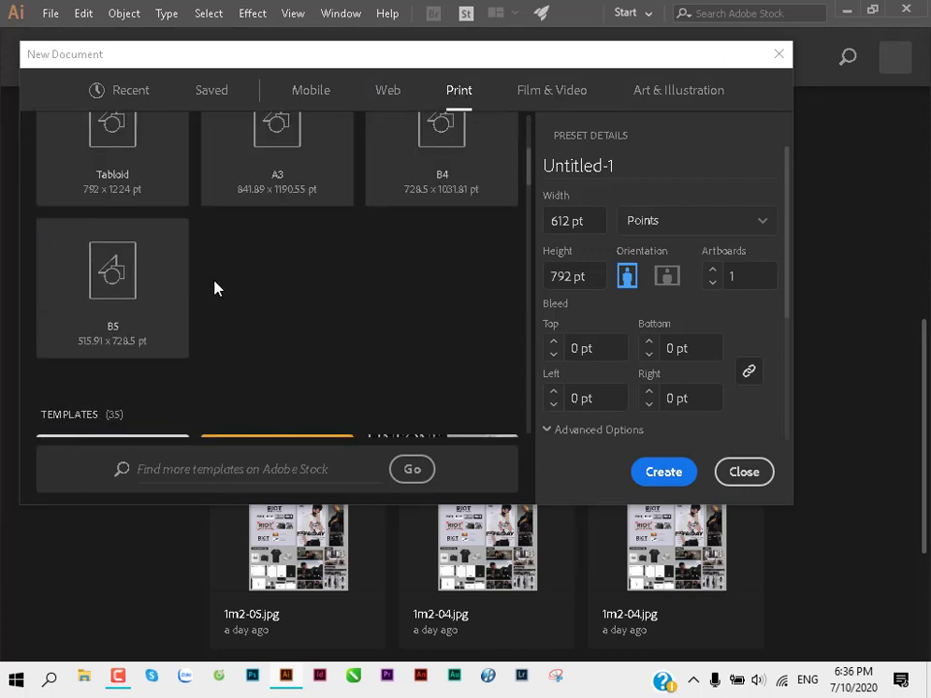
{"action": "scroll", "coordinate": [215, 288], "scroll_direction": "down", "scroll_amount": 1}
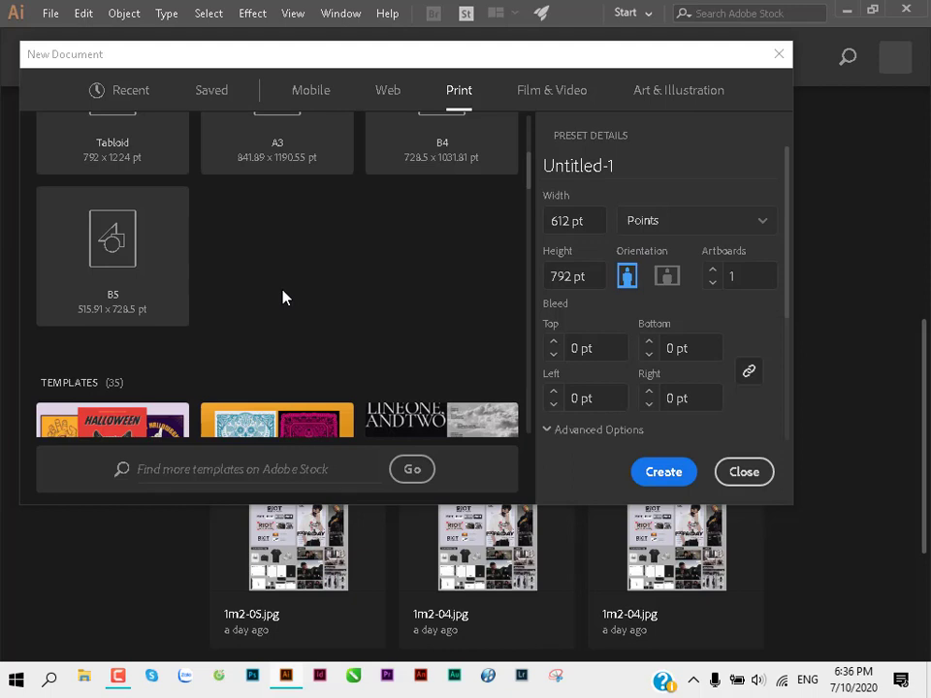
{"action": "scroll", "coordinate": [282, 295], "scroll_direction": "up", "scroll_amount": 5}
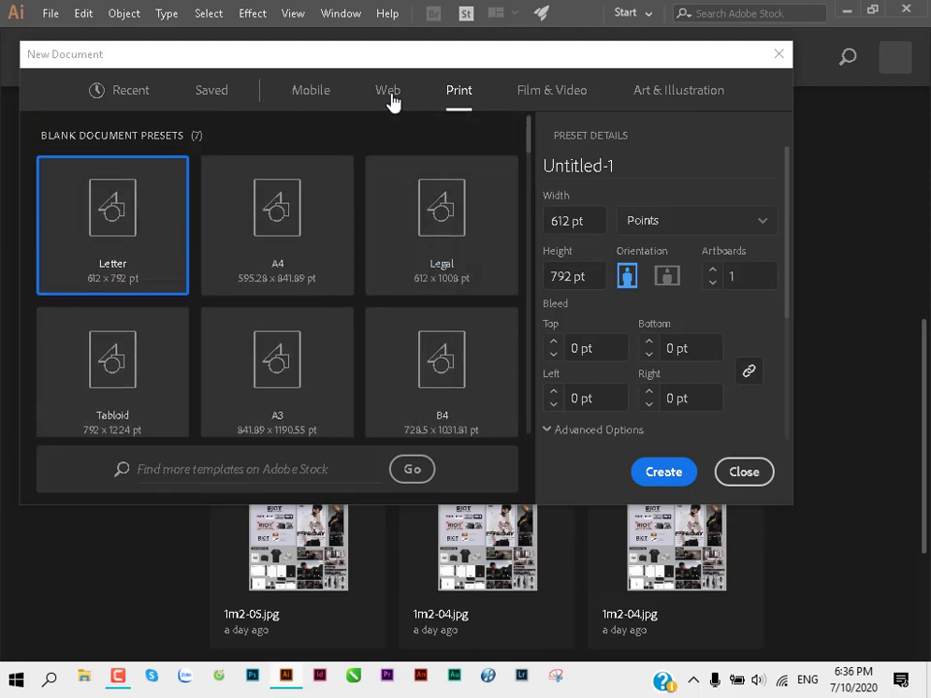
{"action": "left_click", "coordinate": [389, 94]}
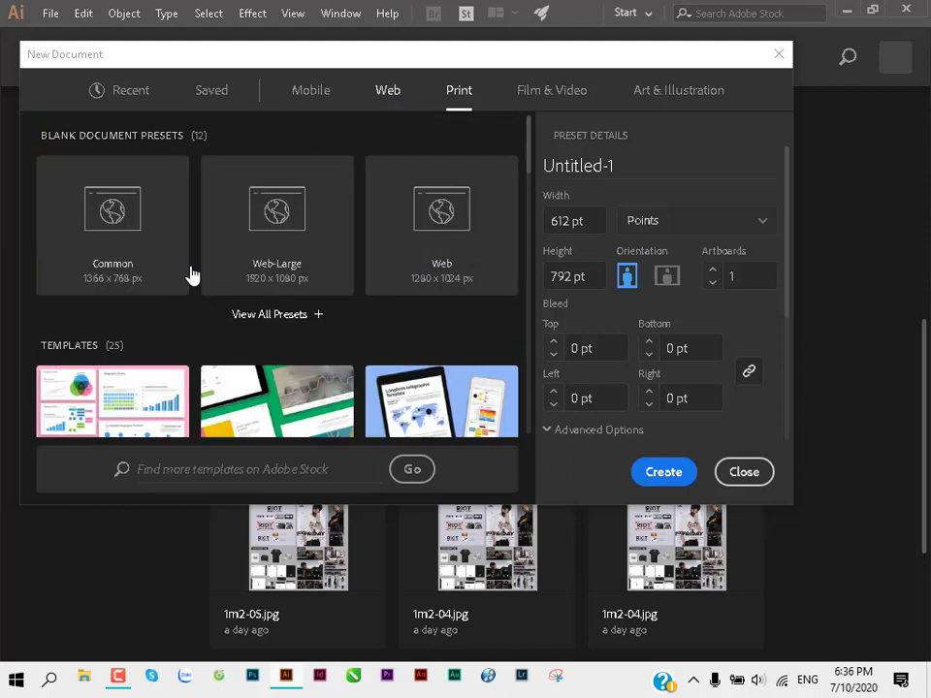
{"action": "left_click", "coordinate": [272, 314]}
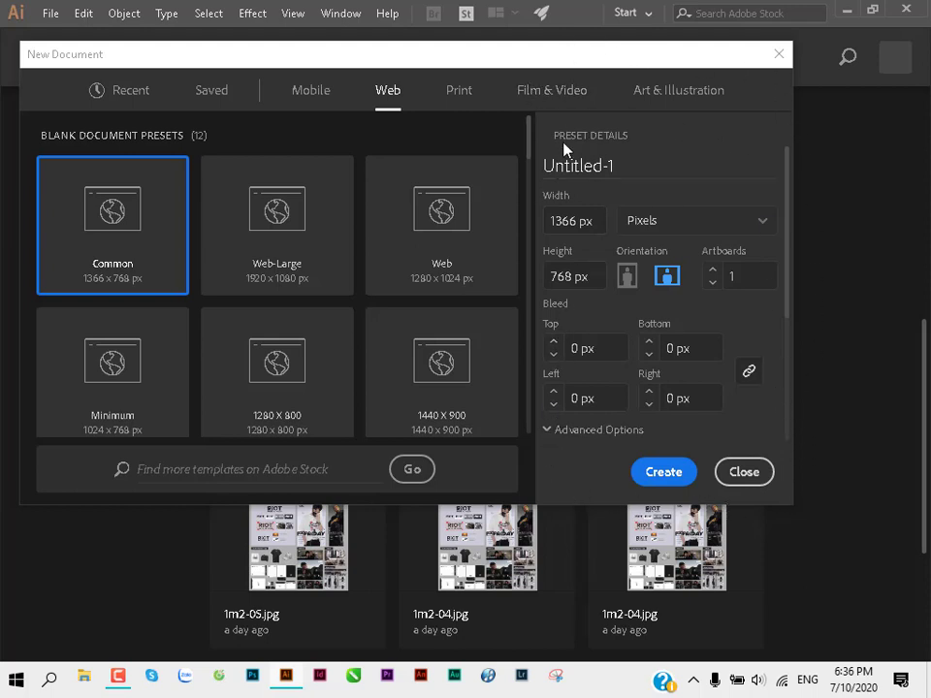
Step: Select the document name field and open the units dropdown beside Width
{"action": "left_click", "coordinate": [630, 165]}
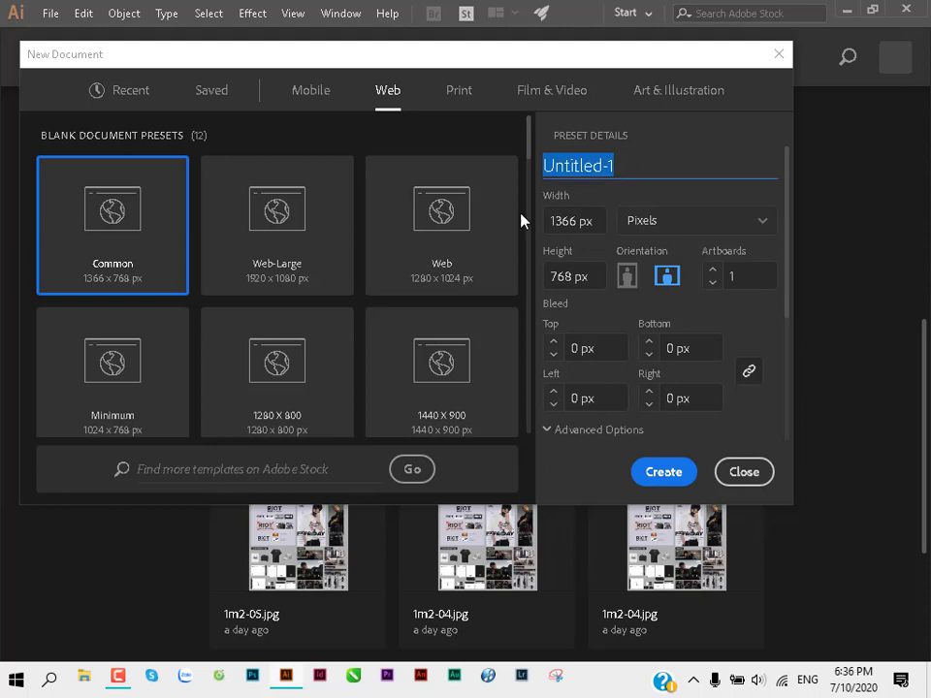
{"action": "left_click", "coordinate": [702, 229]}
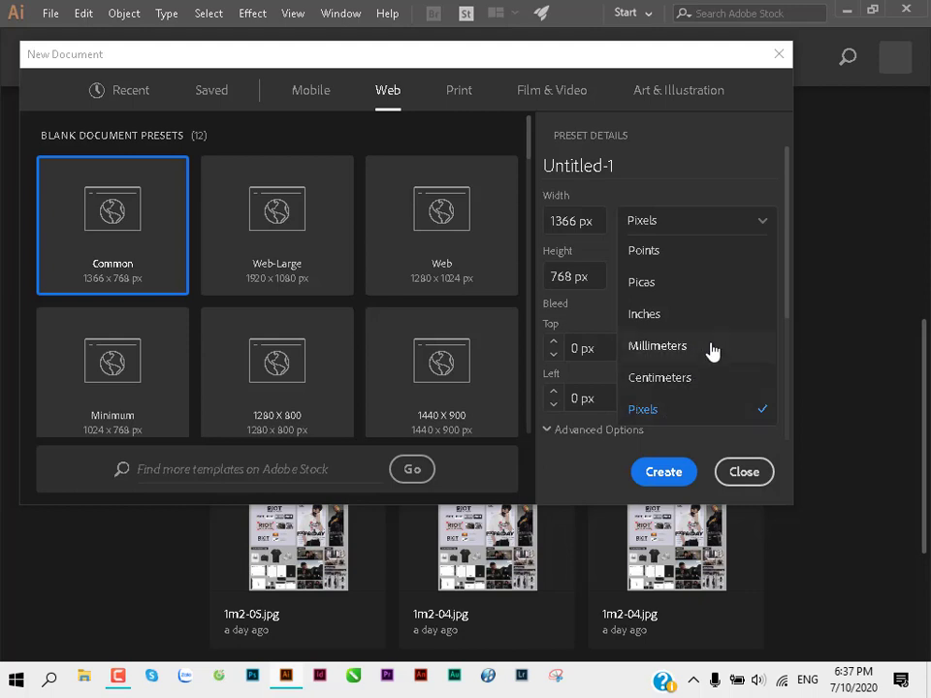
Step: Switch units to Centimeters and enter width 21 cm and height 29.7 cm
{"action": "left_click", "coordinate": [665, 378]}
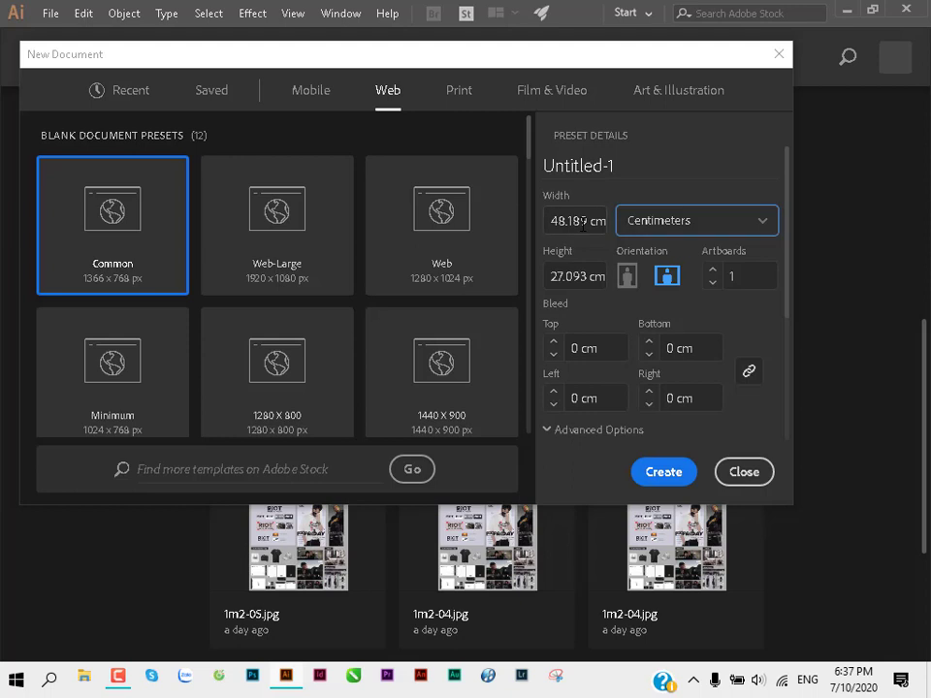
{"action": "left_click", "coordinate": [582, 222]}
{"action": "type", "text": "21"}
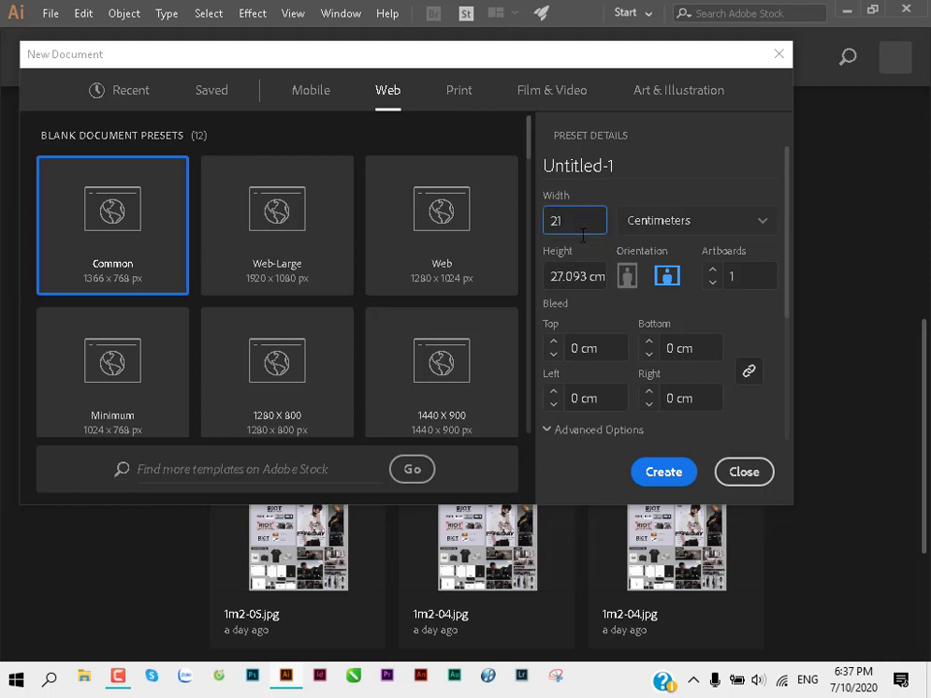
{"action": "left_click", "coordinate": [585, 278]}
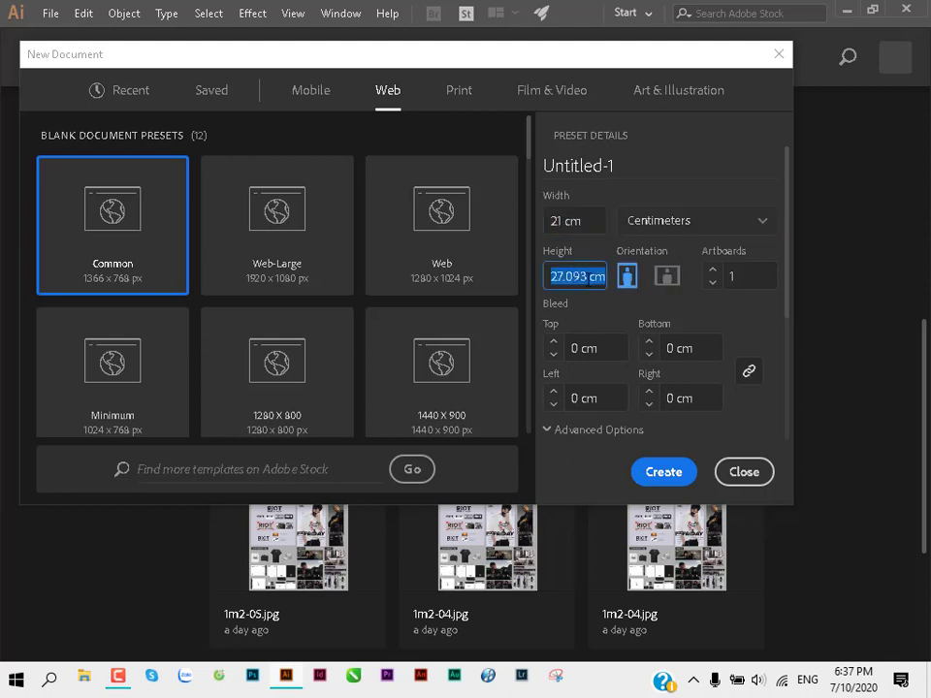
{"action": "type", "text": "29.7"}
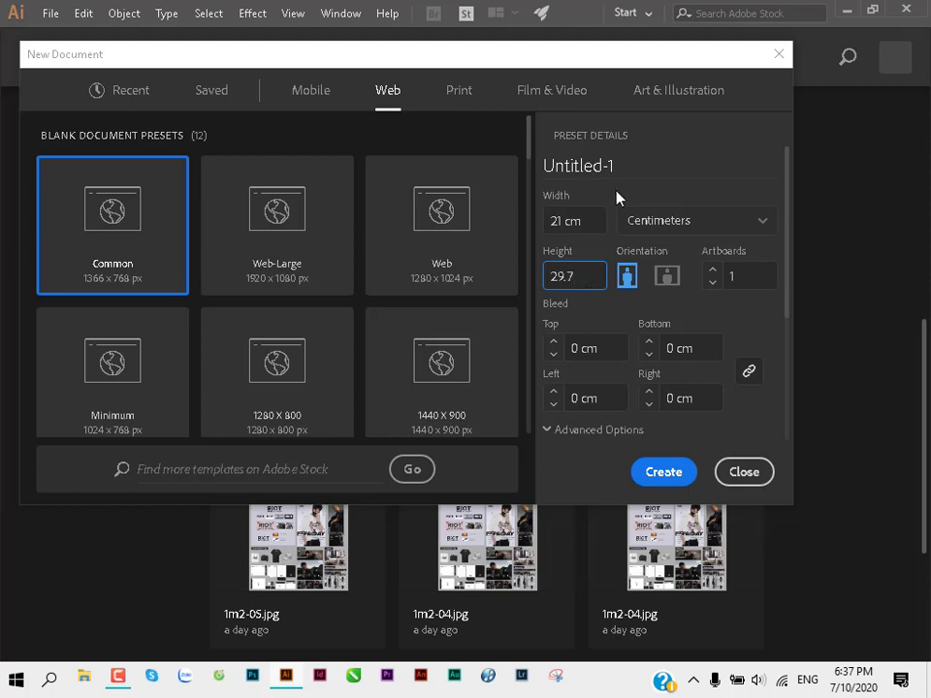
{"action": "left_click", "coordinate": [528, 308]}
Step: Set the page orientation to landscape
{"action": "left_click", "coordinate": [672, 280]}
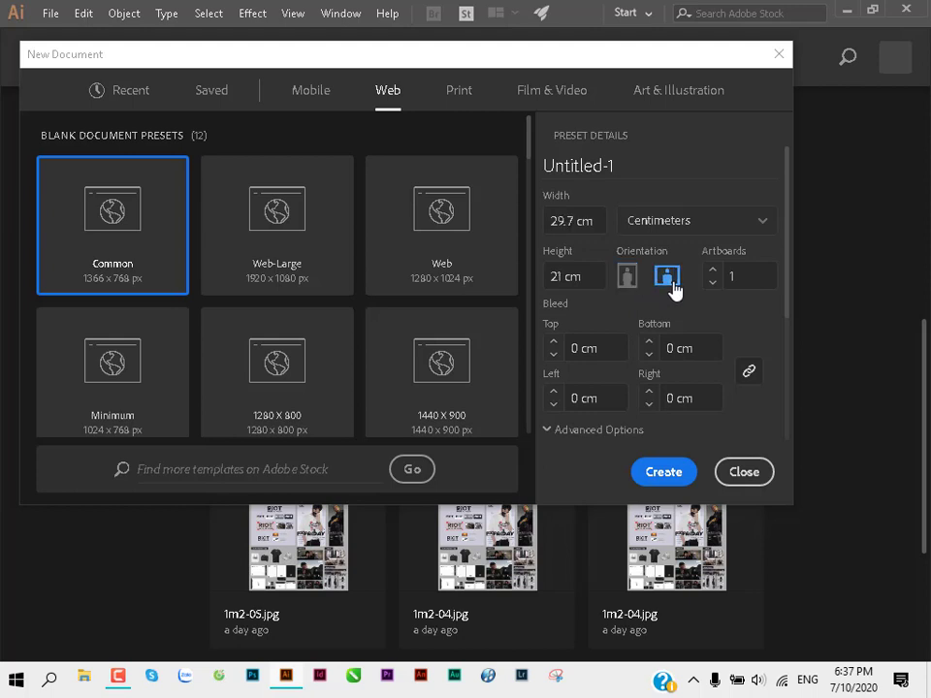
{"action": "left_click", "coordinate": [627, 278]}
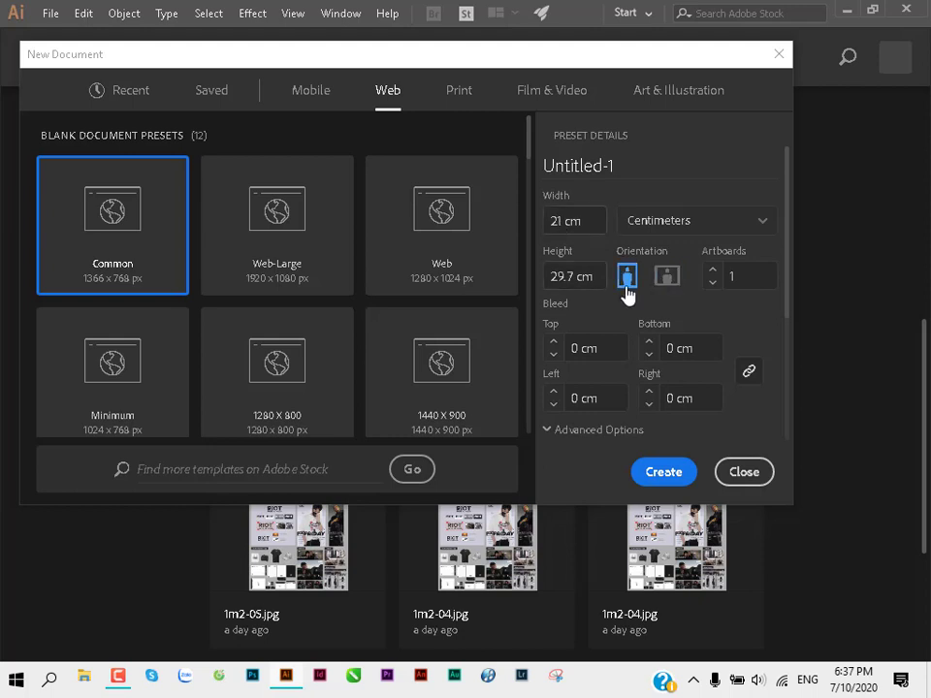
{"action": "left_click", "coordinate": [668, 278]}
{"action": "left_click", "coordinate": [627, 279]}
{"action": "left_click", "coordinate": [668, 275]}
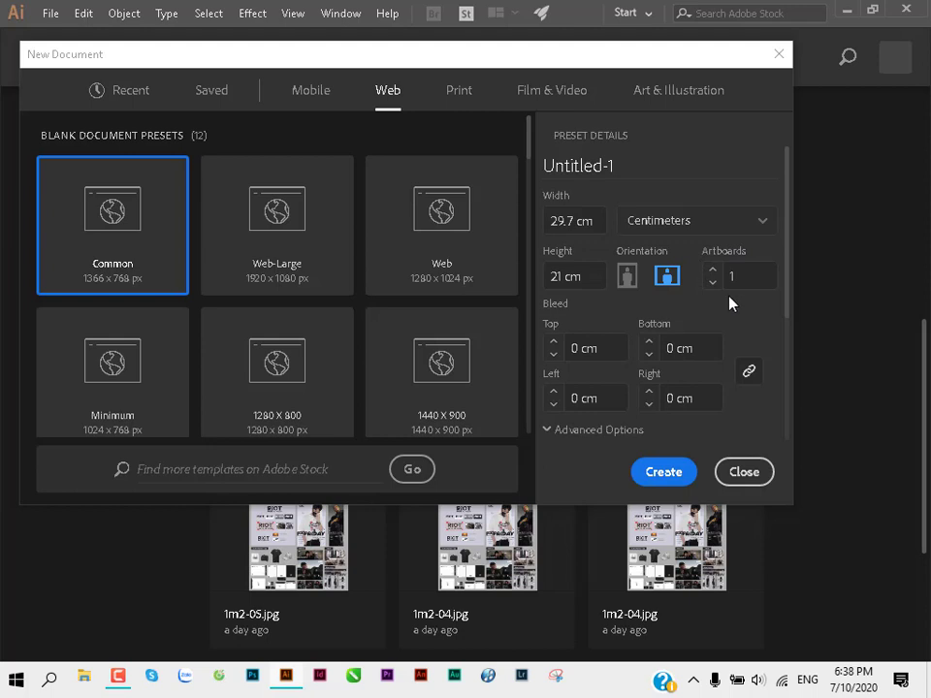
{"action": "scroll", "coordinate": [731, 304], "scroll_direction": "down", "scroll_amount": 2}
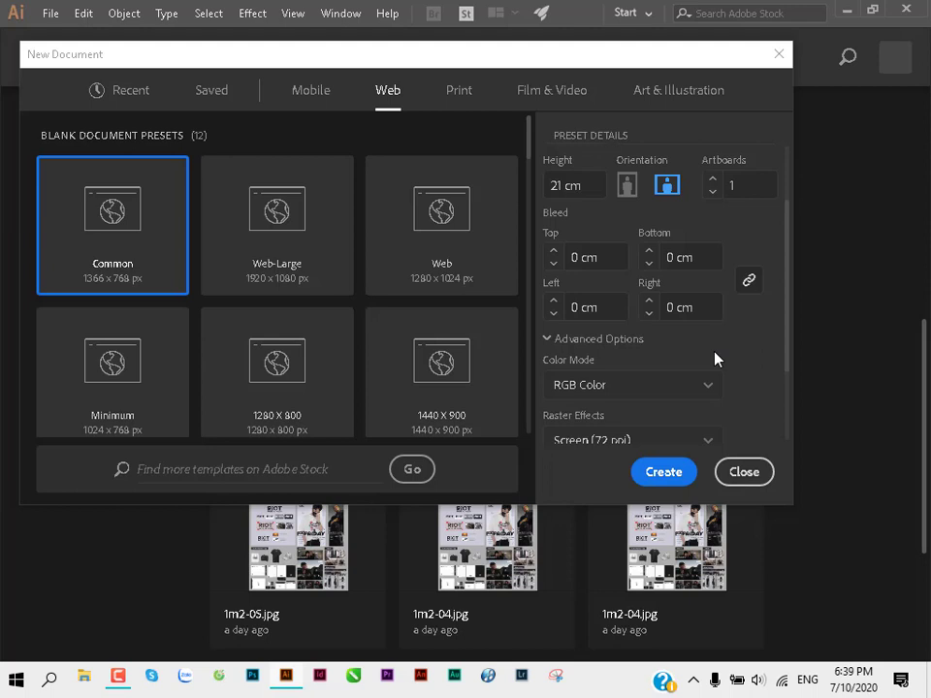
{"action": "left_click", "coordinate": [552, 250]}
{"action": "left_click", "coordinate": [552, 250]}
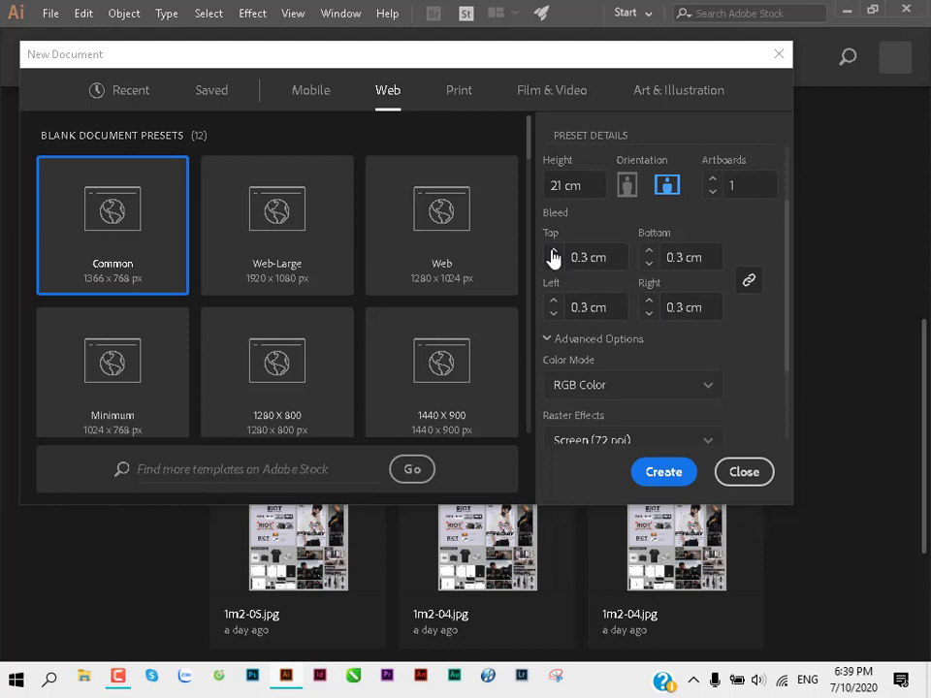
{"action": "left_click", "coordinate": [553, 262]}
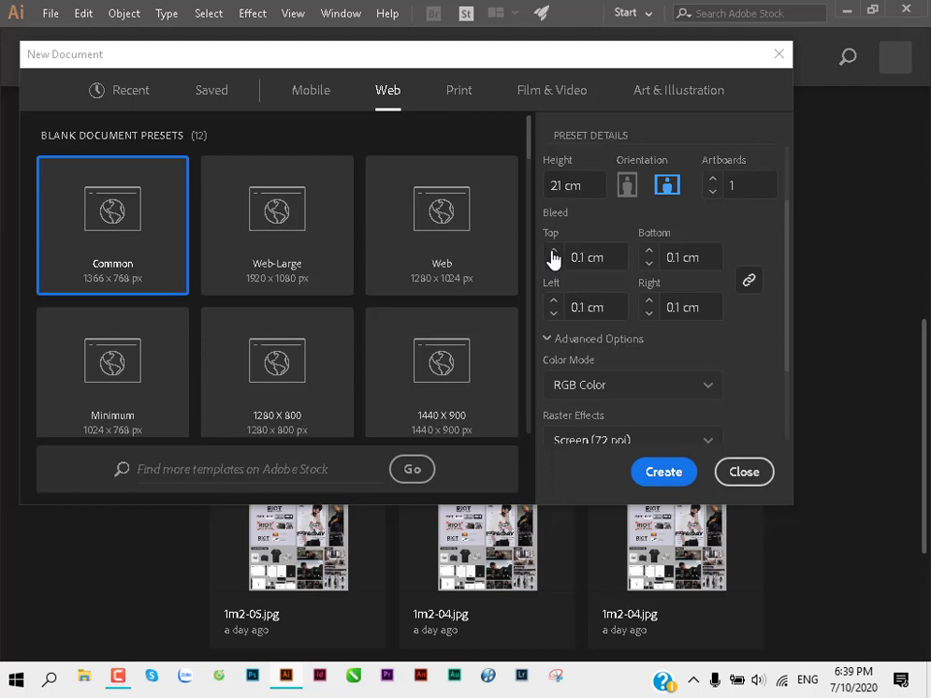
{"action": "left_click", "coordinate": [553, 250]}
{"action": "left_click", "coordinate": [553, 262]}
{"action": "left_click", "coordinate": [553, 250]}
{"action": "left_click", "coordinate": [553, 250]}
{"action": "left_click", "coordinate": [554, 263]}
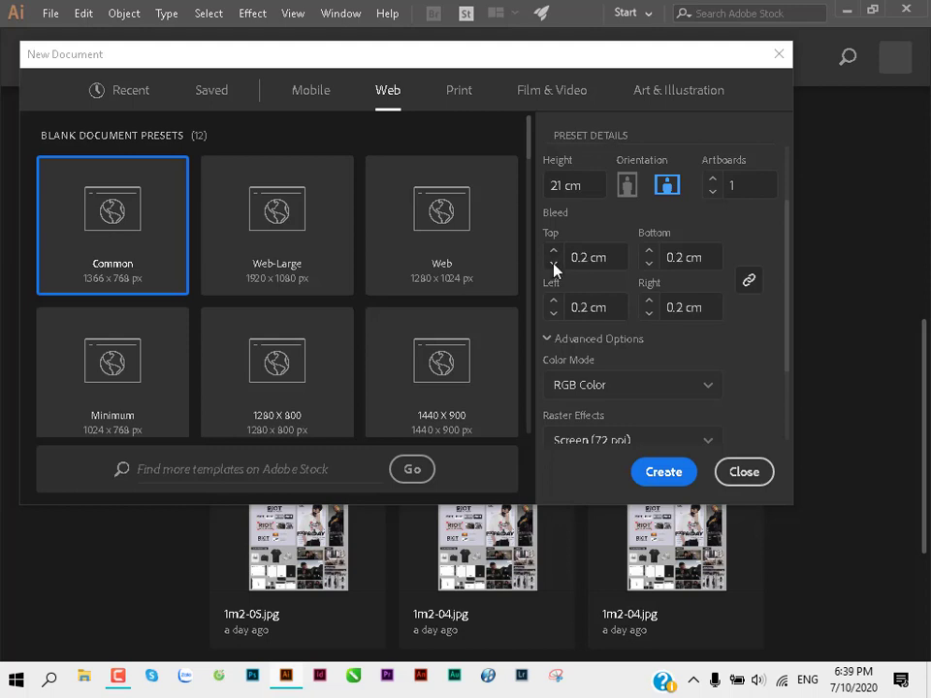
{"action": "left_click", "coordinate": [554, 251]}
{"action": "left_click", "coordinate": [554, 262]}
{"action": "left_click", "coordinate": [554, 263]}
{"action": "left_click", "coordinate": [554, 265]}
Step: Scroll down the settings and open the Color Mode list showing RGB Color and CMYK Color
{"action": "scroll", "coordinate": [716, 360], "scroll_direction": "down", "scroll_amount": 2}
{"action": "scroll", "coordinate": [718, 360], "scroll_direction": "down", "scroll_amount": 1}
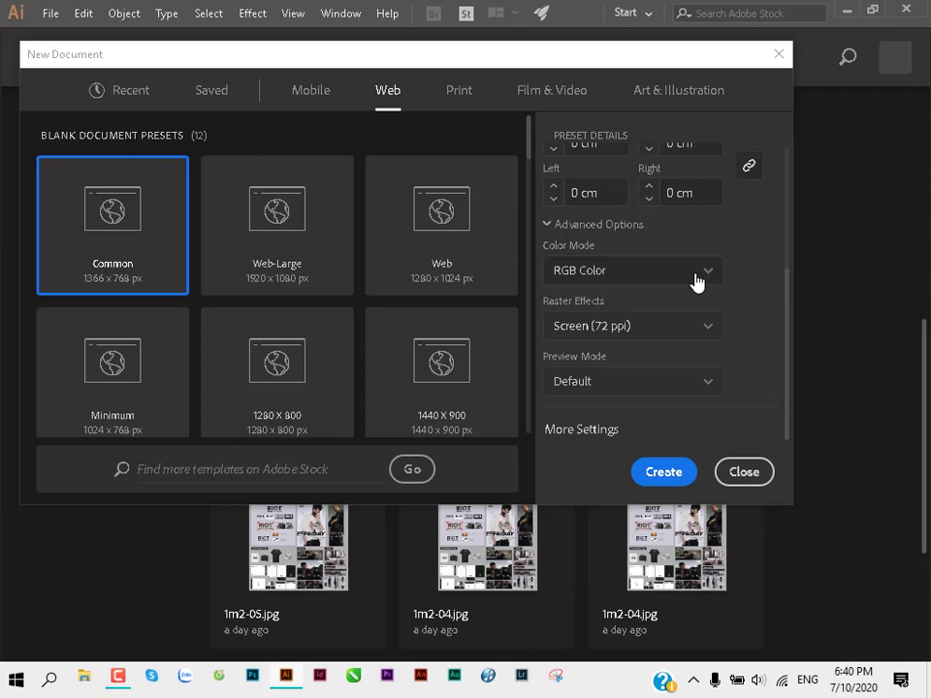
{"action": "left_click", "coordinate": [696, 281]}
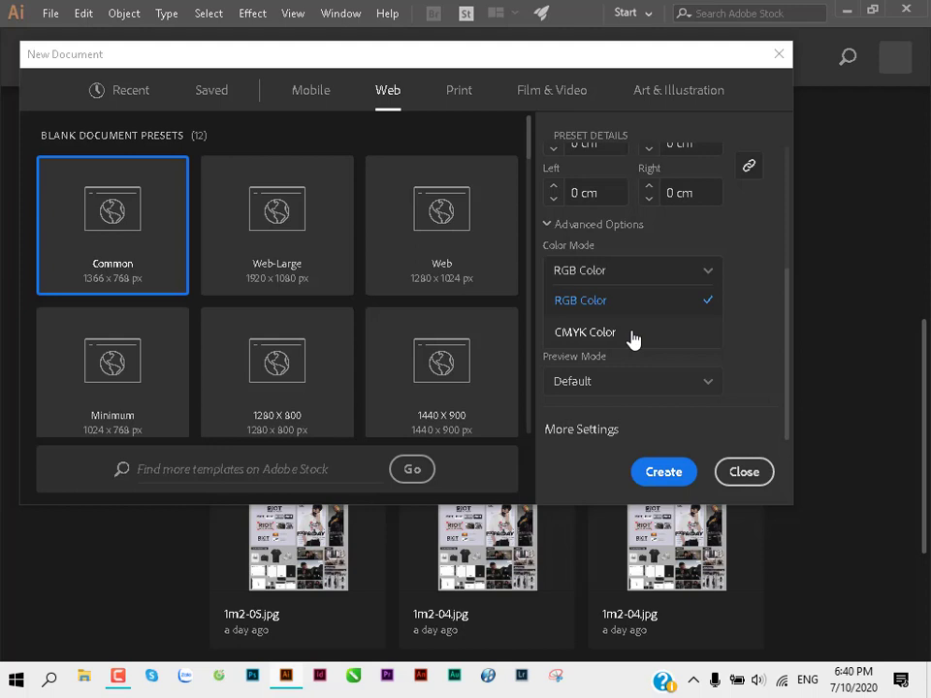
Step: Keep RGB Color as the colour mode and open the Raster Effects list
{"action": "left_click", "coordinate": [692, 308]}
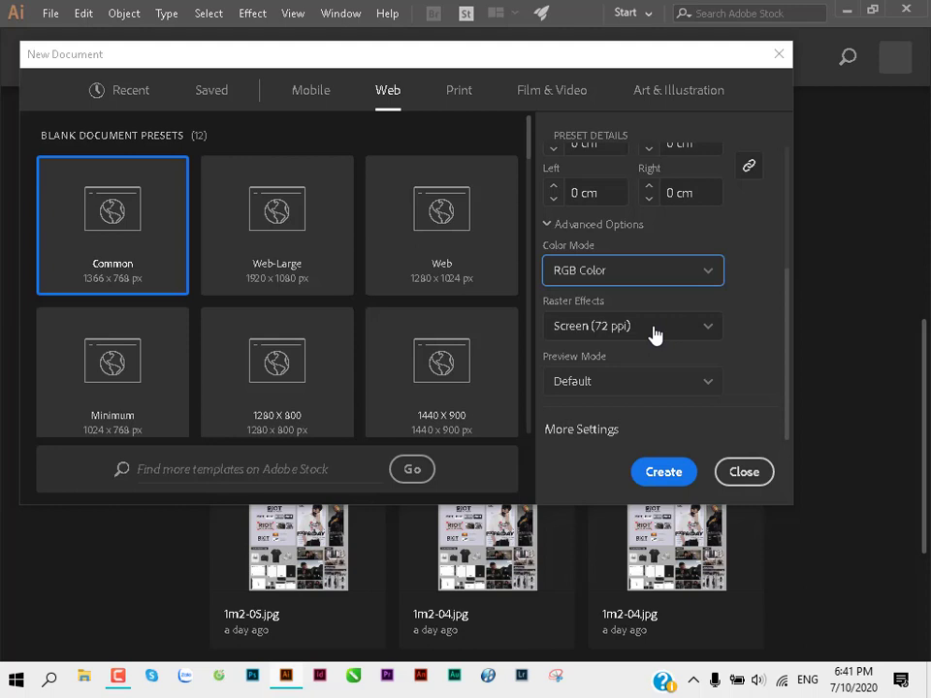
{"action": "left_click", "coordinate": [656, 335]}
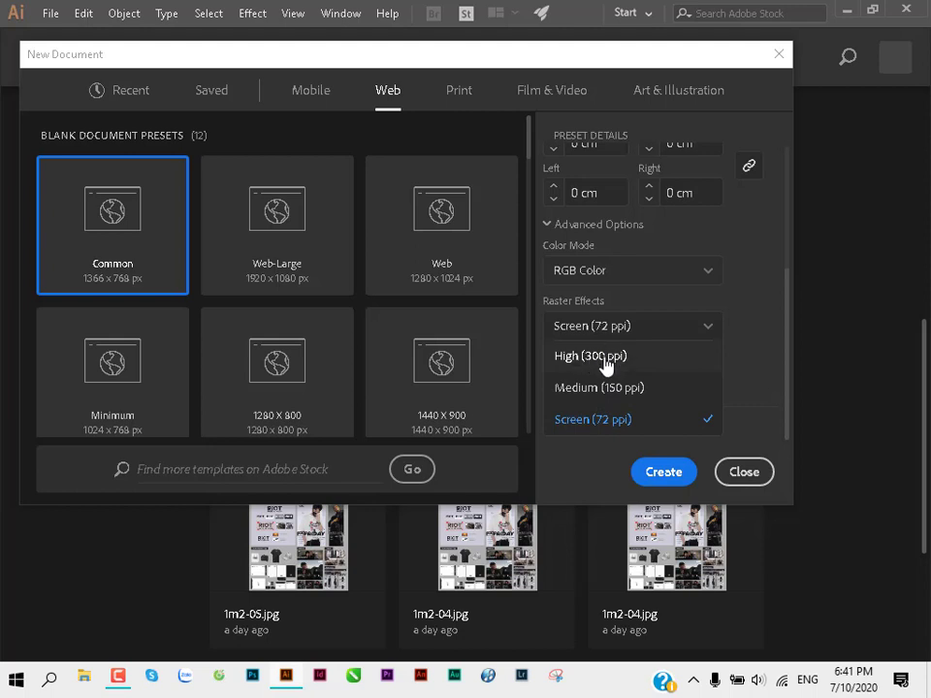
Step: Set Raster Effects to High (300 ppi) and create the 29.7 × 21 cm landscape document
{"action": "scroll", "coordinate": [739, 326], "scroll_direction": "up", "scroll_amount": 3}
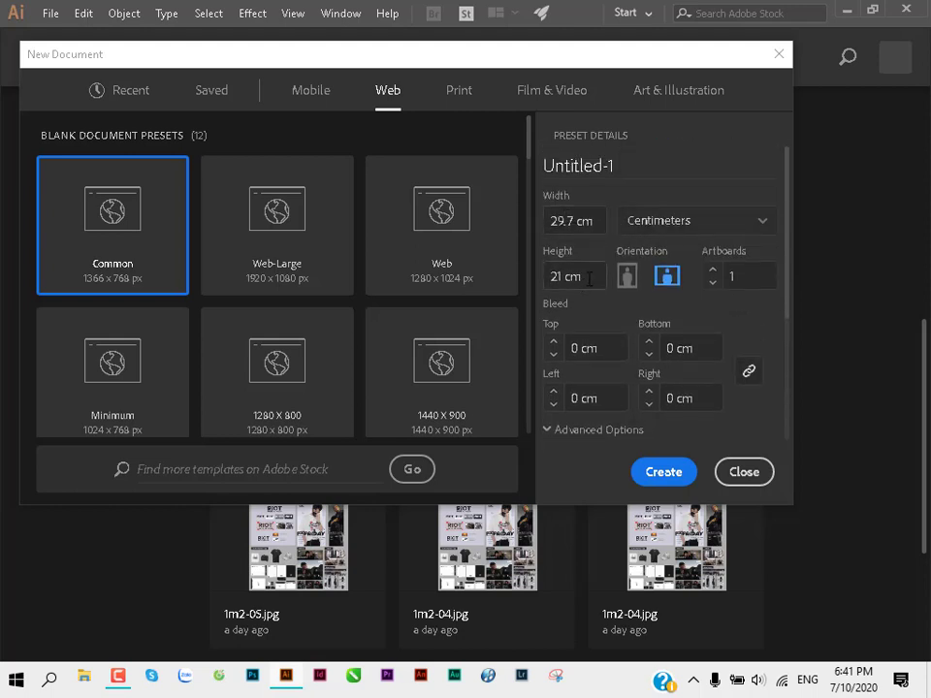
{"action": "scroll", "coordinate": [589, 279], "scroll_direction": "down", "scroll_amount": 3}
{"action": "left_click", "coordinate": [632, 326]}
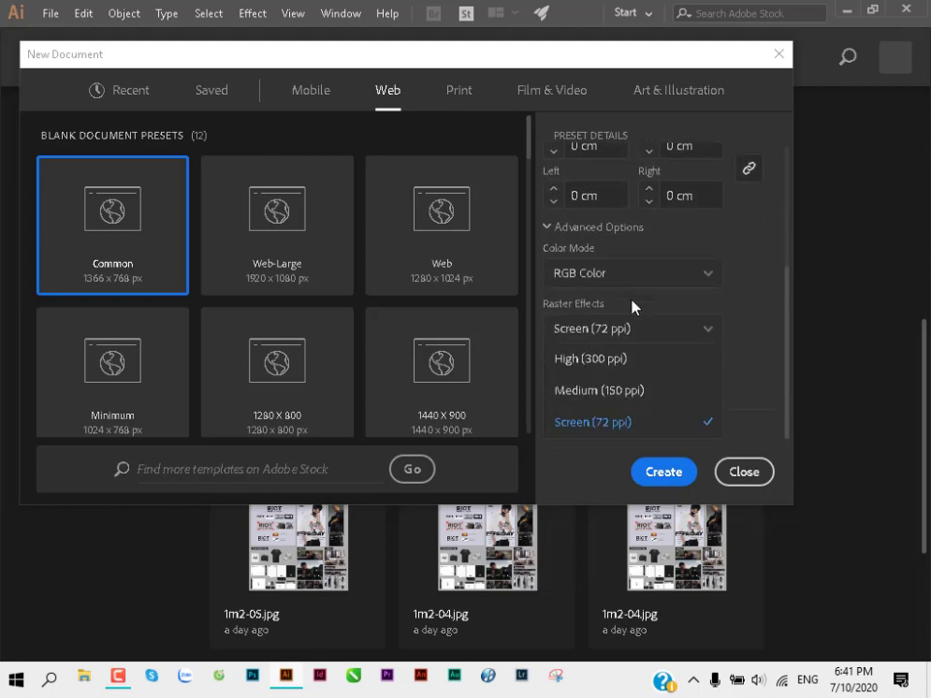
{"action": "left_click", "coordinate": [633, 359]}
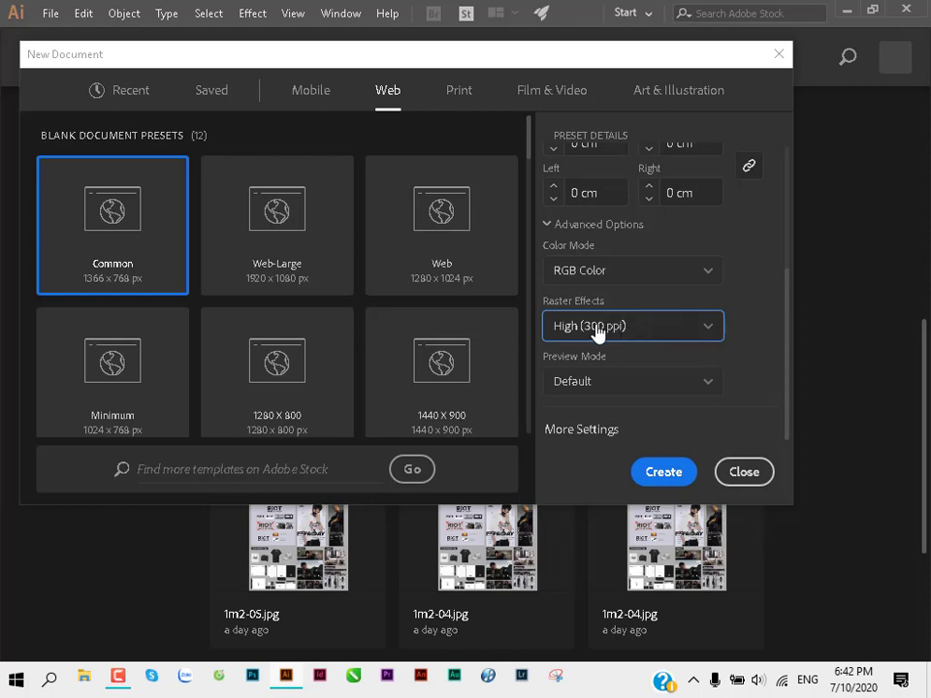
{"action": "scroll", "coordinate": [760, 330], "scroll_direction": "up", "scroll_amount": 3}
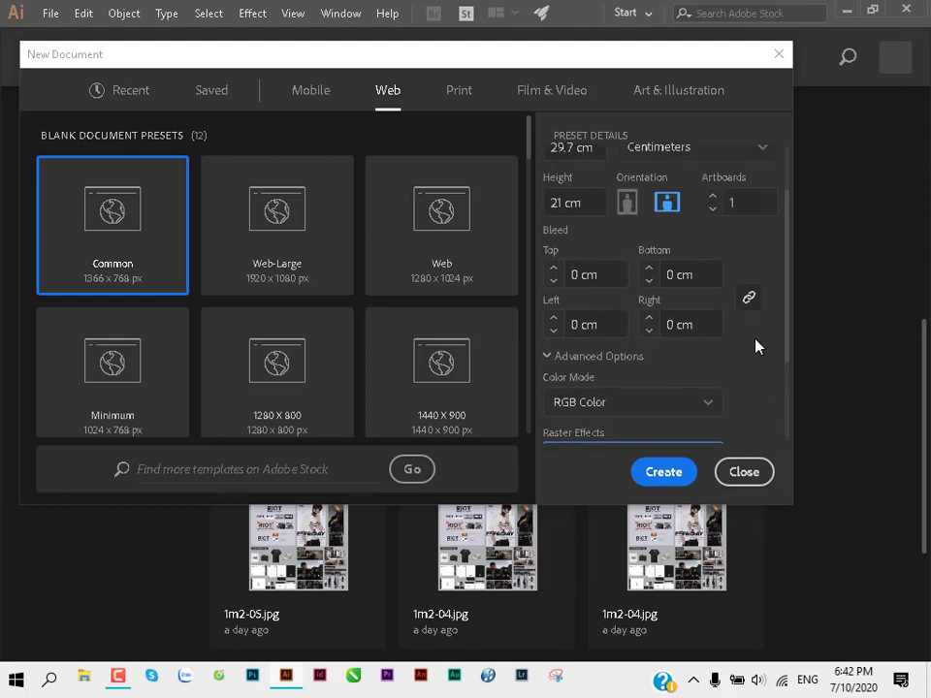
{"action": "scroll", "coordinate": [747, 311], "scroll_direction": "up", "scroll_amount": 2}
{"action": "scroll", "coordinate": [614, 252], "scroll_direction": "up", "scroll_amount": 1}
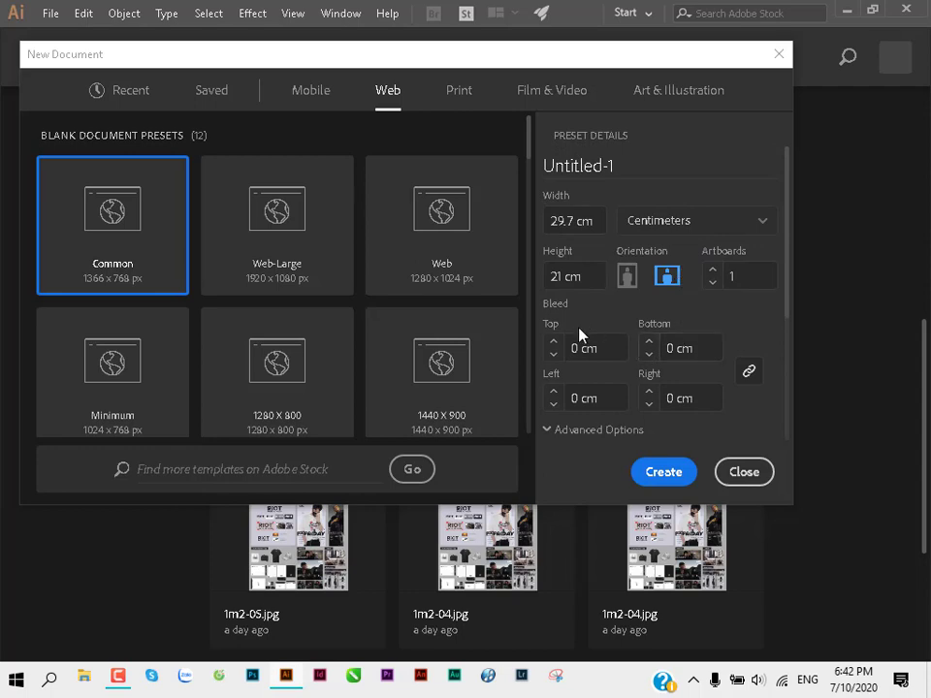
{"action": "left_click", "coordinate": [670, 468]}
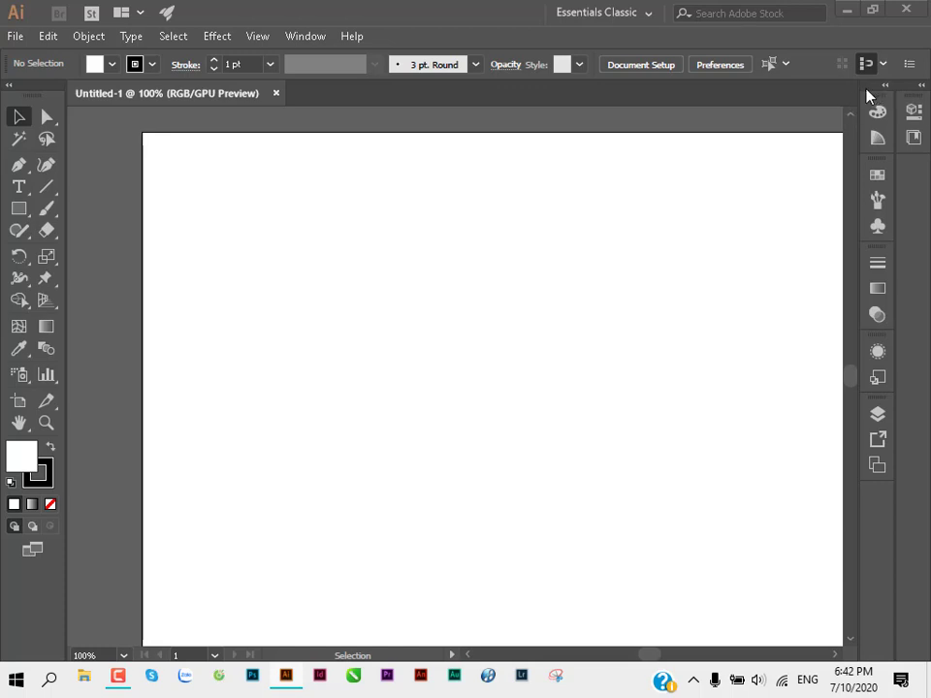
Step: Pull the right-side panel dock loose so it floats over the blank artboard
{"action": "left_click_drag", "start_coordinate": [868, 95], "coordinate": [688, 144]}
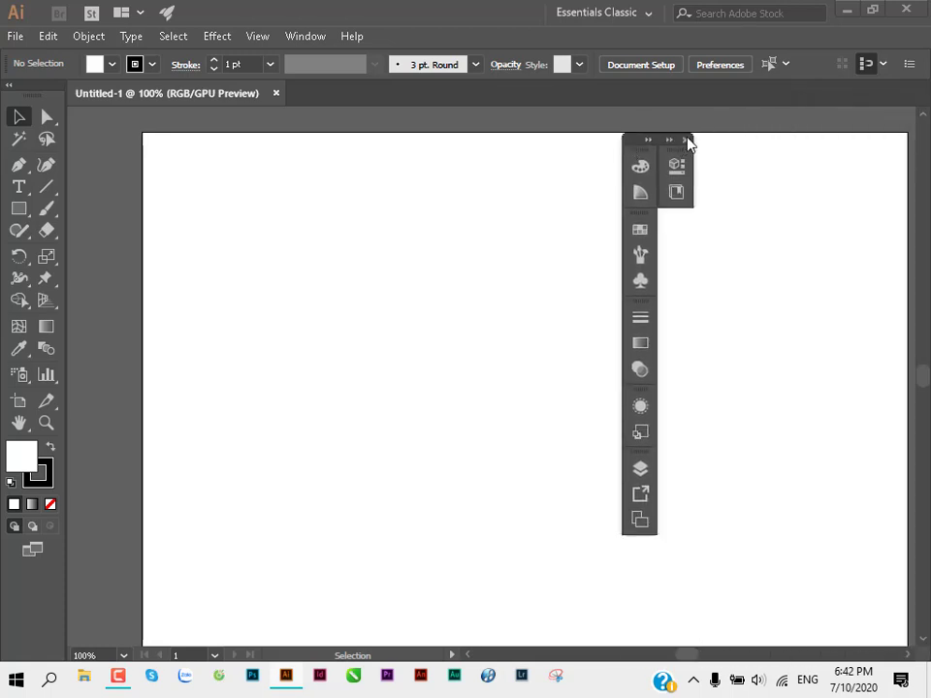
Step: Close the floating right panel dock, then detach and close the Tools panel
{"action": "left_click", "coordinate": [687, 142]}
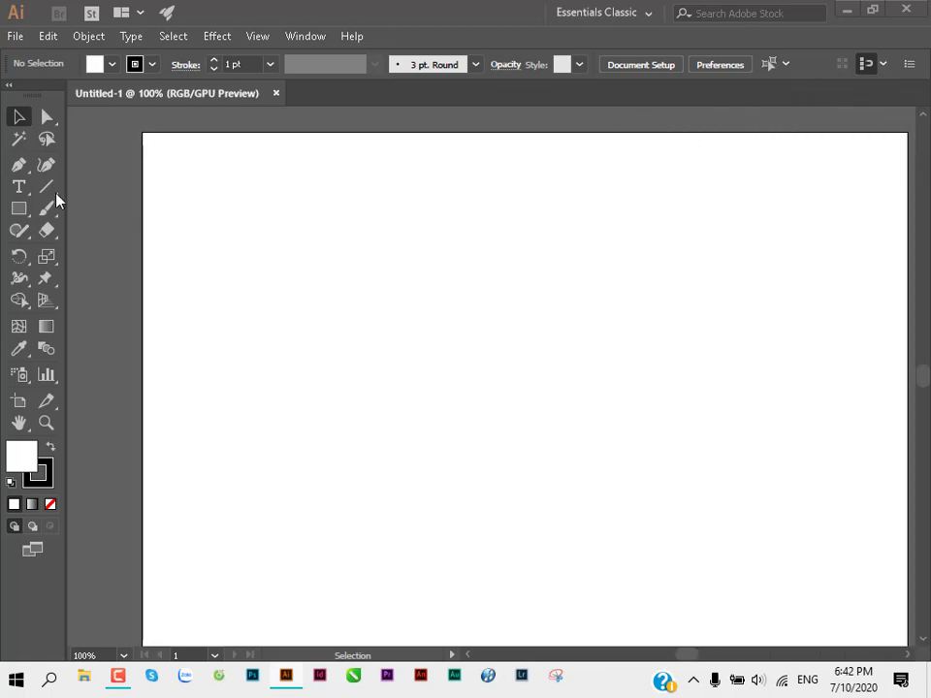
{"action": "left_click_drag", "start_coordinate": [33, 94], "coordinate": [87, 138]}
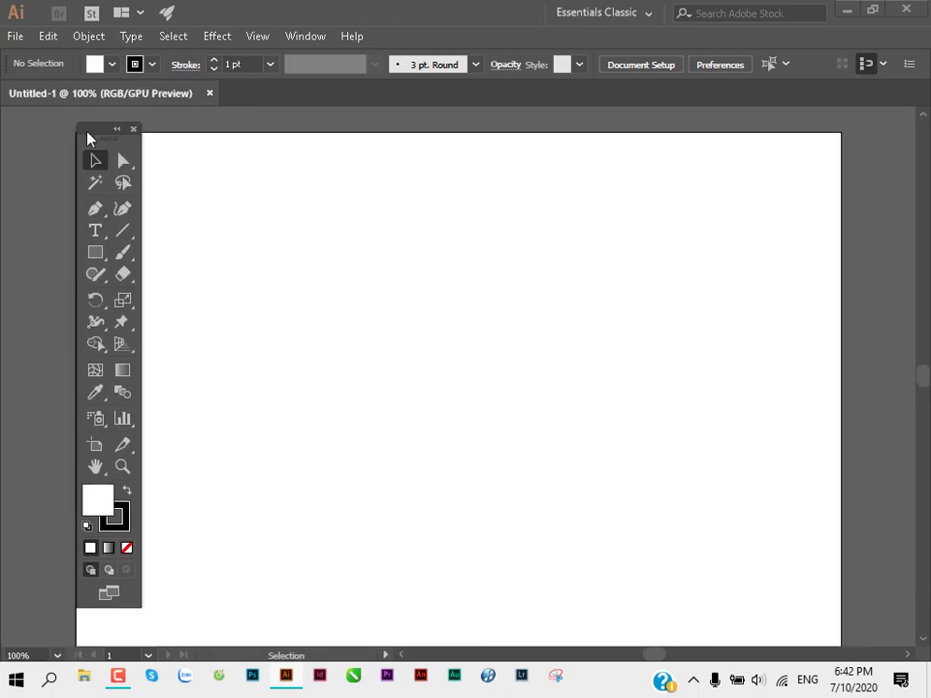
{"action": "left_click", "coordinate": [134, 129]}
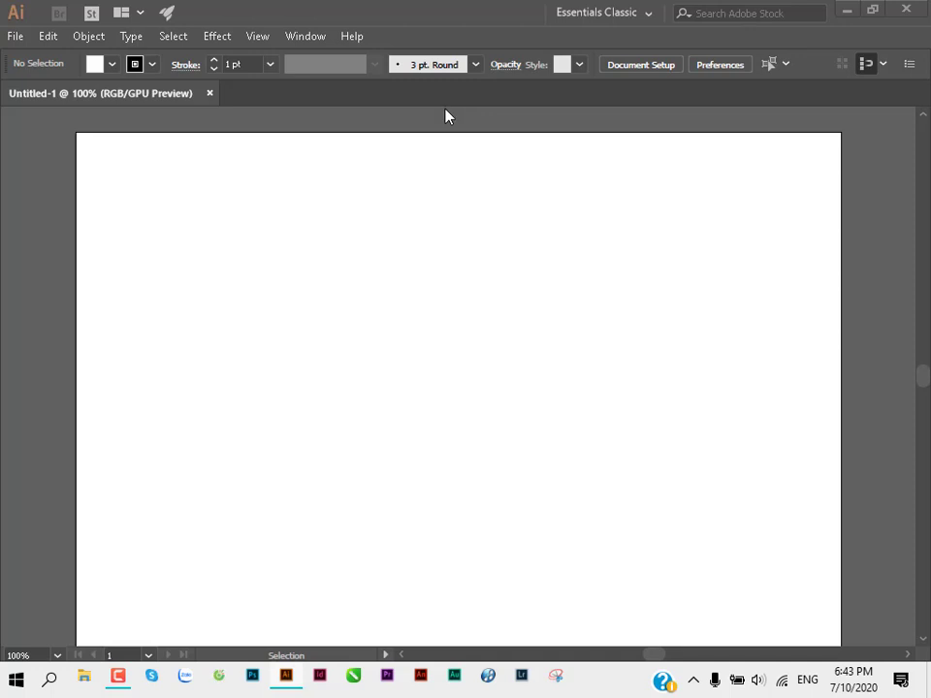
Step: Reset the Essentials Classic workspace to restore the tools and Properties panels
{"action": "left_click", "coordinate": [645, 15]}
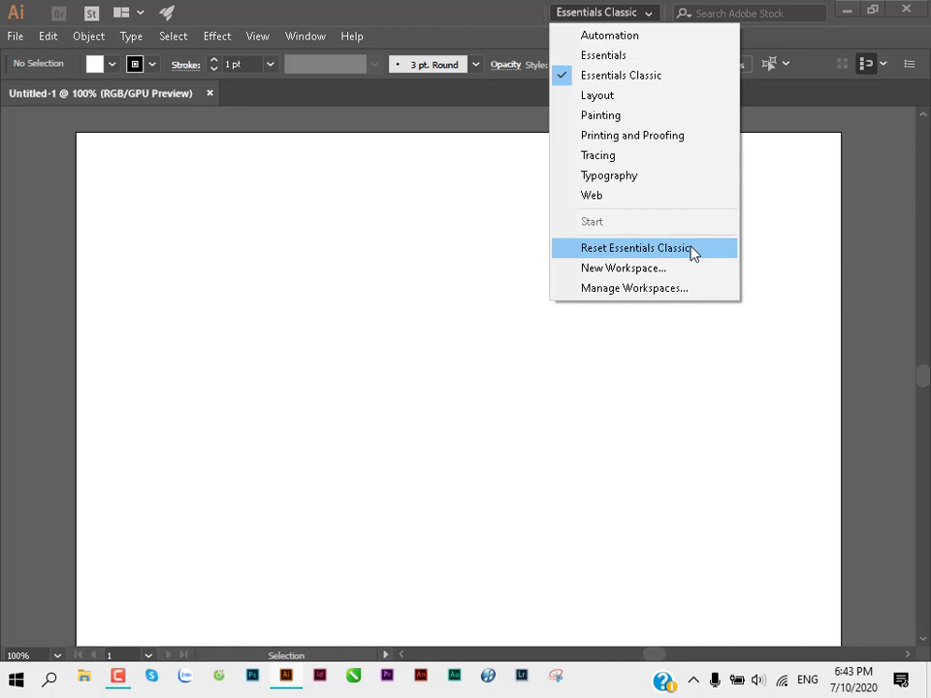
{"action": "left_click", "coordinate": [691, 252]}
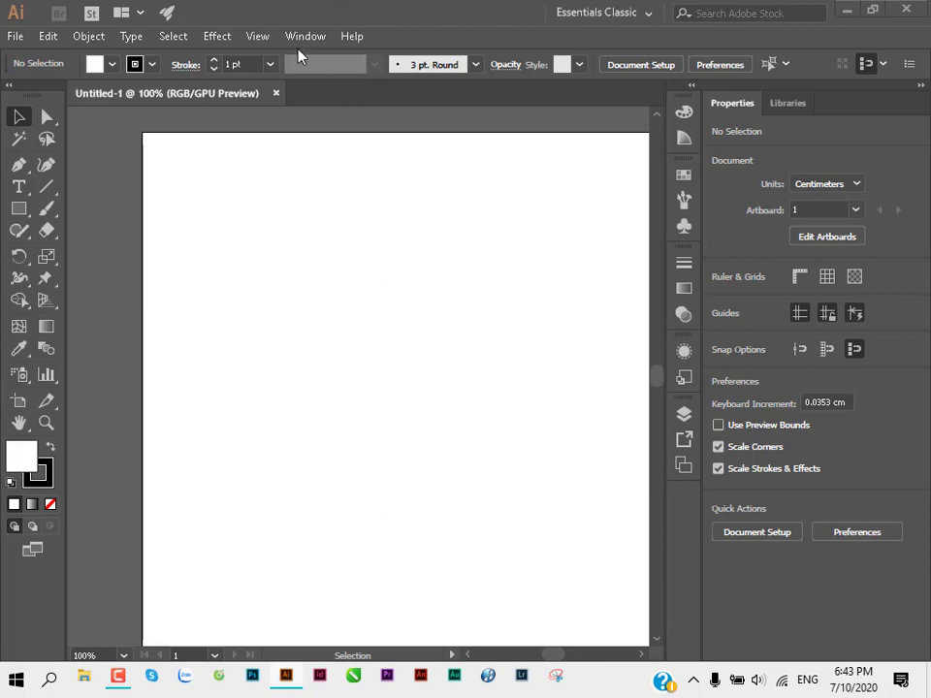
Step: Browse the Window menu twice without choosing anything, then show the workspace list
{"action": "left_click", "coordinate": [307, 38]}
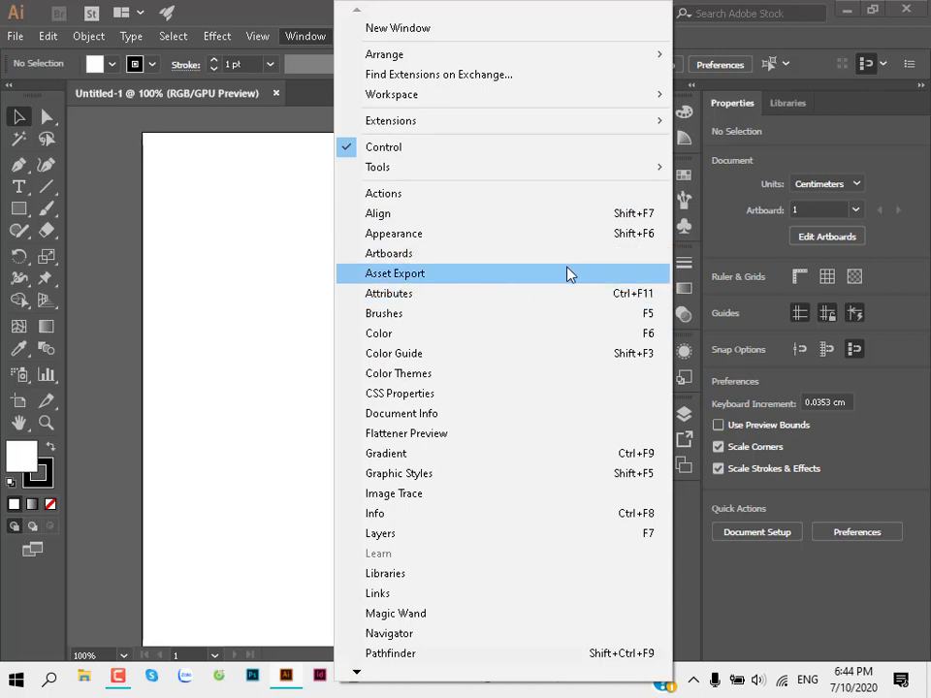
{"action": "left_click", "coordinate": [290, 239]}
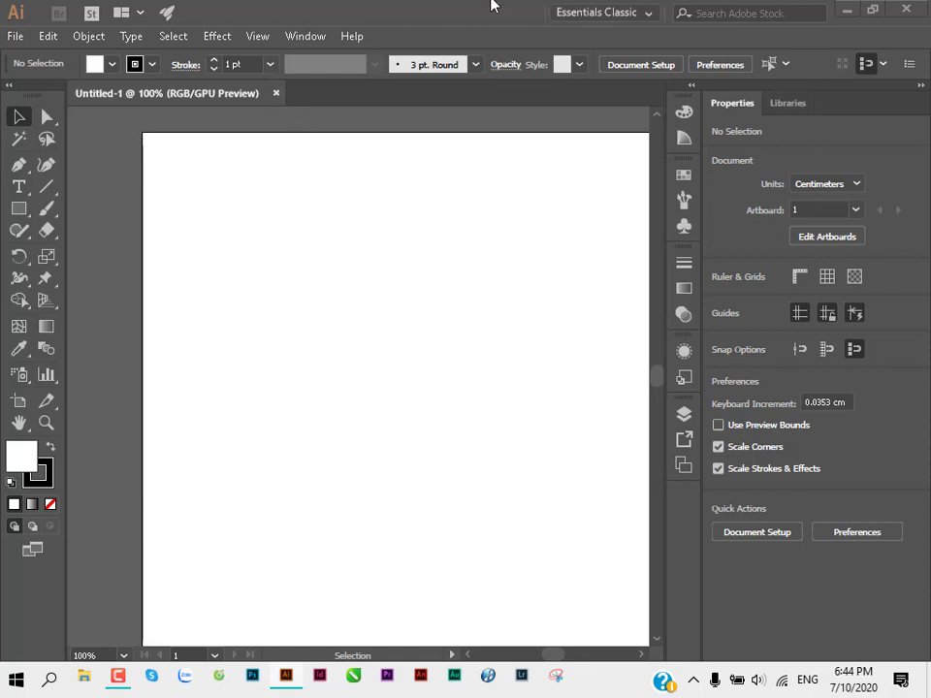
{"action": "left_click", "coordinate": [305, 36]}
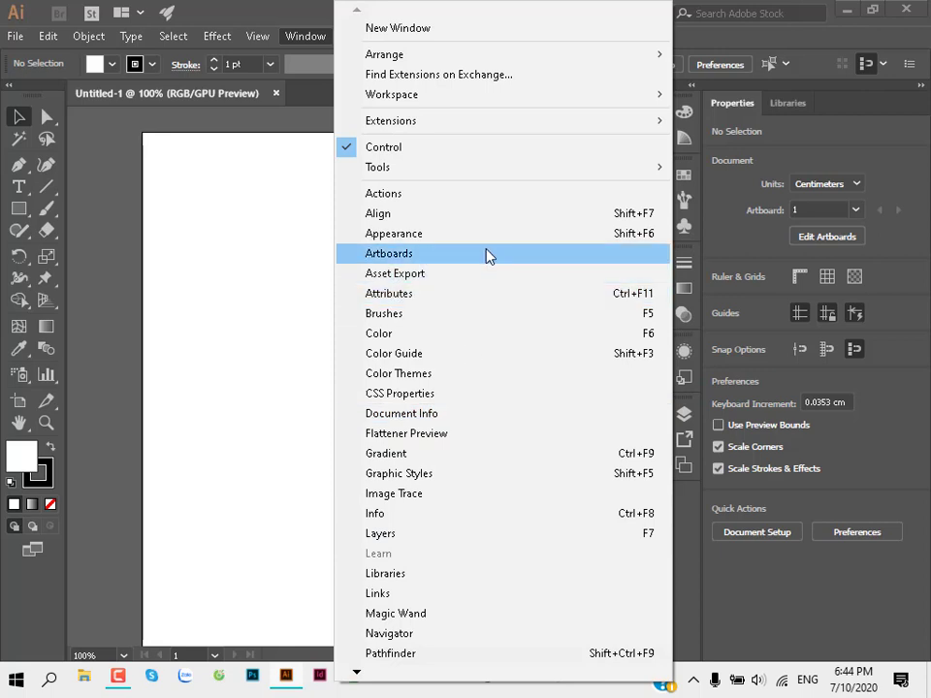
{"action": "left_click", "coordinate": [235, 214]}
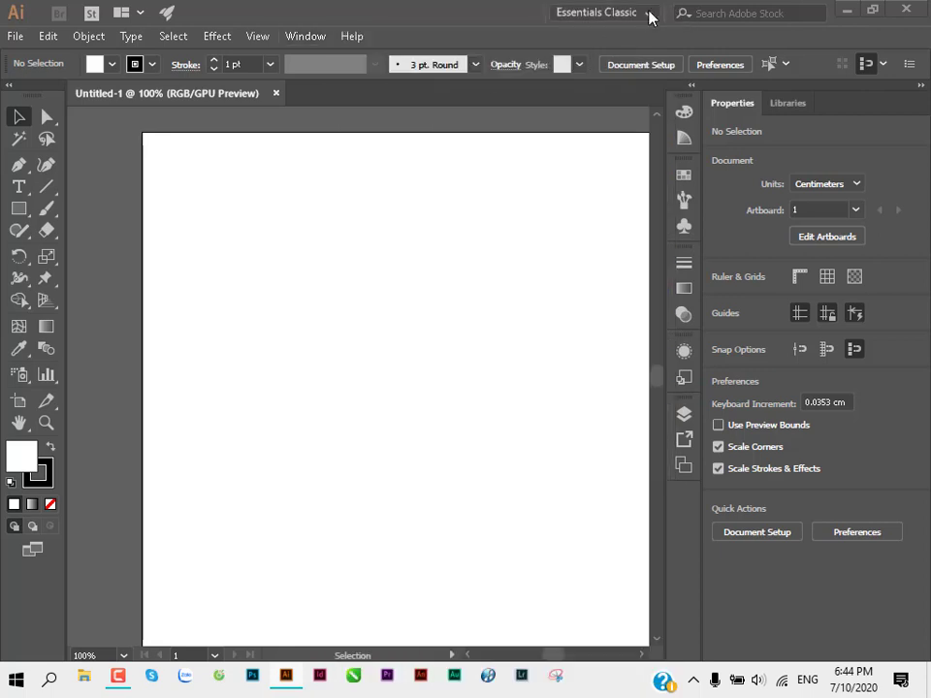
{"action": "left_click", "coordinate": [649, 15]}
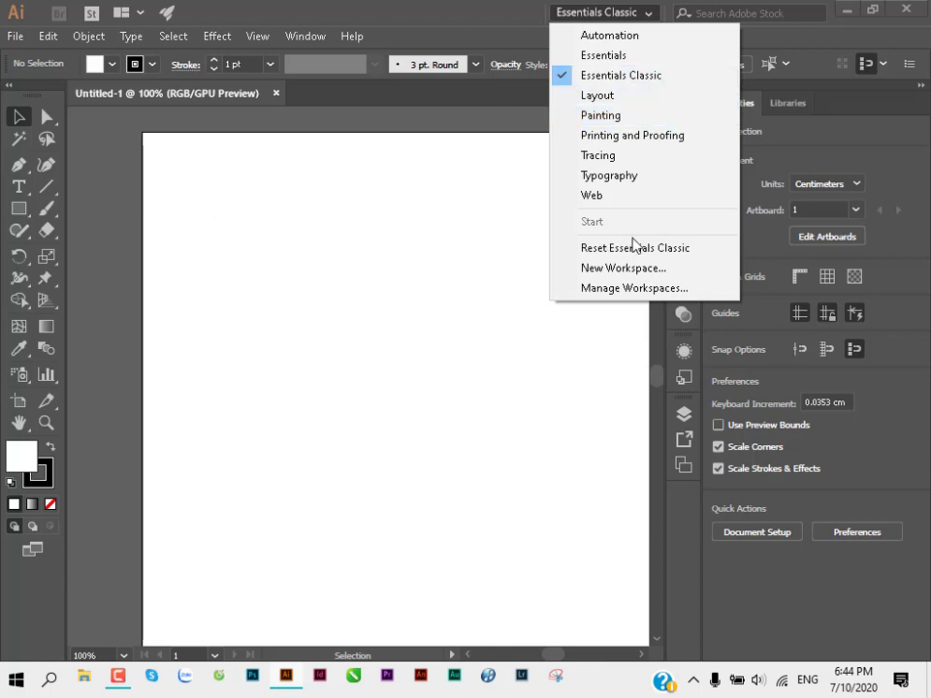
Step: Reset Essentials Classic again and collapse the Properties dock into a slim icon column
{"action": "left_click", "coordinate": [681, 248]}
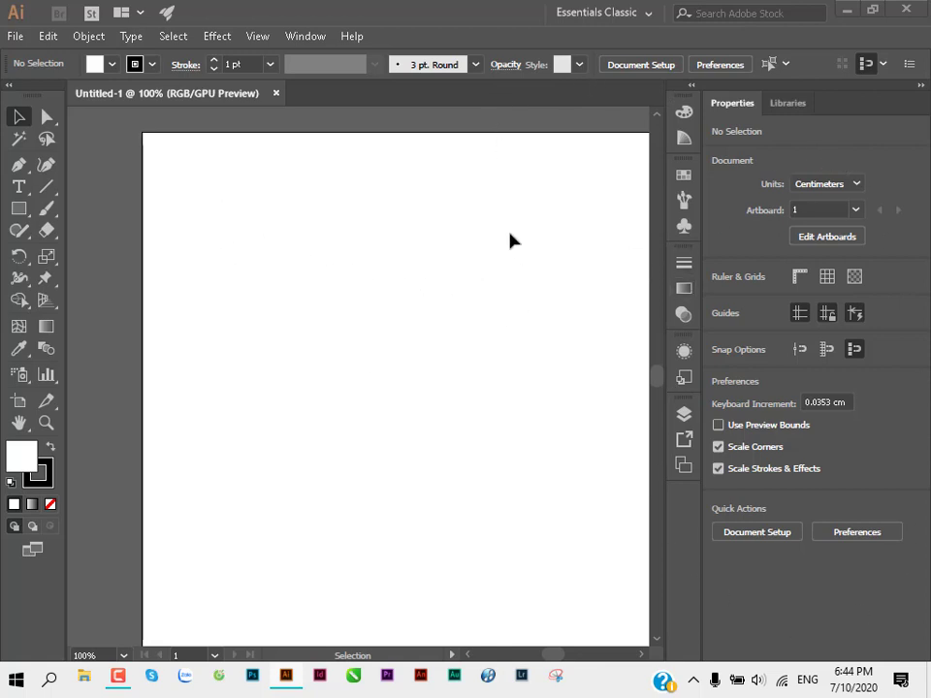
{"action": "left_click", "coordinate": [919, 88]}
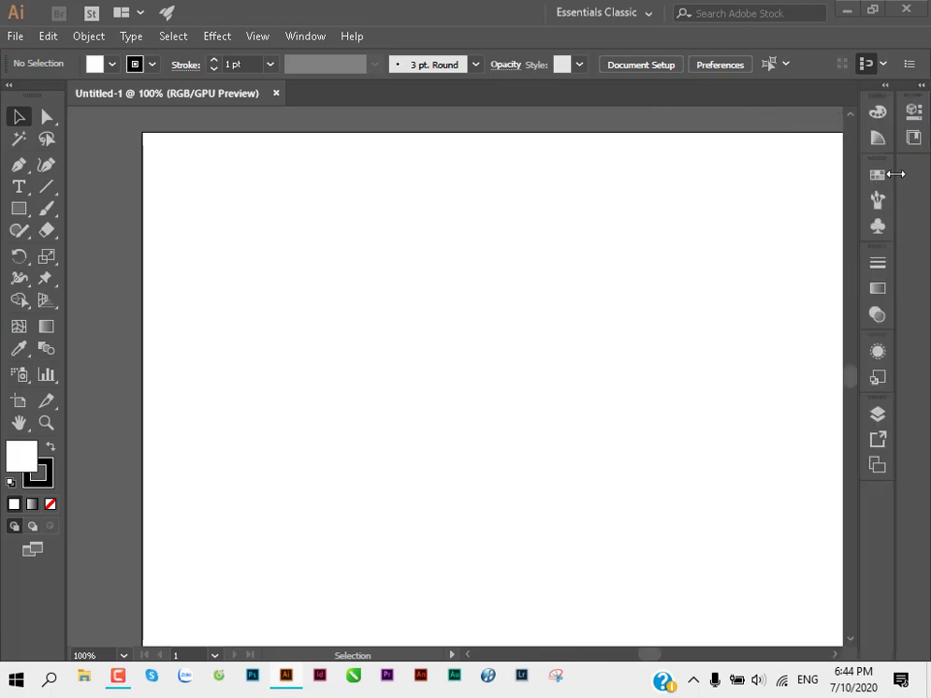
{"action": "left_click_drag", "start_coordinate": [878, 175], "coordinate": [713, 220]}
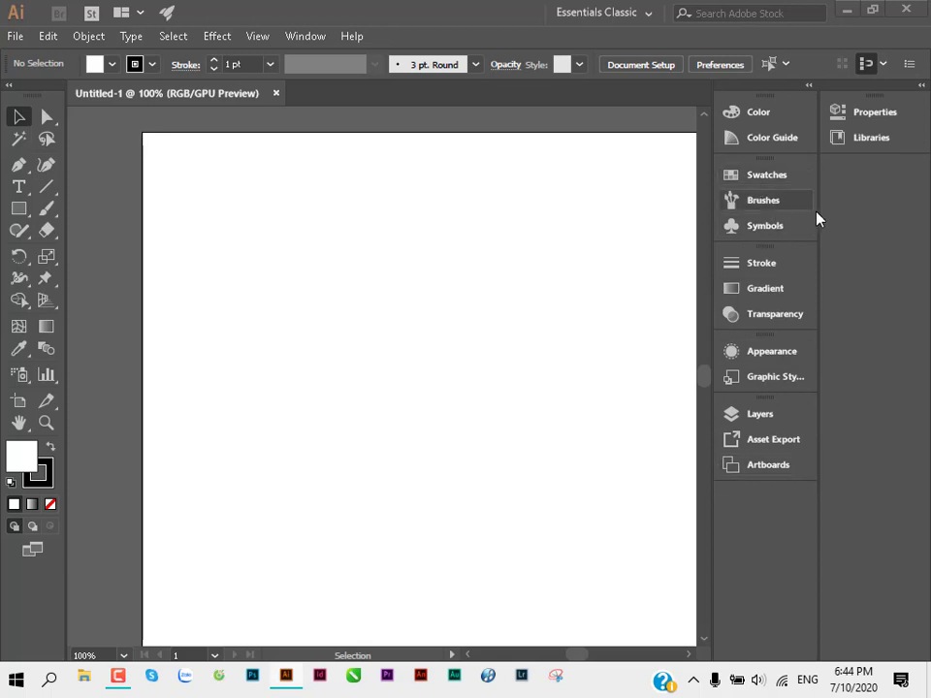
{"action": "mouse_move", "coordinate": [819, 207]}
{"action": "left_mouse_down"}
{"action": "mouse_move", "coordinate": [842, 203]}
{"action": "mouse_move", "coordinate": [804, 218]}
{"action": "mouse_move", "coordinate": [881, 209]}
{"action": "left_mouse_up"}
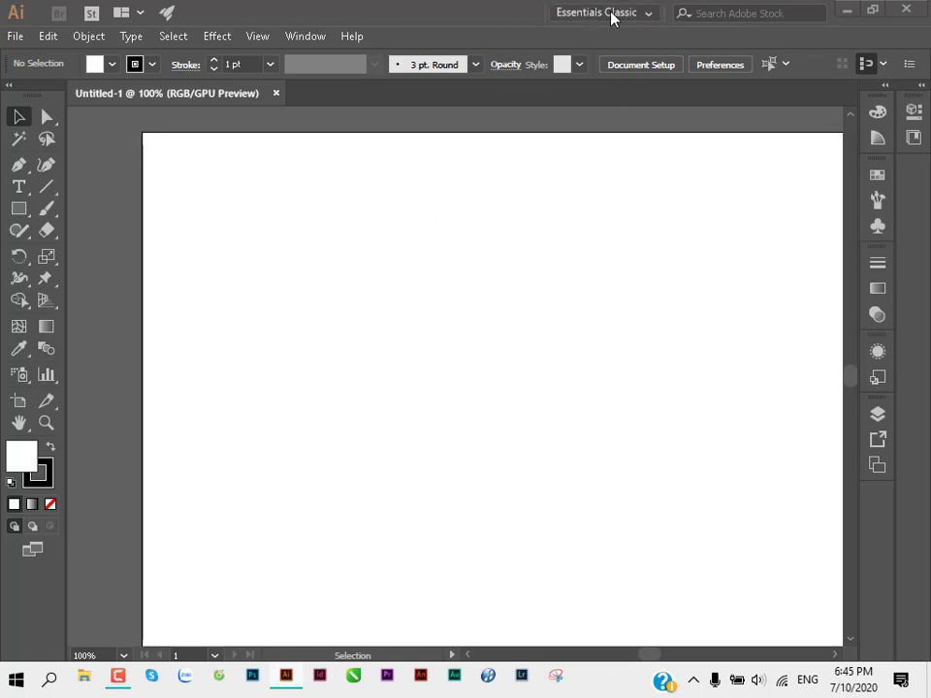
{"action": "key", "text": "Tab"}
{"action": "key", "text": "Tab"}
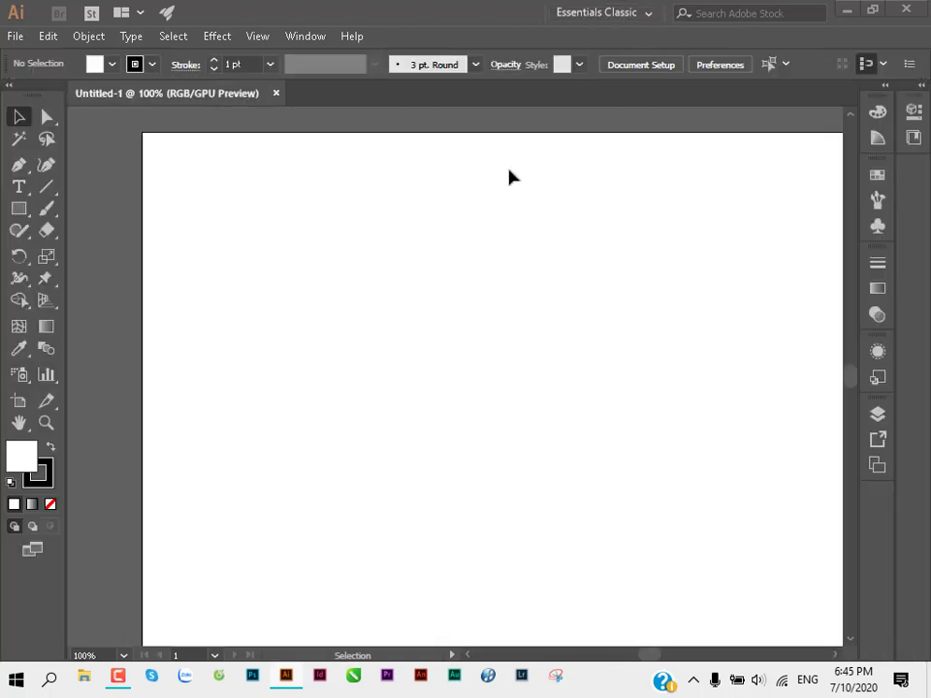
{"action": "key", "text": "f"}
{"action": "key", "text": "f"}
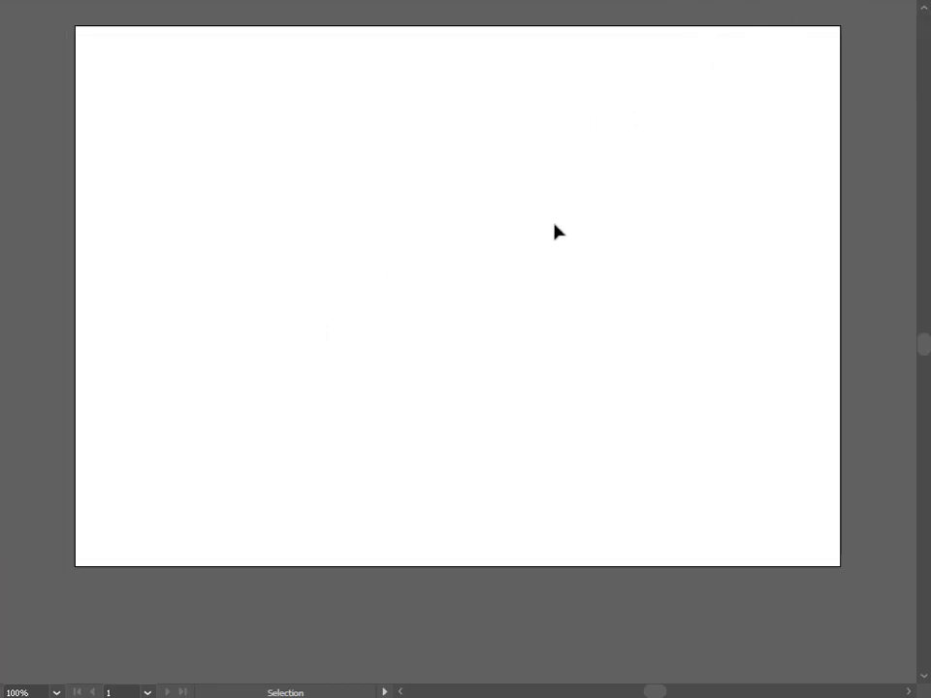
{"action": "key", "text": "f"}
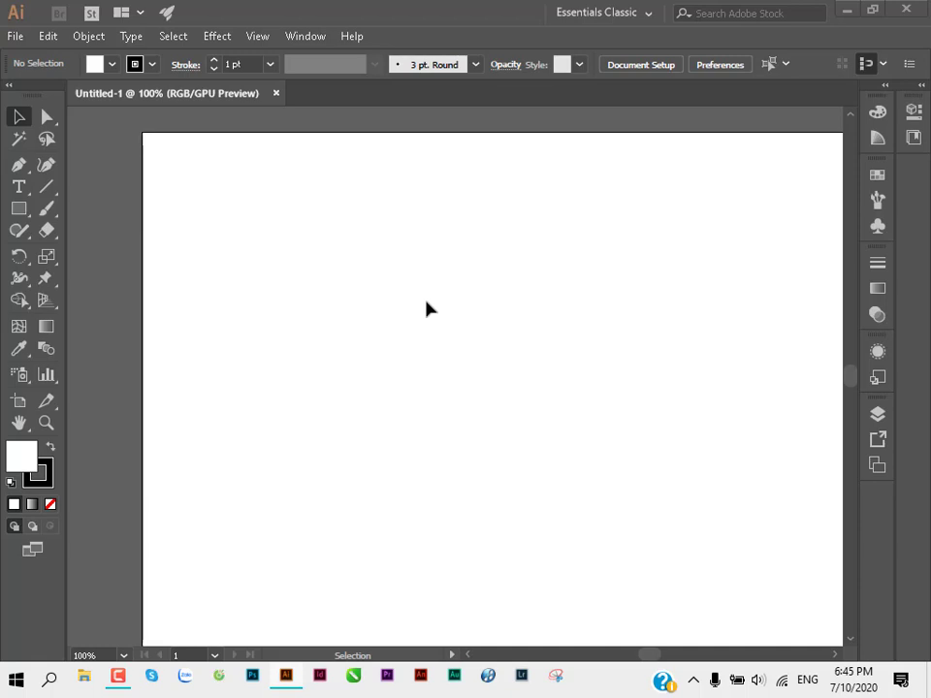
{"action": "key", "text": "Tab"}
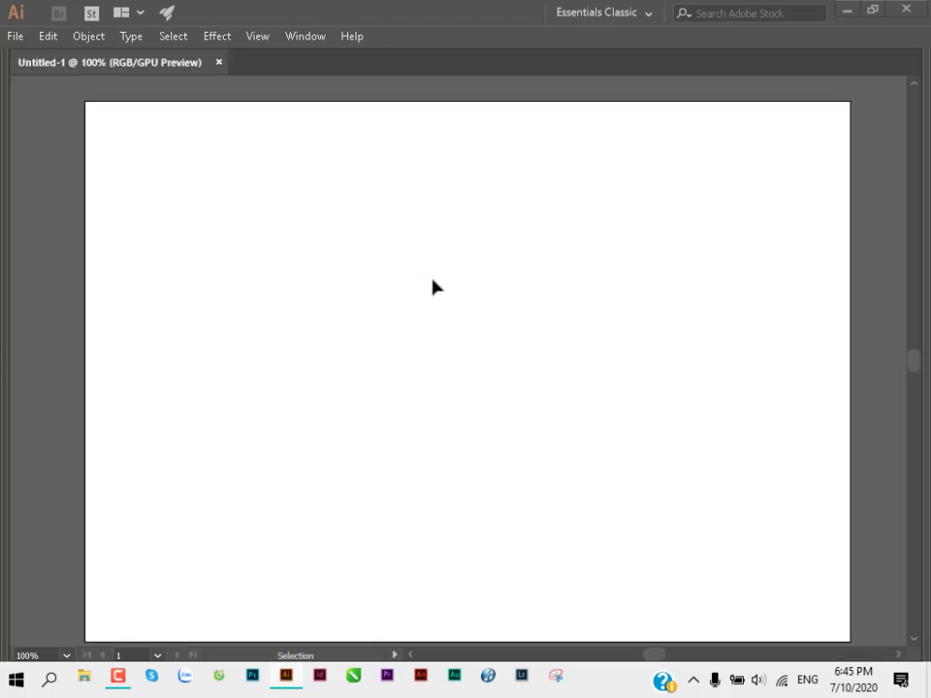
{"action": "key", "text": "Tab"}
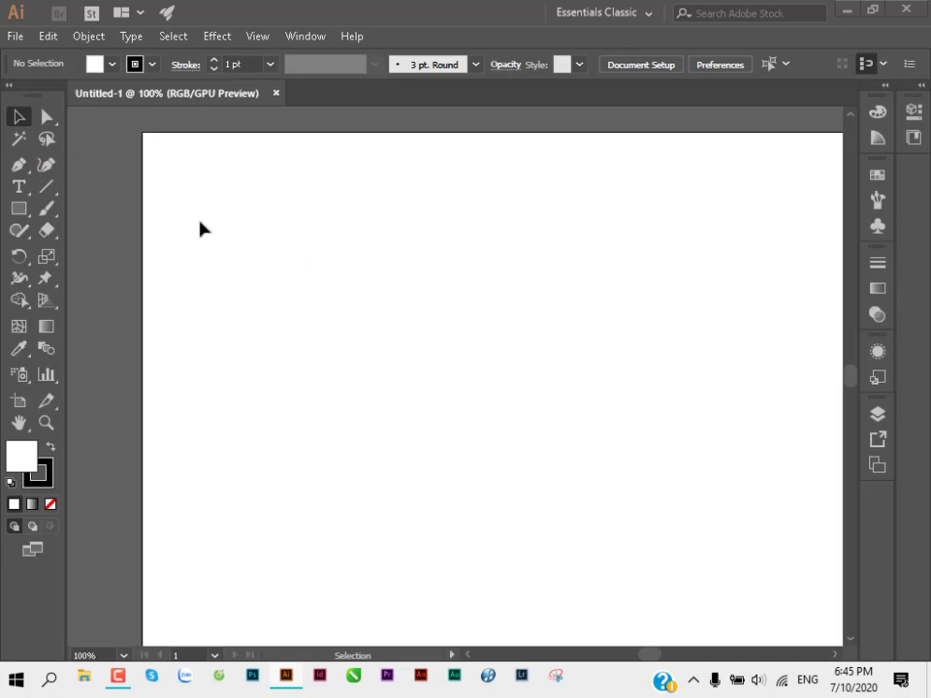
{"action": "key", "text": "Tab"}
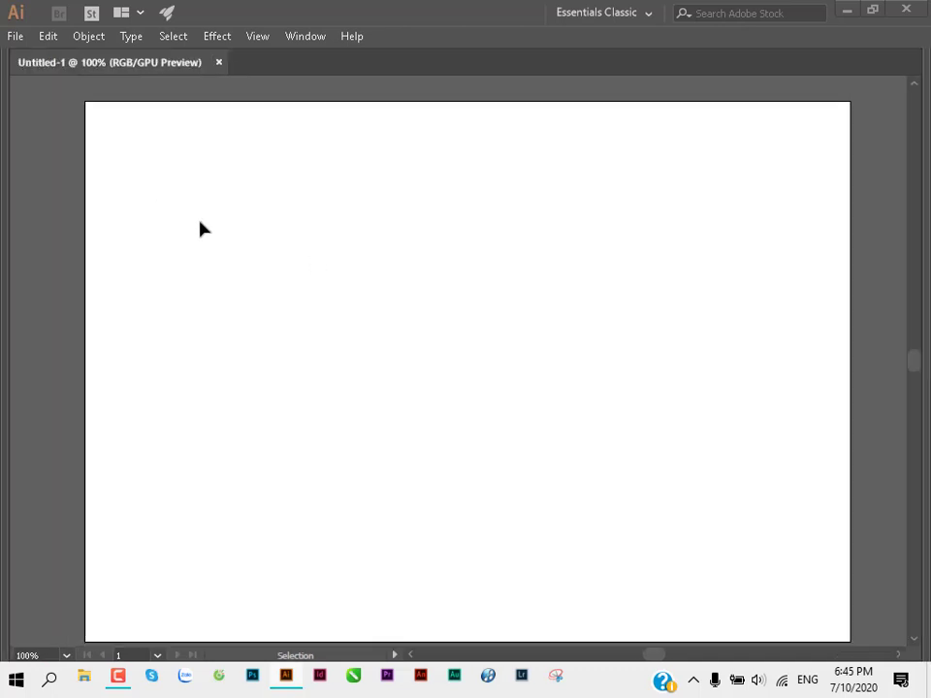
{"action": "key", "text": "Tab"}
{"action": "key", "text": "Tab"}
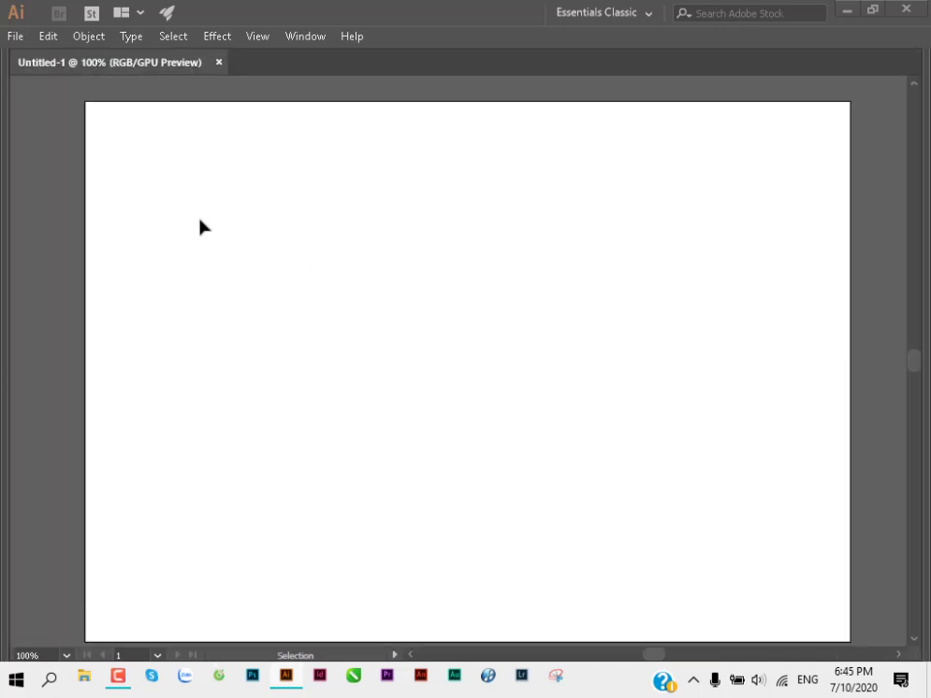
{"action": "key", "text": "Tab"}
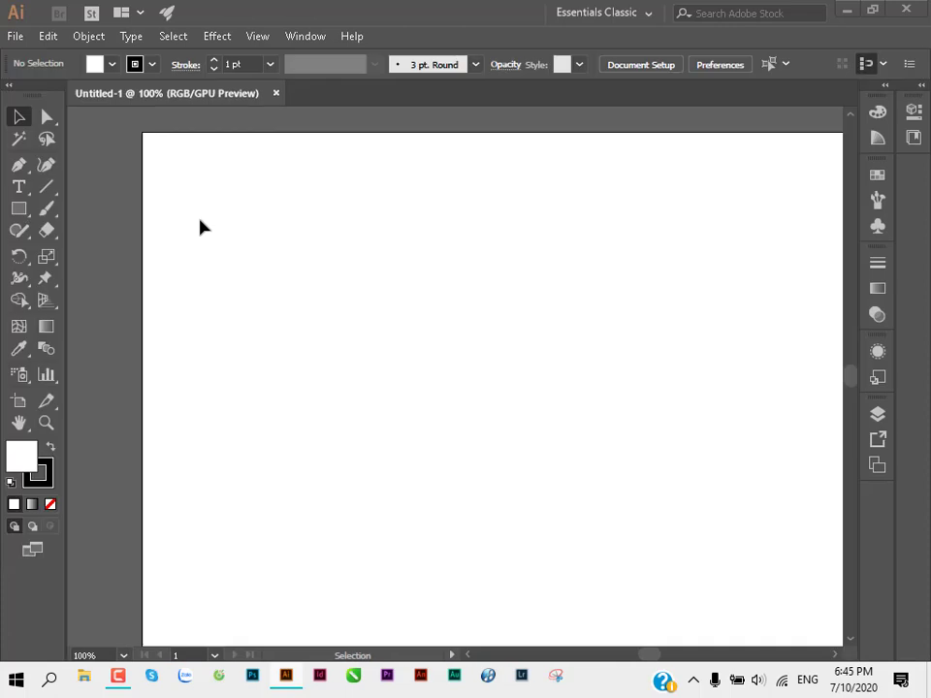
{"action": "key", "text": "Tab"}
{"action": "key", "text": "Tab"}
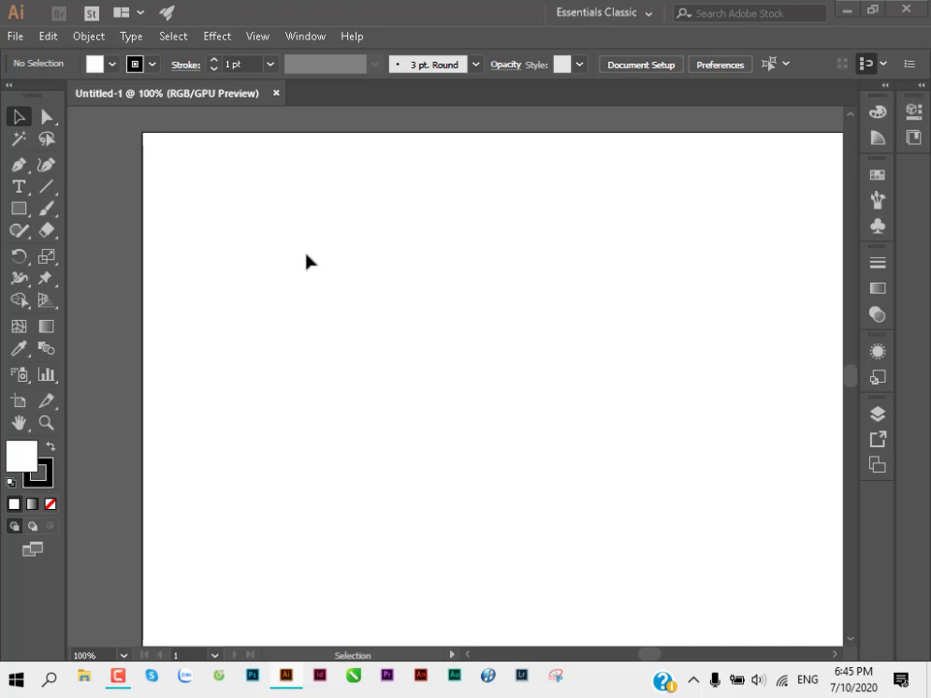
Step: Cycle through both full-screen modes and back to the normal screen view
{"action": "key", "text": "f"}
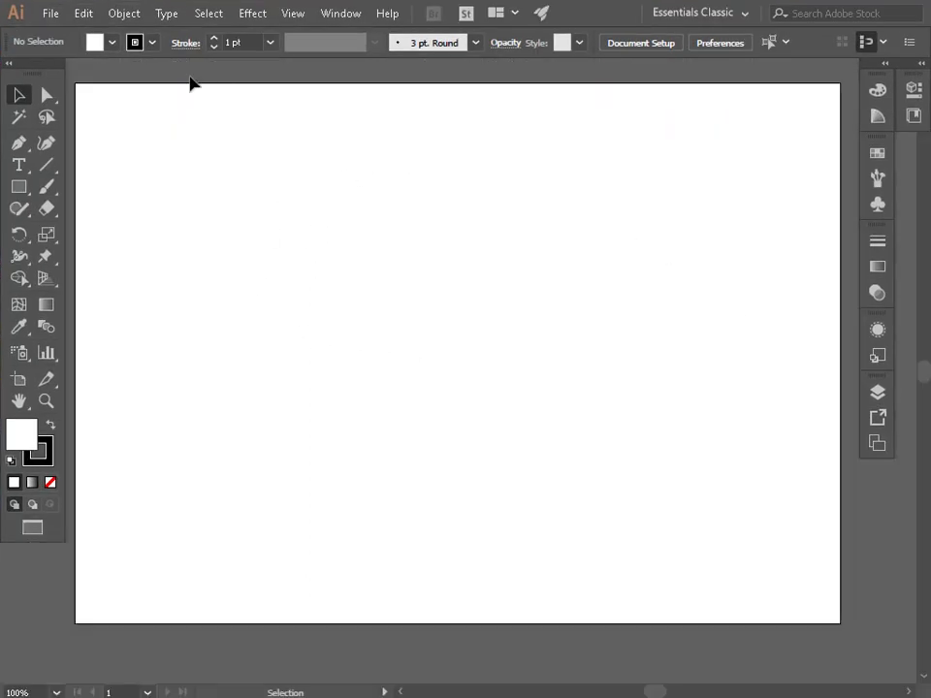
{"action": "key", "text": "f"}
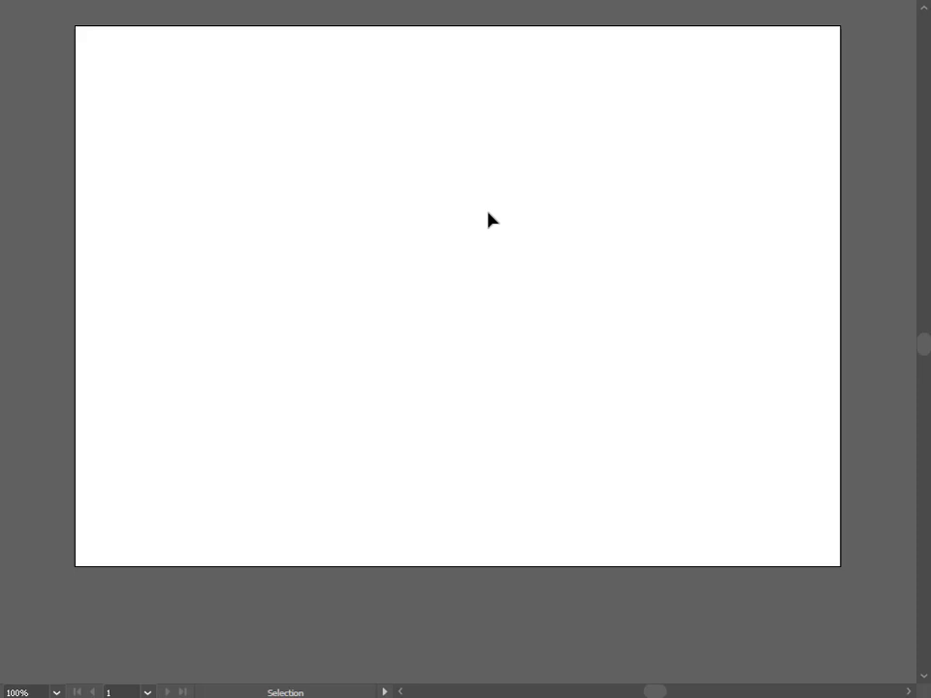
{"action": "key", "text": "f"}
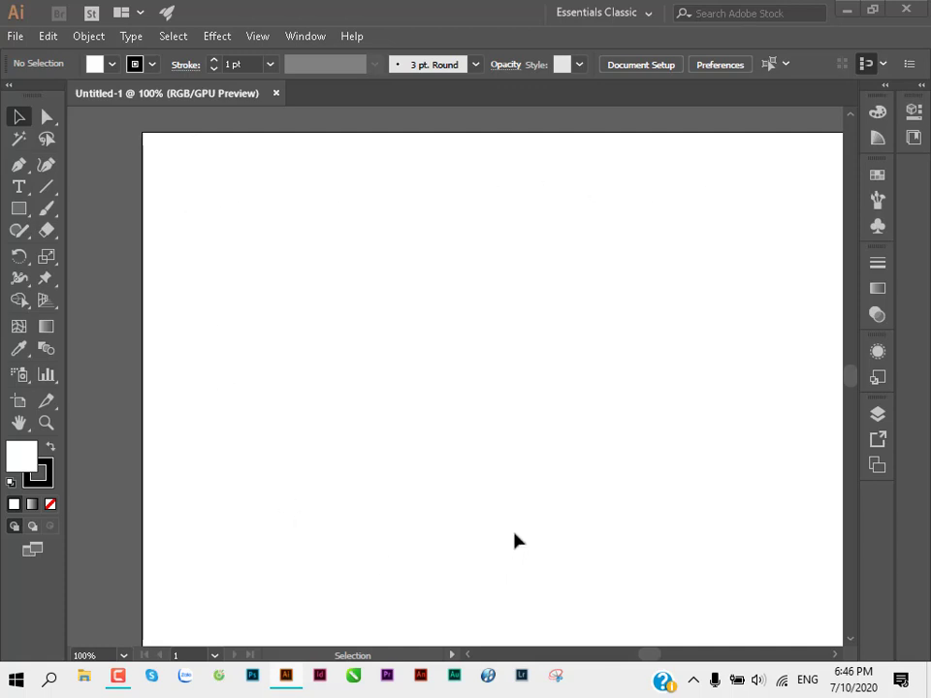
Step: Switch to Direct Selection, step the zoom in and out, then fit the artboard at 97%
{"action": "key", "text": "a"}
{"action": "key", "text": "ctrl+minus"}
{"action": "key", "text": "ctrl+minus"}
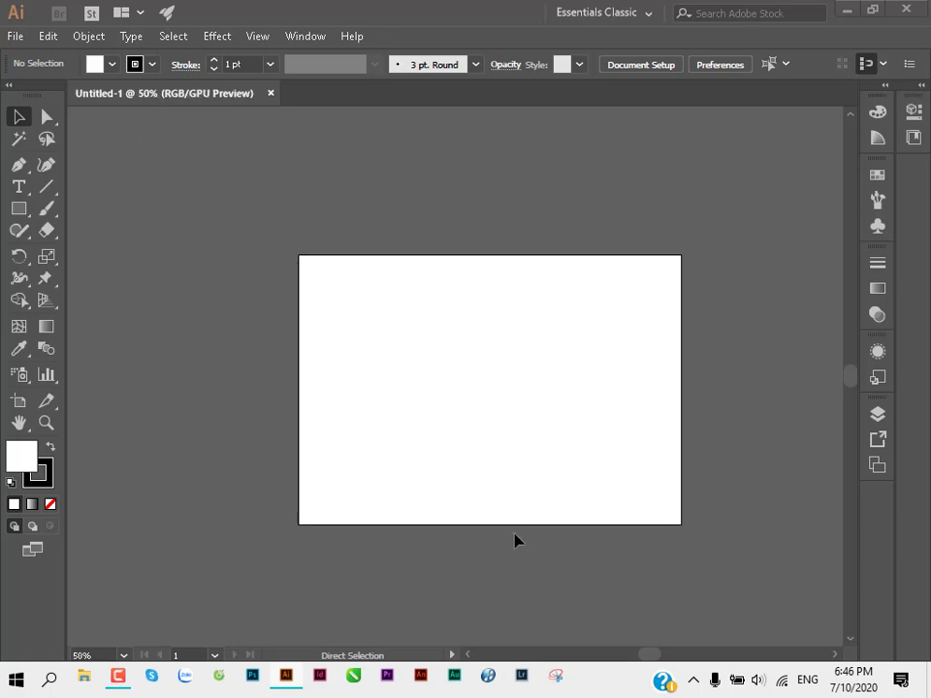
{"action": "key", "text": "ctrl+minus"}
{"action": "key", "text": "ctrl+minus"}
{"action": "key", "text": "ctrl+plus"}
{"action": "key", "text": "ctrl+plus"}
{"action": "key", "text": "ctrl+plus"}
{"action": "key", "text": "ctrl+minus"}
{"action": "key", "text": "ctrl+plus"}
{"action": "key", "text": "ctrl+minus"}
{"action": "key", "text": "ctrl+minus"}
{"action": "key", "text": "ctrl+minus"}
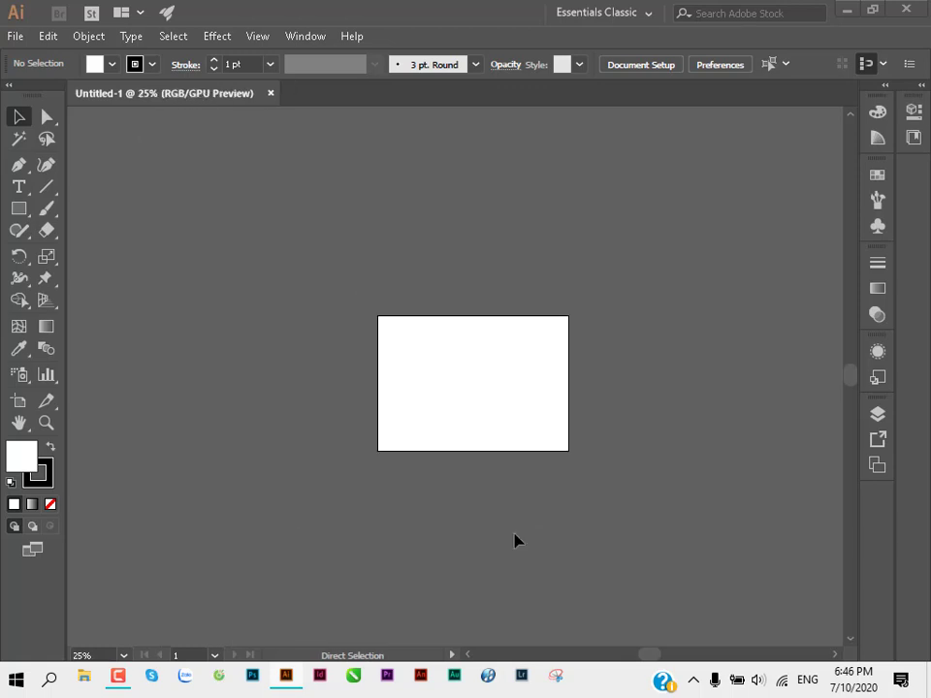
{"action": "key", "text": "ctrl+minus"}
{"action": "key", "text": "ctrl+minus"}
{"action": "key", "text": "ctrl+plus"}
{"action": "key", "text": "ctrl+plus"}
{"action": "key", "text": "ctrl+plus"}
{"action": "key", "text": "ctrl+plus"}
{"action": "key", "text": "ctrl+plus"}
{"action": "key", "text": "ctrl+plus"}
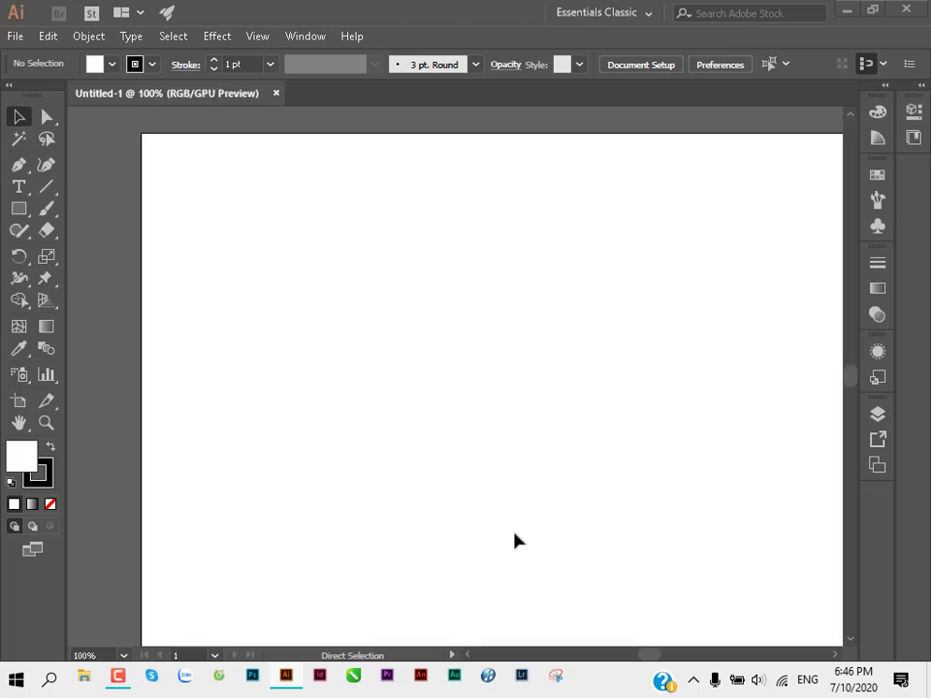
{"action": "key", "text": "ctrl+minus"}
{"action": "key", "text": "ctrl+minus"}
{"action": "key", "text": "ctrl+minus"}
{"action": "key", "text": "ctrl+minus"}
{"action": "key", "text": "ctrl+minus"}
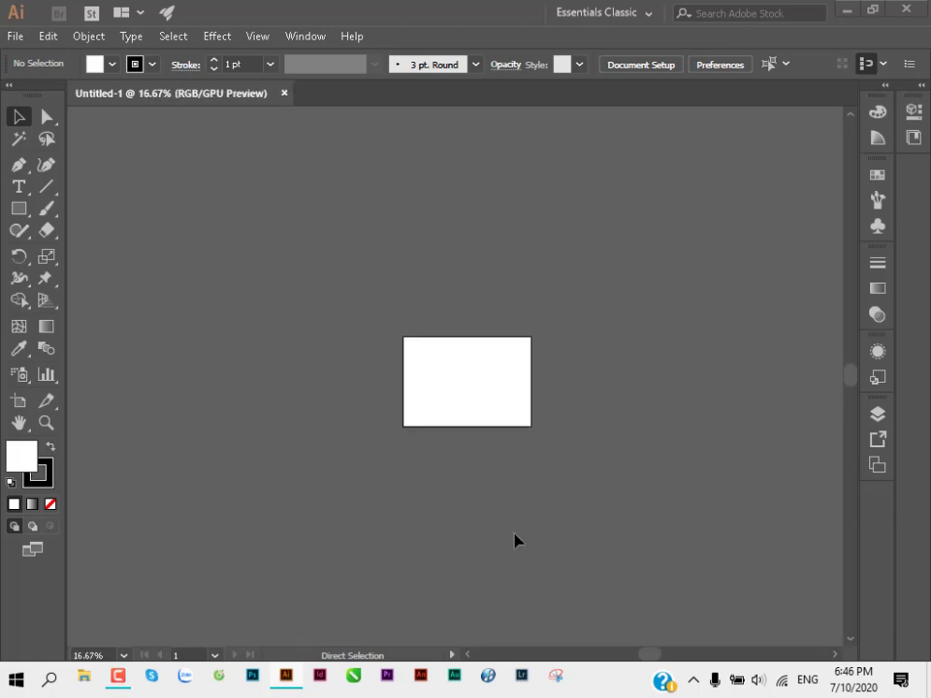
{"action": "key", "text": "ctrl+plus"}
{"action": "key", "text": "ctrl+plus"}
{"action": "key", "text": "ctrl+plus"}
{"action": "key", "text": "ctrl+plus"}
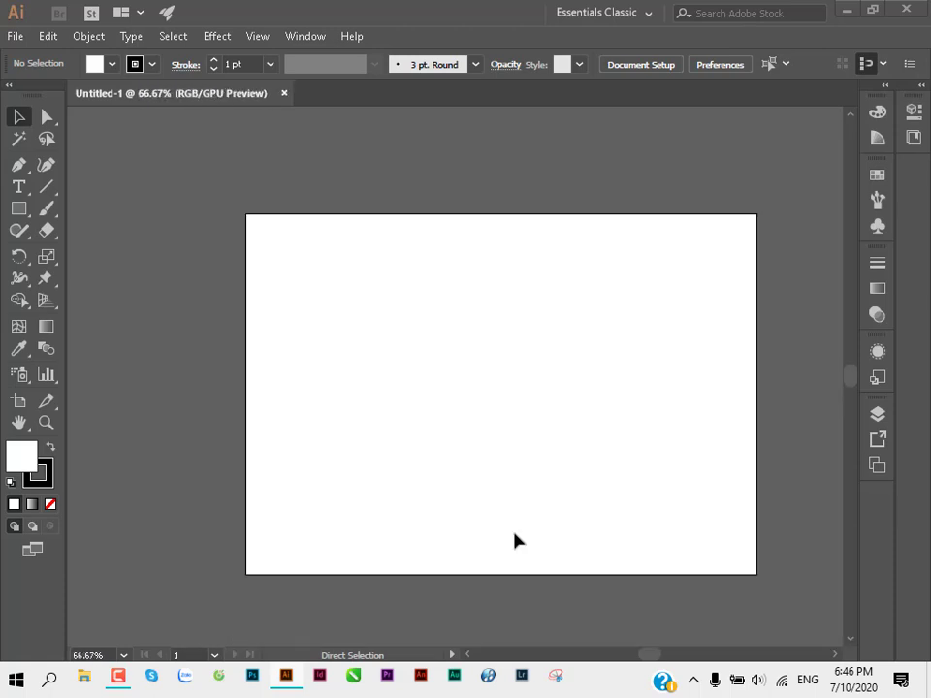
{"action": "key", "text": "ctrl+0"}
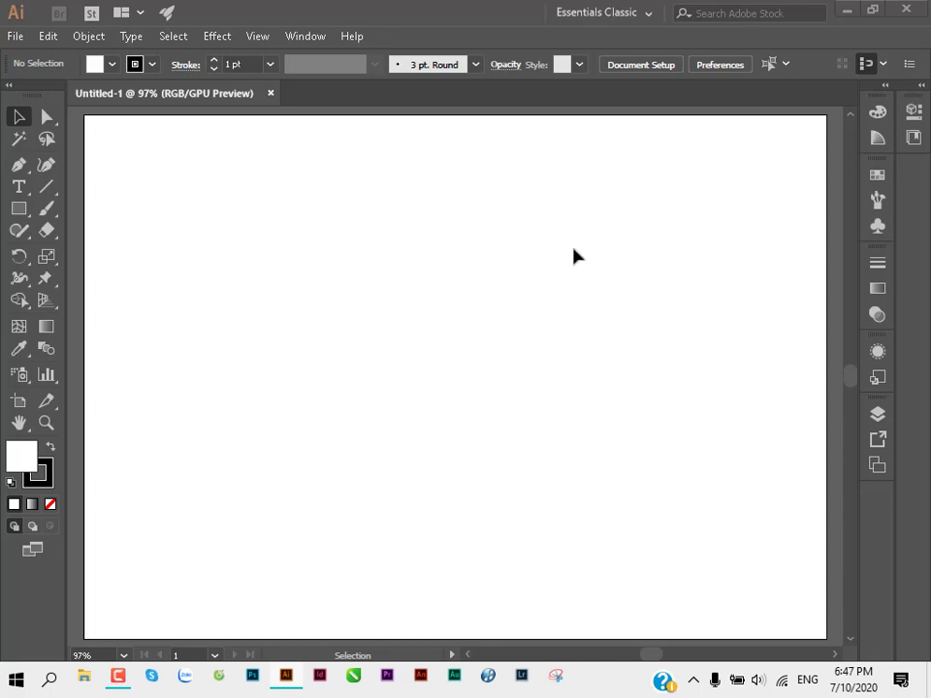
Step: Zoom into the blank artboard through 100% and 150%, settling at 1200%
{"action": "key", "text": "ctrl+space"}
{"action": "left_click", "coordinate": [448, 296]}
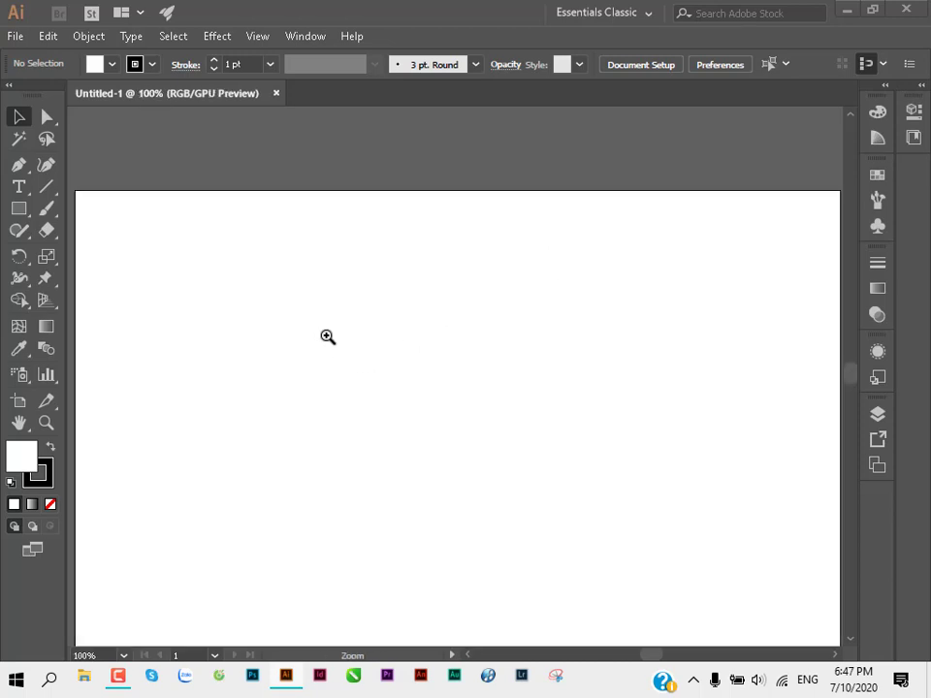
{"action": "left_click", "coordinate": [368, 348]}
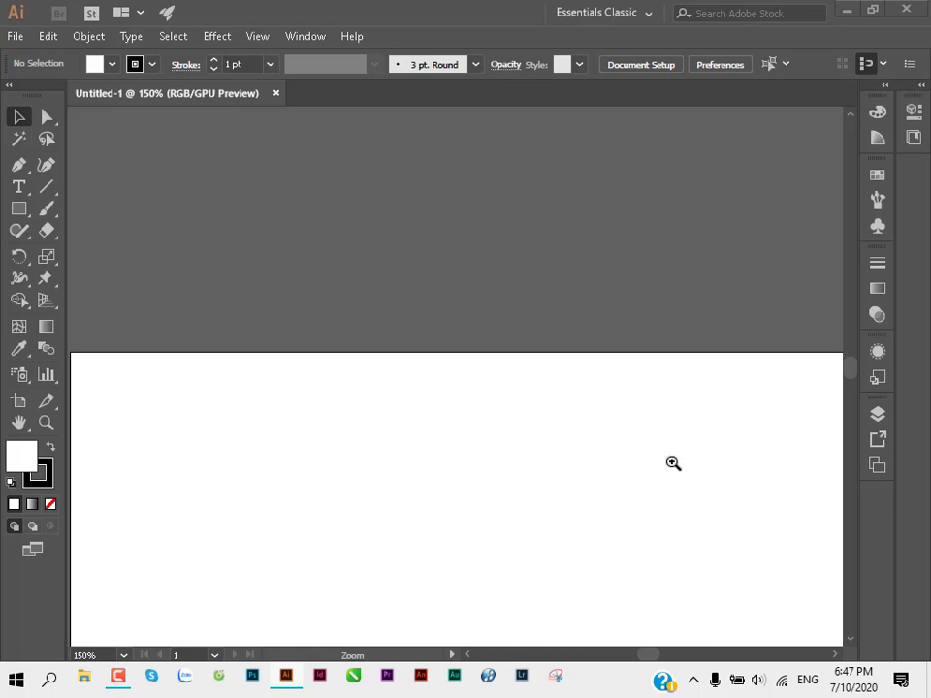
{"action": "left_click_drag", "start_coordinate": [672, 464], "coordinate": [578, 441]}
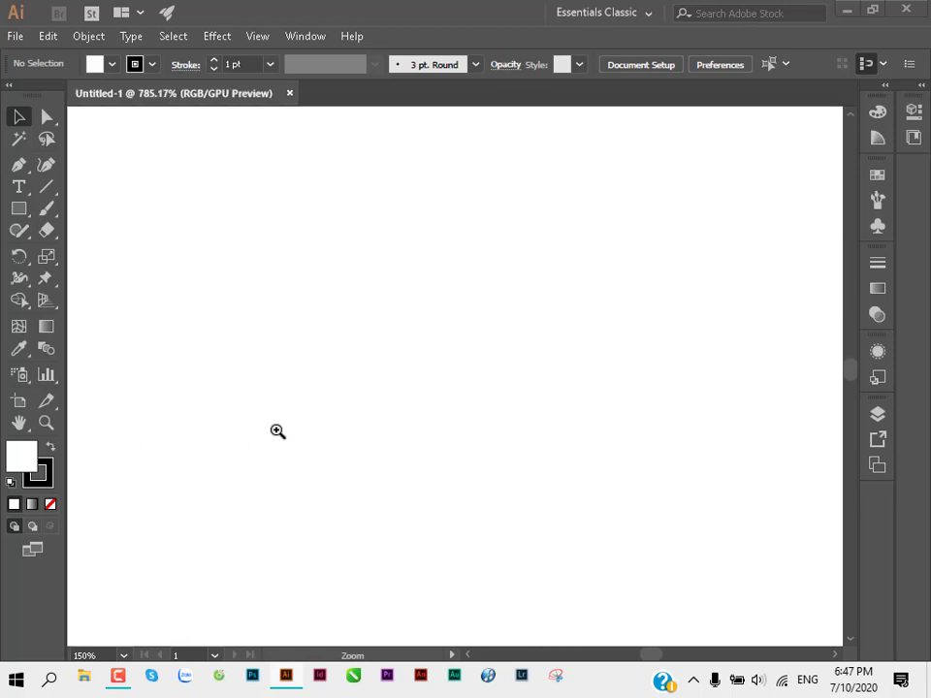
{"action": "left_click_drag", "start_coordinate": [277, 431], "coordinate": [349, 415]}
{"action": "key", "text": "ctrl+minus"}
{"action": "key", "text": "ctrl+minus"}
{"action": "key", "text": "ctrl+minus"}
{"action": "key", "text": "ctrl+minus"}
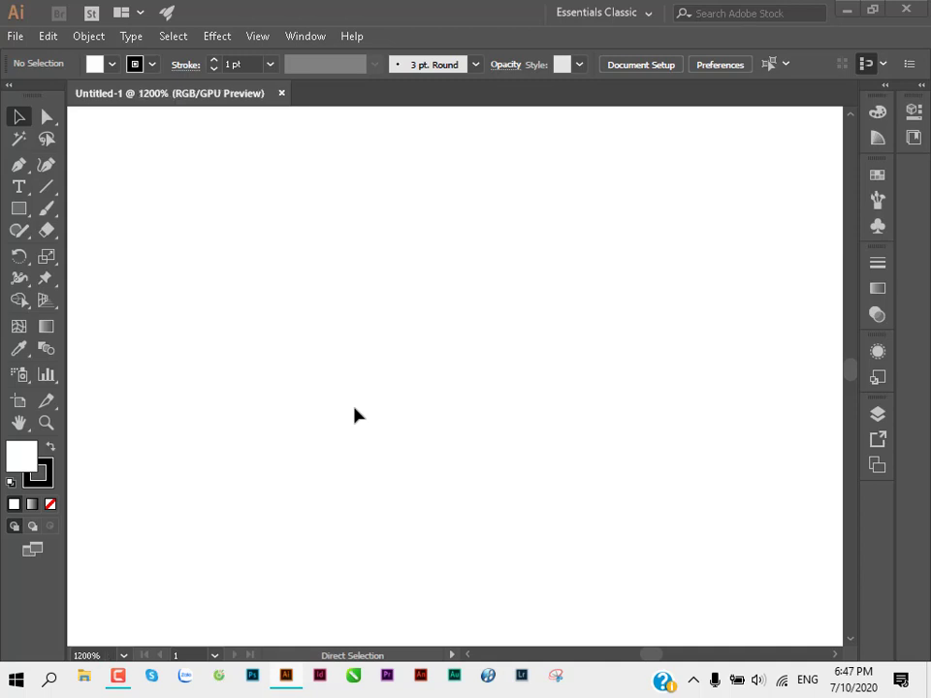
{"action": "key", "text": "ctrl+minus"}
{"action": "key", "text": "ctrl+minus"}
{"action": "key", "text": "ctrl+minus"}
{"action": "key", "text": "ctrl+minus"}
{"action": "key", "text": "ctrl+minus"}
{"action": "key", "text": "ctrl+minus"}
{"action": "key", "text": "ctrl+minus"}
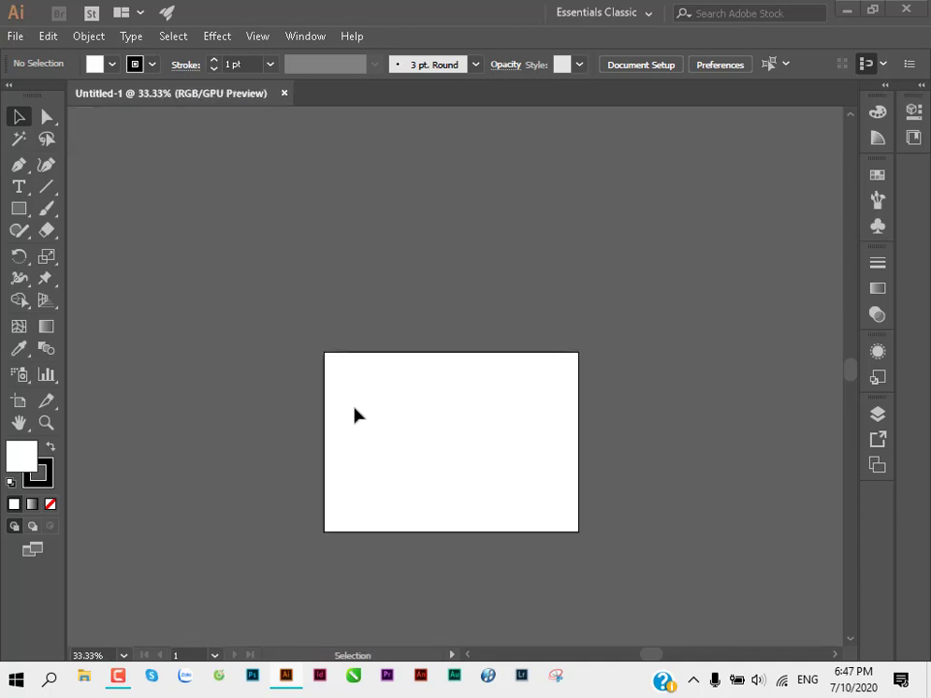
Step: Zoom back out step by step until the whole artboard shows at 12.5%
{"action": "mouse_move", "coordinate": [416, 414]}
{"action": "left_mouse_down"}
{"action": "mouse_move", "coordinate": [560, 409]}
{"action": "mouse_move", "coordinate": [380, 398]}
{"action": "mouse_move", "coordinate": [626, 409]}
{"action": "mouse_move", "coordinate": [408, 400]}
{"action": "mouse_move", "coordinate": [624, 398]}
{"action": "mouse_move", "coordinate": [447, 402]}
{"action": "mouse_move", "coordinate": [517, 402]}
{"action": "left_mouse_up"}
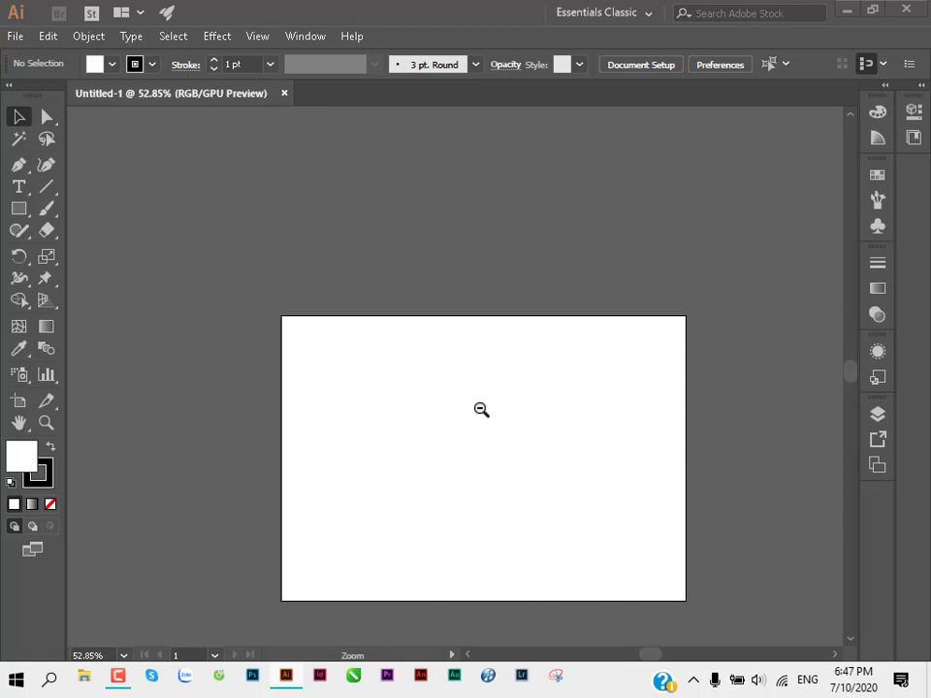
{"action": "left_click", "coordinate": [477, 408], "text": "alt"}
{"action": "left_click", "coordinate": [445, 392], "text": "alt"}
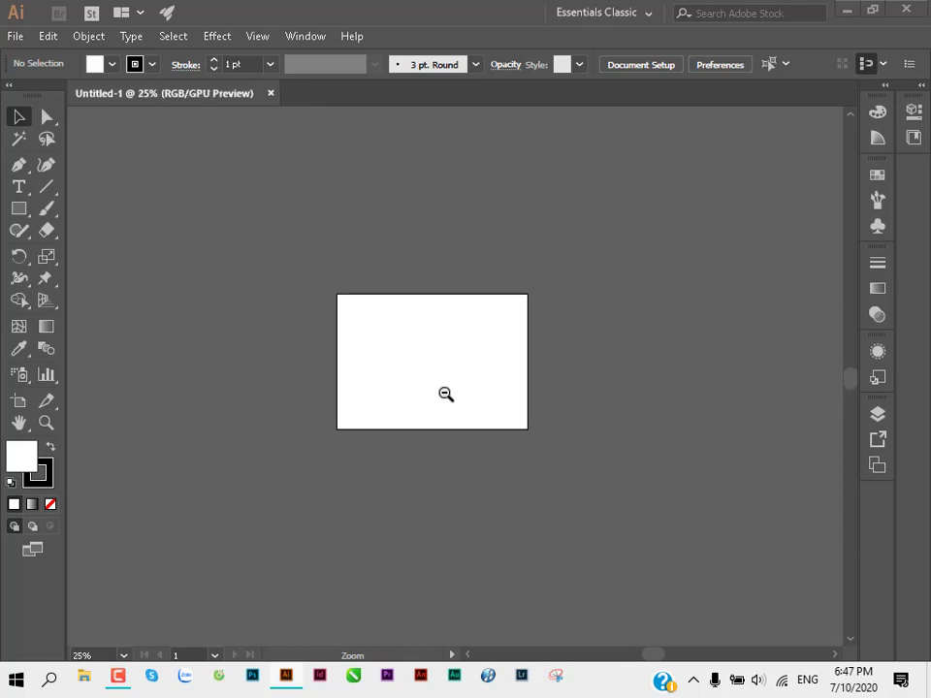
{"action": "left_click", "coordinate": [416, 343], "text": "alt"}
{"action": "left_click", "coordinate": [445, 346], "text": "alt"}
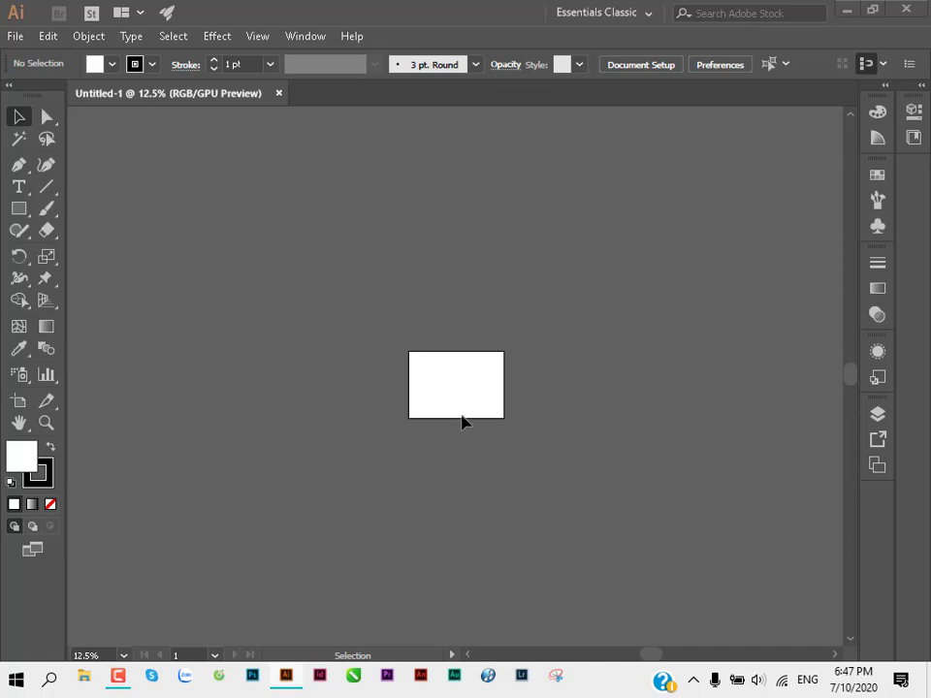
Step: Enlarge the view to 70.47%, pan around, then zoom to 453.18% on the top-left corner
{"action": "key", "text": "a"}
{"action": "mouse_move", "coordinate": [469, 388]}
{"action": "left_mouse_down"}
{"action": "mouse_move", "coordinate": [854, 439]}
{"action": "mouse_move", "coordinate": [776, 417]}
{"action": "mouse_move", "coordinate": [642, 418]}
{"action": "mouse_move", "coordinate": [921, 399]}
{"action": "mouse_move", "coordinate": [893, 427]}
{"action": "mouse_move", "coordinate": [867, 430]}
{"action": "left_mouse_up"}
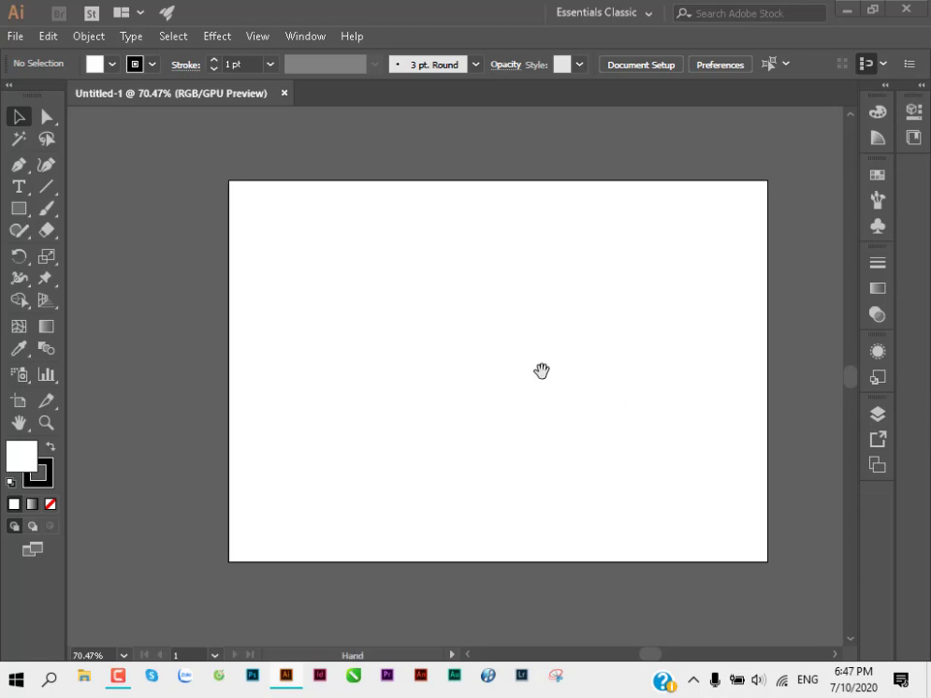
{"action": "left_click_drag", "start_coordinate": [540, 370], "coordinate": [471, 357]}
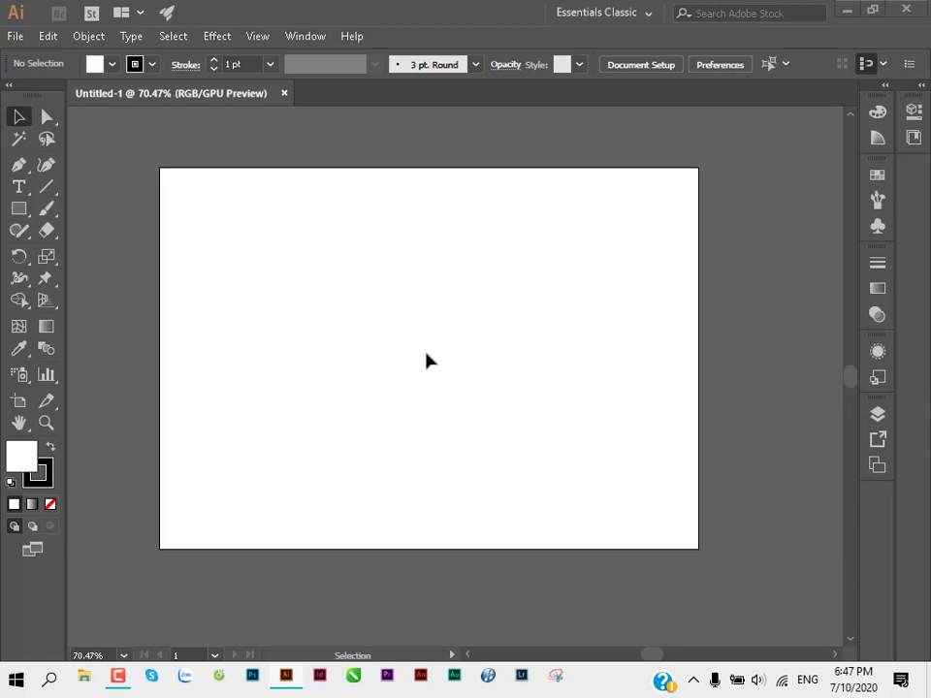
{"action": "mouse_move", "coordinate": [355, 287]}
{"action": "left_mouse_down"}
{"action": "mouse_move", "coordinate": [498, 301]}
{"action": "mouse_move", "coordinate": [363, 403]}
{"action": "mouse_move", "coordinate": [435, 357]}
{"action": "mouse_move", "coordinate": [375, 264]}
{"action": "mouse_move", "coordinate": [438, 300]}
{"action": "mouse_move", "coordinate": [421, 287]}
{"action": "left_mouse_up"}
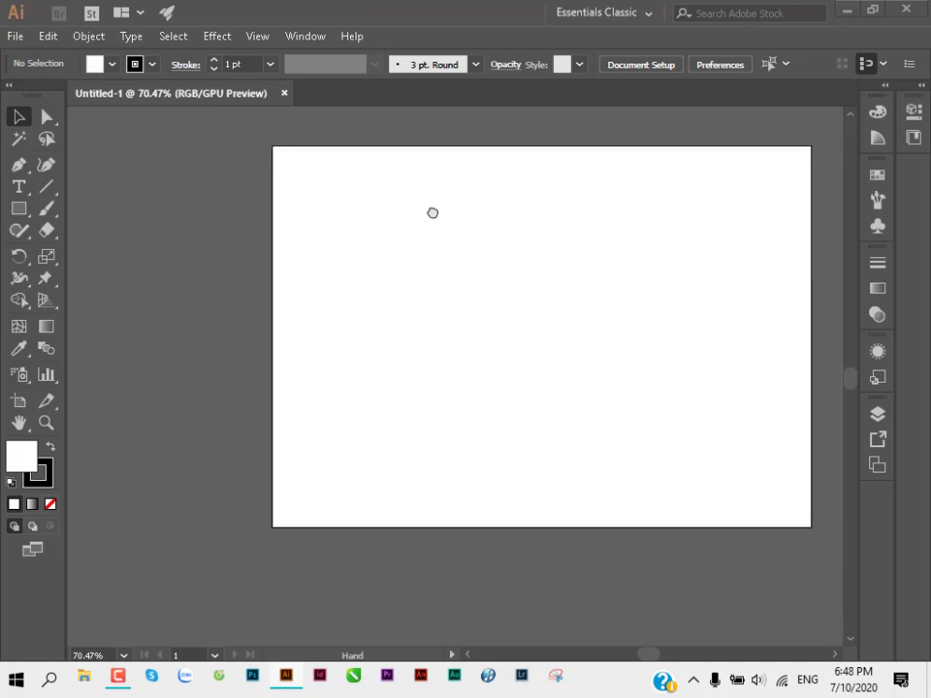
{"action": "mouse_move", "coordinate": [432, 213]}
{"action": "left_mouse_down"}
{"action": "mouse_move", "coordinate": [314, 224]}
{"action": "mouse_move", "coordinate": [420, 321]}
{"action": "mouse_move", "coordinate": [409, 224]}
{"action": "mouse_move", "coordinate": [409, 256]}
{"action": "mouse_move", "coordinate": [391, 262]}
{"action": "mouse_move", "coordinate": [418, 253]}
{"action": "left_mouse_up"}
{"action": "mouse_move", "coordinate": [266, 208]}
{"action": "left_mouse_down"}
{"action": "mouse_move", "coordinate": [411, 230]}
{"action": "mouse_move", "coordinate": [625, 287]}
{"action": "mouse_move", "coordinate": [754, 337]}
{"action": "left_mouse_up"}
{"action": "left_click_drag", "start_coordinate": [329, 251], "coordinate": [349, 294]}
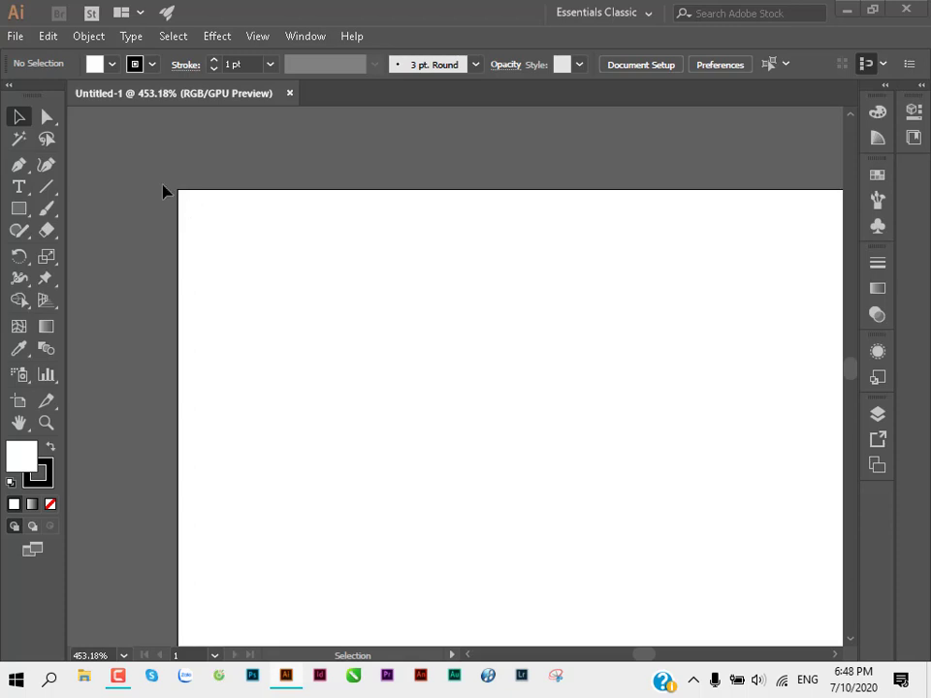
Step: Zoom in to 4817%, then back out through 1467% and 564% to 61.56%
{"action": "key", "text": "a"}
{"action": "key", "text": "z"}
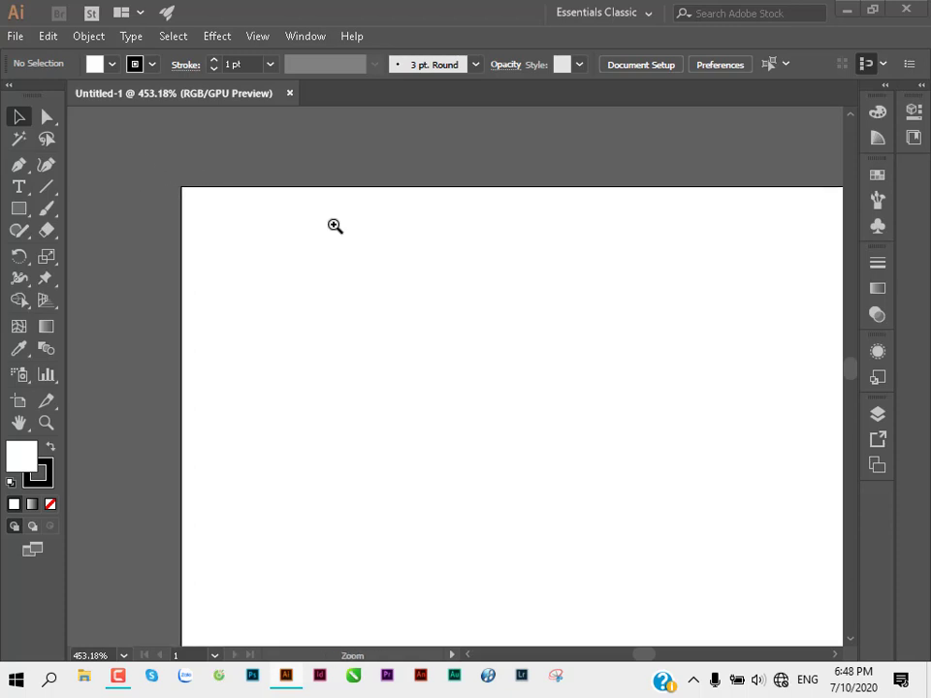
{"action": "left_click_drag", "start_coordinate": [335, 226], "coordinate": [785, 325]}
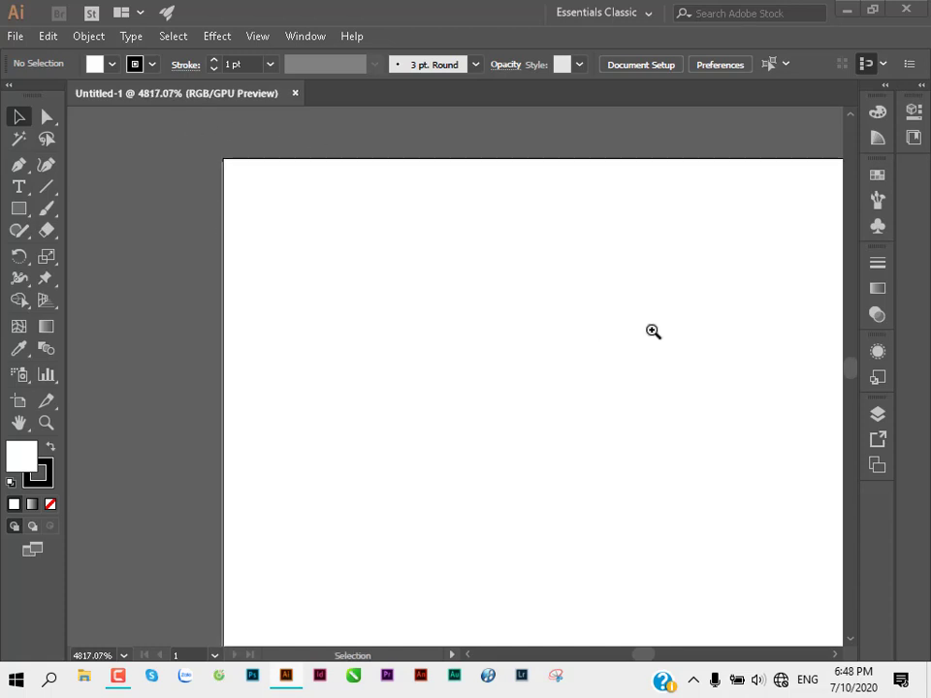
{"action": "left_click", "coordinate": [727, 350], "text": "alt"}
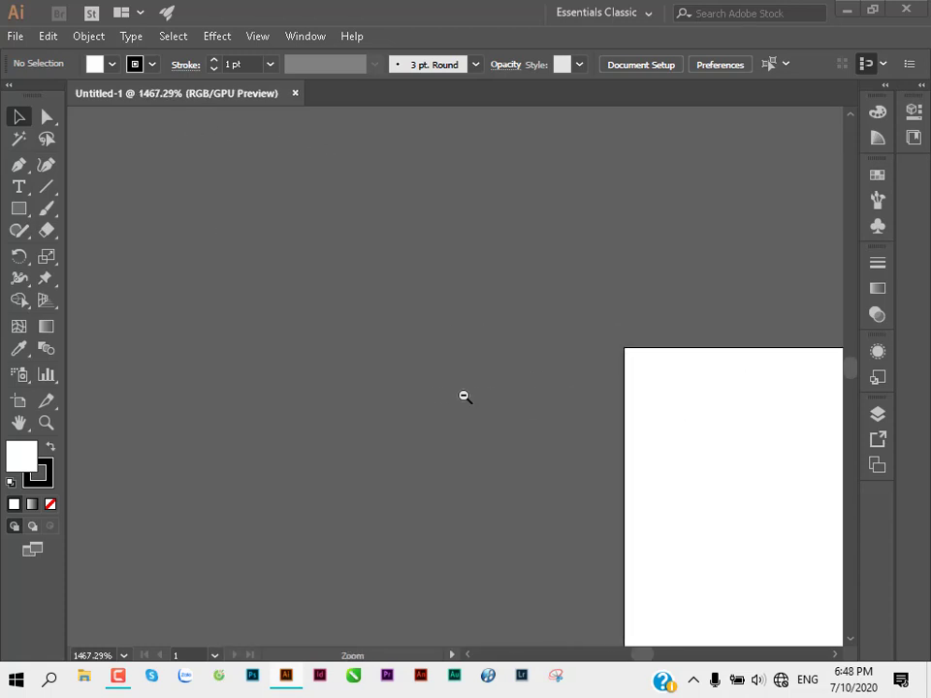
{"action": "left_click", "coordinate": [314, 320], "text": "alt"}
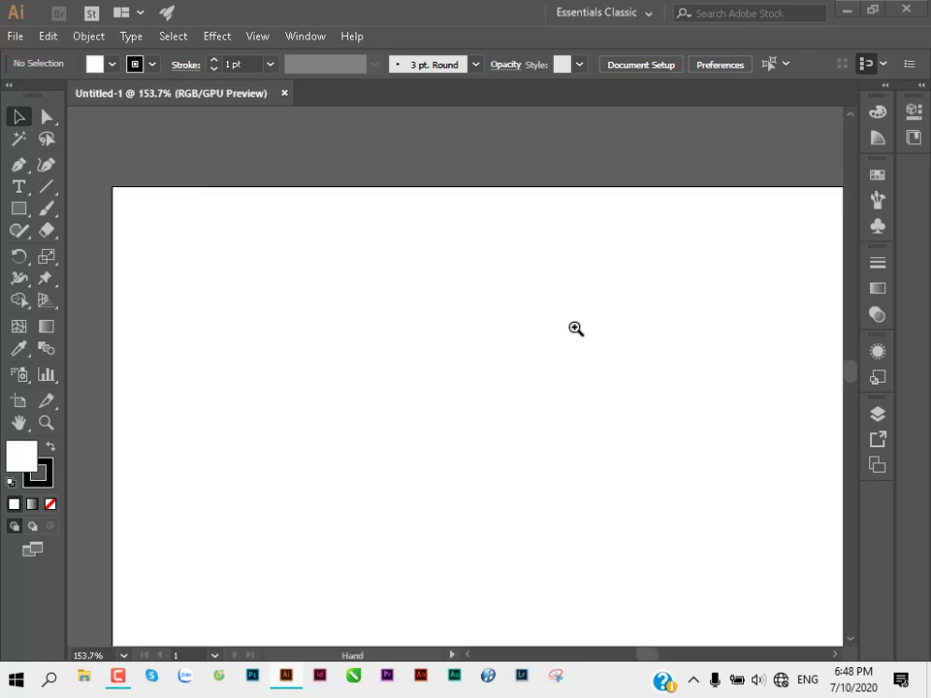
{"action": "left_click_drag", "start_coordinate": [576, 329], "coordinate": [340, 329]}
{"action": "mouse_move", "coordinate": [597, 363]}
{"action": "left_mouse_down"}
{"action": "mouse_move", "coordinate": [424, 335]}
{"action": "mouse_move", "coordinate": [424, 312]}
{"action": "left_mouse_up"}
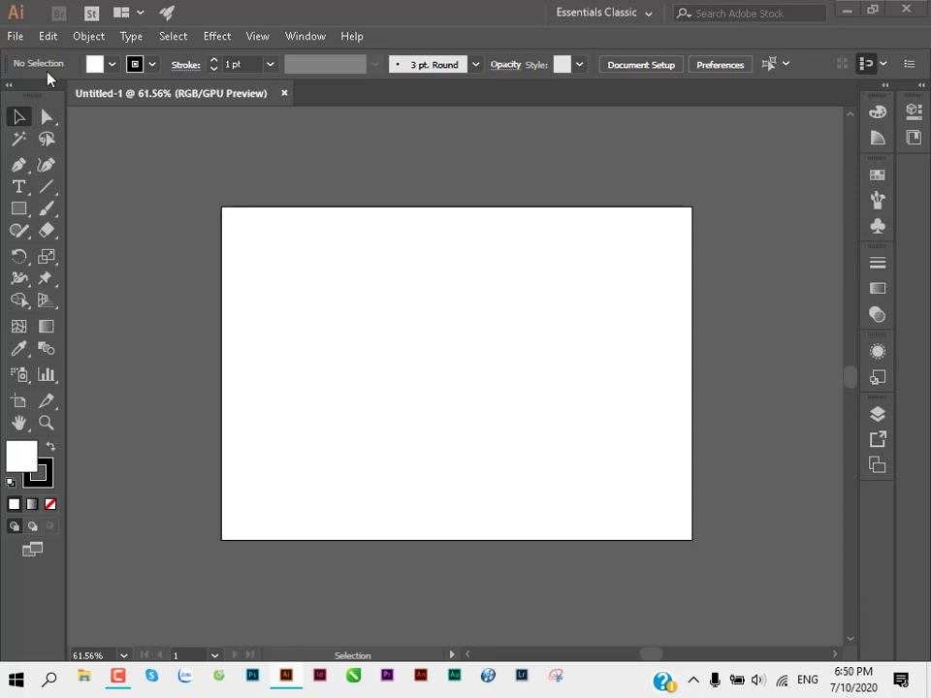
Step: Start File > Place and browse to the LAM VIEC (F:) drive
{"action": "left_click", "coordinate": [15, 43]}
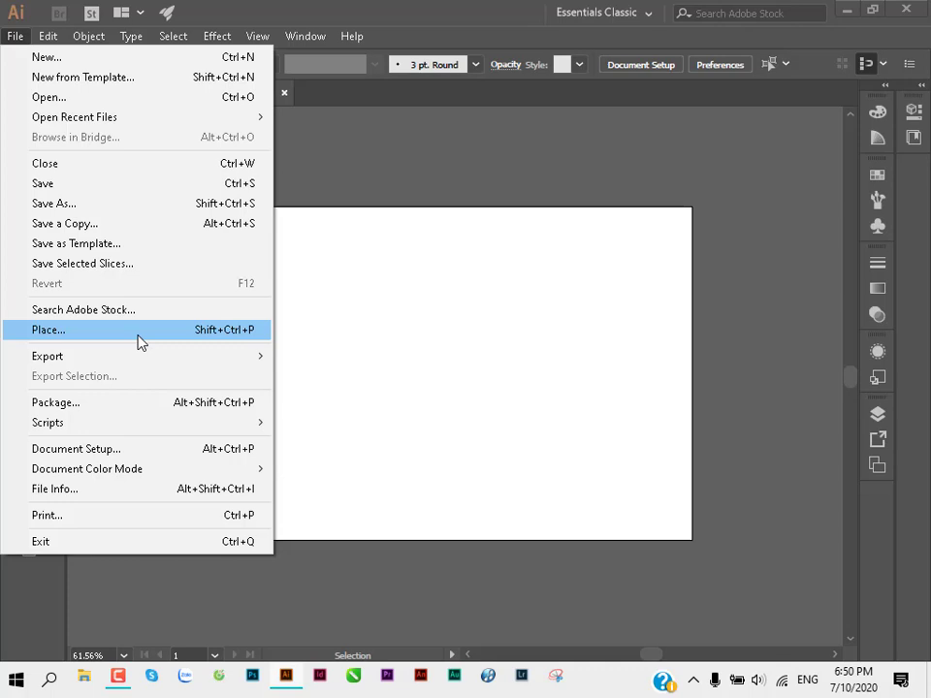
{"action": "left_click", "coordinate": [140, 335]}
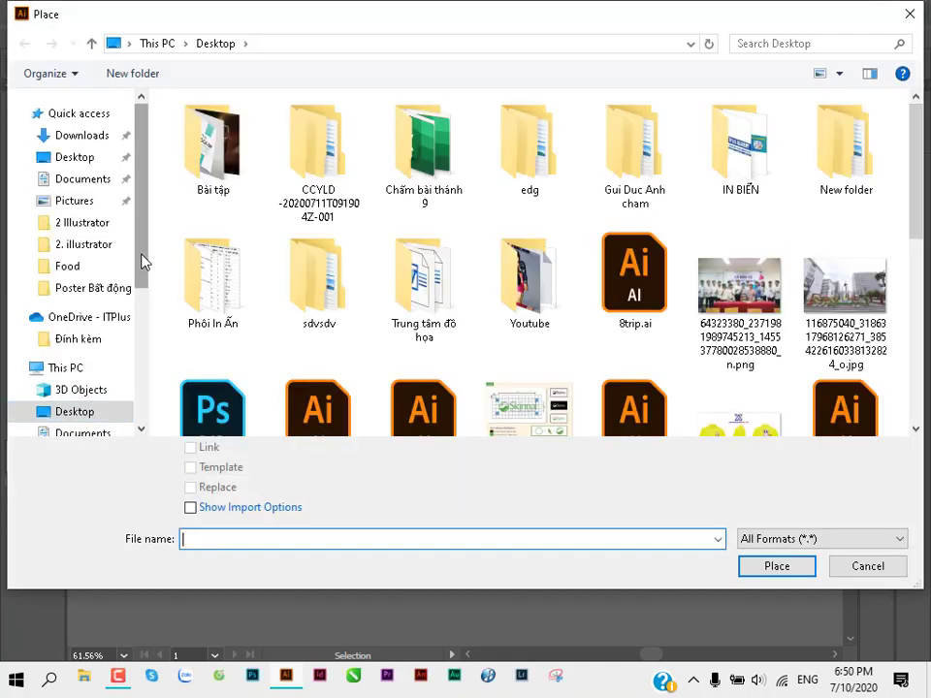
{"action": "left_click_drag", "start_coordinate": [141, 260], "coordinate": [141, 417]}
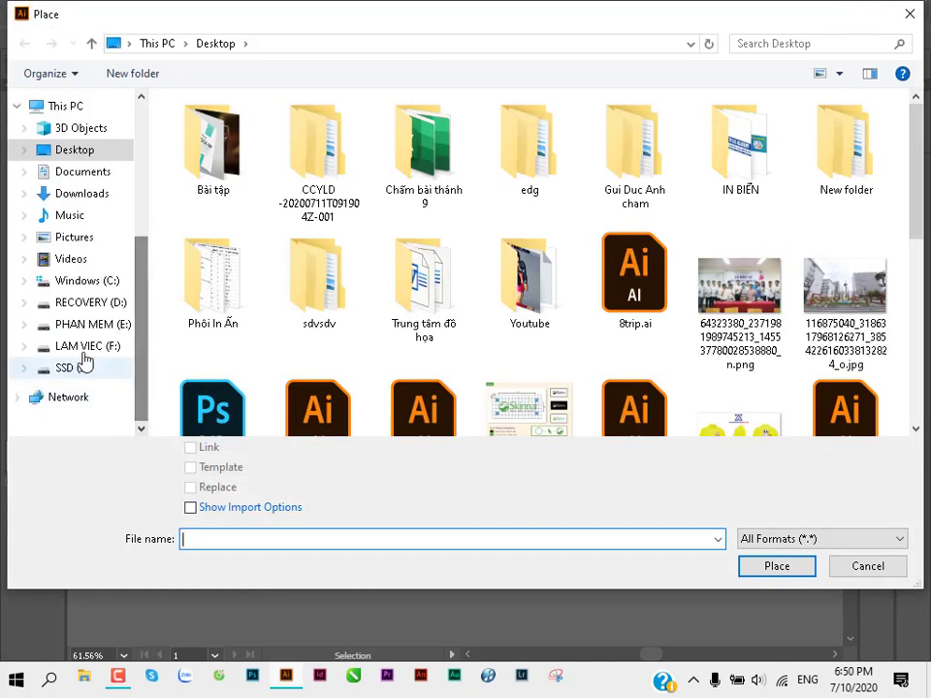
{"action": "left_click", "coordinate": [87, 346]}
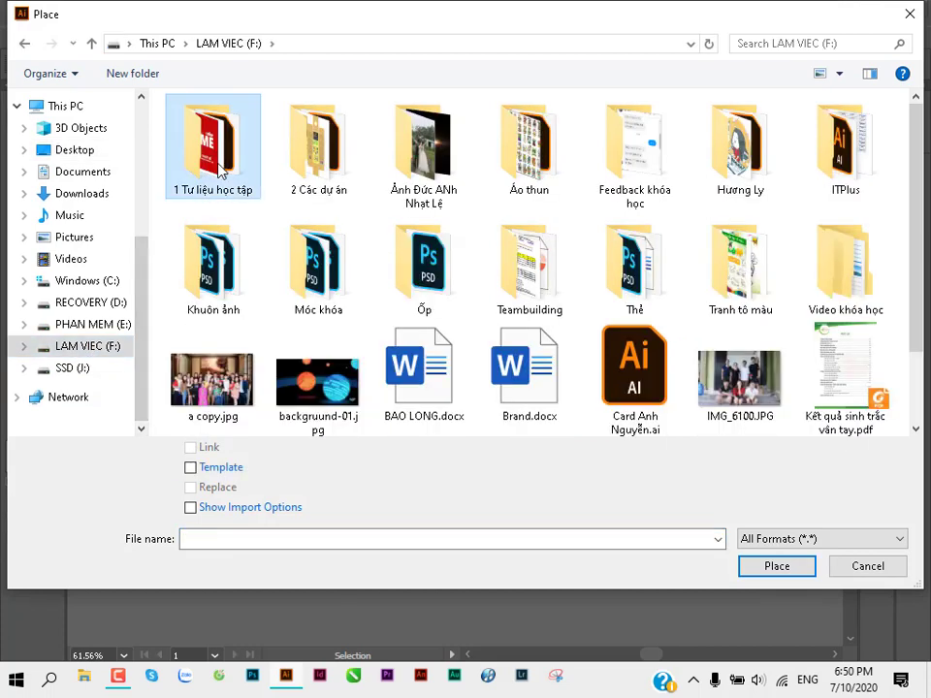
Step: Go through 1 Tư liệu học tập, thuvienanh and anhwweb to load học đồ họa tại nhà.jpg
{"action": "double_click", "coordinate": [221, 171]}
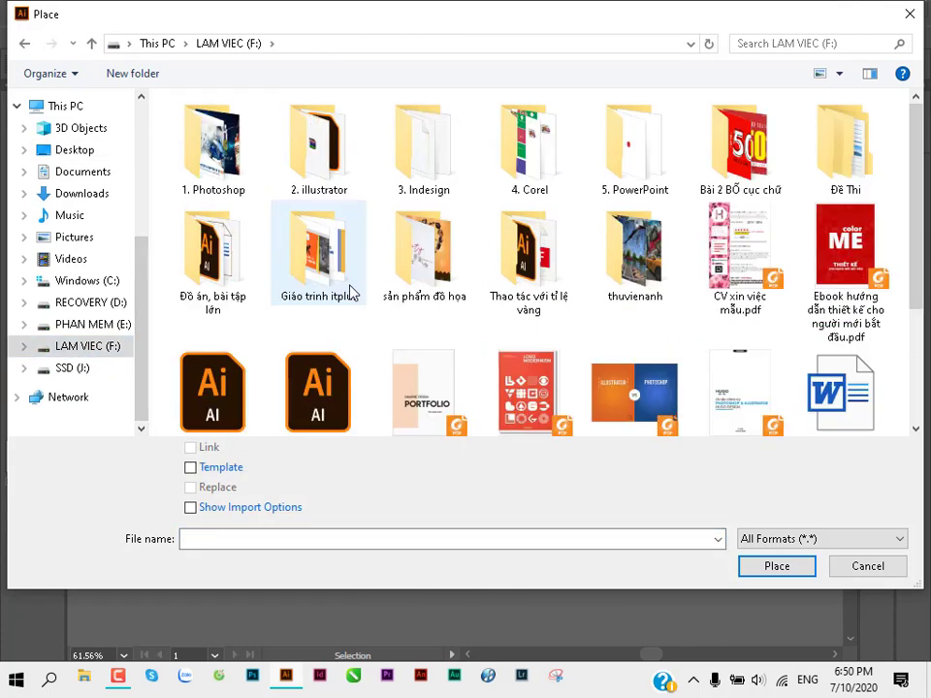
{"action": "double_click", "coordinate": [626, 277]}
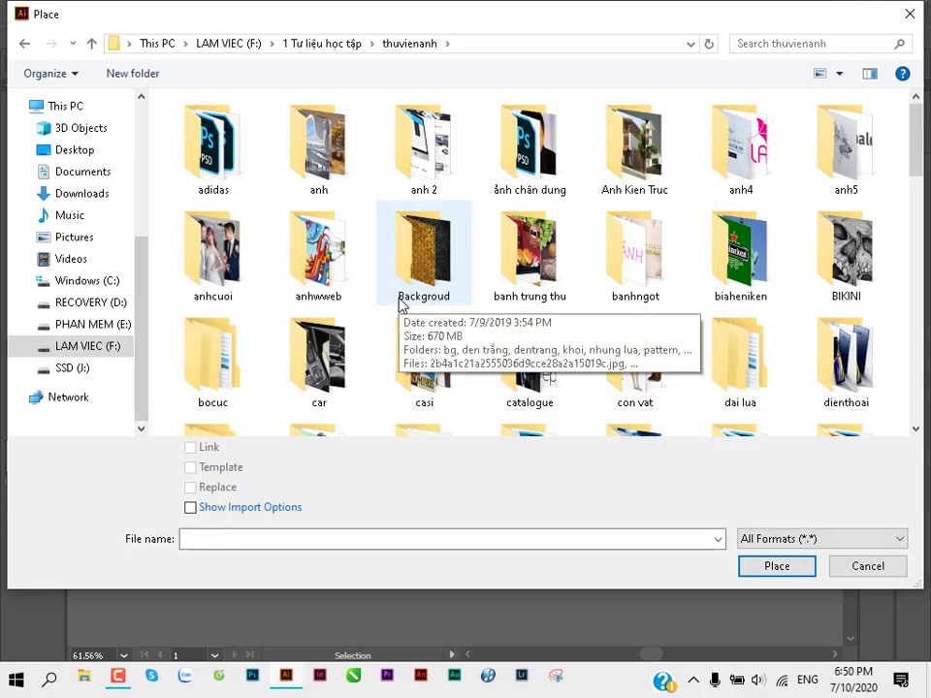
{"action": "double_click", "coordinate": [313, 265]}
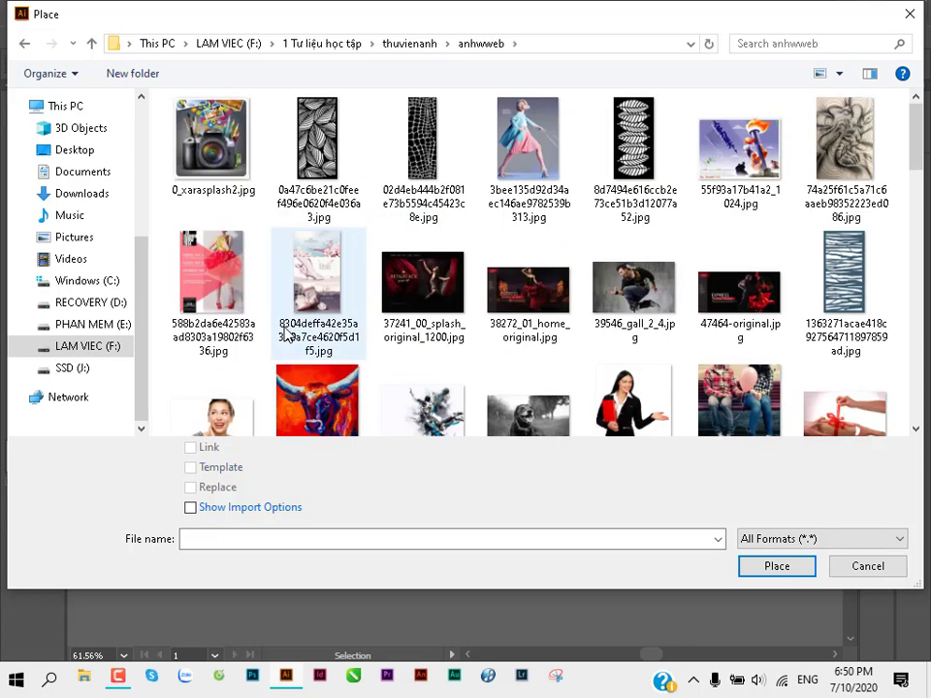
{"action": "scroll", "coordinate": [824, 175], "scroll_direction": "down", "scroll_amount": 2}
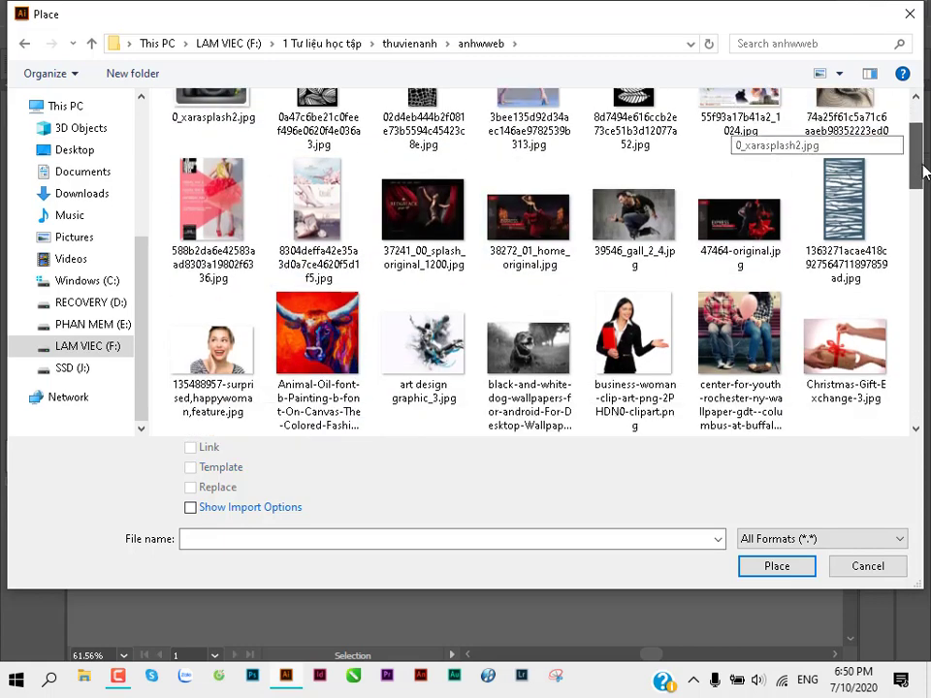
{"action": "scroll", "coordinate": [795, 145], "scroll_direction": "down", "scroll_amount": 2}
{"action": "scroll", "coordinate": [756, 136], "scroll_direction": "down", "scroll_amount": 3}
{"action": "scroll", "coordinate": [727, 136], "scroll_direction": "down", "scroll_amount": 3}
{"action": "scroll", "coordinate": [727, 136], "scroll_direction": "down", "scroll_amount": 3}
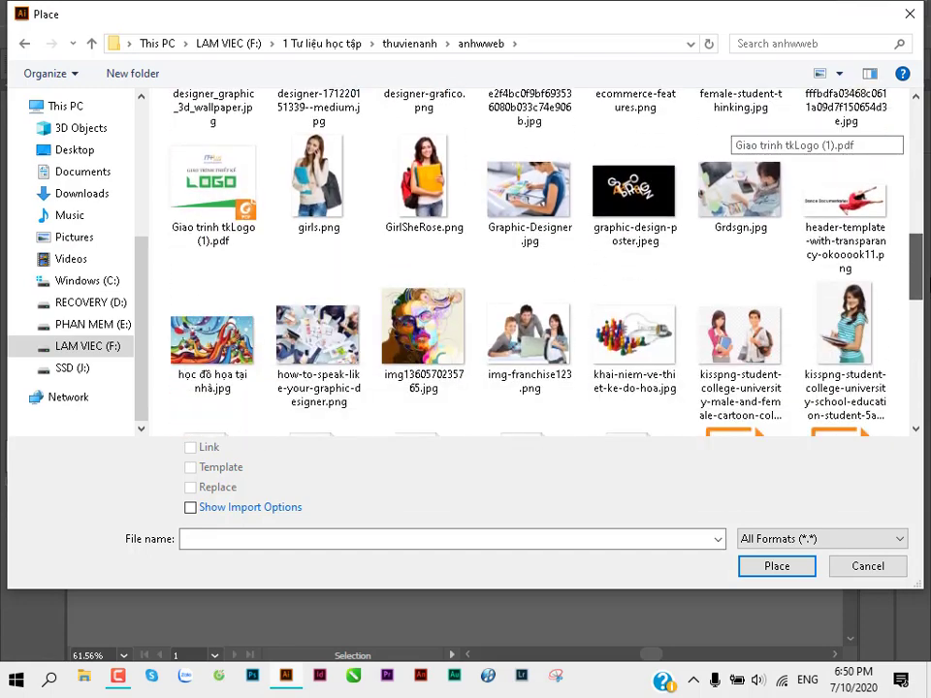
{"action": "scroll", "coordinate": [728, 136], "scroll_direction": "down", "scroll_amount": 3}
{"action": "double_click", "coordinate": [190, 235]}
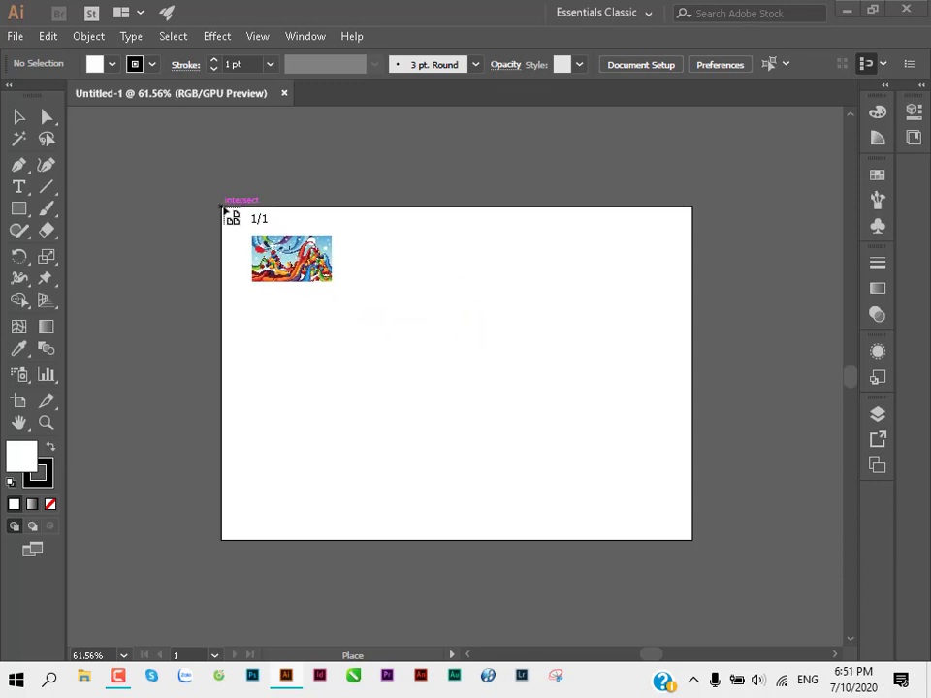
Step: Drag the cubes picture from the artboard's top-left corner to two-thirds width, then reselect it
{"action": "left_click_drag", "start_coordinate": [224, 209], "coordinate": [537, 383]}
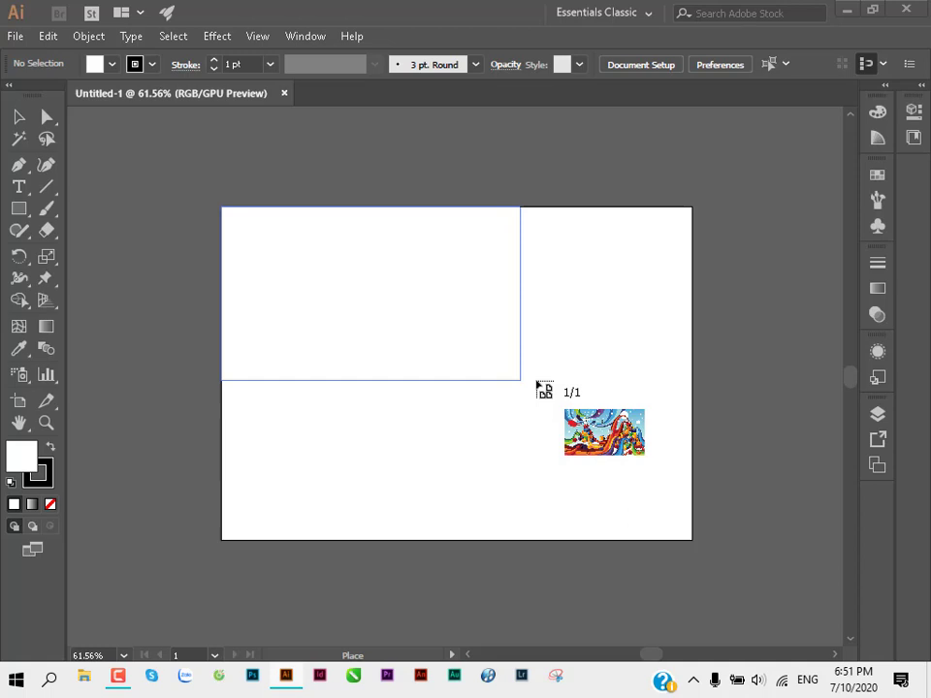
{"action": "left_click", "coordinate": [523, 420]}
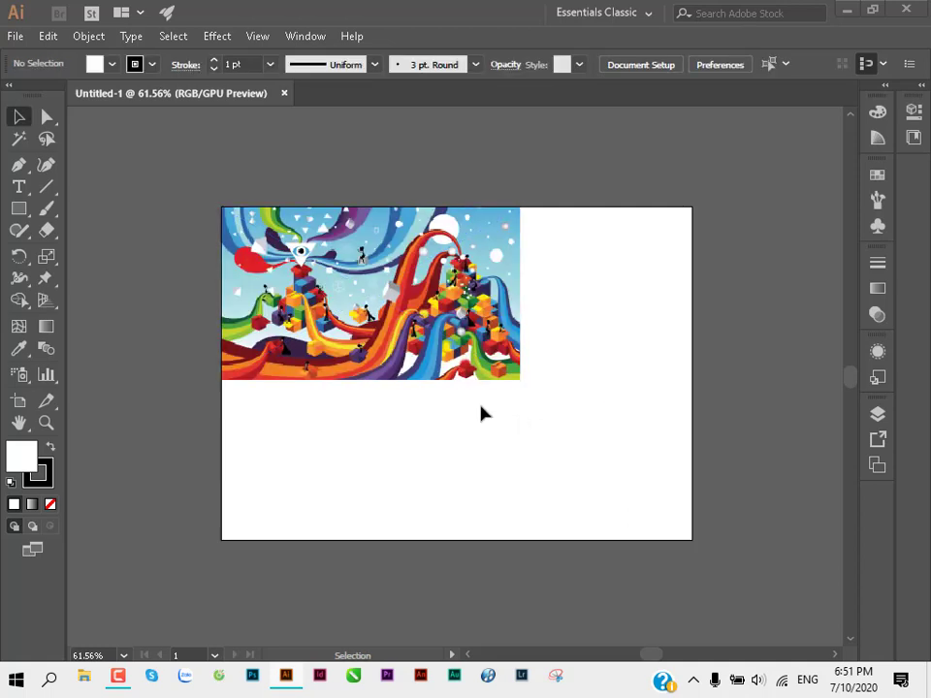
{"action": "left_click", "coordinate": [311, 362]}
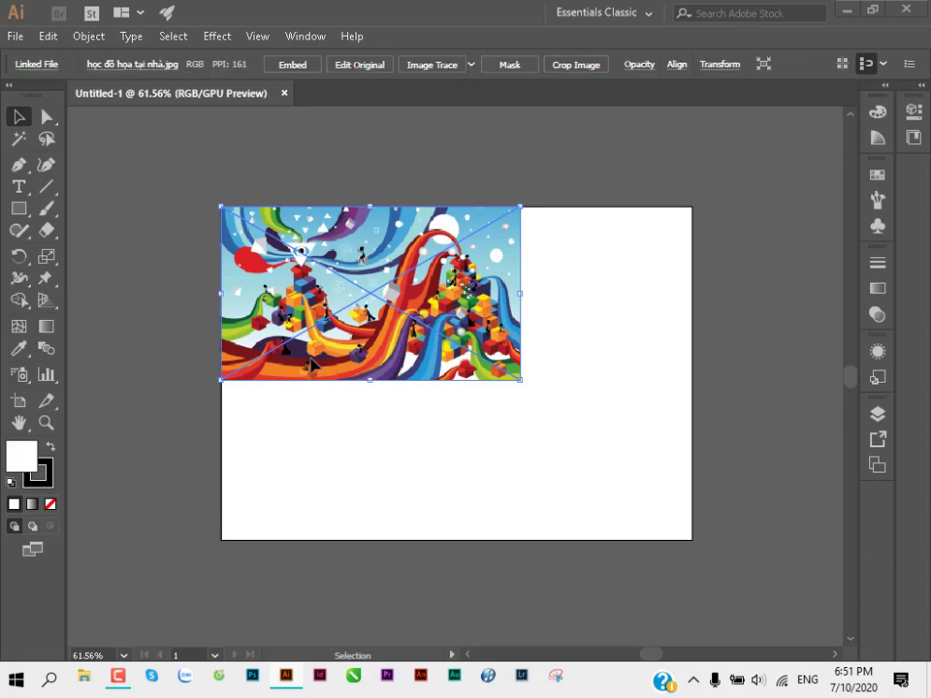
Step: Delete the picture, re-place học đồ họa tại nhà.jpg at full size, then delete that copy too
{"action": "key", "text": "Delete"}
{"action": "key", "text": "ctrl+shift+p"}
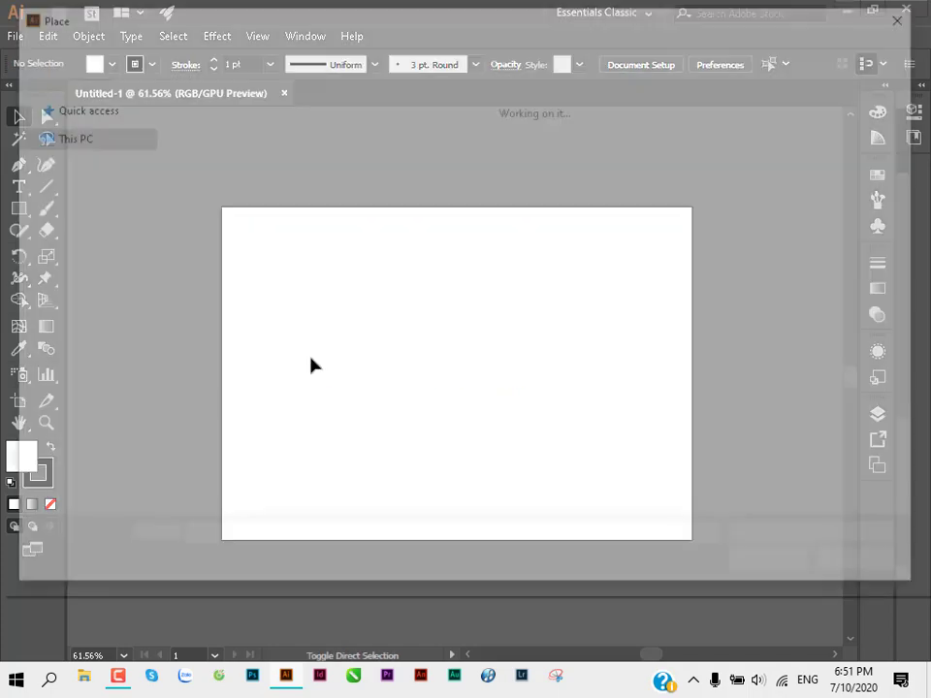
{"action": "scroll", "coordinate": [315, 291], "scroll_direction": "down", "scroll_amount": 1}
{"action": "scroll", "coordinate": [307, 258], "scroll_direction": "down", "scroll_amount": 5}
{"action": "scroll", "coordinate": [307, 262], "scroll_direction": "down", "scroll_amount": 3}
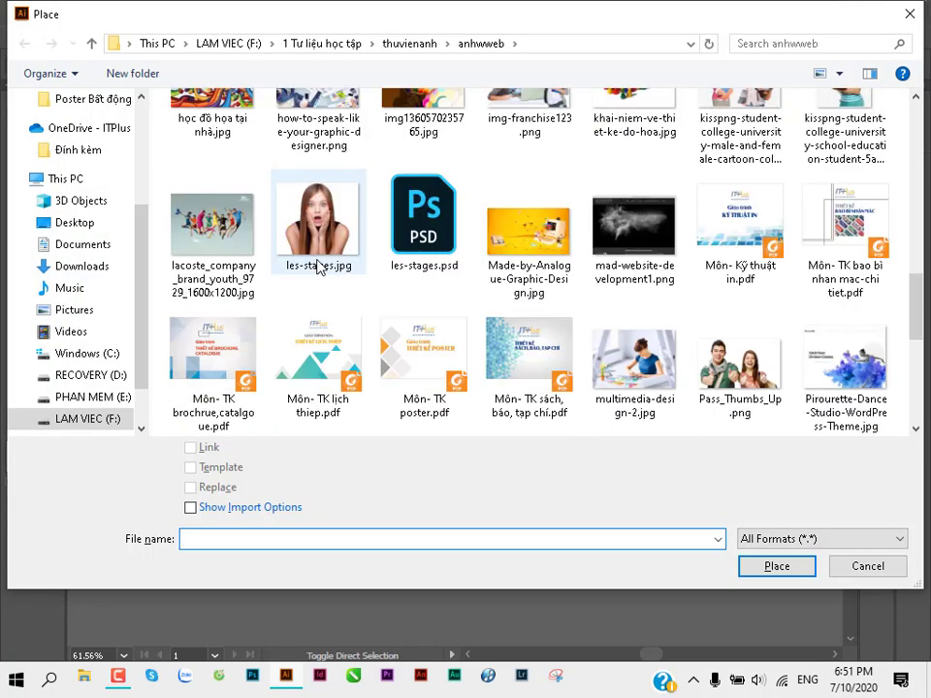
{"action": "scroll", "coordinate": [291, 243], "scroll_direction": "up", "scroll_amount": 1}
{"action": "double_click", "coordinate": [218, 160]}
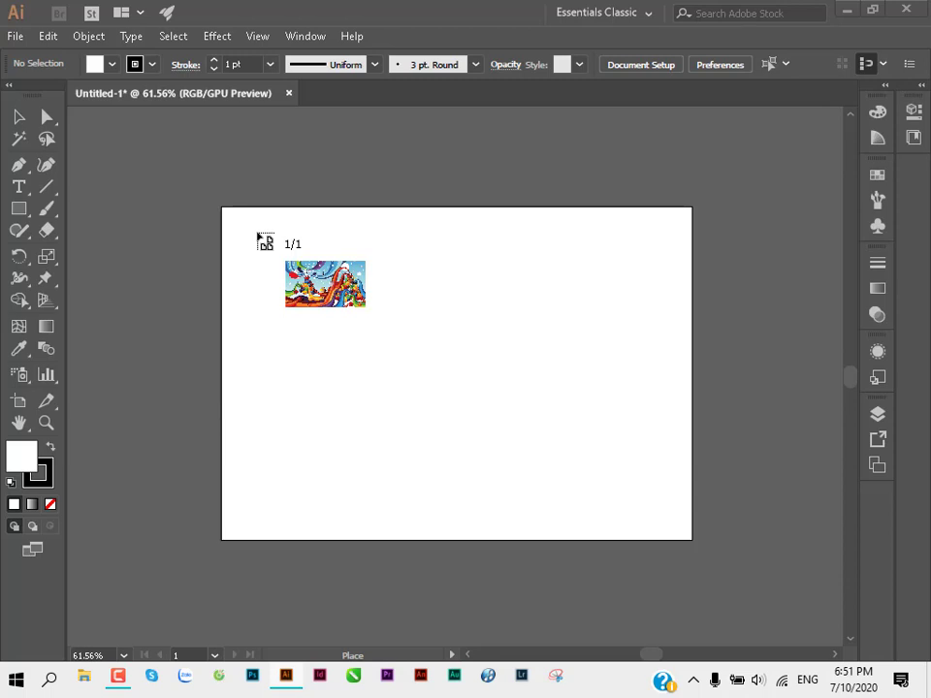
{"action": "left_click", "coordinate": [257, 233]}
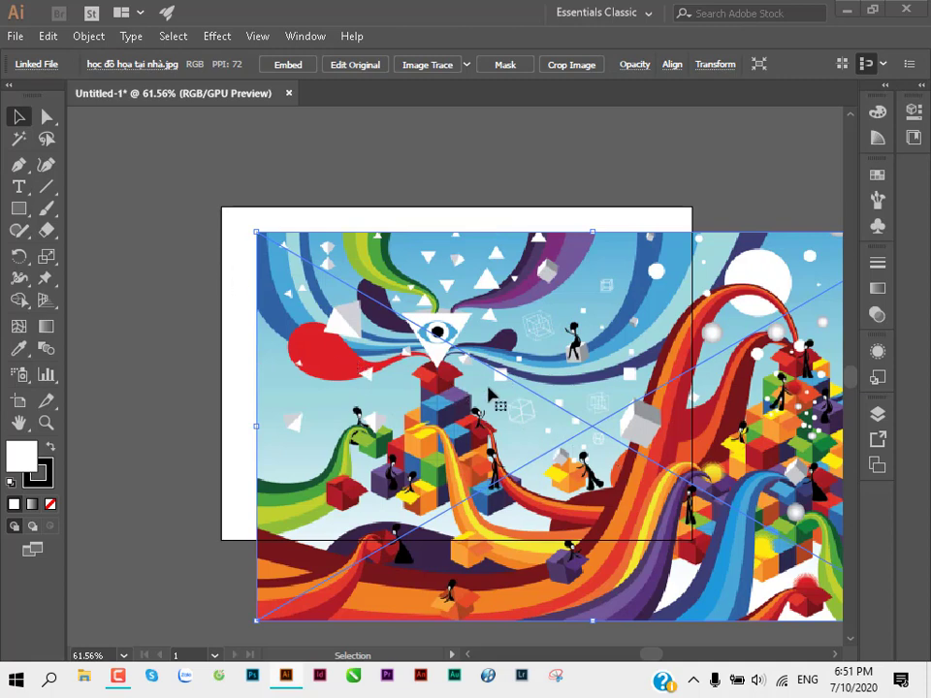
{"action": "key", "text": "Delete"}
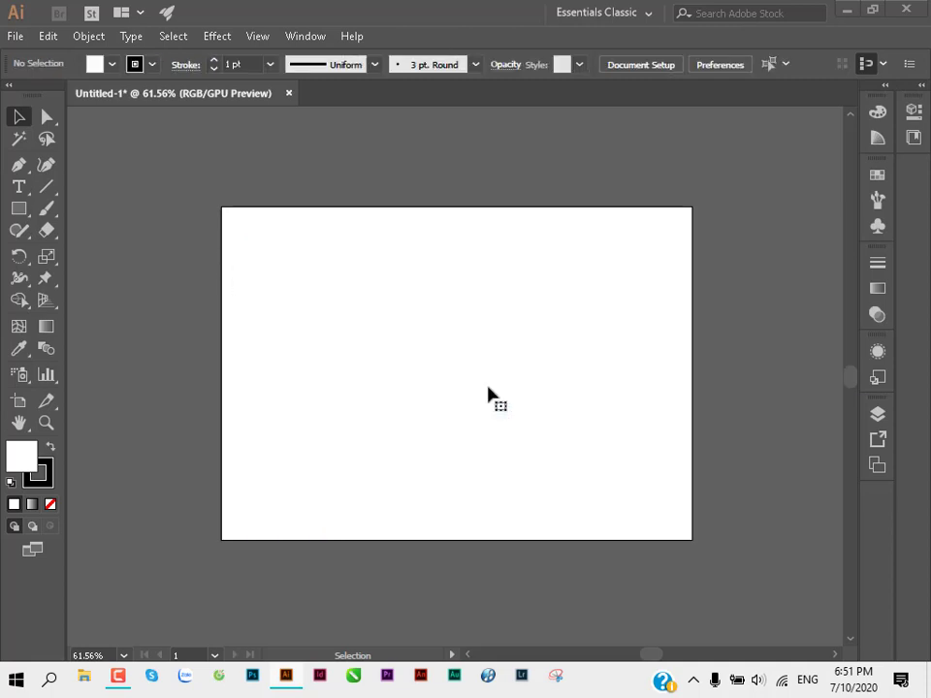
Step: Place học đồ họa tại nhà.jpg from the top-left corner at about half the artboard width
{"action": "key", "text": "ctrl+shift+p"}
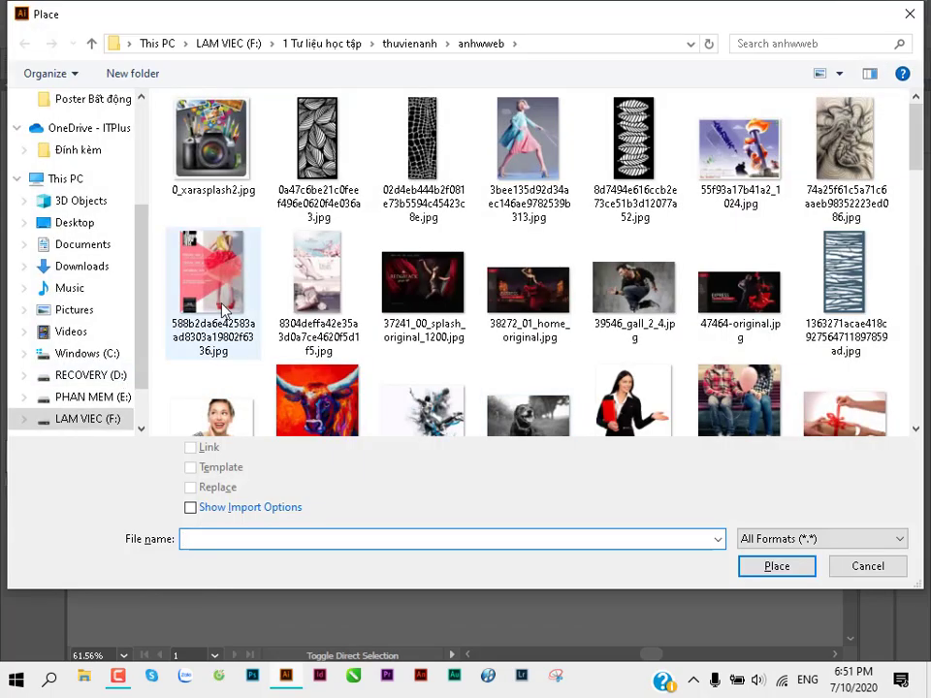
{"action": "scroll", "coordinate": [221, 308], "scroll_direction": "down", "scroll_amount": 3}
{"action": "scroll", "coordinate": [221, 310], "scroll_direction": "down", "scroll_amount": 3}
{"action": "double_click", "coordinate": [222, 311]}
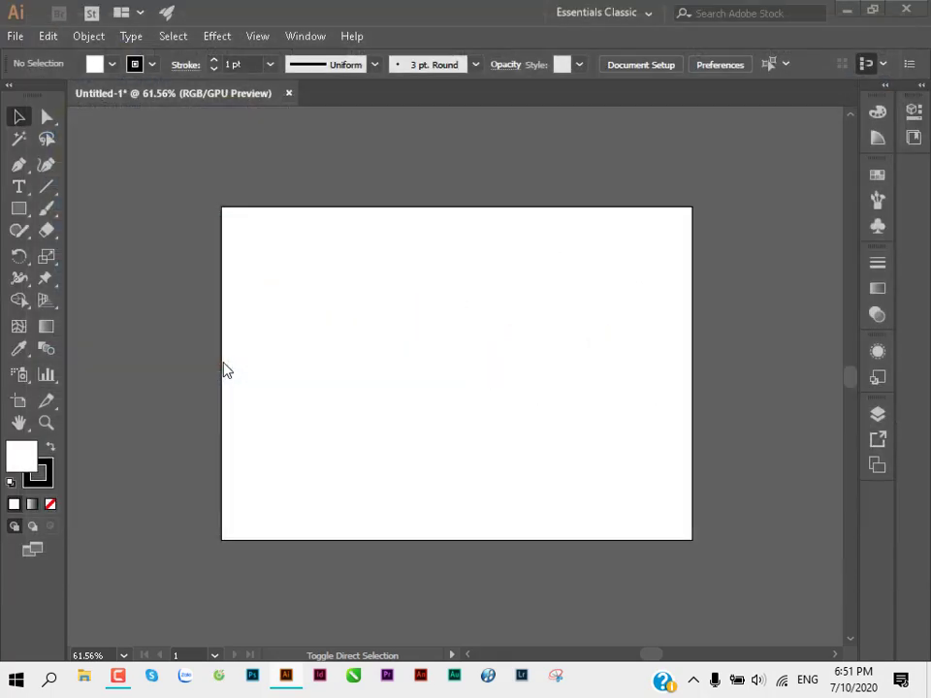
{"action": "left_click_drag", "start_coordinate": [223, 208], "coordinate": [442, 349]}
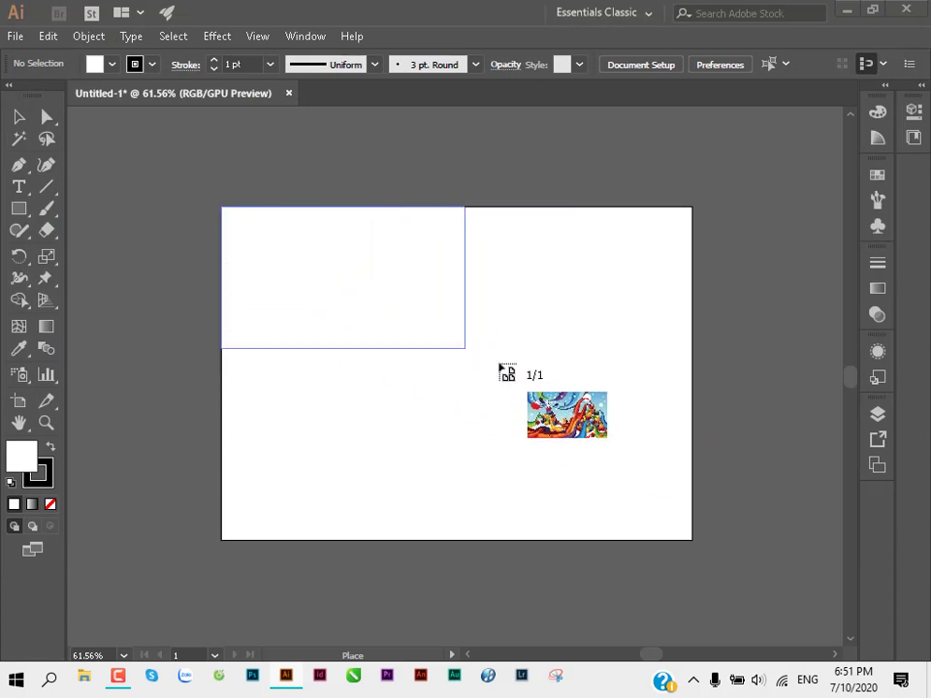
{"action": "mouse_move", "coordinate": [441, 347]}
{"action": "left_mouse_down"}
{"action": "mouse_move", "coordinate": [644, 433]}
{"action": "mouse_move", "coordinate": [382, 331]}
{"action": "mouse_move", "coordinate": [486, 367]}
{"action": "mouse_move", "coordinate": [532, 413]}
{"action": "mouse_move", "coordinate": [492, 401]}
{"action": "left_mouse_up"}
{"action": "scroll", "coordinate": [122, 630], "scroll_direction": "down", "scroll_amount": 1}
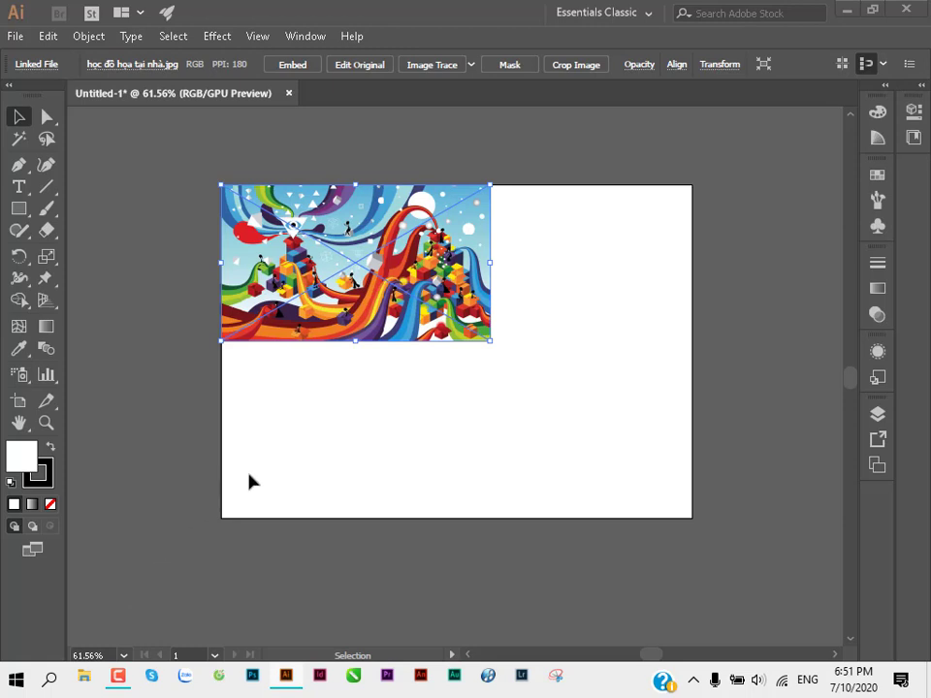
{"action": "left_click", "coordinate": [300, 442]}
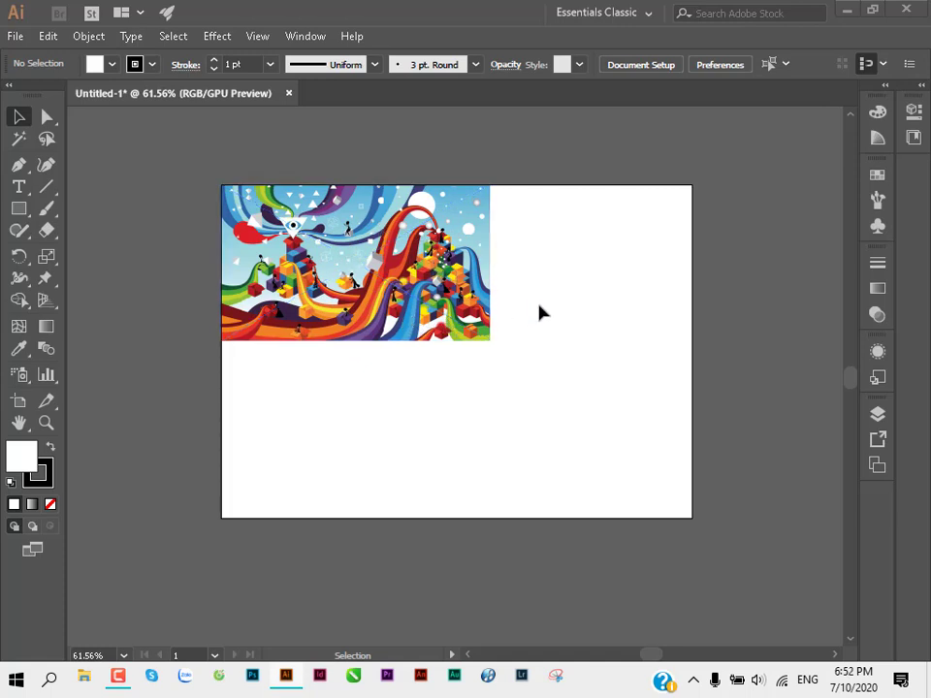
Step: Zoom in to 207.06% on the cubes picture and select it
{"action": "key", "text": "z"}
{"action": "left_click_drag", "start_coordinate": [362, 250], "coordinate": [688, 316]}
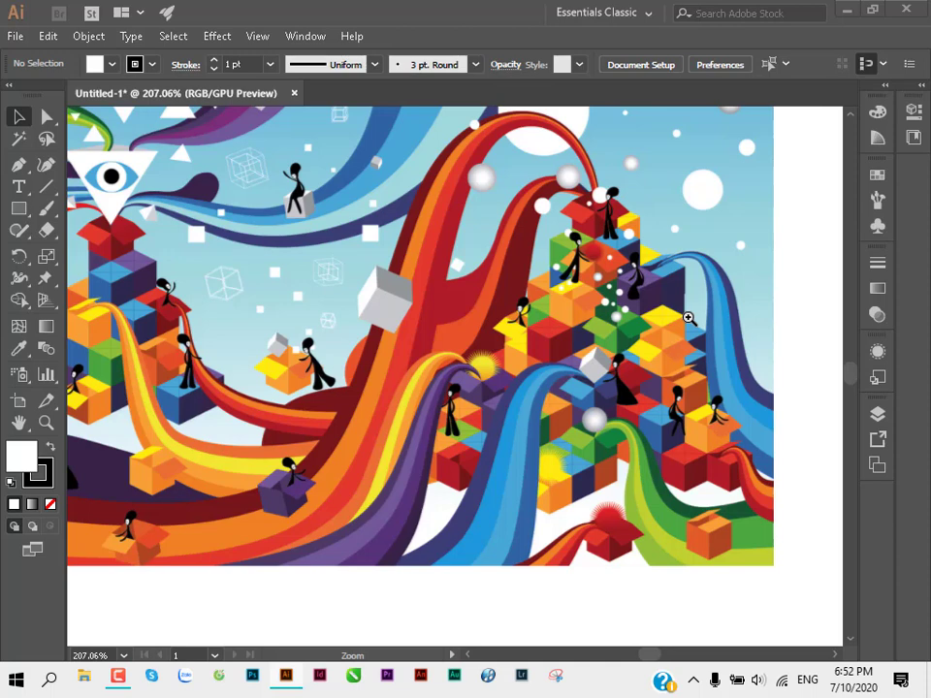
{"action": "key", "text": "v"}
{"action": "left_click", "coordinate": [194, 339]}
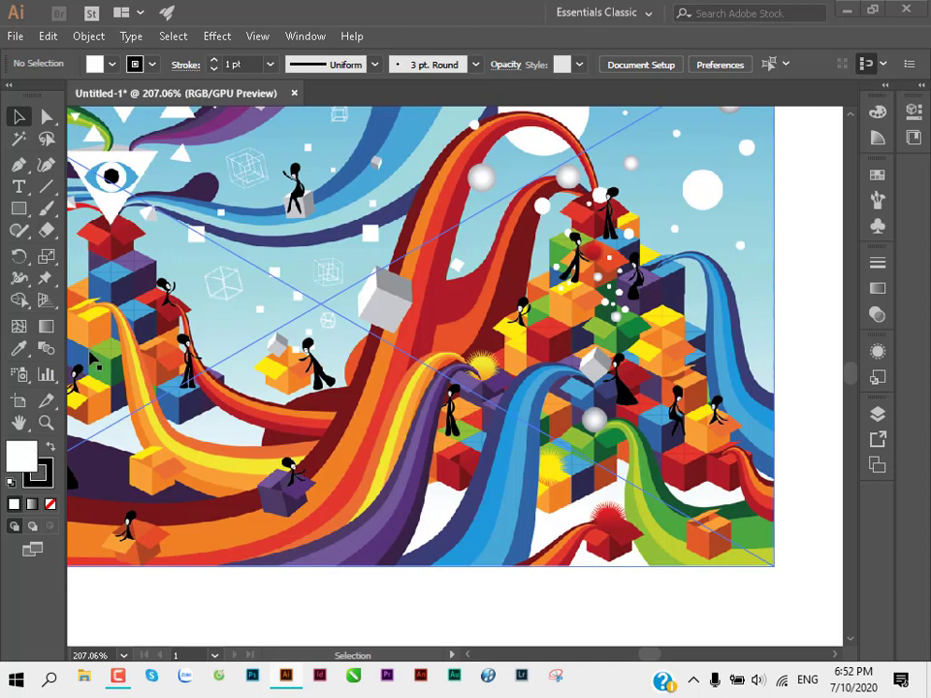
{"action": "scroll", "coordinate": [381, 366], "scroll_direction": "up", "scroll_amount": 2}
{"action": "scroll", "coordinate": [358, 264], "scroll_direction": "up", "scroll_amount": 2}
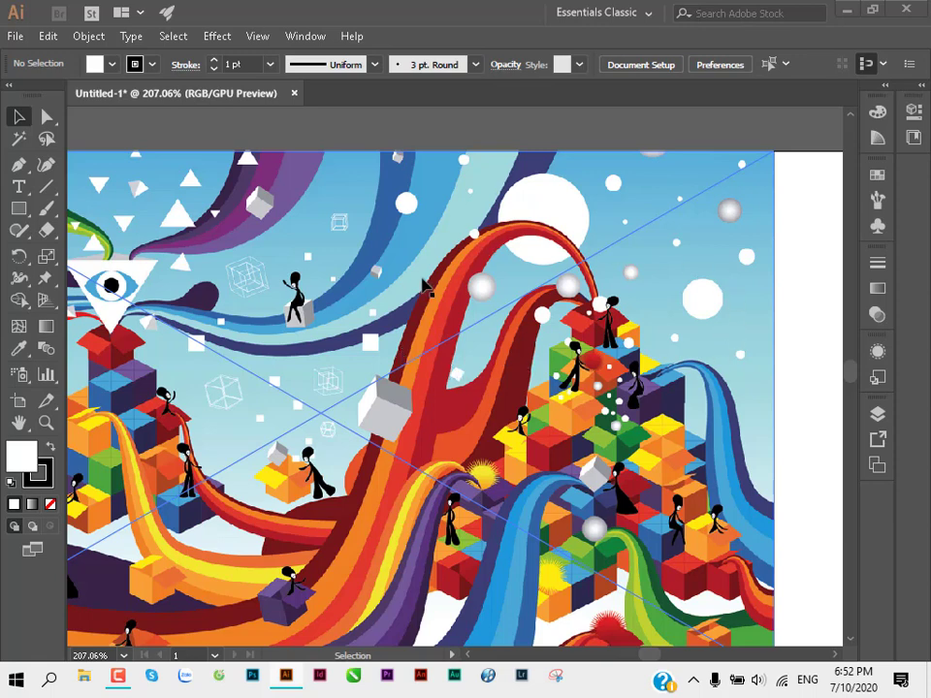
Step: Hide the picture's selection edges with Ctrl+H, then deselect and reselect the picture
{"action": "left_click", "coordinate": [438, 296]}
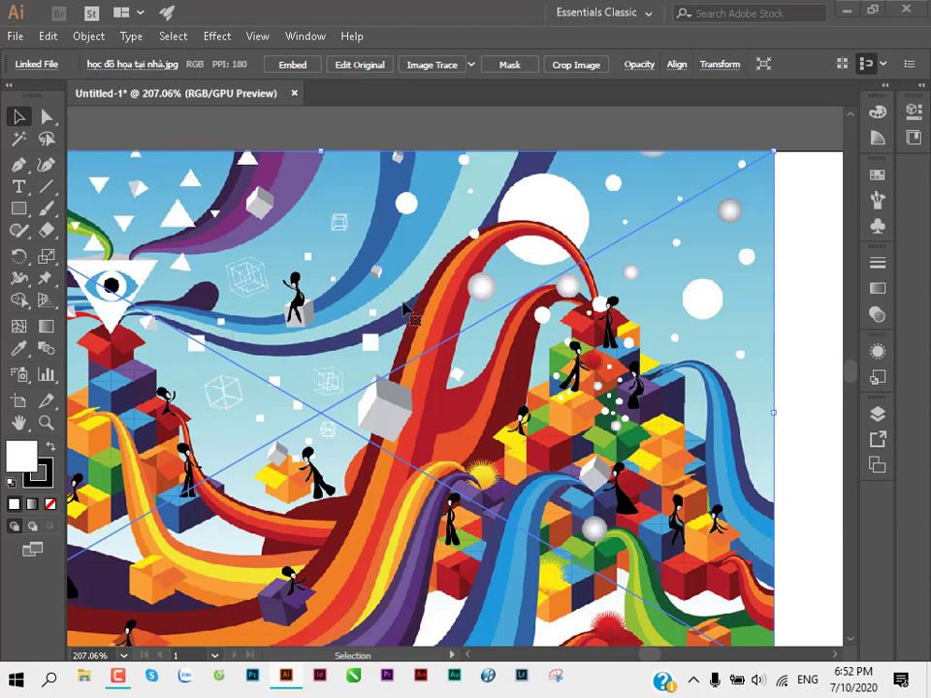
{"action": "key", "text": "ctrl+h"}
{"action": "key", "text": "ctrl+h"}
{"action": "left_click", "coordinate": [241, 136]}
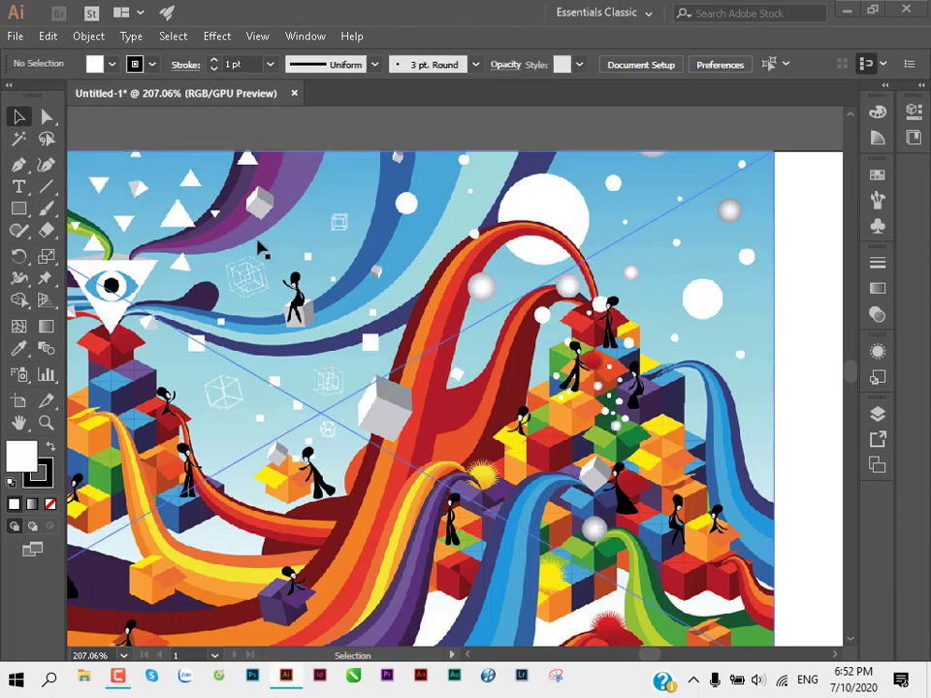
{"action": "left_click", "coordinate": [259, 249]}
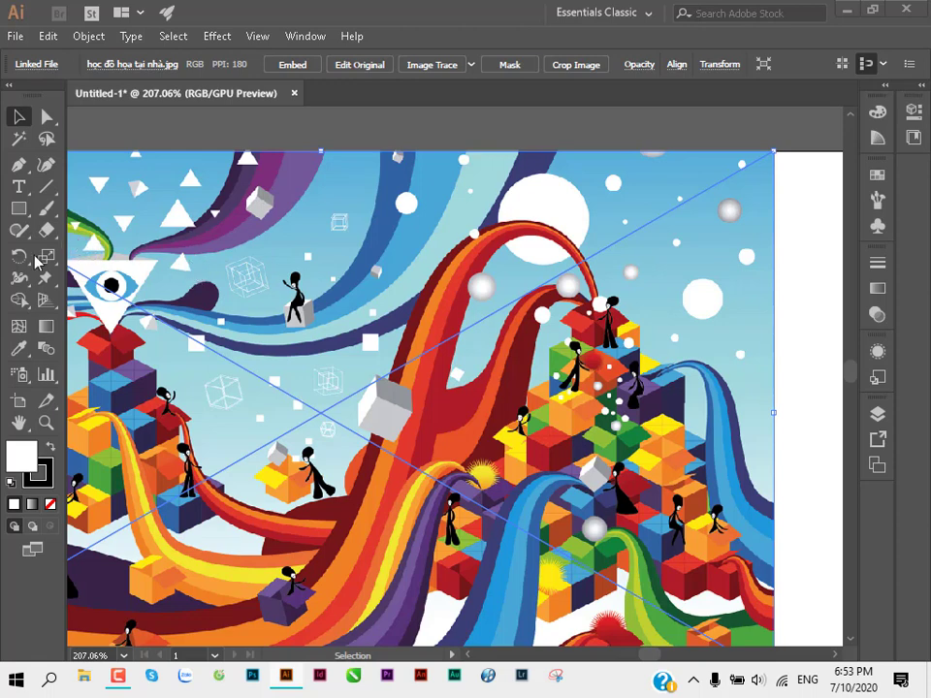
Step: With the Eyedropper, sample purple, red, orange and light-blue colours, ending on a dark blue fill
{"action": "key", "text": "i"}
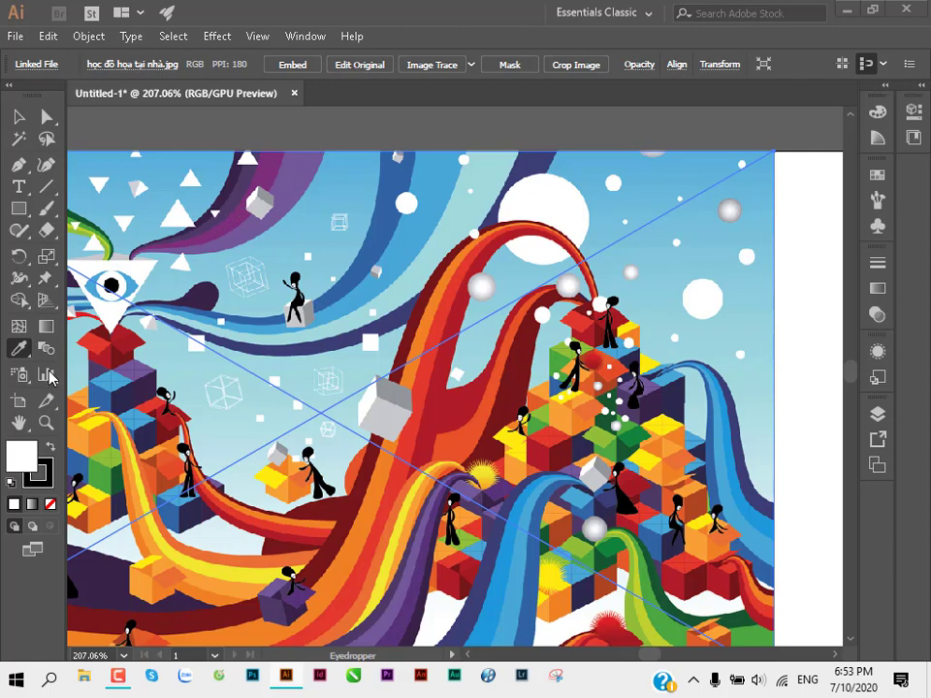
{"action": "left_click_drag", "start_coordinate": [24, 347], "coordinate": [88, 349]}
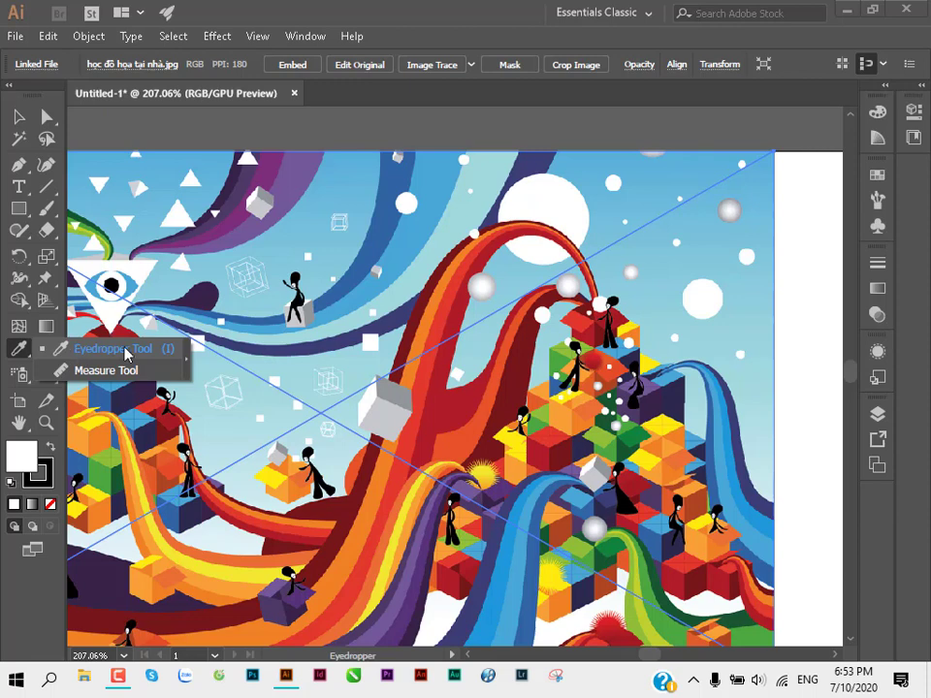
{"action": "left_click_drag", "start_coordinate": [160, 359], "coordinate": [138, 342]}
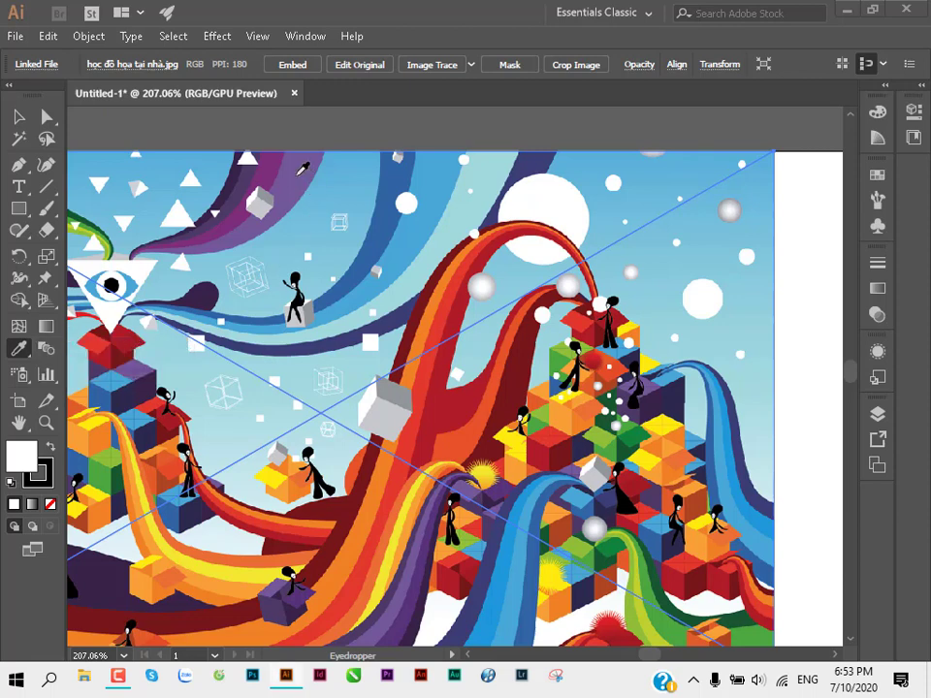
{"action": "left_click", "coordinate": [299, 172]}
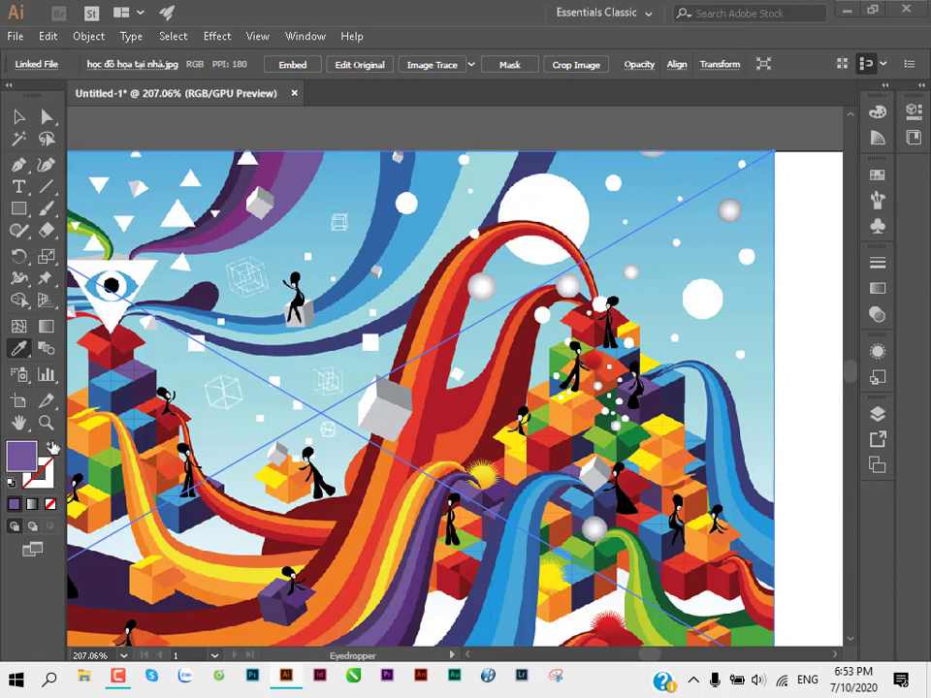
{"action": "left_click", "coordinate": [342, 506]}
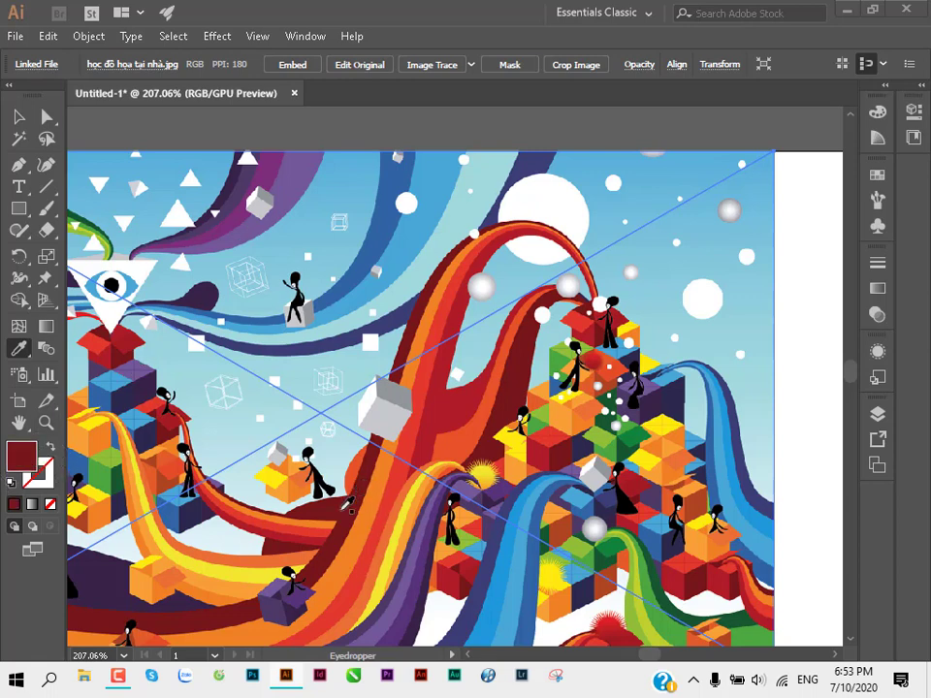
{"action": "left_click", "coordinate": [341, 507]}
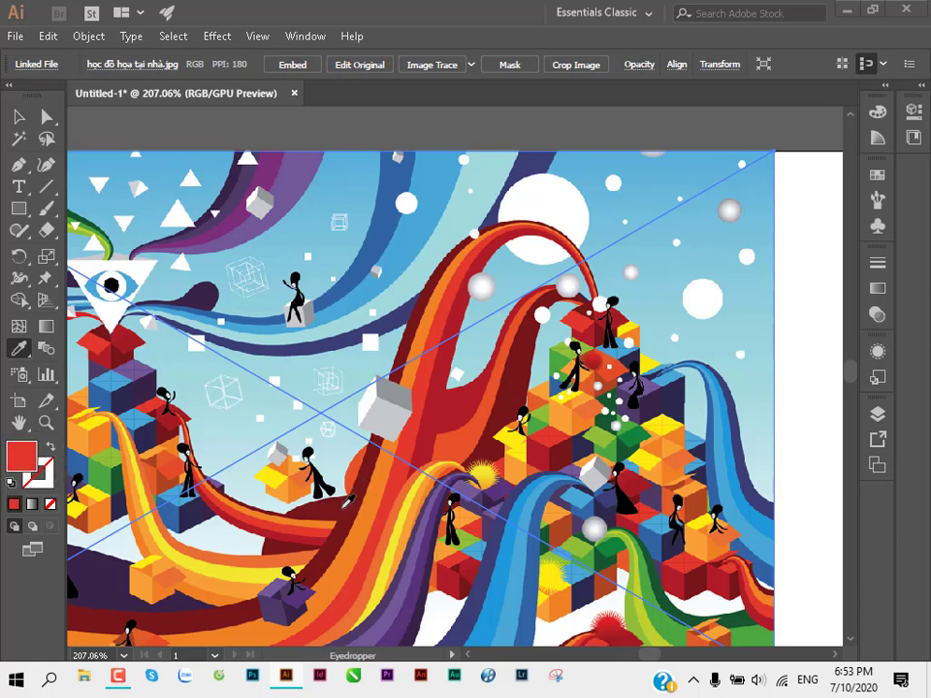
{"action": "left_click", "coordinate": [369, 506]}
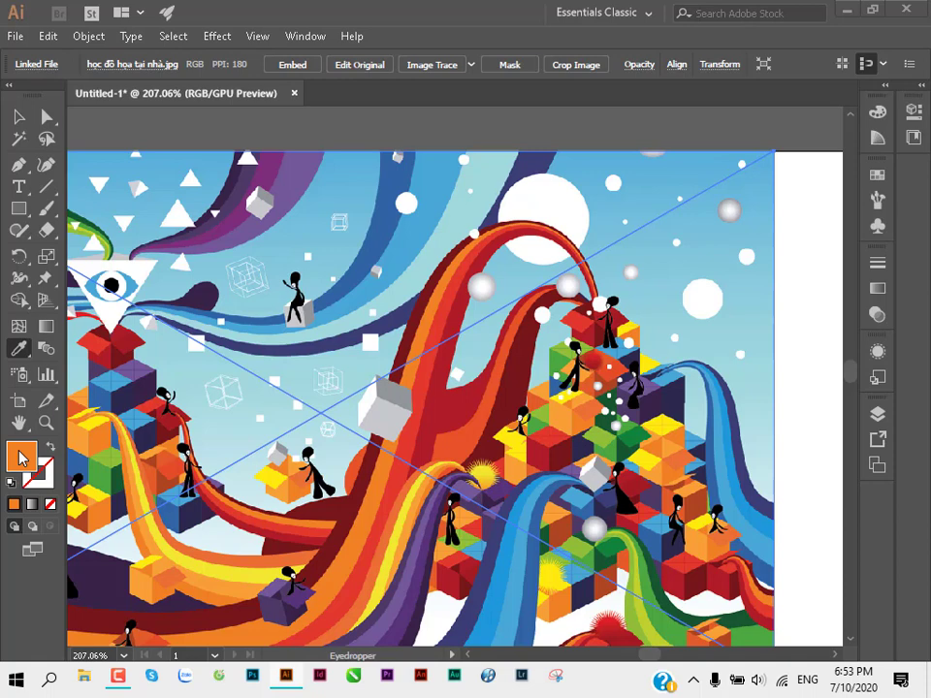
{"action": "left_click", "coordinate": [428, 234]}
{"action": "left_click", "coordinate": [289, 176]}
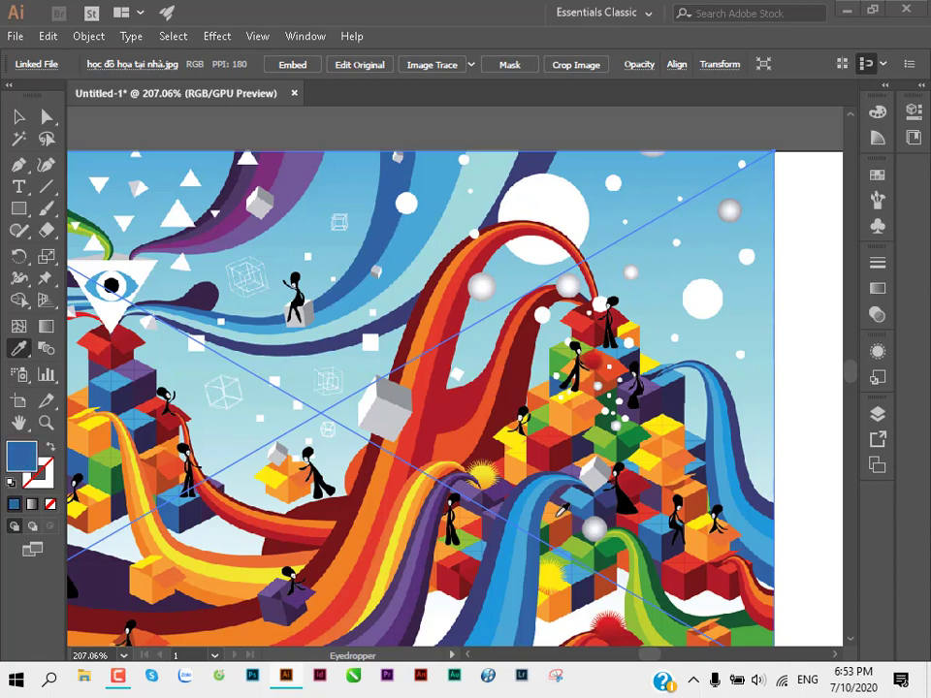
{"action": "scroll", "coordinate": [562, 507], "scroll_direction": "down", "scroll_amount": 3}
{"action": "scroll", "coordinate": [560, 509], "scroll_direction": "up", "scroll_amount": 1}
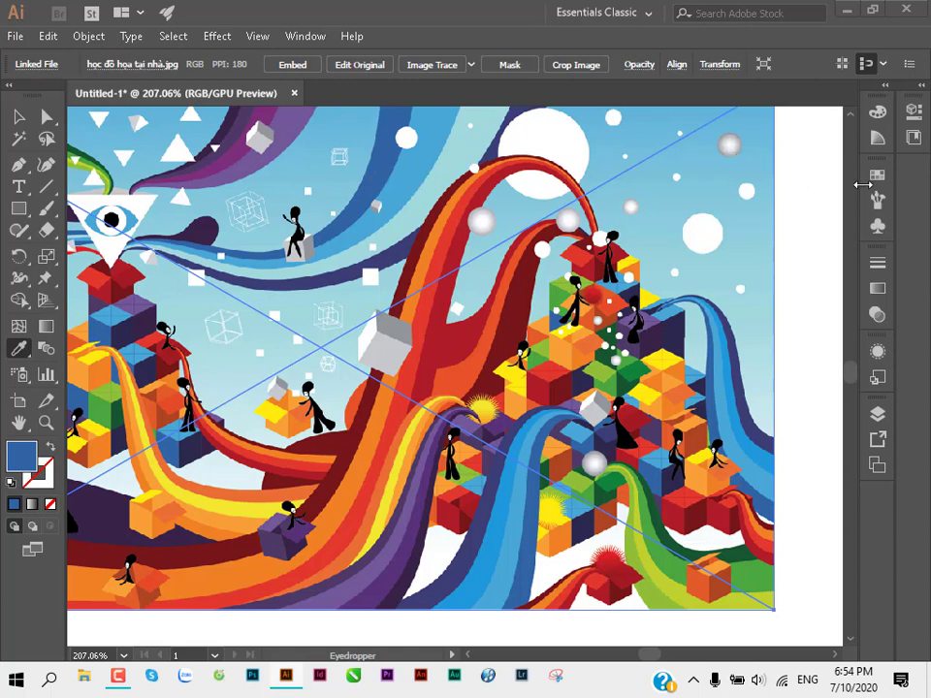
{"action": "left_click", "coordinate": [306, 36]}
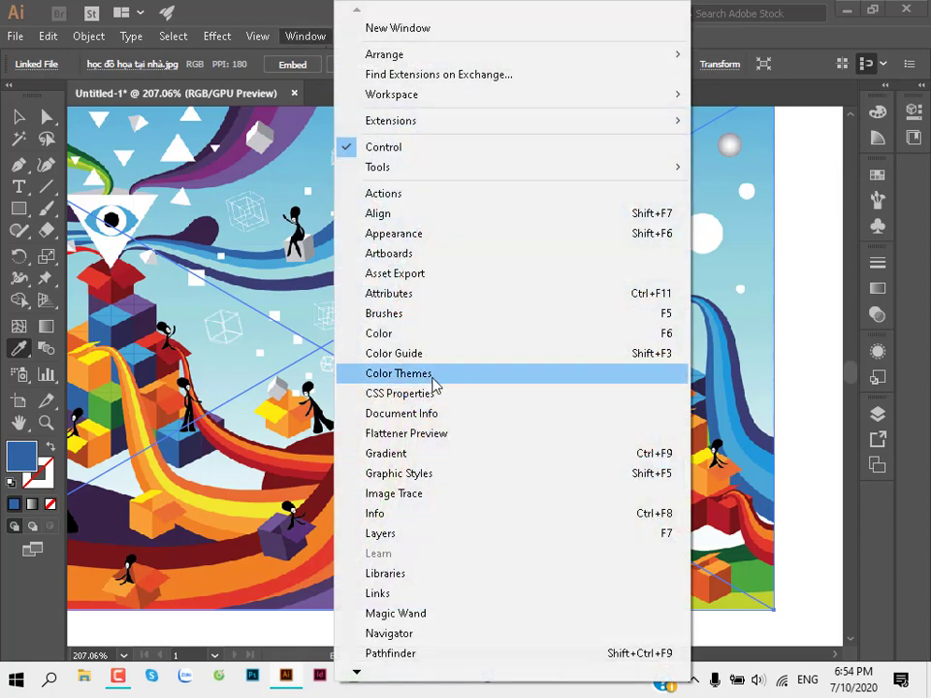
{"action": "mouse_move", "coordinate": [356, 671]}
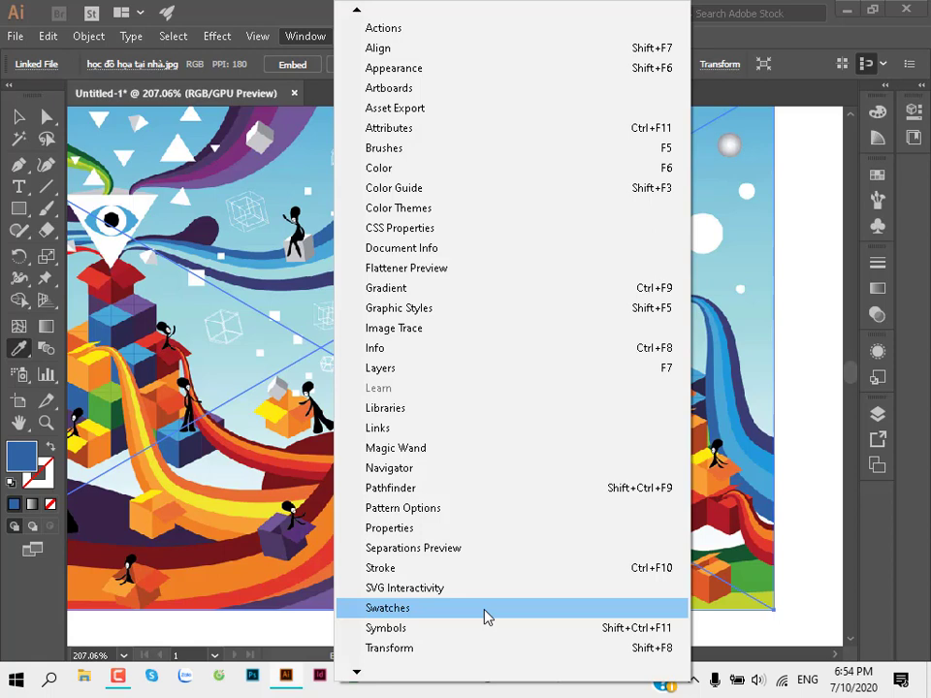
{"action": "left_click", "coordinate": [487, 616]}
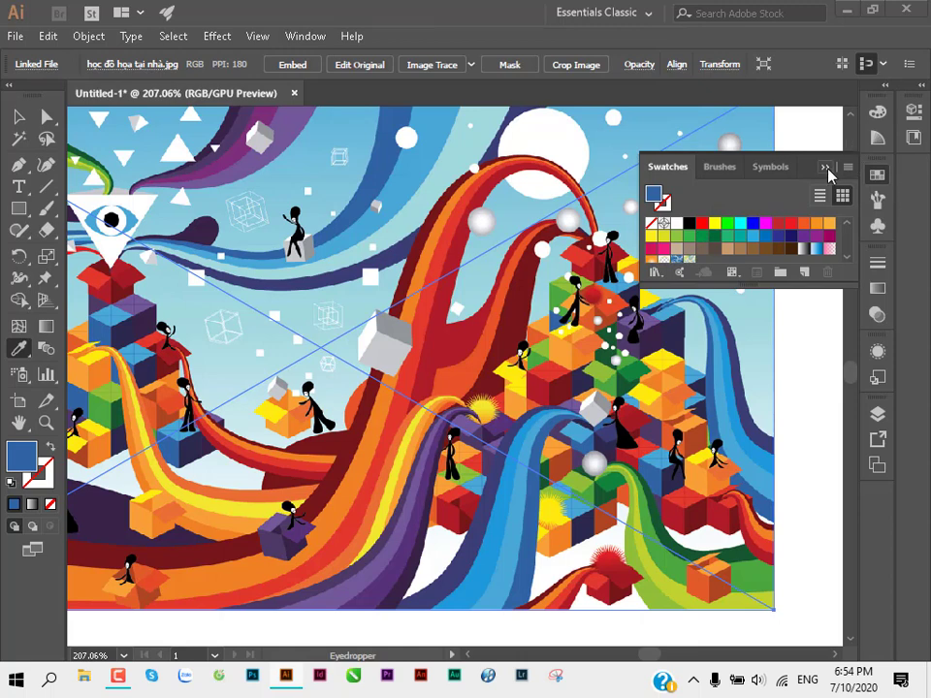
{"action": "left_click", "coordinate": [825, 169]}
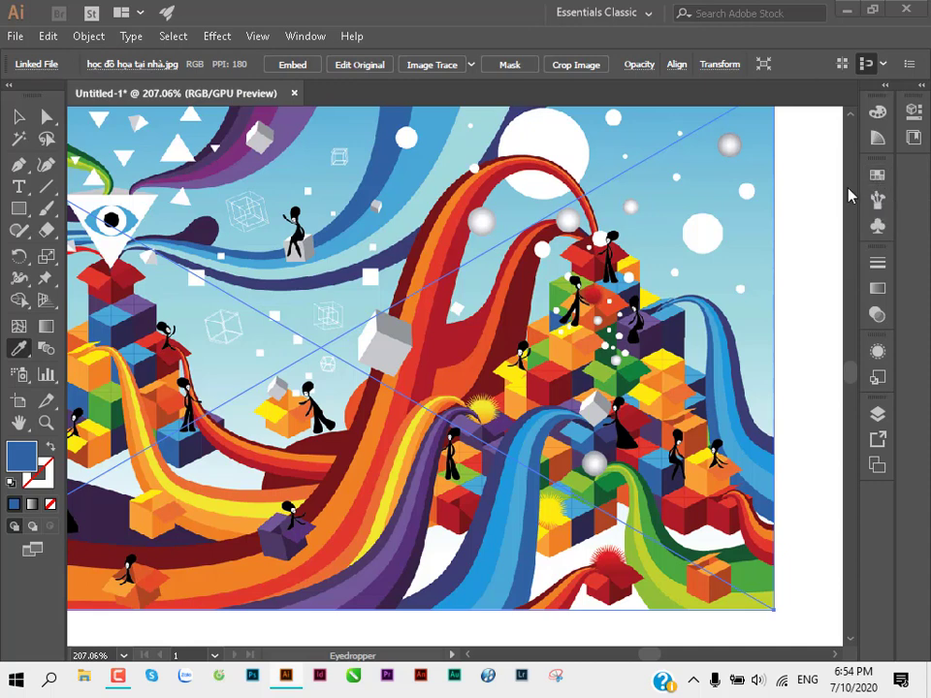
{"action": "left_click_drag", "start_coordinate": [853, 187], "coordinate": [787, 178]}
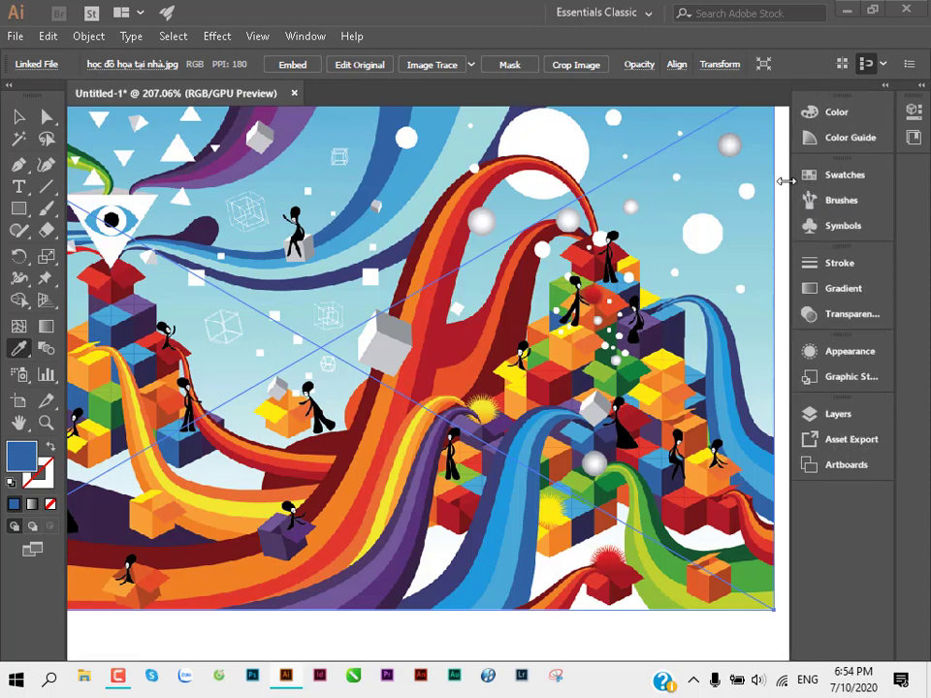
{"action": "left_click", "coordinate": [853, 175]}
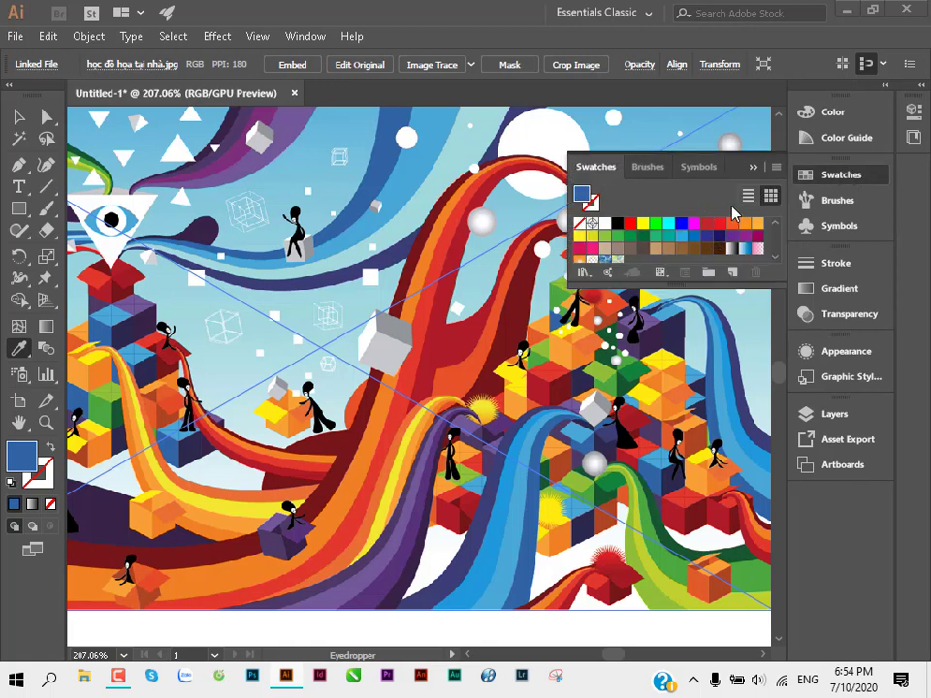
{"action": "left_click_drag", "start_coordinate": [787, 144], "coordinate": [861, 146]}
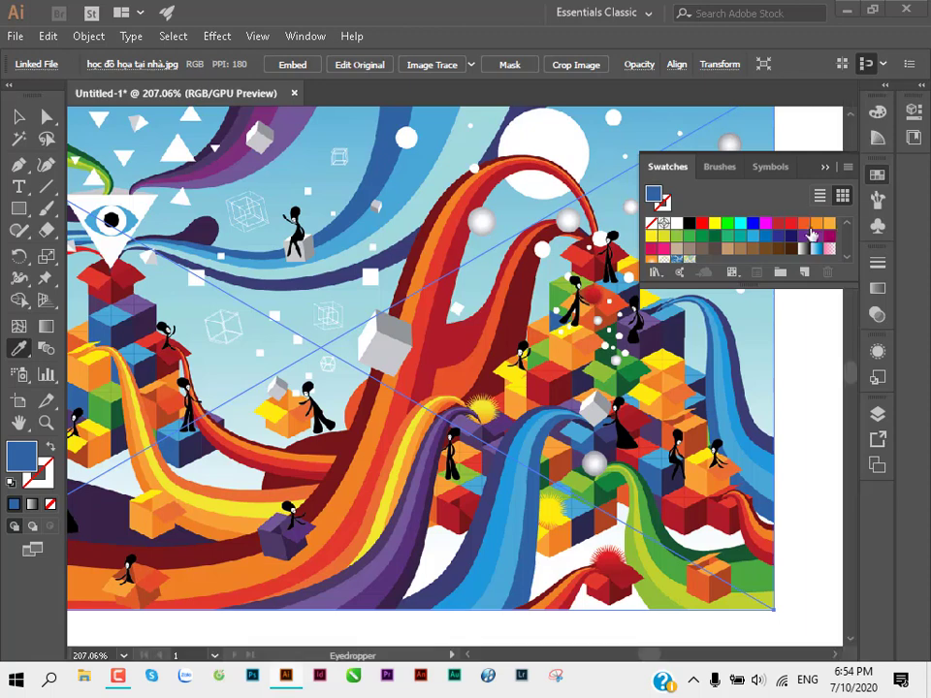
{"action": "left_click", "coordinate": [825, 173]}
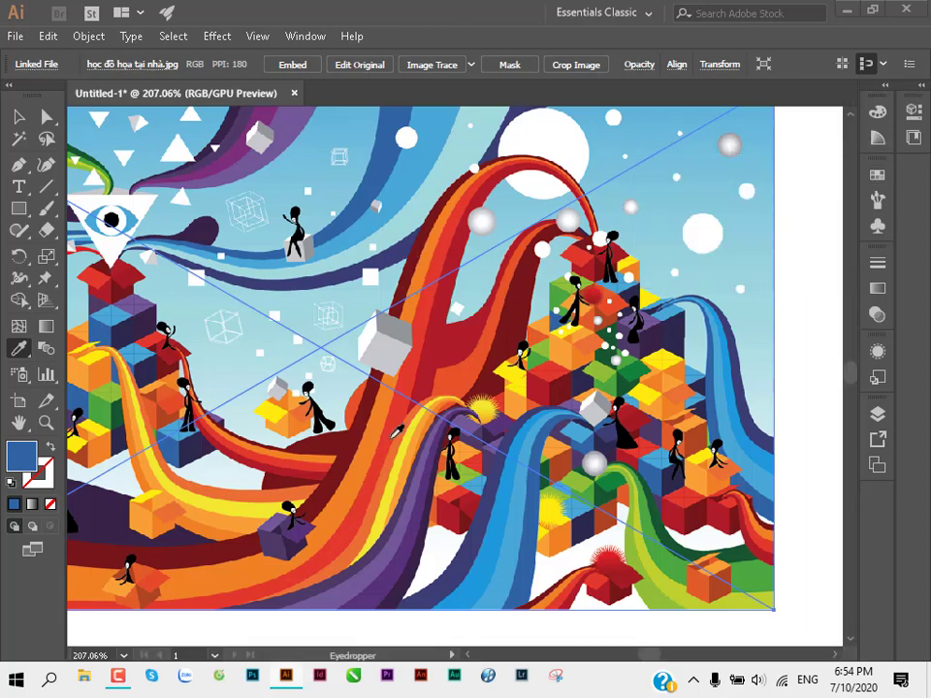
{"action": "scroll", "coordinate": [395, 429], "scroll_direction": "down", "scroll_amount": 2}
{"action": "scroll", "coordinate": [394, 430], "scroll_direction": "down", "scroll_amount": 2}
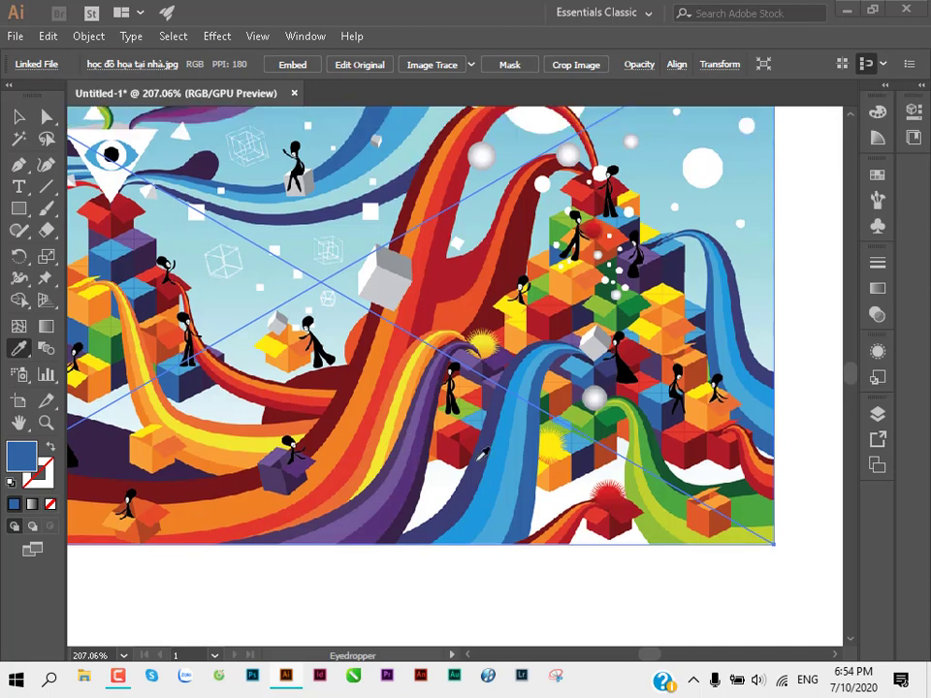
Step: Sample ribbon blues ending on dark indigo as the fill, and enlarge the Swatches panel
{"action": "left_click", "coordinate": [373, 415]}
{"action": "left_click", "coordinate": [527, 488]}
{"action": "left_click", "coordinate": [513, 492]}
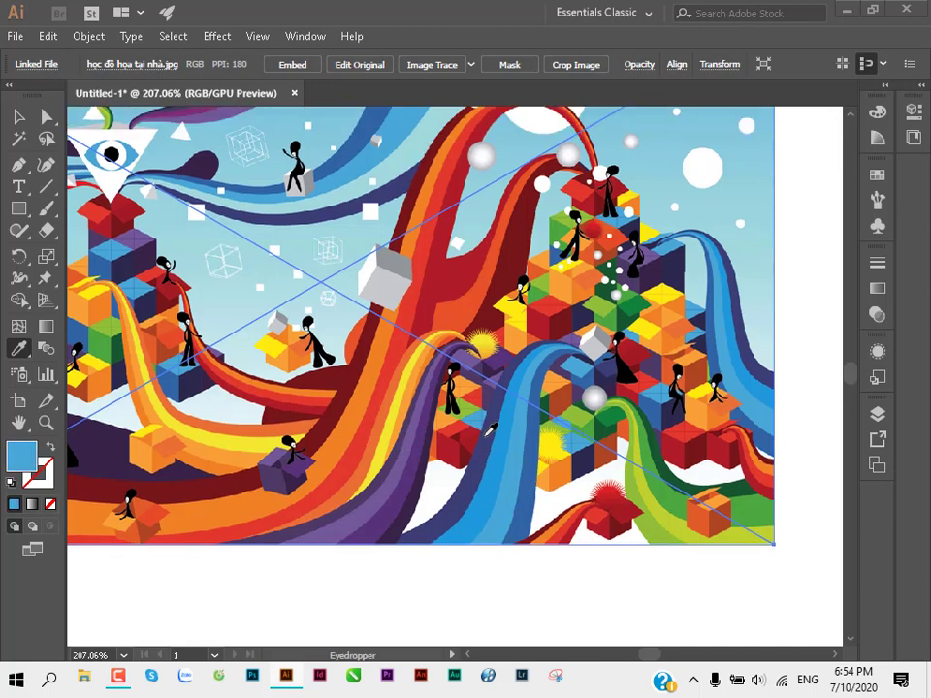
{"action": "left_click", "coordinate": [492, 428]}
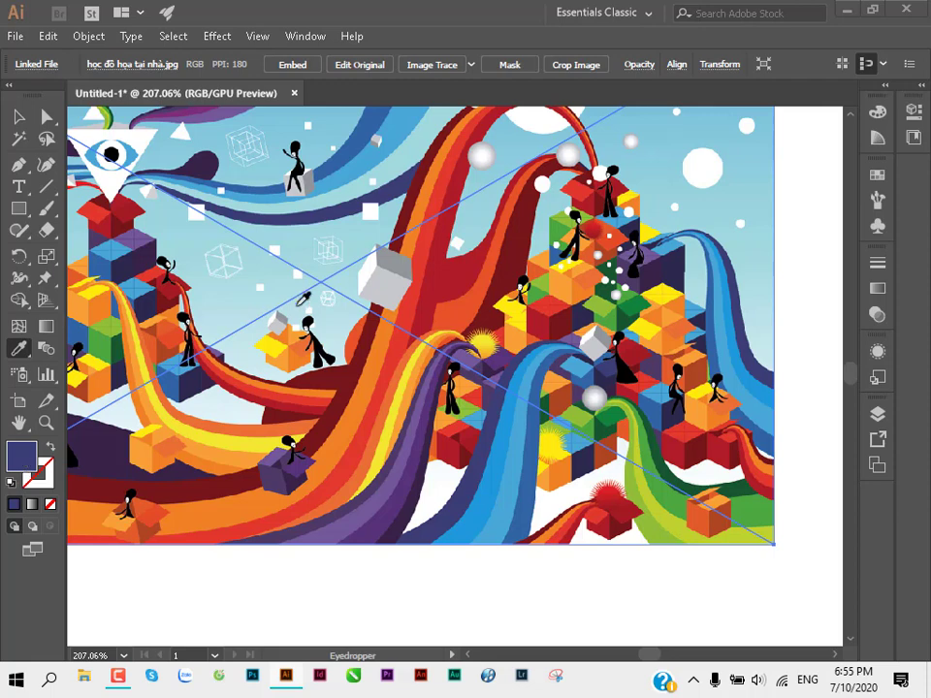
{"action": "left_click", "coordinate": [878, 177]}
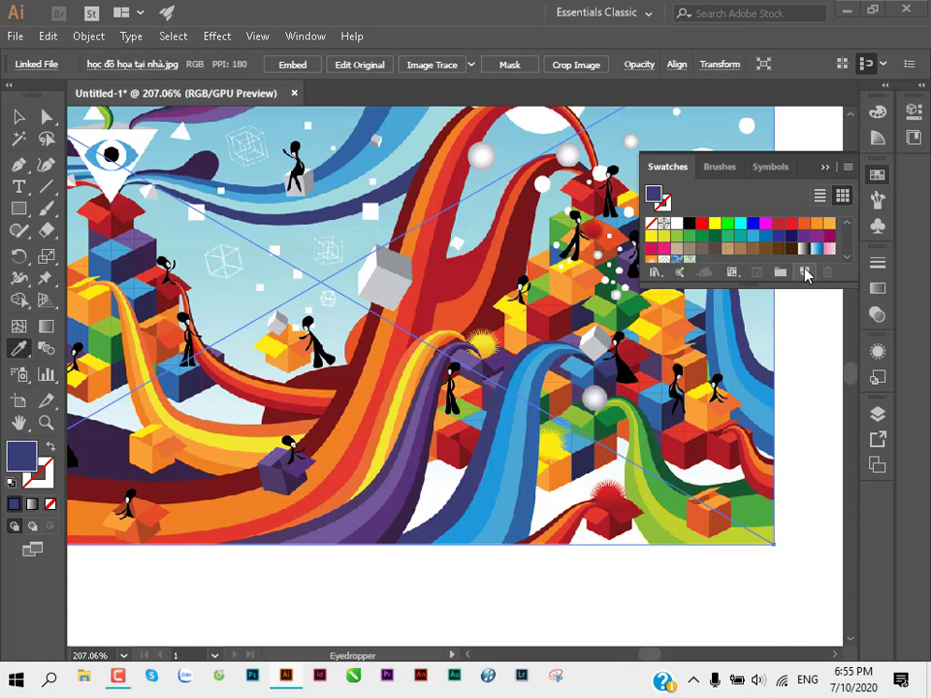
{"action": "left_click_drag", "start_coordinate": [752, 284], "coordinate": [752, 354]}
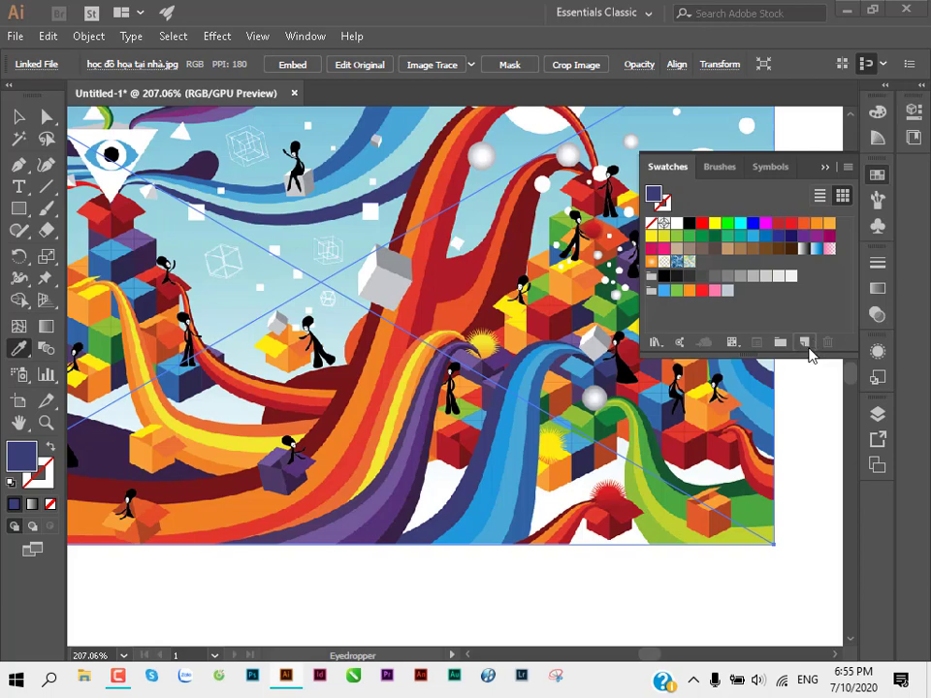
Step: Add the dark indigo and medium blue ribbon colours as new swatches
{"action": "left_click", "coordinate": [805, 342]}
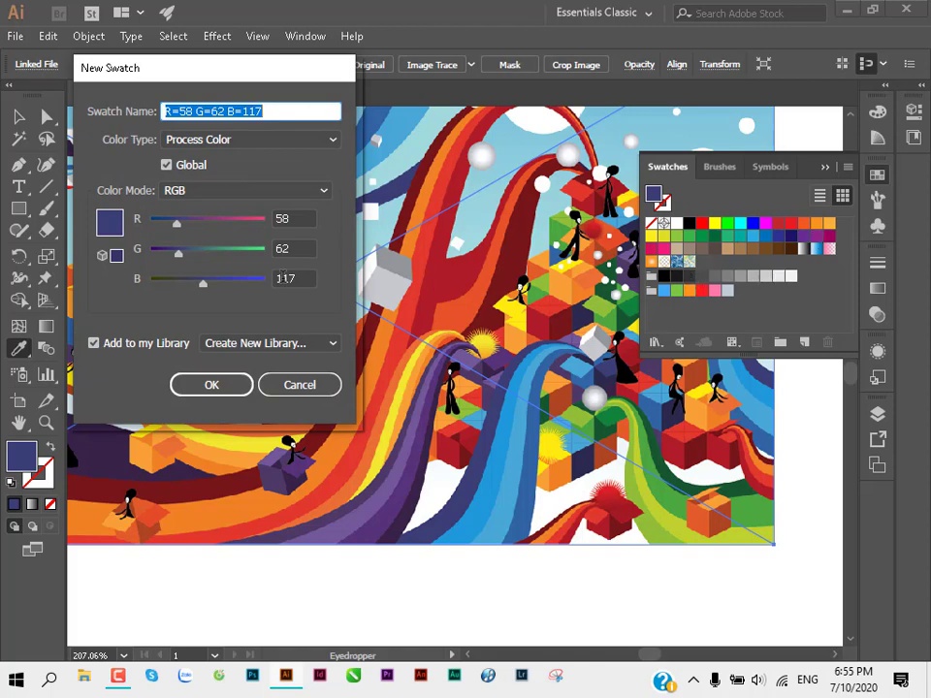
{"action": "left_click", "coordinate": [217, 386]}
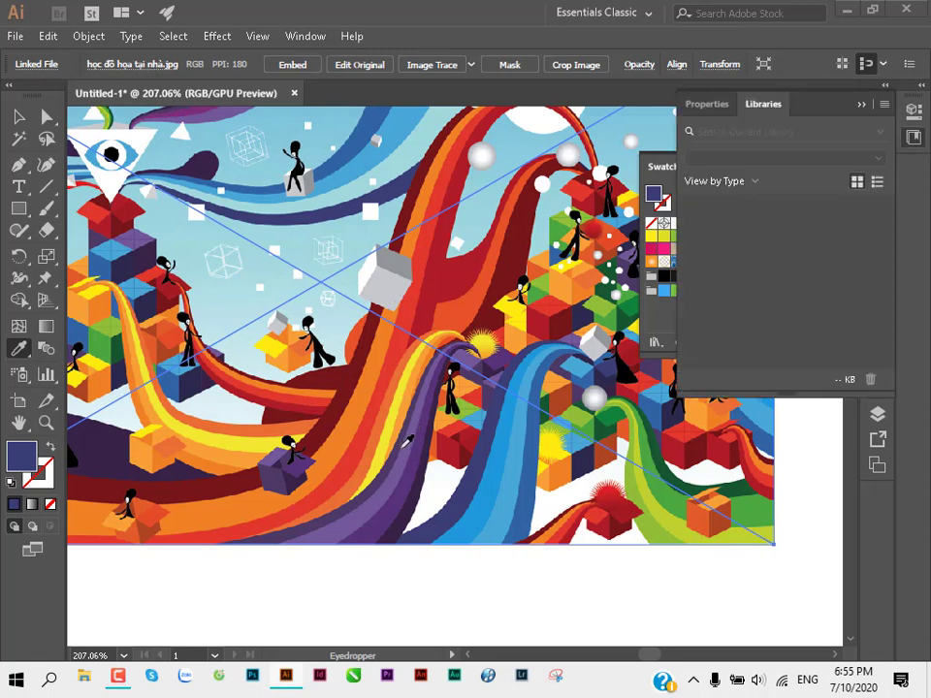
{"action": "left_click", "coordinate": [862, 105]}
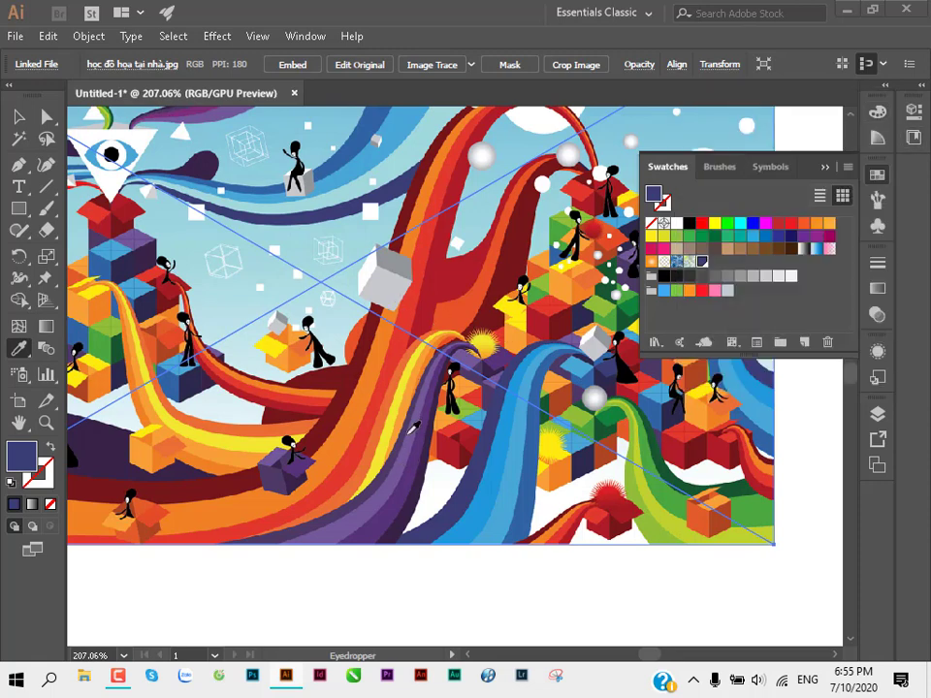
{"action": "left_click", "coordinate": [498, 495]}
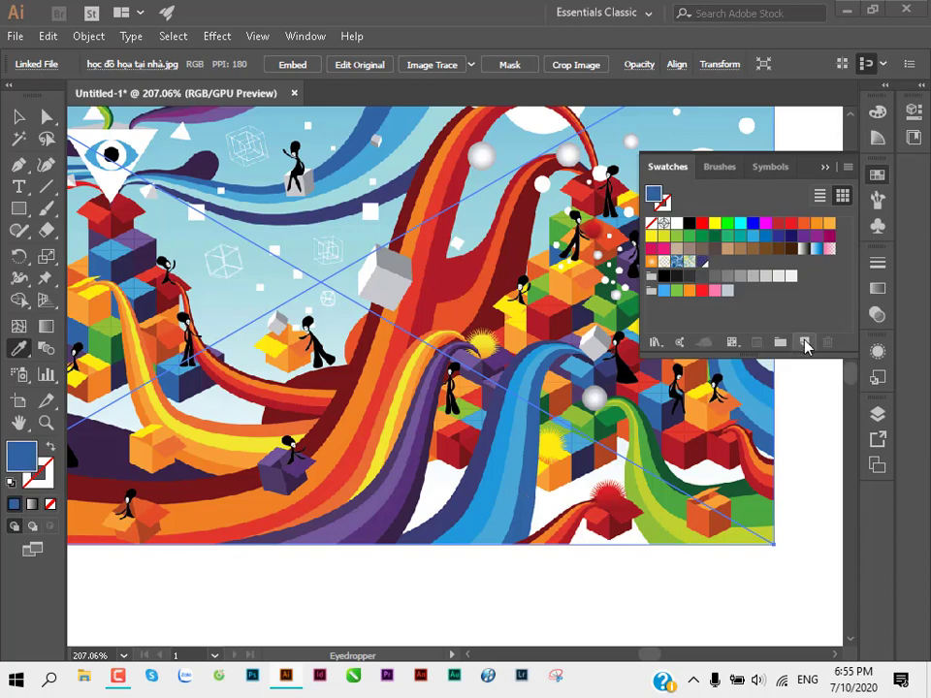
{"action": "left_click", "coordinate": [805, 344]}
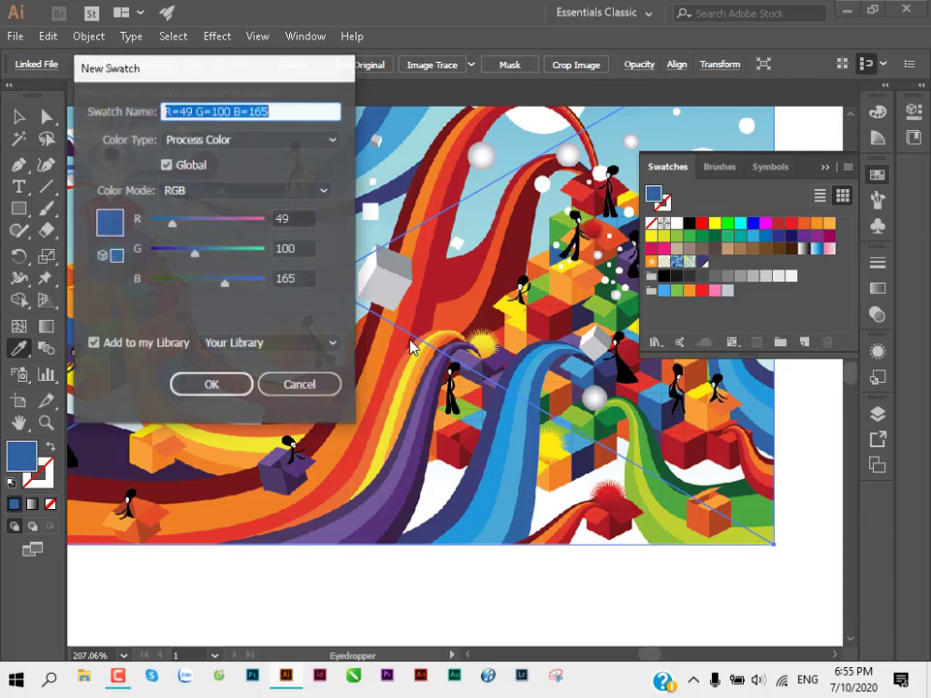
{"action": "left_click", "coordinate": [185, 385]}
Step: Add the lighter blue R=31 G=153 B=218 as a swatch, apply the darker blue, then set fill to none
{"action": "left_click", "coordinate": [504, 467]}
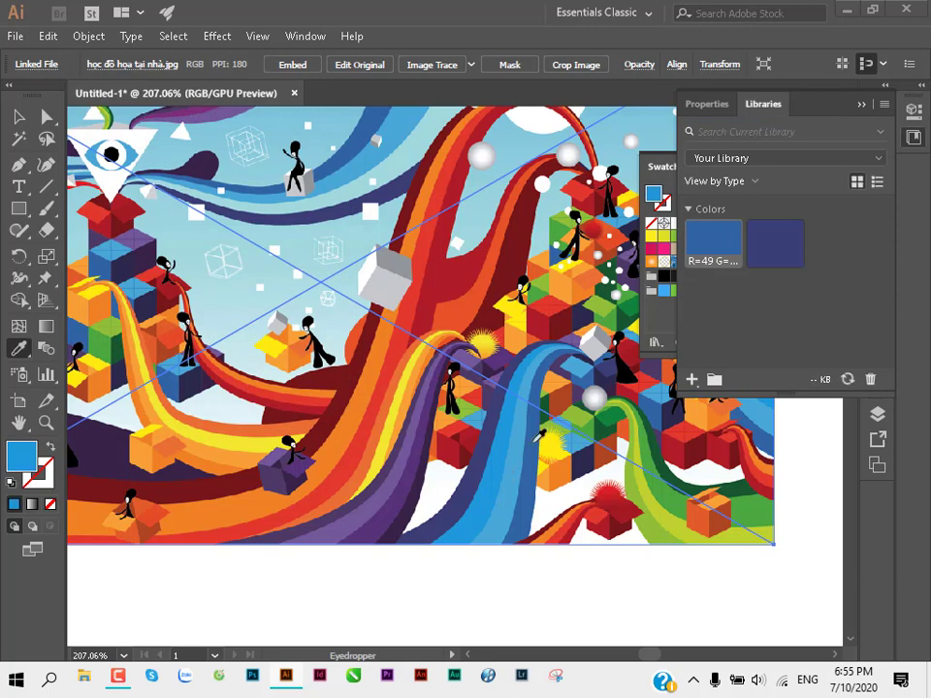
{"action": "left_click", "coordinate": [862, 104]}
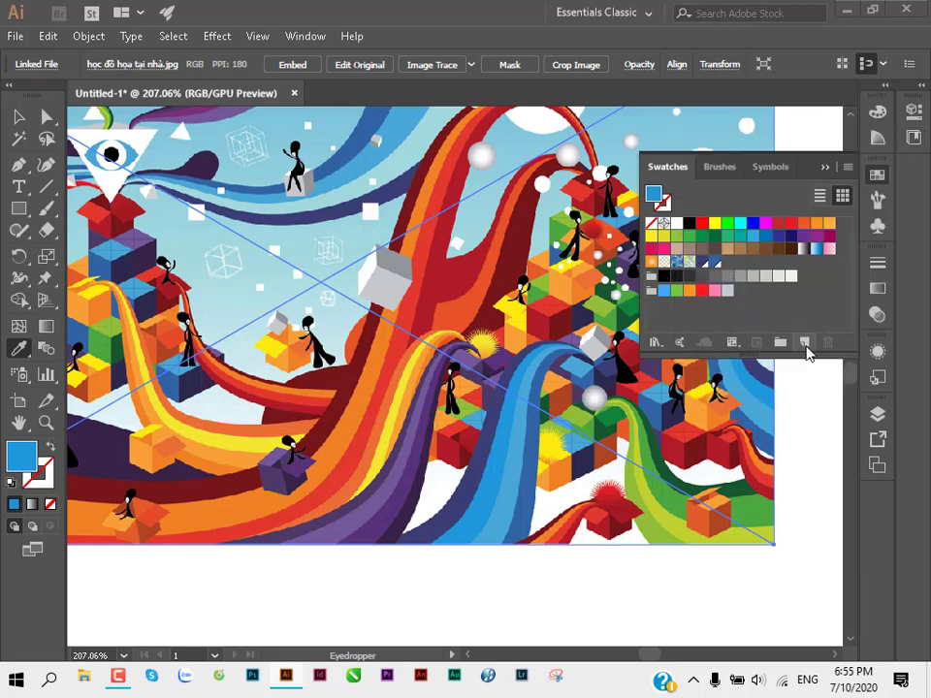
{"action": "left_click", "coordinate": [804, 342]}
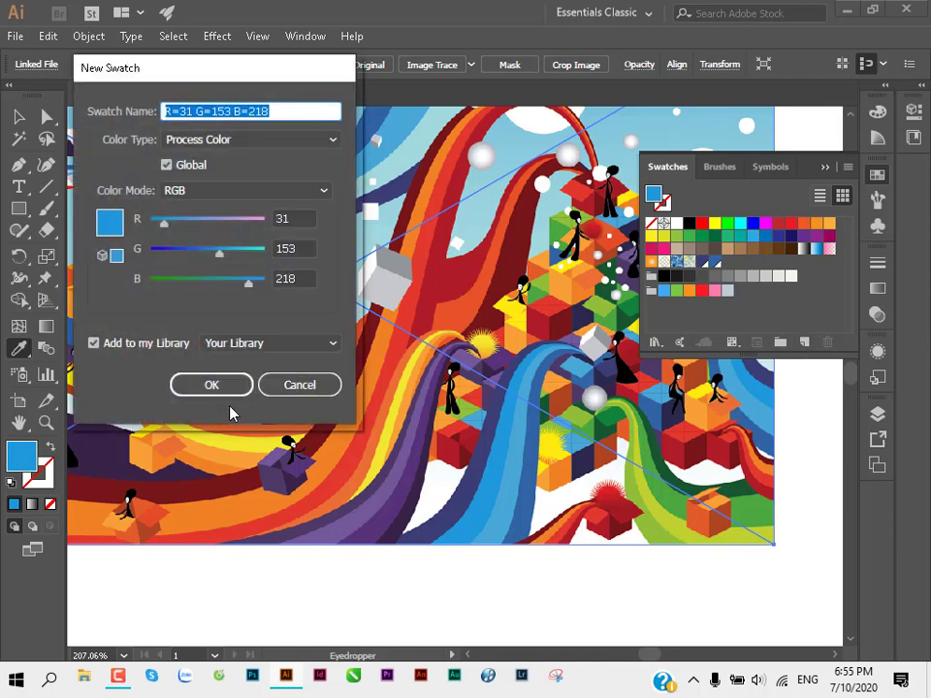
{"action": "left_click", "coordinate": [213, 385]}
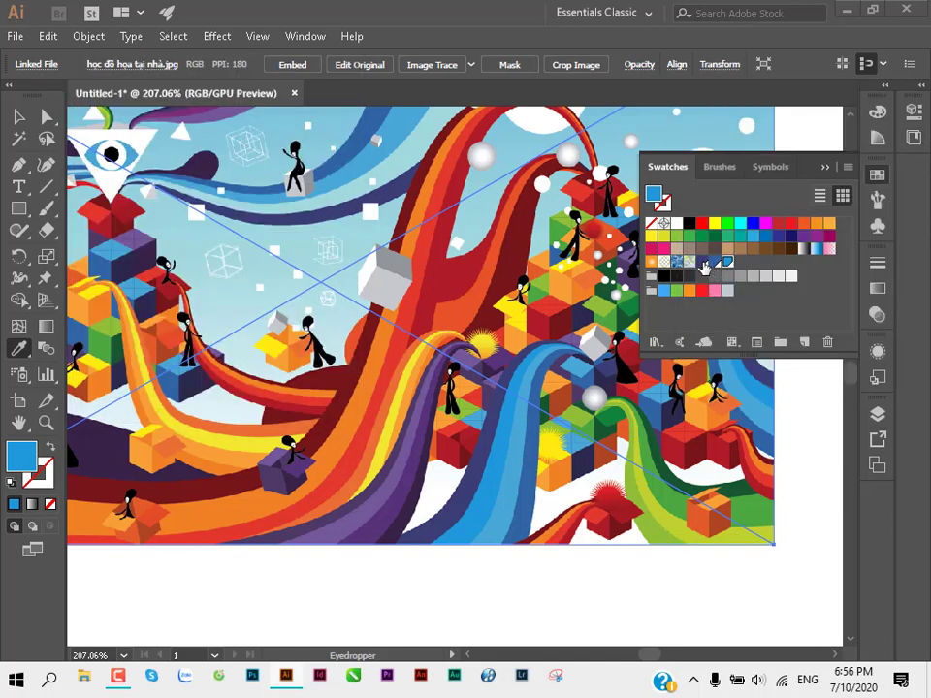
{"action": "left_click", "coordinate": [716, 263]}
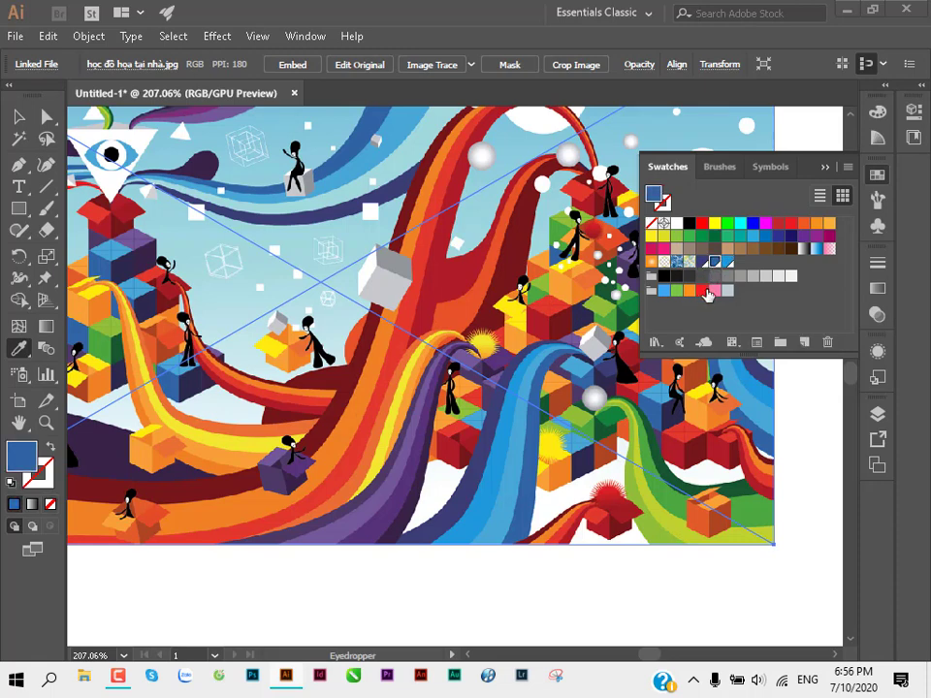
{"action": "left_click", "coordinate": [642, 423]}
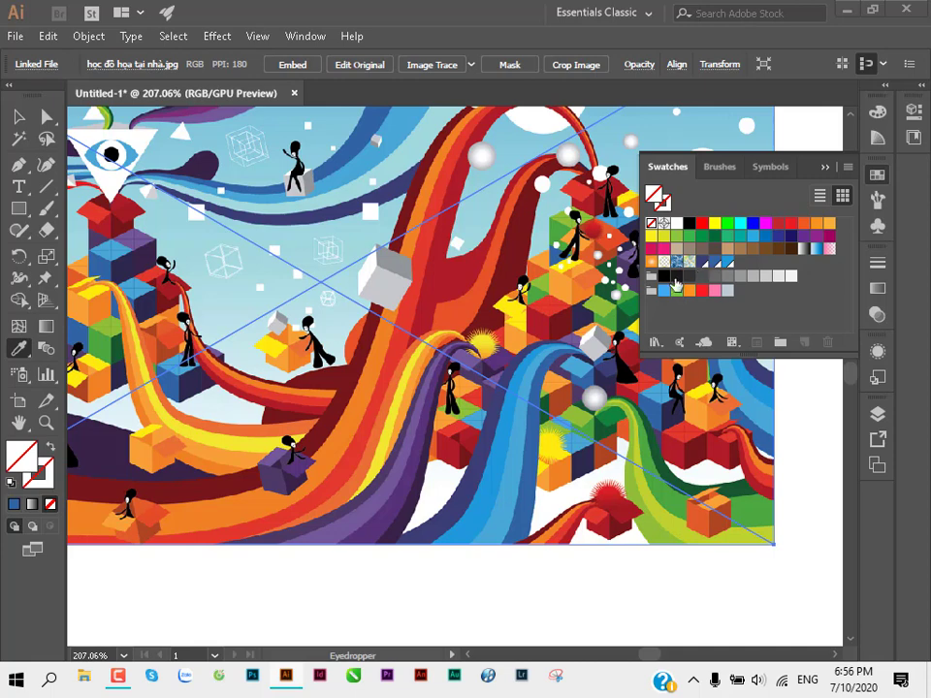
Step: Sample the red stripe colour from the artwork as the fill and return to the Selection tool
{"action": "left_click", "coordinate": [407, 307]}
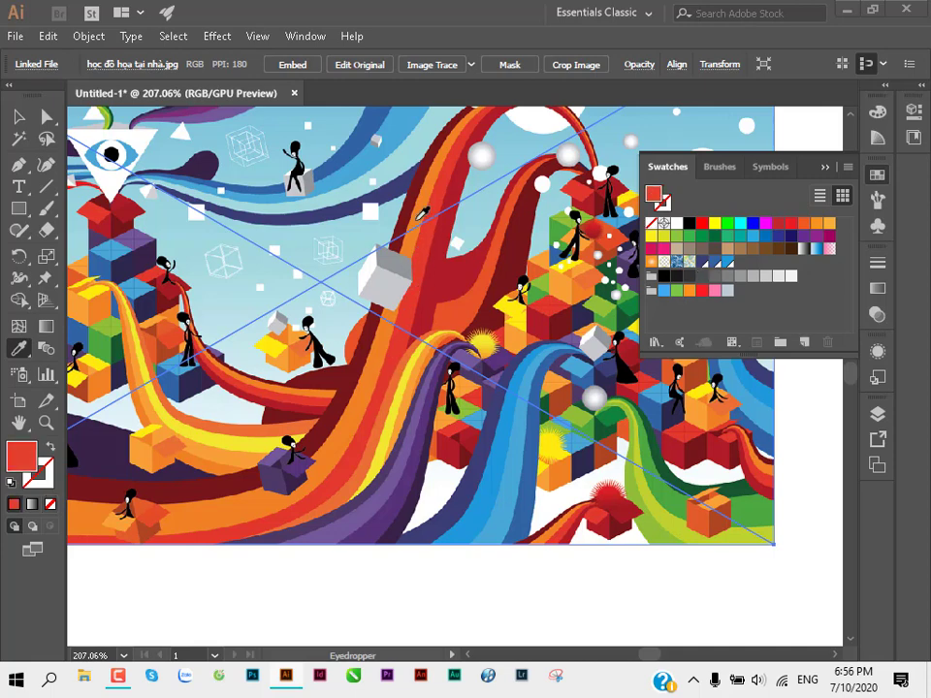
{"action": "left_click", "coordinate": [415, 198]}
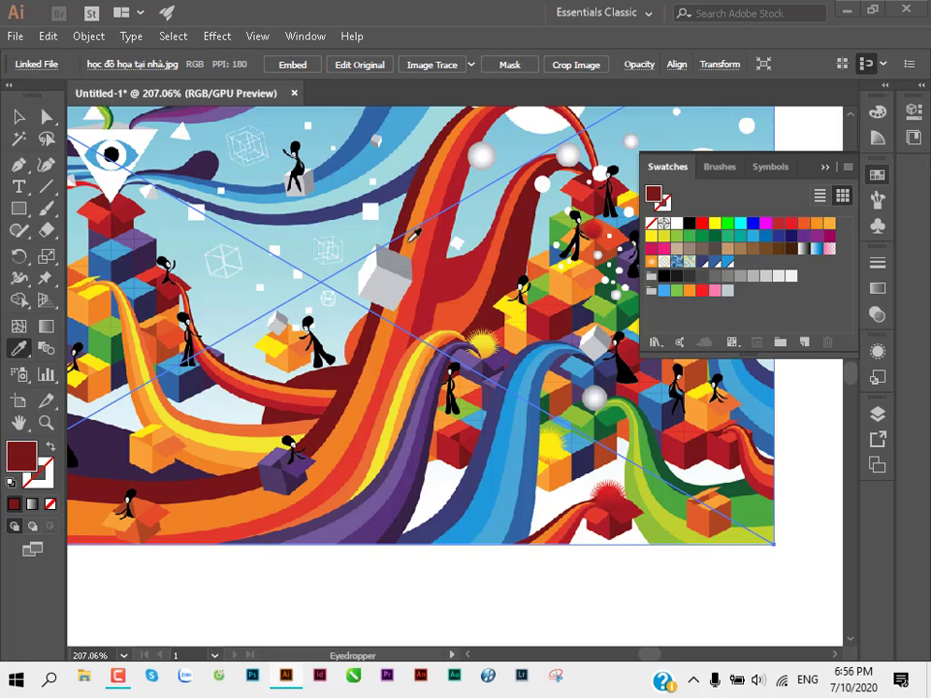
{"action": "left_click", "coordinate": [421, 219]}
{"action": "left_click", "coordinate": [339, 286]}
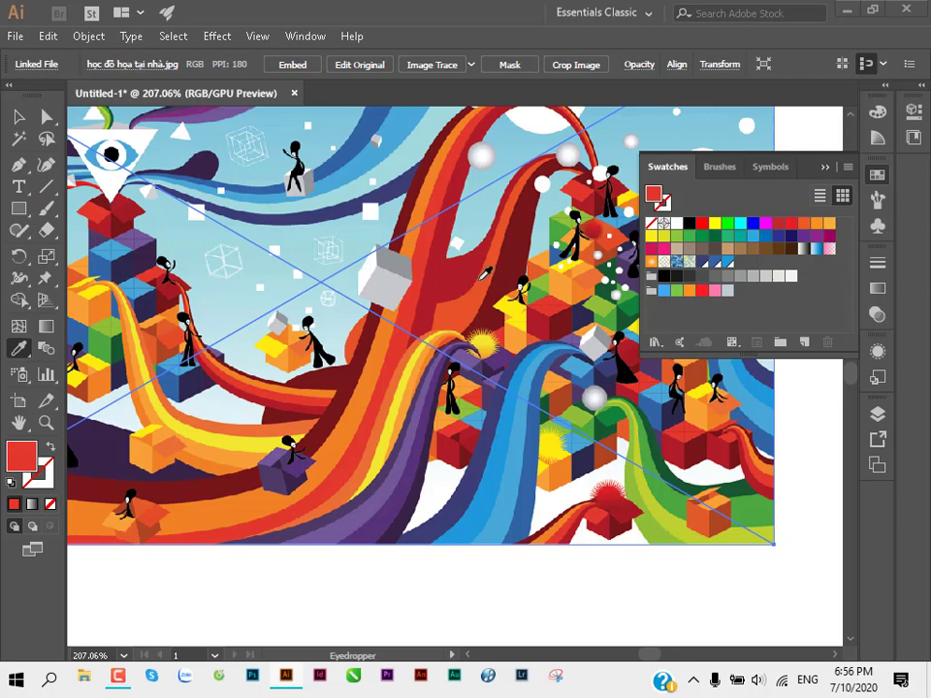
{"action": "key", "text": "v"}
{"action": "key", "text": "ctrl+n"}
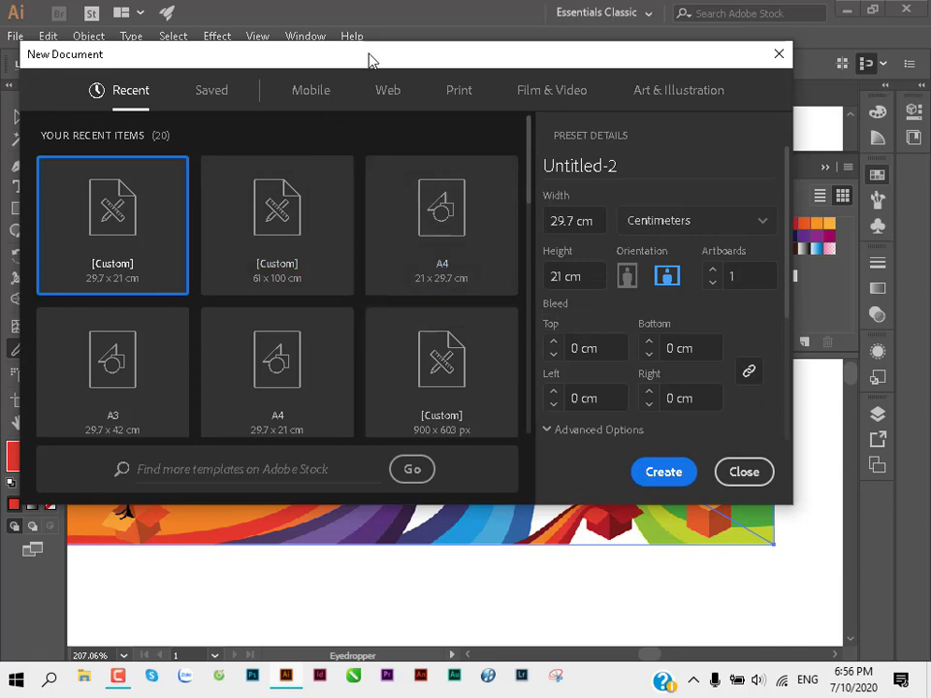
Step: Create a new 9 × 5.5 cm document, then return to Untitled-1 with the Selection tool
{"action": "mouse_move", "coordinate": [369, 60]}
{"action": "left_mouse_down"}
{"action": "mouse_move", "coordinate": [469, 76]}
{"action": "mouse_move", "coordinate": [412, 167]}
{"action": "left_mouse_up"}
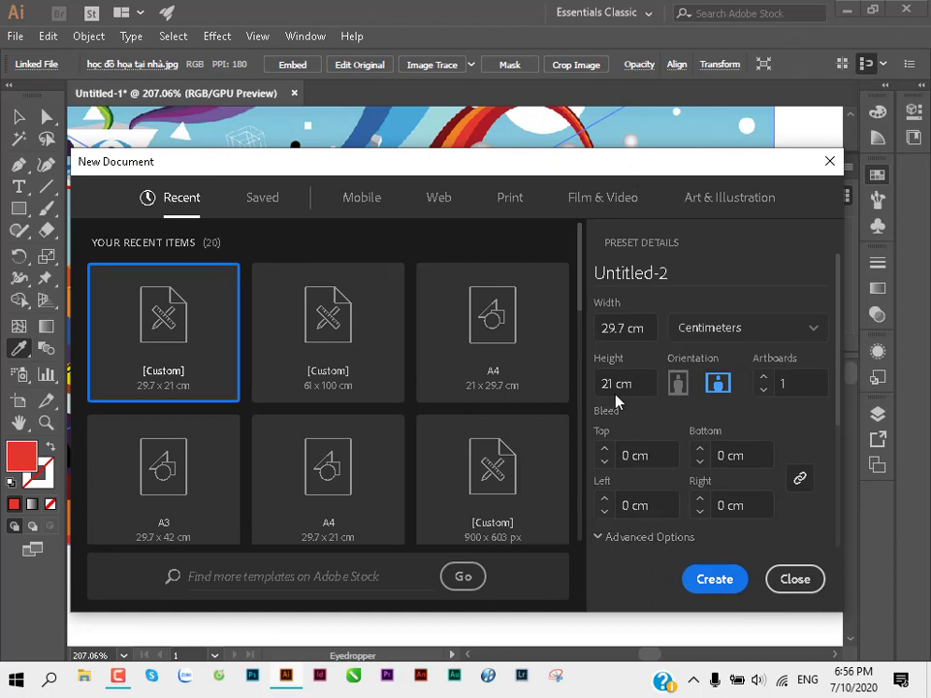
{"action": "left_click", "coordinate": [653, 335]}
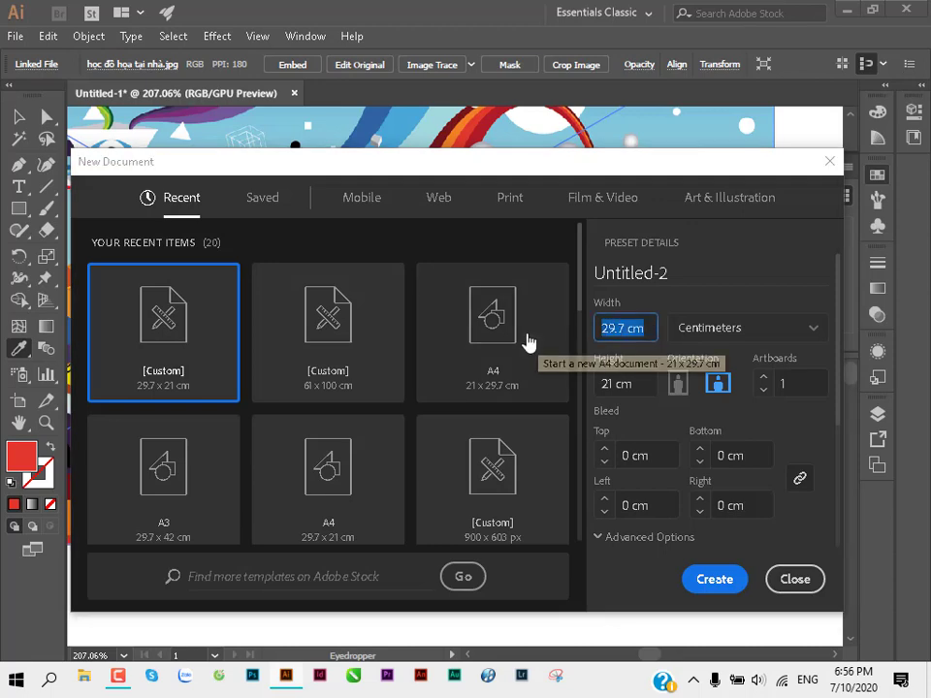
{"action": "type", "text": "9"}
{"action": "key", "text": "Tab"}
{"action": "type", "text": "5"}
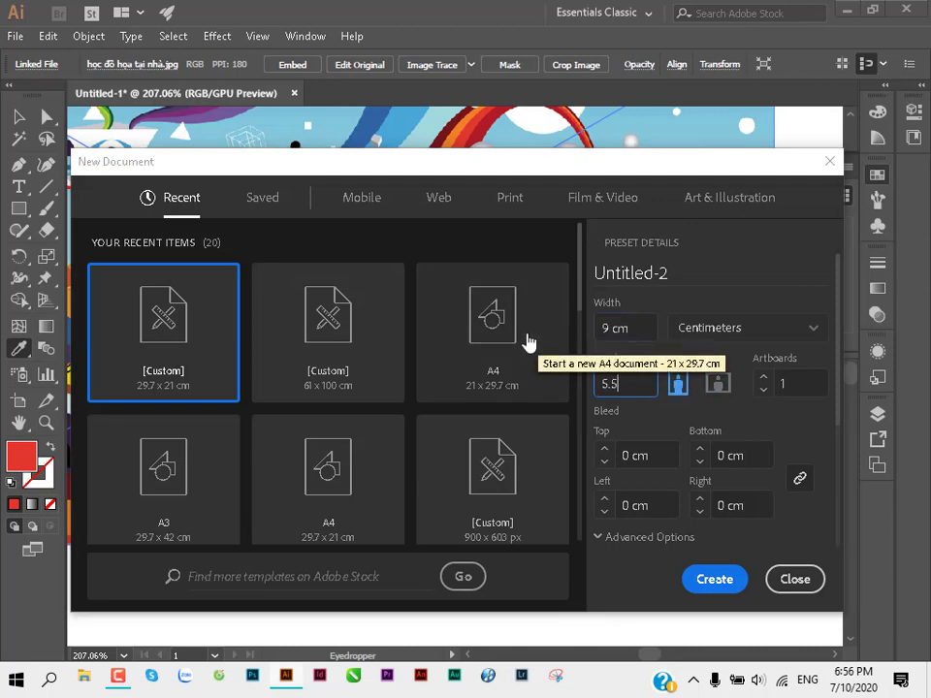
{"action": "left_click", "coordinate": [716, 582]}
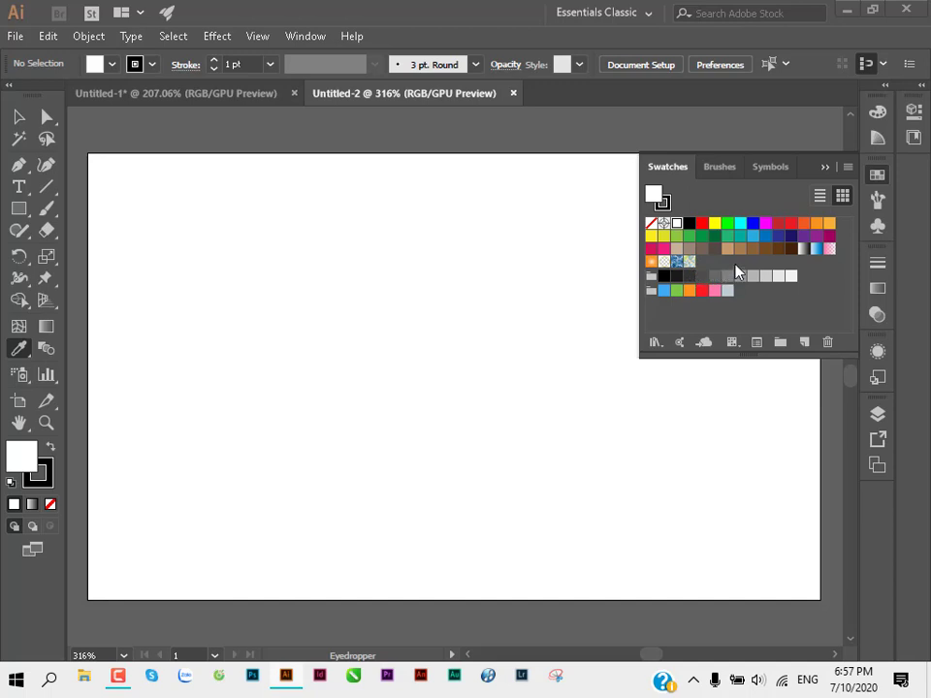
{"action": "left_click", "coordinate": [199, 100]}
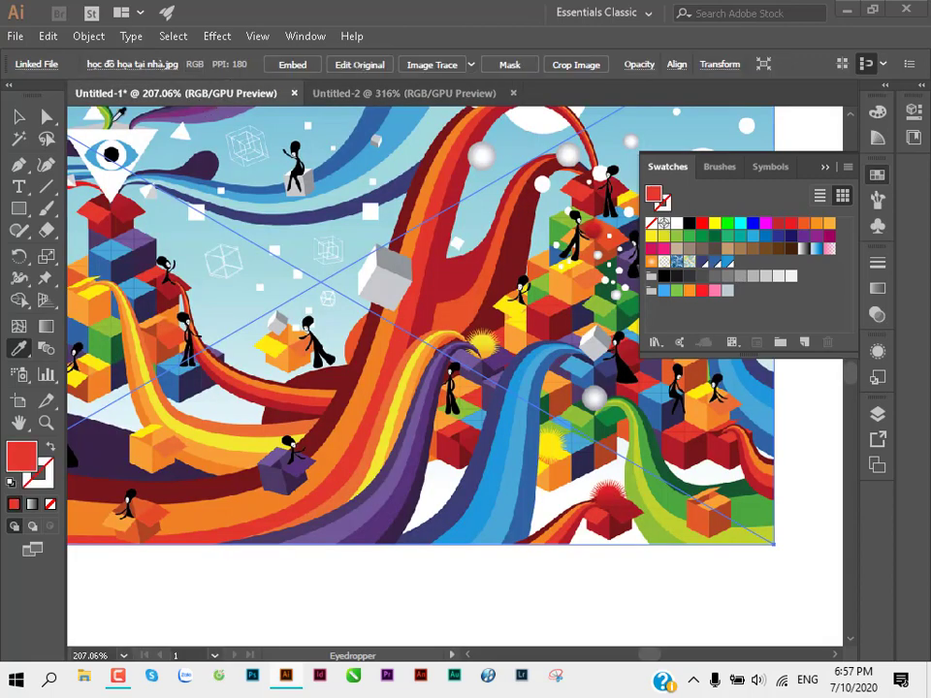
{"action": "left_click", "coordinate": [18, 118]}
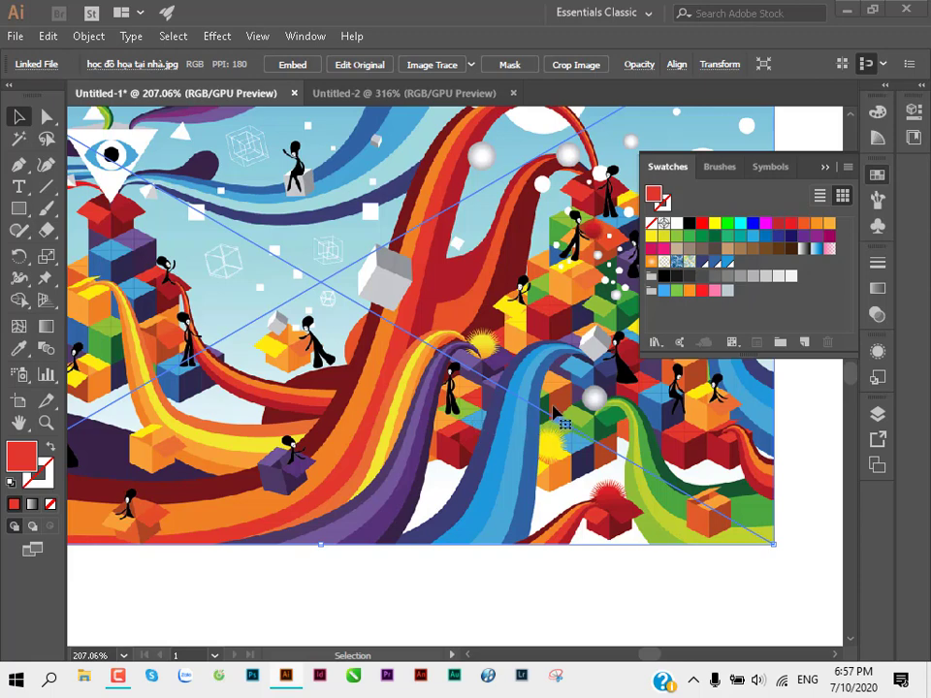
Step: Open the Swatches panel flyout menu to reach Save Swatch Library as AI
{"action": "left_click", "coordinate": [656, 343]}
{"action": "left_click", "coordinate": [655, 342]}
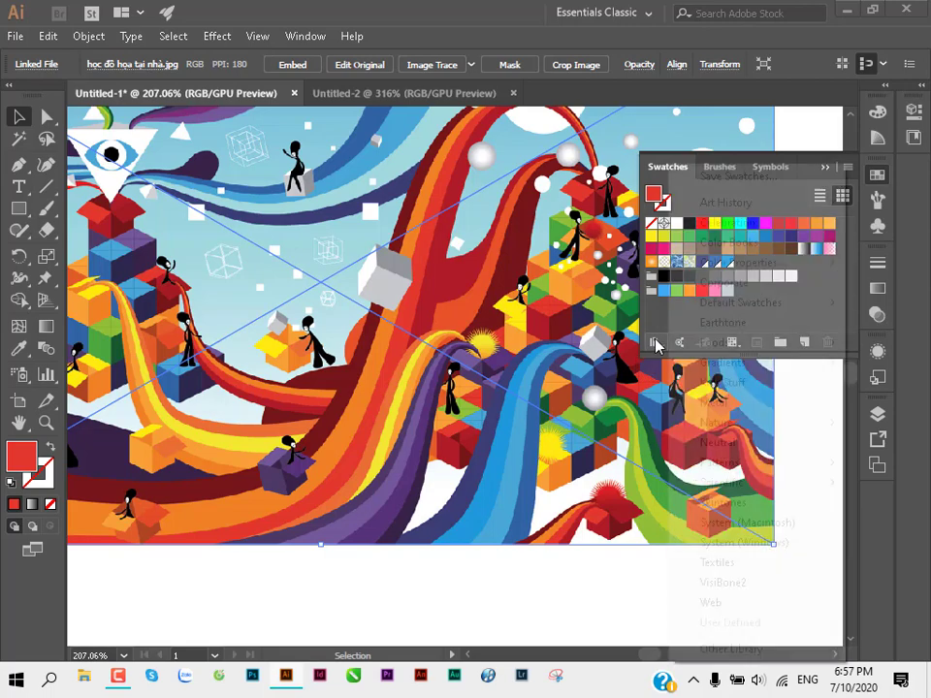
{"action": "left_click", "coordinate": [749, 161]}
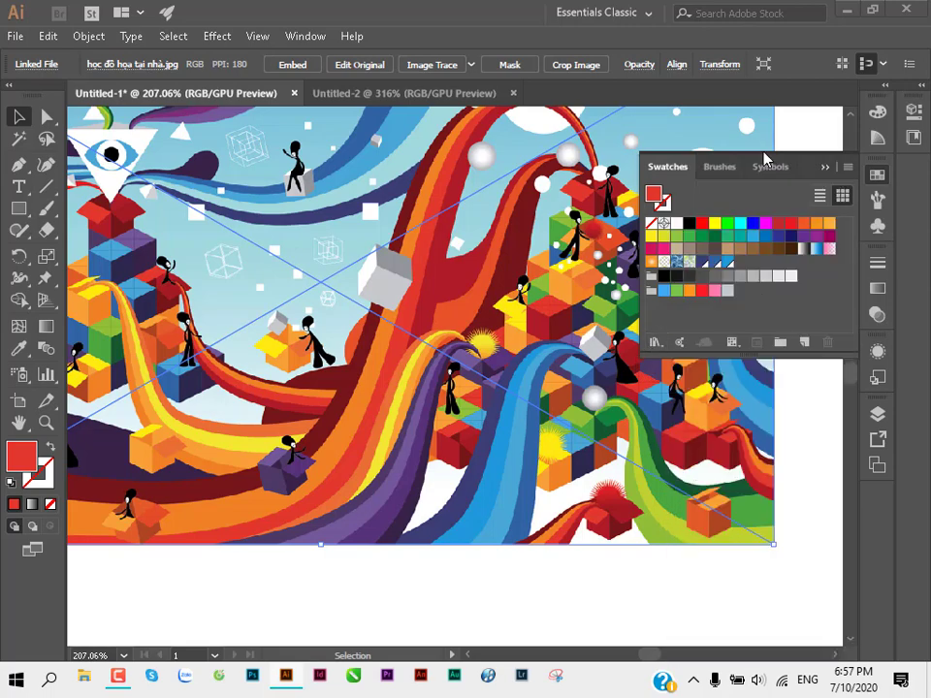
{"action": "left_click", "coordinate": [844, 170]}
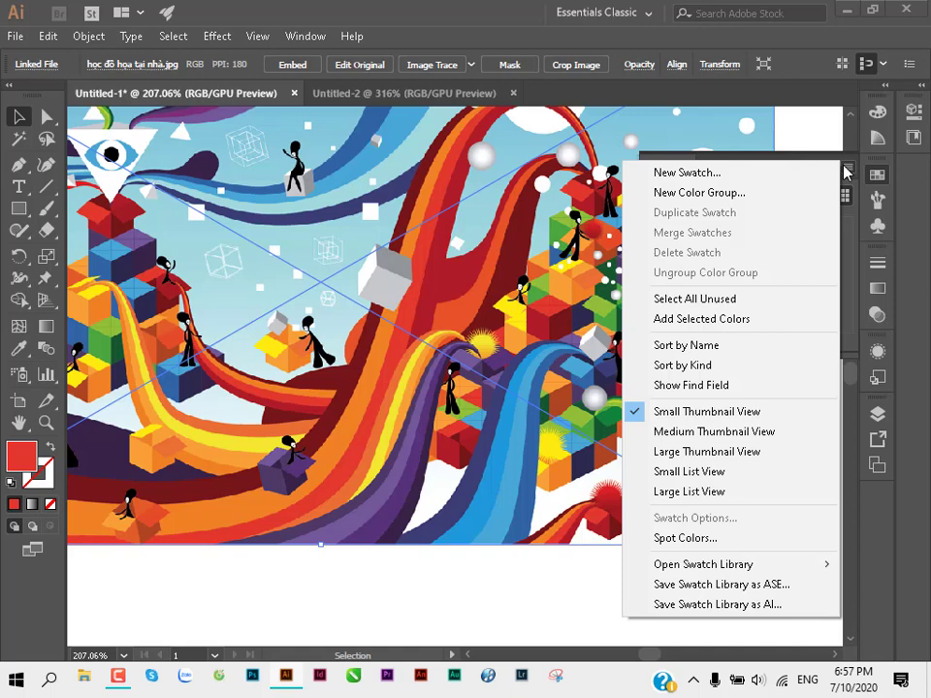
{"action": "left_click", "coordinate": [844, 171]}
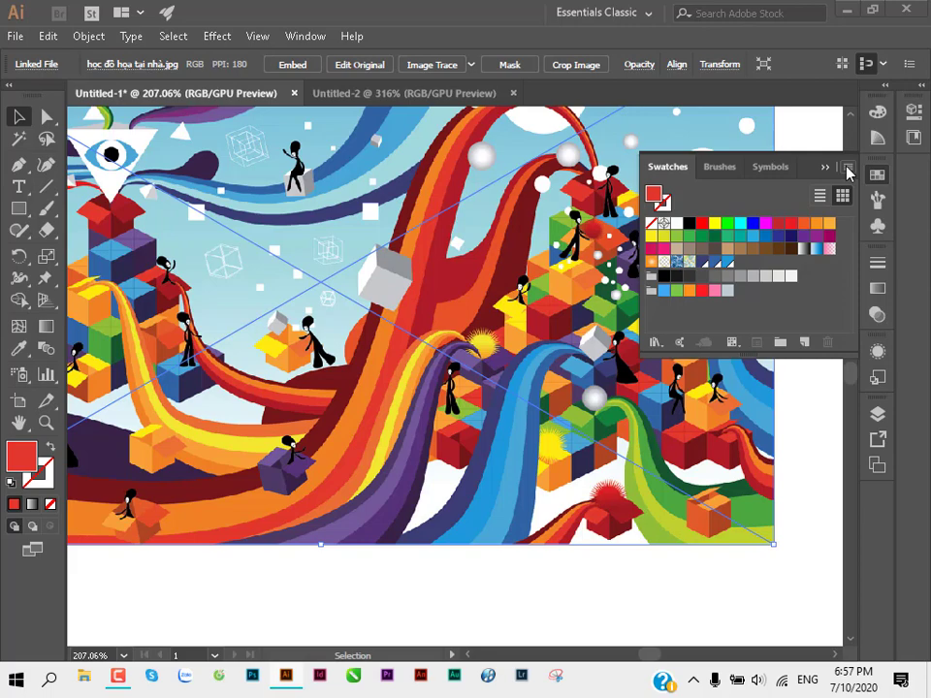
{"action": "left_click", "coordinate": [848, 171]}
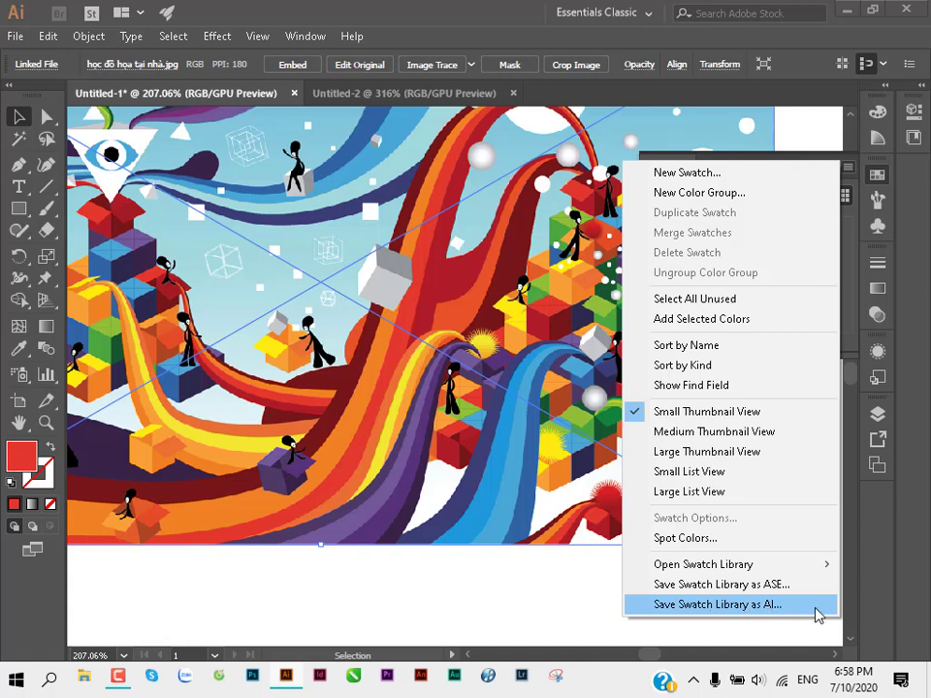
Step: Save the swatches as library 'Mau logo' on the Desktop, then switch to Untitled-2
{"action": "left_click", "coordinate": [817, 615]}
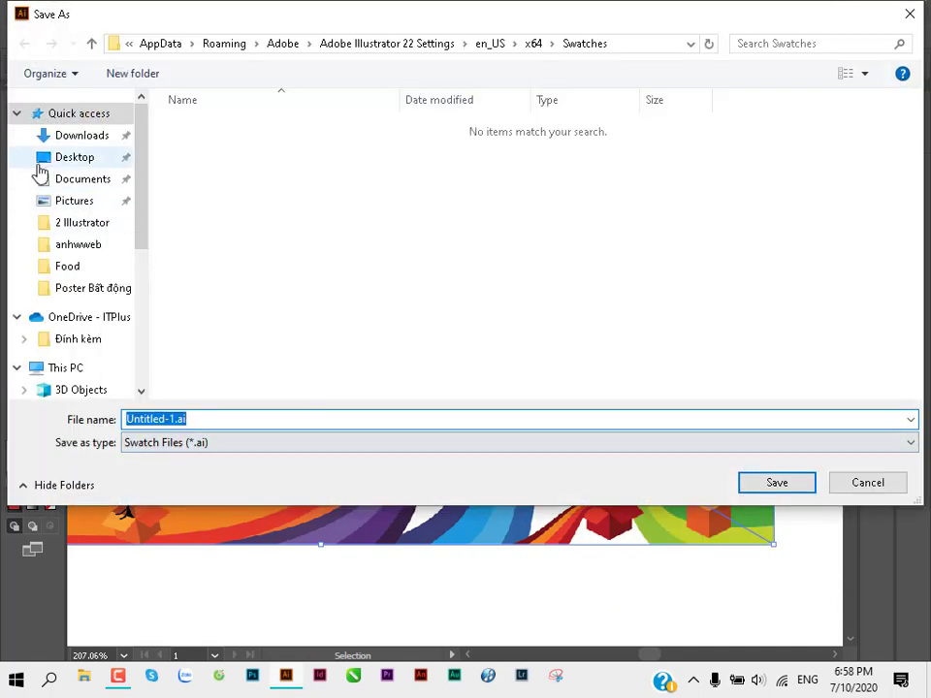
{"action": "left_click", "coordinate": [58, 161]}
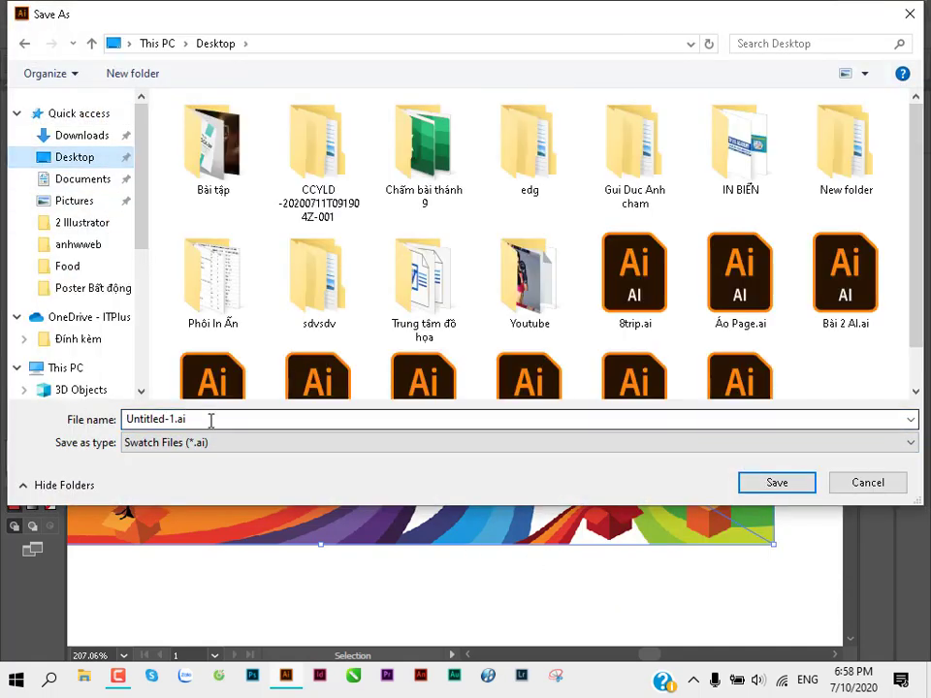
{"action": "left_click_drag", "start_coordinate": [209, 420], "coordinate": [89, 421]}
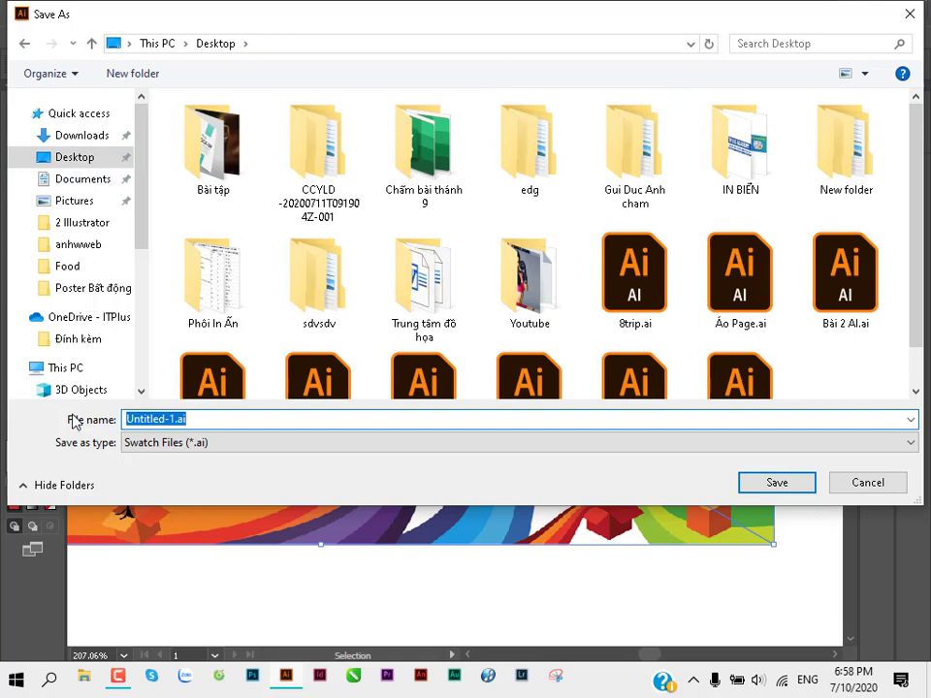
{"action": "type", "text": "Mau log"}
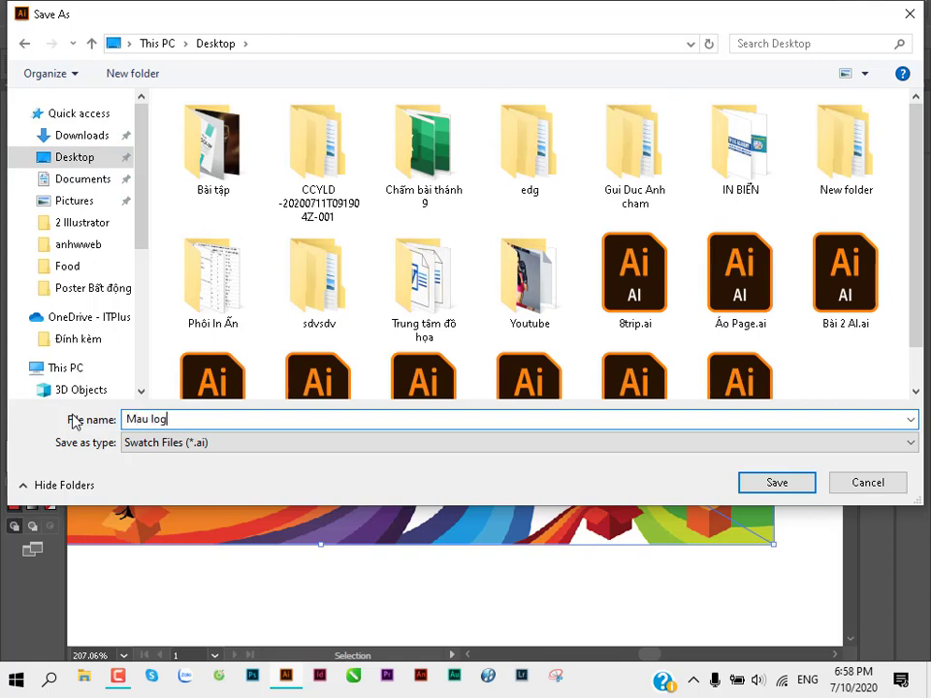
{"action": "type", "text": "o"}
{"action": "left_click", "coordinate": [778, 491]}
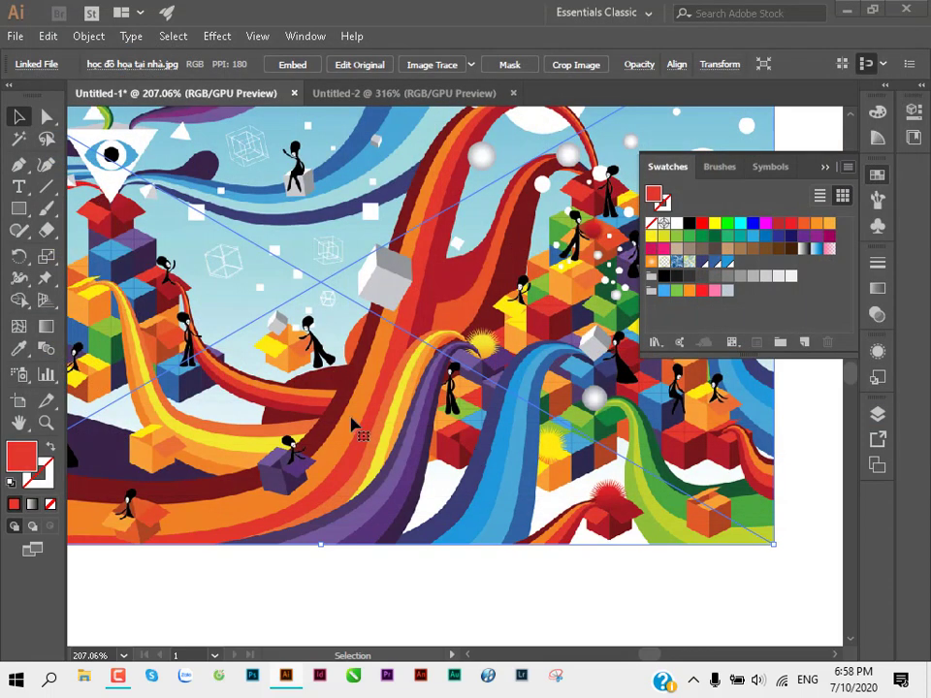
{"action": "left_click", "coordinate": [397, 94]}
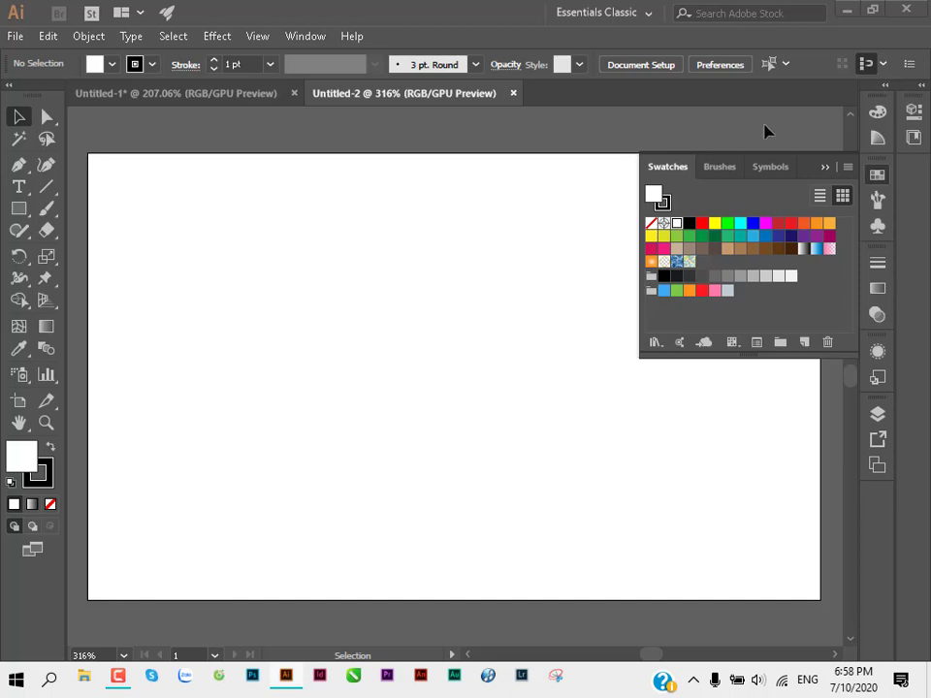
Step: Show the Open Swatch Library submenu from the Swatches panel flyout
{"action": "left_click", "coordinate": [851, 169]}
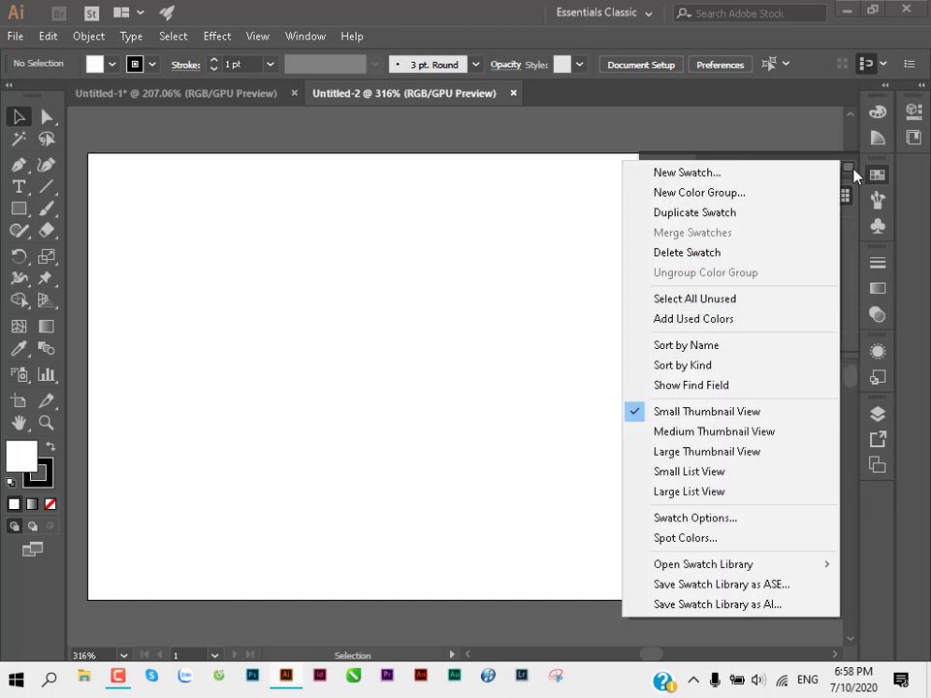
{"action": "left_click", "coordinate": [689, 571]}
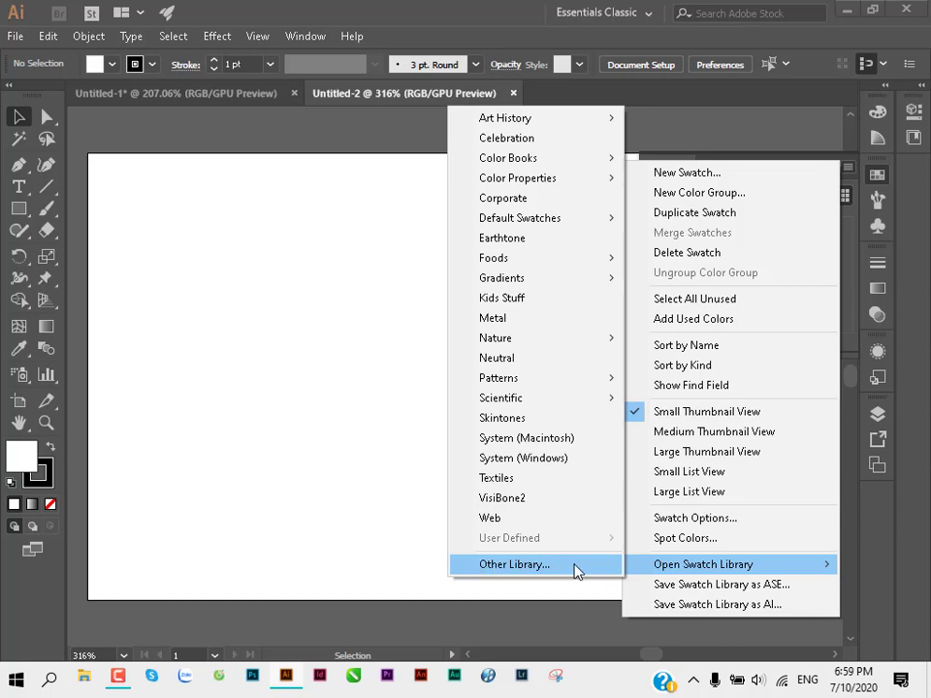
Step: Load Mau logo.ai from the Desktop as a swatch library, view its colours, then close it
{"action": "left_click", "coordinate": [575, 570]}
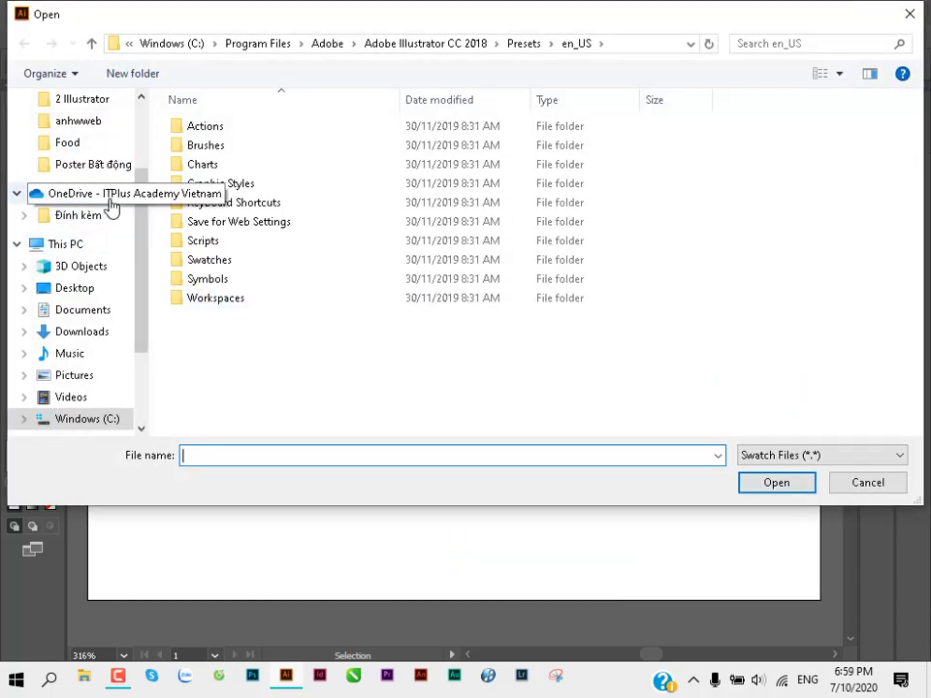
{"action": "scroll", "coordinate": [107, 194], "scroll_direction": "up", "scroll_amount": 2}
{"action": "left_click", "coordinate": [78, 157]}
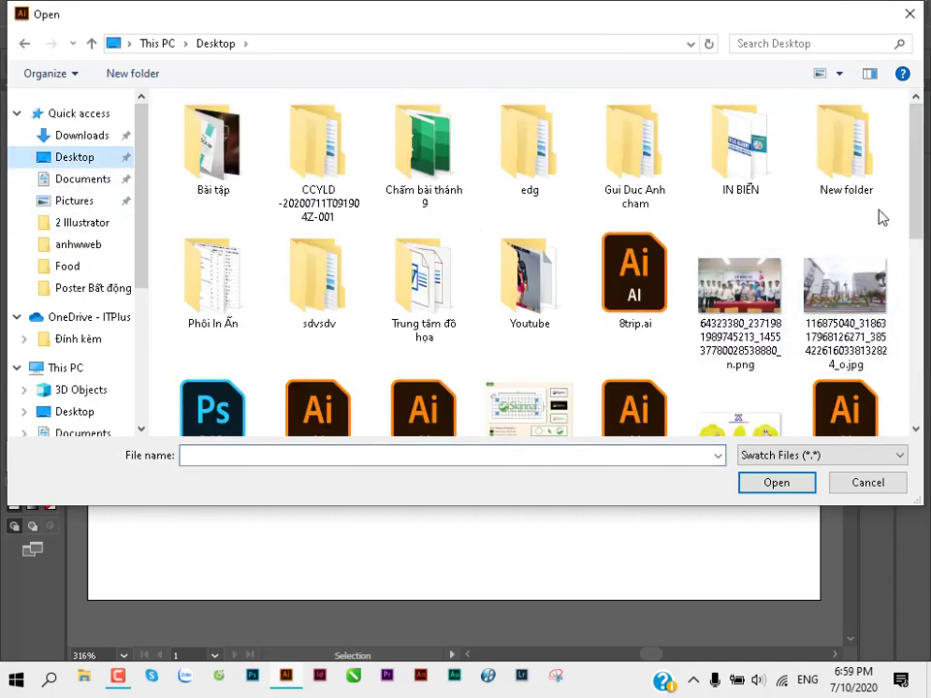
{"action": "left_click_drag", "start_coordinate": [916, 191], "coordinate": [921, 312]}
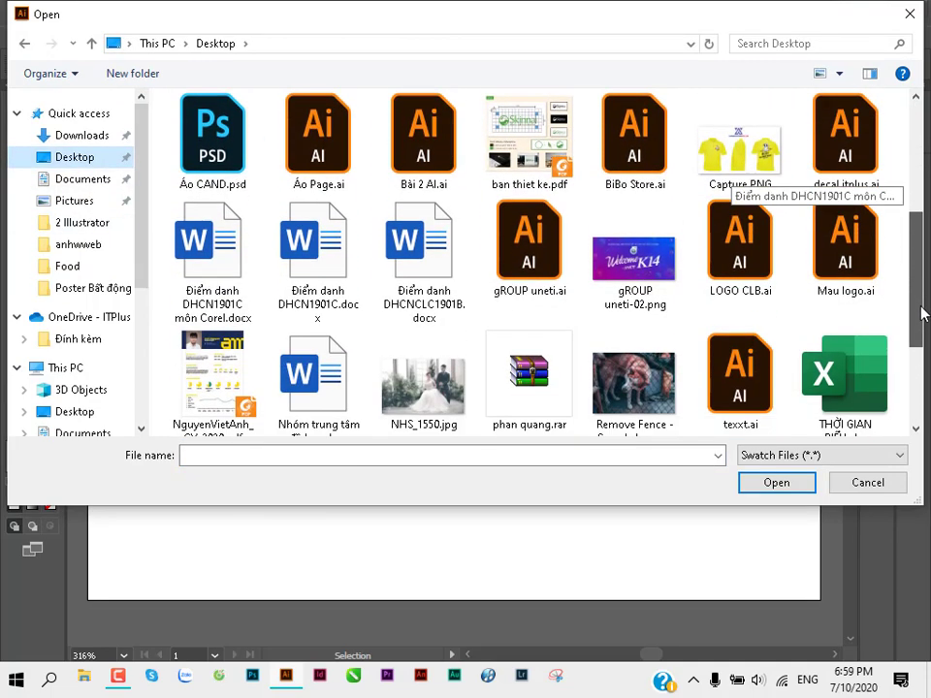
{"action": "left_click", "coordinate": [844, 257]}
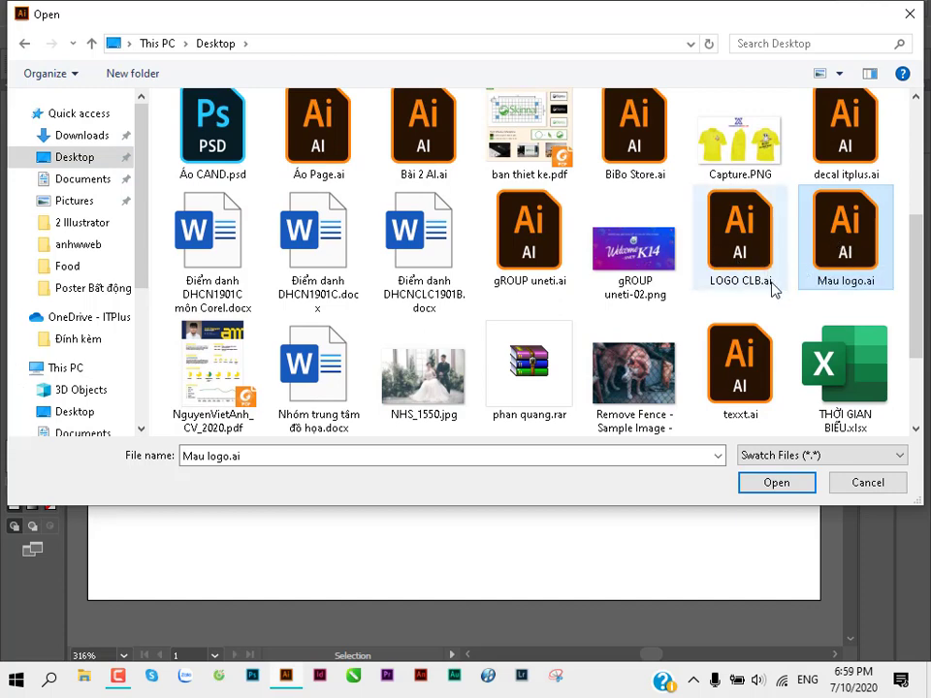
{"action": "left_click", "coordinate": [772, 482]}
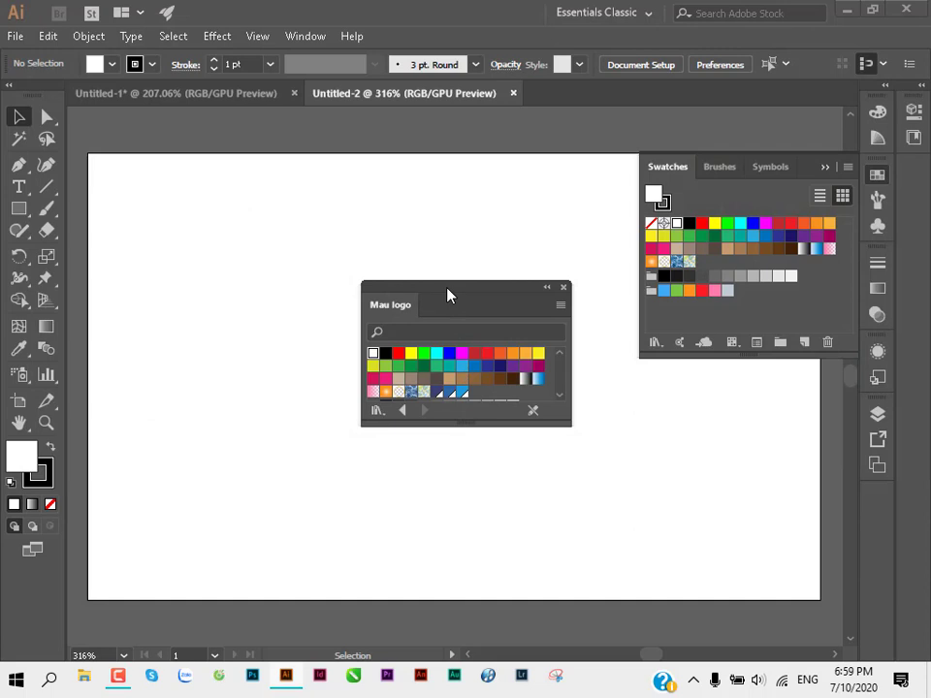
{"action": "left_click_drag", "start_coordinate": [447, 293], "coordinate": [198, 166]}
{"action": "left_click_drag", "start_coordinate": [214, 295], "coordinate": [207, 369]}
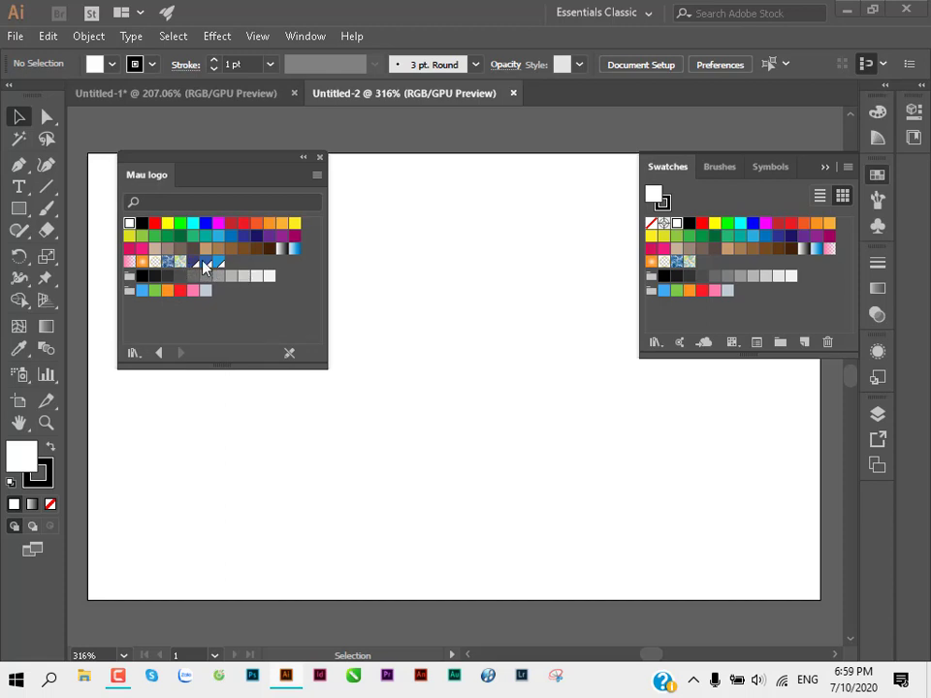
{"action": "left_click", "coordinate": [320, 157]}
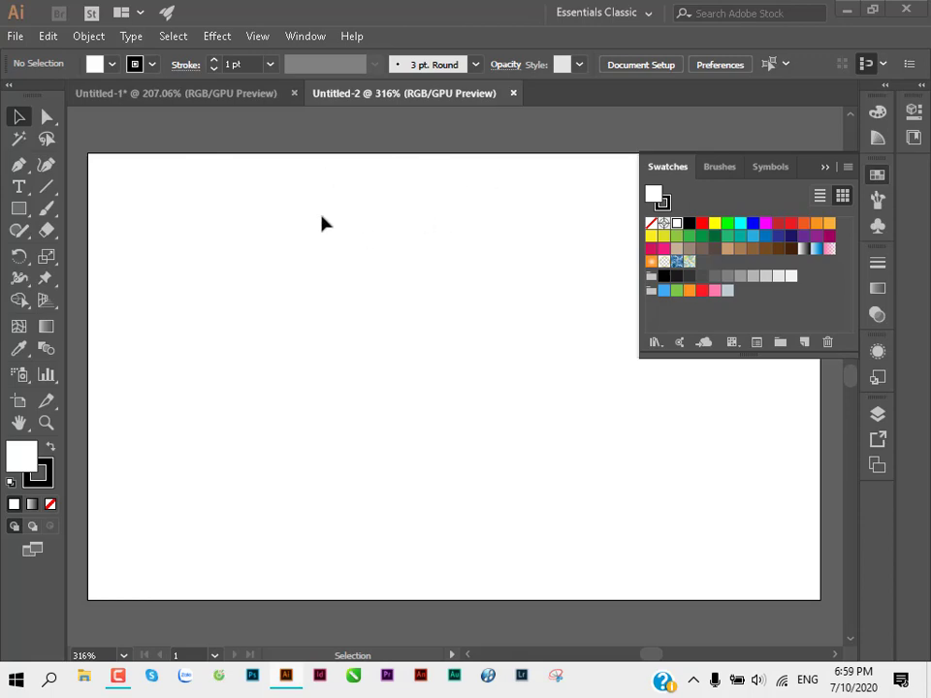
Step: Open 0_xarasplash2.jpg and zoom out to view the whole camera image
{"action": "key", "text": "ctrl+o"}
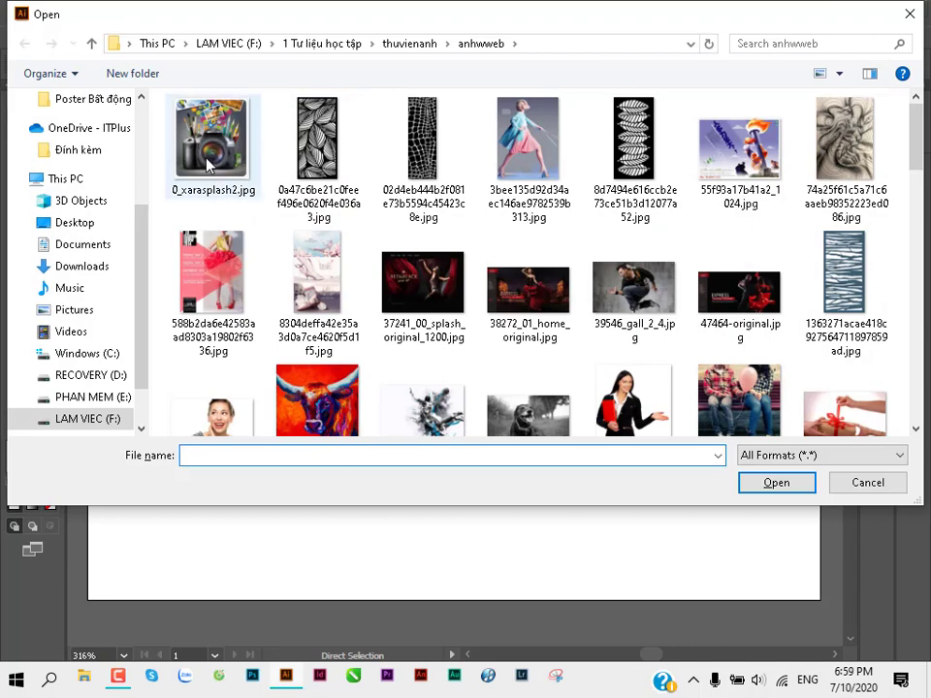
{"action": "double_click", "coordinate": [184, 153]}
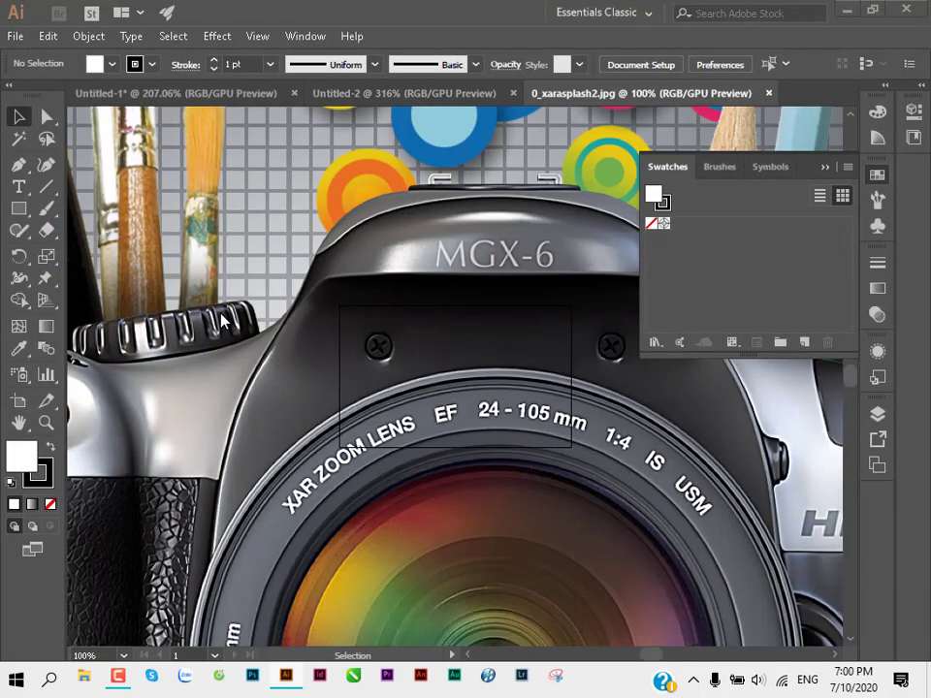
{"action": "key", "text": "ctrl+0"}
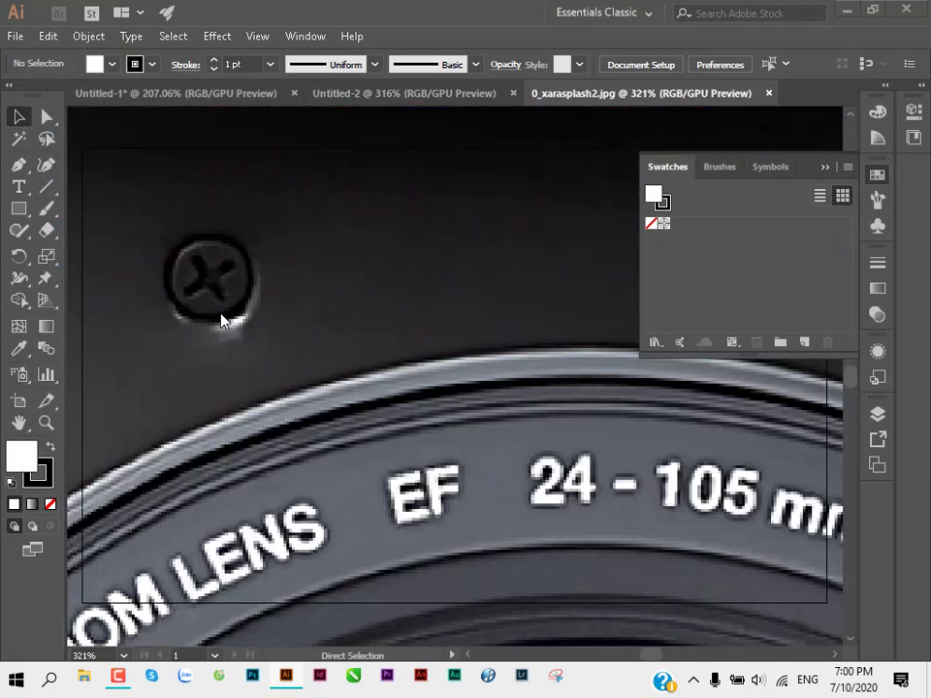
{"action": "key", "text": "ctrl+minus"}
{"action": "key", "text": "ctrl+minus"}
{"action": "key", "text": "ctrl+minus"}
{"action": "key", "text": "ctrl+minus"}
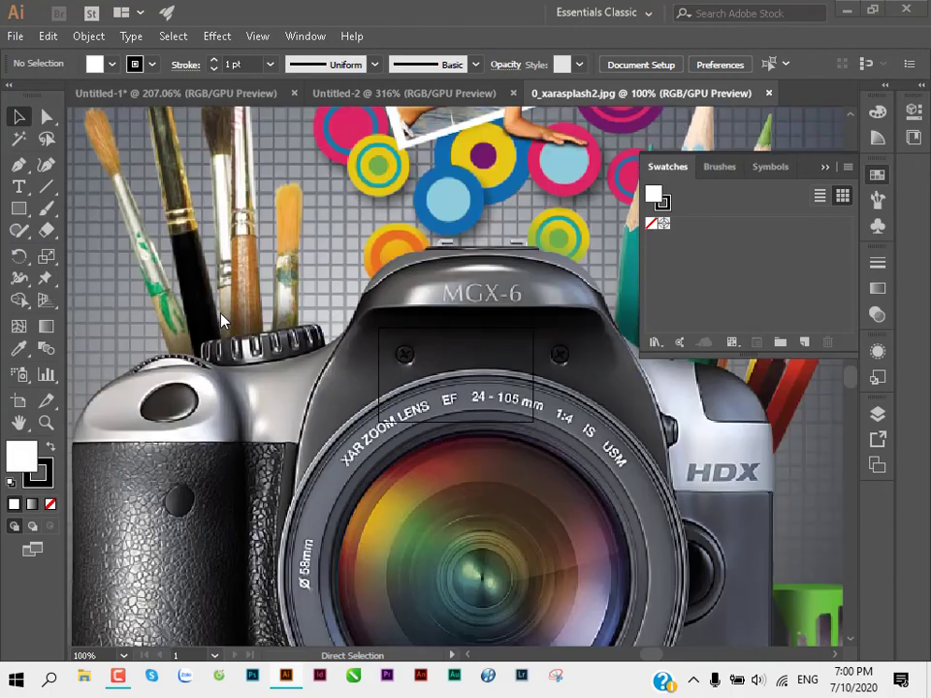
{"action": "key", "text": "ctrl+minus"}
{"action": "key", "text": "ctrl+minus"}
{"action": "key", "text": "ctrl+minus"}
{"action": "key", "text": "ctrl+minus"}
{"action": "key", "text": "ctrl+minus"}
{"action": "key", "text": "ctrl+minus"}
{"action": "key", "text": "ctrl+minus"}
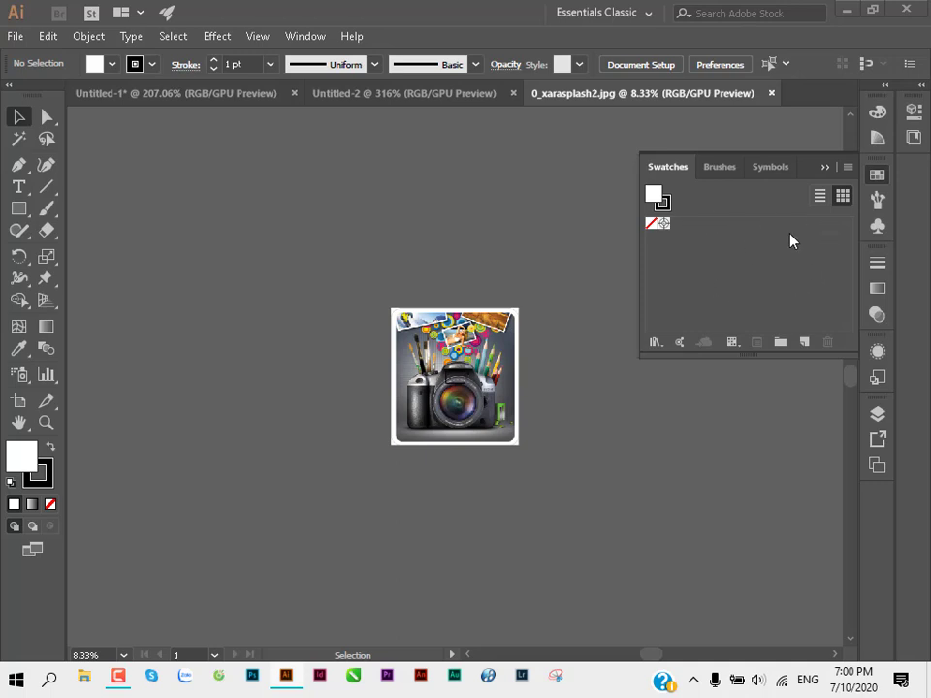
Step: Select the camera image, then close the 0_xarasplash2.jpg document to return to Untitled-1
{"action": "key", "text": "ctrl+a"}
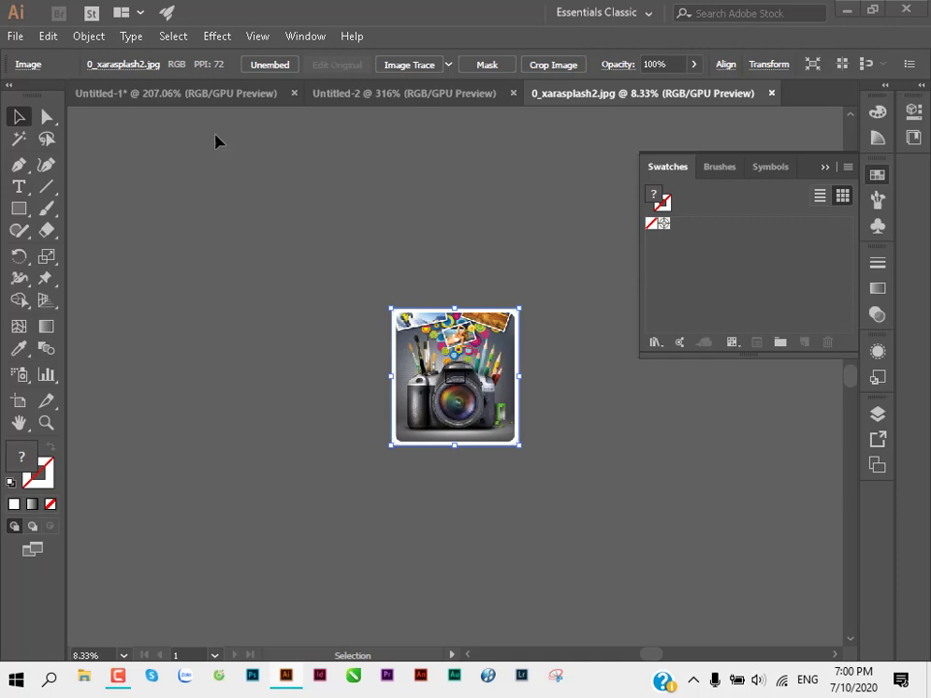
{"action": "left_click", "coordinate": [240, 96]}
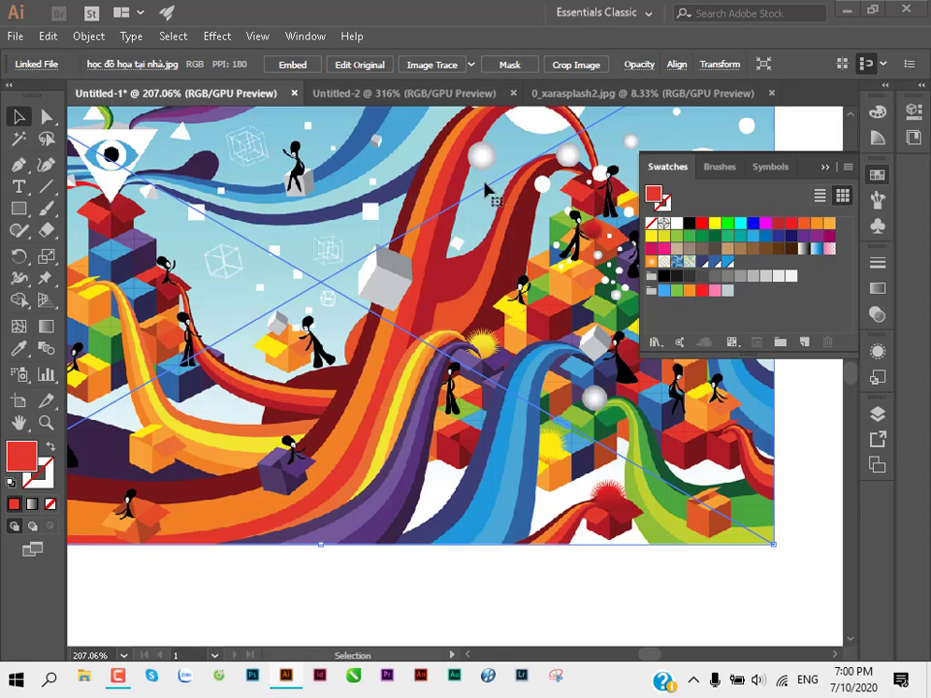
{"action": "left_click", "coordinate": [536, 96]}
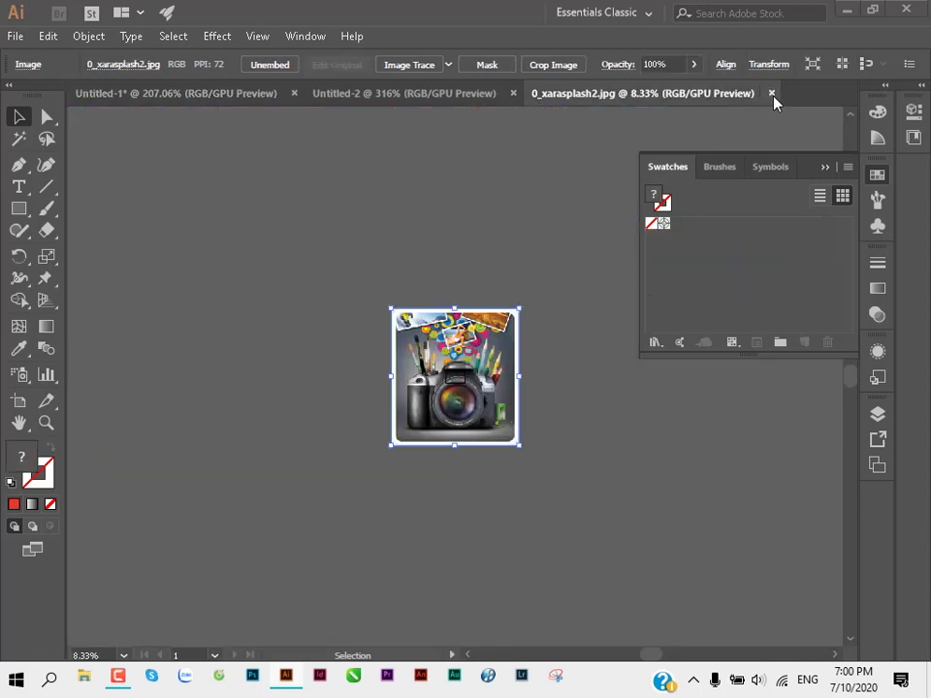
{"action": "left_click", "coordinate": [538, 334]}
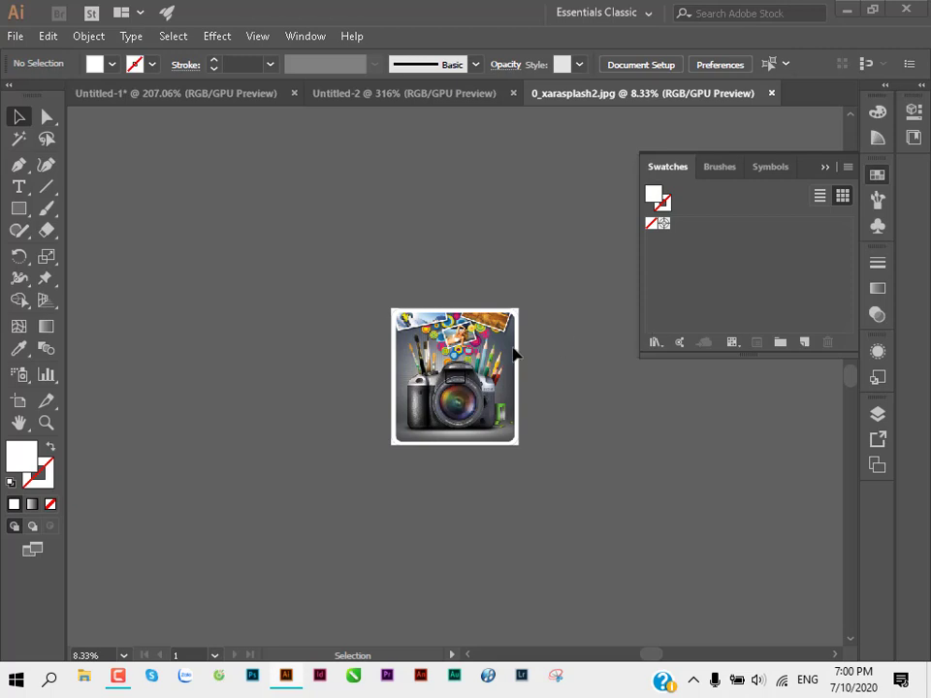
{"action": "left_click", "coordinate": [538, 332]}
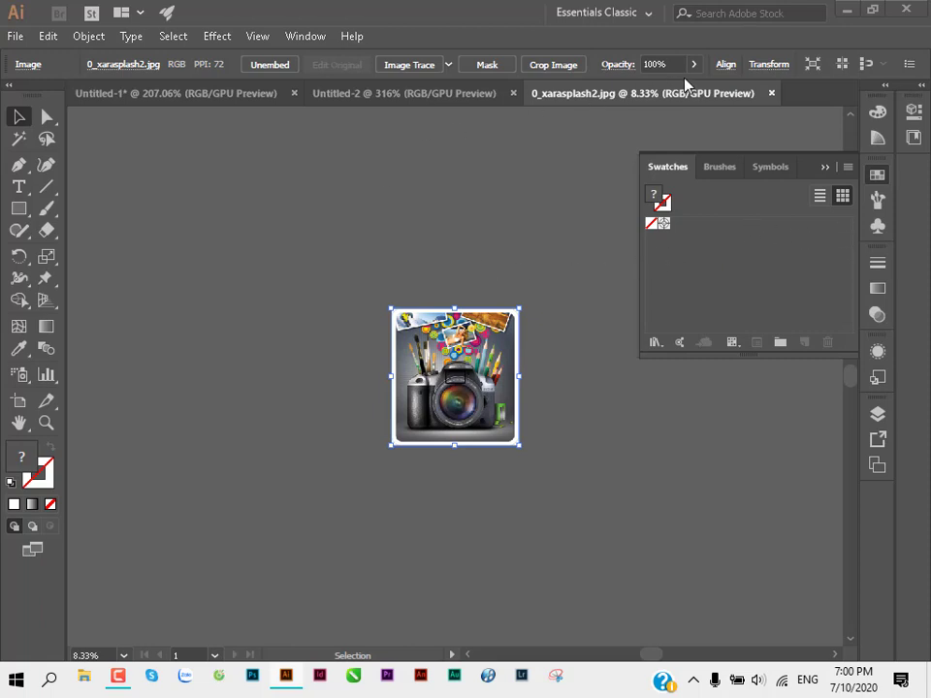
{"action": "left_click", "coordinate": [771, 93]}
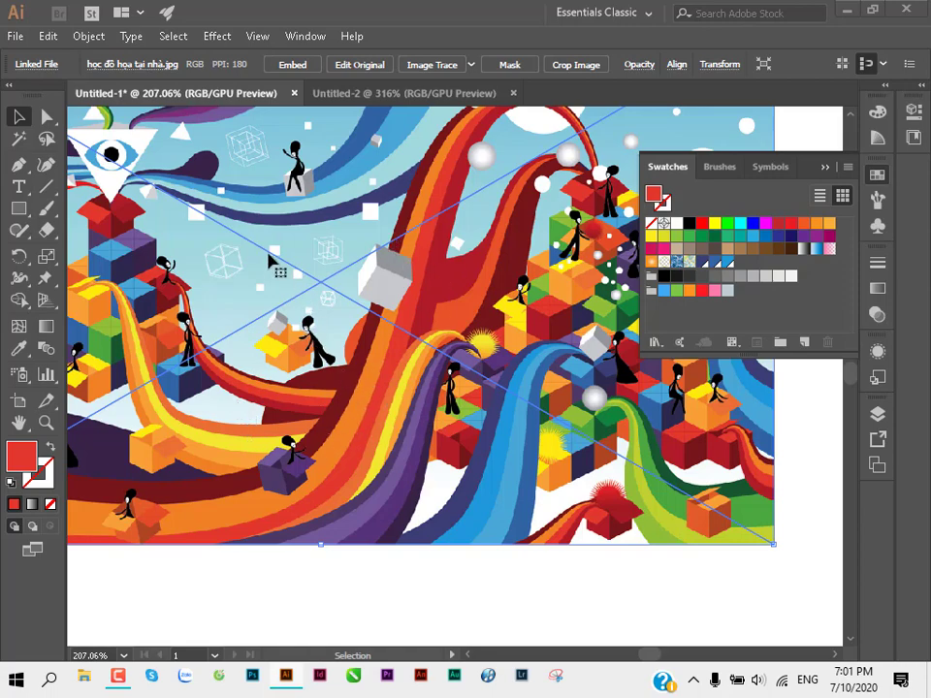
Step: Pan and zoom the Untitled-1 view around the placed artwork
{"action": "key", "text": "space"}
{"action": "mouse_move", "coordinate": [158, 191]}
{"action": "left_mouse_down"}
{"action": "mouse_move", "coordinate": [401, 313]}
{"action": "mouse_move", "coordinate": [424, 363]}
{"action": "mouse_move", "coordinate": [496, 338]}
{"action": "mouse_move", "coordinate": [429, 305]}
{"action": "mouse_move", "coordinate": [471, 321]}
{"action": "left_mouse_up"}
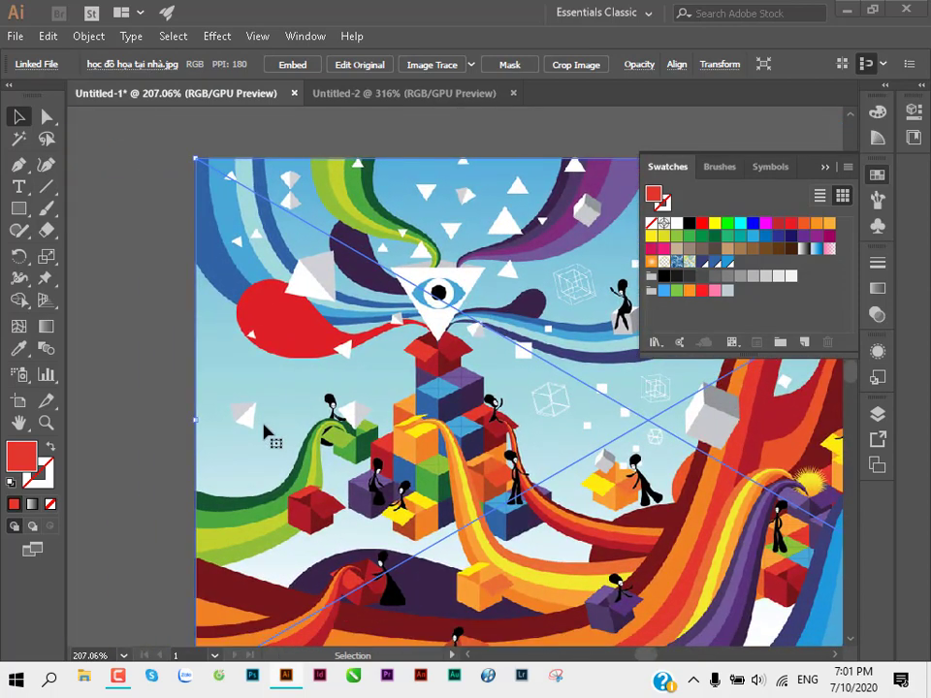
{"action": "scroll", "coordinate": [268, 426], "scroll_direction": "up", "scroll_amount": 2}
{"action": "scroll", "coordinate": [267, 413], "scroll_direction": "up", "scroll_amount": 3}
{"action": "scroll", "coordinate": [267, 413], "scroll_direction": "down", "scroll_amount": 3}
{"action": "scroll", "coordinate": [268, 413], "scroll_direction": "down", "scroll_amount": 2}
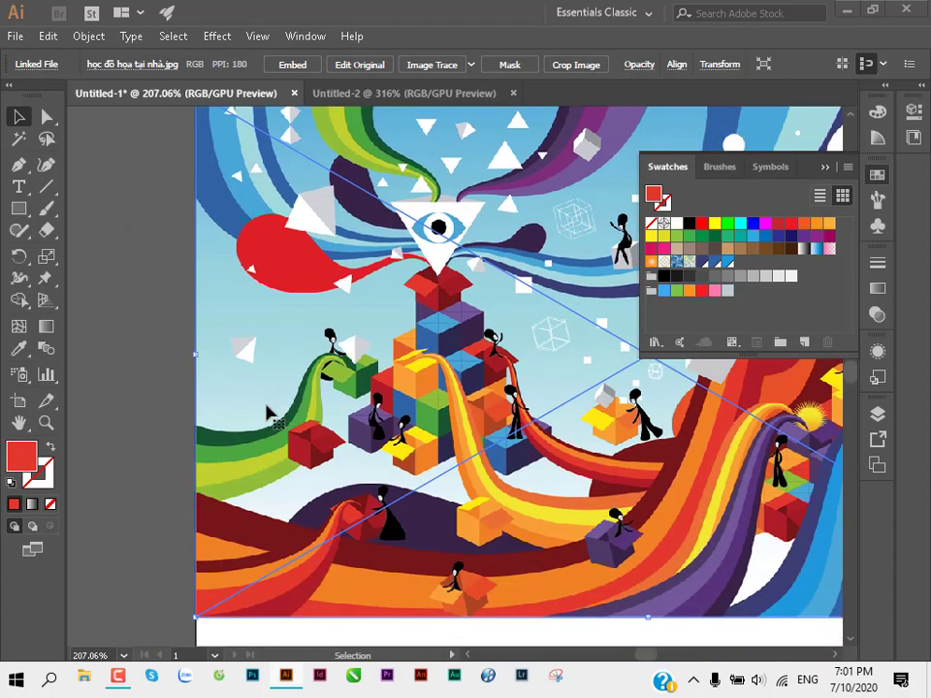
{"action": "scroll", "coordinate": [268, 413], "scroll_direction": "up", "scroll_amount": 1}
{"action": "scroll", "coordinate": [268, 413], "scroll_direction": "up", "scroll_amount": 4}
{"action": "scroll", "coordinate": [268, 413], "scroll_direction": "down", "scroll_amount": 2}
{"action": "scroll", "coordinate": [268, 413], "scroll_direction": "down", "scroll_amount": 3}
{"action": "scroll", "coordinate": [268, 413], "scroll_direction": "down", "scroll_amount": 3}
{"action": "scroll", "coordinate": [267, 413], "scroll_direction": "down", "scroll_amount": 2}
{"action": "scroll", "coordinate": [268, 414], "scroll_direction": "up", "scroll_amount": 3}
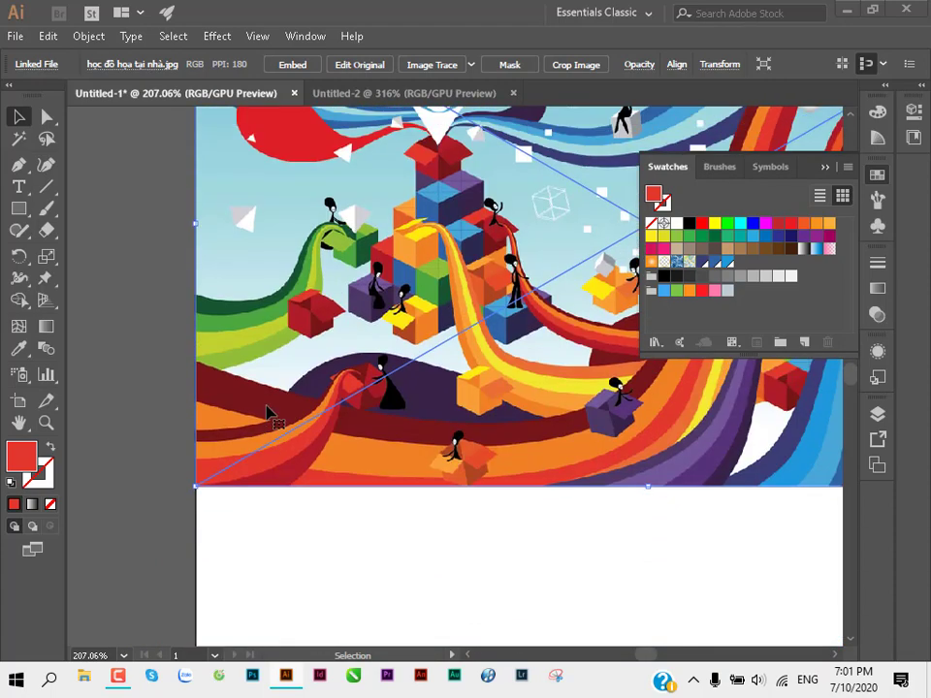
{"action": "scroll", "coordinate": [267, 413], "scroll_direction": "up", "scroll_amount": 2}
{"action": "scroll", "coordinate": [268, 413], "scroll_direction": "up", "scroll_amount": 1}
{"action": "scroll", "coordinate": [267, 413], "scroll_direction": "down", "scroll_amount": 3}
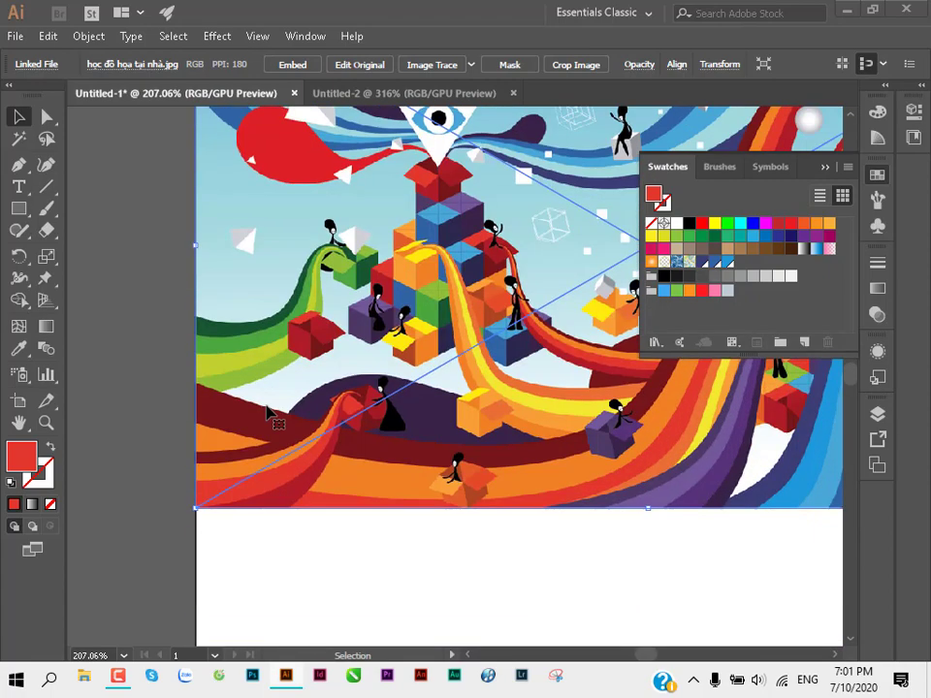
{"action": "scroll", "coordinate": [268, 413], "scroll_direction": "down", "scroll_amount": 2}
{"action": "scroll", "coordinate": [268, 413], "scroll_direction": "up", "scroll_amount": 2}
{"action": "scroll", "coordinate": [267, 413], "scroll_direction": "up", "scroll_amount": 2}
{"action": "scroll", "coordinate": [268, 413], "scroll_direction": "up", "scroll_amount": 1}
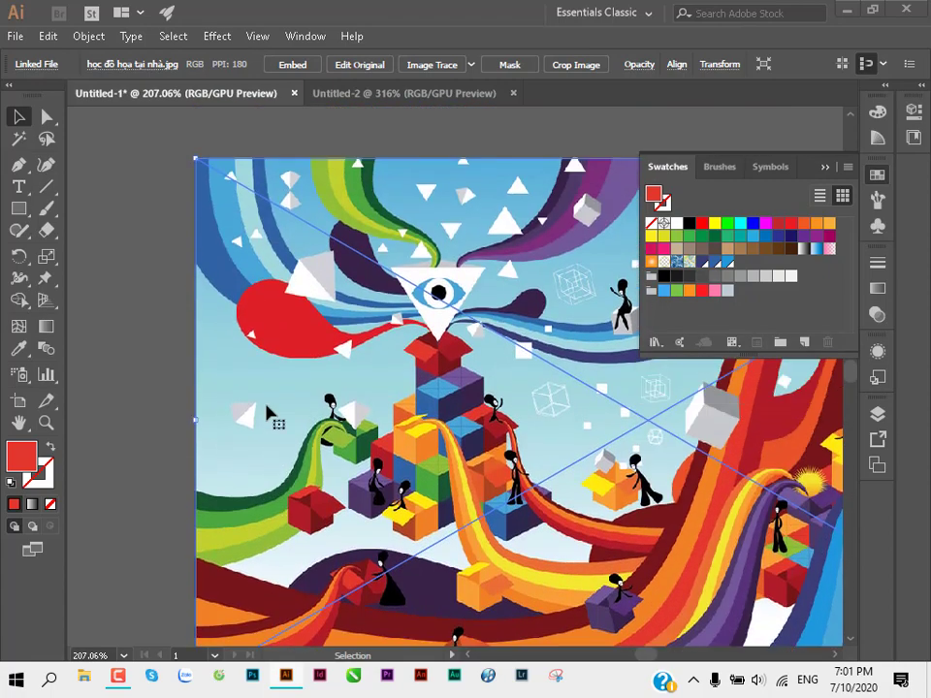
{"action": "scroll", "coordinate": [268, 413], "scroll_direction": "up", "scroll_amount": 1}
{"action": "scroll", "coordinate": [267, 413], "scroll_direction": "up", "scroll_amount": 1}
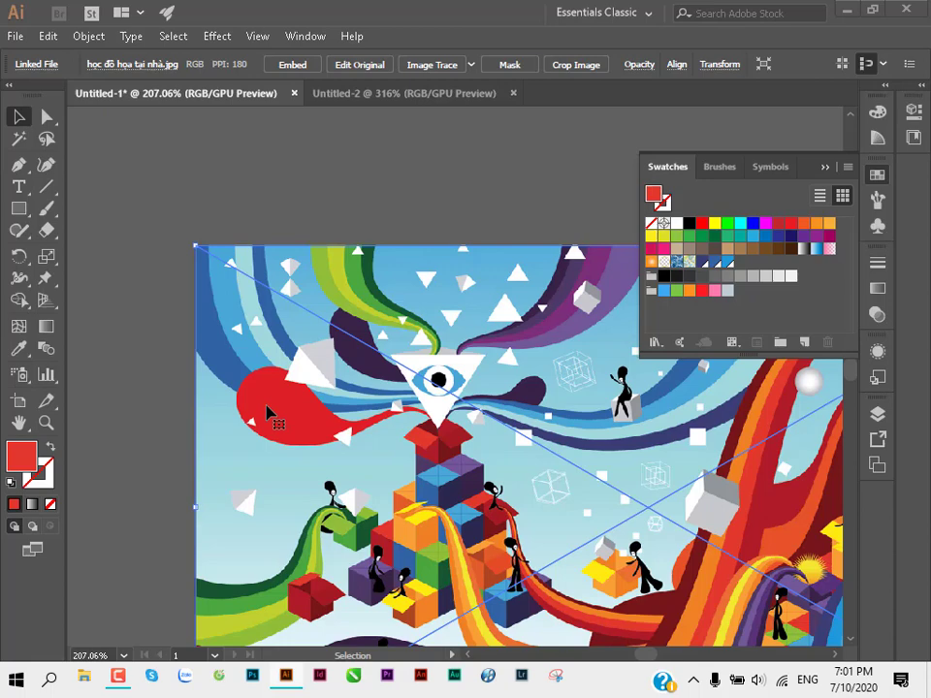
{"action": "scroll", "coordinate": [268, 413], "scroll_direction": "down", "scroll_amount": 2}
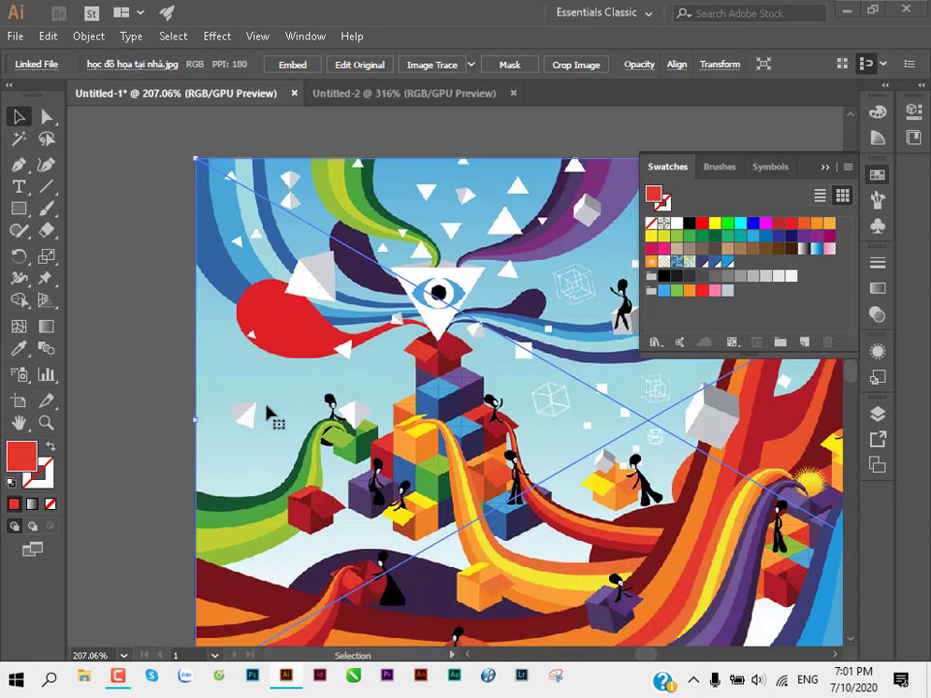
{"action": "scroll", "coordinate": [268, 413], "scroll_direction": "up", "scroll_amount": 1}
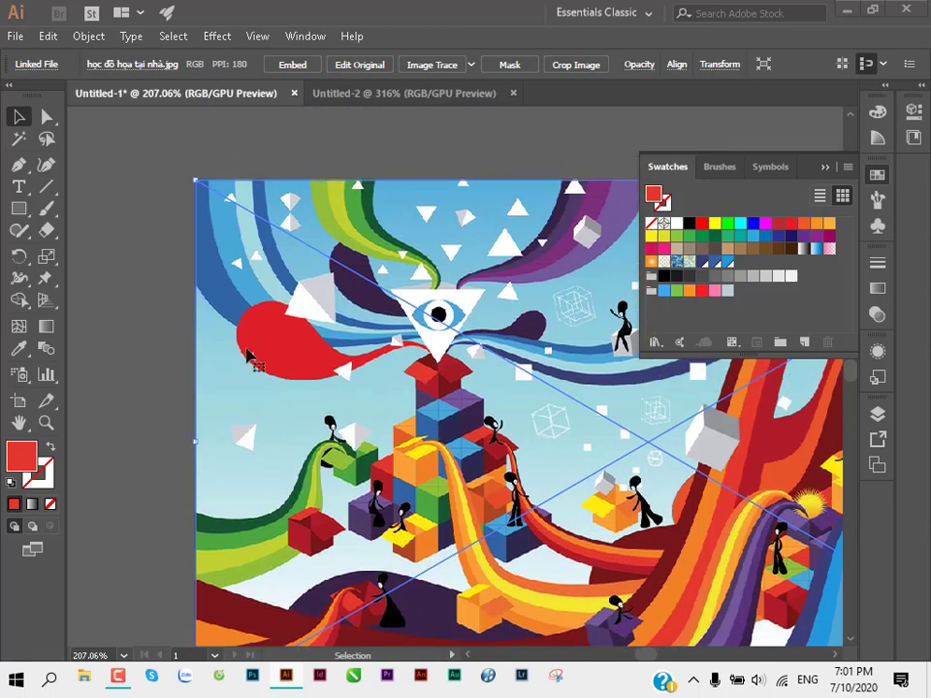
Step: Deselect, zoom out to 60.5%, and drag the placed image mostly past the artboard's right edge
{"action": "left_click", "coordinate": [131, 212]}
{"action": "left_click_drag", "start_coordinate": [245, 235], "coordinate": [264, 251]}
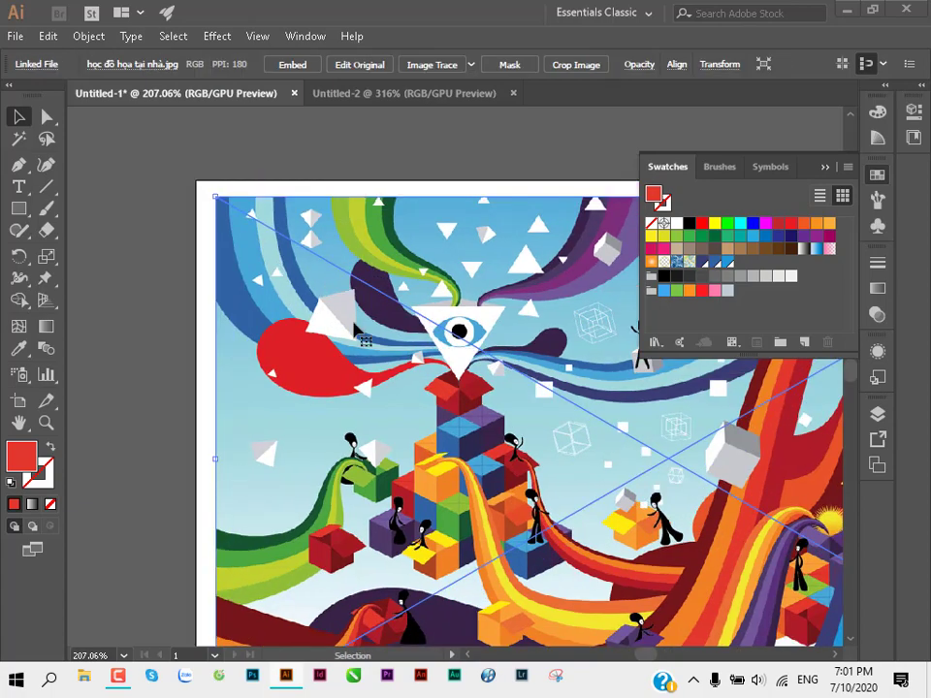
{"action": "scroll", "coordinate": [277, 384], "scroll_direction": "down", "scroll_amount": 1}
{"action": "scroll", "coordinate": [276, 384], "scroll_direction": "down", "scroll_amount": 1}
{"action": "scroll", "coordinate": [277, 384], "scroll_direction": "down", "scroll_amount": 2}
{"action": "scroll", "coordinate": [276, 384], "scroll_direction": "down", "scroll_amount": 3}
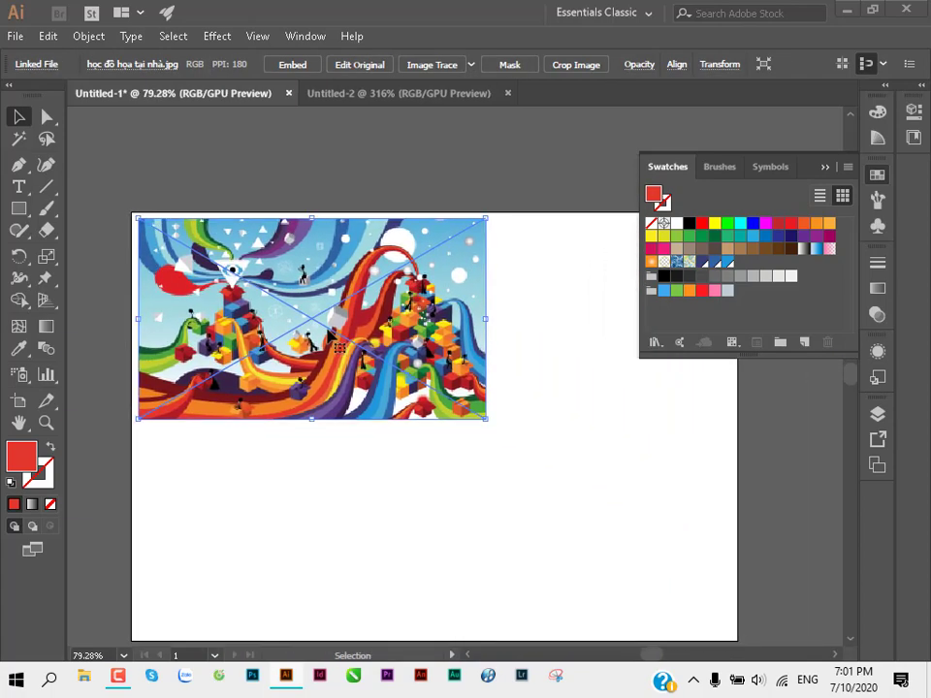
{"action": "scroll", "coordinate": [276, 369], "scroll_direction": "down", "scroll_amount": 1}
{"action": "mouse_move", "coordinate": [266, 336]}
{"action": "left_mouse_down"}
{"action": "mouse_move", "coordinate": [320, 354]}
{"action": "mouse_move", "coordinate": [374, 499]}
{"action": "mouse_move", "coordinate": [391, 517]}
{"action": "mouse_move", "coordinate": [674, 529]}
{"action": "mouse_move", "coordinate": [346, 540]}
{"action": "mouse_move", "coordinate": [351, 519]}
{"action": "mouse_move", "coordinate": [318, 449]}
{"action": "mouse_move", "coordinate": [326, 450]}
{"action": "left_mouse_up"}
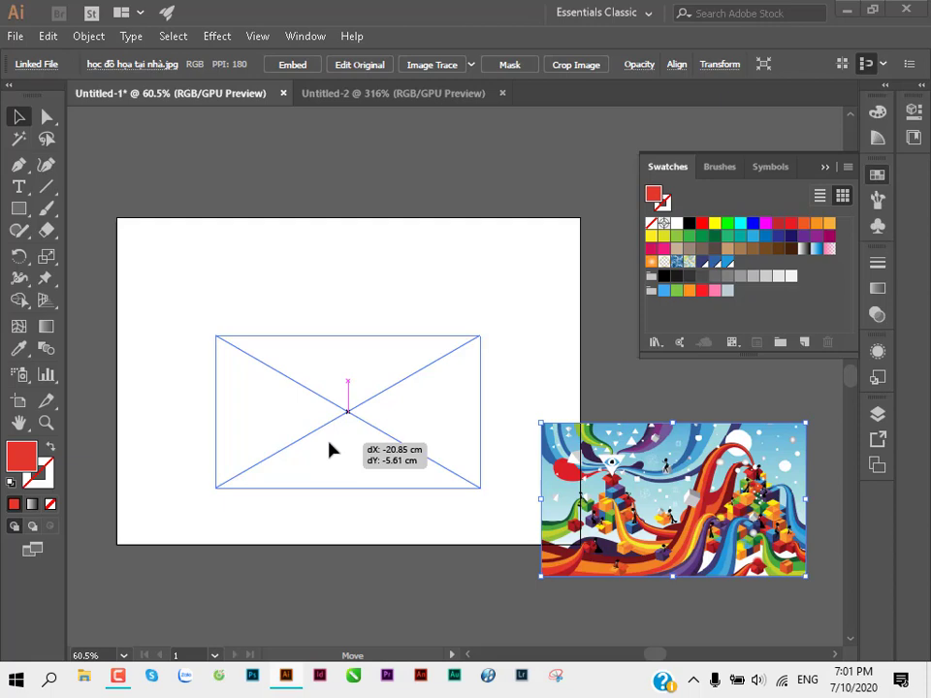
Step: Drag the image back to the artboard centre and open the View menu
{"action": "left_click_drag", "start_coordinate": [329, 449], "coordinate": [329, 449]}
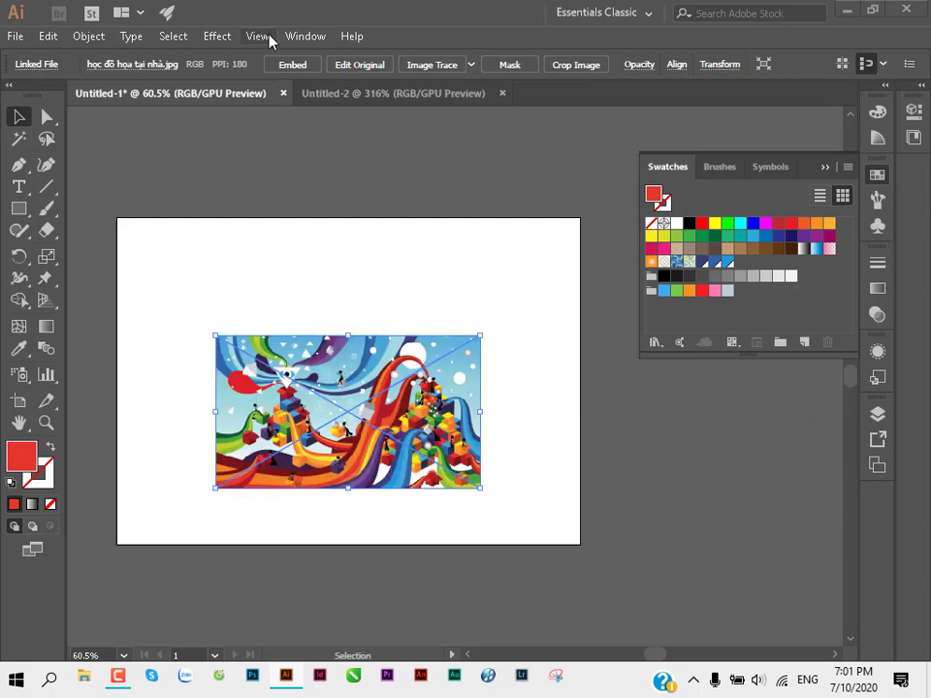
{"action": "left_click", "coordinate": [303, 37]}
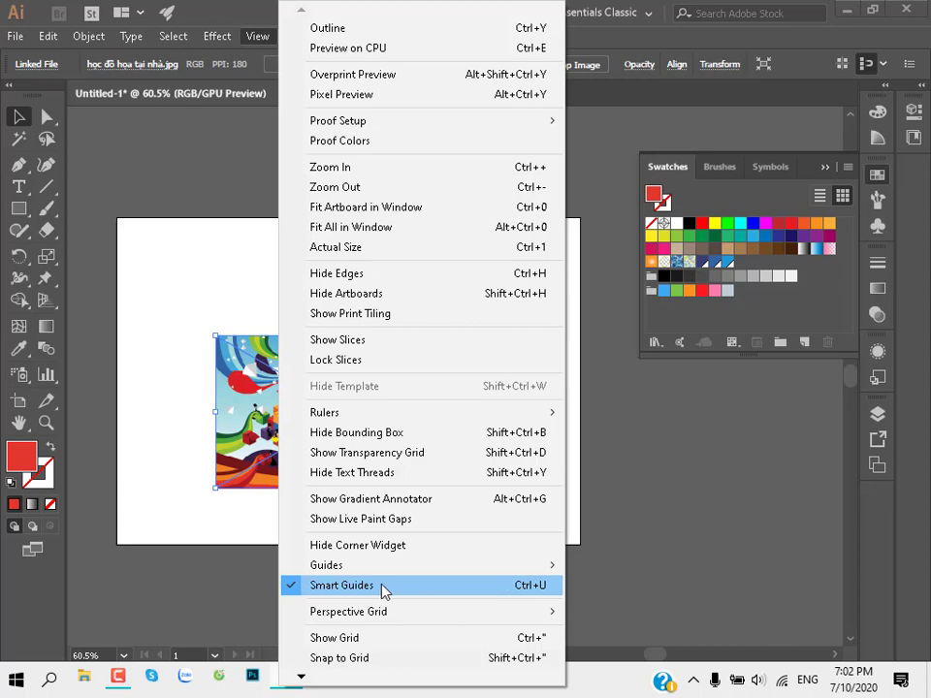
Step: Turn Smart Guides off and move the image to the top-left, then back to the middle
{"action": "left_click", "coordinate": [412, 588]}
{"action": "mouse_move", "coordinate": [288, 438]}
{"action": "left_mouse_down"}
{"action": "mouse_move", "coordinate": [186, 324]}
{"action": "mouse_move", "coordinate": [211, 313]}
{"action": "mouse_move", "coordinate": [169, 312]}
{"action": "mouse_move", "coordinate": [179, 306]}
{"action": "left_mouse_up"}
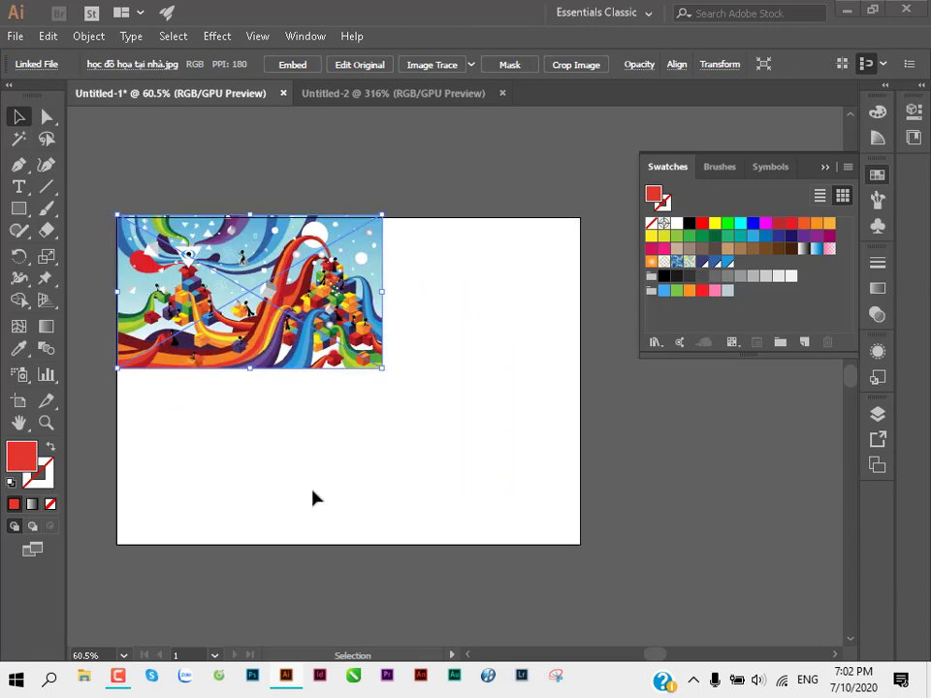
{"action": "left_click_drag", "start_coordinate": [252, 354], "coordinate": [369, 438]}
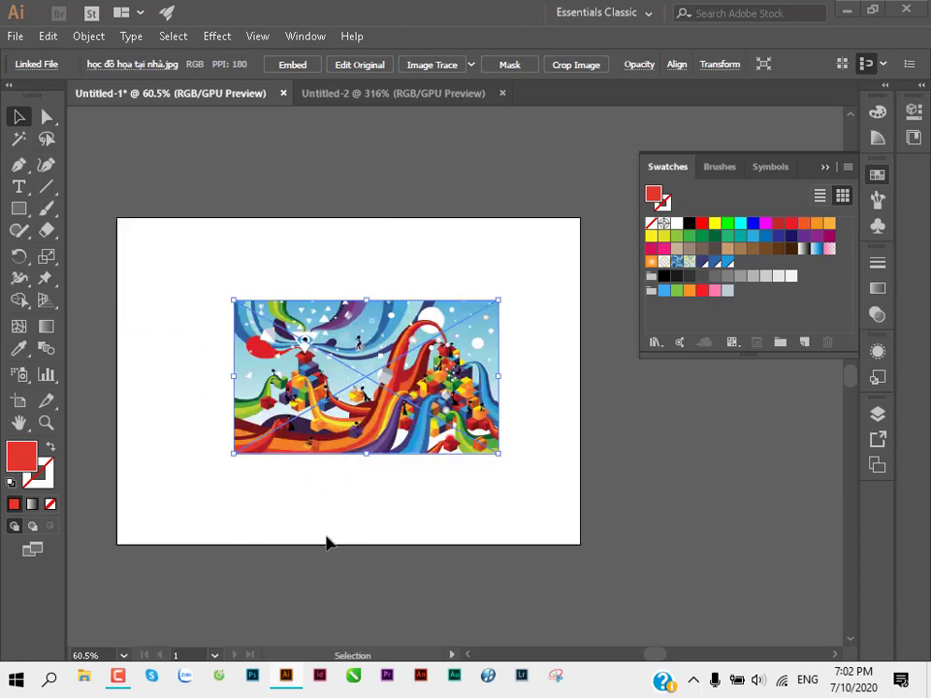
Step: Turn Smart Guides back on and move the image up and left on the artboard
{"action": "left_click", "coordinate": [304, 36]}
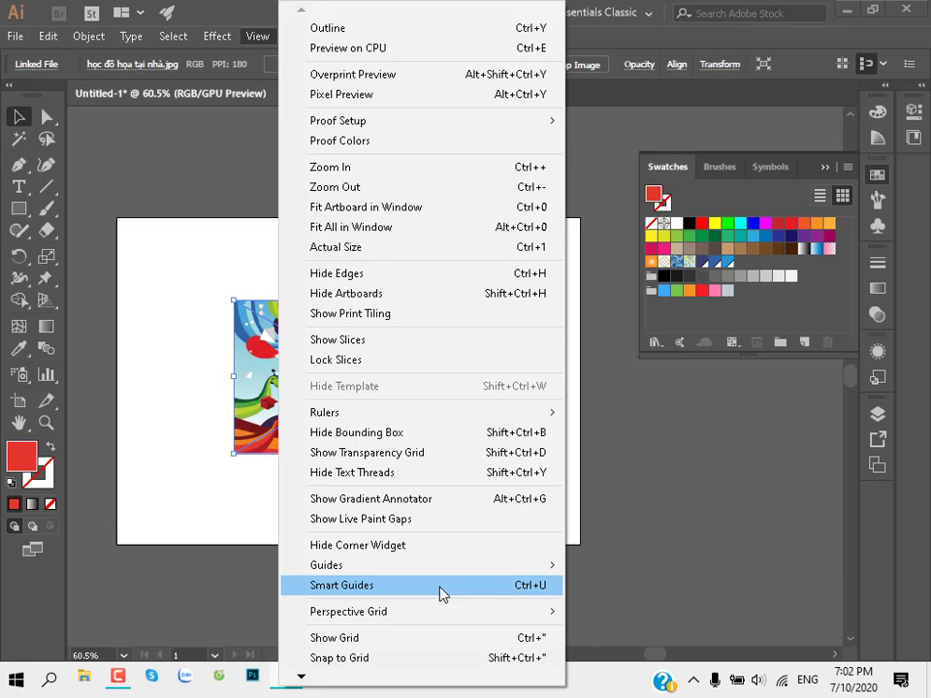
{"action": "left_click", "coordinate": [441, 586]}
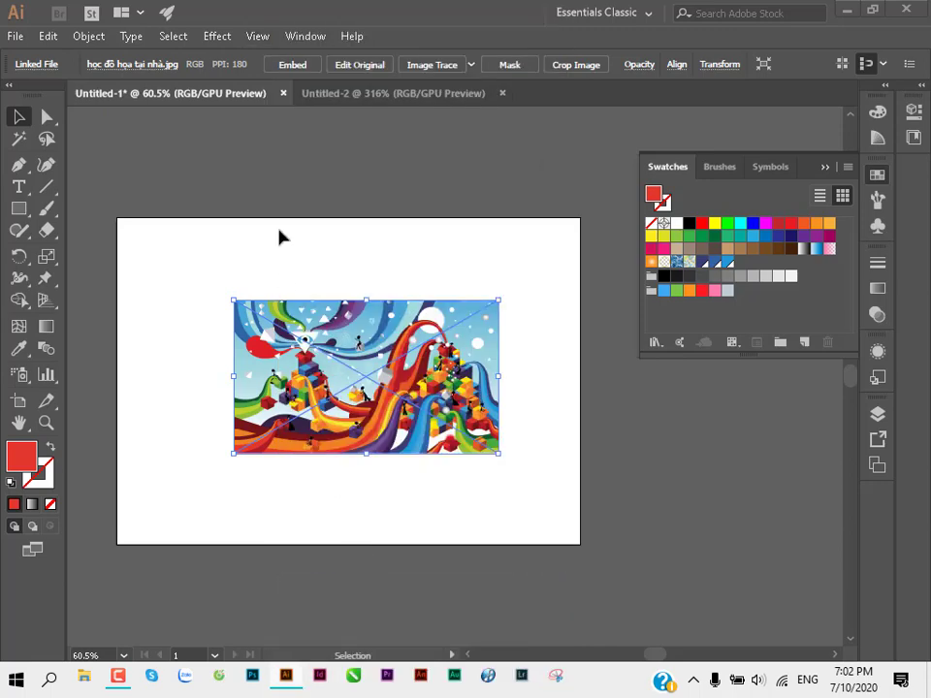
{"action": "mouse_move", "coordinate": [331, 358]}
{"action": "left_mouse_down"}
{"action": "mouse_move", "coordinate": [230, 305]}
{"action": "mouse_move", "coordinate": [333, 401]}
{"action": "mouse_move", "coordinate": [341, 364]}
{"action": "mouse_move", "coordinate": [295, 319]}
{"action": "left_mouse_up"}
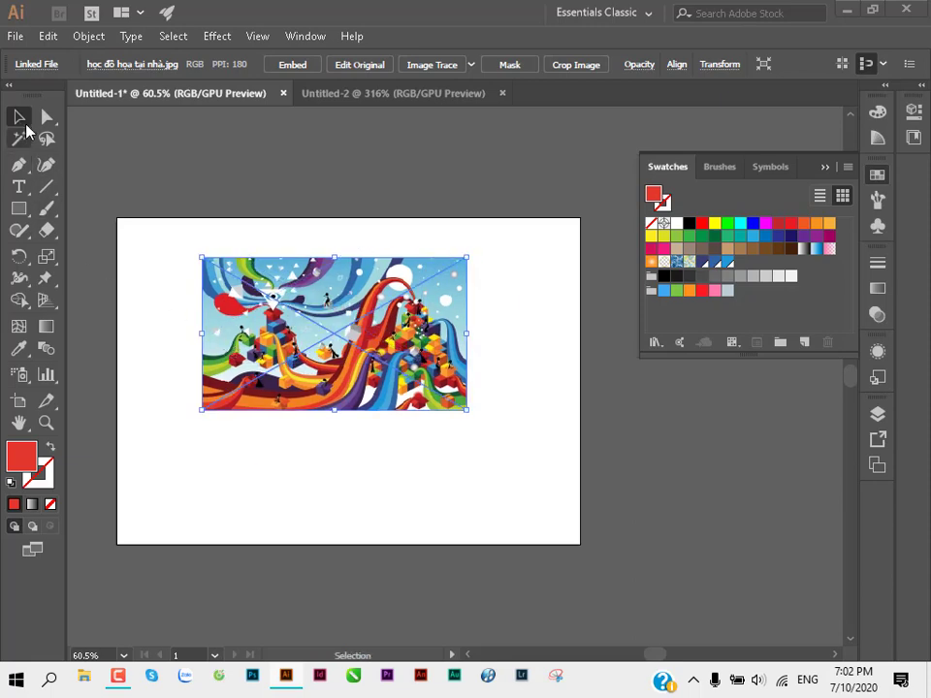
Step: Move the image lower, enlarge it slightly from the top-right handle, then deselect and zoom in
{"action": "left_click_drag", "start_coordinate": [380, 384], "coordinate": [429, 425]}
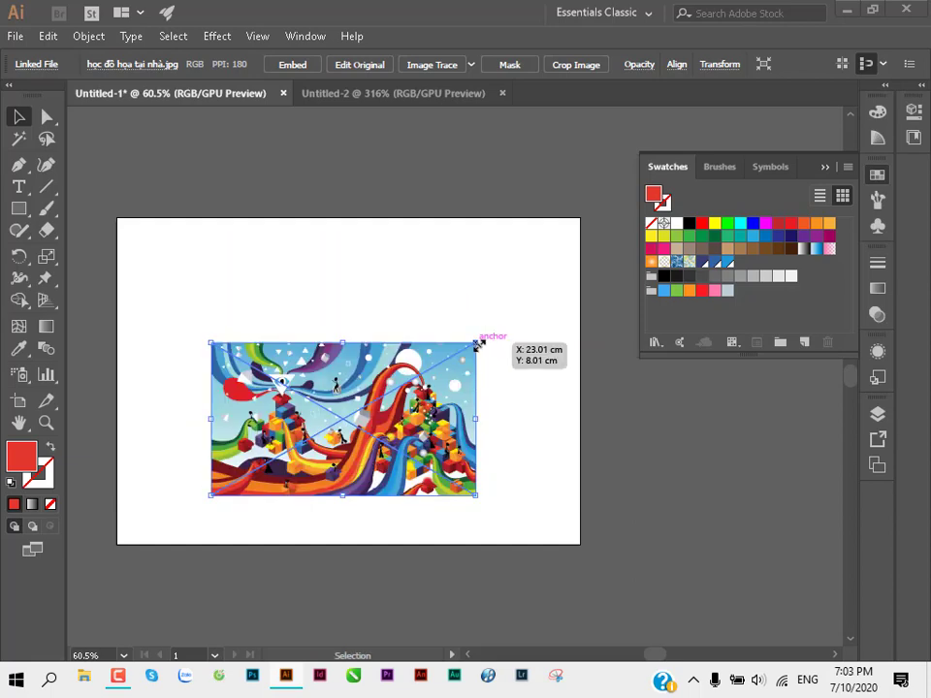
{"action": "mouse_move", "coordinate": [478, 344]}
{"action": "left_mouse_down"}
{"action": "mouse_move", "coordinate": [566, 290]}
{"action": "mouse_move", "coordinate": [415, 380]}
{"action": "mouse_move", "coordinate": [562, 293]}
{"action": "mouse_move", "coordinate": [494, 332]}
{"action": "left_mouse_up"}
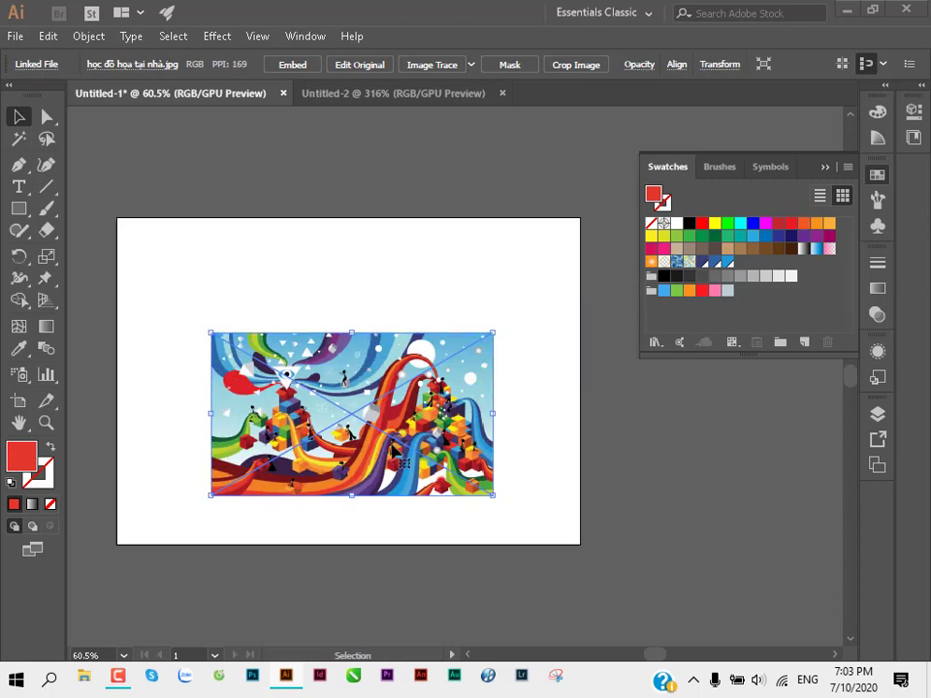
{"action": "left_click", "coordinate": [221, 242]}
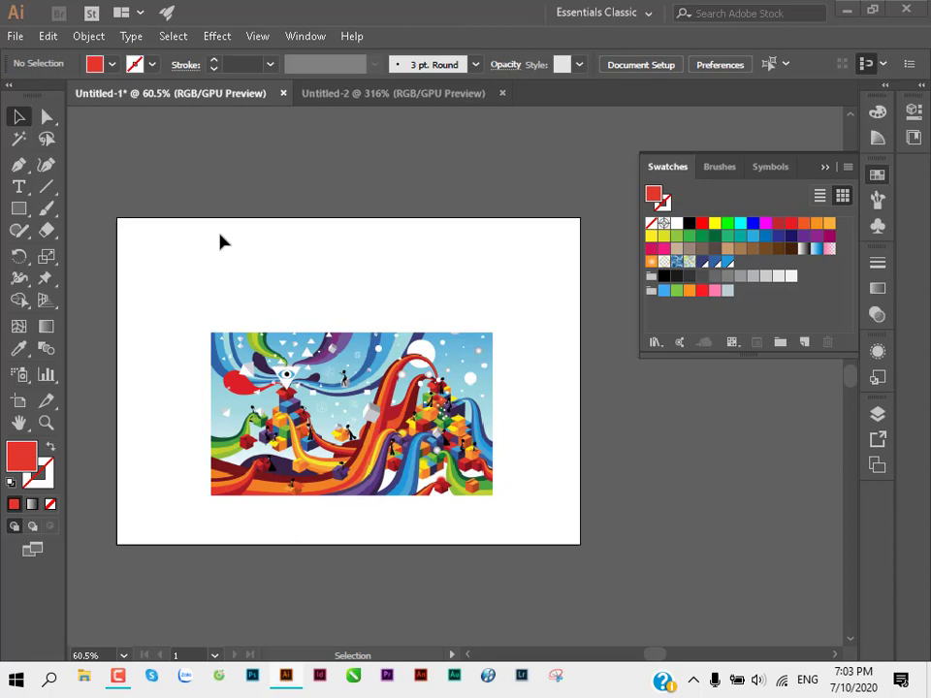
{"action": "key", "text": "ctrl+space"}
{"action": "mouse_move", "coordinate": [355, 428]}
{"action": "left_mouse_down"}
{"action": "mouse_move", "coordinate": [451, 386]}
{"action": "mouse_move", "coordinate": [520, 428]}
{"action": "left_mouse_up"}
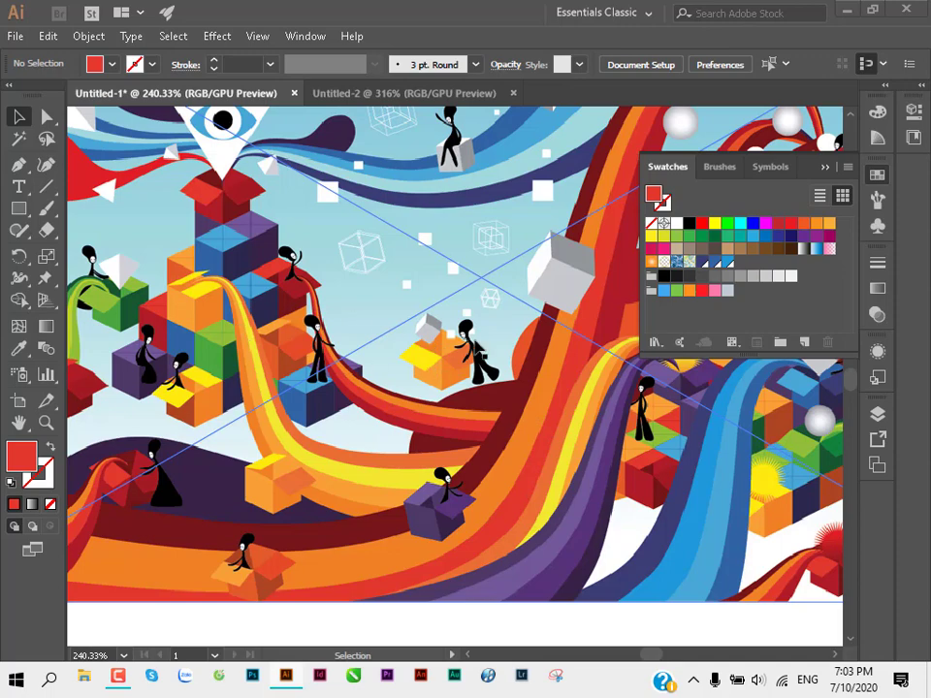
Step: Bring the full artboard into view and fit the image into its top-left corner, leaving it selected
{"action": "scroll", "coordinate": [218, 314], "scroll_direction": "down", "scroll_amount": 3}
{"action": "scroll", "coordinate": [218, 314], "scroll_direction": "down", "scroll_amount": 2}
{"action": "left_click_drag", "start_coordinate": [464, 160], "coordinate": [337, 295]}
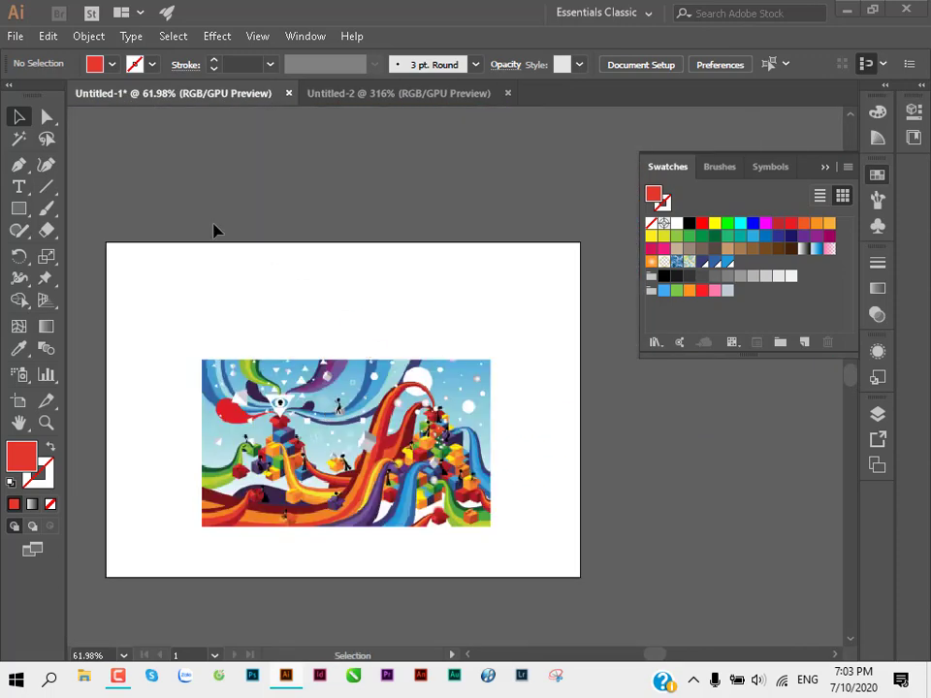
{"action": "left_click_drag", "start_coordinate": [264, 407], "coordinate": [147, 299]}
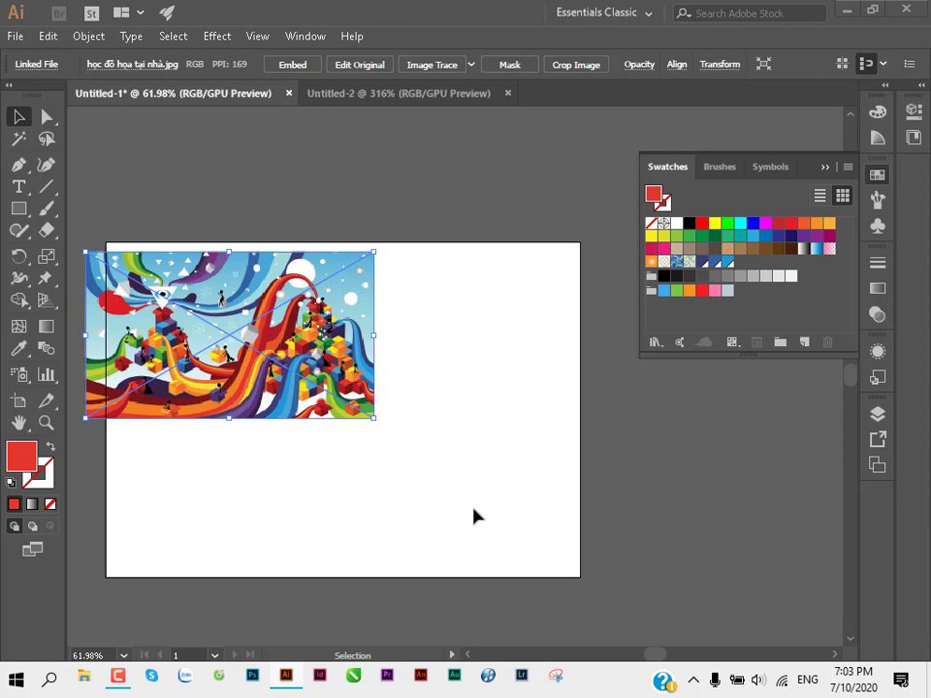
{"action": "left_click", "coordinate": [376, 442]}
{"action": "left_click_drag", "start_coordinate": [306, 373], "coordinate": [325, 364]}
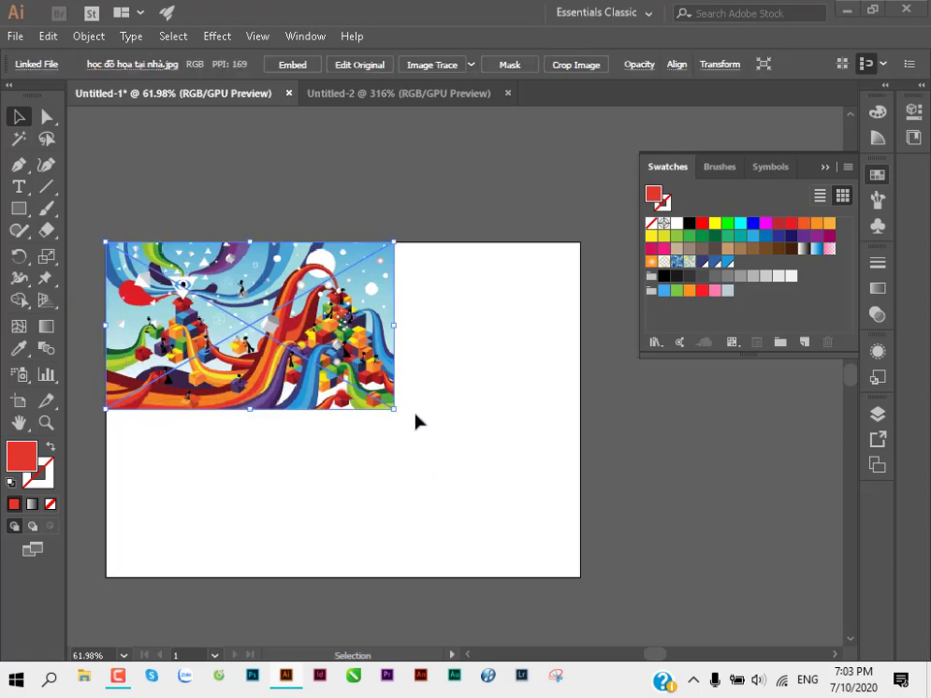
{"action": "left_click", "coordinate": [423, 429]}
{"action": "left_click", "coordinate": [350, 384]}
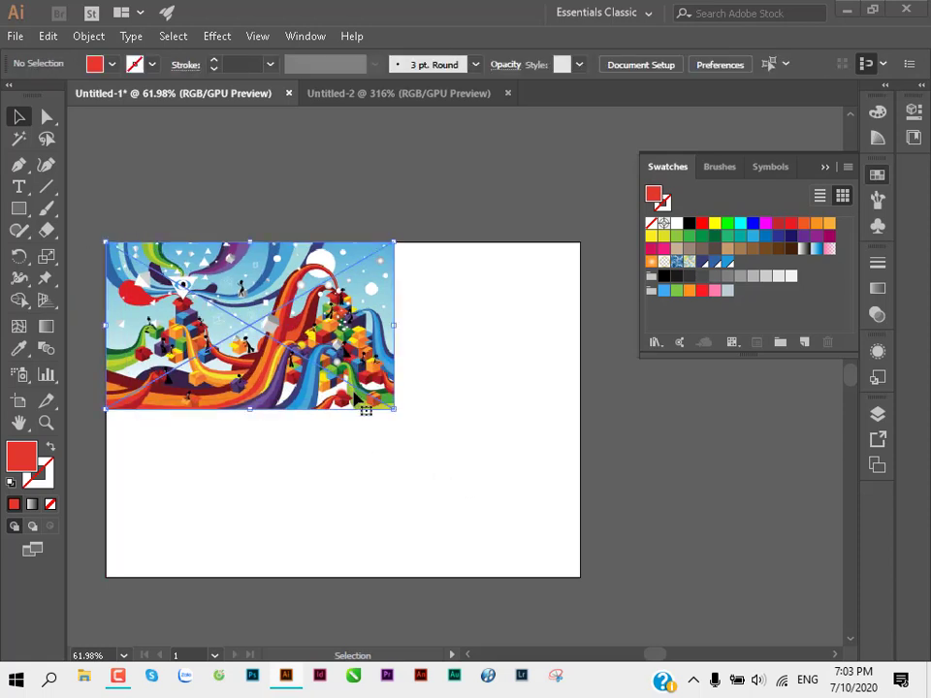
{"action": "left_click", "coordinate": [429, 436]}
{"action": "left_click", "coordinate": [359, 350]}
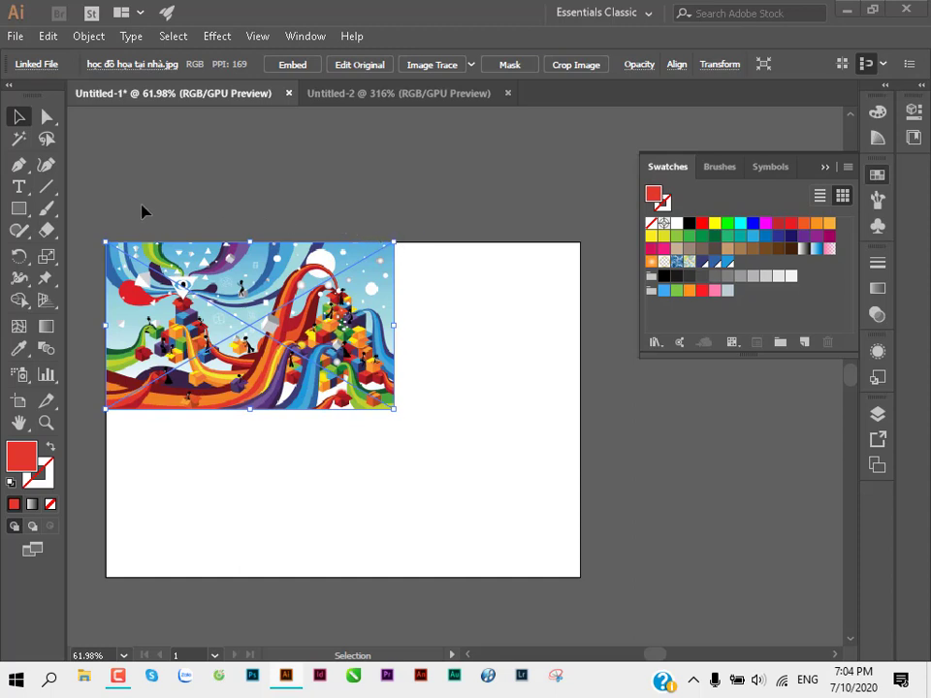
Step: Draw a rectangle below the image with the Rectangle tool
{"action": "left_click", "coordinate": [22, 210]}
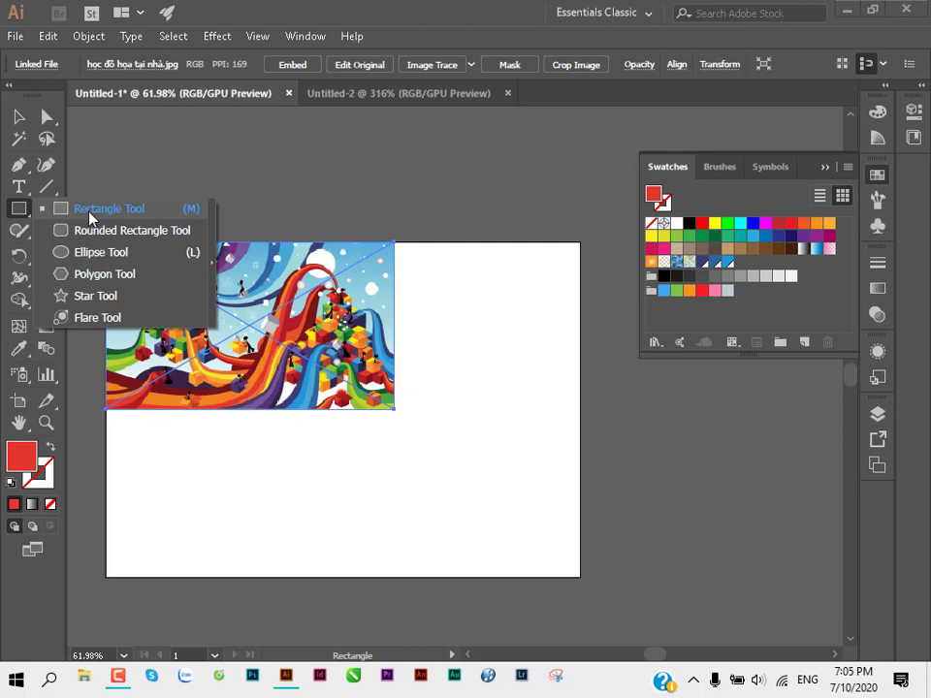
{"action": "left_click", "coordinate": [89, 211]}
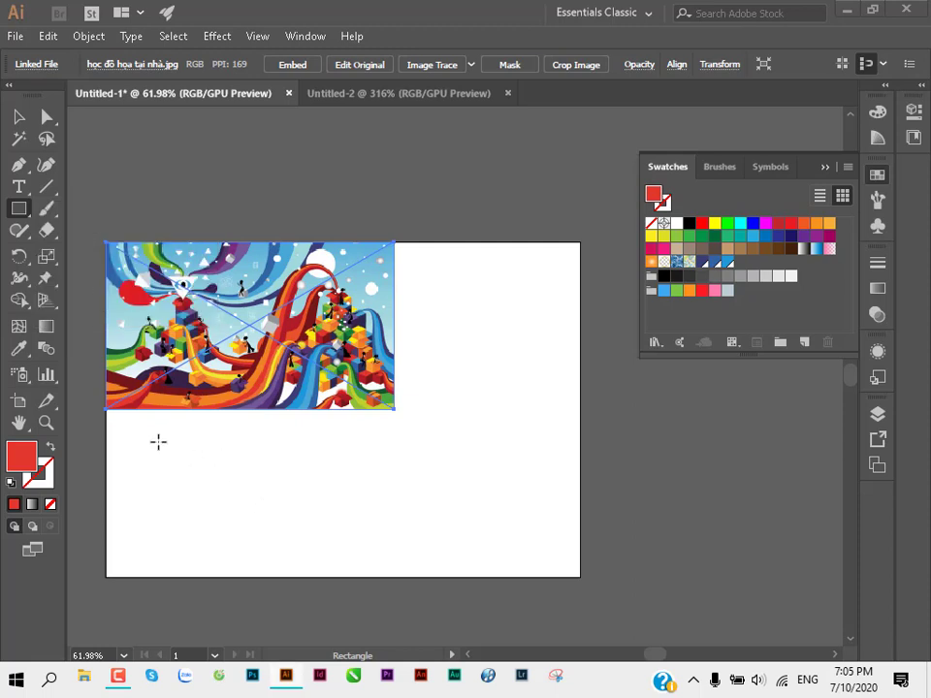
{"action": "left_click_drag", "start_coordinate": [157, 442], "coordinate": [276, 518]}
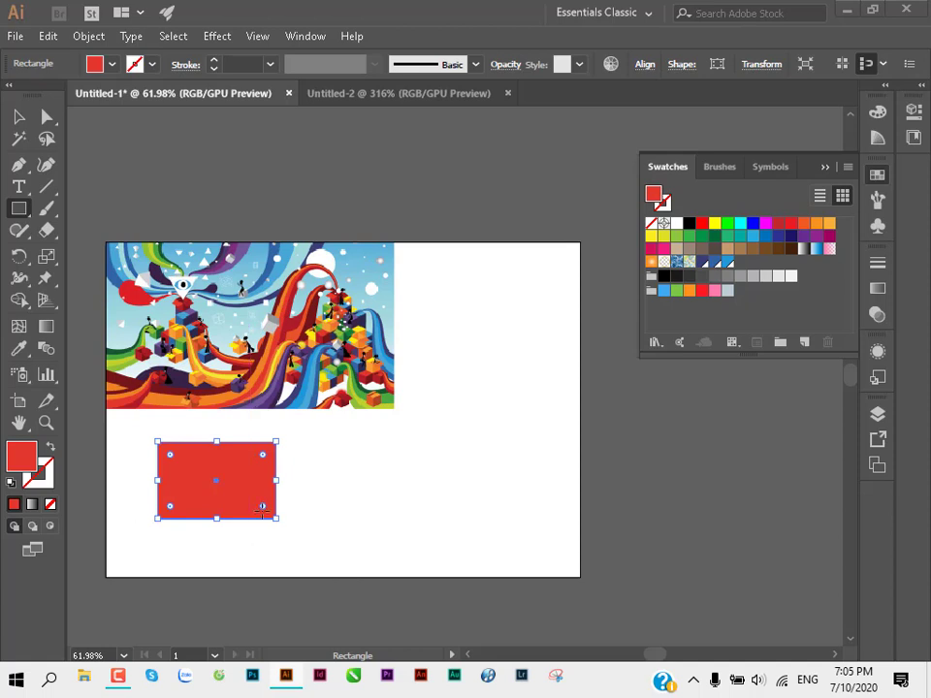
Step: Try yellow, green and magenta fills, then settle on red for the rectangle
{"action": "left_click", "coordinate": [714, 224]}
{"action": "left_click", "coordinate": [727, 225]}
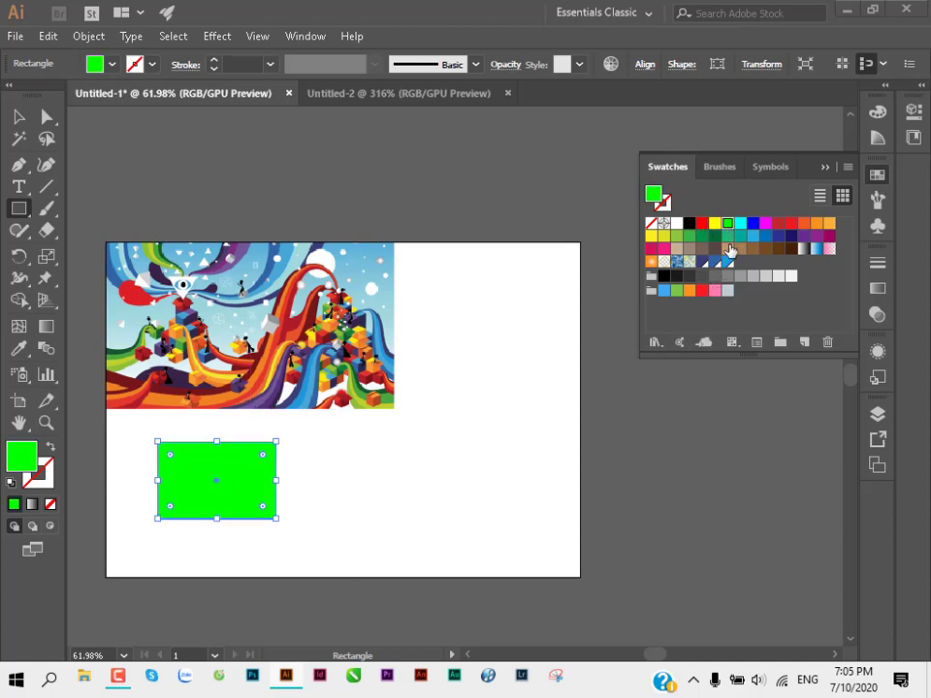
{"action": "left_click", "coordinate": [766, 224]}
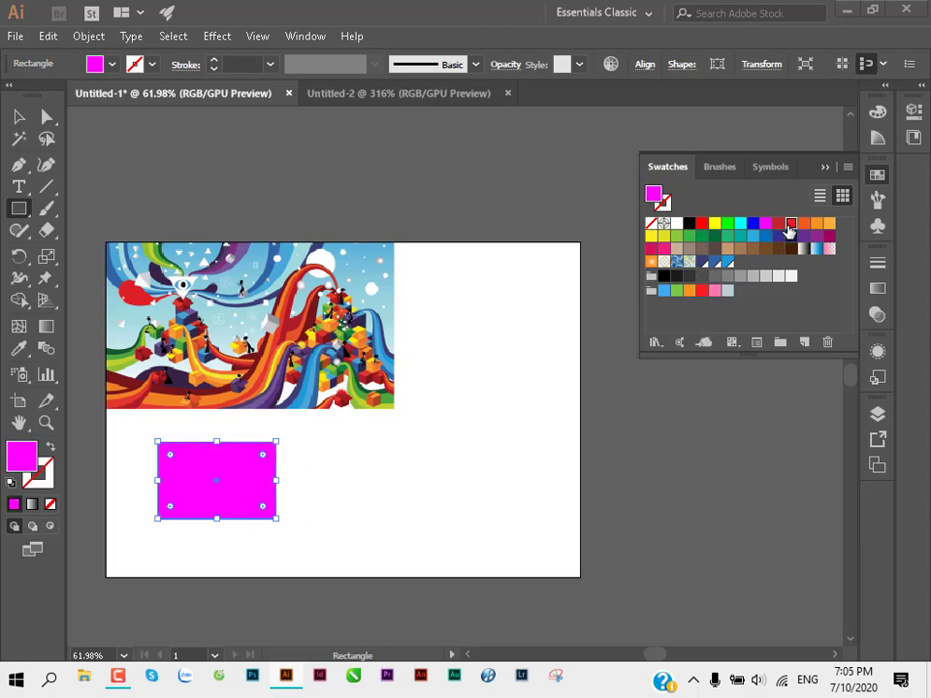
{"action": "left_click", "coordinate": [791, 223]}
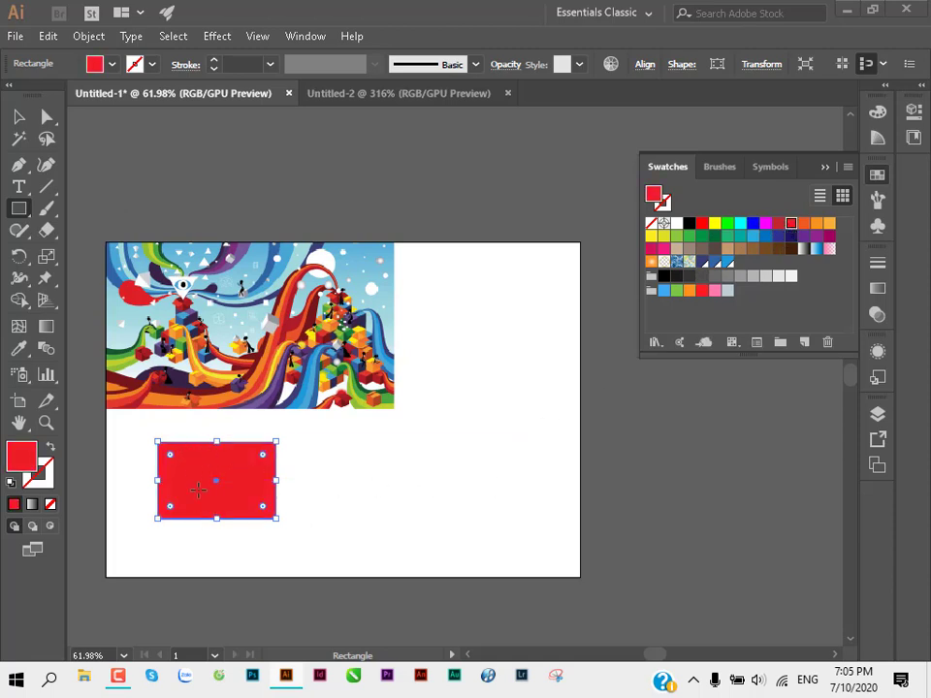
{"action": "left_click", "coordinate": [347, 430]}
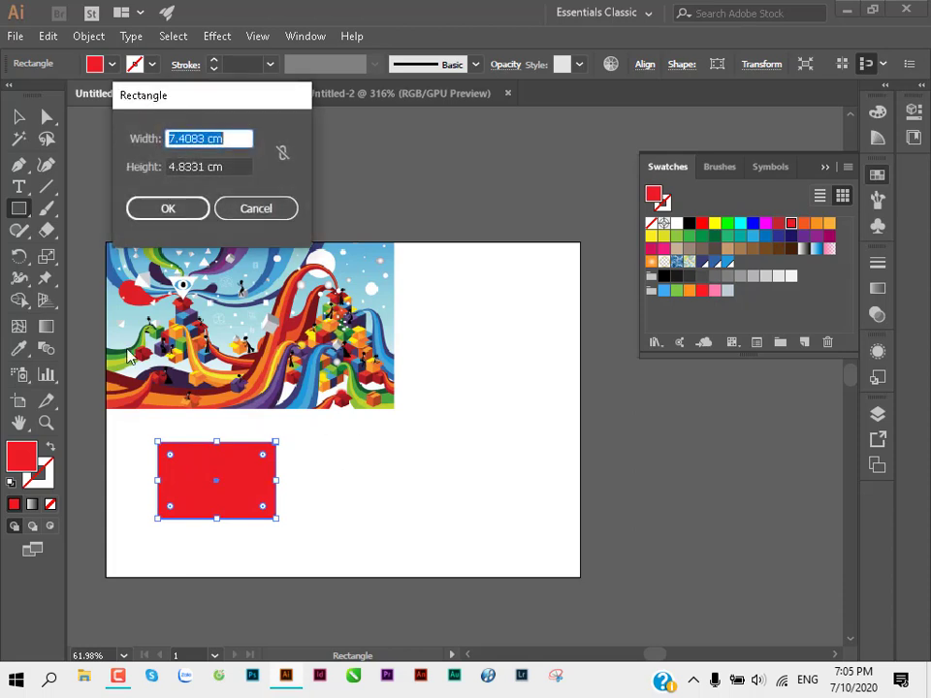
Step: Cancel the size dialog, then draw a tall rectangle, a wide magenta one and a tall top-right one
{"action": "left_click", "coordinate": [254, 209]}
{"action": "left_click_drag", "start_coordinate": [328, 429], "coordinate": [402, 537]}
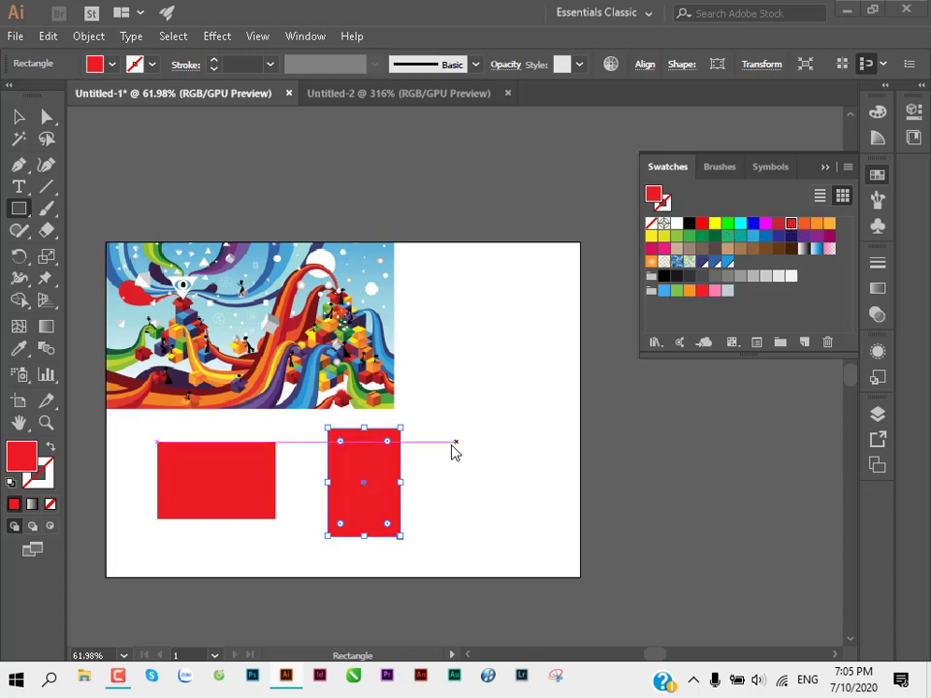
{"action": "left_click_drag", "start_coordinate": [451, 442], "coordinate": [646, 523]}
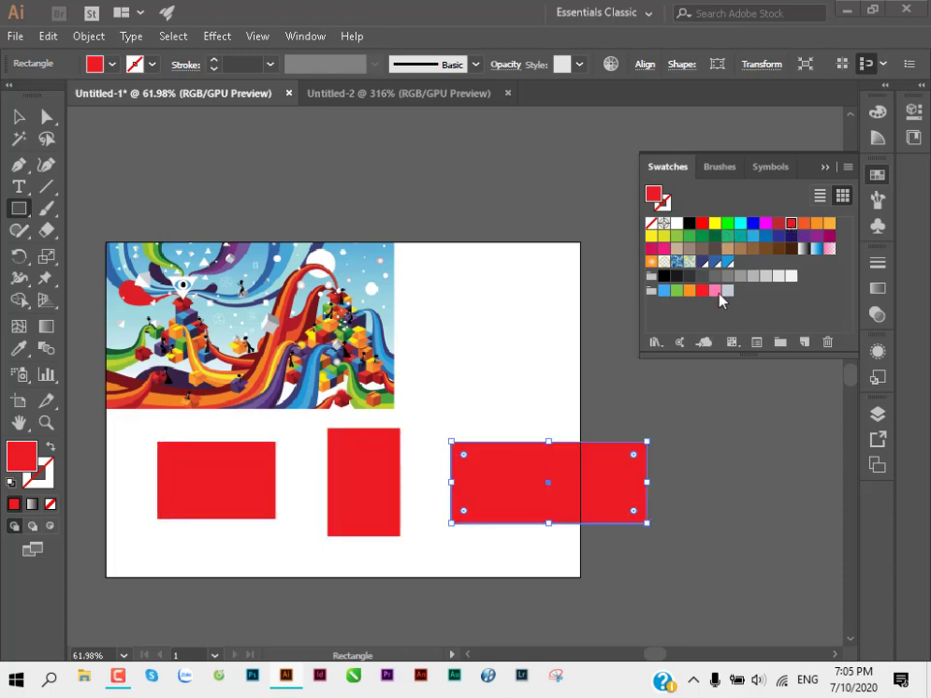
{"action": "left_click", "coordinate": [766, 224]}
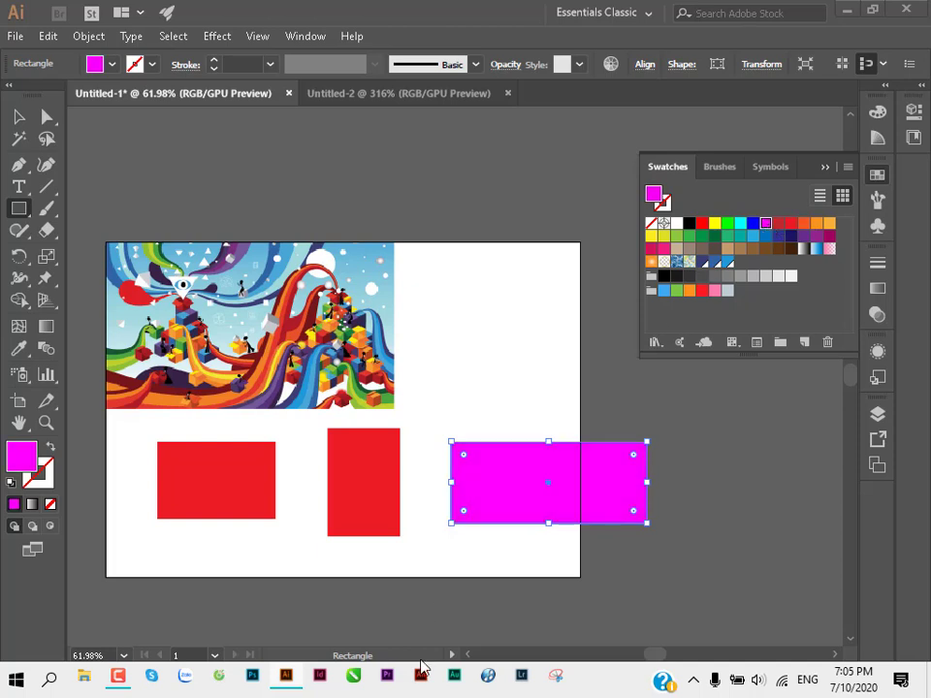
{"action": "left_click_drag", "start_coordinate": [459, 262], "coordinate": [551, 403]}
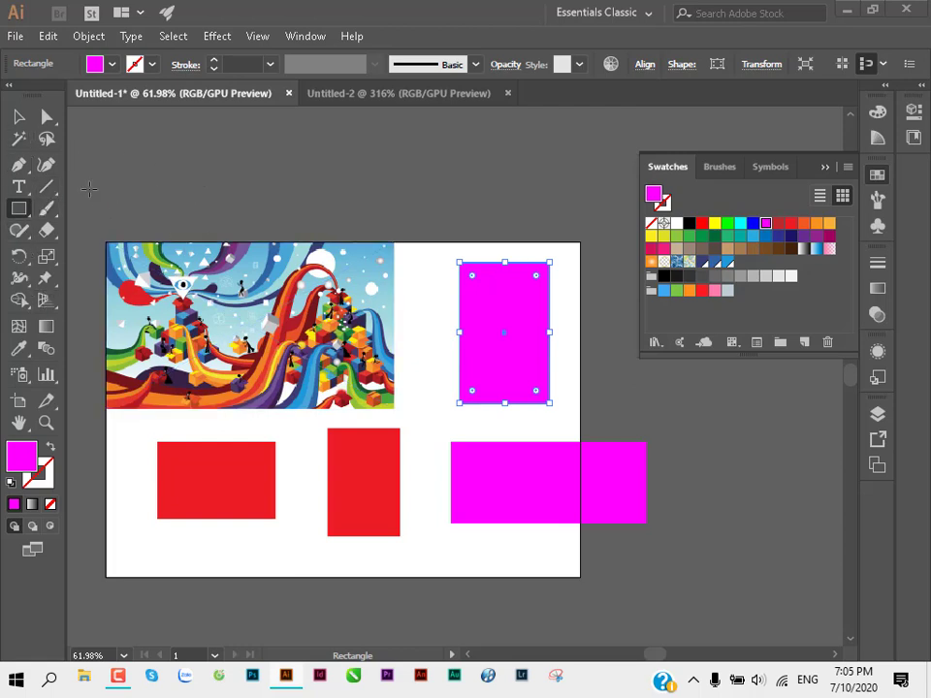
Step: Nudge the tall and wide magenta rectangles up and left
{"action": "left_click", "coordinate": [20, 116]}
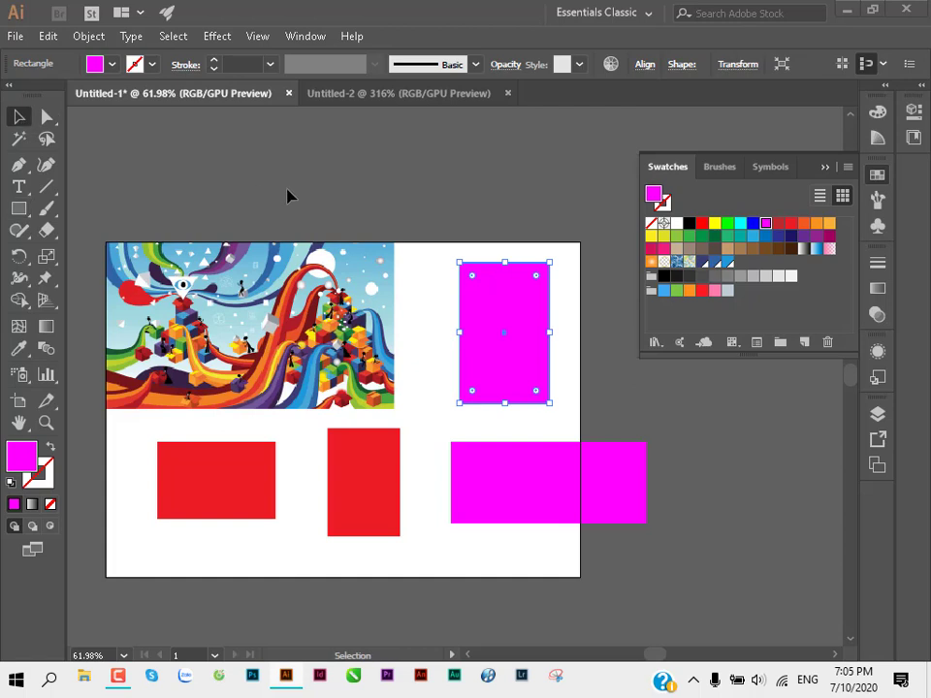
{"action": "mouse_move", "coordinate": [492, 343]}
{"action": "left_mouse_down"}
{"action": "mouse_move", "coordinate": [489, 310]}
{"action": "mouse_move", "coordinate": [480, 376]}
{"action": "mouse_move", "coordinate": [485, 331]}
{"action": "left_mouse_up"}
{"action": "left_click", "coordinate": [529, 418]}
{"action": "left_click_drag", "start_coordinate": [525, 499], "coordinate": [516, 485]}
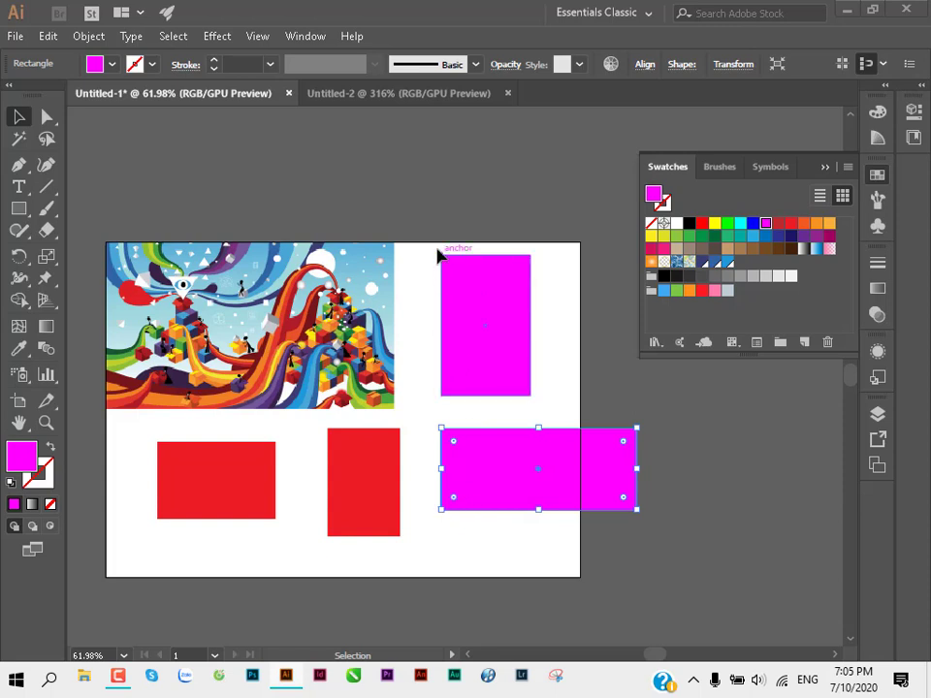
{"action": "mouse_move", "coordinate": [484, 355]}
{"action": "left_mouse_down"}
{"action": "mouse_move", "coordinate": [498, 304]}
{"action": "mouse_move", "coordinate": [483, 315]}
{"action": "left_mouse_up"}
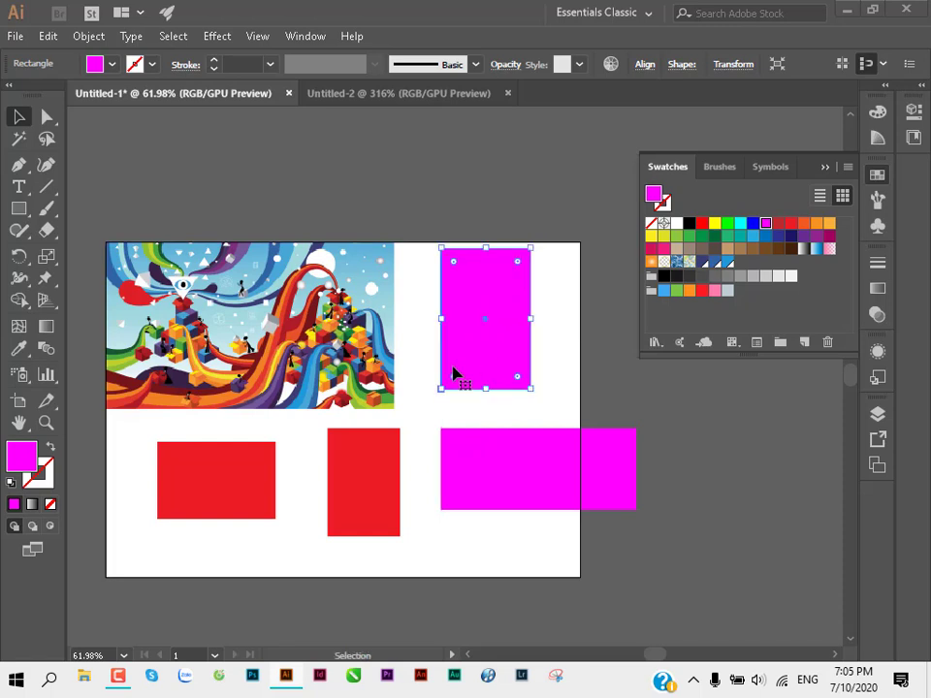
{"action": "left_click", "coordinate": [578, 349]}
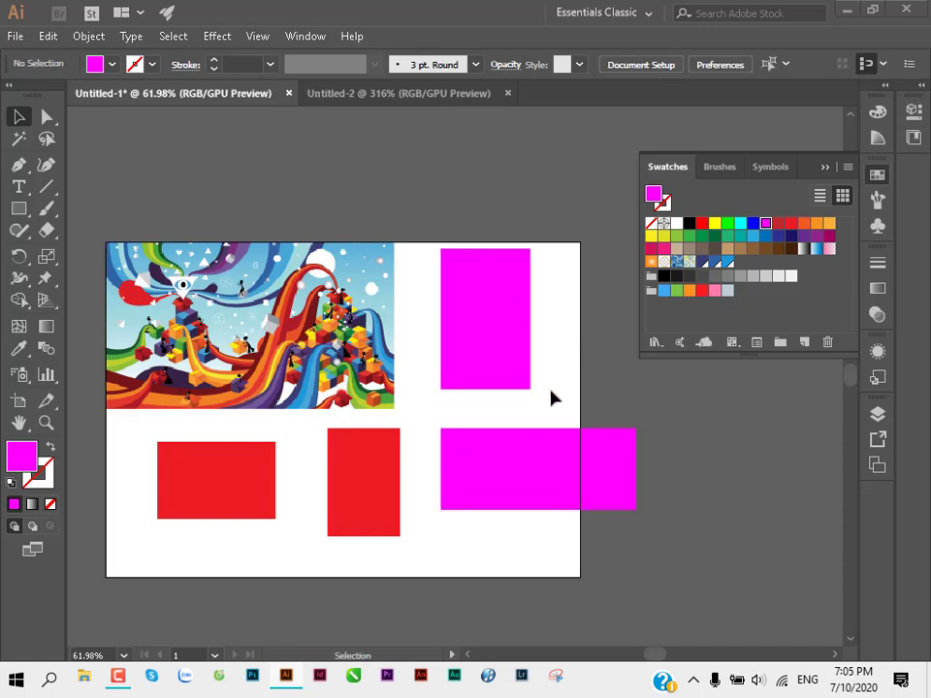
Step: Select the red and magenta rectangles in turn, ending with the tall magenta one selected
{"action": "left_click", "coordinate": [214, 462]}
{"action": "left_click", "coordinate": [509, 447]}
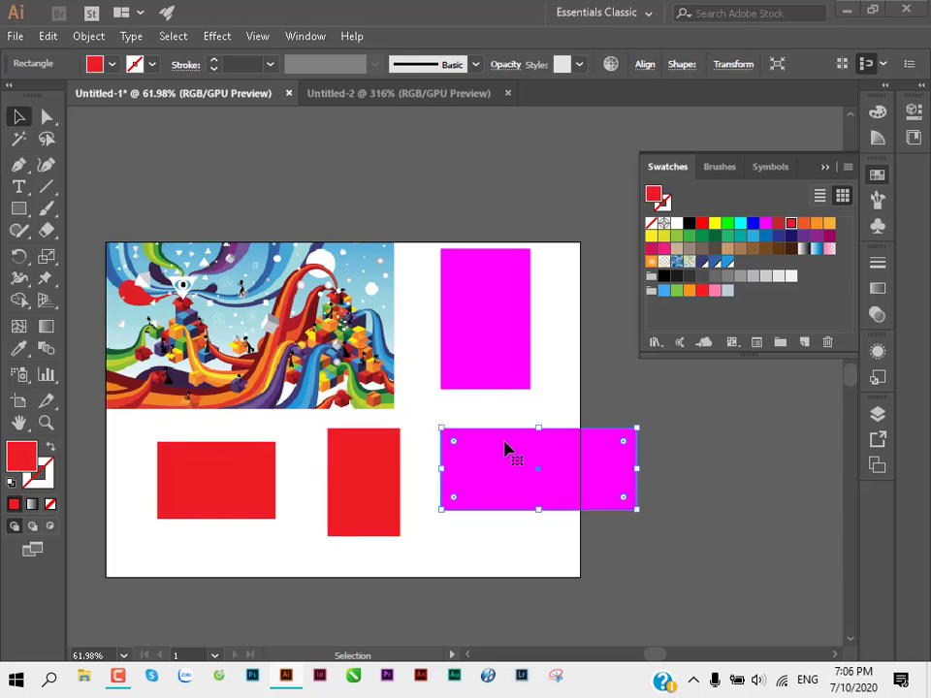
{"action": "left_click", "coordinate": [468, 386]}
{"action": "left_click", "coordinate": [456, 451]}
{"action": "left_click", "coordinate": [387, 482]}
{"action": "left_click", "coordinate": [229, 485]}
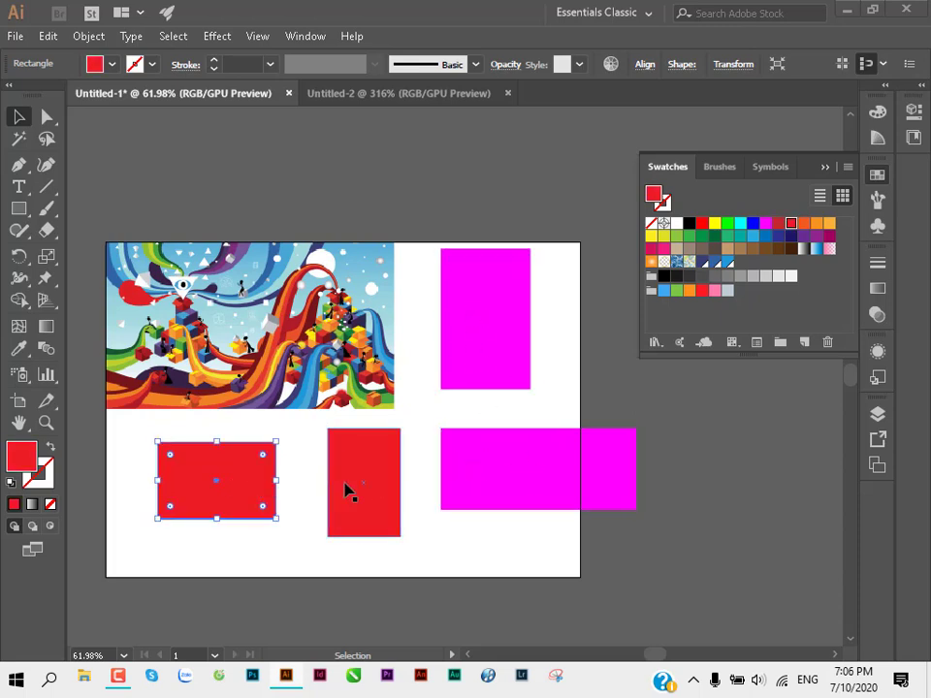
{"action": "left_click", "coordinate": [448, 490]}
{"action": "left_click", "coordinate": [236, 509]}
{"action": "left_click", "coordinate": [359, 509]}
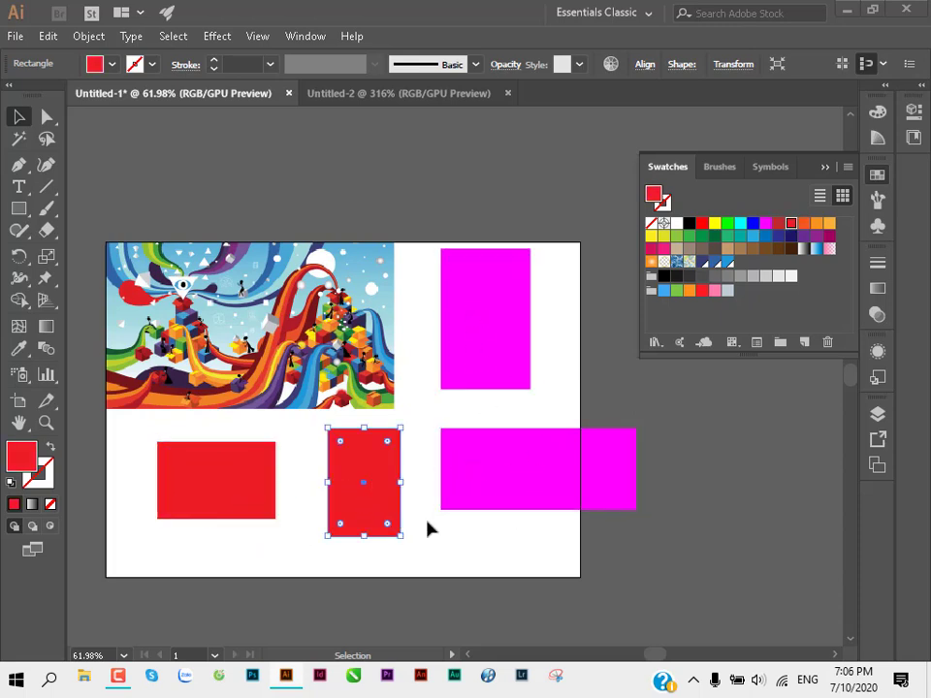
{"action": "left_click", "coordinate": [532, 487]}
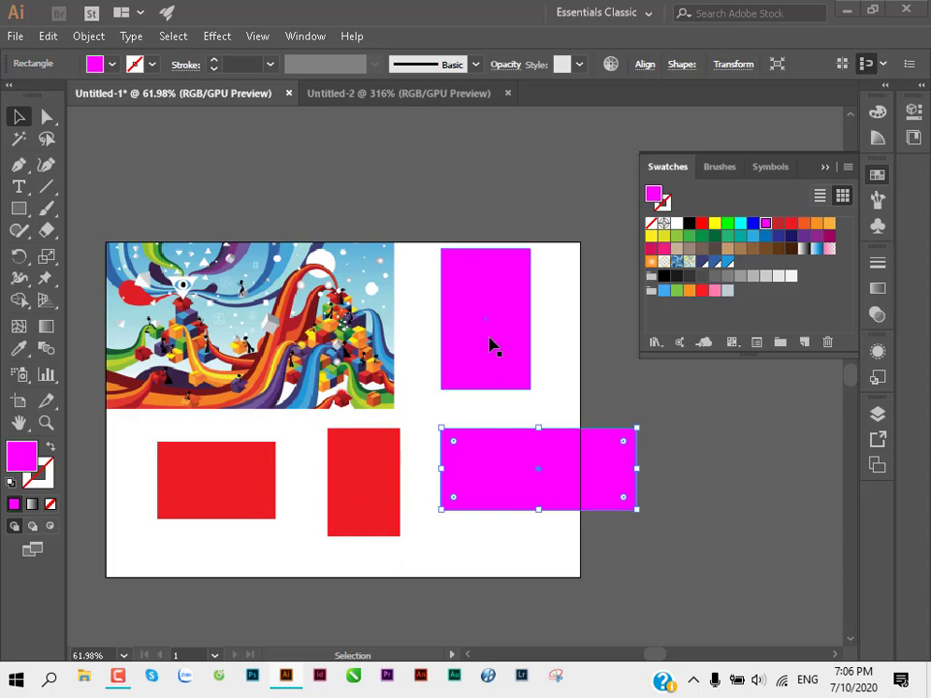
{"action": "left_click", "coordinate": [490, 345]}
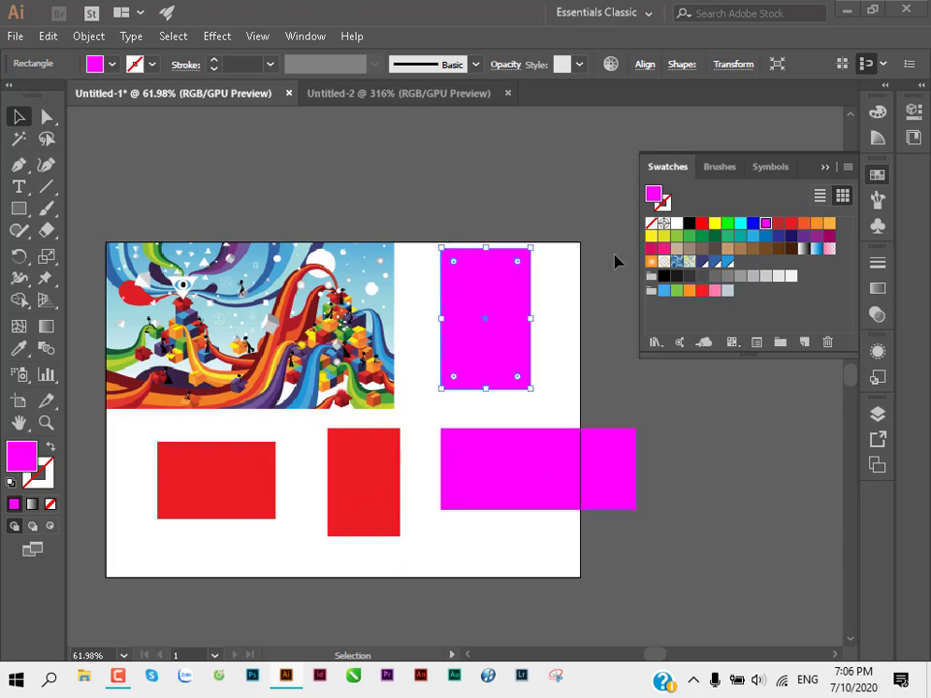
{"action": "left_click", "coordinate": [571, 297]}
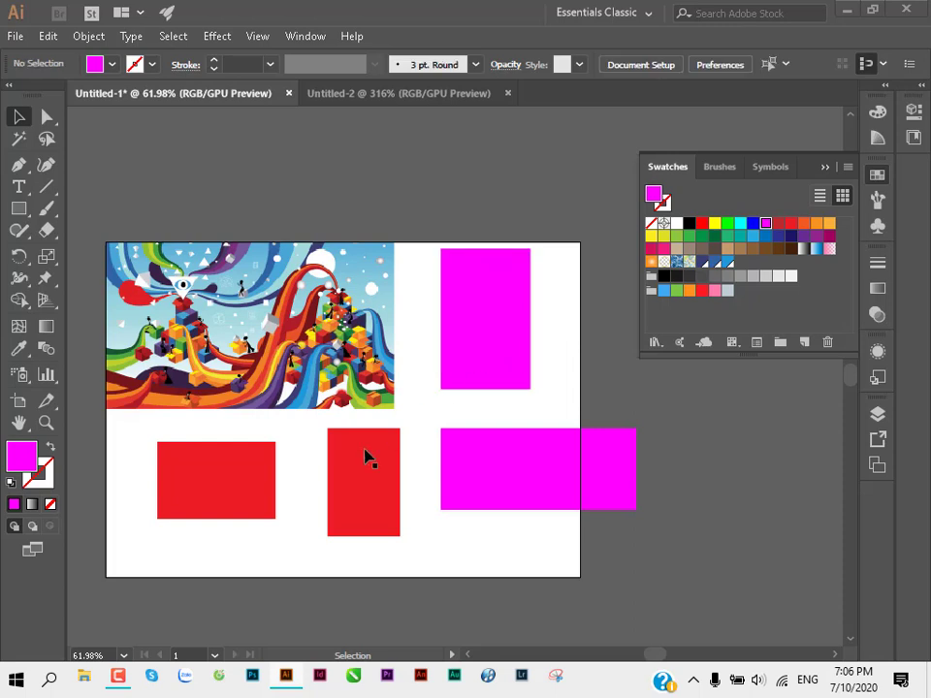
{"action": "left_click", "coordinate": [478, 330]}
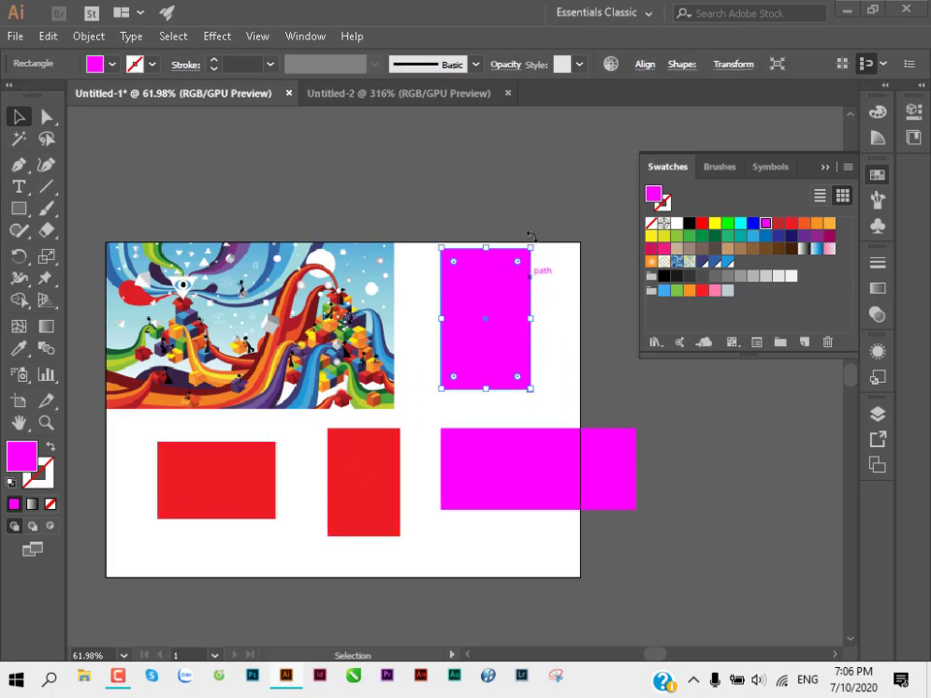
{"action": "left_click", "coordinate": [574, 281]}
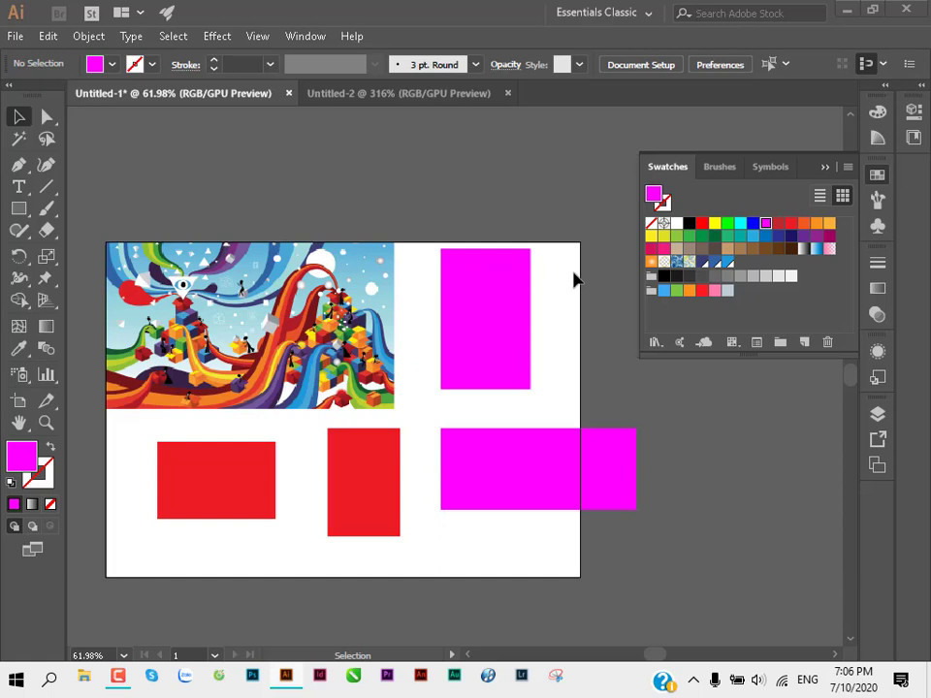
{"action": "left_click", "coordinate": [507, 312]}
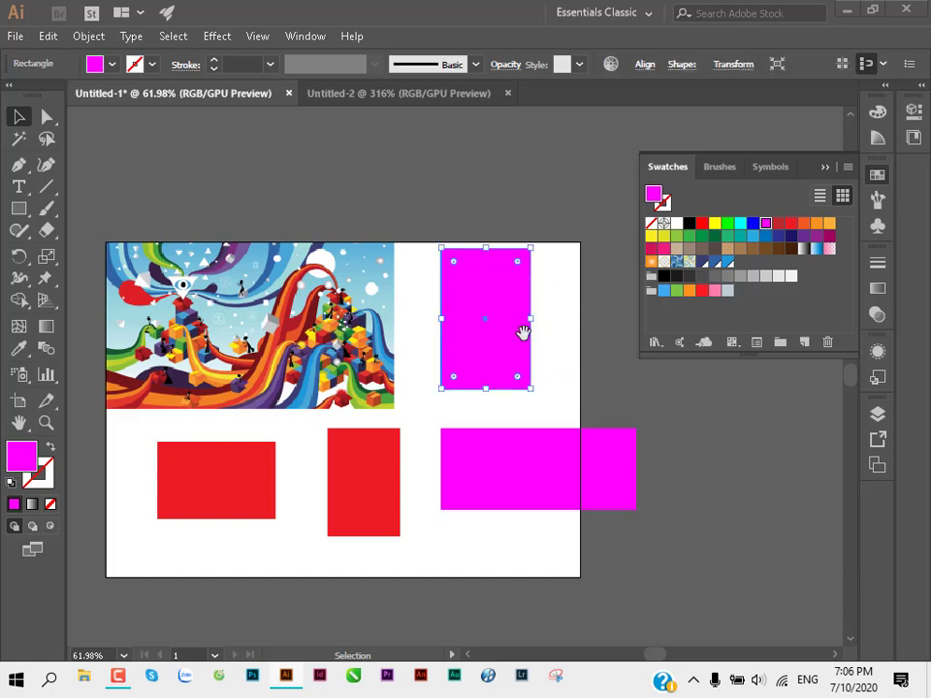
Step: Alt-drag copies of the tall magenta rectangle above and right of the artboard
{"action": "mouse_move", "coordinate": [523, 328]}
{"action": "left_mouse_down"}
{"action": "mouse_move", "coordinate": [314, 318]}
{"action": "mouse_move", "coordinate": [431, 352]}
{"action": "mouse_move", "coordinate": [473, 353]}
{"action": "mouse_move", "coordinate": [603, 496]}
{"action": "mouse_move", "coordinate": [336, 216]}
{"action": "mouse_move", "coordinate": [291, 199]}
{"action": "left_mouse_up"}
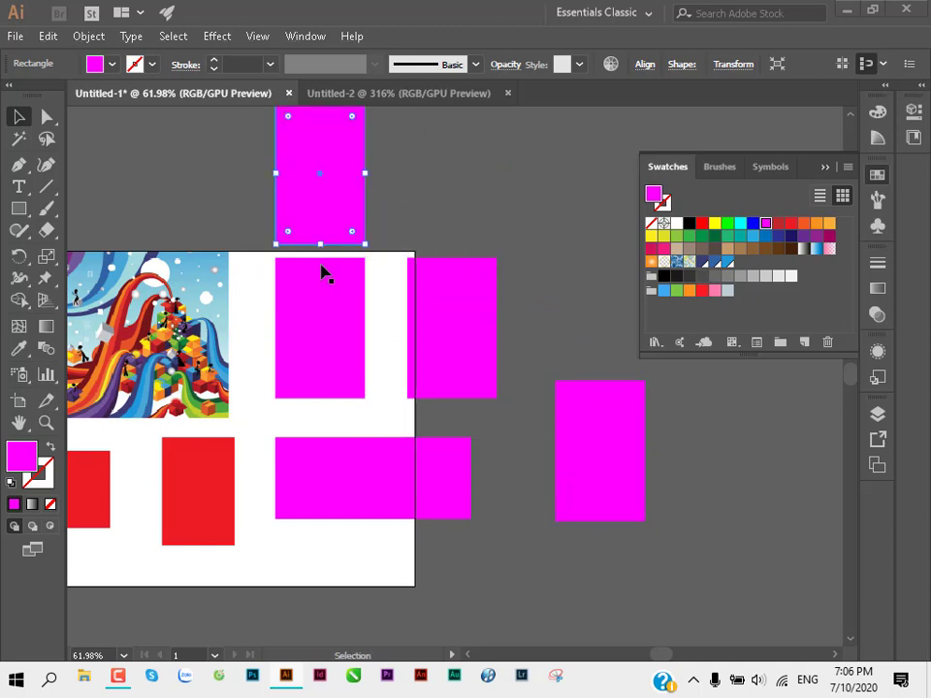
{"action": "scroll", "coordinate": [345, 318], "scroll_direction": "up", "scroll_amount": 2}
{"action": "left_click", "coordinate": [557, 304]}
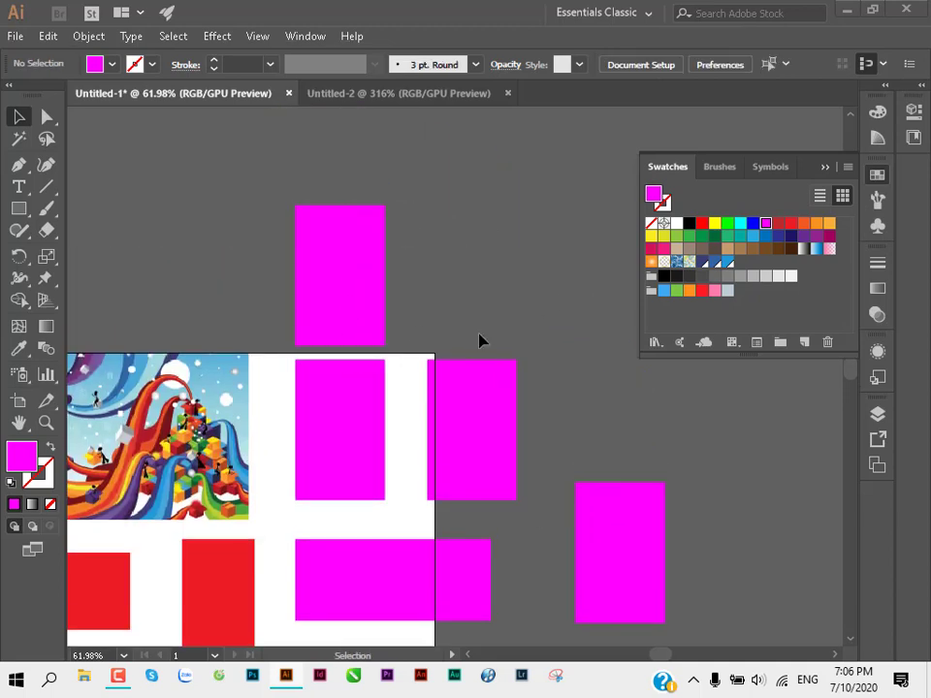
Step: Recolour the top rectangle purple and the magenta one on the artboard pink
{"action": "left_click", "coordinate": [376, 307]}
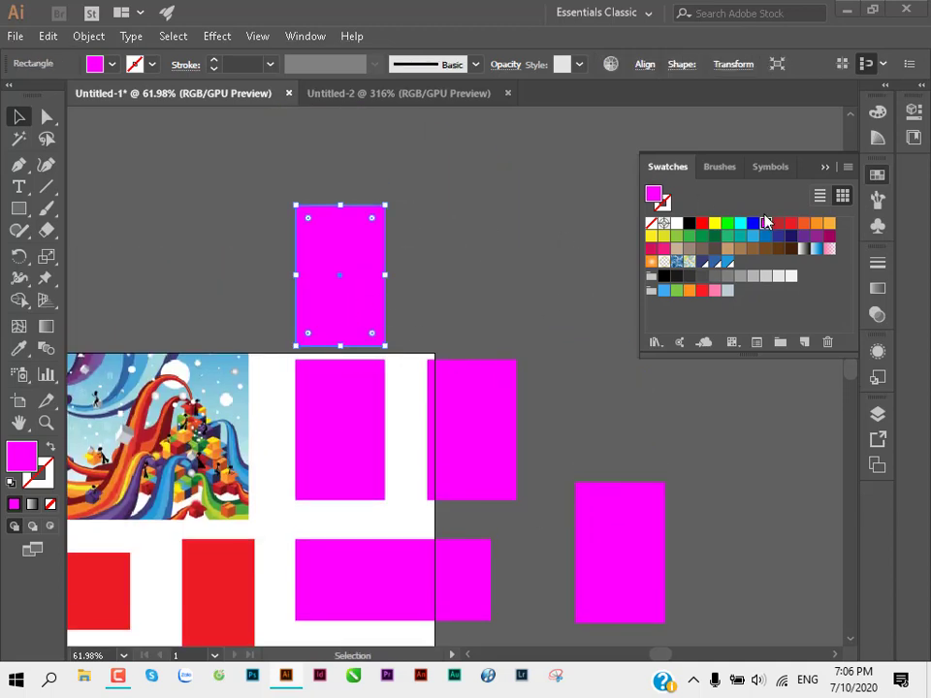
{"action": "left_click", "coordinate": [816, 235]}
{"action": "left_click", "coordinate": [557, 360]}
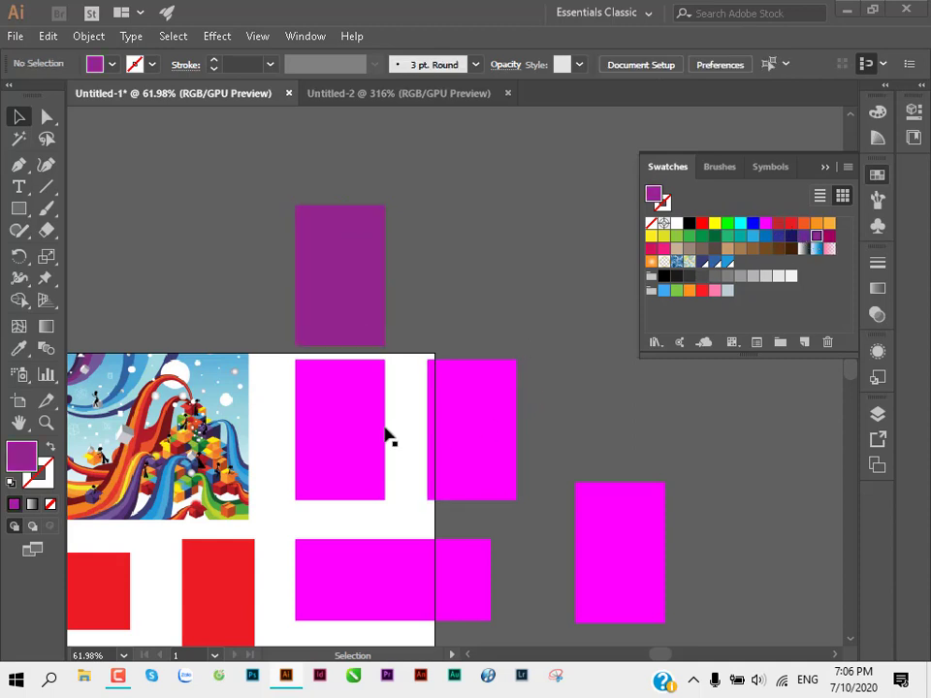
{"action": "left_click", "coordinate": [370, 462]}
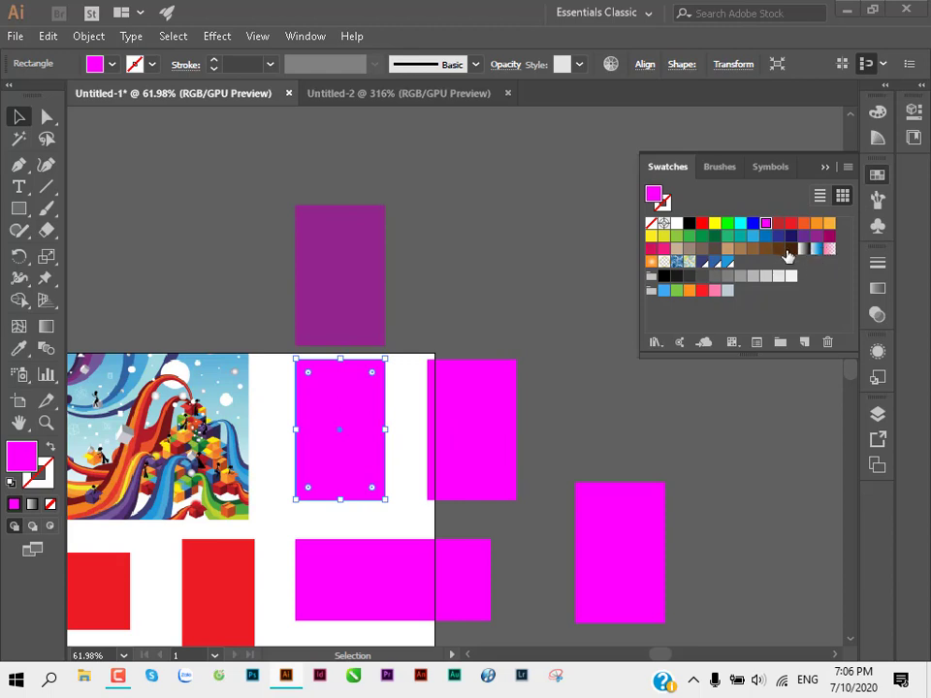
{"action": "left_click", "coordinate": [714, 290]}
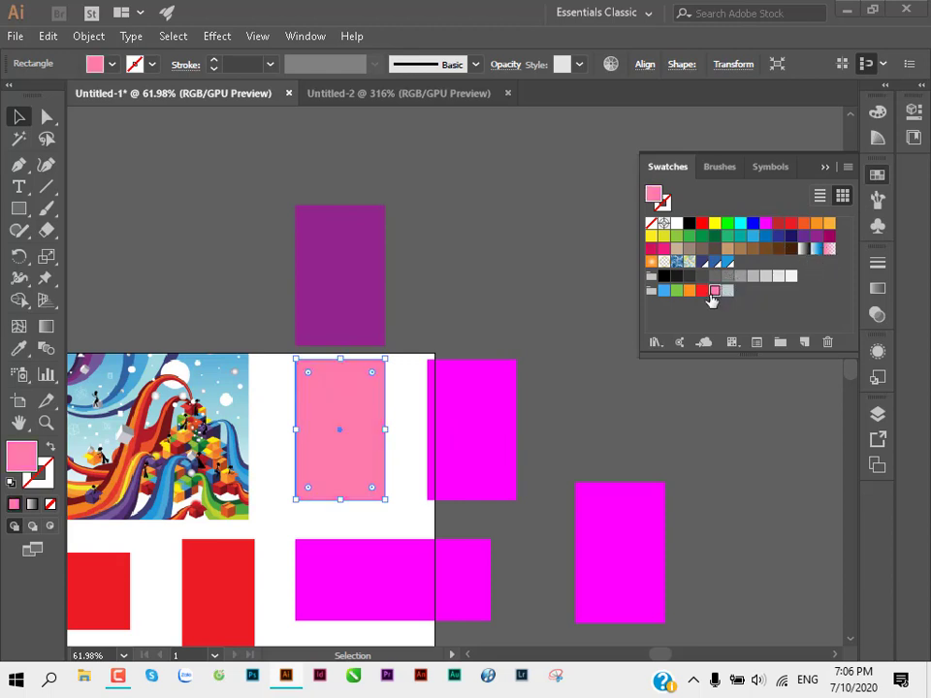
{"action": "left_click", "coordinate": [567, 403]}
Step: Turn the remaining magenta and purple rectangles pink and clear the selection
{"action": "left_click", "coordinate": [464, 442]}
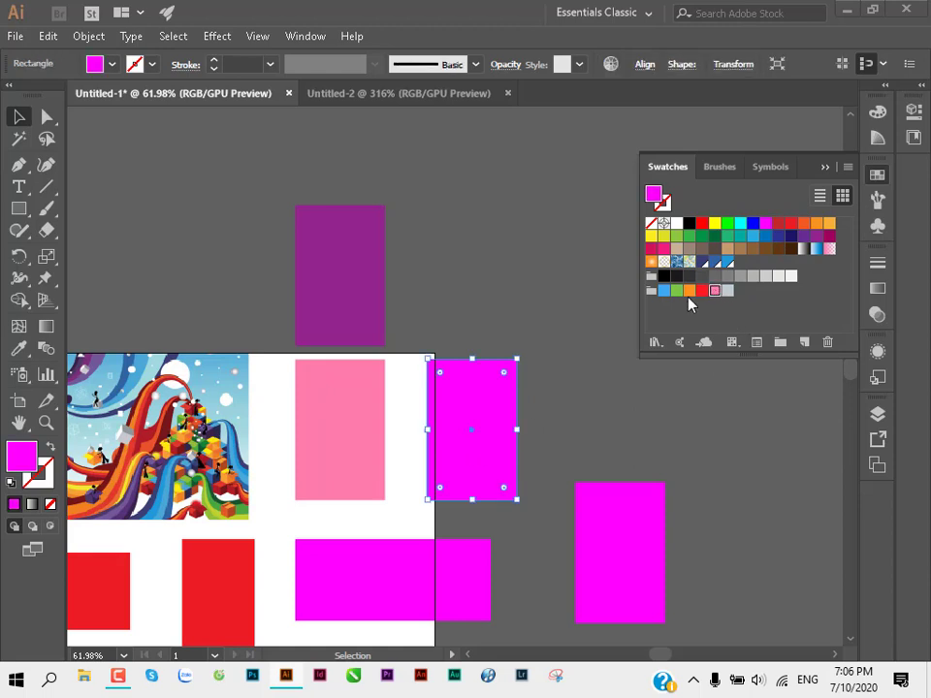
{"action": "left_click", "coordinate": [715, 290]}
{"action": "left_click", "coordinate": [543, 303]}
{"action": "left_click", "coordinate": [361, 306]}
{"action": "left_click", "coordinate": [715, 290]}
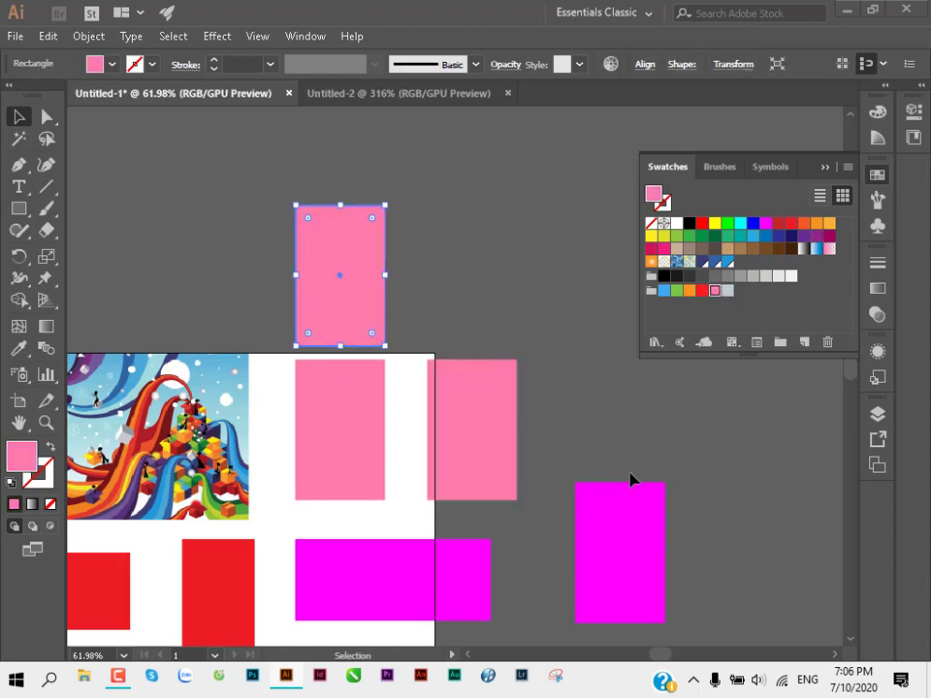
{"action": "left_click", "coordinate": [632, 490]}
{"action": "left_click", "coordinate": [714, 291]}
{"action": "left_click", "coordinate": [475, 551]}
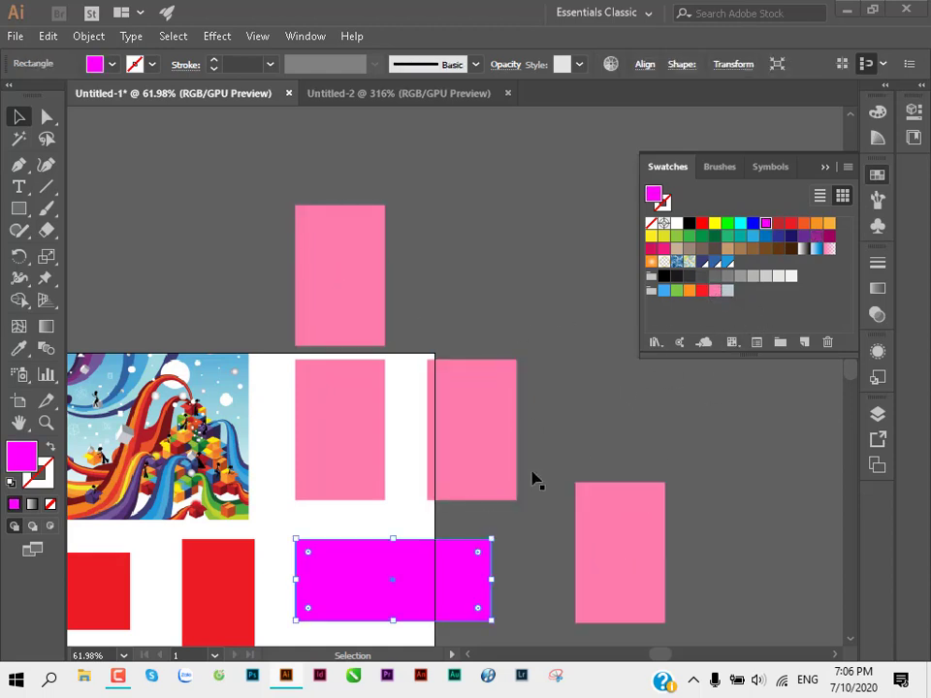
{"action": "left_click", "coordinate": [715, 291]}
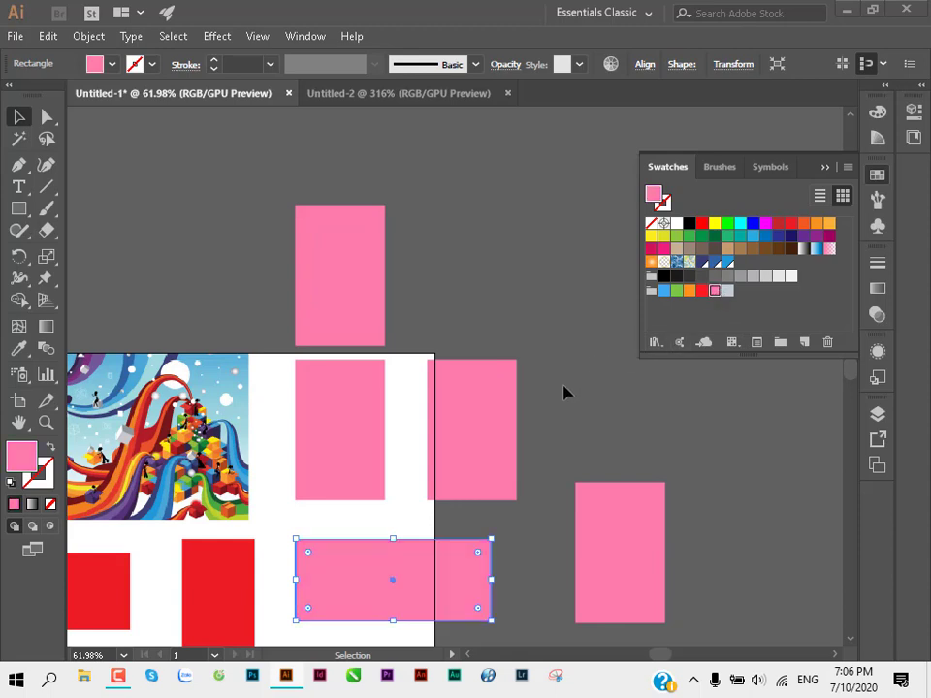
{"action": "left_click", "coordinate": [478, 271]}
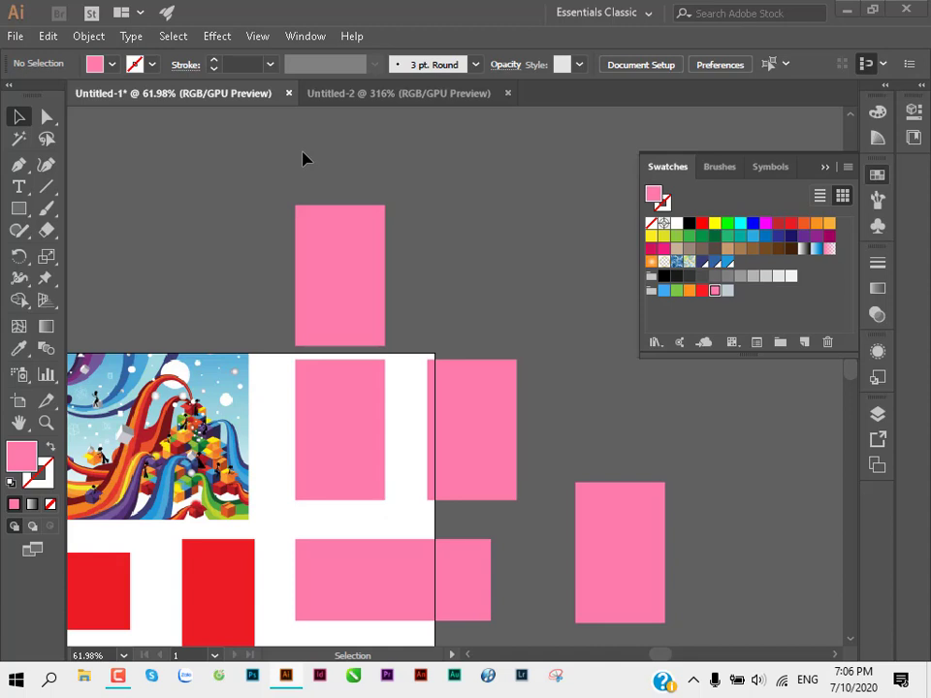
Step: Draw small pink squares in a row above the artboard
{"action": "left_click", "coordinate": [18, 208]}
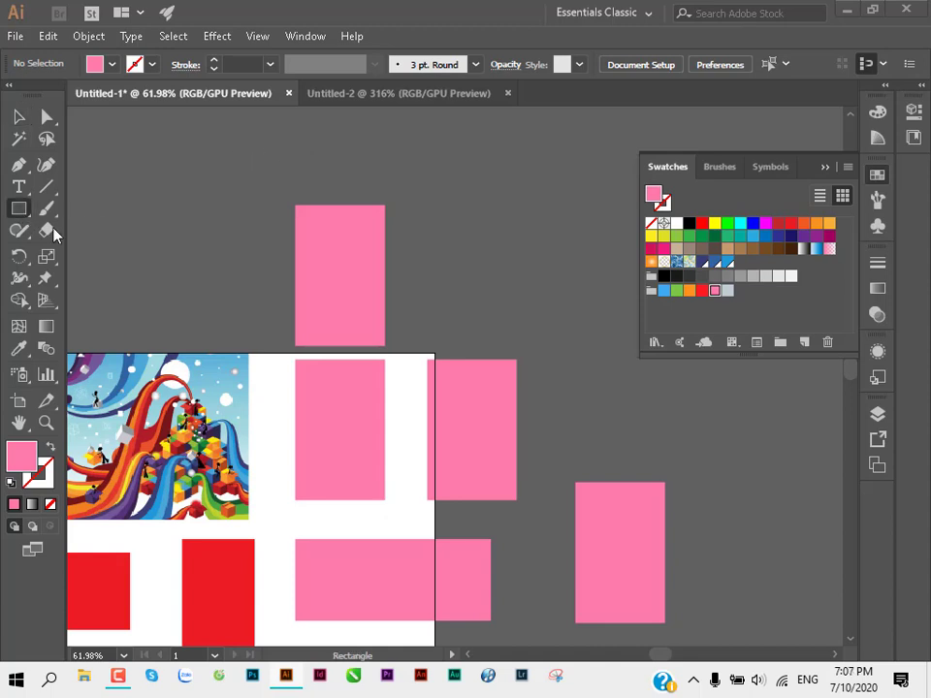
{"action": "left_click_drag", "start_coordinate": [122, 195], "coordinate": [150, 222]}
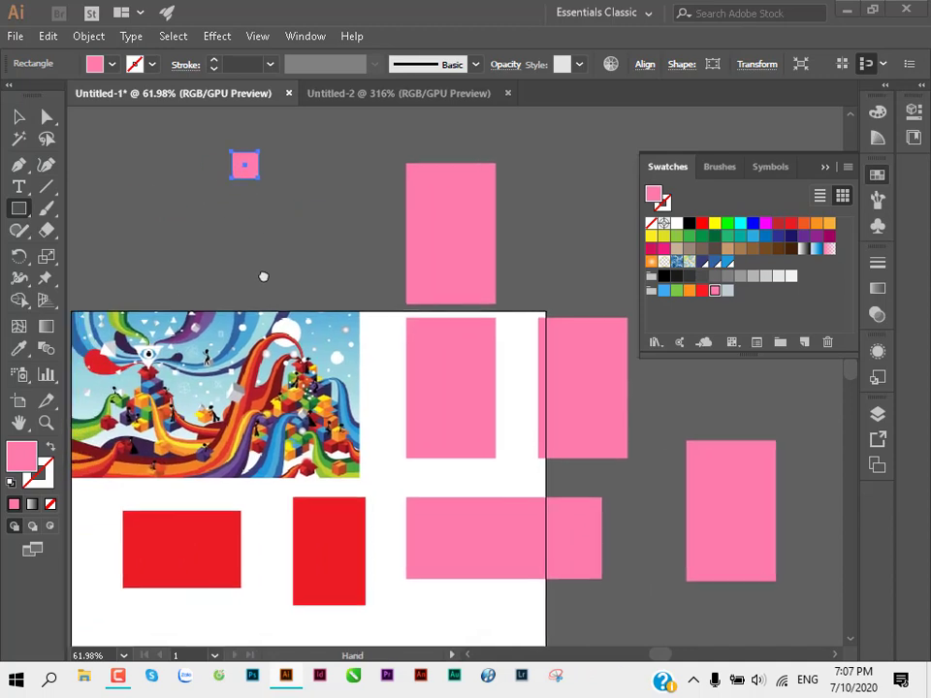
{"action": "scroll", "coordinate": [242, 290], "scroll_direction": "down", "scroll_amount": 1}
{"action": "scroll", "coordinate": [243, 291], "scroll_direction": "left", "scroll_amount": 2}
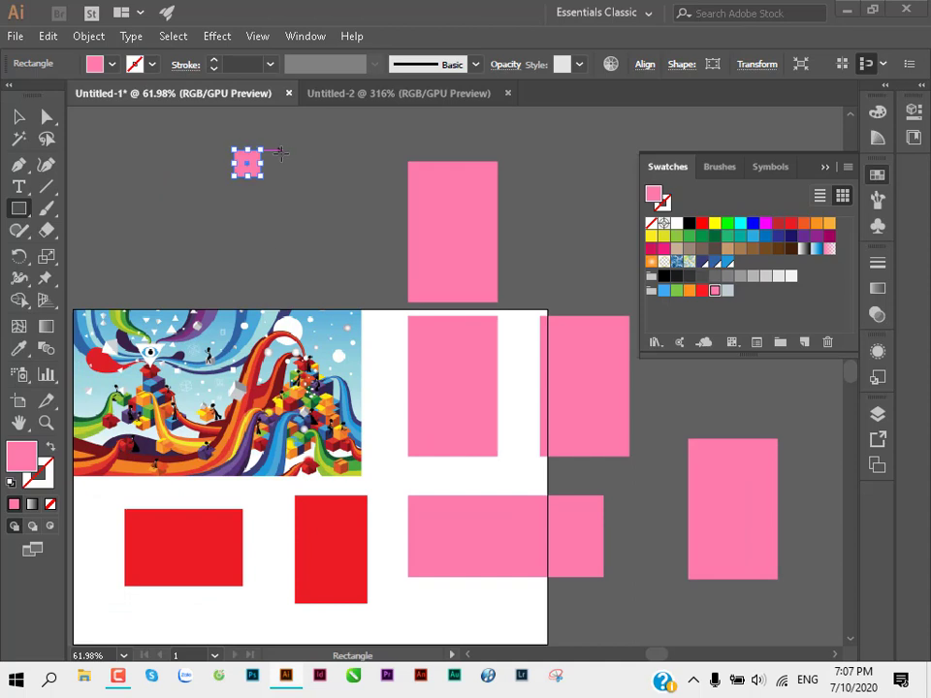
{"action": "mouse_move", "coordinate": [281, 149]}
{"action": "left_mouse_down"}
{"action": "mouse_move", "coordinate": [312, 180]}
{"action": "mouse_move", "coordinate": [361, 180]}
{"action": "left_mouse_up"}
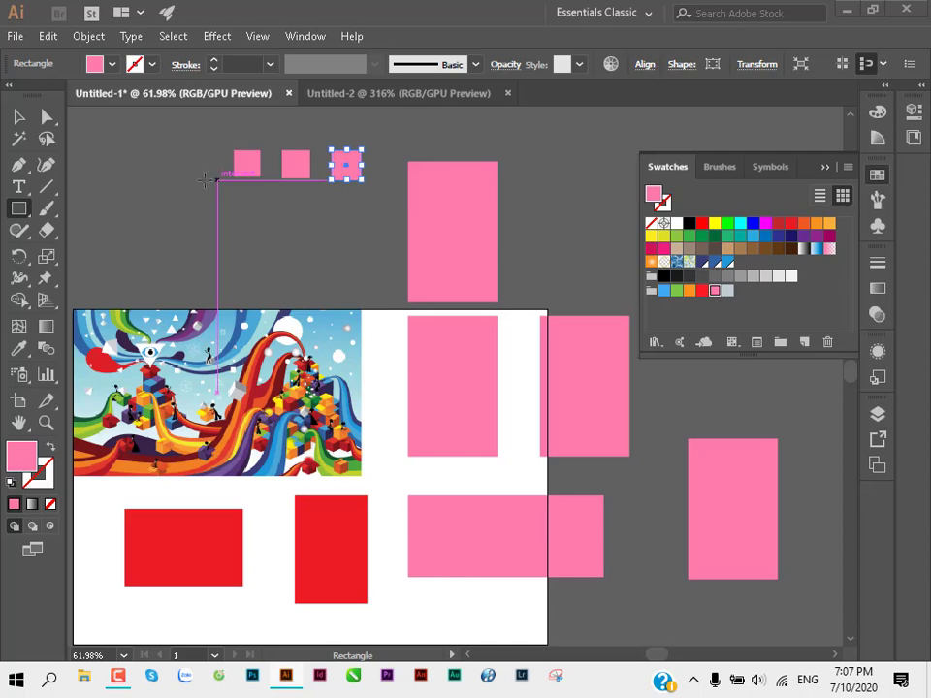
Step: Reselect the leftmost pink square, undo one change, and switch to the Eyedropper
{"action": "key", "text": "v"}
{"action": "left_click", "coordinate": [237, 194]}
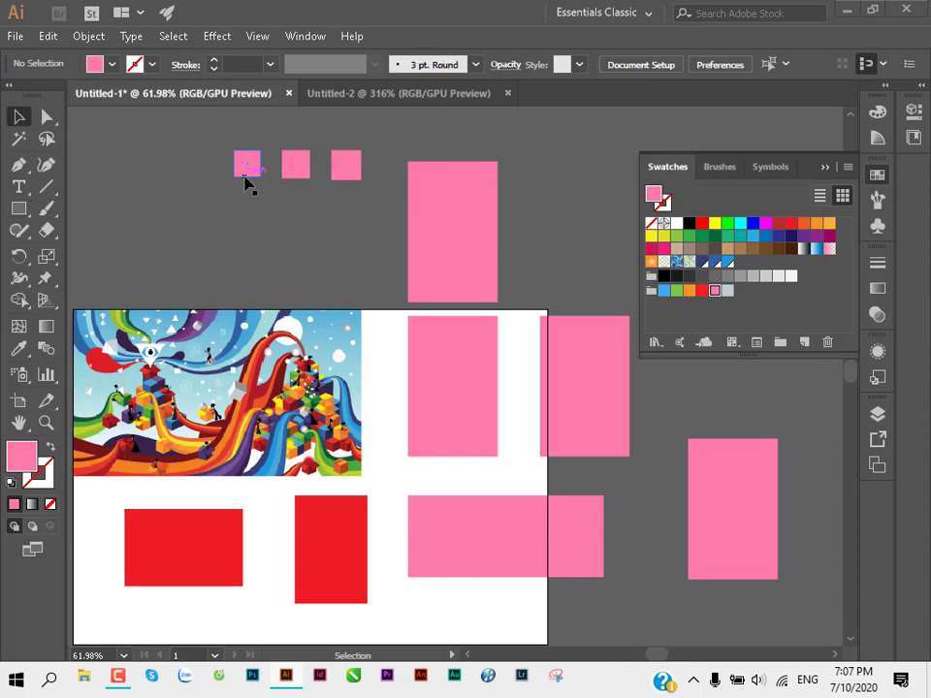
{"action": "left_click", "coordinate": [246, 180]}
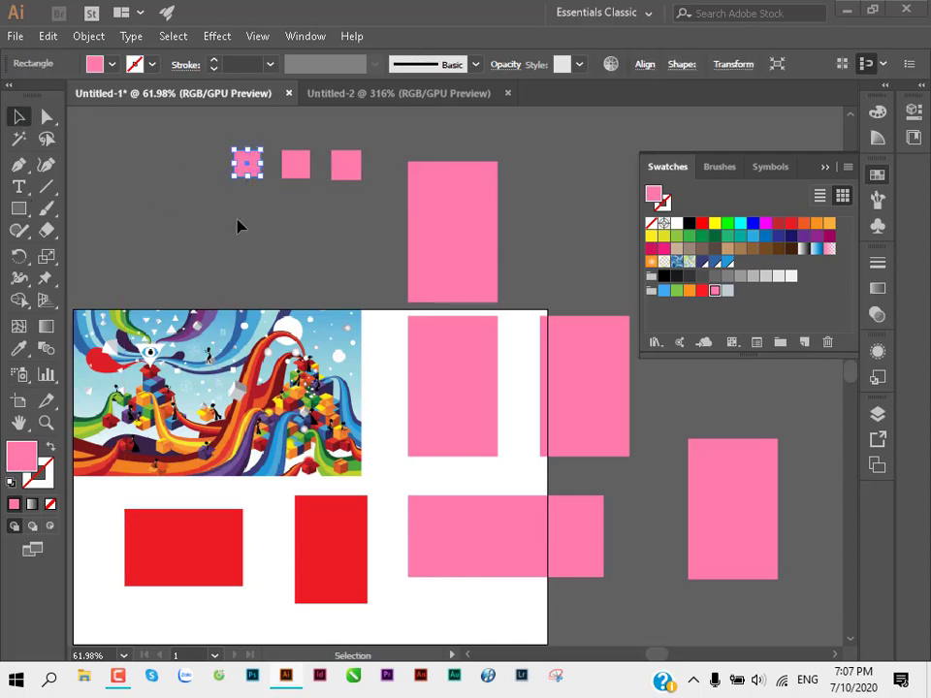
{"action": "left_click", "coordinate": [242, 199]}
{"action": "key", "text": "ctrl+z"}
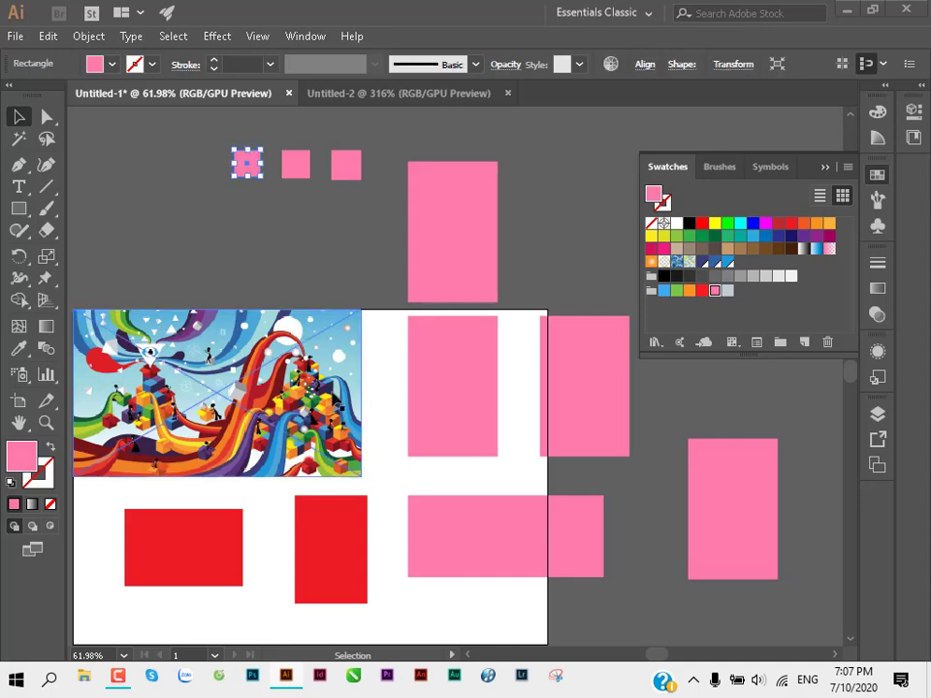
{"action": "key", "text": "i"}
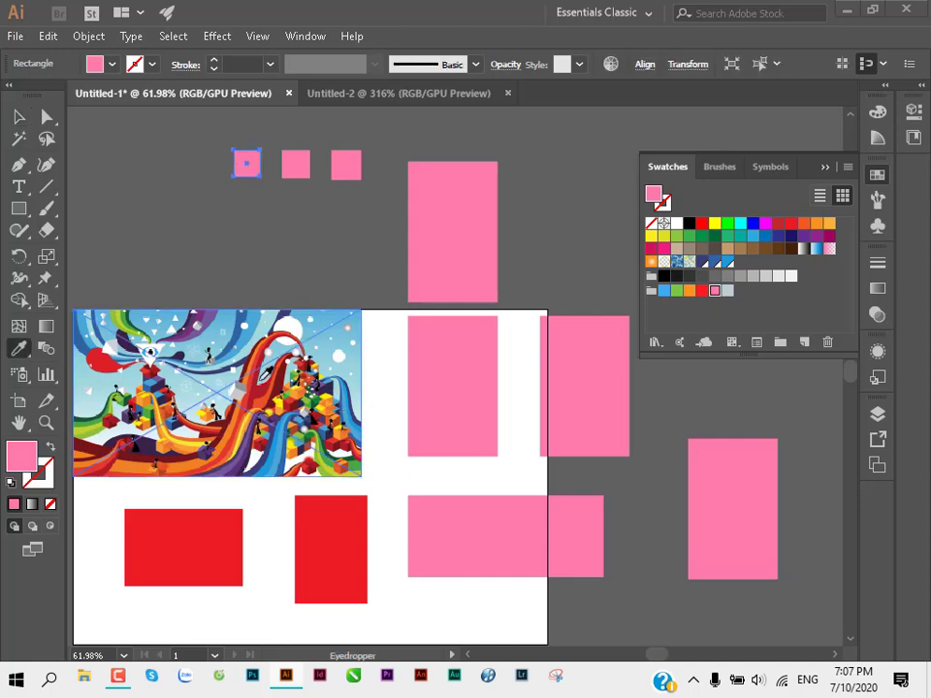
Step: Zoom in and sample a dark blue from the illustration for the first square
{"action": "key", "text": "ctrl+space"}
{"action": "left_click", "coordinate": [274, 433]}
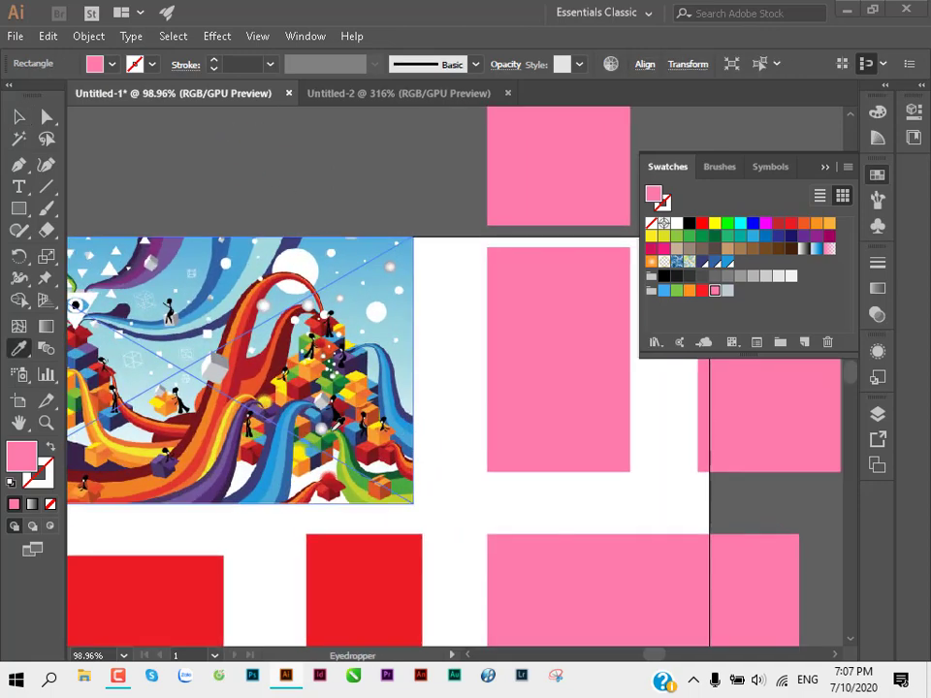
{"action": "left_click", "coordinate": [207, 329]}
{"action": "left_click_drag", "start_coordinate": [276, 308], "coordinate": [251, 456]}
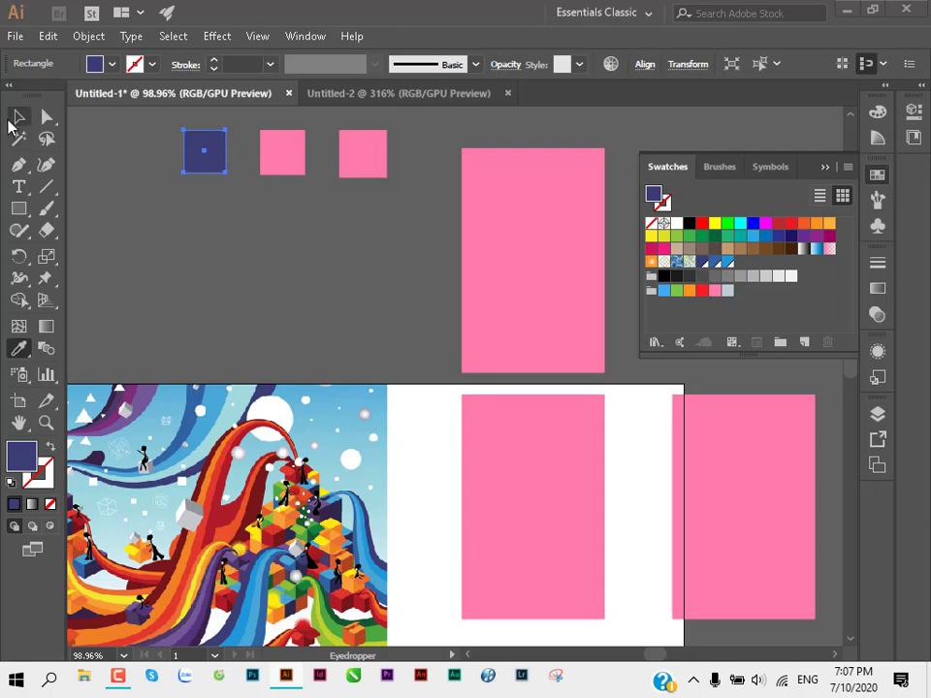
Step: Give the middle square a medium blue and the third a light sky blue sampled from the illustration
{"action": "left_click", "coordinate": [13, 117]}
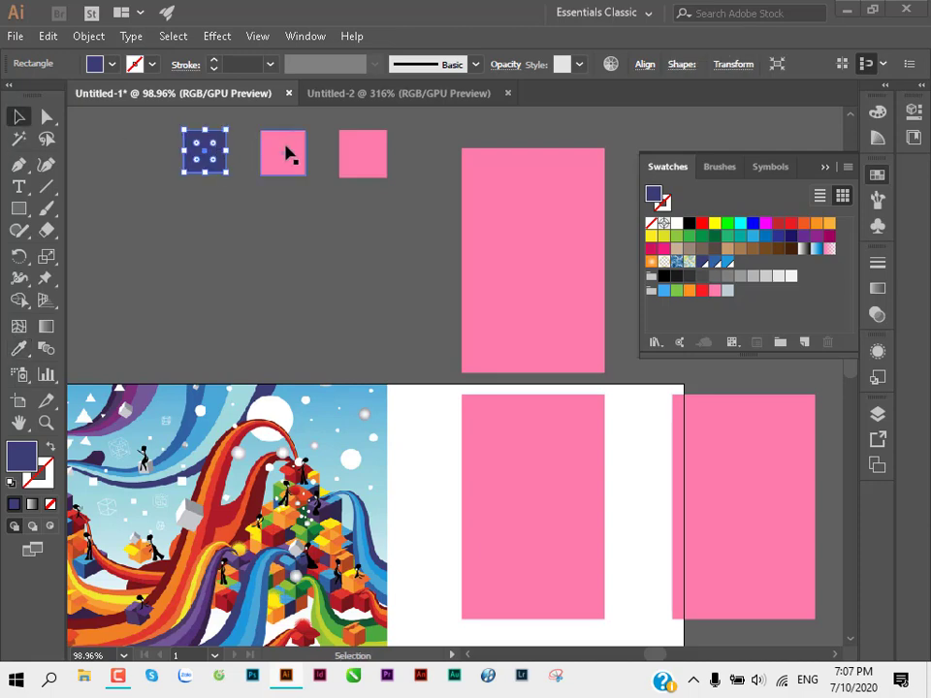
{"action": "left_click", "coordinate": [288, 151]}
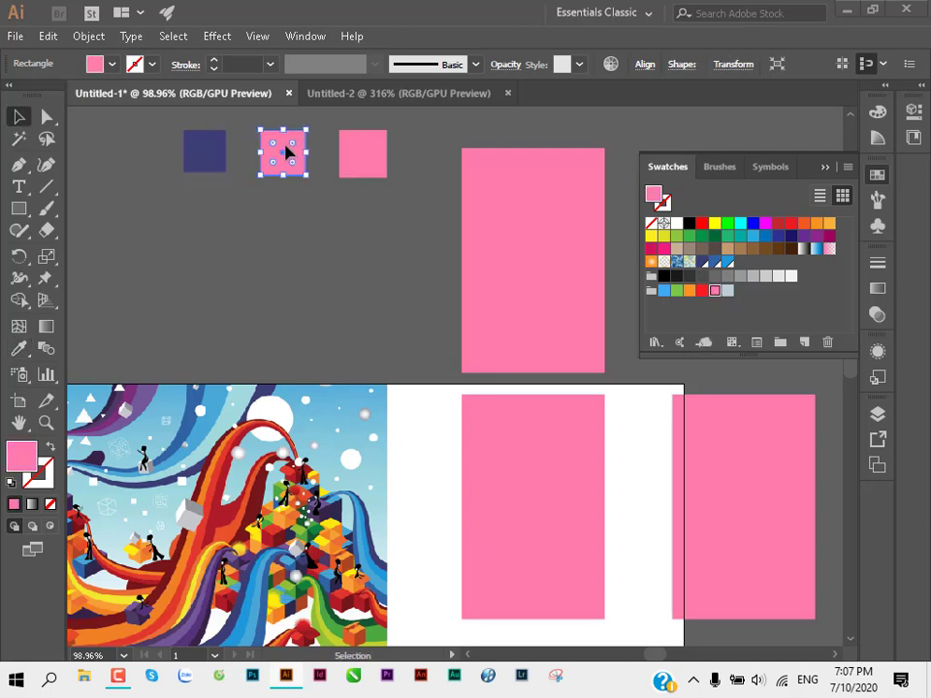
{"action": "key", "text": "i"}
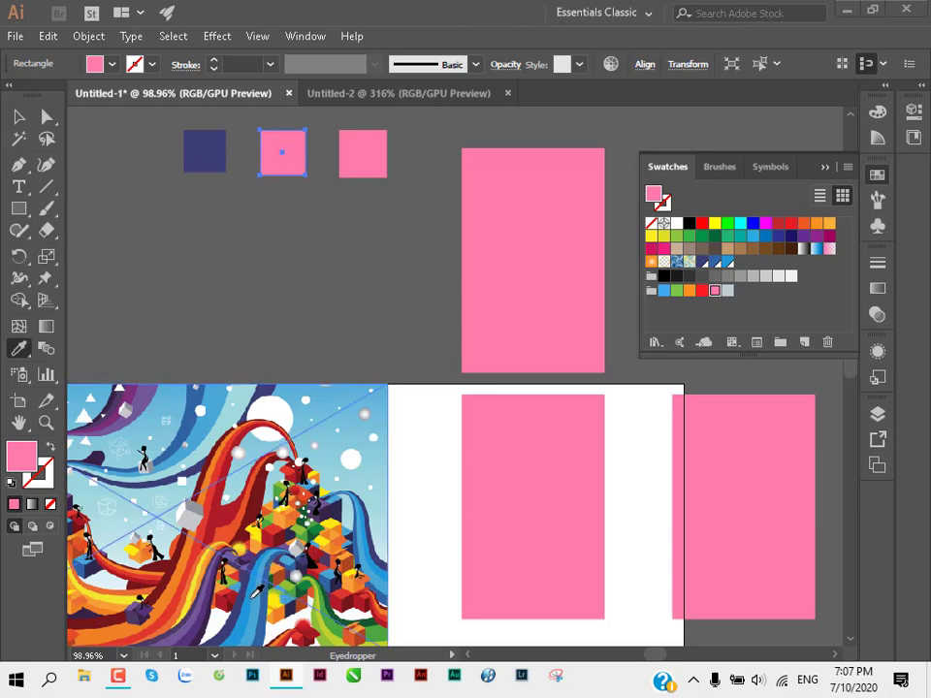
{"action": "left_click", "coordinate": [200, 454]}
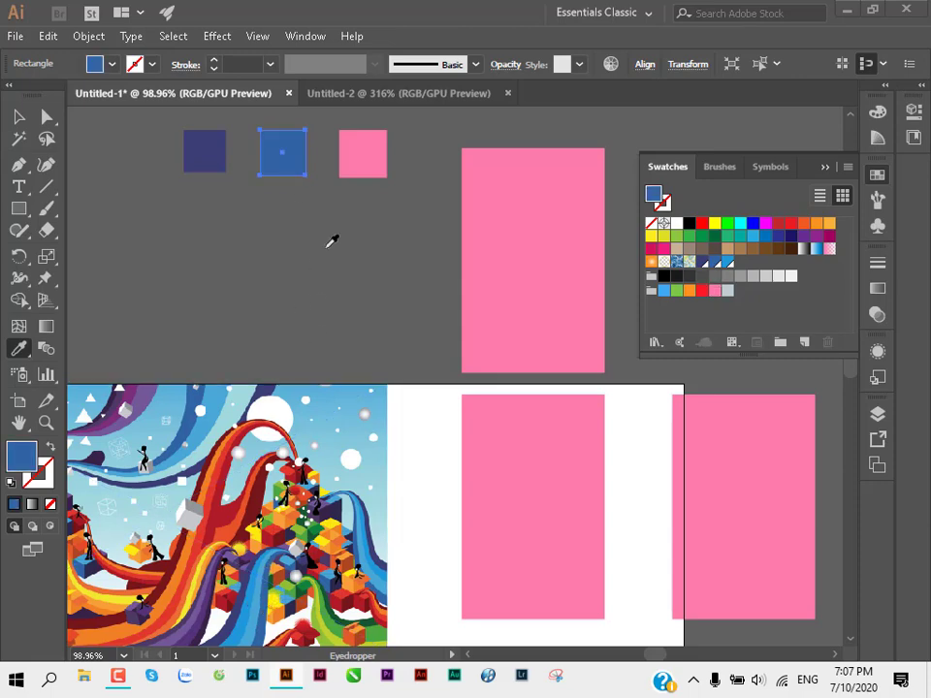
{"action": "left_click", "coordinate": [19, 117]}
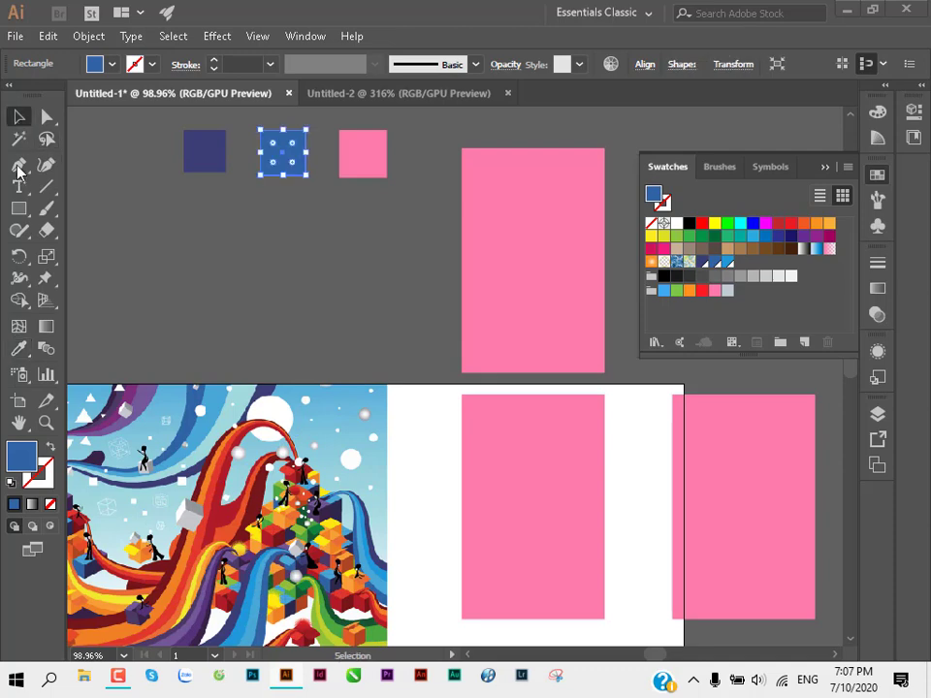
{"action": "left_click", "coordinate": [359, 171]}
{"action": "key", "text": "i"}
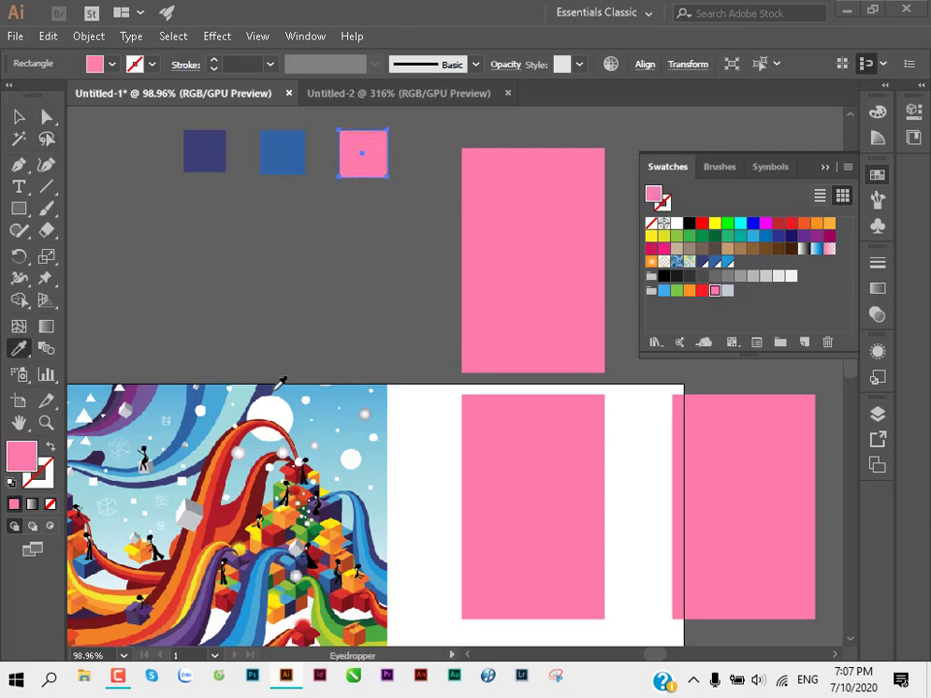
{"action": "left_click", "coordinate": [254, 619]}
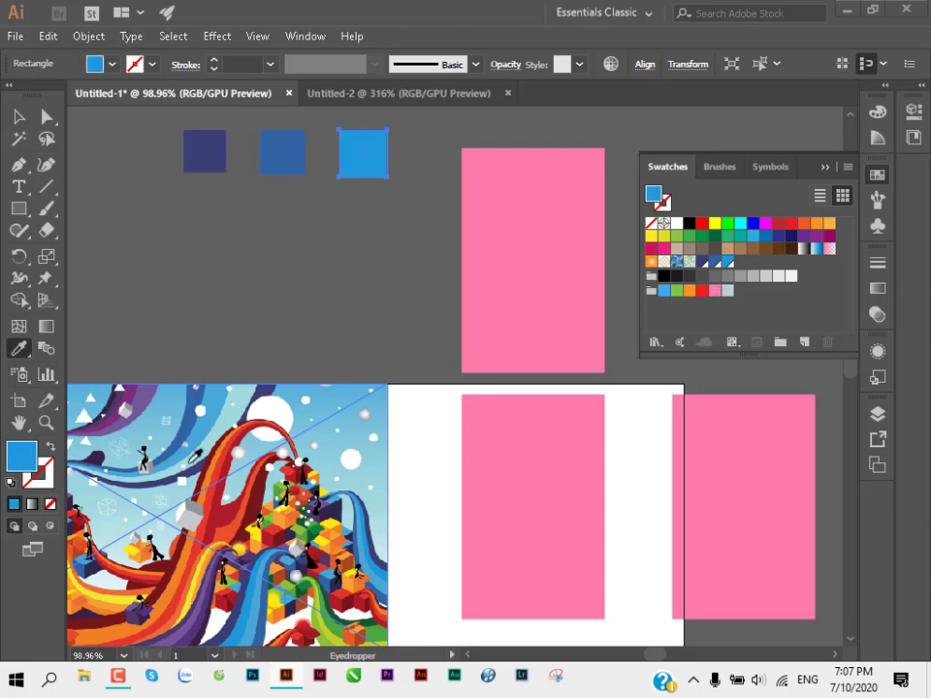
{"action": "left_click", "coordinate": [192, 466]}
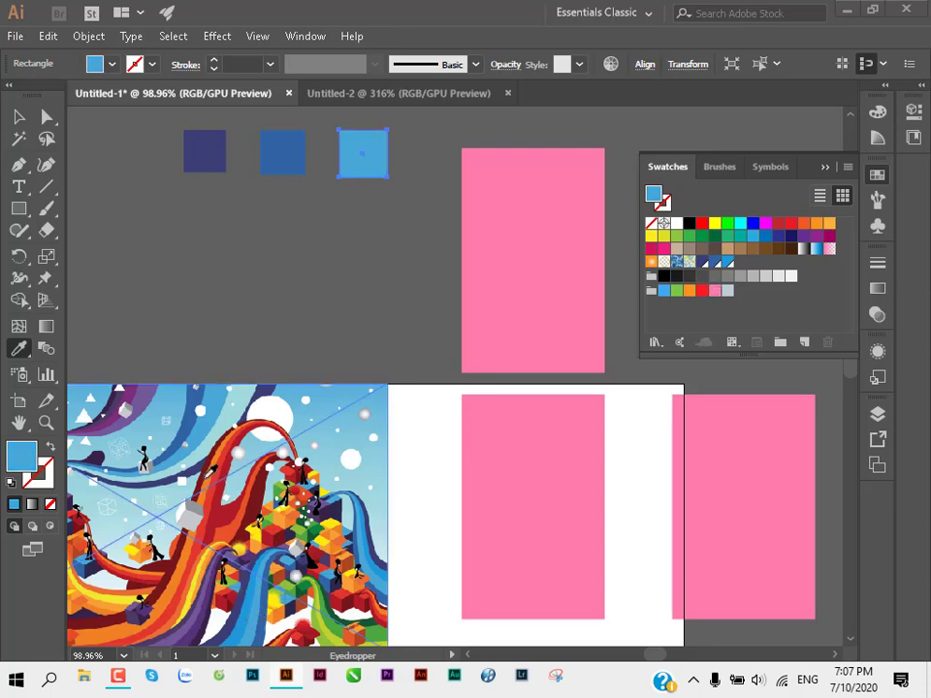
Step: Line the dark, medium and light blue squares up in a neat row, then deselect
{"action": "left_click", "coordinate": [18, 119]}
{"action": "left_click", "coordinate": [283, 266]}
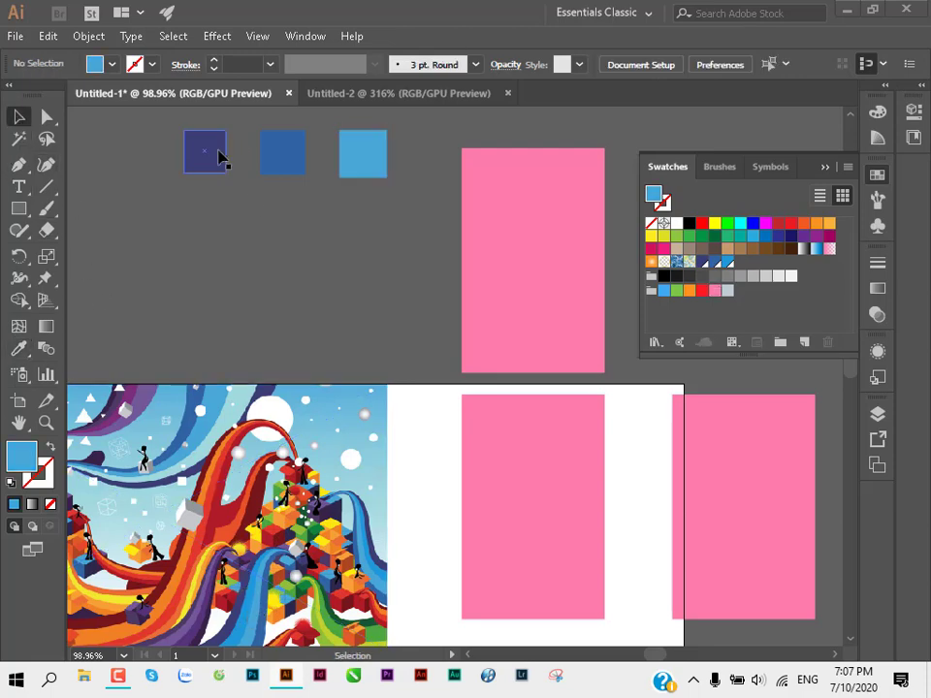
{"action": "left_click_drag", "start_coordinate": [220, 158], "coordinate": [215, 200]}
{"action": "left_click_drag", "start_coordinate": [303, 167], "coordinate": [272, 208]}
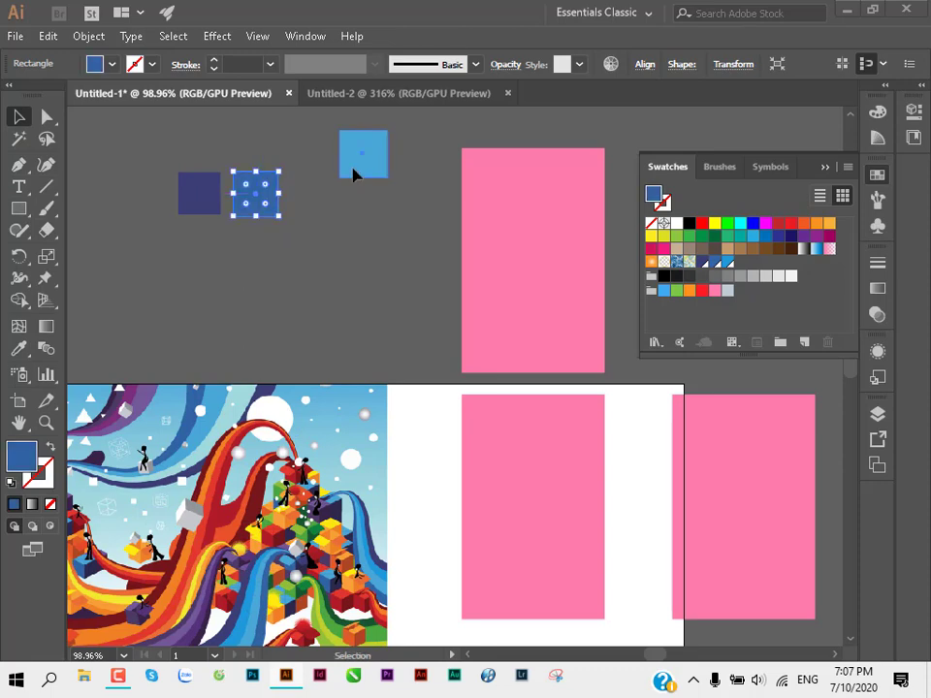
{"action": "left_click_drag", "start_coordinate": [353, 174], "coordinate": [312, 215]}
{"action": "left_click", "coordinate": [233, 248]}
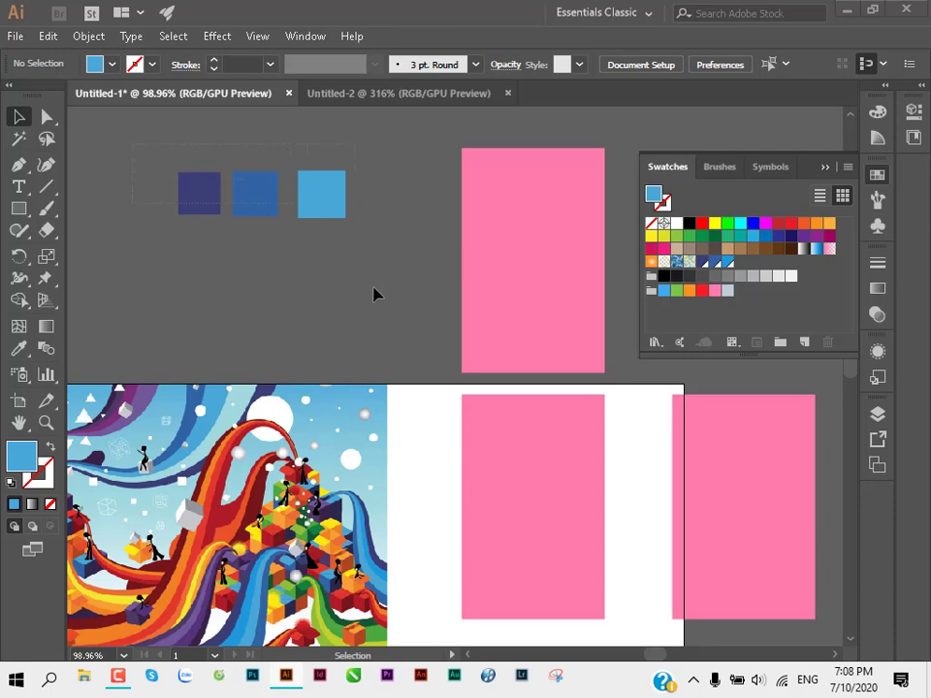
{"action": "left_click_drag", "start_coordinate": [134, 150], "coordinate": [377, 334]}
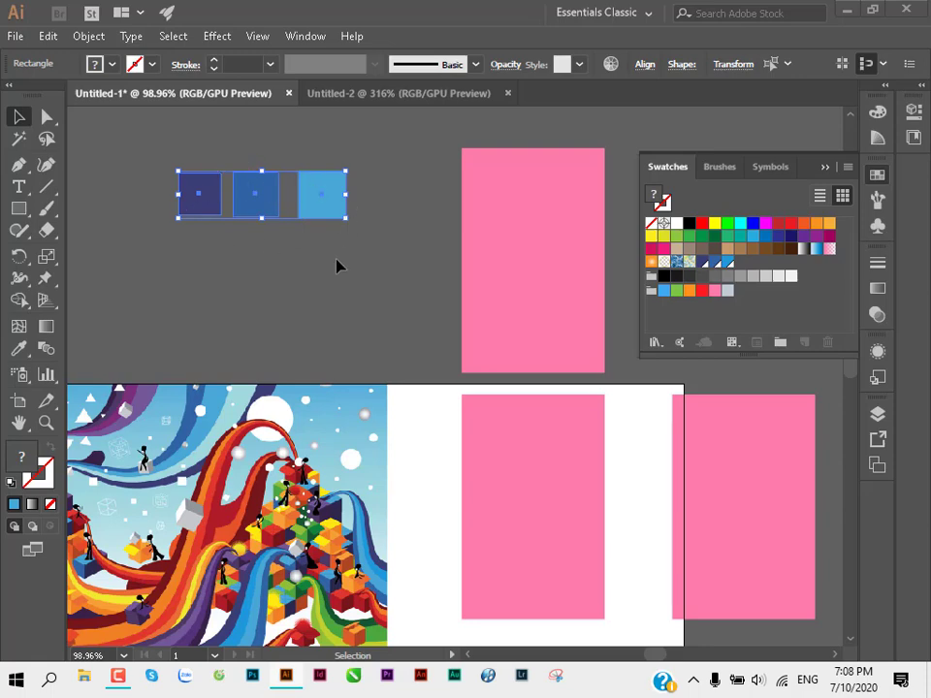
{"action": "left_click", "coordinate": [233, 288]}
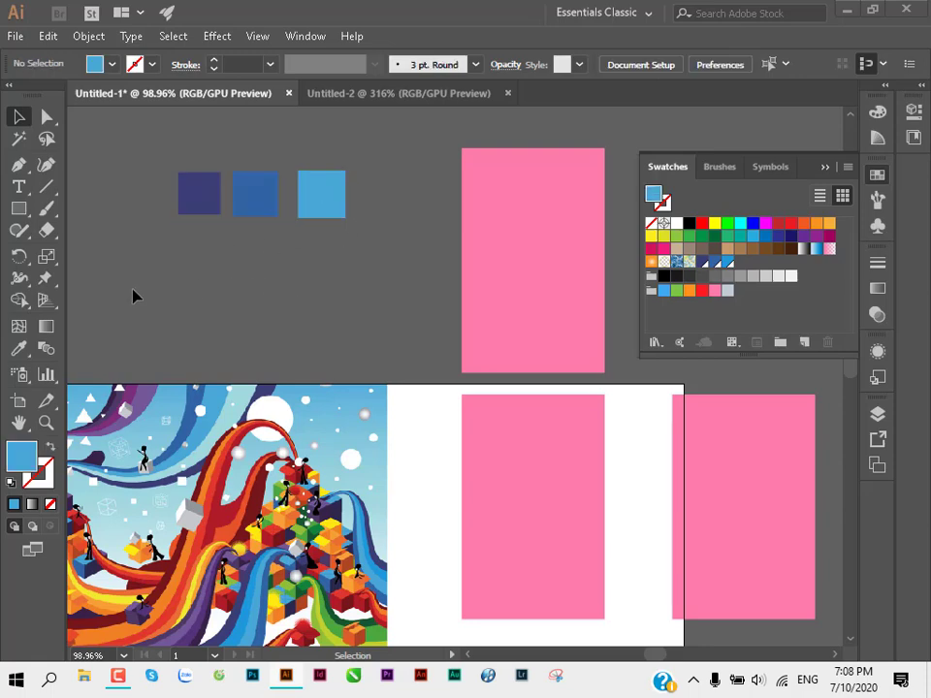
Step: Create Color Group 1 from the three blue squares as Selected Artwork, with Convert Process to Global on
{"action": "left_click_drag", "start_coordinate": [241, 235], "coordinate": [327, 181]}
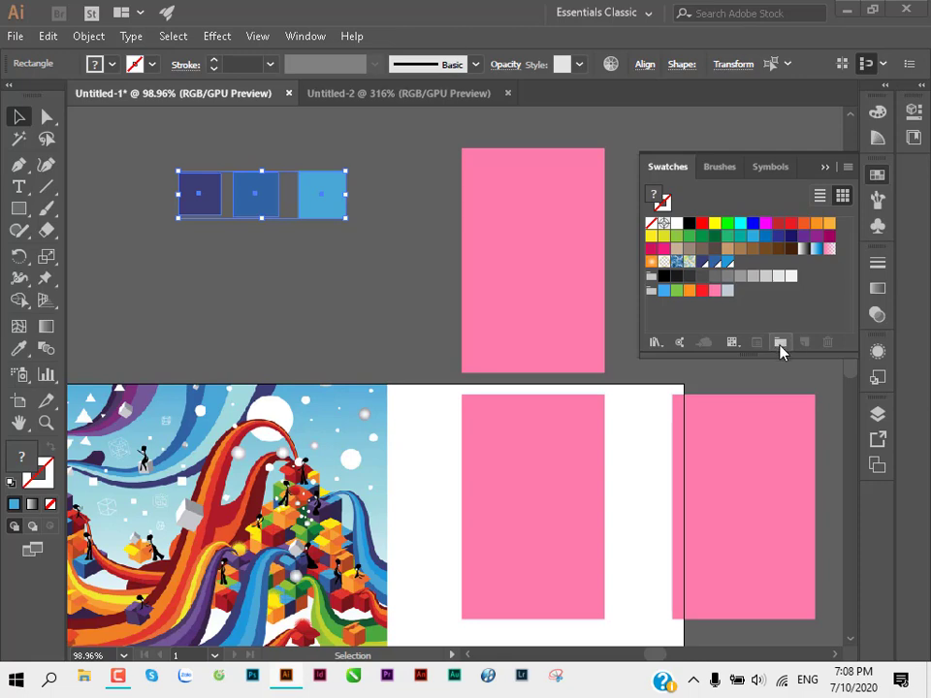
{"action": "left_click", "coordinate": [781, 345]}
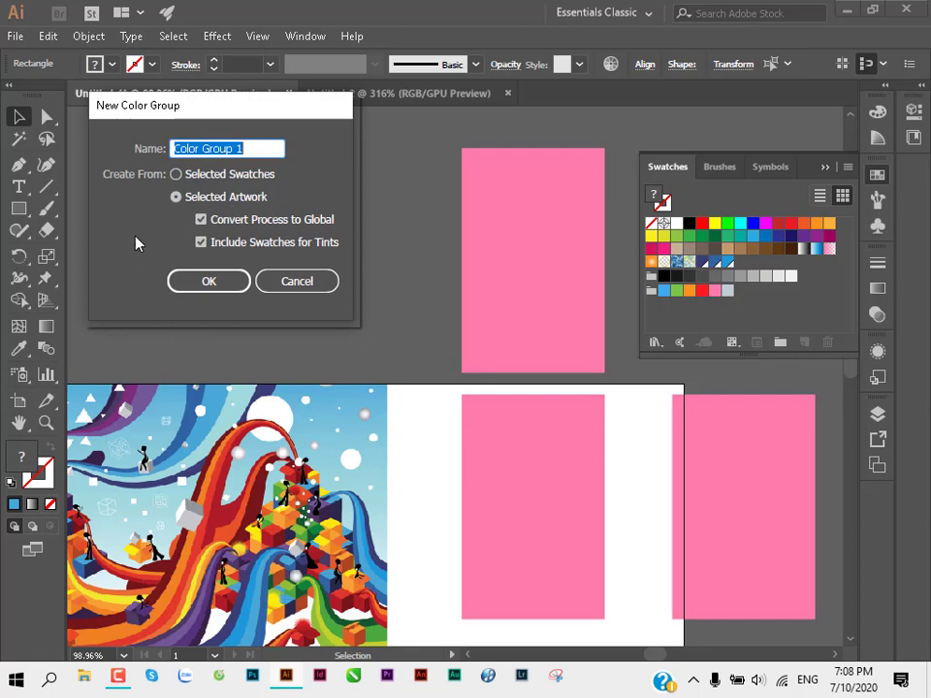
{"action": "left_click_drag", "start_coordinate": [184, 107], "coordinate": [428, 168]}
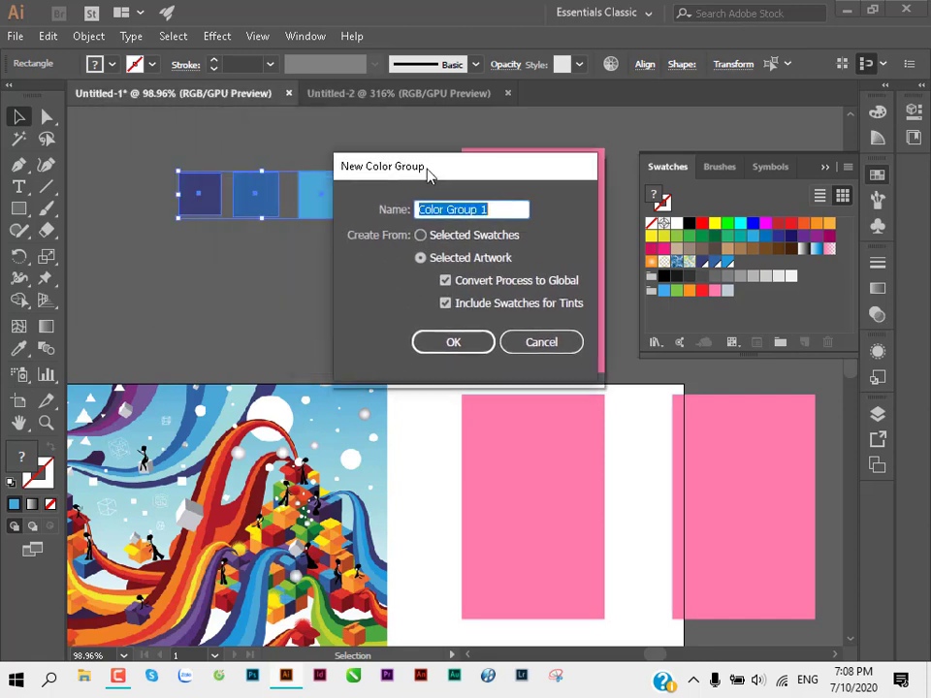
{"action": "left_click", "coordinate": [420, 236]}
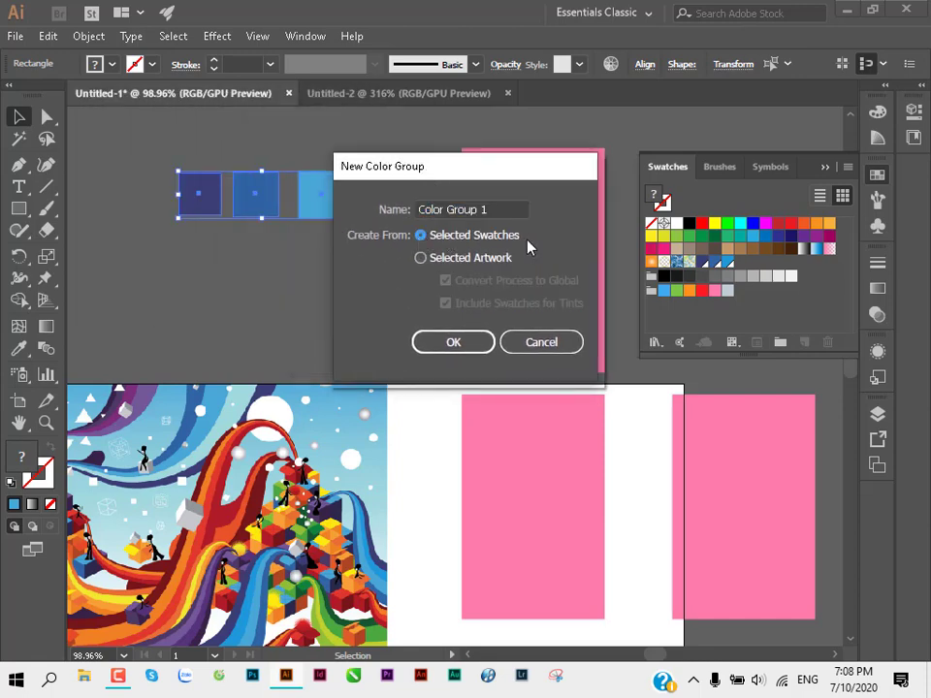
{"action": "left_click", "coordinate": [422, 258]}
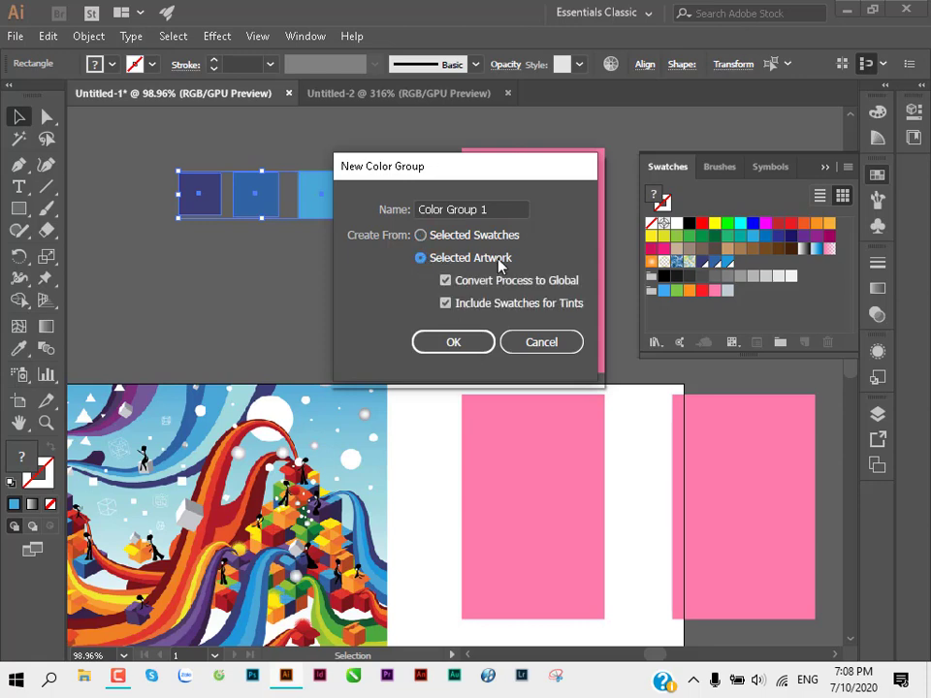
{"action": "left_click", "coordinate": [445, 281]}
{"action": "left_click", "coordinate": [445, 303]}
{"action": "left_click", "coordinate": [445, 280]}
{"action": "left_click", "coordinate": [445, 304]}
{"action": "left_click", "coordinate": [445, 280]}
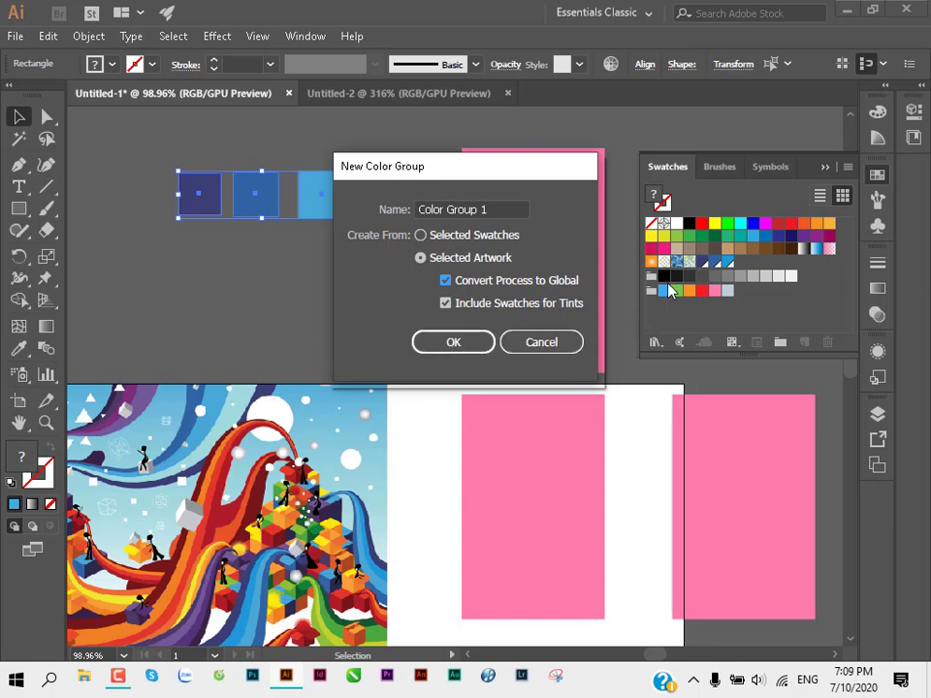
{"action": "left_click", "coordinate": [463, 345]}
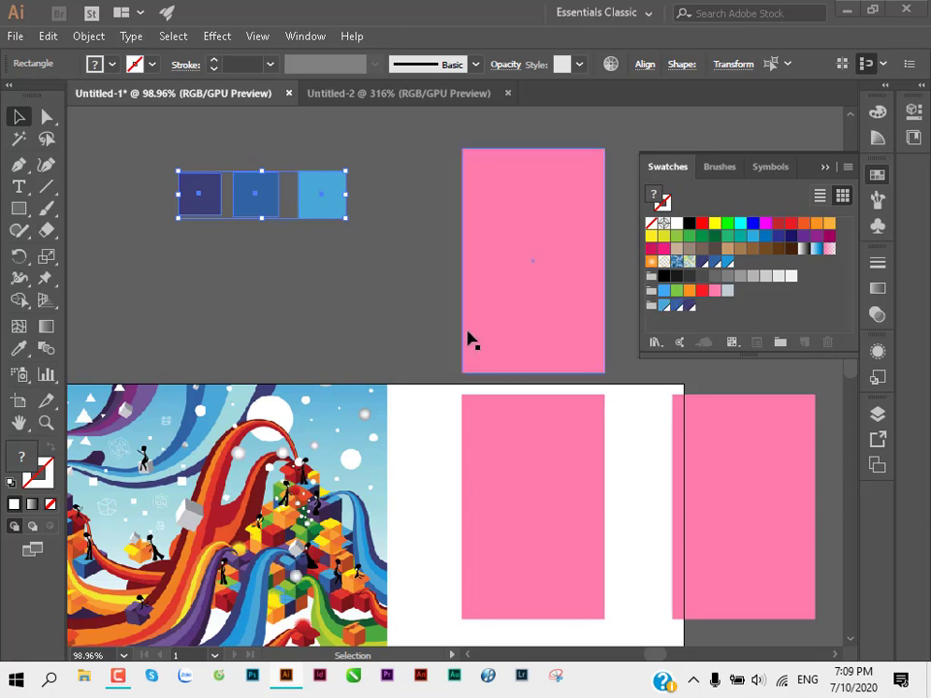
Step: Deselect the blue squares and scroll down and right to the pink rectangles
{"action": "left_click", "coordinate": [388, 337]}
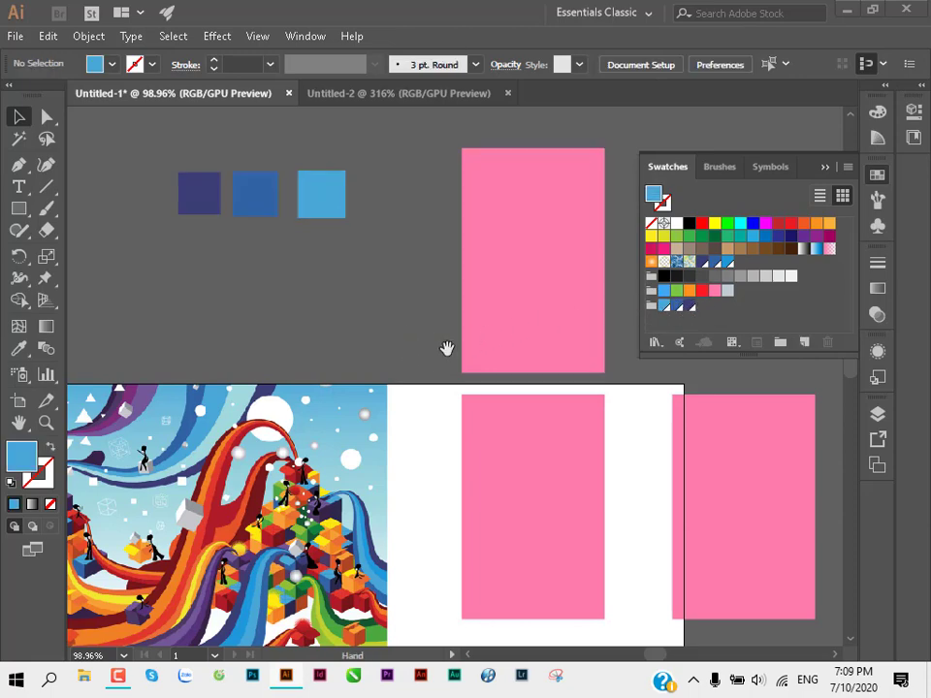
{"action": "scroll", "coordinate": [447, 350], "scroll_direction": "down", "scroll_amount": 3}
{"action": "scroll", "coordinate": [274, 207], "scroll_direction": "right", "scroll_amount": 3}
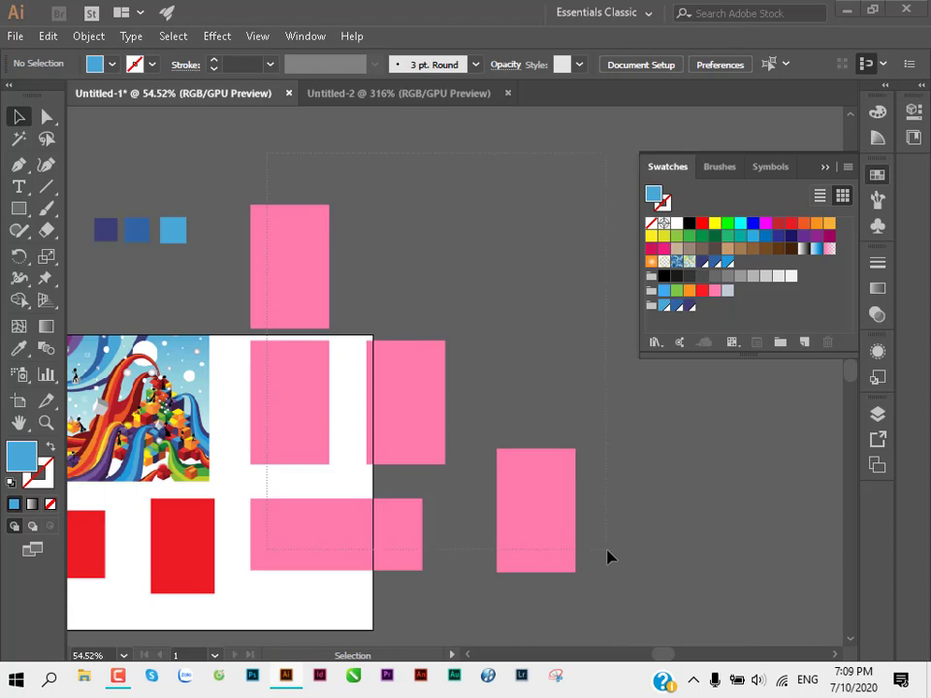
{"action": "left_click_drag", "start_coordinate": [608, 557], "coordinate": [635, 562]}
{"action": "left_click", "coordinate": [640, 540]}
{"action": "scroll", "coordinate": [291, 250], "scroll_direction": "down", "scroll_amount": 1}
Step: Fill the top, right-edge and top-centre pink rectangles with medium, light and navy blue
{"action": "left_click", "coordinate": [291, 249]}
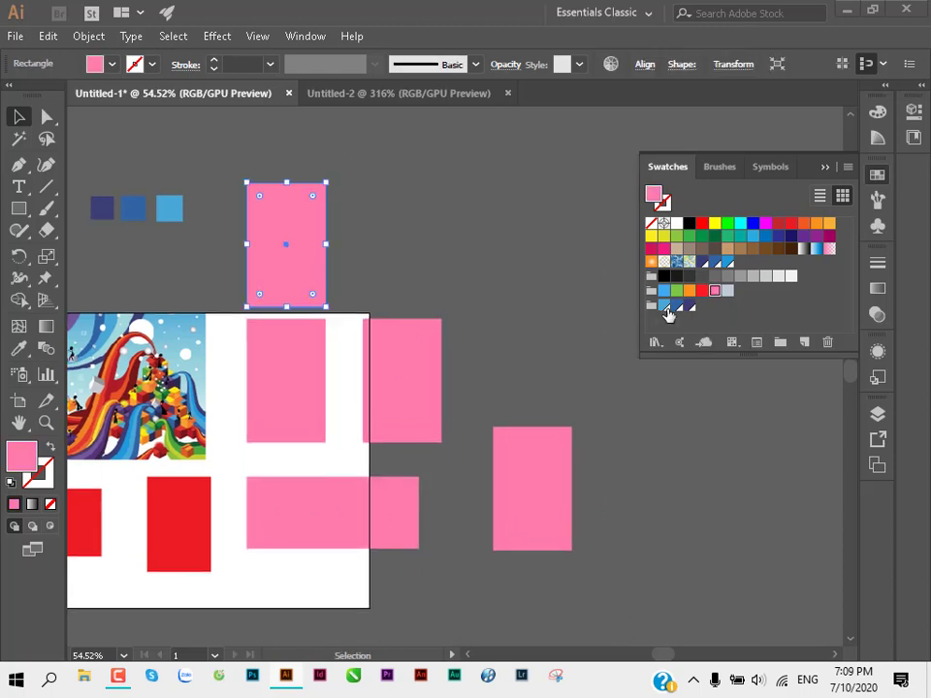
{"action": "left_click", "coordinate": [666, 307]}
{"action": "left_click", "coordinate": [485, 378]}
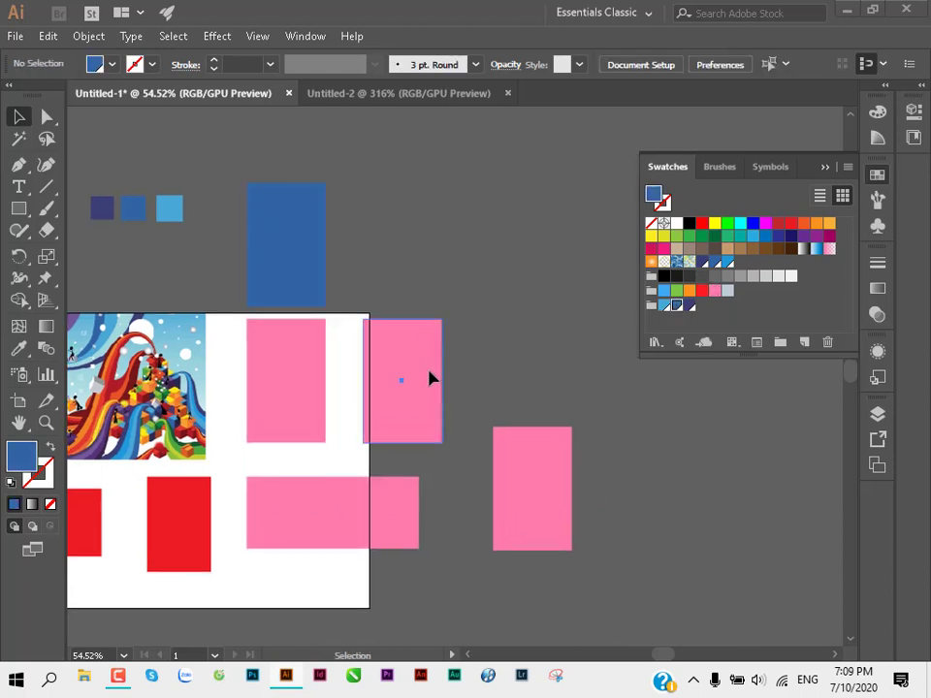
{"action": "left_click", "coordinate": [430, 376]}
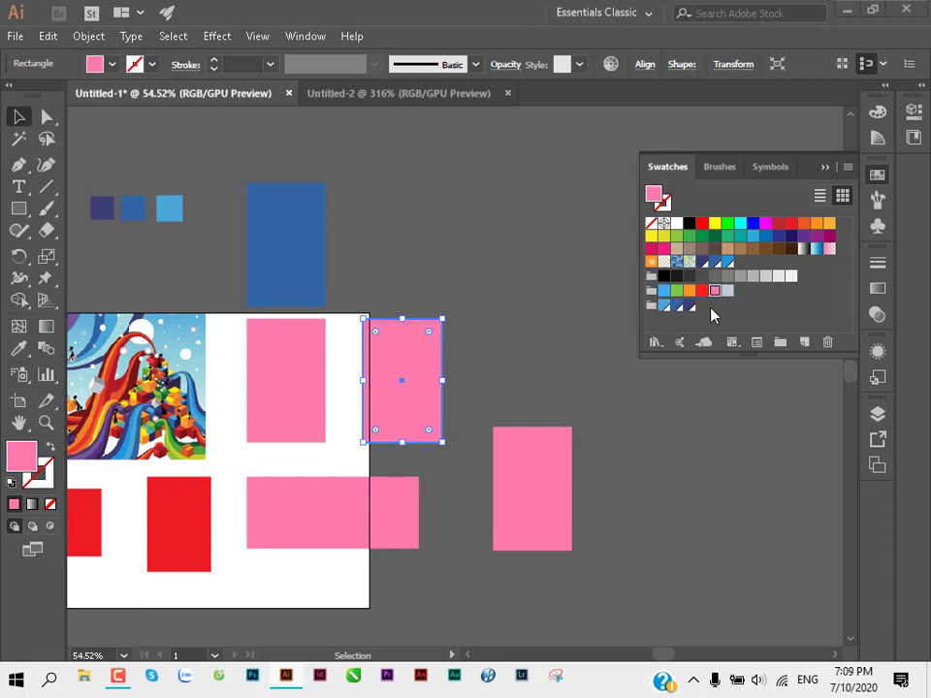
{"action": "left_click", "coordinate": [665, 307]}
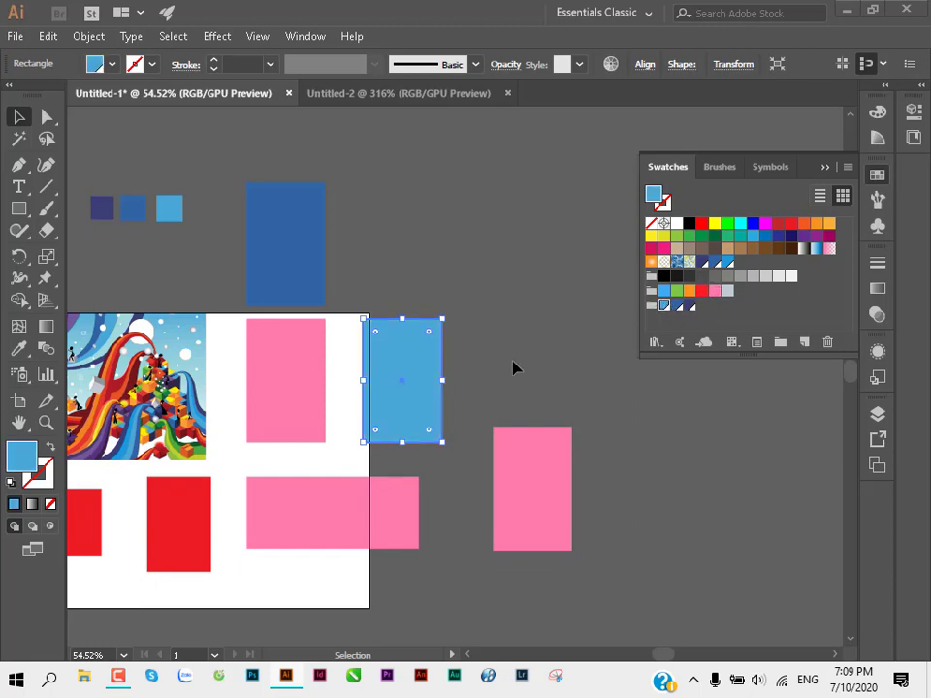
{"action": "left_click", "coordinate": [303, 389]}
{"action": "left_click", "coordinate": [689, 307]}
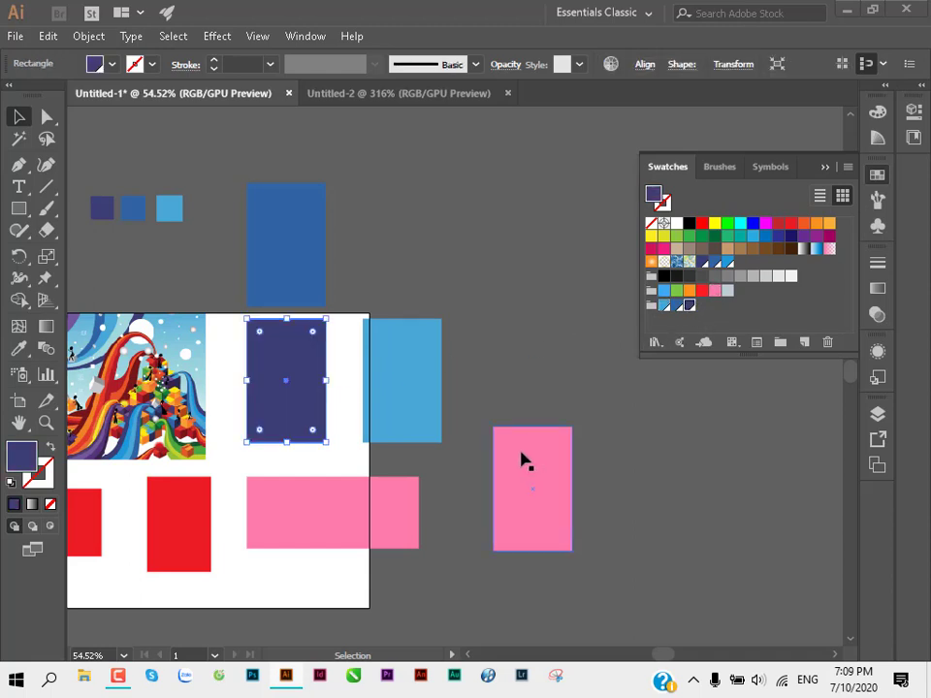
Step: Recolour the remaining pink rectangles and the two red rectangles with medium, light and navy blues
{"action": "left_click", "coordinate": [525, 461]}
{"action": "left_click", "coordinate": [676, 306]}
{"action": "left_click", "coordinate": [374, 508]}
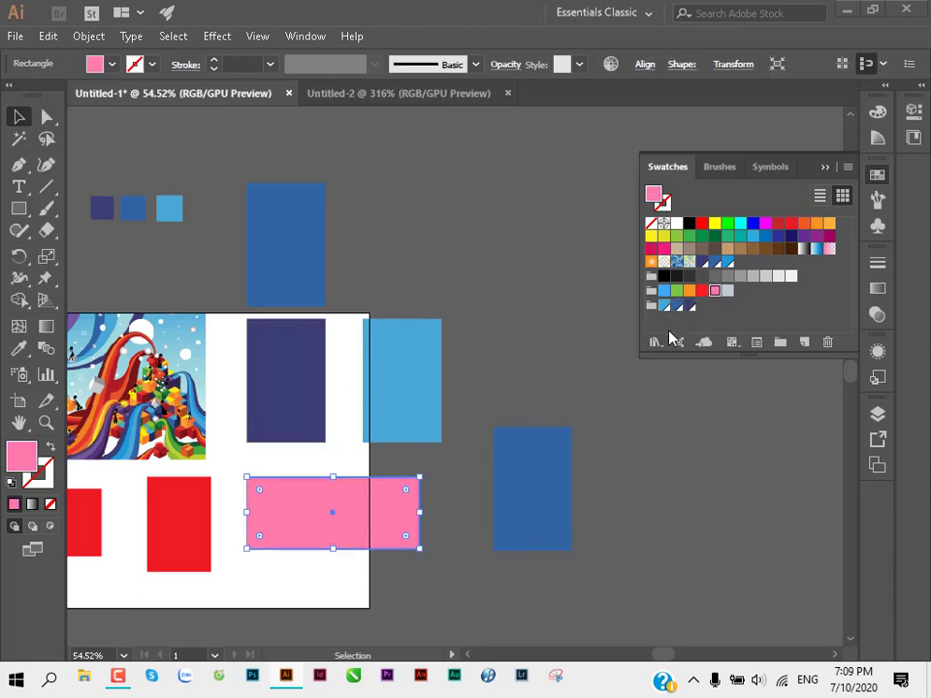
{"action": "left_click", "coordinate": [665, 307]}
{"action": "left_click", "coordinate": [178, 519]}
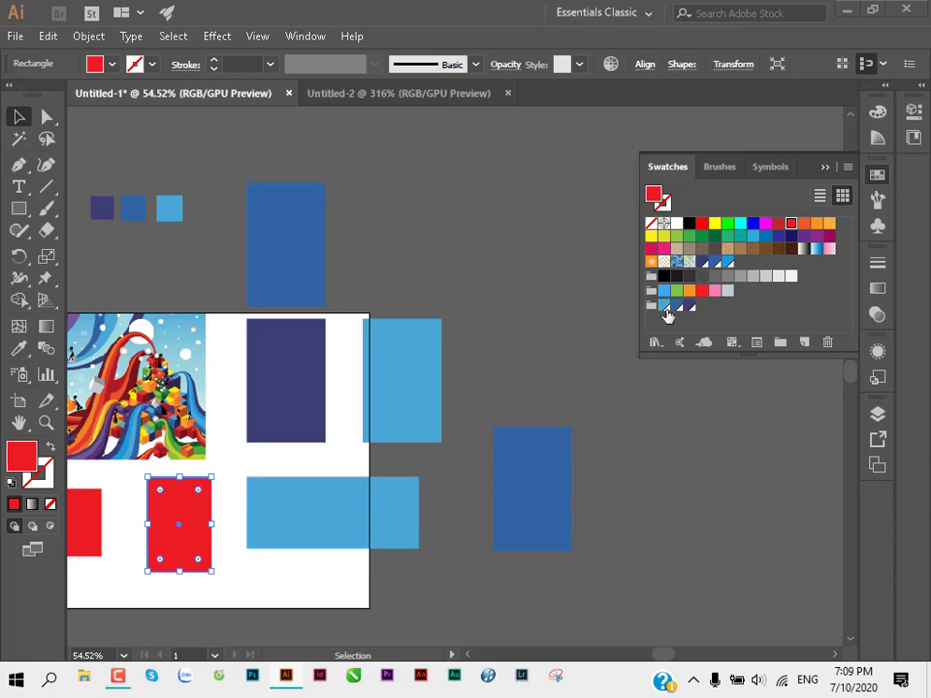
{"action": "left_click", "coordinate": [675, 306]}
{"action": "left_click", "coordinate": [97, 534]}
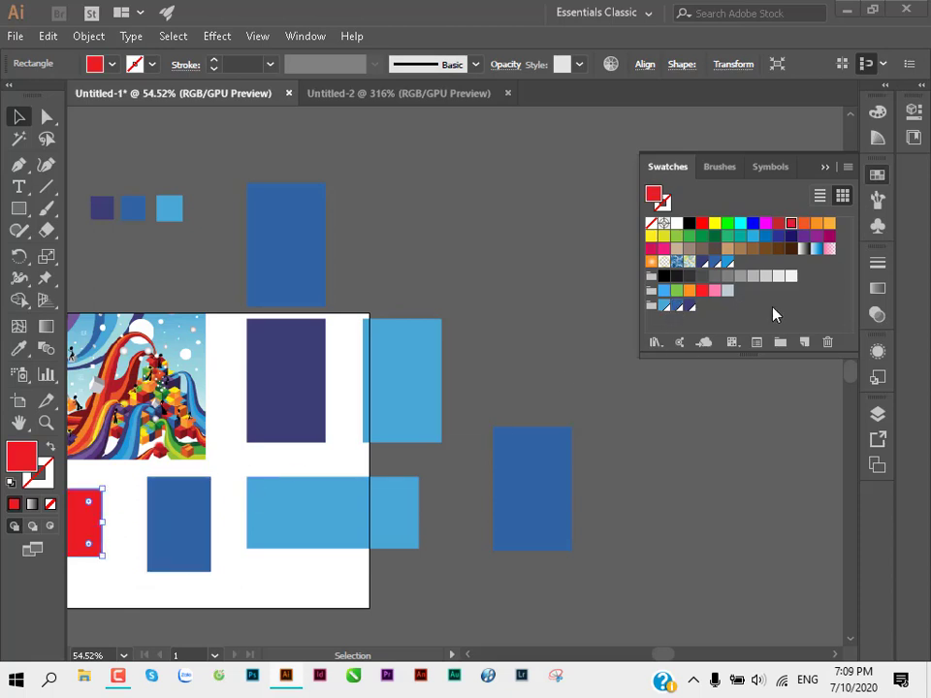
{"action": "left_click", "coordinate": [692, 308]}
{"action": "left_click", "coordinate": [457, 304]}
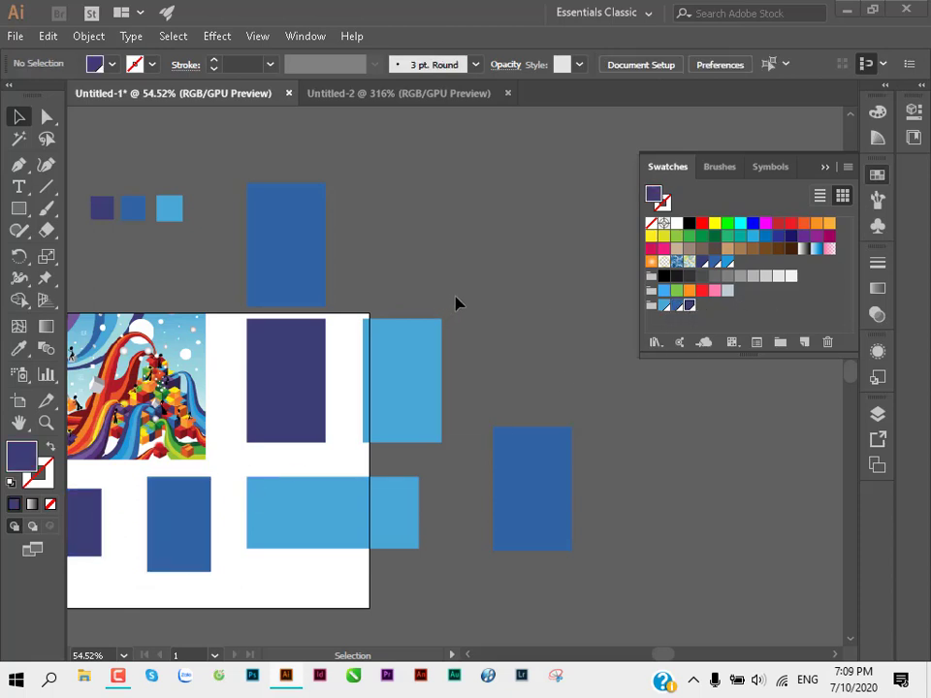
{"action": "left_click_drag", "start_coordinate": [96, 391], "coordinate": [247, 335]}
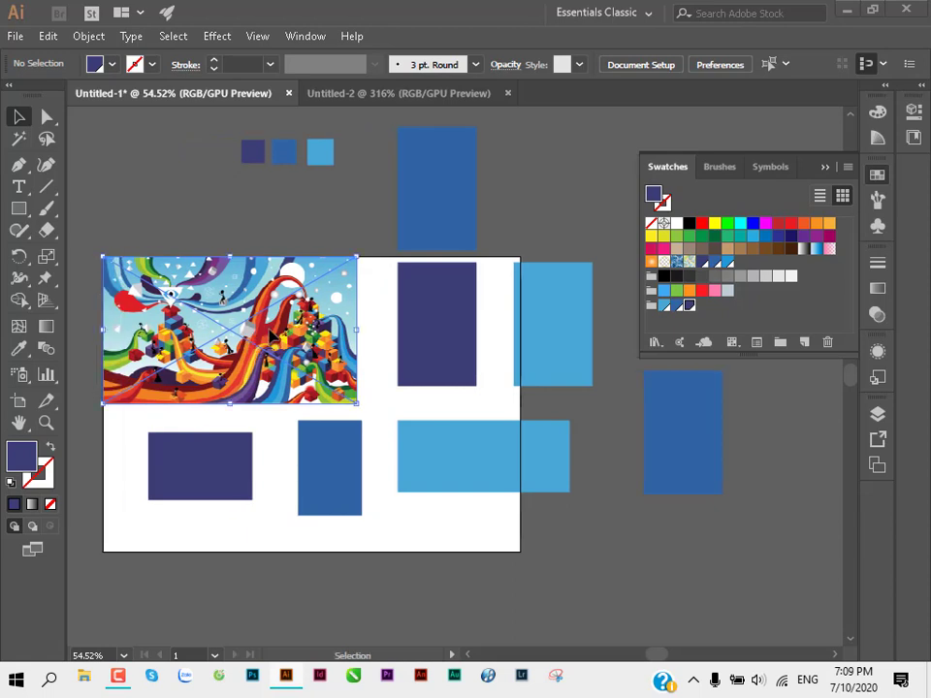
Step: Delete the colourful placed illustration, leaving the light-blue rectangle at the right edge selected
{"action": "left_click", "coordinate": [270, 333]}
{"action": "key", "text": "Delete"}
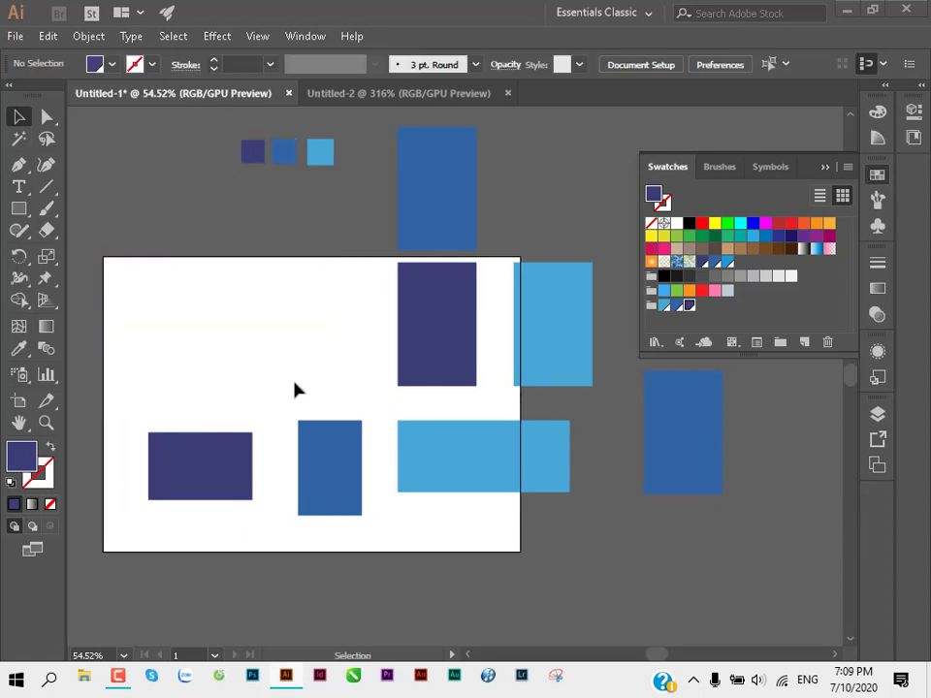
{"action": "left_click", "coordinate": [551, 349]}
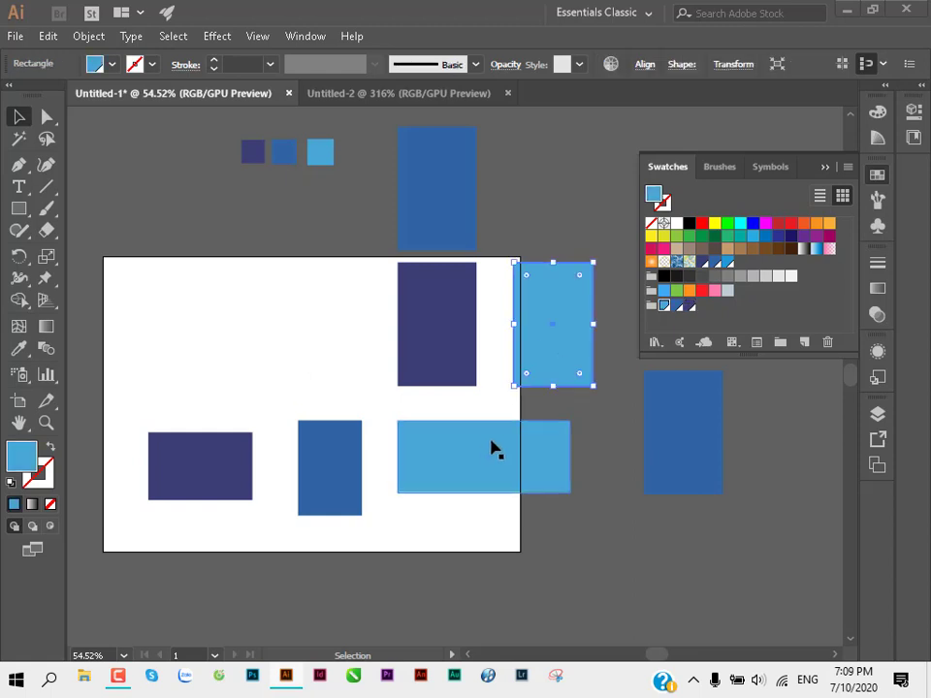
Step: Change the light-blue global swatch to lime green R117 G208 B0 with Preview on
{"action": "double_click", "coordinate": [662, 307]}
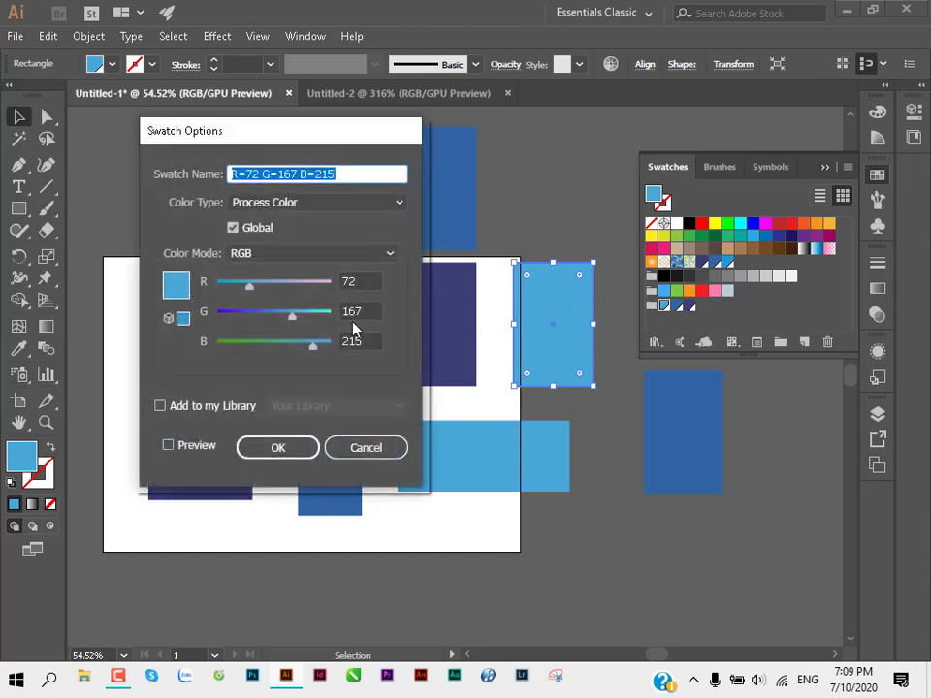
{"action": "left_click_drag", "start_coordinate": [246, 142], "coordinate": [194, 121]}
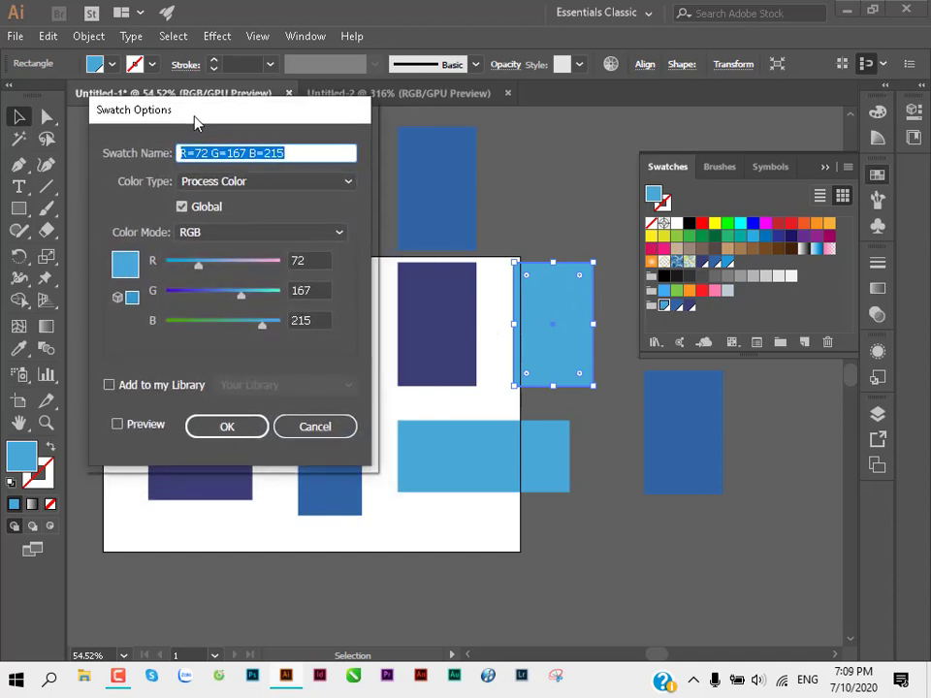
{"action": "left_click_drag", "start_coordinate": [232, 136], "coordinate": [783, 159]}
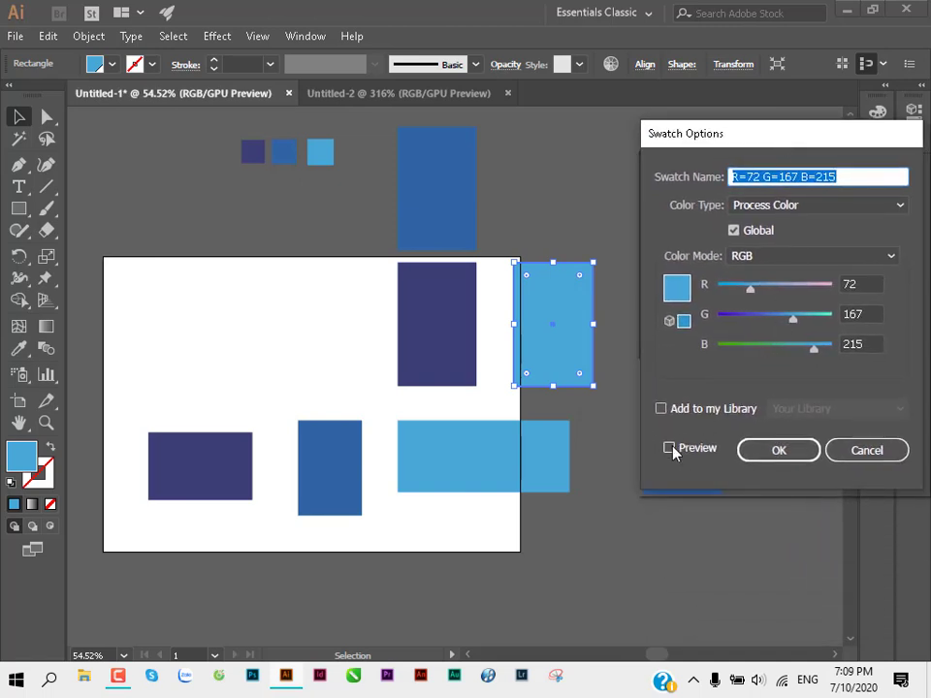
{"action": "left_click", "coordinate": [670, 448]}
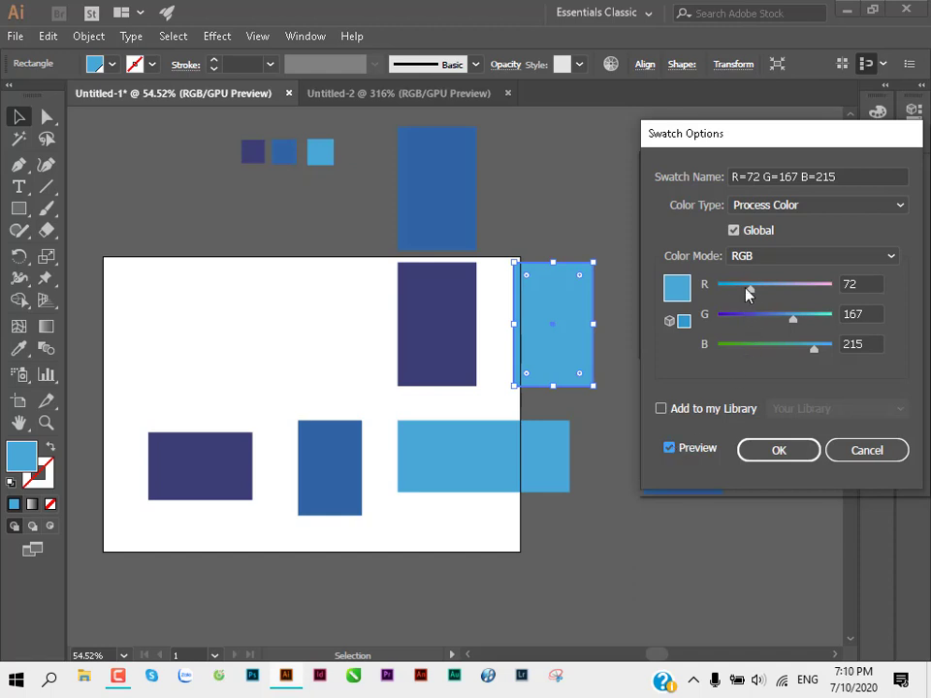
{"action": "mouse_move", "coordinate": [751, 291]}
{"action": "left_mouse_down"}
{"action": "mouse_move", "coordinate": [816, 287]}
{"action": "mouse_move", "coordinate": [740, 318]}
{"action": "left_mouse_up"}
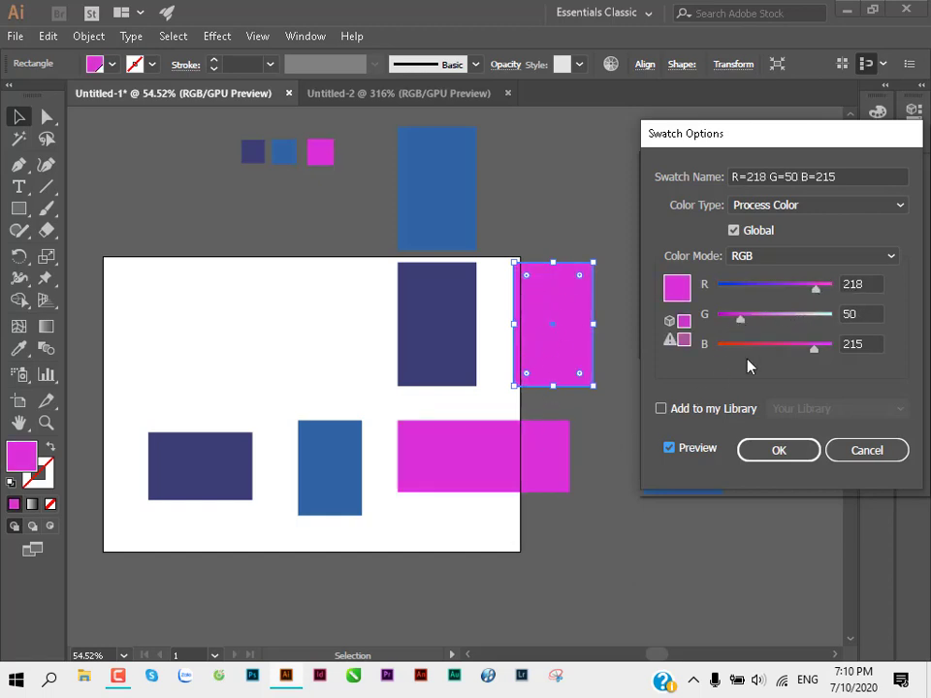
{"action": "mouse_move", "coordinate": [815, 350]}
{"action": "left_mouse_down"}
{"action": "mouse_move", "coordinate": [781, 353]}
{"action": "mouse_move", "coordinate": [702, 409]}
{"action": "left_mouse_up"}
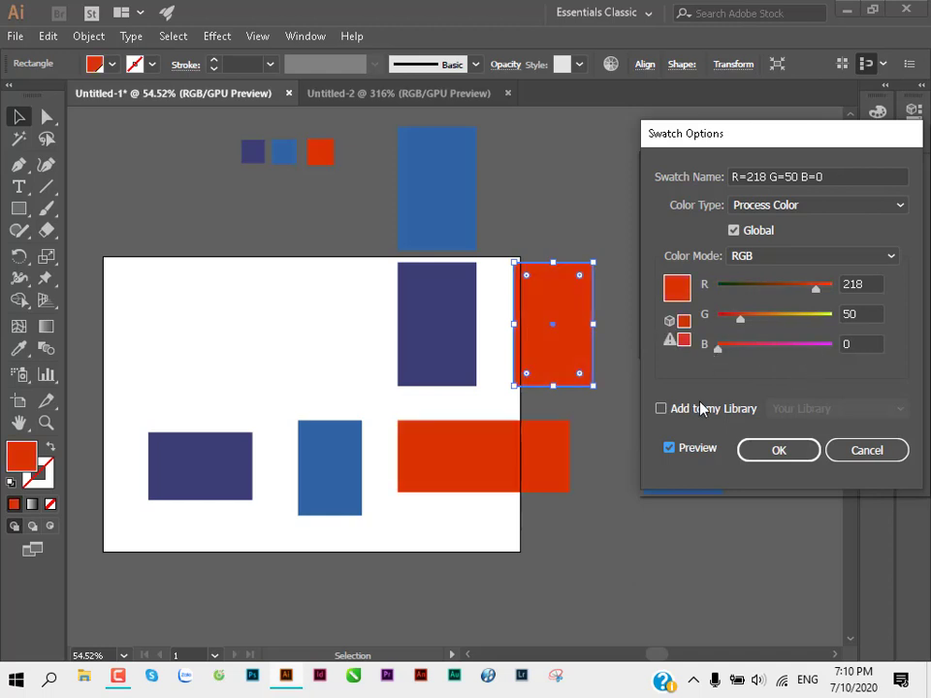
{"action": "left_click", "coordinate": [868, 284]}
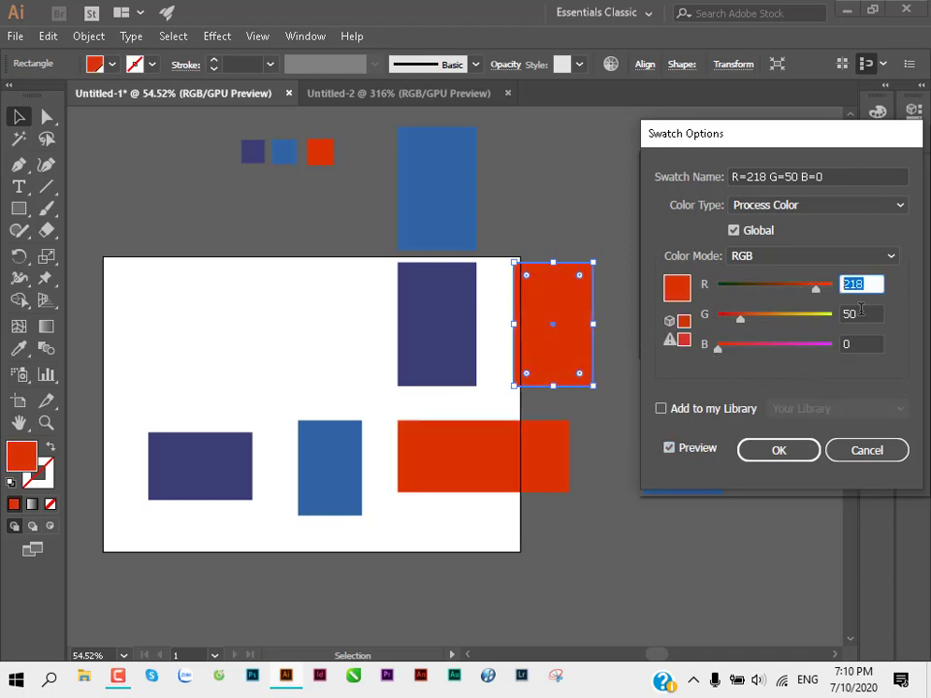
{"action": "key", "text": "Tab"}
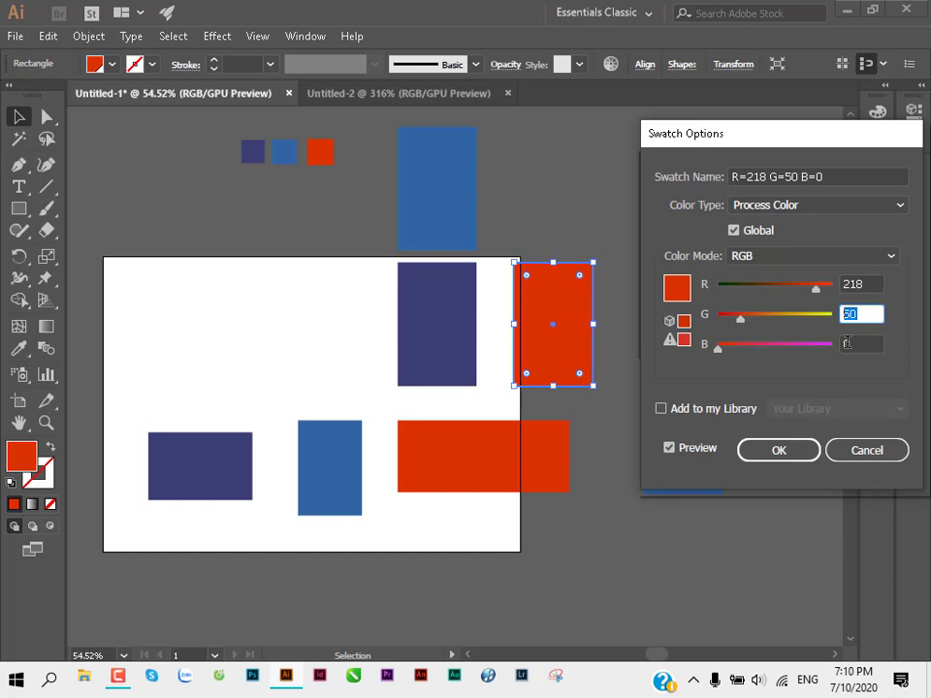
{"action": "left_click_drag", "start_coordinate": [820, 289], "coordinate": [825, 289]}
{"action": "mouse_move", "coordinate": [740, 318]}
{"action": "left_mouse_down"}
{"action": "mouse_move", "coordinate": [810, 319]}
{"action": "mouse_move", "coordinate": [770, 289]}
{"action": "left_mouse_up"}
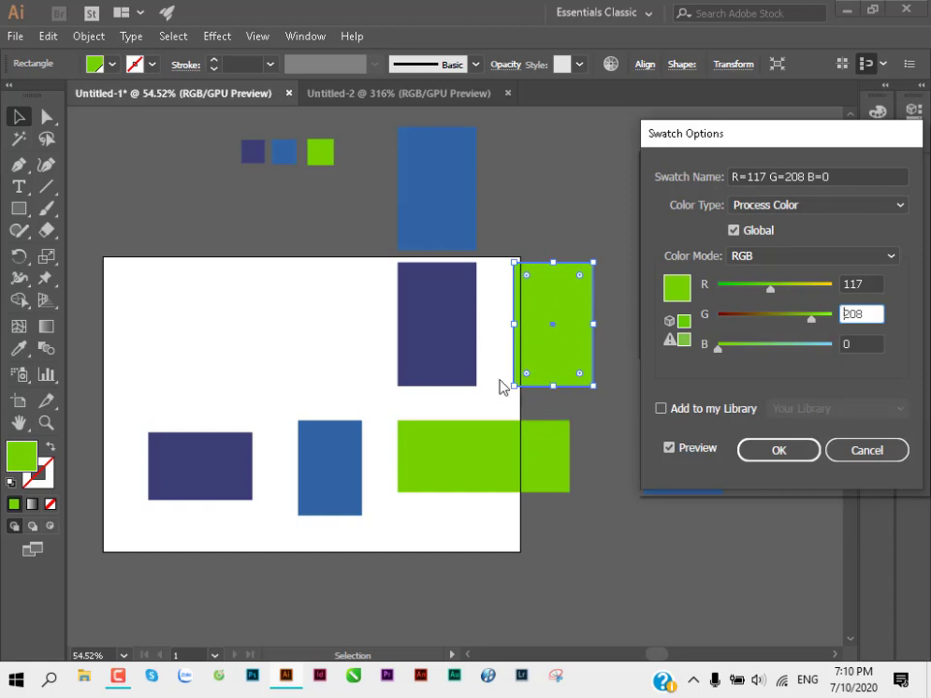
{"action": "left_click_drag", "start_coordinate": [797, 142], "coordinate": [260, 135]}
{"action": "left_click", "coordinate": [242, 443]}
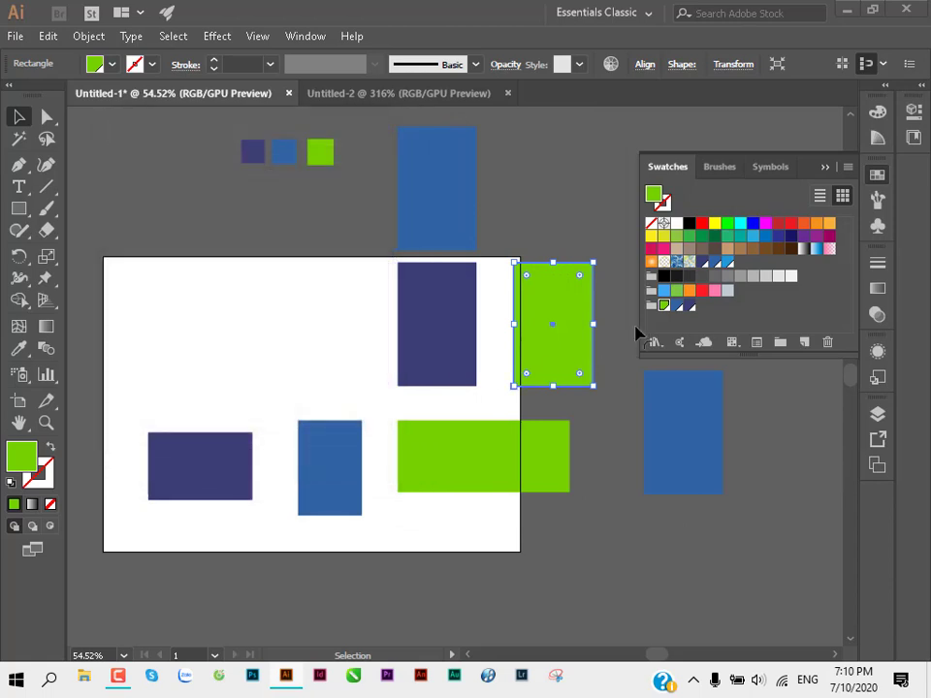
Step: Recolour the navy global swatch to orange with Preview on
{"action": "double_click", "coordinate": [688, 306]}
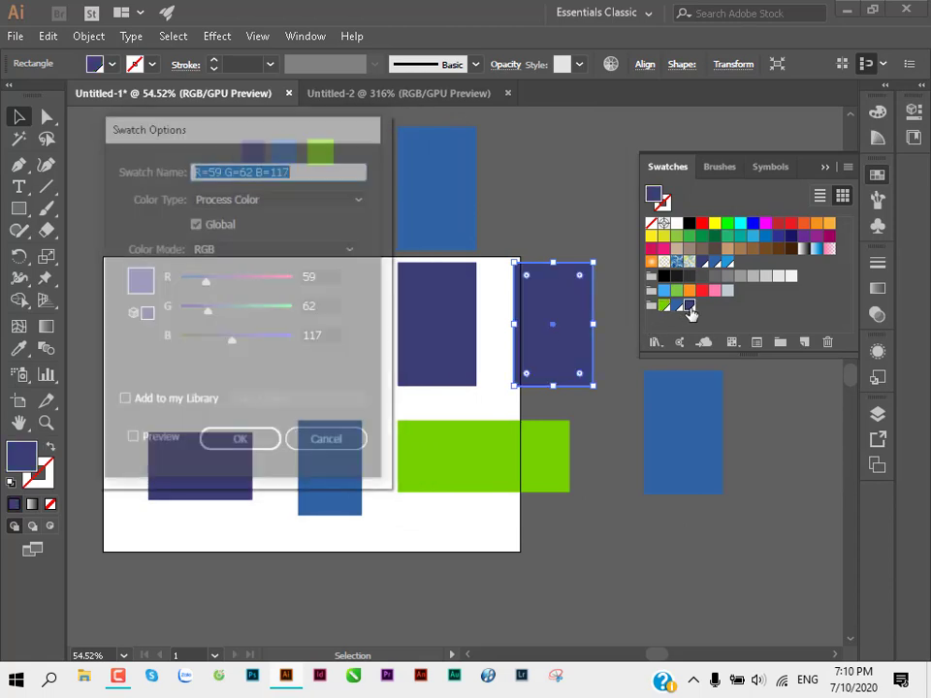
{"action": "mouse_move", "coordinate": [207, 283]}
{"action": "left_mouse_down"}
{"action": "mouse_move", "coordinate": [226, 283]}
{"action": "mouse_move", "coordinate": [268, 310]}
{"action": "left_mouse_up"}
{"action": "left_click", "coordinate": [133, 441]}
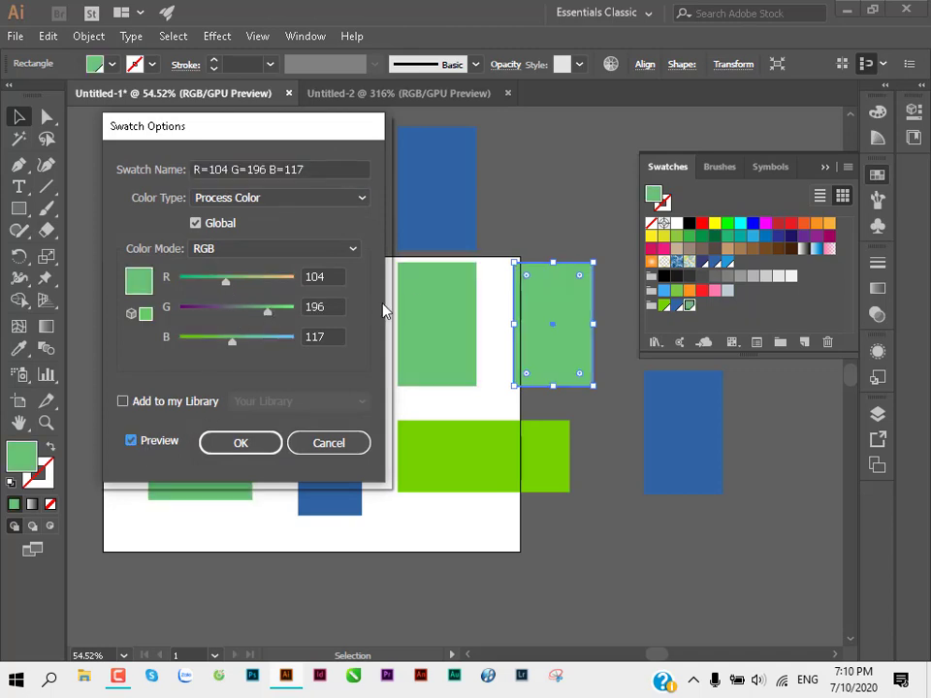
{"action": "left_click_drag", "start_coordinate": [225, 282], "coordinate": [307, 281]}
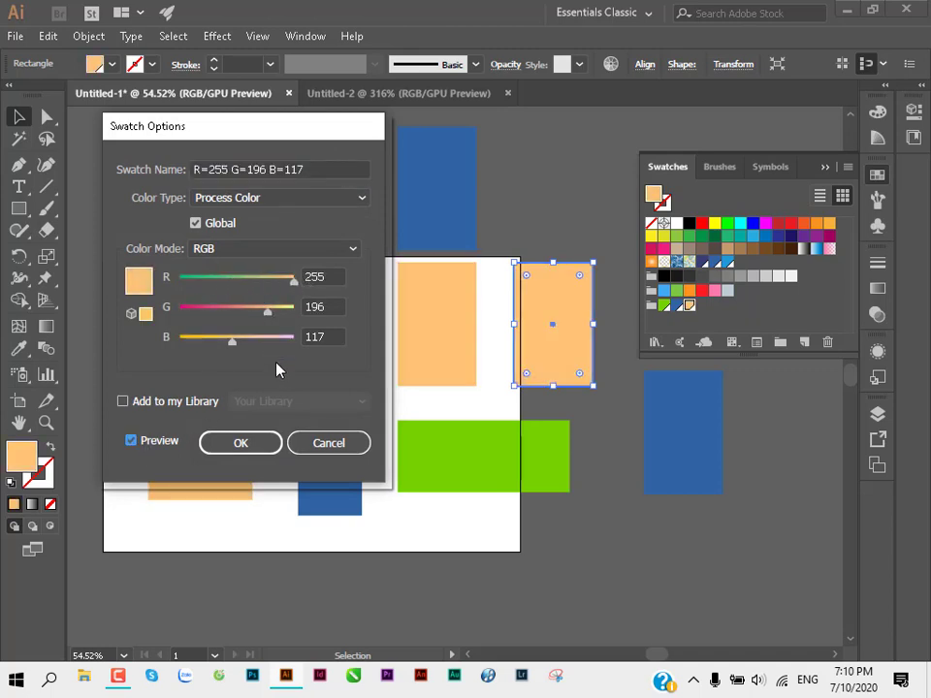
{"action": "left_click", "coordinate": [251, 442]}
Step: Change the medium-blue global swatch to pale sage R189 G203 B165, then deselect everything
{"action": "double_click", "coordinate": [676, 306]}
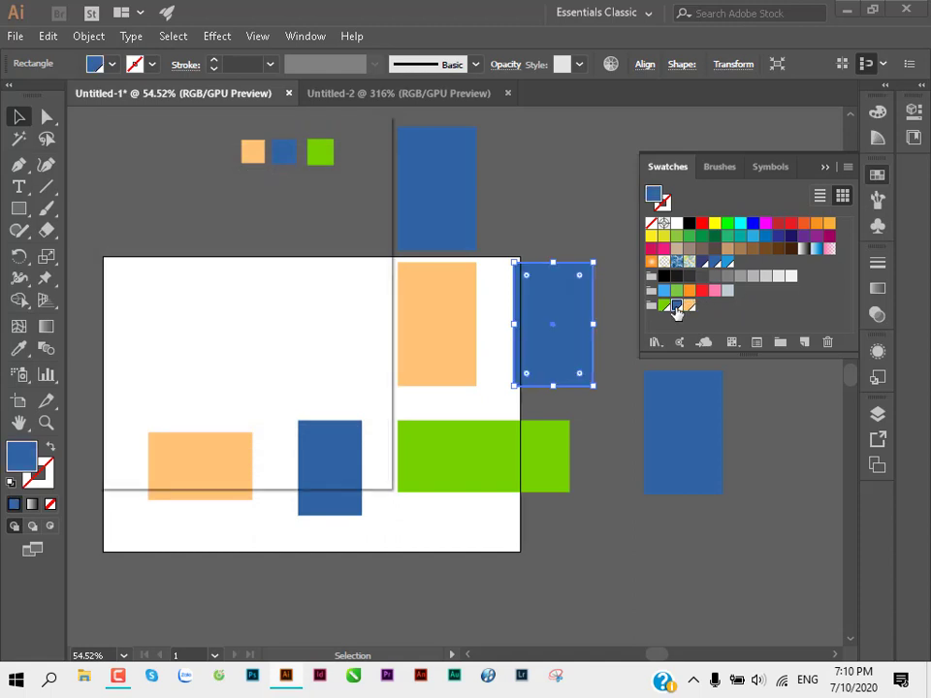
{"action": "left_click_drag", "start_coordinate": [228, 318], "coordinate": [270, 311]}
{"action": "left_click_drag", "start_coordinate": [201, 281], "coordinate": [264, 281]}
{"action": "left_click", "coordinate": [131, 441]}
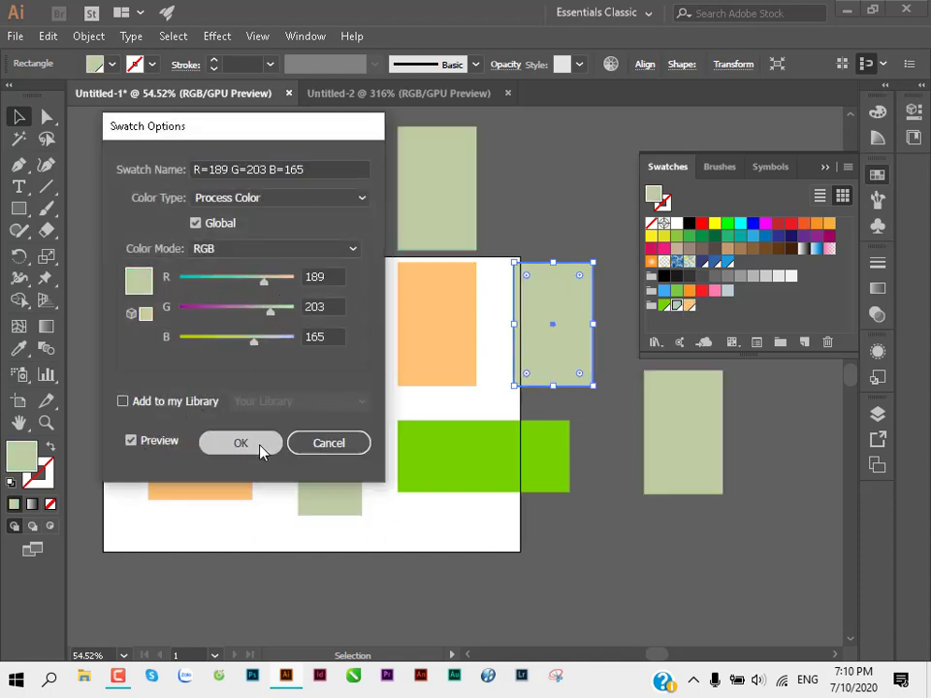
{"action": "left_click", "coordinate": [254, 444]}
{"action": "left_click", "coordinate": [594, 518]}
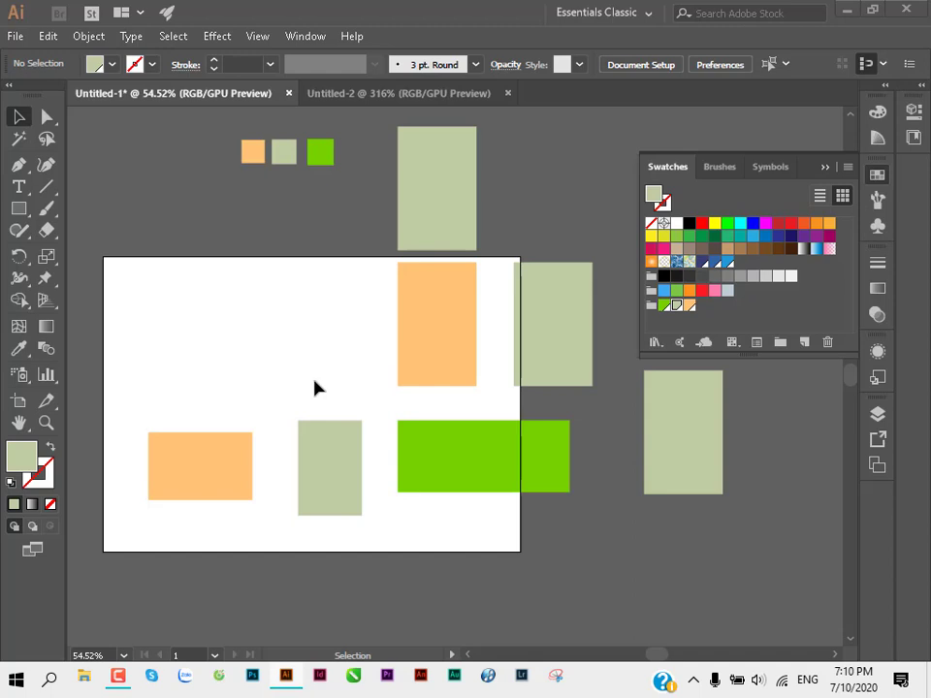
Step: Select the lower-left orange rectangle and paste a copy of it into the middle of the view
{"action": "left_click_drag", "start_coordinate": [162, 136], "coordinate": [598, 503]}
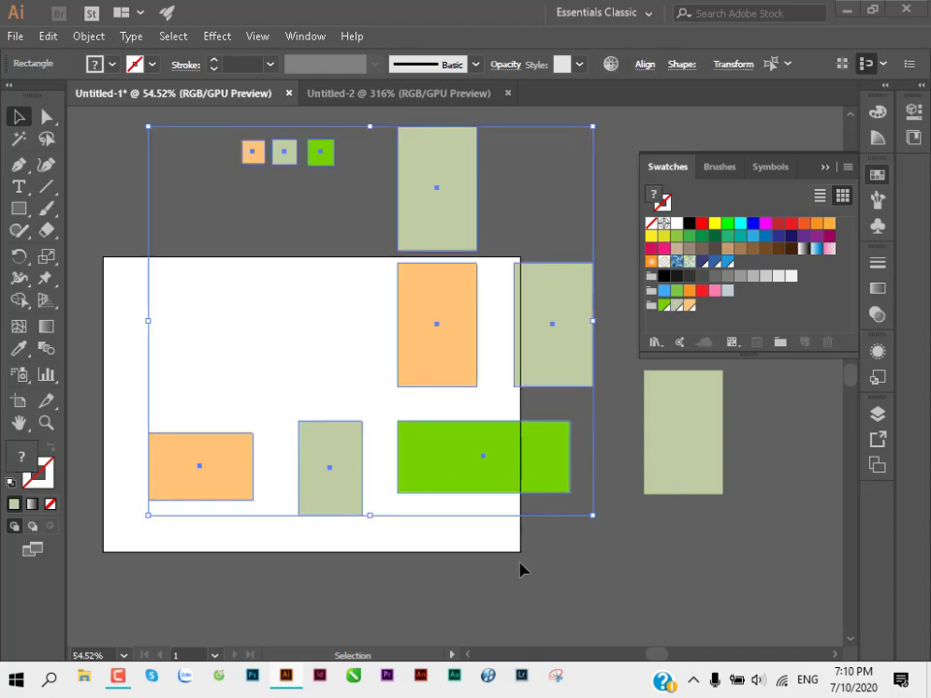
{"action": "left_click", "coordinate": [428, 569]}
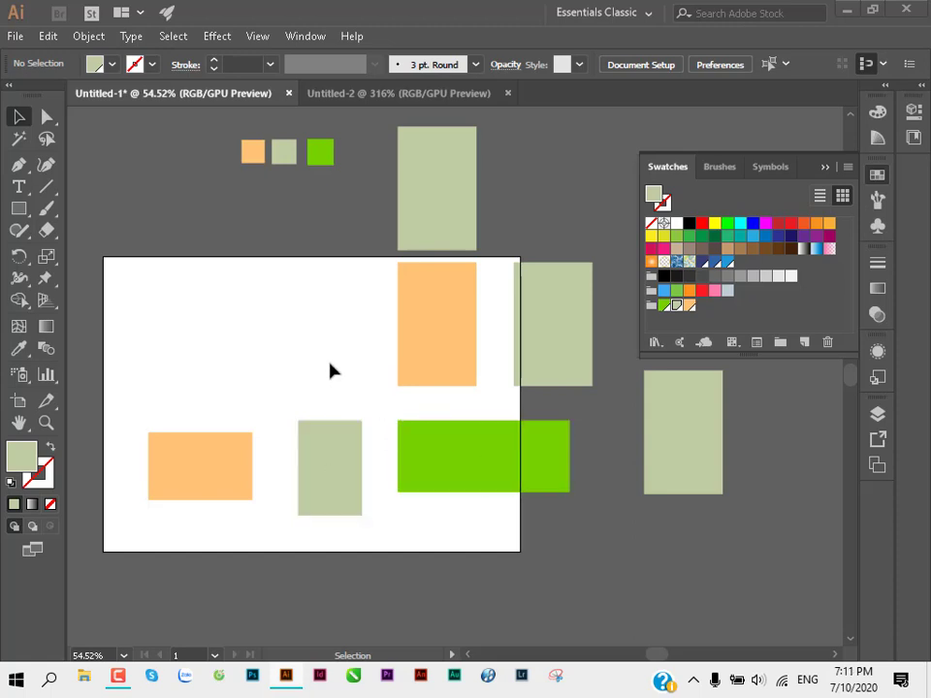
{"action": "left_click", "coordinate": [441, 215]}
{"action": "left_click", "coordinate": [376, 229]}
{"action": "left_click", "coordinate": [196, 456]}
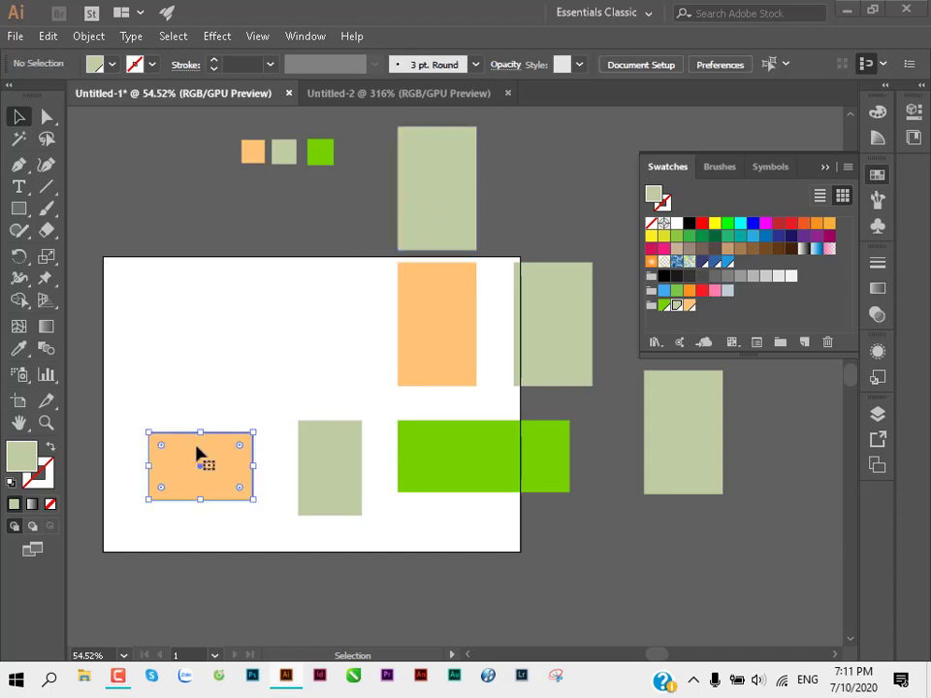
{"action": "left_click", "coordinate": [198, 387]}
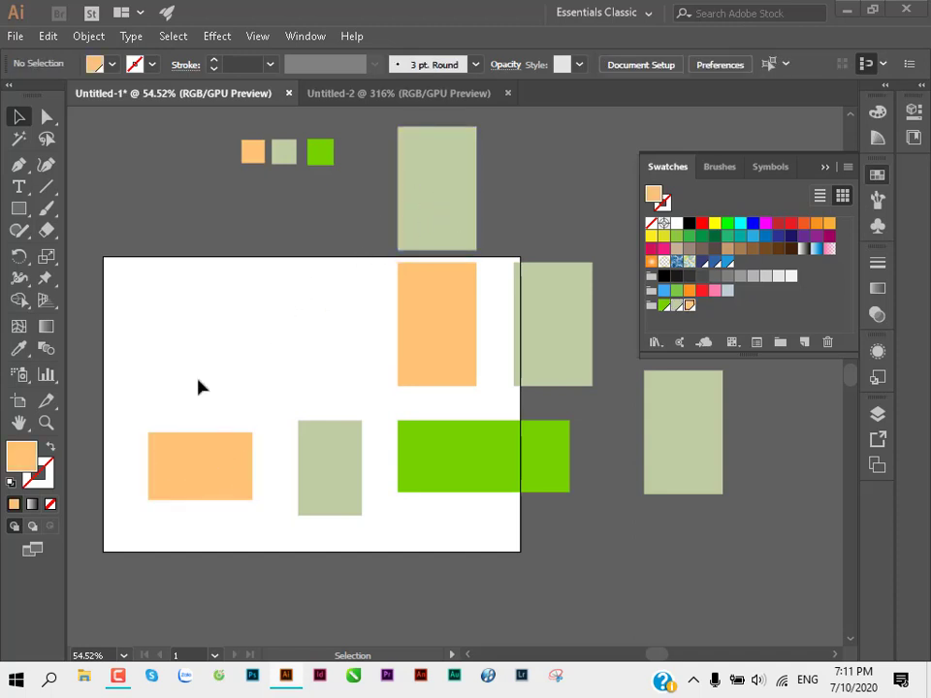
{"action": "left_click", "coordinate": [191, 488]}
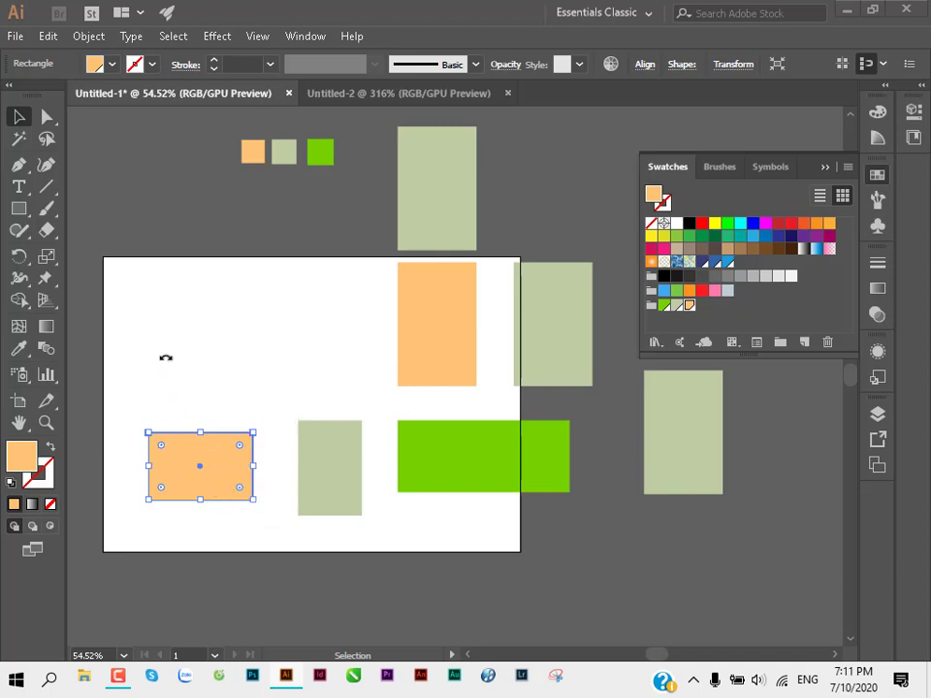
{"action": "left_click", "coordinate": [235, 329]}
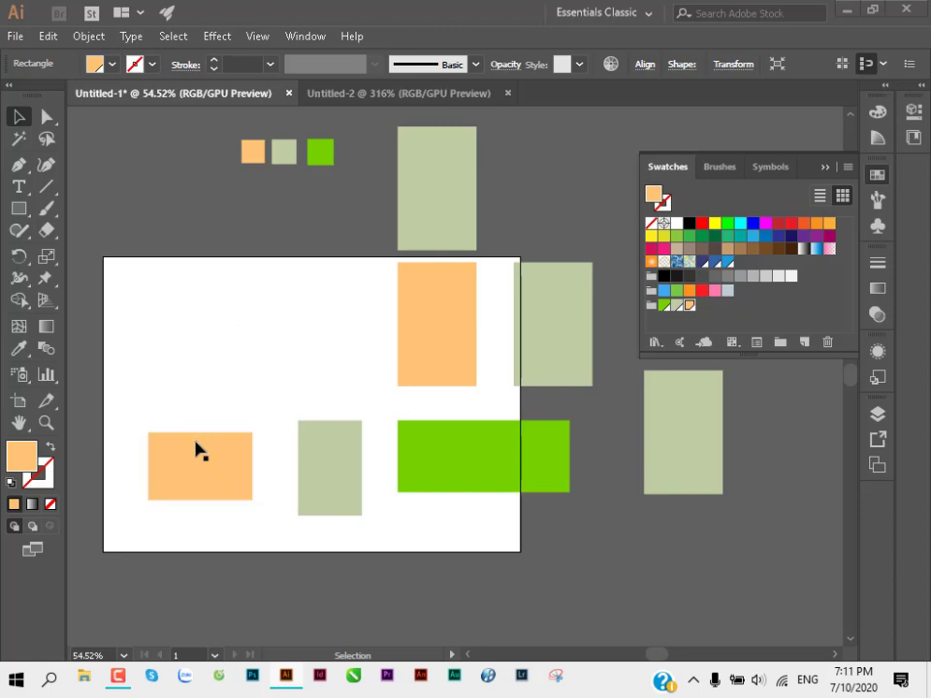
{"action": "left_click", "coordinate": [233, 472]}
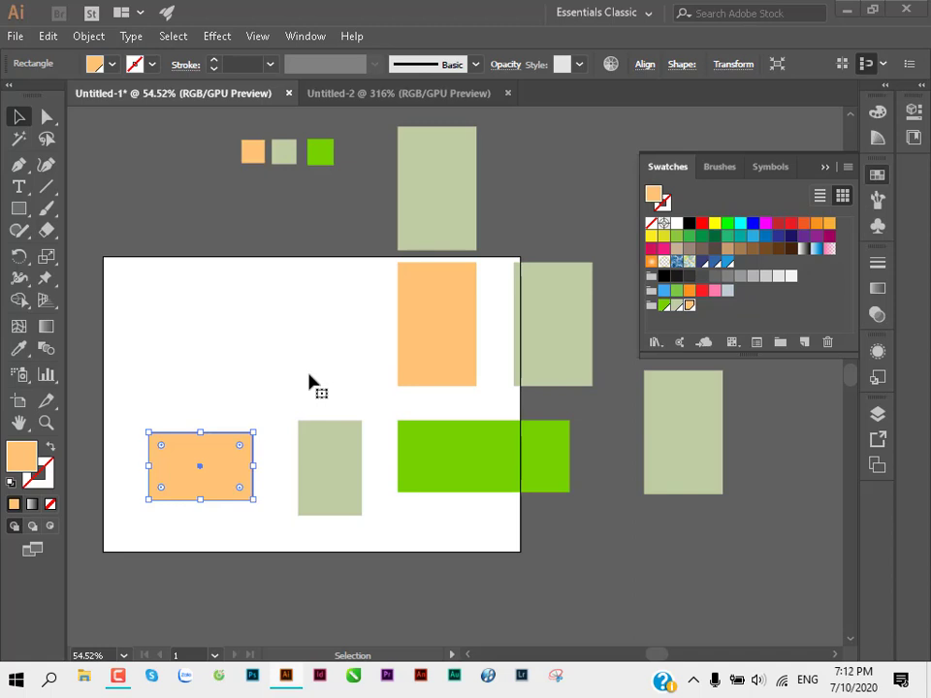
{"action": "key", "text": "a"}
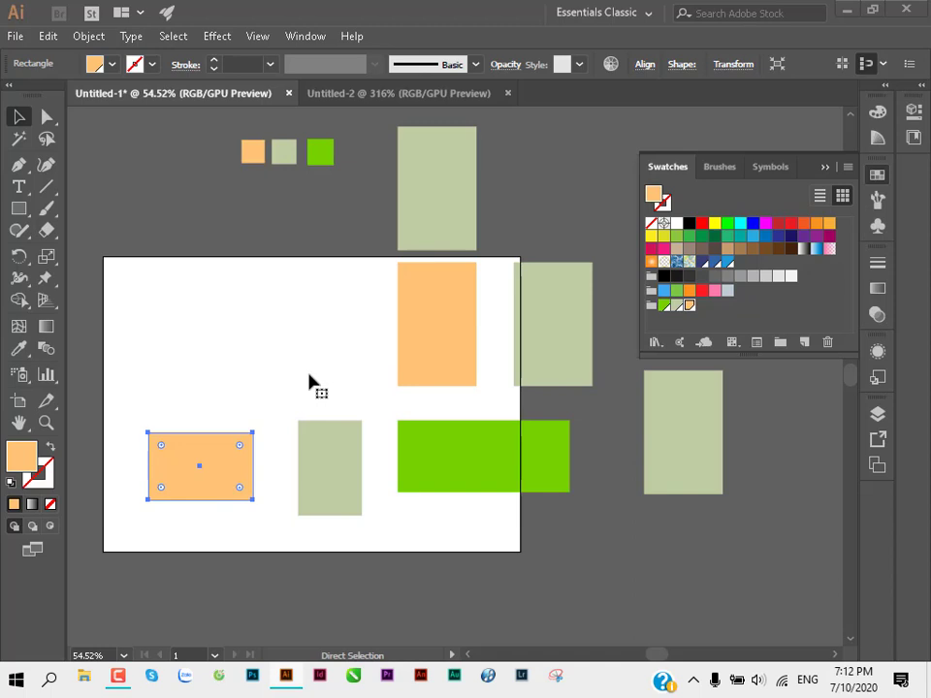
{"action": "key", "text": "ctrl+z"}
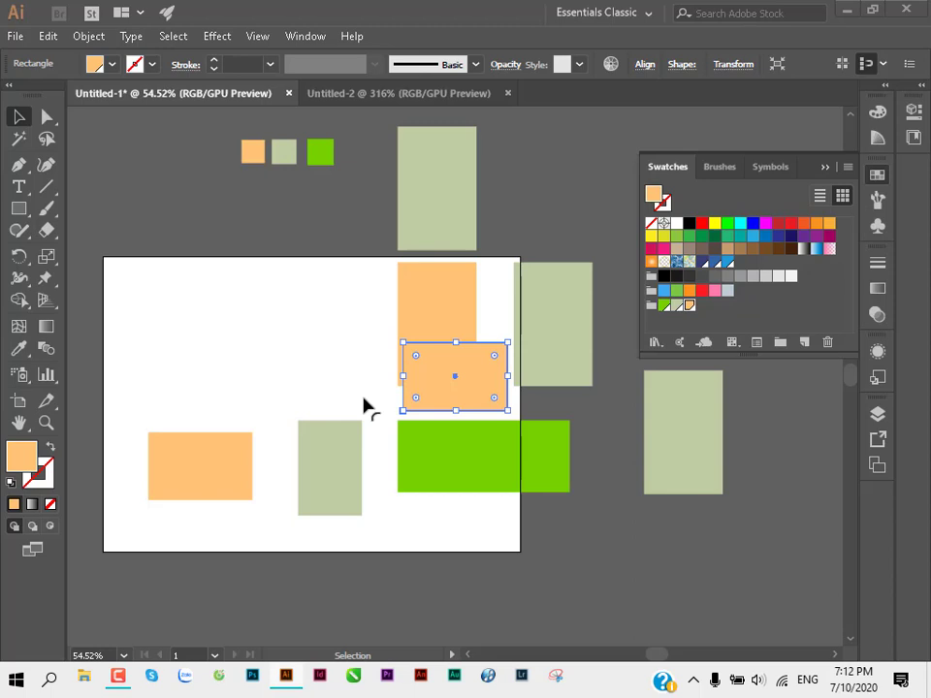
Step: Zoom in on the lower orange rectangle and paste a copy offset up-left of it
{"action": "mouse_move", "coordinate": [189, 449]}
{"action": "left_mouse_down"}
{"action": "mouse_move", "coordinate": [392, 425]}
{"action": "mouse_move", "coordinate": [465, 455]}
{"action": "left_mouse_up"}
{"action": "left_click_drag", "start_coordinate": [358, 453], "coordinate": [417, 458]}
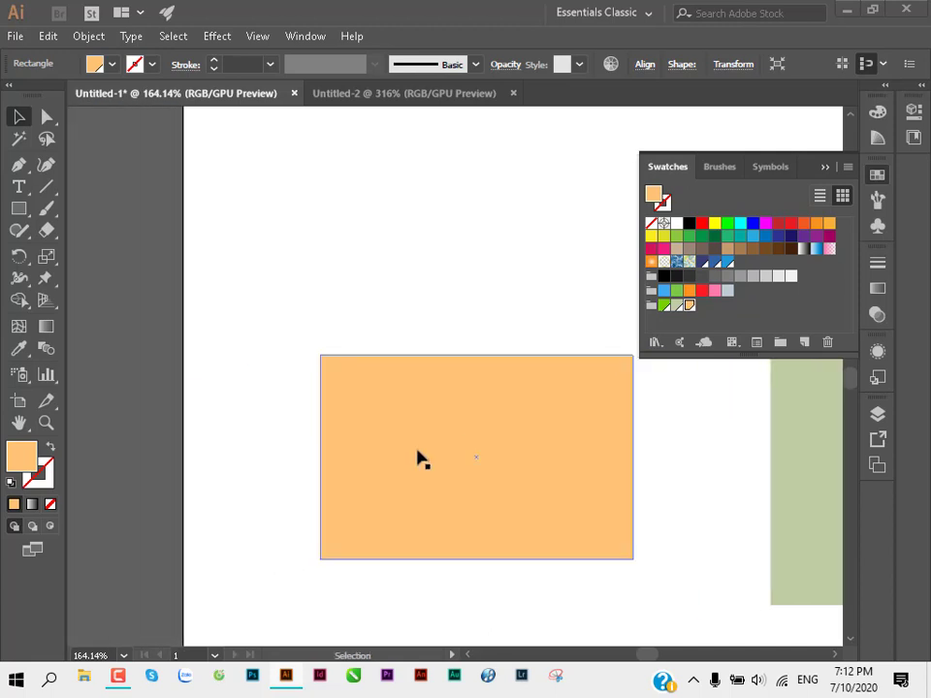
{"action": "key", "text": "a"}
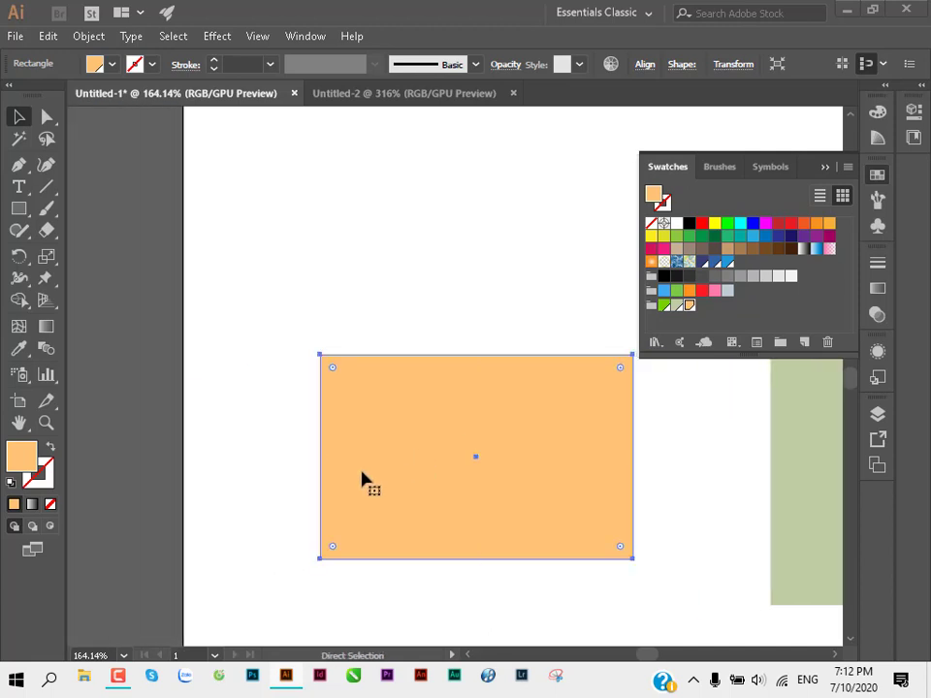
{"action": "key", "text": "ctrl+c"}
{"action": "key", "text": "ctrl+v"}
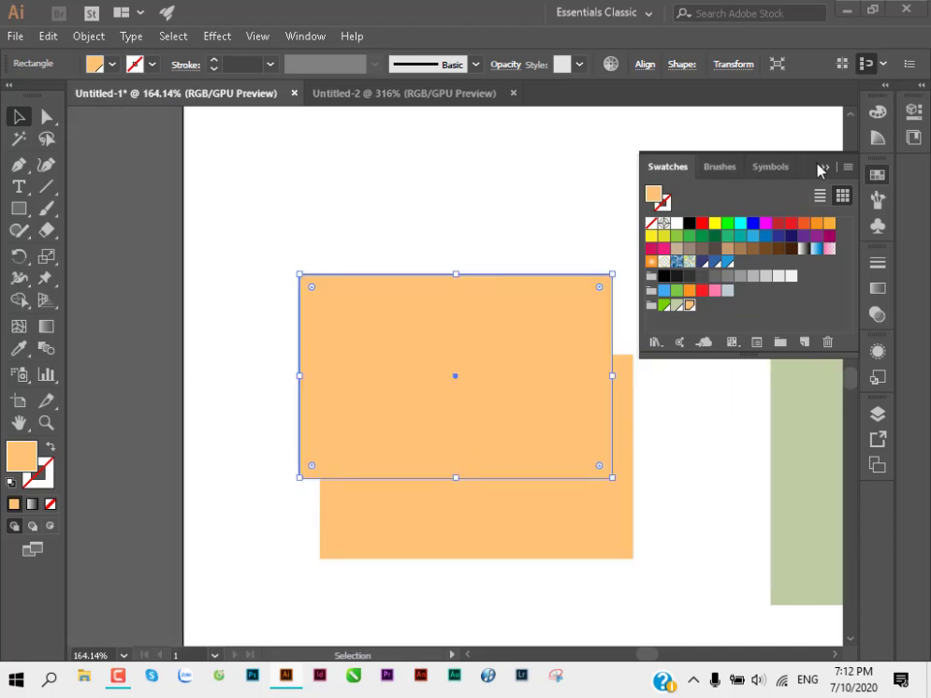
Step: Hide the Swatches panel, Alt-drag an extra duplicate to the left, then delete it
{"action": "left_click", "coordinate": [820, 169]}
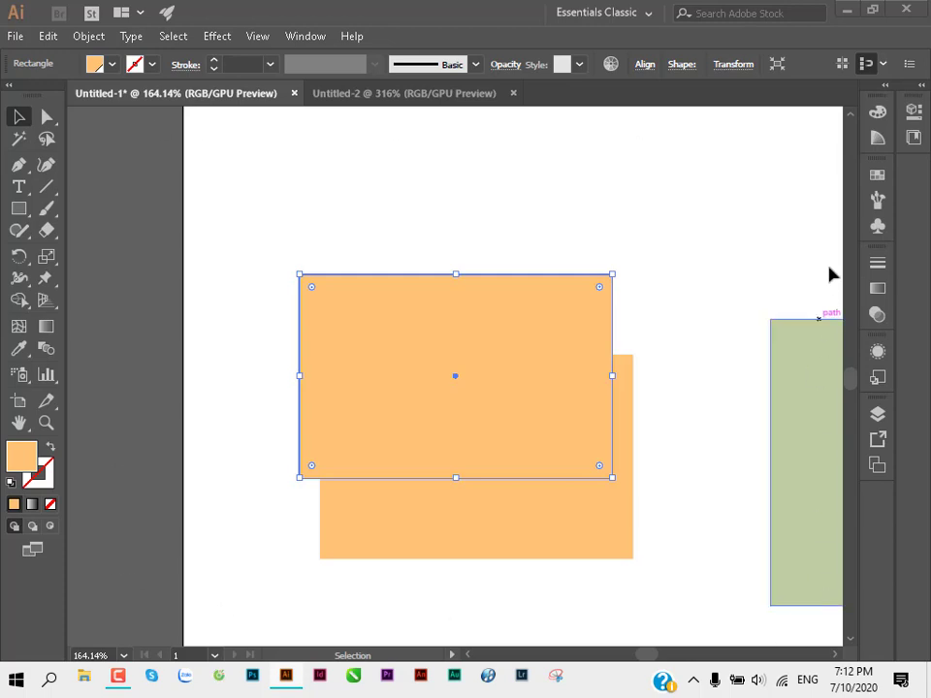
{"action": "left_click", "coordinate": [398, 233]}
{"action": "left_click", "coordinate": [398, 339]}
{"action": "key", "text": "ctrl+c"}
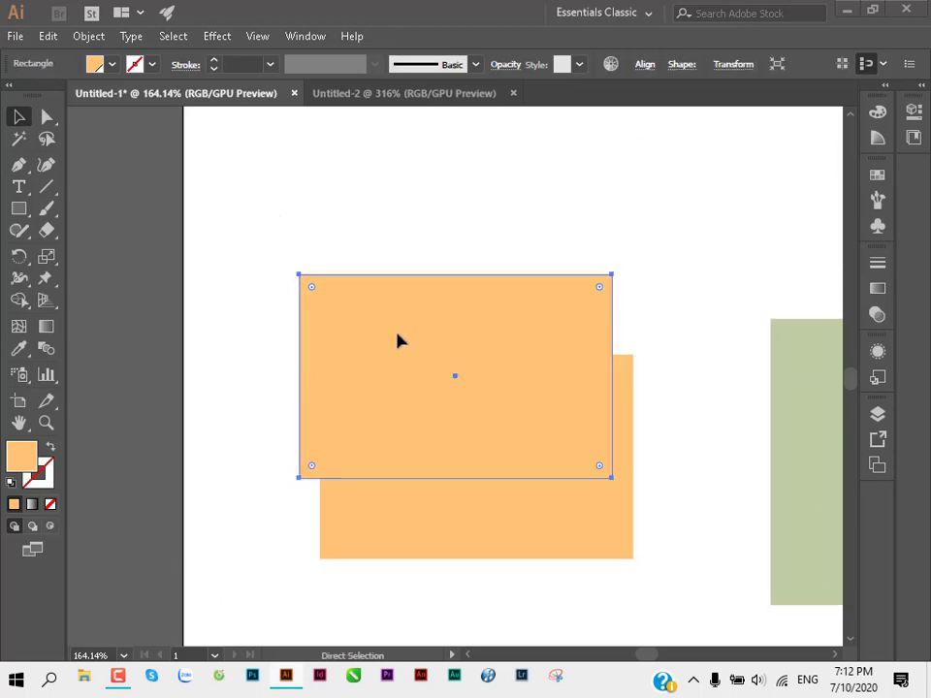
{"action": "left_click", "coordinate": [412, 262]}
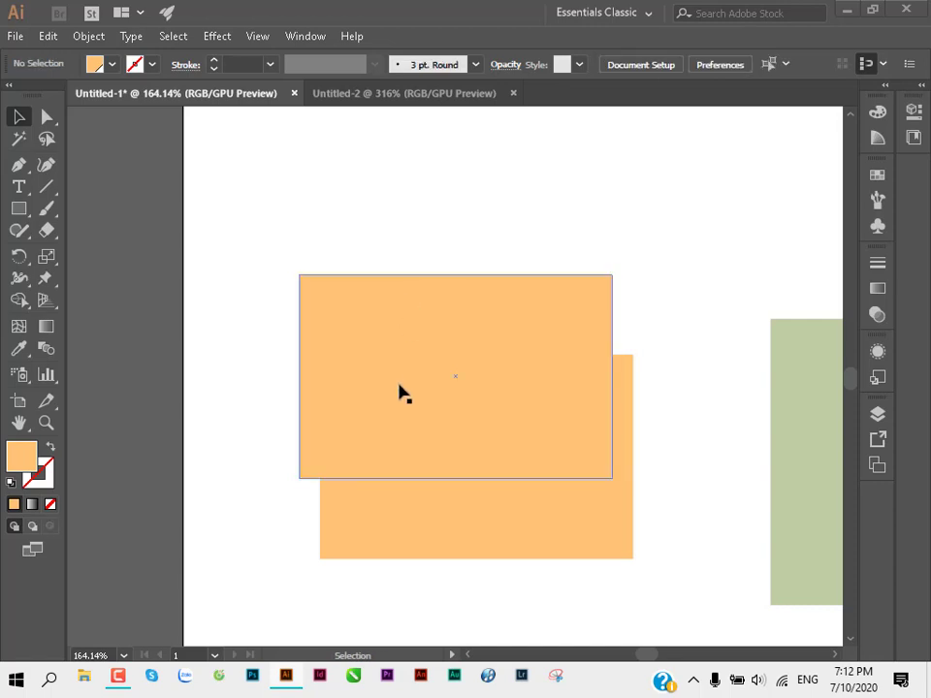
{"action": "left_click_drag", "start_coordinate": [401, 391], "coordinate": [147, 498]}
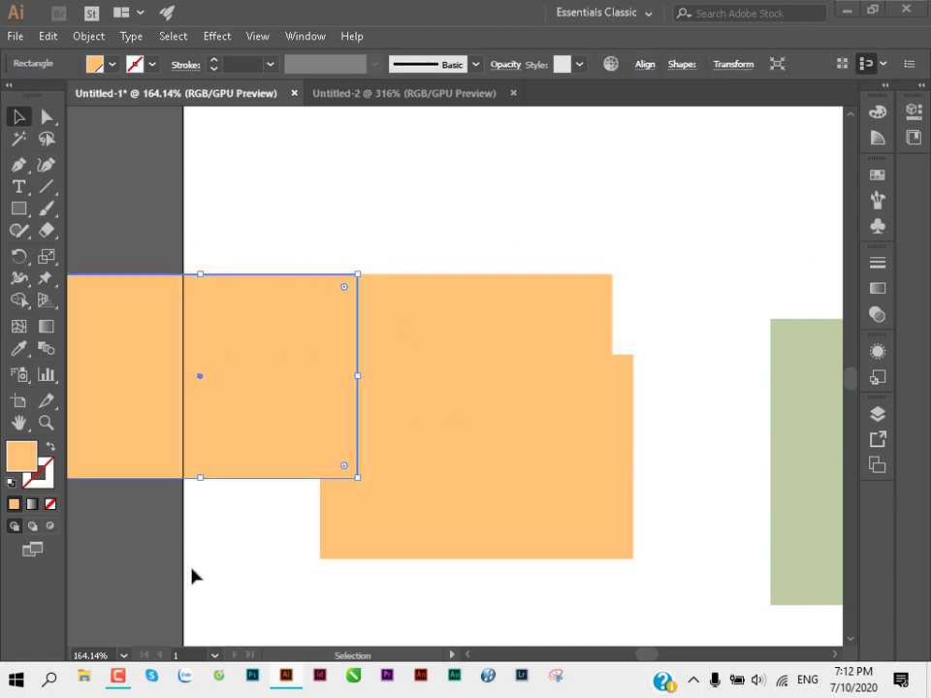
{"action": "key", "text": "Delete"}
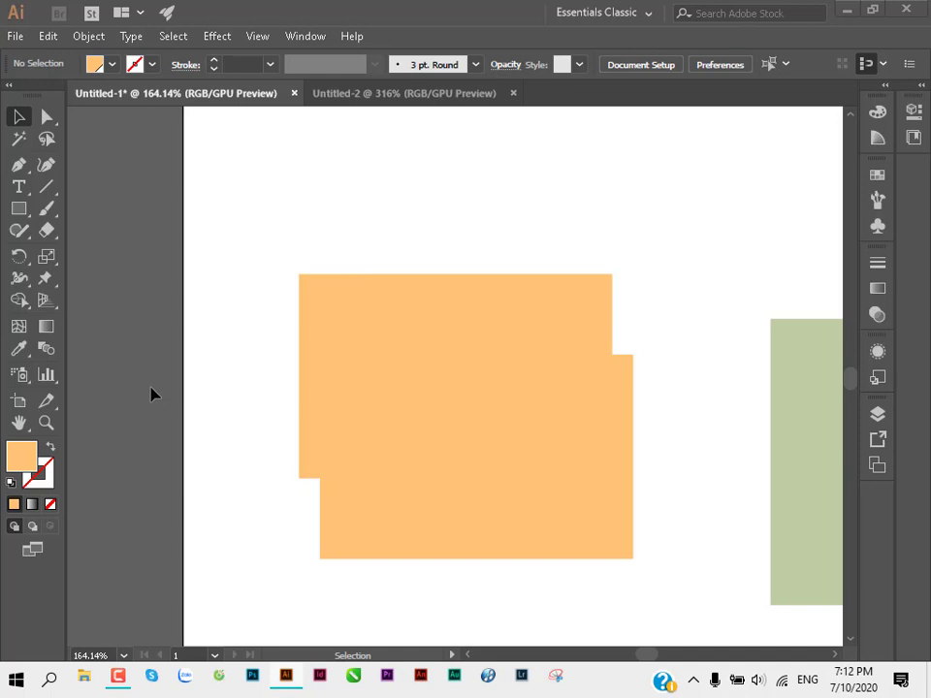
Step: Delete the upper orange copy and select the remaining original rectangle
{"action": "left_click", "coordinate": [374, 371]}
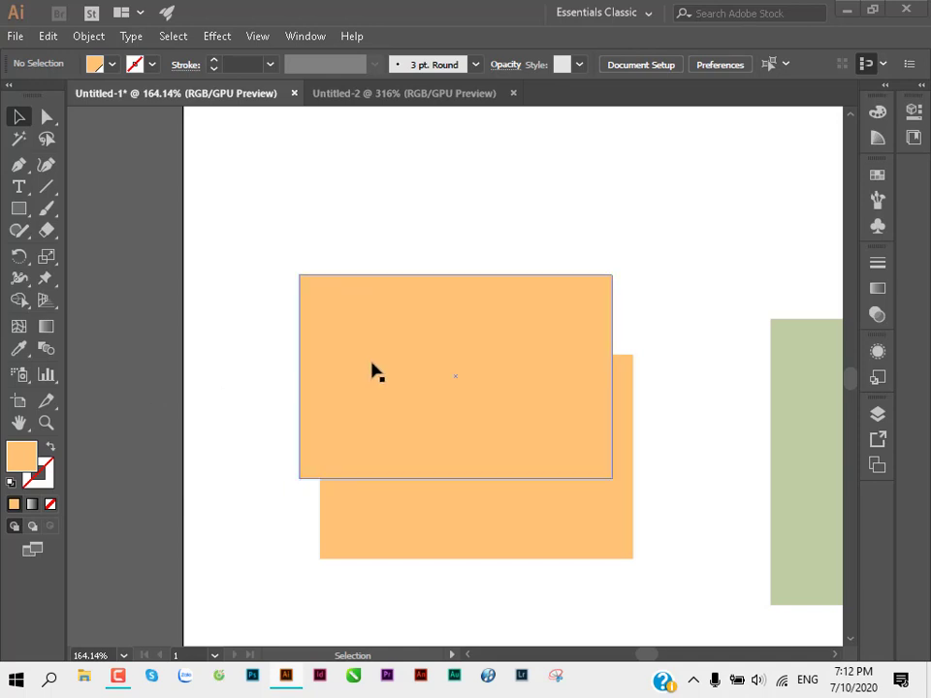
{"action": "left_click_drag", "start_coordinate": [373, 371], "coordinate": [234, 329]}
{"action": "key", "text": "Delete"}
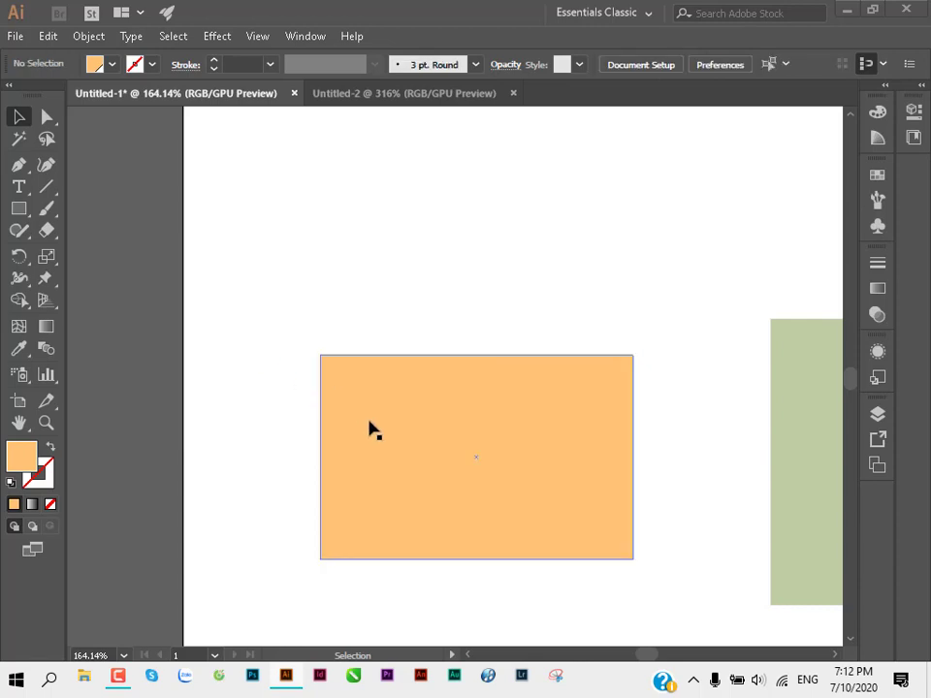
{"action": "left_click", "coordinate": [373, 429]}
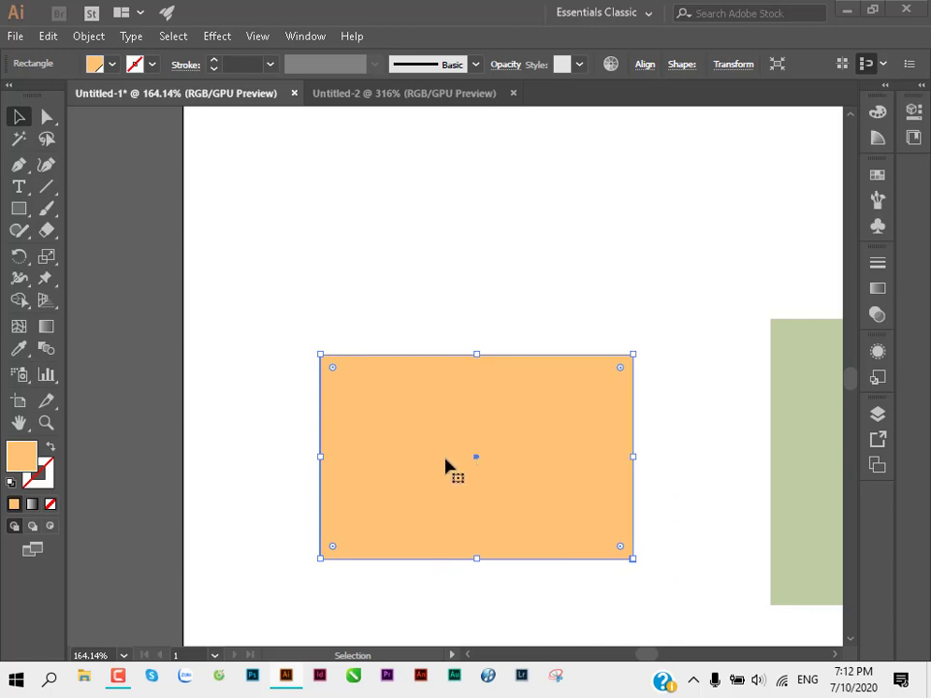
Step: Reselect the rectangle, switch between Direct Selection and Selection tools, and open the Edit menu
{"action": "left_click", "coordinate": [229, 311]}
{"action": "left_click", "coordinate": [380, 451]}
{"action": "key", "text": "a"}
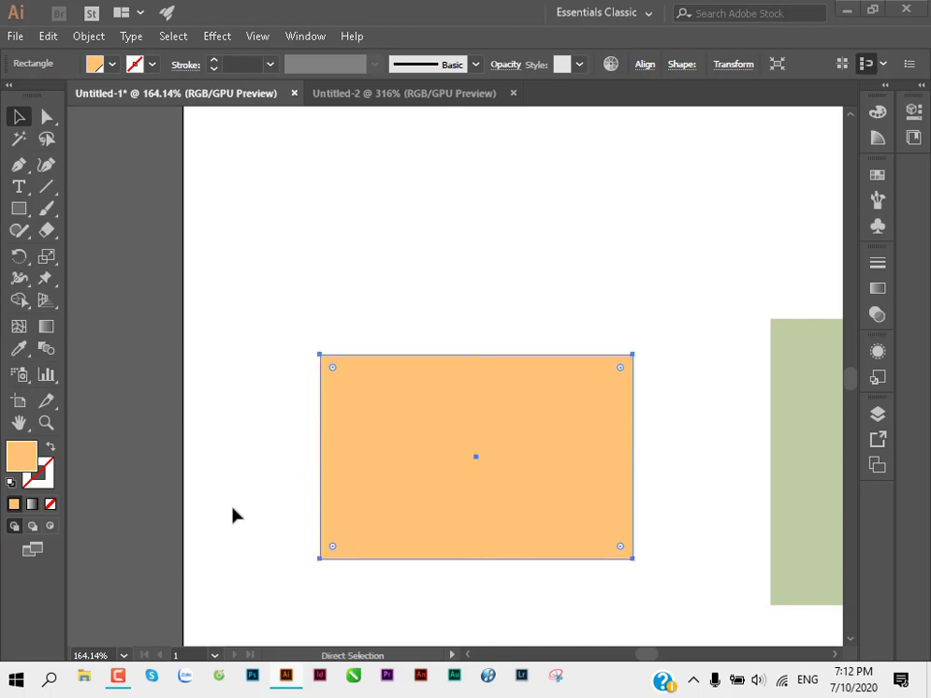
{"action": "key", "text": "v"}
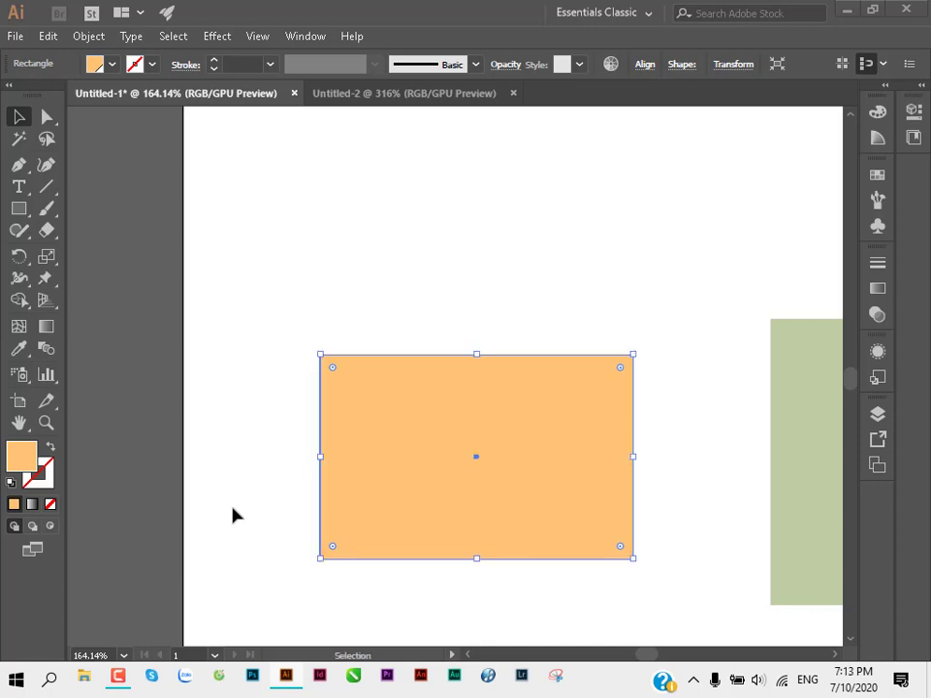
{"action": "key", "text": "a"}
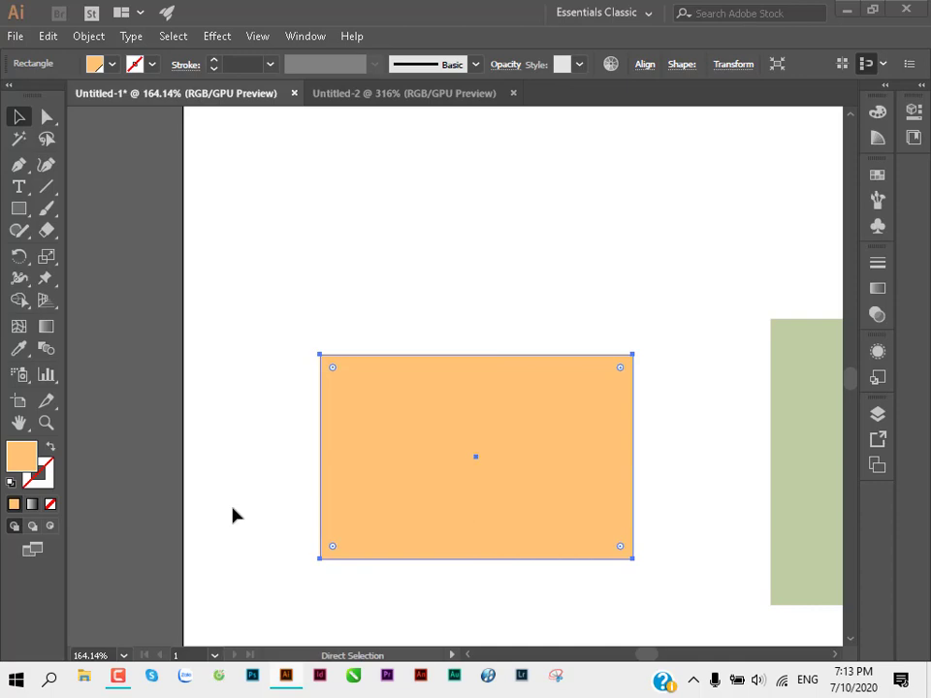
{"action": "key", "text": "v"}
{"action": "left_click", "coordinate": [50, 37]}
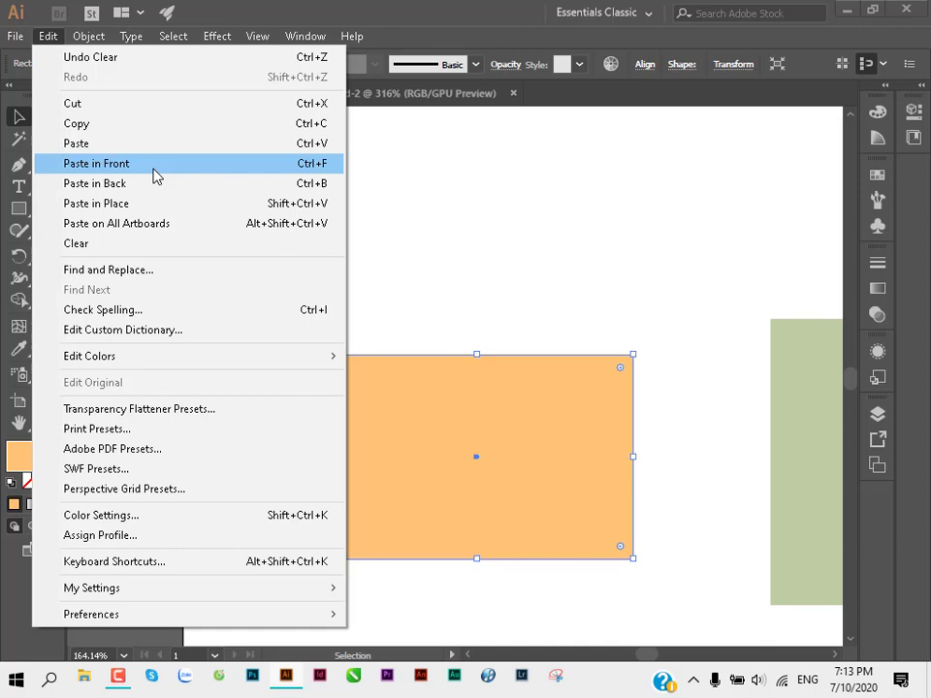
Step: Paste a copy in front of the orange rectangle, move it up-left, then delete it
{"action": "left_click", "coordinate": [155, 164]}
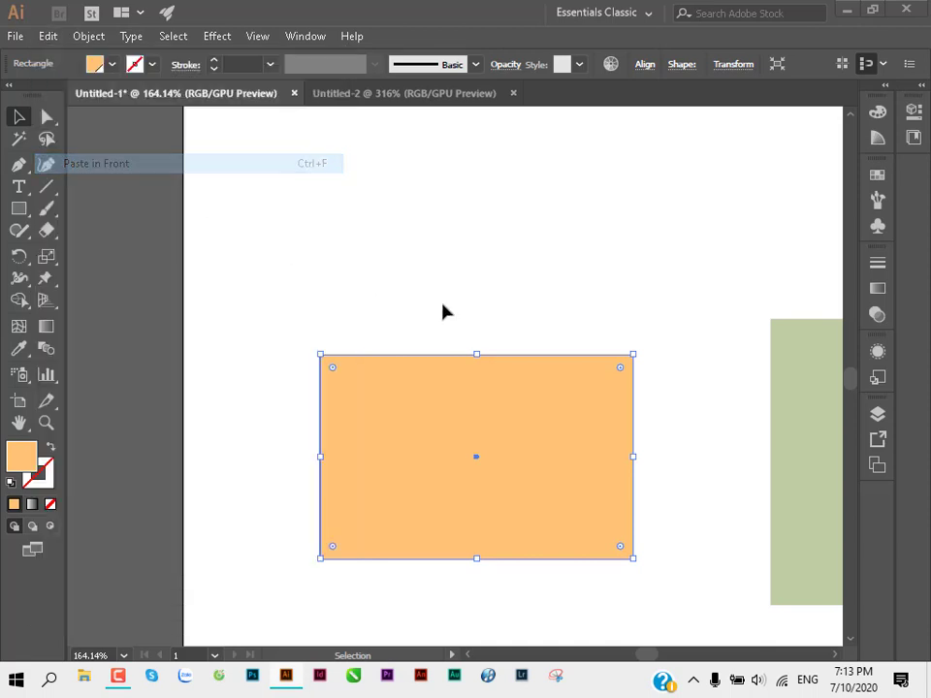
{"action": "left_click", "coordinate": [532, 284]}
{"action": "mouse_move", "coordinate": [534, 453]}
{"action": "left_mouse_down"}
{"action": "mouse_move", "coordinate": [400, 260]}
{"action": "mouse_move", "coordinate": [345, 234]}
{"action": "left_mouse_up"}
{"action": "key", "text": "Delete"}
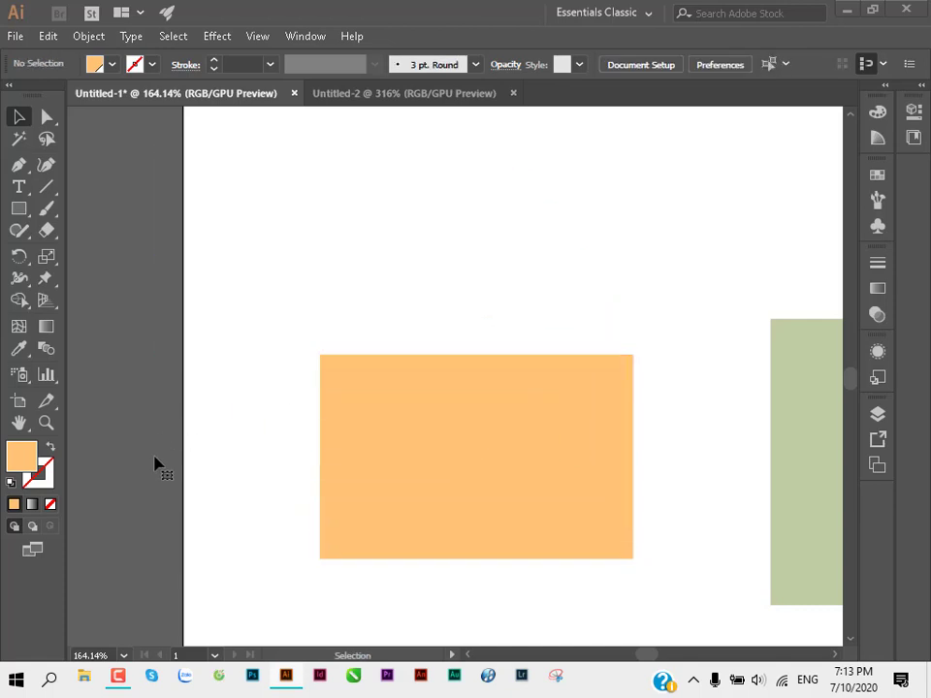
Step: Fill a front copy brown, drag it aside to reveal the orange, delete it, and hide the swatches
{"action": "left_click", "coordinate": [453, 488]}
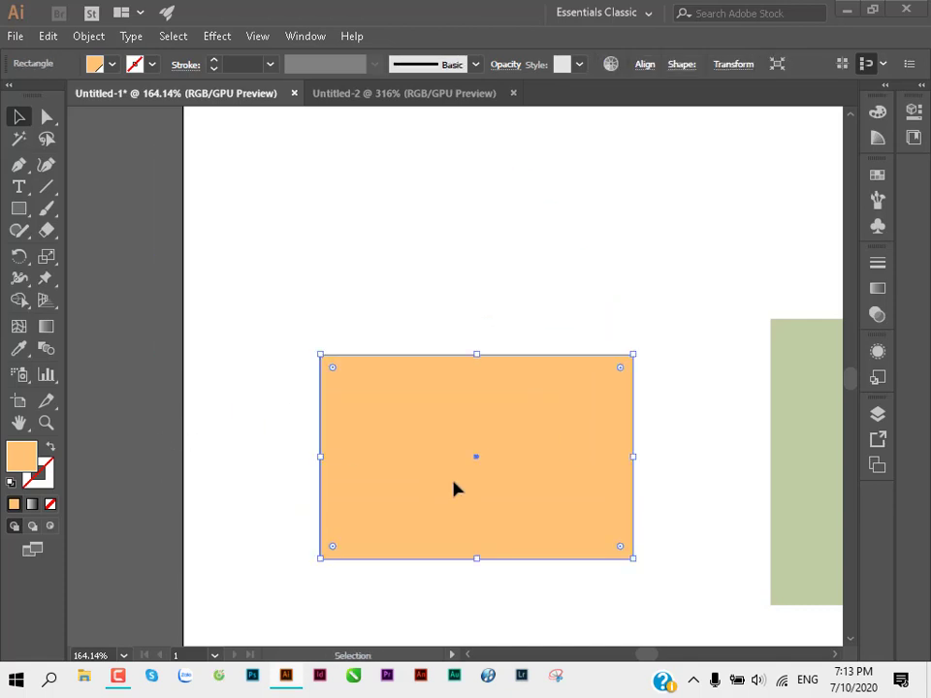
{"action": "left_click", "coordinate": [877, 175]}
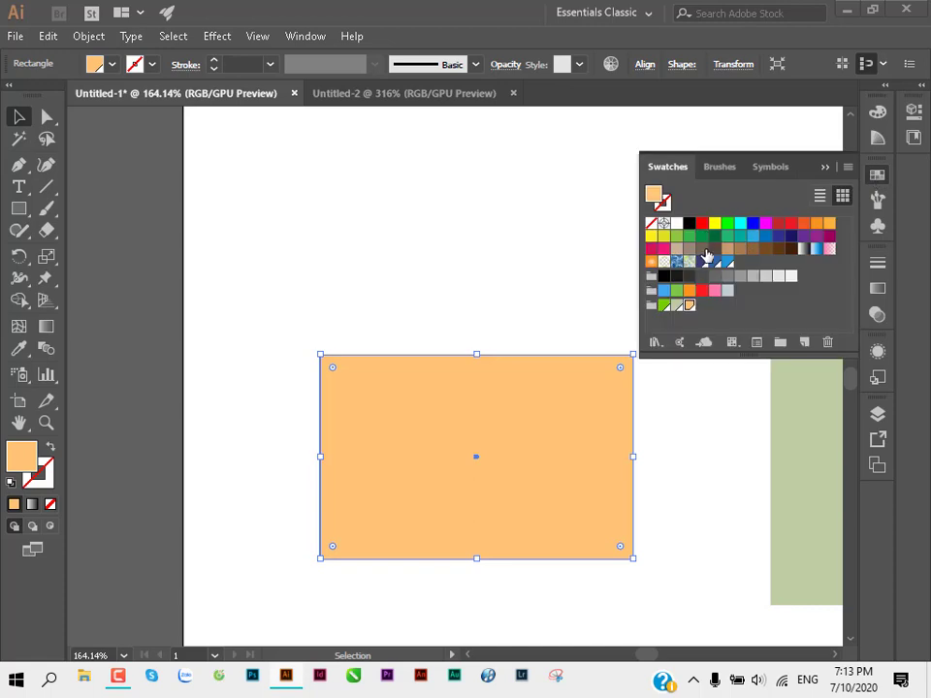
{"action": "left_click", "coordinate": [753, 249]}
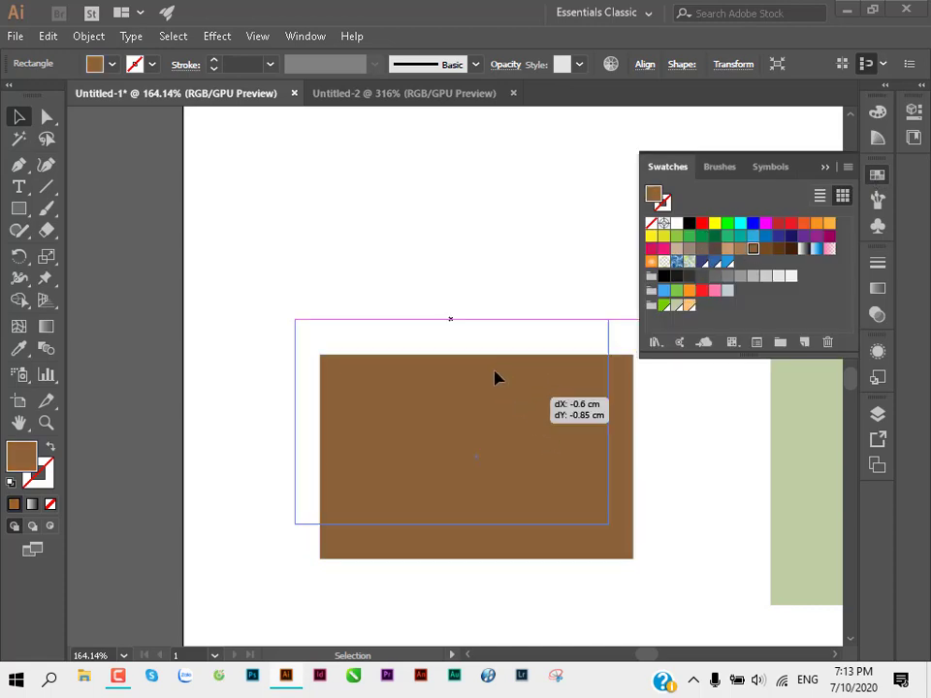
{"action": "left_click_drag", "start_coordinate": [539, 386], "coordinate": [478, 300]}
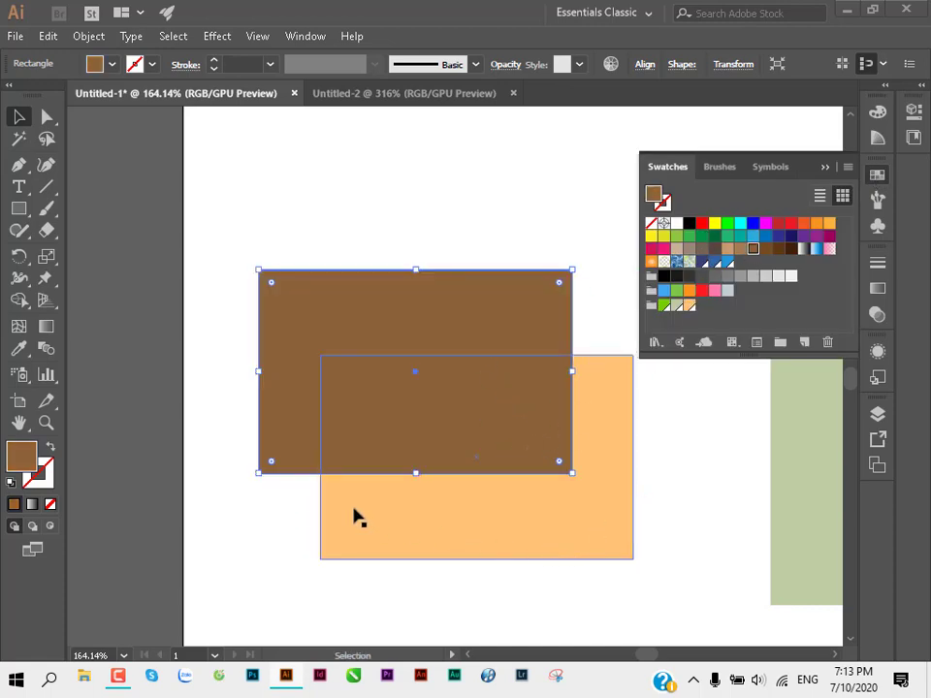
{"action": "key", "text": "Delete"}
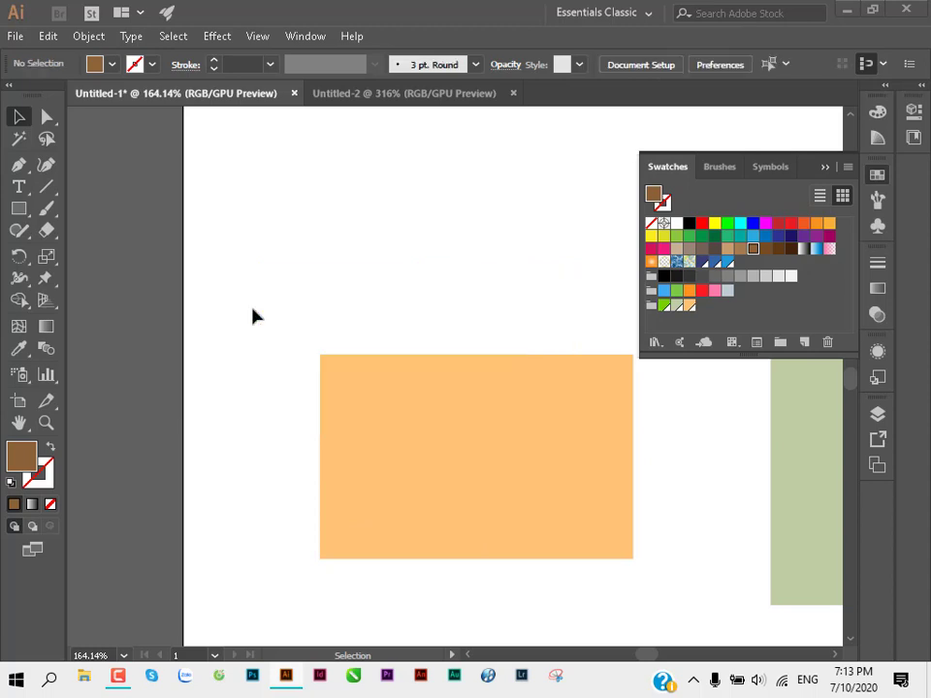
{"action": "left_click", "coordinate": [405, 374]}
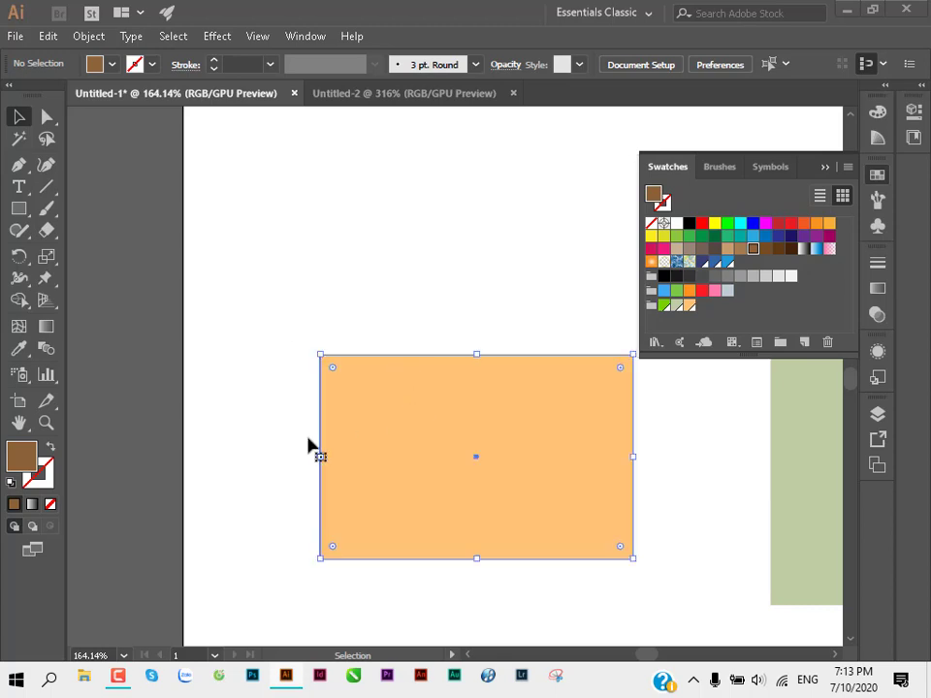
{"action": "left_click", "coordinate": [825, 167]}
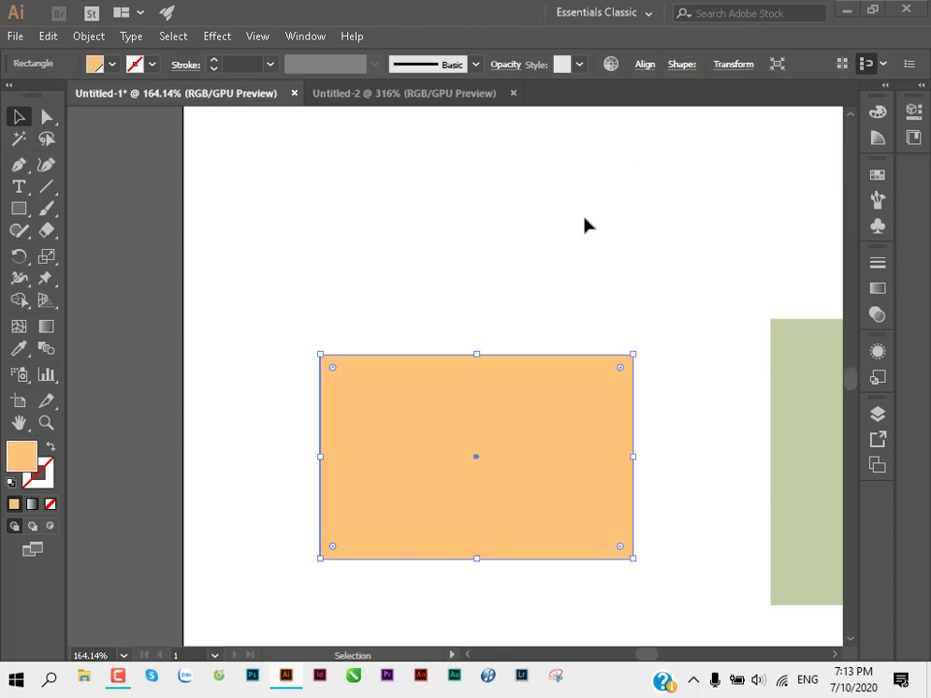
{"action": "key", "text": "a"}
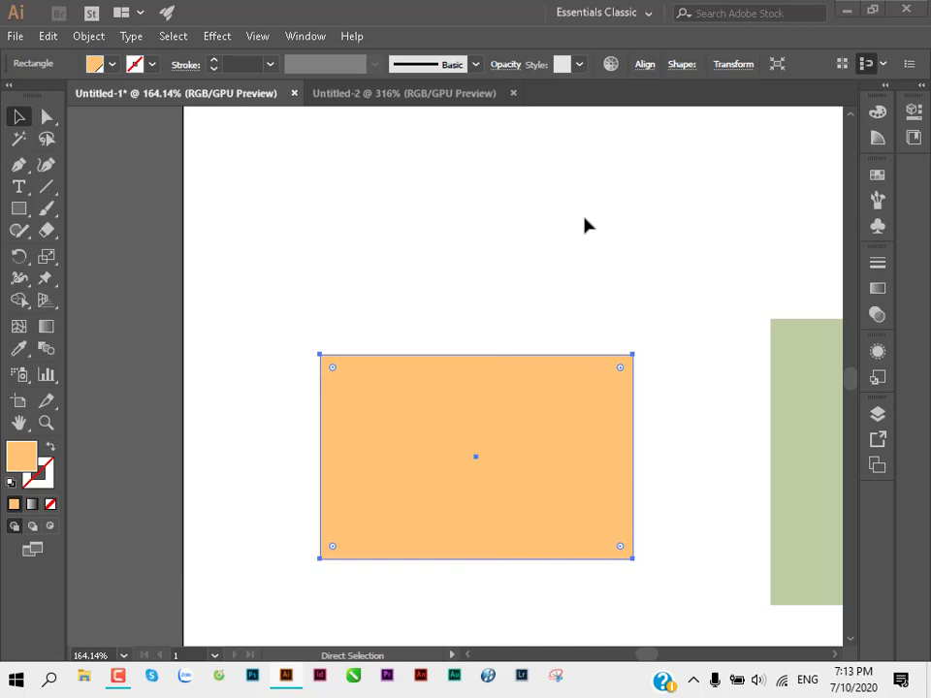
Step: Paste a copy behind the orange rectangle, fill it bright green, and shift the orange up-left
{"action": "left_click", "coordinate": [46, 36]}
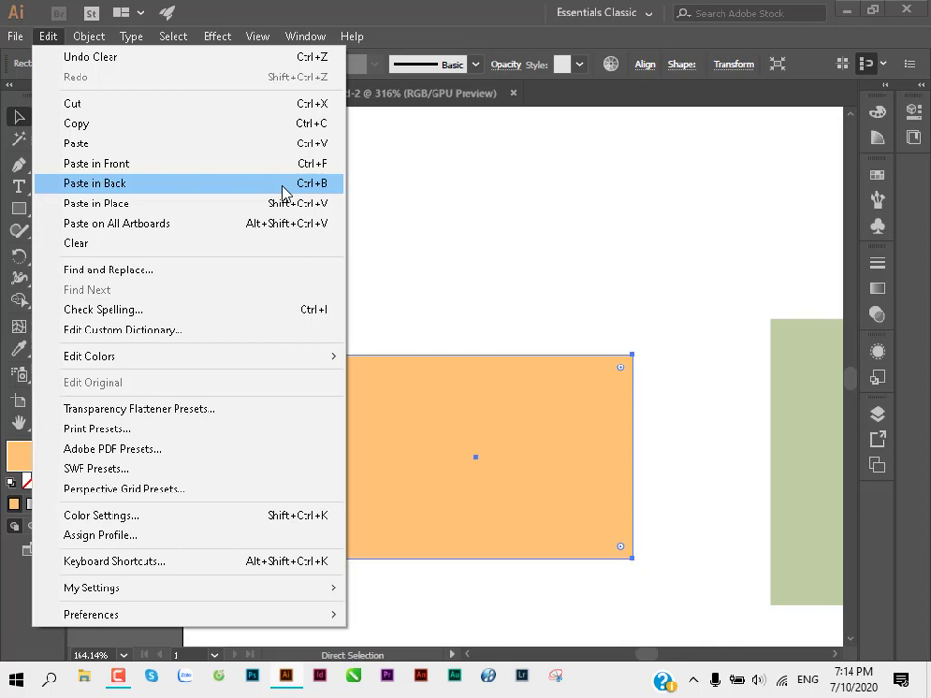
{"action": "left_click", "coordinate": [283, 192]}
{"action": "left_click", "coordinate": [875, 177]}
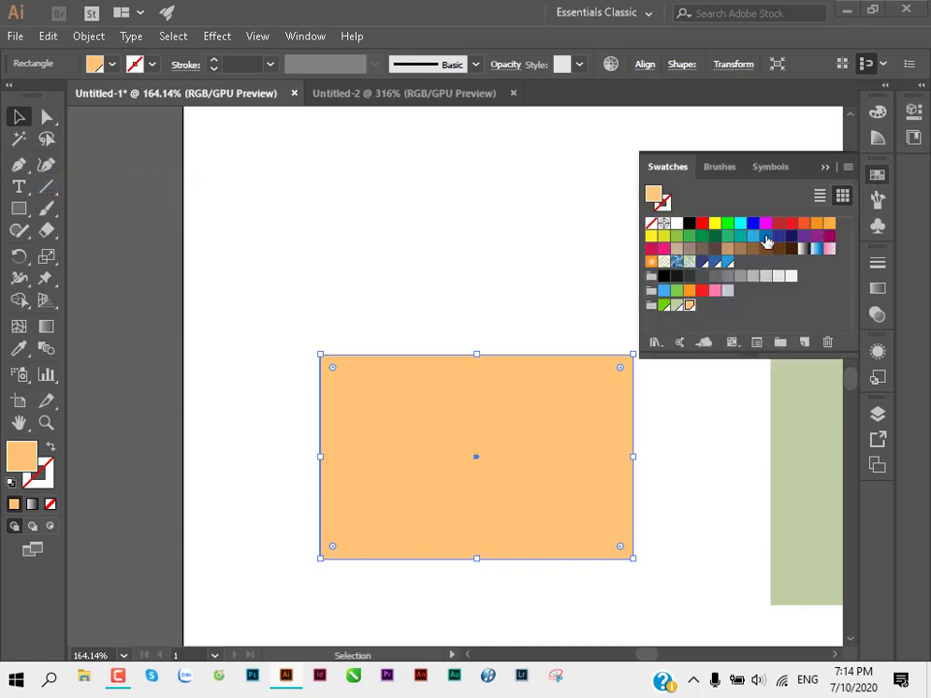
{"action": "left_click", "coordinate": [727, 223]}
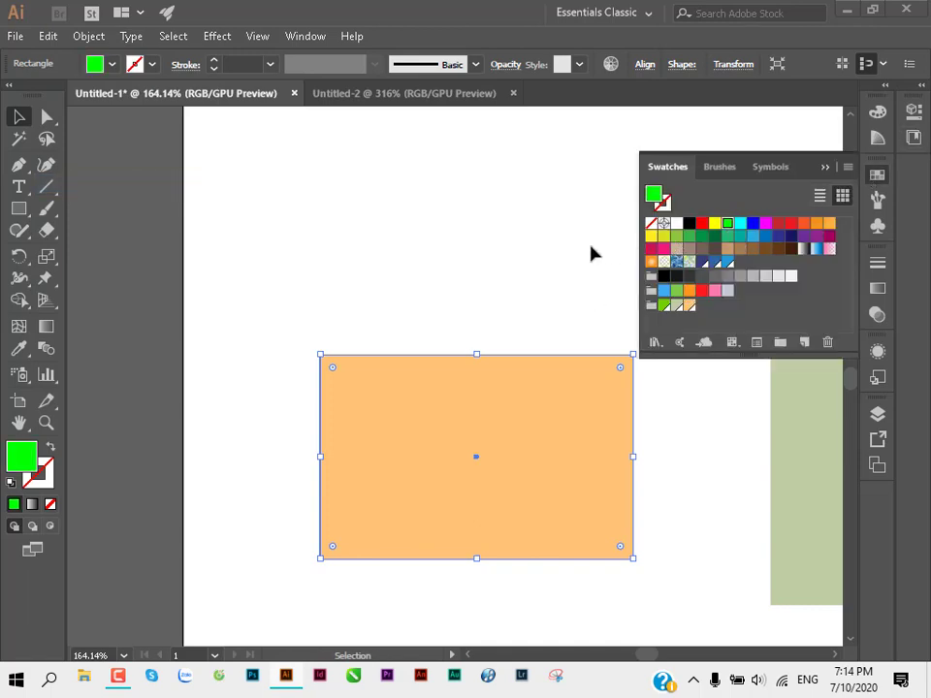
{"action": "left_click", "coordinate": [475, 282]}
{"action": "left_click_drag", "start_coordinate": [320, 468], "coordinate": [206, 398]}
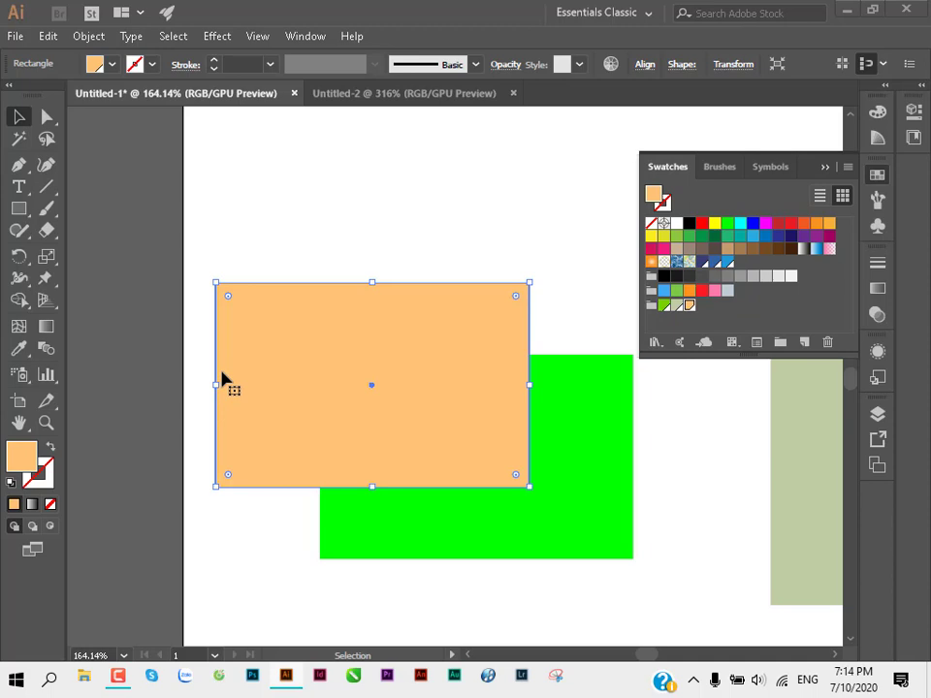
Step: Drag out a copy of the orange rectangle, zoom out, and move it onto the left pasteboard
{"action": "left_click", "coordinate": [314, 199]}
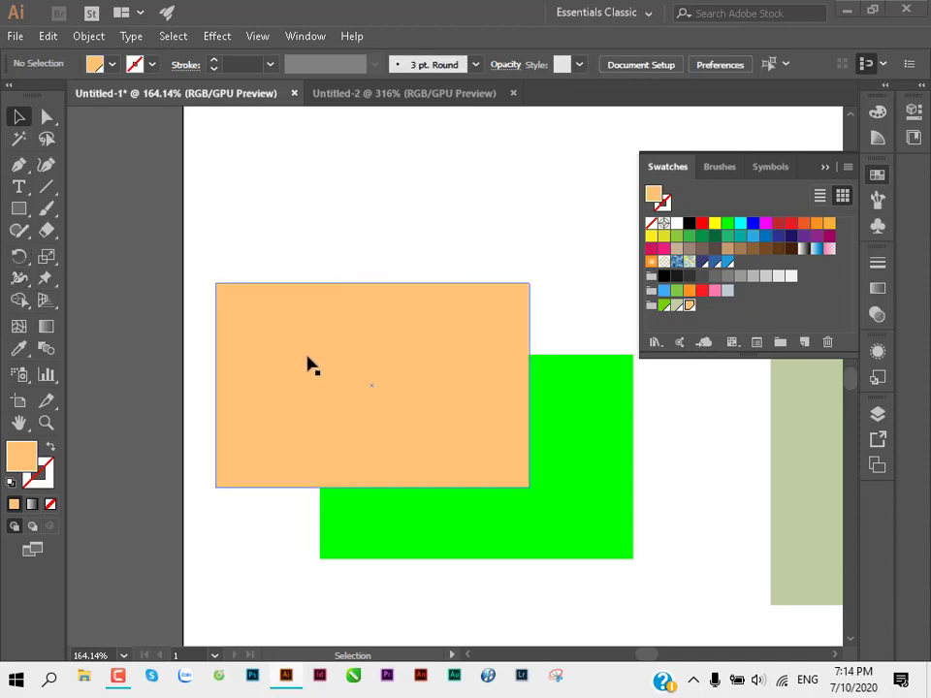
{"action": "left_click_drag", "start_coordinate": [308, 364], "coordinate": [305, 274]}
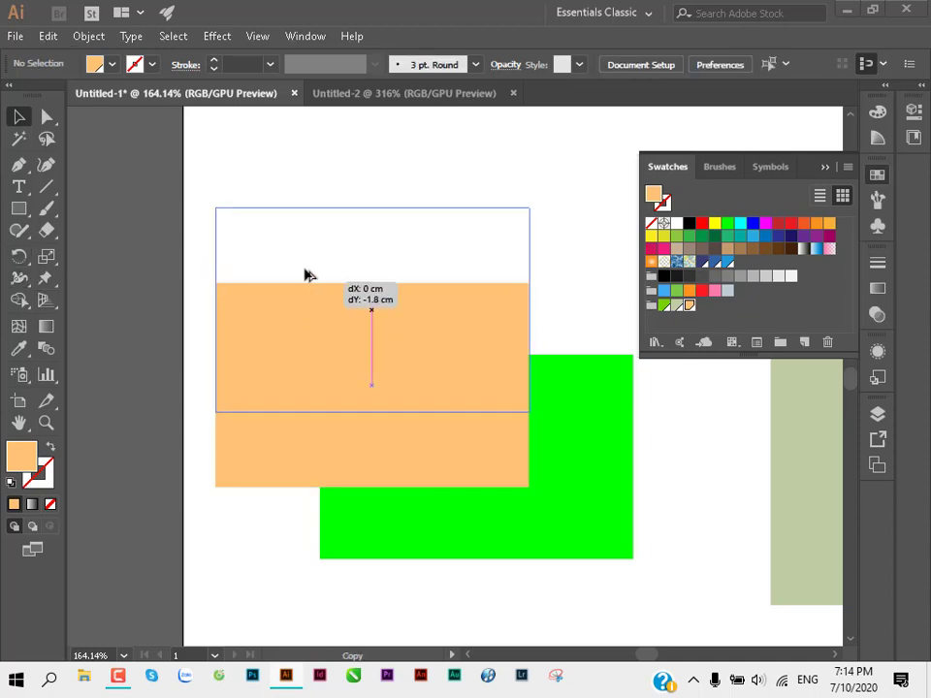
{"action": "left_click", "coordinate": [388, 339], "text": "ctrl+alt"}
{"action": "left_click", "coordinate": [220, 344], "text": "ctrl+alt"}
{"action": "left_click_drag", "start_coordinate": [451, 361], "coordinate": [189, 374]}
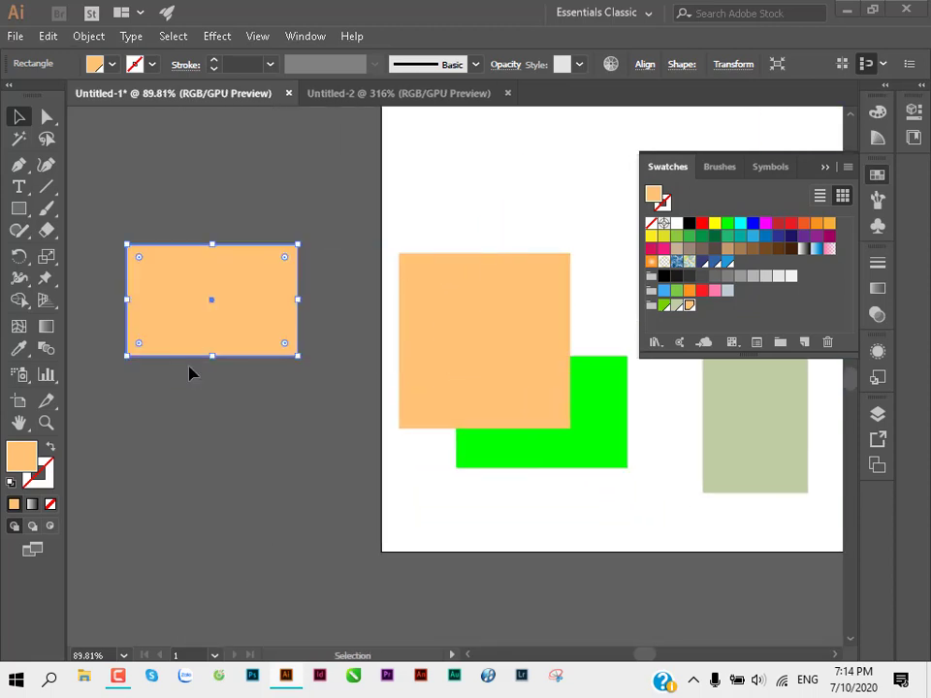
Step: Move an orange copy beside the artboard and select the lower orange copies in turn
{"action": "mouse_move", "coordinate": [228, 263]}
{"action": "left_mouse_down"}
{"action": "mouse_move", "coordinate": [234, 187]}
{"action": "mouse_move", "coordinate": [219, 484]}
{"action": "mouse_move", "coordinate": [435, 527]}
{"action": "left_mouse_up"}
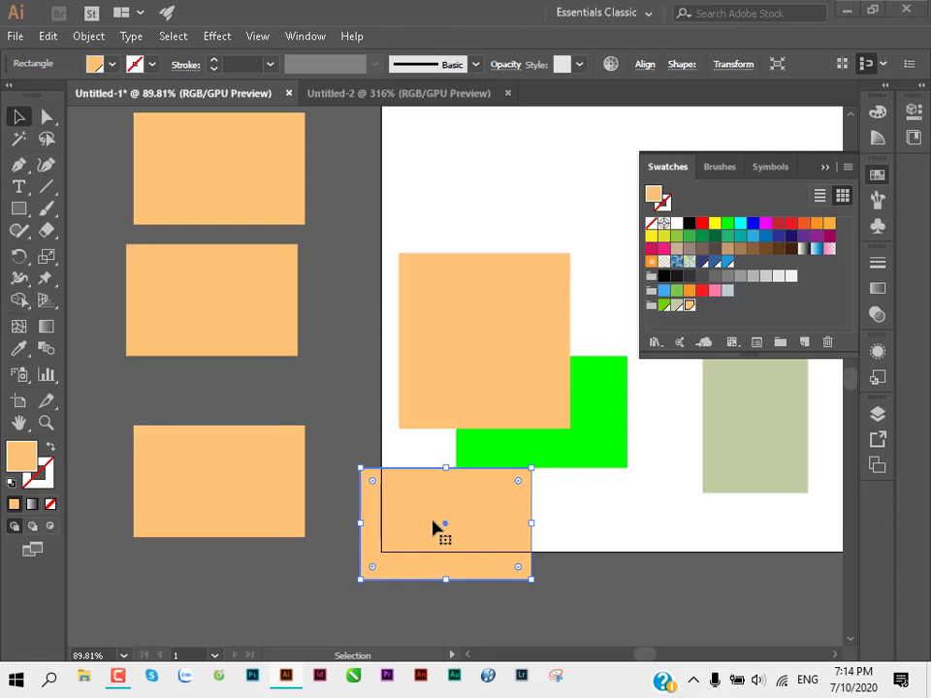
{"action": "left_click", "coordinate": [358, 442]}
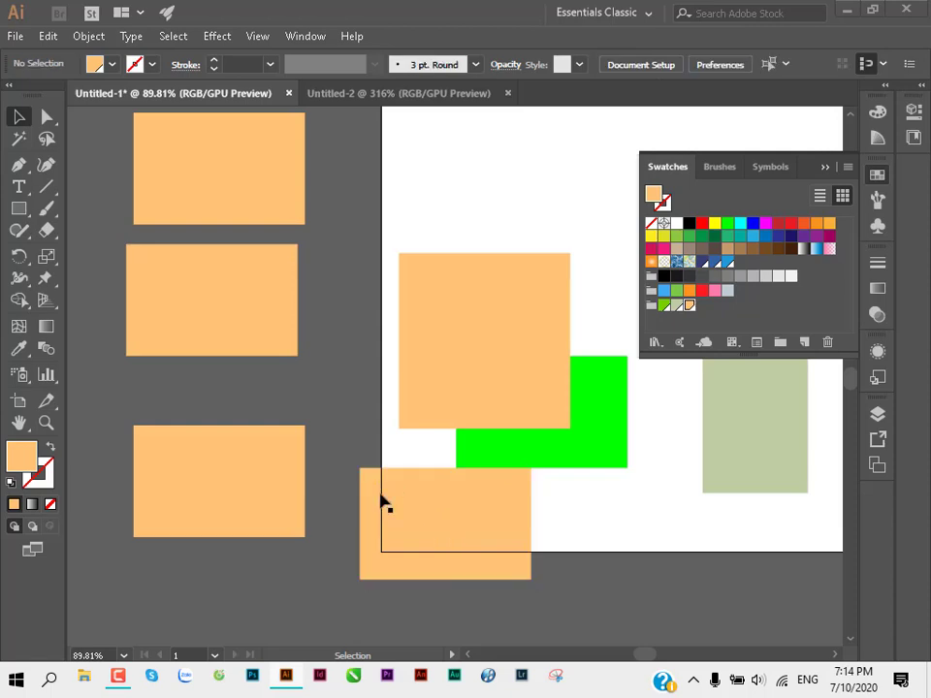
{"action": "left_click", "coordinate": [408, 549]}
{"action": "left_click", "coordinate": [201, 501]}
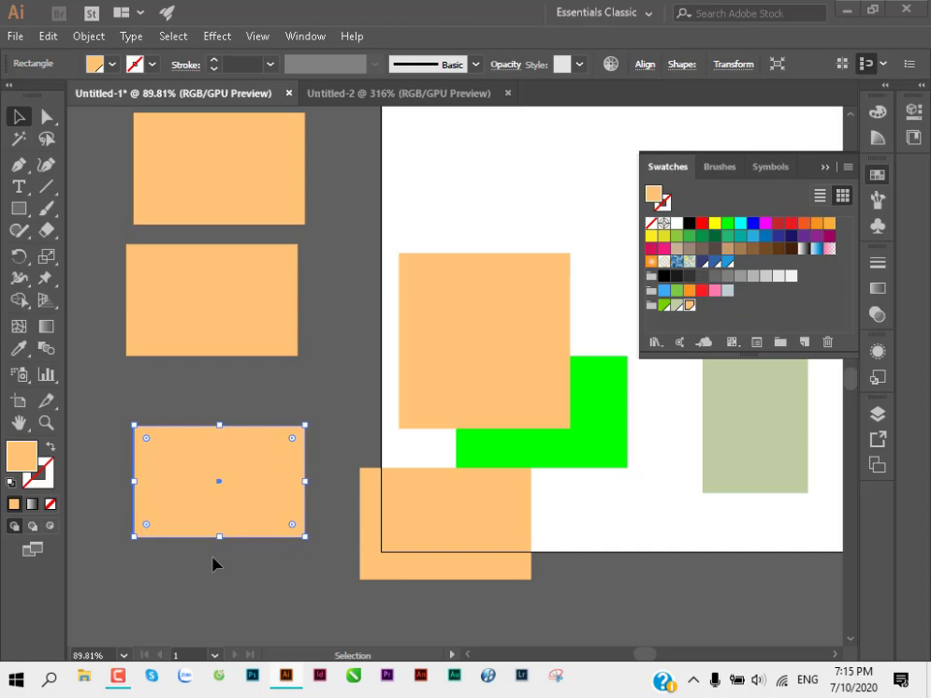
{"action": "left_click", "coordinate": [214, 565]}
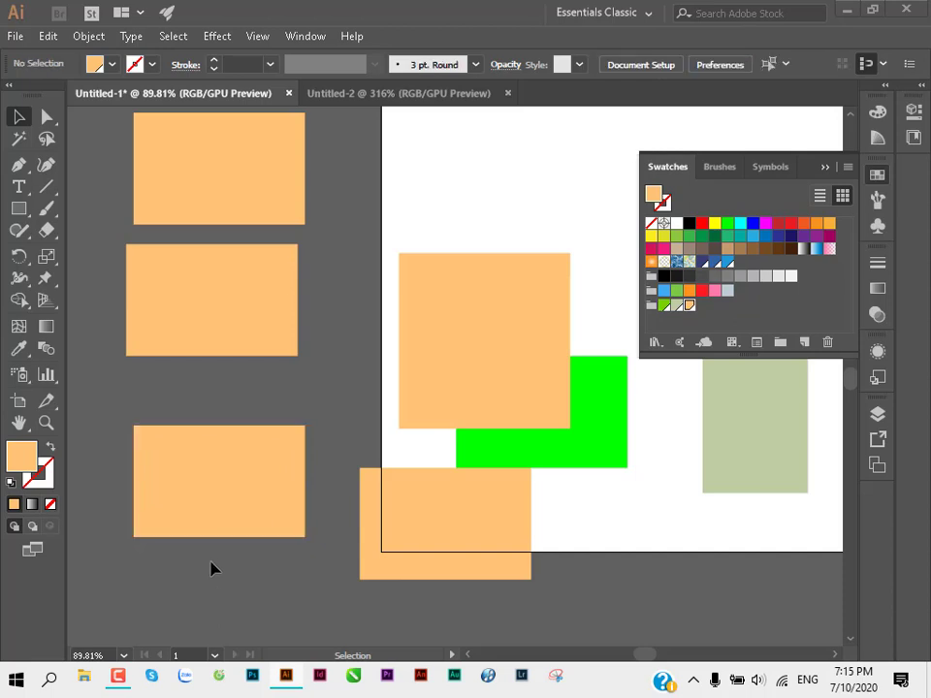
Step: Undo the extra copies and green fill, back to one orange rectangle
{"action": "key", "text": "ctrl+z"}
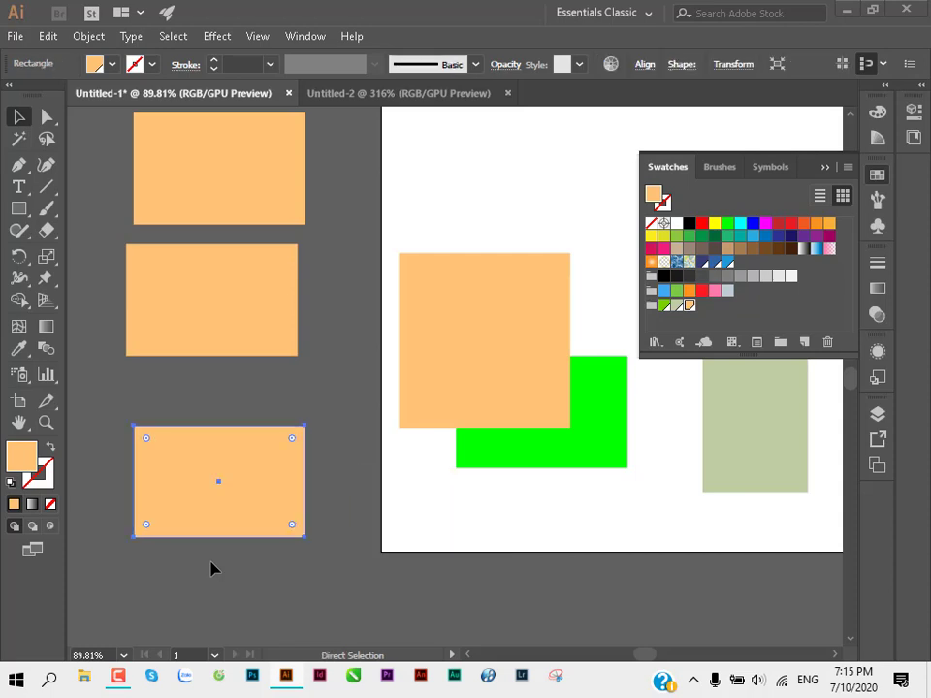
{"action": "key", "text": "ctrl+z"}
{"action": "key", "text": "ctrl+z"}
{"action": "key", "text": "ctrl+z"}
{"action": "key", "text": "ctrl+z"}
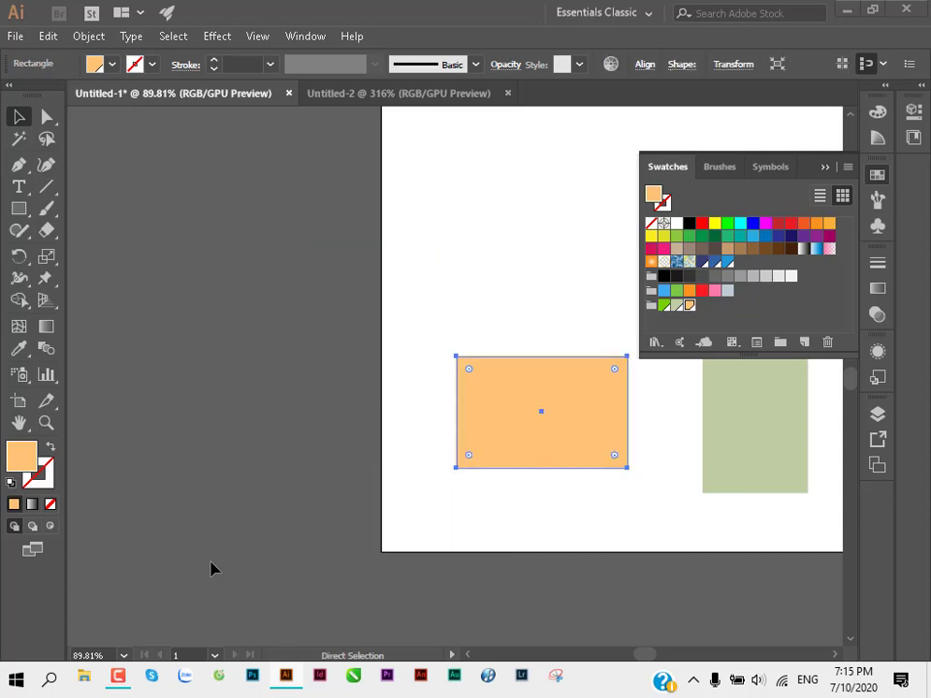
{"action": "key", "text": "ctrl+z"}
{"action": "key", "text": "ctrl+z"}
{"action": "key", "text": "ctrl+z"}
{"action": "key", "text": "ctrl+z"}
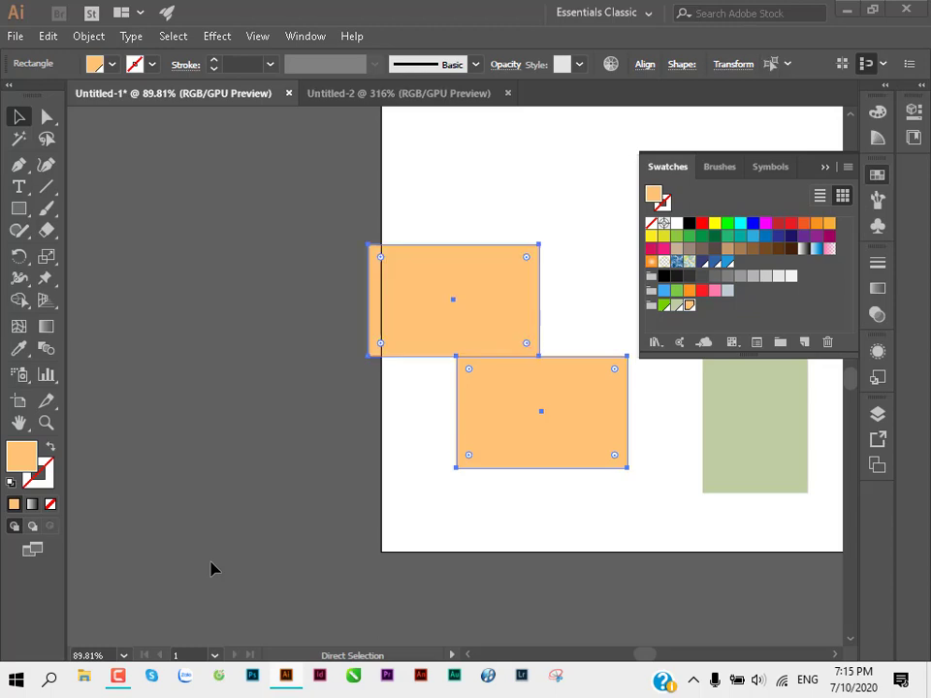
{"action": "key", "text": "ctrl+z"}
{"action": "key", "text": "ctrl+z"}
{"action": "key", "text": "ctrl+z"}
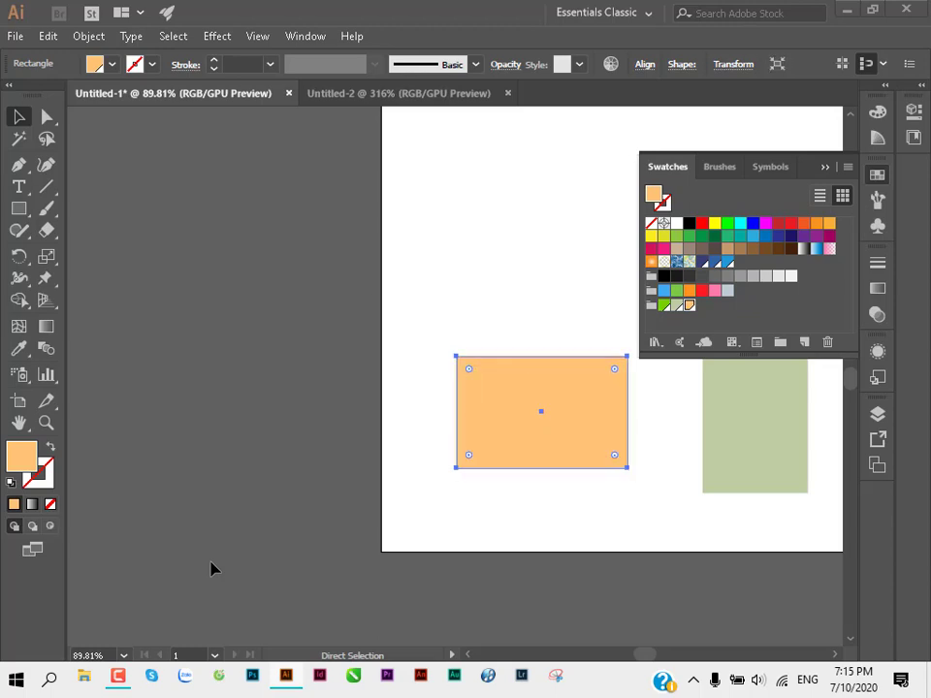
{"action": "key", "text": "ctrl+z"}
{"action": "key", "text": "ctrl+z"}
{"action": "key", "text": "ctrl+z"}
{"action": "key", "text": "ctrl+z"}
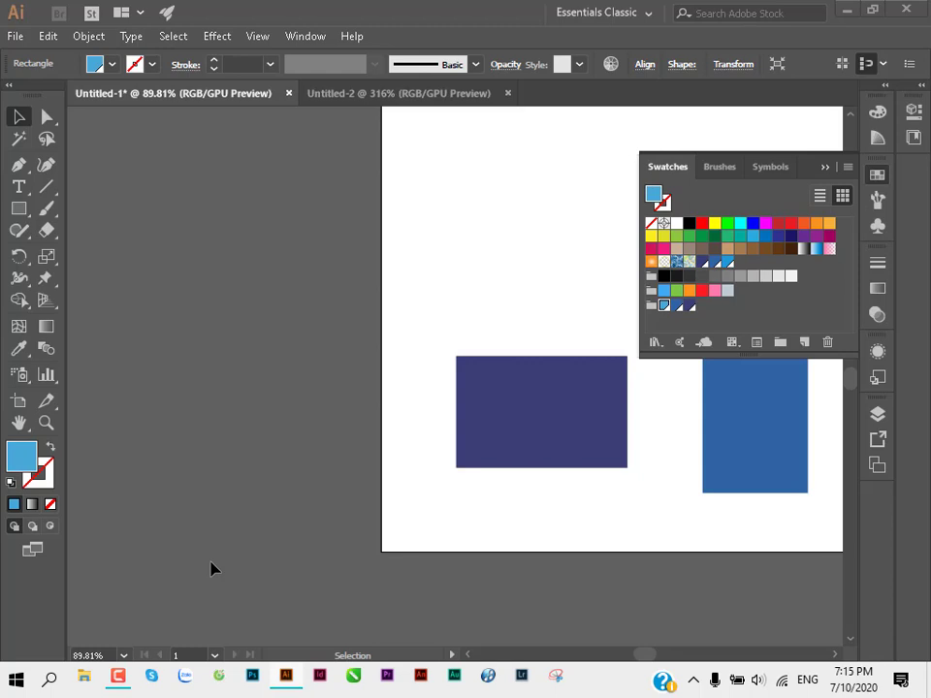
Step: Undo the blue swatch recolouring, then redo the orange copies and green back rectangle
{"action": "left_click", "coordinate": [824, 168]}
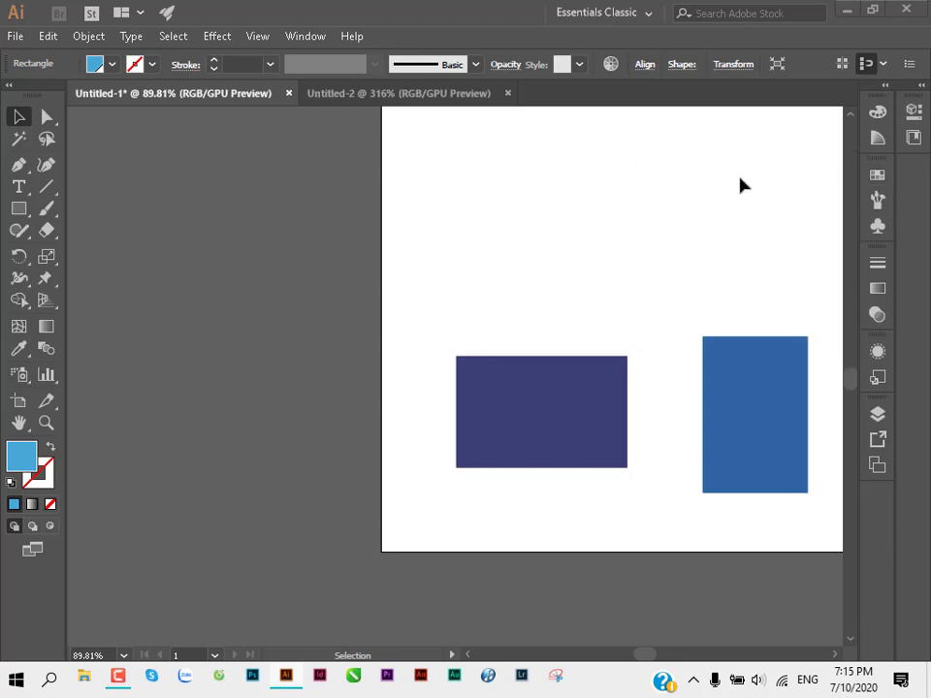
{"action": "left_click", "coordinate": [547, 298]}
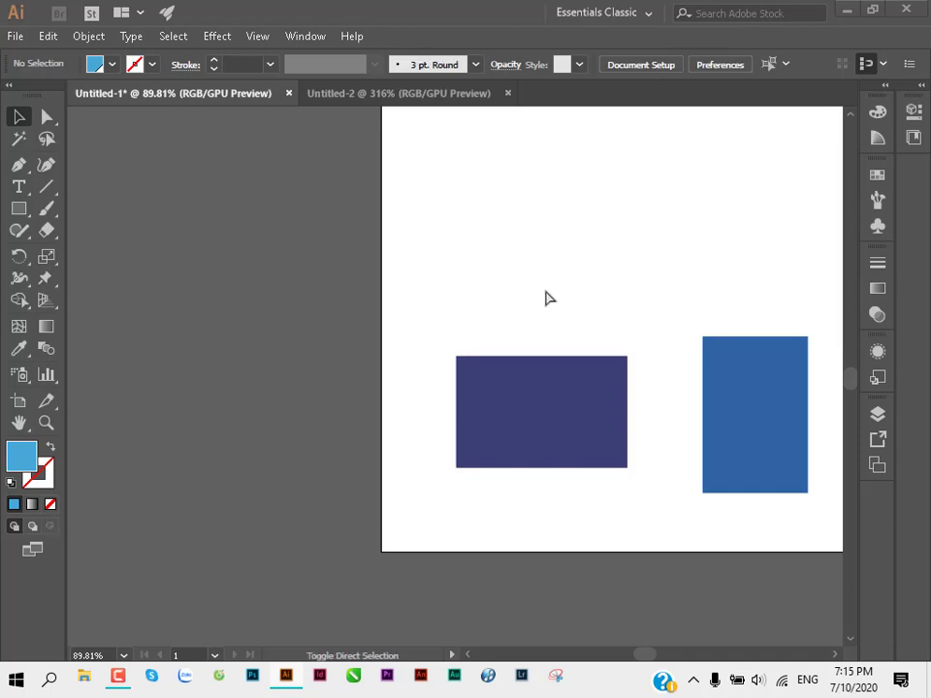
{"action": "key", "text": "ctrl+z"}
{"action": "key", "text": "ctrl+z"}
{"action": "key", "text": "ctrl+z"}
{"action": "key", "text": "ctrl+z"}
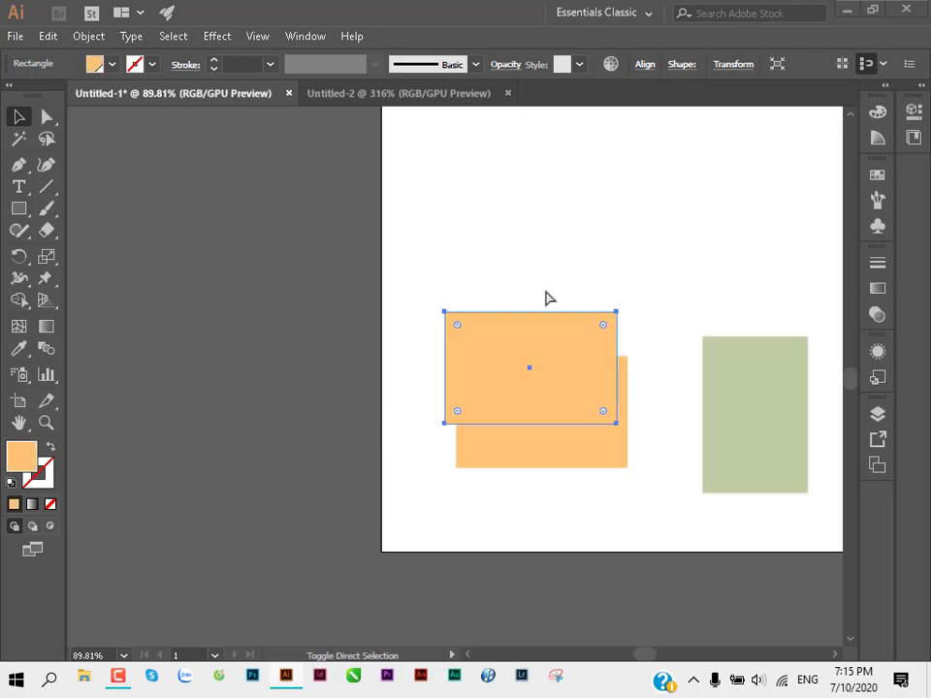
{"action": "key", "text": "ctrl+z"}
{"action": "key", "text": "ctrl+z"}
{"action": "key", "text": "ctrl+z"}
{"action": "key", "text": "ctrl+z"}
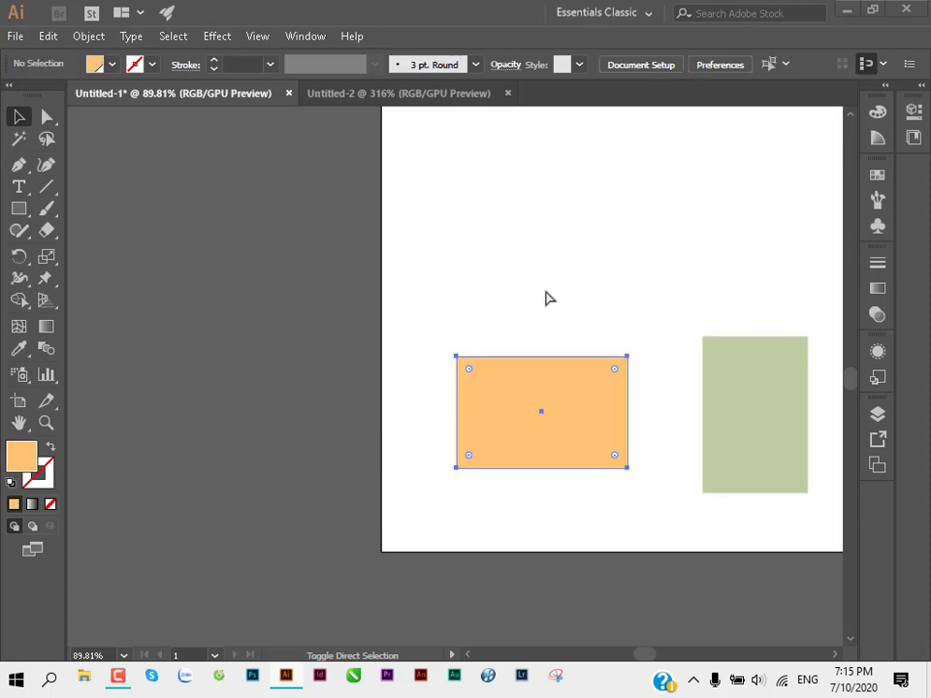
{"action": "key", "text": "ctrl+z"}
{"action": "key", "text": "ctrl+z"}
{"action": "key", "text": "ctrl+shift+z"}
{"action": "key", "text": "ctrl+shift+z"}
{"action": "key", "text": "ctrl+shift+z"}
{"action": "key", "text": "ctrl+shift+z"}
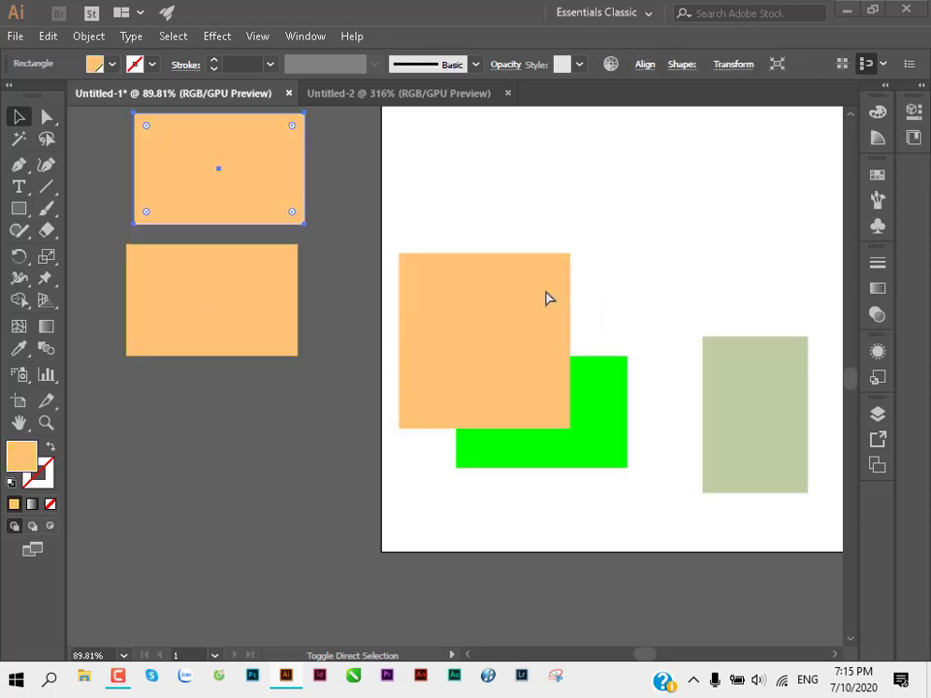
{"action": "key", "text": "ctrl+shift+z"}
{"action": "key", "text": "ctrl+shift+z"}
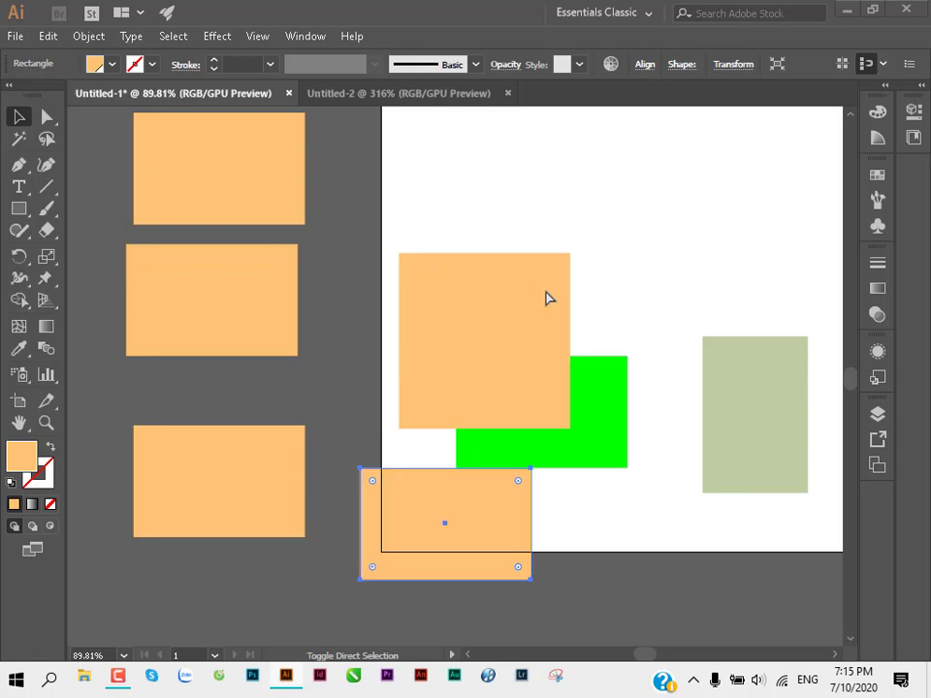
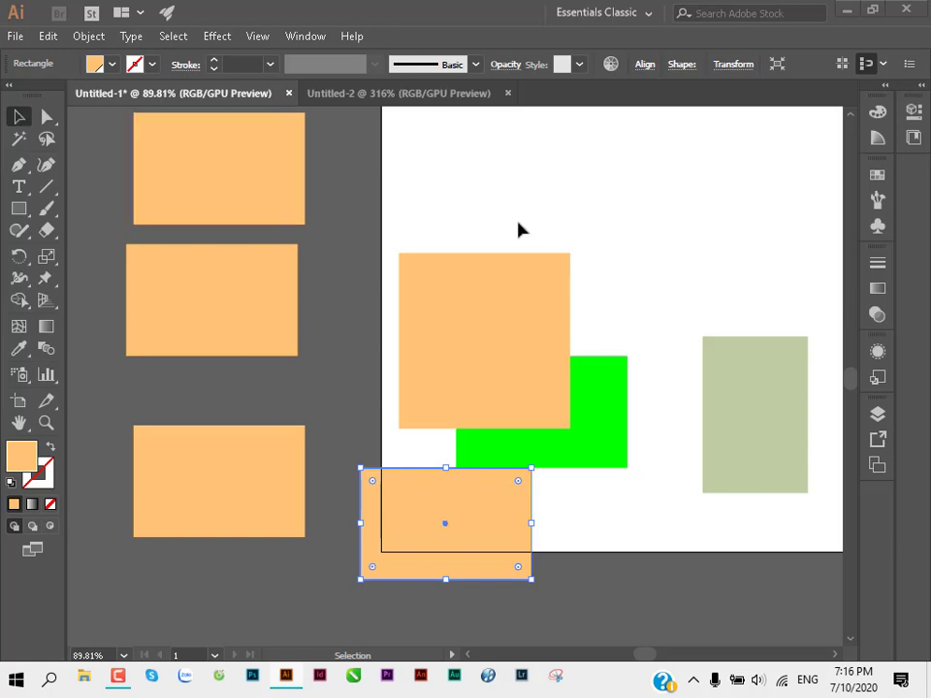
Step: Draw a new orange rectangle above the loose rectangles and nudge it into place
{"action": "scroll", "coordinate": [388, 225], "scroll_direction": "down", "scroll_amount": 1}
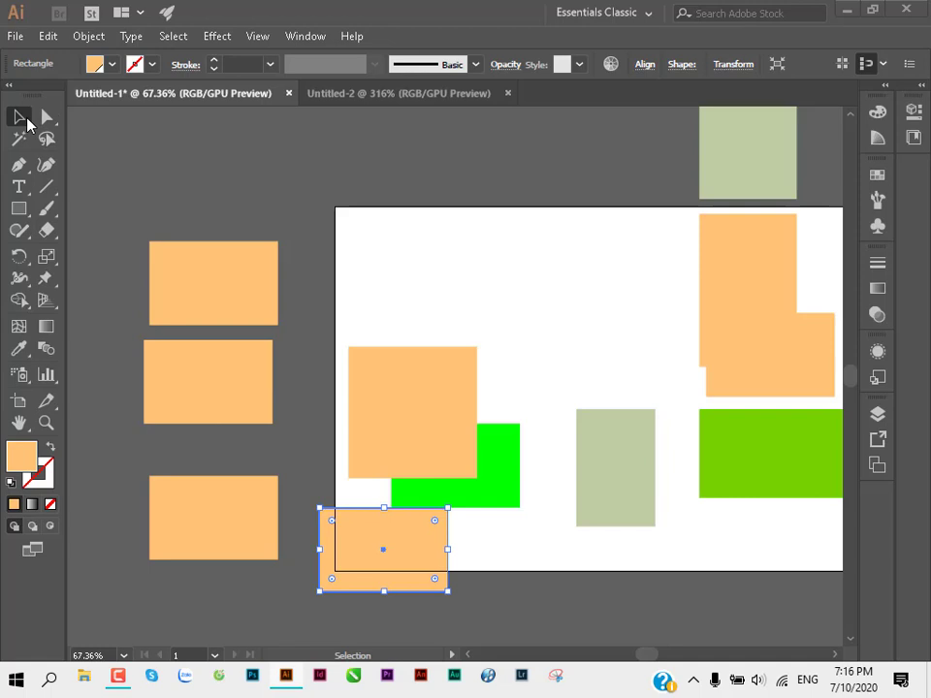
{"action": "left_click", "coordinate": [18, 207]}
{"action": "left_click_drag", "start_coordinate": [288, 159], "coordinate": [403, 241]}
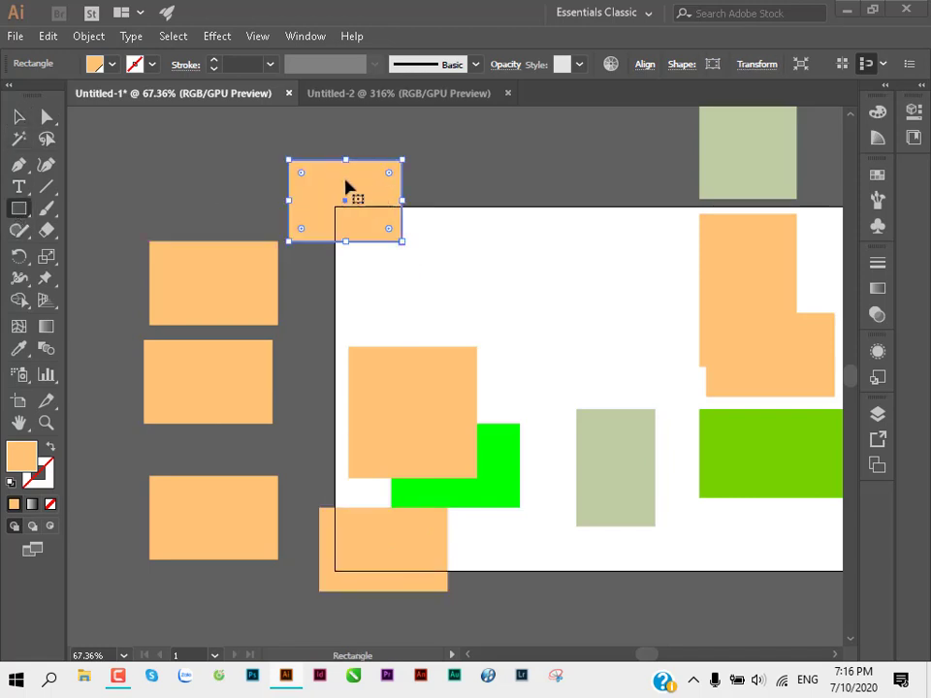
{"action": "key", "text": "v"}
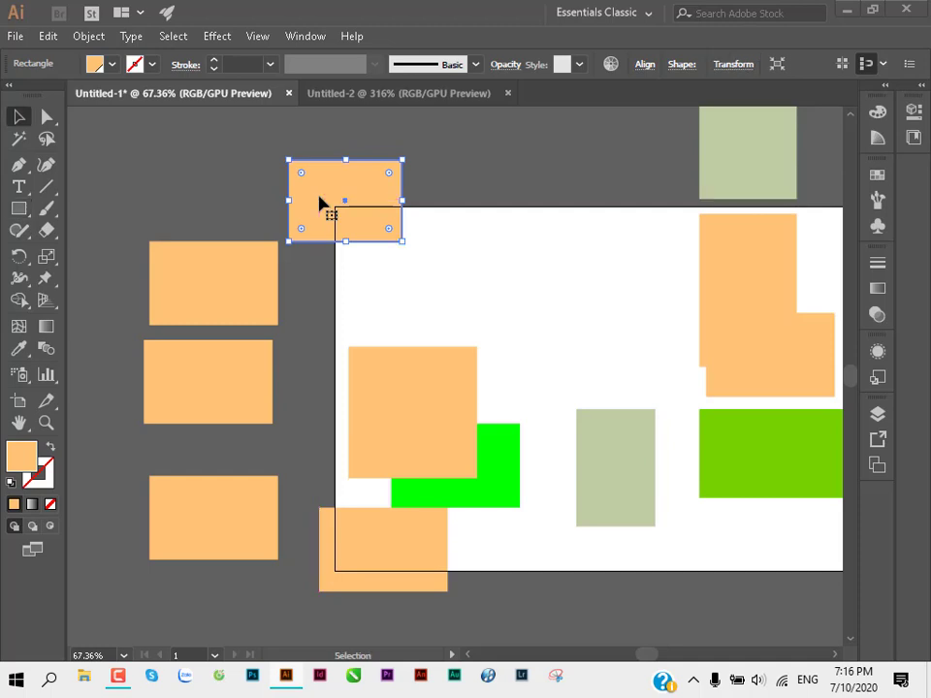
{"action": "mouse_move", "coordinate": [319, 202]}
{"action": "left_mouse_down"}
{"action": "mouse_move", "coordinate": [495, 208]}
{"action": "mouse_move", "coordinate": [380, 213]}
{"action": "mouse_move", "coordinate": [240, 189]}
{"action": "left_mouse_up"}
{"action": "left_click", "coordinate": [623, 345]}
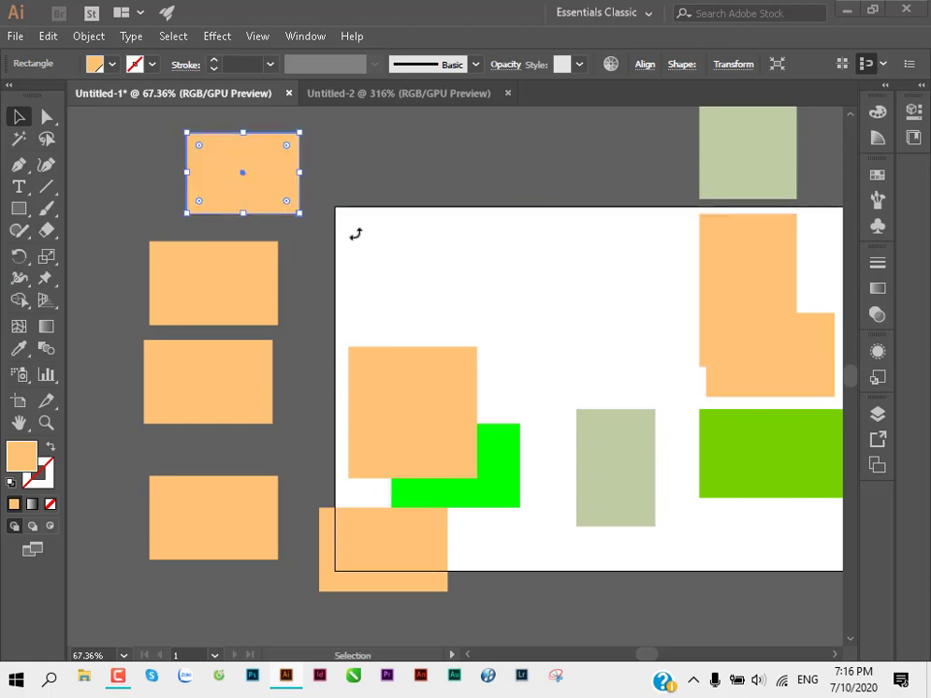
{"action": "mouse_move", "coordinate": [234, 185]}
{"action": "left_mouse_down"}
{"action": "mouse_move", "coordinate": [495, 200]}
{"action": "mouse_move", "coordinate": [246, 174]}
{"action": "left_mouse_up"}
Step: Return the new rectangle above the loose column and move the second rectangle onto the artboard's top-left
{"action": "key", "text": "ctrl+z"}
{"action": "mouse_move", "coordinate": [502, 201]}
{"action": "left_mouse_down"}
{"action": "mouse_move", "coordinate": [397, 262]}
{"action": "mouse_move", "coordinate": [536, 204]}
{"action": "mouse_move", "coordinate": [358, 193]}
{"action": "mouse_move", "coordinate": [529, 221]}
{"action": "left_mouse_up"}
{"action": "left_click_drag", "start_coordinate": [500, 206], "coordinate": [285, 174]}
{"action": "mouse_move", "coordinate": [336, 201]}
{"action": "left_mouse_down"}
{"action": "mouse_move", "coordinate": [544, 262]}
{"action": "mouse_move", "coordinate": [355, 201]}
{"action": "mouse_move", "coordinate": [206, 181]}
{"action": "left_mouse_up"}
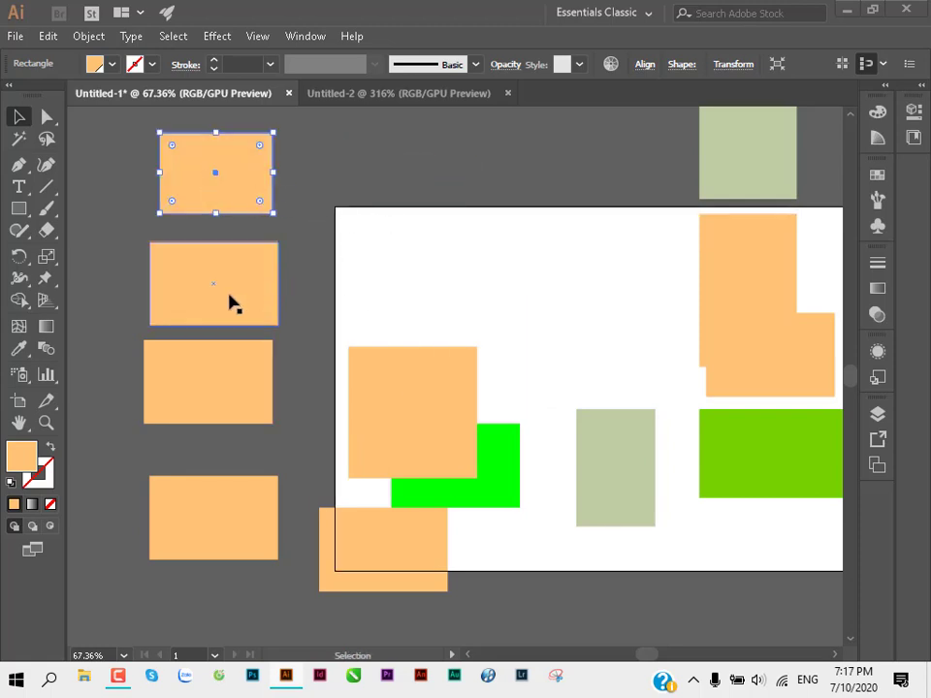
{"action": "left_click_drag", "start_coordinate": [233, 302], "coordinate": [246, 299]}
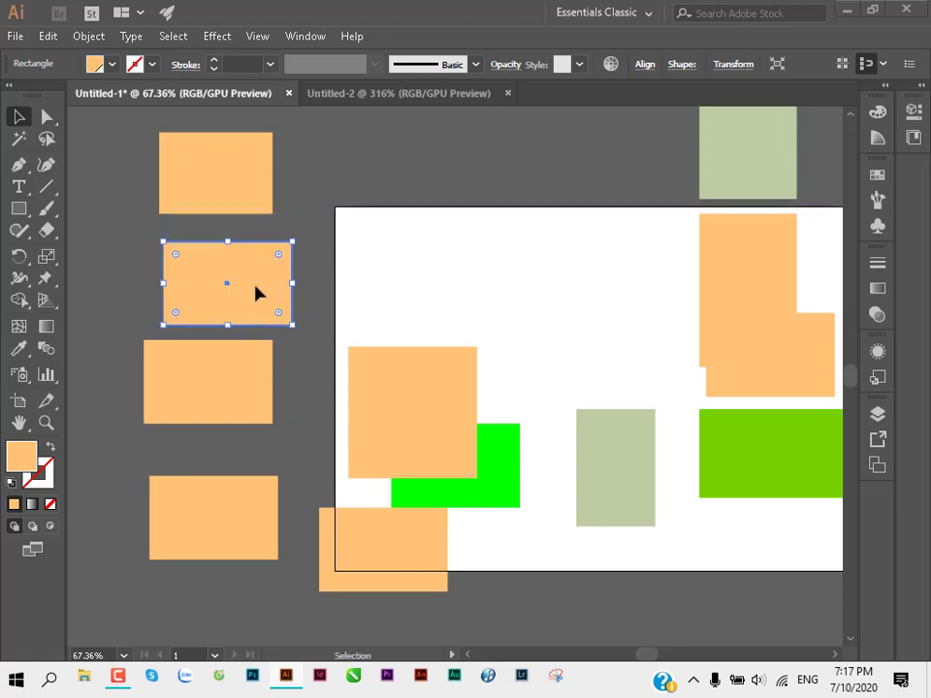
{"action": "mouse_move", "coordinate": [170, 286]}
{"action": "left_mouse_down"}
{"action": "mouse_move", "coordinate": [308, 285]}
{"action": "mouse_move", "coordinate": [250, 281]}
{"action": "mouse_move", "coordinate": [394, 268]}
{"action": "left_mouse_up"}
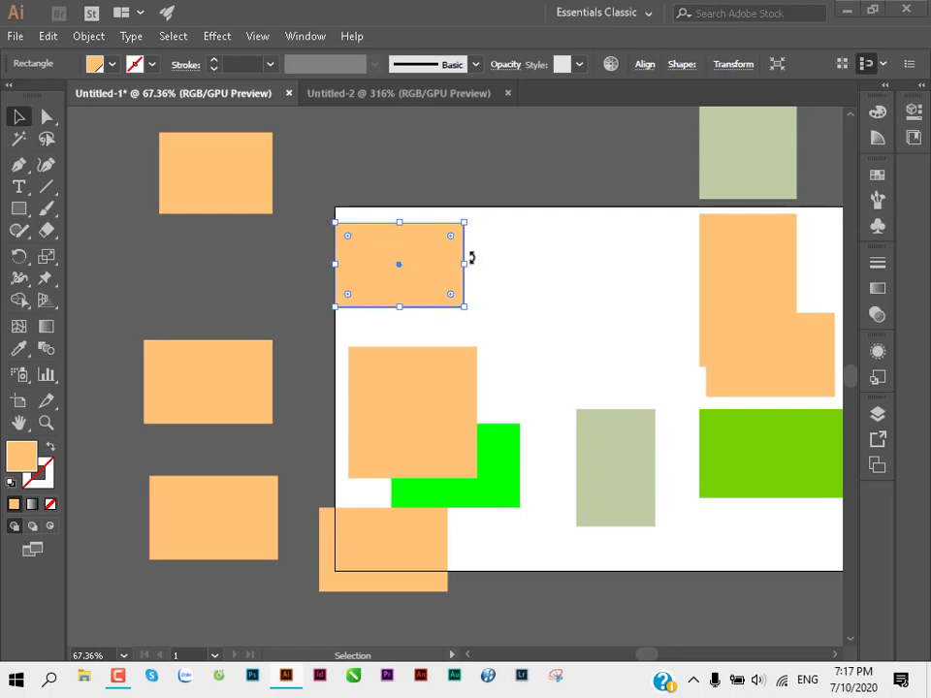
Step: Resize the top-left orange rectangle by its handles so it sits just inside the corner
{"action": "left_click_drag", "start_coordinate": [466, 264], "coordinate": [561, 264]}
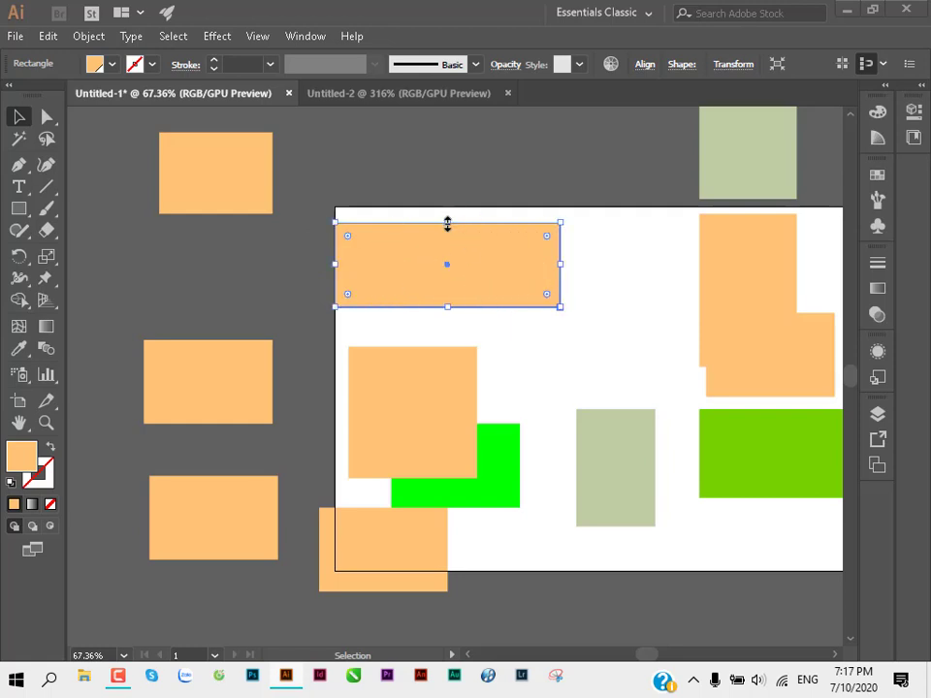
{"action": "left_click_drag", "start_coordinate": [447, 222], "coordinate": [447, 189]}
{"action": "left_click_drag", "start_coordinate": [445, 307], "coordinate": [445, 330]}
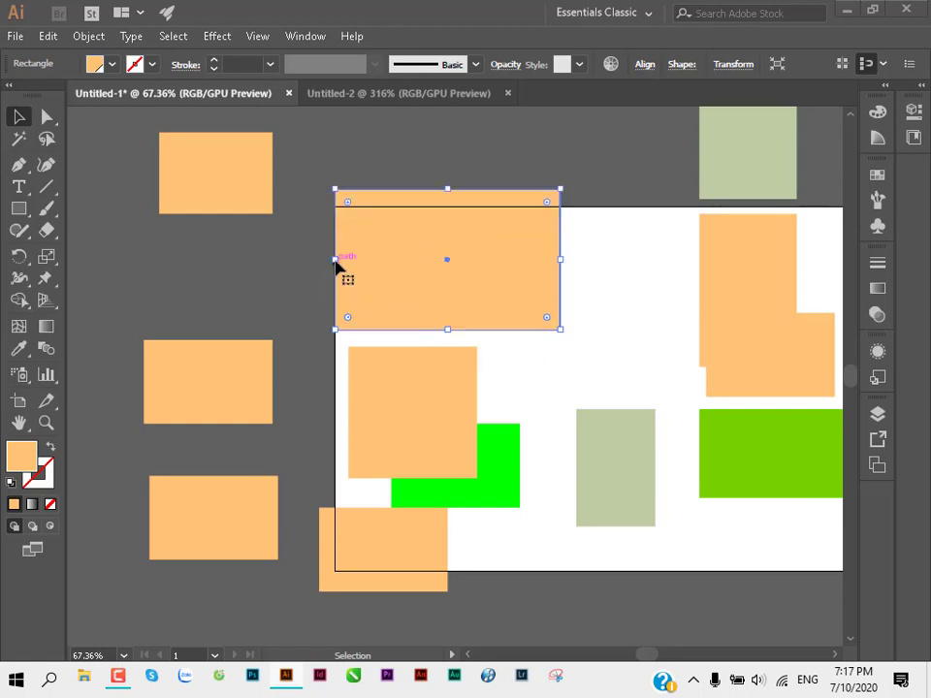
{"action": "left_click_drag", "start_coordinate": [334, 263], "coordinate": [324, 264]}
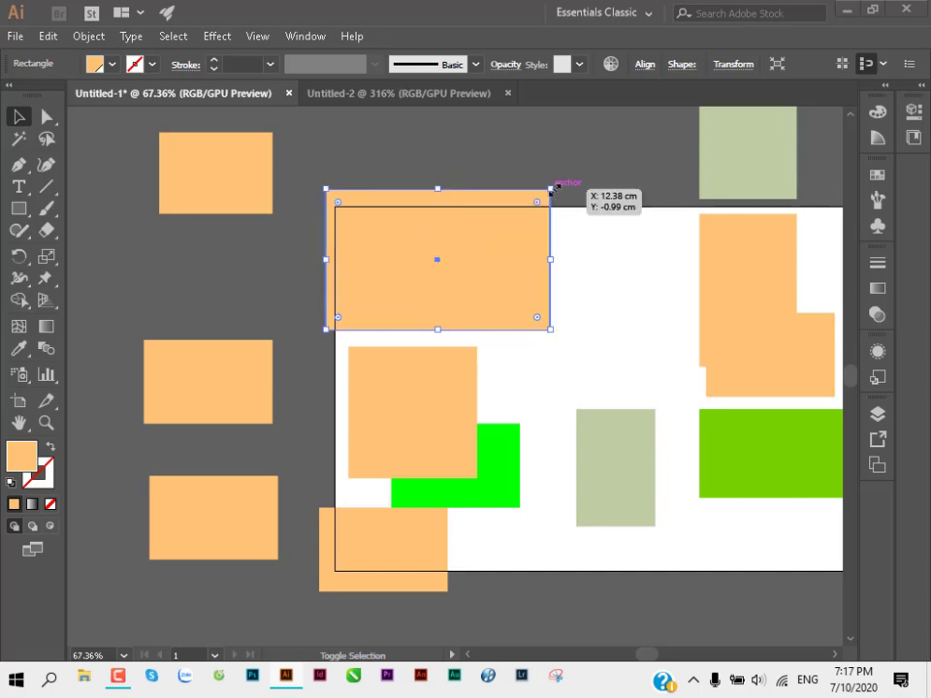
{"action": "left_click_drag", "start_coordinate": [554, 186], "coordinate": [604, 169]}
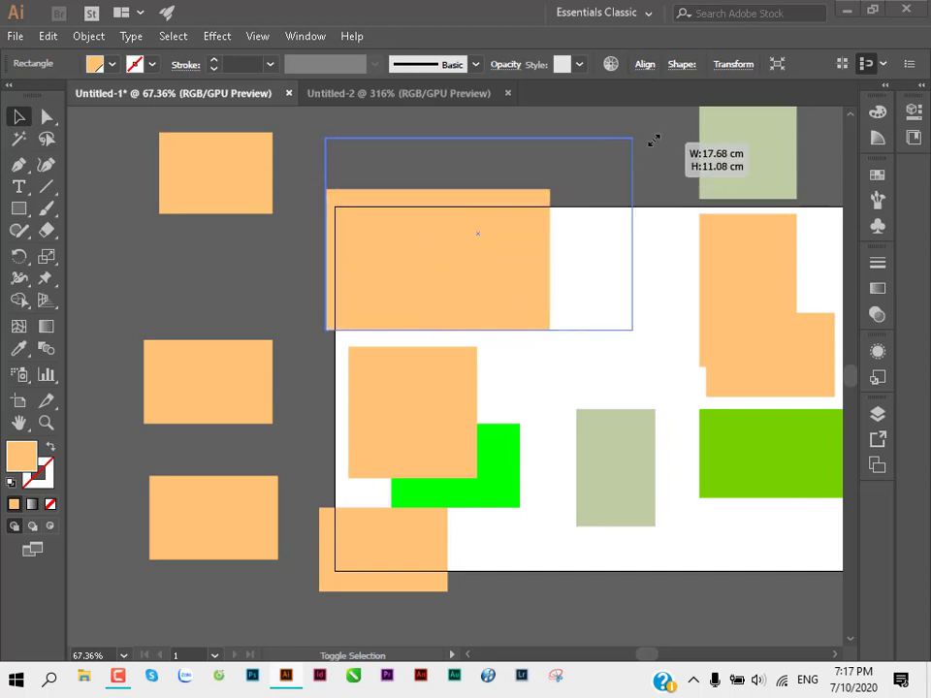
{"action": "mouse_move", "coordinate": [524, 209]}
{"action": "left_mouse_down"}
{"action": "mouse_move", "coordinate": [636, 139]}
{"action": "mouse_move", "coordinate": [409, 266]}
{"action": "mouse_move", "coordinate": [536, 195]}
{"action": "mouse_move", "coordinate": [478, 270]}
{"action": "mouse_move", "coordinate": [556, 212]}
{"action": "mouse_move", "coordinate": [474, 258]}
{"action": "mouse_move", "coordinate": [550, 202]}
{"action": "mouse_move", "coordinate": [438, 251]}
{"action": "mouse_move", "coordinate": [503, 229]}
{"action": "mouse_move", "coordinate": [455, 257]}
{"action": "left_mouse_up"}
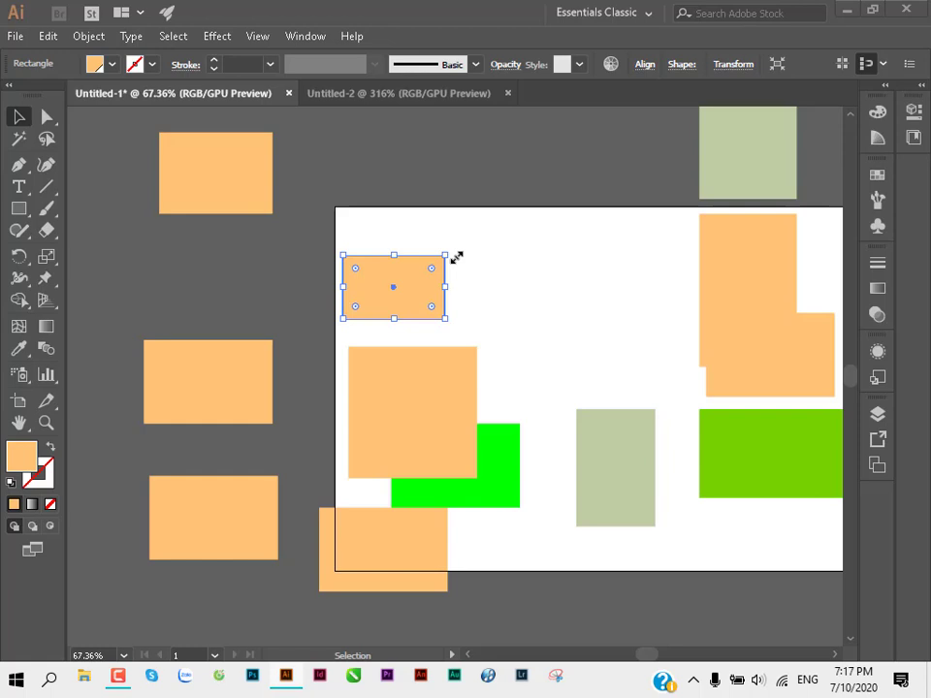
{"action": "left_click", "coordinate": [322, 222]}
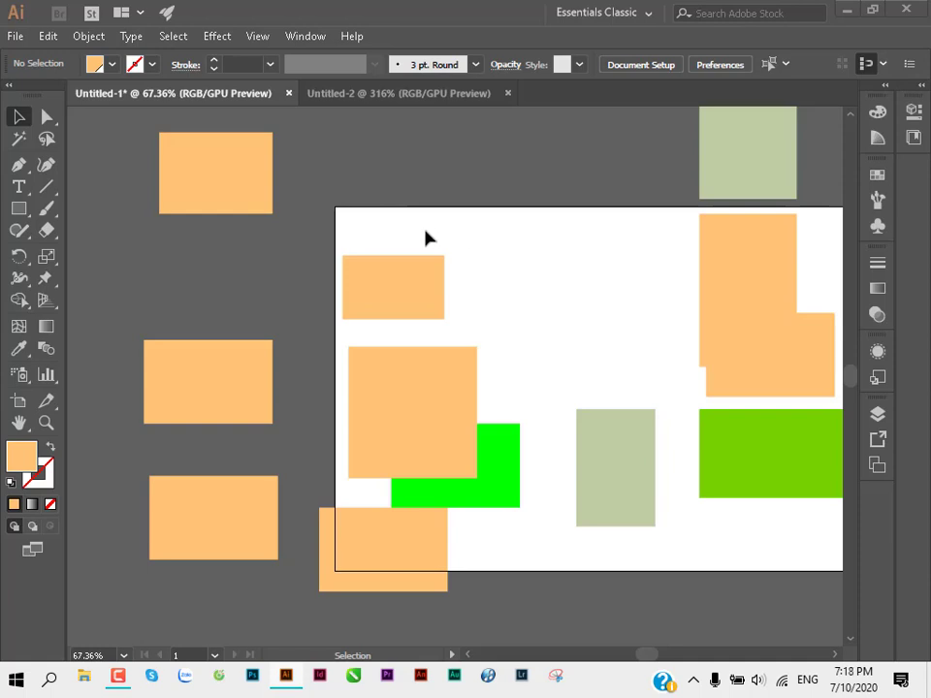
Step: Delete the rectangles in batches, then select all and delete whatever remains
{"action": "left_click", "coordinate": [260, 208]}
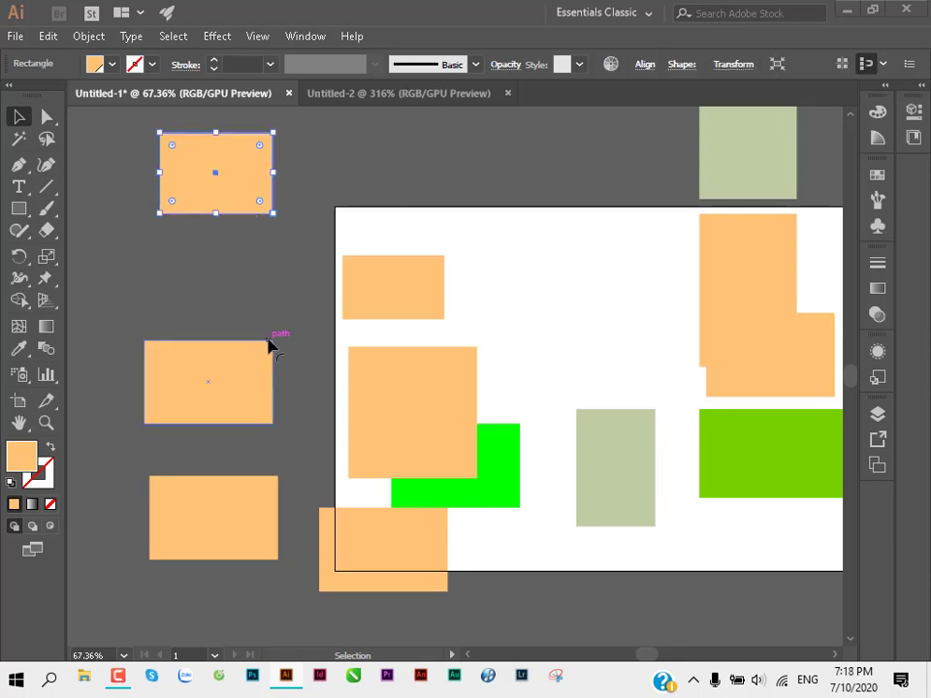
{"action": "key", "text": "Delete"}
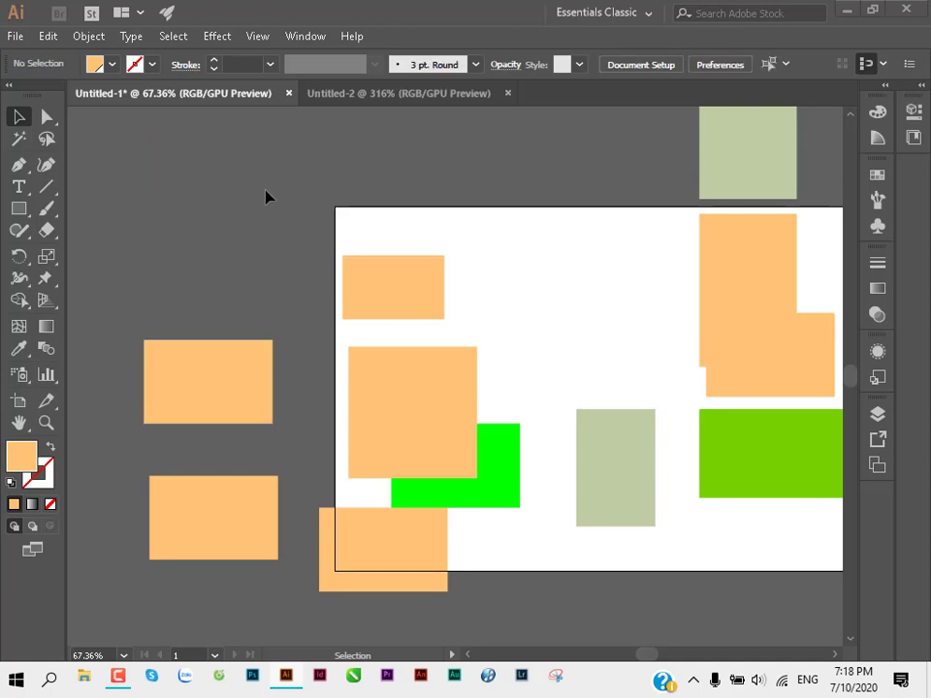
{"action": "left_click_drag", "start_coordinate": [116, 178], "coordinate": [455, 369]}
{"action": "key", "text": "Delete"}
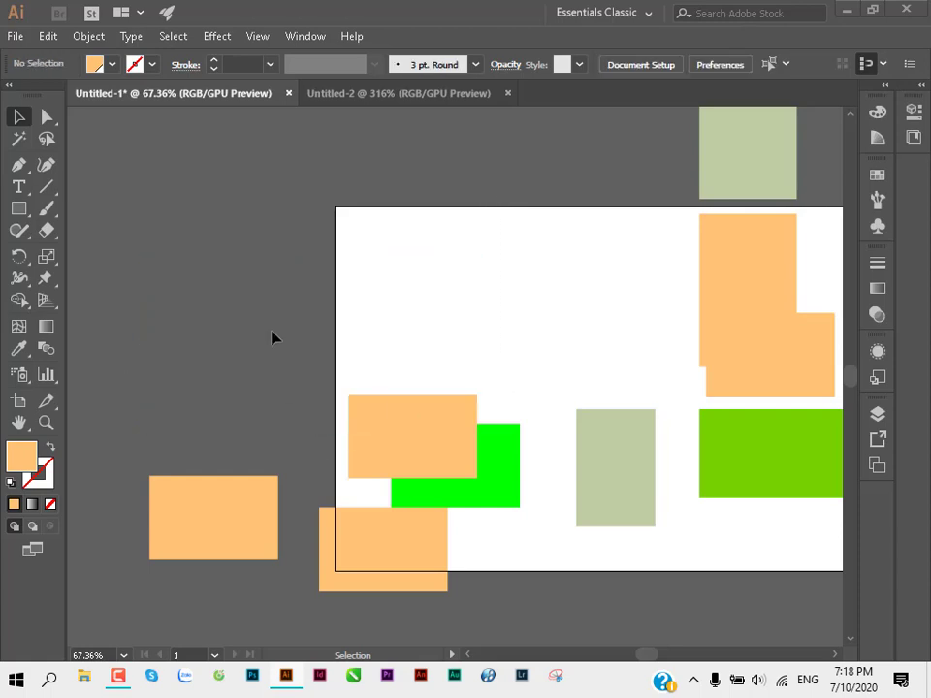
{"action": "left_click_drag", "start_coordinate": [426, 536], "coordinate": [462, 532]}
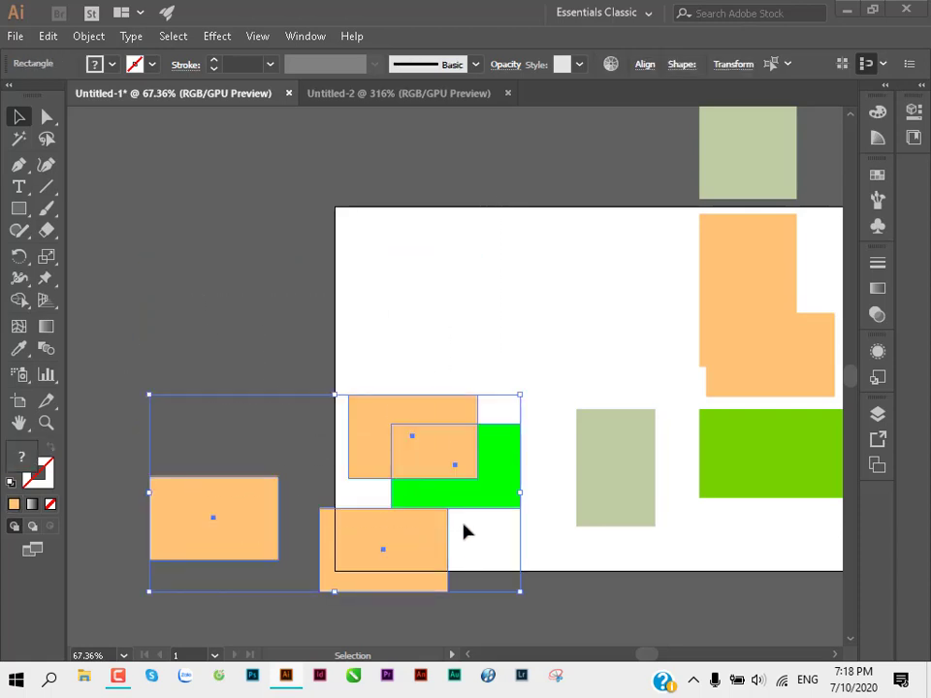
{"action": "key", "text": "Delete"}
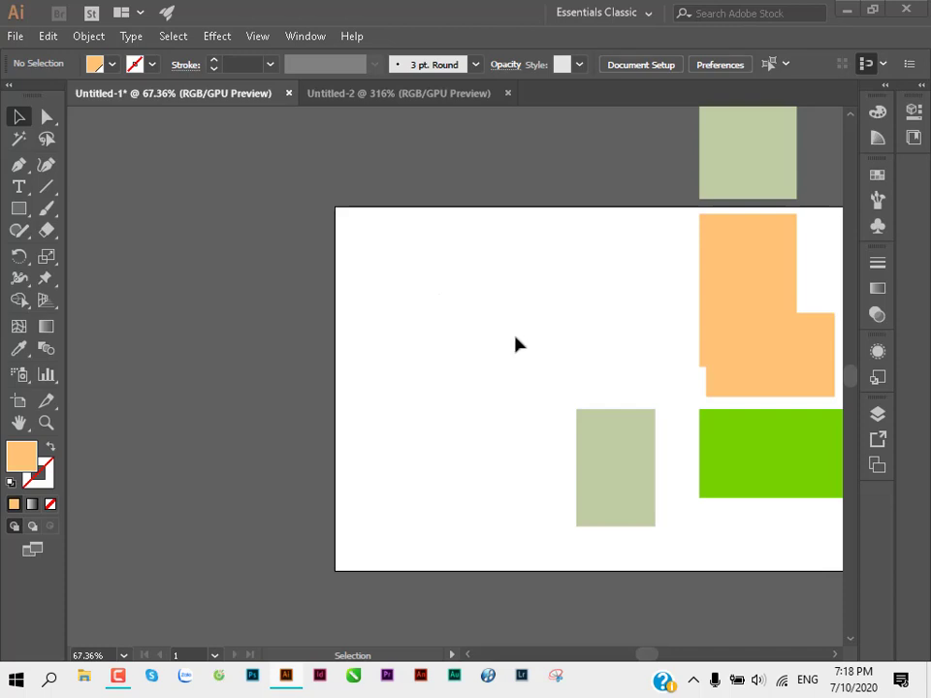
{"action": "key", "text": "ctrl+a"}
{"action": "key", "text": "Delete"}
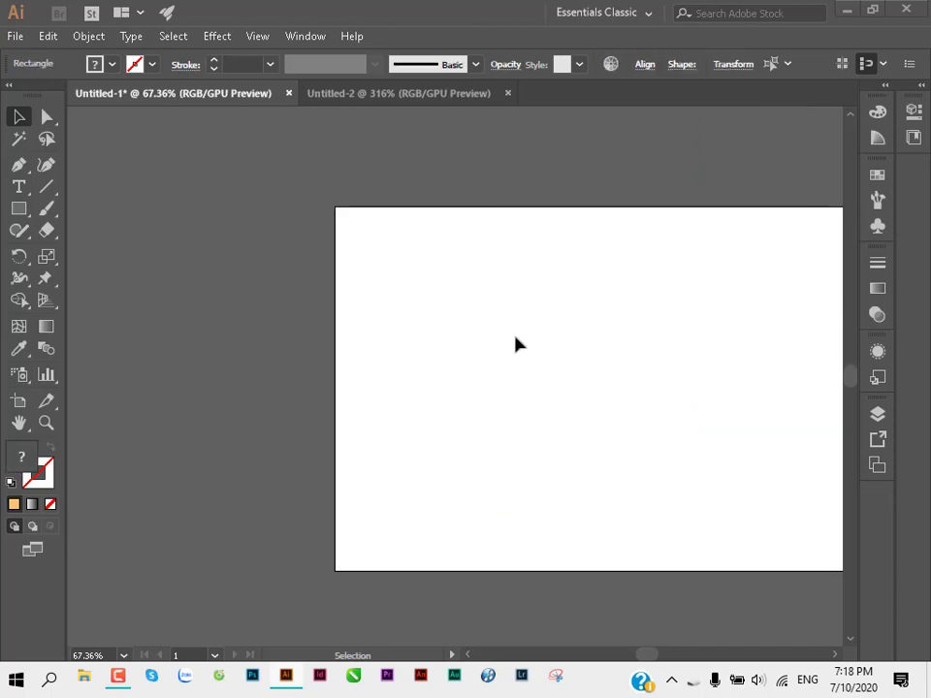
Step: Zoom out, draw an orange rectangle at the artboard's left, then zoom back in on it
{"action": "left_click", "coordinate": [513, 336], "text": "ctrl+alt"}
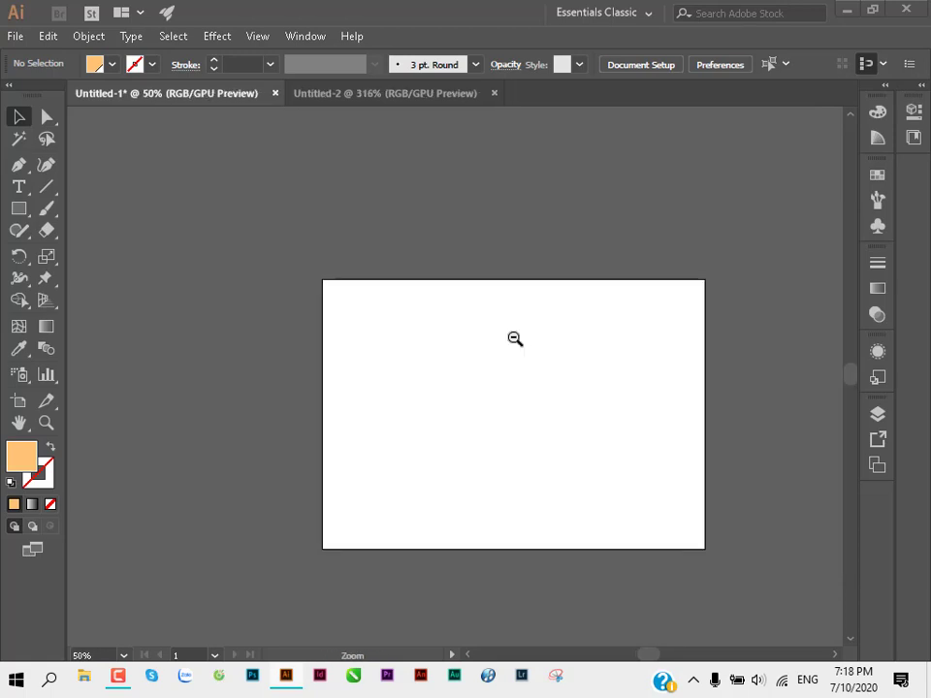
{"action": "left_click", "coordinate": [416, 353], "text": "ctrl+alt"}
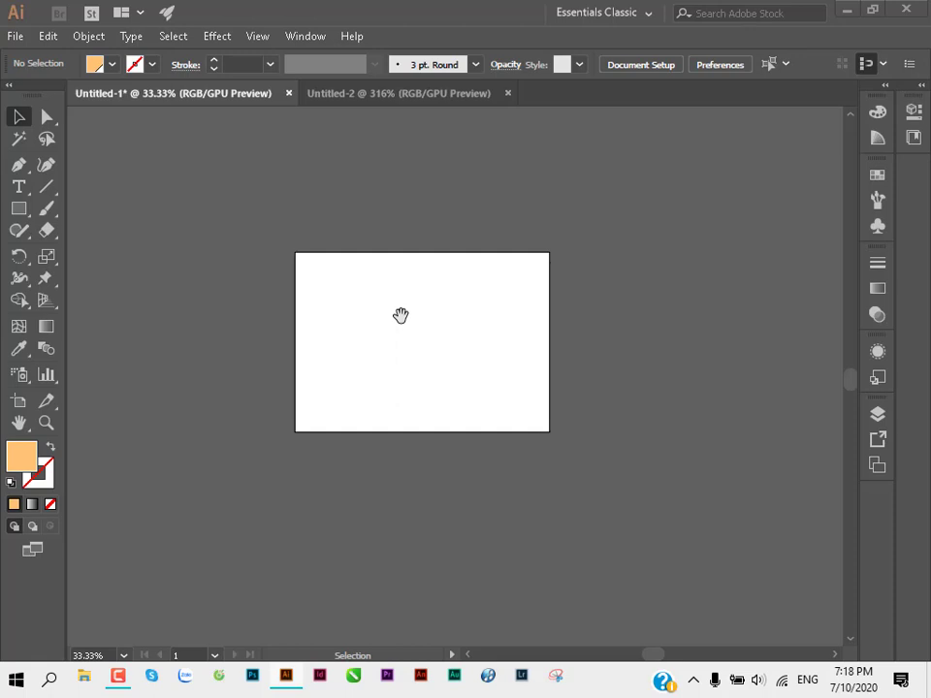
{"action": "left_click_drag", "start_coordinate": [135, 186], "coordinate": [485, 361]}
{"action": "left_click", "coordinate": [18, 208]}
{"action": "left_click_drag", "start_coordinate": [313, 284], "coordinate": [444, 371]}
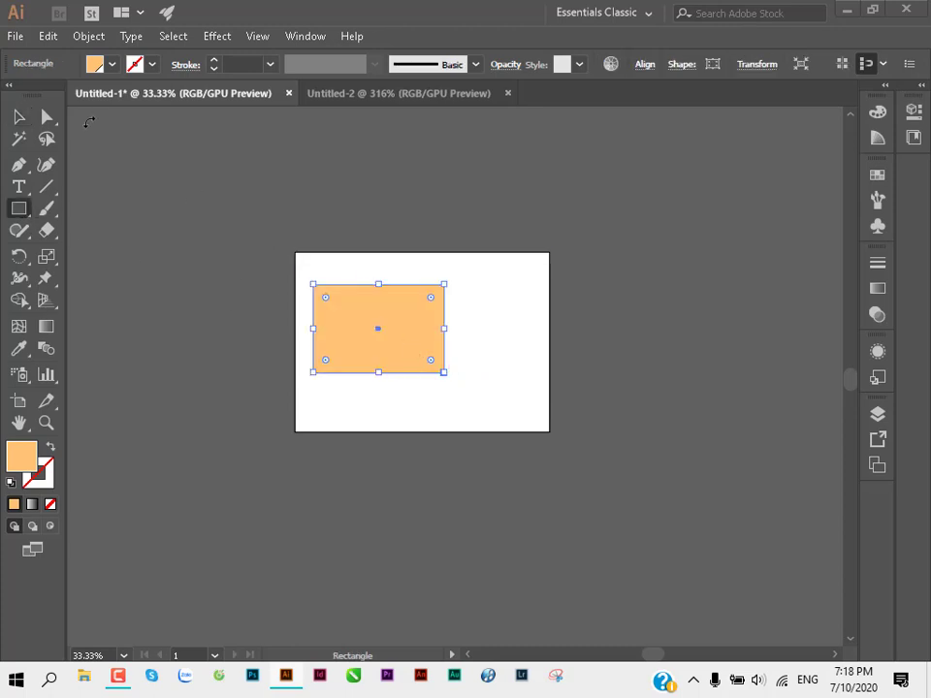
{"action": "left_click", "coordinate": [19, 116]}
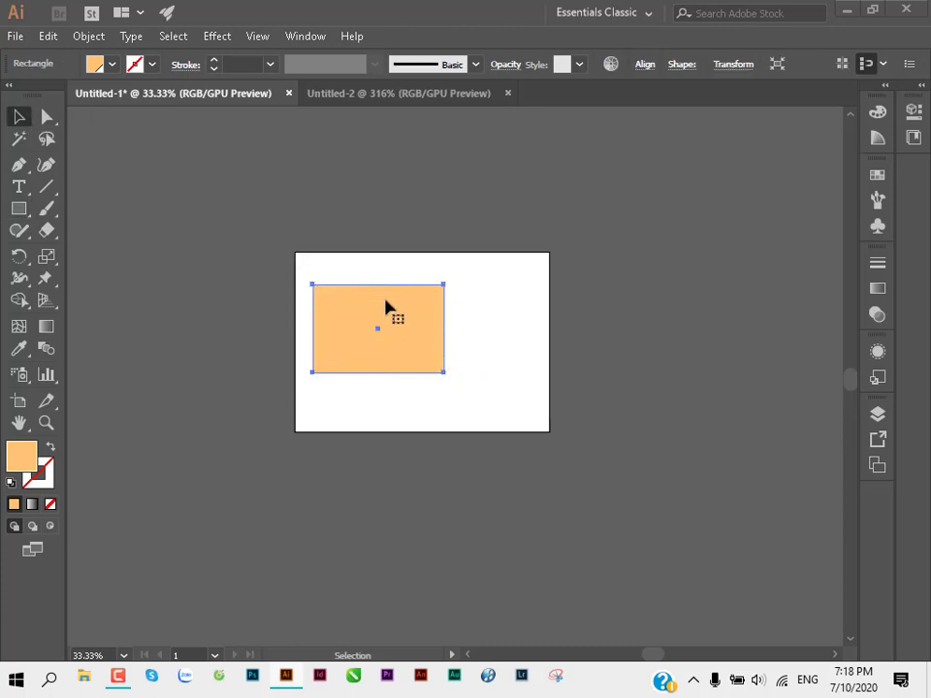
{"action": "mouse_move", "coordinate": [385, 308]}
{"action": "left_mouse_down"}
{"action": "mouse_move", "coordinate": [524, 293]}
{"action": "mouse_move", "coordinate": [614, 315]}
{"action": "left_mouse_up"}
{"action": "left_click", "coordinate": [595, 339]}
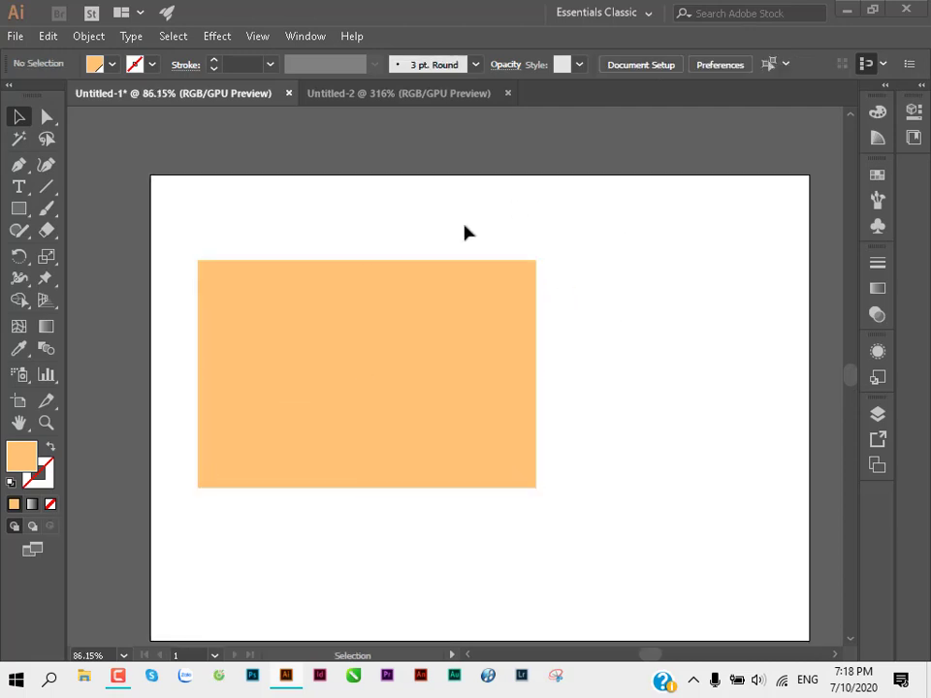
{"action": "left_click", "coordinate": [428, 338]}
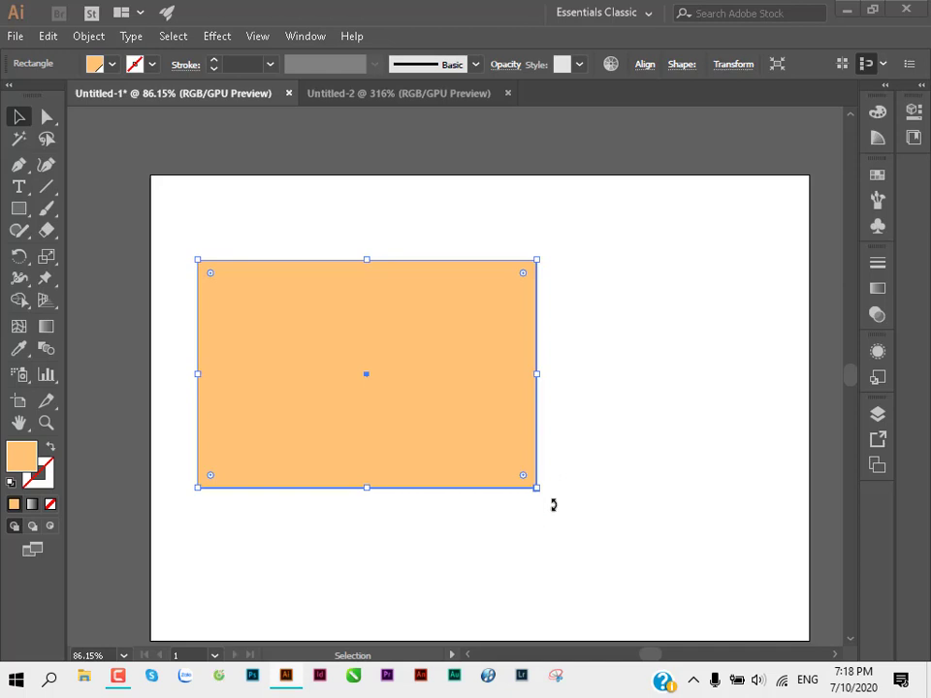
{"action": "left_click_drag", "start_coordinate": [551, 505], "coordinate": [461, 544]}
{"action": "left_click", "coordinate": [521, 487]}
{"action": "mouse_move", "coordinate": [540, 493]}
{"action": "left_mouse_down"}
{"action": "mouse_move", "coordinate": [335, 508]}
{"action": "mouse_move", "coordinate": [214, 347]}
{"action": "mouse_move", "coordinate": [461, 264]}
{"action": "mouse_move", "coordinate": [218, 489]}
{"action": "mouse_move", "coordinate": [544, 376]}
{"action": "mouse_move", "coordinate": [462, 557]}
{"action": "mouse_move", "coordinate": [305, 246]}
{"action": "mouse_move", "coordinate": [626, 351]}
{"action": "mouse_move", "coordinate": [374, 241]}
{"action": "mouse_move", "coordinate": [581, 223]}
{"action": "mouse_move", "coordinate": [592, 465]}
{"action": "mouse_move", "coordinate": [496, 233]}
{"action": "mouse_move", "coordinate": [584, 316]}
{"action": "mouse_move", "coordinate": [564, 257]}
{"action": "mouse_move", "coordinate": [594, 295]}
{"action": "mouse_move", "coordinate": [581, 445]}
{"action": "mouse_move", "coordinate": [553, 316]}
{"action": "mouse_move", "coordinate": [584, 362]}
{"action": "mouse_move", "coordinate": [569, 469]}
{"action": "mouse_move", "coordinate": [512, 526]}
{"action": "mouse_move", "coordinate": [412, 552]}
{"action": "mouse_move", "coordinate": [314, 557]}
{"action": "mouse_move", "coordinate": [200, 507]}
{"action": "mouse_move", "coordinate": [150, 410]}
{"action": "mouse_move", "coordinate": [175, 273]}
{"action": "mouse_move", "coordinate": [260, 515]}
{"action": "left_mouse_up"}
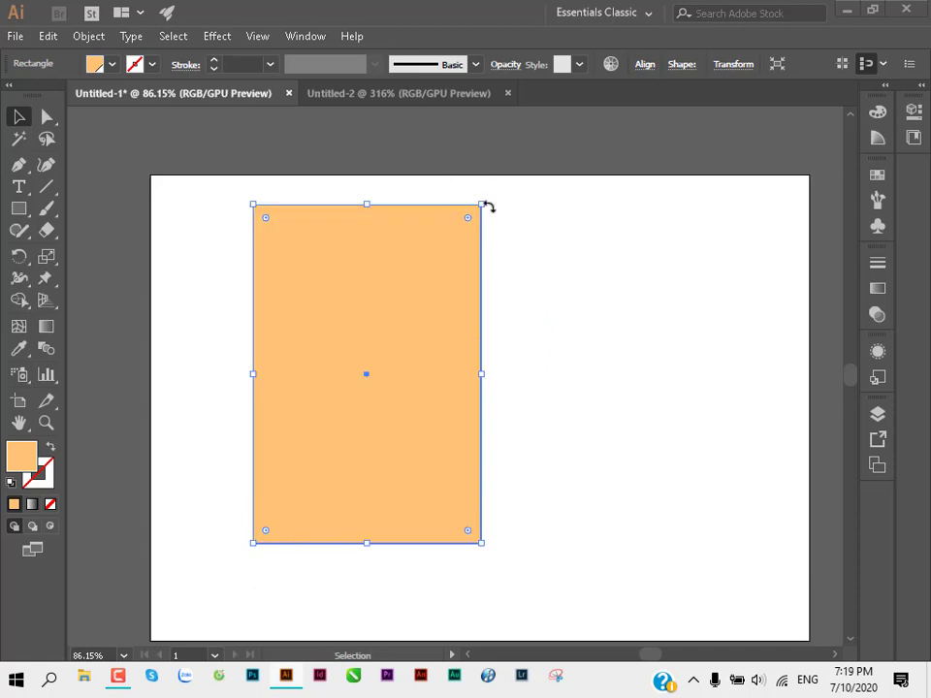
{"action": "mouse_move", "coordinate": [487, 206]}
{"action": "left_mouse_down"}
{"action": "mouse_move", "coordinate": [576, 289]}
{"action": "mouse_move", "coordinate": [686, 339]}
{"action": "left_mouse_up"}
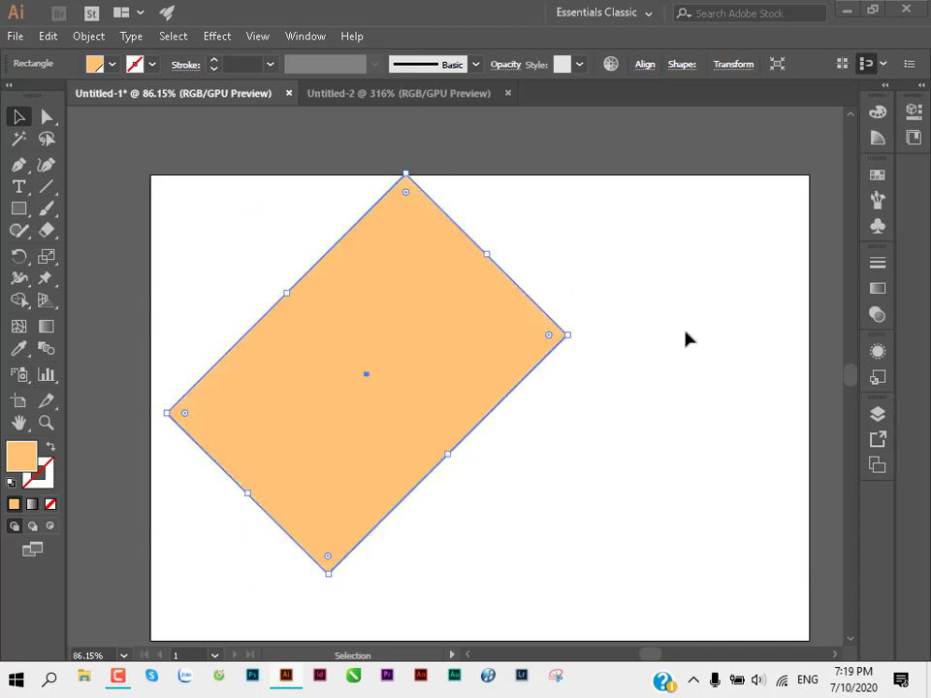
{"action": "left_click", "coordinate": [685, 338]}
{"action": "left_click", "coordinate": [497, 374]}
{"action": "key", "text": "ctrl+z"}
{"action": "key", "text": "ctrl+z"}
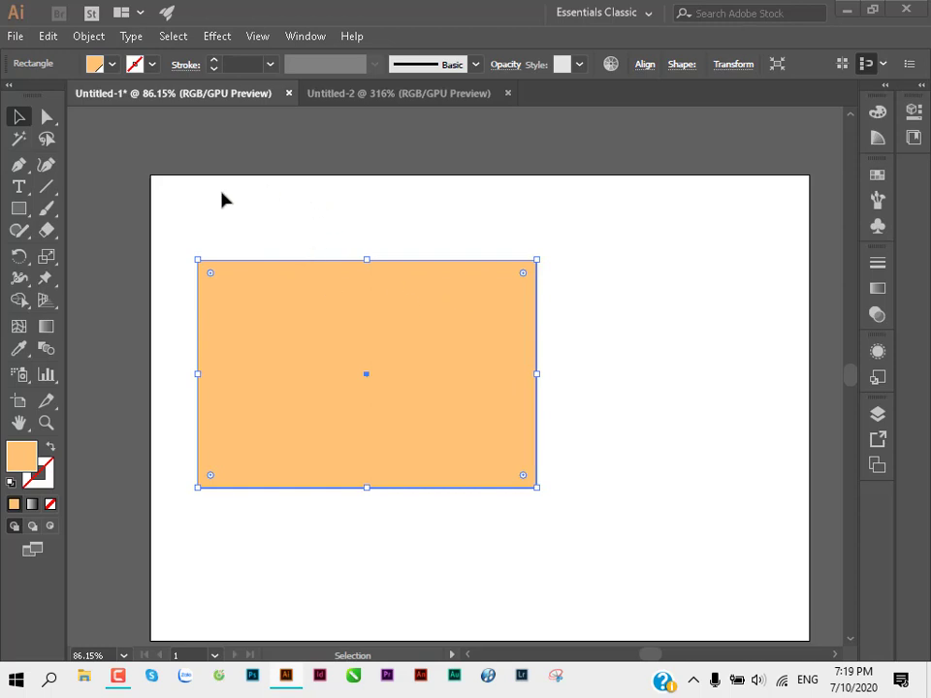
{"action": "left_click", "coordinate": [138, 308]}
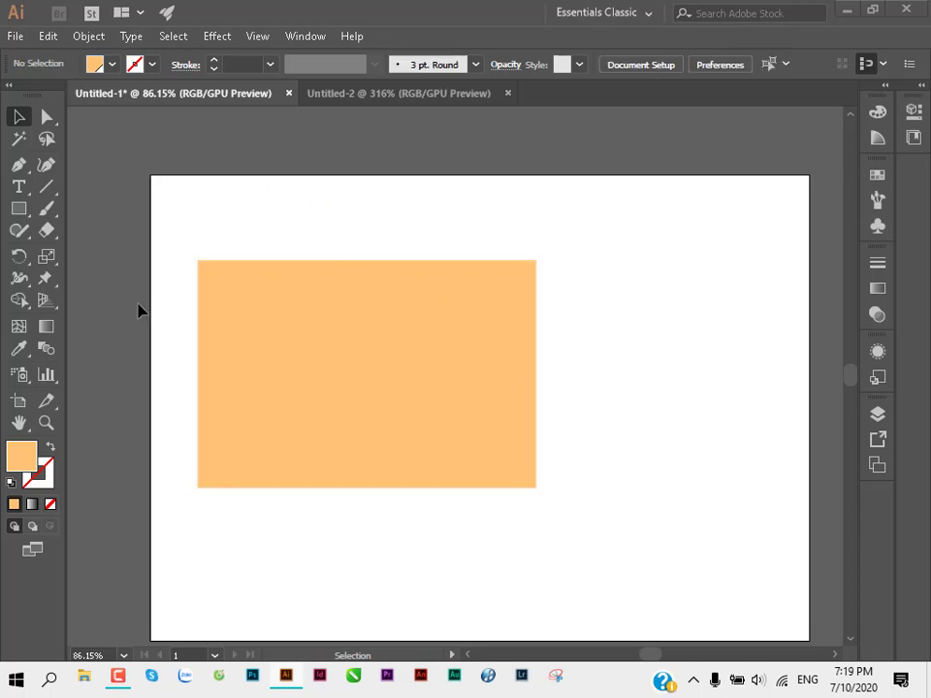
{"action": "left_click", "coordinate": [351, 308]}
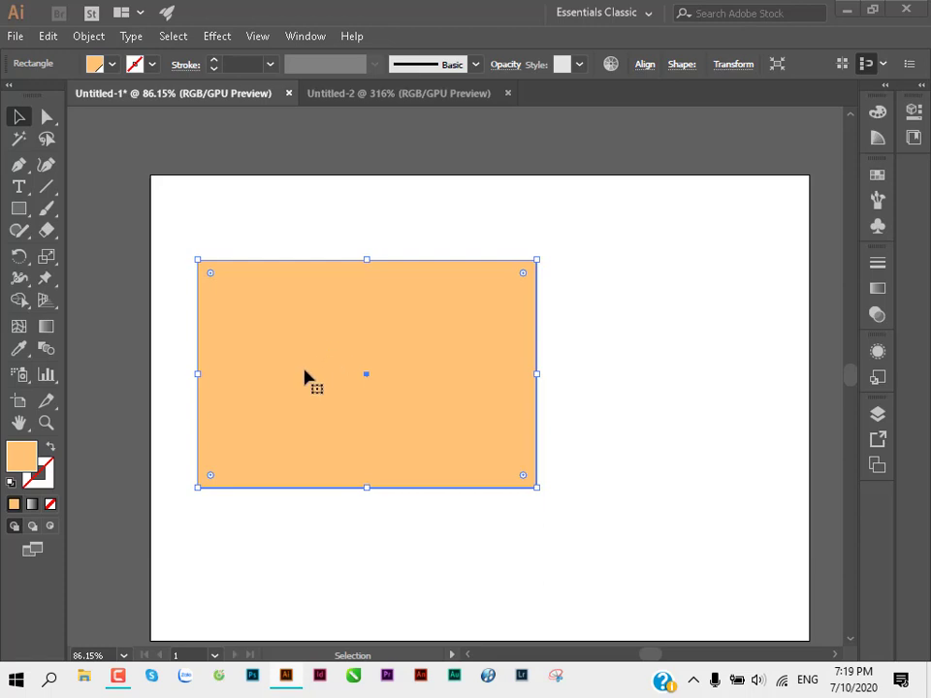
{"action": "left_click", "coordinate": [253, 247]}
{"action": "left_click", "coordinate": [279, 316]}
{"action": "left_click", "coordinate": [396, 236]}
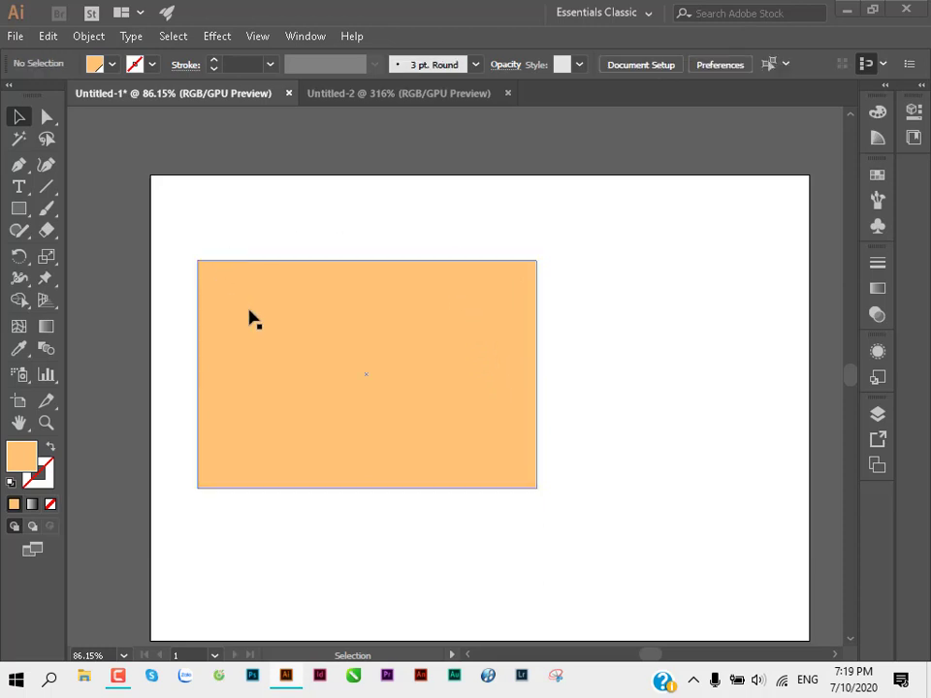
{"action": "left_click", "coordinate": [362, 345]}
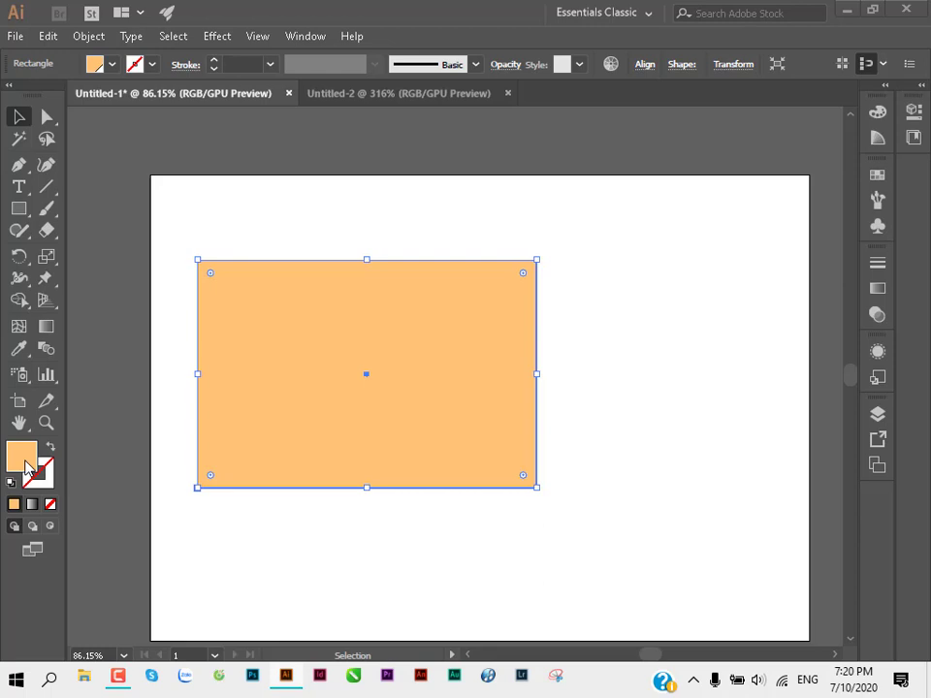
Step: Set the rectangle's fill to web-safe brown 996600 in the Color Picker
{"action": "double_click", "coordinate": [28, 468]}
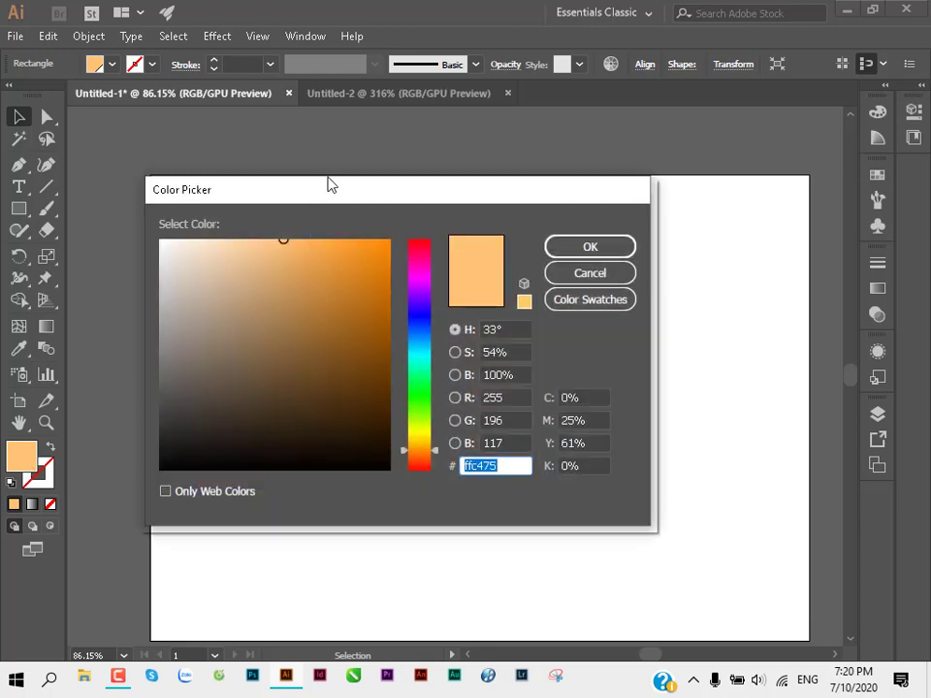
{"action": "left_click_drag", "start_coordinate": [326, 184], "coordinate": [677, 155]}
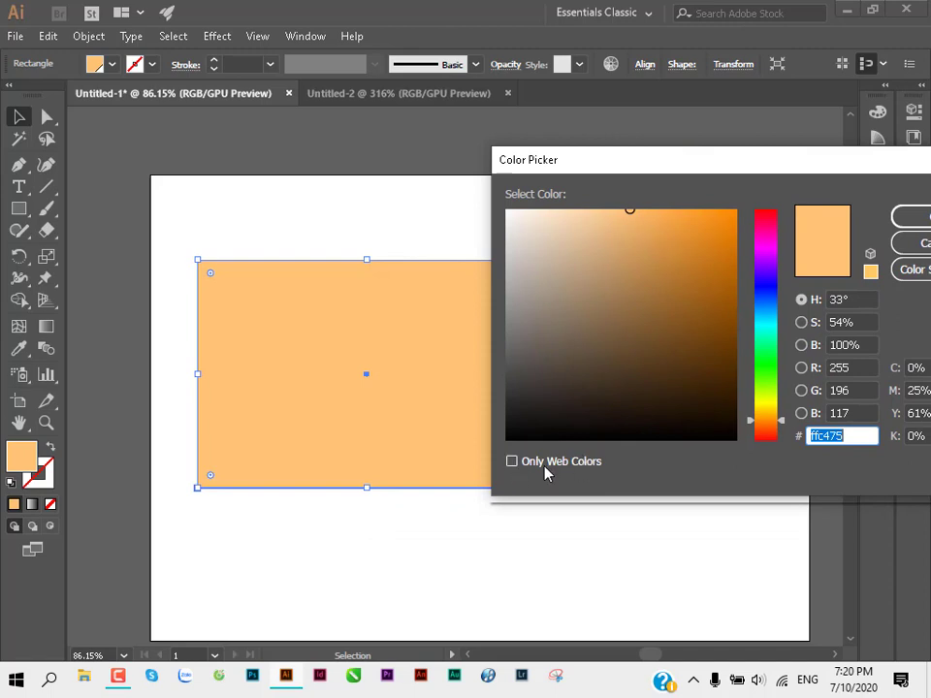
{"action": "left_click", "coordinate": [511, 463]}
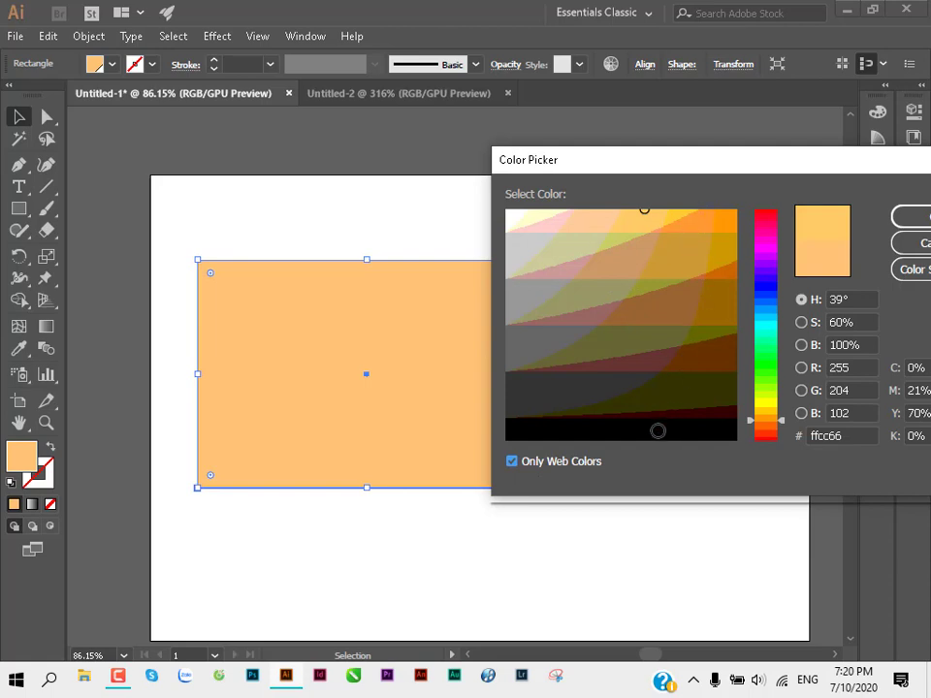
{"action": "left_click", "coordinate": [717, 303]}
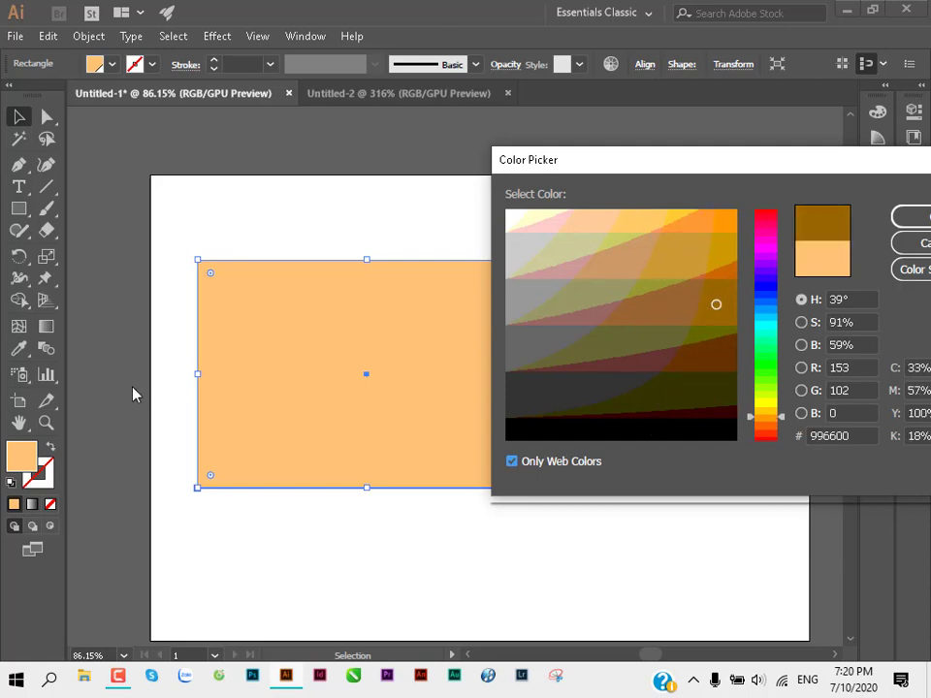
{"action": "left_click", "coordinate": [900, 216]}
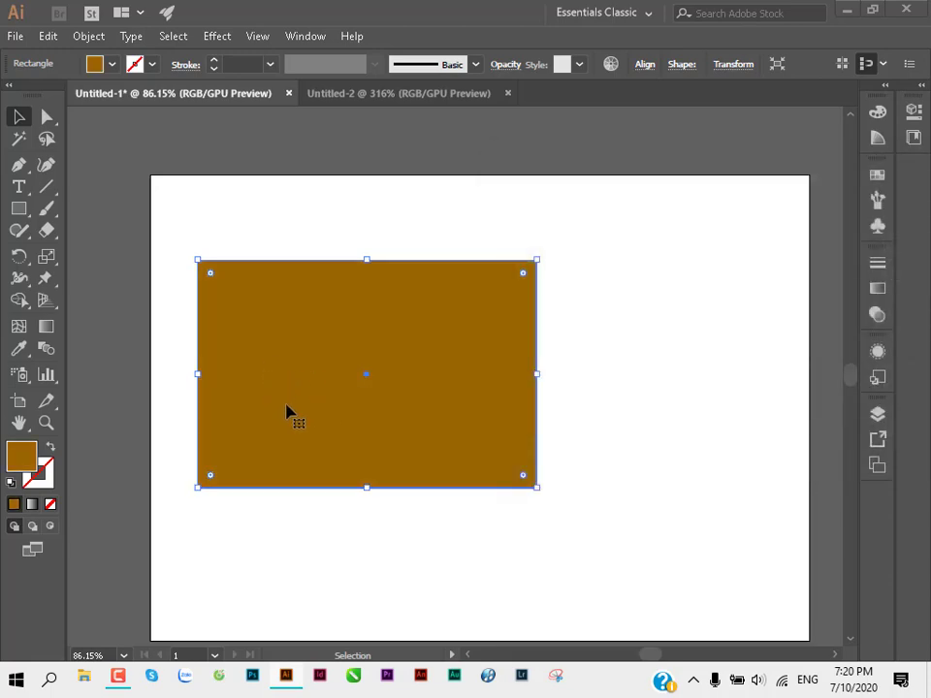
Step: Change the fill to purple a00583 in the Color Picker
{"action": "double_click", "coordinate": [24, 454]}
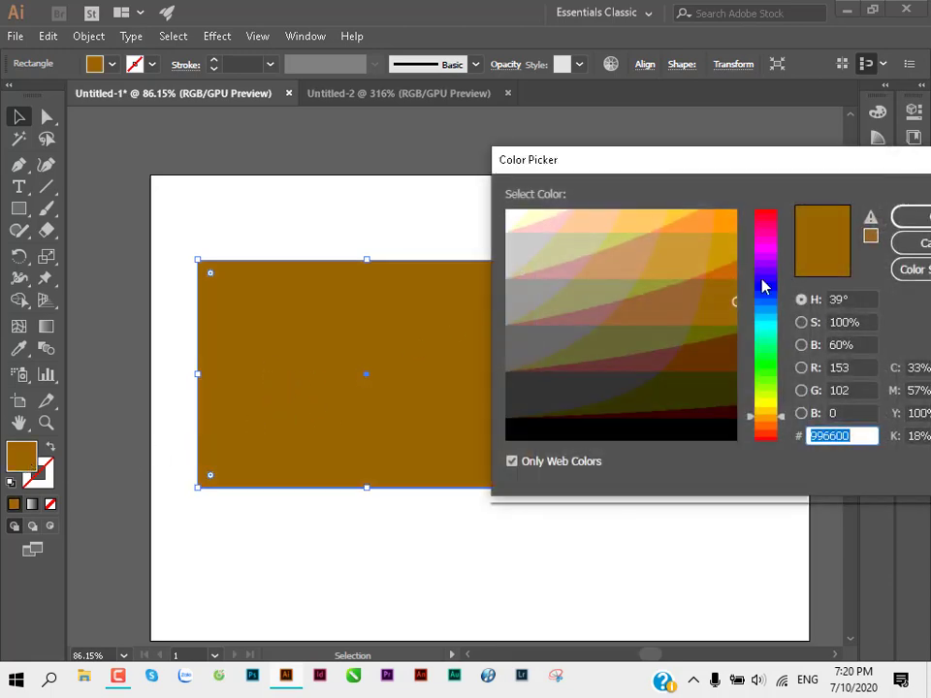
{"action": "mouse_move", "coordinate": [765, 387]}
{"action": "left_mouse_down"}
{"action": "mouse_move", "coordinate": [759, 228]}
{"action": "mouse_move", "coordinate": [762, 240]}
{"action": "left_mouse_up"}
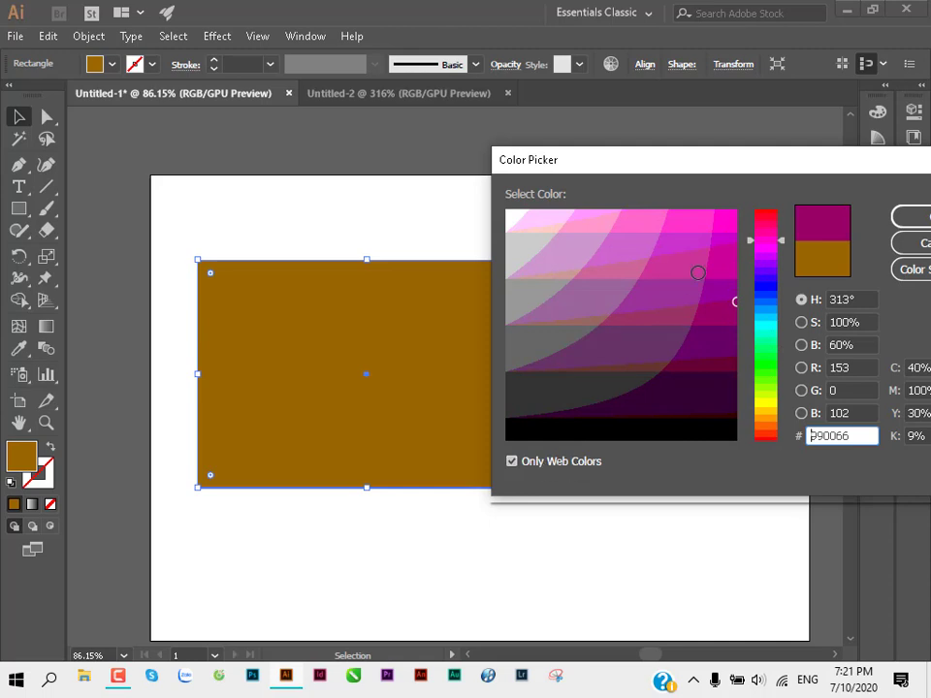
{"action": "left_click", "coordinate": [722, 311]}
{"action": "left_click", "coordinate": [721, 294]}
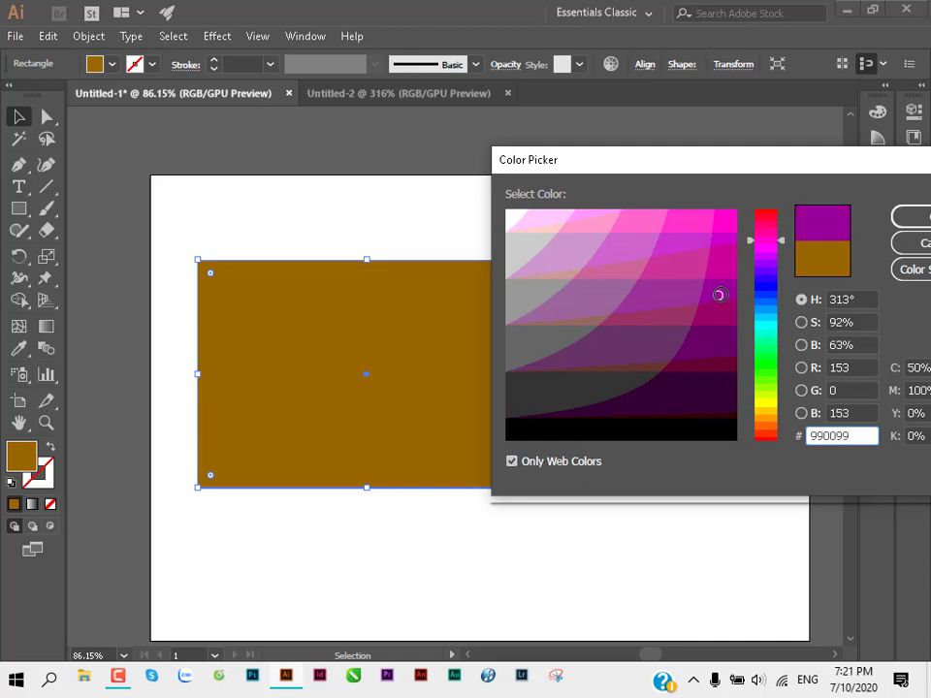
{"action": "left_click", "coordinate": [510, 462]}
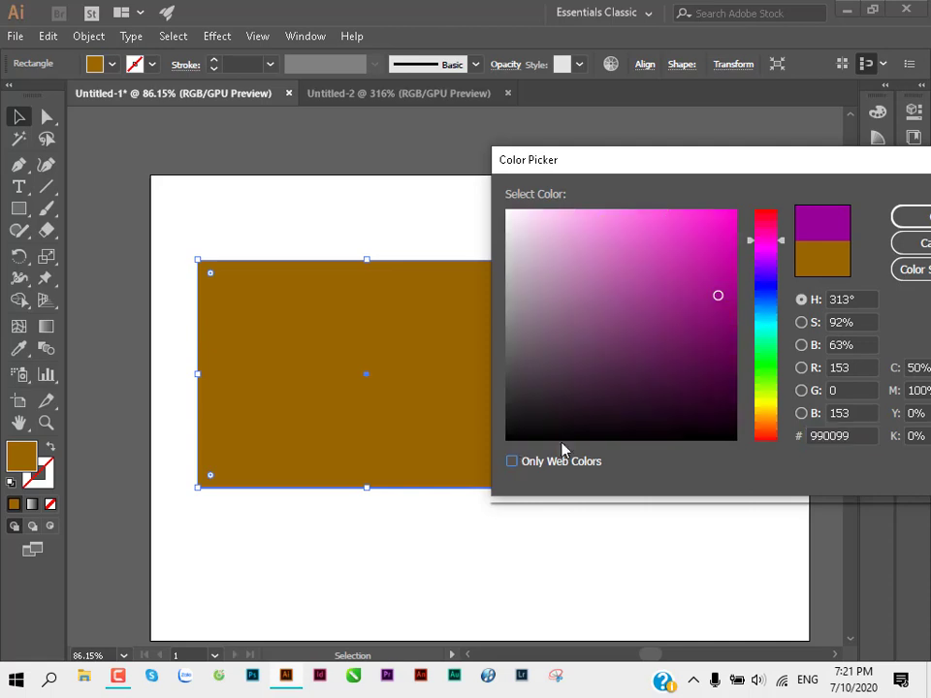
{"action": "left_click_drag", "start_coordinate": [721, 266], "coordinate": [730, 295]}
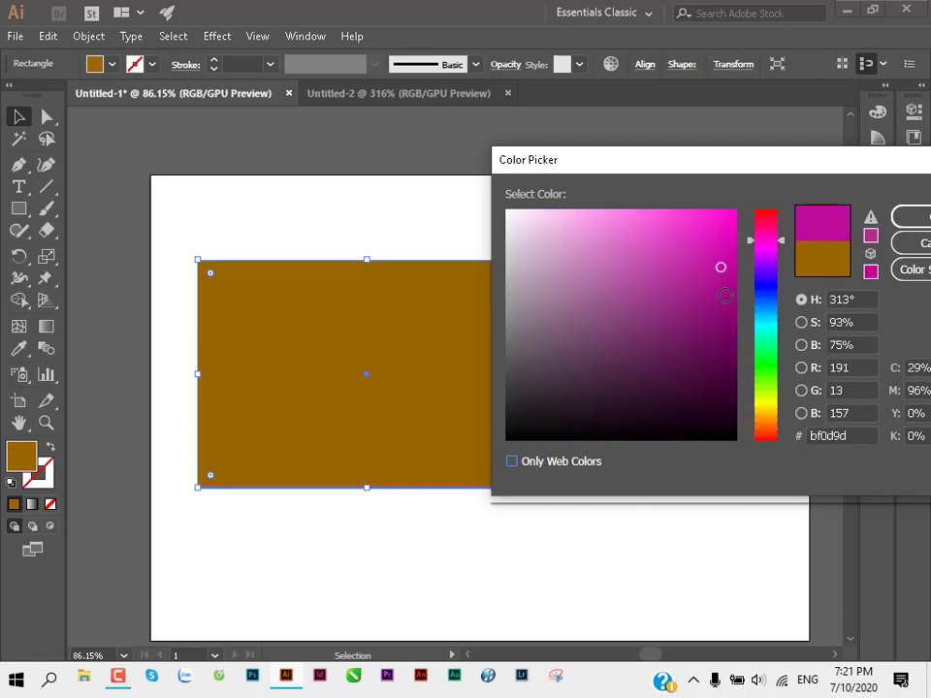
{"action": "left_click", "coordinate": [911, 217]}
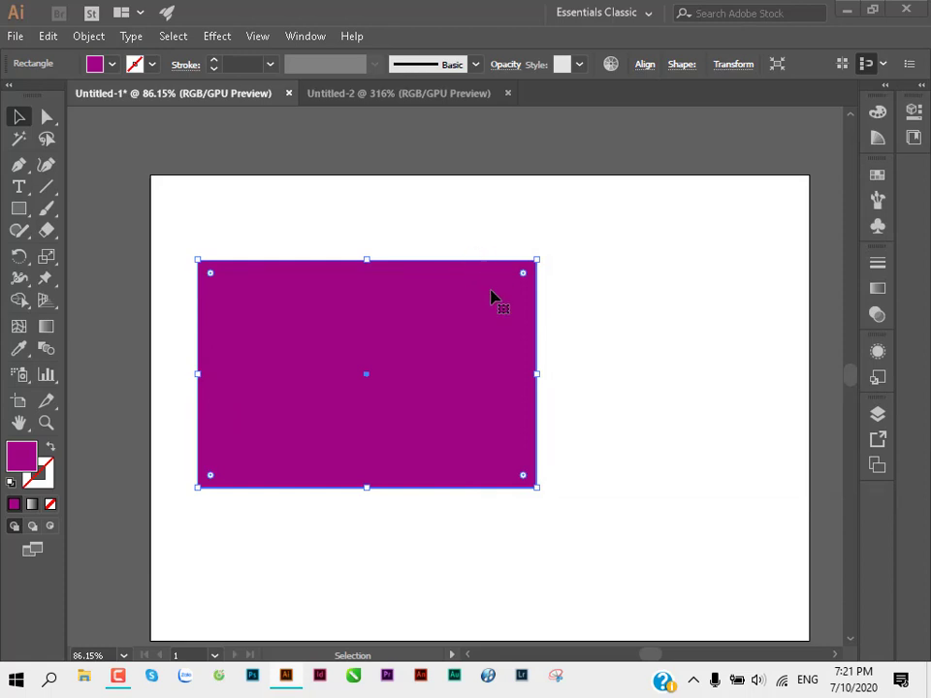
Step: Set the rectangle's stroke colour to dark blue 052093 through the Color Picker
{"action": "left_click", "coordinate": [39, 475]}
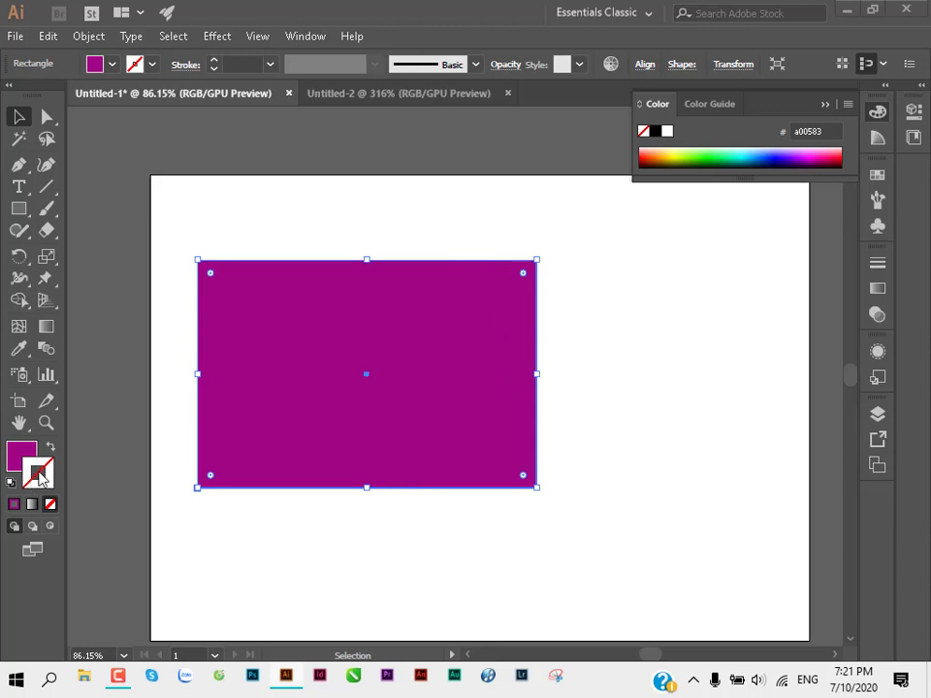
{"action": "double_click", "coordinate": [40, 477]}
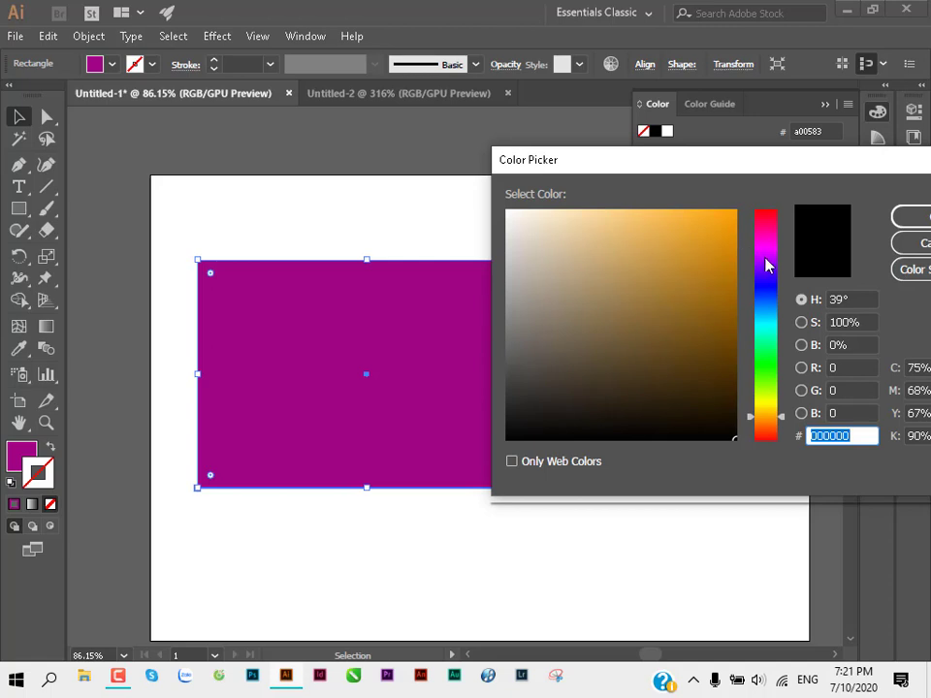
{"action": "left_click", "coordinate": [766, 293]}
{"action": "left_click_drag", "start_coordinate": [728, 280], "coordinate": [729, 307]}
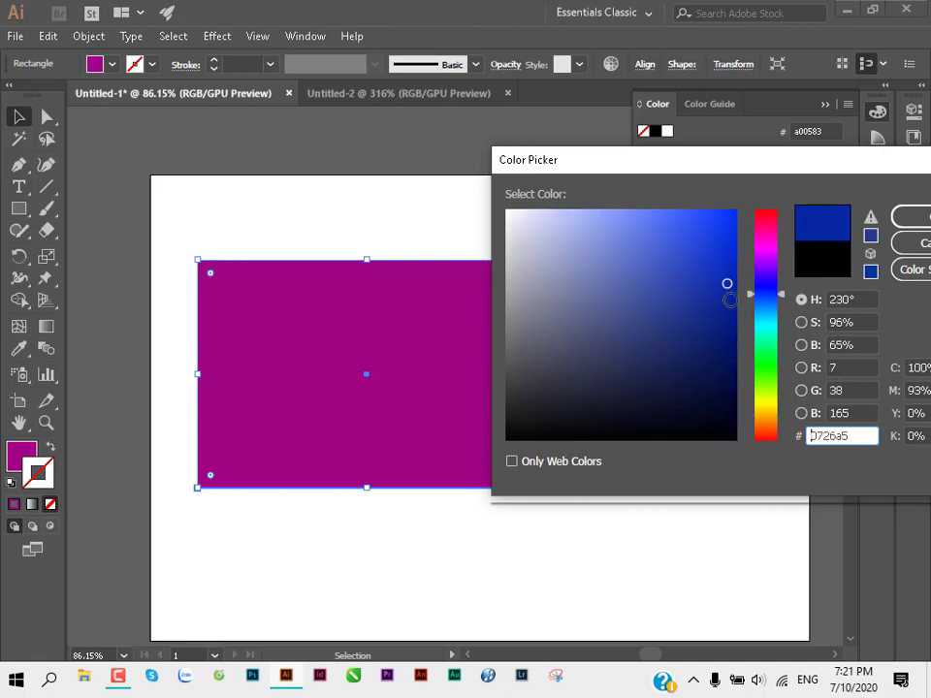
{"action": "left_click_drag", "start_coordinate": [727, 160], "coordinate": [638, 165]}
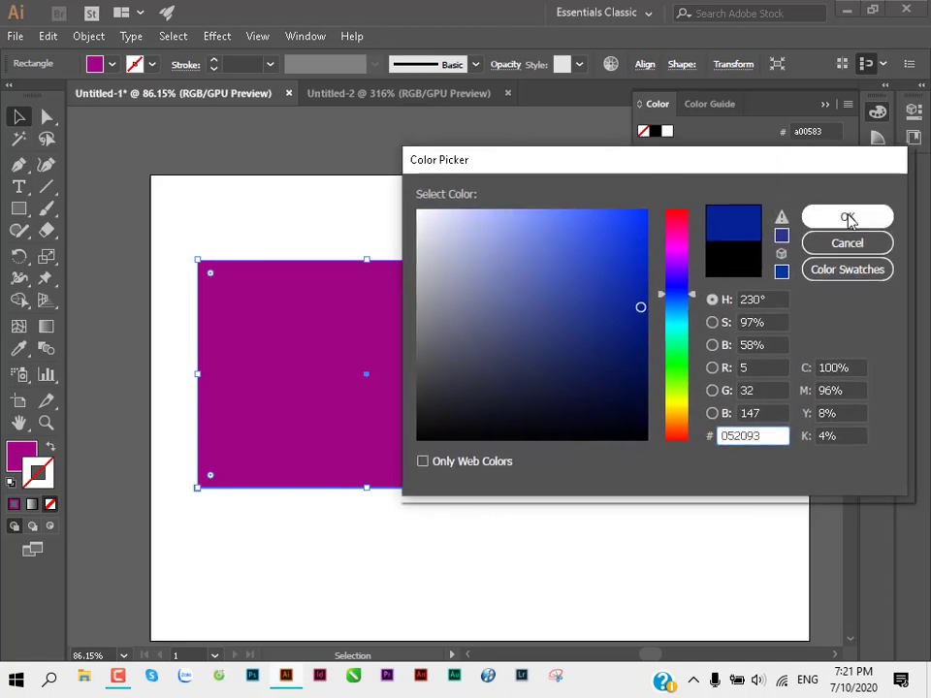
{"action": "left_click", "coordinate": [844, 215]}
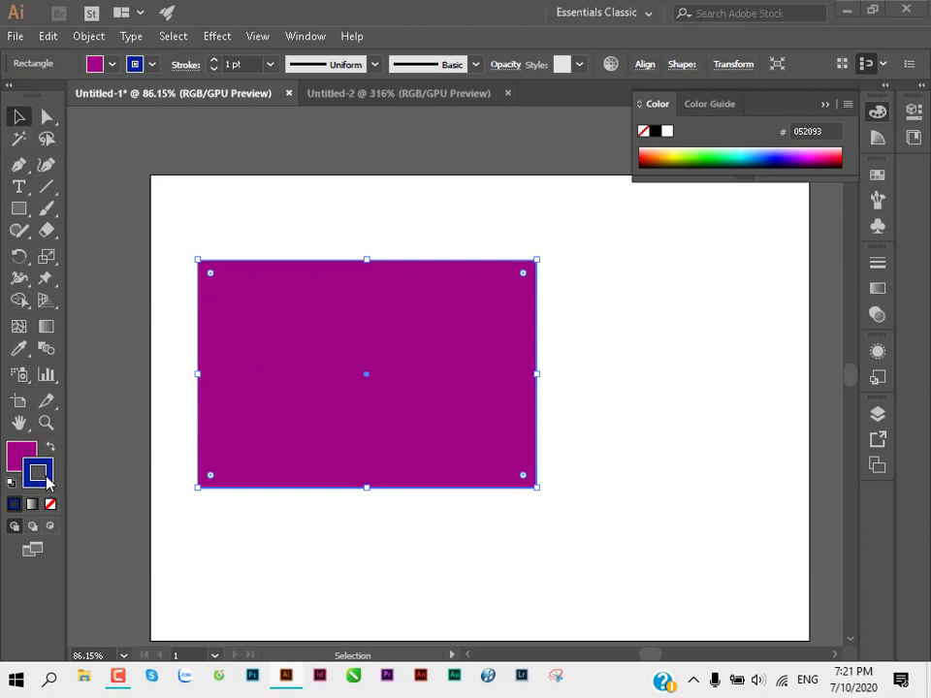
Step: Raise the blue stroke weight step by step to 23 pt and show the Swatches panel
{"action": "left_click", "coordinate": [344, 235]}
{"action": "left_click", "coordinate": [451, 310]}
{"action": "left_click", "coordinate": [215, 60]}
{"action": "left_click", "coordinate": [215, 60]}
{"action": "left_click", "coordinate": [215, 61]}
{"action": "left_click", "coordinate": [214, 60]}
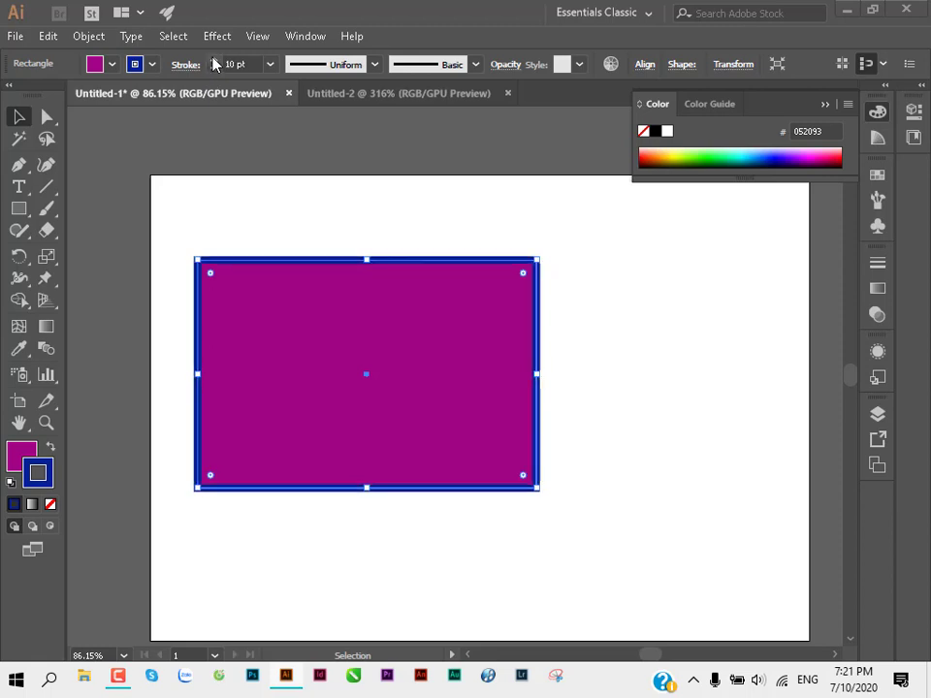
{"action": "left_click", "coordinate": [213, 60]}
{"action": "left_click", "coordinate": [213, 60]}
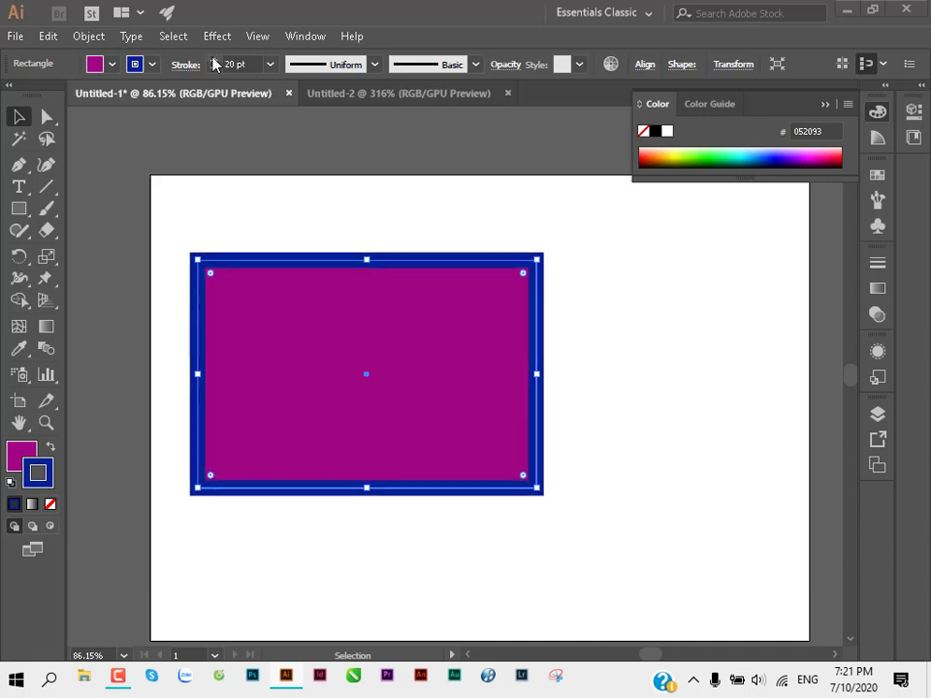
{"action": "left_click", "coordinate": [213, 60]}
{"action": "left_click", "coordinate": [214, 60]}
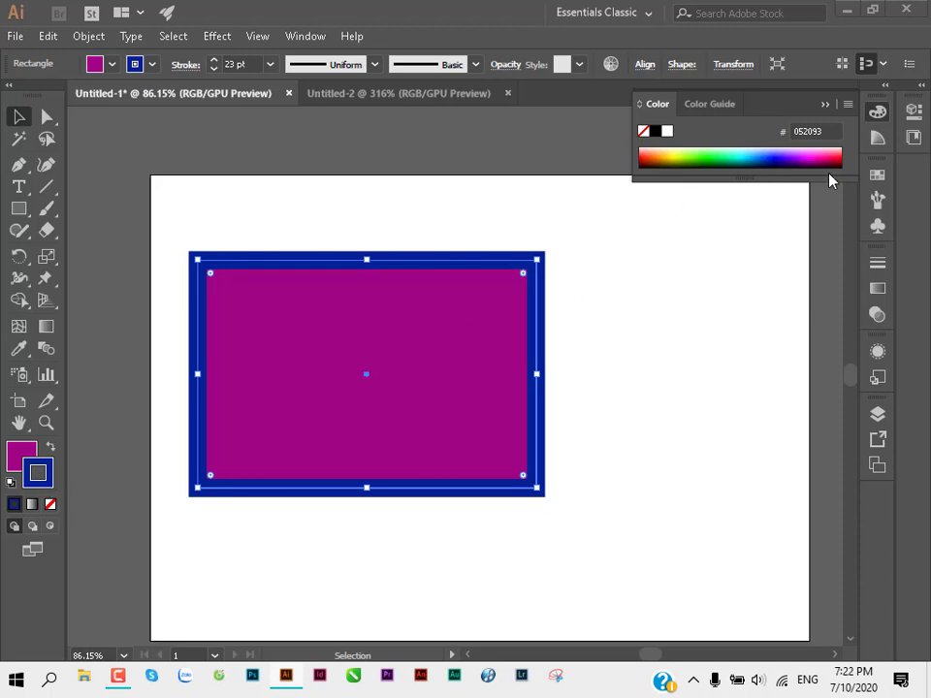
{"action": "left_click", "coordinate": [878, 176]}
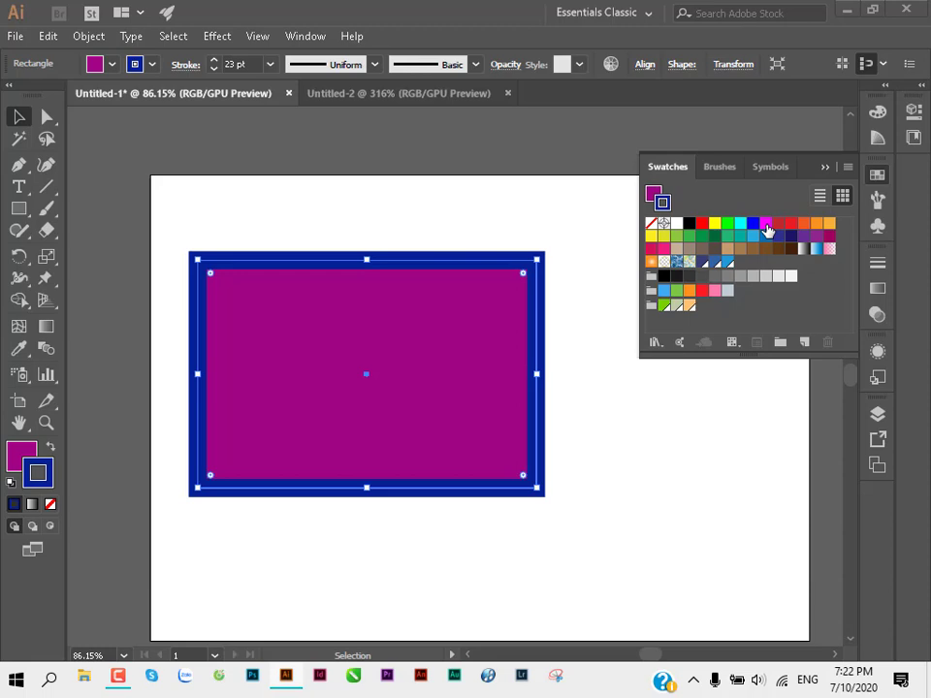
{"action": "left_click", "coordinate": [766, 227]}
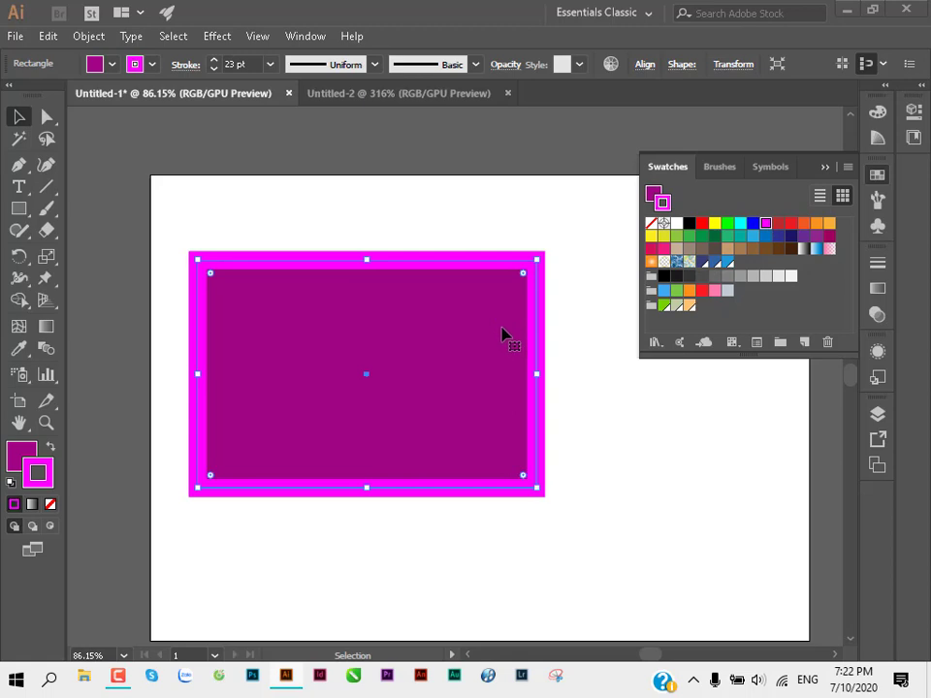
{"action": "left_click", "coordinate": [35, 472]}
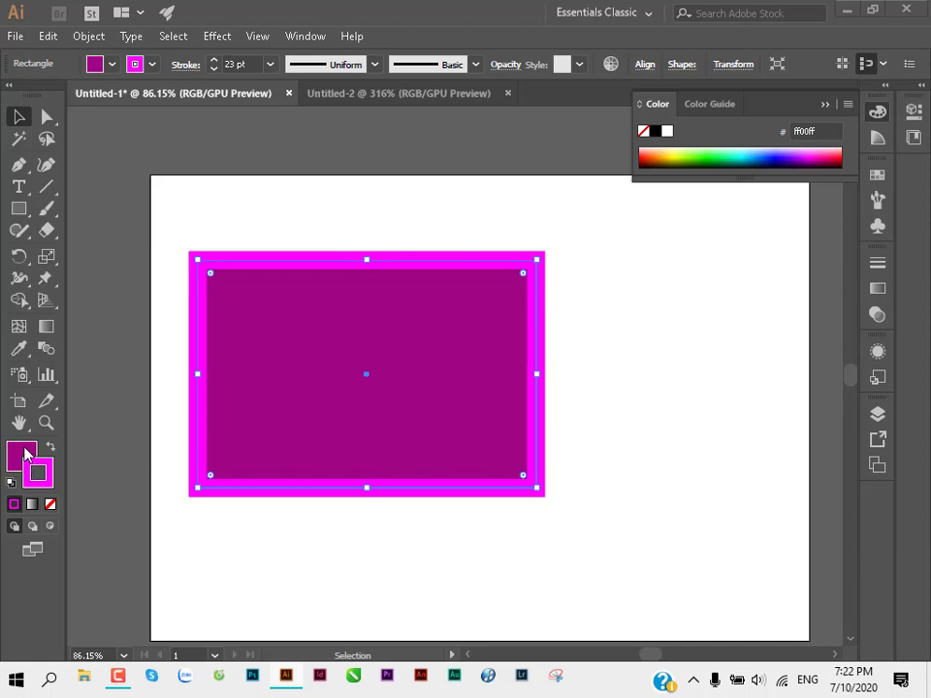
{"action": "left_click", "coordinate": [20, 451]}
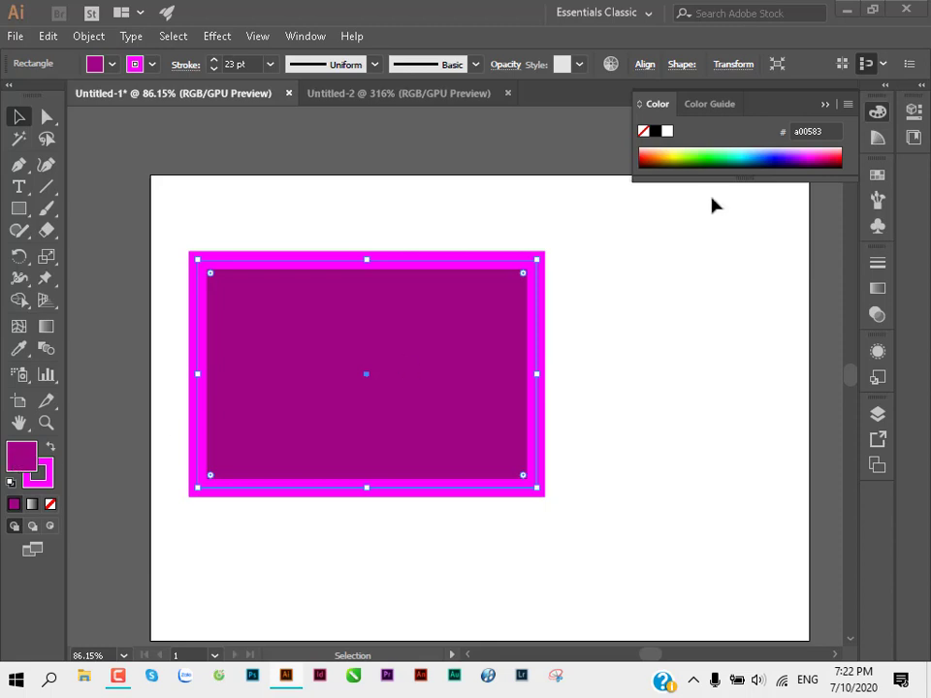
{"action": "left_click", "coordinate": [877, 175]}
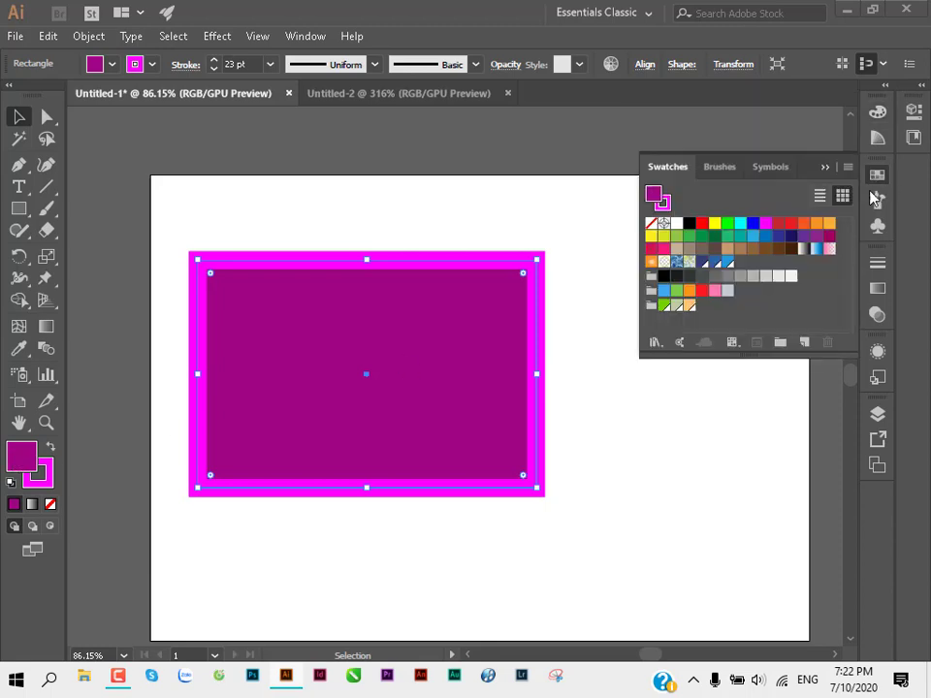
{"action": "left_click", "coordinate": [766, 236]}
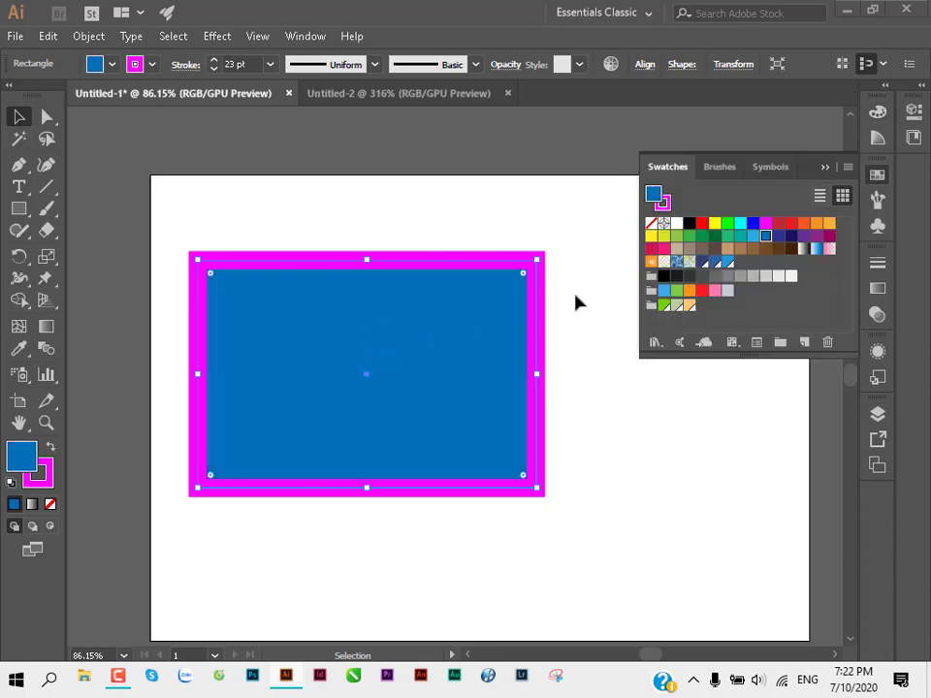
{"action": "left_click", "coordinate": [667, 204]}
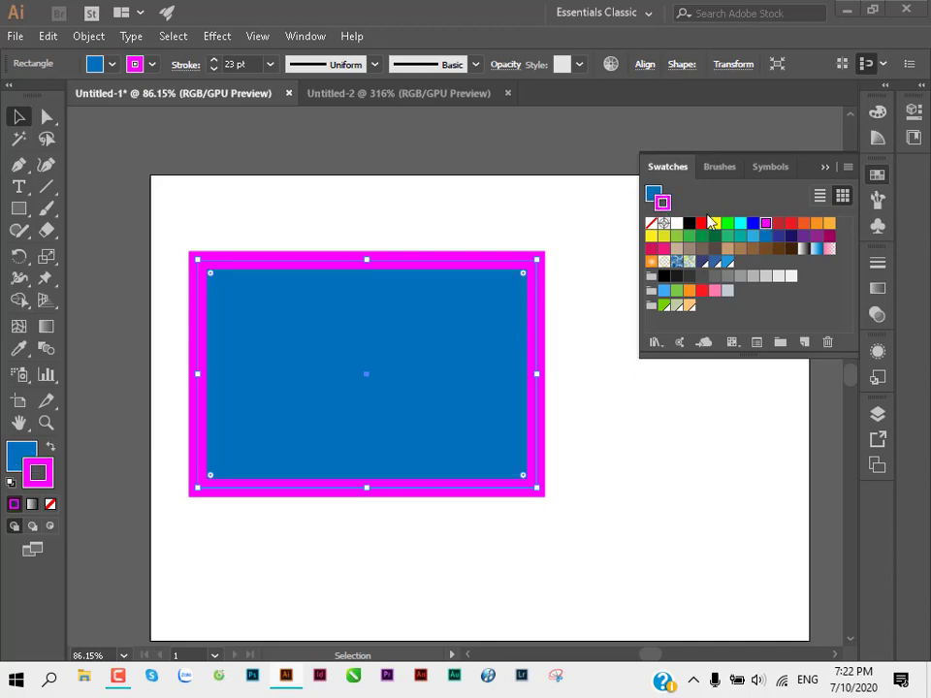
{"action": "left_click", "coordinate": [752, 223]}
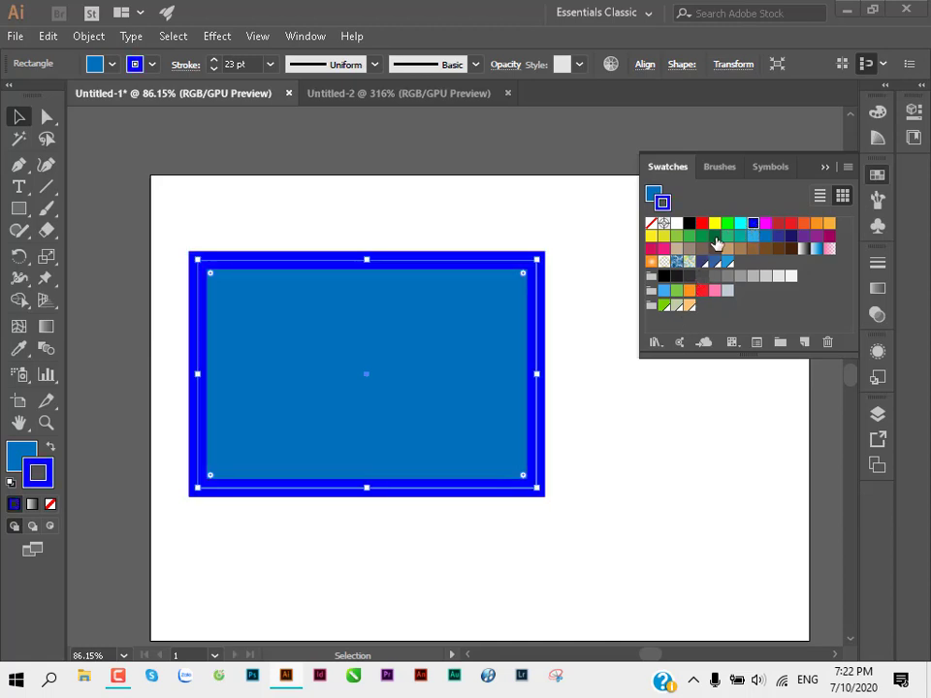
{"action": "left_click", "coordinate": [727, 223]}
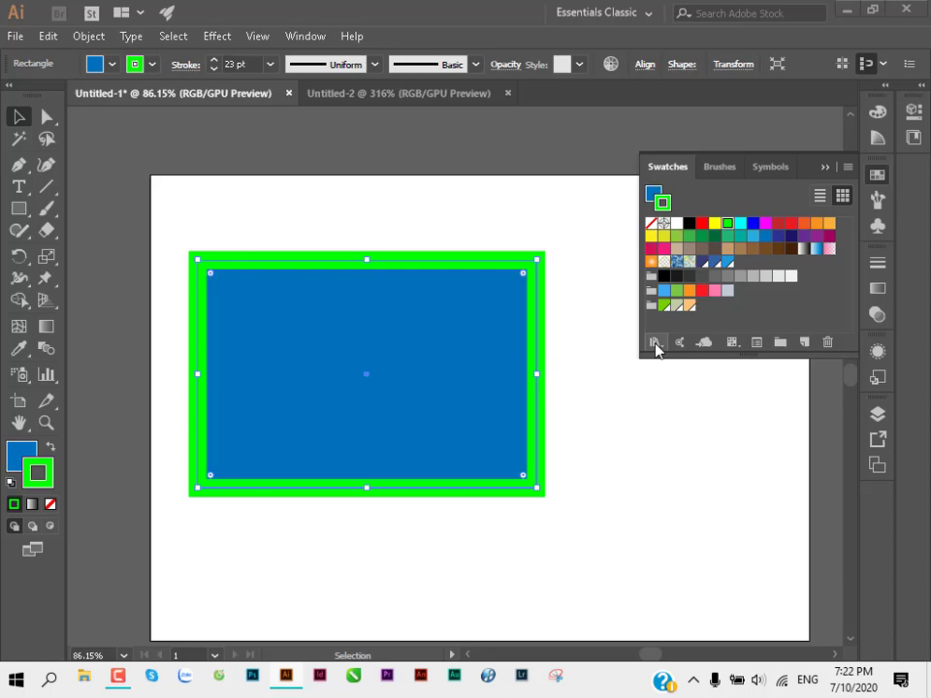
{"action": "left_click", "coordinate": [118, 676]}
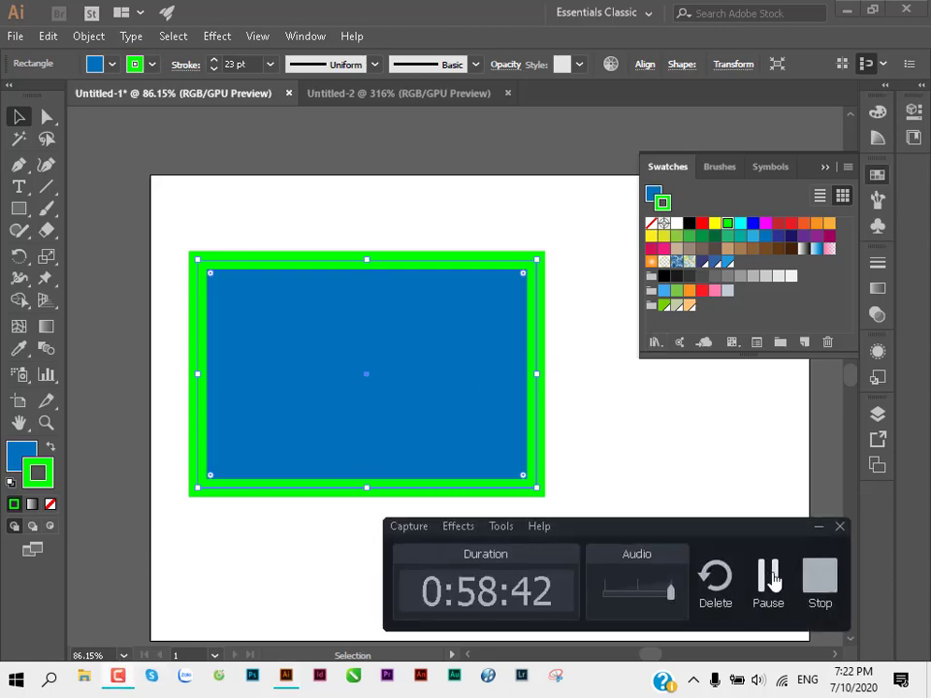
{"action": "left_click", "coordinate": [118, 676]}
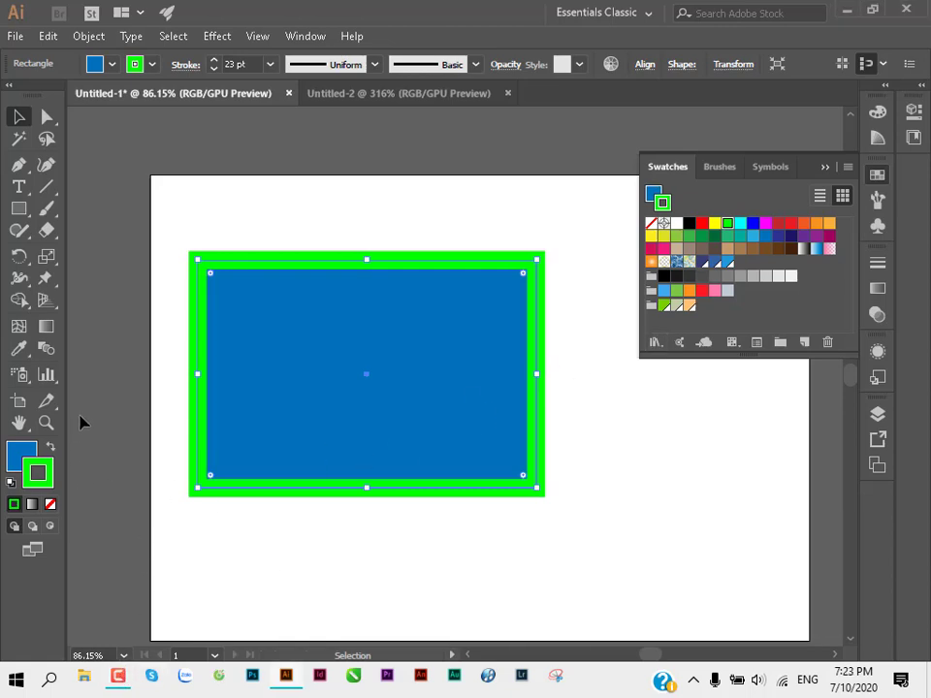
Step: Make the fill active and apply the dark green swatch from the Swatches panel
{"action": "left_click", "coordinate": [27, 448]}
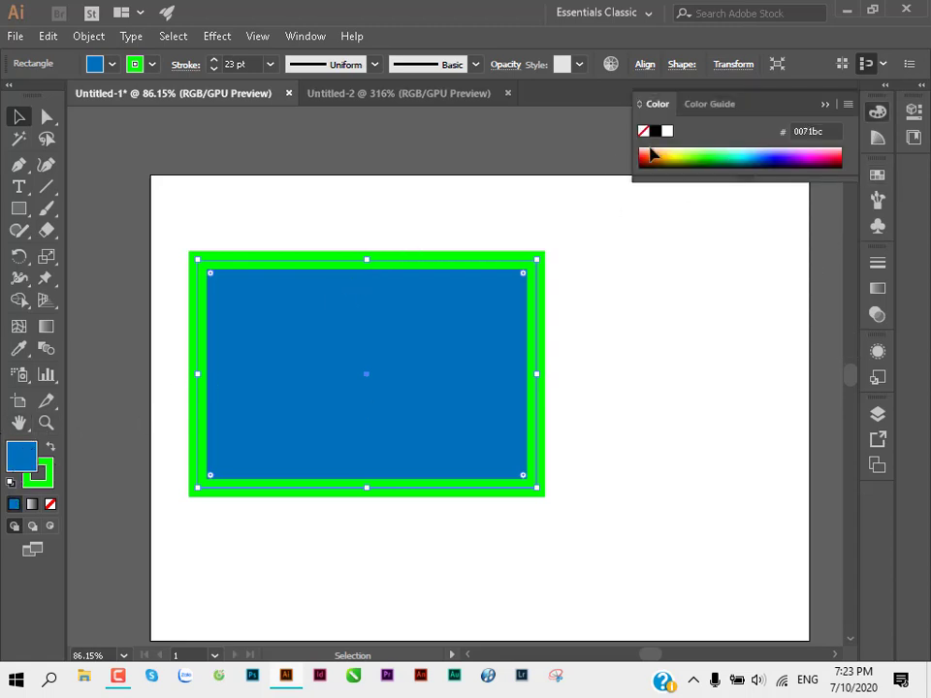
{"action": "left_click", "coordinate": [877, 174]}
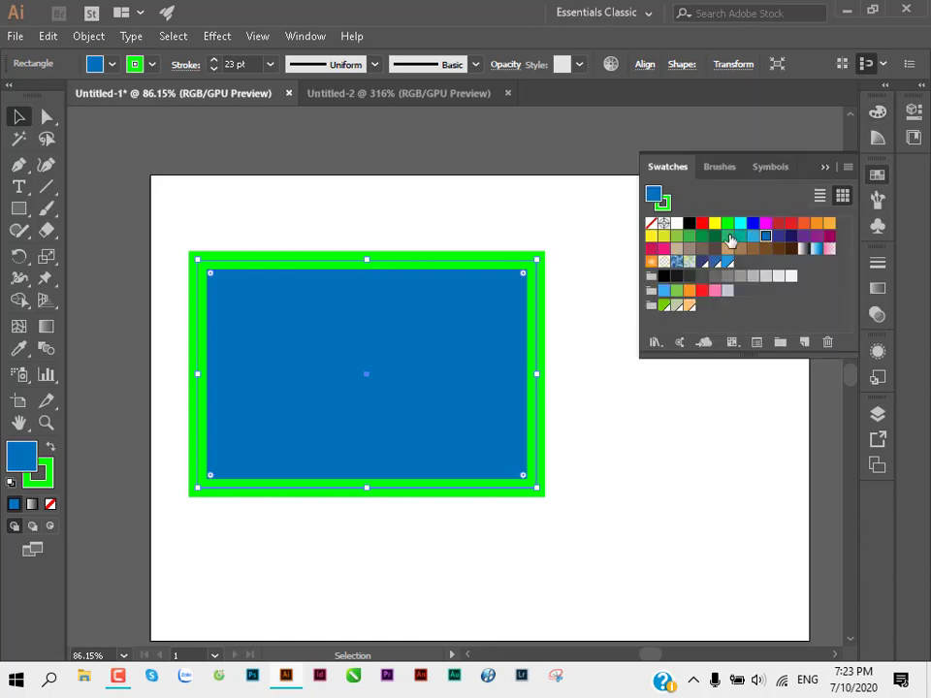
{"action": "left_click", "coordinate": [714, 236]}
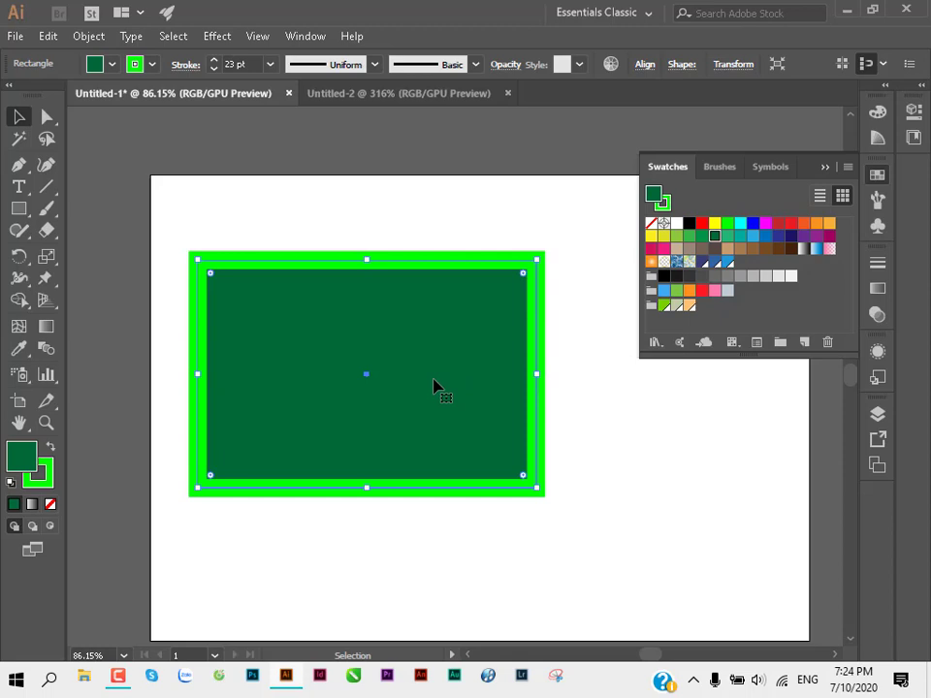
{"action": "key", "text": "shift+x"}
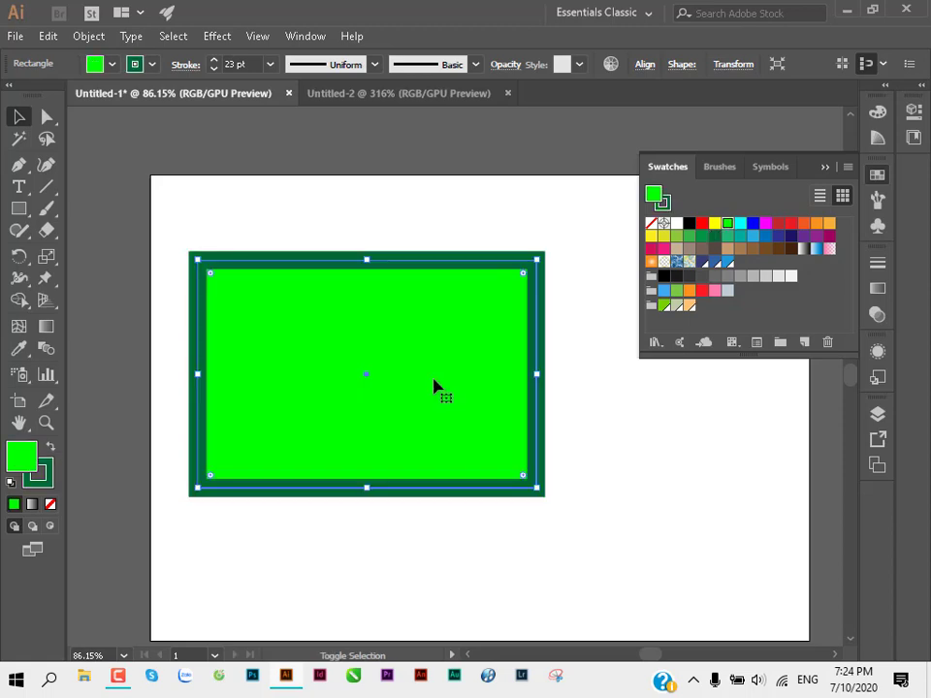
{"action": "key", "text": "shift+x"}
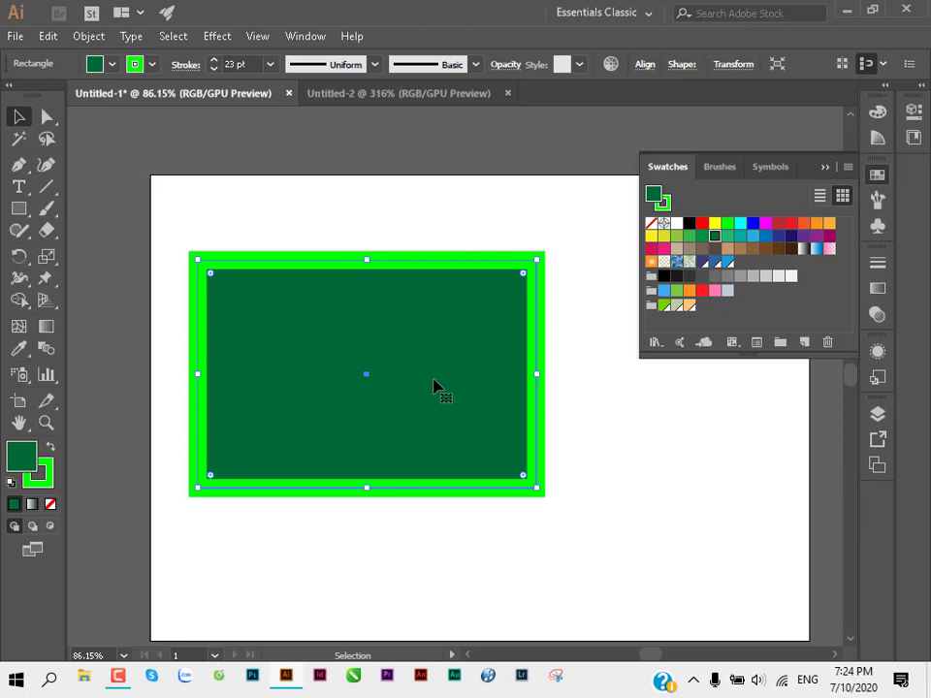
{"action": "key", "text": "x"}
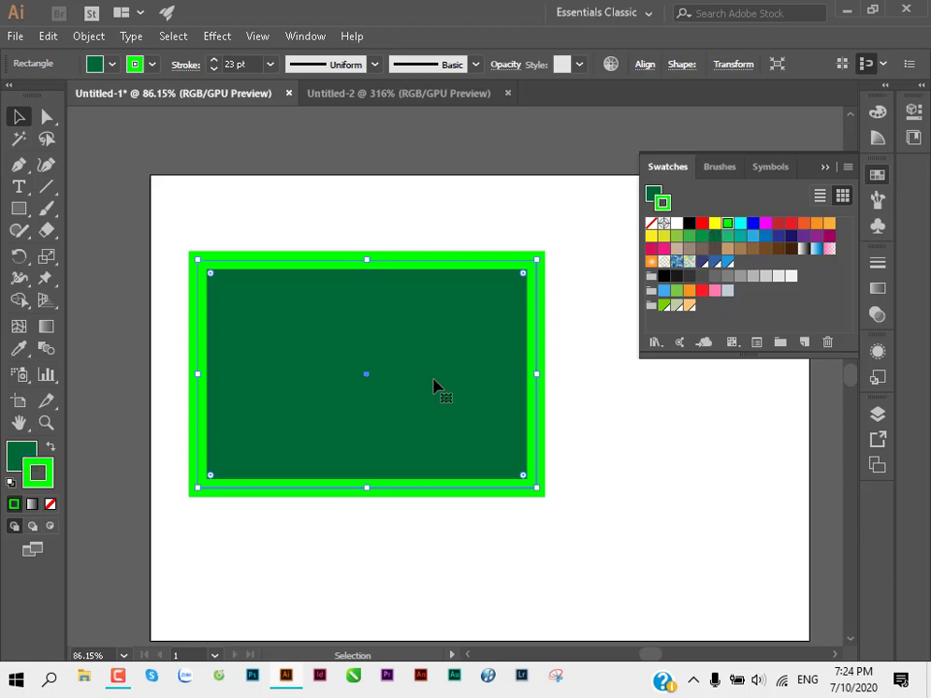
{"action": "key", "text": "x"}
{"action": "key", "text": "x"}
{"action": "key", "text": "x"}
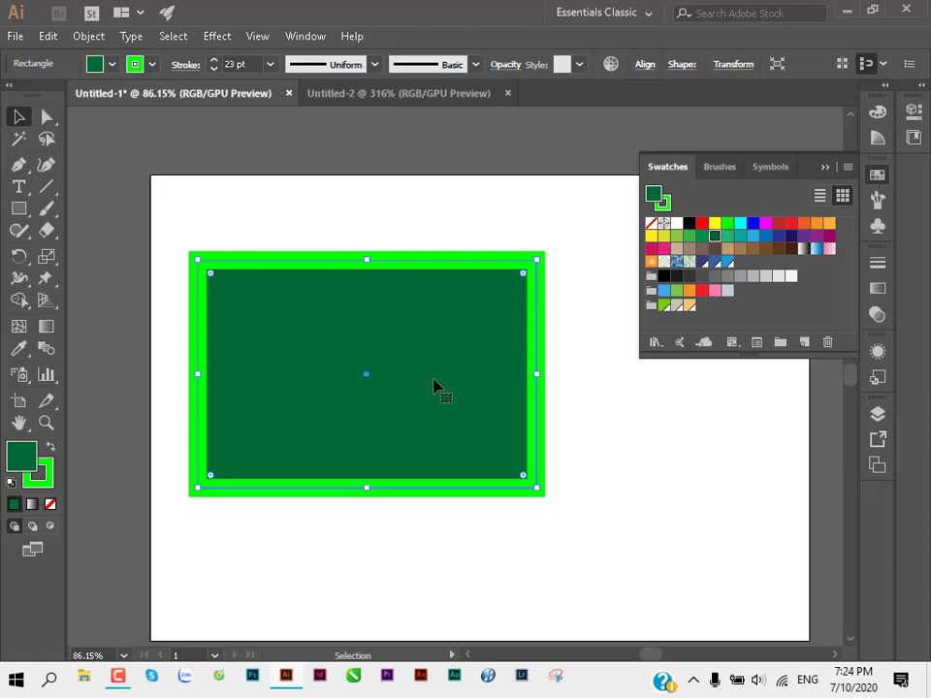
{"action": "key", "text": "x"}
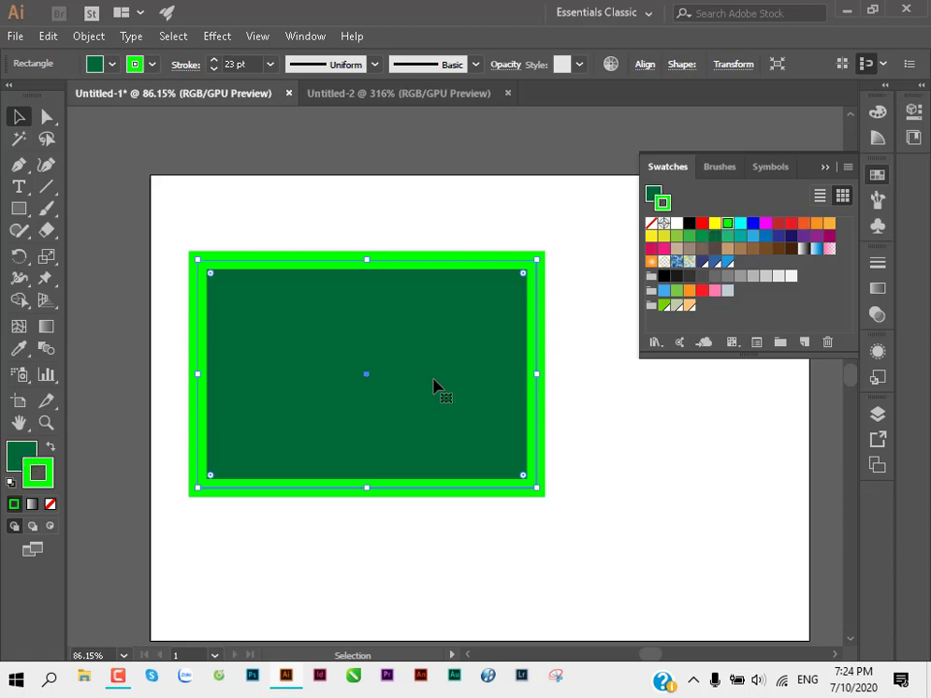
{"action": "key", "text": "x"}
{"action": "key", "text": "x"}
{"action": "key", "text": "x"}
{"action": "key", "text": "x"}
{"action": "key", "text": "x"}
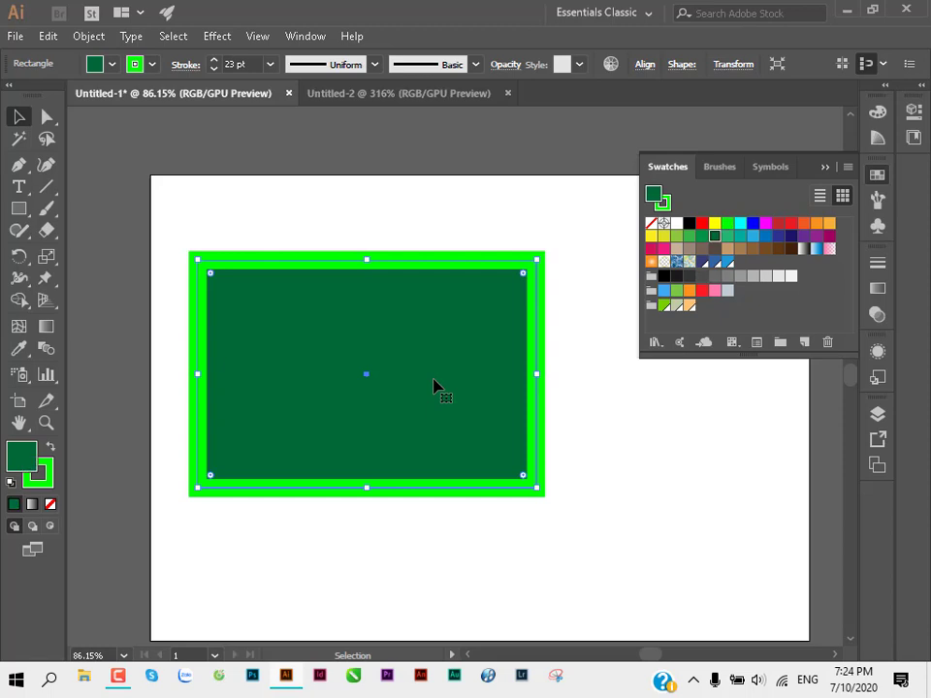
{"action": "key", "text": "x"}
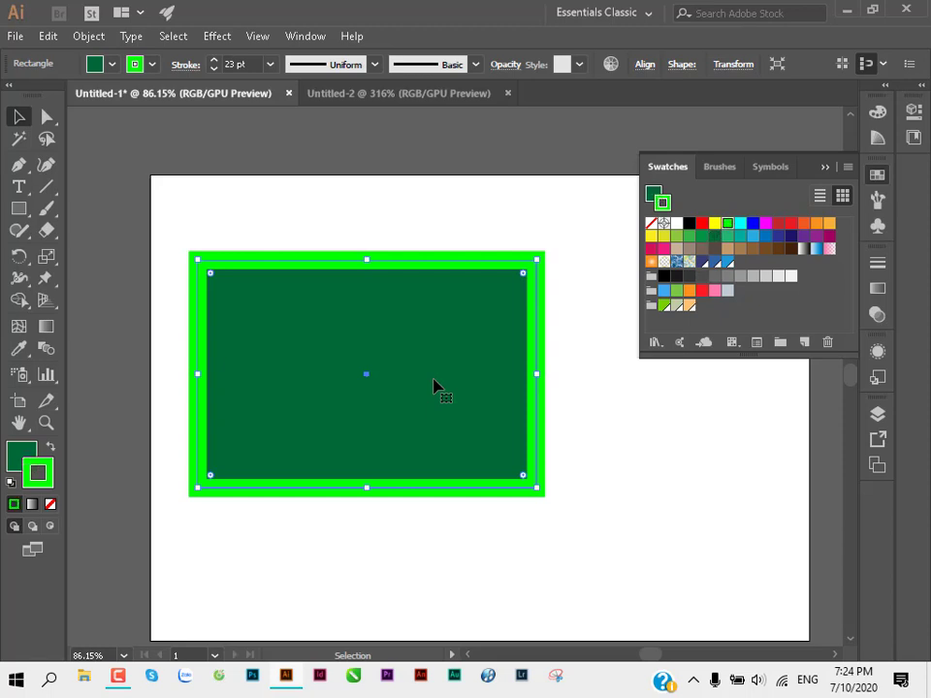
{"action": "key", "text": "x"}
{"action": "key", "text": "x"}
{"action": "key", "text": "x"}
{"action": "key", "text": "x"}
{"action": "left_click", "coordinate": [620, 427]}
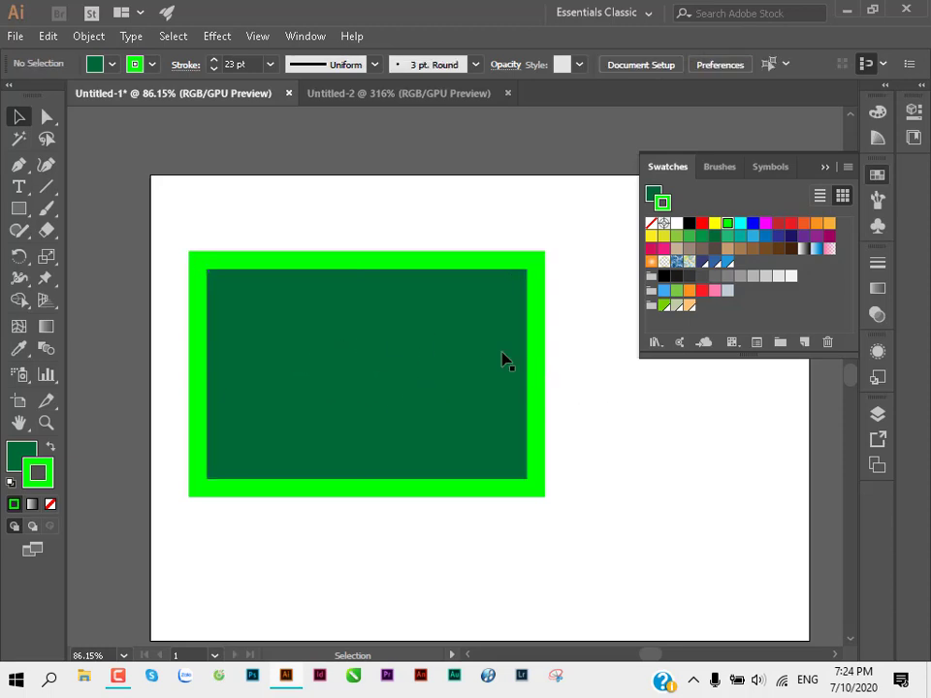
{"action": "left_click", "coordinate": [433, 349]}
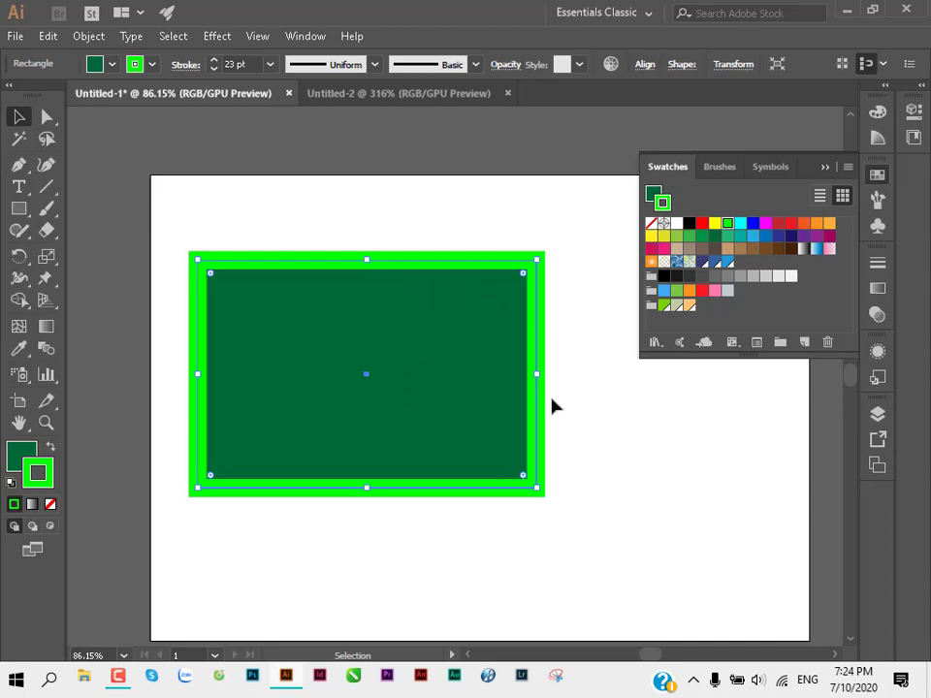
Step: Check the fill's hex value 006837 in the Color Picker and keep it
{"action": "double_click", "coordinate": [18, 453]}
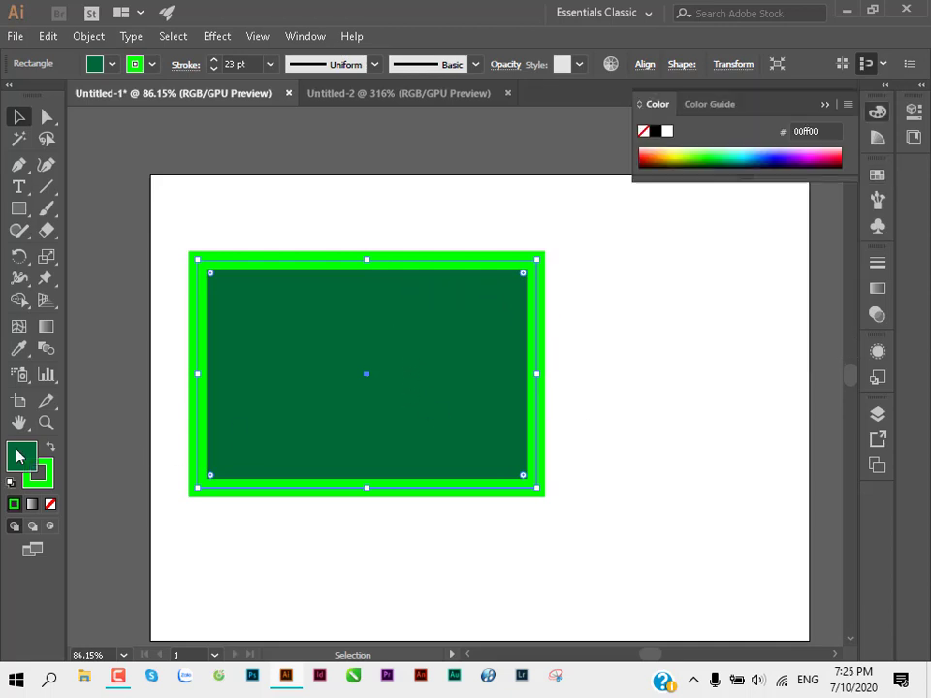
{"action": "key", "text": "Tab"}
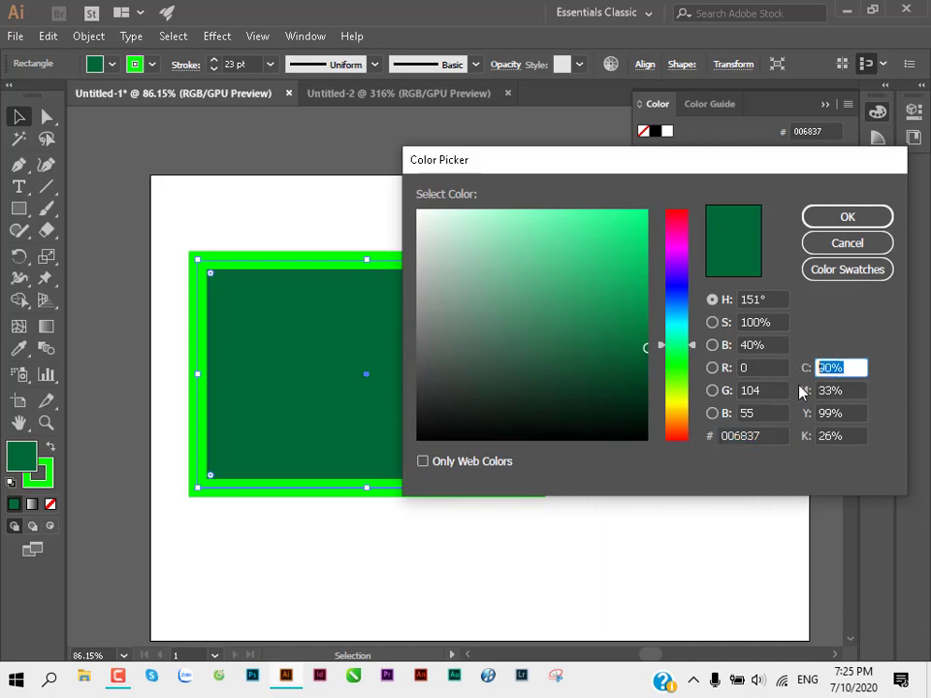
{"action": "key", "text": "Tab"}
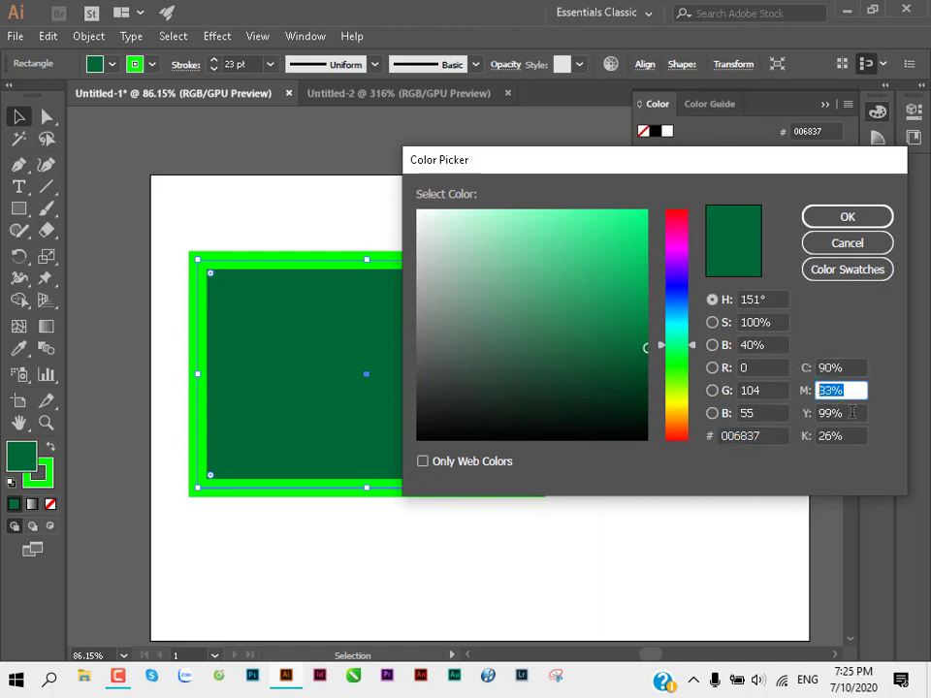
{"action": "key", "text": "Tab"}
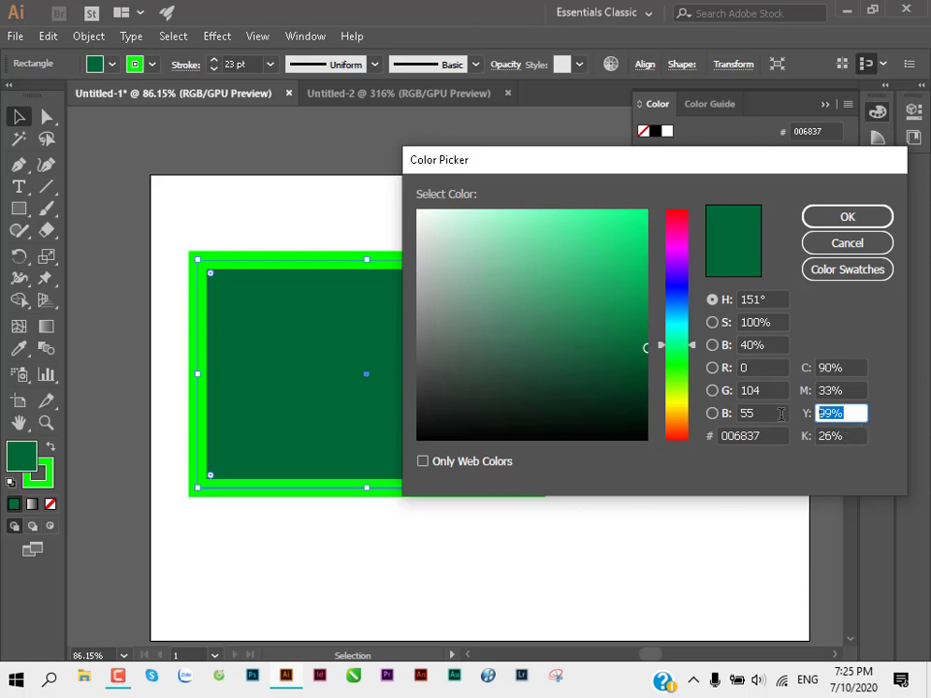
{"action": "left_click", "coordinate": [727, 436]}
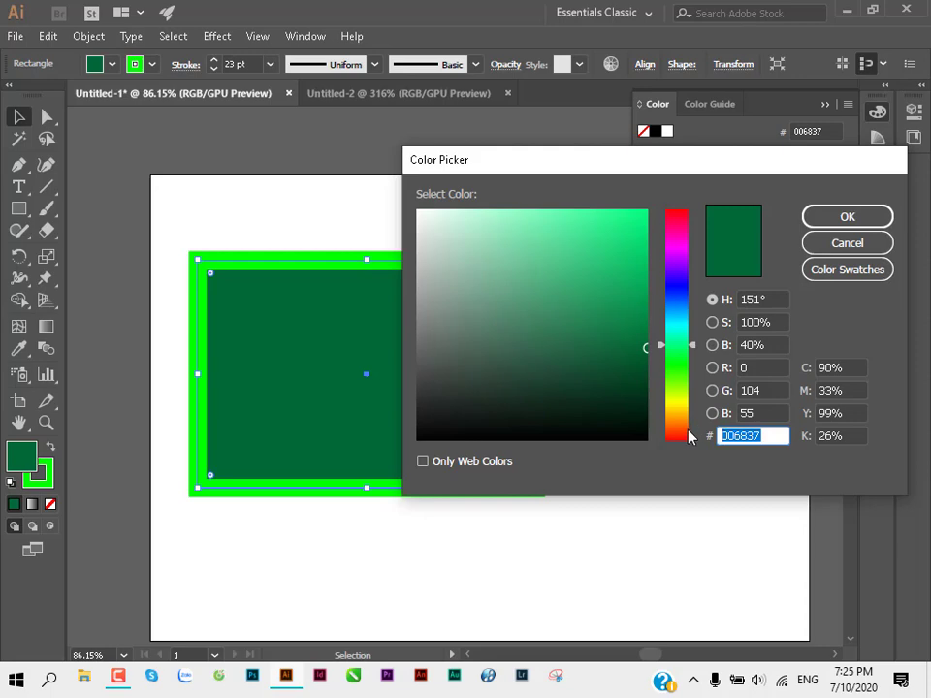
{"action": "left_click", "coordinate": [873, 216]}
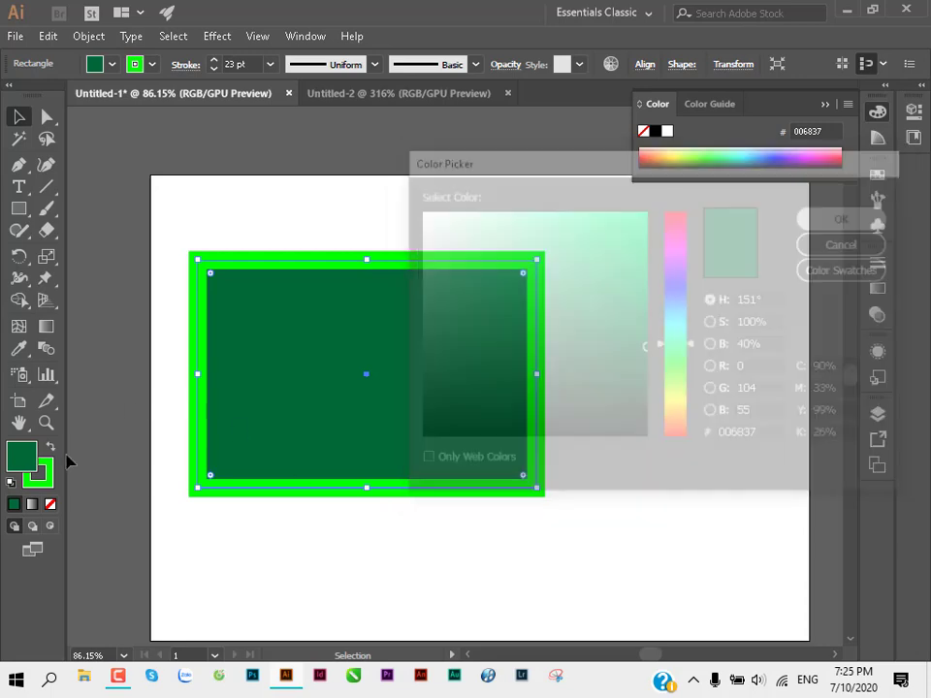
Step: Set the stroke colour to hex 006837 to match the fill
{"action": "double_click", "coordinate": [48, 479]}
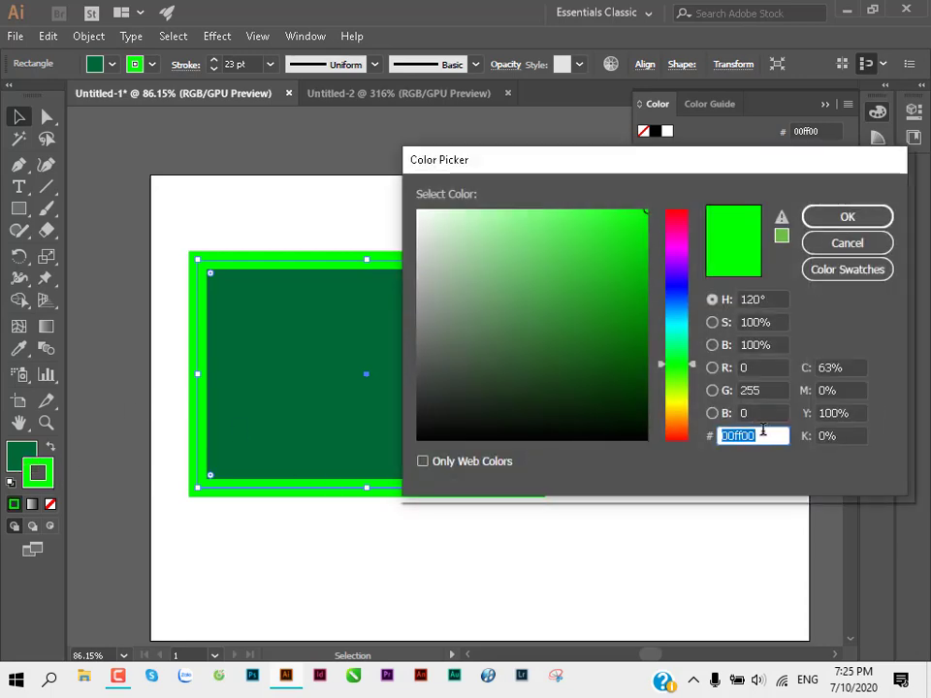
{"action": "type", "text": "006837"}
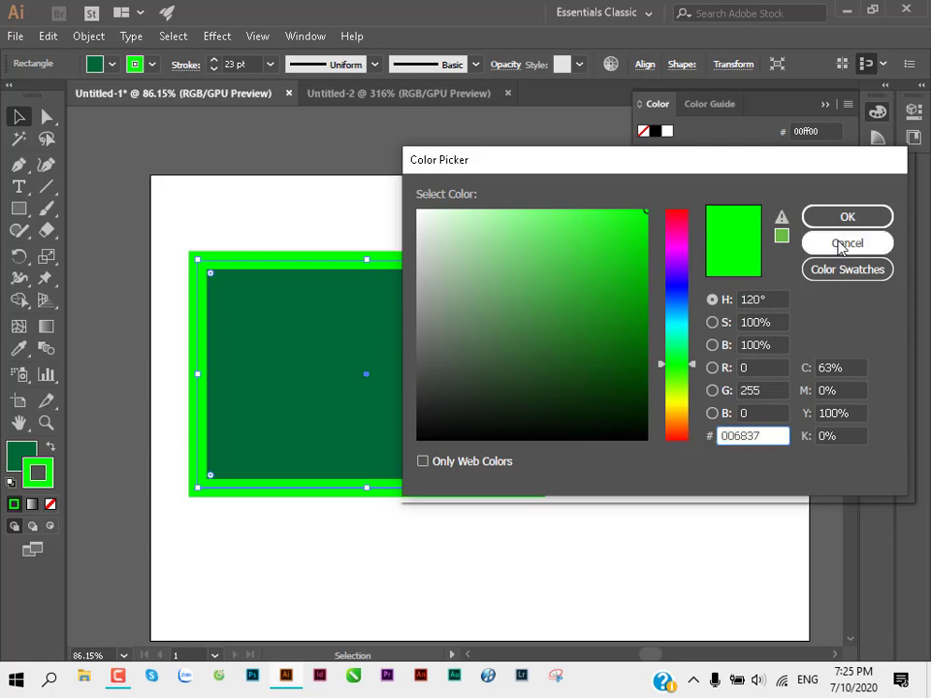
{"action": "left_click", "coordinate": [841, 243]}
{"action": "left_click", "coordinate": [289, 216]}
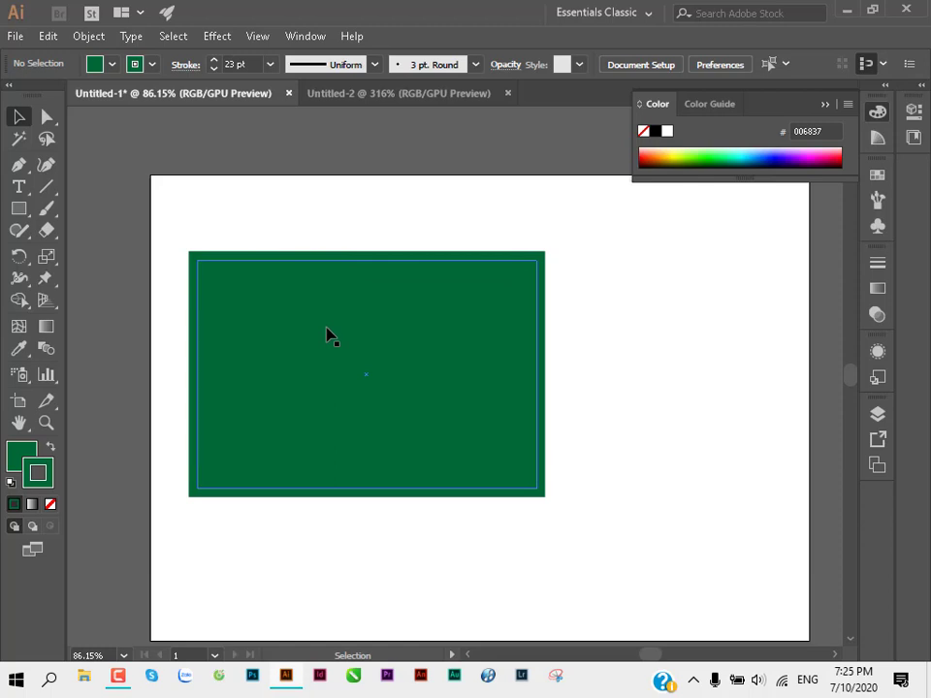
Step: Undo the stroke change, then swap fill and stroke with Shift+X until the border is bright green
{"action": "key", "text": "ctrl+z"}
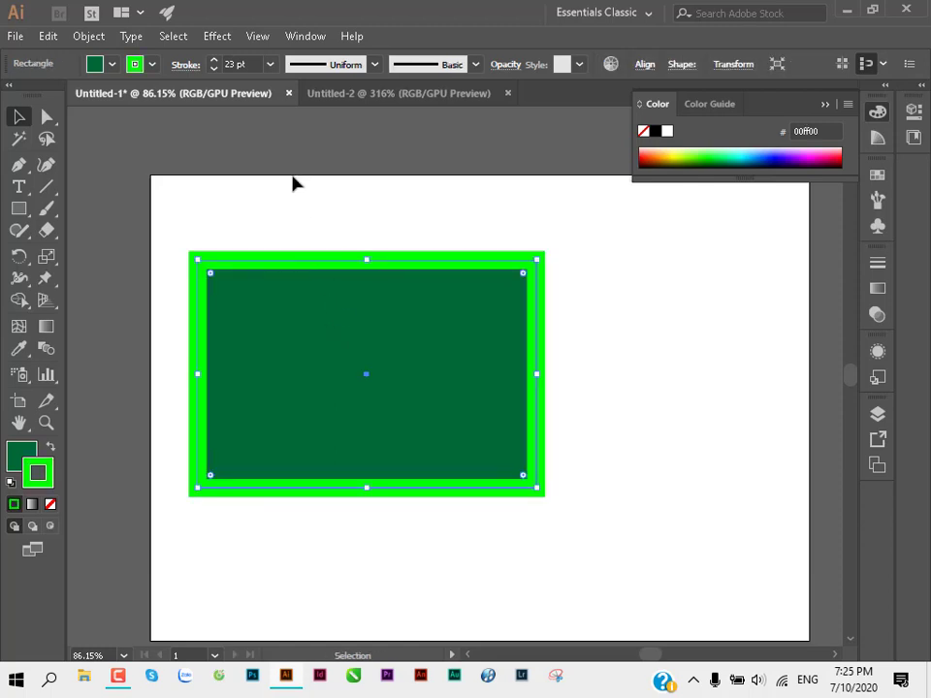
{"action": "left_click", "coordinate": [292, 183]}
{"action": "left_click", "coordinate": [268, 310]}
{"action": "key", "text": "ctrl"}
{"action": "key", "text": "shift+x"}
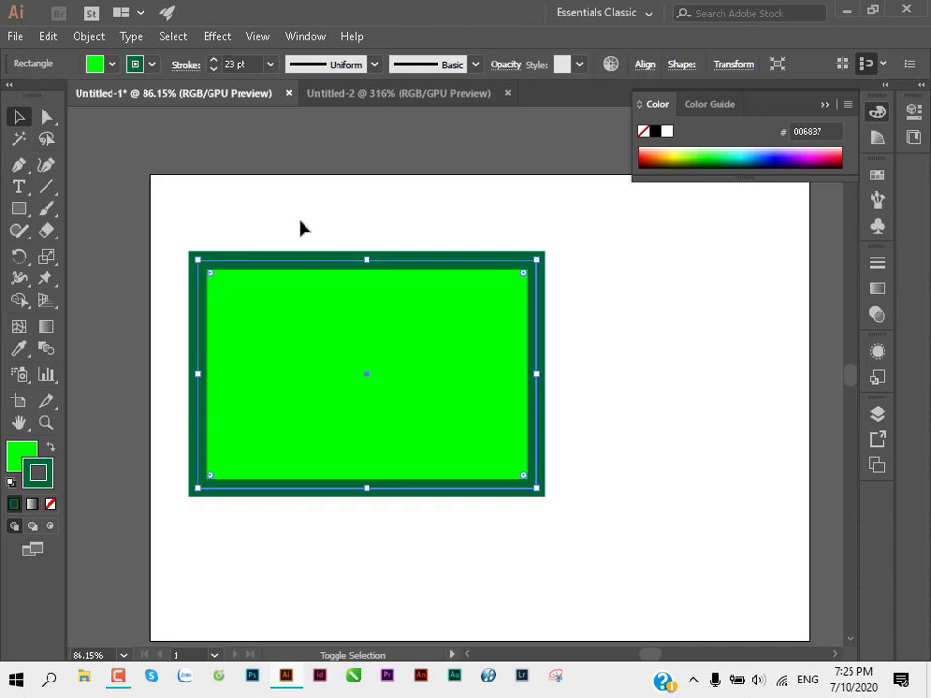
{"action": "key", "text": "shift+x"}
{"action": "key", "text": "shift+x"}
{"action": "key", "text": "shift+x"}
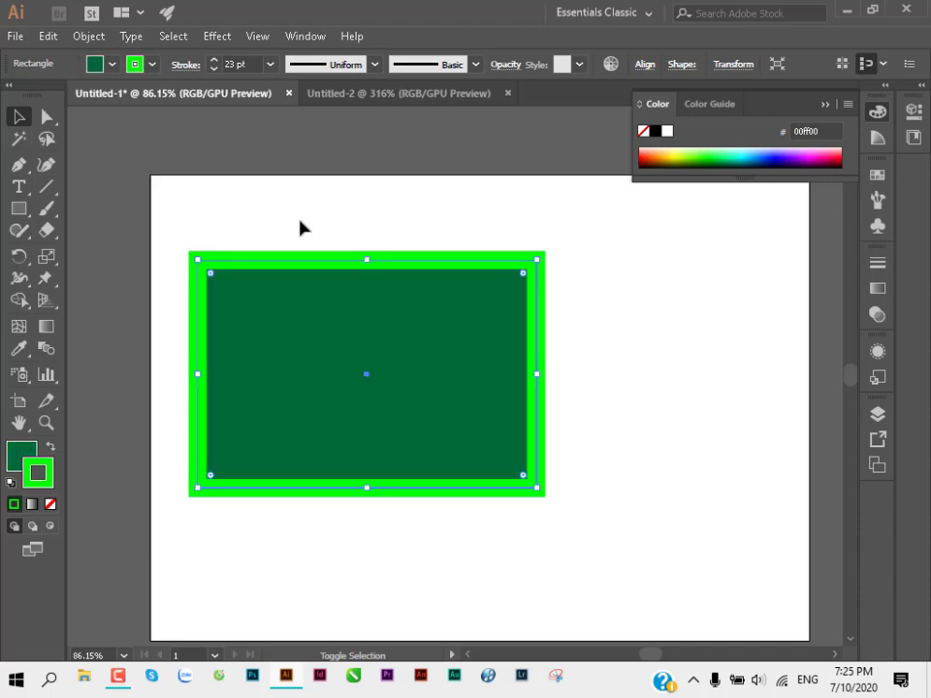
{"action": "key", "text": "shift+x"}
{"action": "key", "text": "shift+x"}
{"action": "key", "text": "shift+x"}
{"action": "key", "text": "shift+x"}
{"action": "key", "text": "shift+x"}
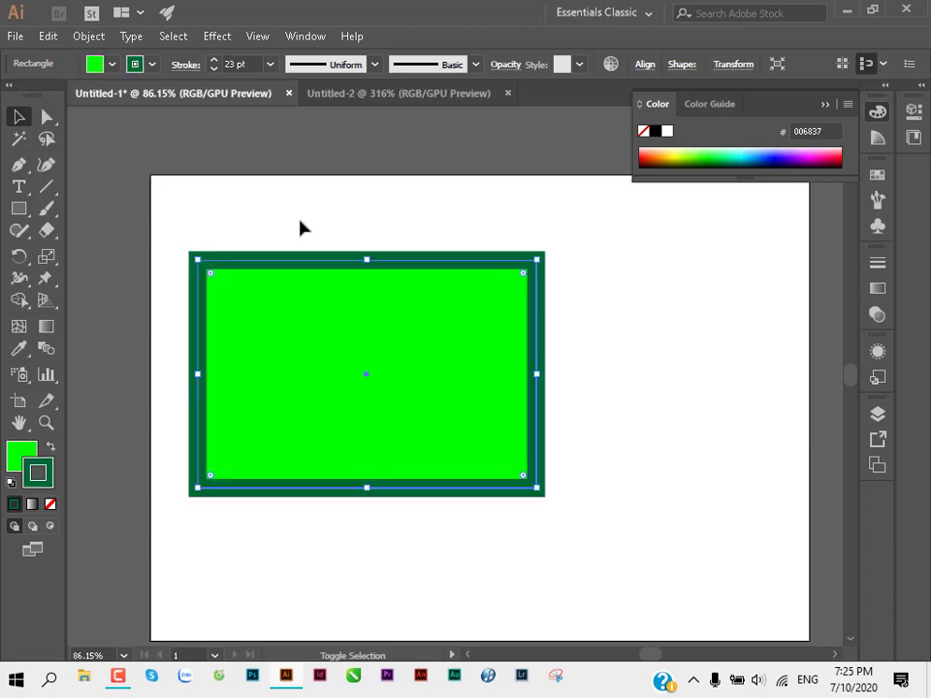
{"action": "key", "text": "shift+x"}
{"action": "key", "text": "shift"}
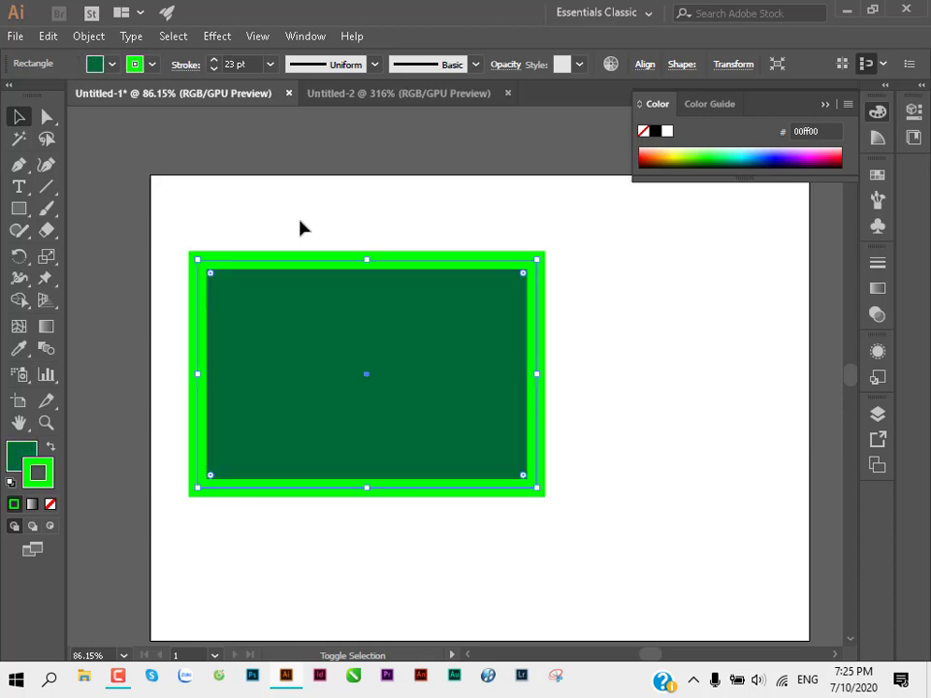
{"action": "key", "text": "shift+x"}
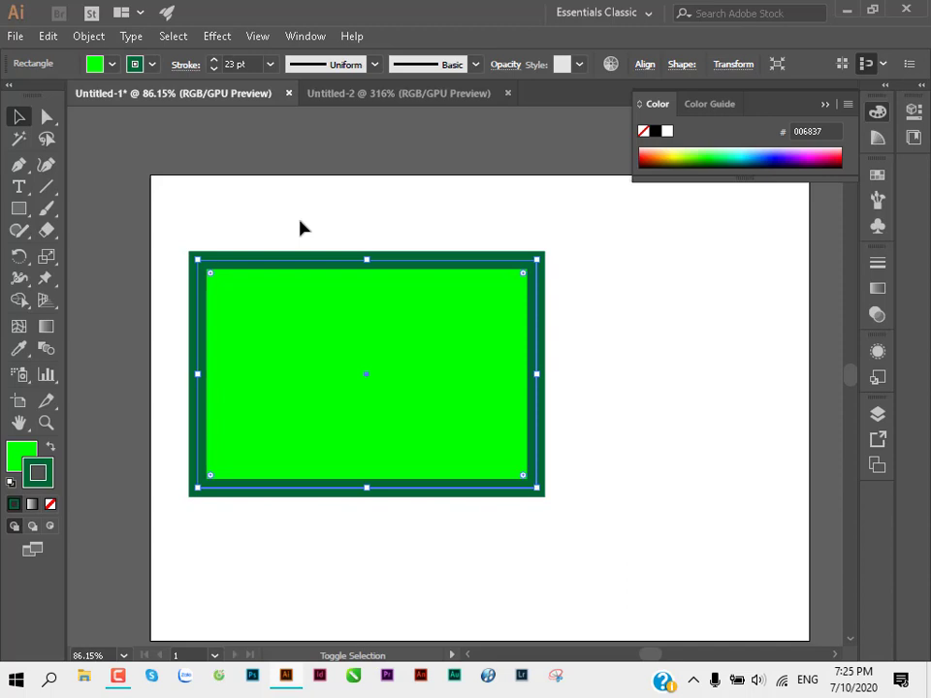
{"action": "key", "text": "shift+x"}
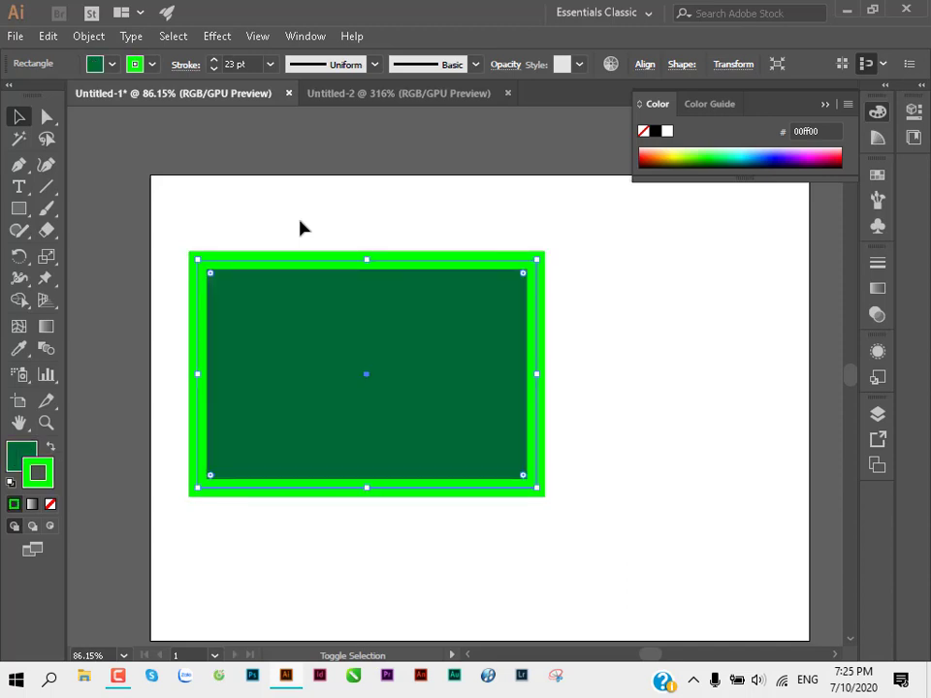
{"action": "key", "text": "shift+x"}
{"action": "key", "text": "shift+x"}
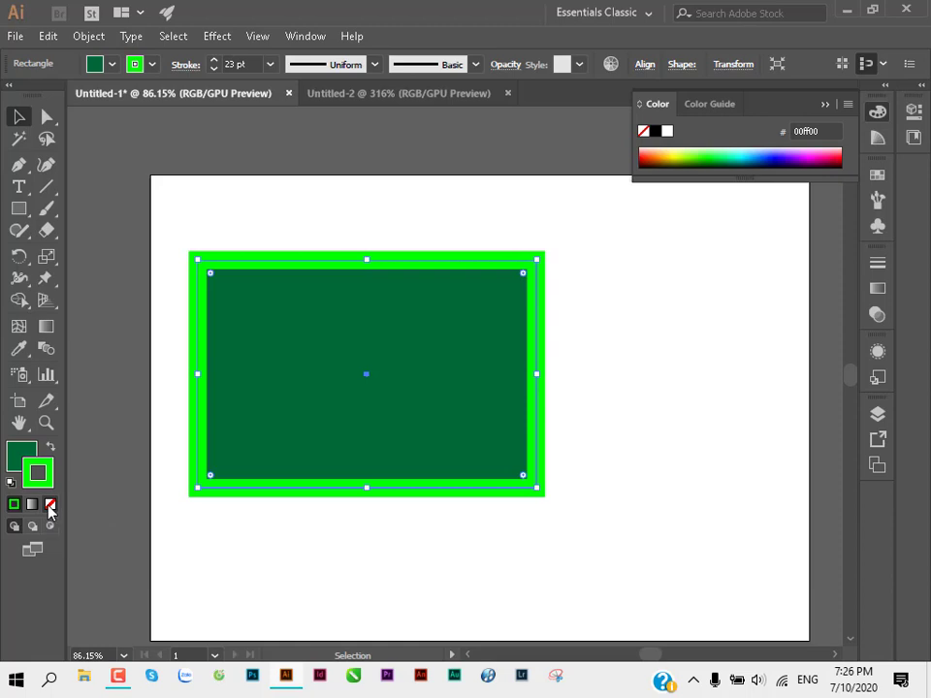
Step: Remove the bright green stroke and swap fill to stroke, leaving an unfilled dark green outline
{"action": "left_click", "coordinate": [49, 508]}
{"action": "left_click", "coordinate": [165, 243]}
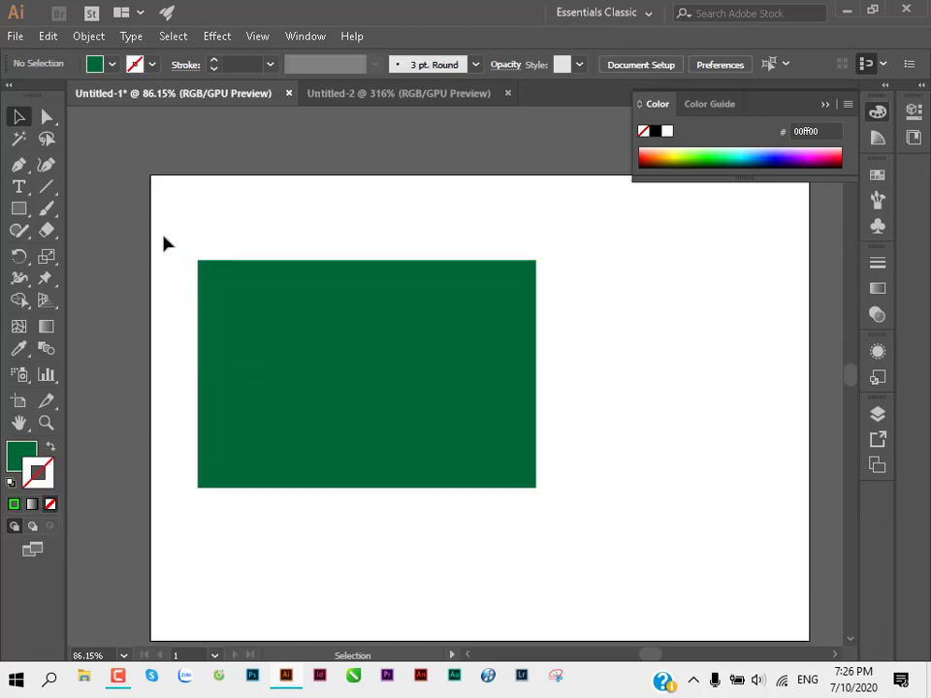
{"action": "left_click", "coordinate": [403, 361]}
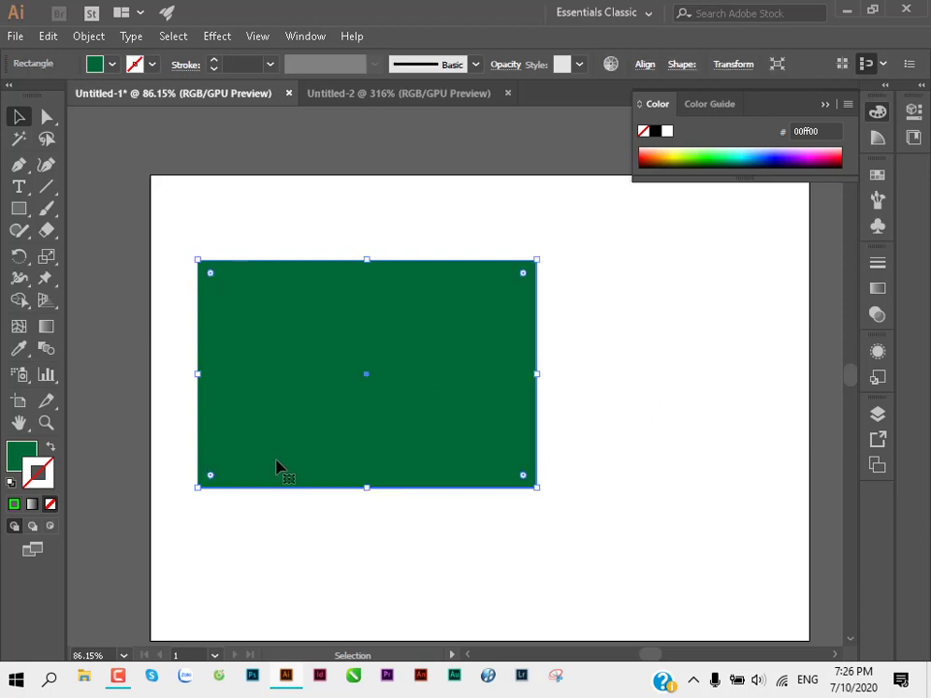
{"action": "key", "text": "shift+x"}
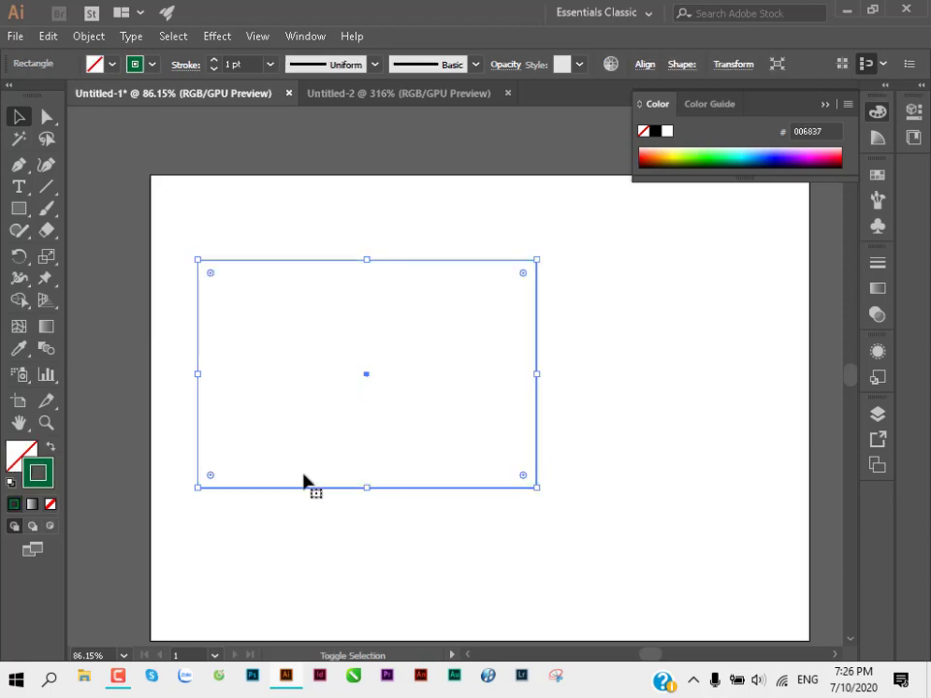
{"action": "left_click", "coordinate": [607, 393]}
{"action": "left_click", "coordinate": [536, 347]}
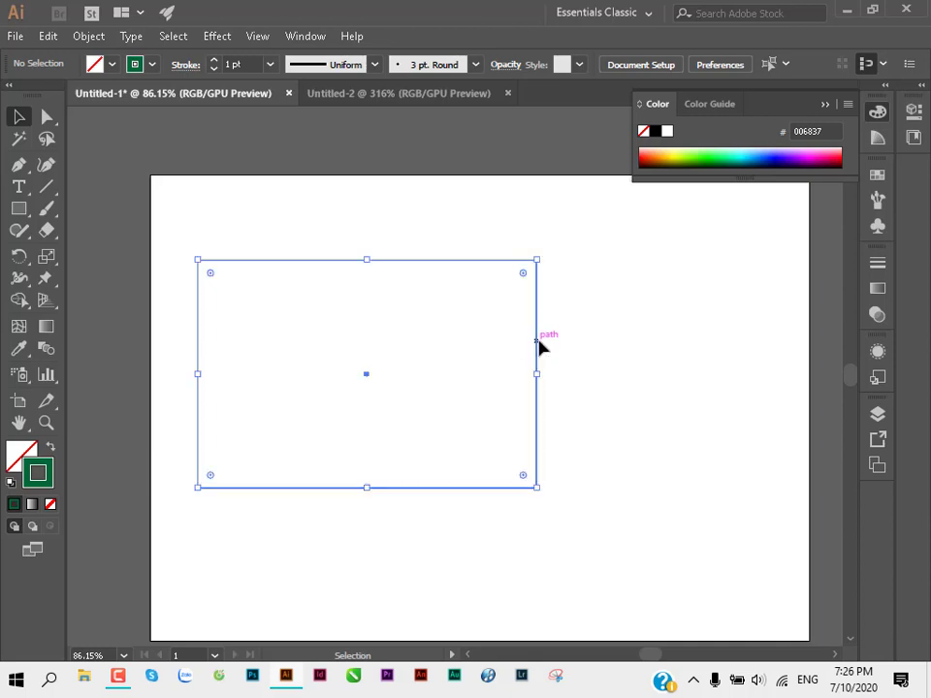
Step: Thicken the outline to 10 pt and shift the rectangle slightly down and right
{"action": "left_click", "coordinate": [212, 59]}
{"action": "left_click", "coordinate": [213, 59]}
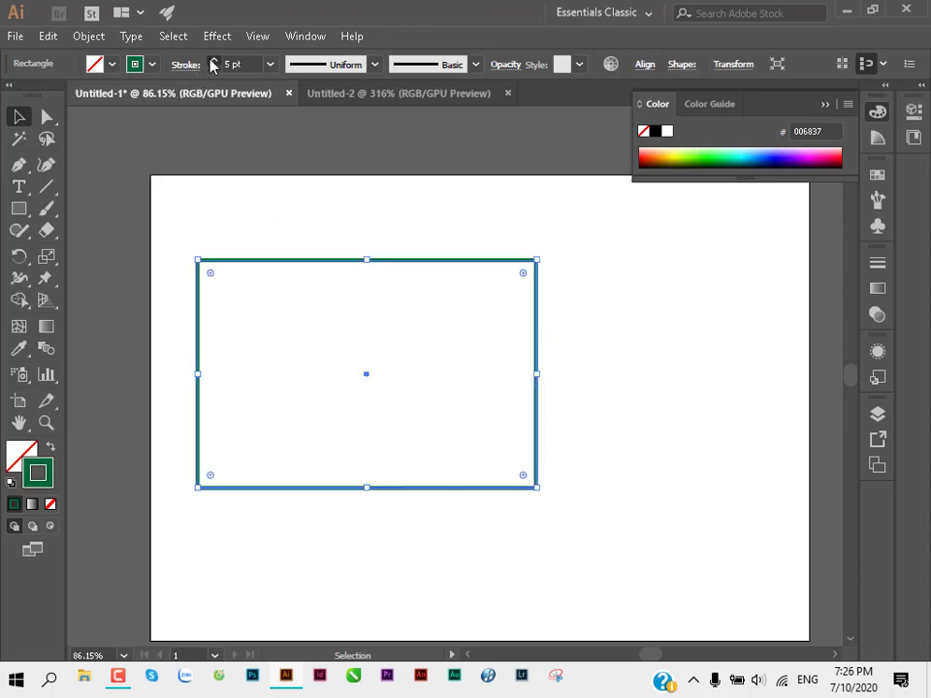
{"action": "left_click", "coordinate": [212, 59]}
{"action": "left_click_drag", "start_coordinate": [288, 264], "coordinate": [257, 158]}
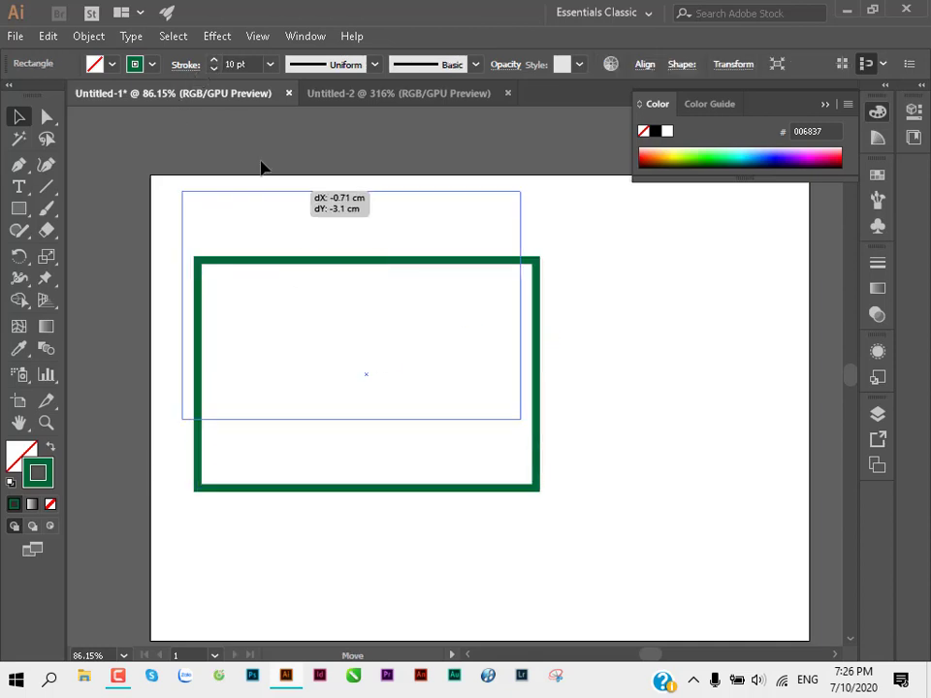
{"action": "left_click", "coordinate": [530, 461]}
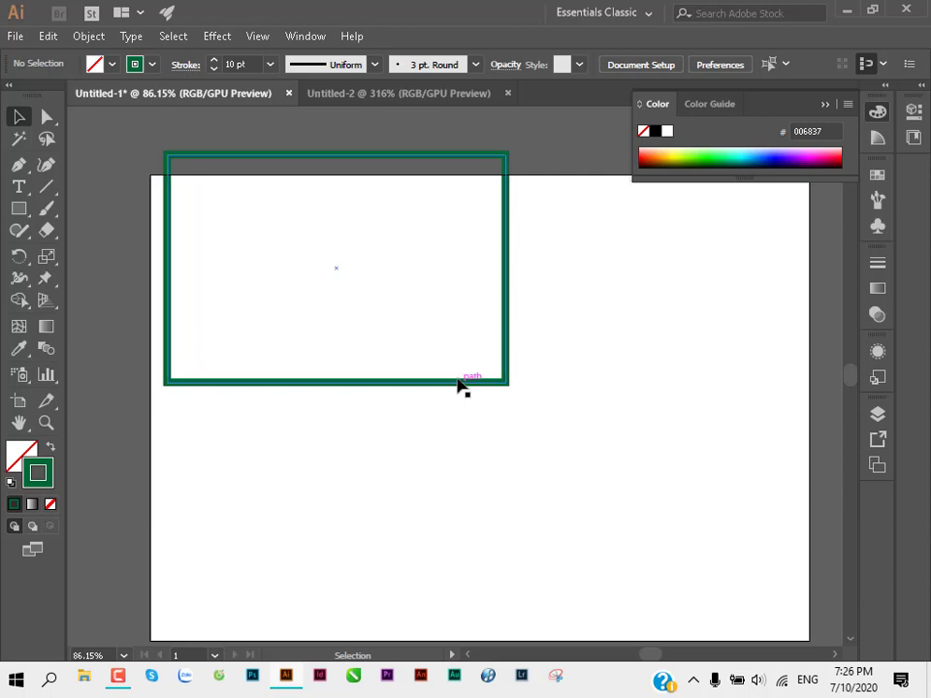
{"action": "left_click_drag", "start_coordinate": [452, 388], "coordinate": [511, 553]}
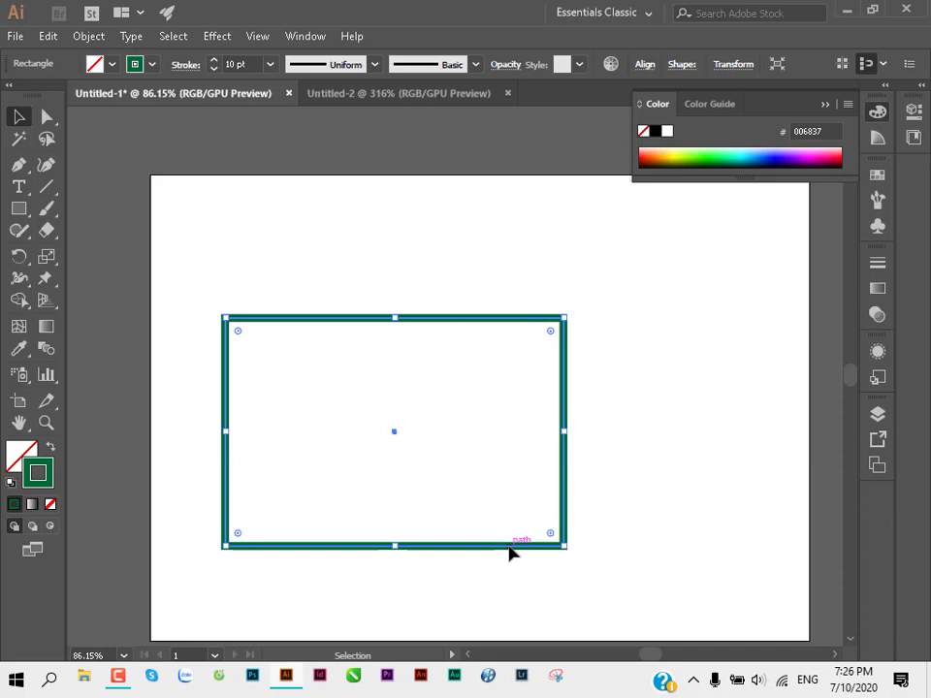
{"action": "mouse_move", "coordinate": [234, 281]}
{"action": "left_mouse_down"}
{"action": "mouse_move", "coordinate": [354, 374]}
{"action": "mouse_move", "coordinate": [392, 435]}
{"action": "left_mouse_up"}
Step: Reset the rectangle to the default white fill and black outline, and move it up
{"action": "key", "text": "d"}
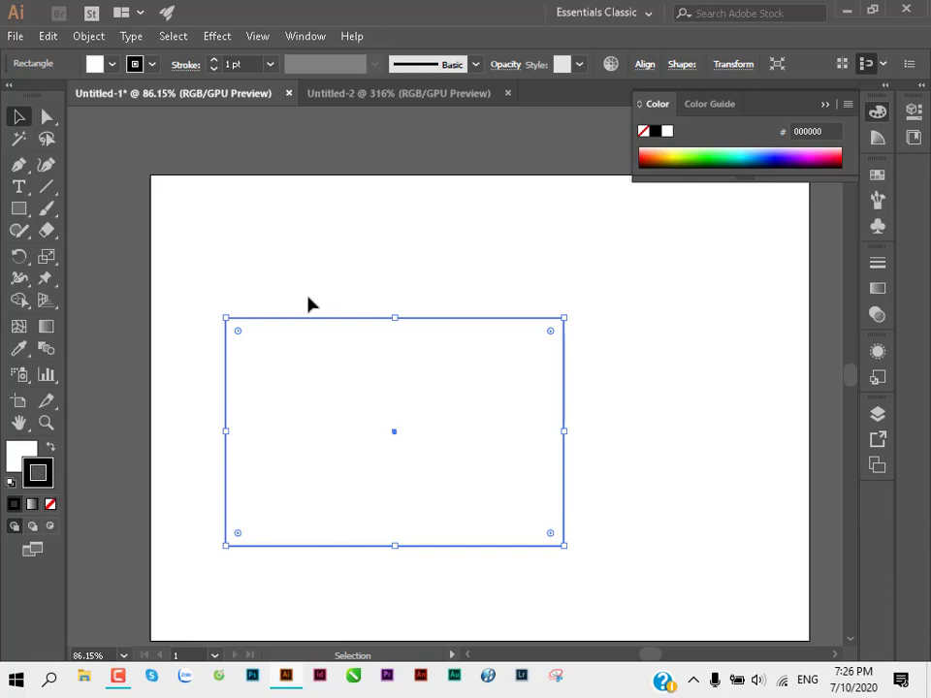
{"action": "left_click_drag", "start_coordinate": [309, 392], "coordinate": [282, 212]}
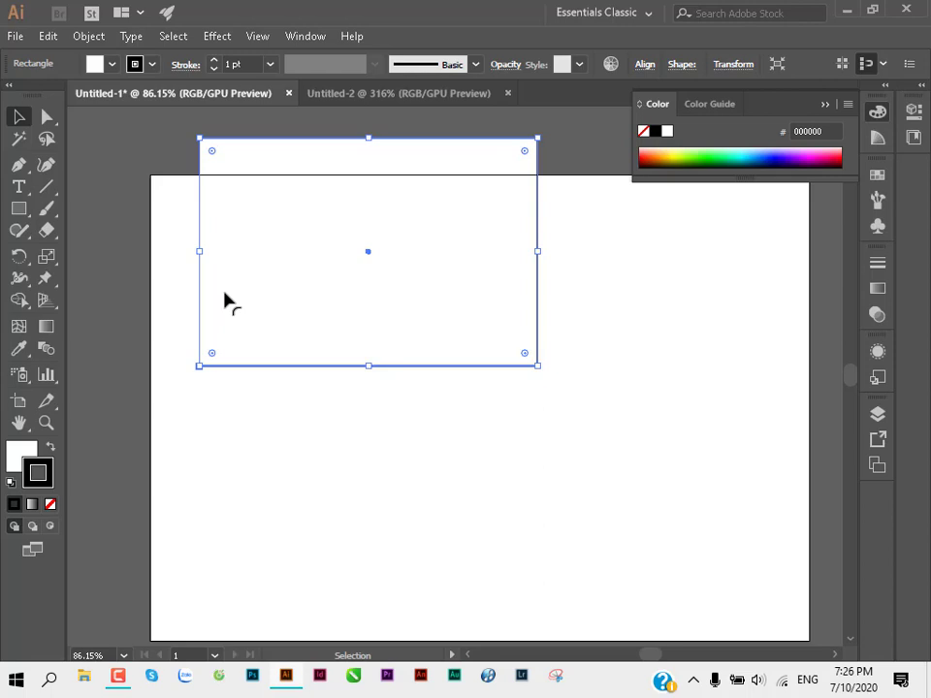
{"action": "left_click", "coordinate": [233, 370]}
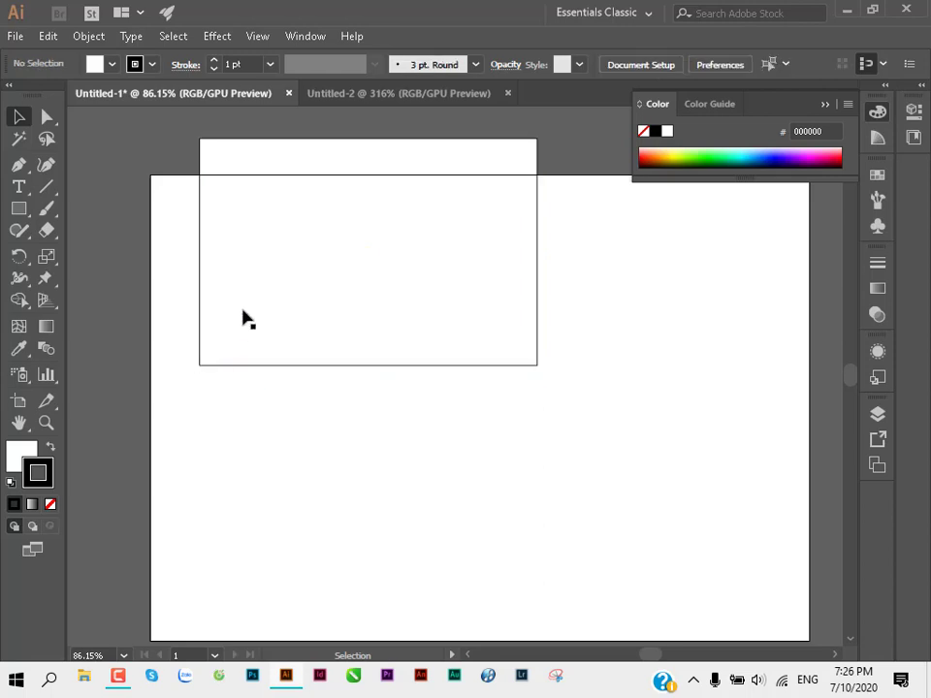
{"action": "left_click", "coordinate": [243, 318]}
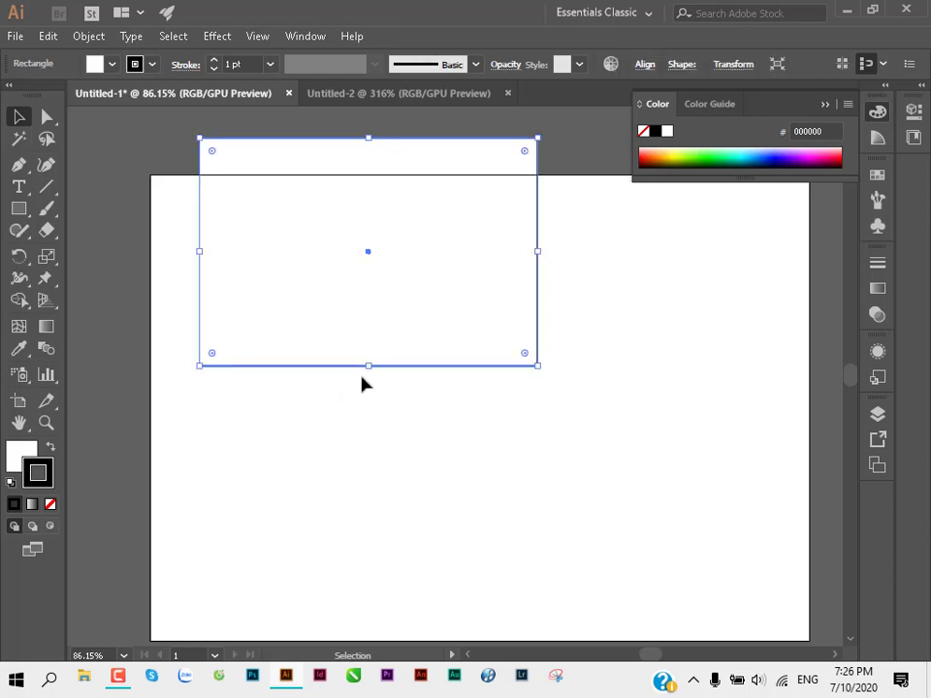
Step: Delete and restore the rectangle, then position it in the artboard's top-left corner
{"action": "key", "text": "Delete"}
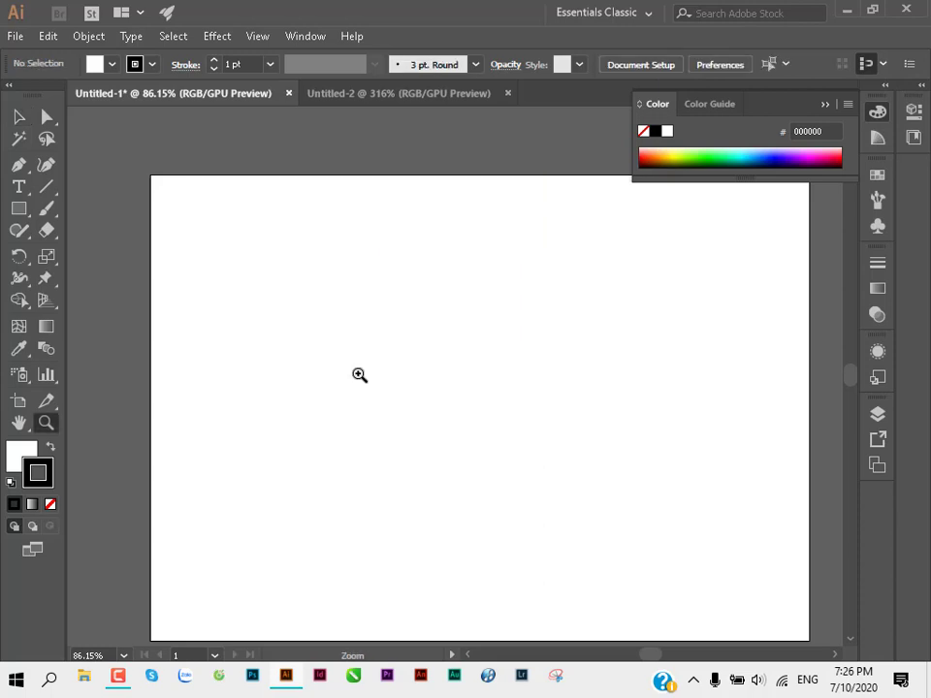
{"action": "key", "text": "ctrl+z"}
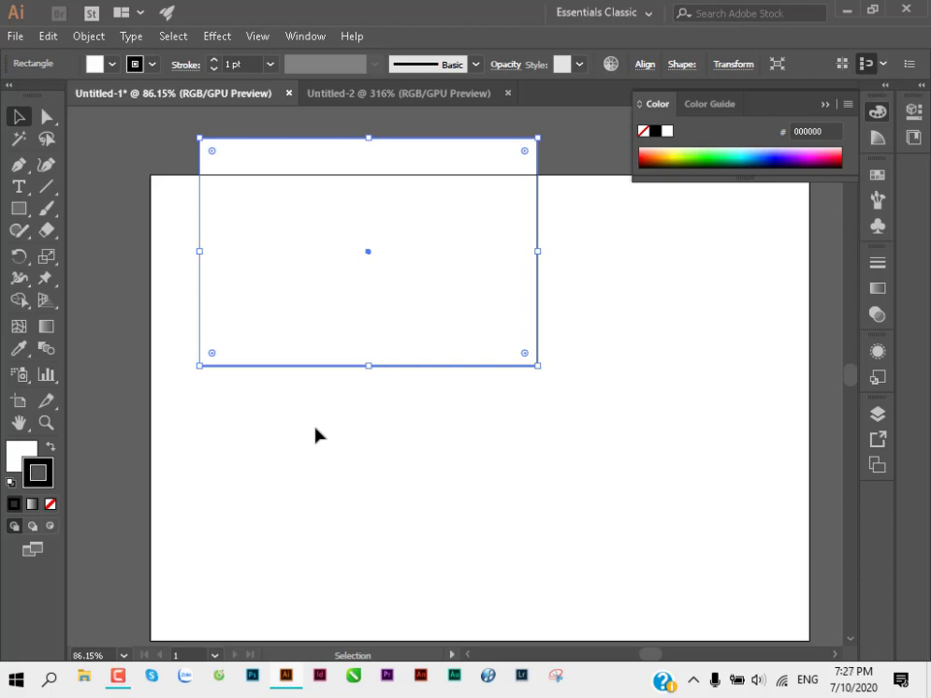
{"action": "left_click_drag", "start_coordinate": [297, 315], "coordinate": [293, 394]}
{"action": "left_click_drag", "start_coordinate": [387, 385], "coordinate": [337, 364]}
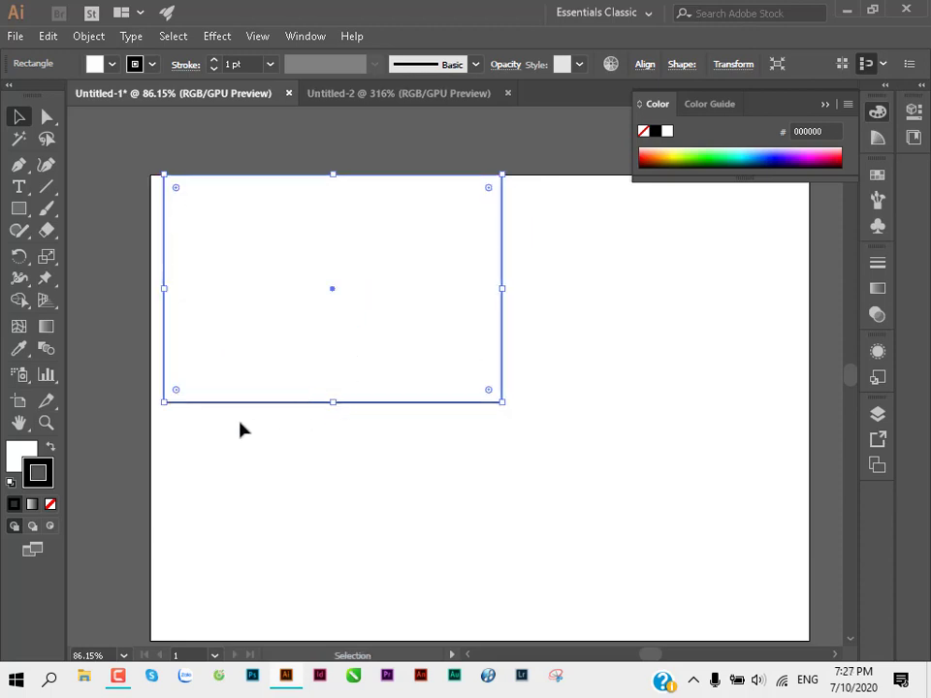
Step: Fill the rectangle with the bright green swatch
{"action": "left_click", "coordinate": [21, 455]}
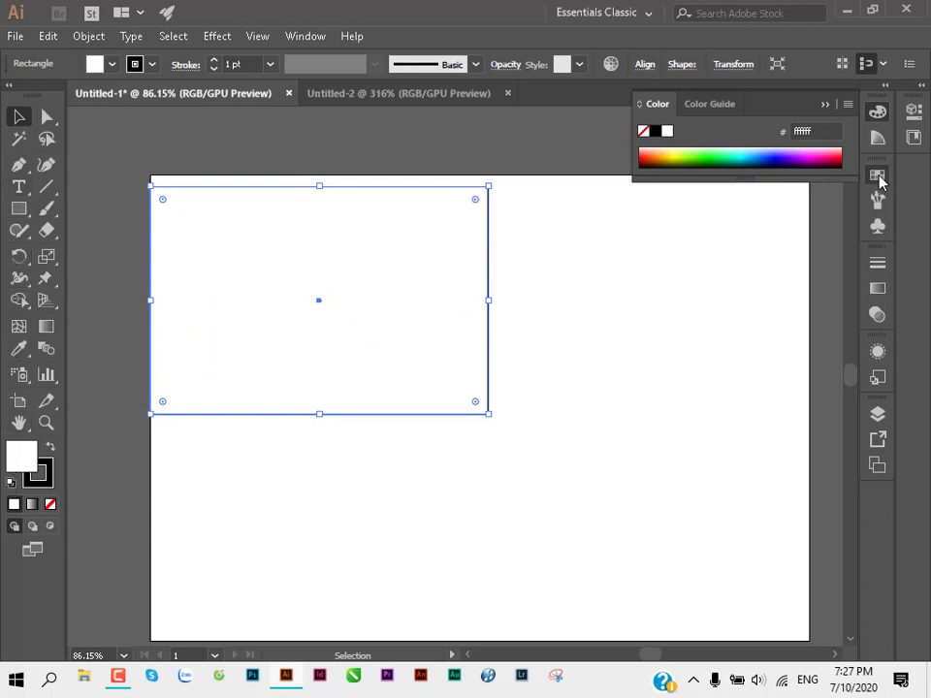
{"action": "left_click", "coordinate": [878, 177]}
{"action": "left_click", "coordinate": [878, 177]}
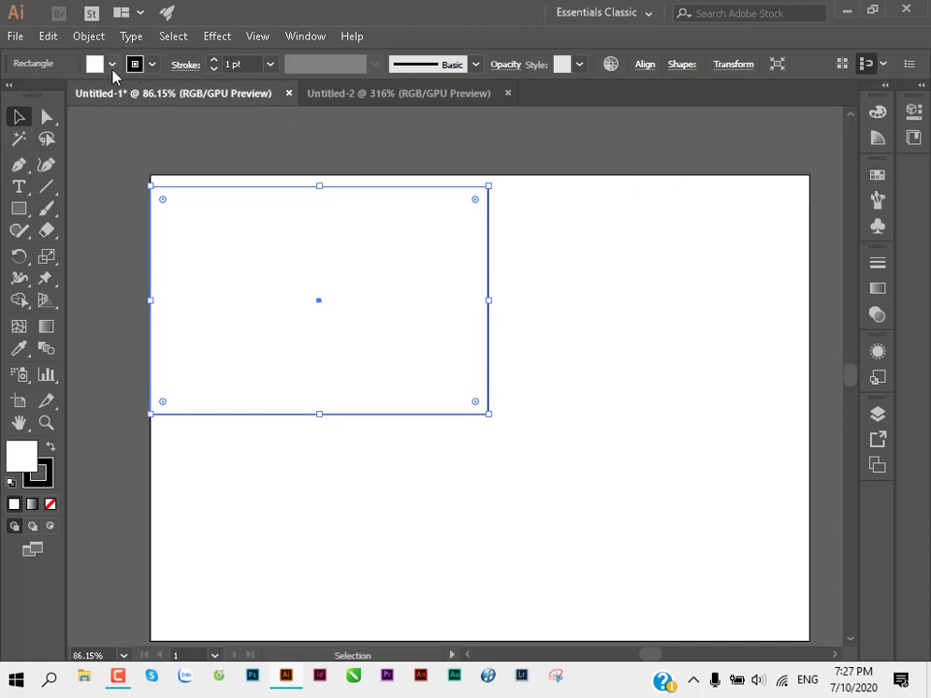
{"action": "left_click", "coordinate": [112, 68]}
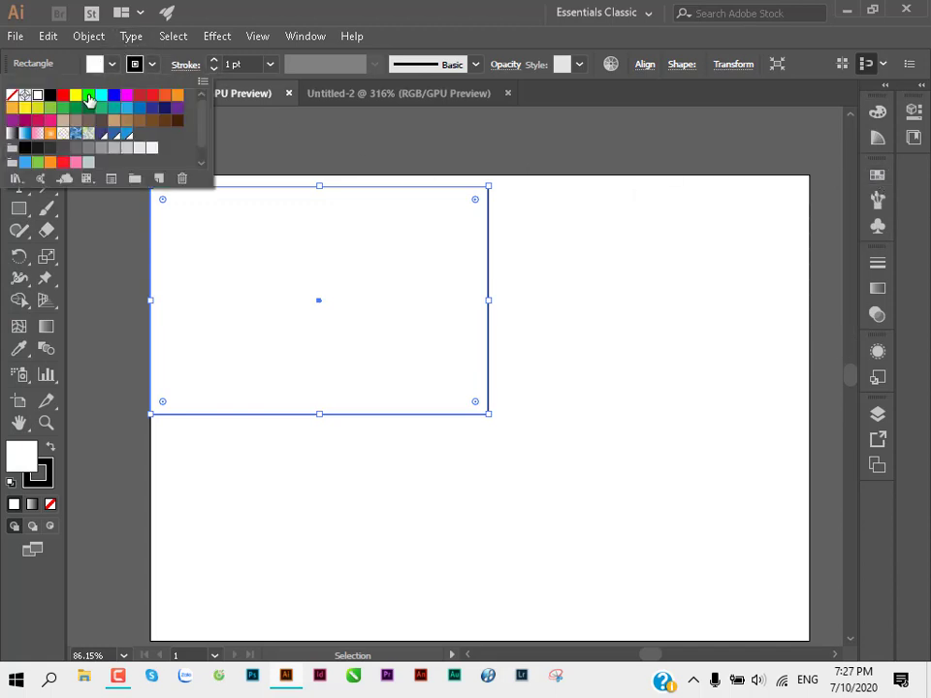
{"action": "left_click", "coordinate": [88, 100]}
Step: Give the rectangle a red stroke at 11 pt weight
{"action": "left_click", "coordinate": [152, 64]}
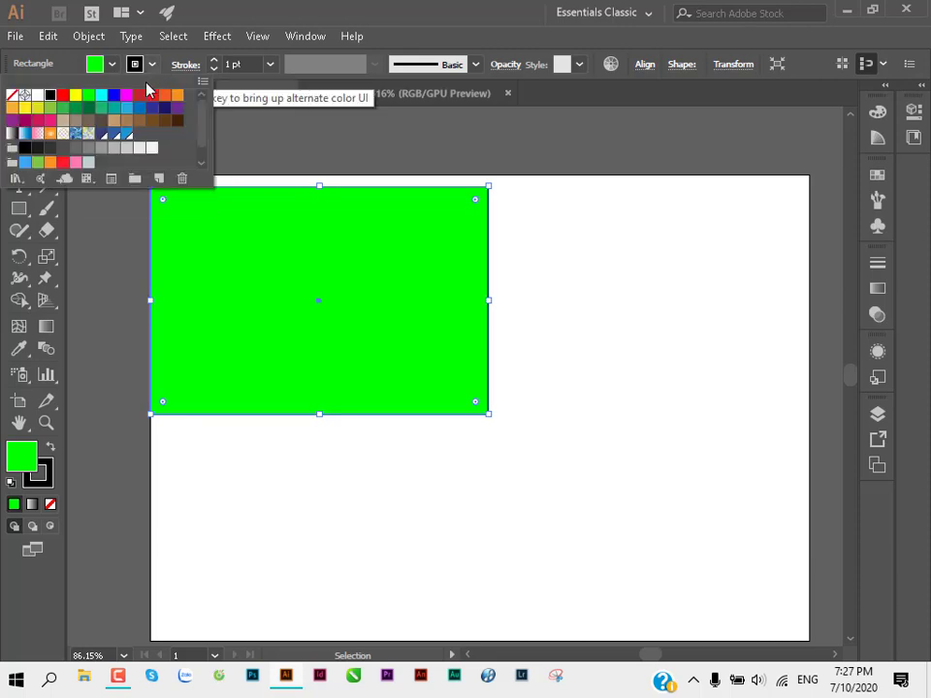
{"action": "left_click", "coordinate": [62, 95]}
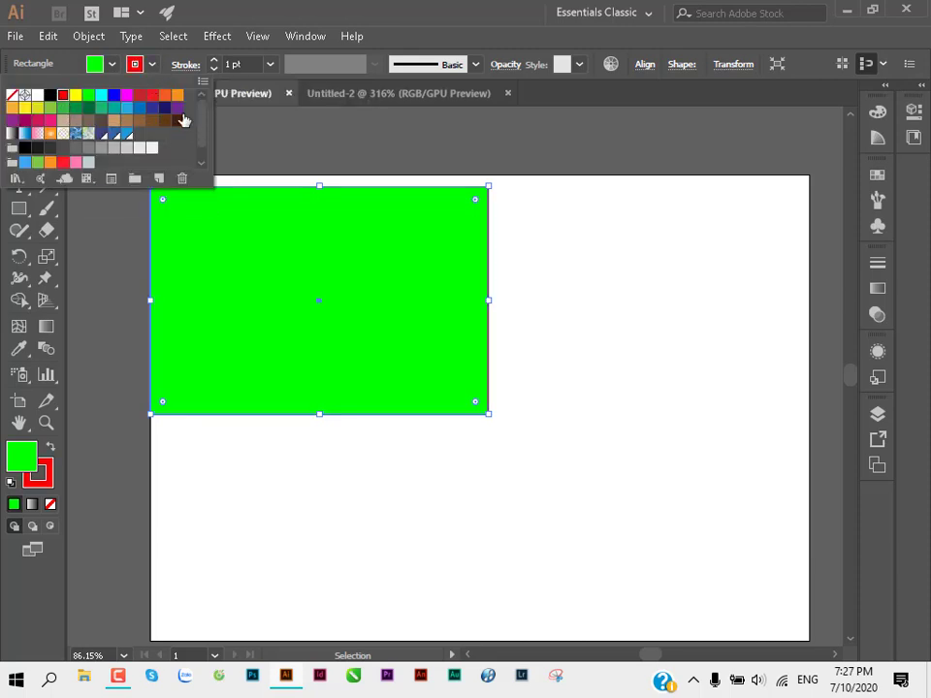
{"action": "left_click", "coordinate": [212, 61]}
{"action": "left_click", "coordinate": [212, 61]}
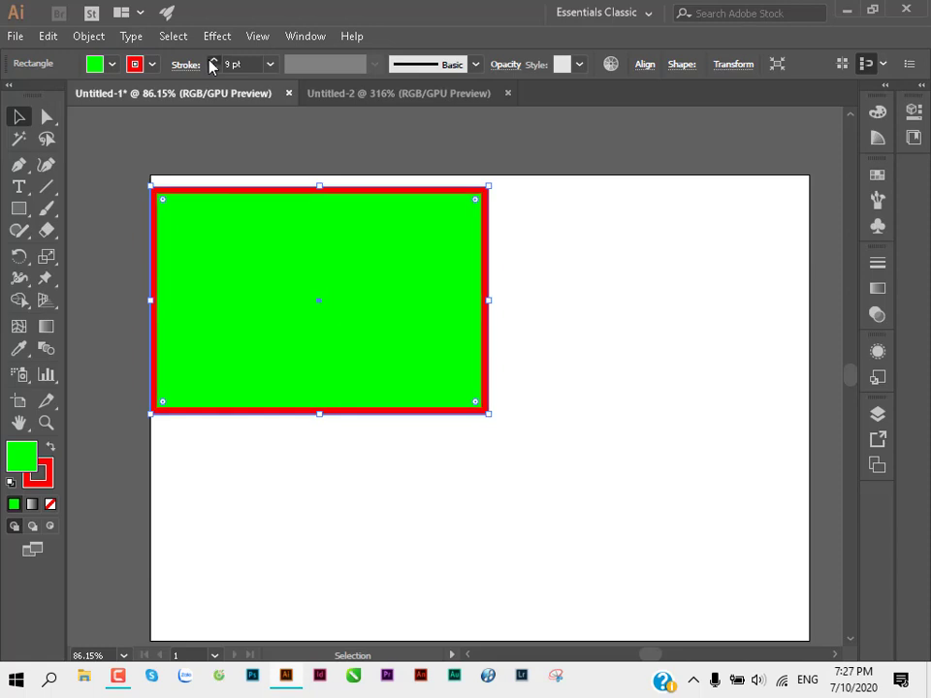
{"action": "left_click", "coordinate": [213, 61]}
{"action": "left_click", "coordinate": [212, 61]}
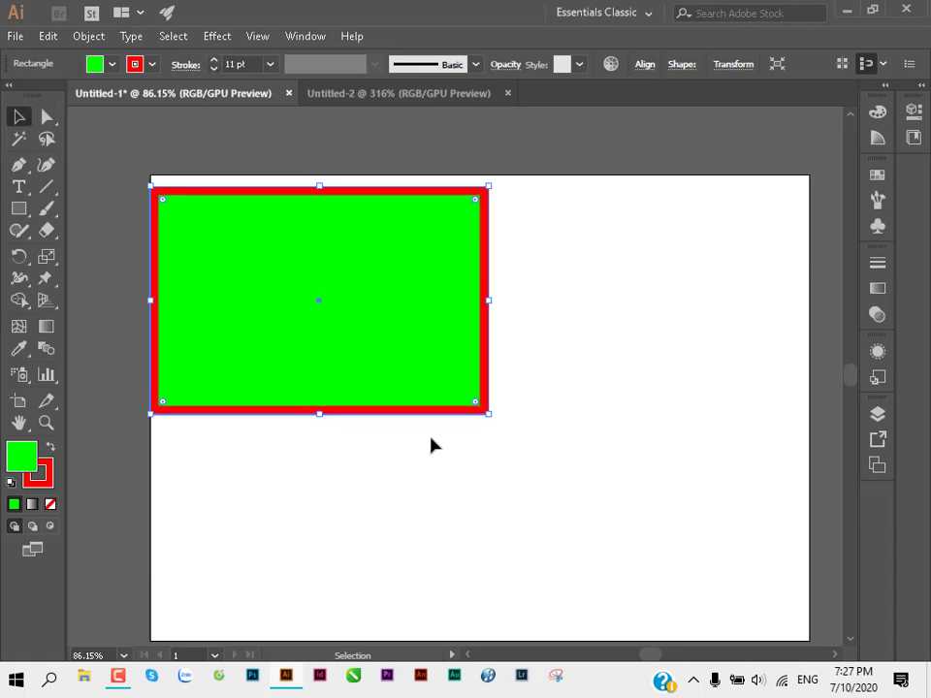
{"action": "key", "text": "shift+x"}
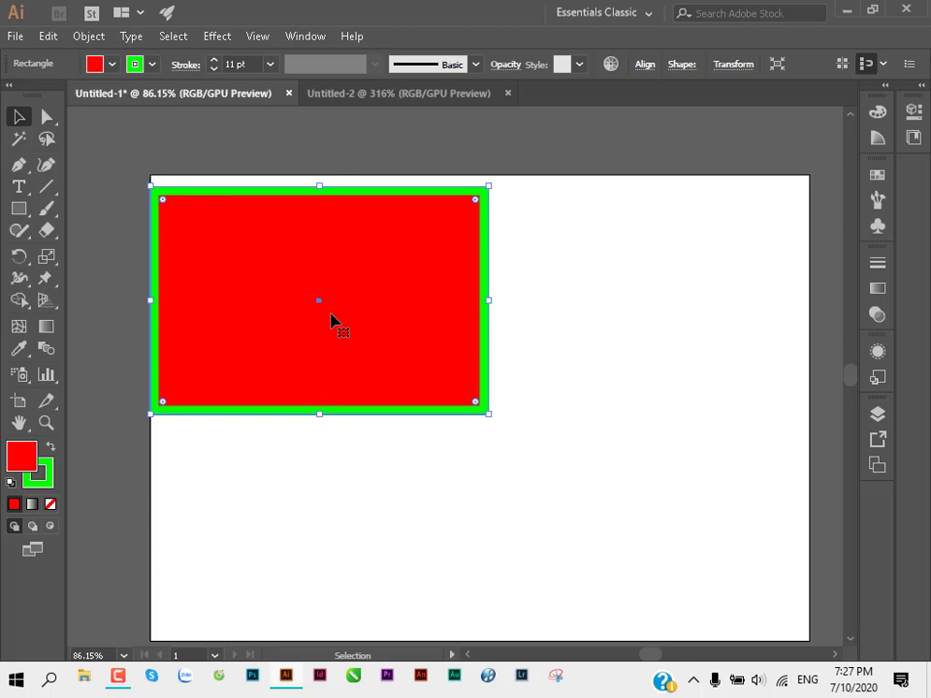
{"action": "key", "text": "slash"}
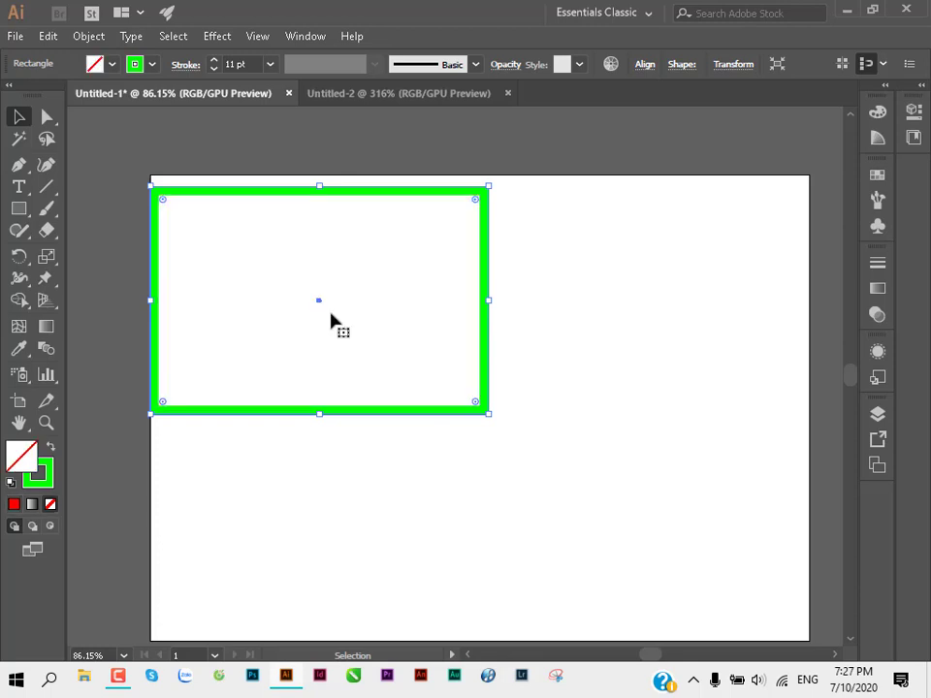
{"action": "key", "text": "ctrl+z"}
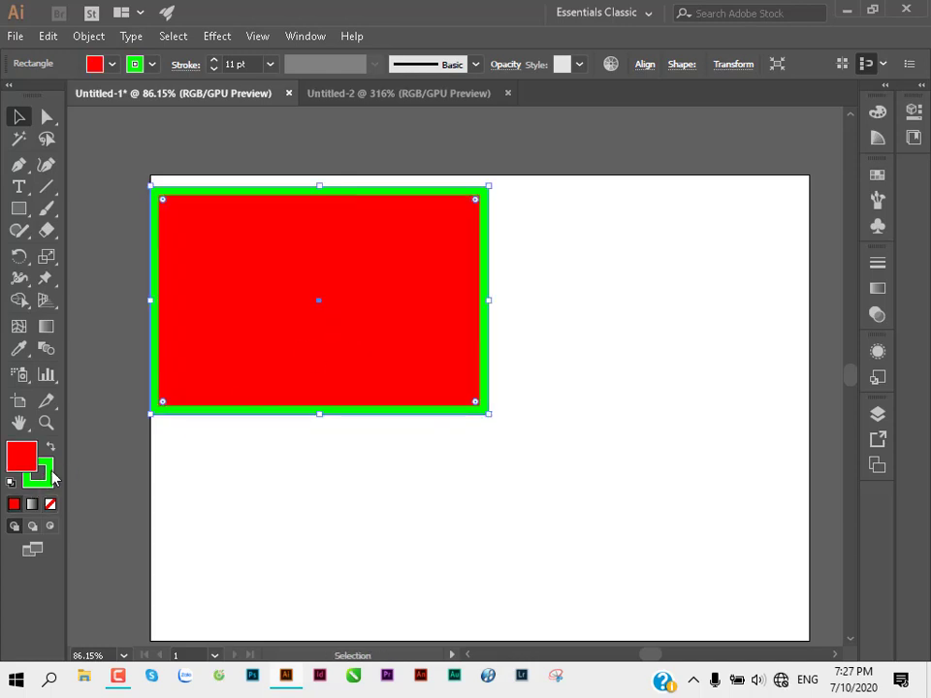
{"action": "key", "text": "x"}
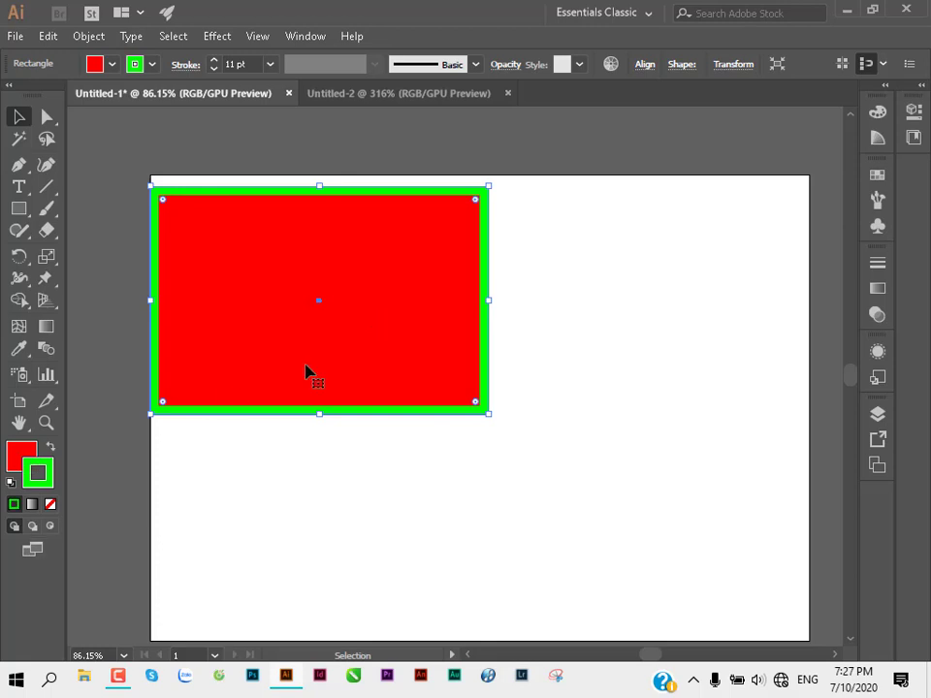
{"action": "key", "text": "slash"}
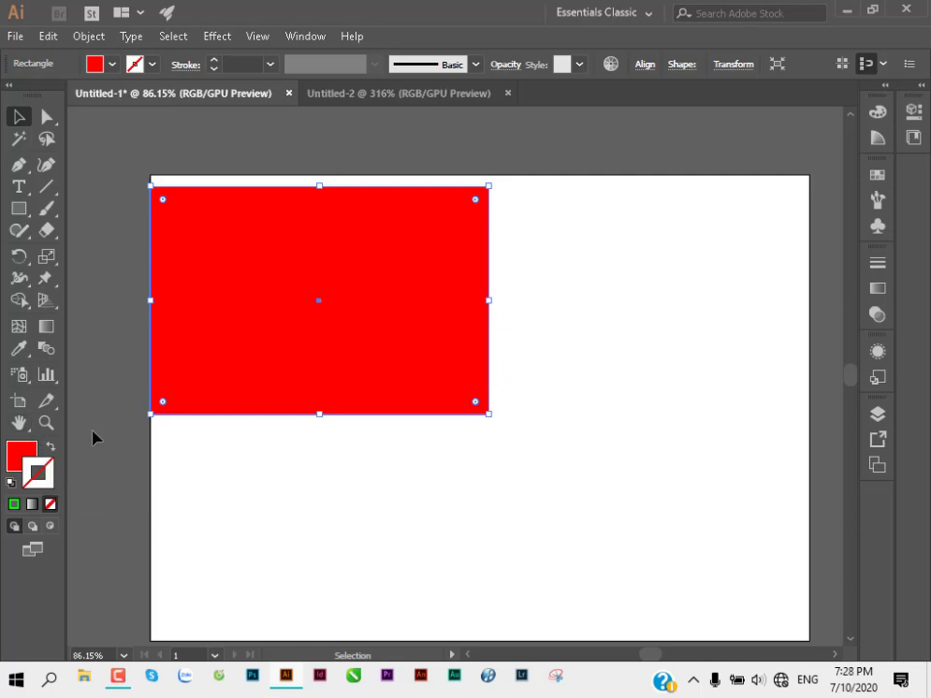
{"action": "key", "text": "x"}
{"action": "key", "text": "x"}
{"action": "key", "text": "x"}
{"action": "key", "text": "x"}
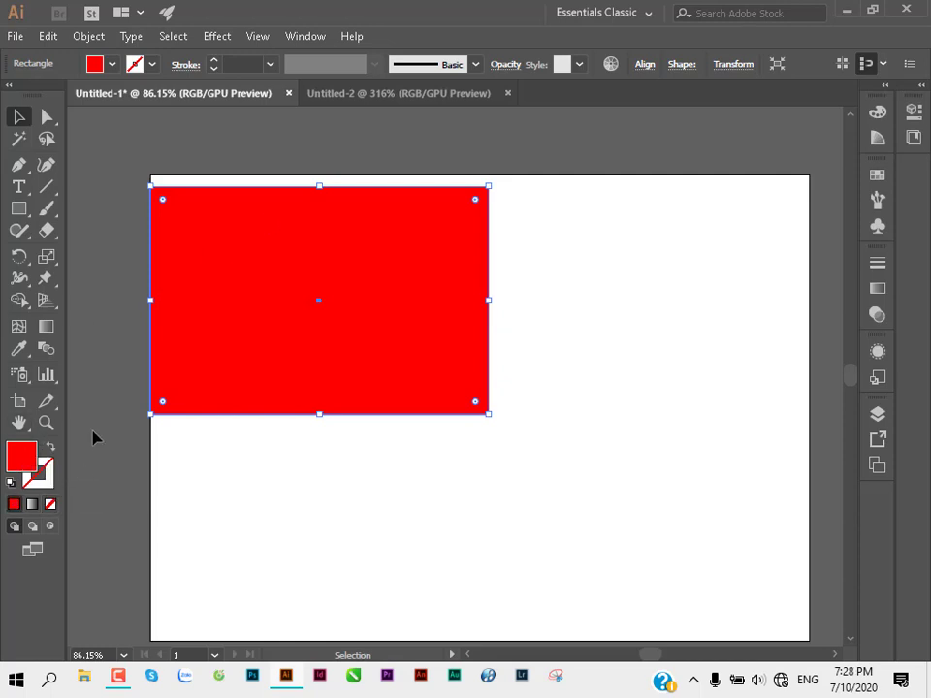
{"action": "key", "text": "x"}
{"action": "key", "text": "x"}
{"action": "key", "text": "x"}
{"action": "key", "text": "x"}
{"action": "key", "text": "x"}
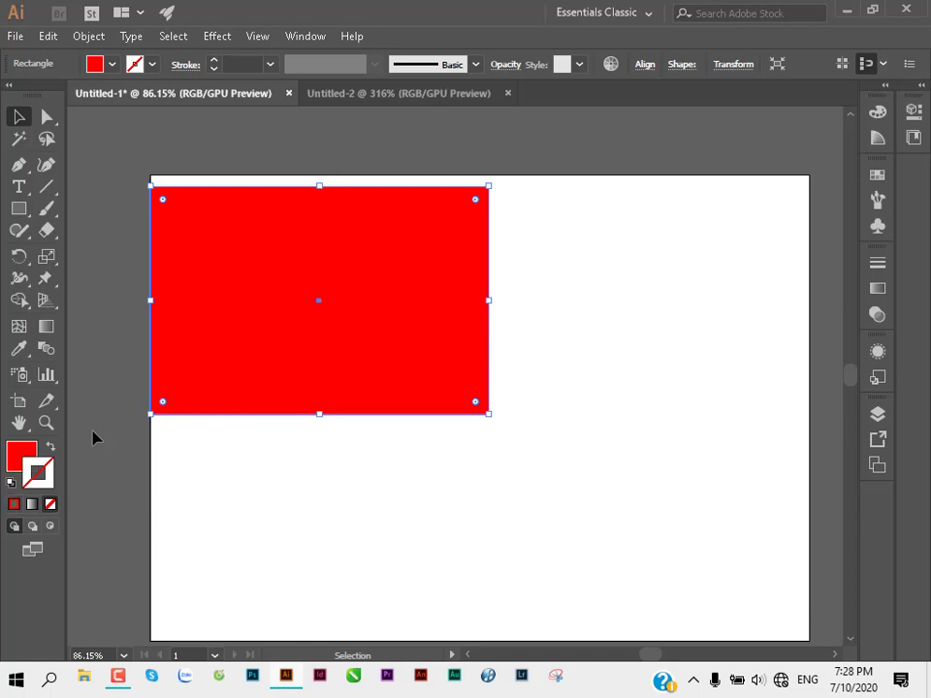
{"action": "key", "text": "x"}
{"action": "key", "text": "x"}
{"action": "key", "text": "x"}
{"action": "key", "text": "x"}
{"action": "key", "text": "x"}
{"action": "key", "text": "x"}
{"action": "key", "text": "x"}
{"action": "key", "text": "x"}
{"action": "key", "text": "x"}
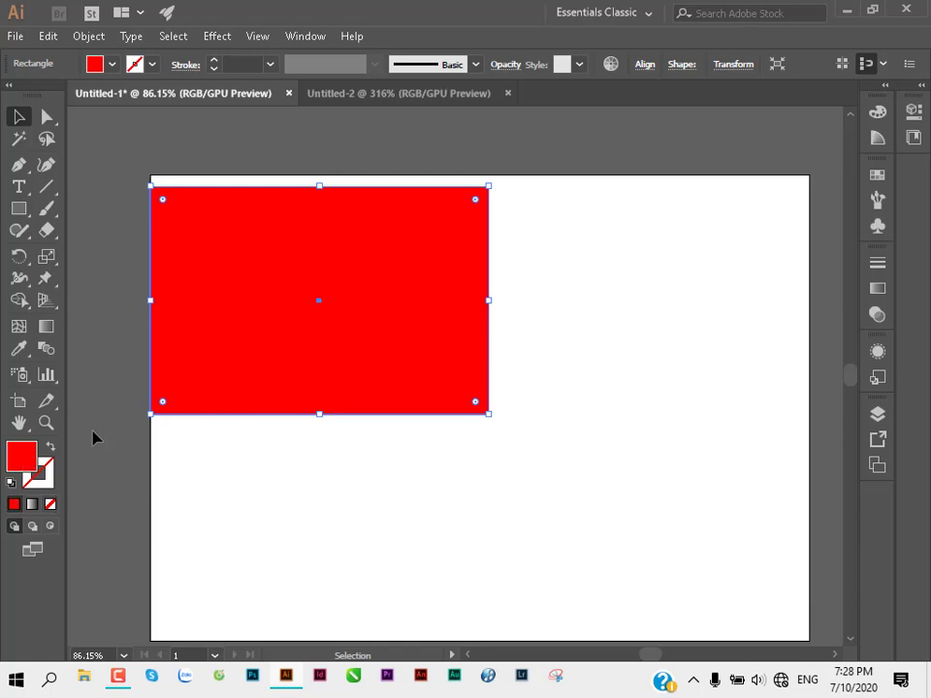
{"action": "key", "text": "x"}
{"action": "key", "text": "x"}
{"action": "key", "text": "x"}
{"action": "key", "text": "x"}
{"action": "key", "text": "x"}
{"action": "key", "text": "x"}
{"action": "key", "text": "x"}
{"action": "key", "text": "x"}
{"action": "key", "text": "x"}
Step: Delete the red rectangle and draw a shorter replacement near the artboard's top-left
{"action": "left_click", "coordinate": [298, 170]}
{"action": "left_click", "coordinate": [365, 246]}
{"action": "key", "text": "Delete"}
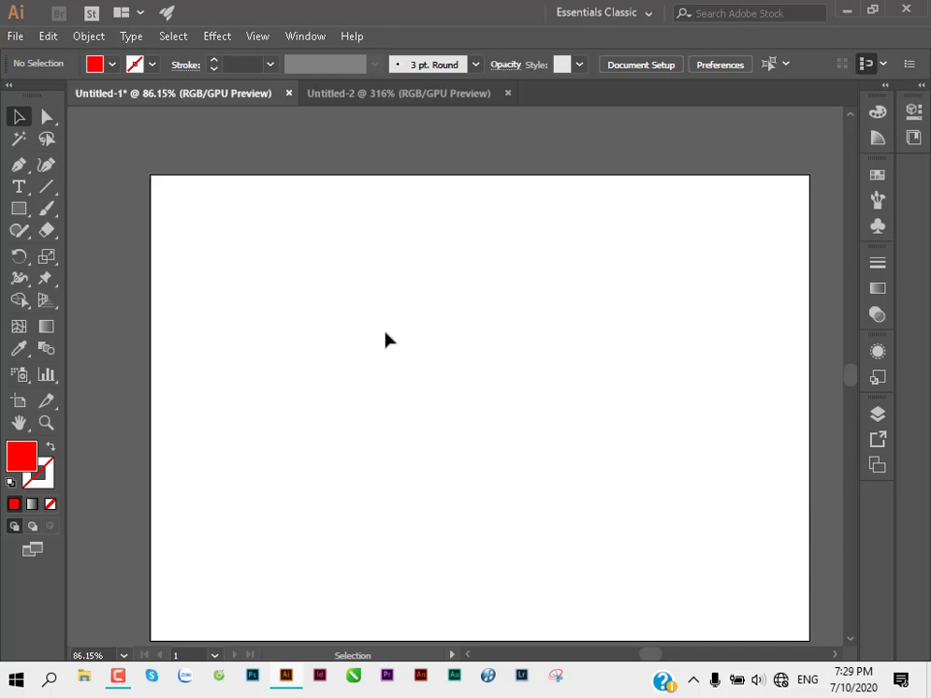
{"action": "left_click", "coordinate": [19, 209]}
{"action": "mouse_move", "coordinate": [190, 209]}
{"action": "left_mouse_down"}
{"action": "mouse_move", "coordinate": [535, 376]}
{"action": "mouse_move", "coordinate": [531, 363]}
{"action": "left_mouse_up"}
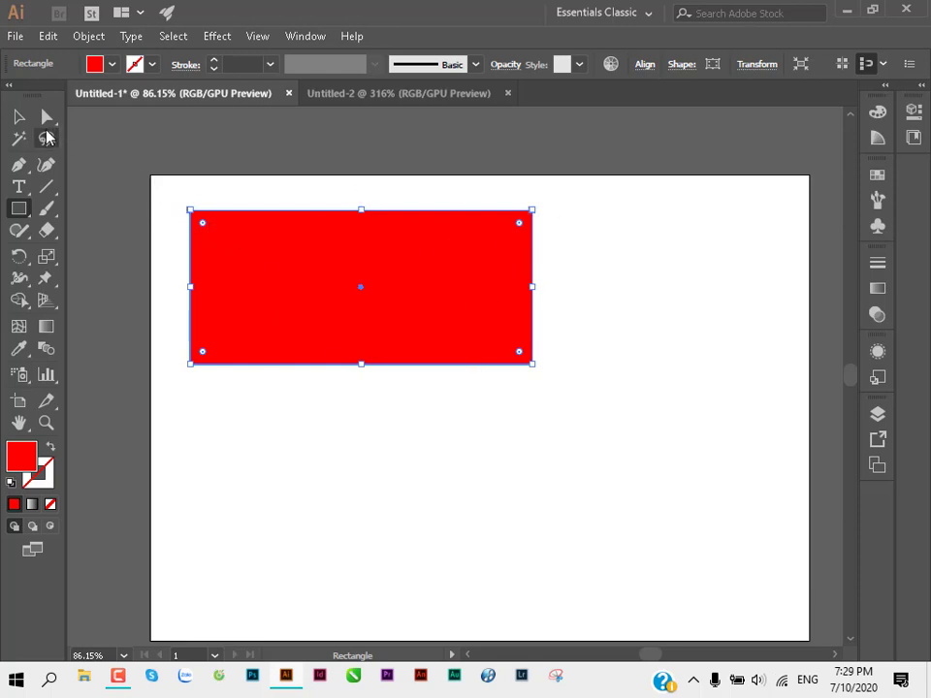
{"action": "left_click", "coordinate": [878, 174]}
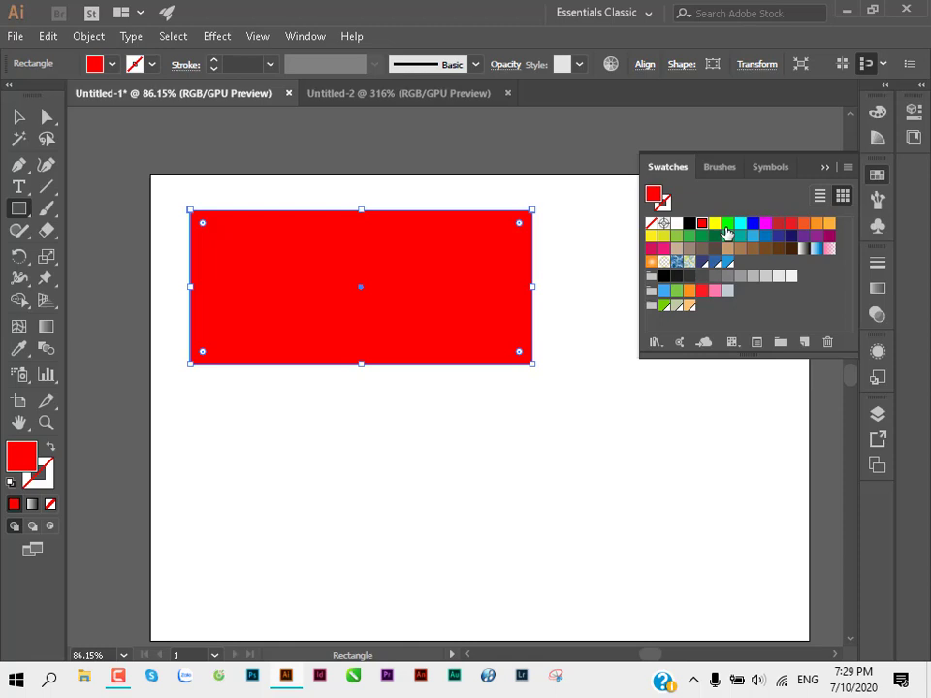
Step: Fill the rectangle dark brown, nudge it up-left, and stretch it slightly taller
{"action": "left_click", "coordinate": [789, 250]}
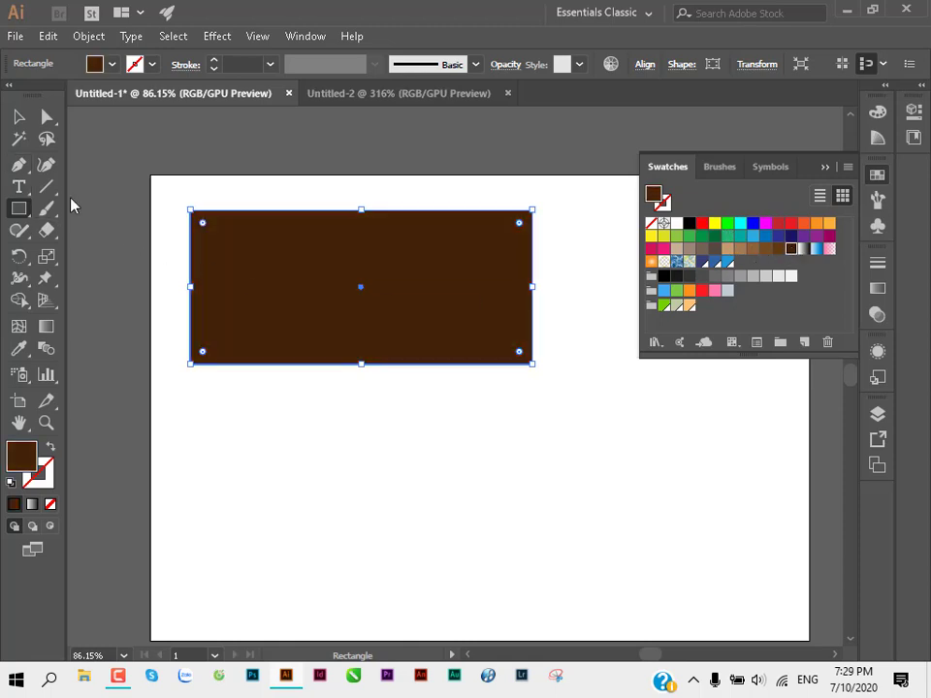
{"action": "left_click", "coordinate": [18, 124]}
{"action": "left_click", "coordinate": [367, 198]}
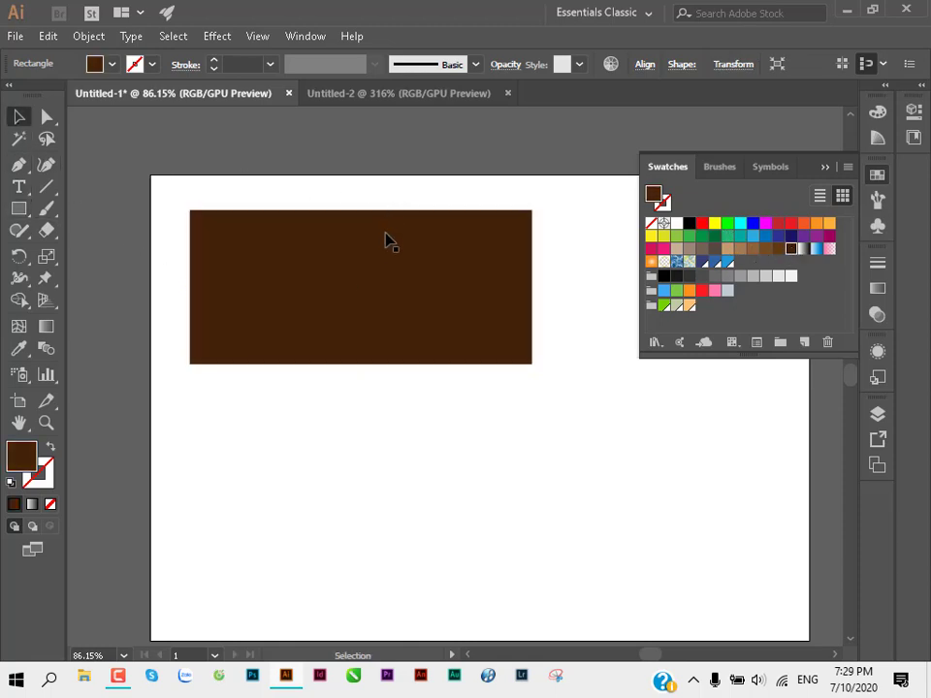
{"action": "left_click_drag", "start_coordinate": [383, 276], "coordinate": [371, 263]}
{"action": "left_click", "coordinate": [454, 420]}
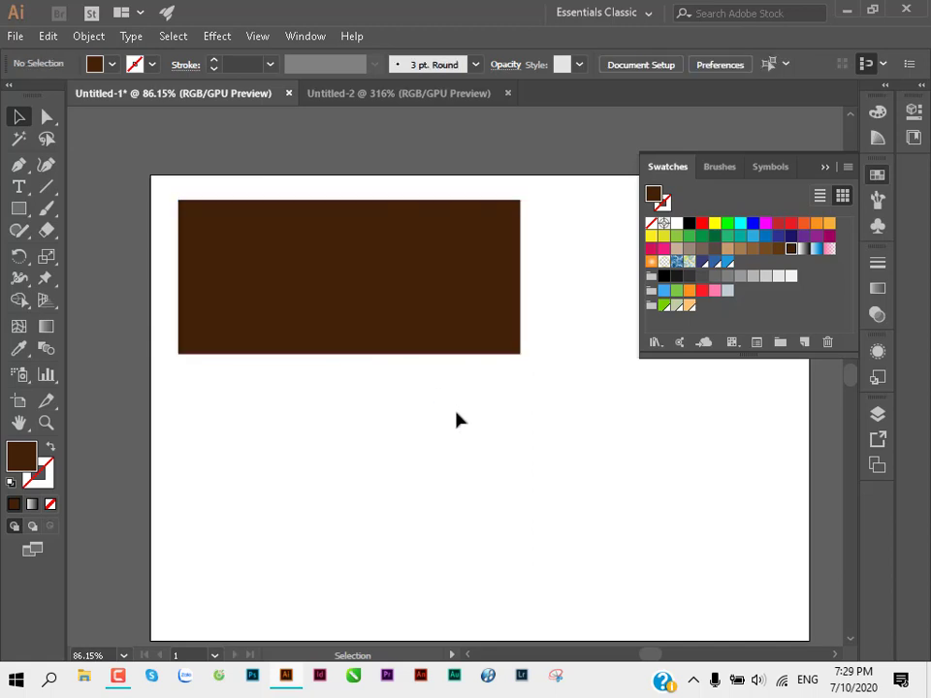
{"action": "left_click", "coordinate": [435, 300]}
{"action": "left_click_drag", "start_coordinate": [349, 355], "coordinate": [351, 366]}
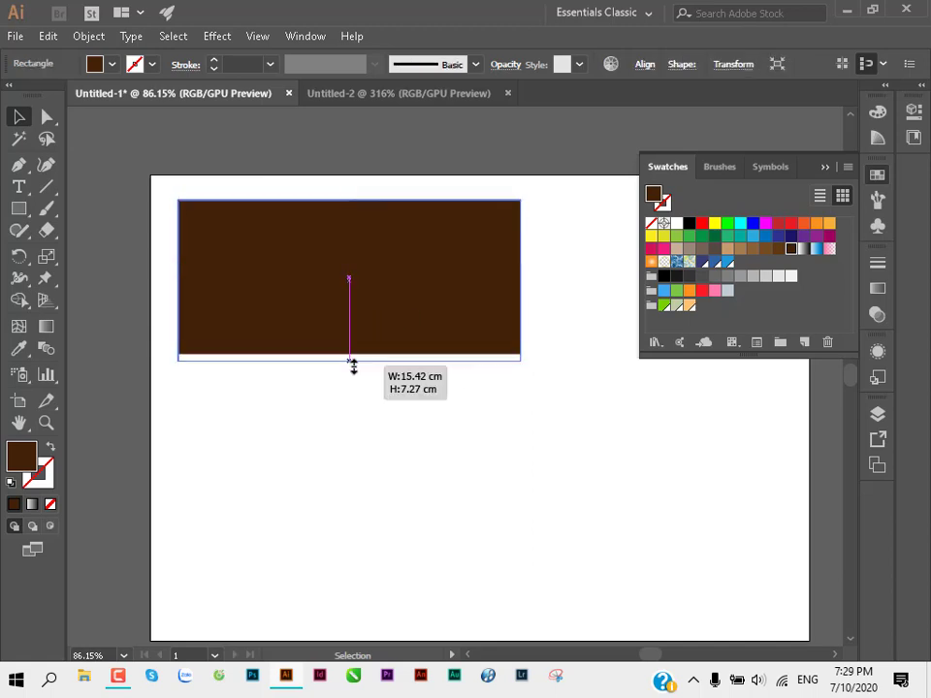
Step: Zoom in and recentre the view on the dark brown rectangle, then reselect it
{"action": "left_click", "coordinate": [363, 388]}
{"action": "left_click_drag", "start_coordinate": [366, 269], "coordinate": [433, 262]}
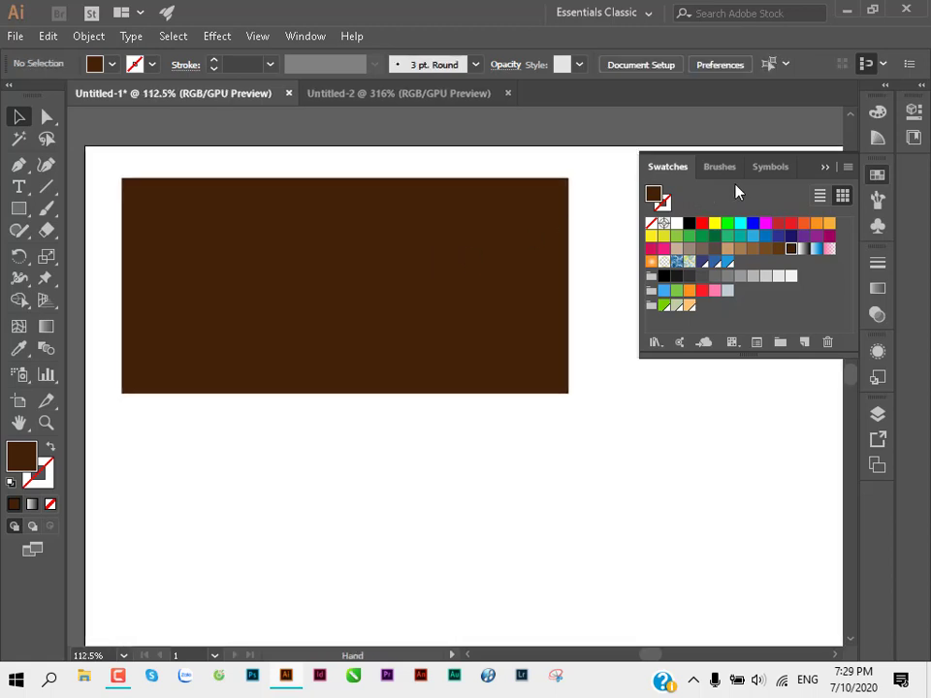
{"action": "left_click_drag", "start_coordinate": [478, 231], "coordinate": [492, 259]}
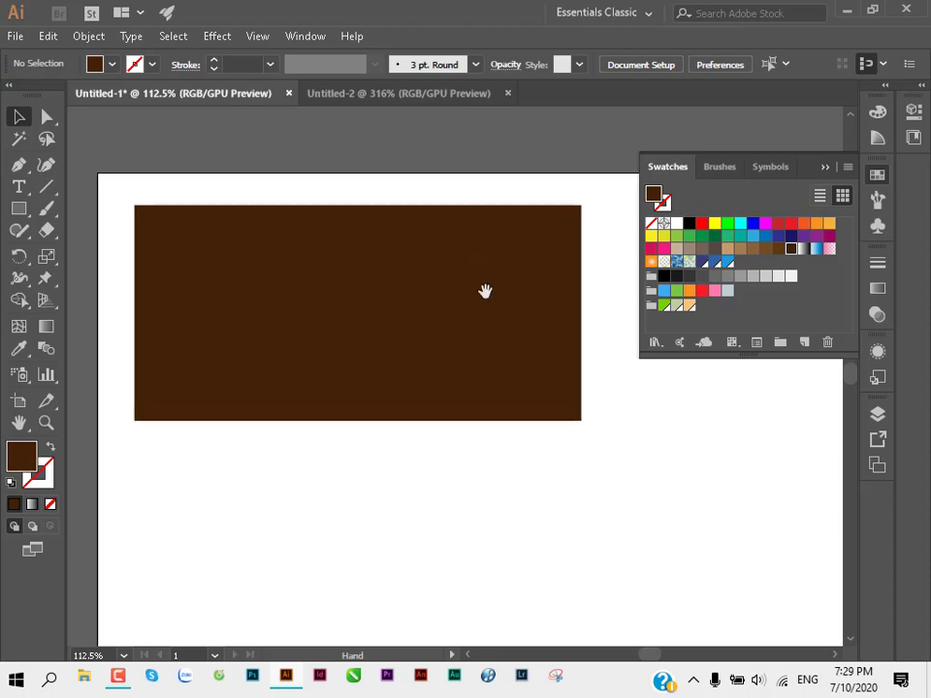
{"action": "left_click", "coordinate": [427, 347]}
{"action": "left_click", "coordinate": [433, 501]}
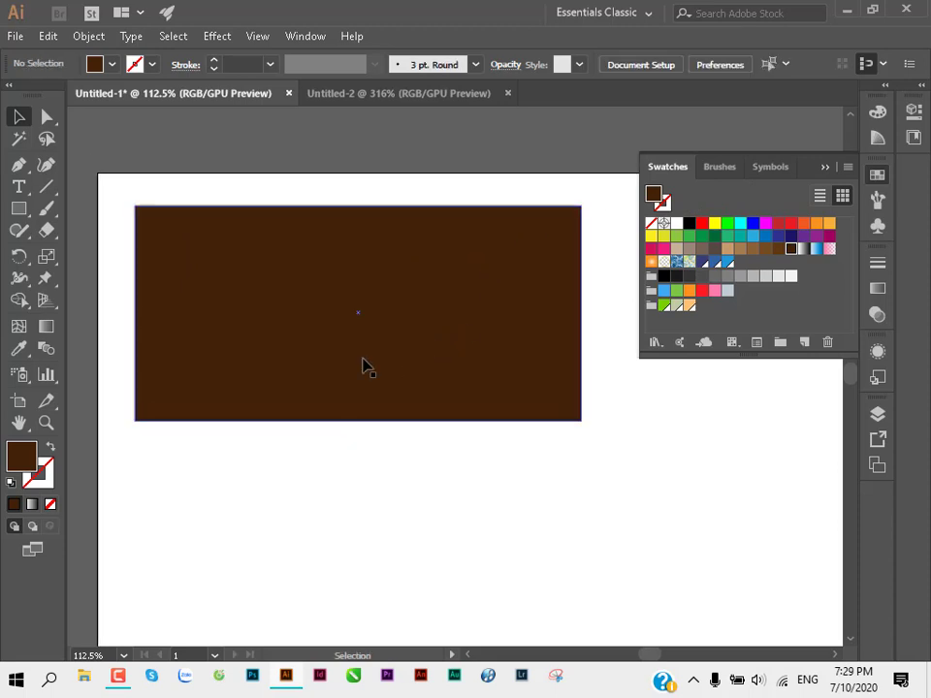
{"action": "left_click", "coordinate": [363, 366]}
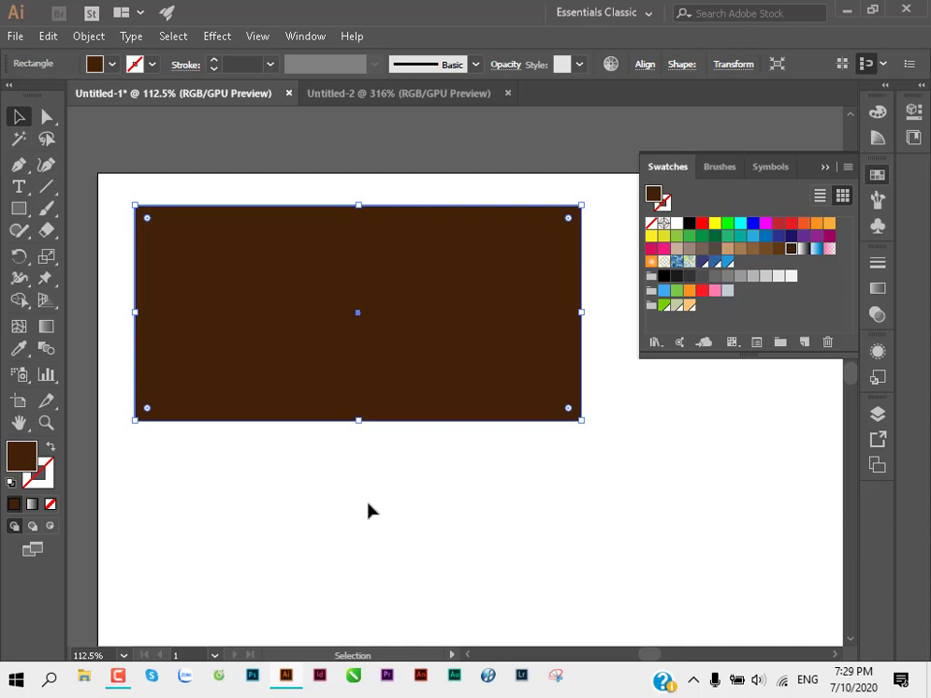
{"action": "key", "text": "a"}
{"action": "key", "text": "v"}
Step: Narrow the front copy from its right side and fill it light brown
{"action": "left_click_drag", "start_coordinate": [581, 315], "coordinate": [319, 304]}
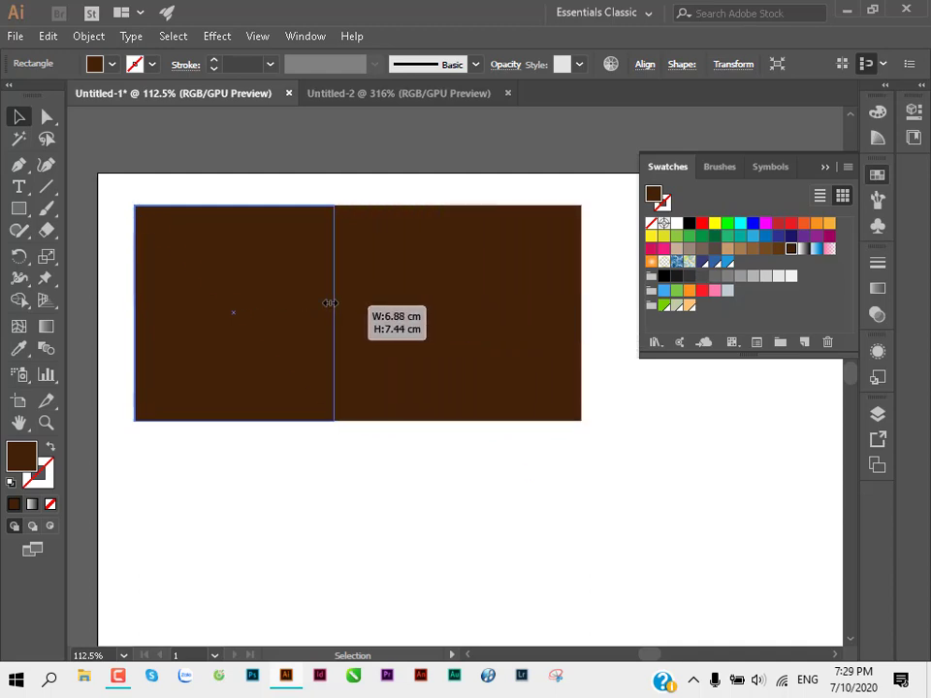
{"action": "left_click_drag", "start_coordinate": [319, 303], "coordinate": [319, 303]}
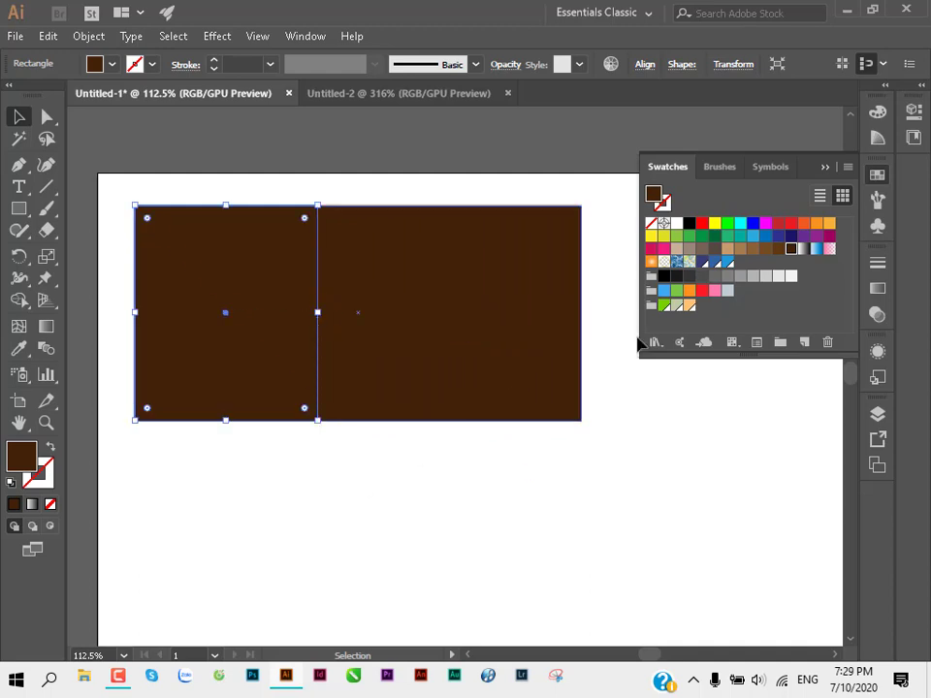
{"action": "left_click", "coordinate": [769, 253]}
{"action": "left_click", "coordinate": [446, 595]}
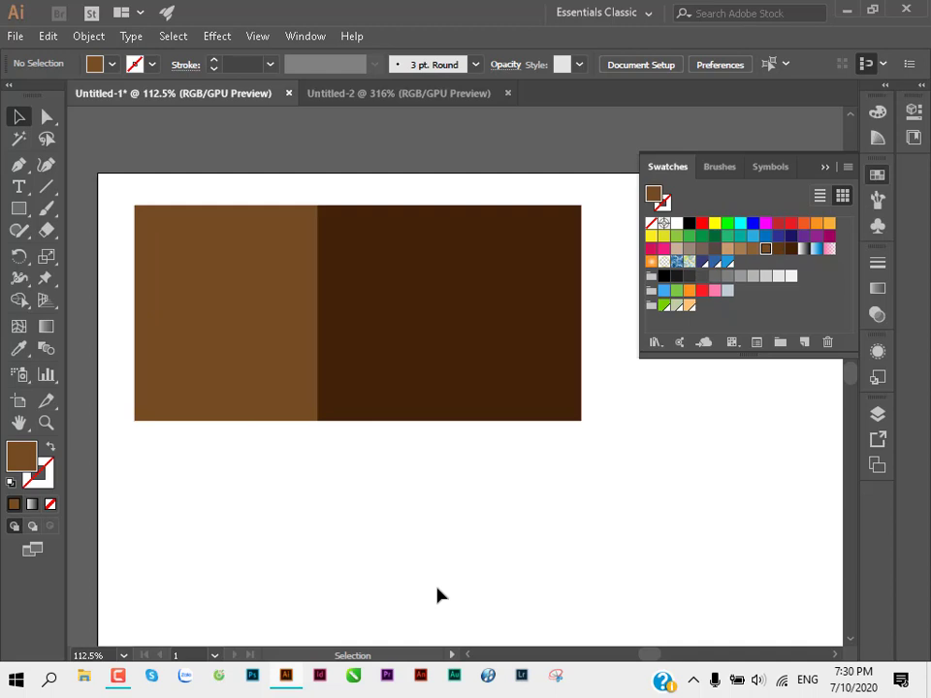
{"action": "left_click", "coordinate": [297, 349]}
Step: Narrow it to about 6.07 cm, leaving a thin brown strip, fill it lighter tan, and select both
{"action": "key", "text": "ctrl"}
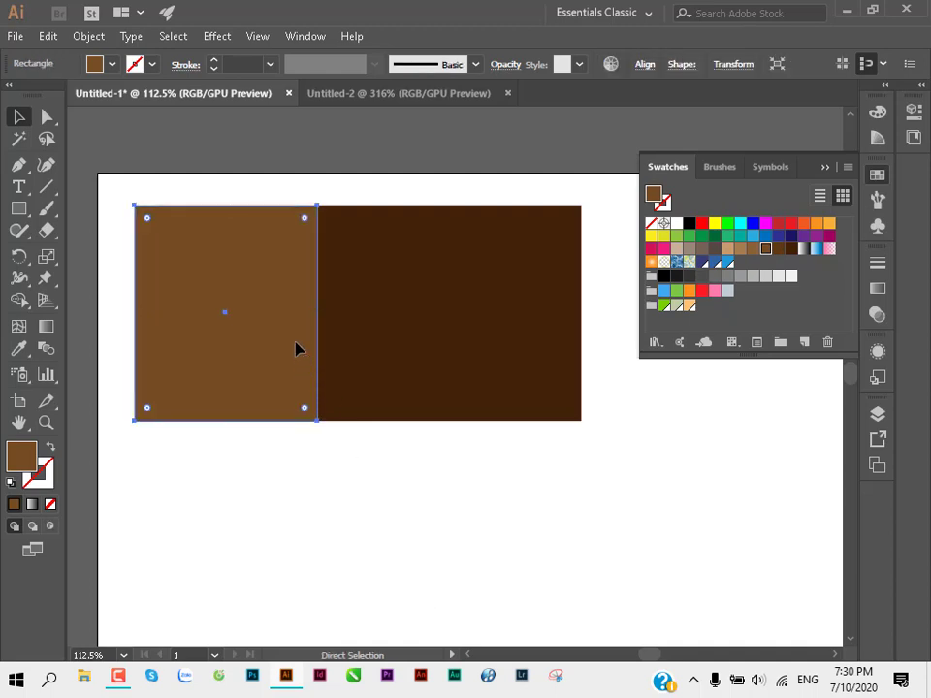
{"action": "left_click_drag", "start_coordinate": [318, 312], "coordinate": [304, 313]}
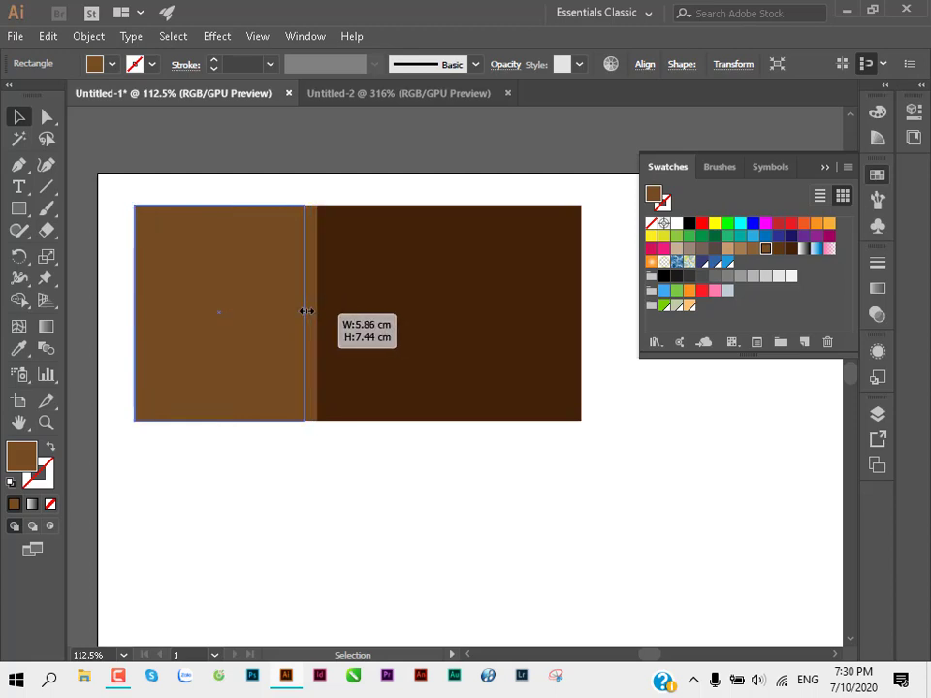
{"action": "left_click", "coordinate": [752, 250]}
{"action": "left_click", "coordinate": [467, 498]}
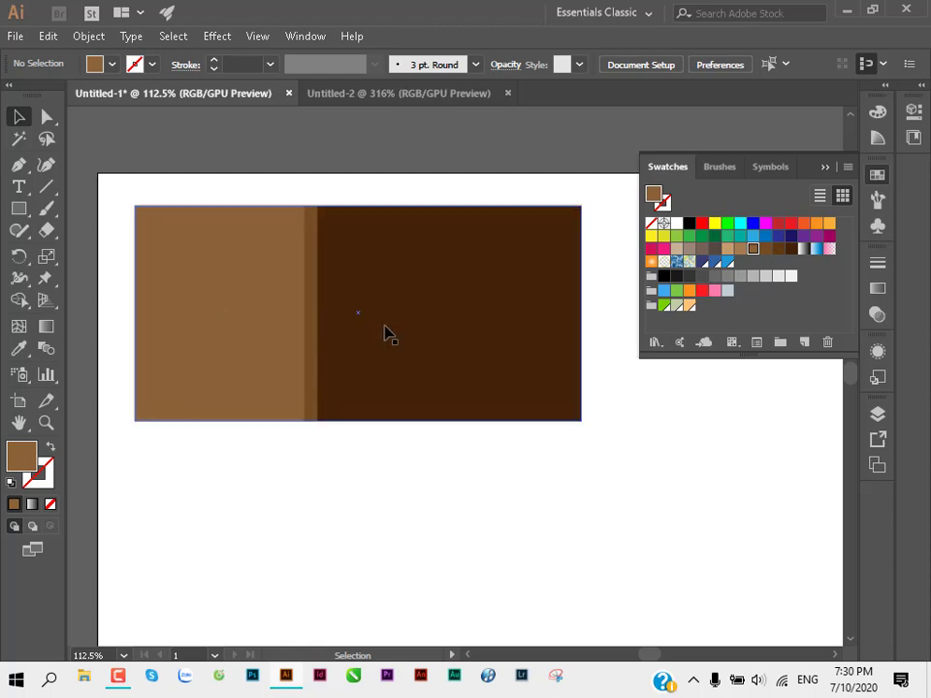
{"action": "left_click_drag", "start_coordinate": [214, 478], "coordinate": [426, 355]}
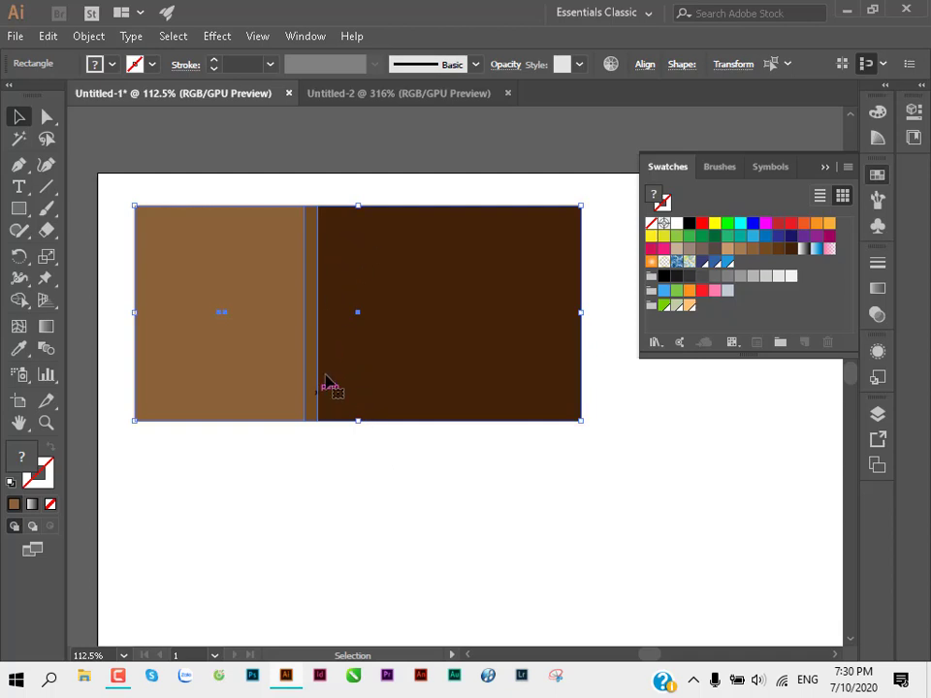
Step: Close the swatches and place a dark brown copy of the panel to its right
{"action": "left_click", "coordinate": [448, 487]}
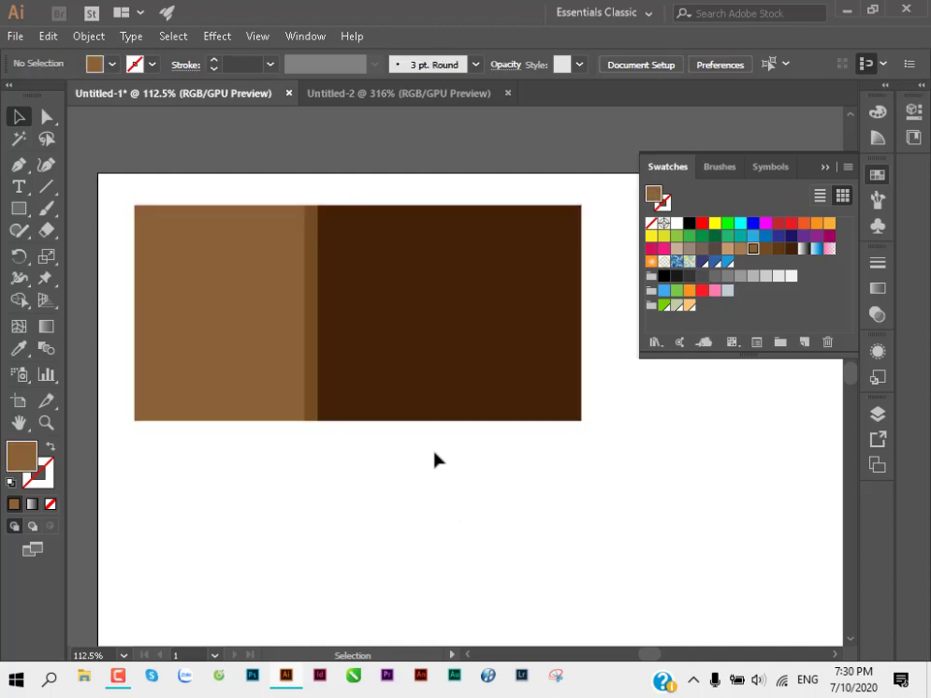
{"action": "left_click_drag", "start_coordinate": [440, 399], "coordinate": [309, 366]}
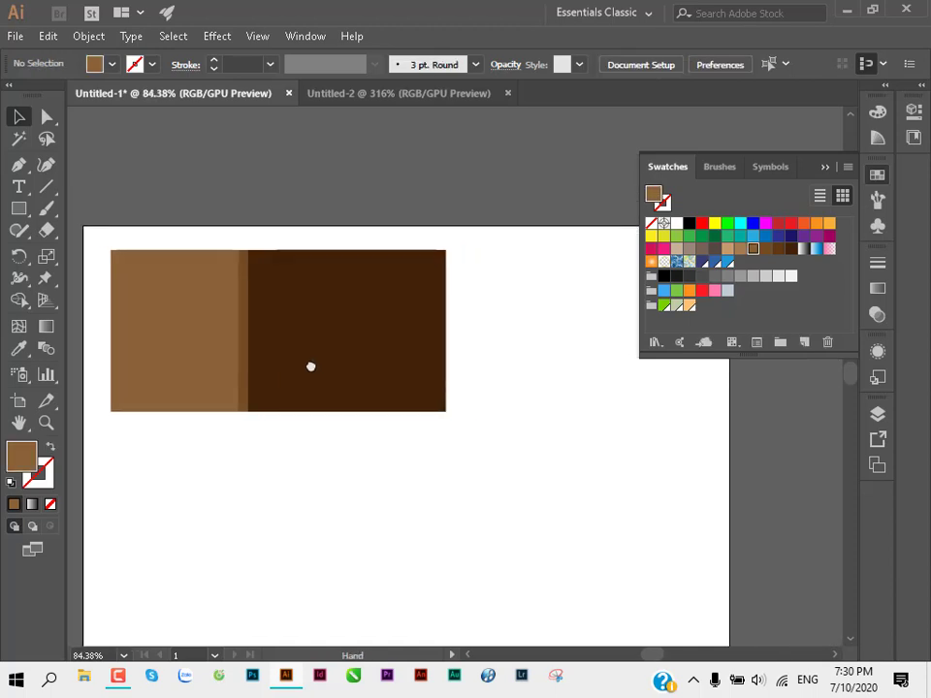
{"action": "left_click", "coordinate": [825, 171]}
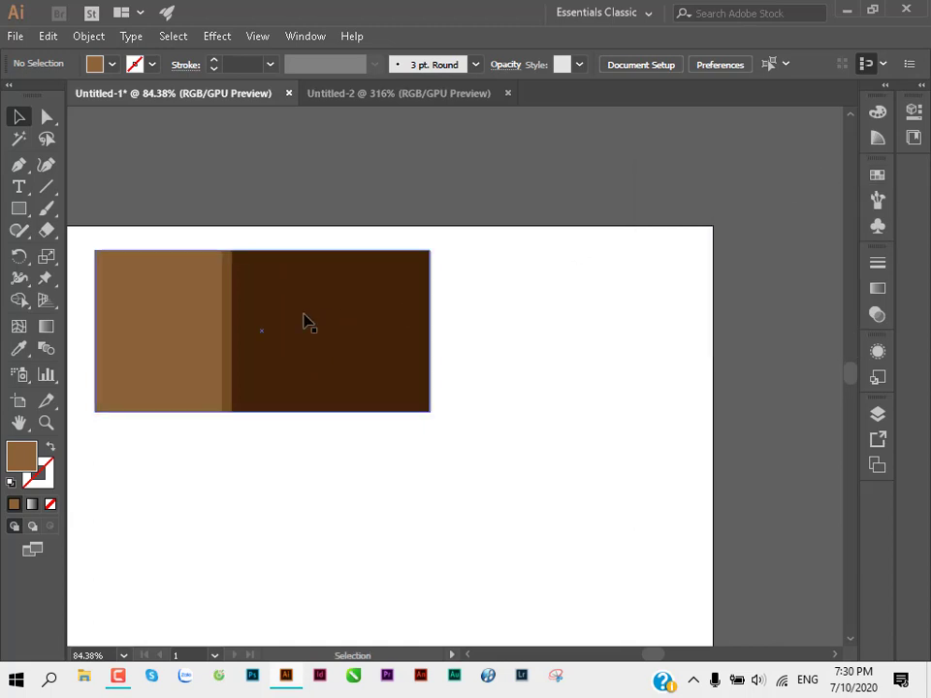
{"action": "mouse_move", "coordinate": [307, 306]}
{"action": "left_mouse_down"}
{"action": "mouse_move", "coordinate": [389, 275]}
{"action": "mouse_move", "coordinate": [458, 306]}
{"action": "mouse_move", "coordinate": [663, 304]}
{"action": "mouse_move", "coordinate": [654, 299]}
{"action": "left_mouse_up"}
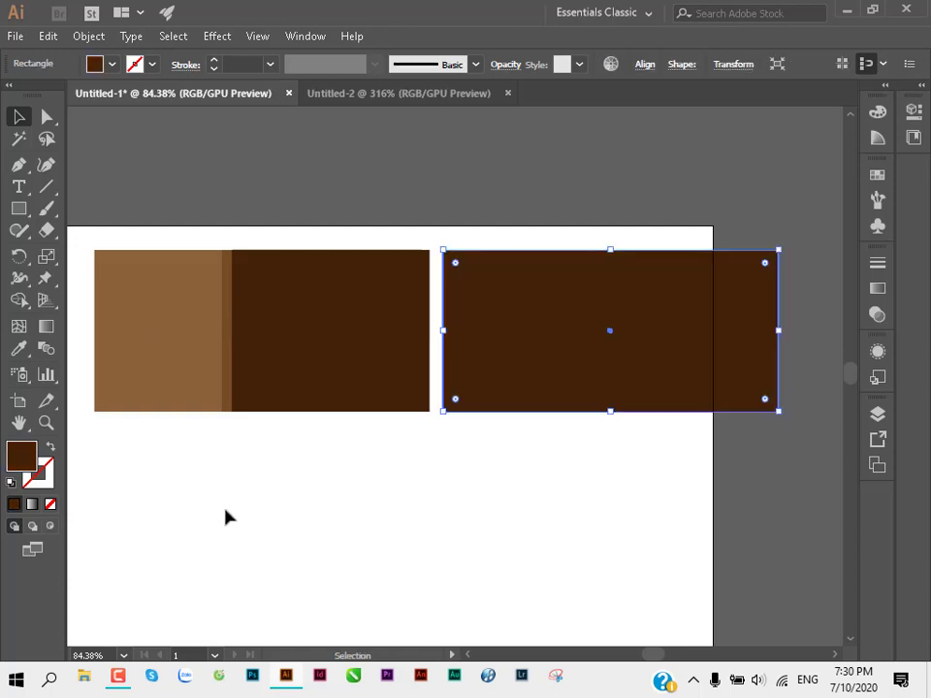
Step: Scale all panel pieces down together to fit the artboard, then zoom in on the right panel
{"action": "mouse_move", "coordinate": [170, 484]}
{"action": "left_mouse_down"}
{"action": "mouse_move", "coordinate": [546, 398]}
{"action": "mouse_move", "coordinate": [681, 318]}
{"action": "left_mouse_up"}
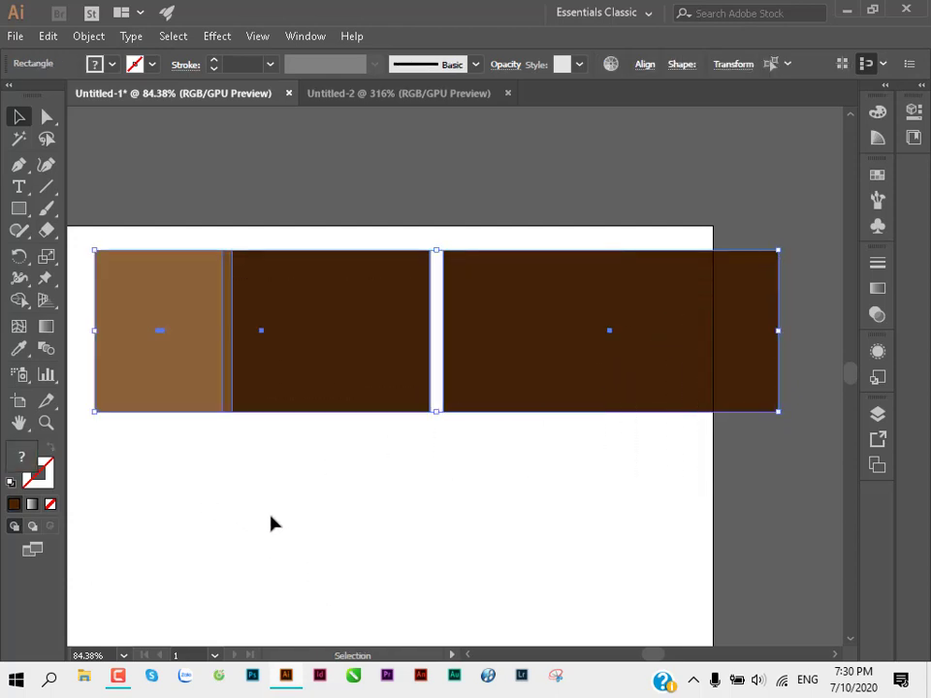
{"action": "left_click_drag", "start_coordinate": [145, 508], "coordinate": [517, 234]}
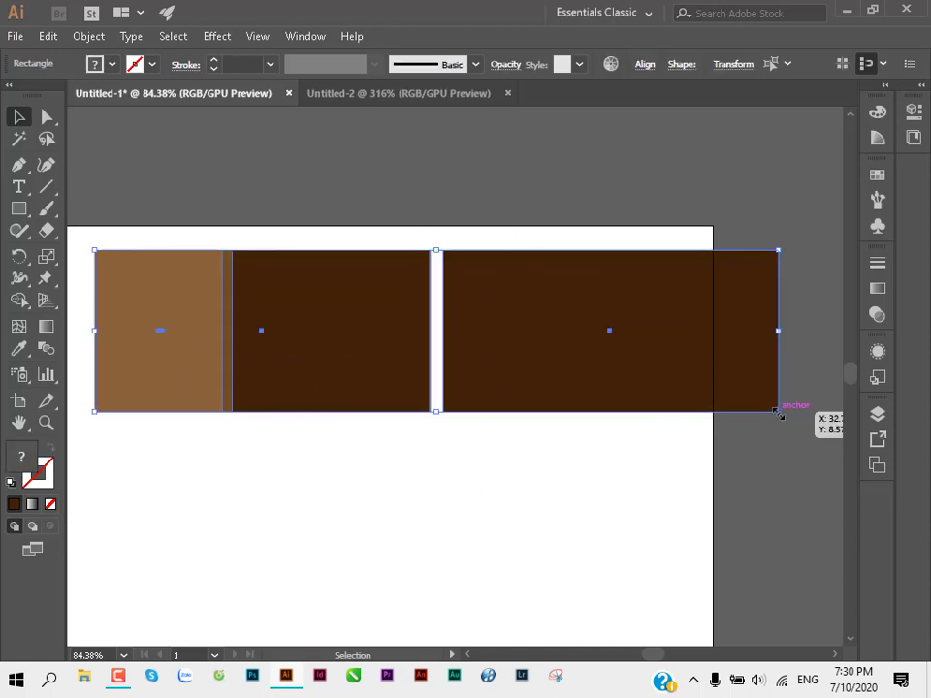
{"action": "left_click_drag", "start_coordinate": [777, 412], "coordinate": [657, 385]}
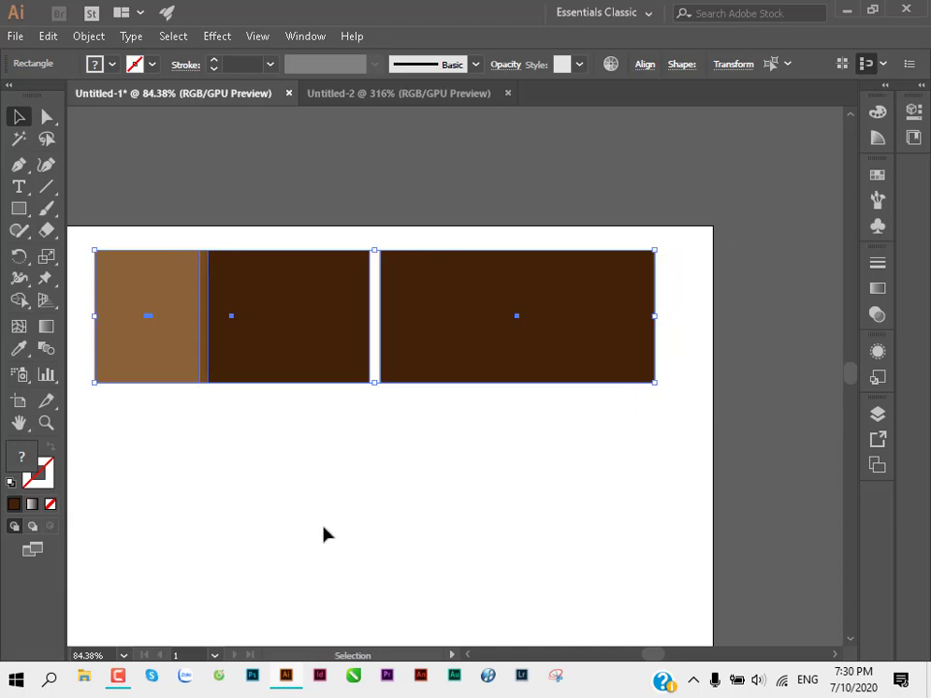
{"action": "left_click", "coordinate": [313, 538]}
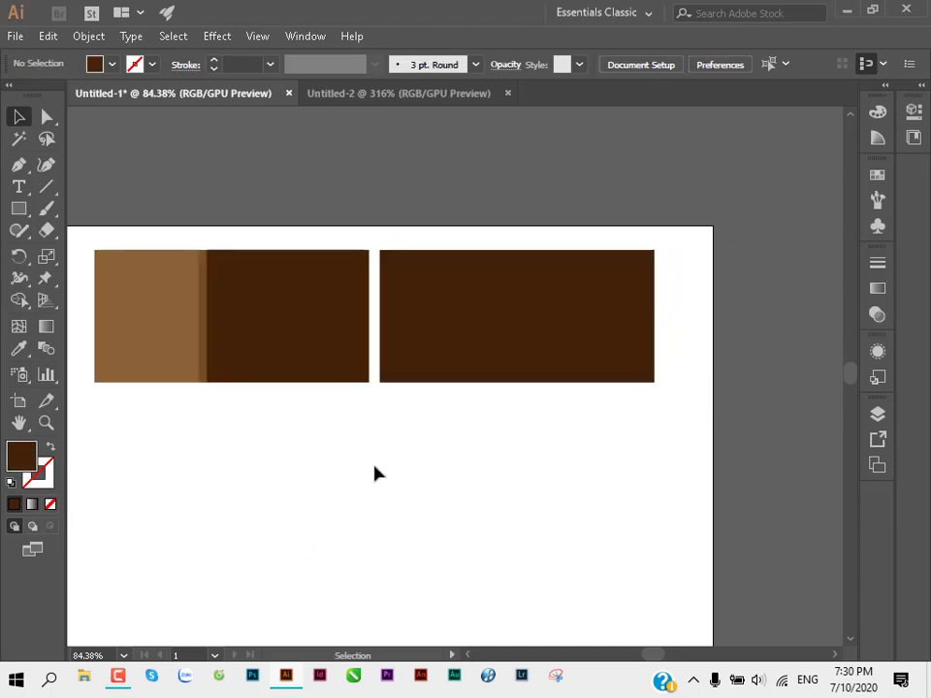
{"action": "mouse_move", "coordinate": [374, 474]}
{"action": "left_mouse_down"}
{"action": "mouse_move", "coordinate": [299, 431]}
{"action": "mouse_move", "coordinate": [411, 334]}
{"action": "mouse_move", "coordinate": [538, 333]}
{"action": "left_mouse_up"}
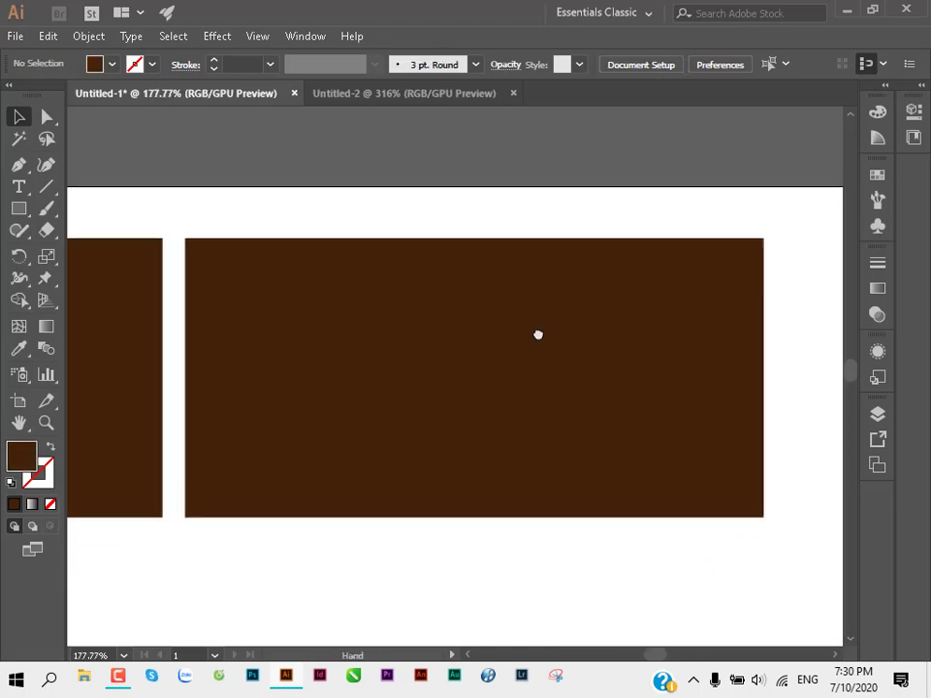
Step: Shorten the right panel's copy into a strip along the panel top
{"action": "left_click", "coordinate": [429, 221]}
{"action": "left_click", "coordinate": [351, 368]}
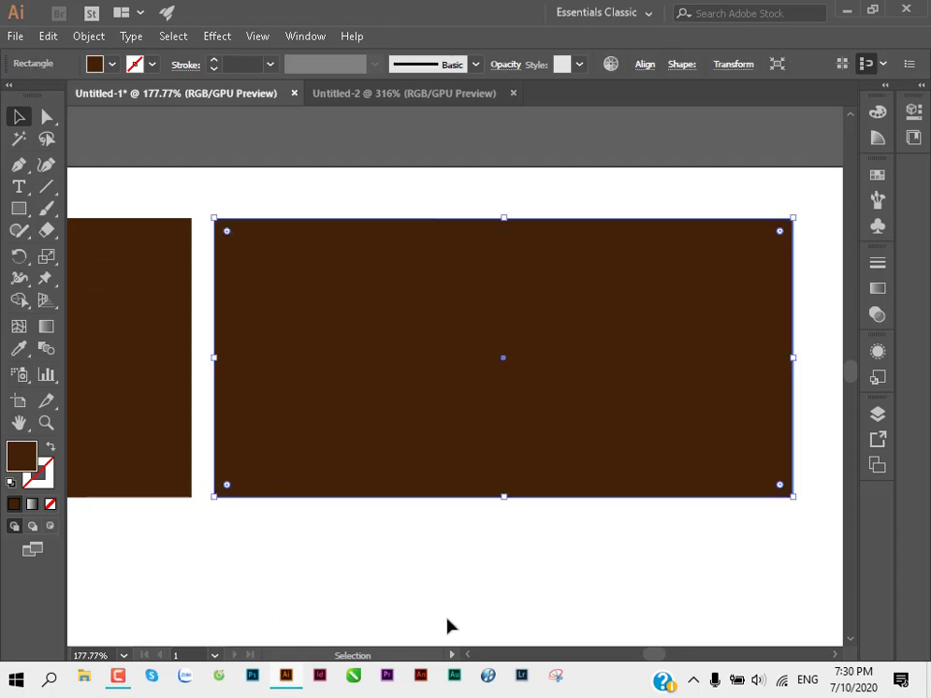
{"action": "key", "text": "a"}
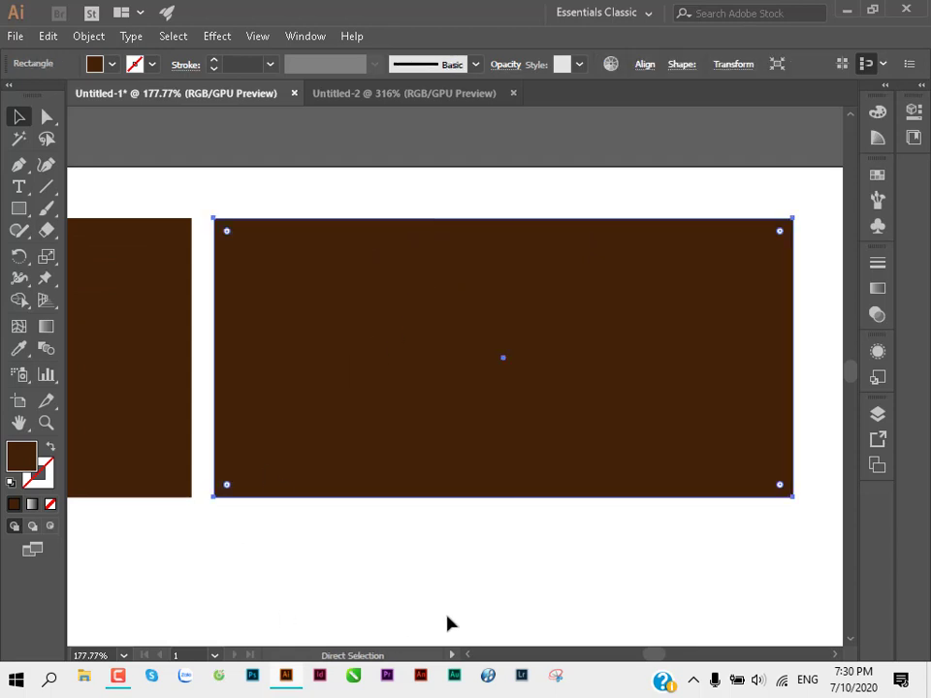
{"action": "key", "text": "v"}
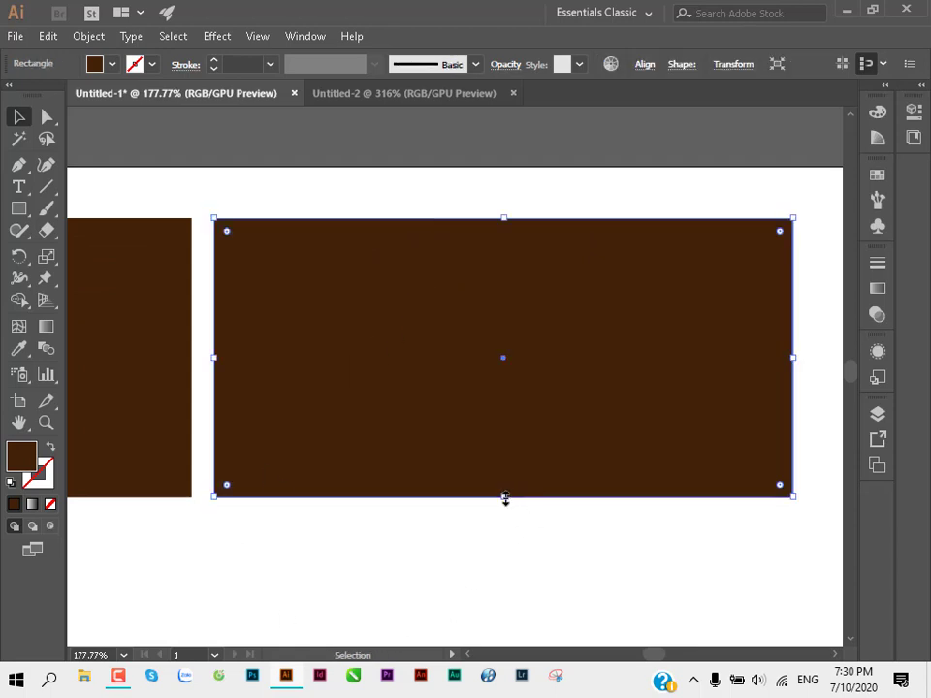
{"action": "left_click_drag", "start_coordinate": [504, 498], "coordinate": [529, 317]}
Step: Color the strip lighter brown, then light tan, leaving a thin medium-brown band beneath
{"action": "left_click", "coordinate": [878, 178]}
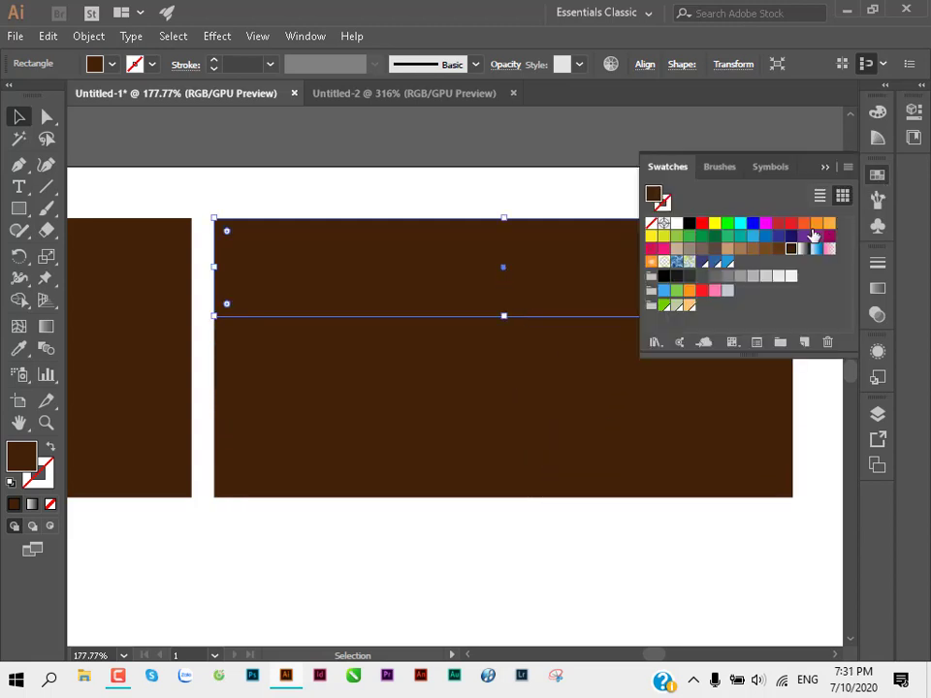
{"action": "left_click", "coordinate": [777, 250]}
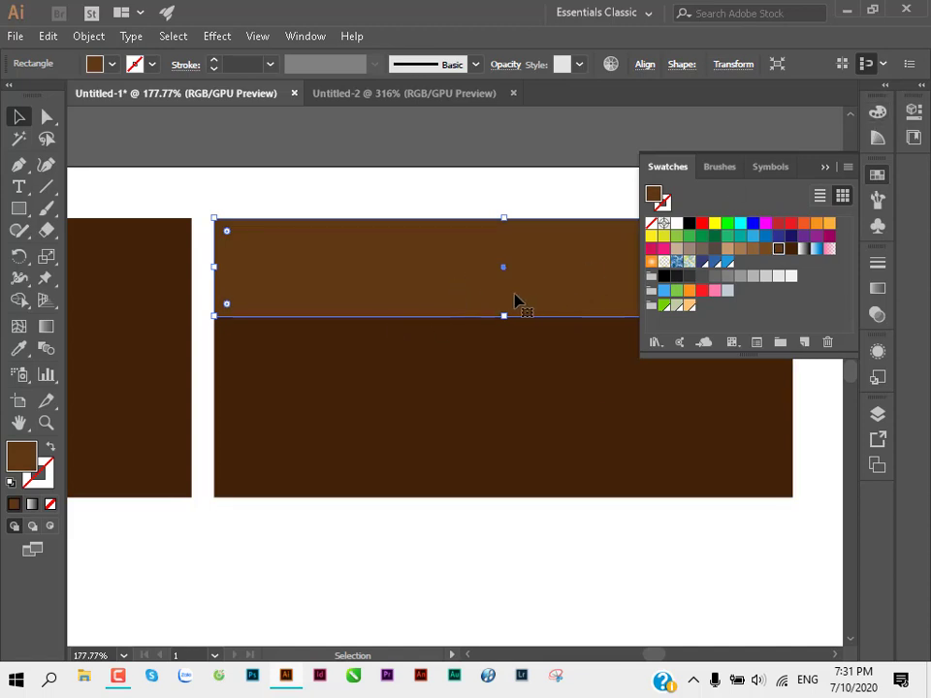
{"action": "mouse_move", "coordinate": [507, 296]}
{"action": "left_mouse_down"}
{"action": "mouse_move", "coordinate": [389, 291]}
{"action": "mouse_move", "coordinate": [388, 300]}
{"action": "left_mouse_up"}
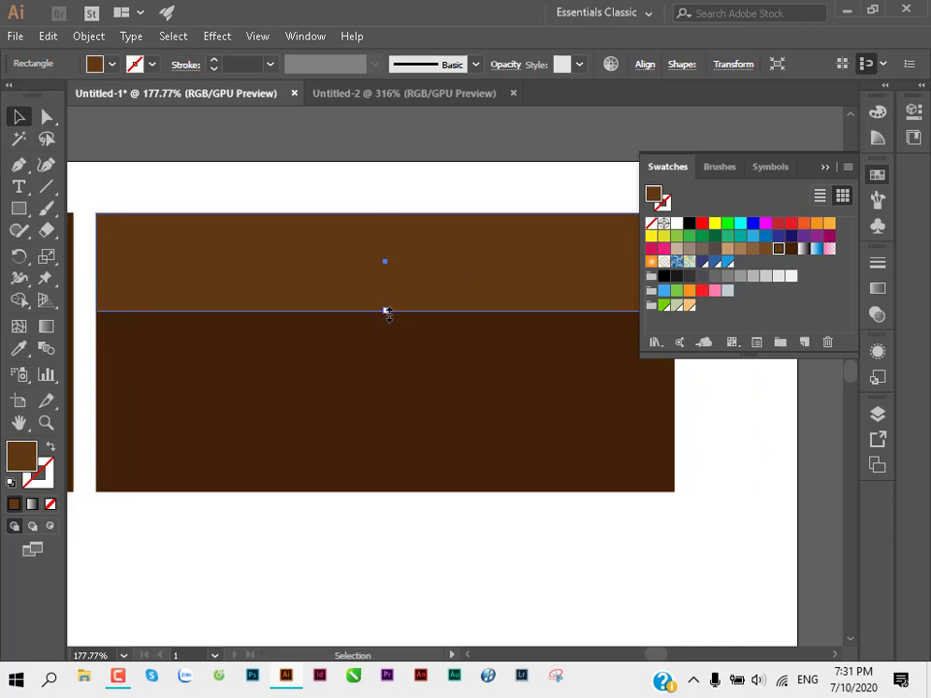
{"action": "left_click", "coordinate": [740, 248]}
{"action": "left_click", "coordinate": [685, 473]}
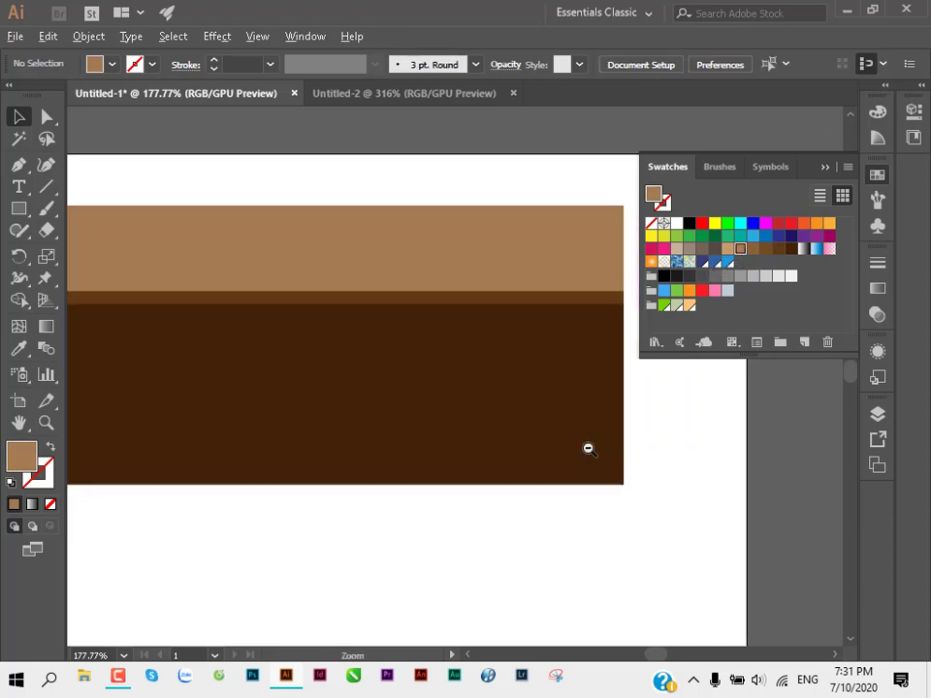
{"action": "key", "text": "ctrl+minus"}
{"action": "left_click", "coordinate": [500, 442]}
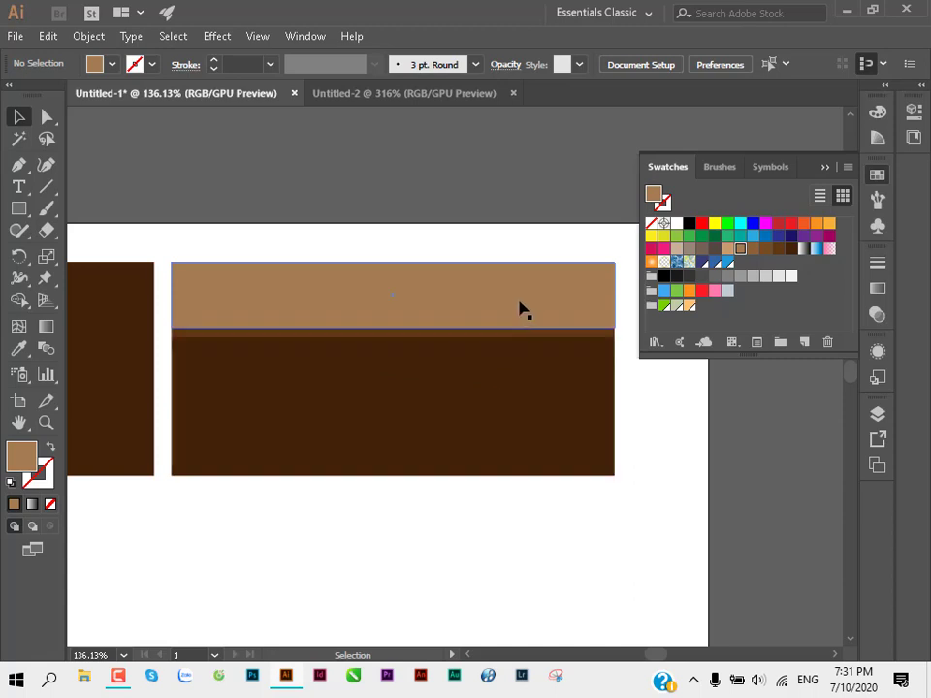
{"action": "left_click", "coordinate": [648, 490]}
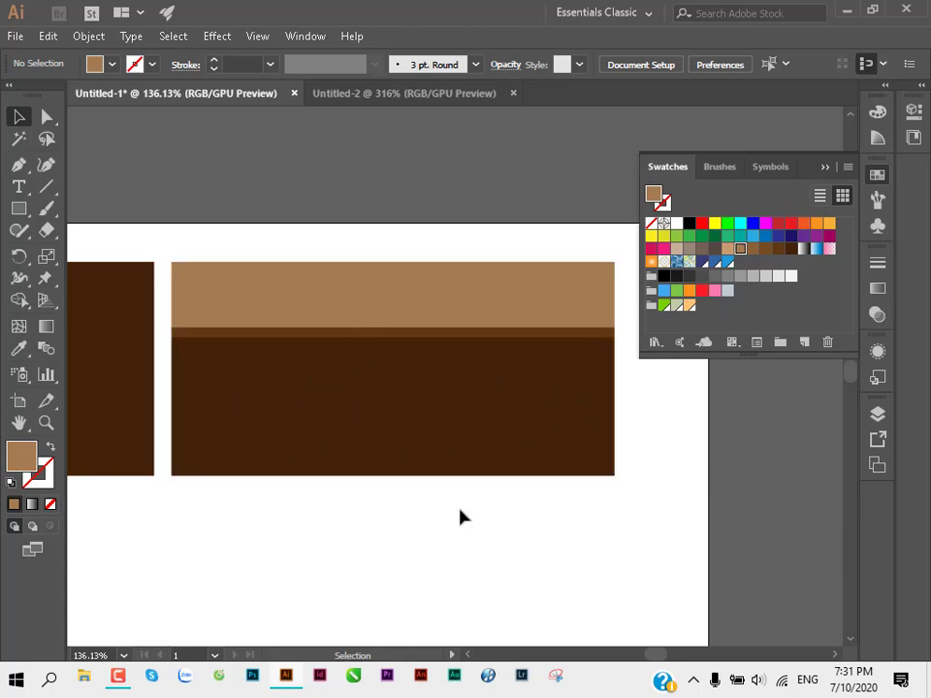
Step: Duplicate the dark brown panel into a new row directly below the first panel
{"action": "left_click_drag", "start_coordinate": [300, 505], "coordinate": [369, 401]}
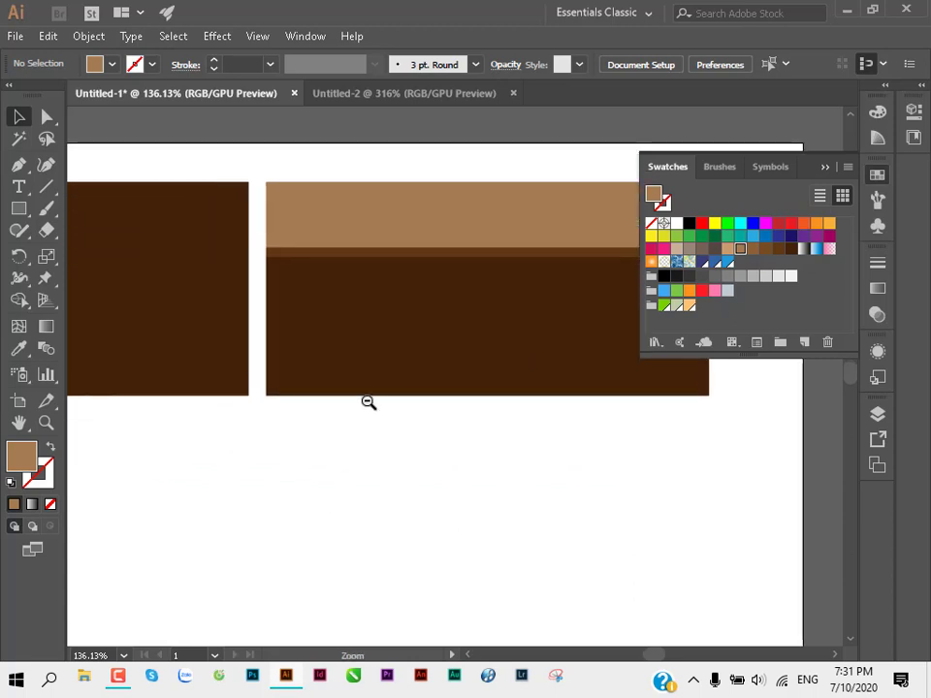
{"action": "left_click", "coordinate": [369, 401], "text": "ctrl+alt"}
{"action": "left_click_drag", "start_coordinate": [216, 435], "coordinate": [365, 366]}
{"action": "left_click_drag", "start_coordinate": [347, 275], "coordinate": [341, 409]}
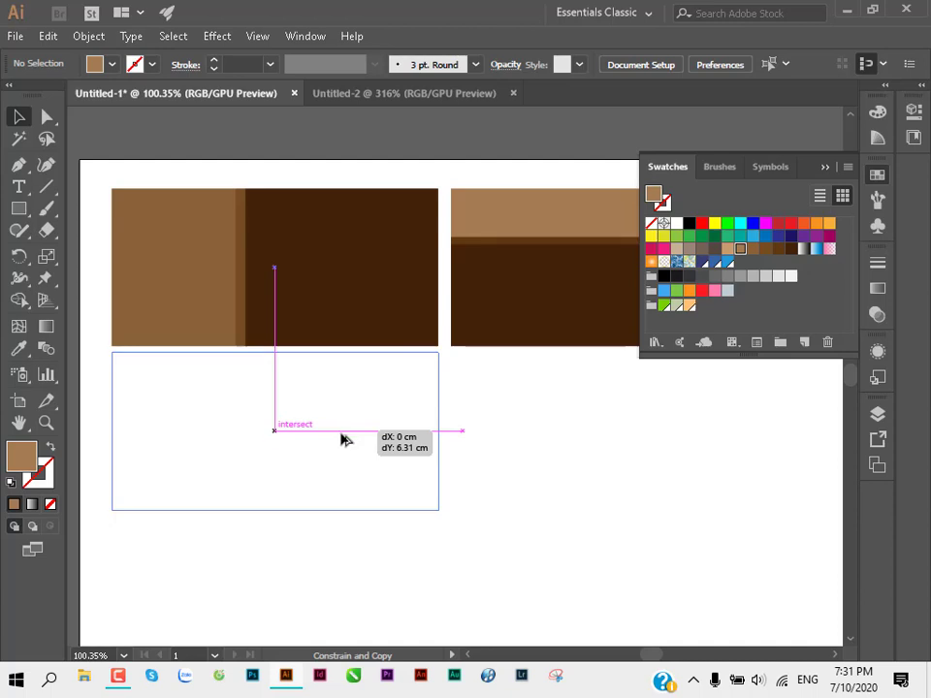
{"action": "left_click_drag", "start_coordinate": [344, 437], "coordinate": [316, 404]}
{"action": "left_click", "coordinate": [541, 506]}
Step: Undo a stray duplicate and height change, keeping the lower panel selected
{"action": "scroll", "coordinate": [380, 401], "scroll_direction": "up", "scroll_amount": 2}
{"action": "left_click", "coordinate": [334, 520]}
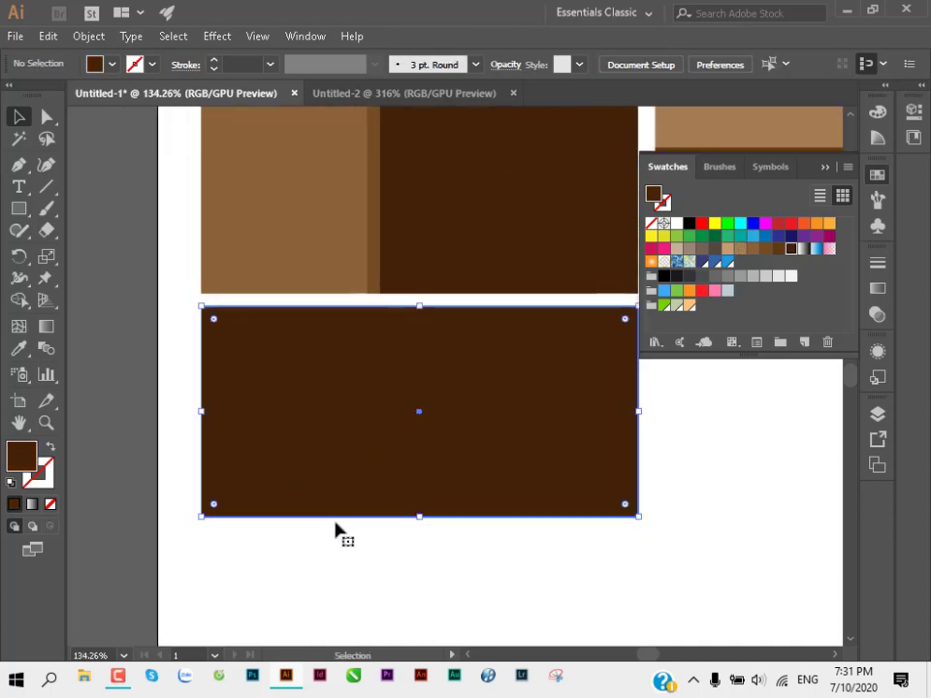
{"action": "scroll", "coordinate": [310, 468], "scroll_direction": "right", "scroll_amount": 1}
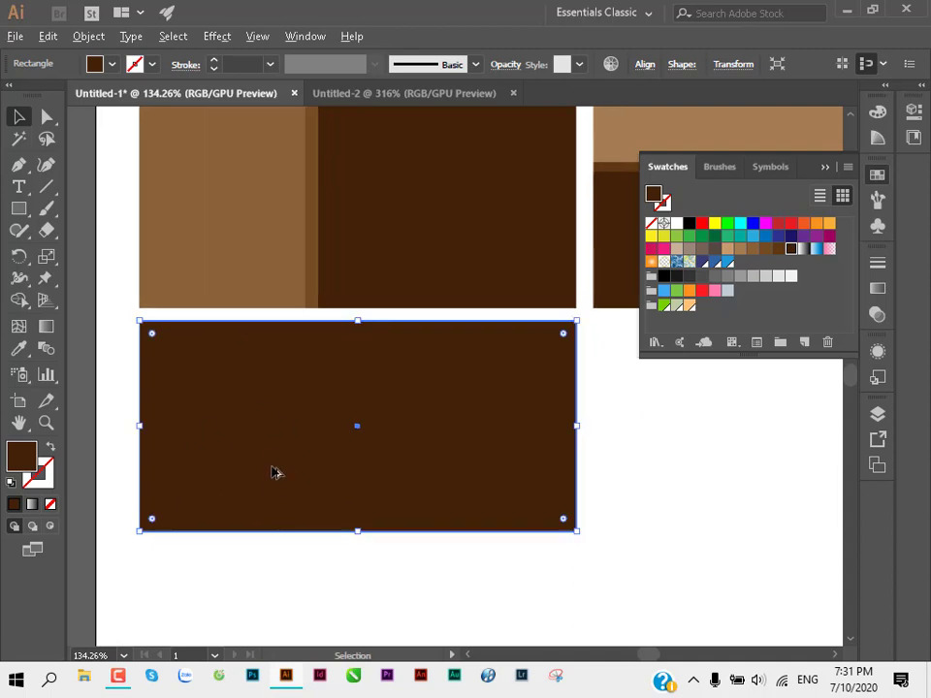
{"action": "left_click_drag", "start_coordinate": [277, 471], "coordinate": [277, 411]}
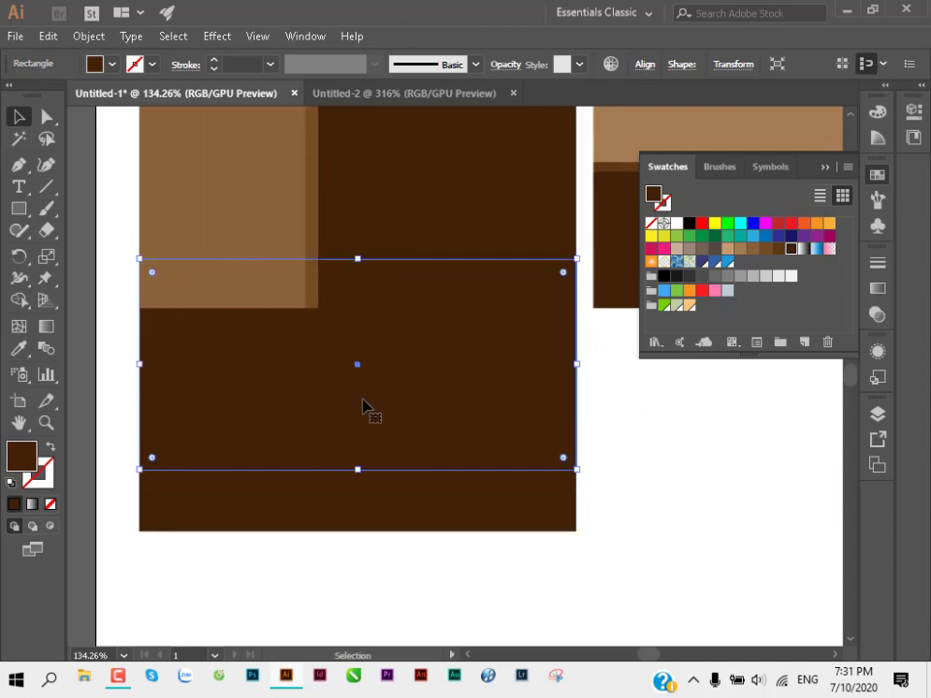
{"action": "key", "text": "ctrl+z"}
{"action": "mouse_move", "coordinate": [406, 433]}
{"action": "left_mouse_down"}
{"action": "mouse_move", "coordinate": [527, 534]}
{"action": "mouse_move", "coordinate": [453, 424]}
{"action": "mouse_move", "coordinate": [440, 423]}
{"action": "left_mouse_up"}
{"action": "left_click_drag", "start_coordinate": [353, 533], "coordinate": [357, 439]}
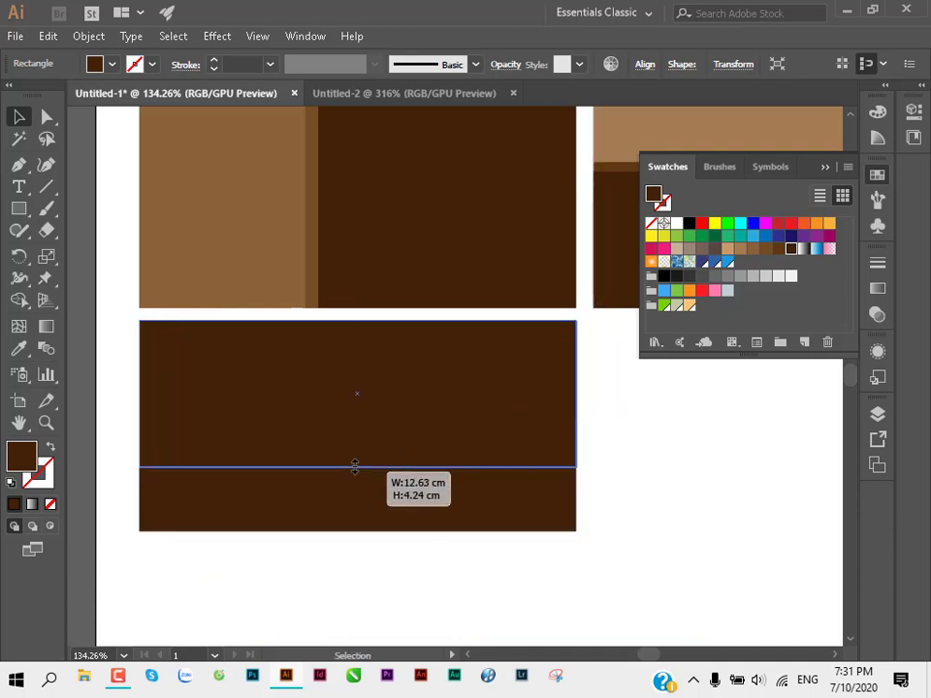
{"action": "key", "text": "Escape"}
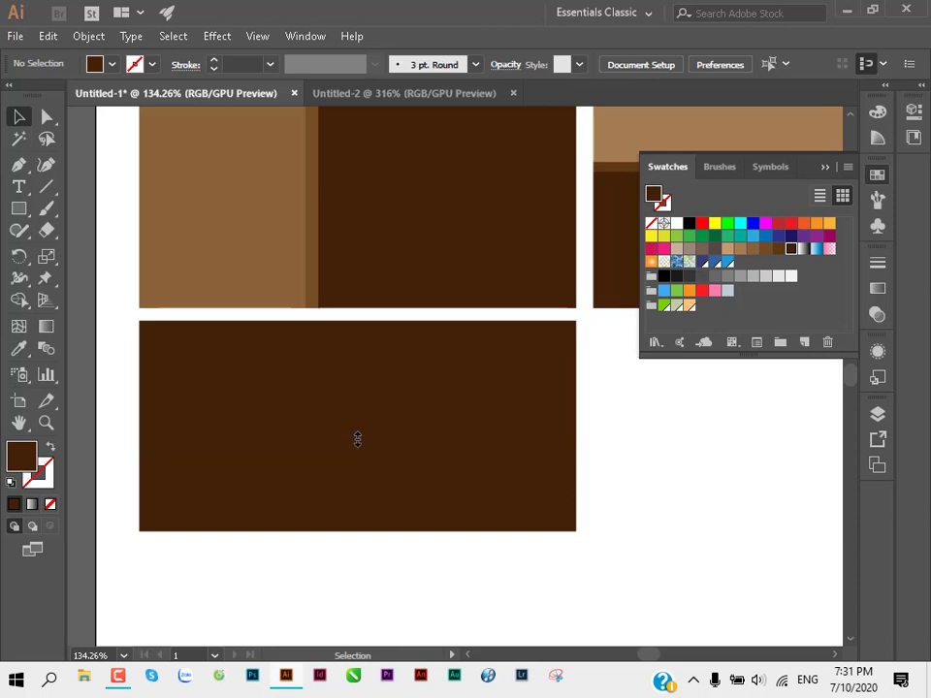
{"action": "left_click", "coordinate": [300, 470]}
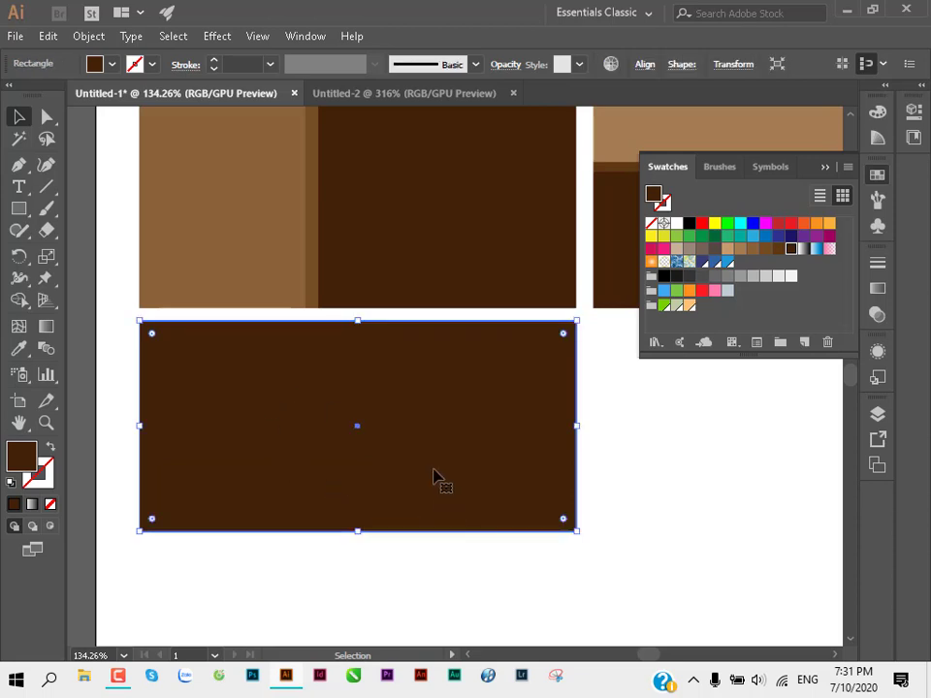
Step: Paste a front copy of the lower panel, shorten it to a top strip, and fill it lighter brown
{"action": "key", "text": "a"}
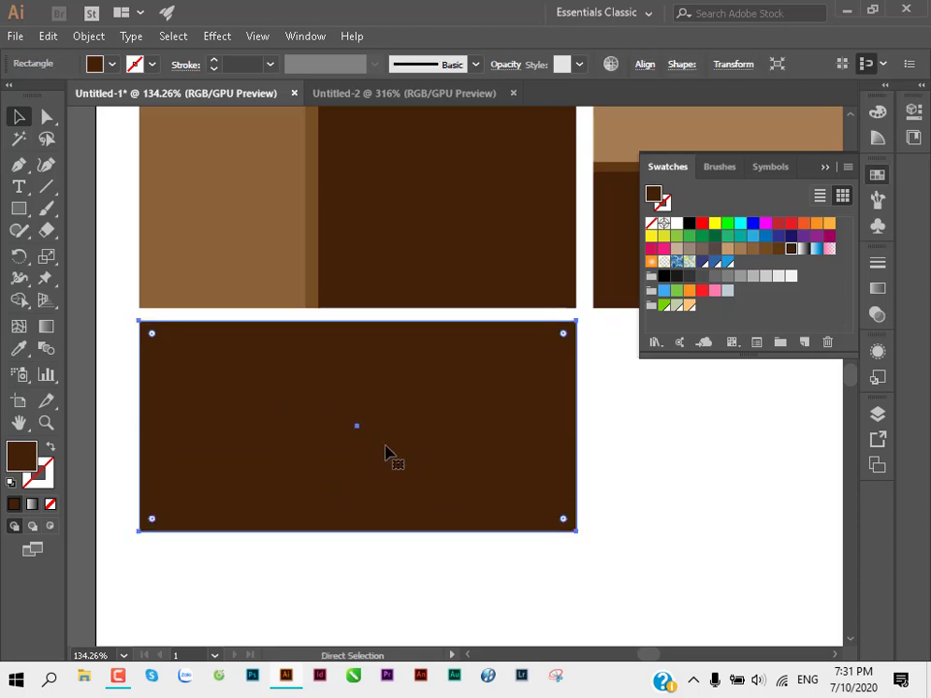
{"action": "key", "text": "v"}
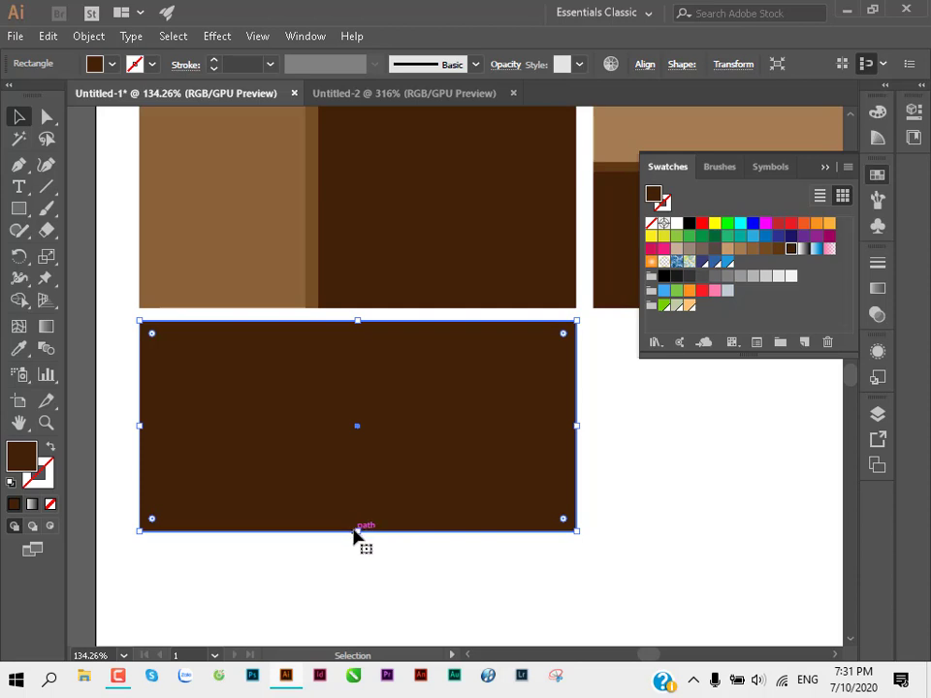
{"action": "left_click_drag", "start_coordinate": [357, 530], "coordinate": [362, 400]}
{"action": "left_click", "coordinate": [777, 249]}
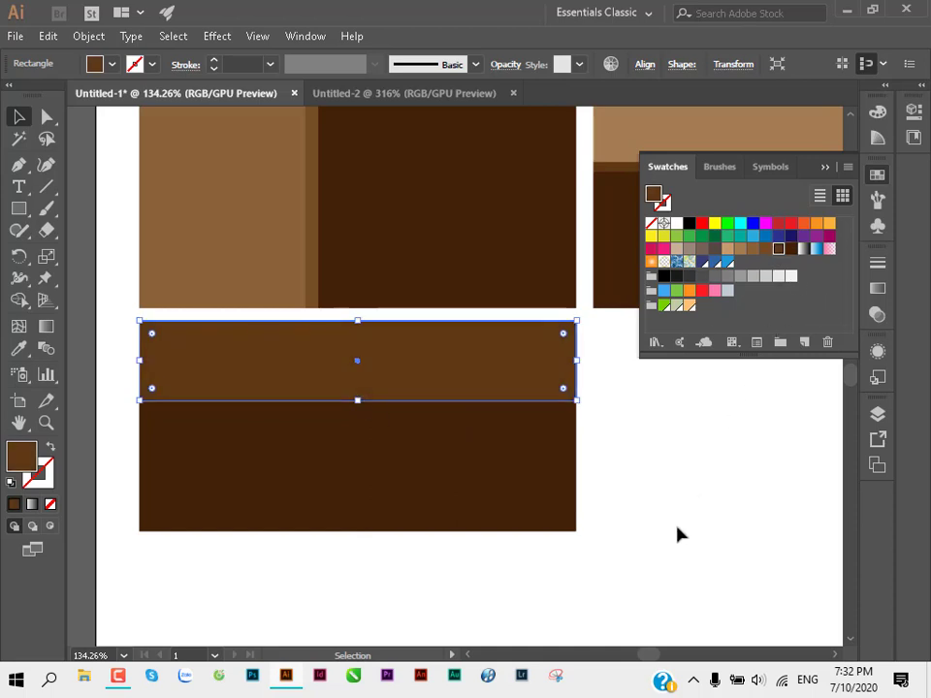
{"action": "left_click", "coordinate": [679, 533]}
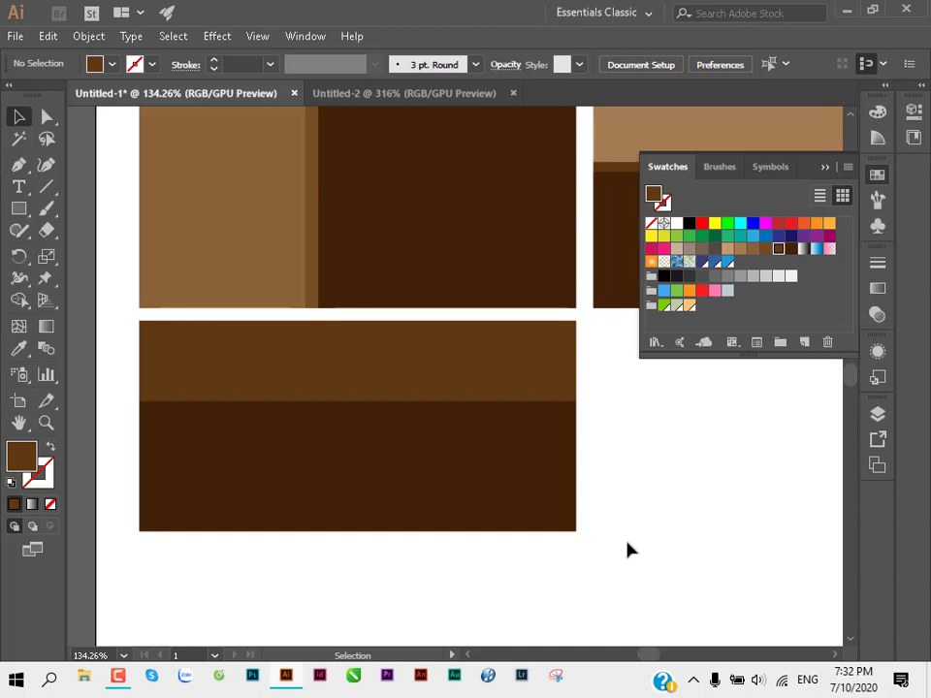
{"action": "left_click", "coordinate": [461, 399]}
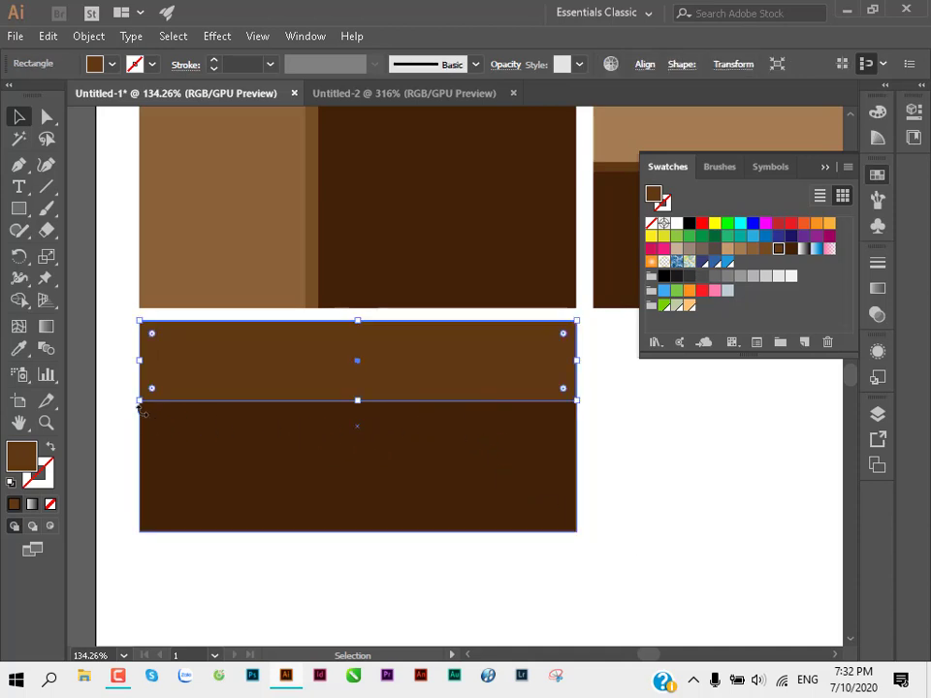
{"action": "left_click", "coordinate": [613, 472]}
{"action": "left_click", "coordinate": [411, 374]}
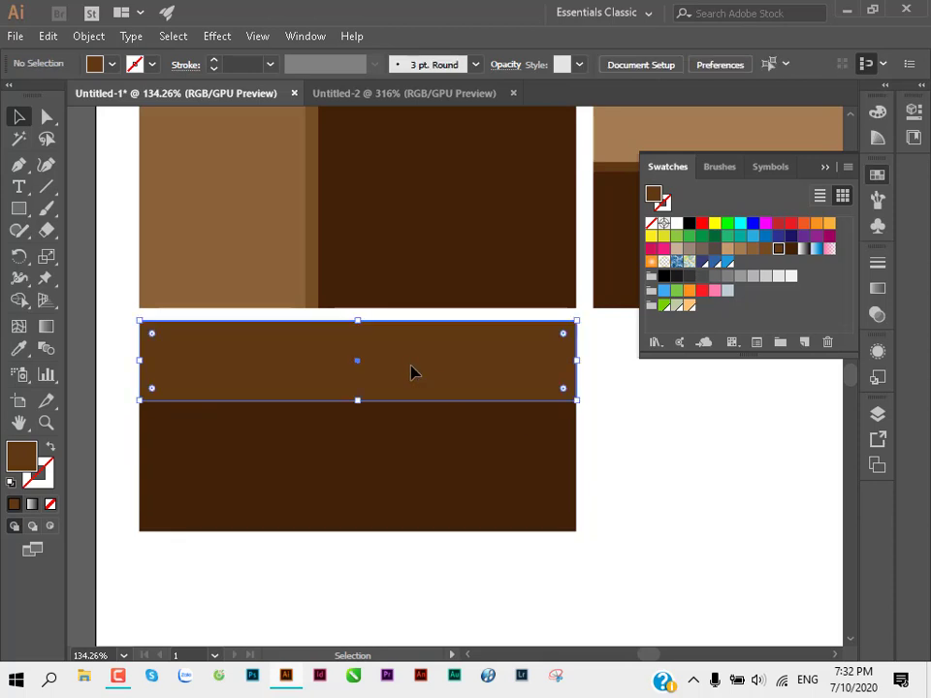
Step: Duplicate the top strip as a narrower, slightly taller strip filled a lighter brown
{"action": "key", "text": "a"}
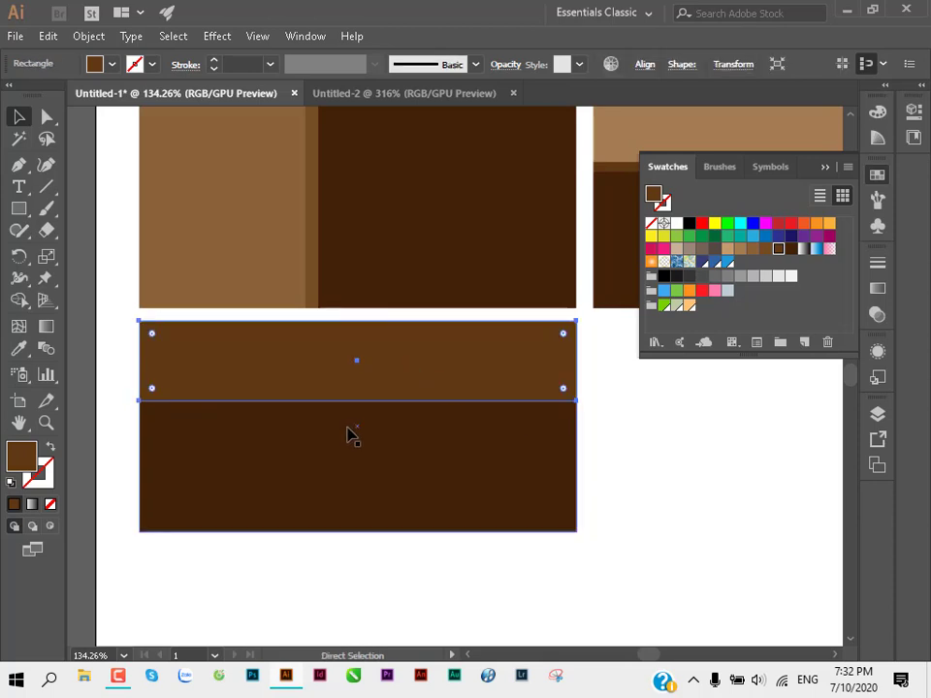
{"action": "key", "text": "v"}
{"action": "left_click_drag", "start_coordinate": [579, 400], "coordinate": [473, 414]}
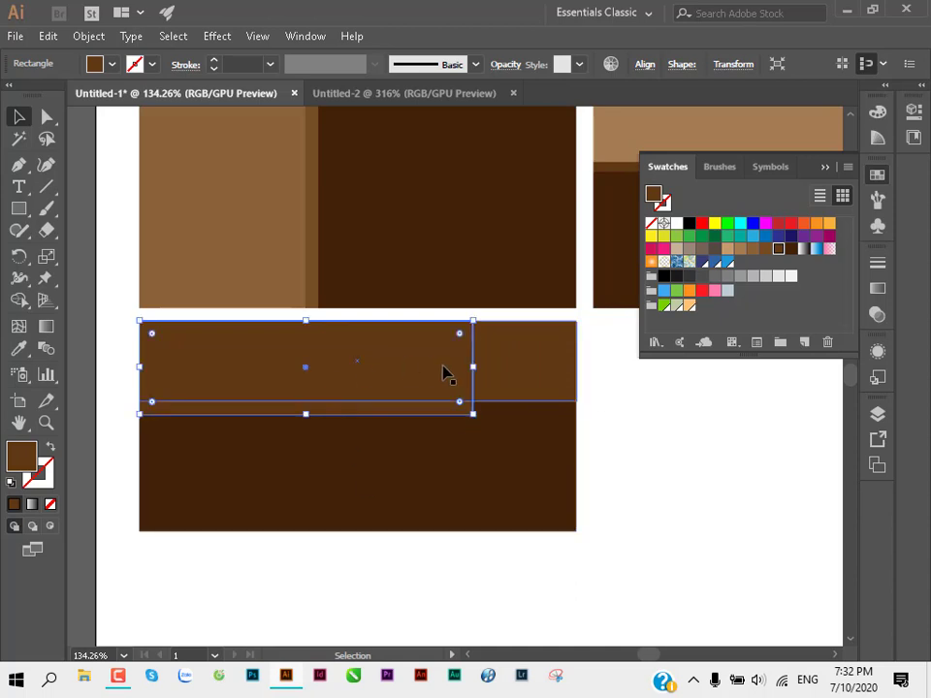
{"action": "left_click", "coordinate": [766, 248]}
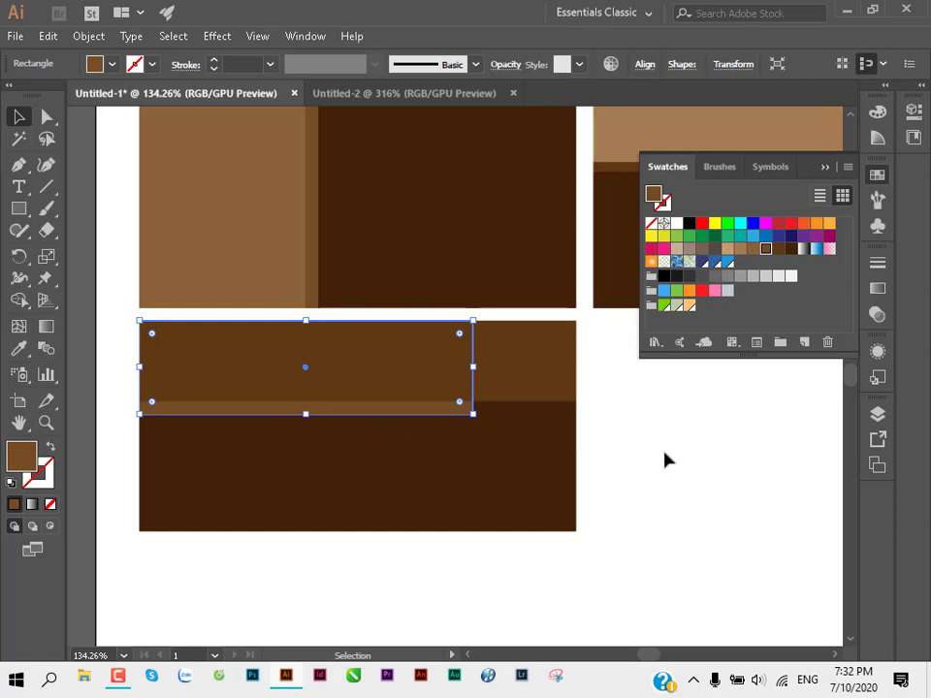
{"action": "left_click", "coordinate": [706, 521]}
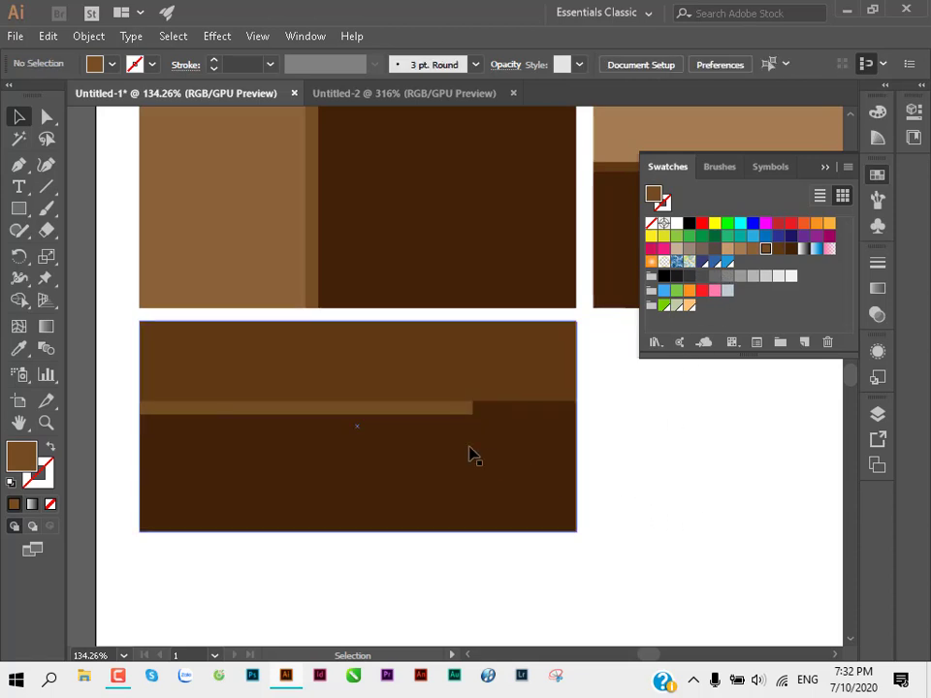
Step: Narrow that strip to 7.66 cm wide and fill it light tan
{"action": "left_click", "coordinate": [445, 413]}
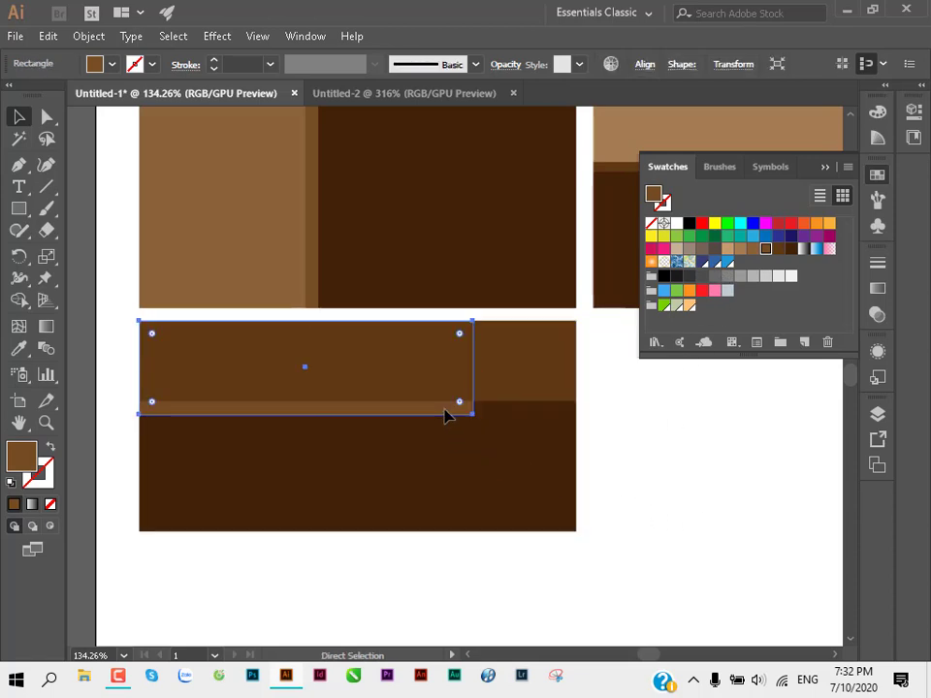
{"action": "left_click_drag", "start_coordinate": [473, 414], "coordinate": [392, 424]}
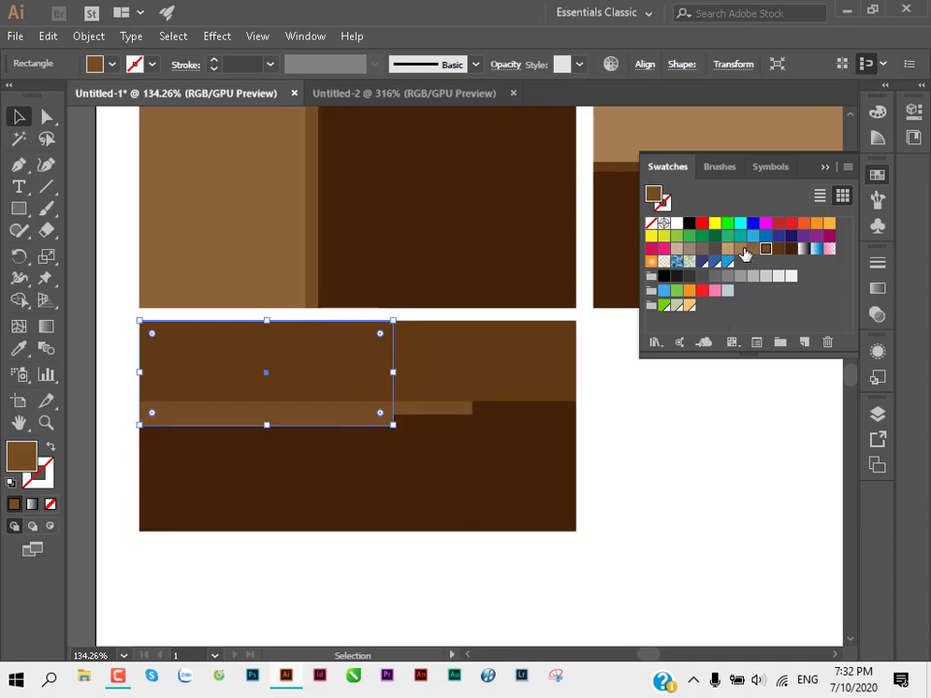
{"action": "left_click", "coordinate": [737, 251]}
{"action": "left_click", "coordinate": [645, 478]}
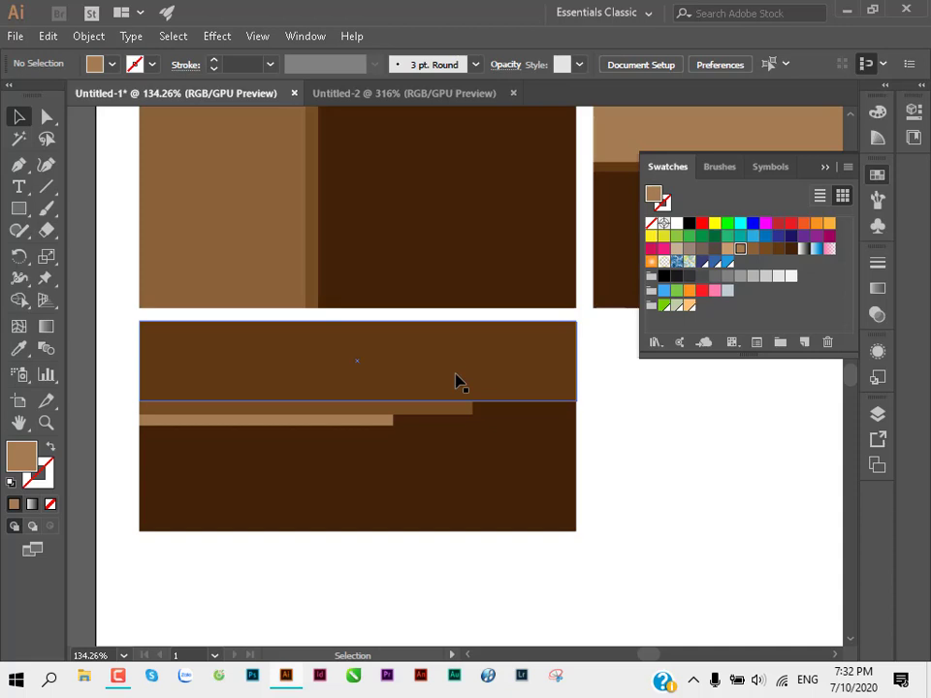
Step: Copy the top-right dark brown panel straight down into the empty bottom-right slot
{"action": "scroll", "coordinate": [467, 399], "scroll_direction": "down", "scroll_amount": 2}
{"action": "scroll", "coordinate": [349, 386], "scroll_direction": "down", "scroll_amount": 2}
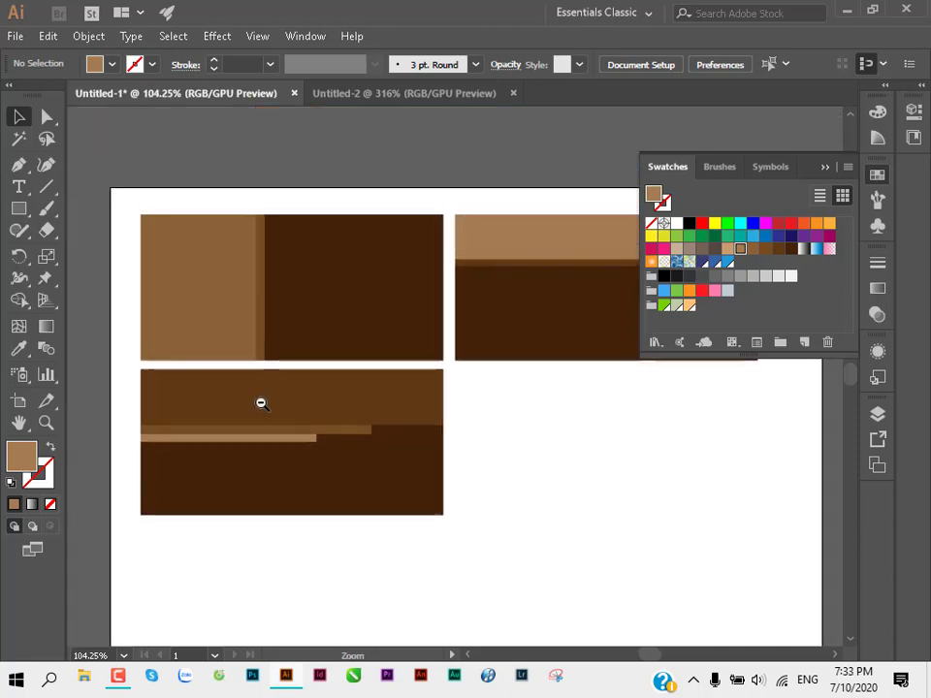
{"action": "scroll", "coordinate": [260, 400], "scroll_direction": "down", "scroll_amount": 1}
{"action": "left_click_drag", "start_coordinate": [274, 396], "coordinate": [259, 400]}
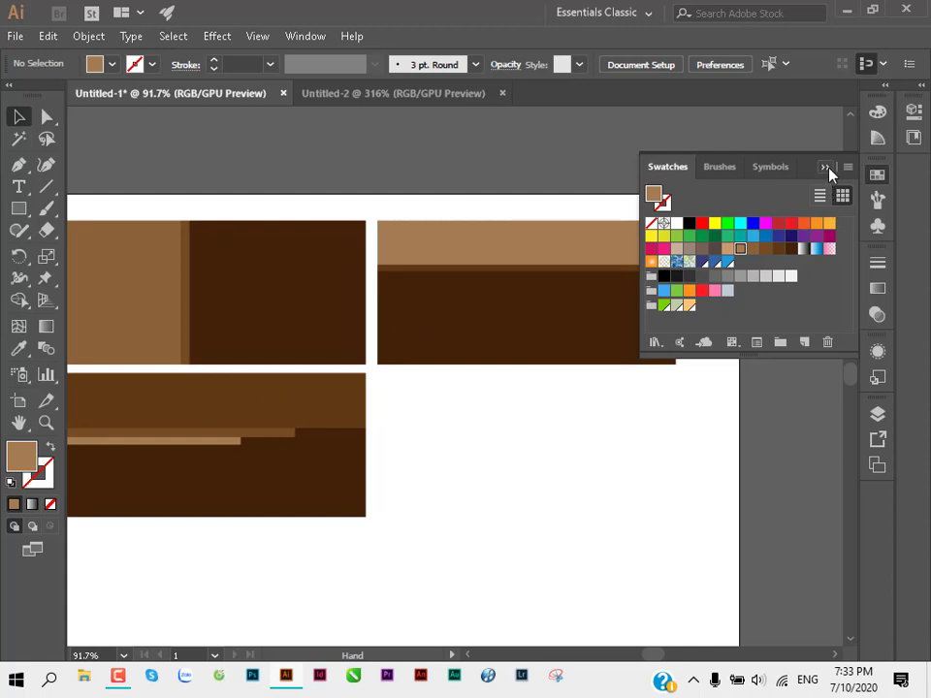
{"action": "left_click_drag", "start_coordinate": [416, 391], "coordinate": [465, 375]}
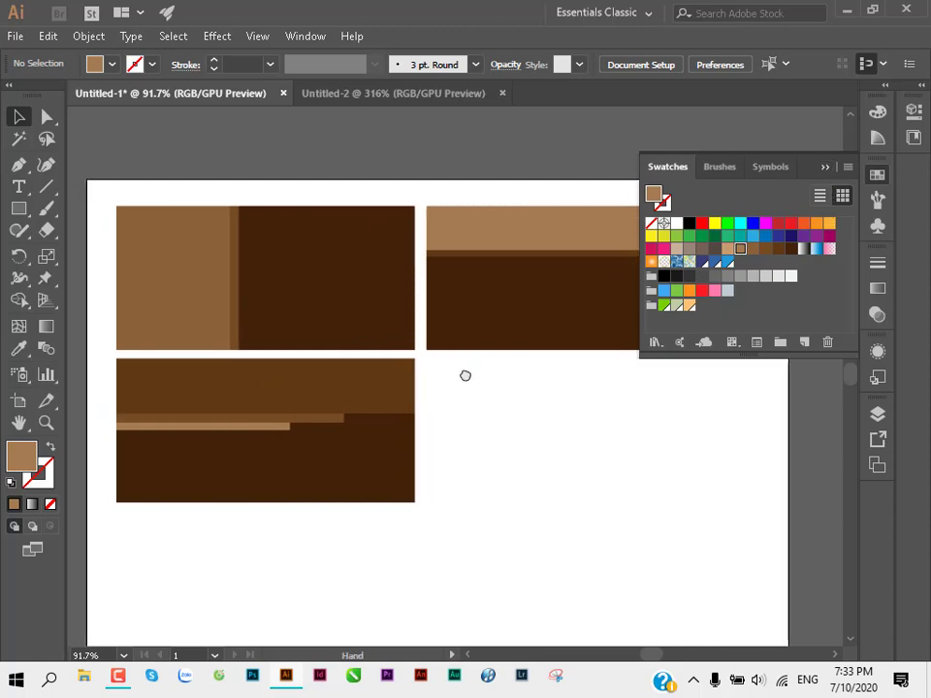
{"action": "left_click_drag", "start_coordinate": [507, 318], "coordinate": [497, 471]}
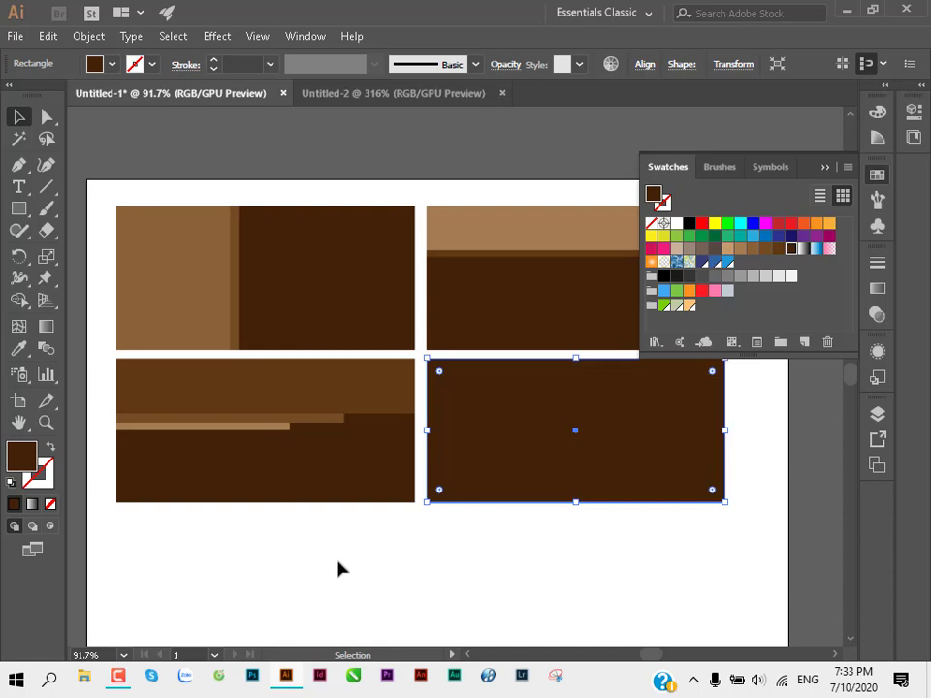
Step: Zoom in, narrow the new panel to about 5.15 cm wide, and fill it lighter brown
{"action": "left_click", "coordinate": [533, 544]}
{"action": "key", "text": "z"}
{"action": "left_click_drag", "start_coordinate": [409, 547], "coordinate": [481, 472]}
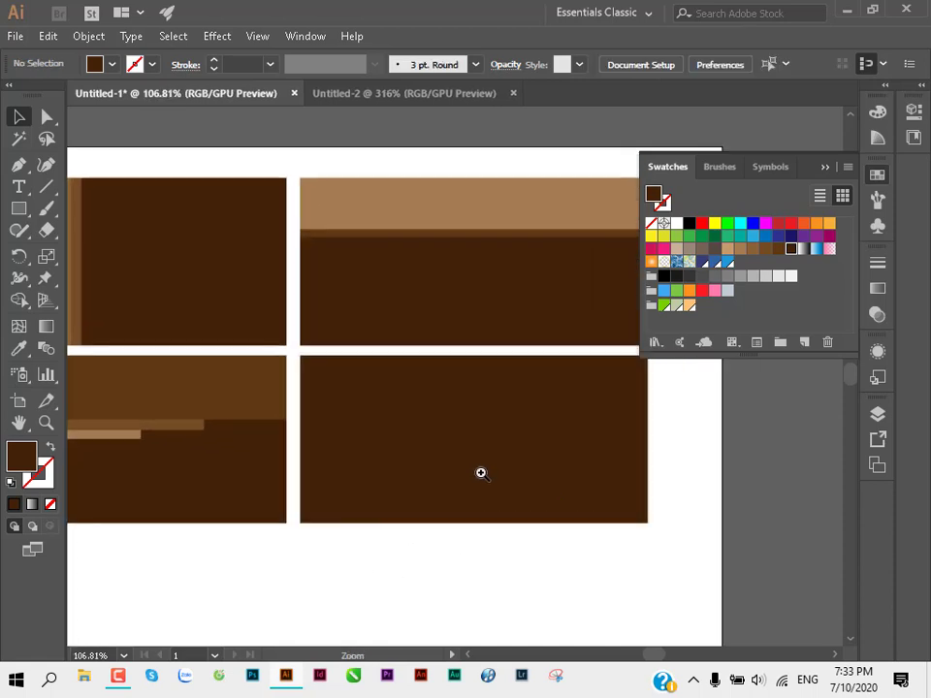
{"action": "key", "text": "v"}
{"action": "left_click", "coordinate": [456, 447]}
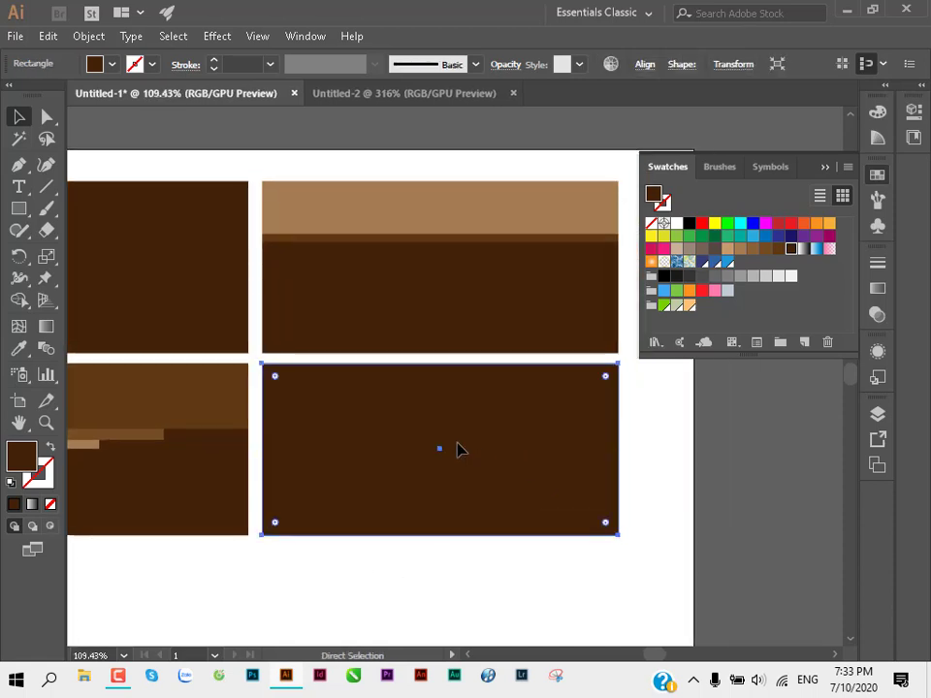
{"action": "key", "text": "v"}
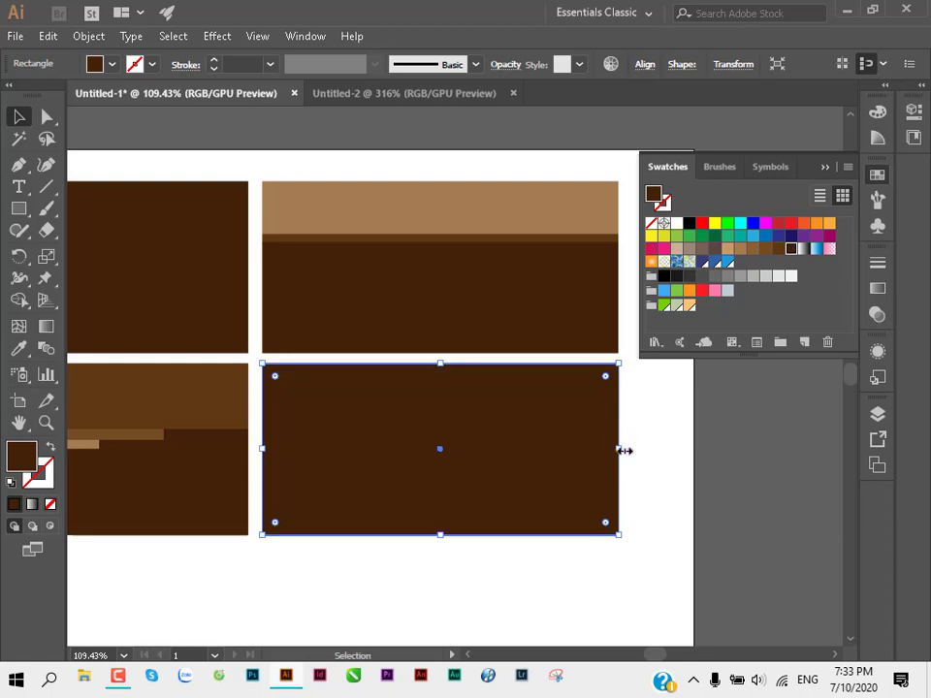
{"action": "left_click_drag", "start_coordinate": [620, 450], "coordinate": [409, 448]}
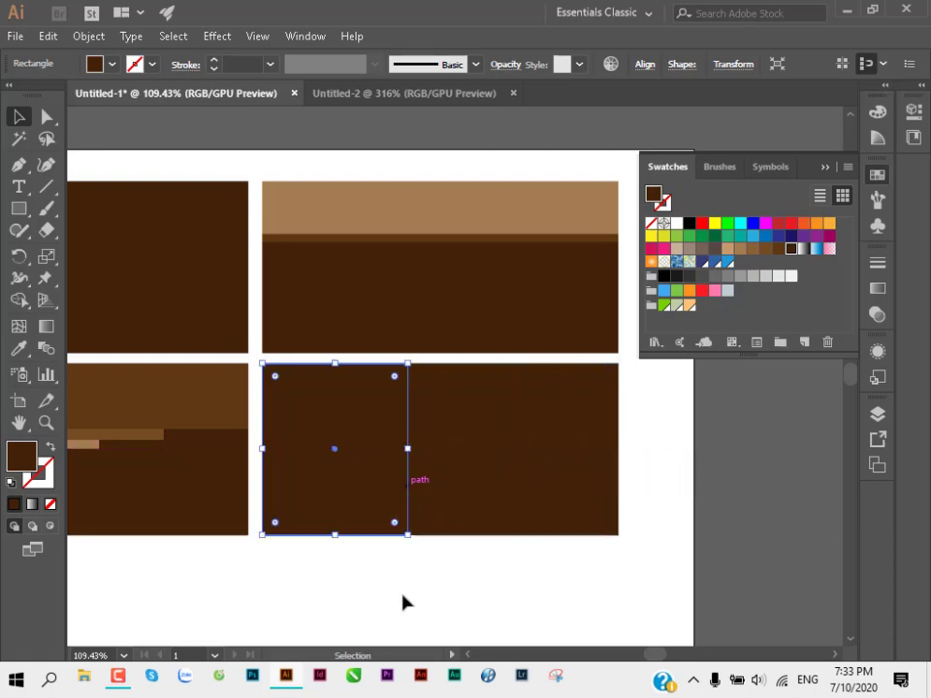
{"action": "left_click", "coordinate": [777, 250]}
Step: Make the lighter block shorter and slightly wider, and recolor it a different brown
{"action": "left_click", "coordinate": [651, 490]}
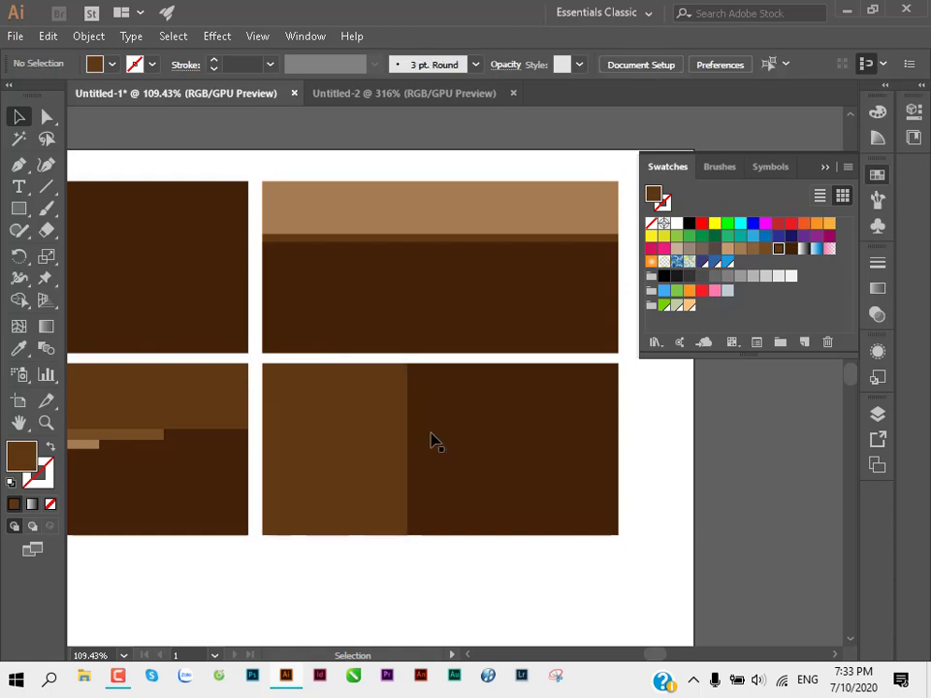
{"action": "left_click", "coordinate": [383, 417]}
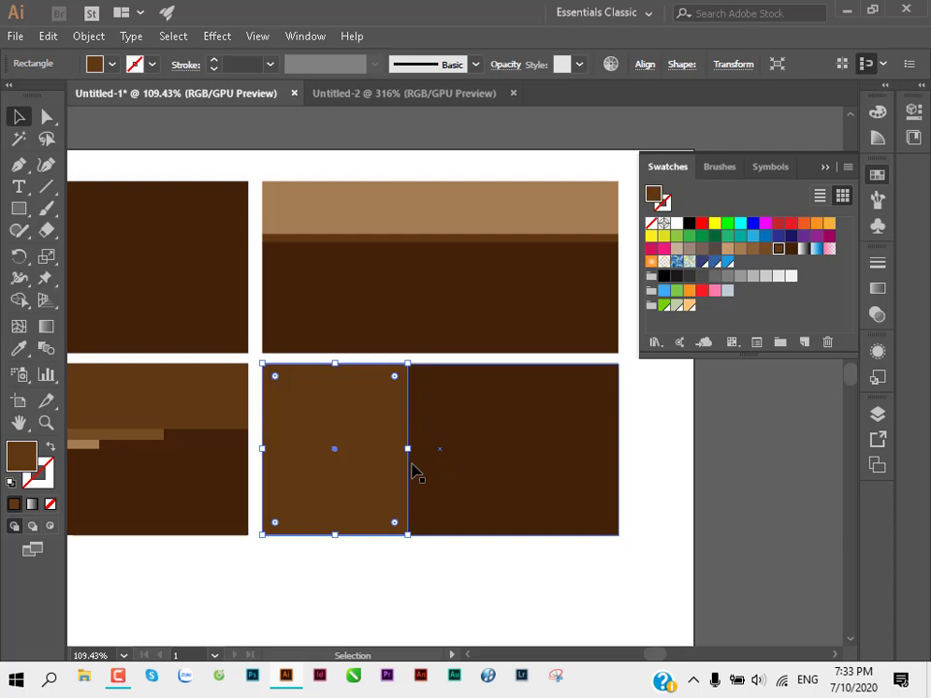
{"action": "key", "text": "ctrl"}
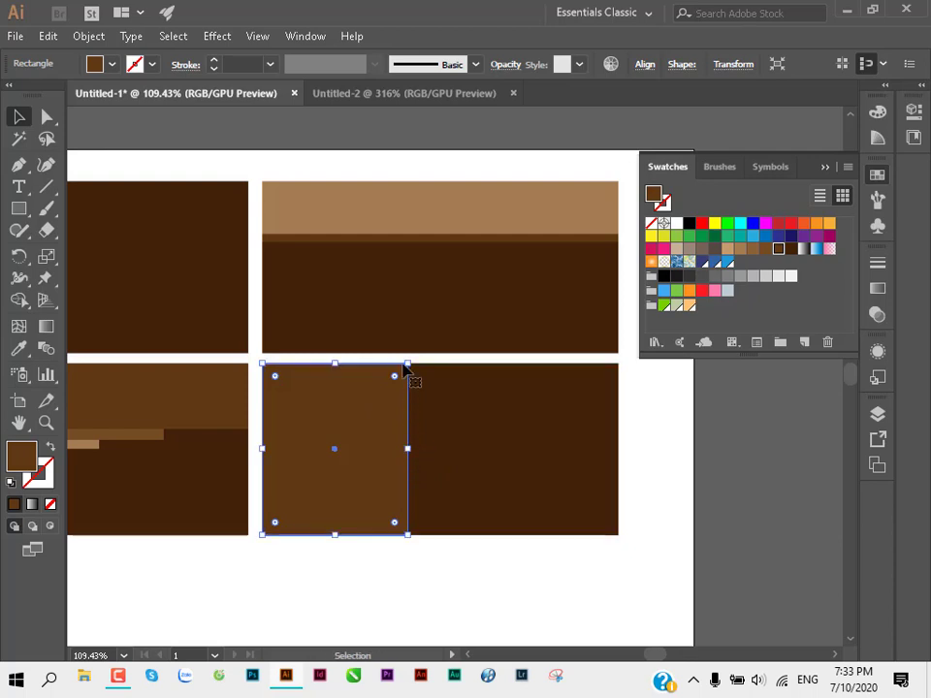
{"action": "left_click_drag", "start_coordinate": [407, 370], "coordinate": [416, 412]}
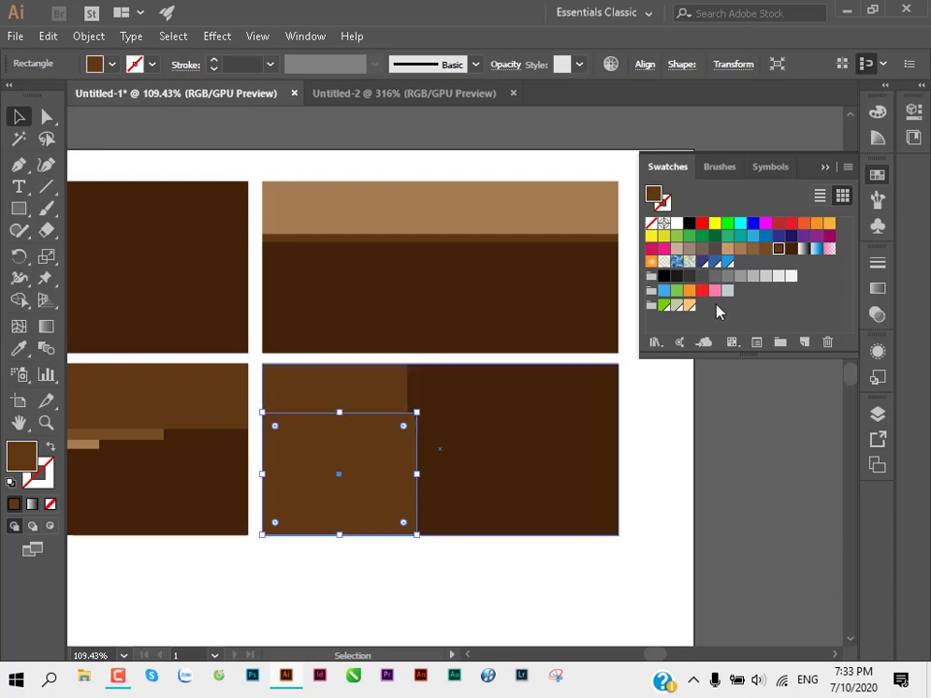
{"action": "left_click", "coordinate": [765, 248]}
Step: Resize the small rectangle to 5.68 × 3.77 cm and fill it tan as a thin strip
{"action": "left_click", "coordinate": [649, 577]}
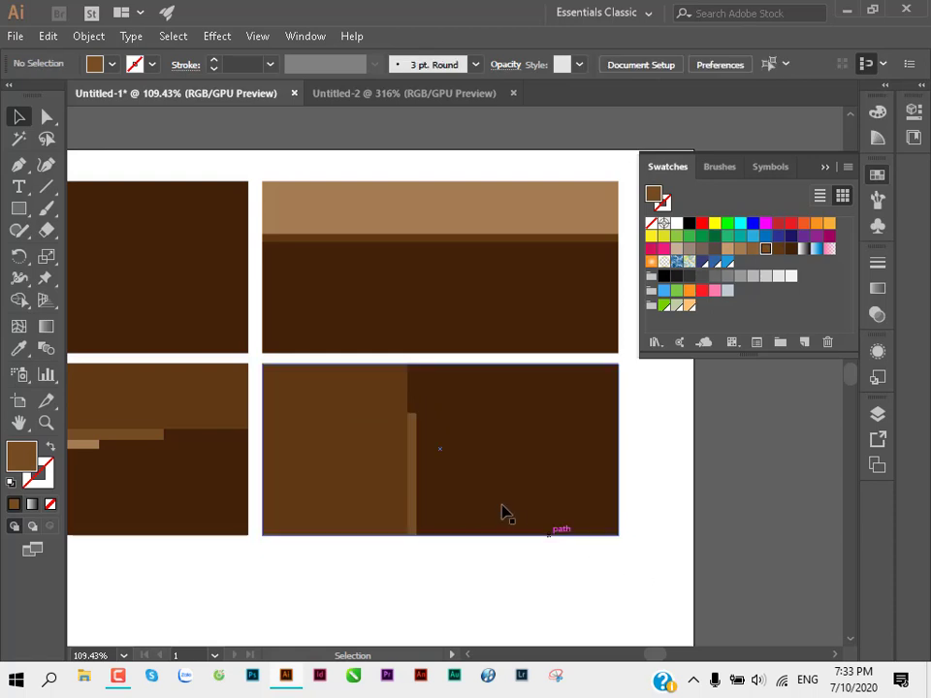
{"action": "left_click", "coordinate": [420, 451]}
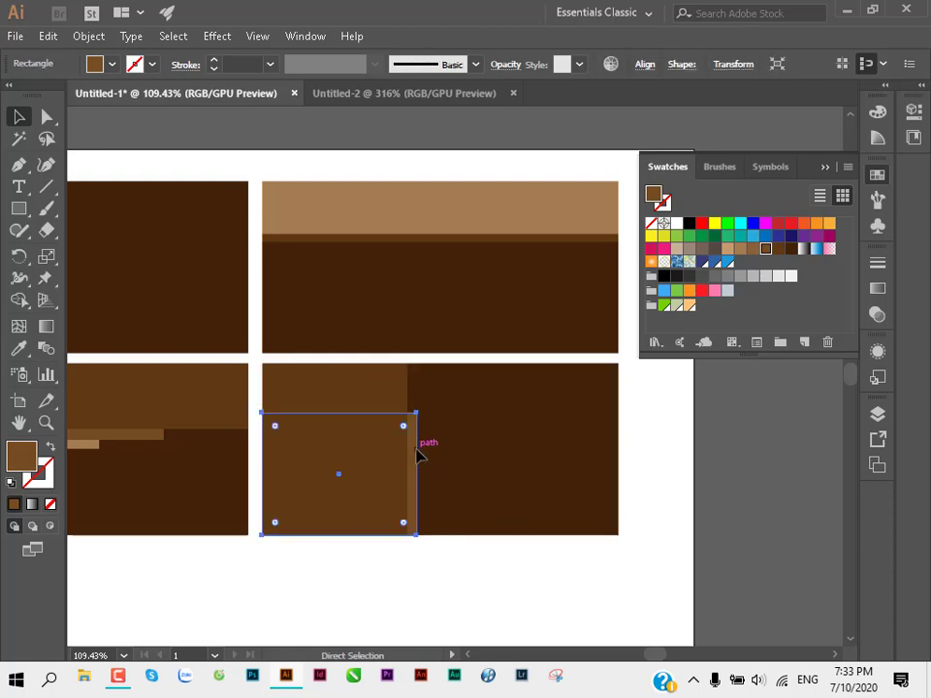
{"action": "left_click_drag", "start_coordinate": [416, 413], "coordinate": [423, 428]}
{"action": "left_click", "coordinate": [739, 248]}
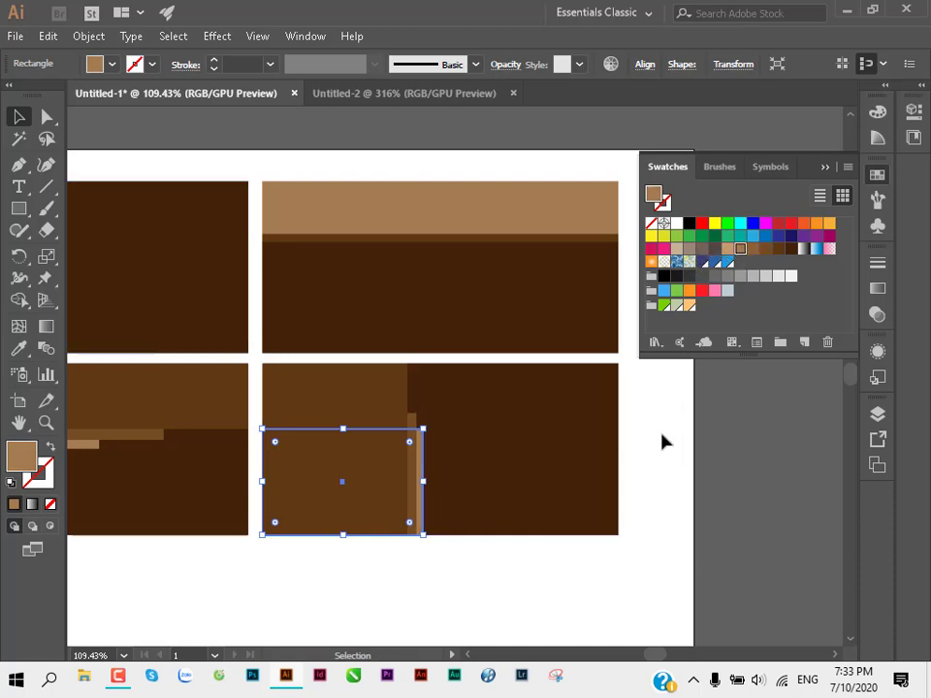
{"action": "left_click", "coordinate": [634, 482]}
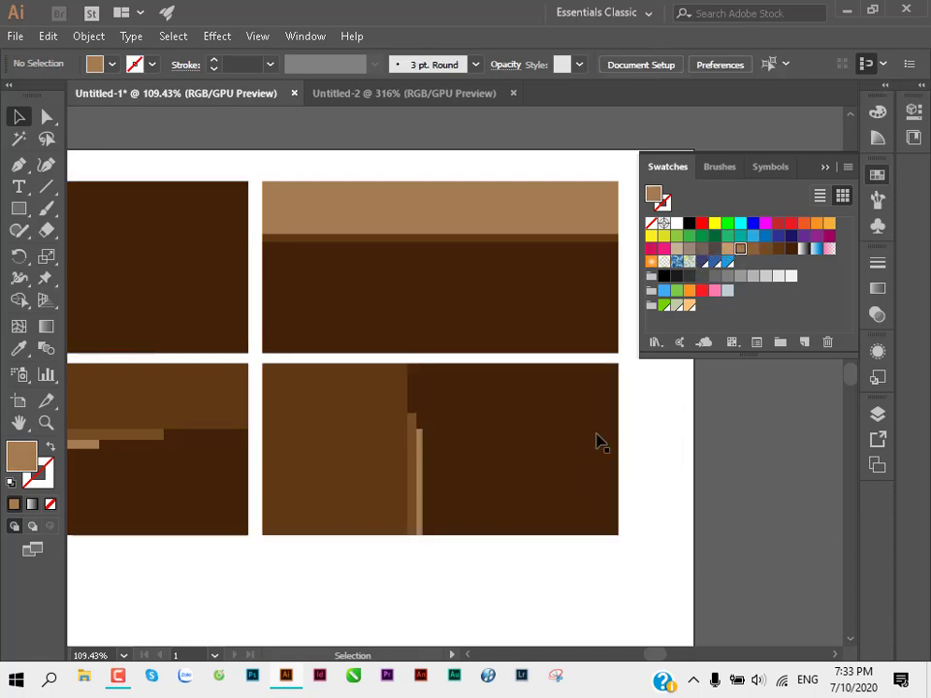
Step: Check the inner block and large dark panel by selecting each, then clear the selection
{"action": "left_click", "coordinate": [387, 440]}
{"action": "left_click", "coordinate": [500, 526]}
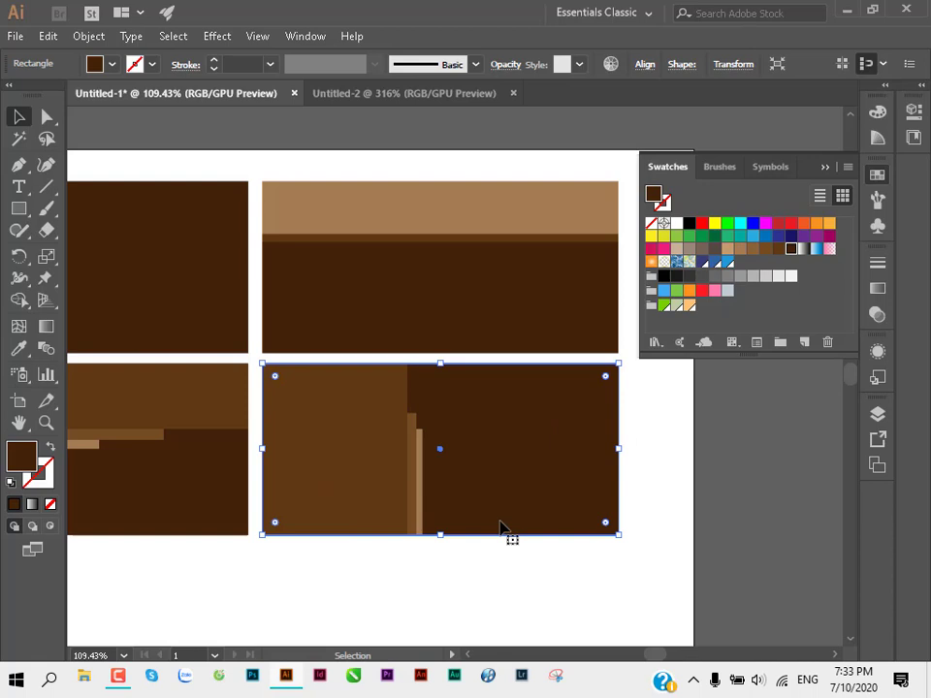
{"action": "left_click", "coordinate": [478, 605]}
{"action": "left_click", "coordinate": [362, 378]}
{"action": "left_click", "coordinate": [511, 417]}
{"action": "left_click", "coordinate": [481, 582]}
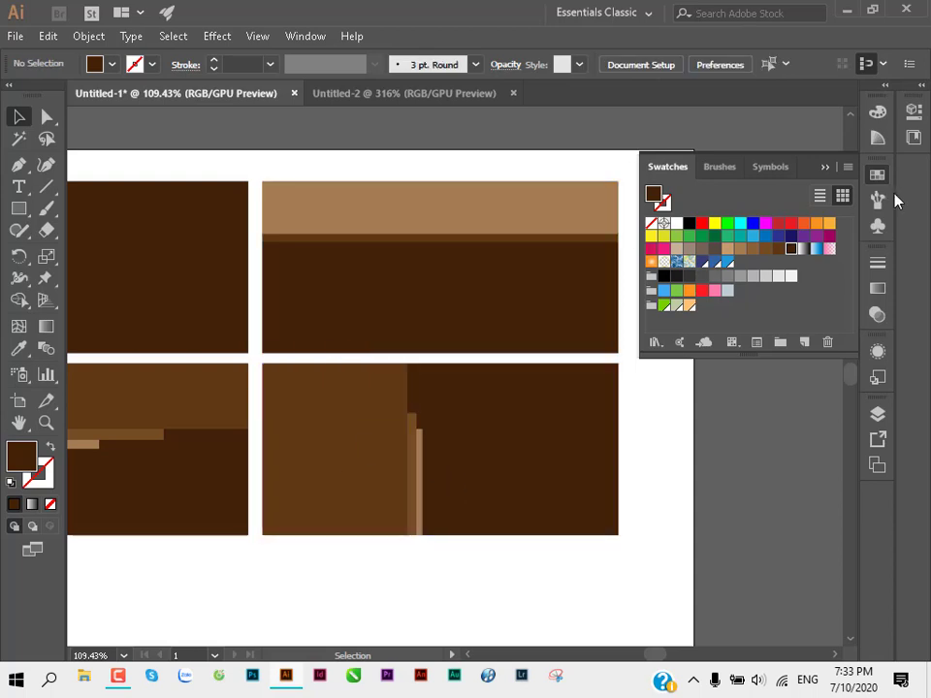
Step: Copy the lower-left dark brown panel straight down below it
{"action": "left_click_drag", "start_coordinate": [452, 353], "coordinate": [513, 307]}
{"action": "left_click_drag", "start_coordinate": [352, 322], "coordinate": [460, 322]}
{"action": "left_click_drag", "start_coordinate": [307, 347], "coordinate": [393, 347]}
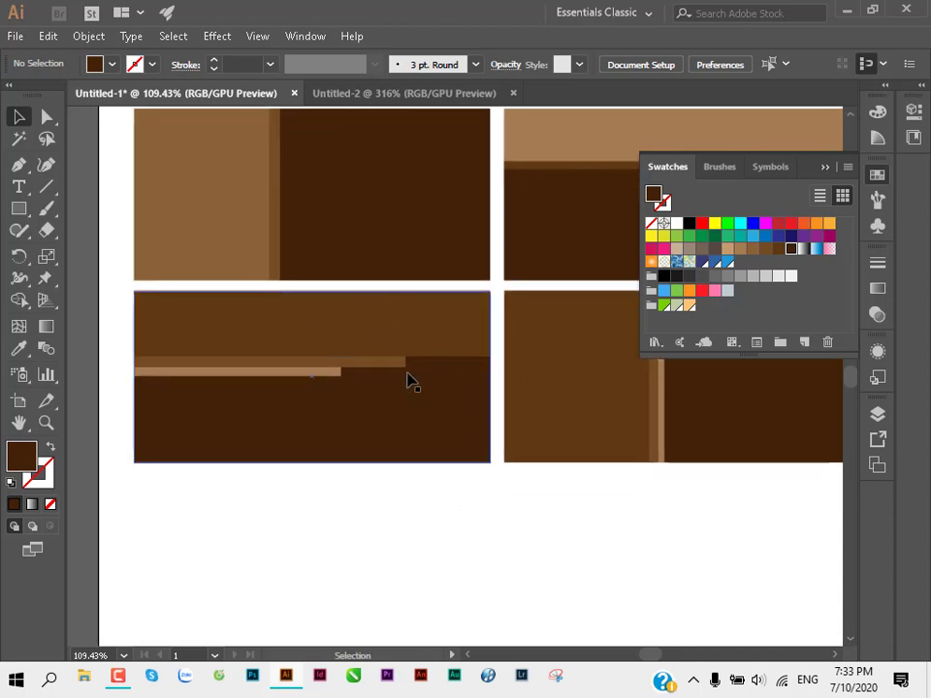
{"action": "left_click_drag", "start_coordinate": [380, 442], "coordinate": [377, 617]}
Step: Narrow the new lower panel copy to about 5.01 cm wide and fill it lighter brown
{"action": "left_click", "coordinate": [556, 551]}
{"action": "mouse_move", "coordinate": [316, 544]}
{"action": "left_mouse_down"}
{"action": "mouse_move", "coordinate": [331, 372]}
{"action": "mouse_move", "coordinate": [382, 395]}
{"action": "left_mouse_up"}
{"action": "left_click", "coordinate": [476, 457]}
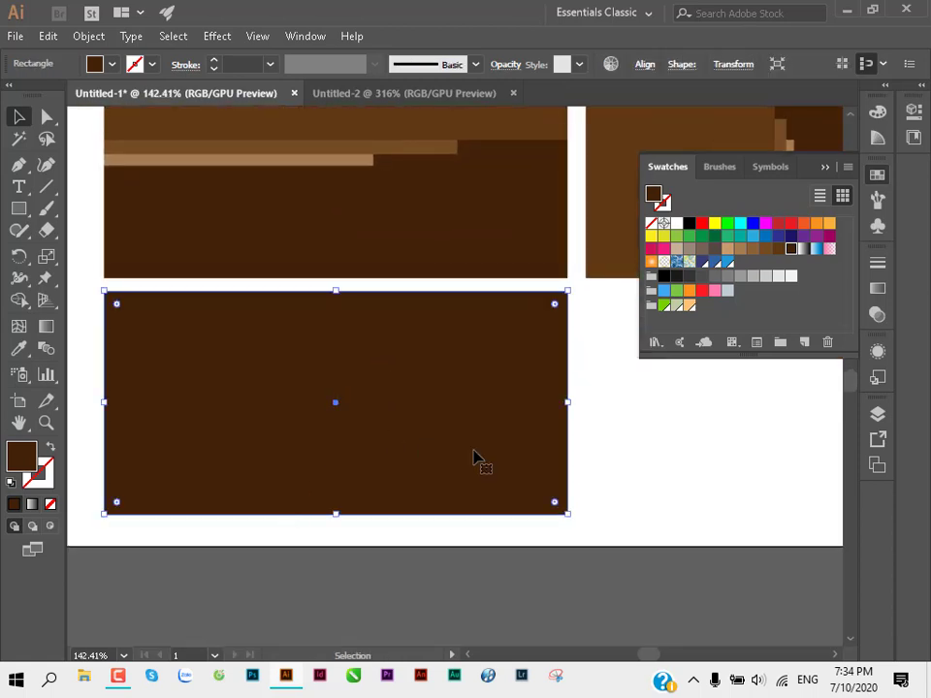
{"action": "key", "text": "a"}
{"action": "key", "text": "v"}
{"action": "left_click_drag", "start_coordinate": [568, 402], "coordinate": [281, 401]}
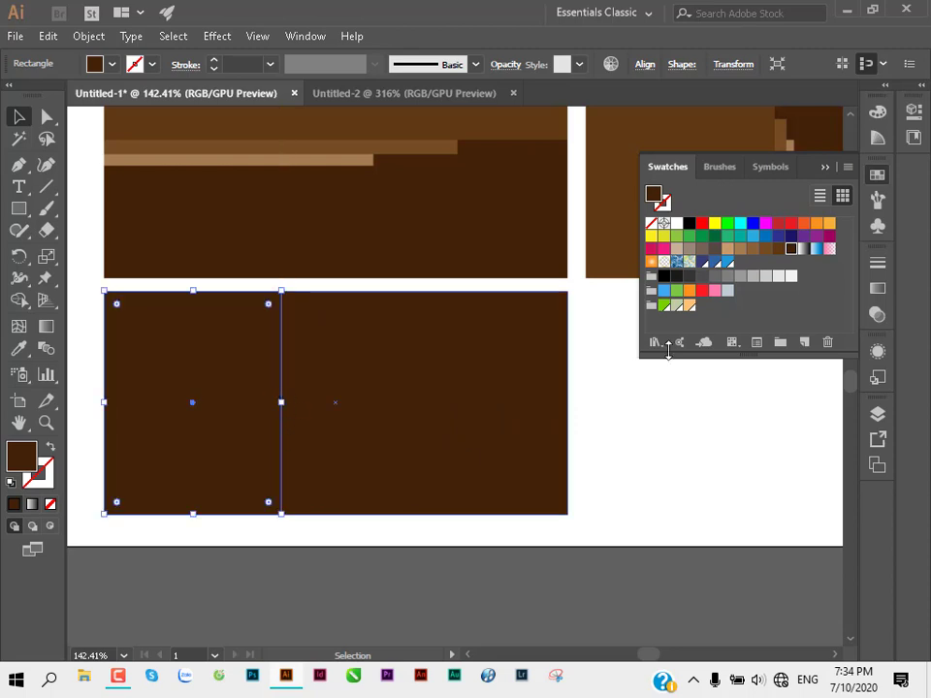
{"action": "left_click", "coordinate": [778, 249]}
Step: Widen the lighter brown block to about 5.08 cm and leave it selected
{"action": "left_click", "coordinate": [646, 433]}
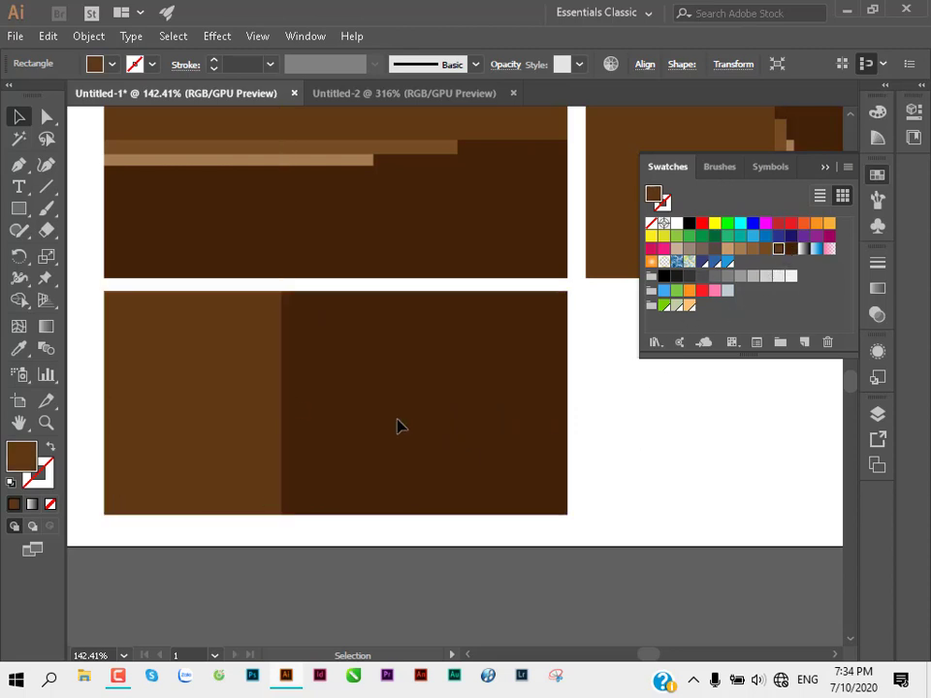
{"action": "left_click", "coordinate": [230, 400]}
{"action": "key", "text": "a"}
{"action": "key", "text": "v"}
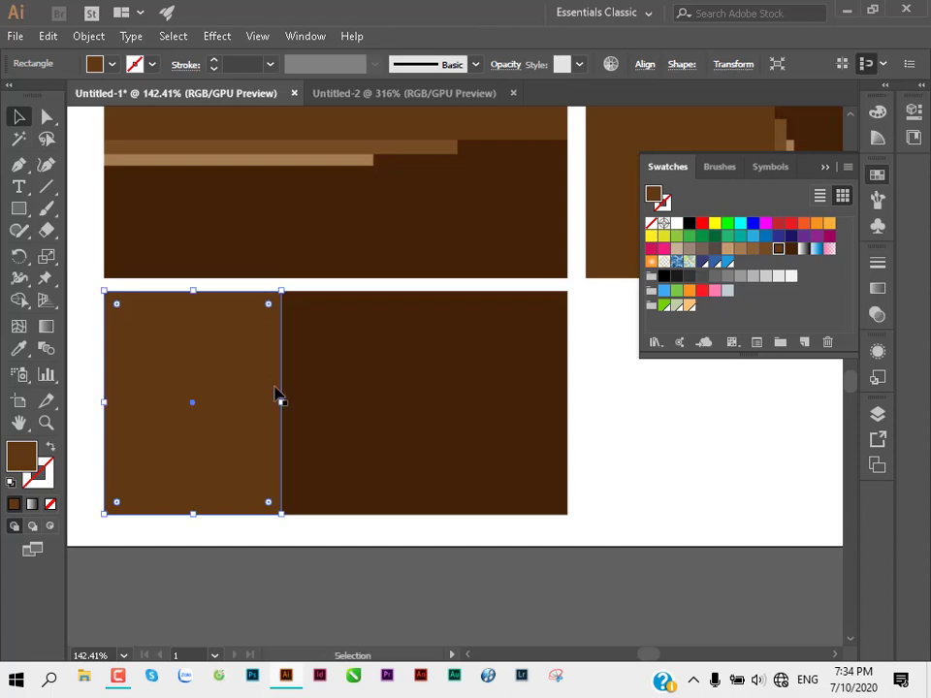
{"action": "left_click_drag", "start_coordinate": [281, 400], "coordinate": [293, 401]}
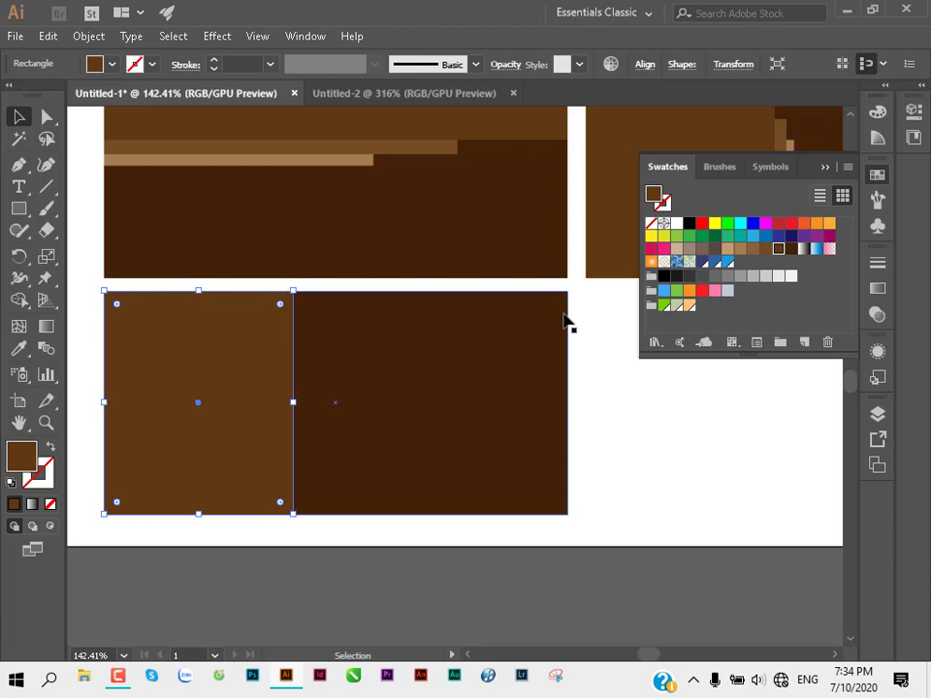
{"action": "left_click", "coordinate": [620, 403]}
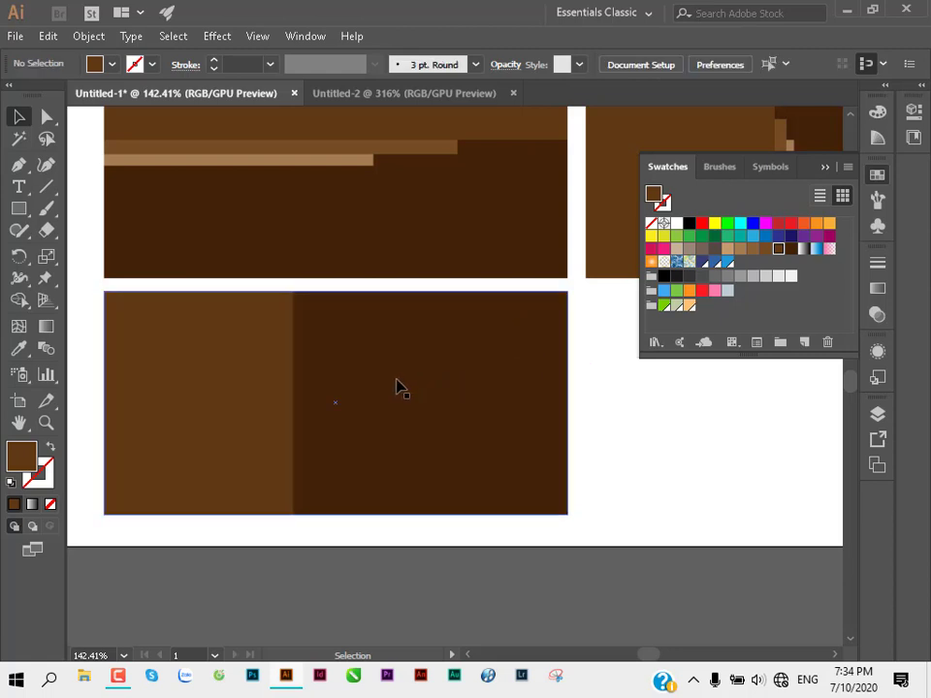
{"action": "left_click", "coordinate": [292, 399]}
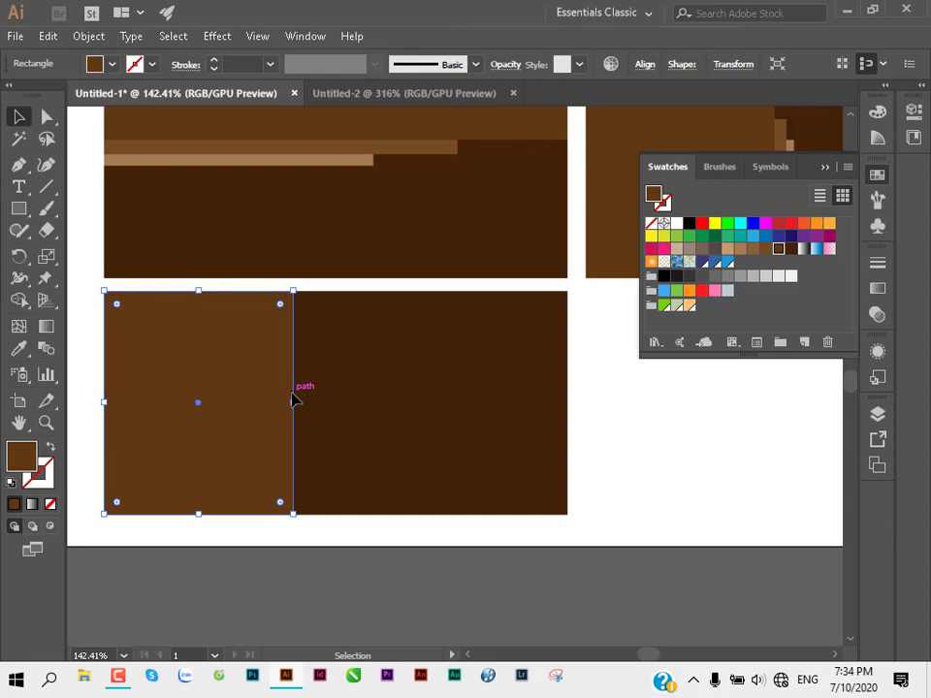
{"action": "left_click", "coordinate": [308, 37]}
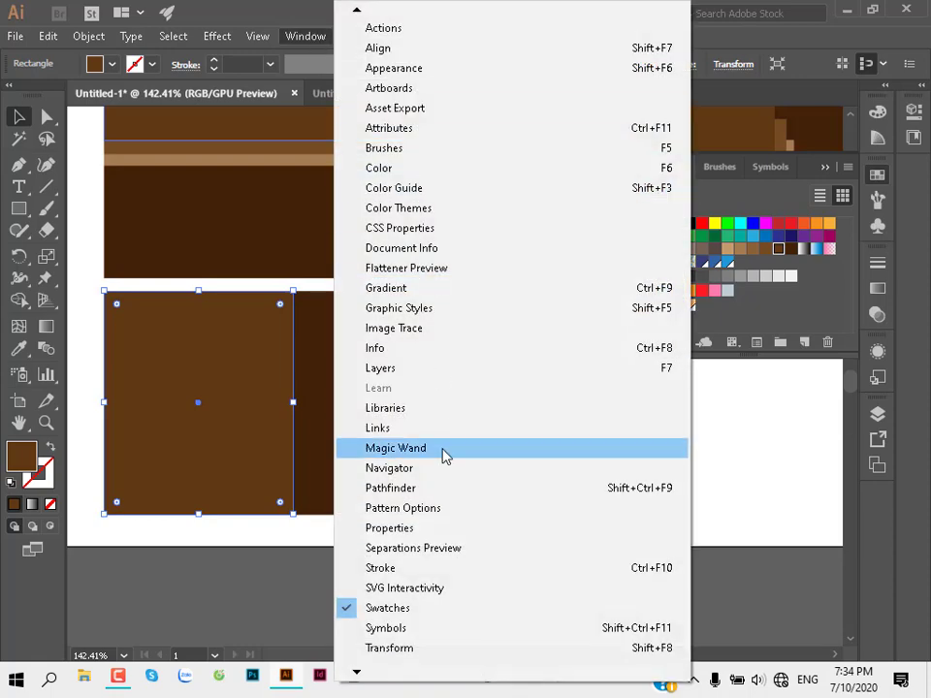
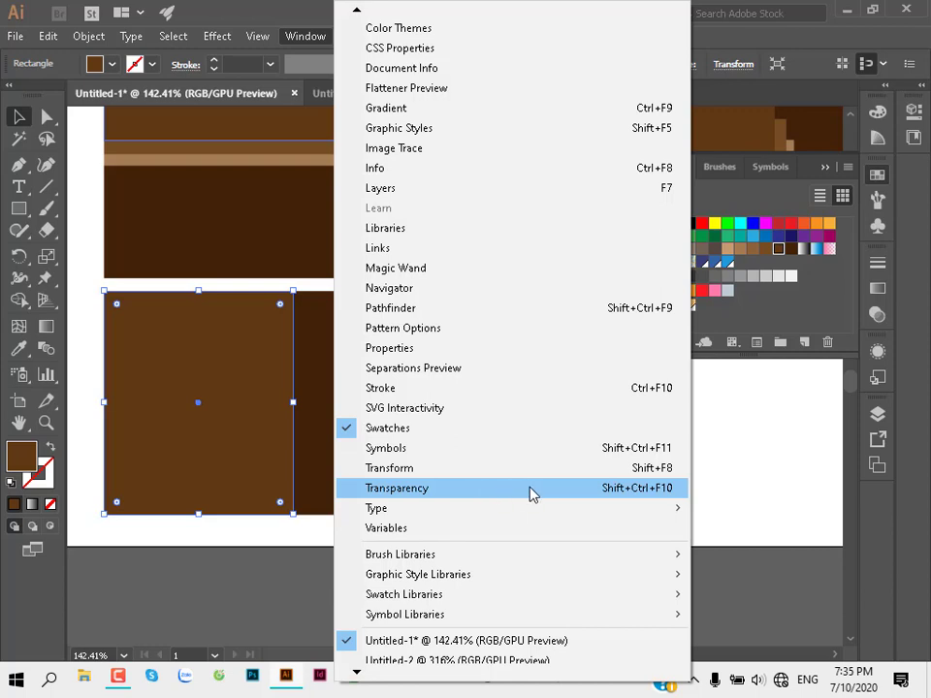
Step: Give the left rectangle of the lower panel 50% opacity and Overlay blend mode
{"action": "left_click", "coordinate": [532, 493]}
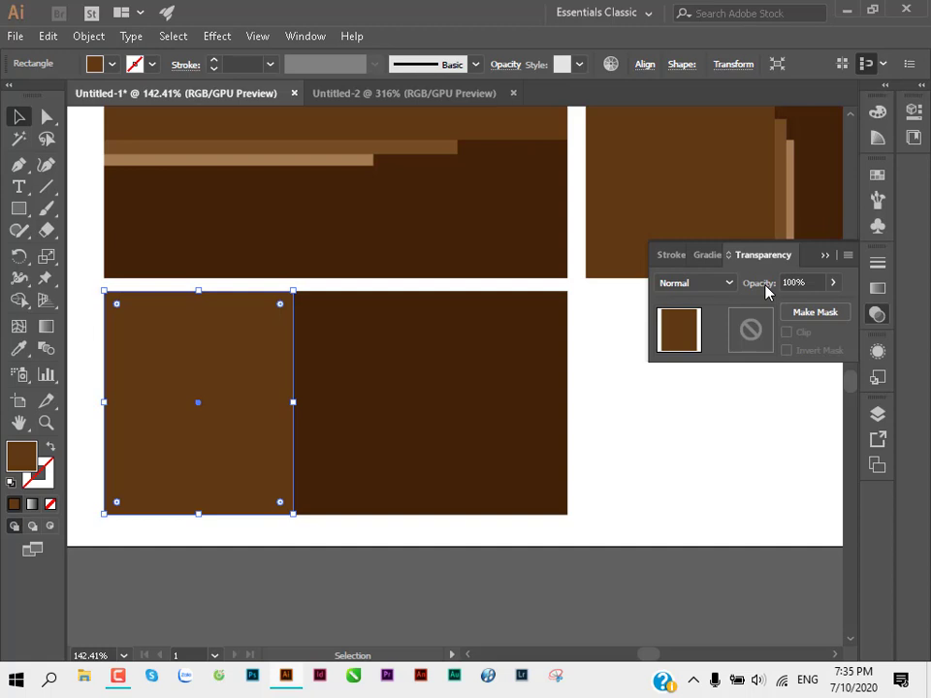
{"action": "left_click", "coordinate": [752, 282]}
{"action": "type", "text": "50"}
{"action": "key", "text": "Return"}
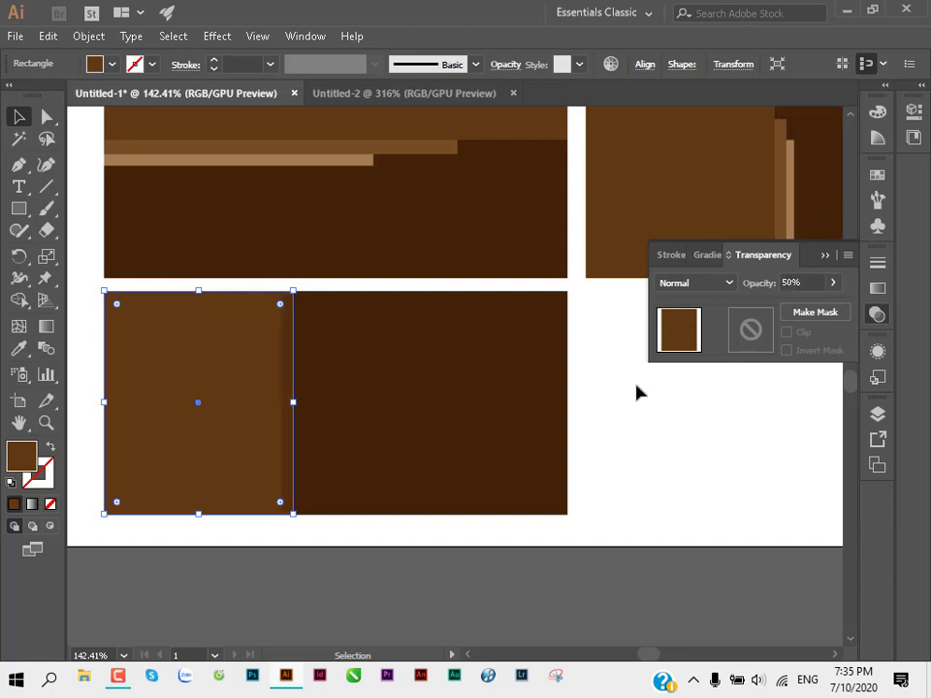
{"action": "left_click", "coordinate": [308, 399]}
{"action": "left_click", "coordinate": [293, 411]}
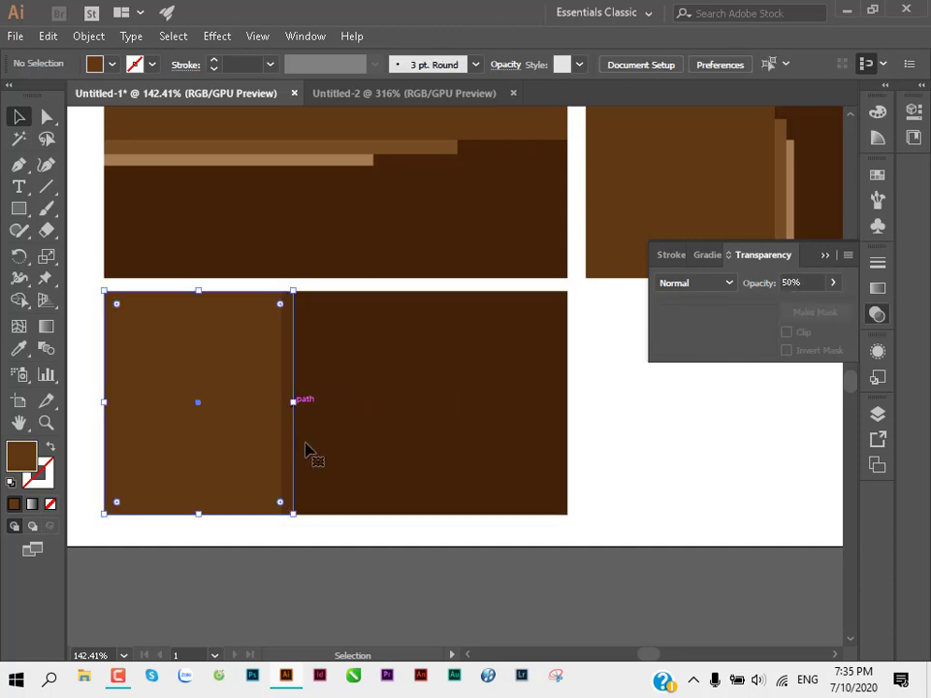
{"action": "left_click", "coordinate": [610, 454]}
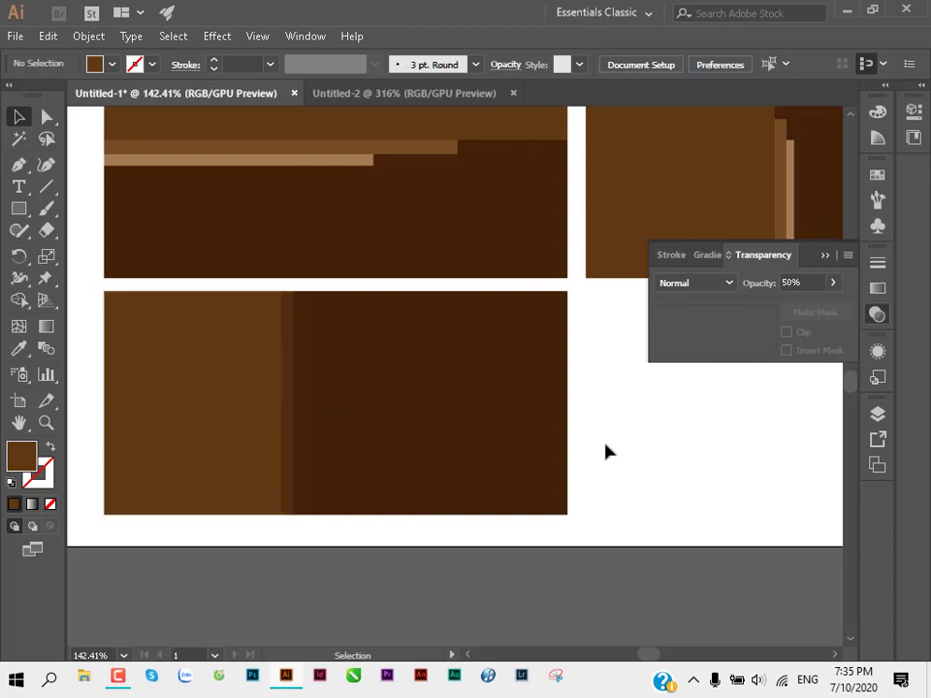
{"action": "left_click", "coordinate": [297, 403]}
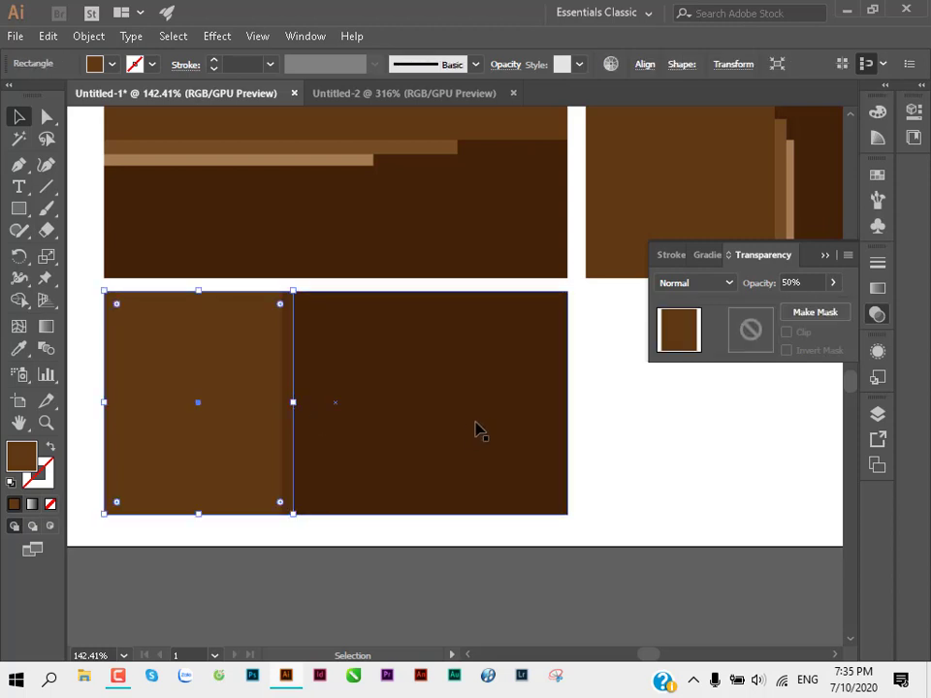
{"action": "left_click", "coordinate": [698, 285]}
{"action": "left_click", "coordinate": [692, 455]}
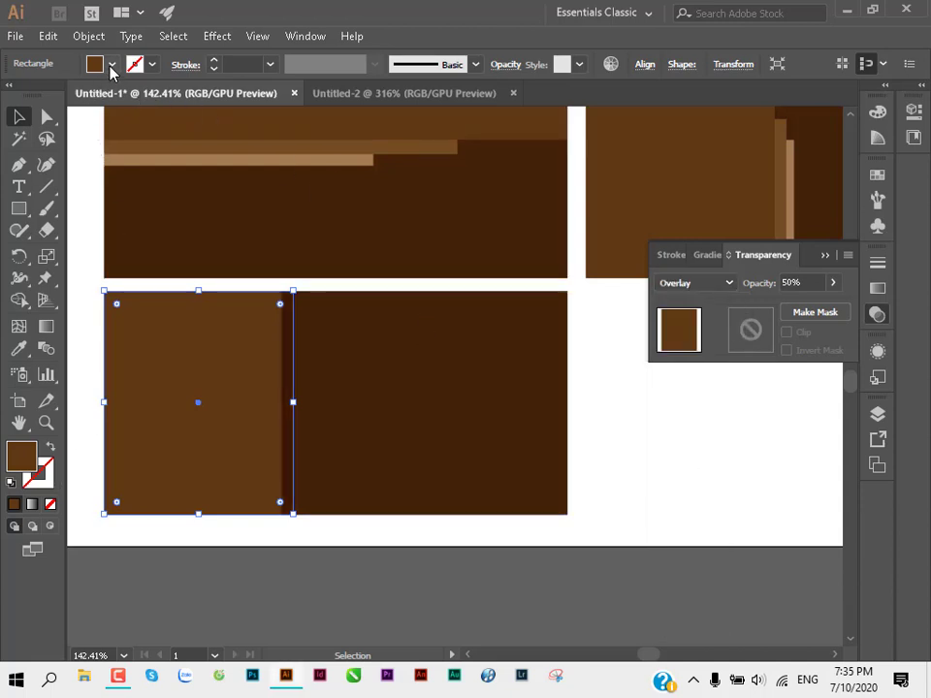
Step: Fill the left rectangle white and nudge its right edge
{"action": "left_click", "coordinate": [112, 73]}
{"action": "left_click", "coordinate": [38, 95]}
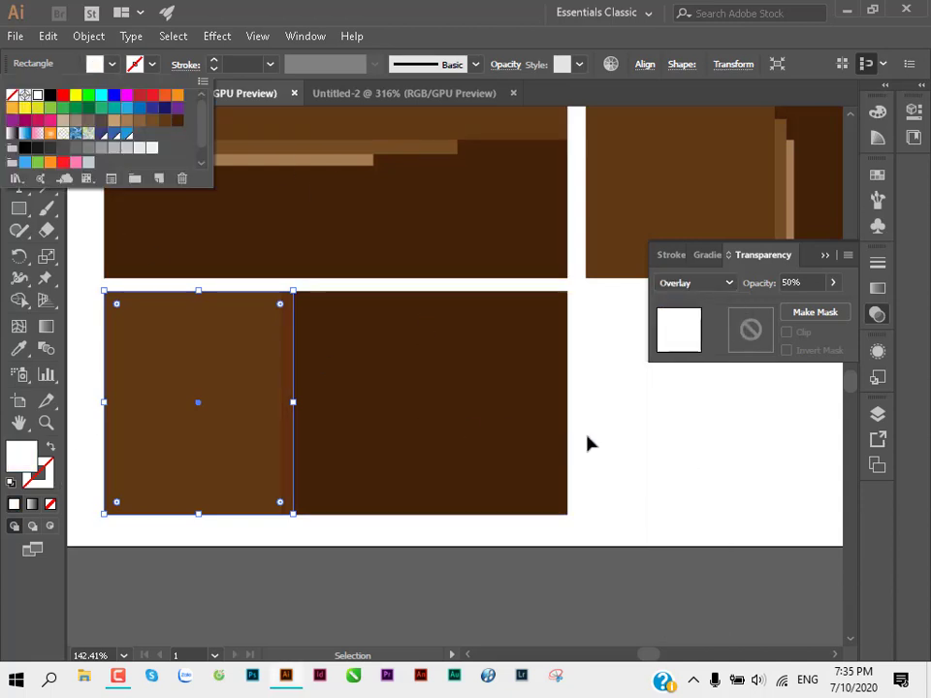
{"action": "left_click", "coordinate": [669, 443]}
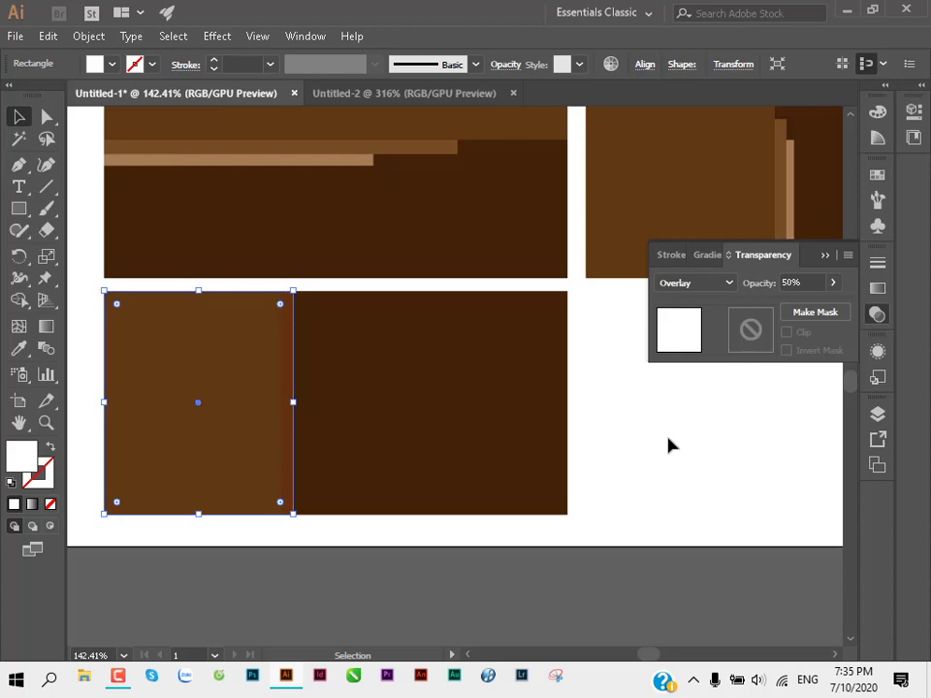
{"action": "left_click", "coordinate": [277, 403]}
{"action": "left_click_drag", "start_coordinate": [289, 402], "coordinate": [291, 401]}
{"action": "left_click", "coordinate": [289, 381]}
Step: Darken the lower panel's background rectangle fill to #280f01
{"action": "left_click", "coordinate": [520, 341]}
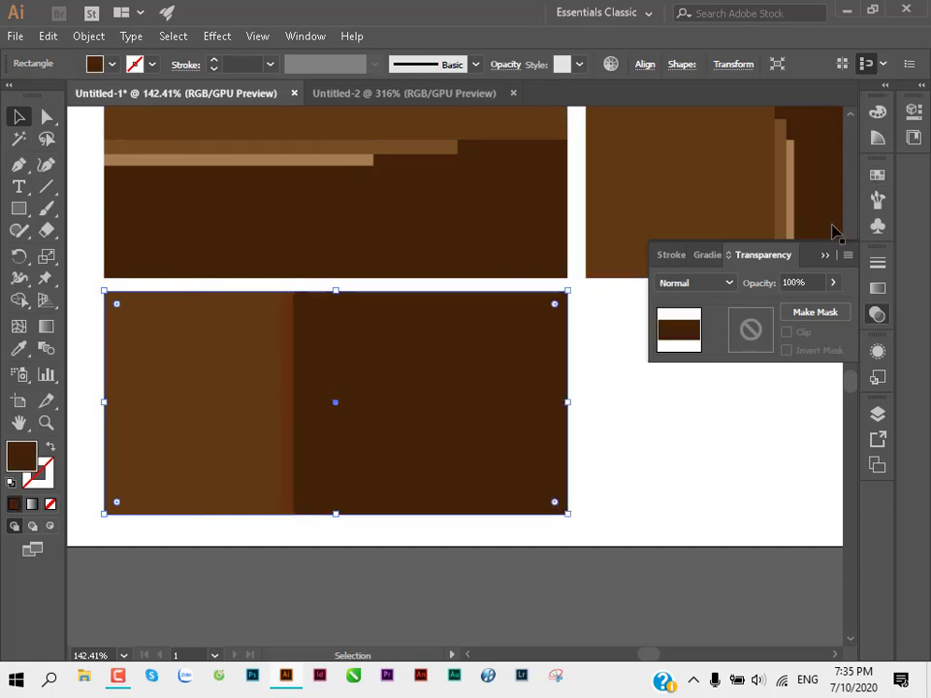
{"action": "left_click", "coordinate": [877, 176]}
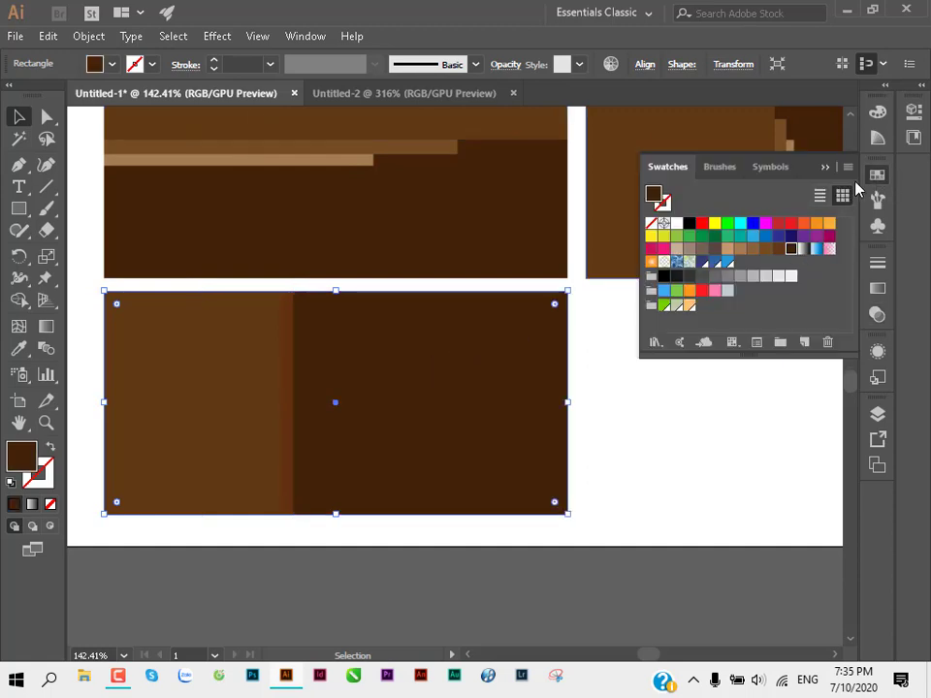
{"action": "left_click", "coordinate": [640, 406]}
{"action": "left_click", "coordinate": [162, 452]}
{"action": "double_click", "coordinate": [35, 460]}
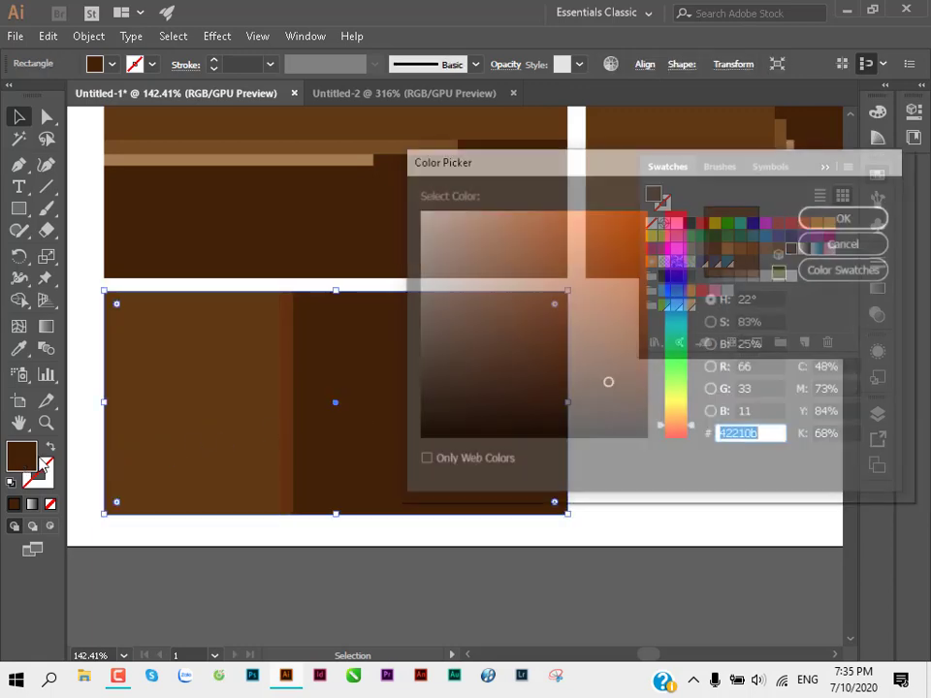
{"action": "left_click_drag", "start_coordinate": [640, 395], "coordinate": [640, 404]}
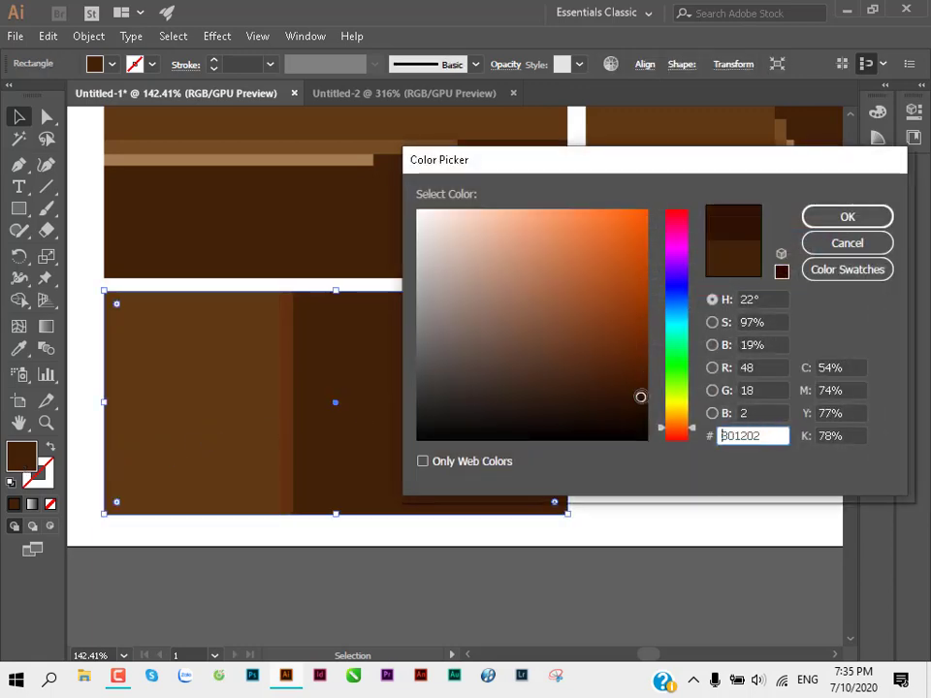
{"action": "left_click", "coordinate": [830, 217]}
{"action": "left_click", "coordinate": [629, 448]}
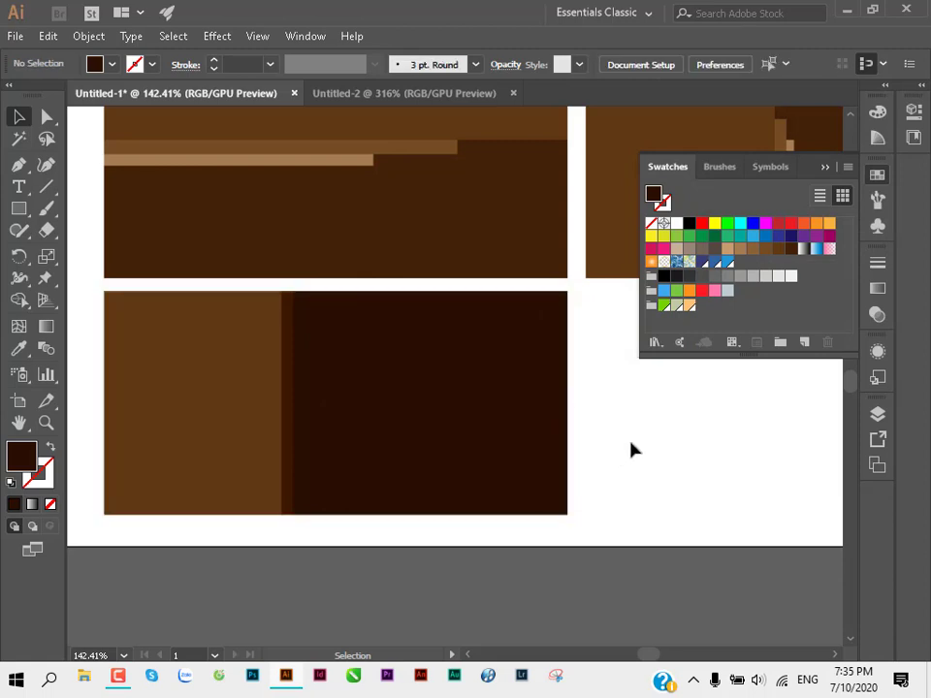
Step: Widen the left overlay rectangle slightly and lower its opacity to 30%
{"action": "left_click", "coordinate": [374, 422]}
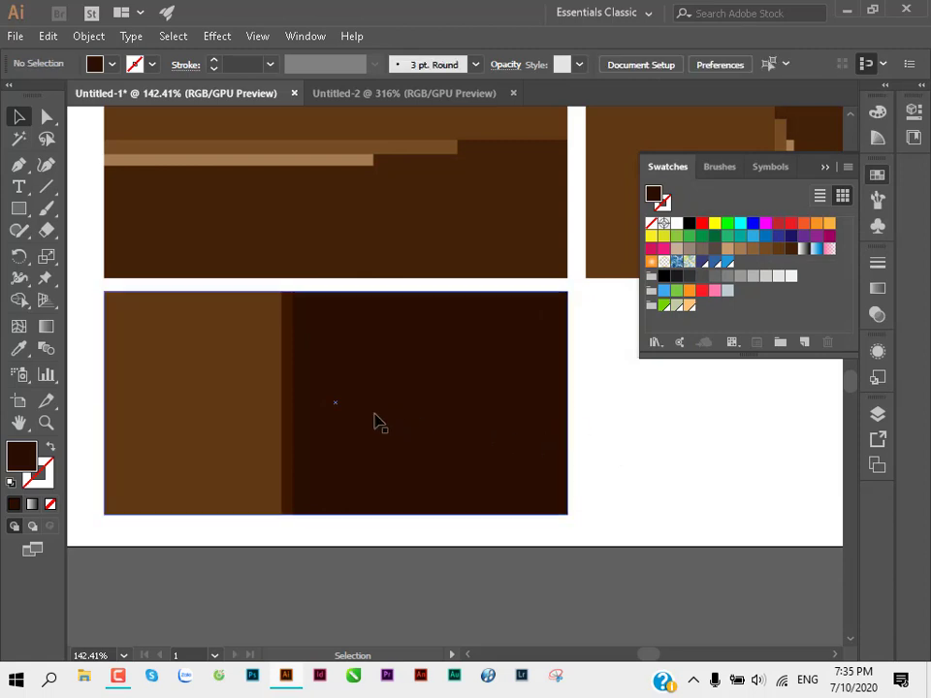
{"action": "left_click", "coordinate": [291, 397]}
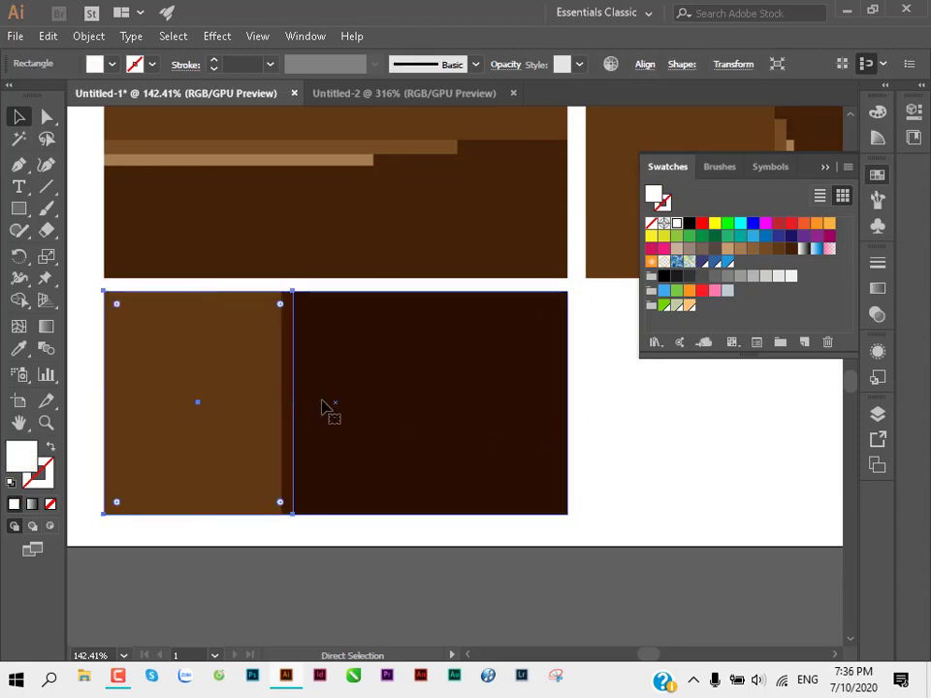
{"action": "key", "text": "v"}
{"action": "left_click_drag", "start_coordinate": [293, 400], "coordinate": [303, 400]}
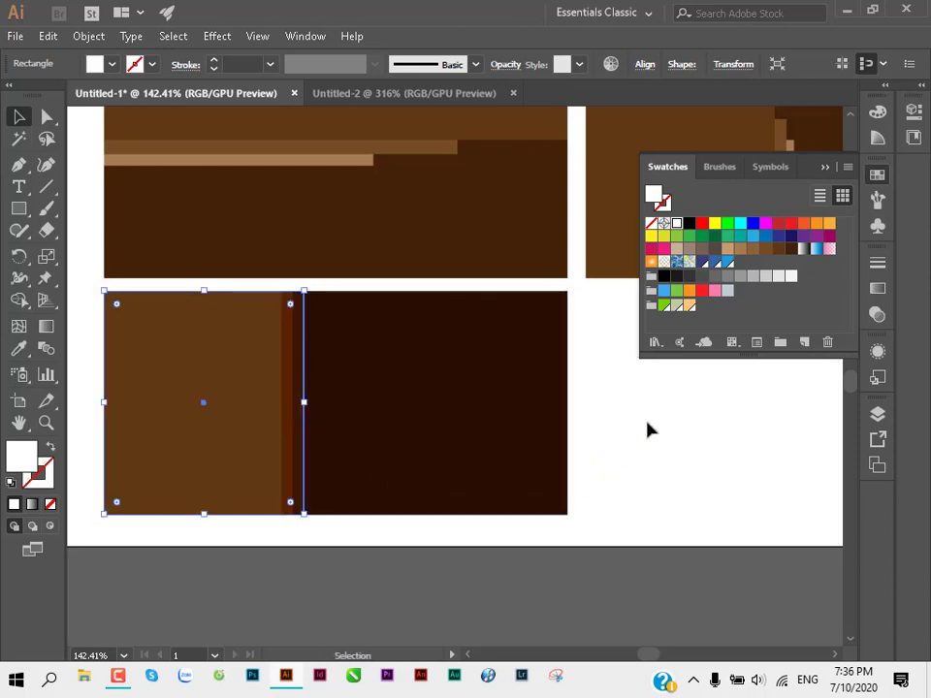
{"action": "left_click", "coordinate": [877, 313]}
{"action": "type", "text": "30"}
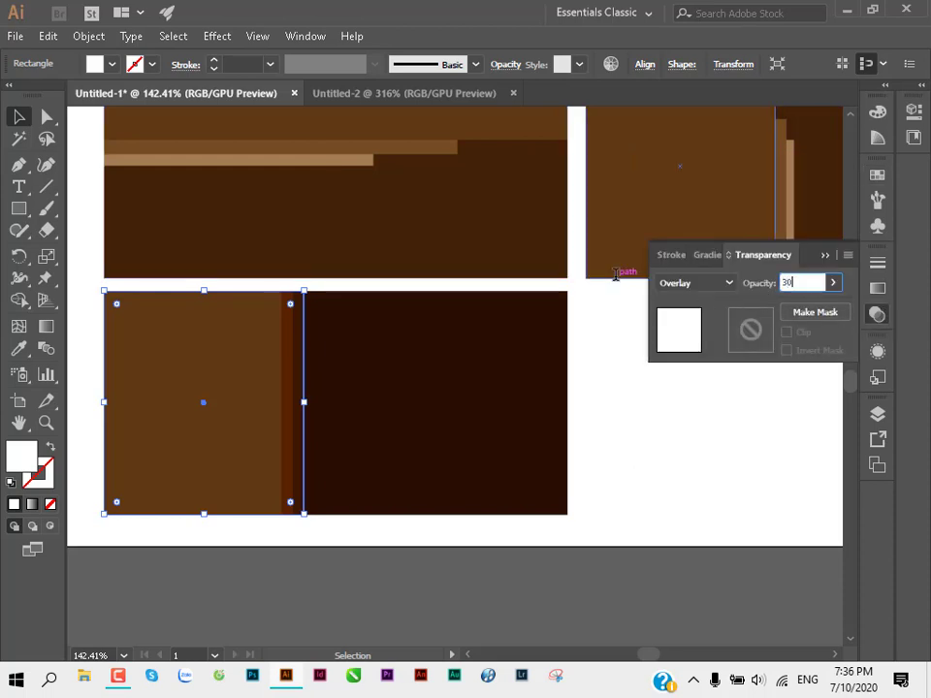
{"action": "key", "text": "Return"}
{"action": "left_click", "coordinate": [620, 439]}
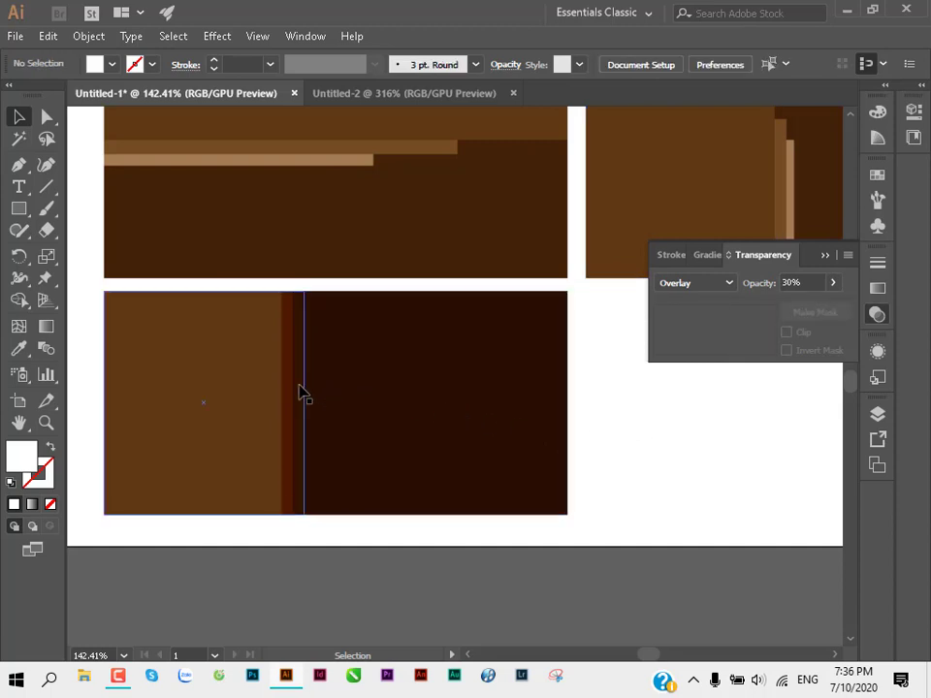
{"action": "left_click", "coordinate": [492, 392]}
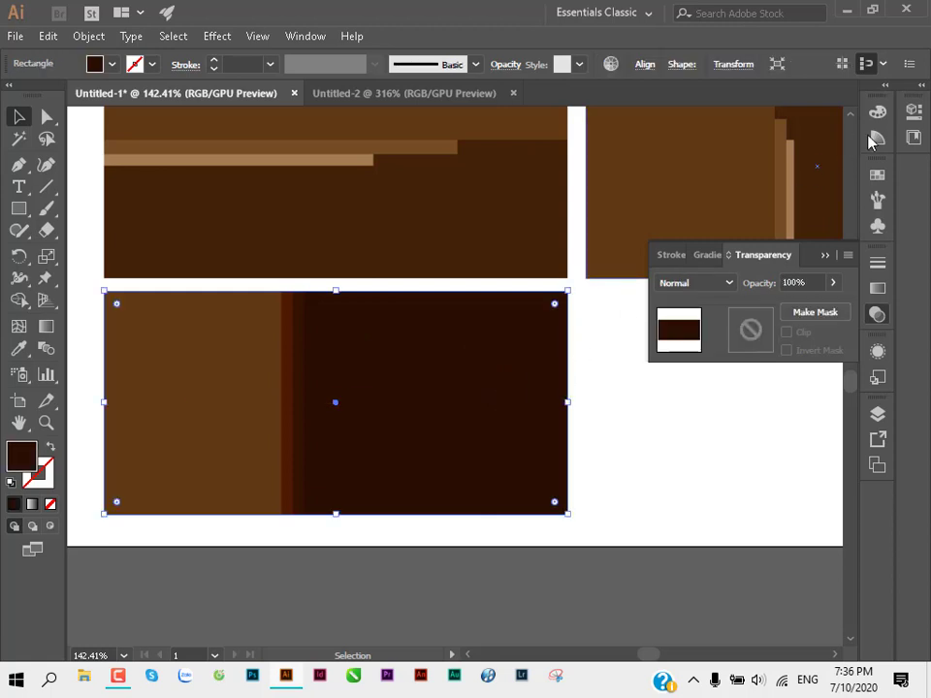
Step: Fill the lower background rectangle dark green and check the overlay's transparency settings
{"action": "left_click", "coordinate": [876, 174]}
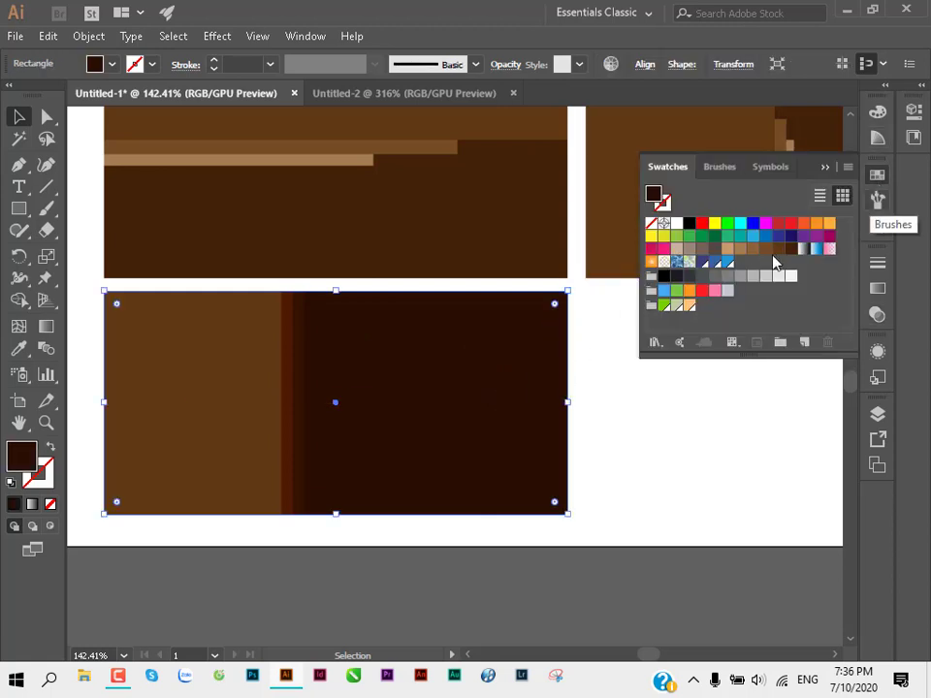
{"action": "left_click", "coordinate": [713, 236]}
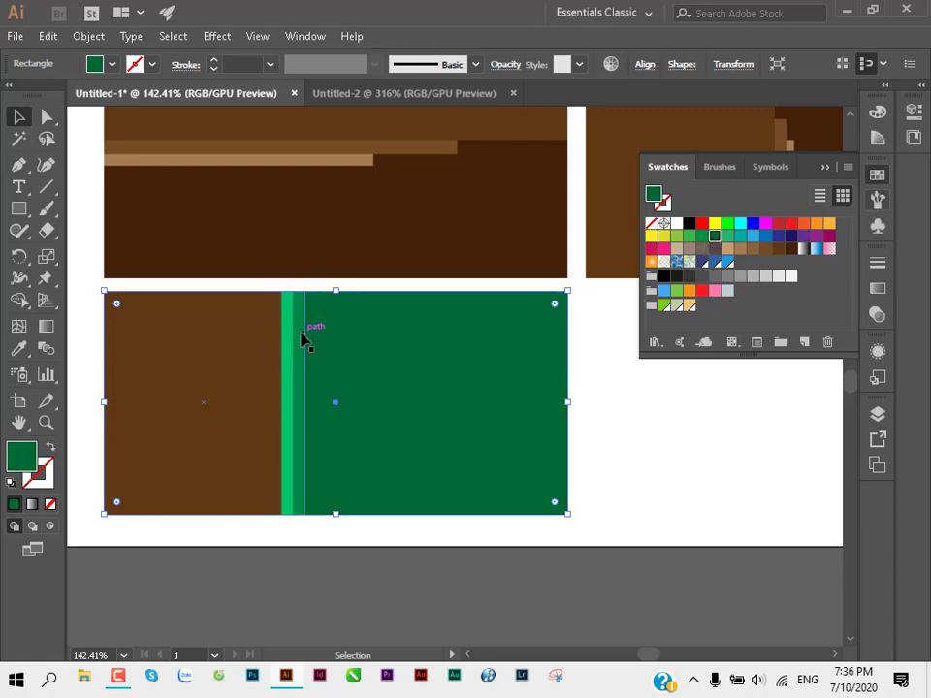
{"action": "left_click", "coordinate": [290, 355]}
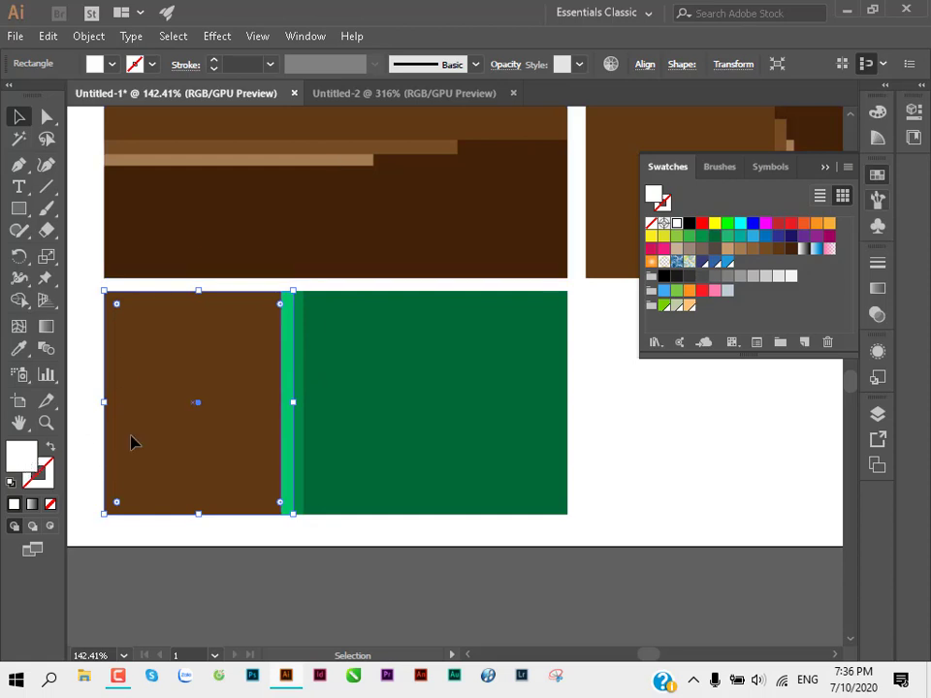
{"action": "left_click", "coordinate": [876, 314]}
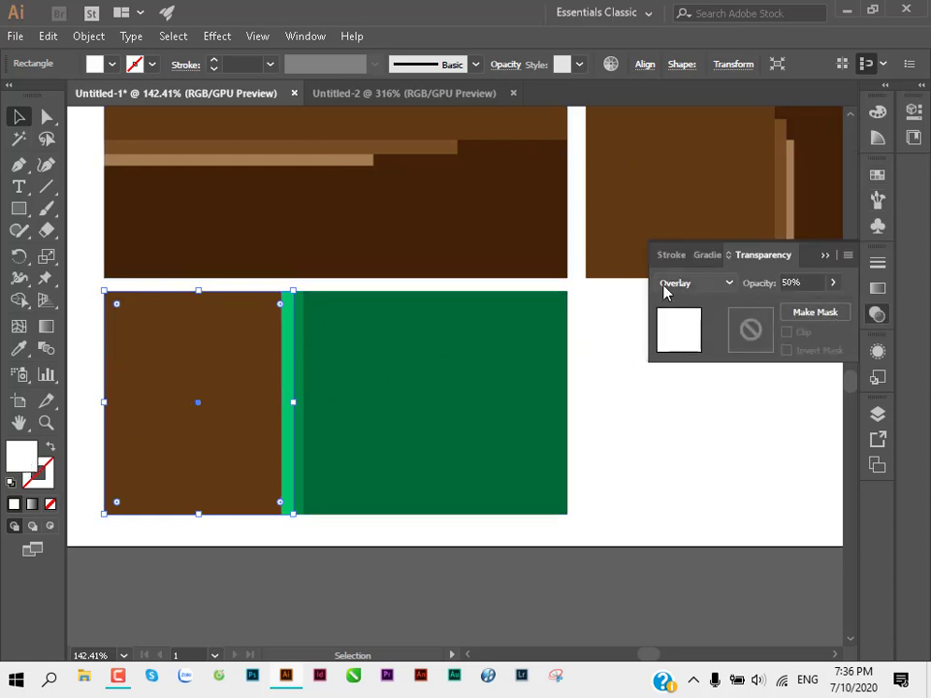
{"action": "left_click", "coordinate": [646, 408]}
{"action": "scroll", "coordinate": [363, 335], "scroll_direction": "up", "scroll_amount": 3}
Step: Try dark green on the top panel's rectangle, then undo it back to dark brown
{"action": "left_click", "coordinate": [556, 334]}
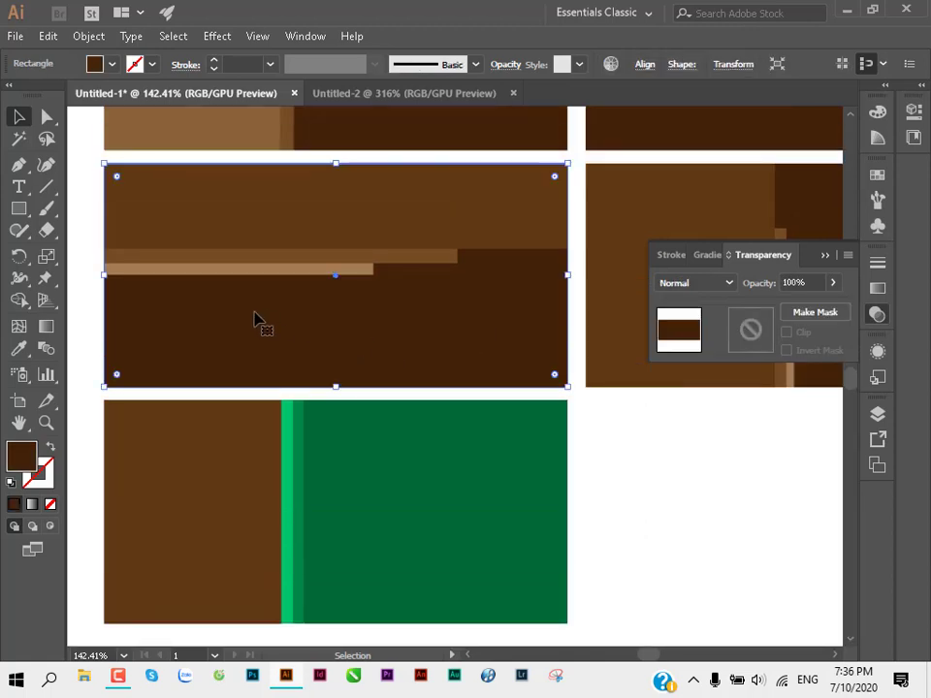
{"action": "left_click", "coordinate": [876, 176]}
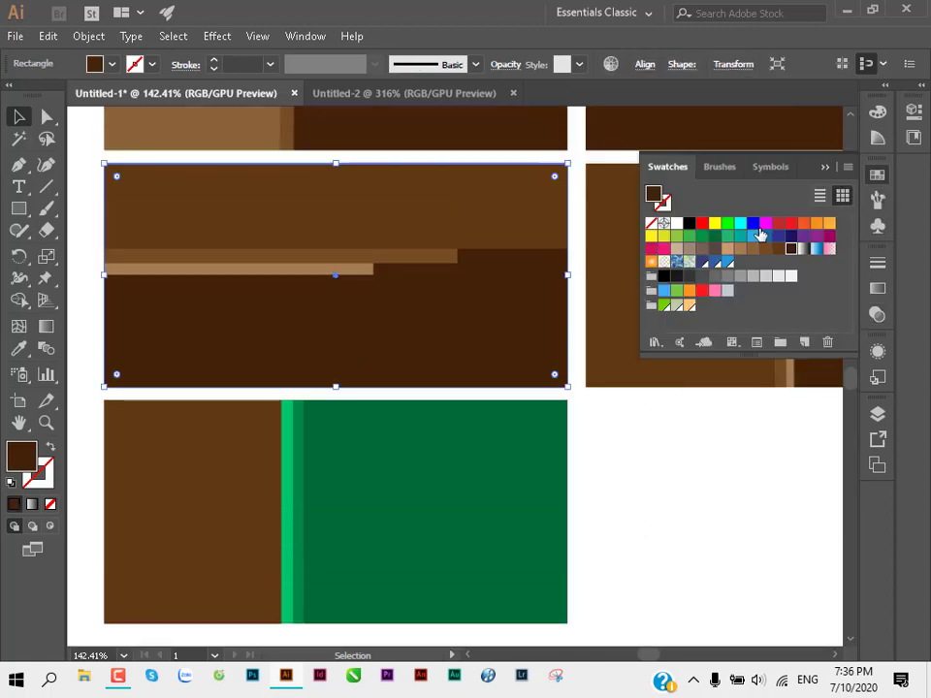
{"action": "left_click", "coordinate": [715, 236]}
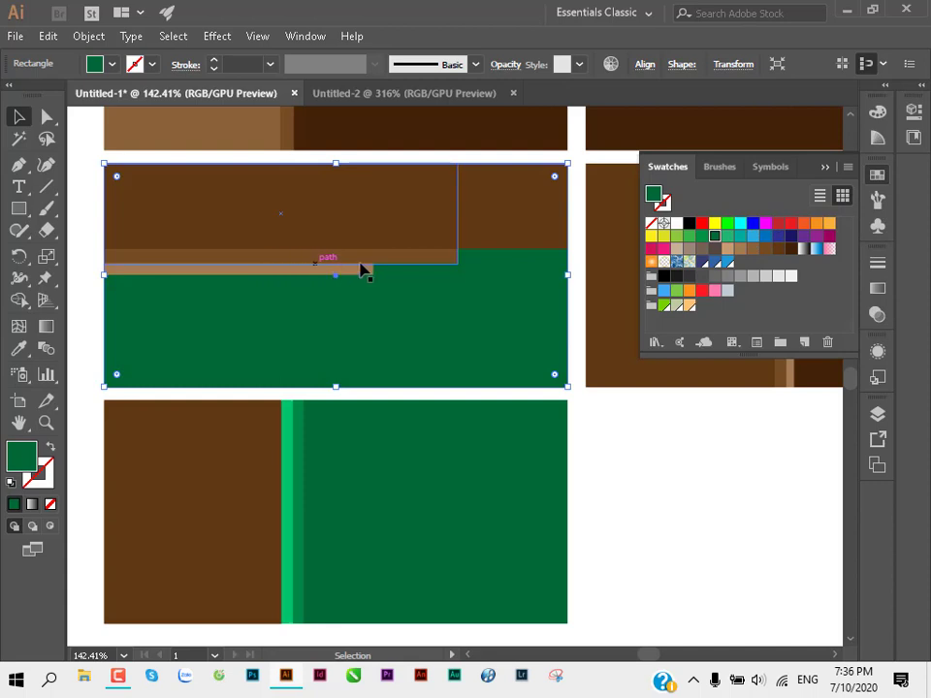
{"action": "left_click", "coordinate": [628, 517]}
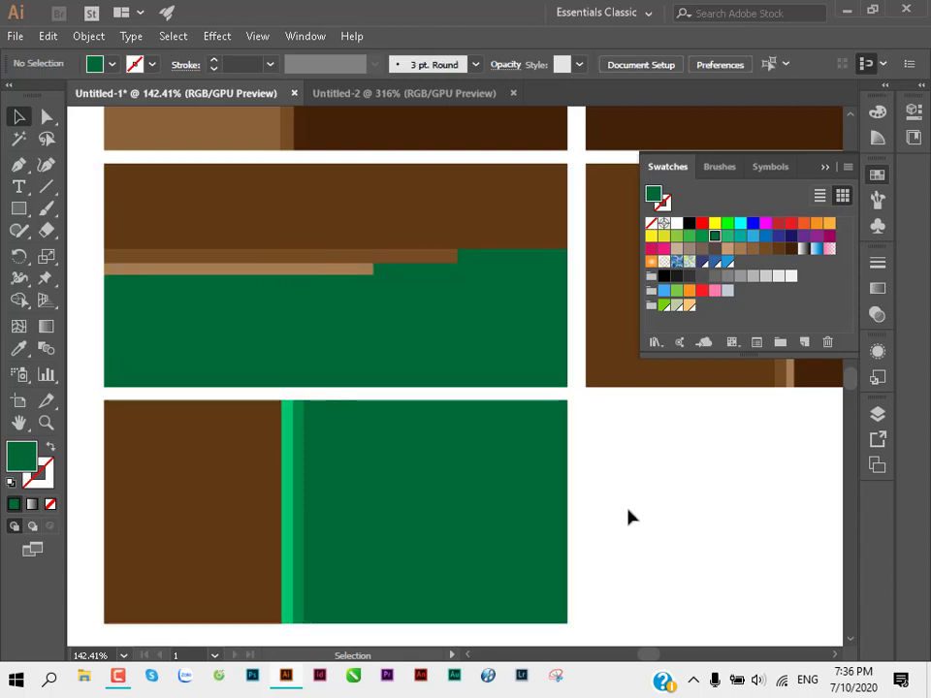
{"action": "key", "text": "ctrl+z"}
{"action": "scroll", "coordinate": [586, 443], "scroll_direction": "down", "scroll_amount": 3}
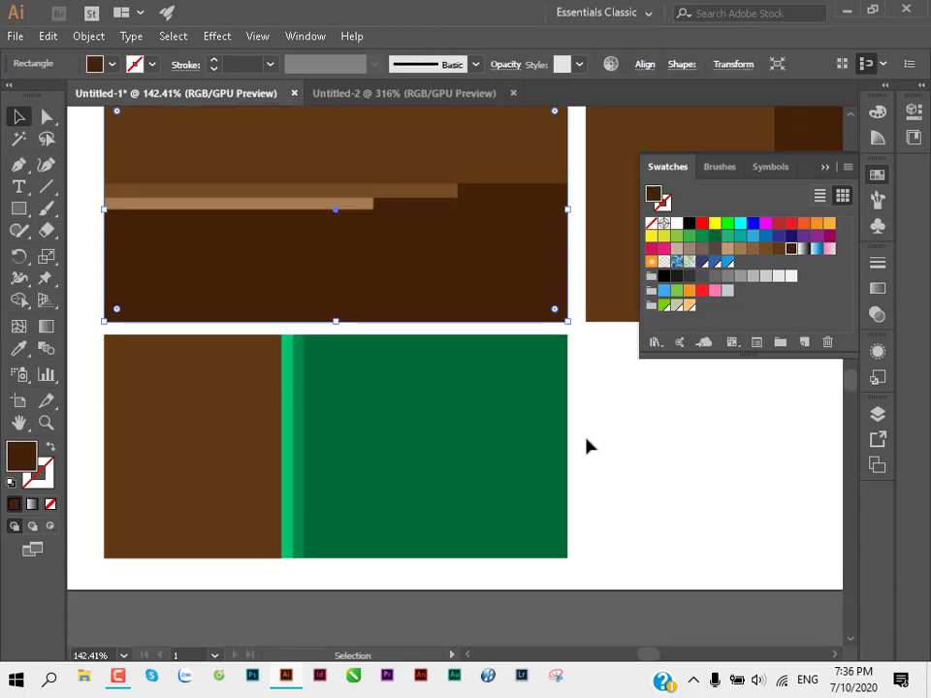
Step: Try red, dark brown and navy on the lower large rectangle, settling on dark green
{"action": "left_click", "coordinate": [458, 366]}
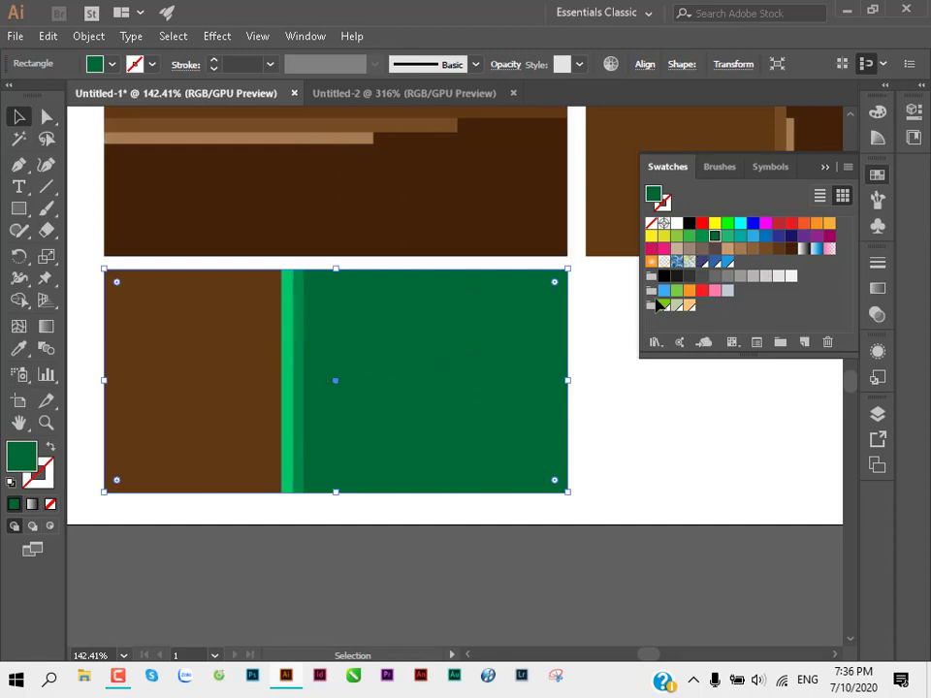
{"action": "left_click", "coordinate": [778, 224]}
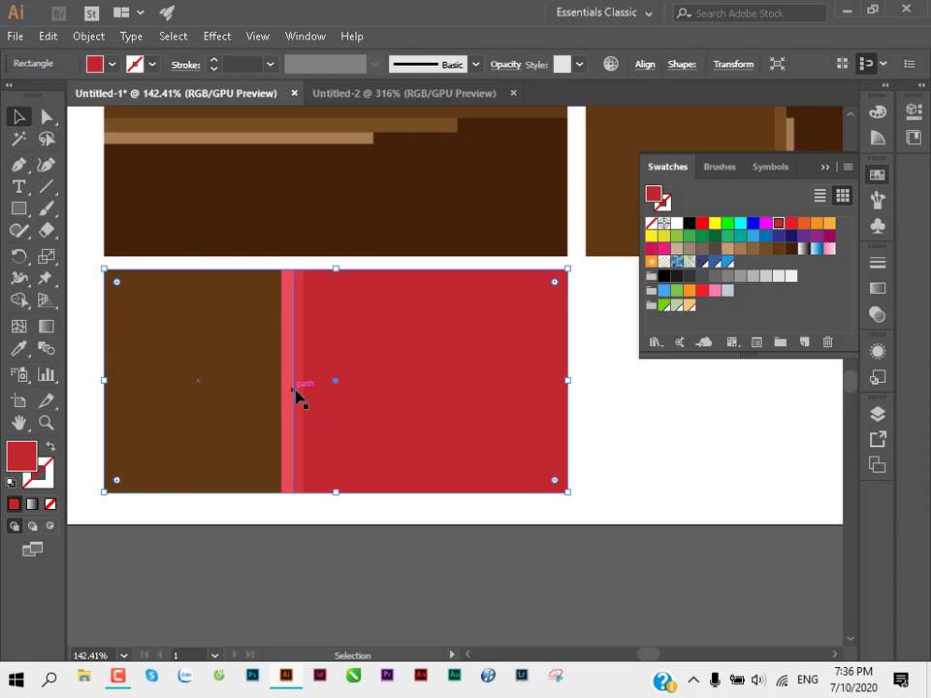
{"action": "left_click", "coordinate": [791, 248]}
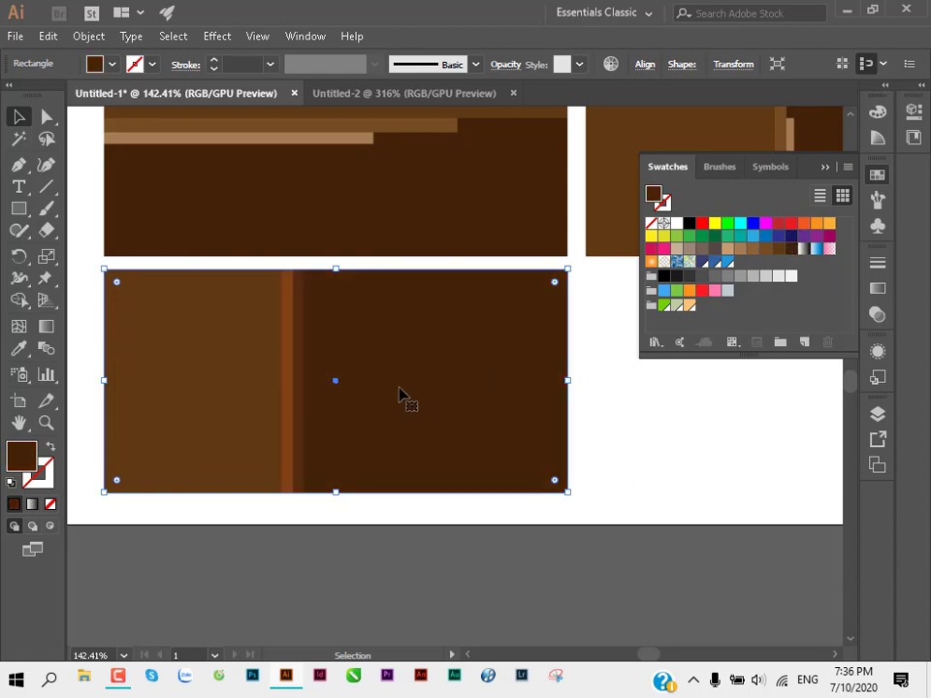
{"action": "left_click", "coordinate": [791, 236]}
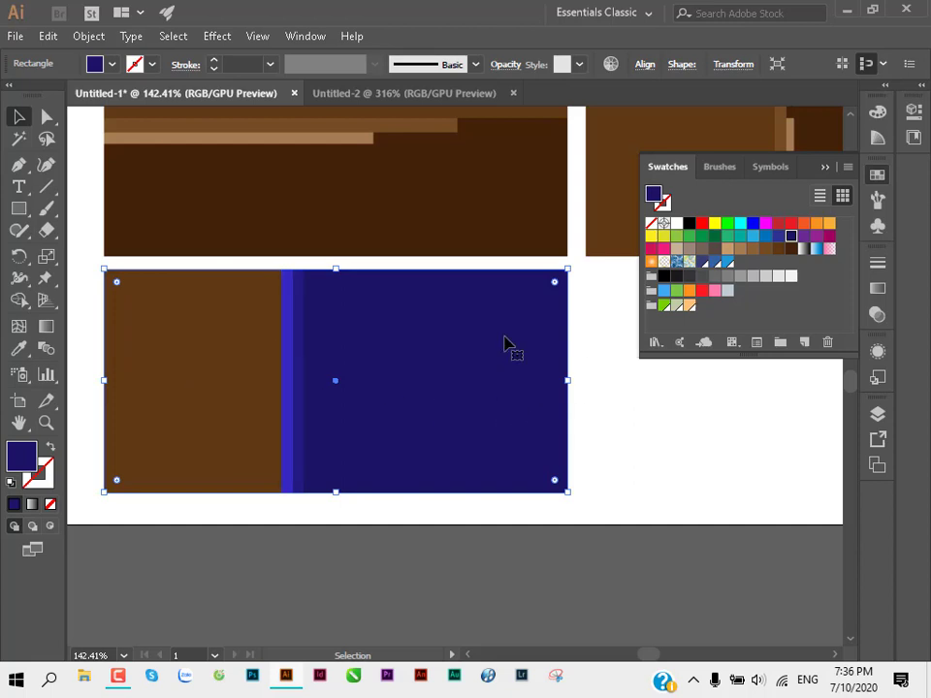
{"action": "left_click", "coordinate": [184, 370]}
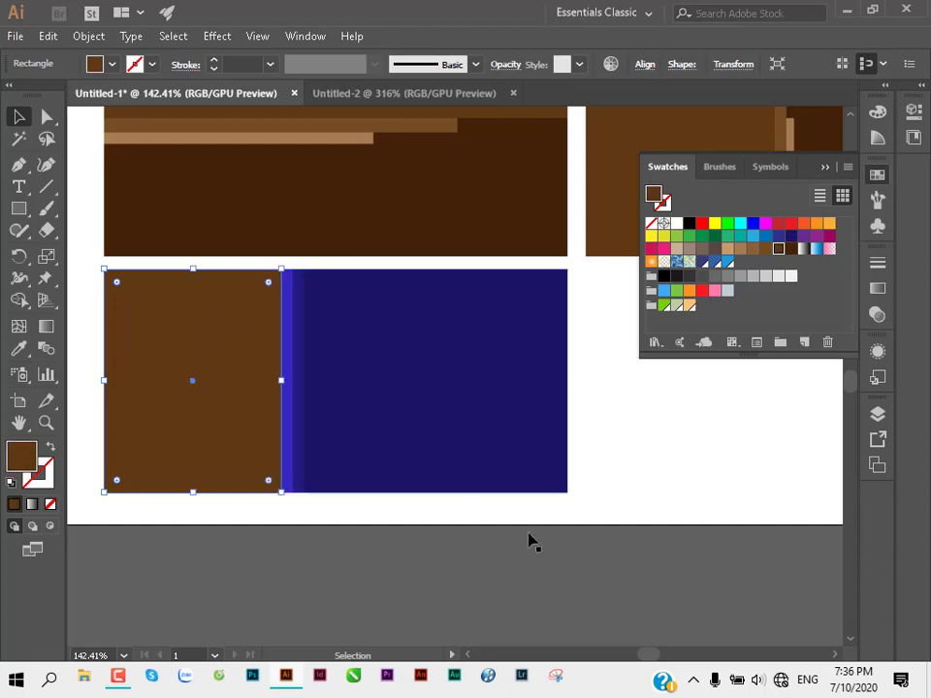
{"action": "left_click", "coordinate": [433, 338]}
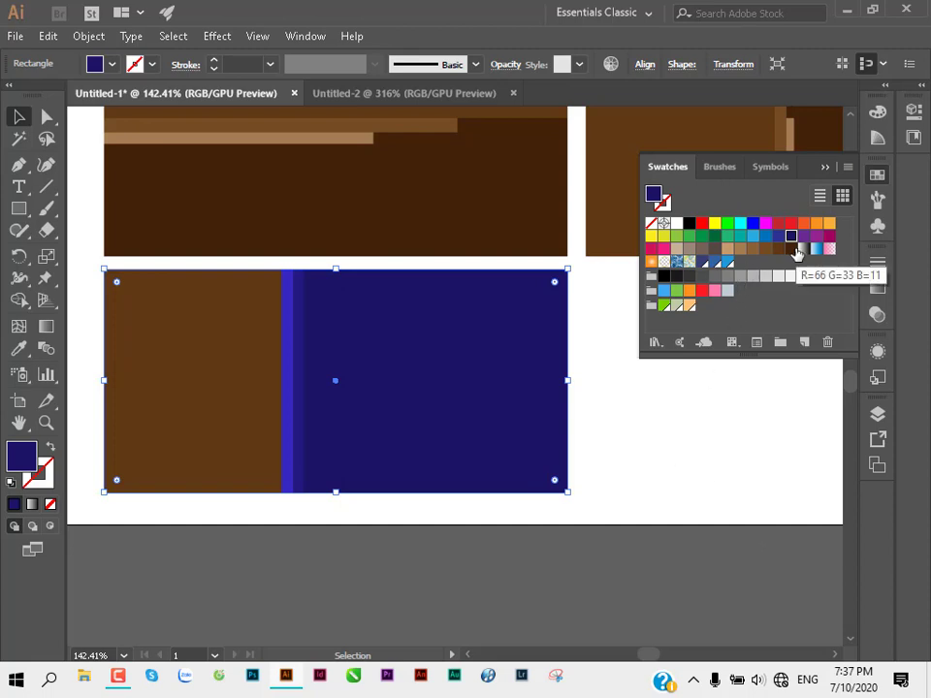
{"action": "left_click", "coordinate": [715, 235]}
Step: Fill the lower-left brown strip yellow-green
{"action": "left_click", "coordinate": [647, 488]}
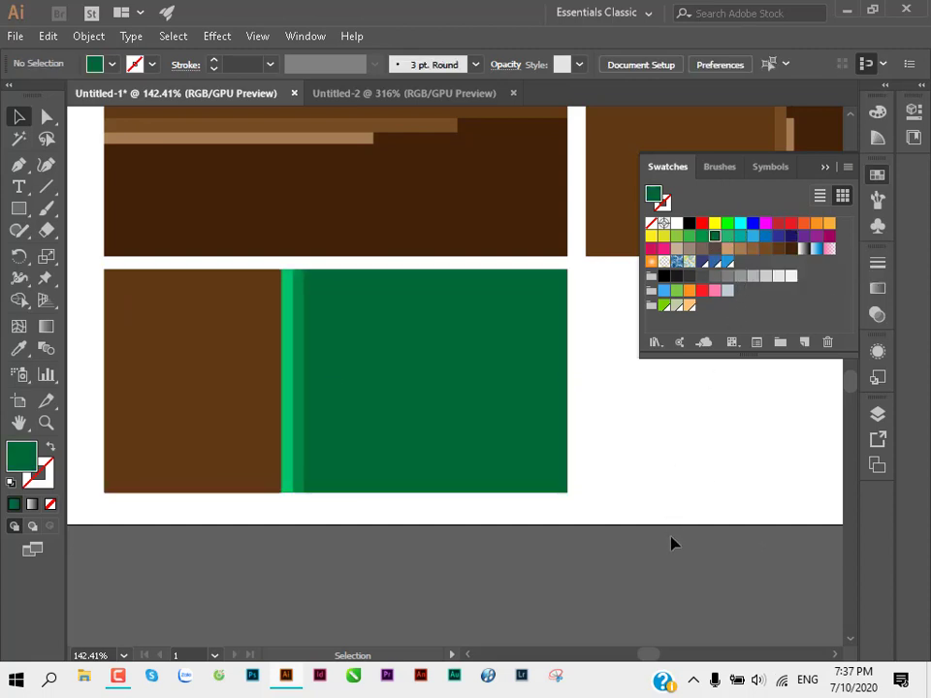
{"action": "left_click", "coordinate": [424, 412], "text": "ctrl+alt"}
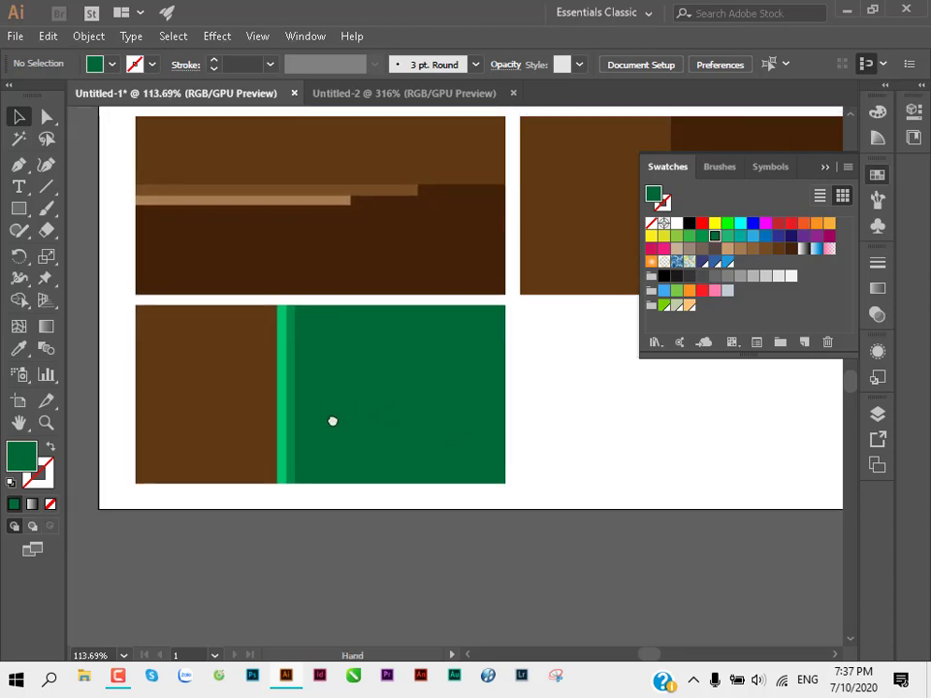
{"action": "left_click", "coordinate": [198, 393]}
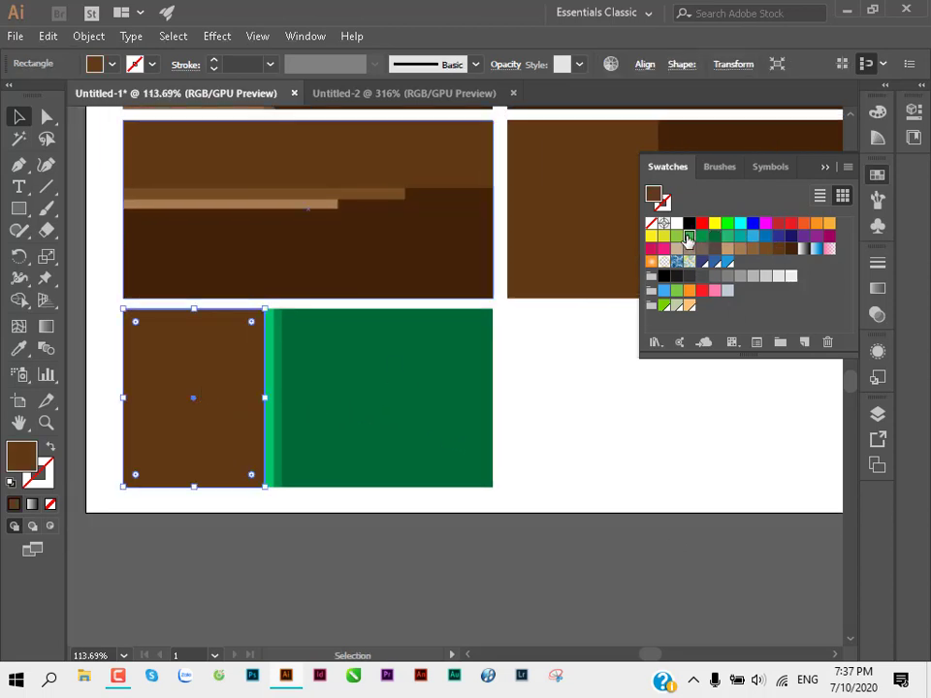
{"action": "left_click", "coordinate": [688, 239]}
{"action": "left_click", "coordinate": [677, 237]}
{"action": "left_click", "coordinate": [612, 433]}
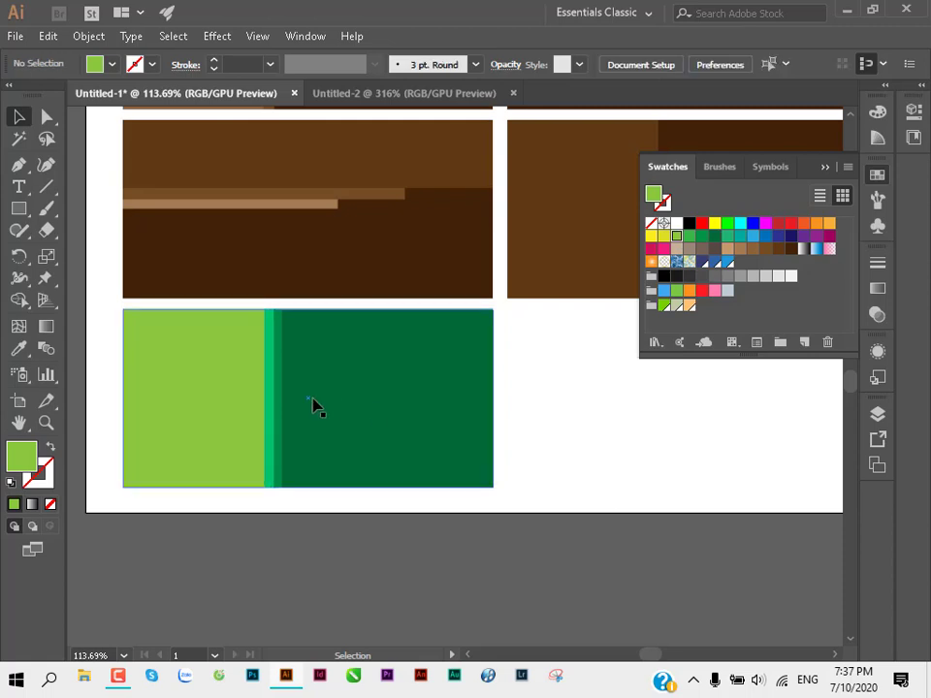
Step: Alt-drag a copy of the dark green rectangle into the next panel, narrow it by half, and fill it light green
{"action": "scroll", "coordinate": [320, 407], "scroll_direction": "right", "scroll_amount": 3}
{"action": "left_click_drag", "start_coordinate": [244, 406], "coordinate": [625, 401]}
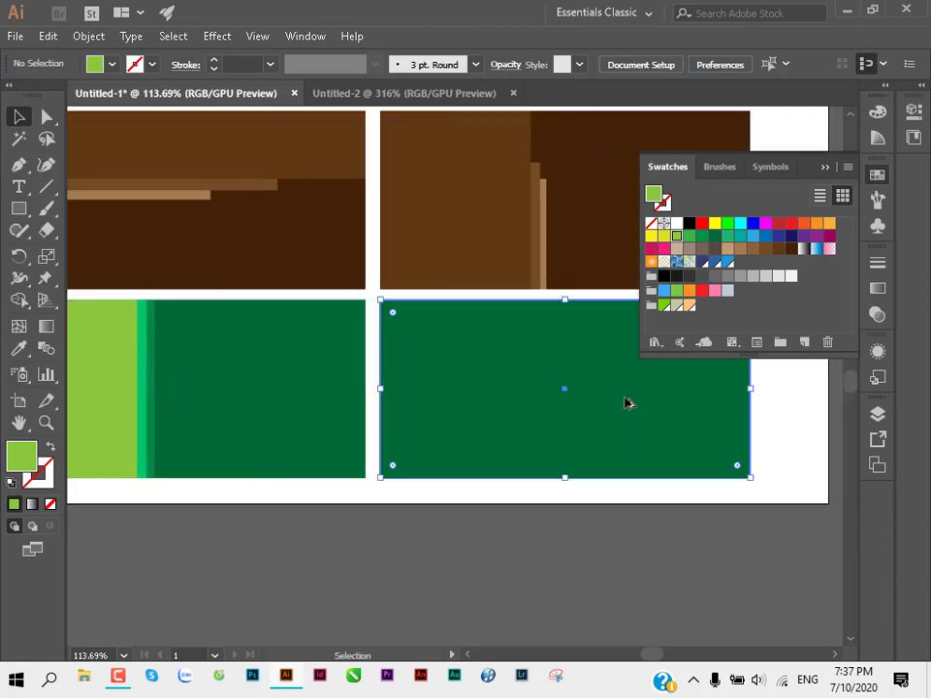
{"action": "scroll", "coordinate": [594, 392], "scroll_direction": "right", "scroll_amount": 5}
{"action": "left_click", "coordinate": [593, 393]}
{"action": "left_click", "coordinate": [428, 422], "text": "ctrl"}
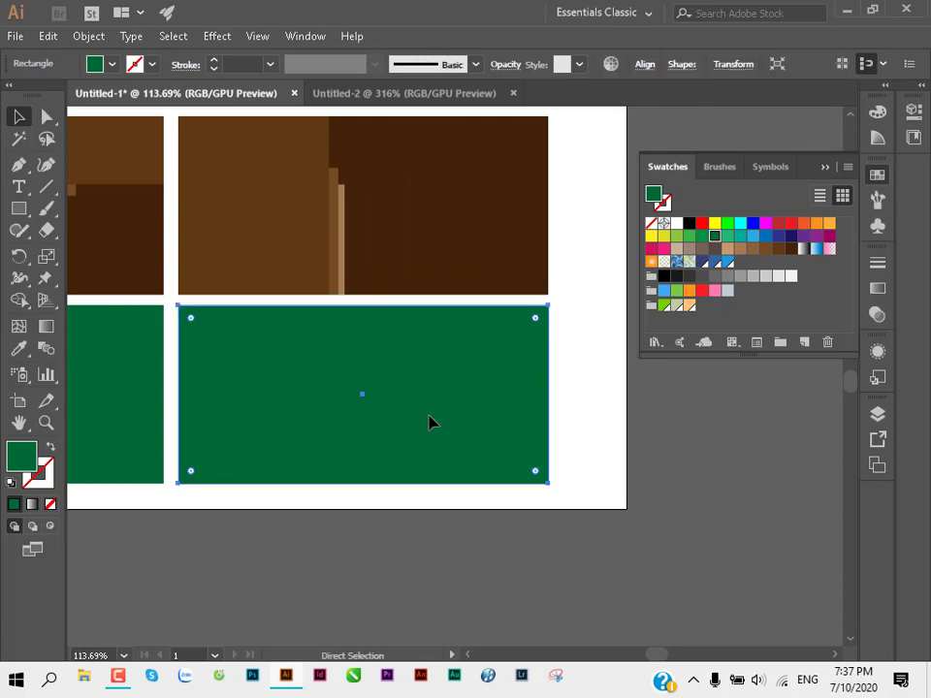
{"action": "left_click_drag", "start_coordinate": [549, 396], "coordinate": [338, 394]}
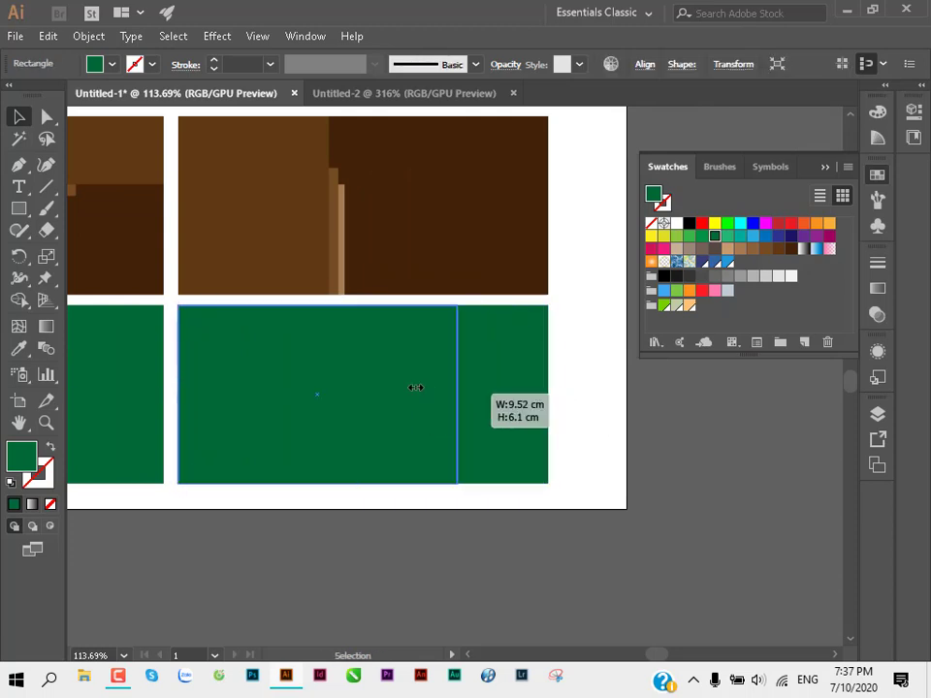
{"action": "left_click", "coordinate": [702, 236]}
{"action": "left_click", "coordinate": [591, 485]}
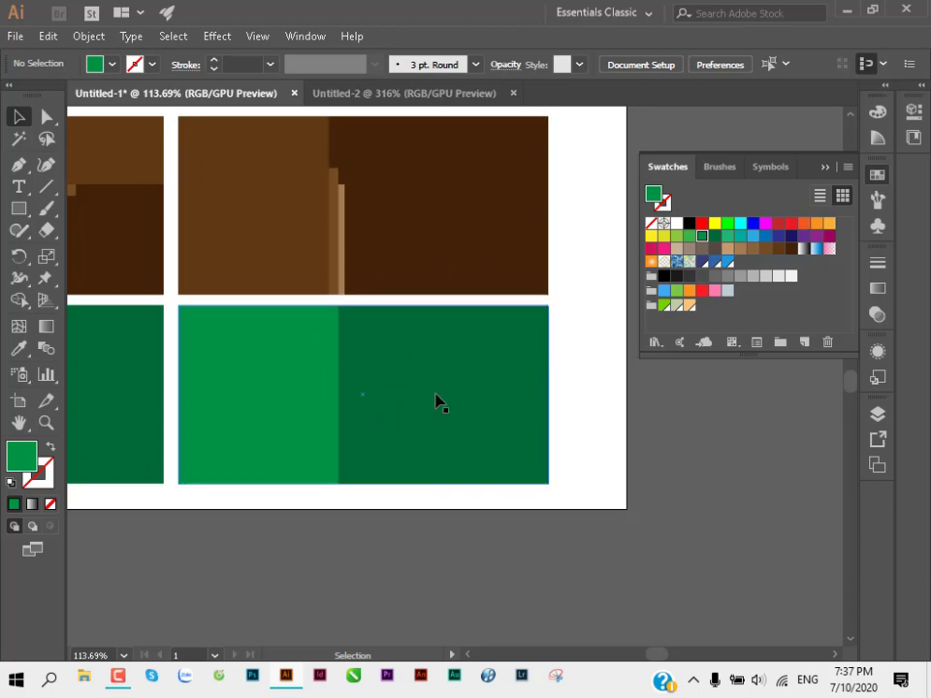
Step: Widen the light green rectangle slightly and set its opacity to 50%
{"action": "left_click_drag", "start_coordinate": [326, 359], "coordinate": [449, 369]}
{"action": "left_click", "coordinate": [245, 401]}
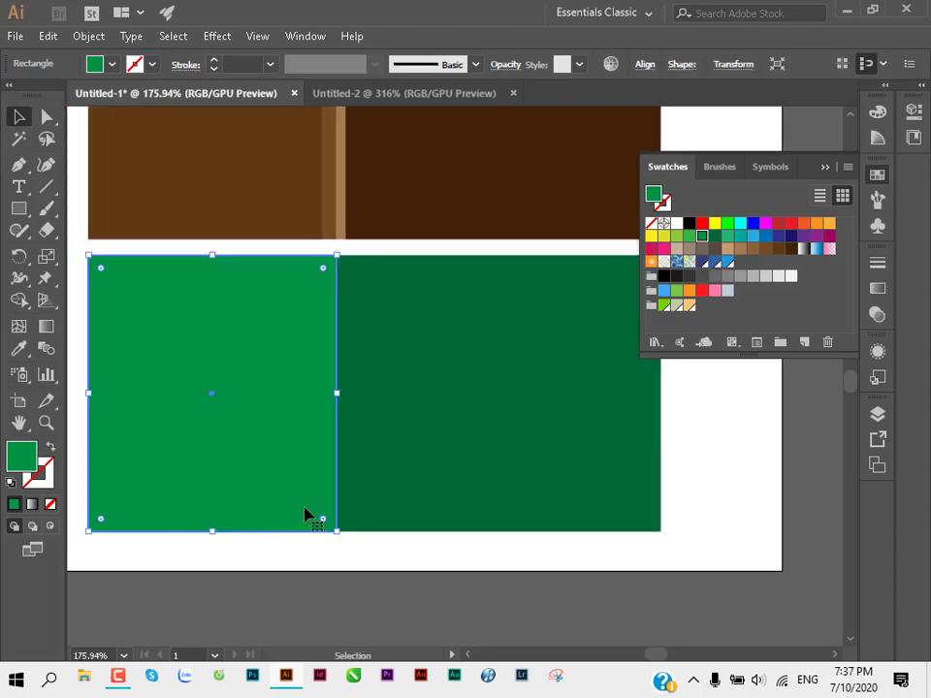
{"action": "key", "text": "v"}
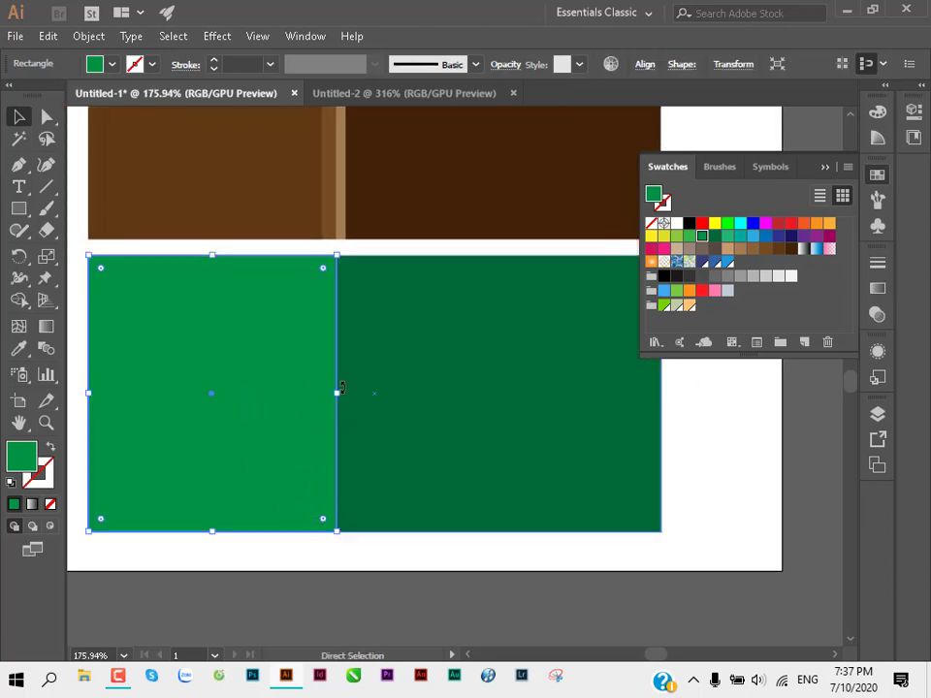
{"action": "left_click_drag", "start_coordinate": [337, 393], "coordinate": [352, 392]}
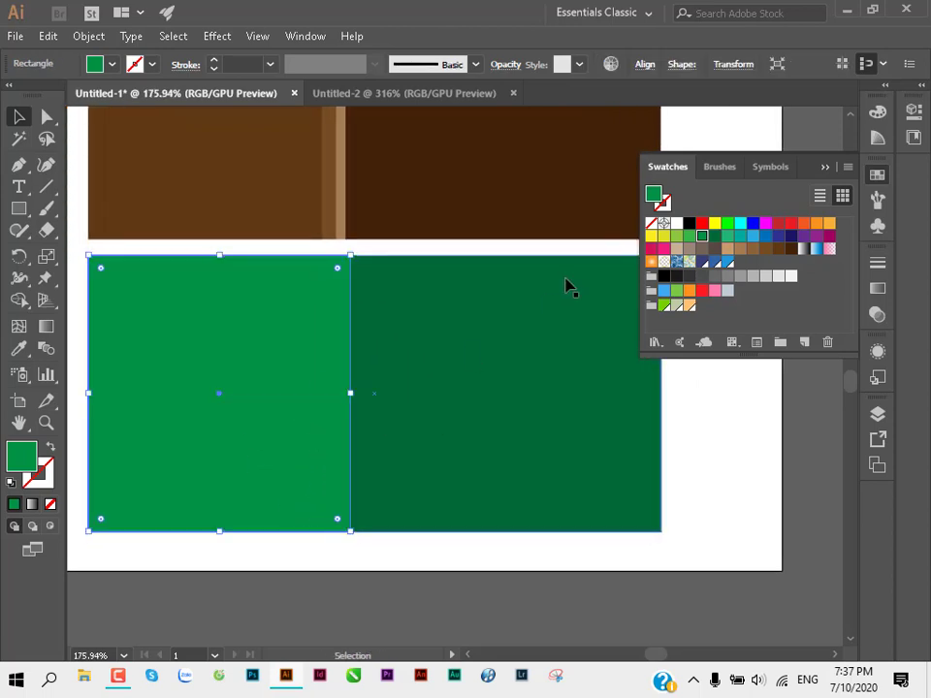
{"action": "left_click", "coordinate": [878, 316]}
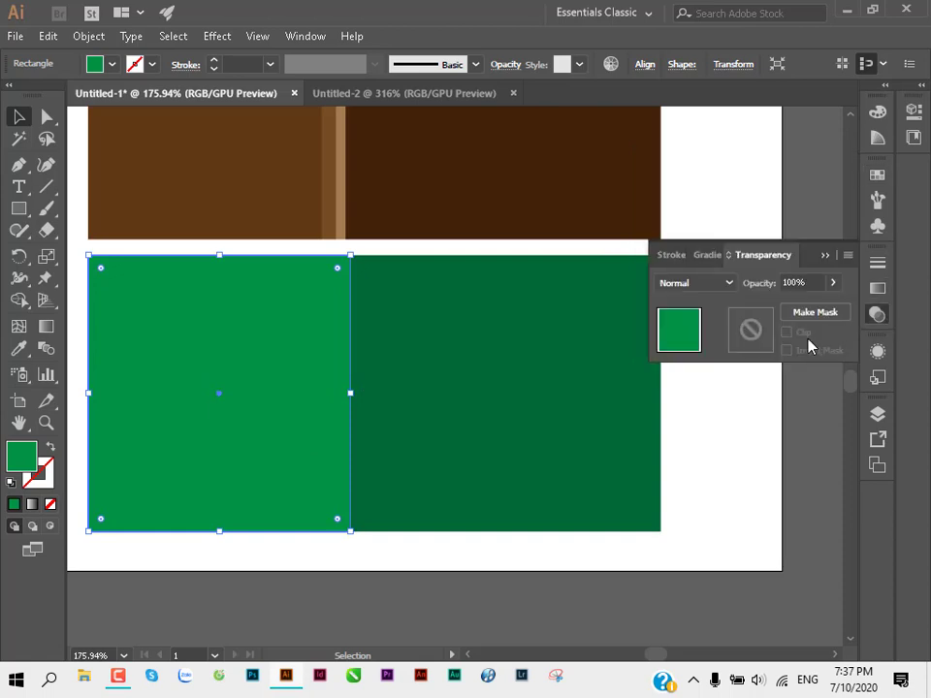
{"action": "left_click", "coordinate": [784, 282]}
{"action": "type", "text": "50"}
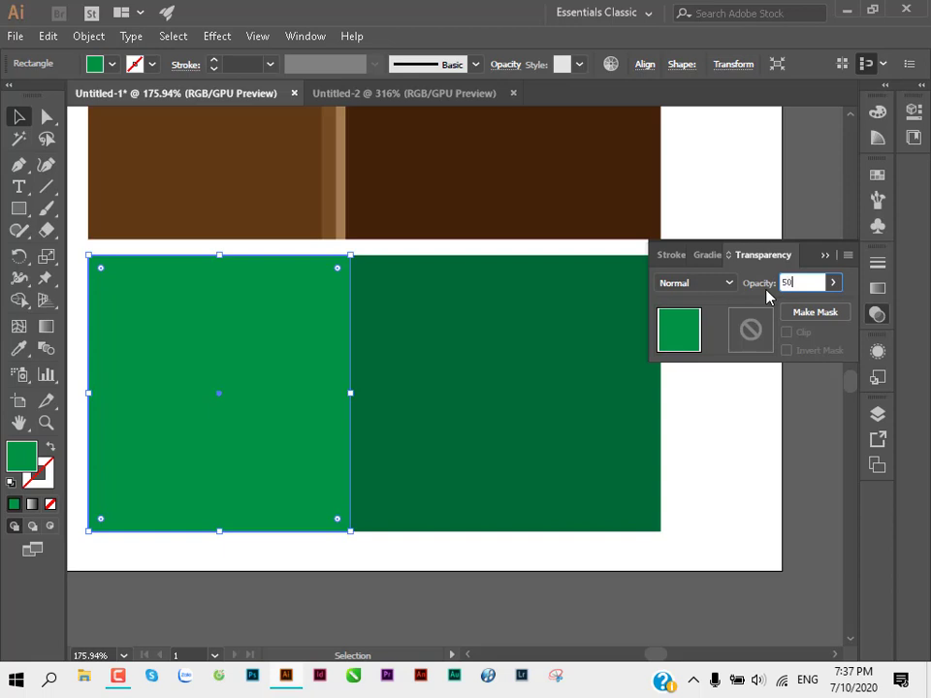
{"action": "key", "text": "Return"}
Step: Widen the light green rectangle a little more and lower its opacity to 30%
{"action": "left_click", "coordinate": [723, 401]}
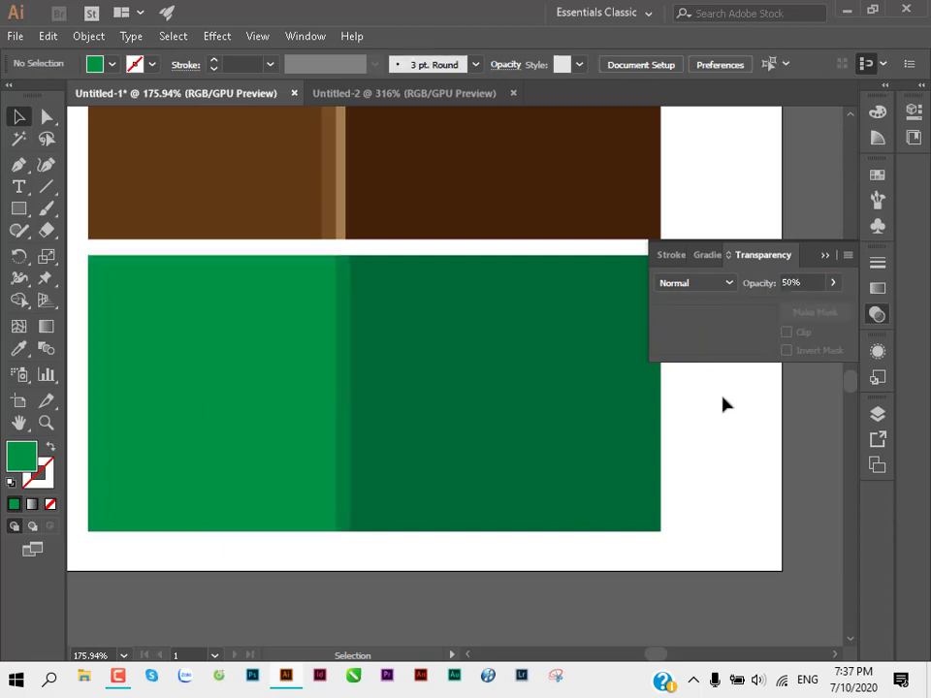
{"action": "left_click", "coordinate": [353, 359]}
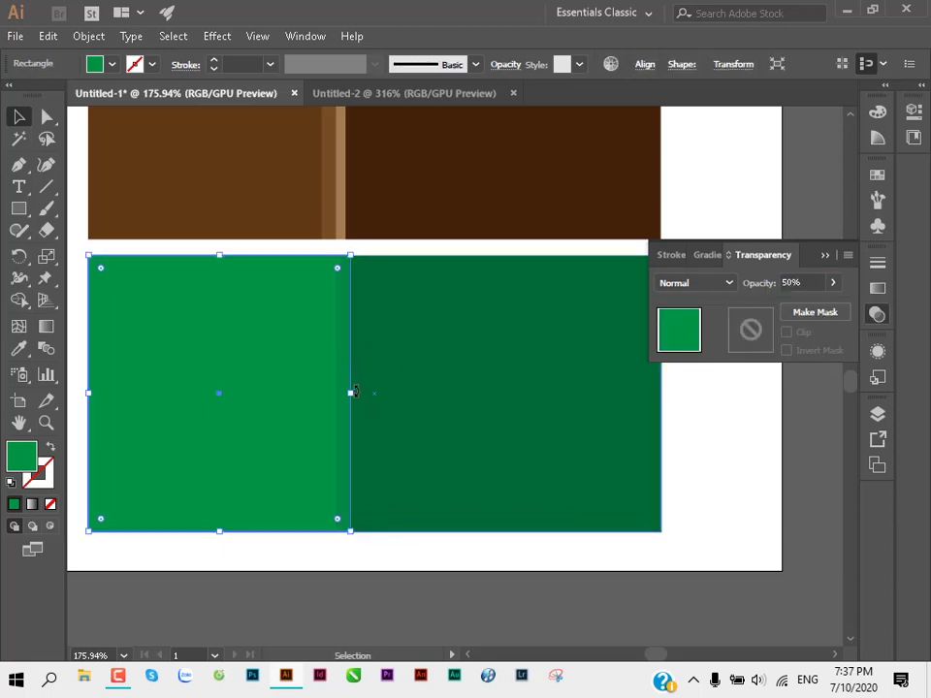
{"action": "left_click_drag", "start_coordinate": [351, 392], "coordinate": [364, 393]}
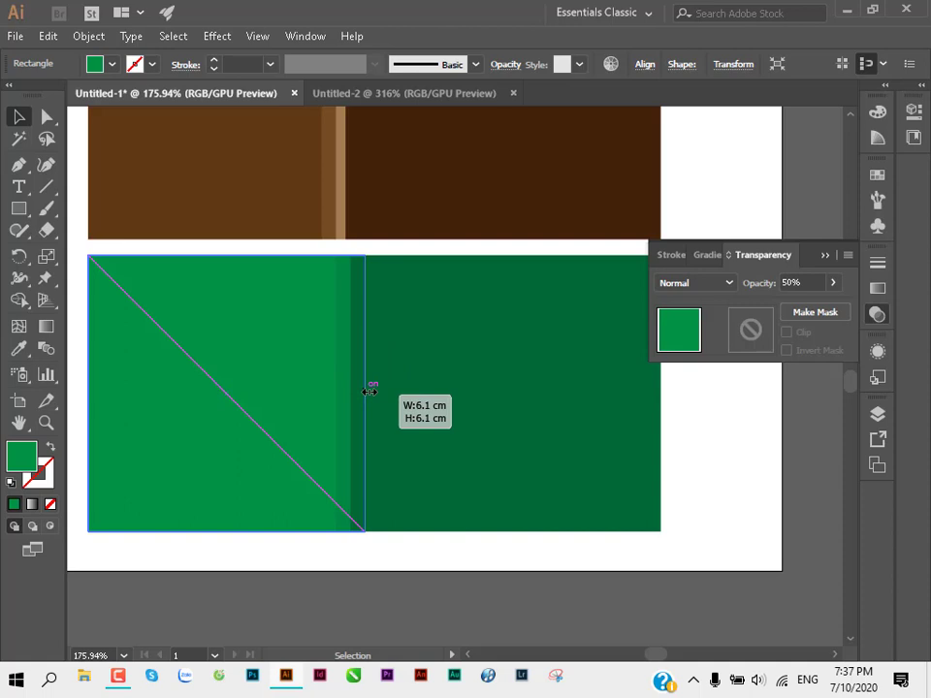
{"action": "left_click", "coordinate": [739, 282]}
{"action": "type", "text": "0"}
{"action": "key", "text": "Return"}
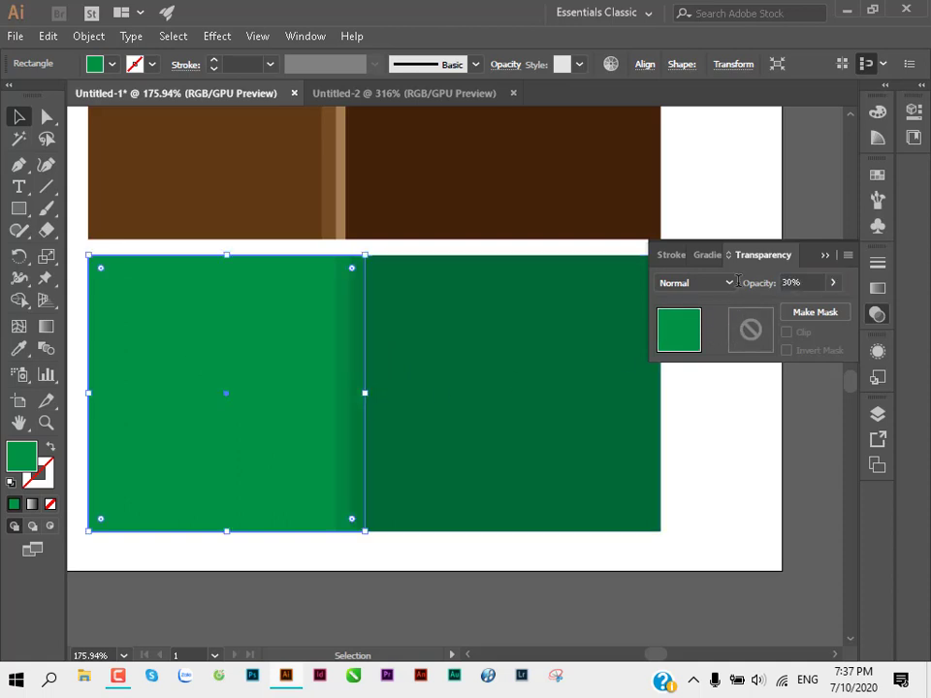
Step: Zoom in on the green panels and move the translucent light green rectangle into place
{"action": "scroll", "coordinate": [350, 383], "scroll_direction": "down", "scroll_amount": 3}
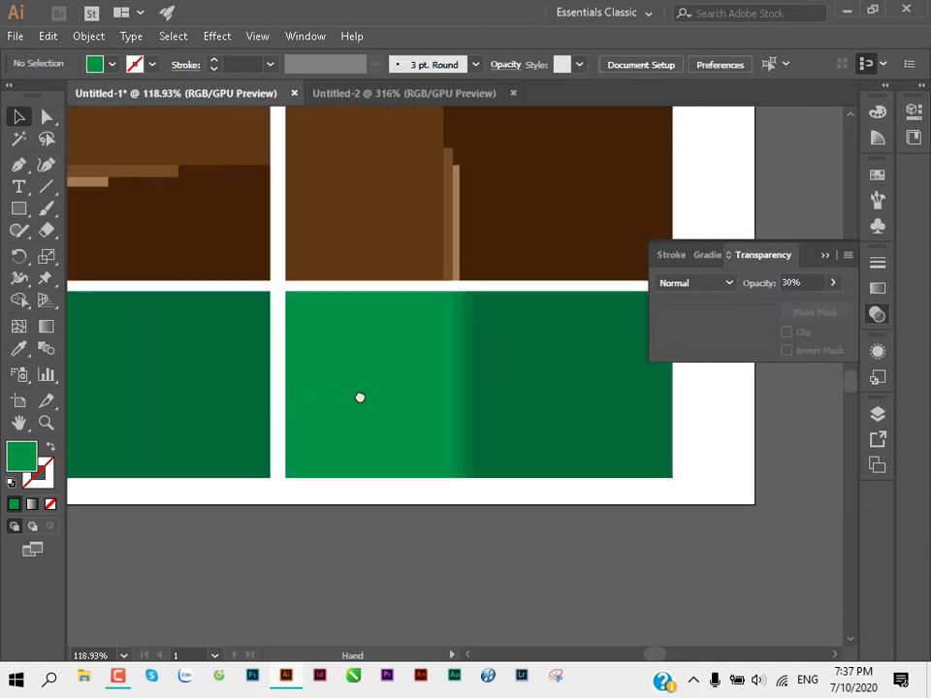
{"action": "left_click", "coordinate": [100, 375]}
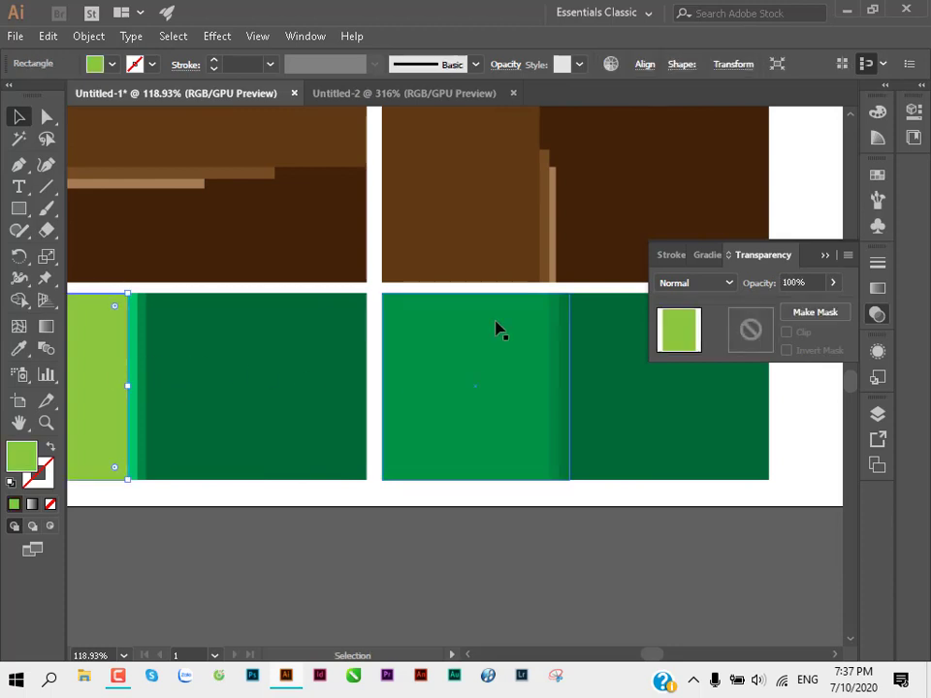
{"action": "left_click", "coordinate": [345, 494]}
{"action": "left_click_drag", "start_coordinate": [276, 534], "coordinate": [305, 524]}
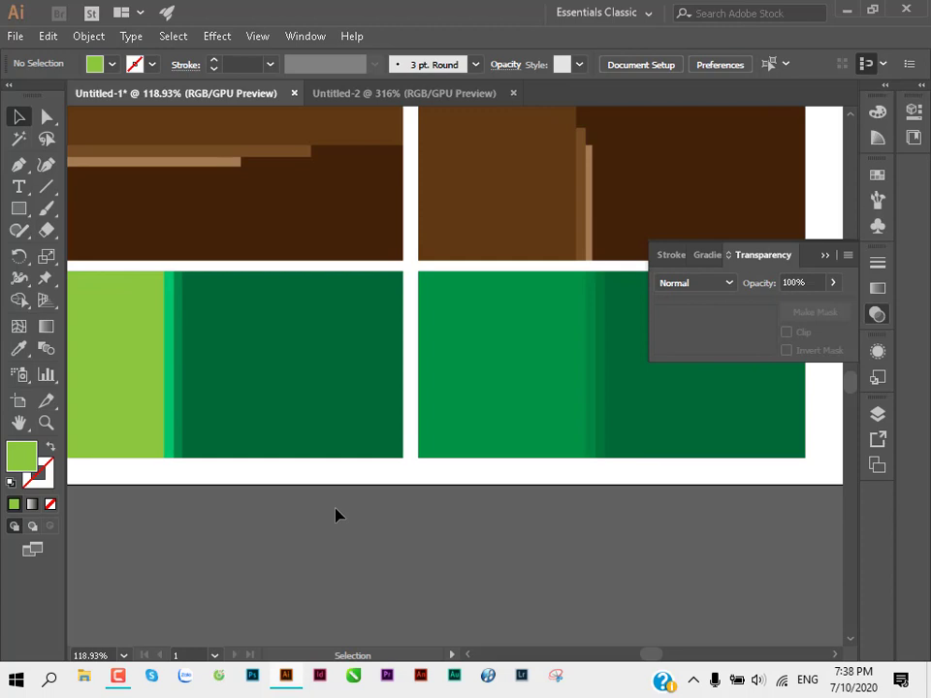
{"action": "left_click_drag", "start_coordinate": [539, 465], "coordinate": [308, 413]}
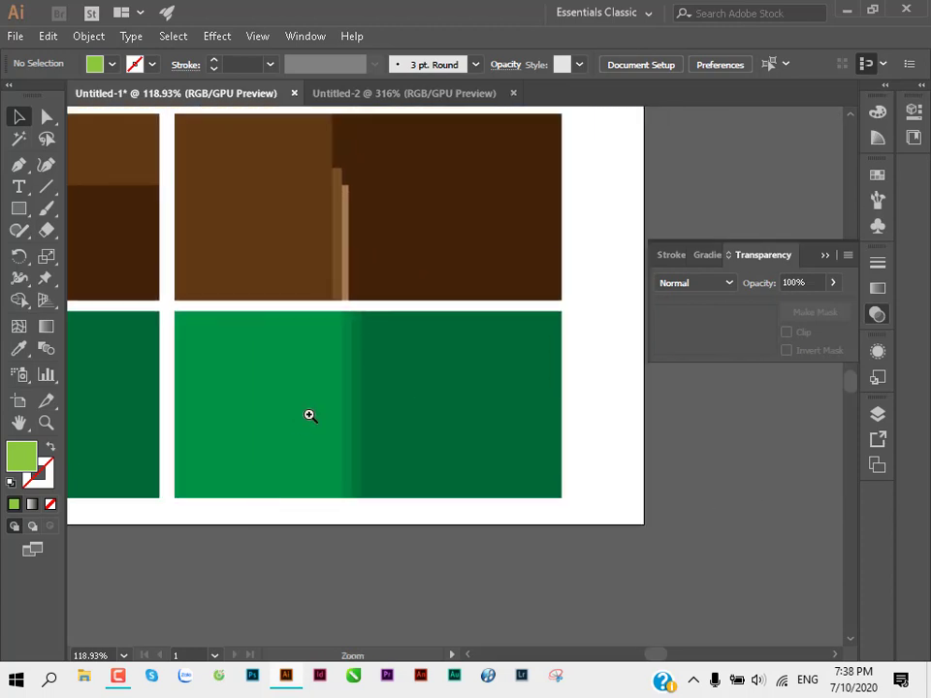
{"action": "scroll", "coordinate": [519, 372], "scroll_direction": "up", "scroll_amount": 5}
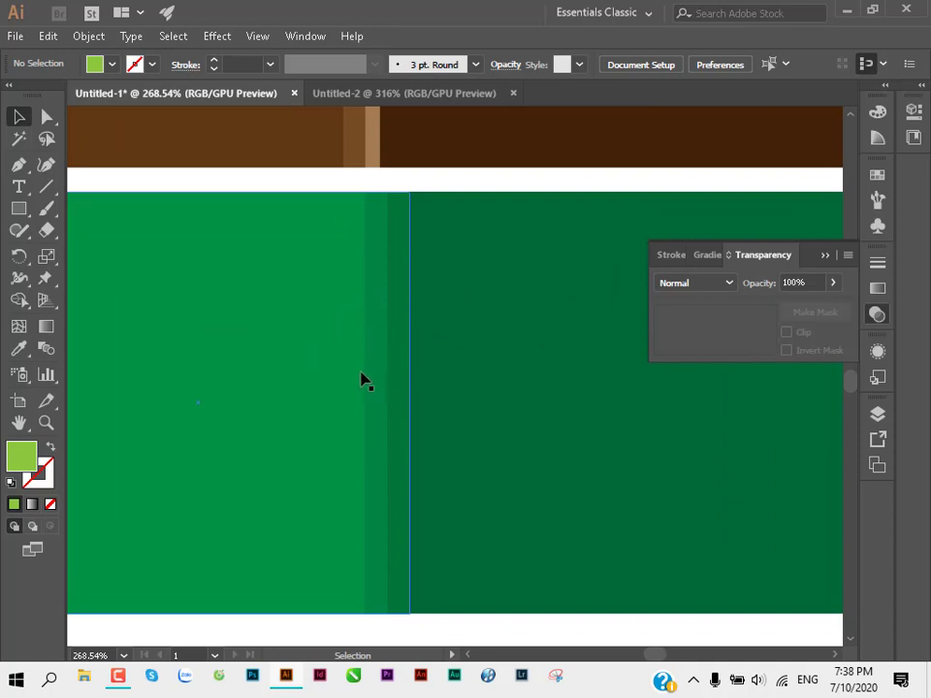
{"action": "left_click", "coordinate": [405, 384]}
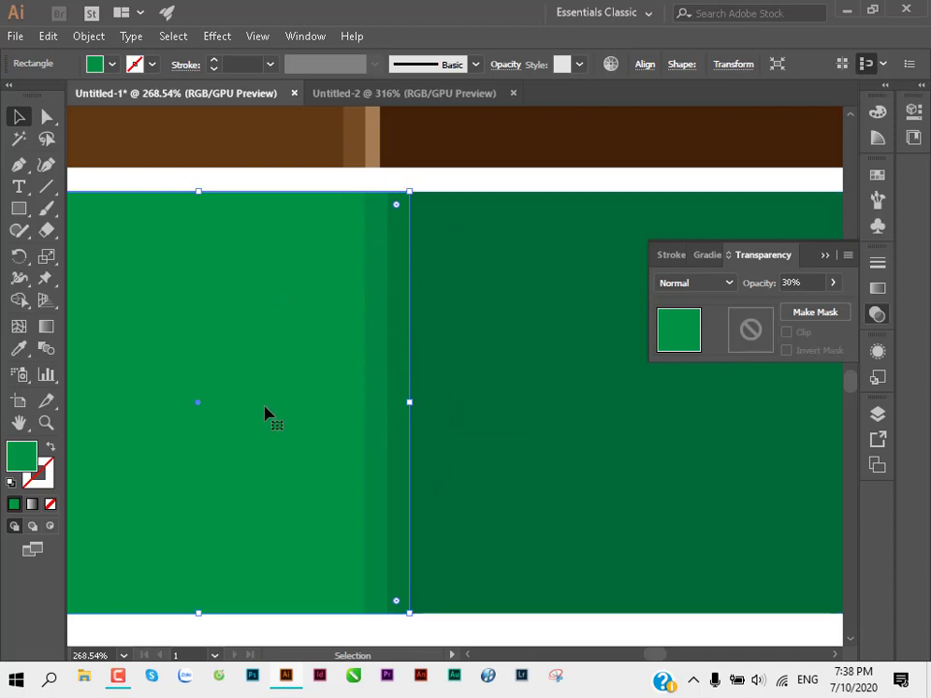
{"action": "left_click_drag", "start_coordinate": [356, 361], "coordinate": [477, 407]}
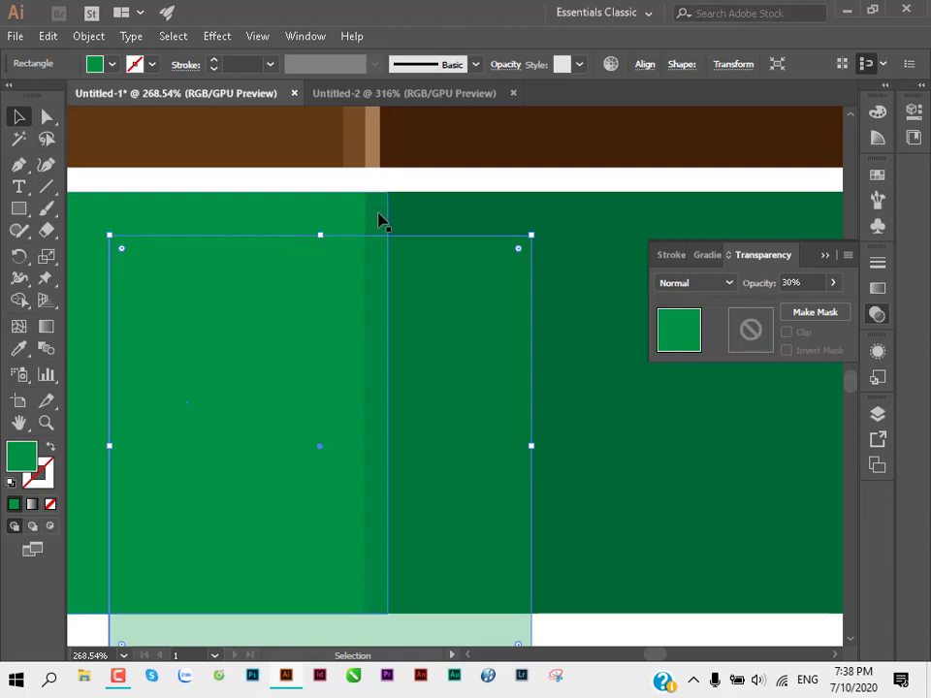
Step: Narrow the translucent rectangle and align it with the panel's top-left corner
{"action": "left_click", "coordinate": [380, 218]}
{"action": "left_click_drag", "start_coordinate": [385, 402], "coordinate": [378, 402]}
{"action": "left_click_drag", "start_coordinate": [429, 382], "coordinate": [314, 345]}
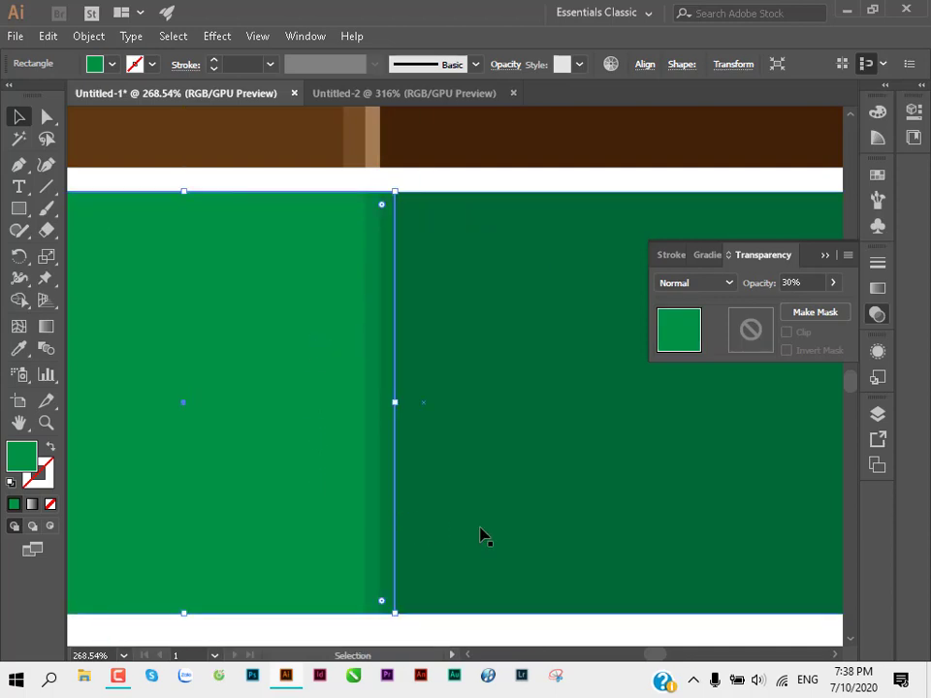
{"action": "left_click", "coordinate": [315, 182]}
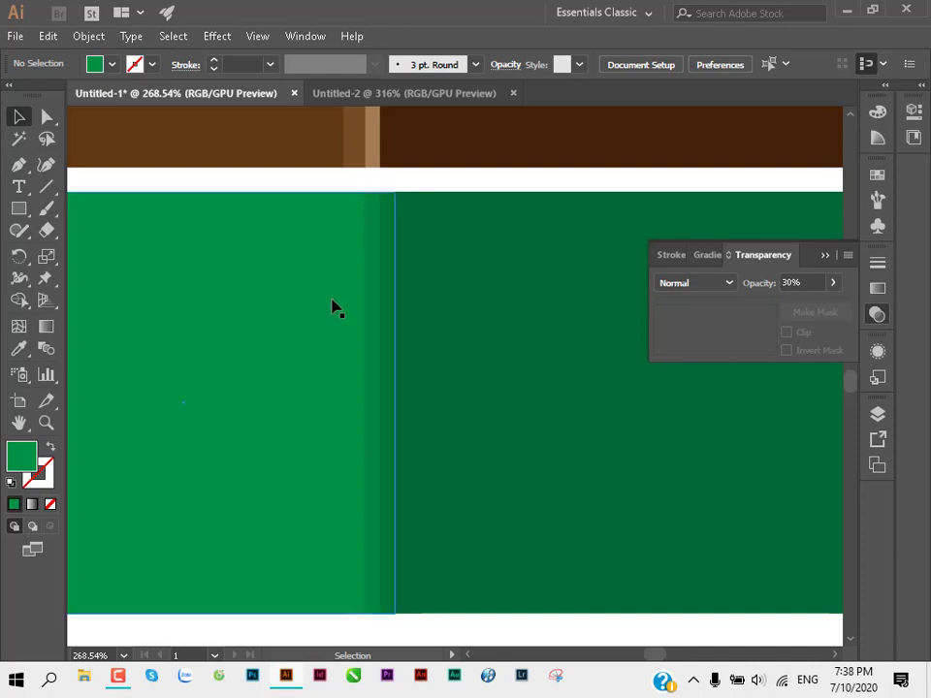
Step: Make the thin bright strip beside the lime block slightly narrower
{"action": "mouse_move", "coordinate": [204, 370]}
{"action": "left_mouse_down"}
{"action": "mouse_move", "coordinate": [540, 318]}
{"action": "mouse_move", "coordinate": [239, 321]}
{"action": "left_mouse_up"}
{"action": "left_click", "coordinate": [330, 336]}
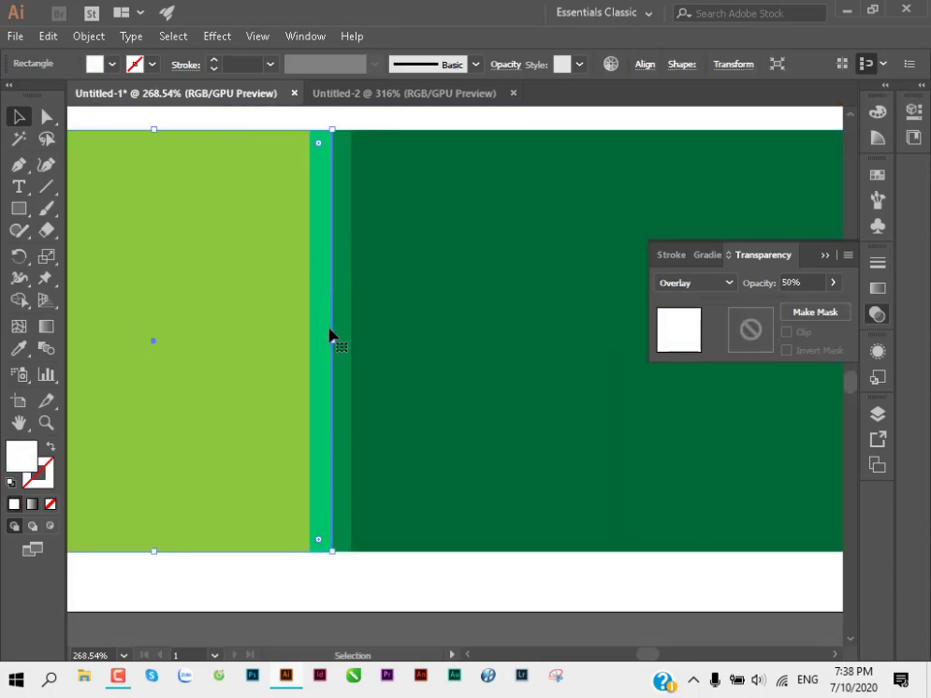
{"action": "left_click_drag", "start_coordinate": [332, 345], "coordinate": [327, 340]}
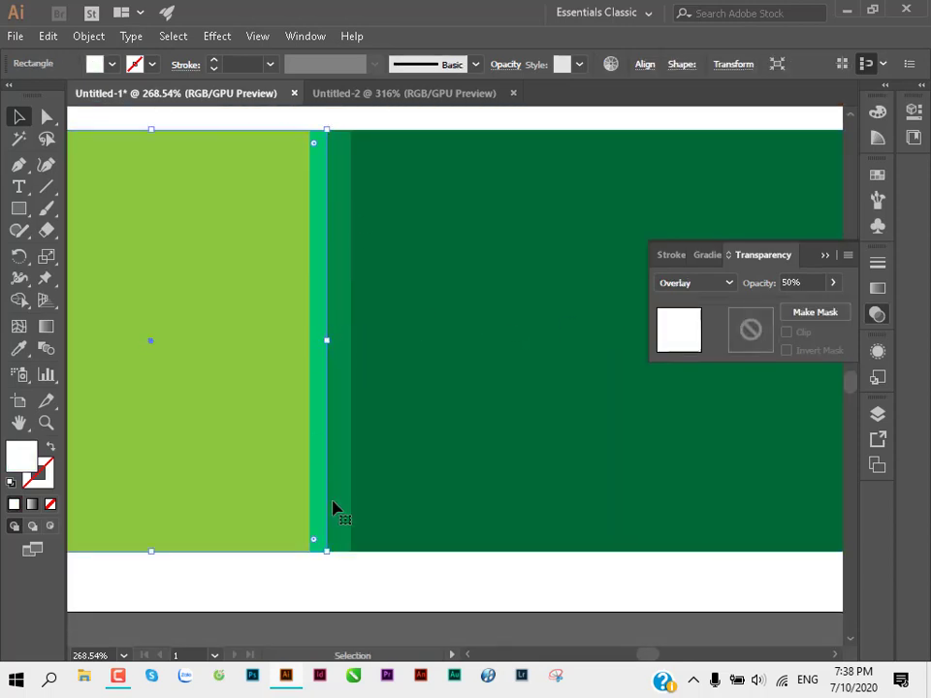
{"action": "left_click", "coordinate": [463, 576]}
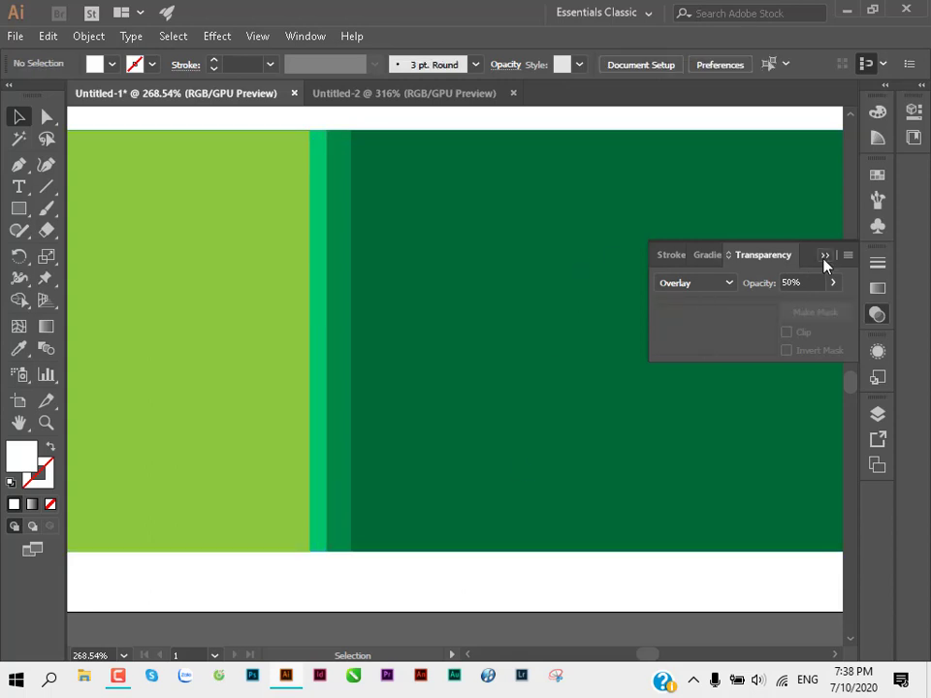
{"action": "left_click", "coordinate": [326, 37]}
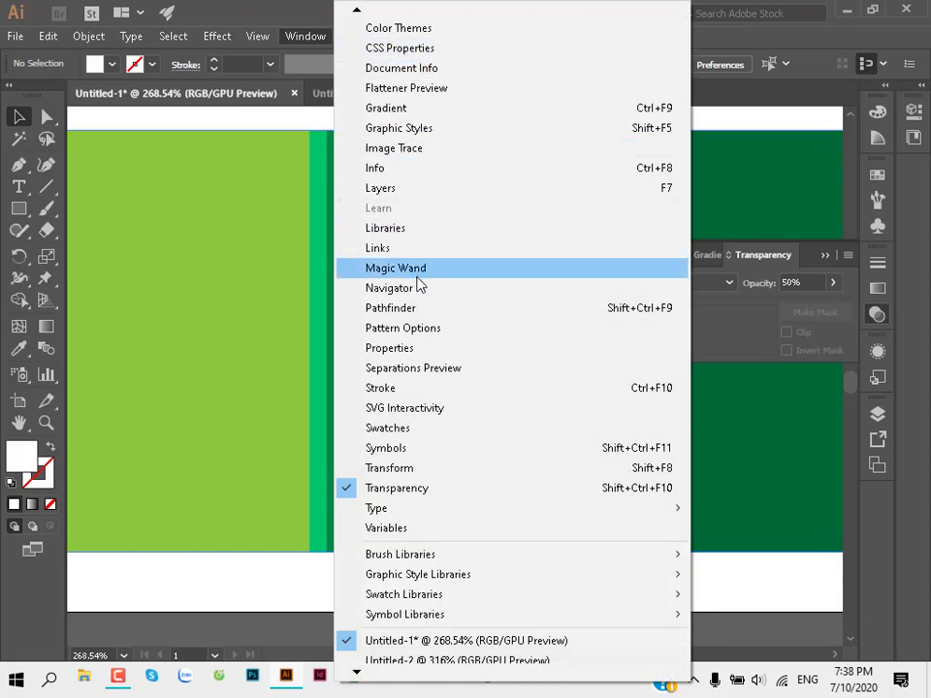
Step: Review Layer 1's rectangles in the Layers panel, then fit the whole artboard with Ctrl+0
{"action": "left_click", "coordinate": [513, 190]}
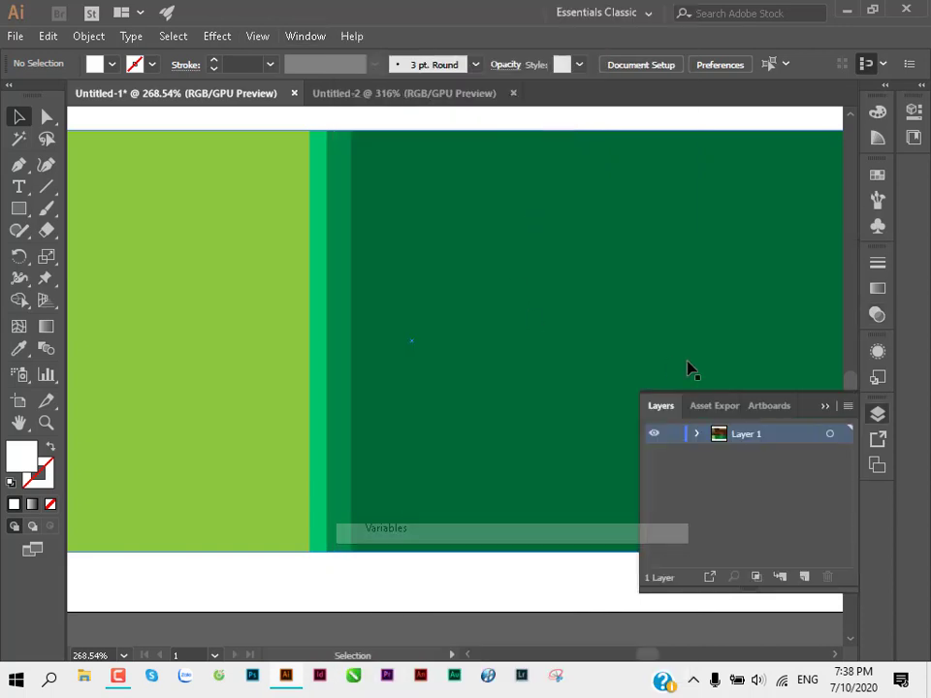
{"action": "left_click", "coordinate": [697, 434]}
{"action": "scroll", "coordinate": [770, 489], "scroll_direction": "down", "scroll_amount": 5}
{"action": "scroll", "coordinate": [769, 494], "scroll_direction": "down", "scroll_amount": 5}
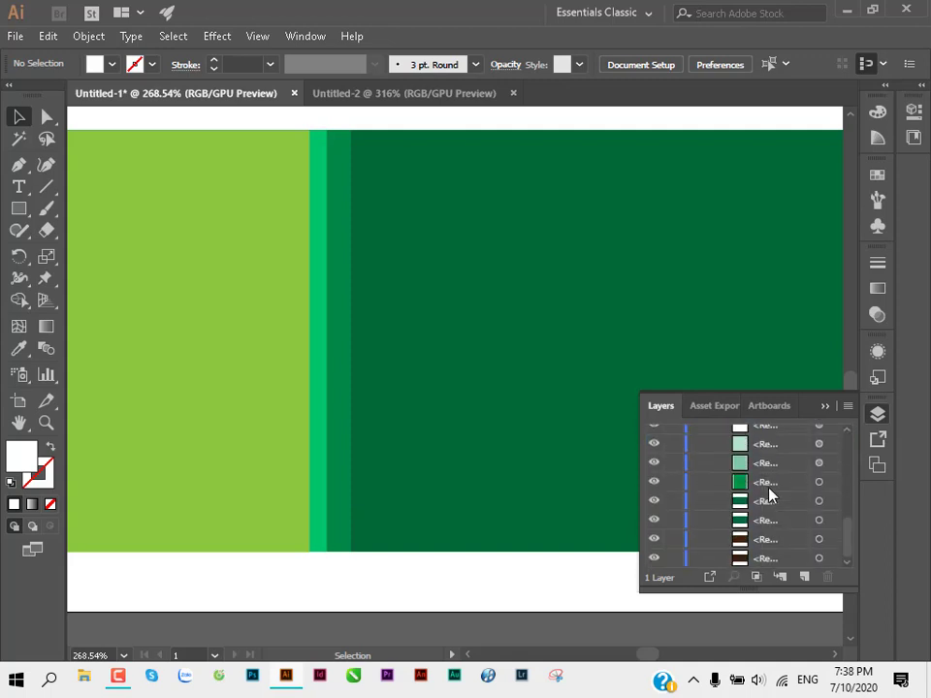
{"action": "left_click_drag", "start_coordinate": [755, 597], "coordinate": [756, 642]}
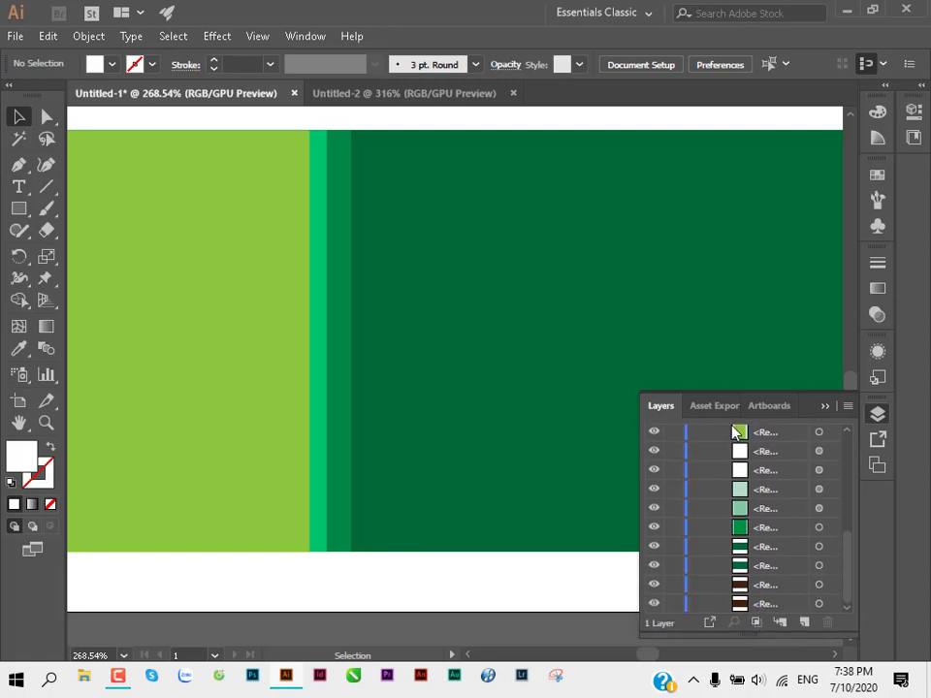
{"action": "left_click", "coordinate": [826, 407]}
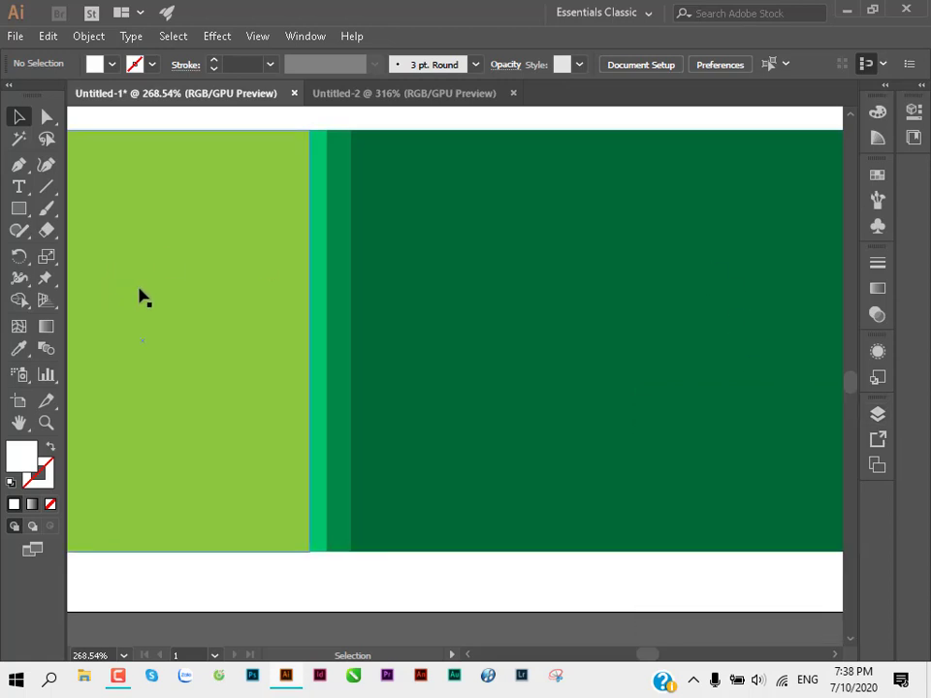
{"action": "key", "text": "ctrl"}
{"action": "key", "text": "ctrl+0"}
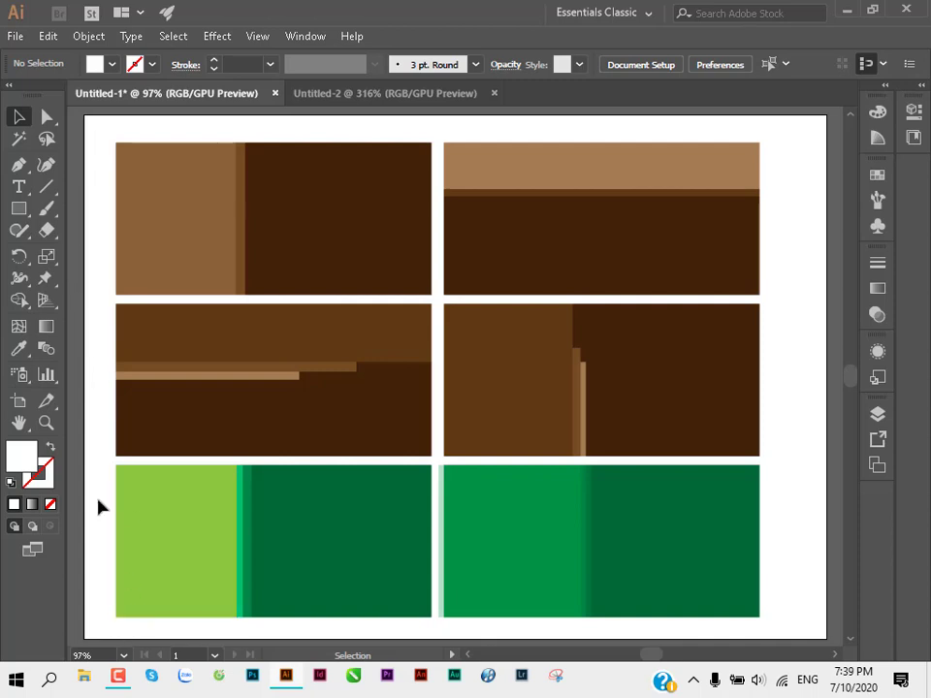
{"action": "left_click", "coordinate": [117, 675]}
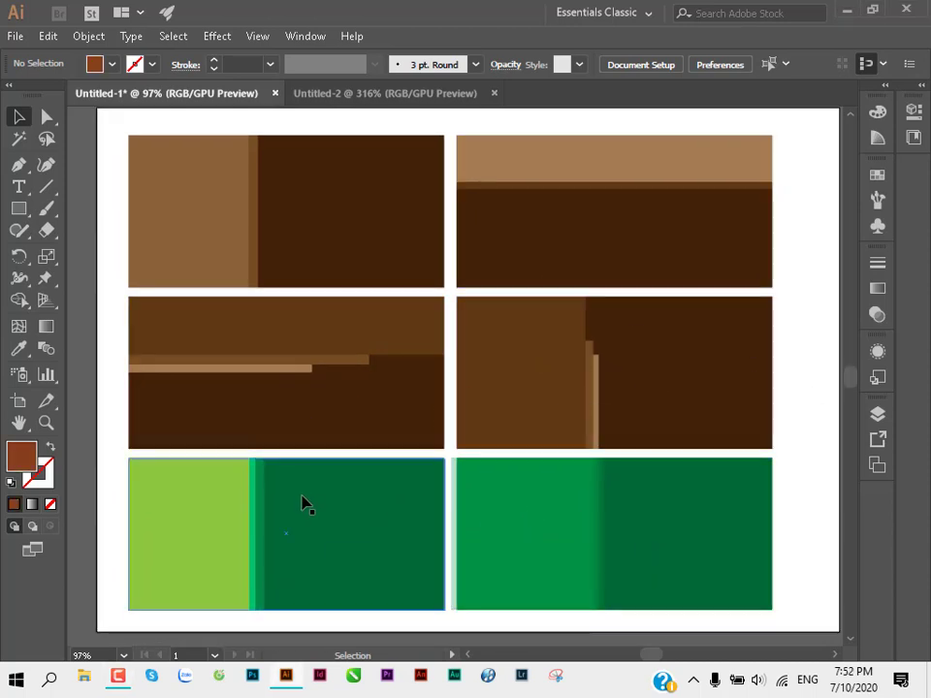
{"action": "left_click", "coordinate": [523, 529]}
{"action": "scroll", "coordinate": [370, 440], "scroll_direction": "down", "scroll_amount": 3}
{"action": "scroll", "coordinate": [425, 425], "scroll_direction": "down", "scroll_amount": 2}
{"action": "scroll", "coordinate": [557, 444], "scroll_direction": "up", "scroll_amount": 2}
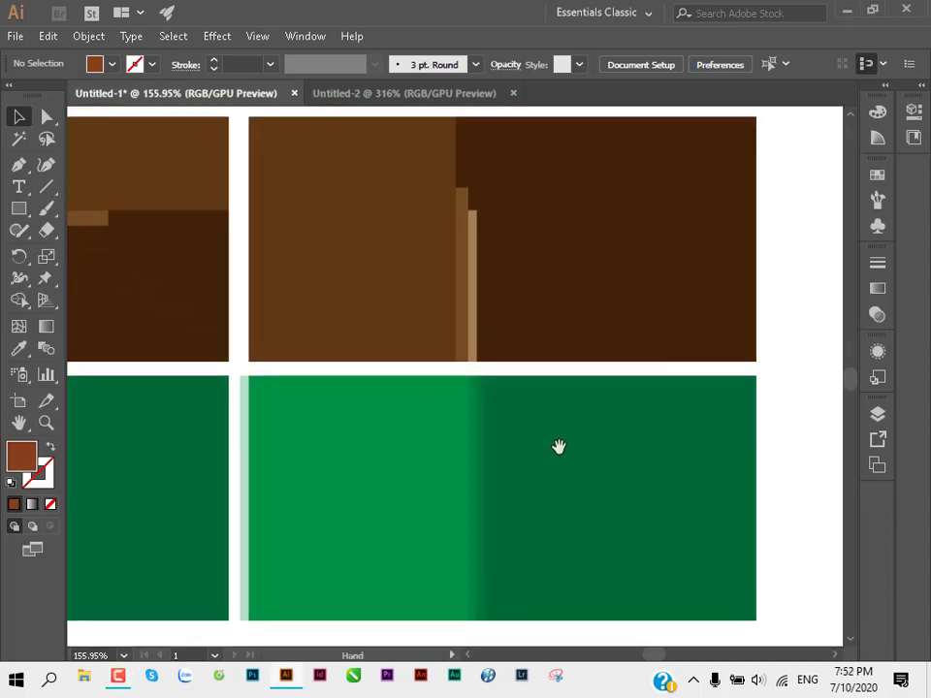
{"action": "left_click", "coordinate": [459, 388]}
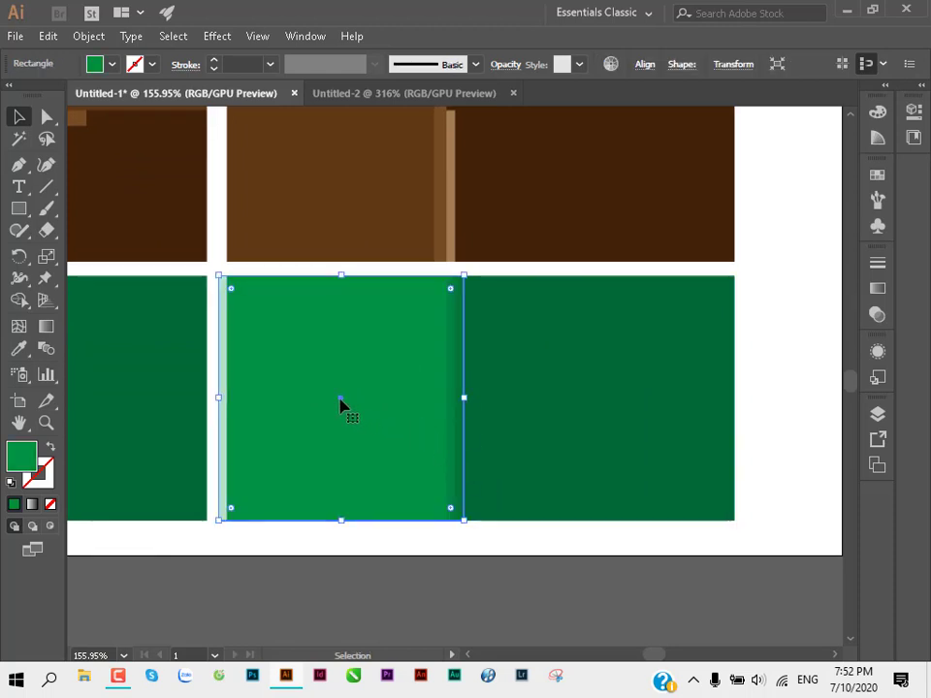
{"action": "left_click_drag", "start_coordinate": [343, 405], "coordinate": [563, 369]}
{"action": "left_click_drag", "start_coordinate": [142, 548], "coordinate": [341, 535]}
{"action": "left_click", "coordinate": [342, 535]}
{"action": "scroll", "coordinate": [316, 440], "scroll_direction": "up", "scroll_amount": 2}
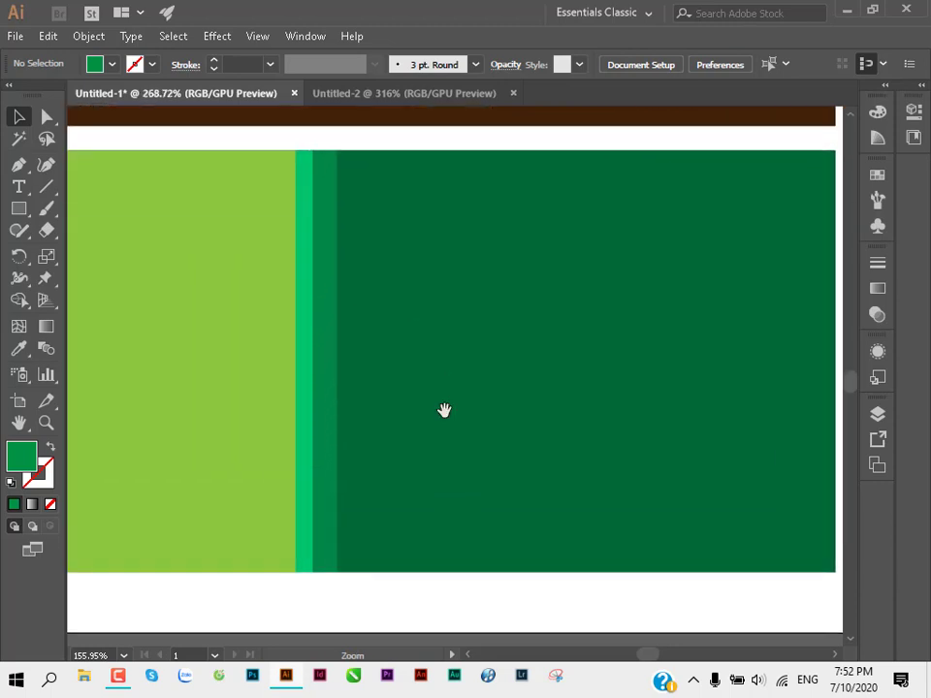
{"action": "left_click", "coordinate": [328, 425]}
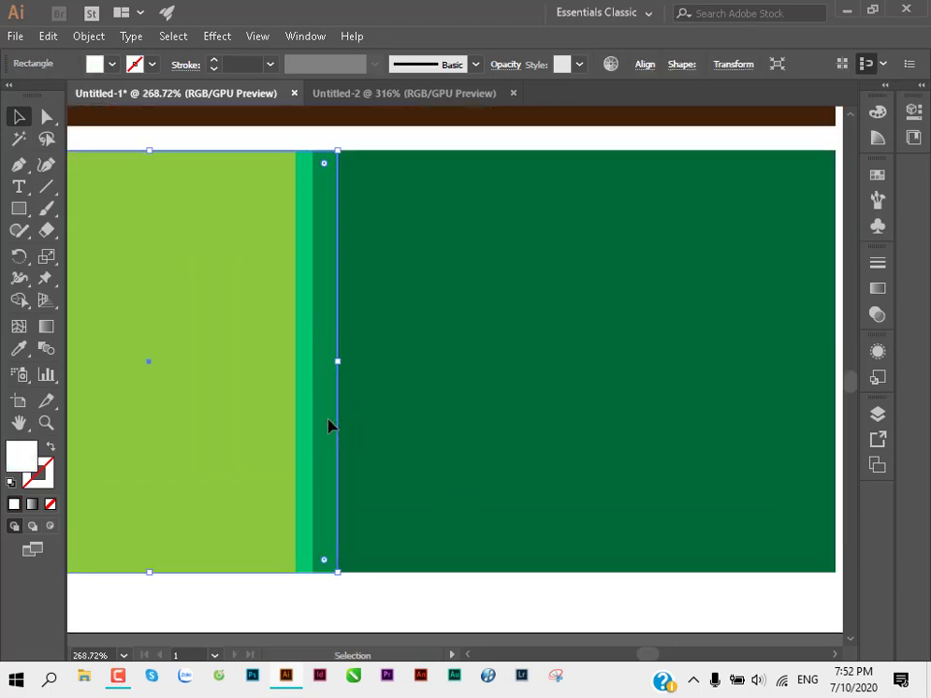
{"action": "left_click", "coordinate": [374, 605]}
{"action": "left_click", "coordinate": [337, 482]}
{"action": "left_click", "coordinate": [366, 591]}
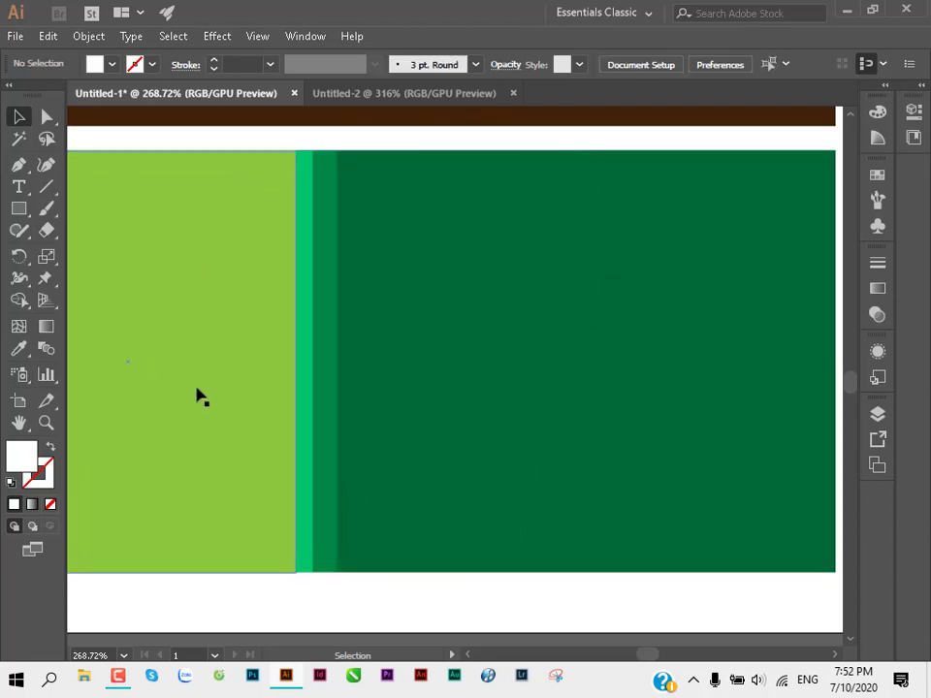
{"action": "left_click", "coordinate": [320, 271]}
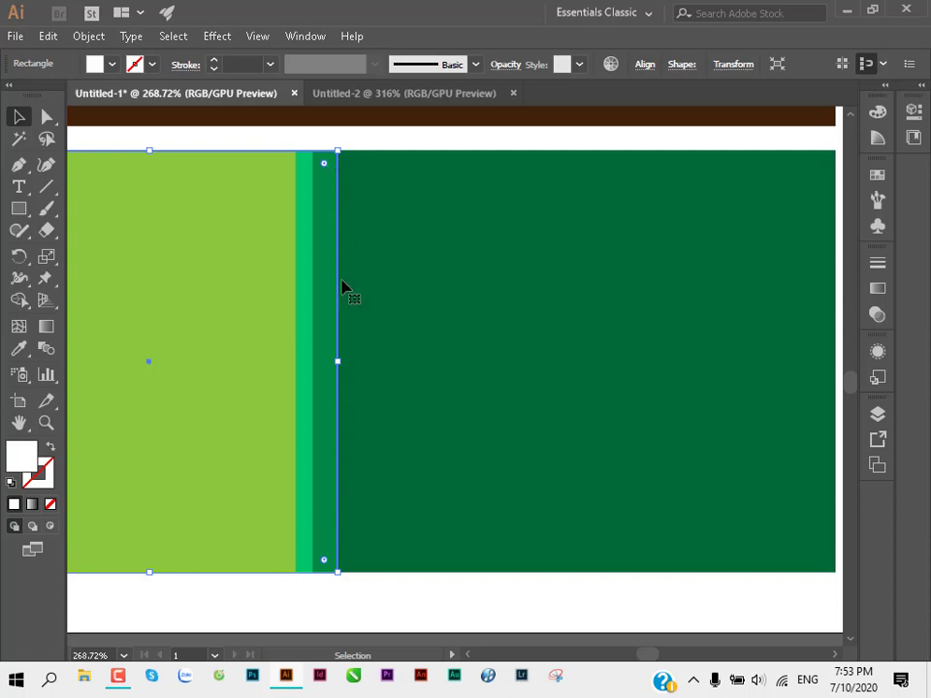
{"action": "left_click", "coordinate": [878, 316]}
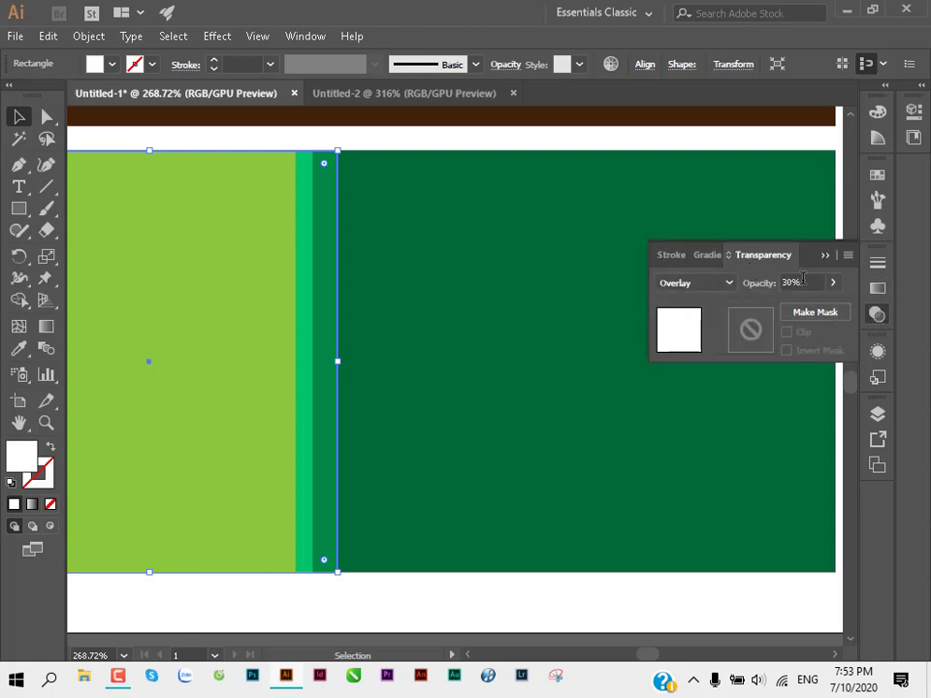
{"action": "left_click", "coordinate": [879, 315]}
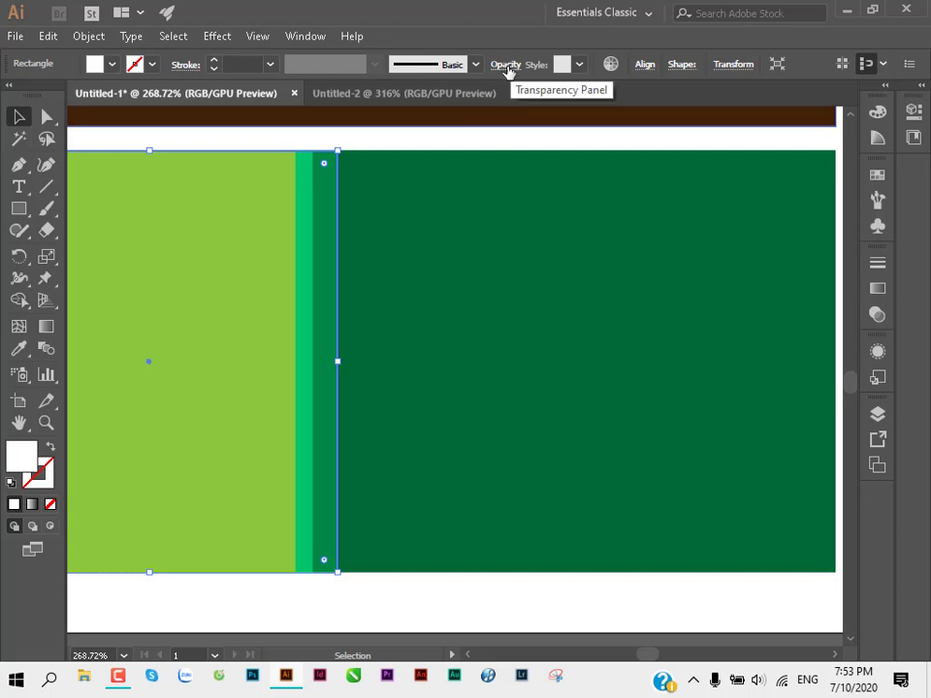
Step: Inspect the opacity settings of the green group, dark green rectangle and lime rectangle
{"action": "left_click", "coordinate": [507, 69]}
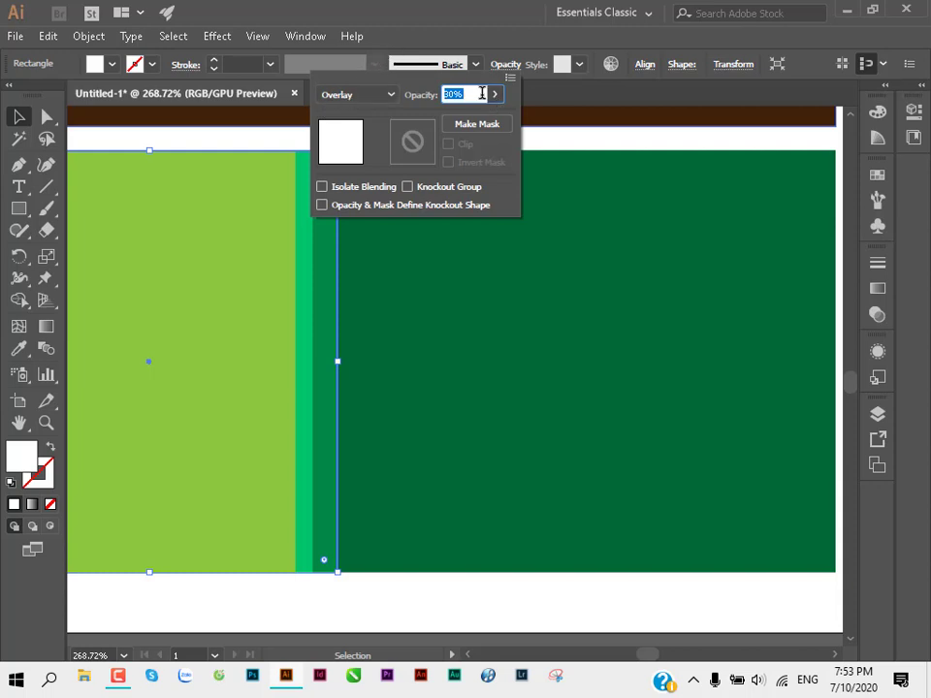
{"action": "left_click", "coordinate": [505, 69]}
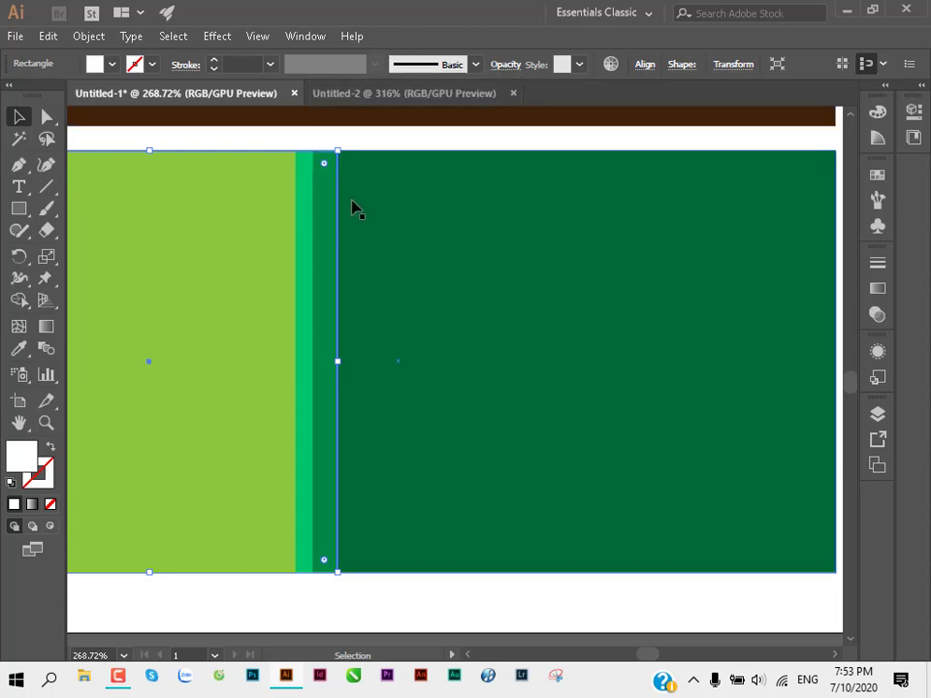
{"action": "left_click", "coordinate": [353, 207]}
{"action": "left_click", "coordinate": [517, 68]}
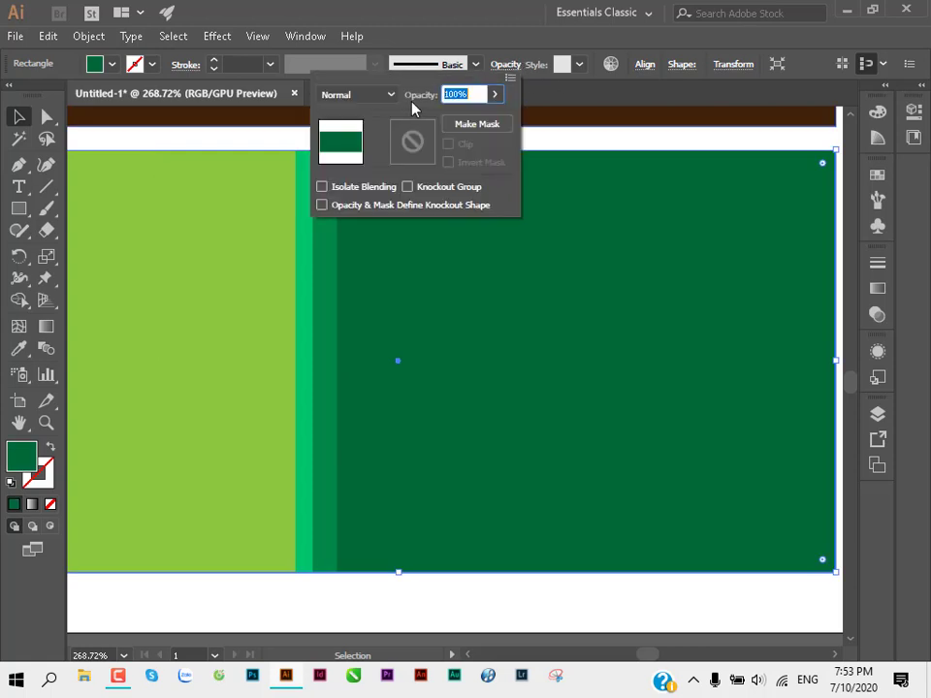
{"action": "left_click", "coordinate": [576, 173]}
{"action": "left_click", "coordinate": [271, 270]}
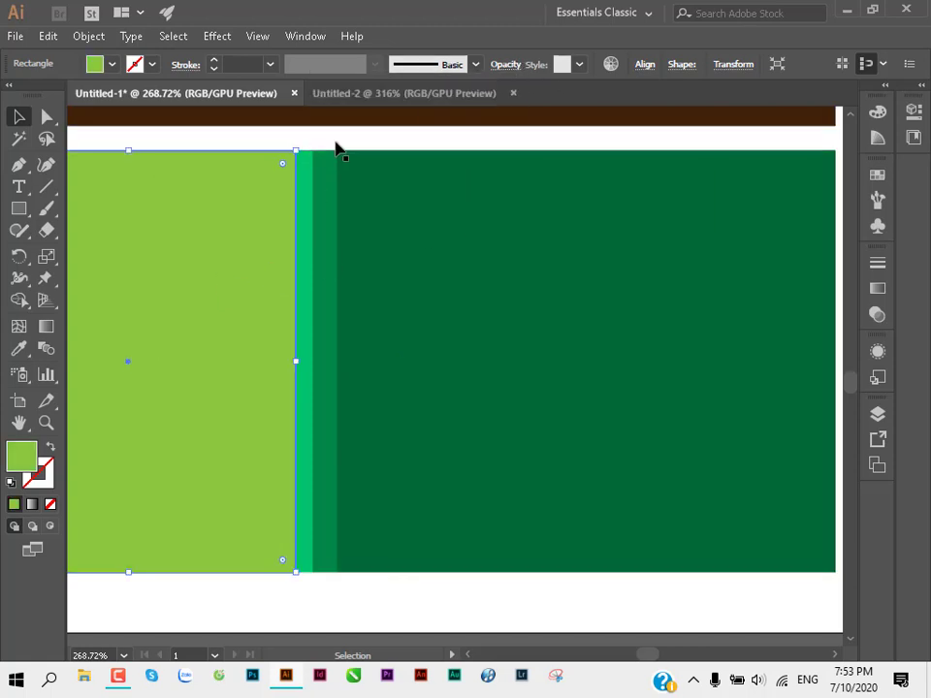
{"action": "left_click", "coordinate": [500, 68]}
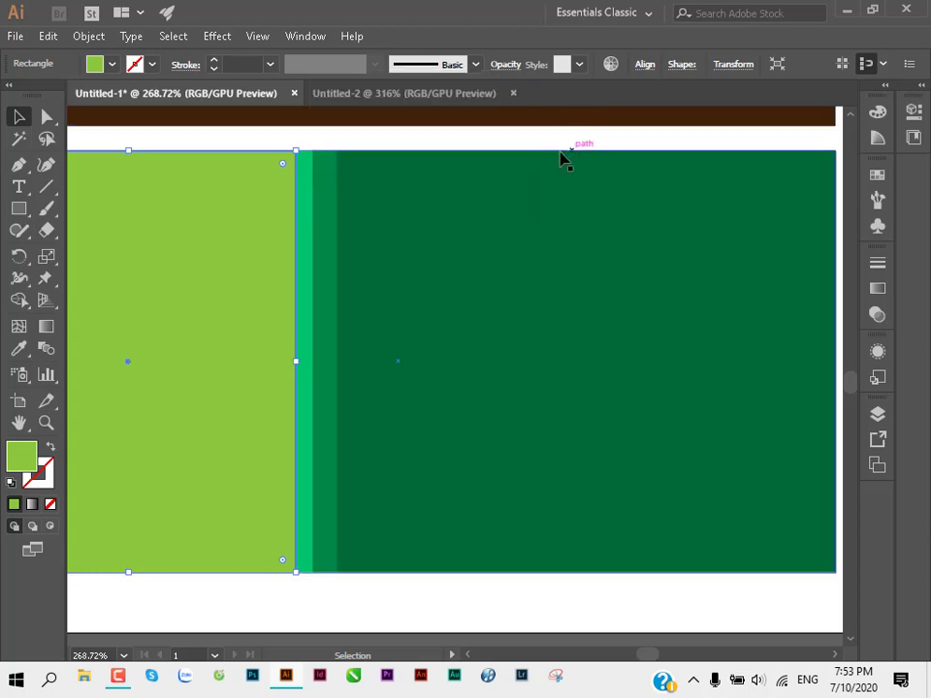
{"action": "left_click_drag", "start_coordinate": [427, 145], "coordinate": [500, 187]}
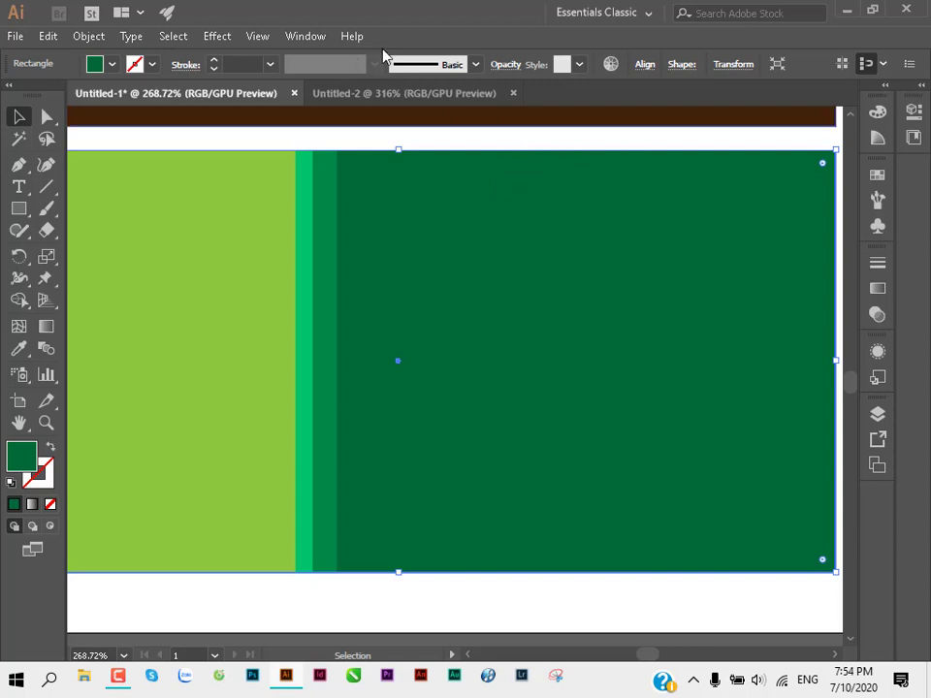
{"action": "left_click", "coordinate": [511, 65]}
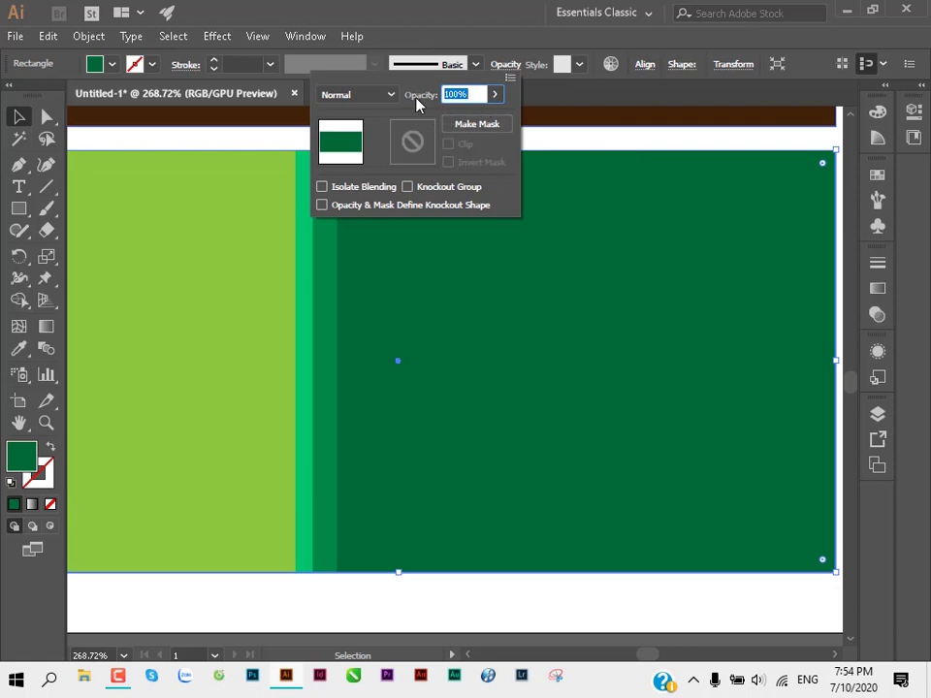
{"action": "left_click", "coordinate": [567, 143]}
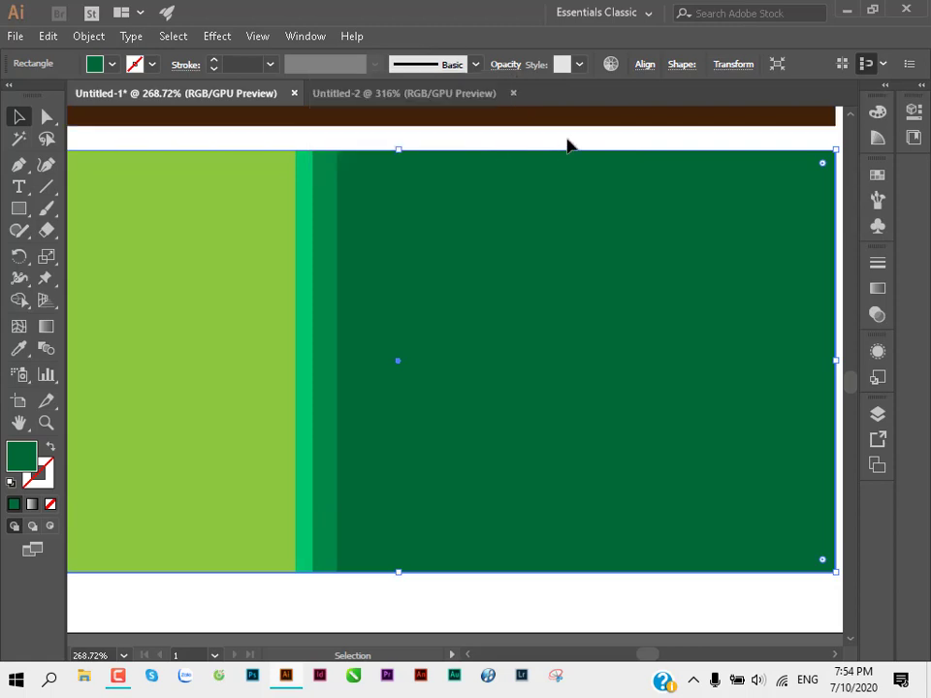
Step: Alt-drag a copy of the lower-left green panel straight down below the artboard
{"action": "scroll", "coordinate": [388, 290], "scroll_direction": "down", "scroll_amount": 3}
{"action": "scroll", "coordinate": [418, 277], "scroll_direction": "down", "scroll_amount": 3}
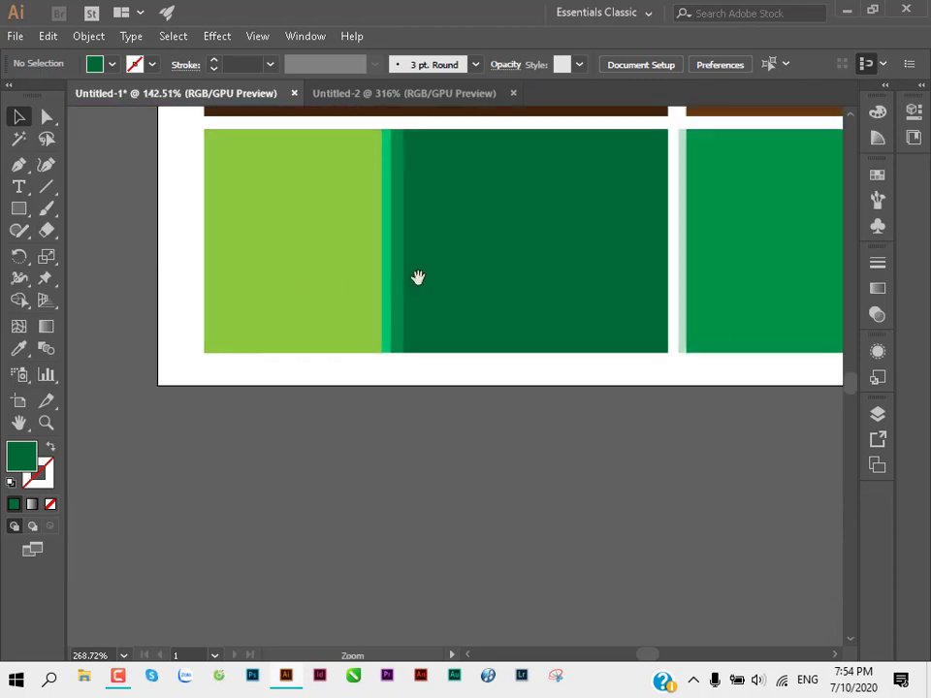
{"action": "scroll", "coordinate": [449, 268], "scroll_direction": "down", "scroll_amount": 3}
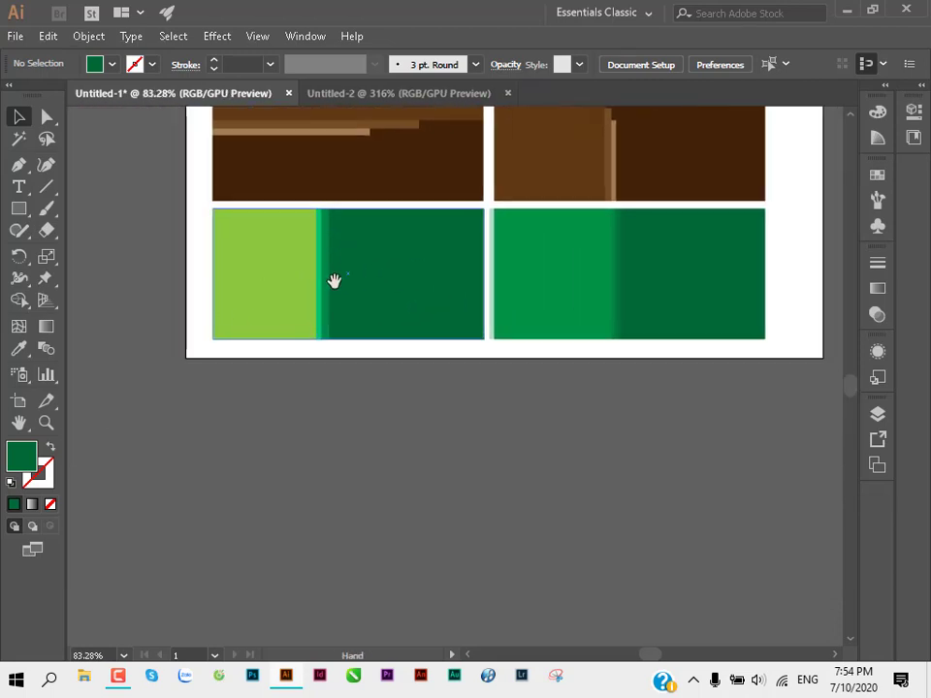
{"action": "scroll", "coordinate": [332, 278], "scroll_direction": "up", "scroll_amount": 2}
{"action": "scroll", "coordinate": [335, 315], "scroll_direction": "down", "scroll_amount": 2}
{"action": "scroll", "coordinate": [365, 347], "scroll_direction": "down", "scroll_amount": 1}
{"action": "left_click", "coordinate": [381, 381]}
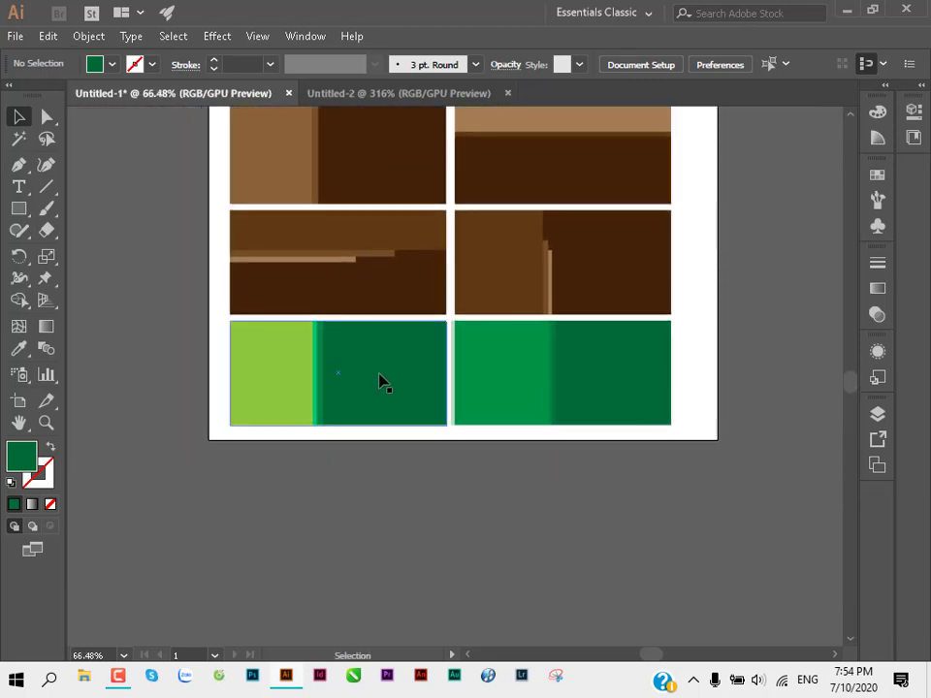
{"action": "left_click_drag", "start_coordinate": [376, 381], "coordinate": [369, 522]}
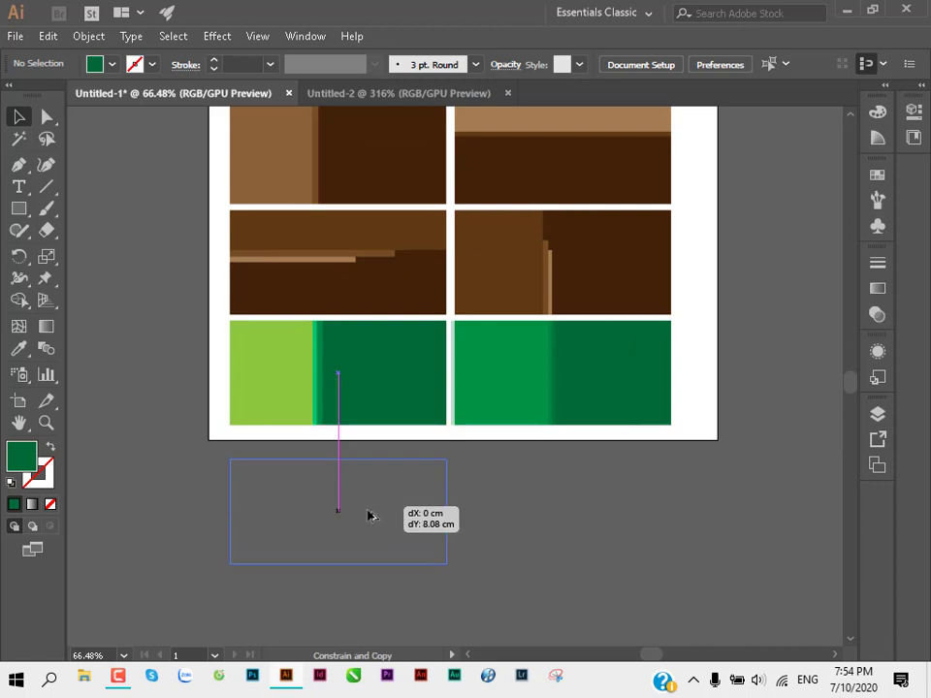
Step: Zoom in on the copied rectangle below the artboard and fill it with the grey swatch
{"action": "left_click", "coordinate": [573, 521]}
{"action": "key", "text": "z"}
{"action": "mouse_move", "coordinate": [293, 528]}
{"action": "left_mouse_down"}
{"action": "mouse_move", "coordinate": [448, 414]}
{"action": "mouse_move", "coordinate": [362, 391]}
{"action": "left_mouse_up"}
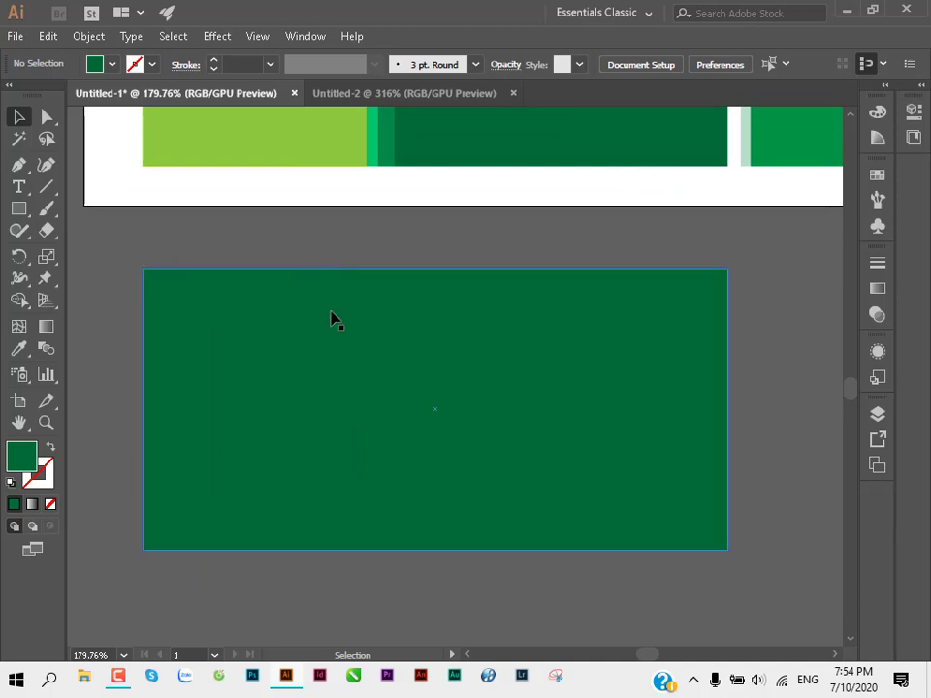
{"action": "left_click", "coordinate": [302, 369]}
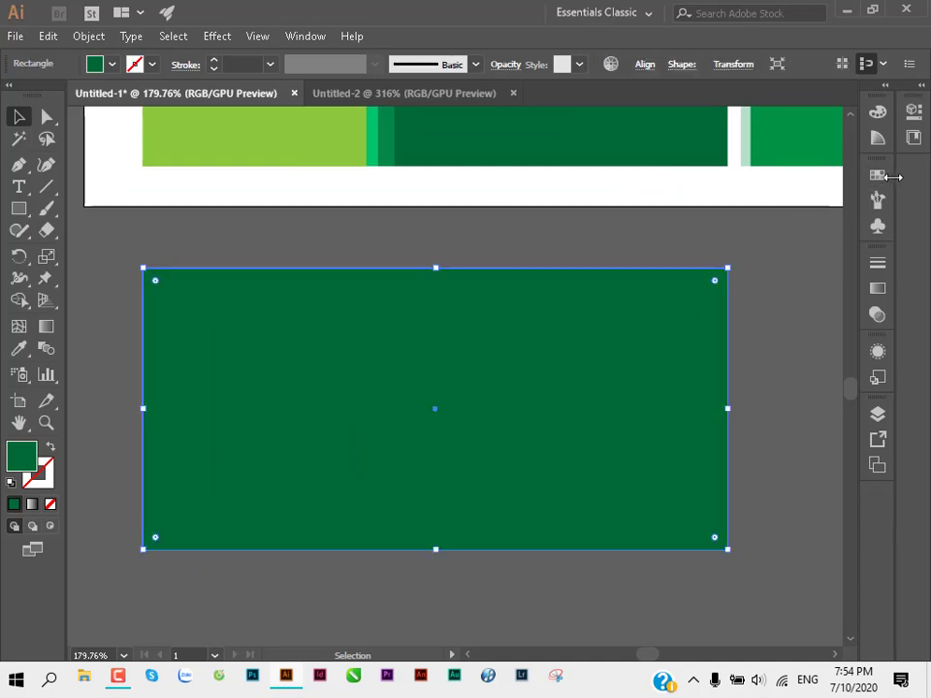
{"action": "left_click", "coordinate": [873, 175]}
{"action": "left_click", "coordinate": [713, 277]}
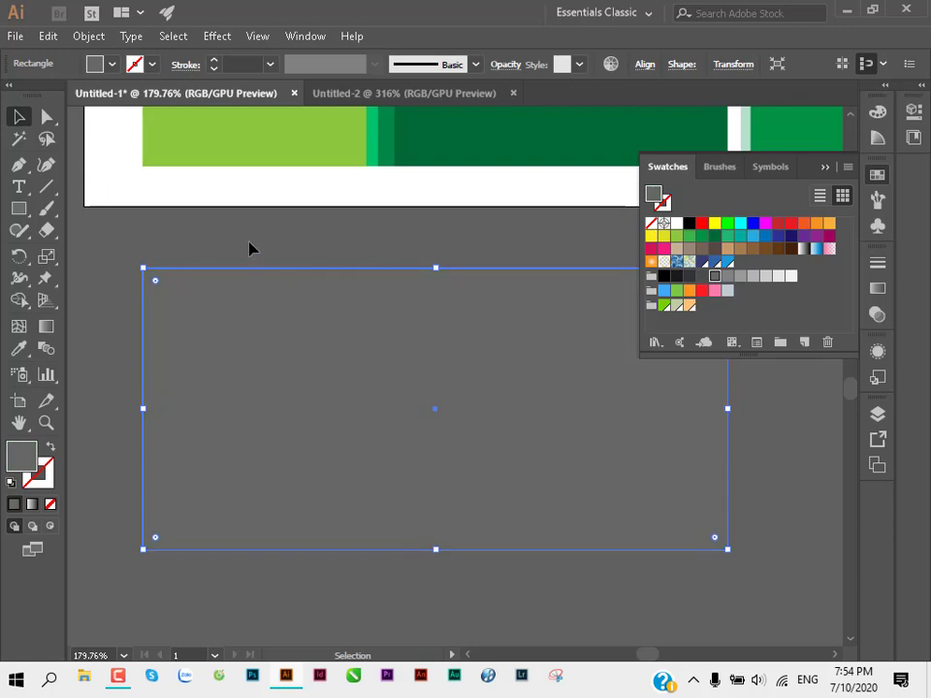
Step: Reselect the grey rectangle, then zoom out to view the whole artboard
{"action": "left_click", "coordinate": [249, 247]}
{"action": "left_click", "coordinate": [232, 309]}
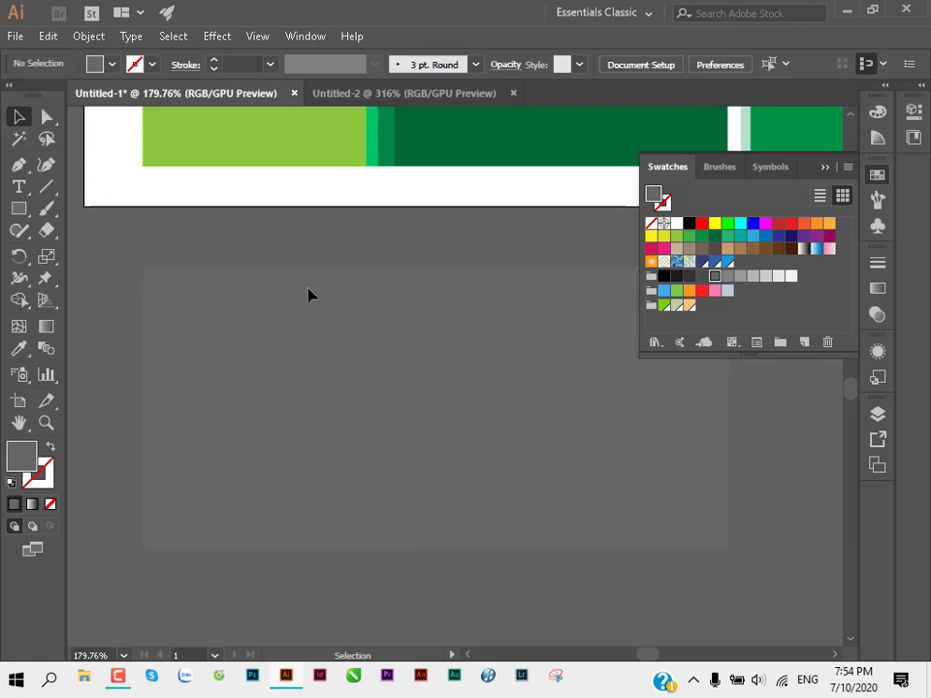
{"action": "left_click", "coordinate": [280, 243]}
{"action": "left_click", "coordinate": [277, 299]}
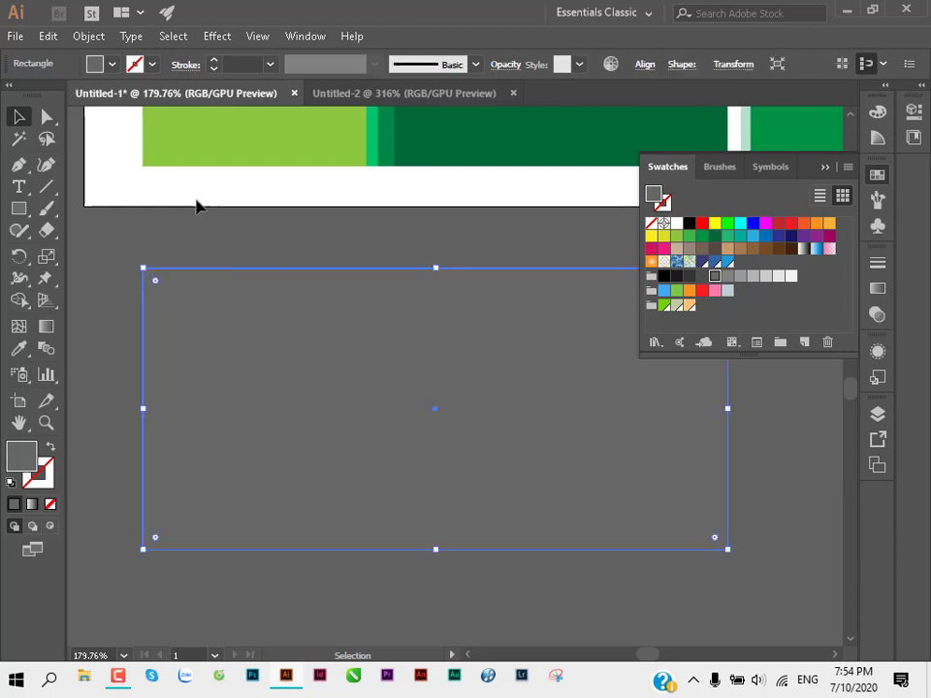
{"action": "left_click_drag", "start_coordinate": [328, 273], "coordinate": [236, 280]}
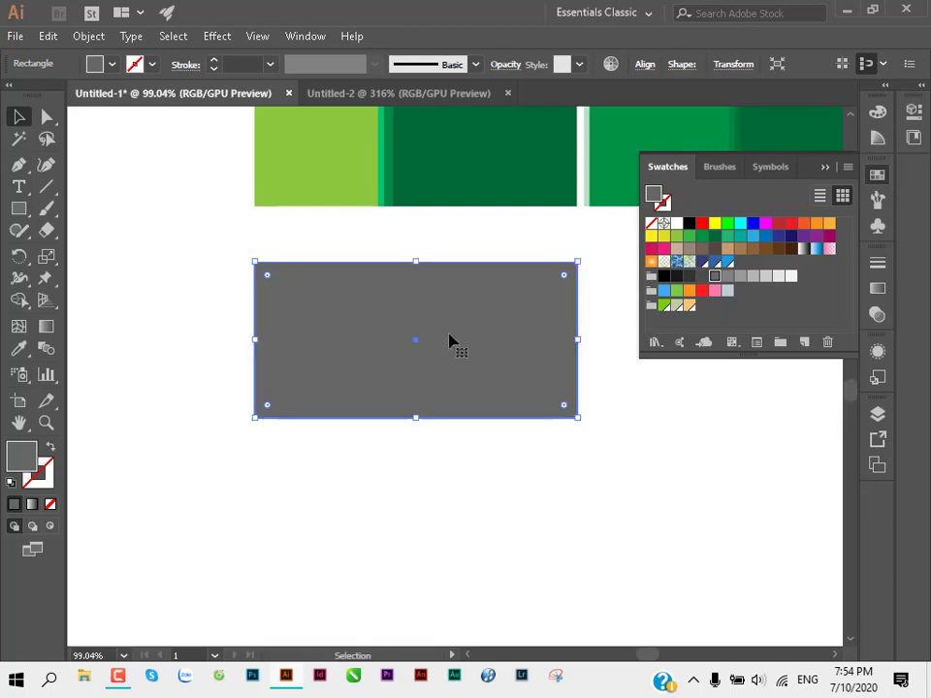
{"action": "left_click_drag", "start_coordinate": [449, 343], "coordinate": [233, 377]}
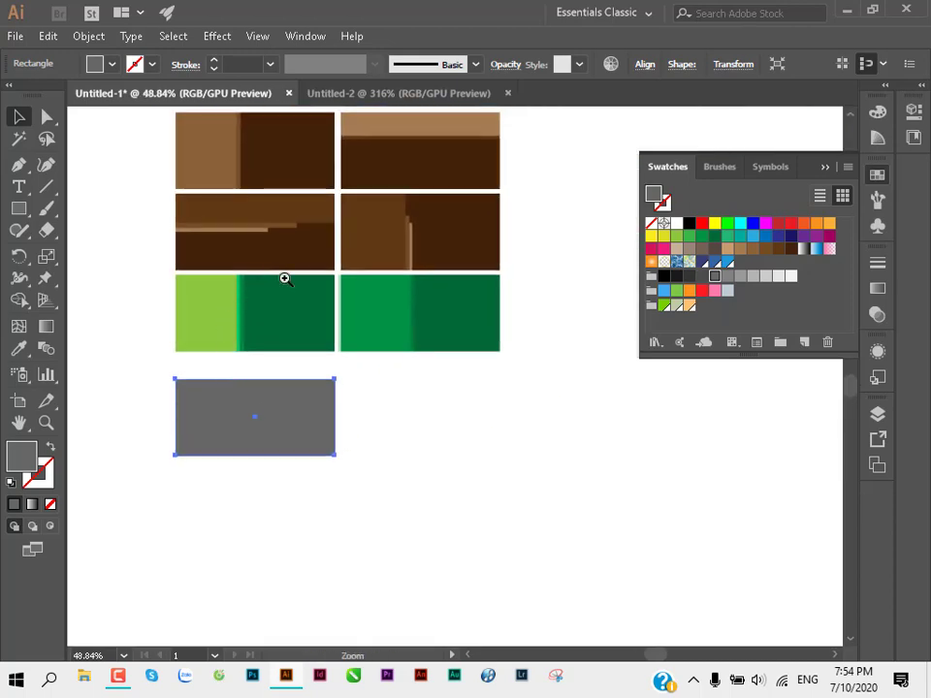
{"action": "left_click_drag", "start_coordinate": [284, 276], "coordinate": [203, 303]}
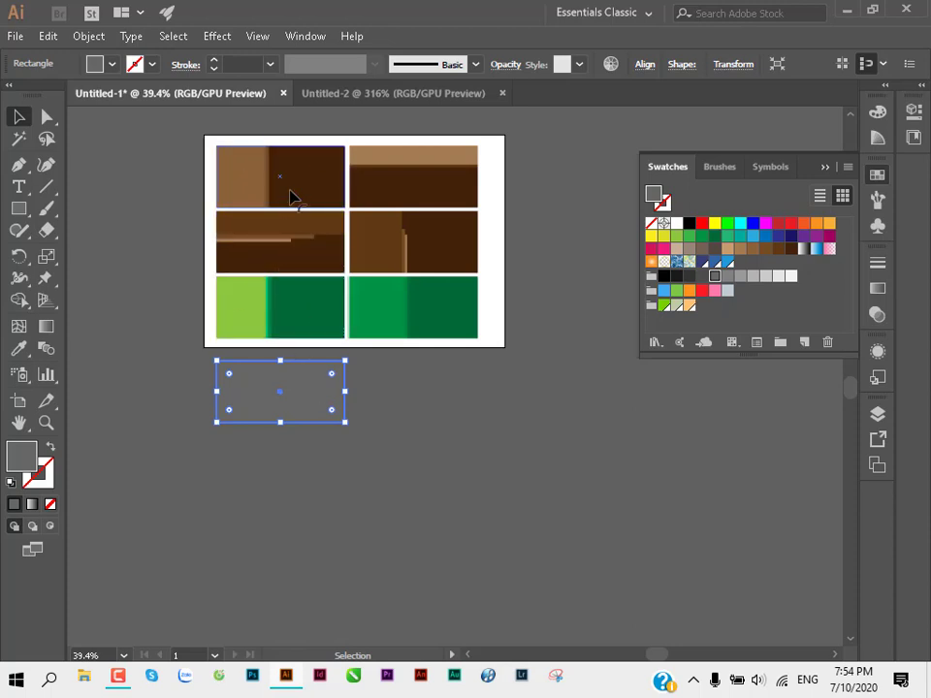
Step: Zoom back in around the grey rectangle and leave it selected
{"action": "left_click", "coordinate": [192, 192]}
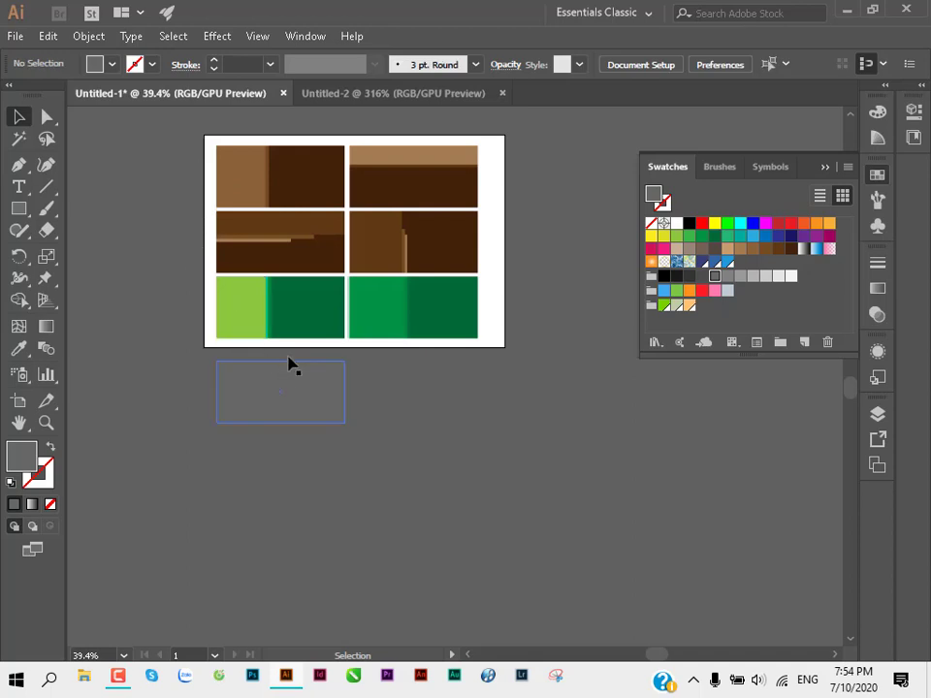
{"action": "left_click", "coordinate": [325, 390]}
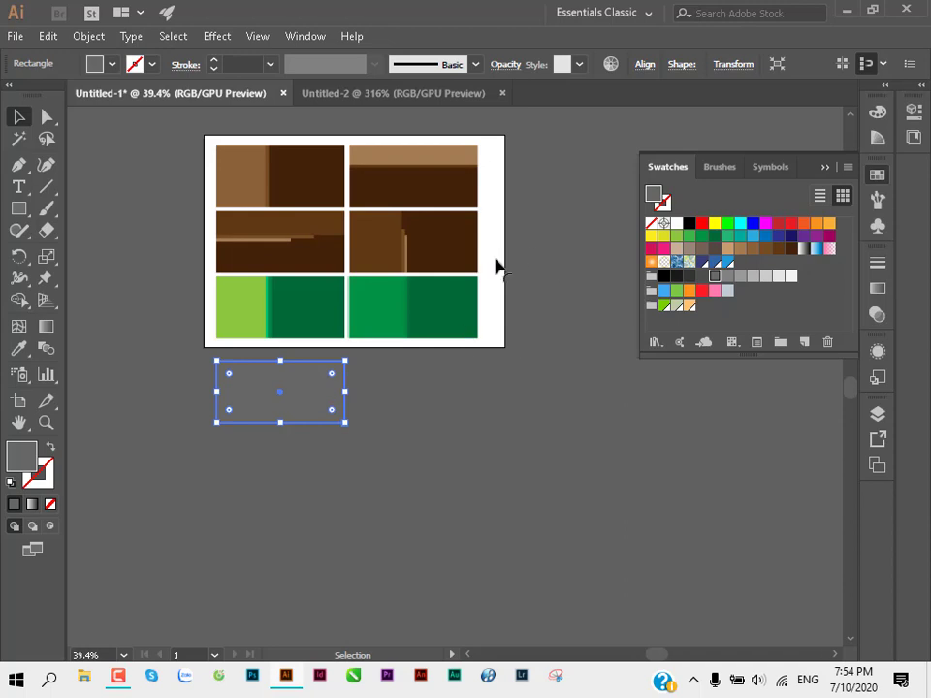
{"action": "left_click_drag", "start_coordinate": [258, 357], "coordinate": [352, 360]}
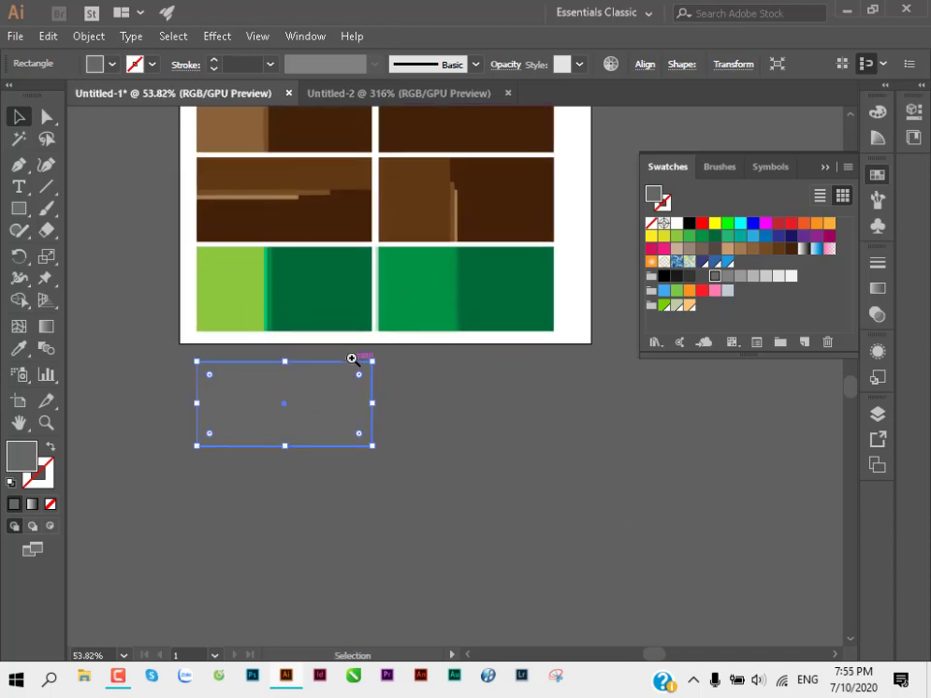
{"action": "key", "text": "ctrl"}
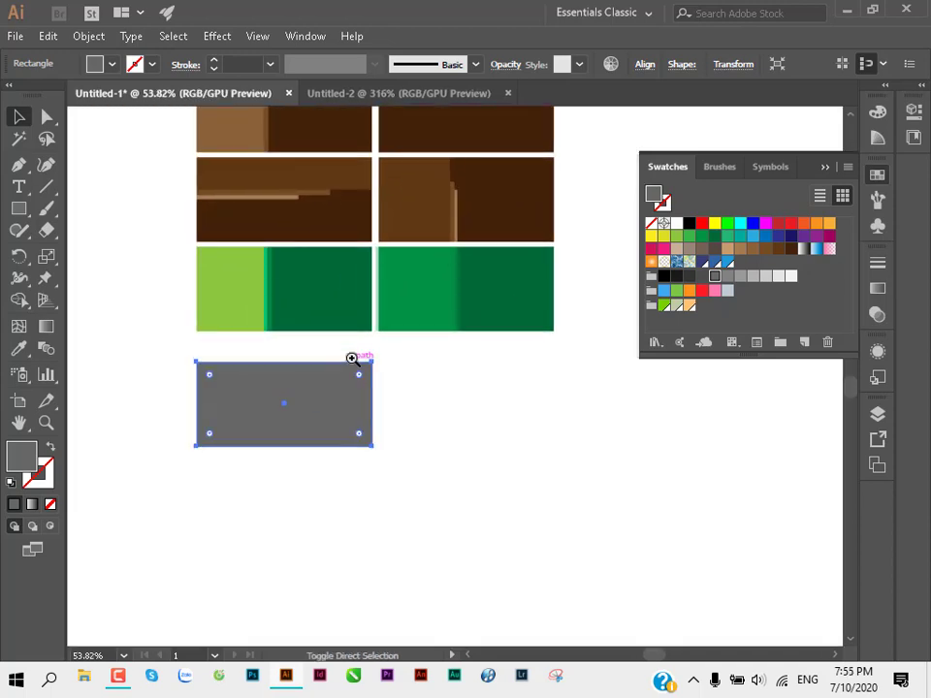
{"action": "left_click", "coordinate": [441, 449]}
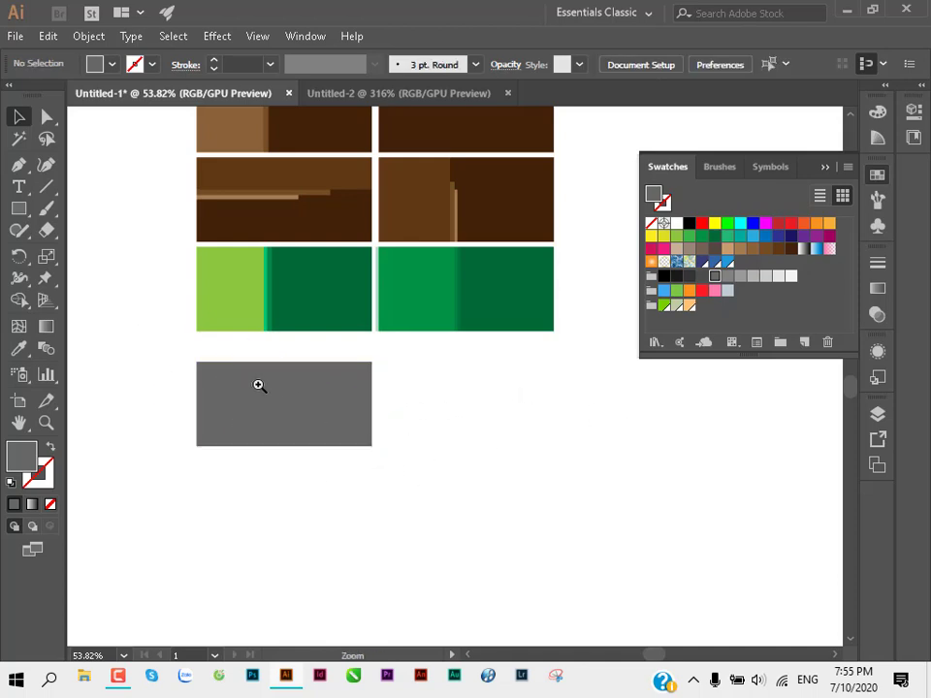
{"action": "scroll", "coordinate": [252, 388], "scroll_direction": "up", "scroll_amount": 4, "text": "alt"}
{"action": "left_click", "coordinate": [344, 420]}
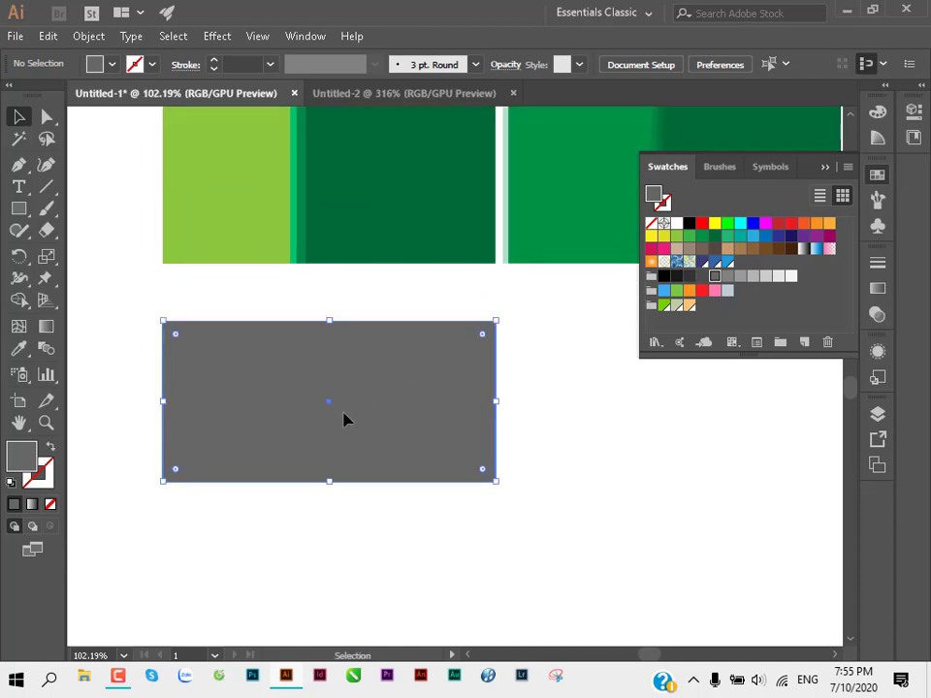
{"action": "left_click", "coordinate": [529, 410]}
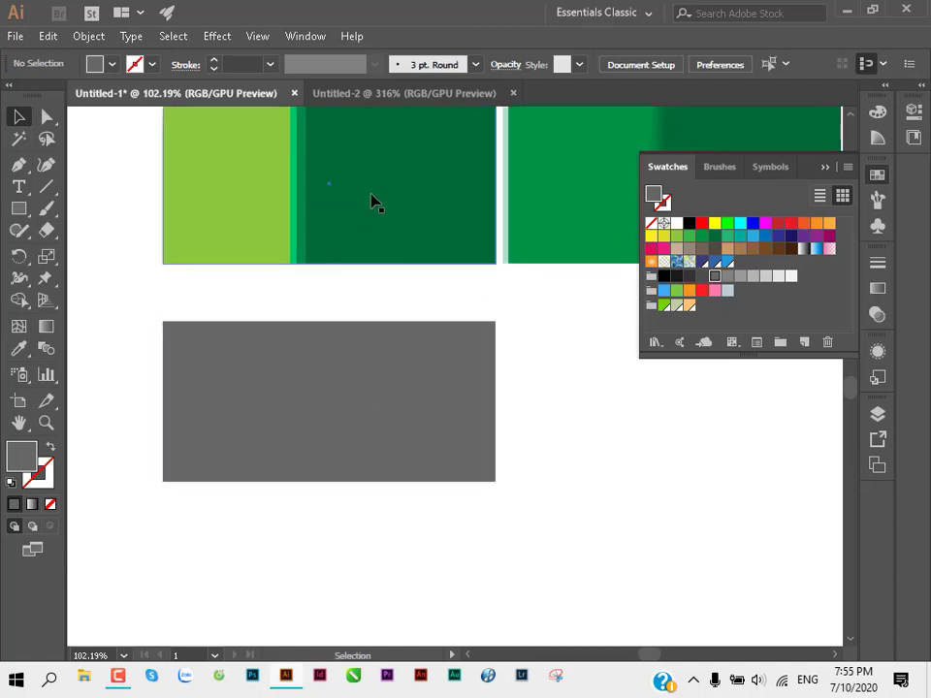
{"action": "left_click", "coordinate": [346, 400]}
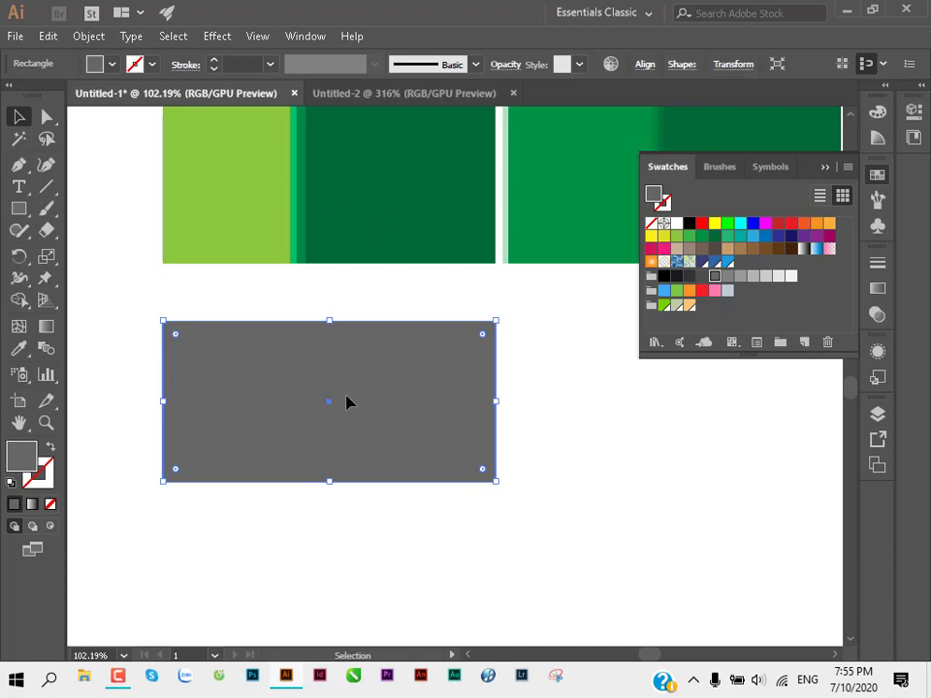
Step: Sample the panel's dark green onto the rectangle with the Eyedropper
{"action": "key", "text": "i"}
{"action": "left_click", "coordinate": [389, 179]}
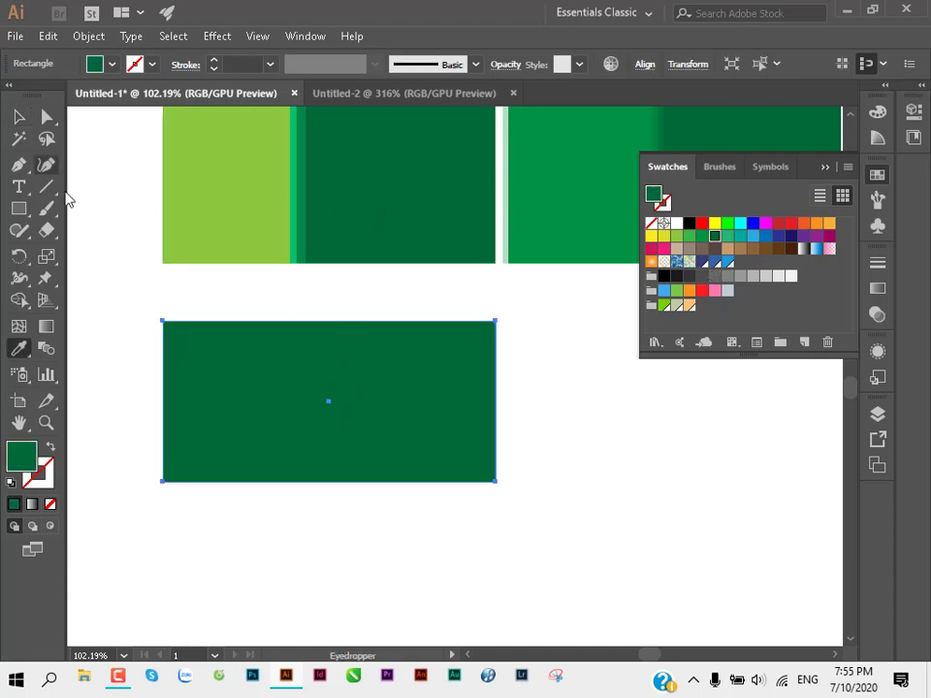
{"action": "key", "text": "v"}
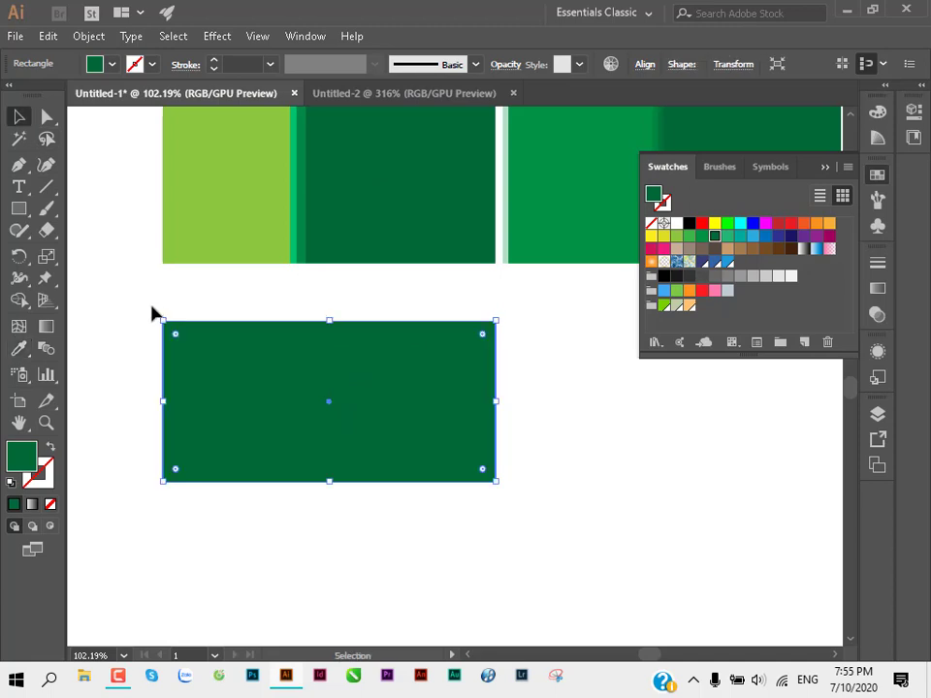
{"action": "left_click", "coordinate": [143, 309]}
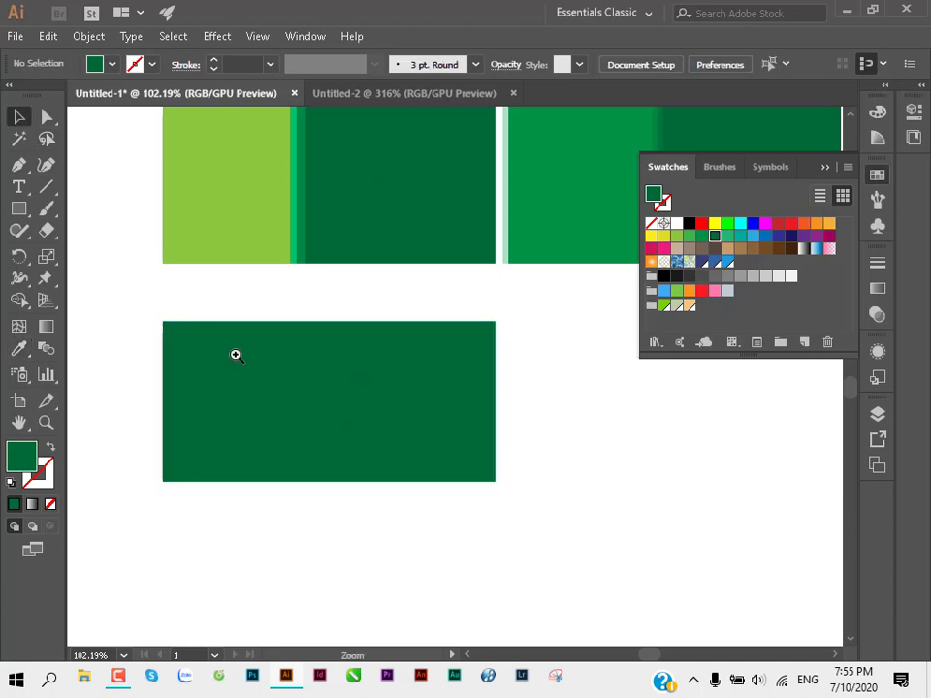
Step: Resize the dark green rectangle into a narrower, taller portrait block
{"action": "mouse_move", "coordinate": [238, 352]}
{"action": "left_mouse_down"}
{"action": "mouse_move", "coordinate": [301, 349]}
{"action": "mouse_move", "coordinate": [297, 305]}
{"action": "left_mouse_up"}
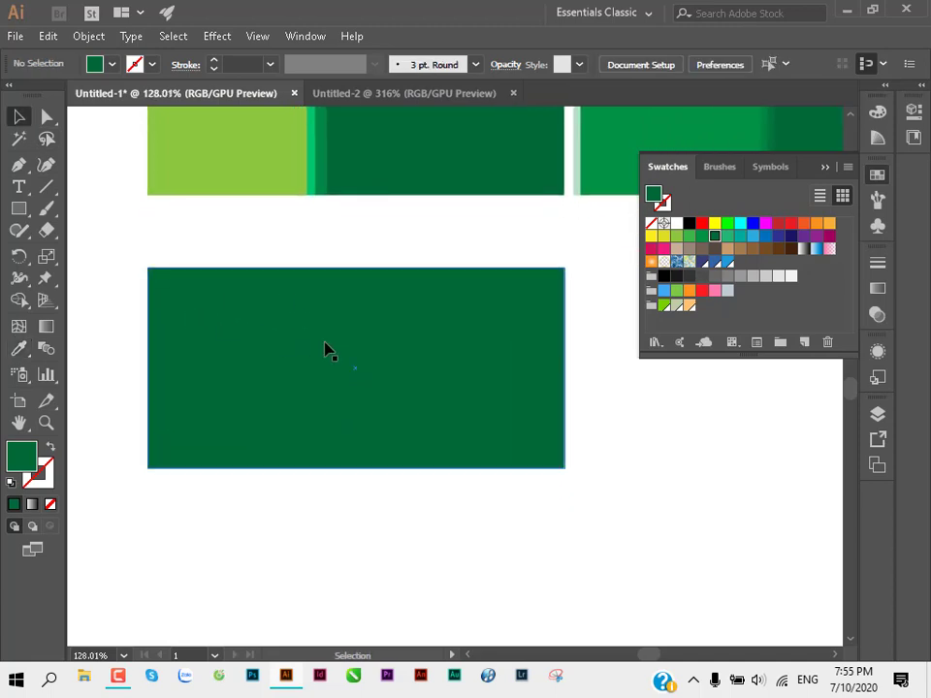
{"action": "mouse_move", "coordinate": [326, 349]}
{"action": "left_mouse_down"}
{"action": "mouse_move", "coordinate": [239, 328]}
{"action": "mouse_move", "coordinate": [245, 271]}
{"action": "left_mouse_up"}
{"action": "left_click", "coordinate": [421, 315]}
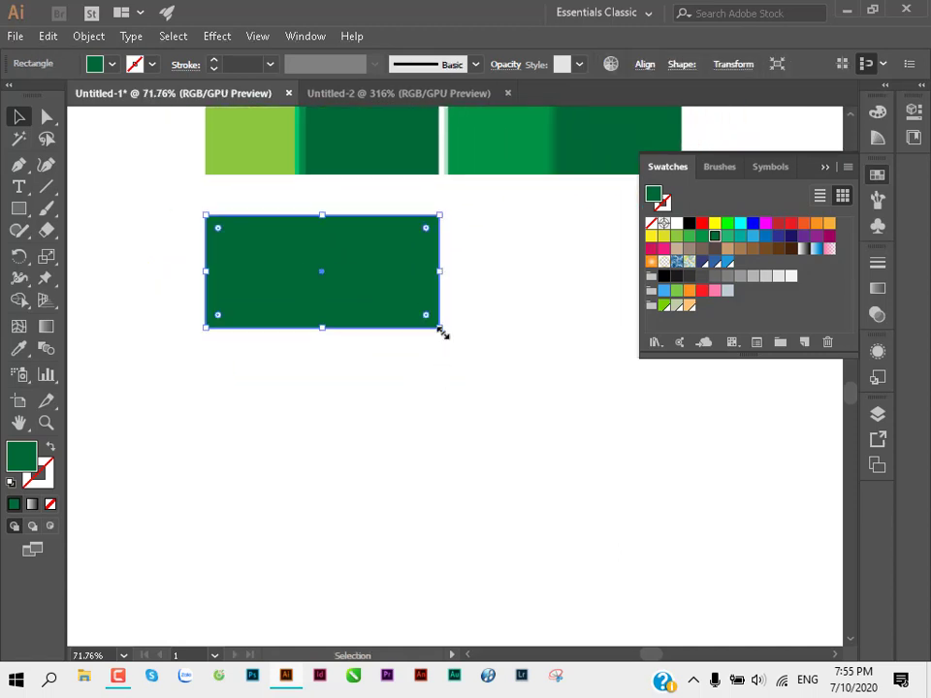
{"action": "left_click_drag", "start_coordinate": [439, 328], "coordinate": [360, 450]}
{"action": "left_click", "coordinate": [514, 475]}
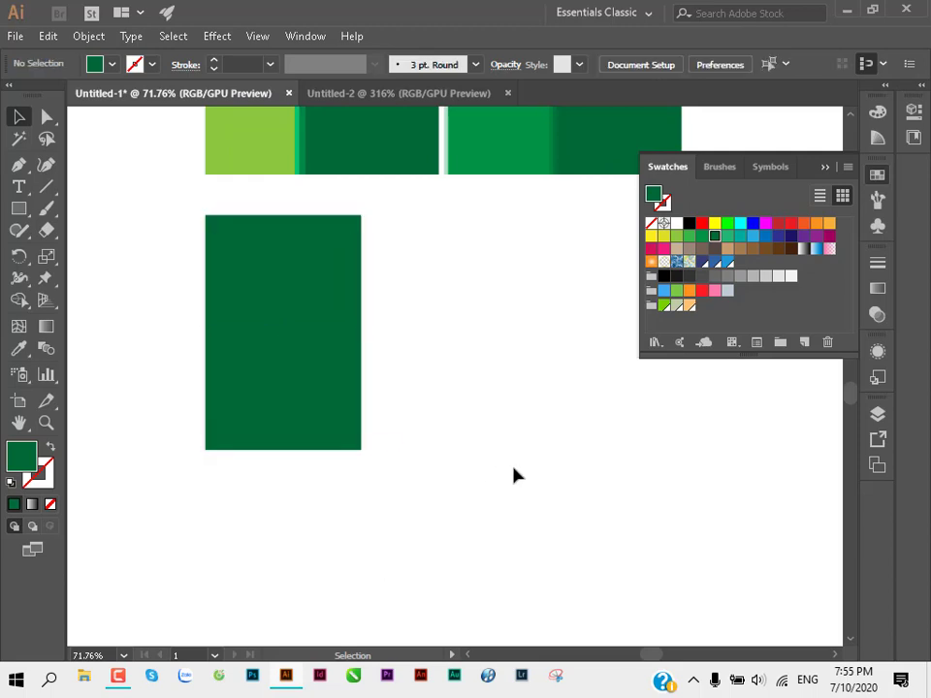
{"action": "mouse_move", "coordinate": [237, 284]}
{"action": "left_mouse_down"}
{"action": "mouse_move", "coordinate": [374, 284]}
{"action": "mouse_move", "coordinate": [401, 271]}
{"action": "mouse_move", "coordinate": [372, 289]}
{"action": "left_mouse_up"}
{"action": "left_click", "coordinate": [382, 287]}
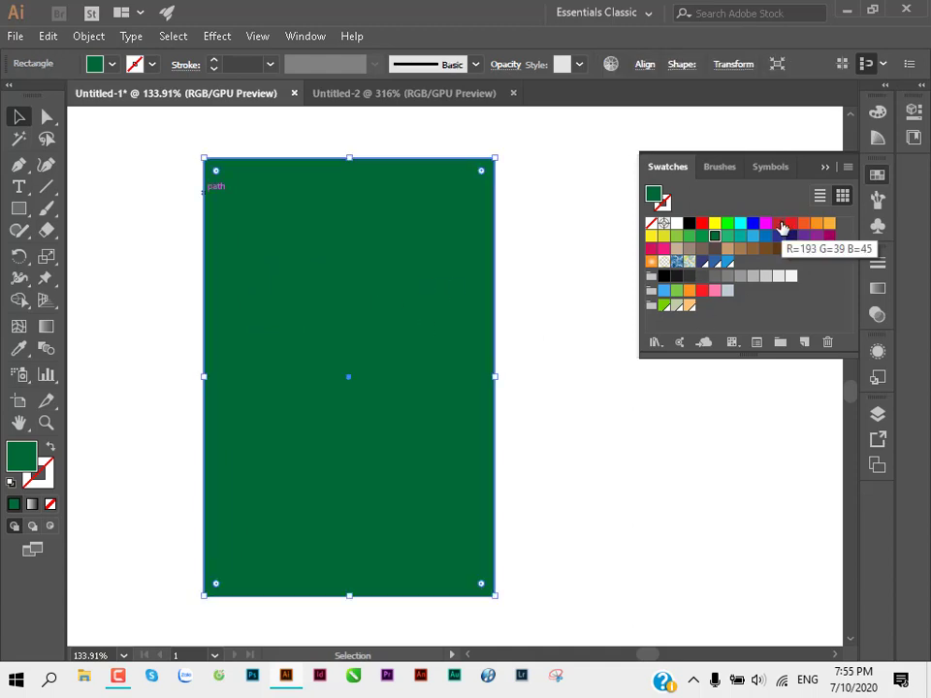
Step: Refill the tall rectangle with deep crimson #8c0e18 from the Color Picker
{"action": "left_click", "coordinate": [779, 224]}
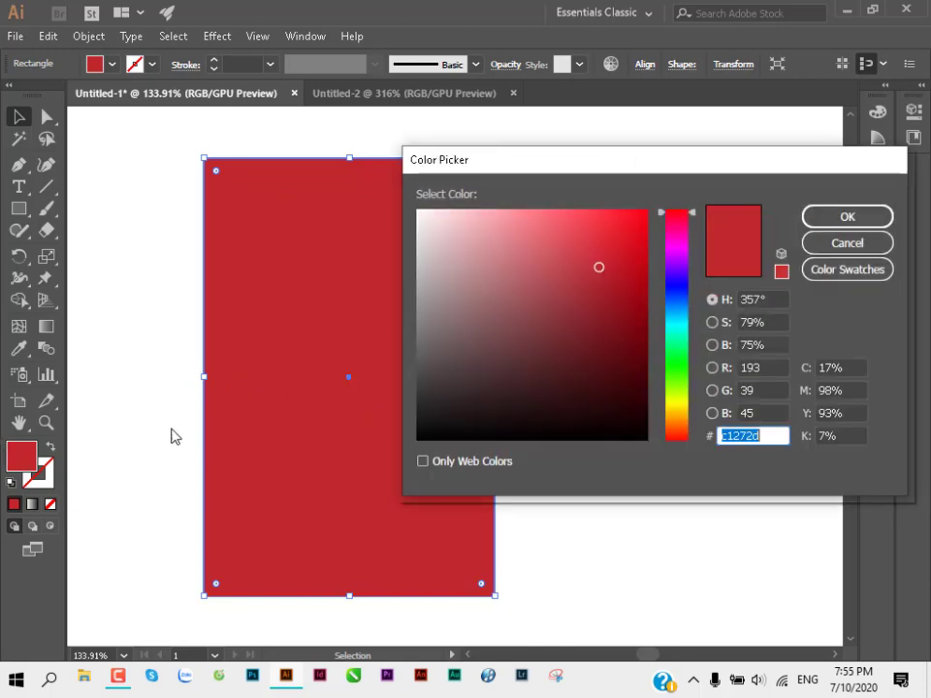
{"action": "left_click", "coordinate": [847, 242]}
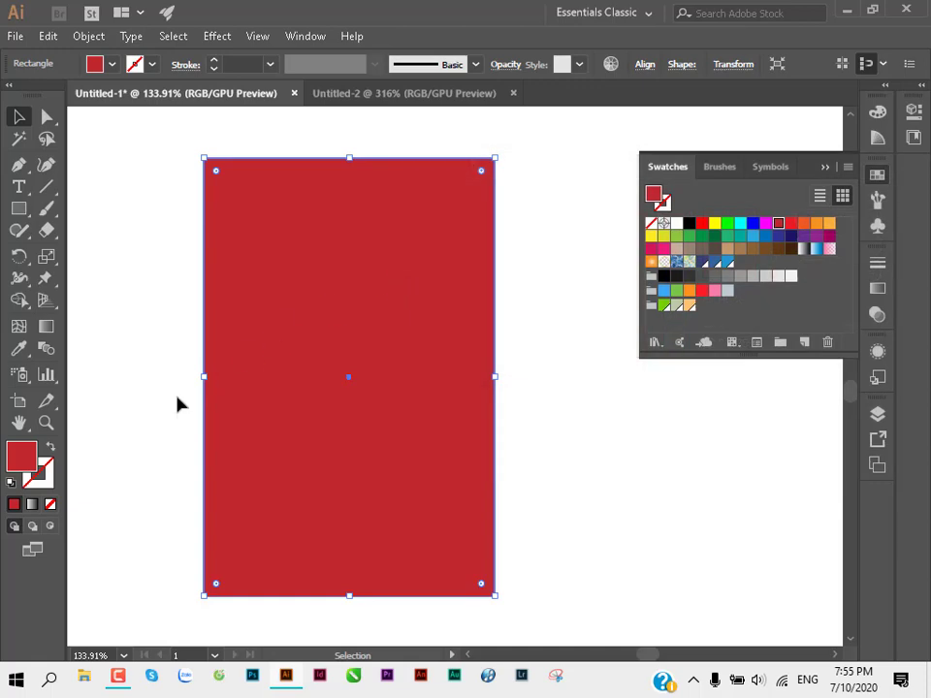
{"action": "double_click", "coordinate": [24, 459]}
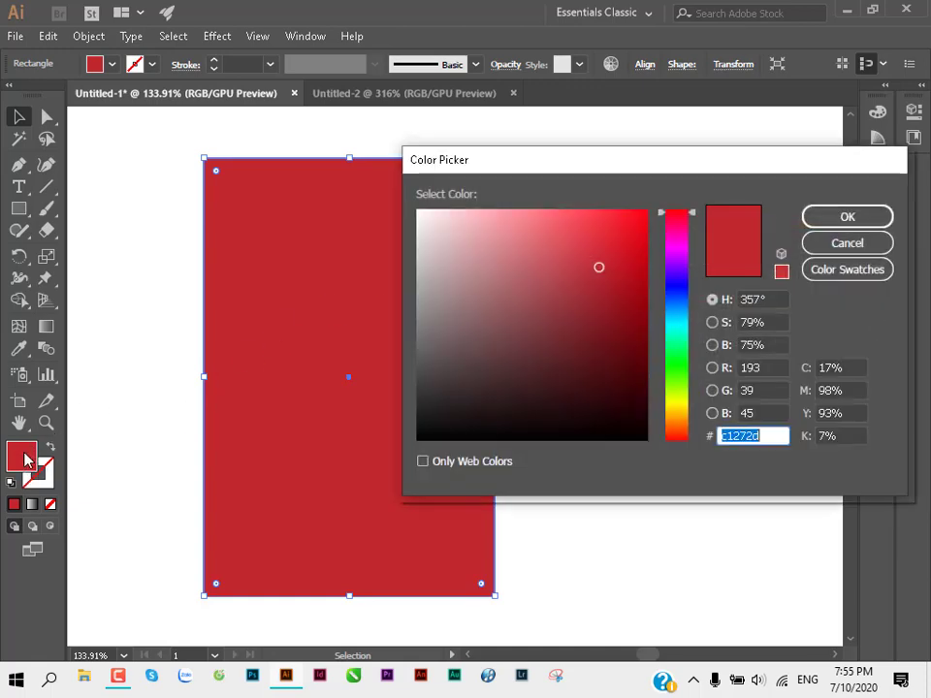
{"action": "left_click", "coordinate": [626, 313]}
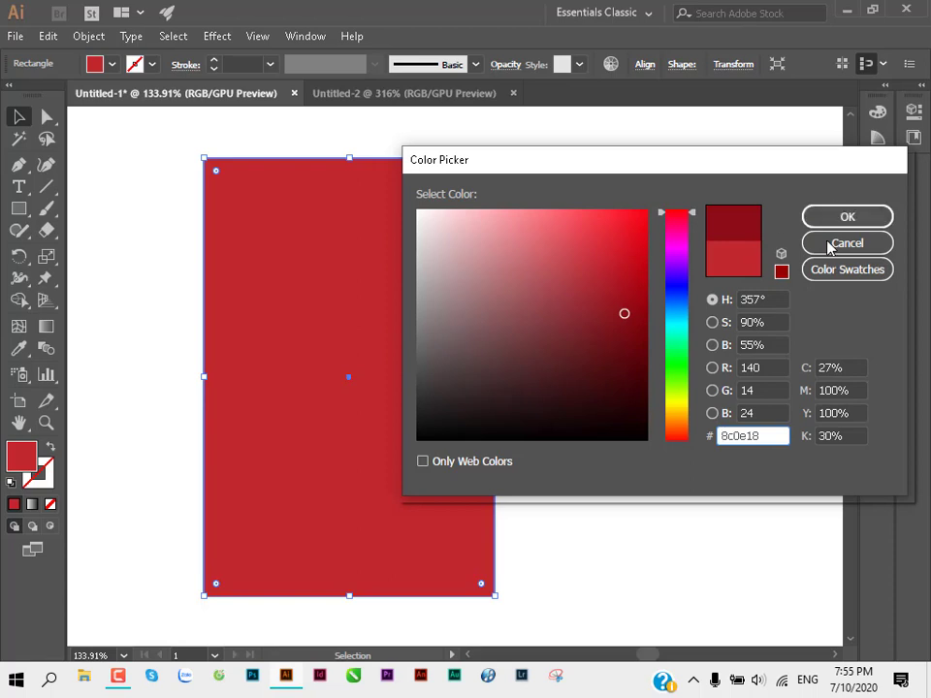
{"action": "left_click", "coordinate": [847, 217]}
{"action": "left_click", "coordinate": [139, 399]}
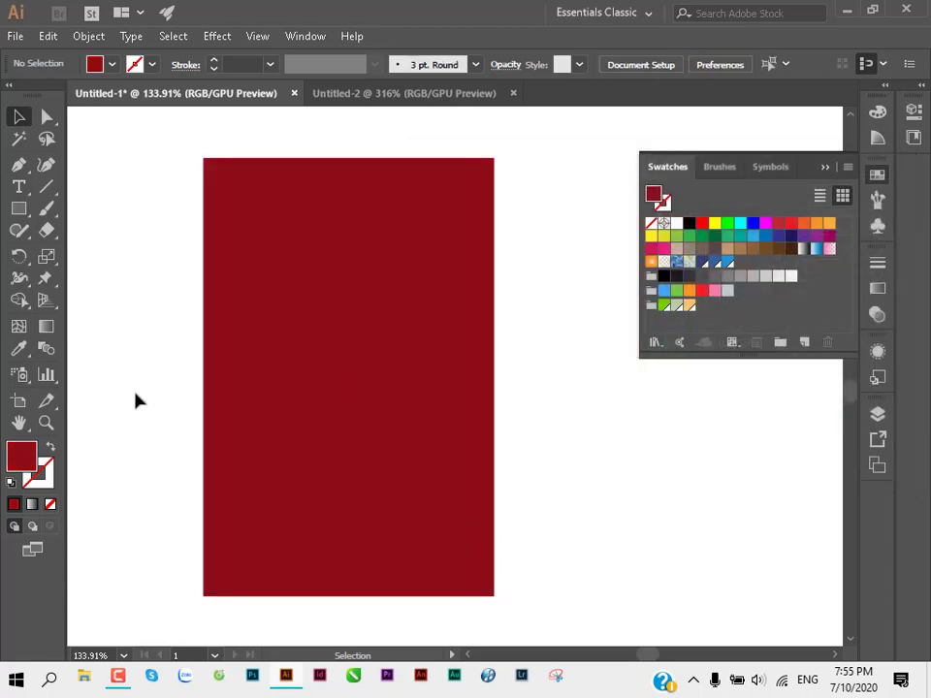
{"action": "left_click", "coordinate": [254, 398]}
Step: Turn a copy of the rectangle into a white 0.53 cm strip along its left edge
{"action": "left_click", "coordinate": [580, 398]}
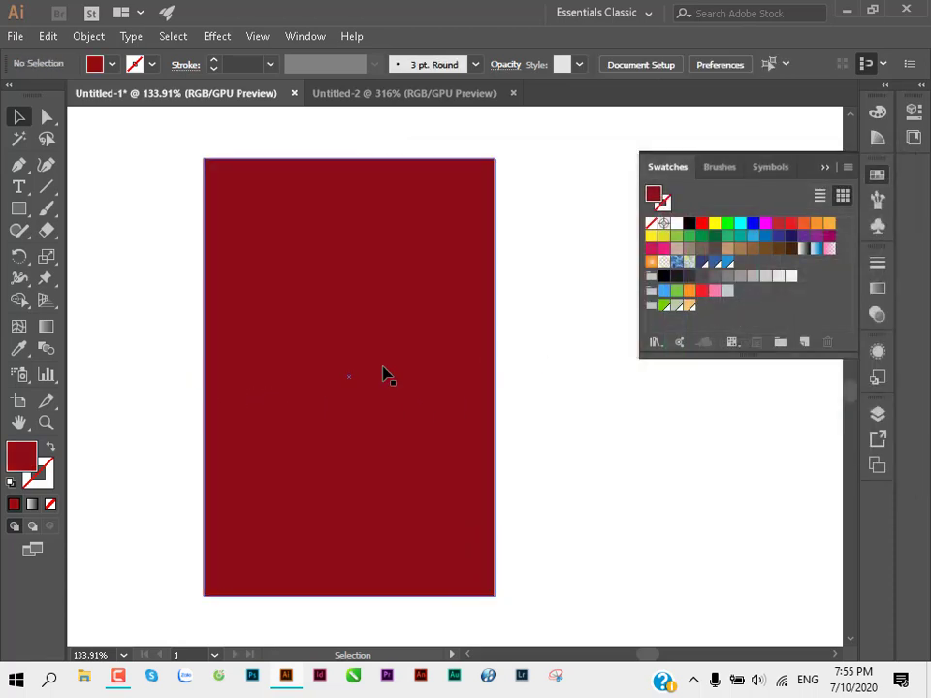
{"action": "left_click", "coordinate": [388, 376]}
{"action": "key", "text": "a"}
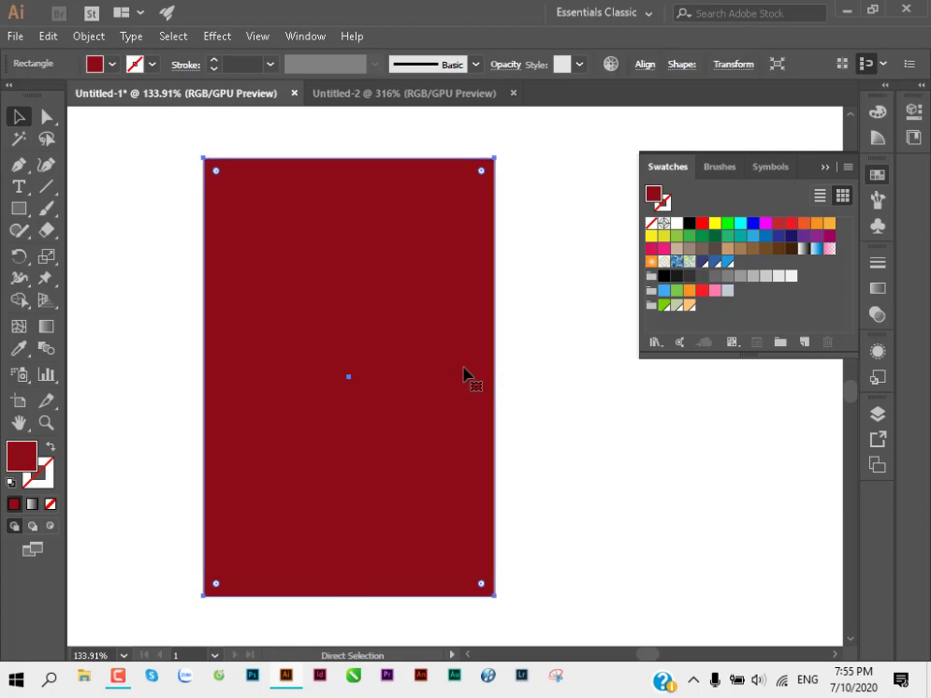
{"action": "key", "text": "v"}
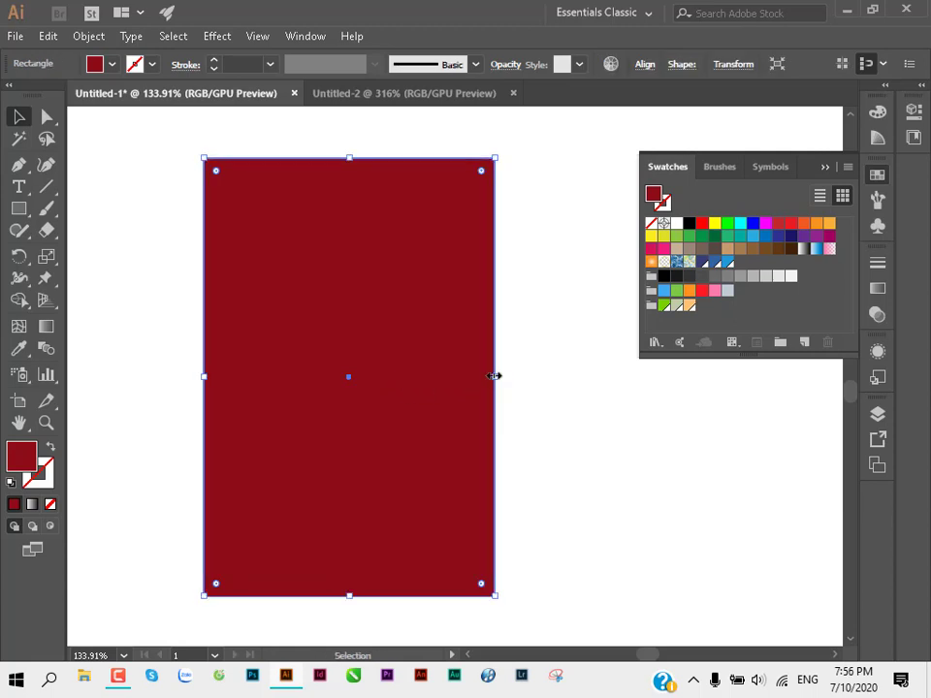
{"action": "left_click_drag", "start_coordinate": [494, 376], "coordinate": [222, 359]}
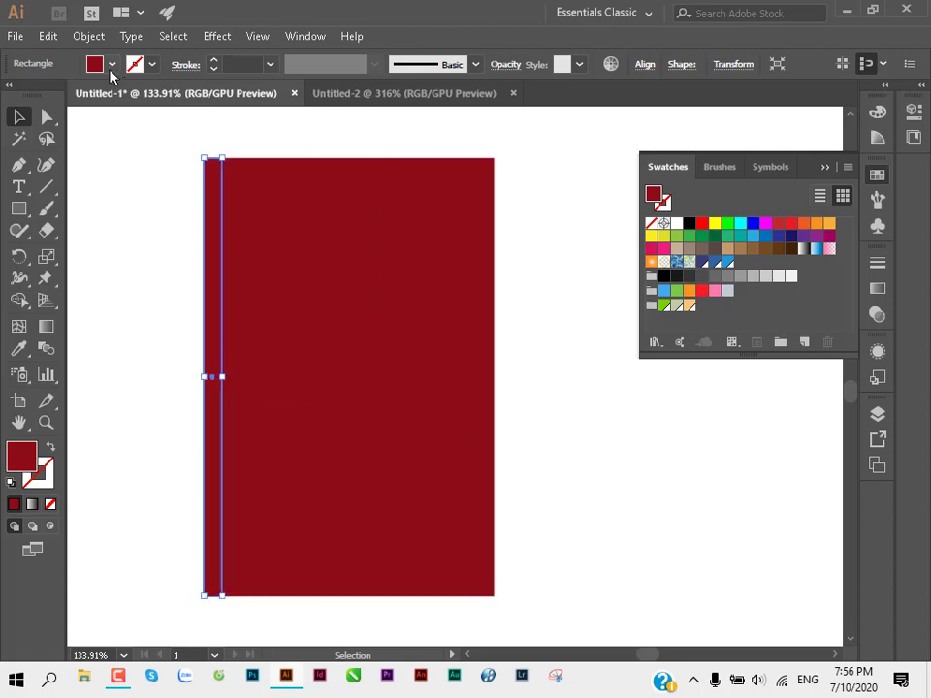
{"action": "key", "text": "d"}
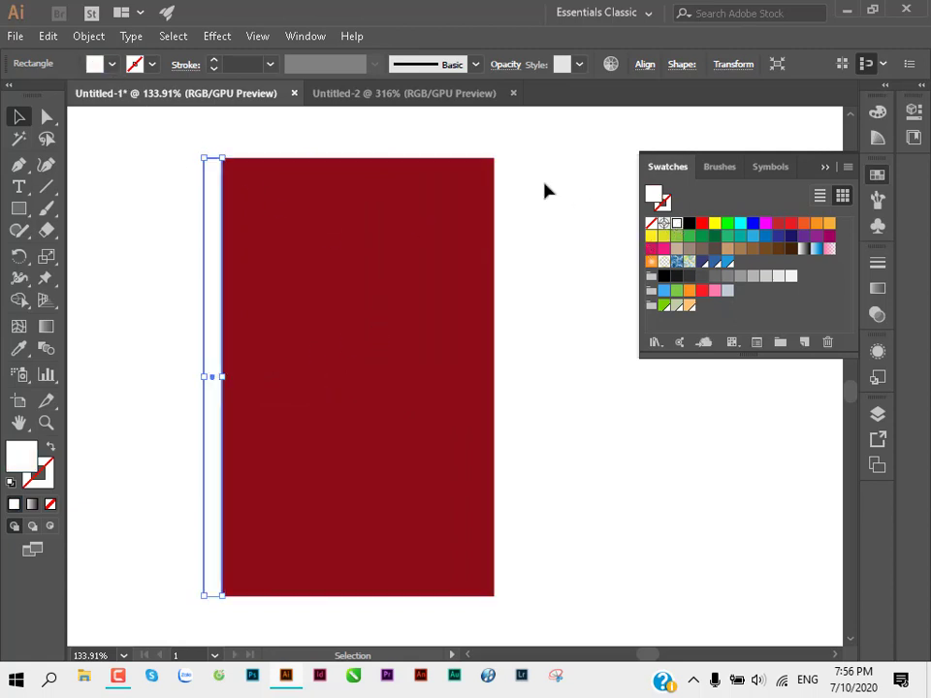
Step: Set the white strip to Overlay blend mode at 50% opacity
{"action": "left_click", "coordinate": [504, 65]}
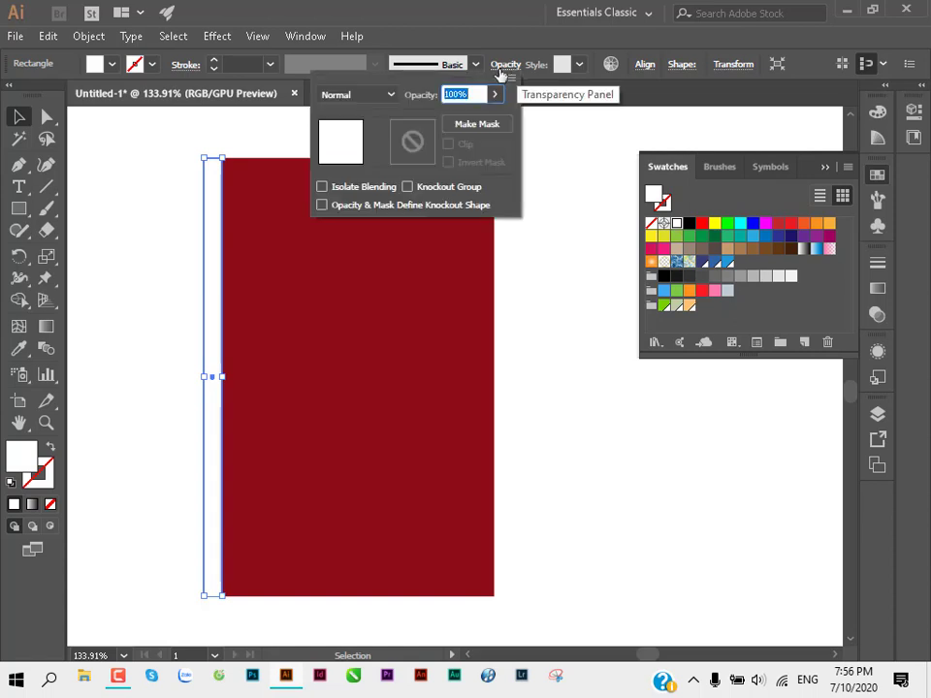
{"action": "left_click", "coordinate": [378, 94]}
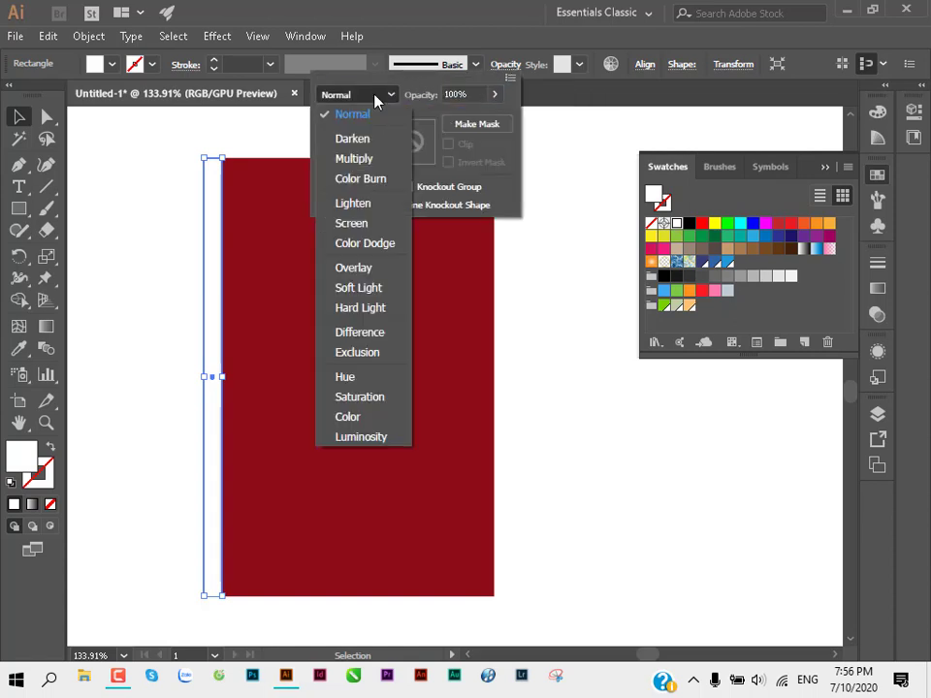
{"action": "left_click", "coordinate": [375, 272]}
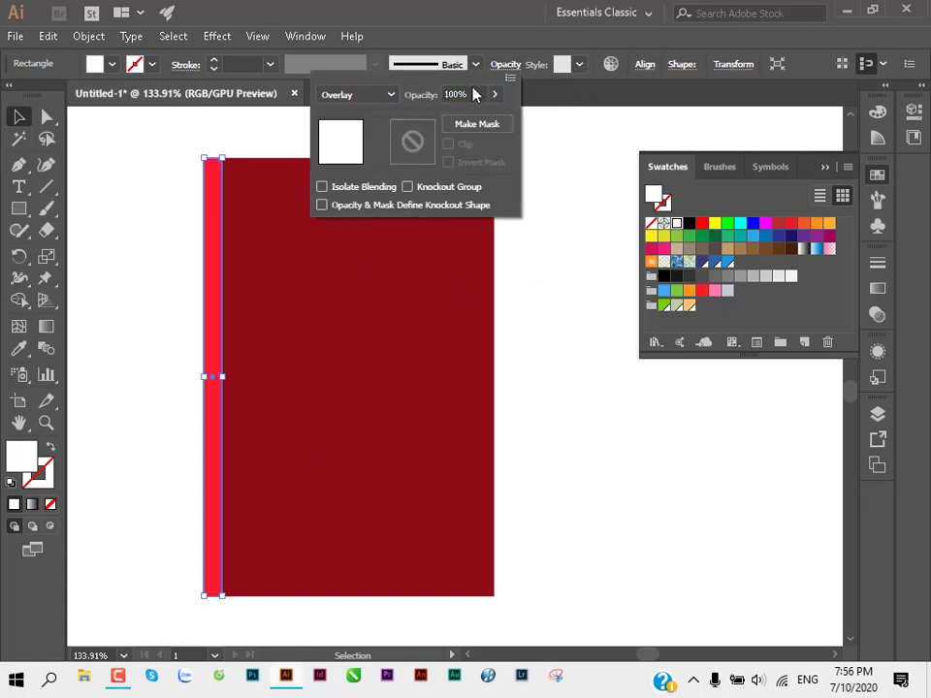
{"action": "left_click", "coordinate": [399, 101]}
{"action": "type", "text": "50"}
{"action": "key", "text": "Return"}
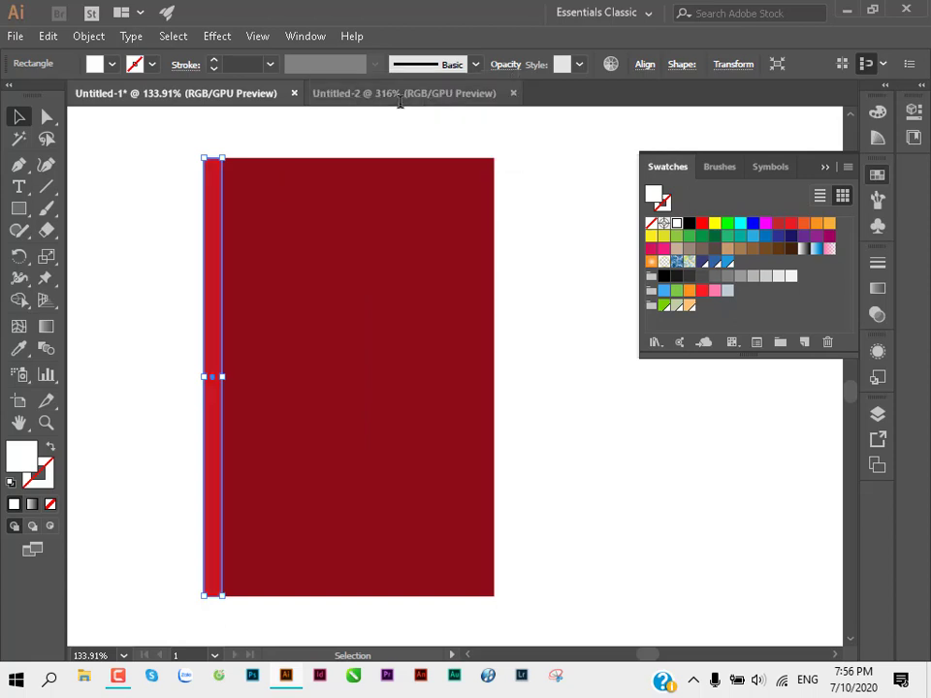
{"action": "left_click", "coordinate": [389, 135]}
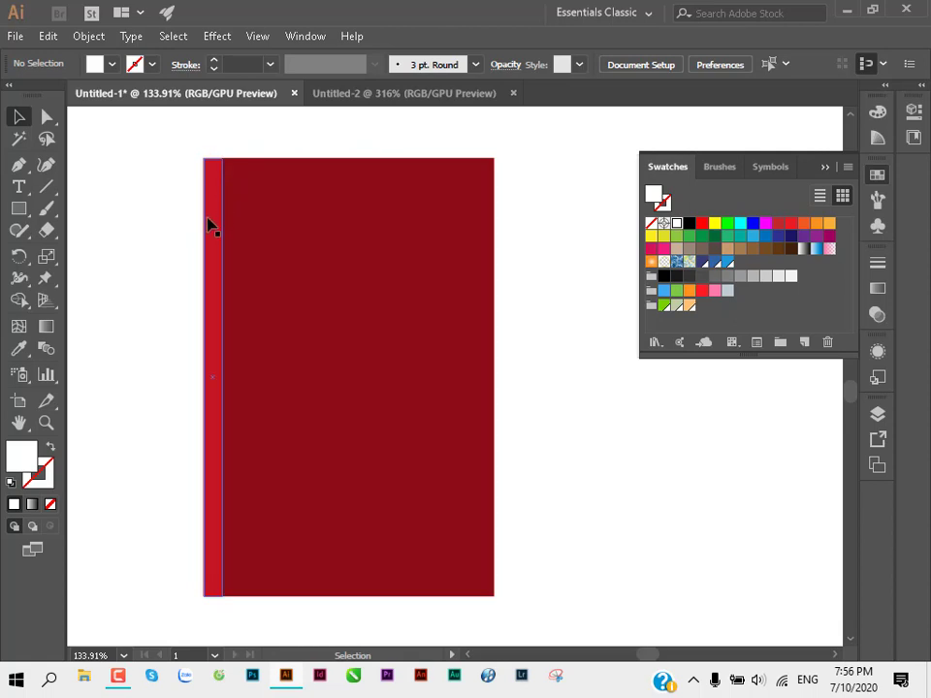
Step: Make trial copies of the strip to the right, then delete the extra copy
{"action": "left_click_drag", "start_coordinate": [209, 226], "coordinate": [237, 223]}
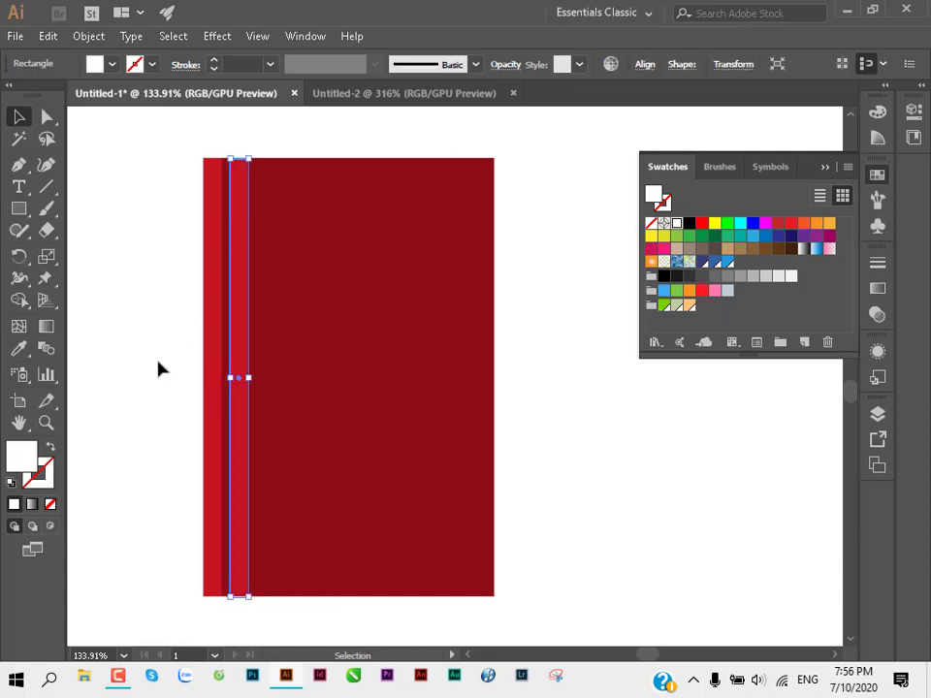
{"action": "left_click", "coordinate": [170, 366]}
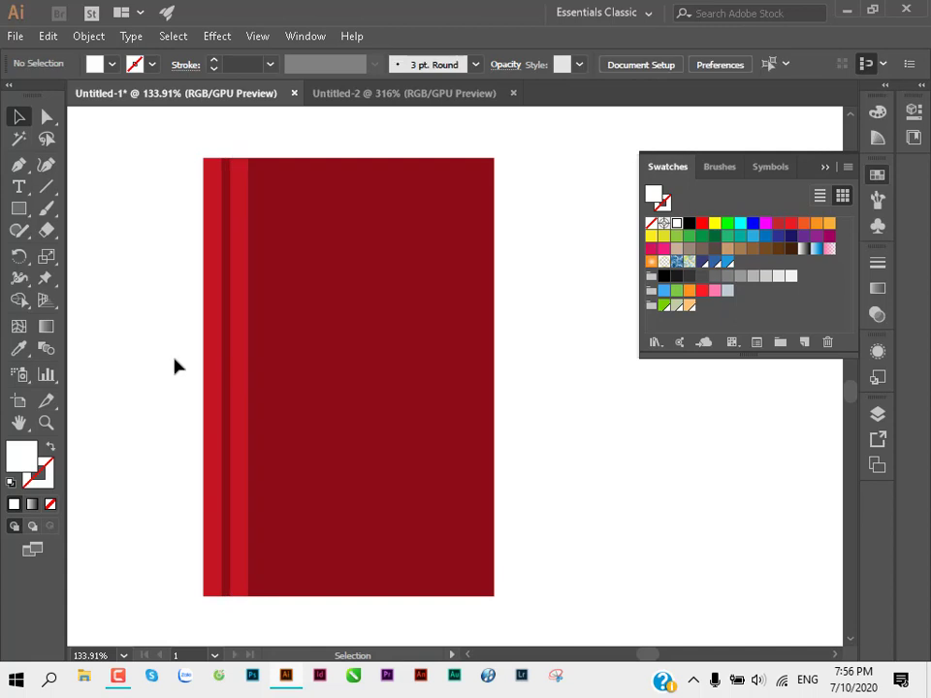
{"action": "left_click_drag", "start_coordinate": [247, 338], "coordinate": [268, 334]}
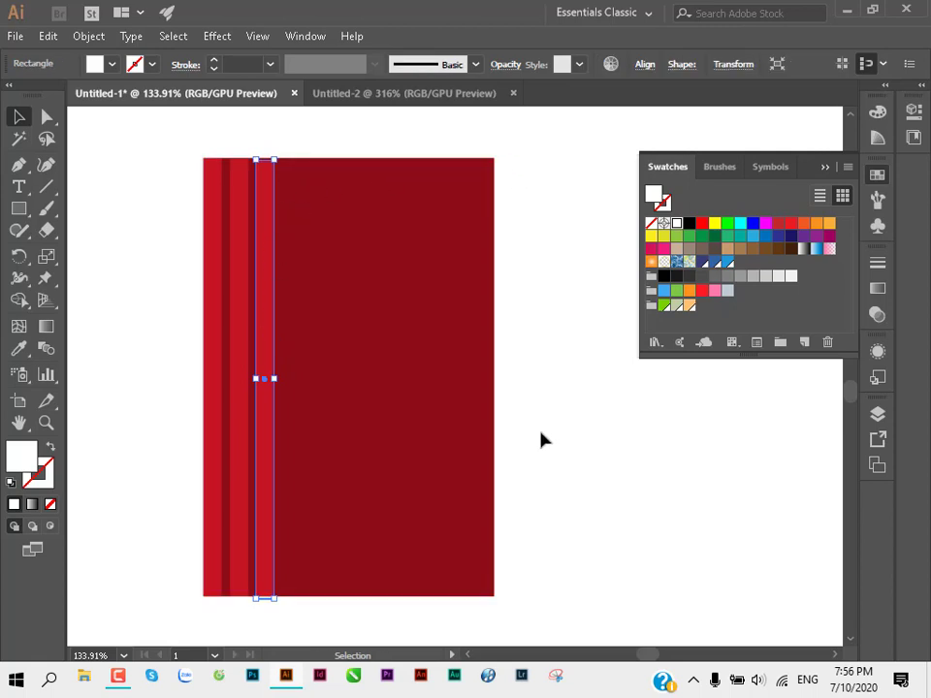
{"action": "key", "text": "Delete"}
{"action": "key", "text": "backslash"}
{"action": "key", "text": "v"}
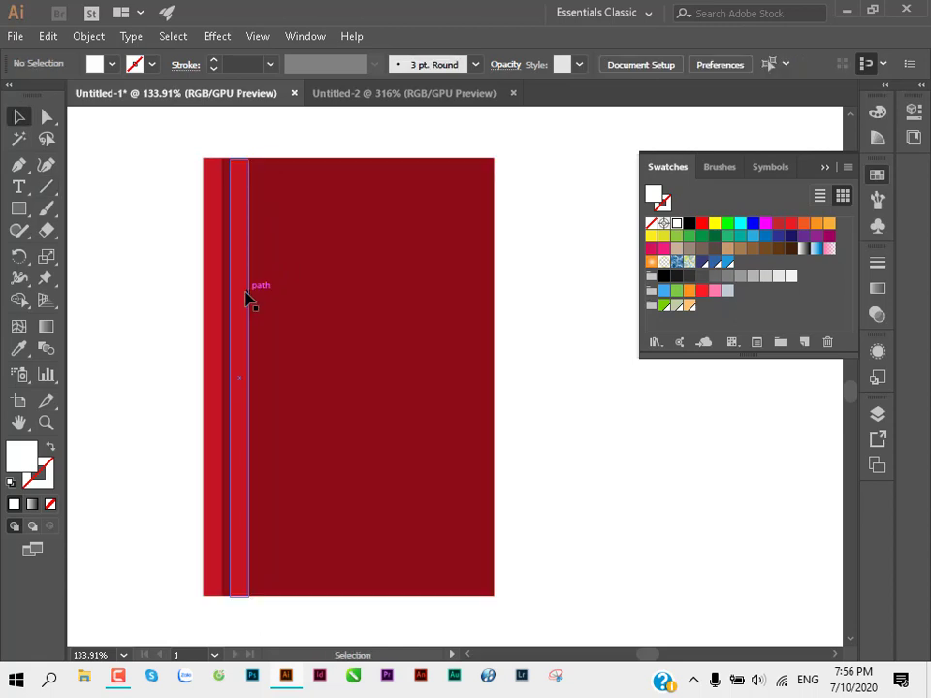
{"action": "left_click", "coordinate": [245, 299]}
{"action": "key", "text": "Delete"}
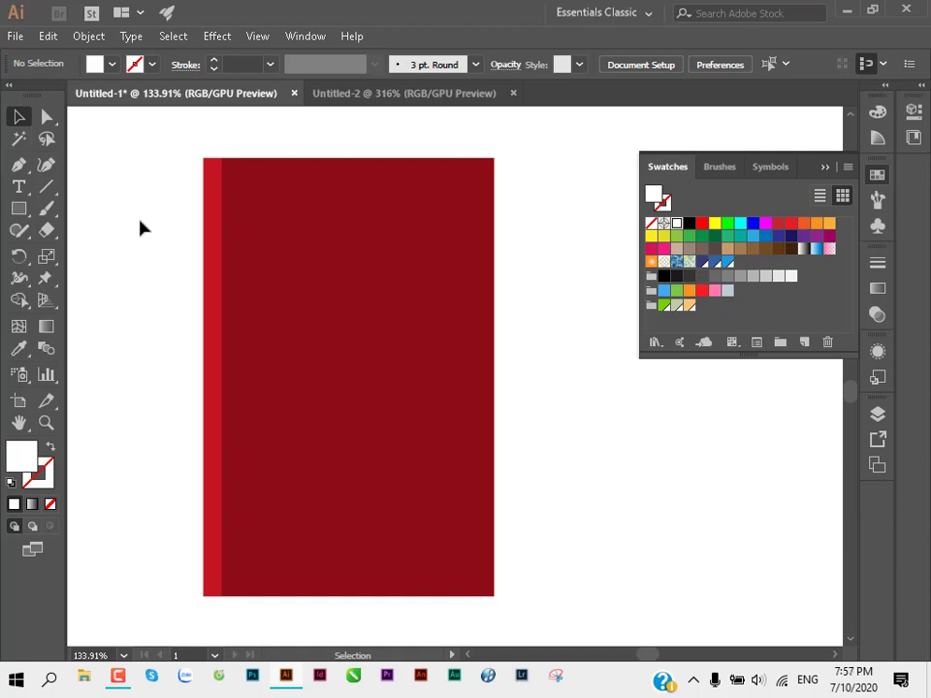
Step: Try copying the strip 0.53 cm right and repeating it, then undo back to one strip
{"action": "left_click", "coordinate": [118, 676]}
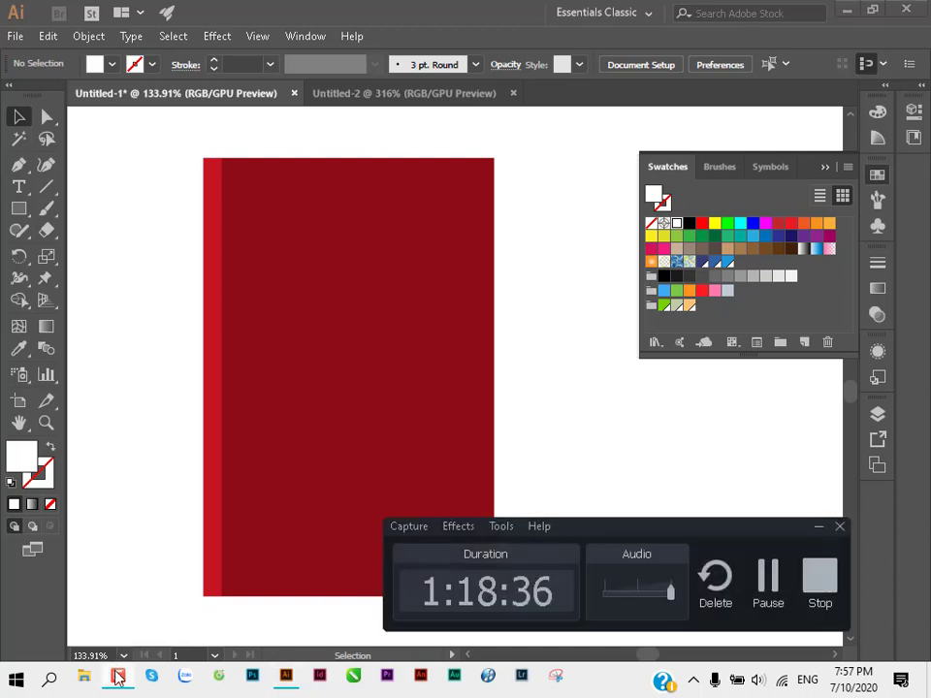
{"action": "left_click", "coordinate": [117, 676]}
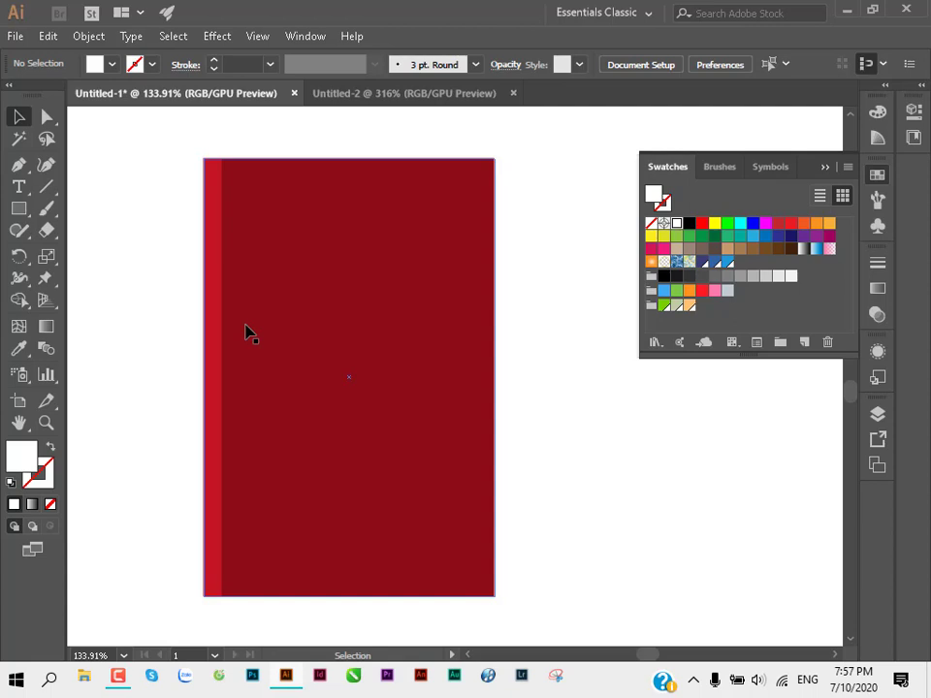
{"action": "left_click_drag", "start_coordinate": [215, 343], "coordinate": [245, 338]}
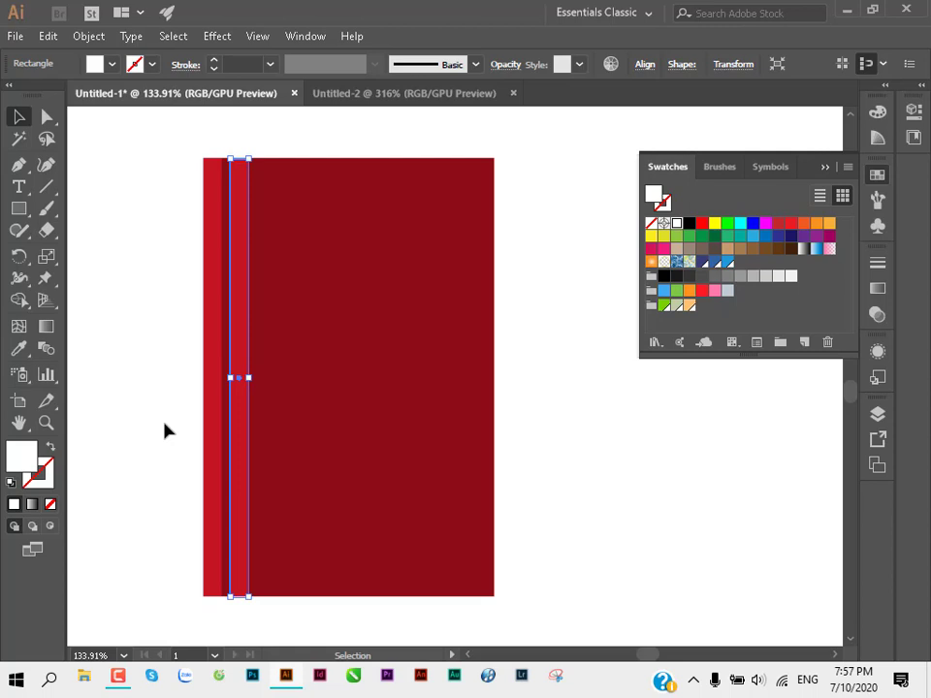
{"action": "key", "text": "ctrl+d"}
{"action": "key", "text": "ctrl+d"}
{"action": "key", "text": "ctrl+d"}
{"action": "key", "text": "ctrl+d"}
{"action": "key", "text": "ctrl+d"}
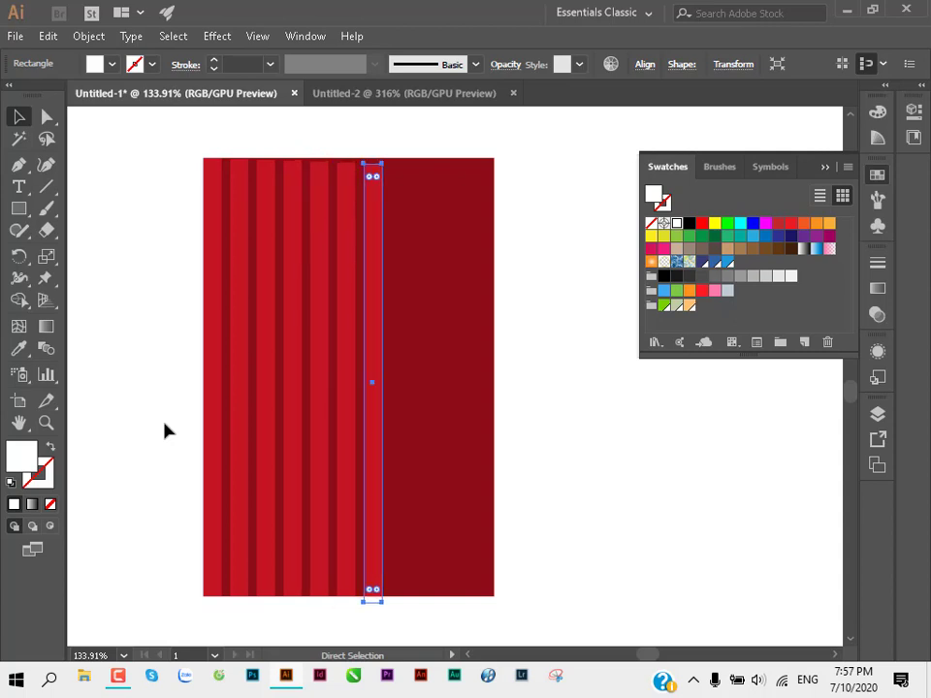
{"action": "key", "text": "ctrl+d"}
{"action": "key", "text": "ctrl+d"}
{"action": "key", "text": "ctrl+d"}
{"action": "key", "text": "ctrl+d"}
{"action": "key", "text": "v"}
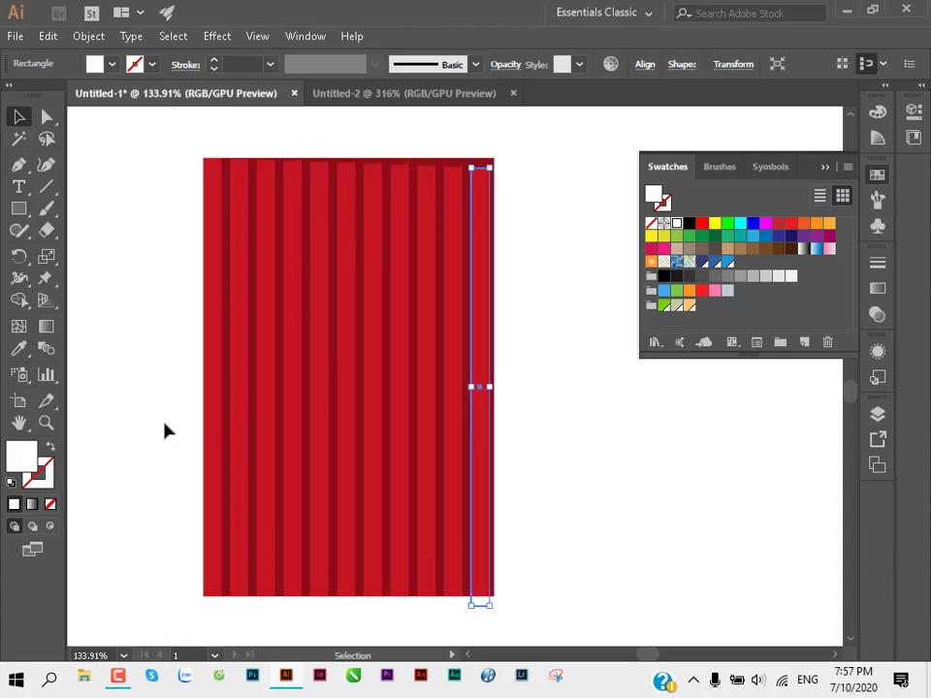
{"action": "left_click", "coordinate": [578, 401]}
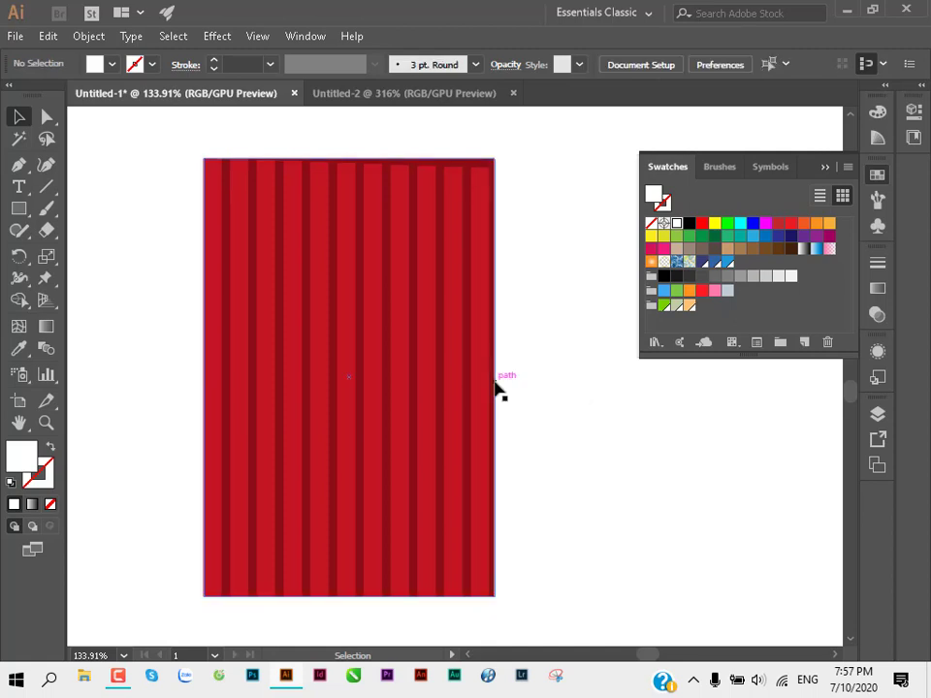
{"action": "key", "text": "ctrl+z"}
{"action": "key", "text": "ctrl+z"}
{"action": "key", "text": "ctrl+z"}
{"action": "key", "text": "ctrl+z"}
{"action": "key", "text": "ctrl+z"}
{"action": "key", "text": "ctrl+z"}
{"action": "key", "text": "ctrl+z"}
{"action": "key", "text": "ctrl+z"}
{"action": "key", "text": "ctrl+z"}
{"action": "key", "text": "ctrl+z"}
{"action": "key", "text": "ctrl+z"}
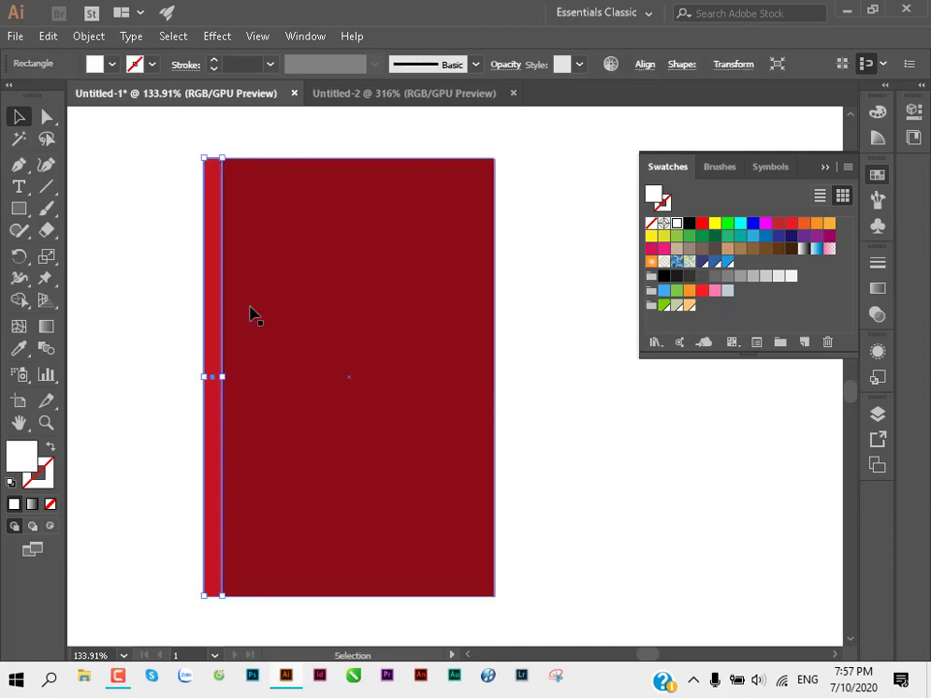
{"action": "left_click", "coordinate": [140, 349]}
Step: Retry spacing the strip copies about 0.67 cm apart, undoing the extra copies
{"action": "scroll", "coordinate": [206, 322], "scroll_direction": "up", "scroll_amount": 1}
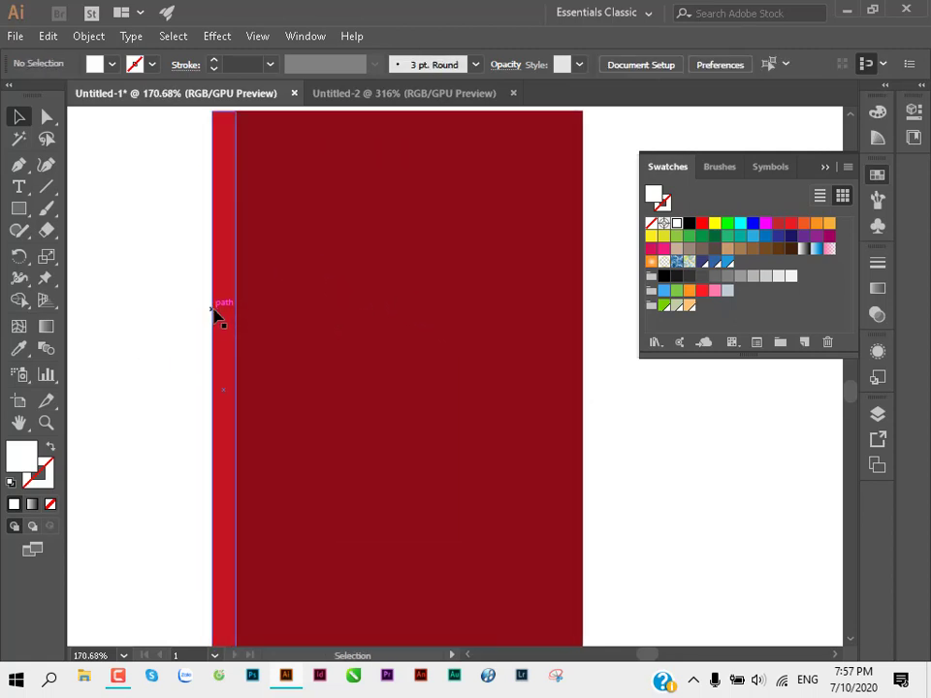
{"action": "left_click_drag", "start_coordinate": [219, 316], "coordinate": [252, 309]}
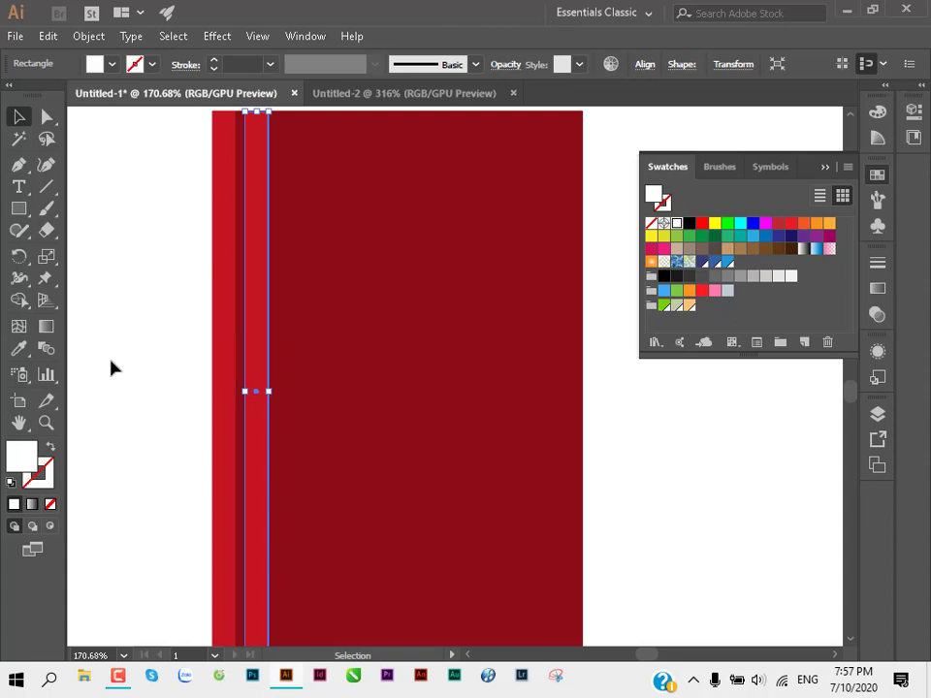
{"action": "key", "text": "ctrl+d"}
{"action": "key", "text": "ctrl+d"}
{"action": "key", "text": "ctrl+d"}
{"action": "key", "text": "ctrl+d"}
{"action": "key", "text": "ctrl+d"}
{"action": "key", "text": "ctrl+d"}
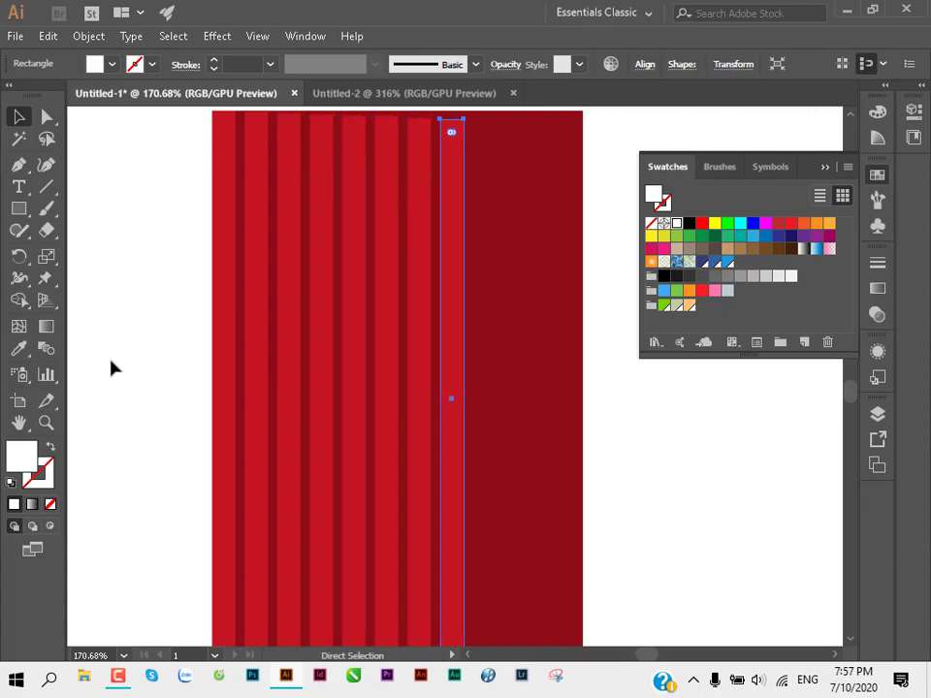
{"action": "key", "text": "ctrl+z"}
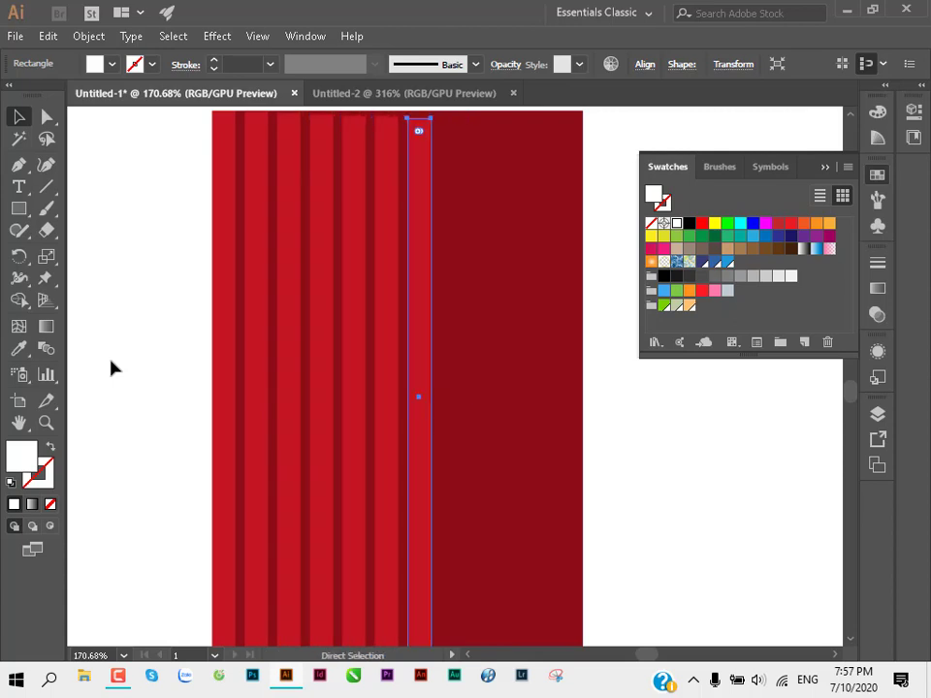
{"action": "key", "text": "ctrl+z"}
{"action": "key", "text": "ctrl+z"}
{"action": "key", "text": "ctrl+z"}
{"action": "key", "text": "ctrl+z"}
{"action": "key", "text": "ctrl+z"}
{"action": "key", "text": "ctrl+z"}
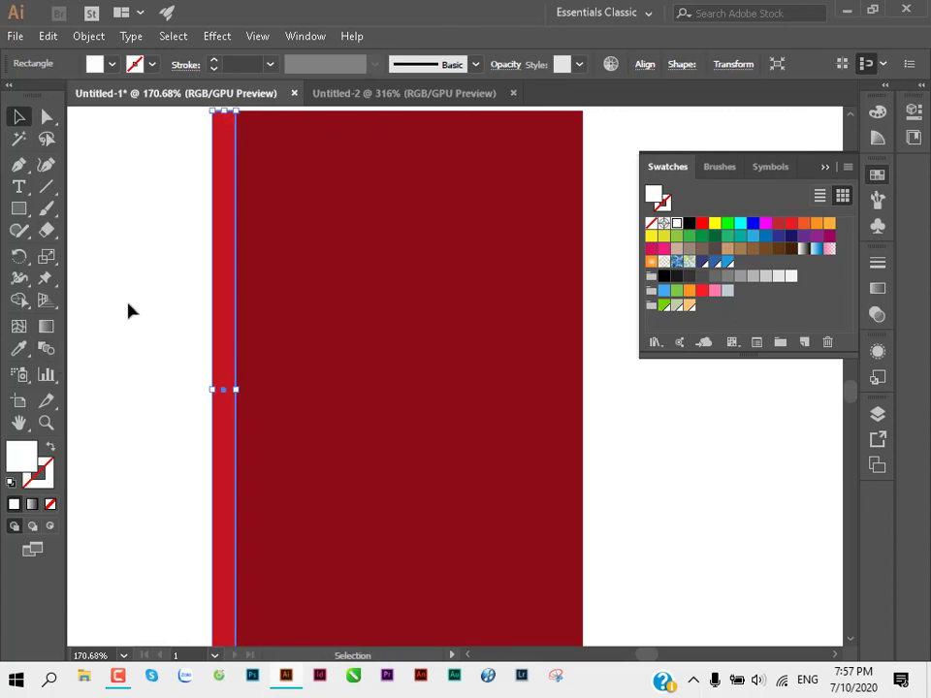
{"action": "left_click", "coordinate": [203, 293]}
{"action": "mouse_move", "coordinate": [216, 289]}
{"action": "left_mouse_down"}
{"action": "mouse_move", "coordinate": [248, 282]}
{"action": "mouse_move", "coordinate": [246, 290]}
{"action": "left_mouse_up"}
{"action": "key", "text": "ctrl+d"}
{"action": "key", "text": "ctrl+d"}
{"action": "key", "text": "ctrl+z"}
{"action": "key", "text": "ctrl+z"}
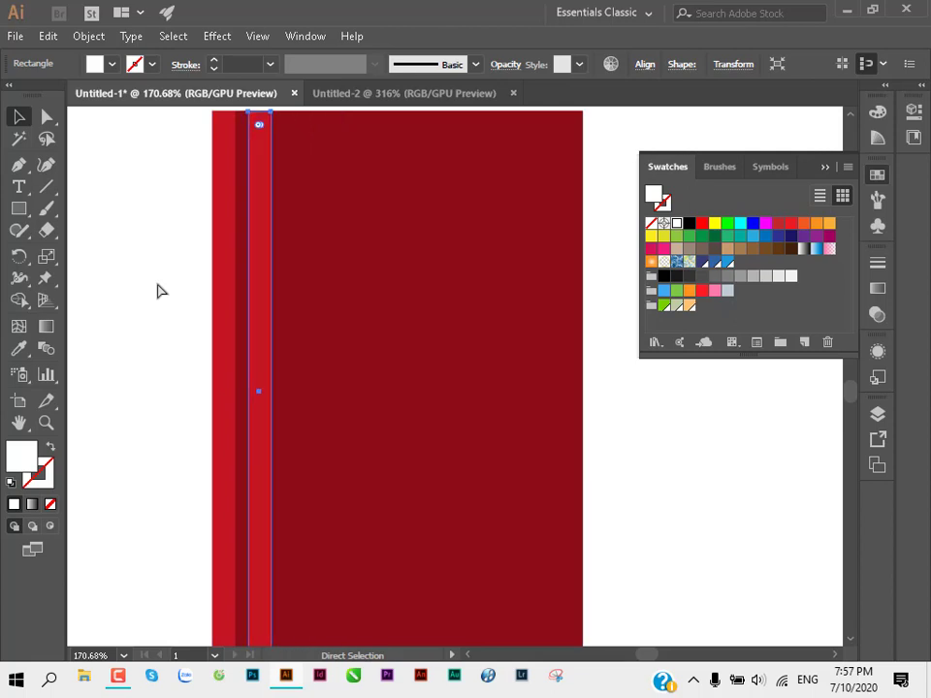
{"action": "key", "text": "ctrl+z"}
Step: Copy the left strip a short way right and repeat it across the whole panel
{"action": "left_click_drag", "start_coordinate": [158, 294], "coordinate": [190, 329]}
{"action": "left_click", "coordinate": [253, 199], "text": "ctrl"}
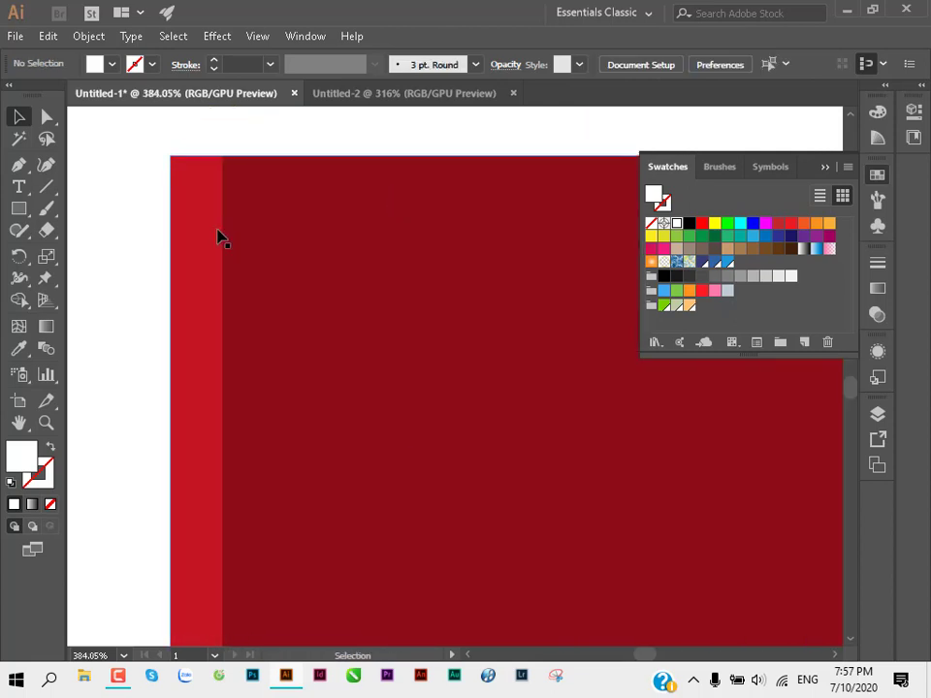
{"action": "left_click_drag", "start_coordinate": [217, 237], "coordinate": [268, 222]}
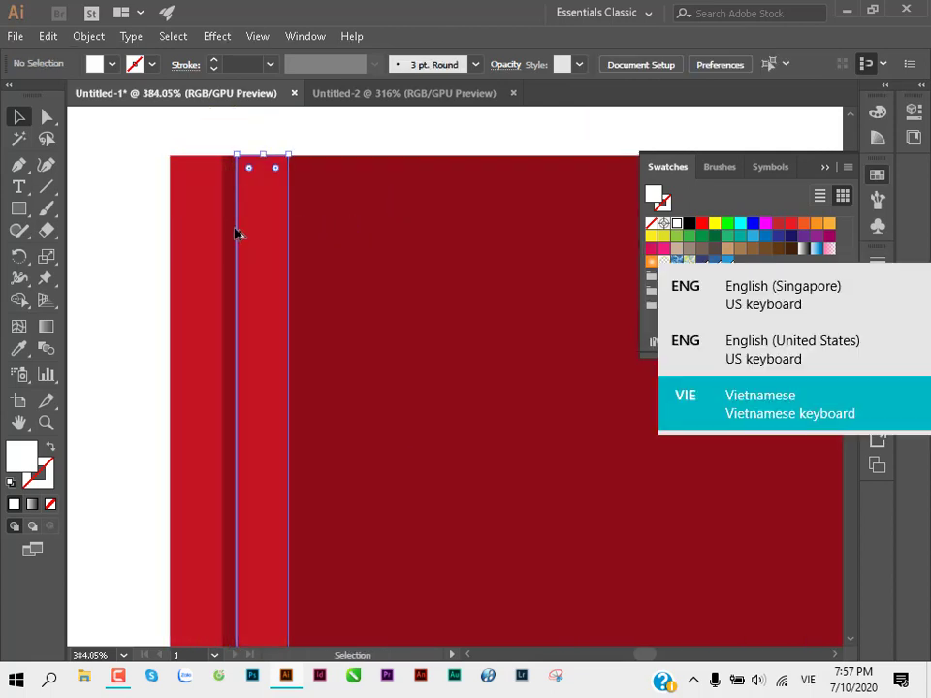
{"action": "key", "text": "ctrl+z"}
{"action": "mouse_move", "coordinate": [193, 263]}
{"action": "left_mouse_down"}
{"action": "mouse_move", "coordinate": [260, 260]}
{"action": "mouse_move", "coordinate": [139, 290]}
{"action": "left_mouse_up"}
{"action": "scroll", "coordinate": [369, 282], "scroll_direction": "down", "scroll_amount": 3}
{"action": "key", "text": "ctrl+d"}
{"action": "key", "text": "ctrl+d"}
{"action": "key", "text": "ctrl+d"}
{"action": "key", "text": "ctrl+d"}
{"action": "key", "text": "ctrl+d"}
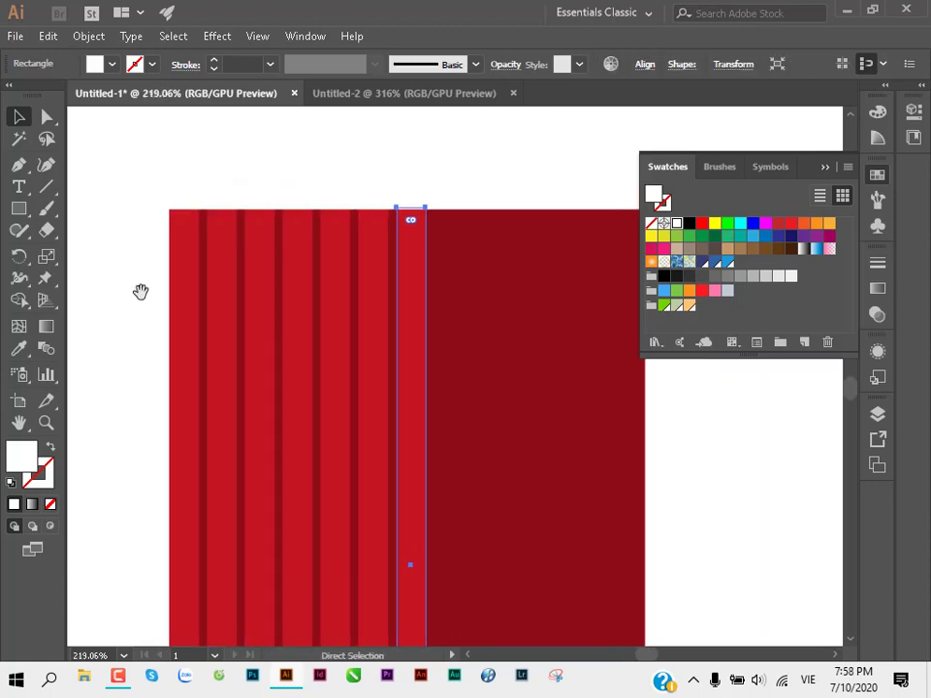
{"action": "key", "text": "ctrl+d"}
{"action": "key", "text": "ctrl+d"}
{"action": "key", "text": "ctrl+d"}
{"action": "key", "text": "ctrl+d"}
{"action": "key", "text": "ctrl+d"}
{"action": "key", "text": "ctrl+d"}
{"action": "left_click", "coordinate": [141, 292]}
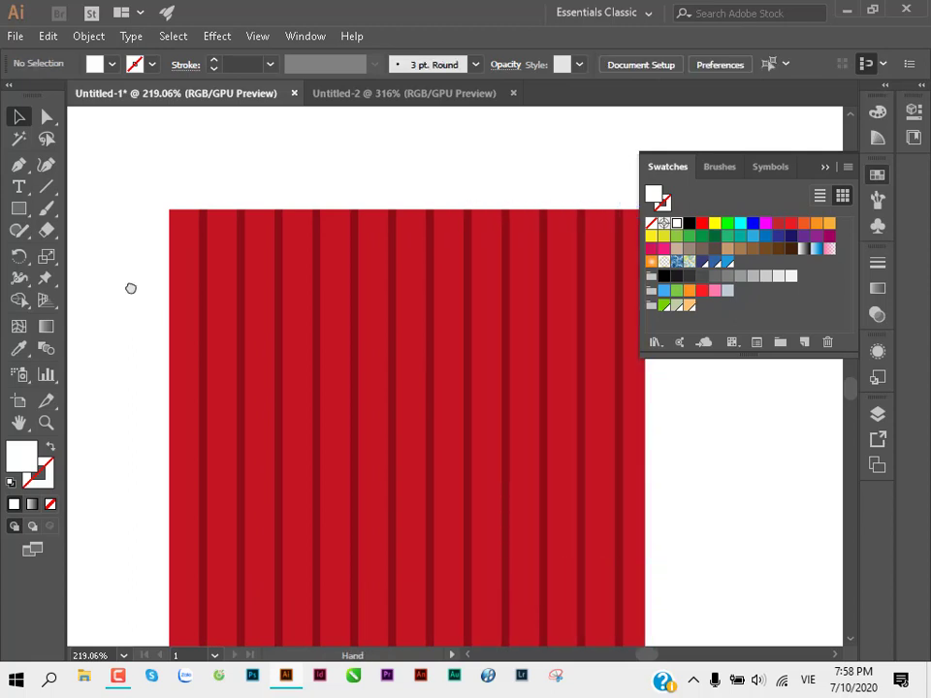
{"action": "scroll", "coordinate": [152, 316], "scroll_direction": "down", "scroll_amount": 1}
{"action": "scroll", "coordinate": [160, 326], "scroll_direction": "down", "scroll_amount": 2}
{"action": "scroll", "coordinate": [156, 339], "scroll_direction": "down", "scroll_amount": 1}
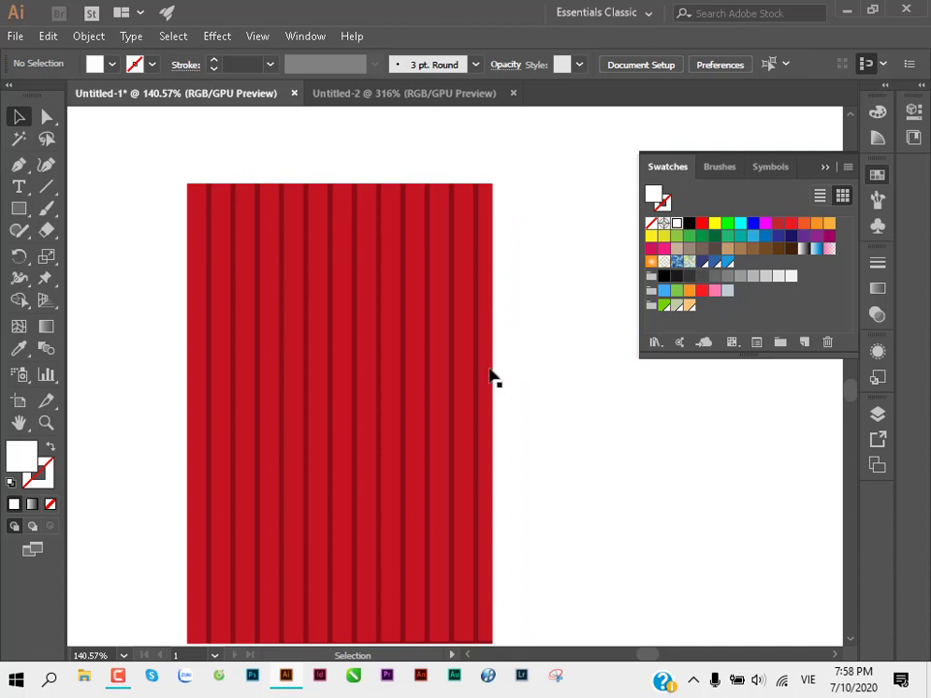
{"action": "left_click", "coordinate": [18, 209]}
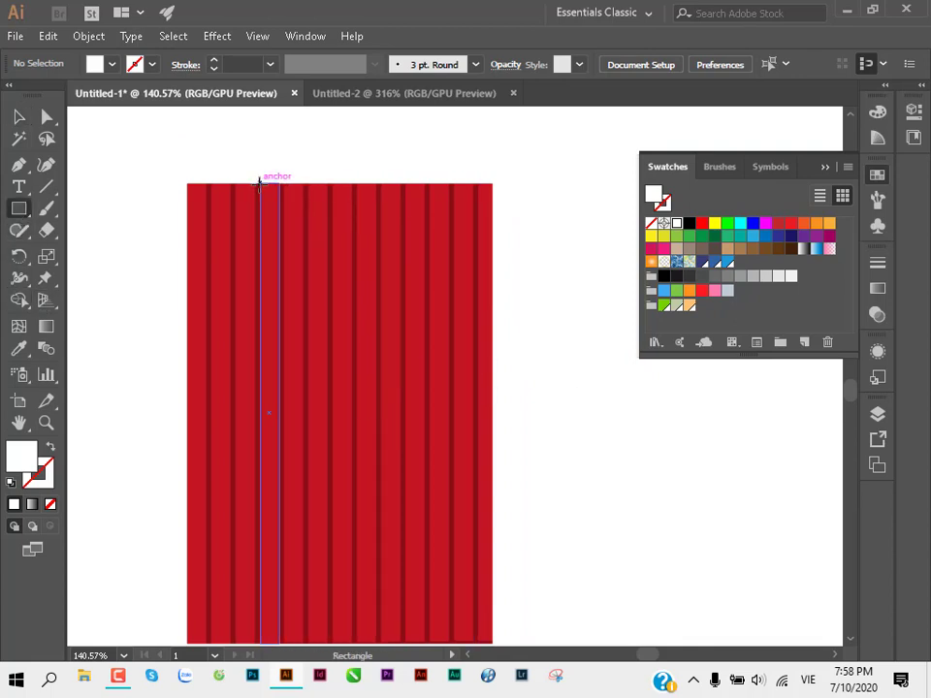
Step: Cover the striped panel's middle with a tall #60040b maroon rectangle, then start placing an image
{"action": "mouse_move", "coordinate": [260, 183]}
{"action": "left_mouse_down"}
{"action": "mouse_move", "coordinate": [394, 560]}
{"action": "mouse_move", "coordinate": [425, 476]}
{"action": "left_mouse_up"}
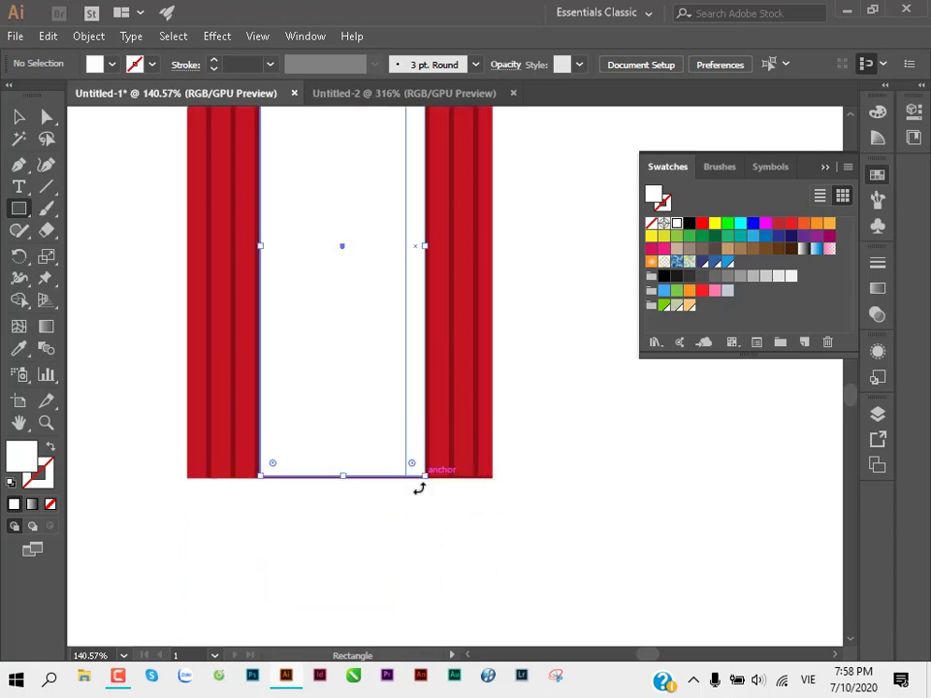
{"action": "left_click", "coordinate": [778, 223]}
{"action": "scroll", "coordinate": [302, 495], "scroll_direction": "up", "scroll_amount": 2}
{"action": "scroll", "coordinate": [302, 494], "scroll_direction": "up", "scroll_amount": 1}
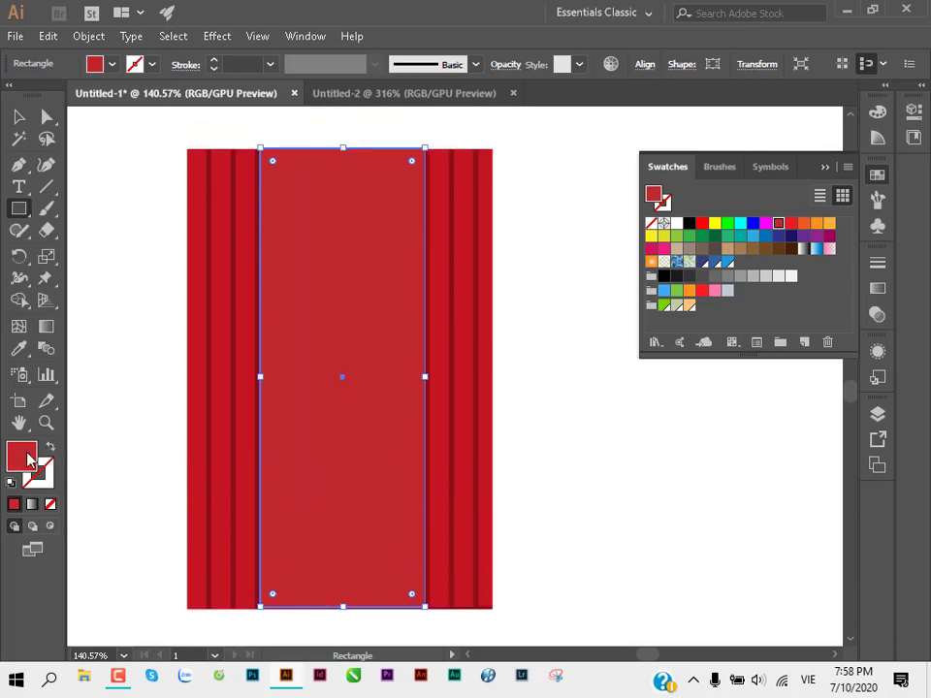
{"action": "double_click", "coordinate": [21, 455]}
{"action": "left_click", "coordinate": [638, 352]}
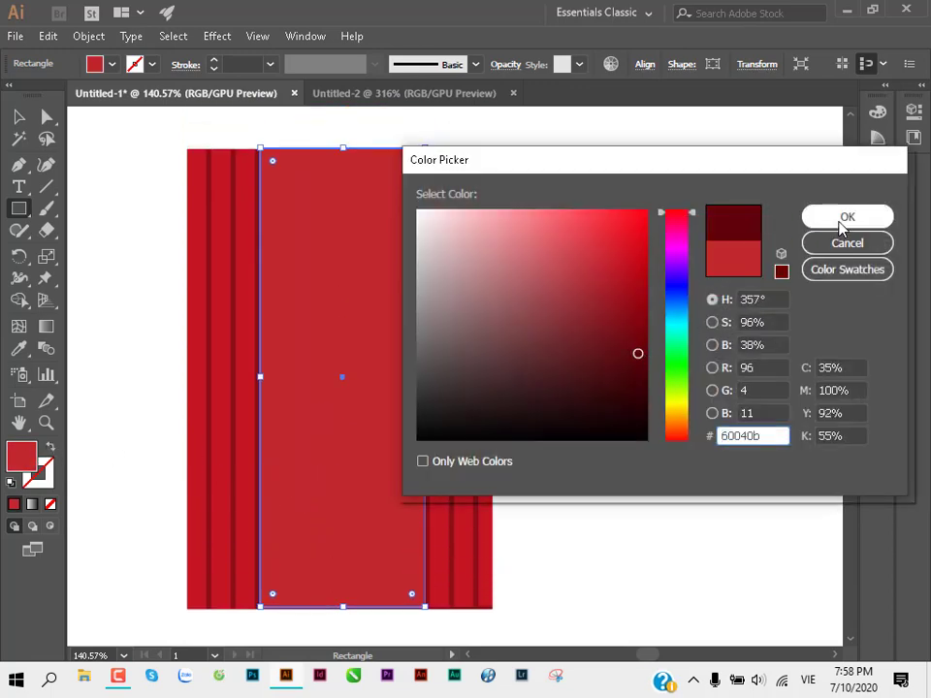
{"action": "left_click", "coordinate": [819, 221]}
{"action": "left_click", "coordinate": [152, 253]}
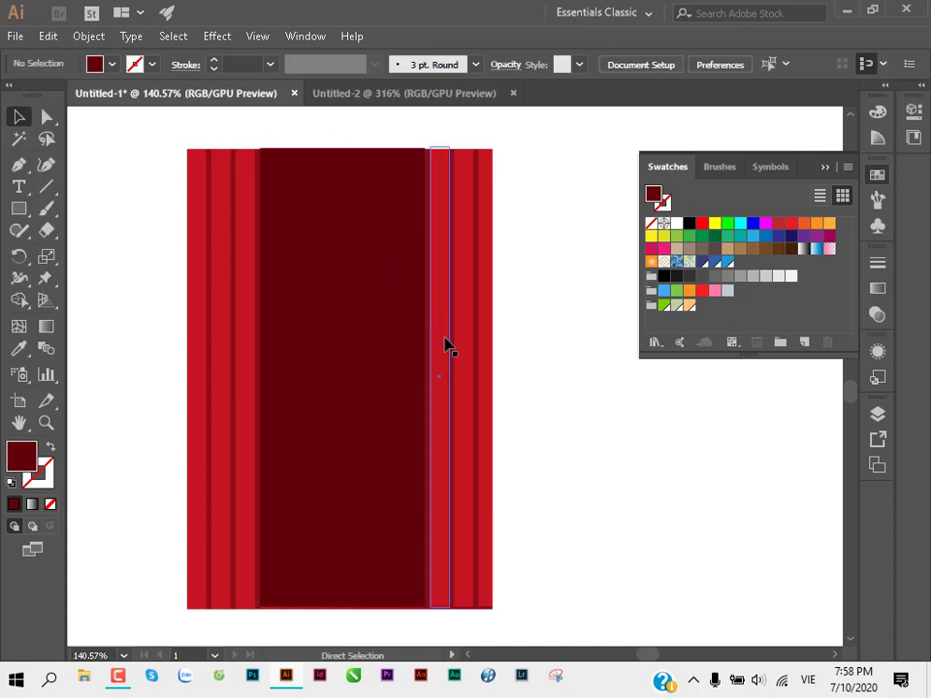
{"action": "key", "text": "ctrl+shift+p"}
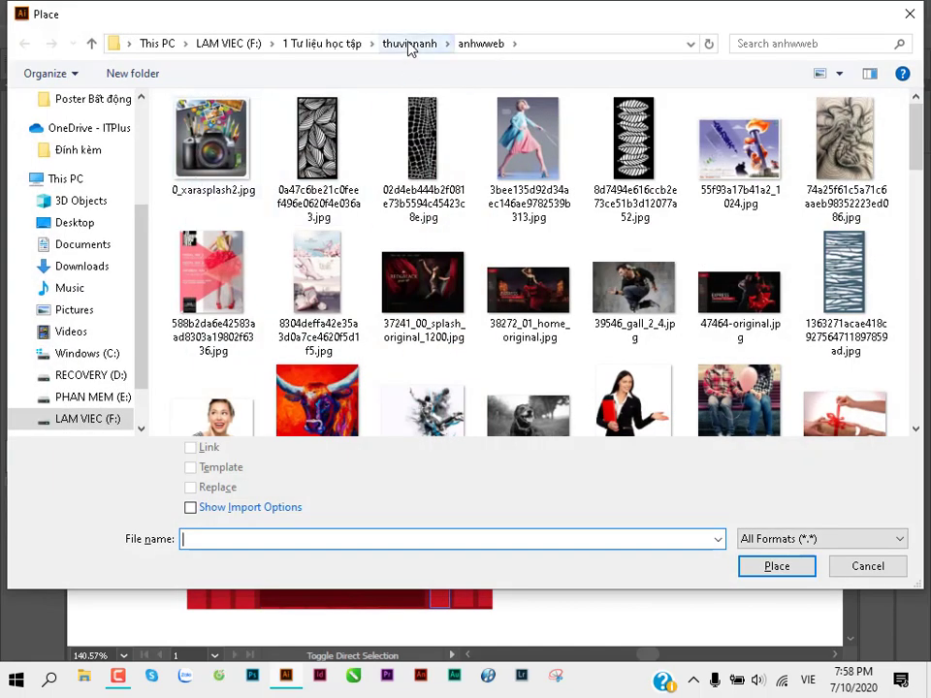
Step: Place the Hard Rock Cafe logo from thuvienanh > Food near the top of the maroon band
{"action": "left_click", "coordinate": [409, 44]}
{"action": "left_click", "coordinate": [432, 264]}
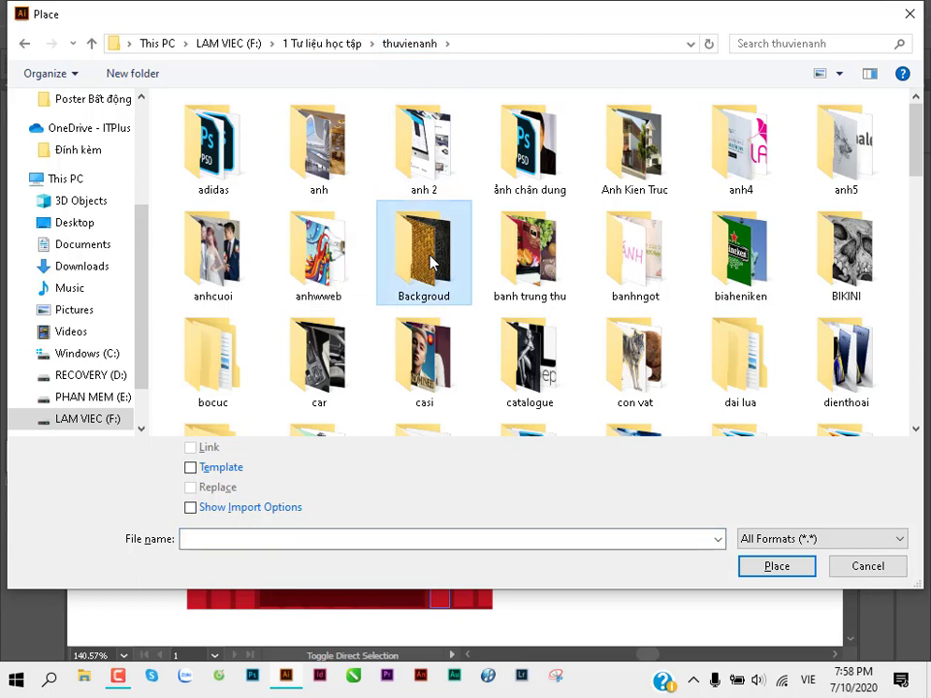
{"action": "key", "text": "f"}
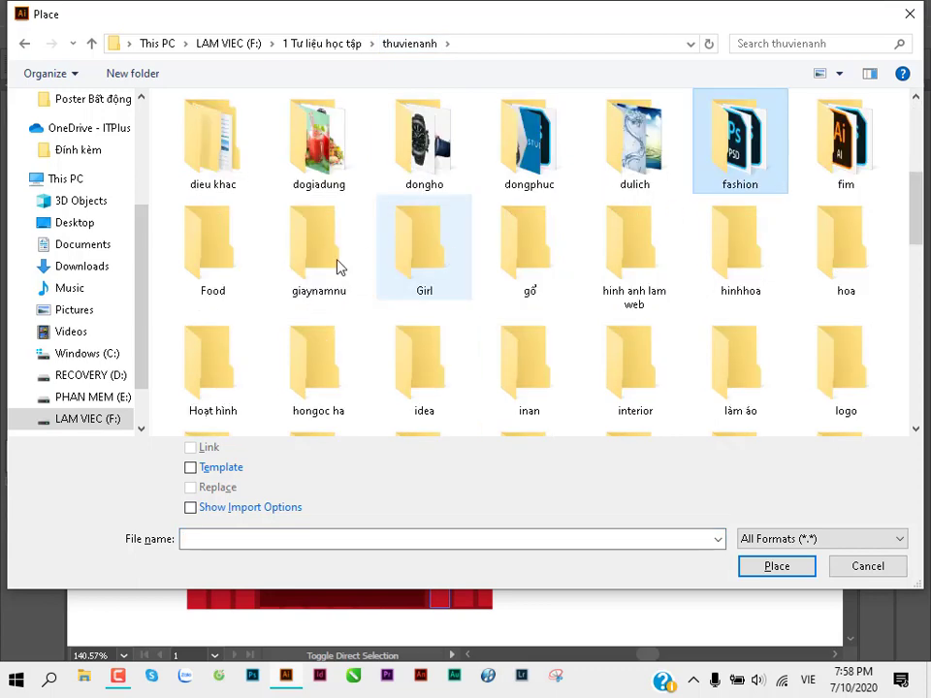
{"action": "double_click", "coordinate": [219, 258]}
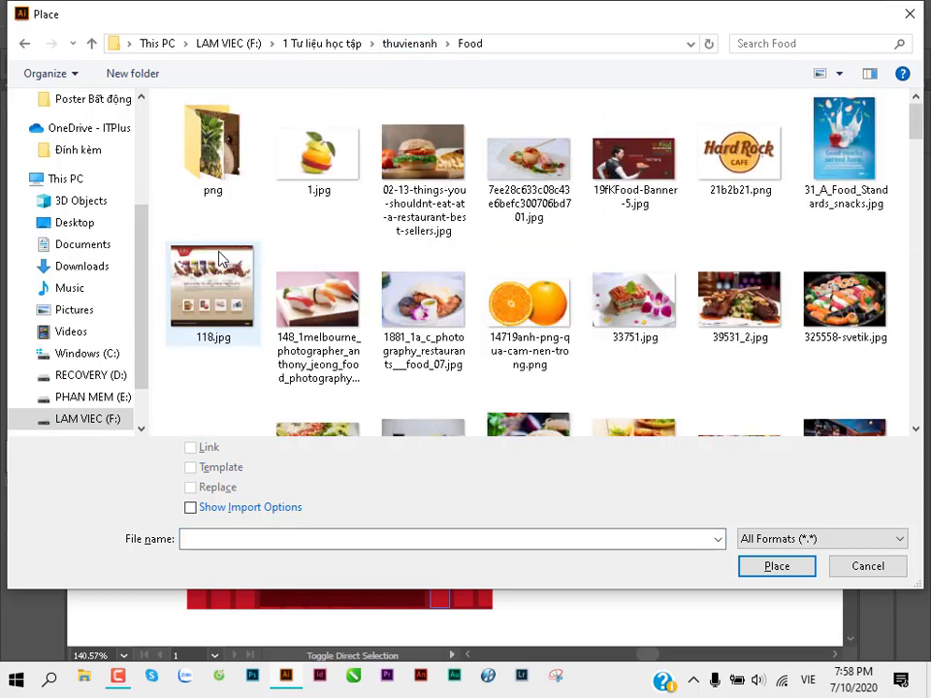
{"action": "double_click", "coordinate": [739, 160]}
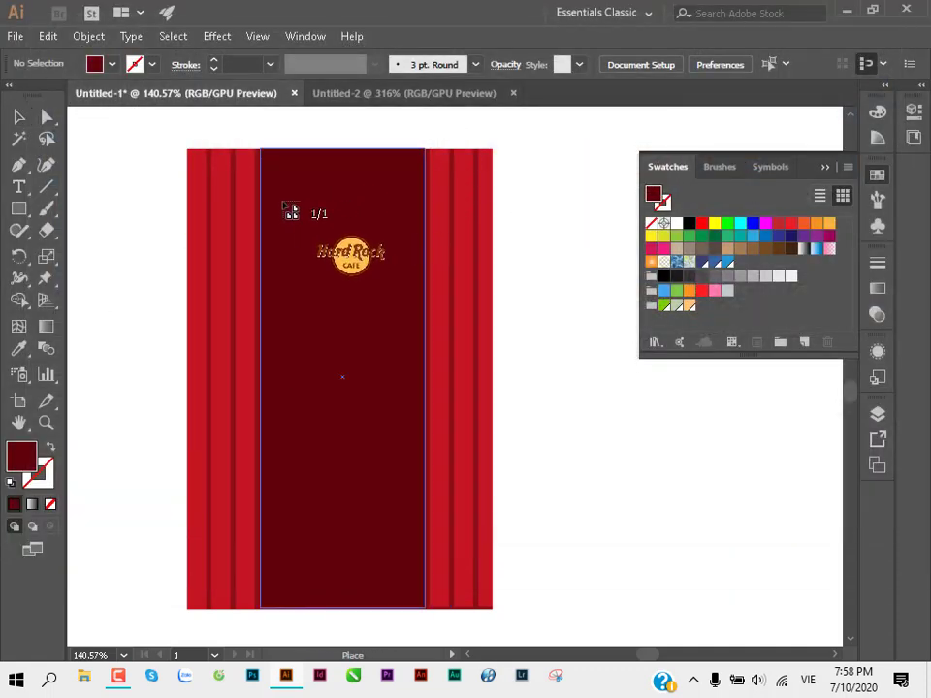
{"action": "left_click_drag", "start_coordinate": [282, 201], "coordinate": [409, 303]}
{"action": "left_click", "coordinate": [561, 380]}
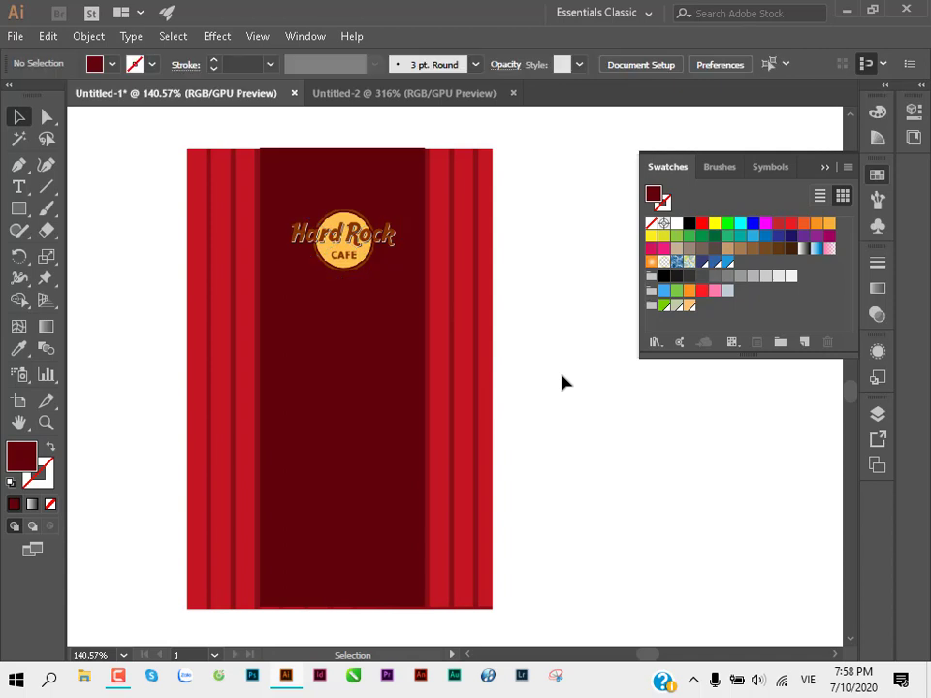
{"action": "scroll", "coordinate": [328, 339], "scroll_direction": "down", "scroll_amount": 2}
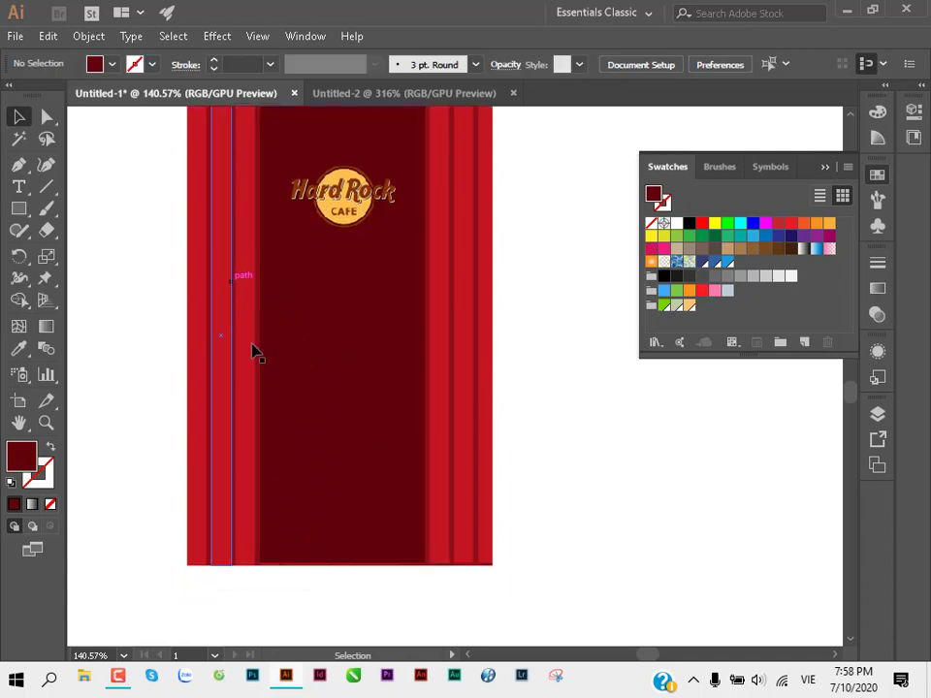
{"action": "scroll", "coordinate": [376, 458], "scroll_direction": "up", "scroll_amount": 2}
{"action": "scroll", "coordinate": [376, 458], "scroll_direction": "up", "scroll_amount": 1}
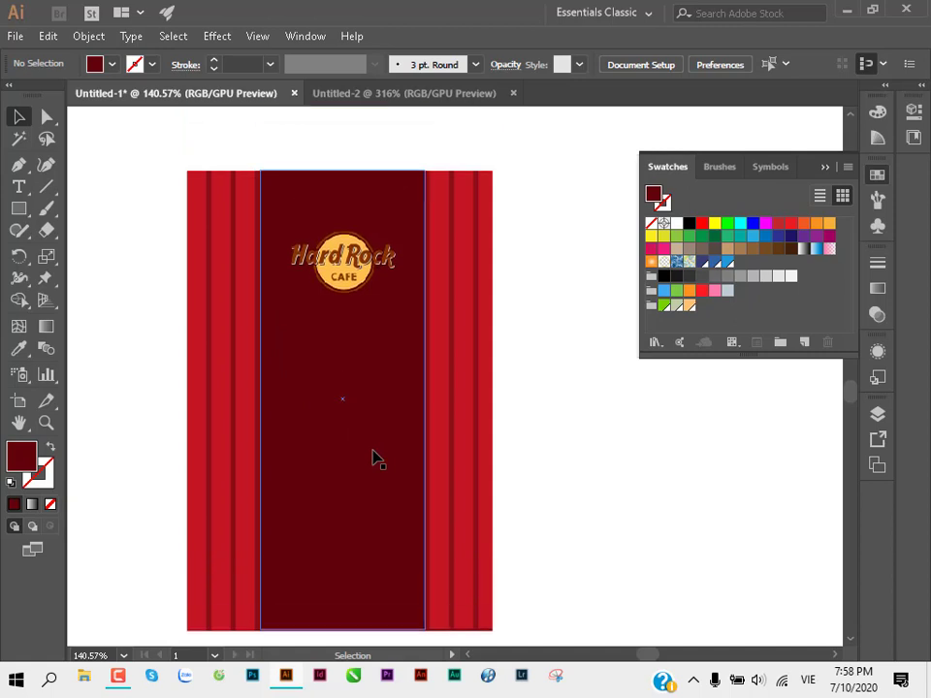
{"action": "scroll", "coordinate": [377, 458], "scroll_direction": "down", "scroll_amount": 2}
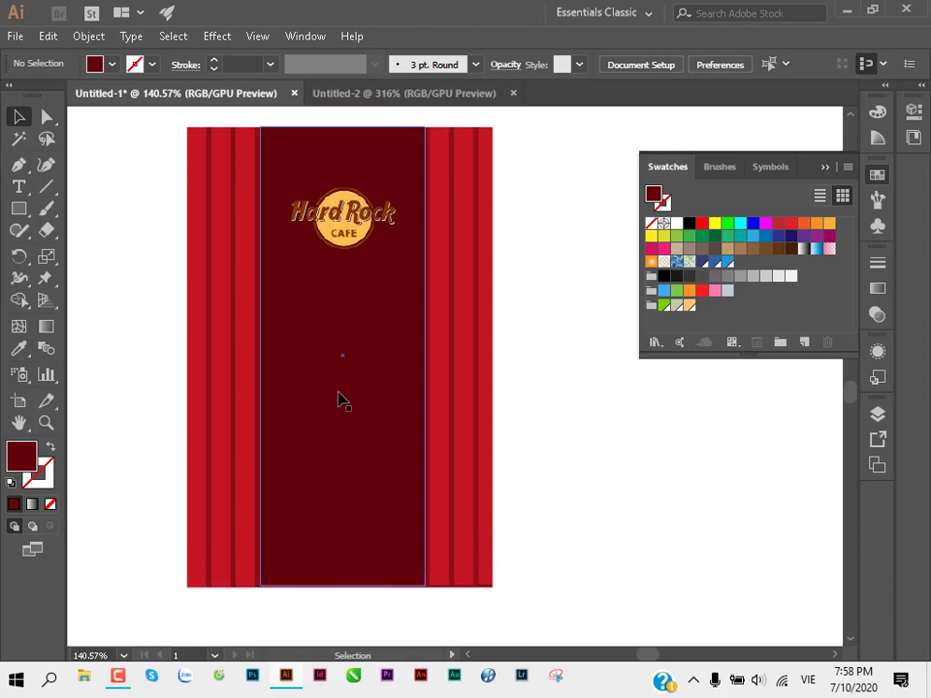
Step: Copy the right green rectangle below it and shrink the copy into a thin top strip
{"action": "left_click", "coordinate": [824, 167]}
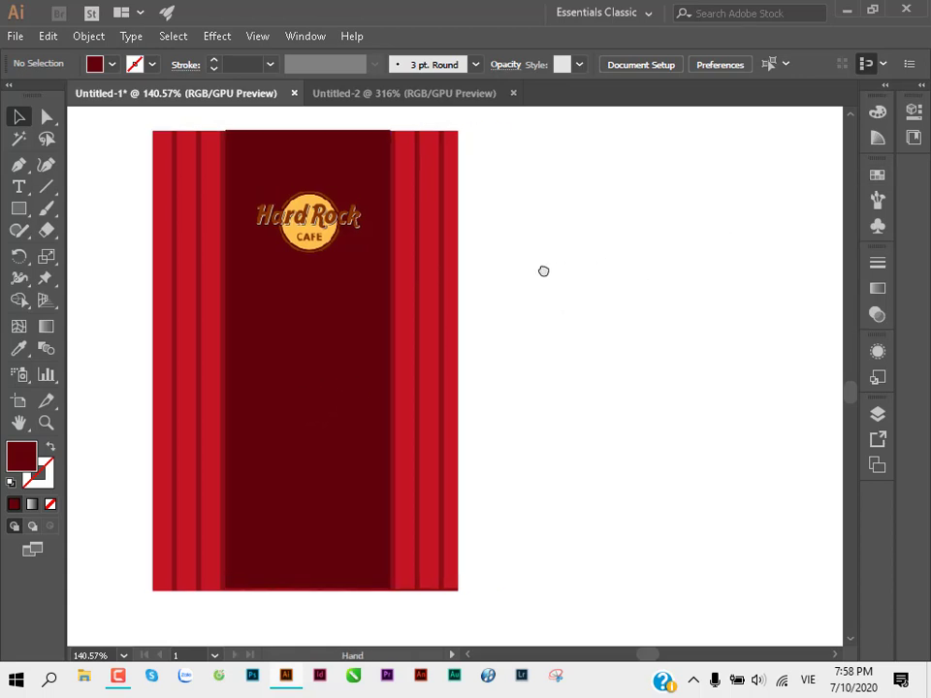
{"action": "scroll", "coordinate": [432, 265], "scroll_direction": "down", "scroll_amount": 2}
{"action": "left_click_drag", "start_coordinate": [433, 266], "coordinate": [314, 291]}
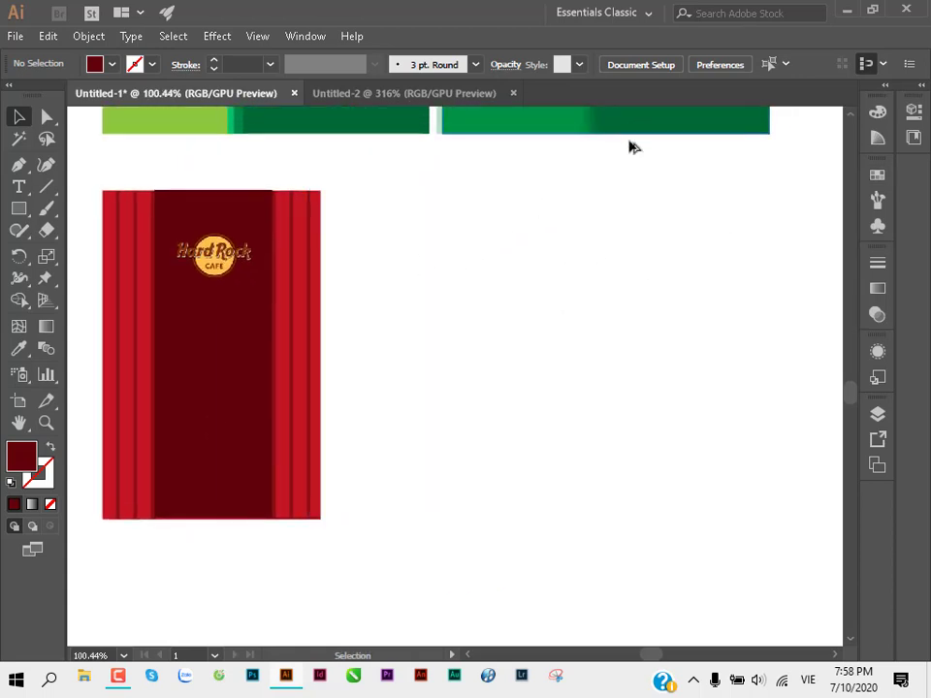
{"action": "left_click_drag", "start_coordinate": [628, 129], "coordinate": [547, 347]}
{"action": "left_click", "coordinate": [507, 404]}
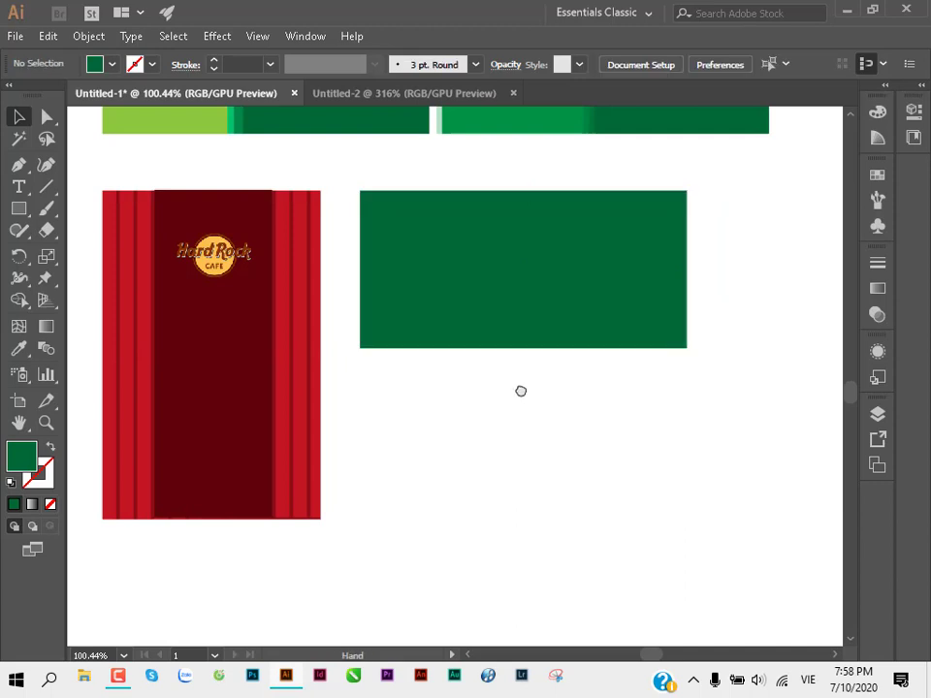
{"action": "scroll", "coordinate": [520, 391], "scroll_direction": "up", "scroll_amount": 2}
{"action": "scroll", "coordinate": [455, 351], "scroll_direction": "up", "scroll_amount": 2}
{"action": "left_click", "coordinate": [423, 369]}
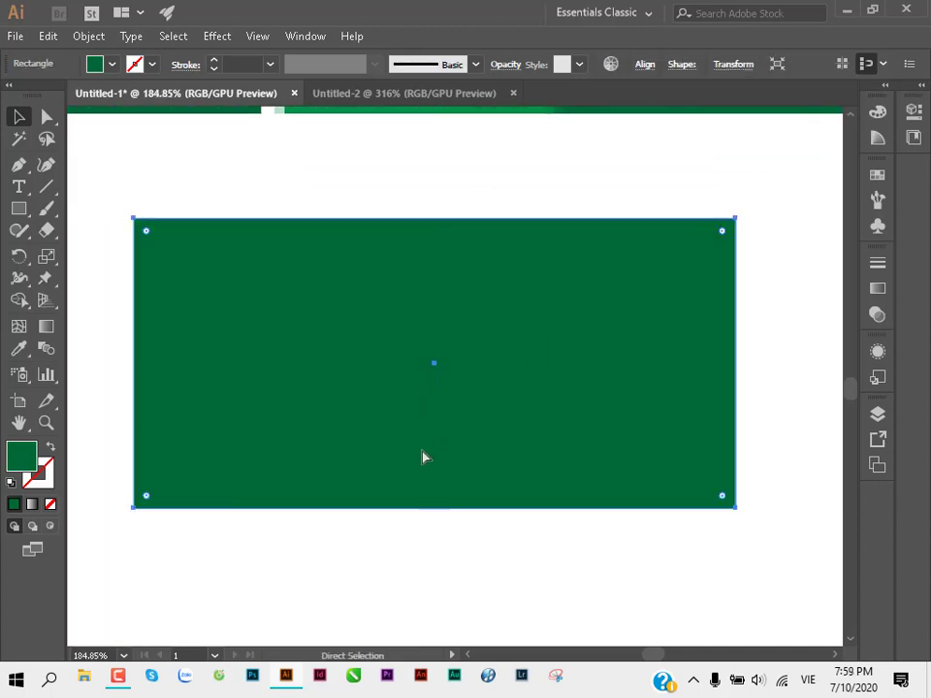
{"action": "key", "text": "v"}
{"action": "left_click_drag", "start_coordinate": [434, 507], "coordinate": [461, 243]}
Step: Give the thin strip a different green fill from the swatches
{"action": "left_click", "coordinate": [875, 176]}
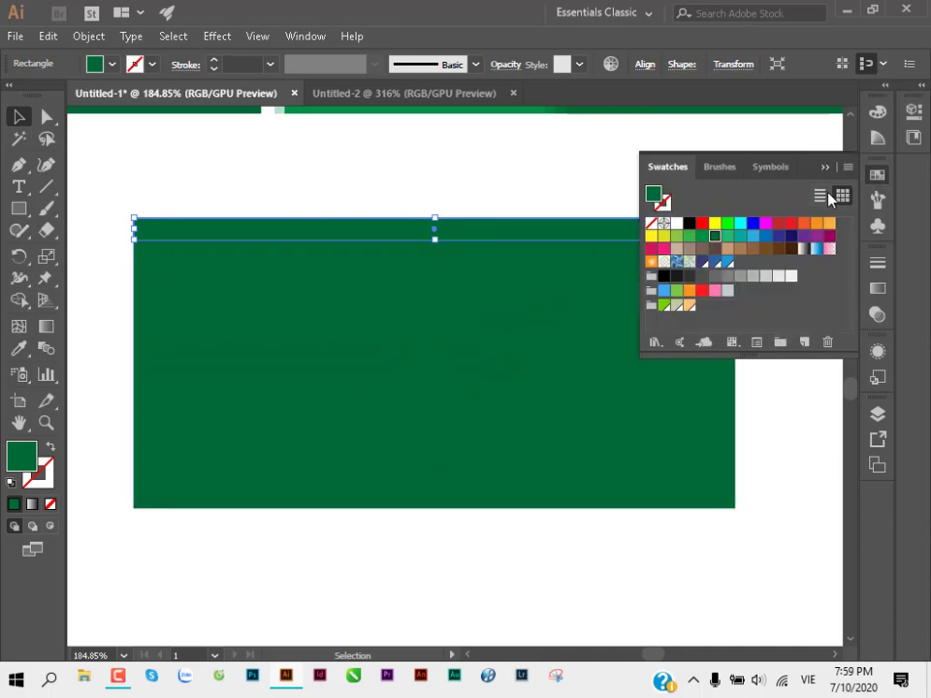
{"action": "left_click", "coordinate": [689, 236]}
{"action": "left_click", "coordinate": [482, 184]}
{"action": "left_click", "coordinate": [561, 233]}
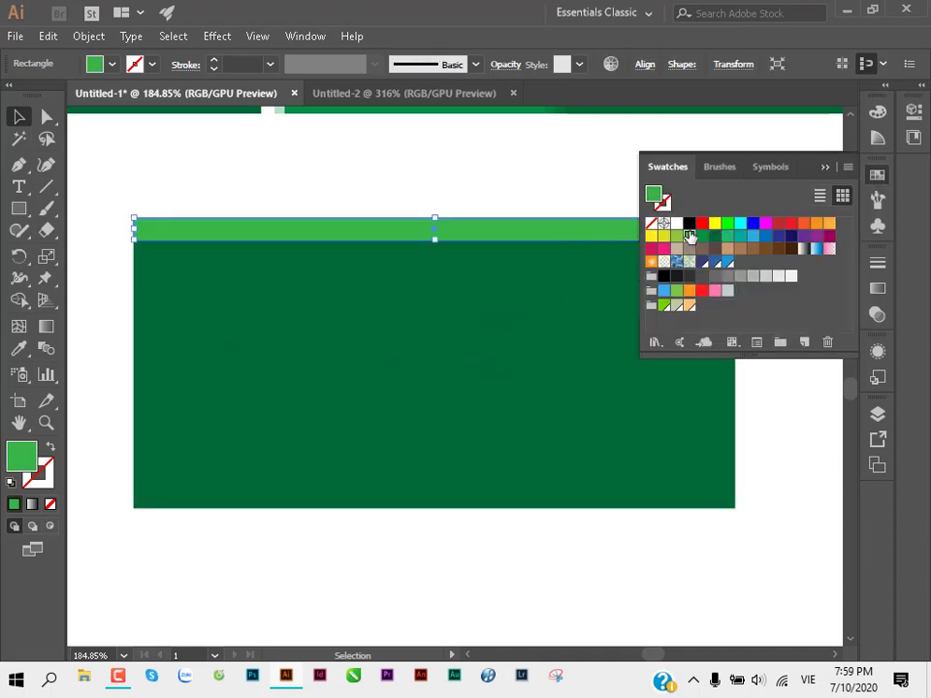
{"action": "left_click", "coordinate": [701, 235]}
{"action": "left_click", "coordinate": [433, 160]}
{"action": "left_click", "coordinate": [876, 176]}
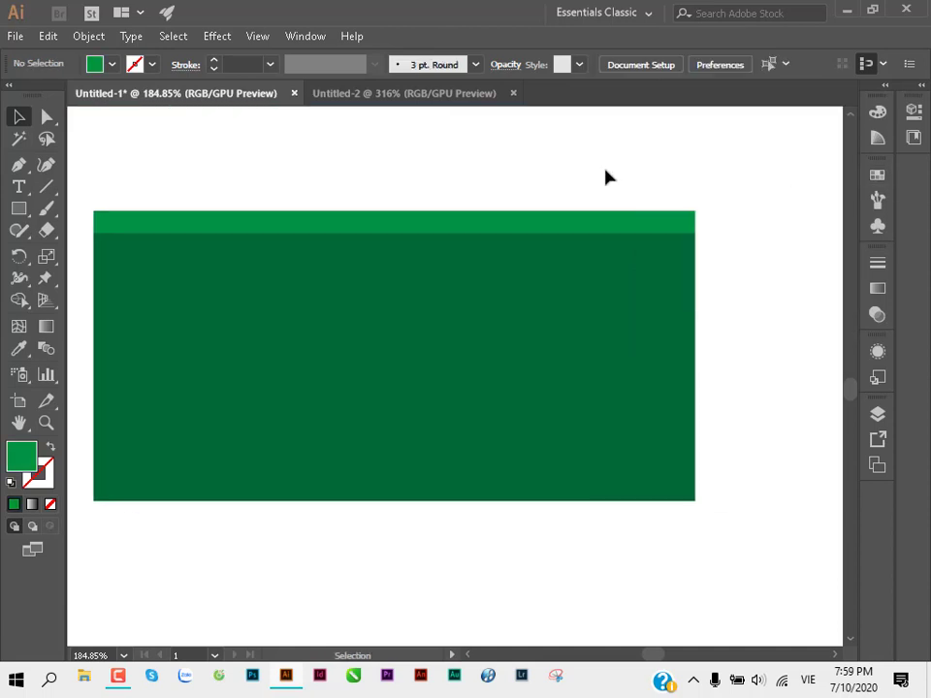
Step: Copy the strip 0.64 cm lower and repeat it down the panel with Ctrl+D
{"action": "left_click_drag", "start_coordinate": [548, 213], "coordinate": [546, 242]}
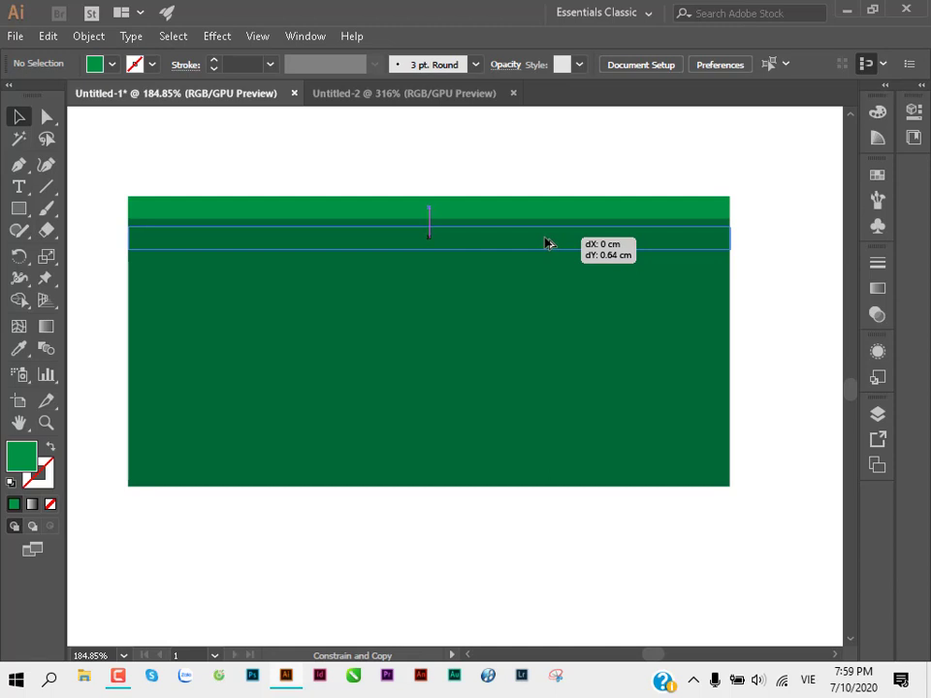
{"action": "left_click_drag", "start_coordinate": [546, 242], "coordinate": [545, 242]}
{"action": "key", "text": "ctrl+d"}
{"action": "key", "text": "ctrl+d"}
{"action": "key", "text": "ctrl+d"}
{"action": "key", "text": "ctrl+d"}
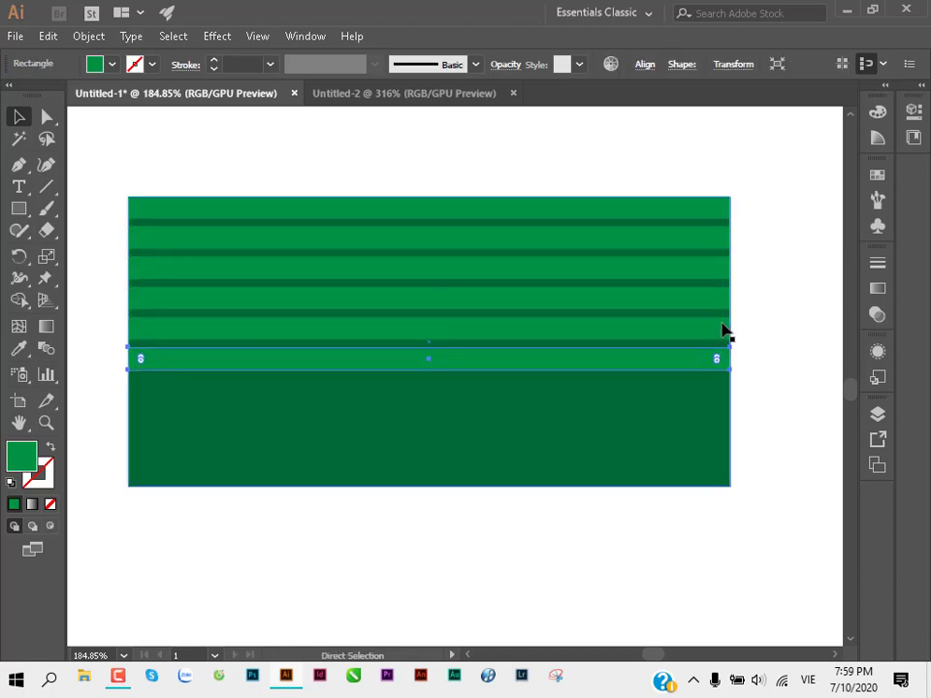
{"action": "key", "text": "ctrl+d"}
{"action": "key", "text": "ctrl+d"}
{"action": "key", "text": "ctrl+d"}
{"action": "left_click", "coordinate": [813, 406]}
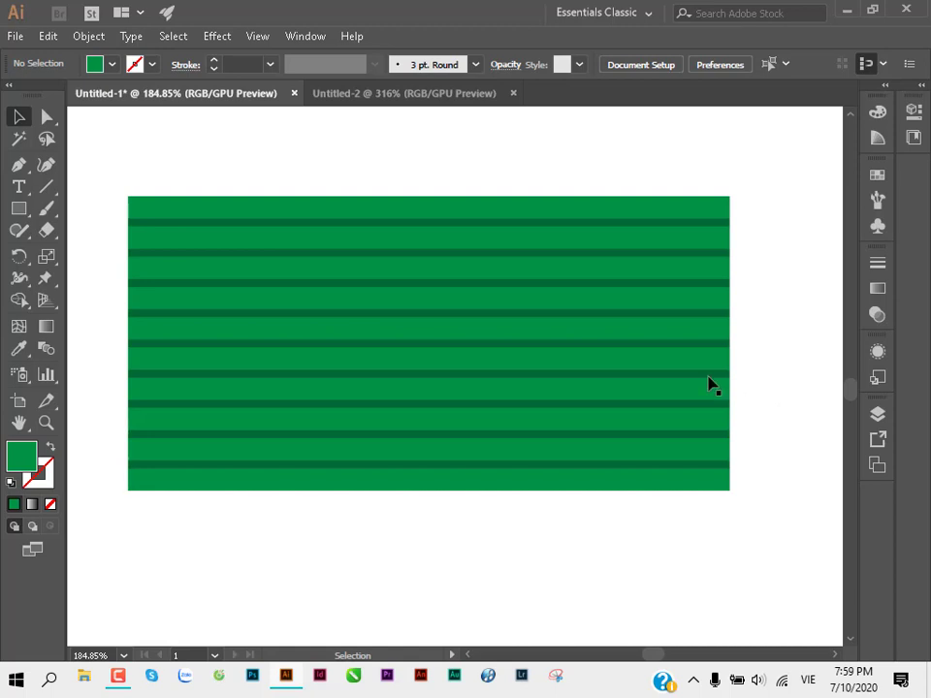
{"action": "scroll", "coordinate": [511, 322], "scroll_direction": "down", "scroll_amount": 1}
{"action": "scroll", "coordinate": [511, 322], "scroll_direction": "down", "scroll_amount": 3}
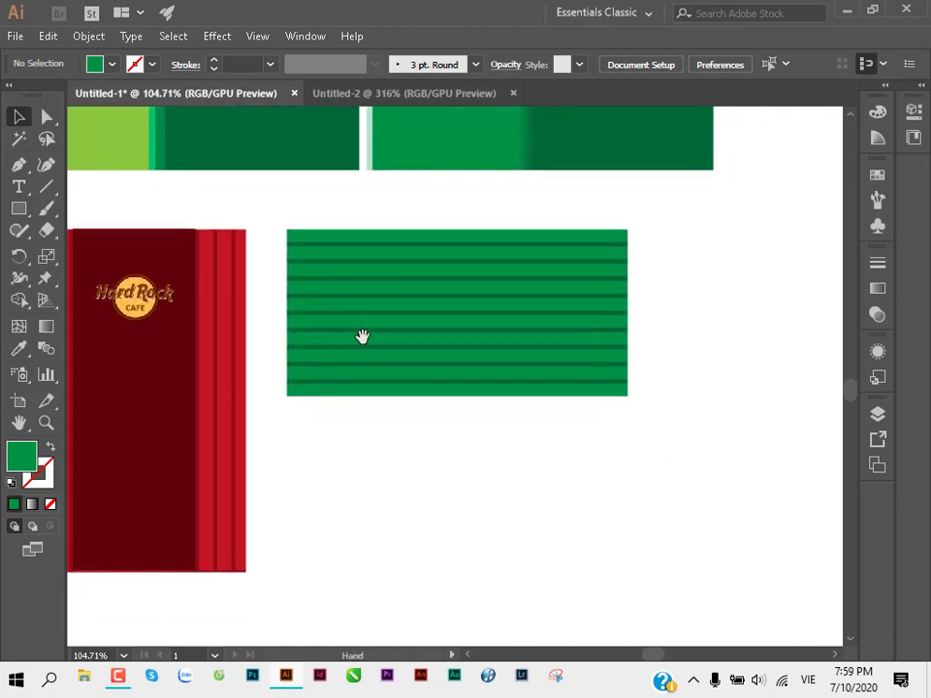
Step: Duplicate the striped green panel to a new position just below it
{"action": "left_click_drag", "start_coordinate": [370, 351], "coordinate": [344, 336]}
{"action": "scroll", "coordinate": [325, 347], "scroll_direction": "down", "scroll_amount": 1}
{"action": "left_click_drag", "start_coordinate": [451, 358], "coordinate": [449, 521]}
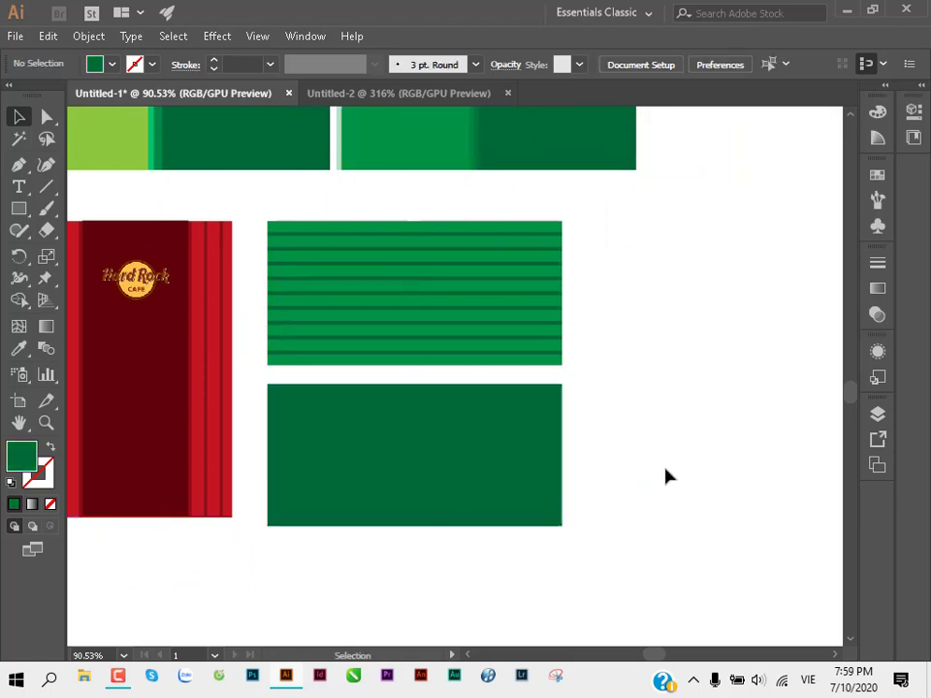
{"action": "scroll", "coordinate": [544, 457], "scroll_direction": "up", "scroll_amount": 1}
{"action": "scroll", "coordinate": [514, 407], "scroll_direction": "left", "scroll_amount": 2}
{"action": "scroll", "coordinate": [496, 376], "scroll_direction": "down", "scroll_amount": 1}
{"action": "scroll", "coordinate": [497, 376], "scroll_direction": "up", "scroll_amount": 2}
Step: Narrow the copied panel into a vertical strip over its left part
{"action": "left_click", "coordinate": [462, 389]}
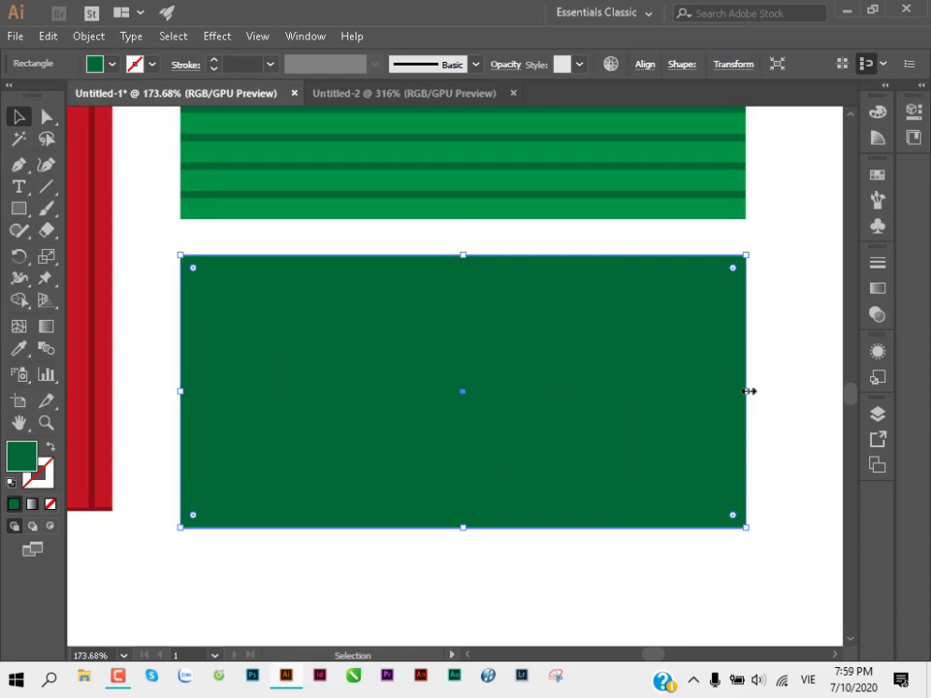
{"action": "left_click_drag", "start_coordinate": [745, 390], "coordinate": [415, 391]}
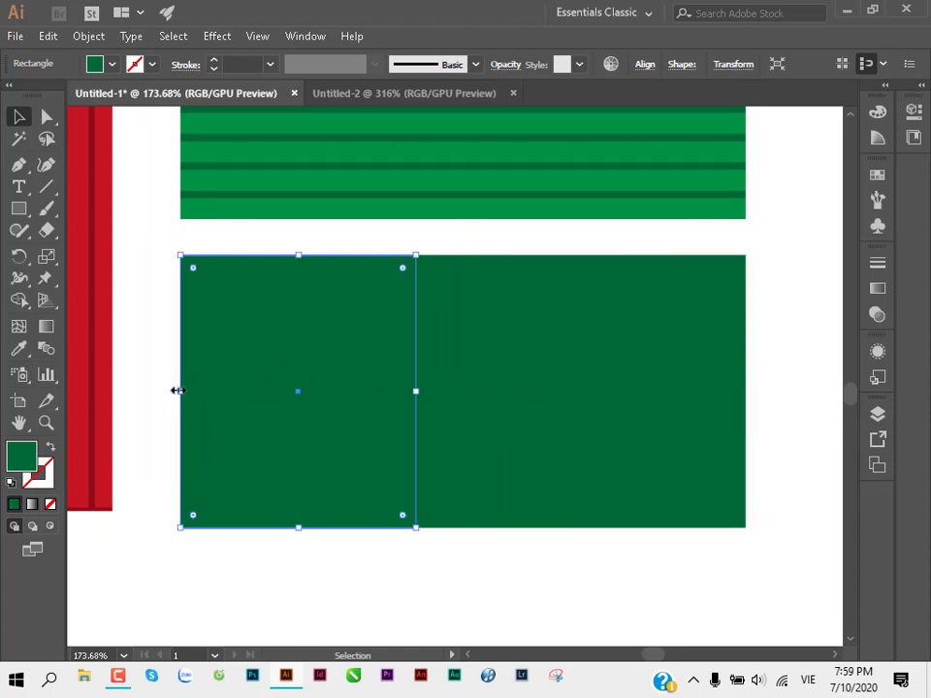
{"action": "left_click_drag", "start_coordinate": [180, 391], "coordinate": [288, 388]}
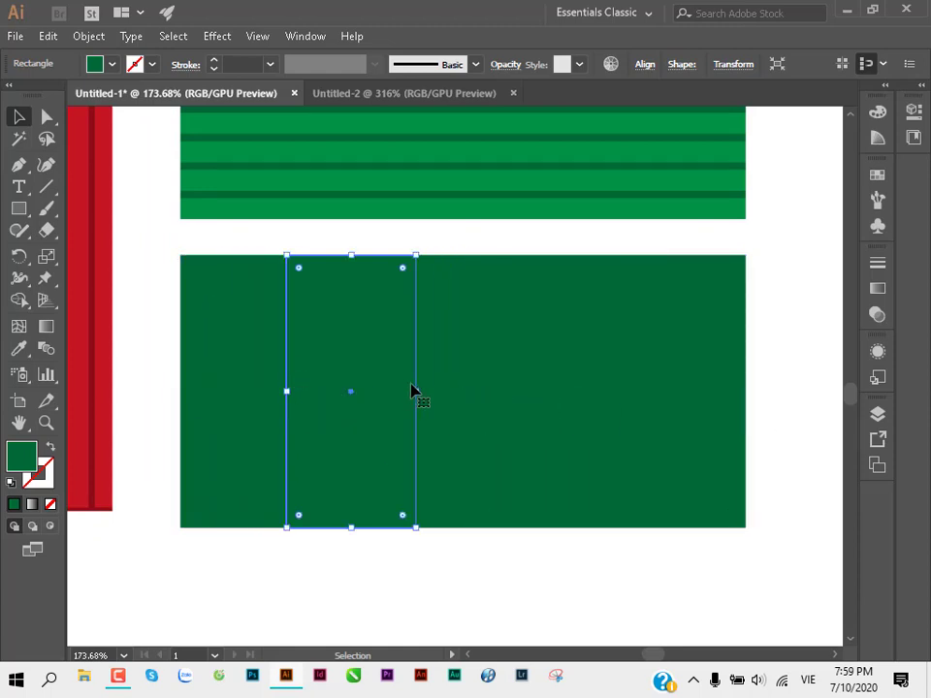
Step: Make the vertical strip slightly narrower and fill it with white
{"action": "left_click_drag", "start_coordinate": [416, 390], "coordinate": [401, 389]}
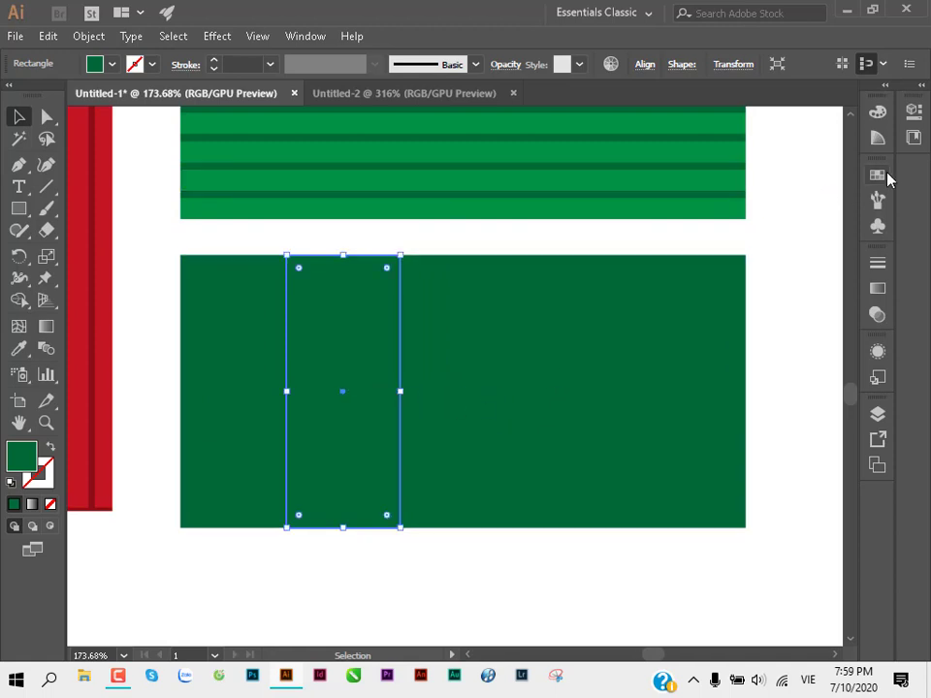
{"action": "left_click", "coordinate": [877, 175]}
{"action": "left_click", "coordinate": [676, 224]}
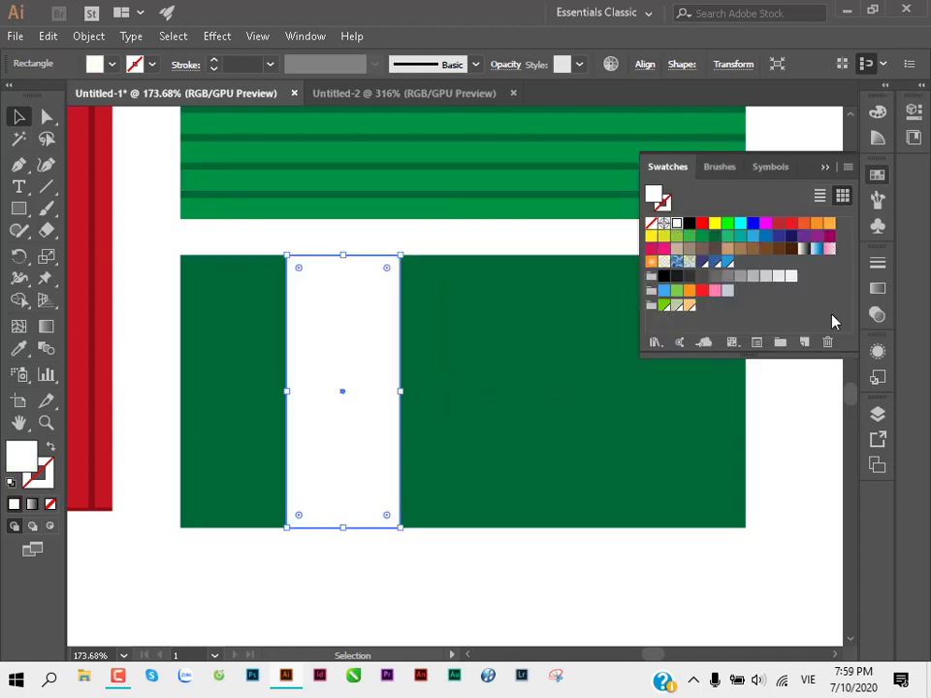
Step: Set the strip to 50% opacity with Overlay blending
{"action": "left_click", "coordinate": [876, 314]}
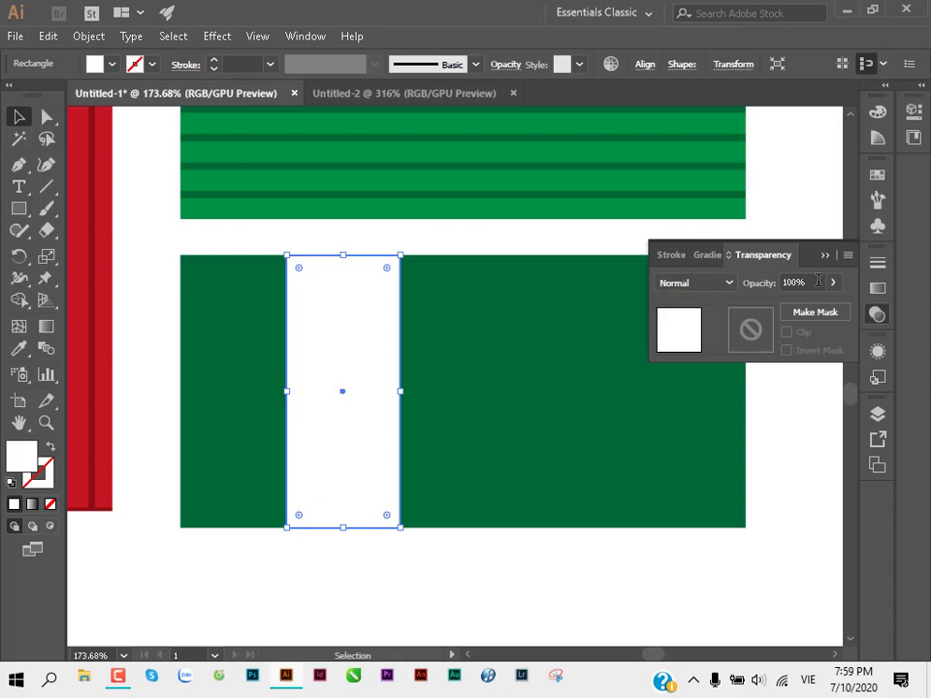
{"action": "type", "text": "50"}
{"action": "key", "text": "Return"}
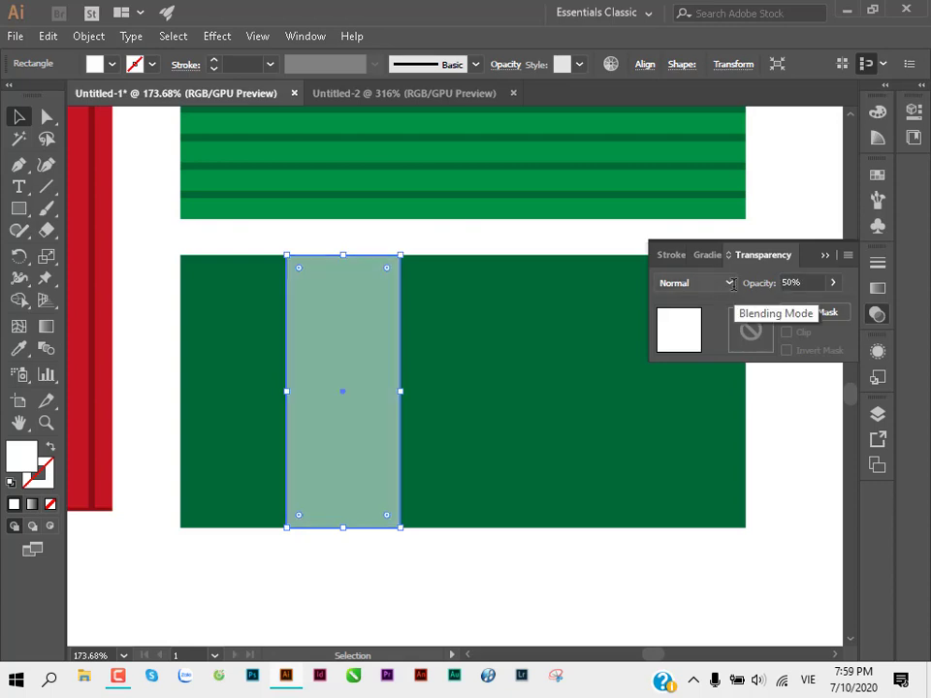
{"action": "left_click", "coordinate": [694, 282]}
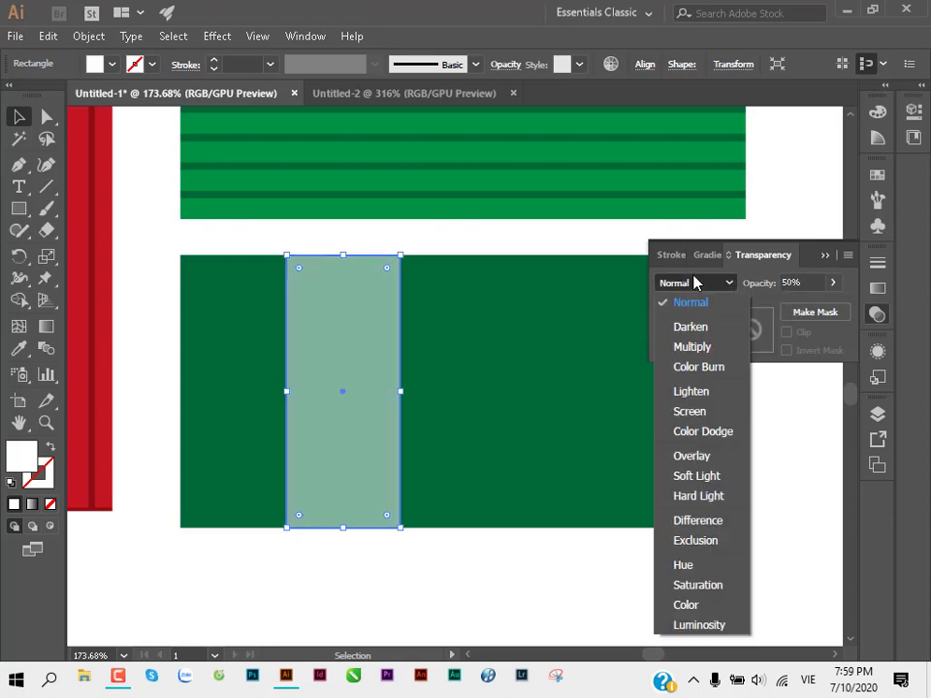
{"action": "left_click", "coordinate": [692, 455]}
{"action": "left_click", "coordinate": [812, 455]}
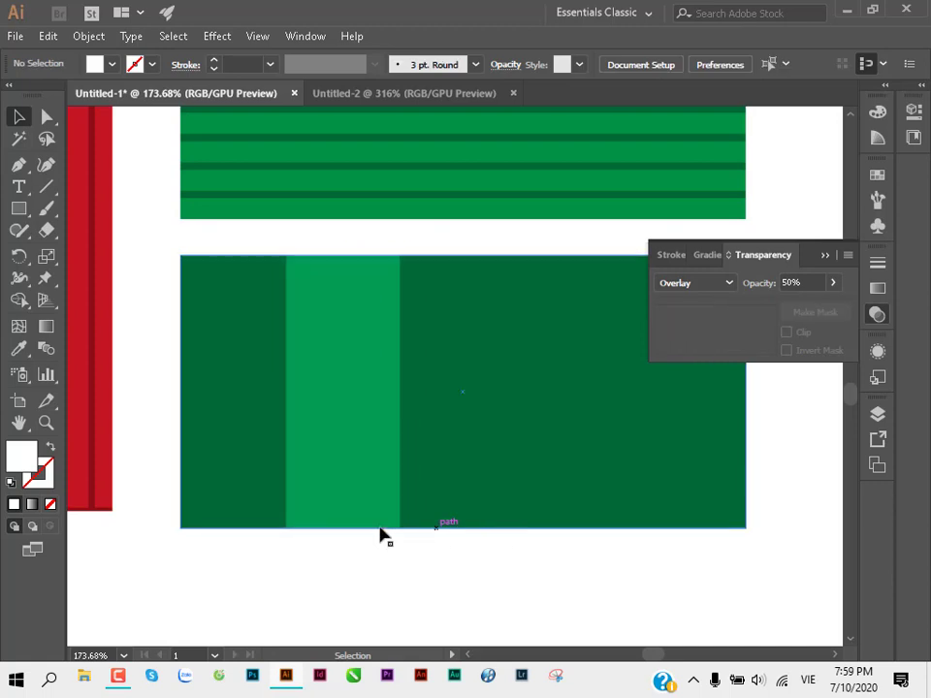
{"action": "left_click", "coordinate": [445, 441]}
Step: Reshape the rectangle into a horizontal band across the panel's middle
{"action": "key", "text": "a"}
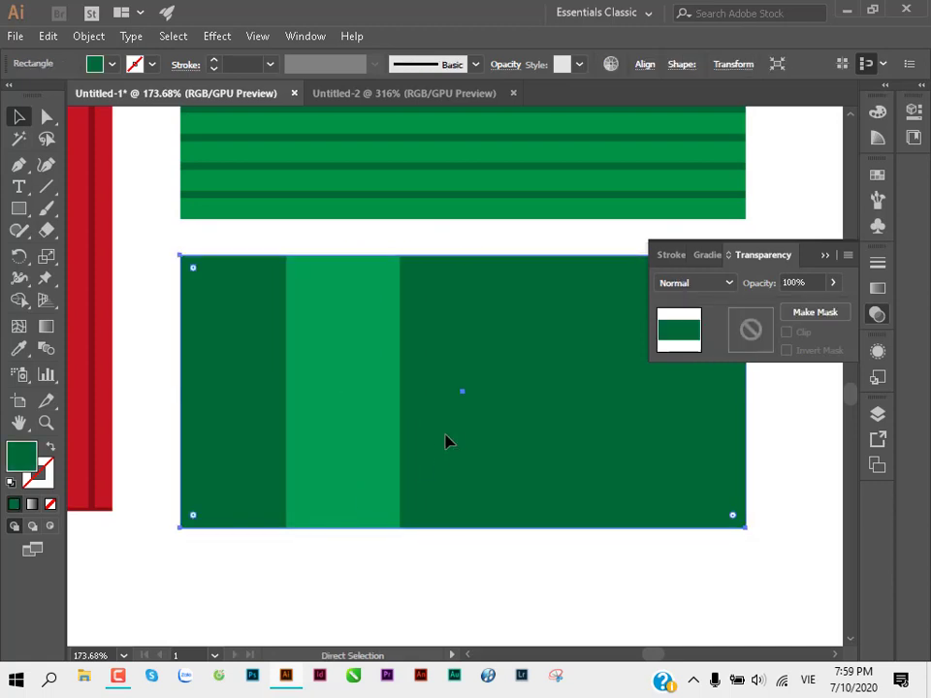
{"action": "key", "text": "v"}
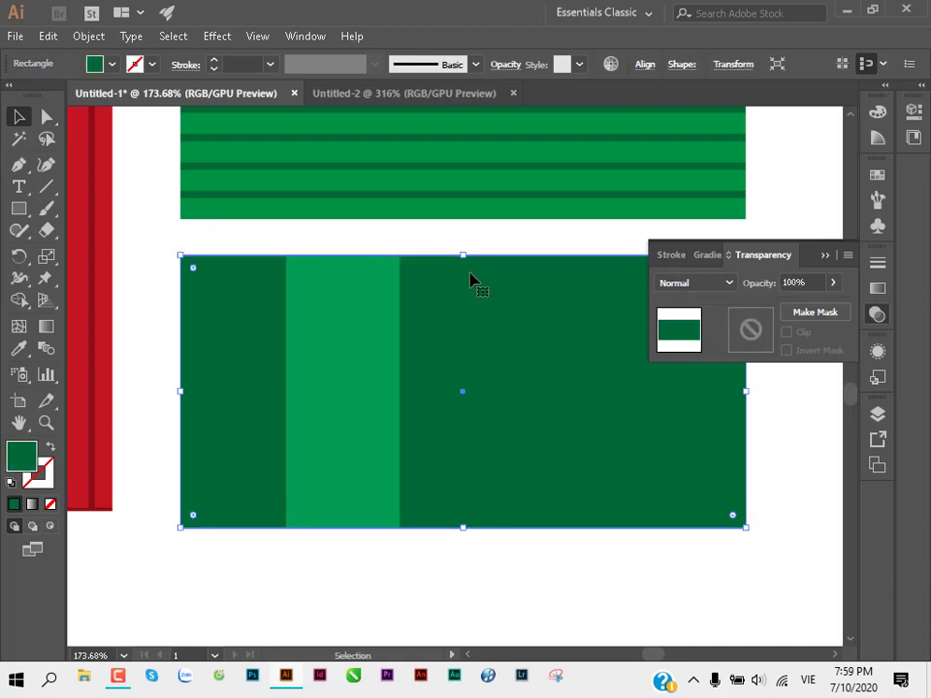
{"action": "left_click_drag", "start_coordinate": [464, 256], "coordinate": [464, 338]}
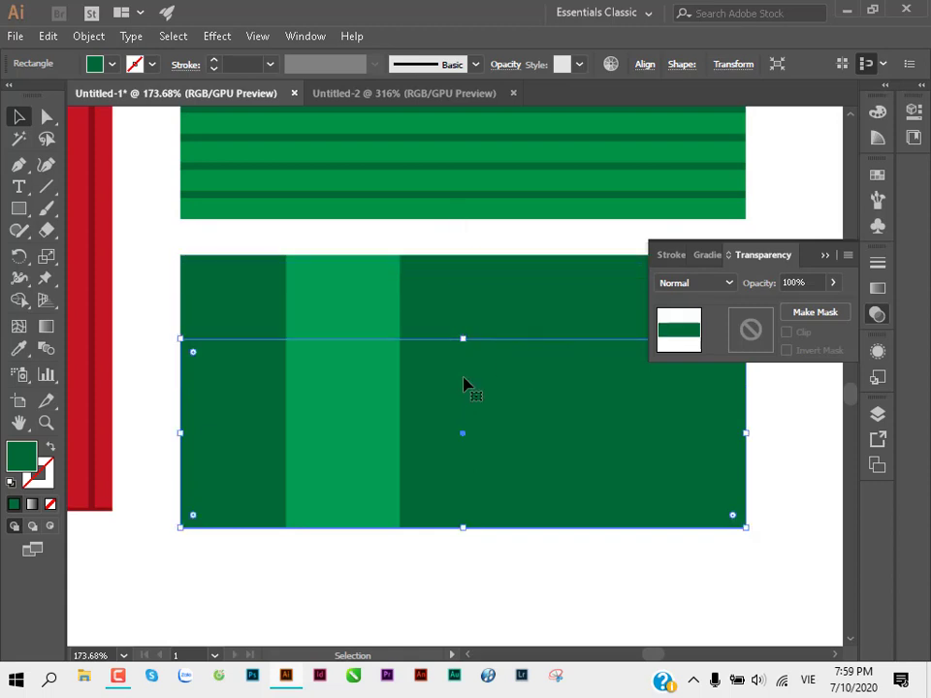
{"action": "left_click_drag", "start_coordinate": [463, 527], "coordinate": [466, 432]}
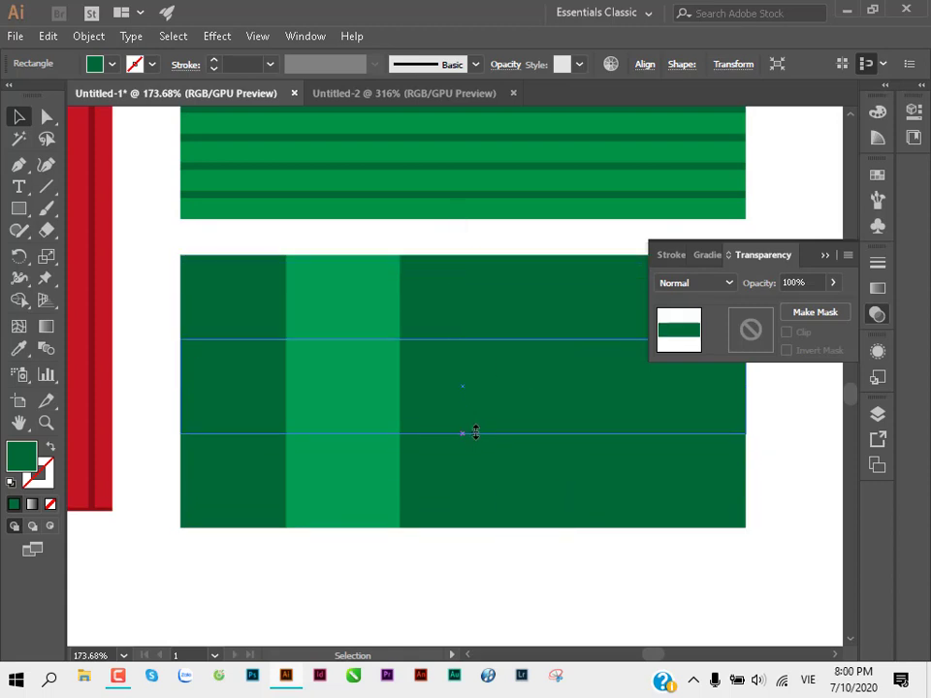
{"action": "left_click_drag", "start_coordinate": [522, 527], "coordinate": [445, 522]}
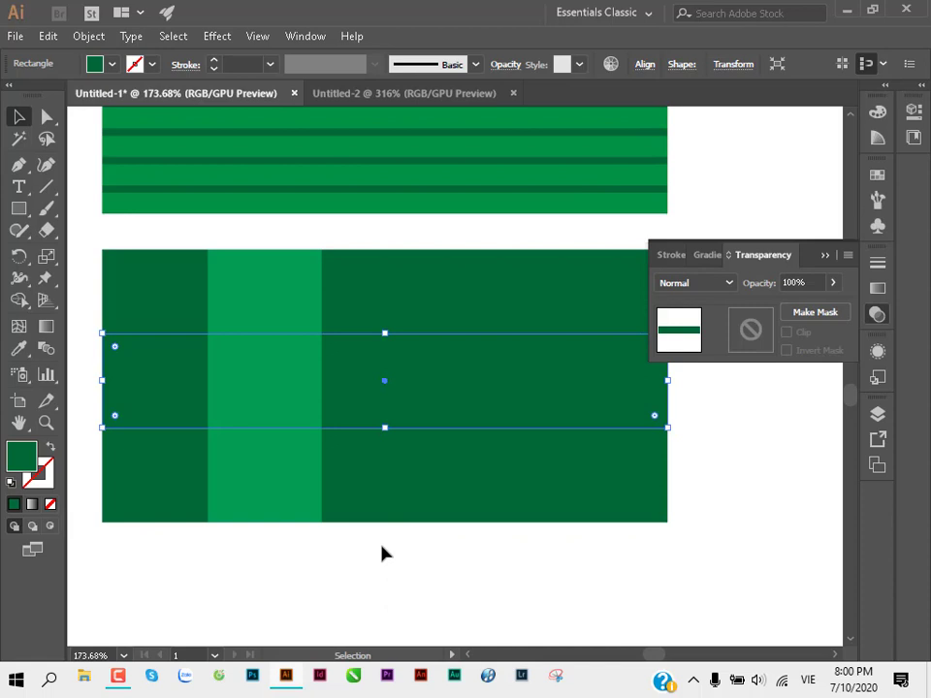
Step: Fill the horizontal band with red
{"action": "left_click", "coordinate": [877, 176]}
{"action": "left_click", "coordinate": [700, 225]}
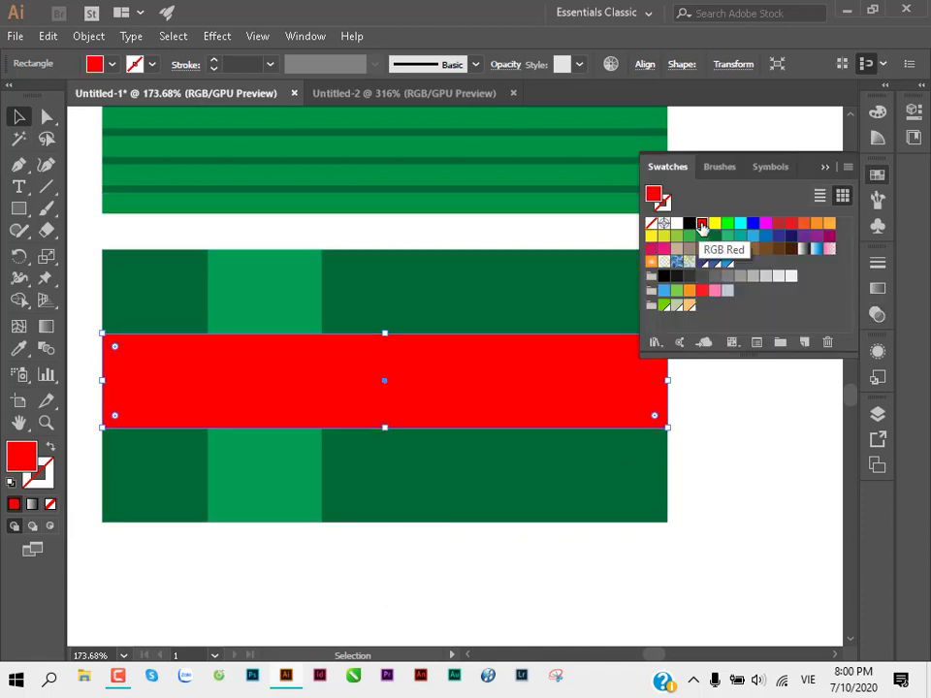
{"action": "left_click", "coordinate": [760, 474]}
{"action": "left_click", "coordinate": [441, 414]}
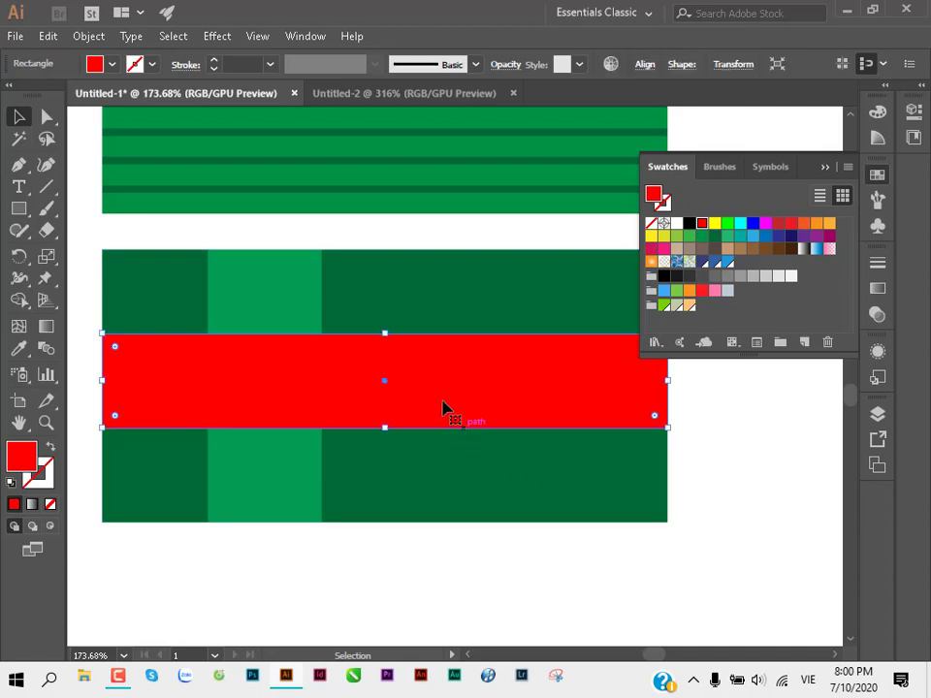
Step: Set the vertical light green strip's opacity to 10
{"action": "left_click", "coordinate": [260, 313]}
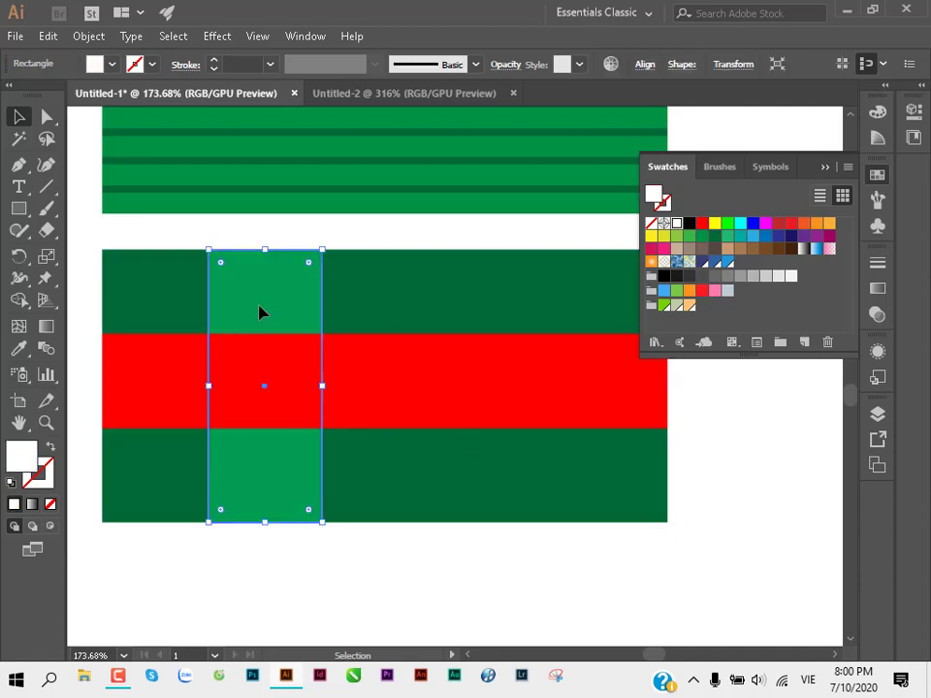
{"action": "left_click", "coordinate": [881, 316]}
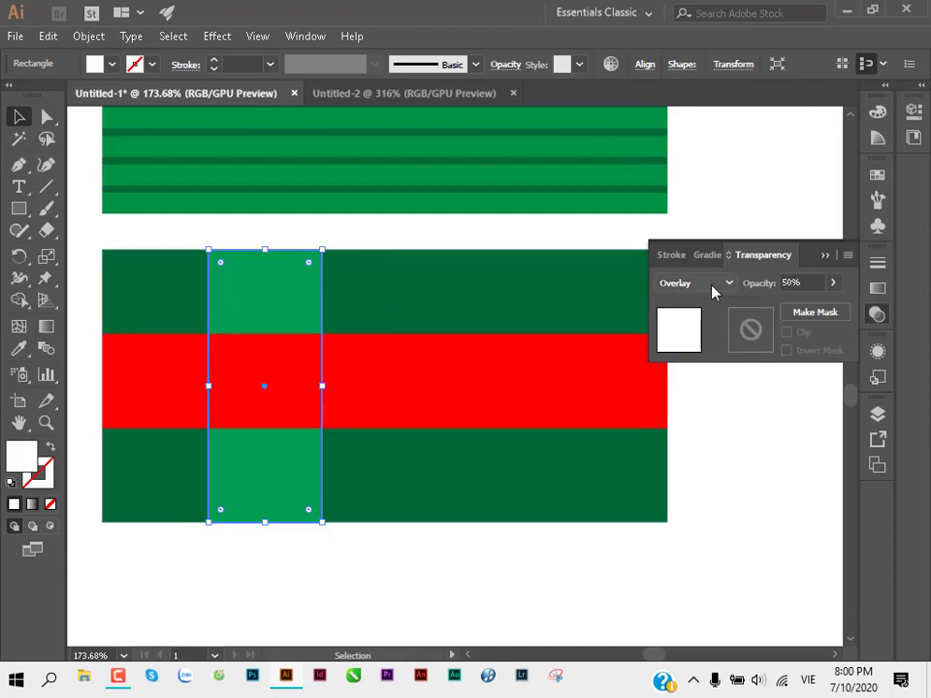
{"action": "left_click", "coordinate": [787, 282]}
{"action": "type", "text": "10"}
{"action": "left_click", "coordinate": [747, 469]}
Step: Eyedropper the vertical strip's look onto the red band and set its opacity to 60
{"action": "left_click", "coordinate": [444, 390]}
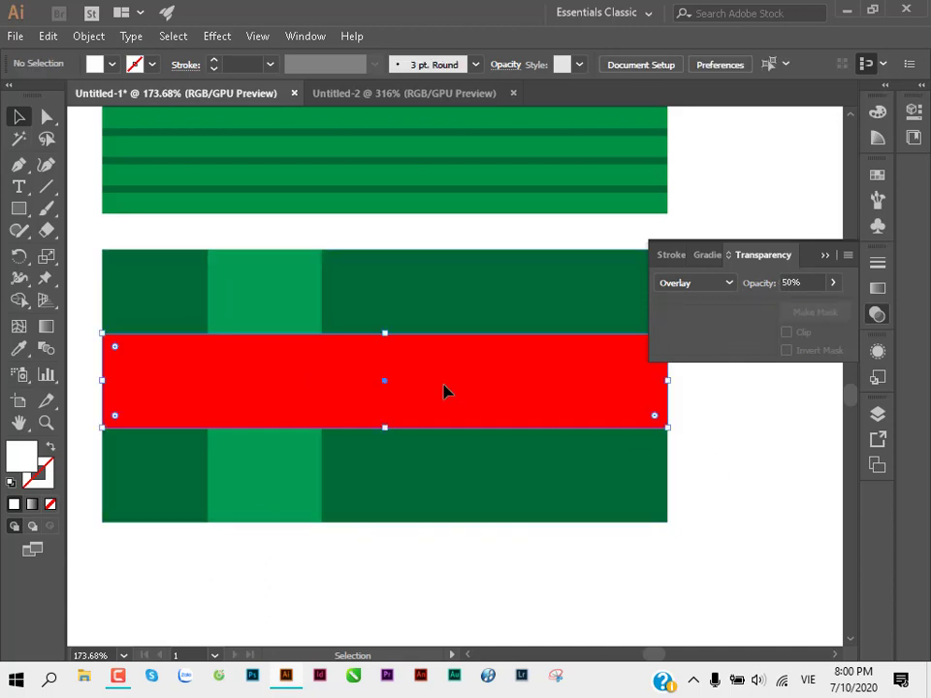
{"action": "key", "text": "i"}
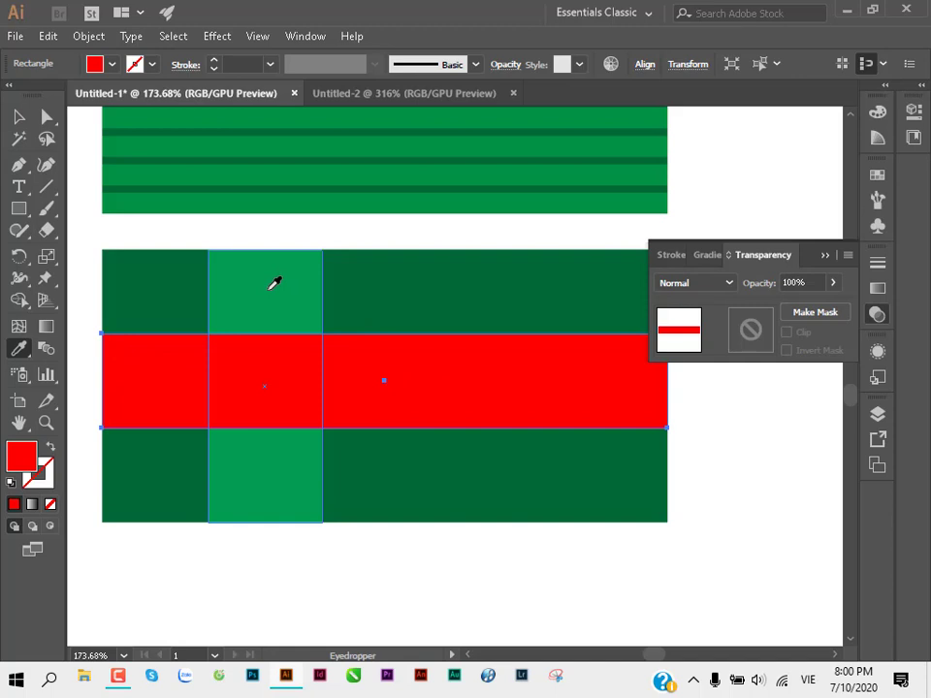
{"action": "left_click", "coordinate": [272, 285]}
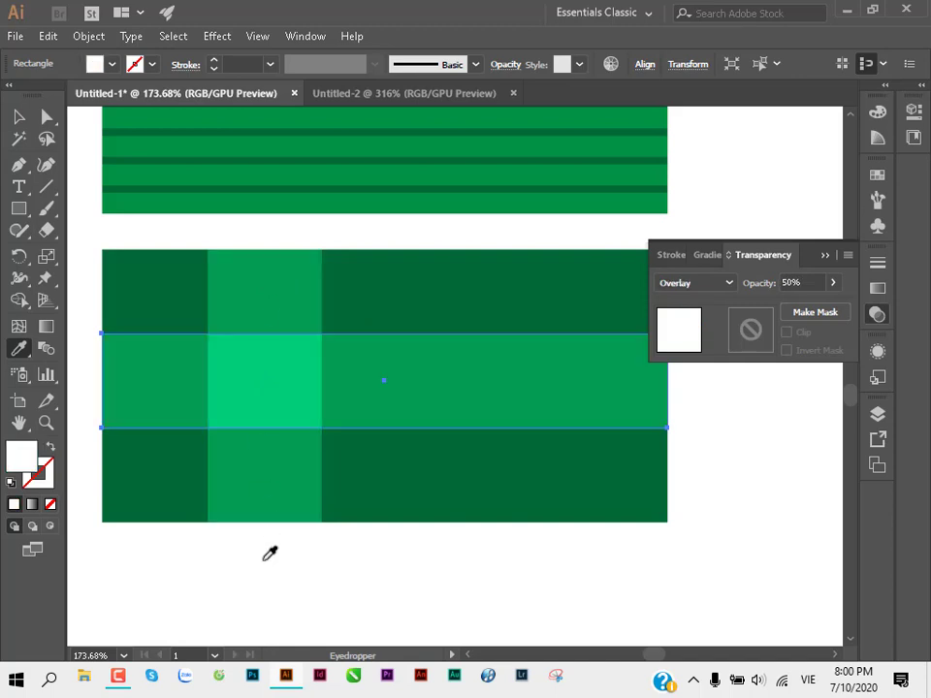
{"action": "left_click", "coordinate": [760, 282]}
{"action": "type", "text": "60"}
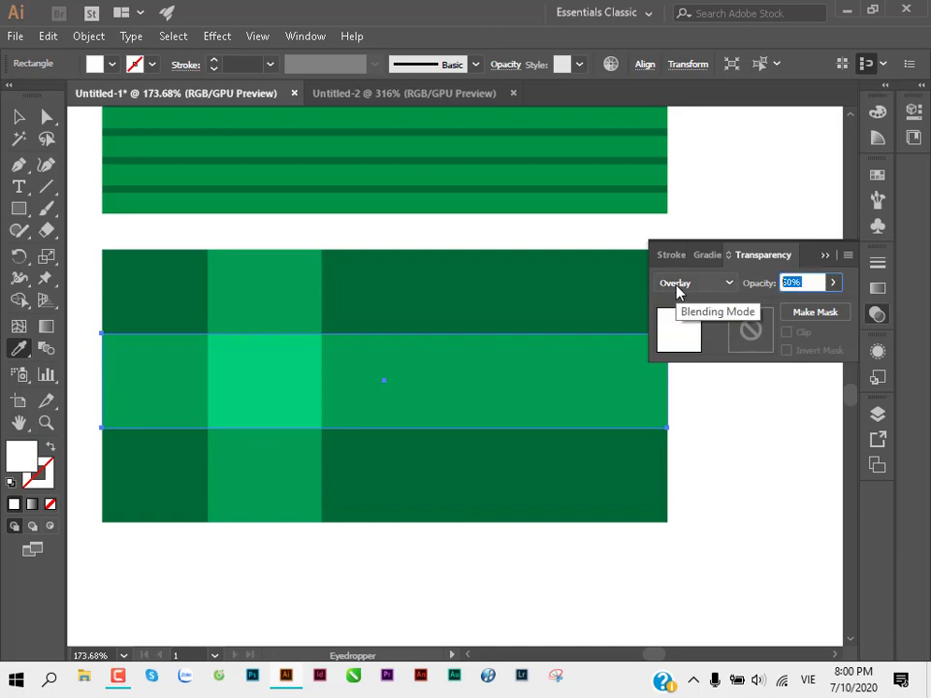
{"action": "left_click", "coordinate": [27, 118]}
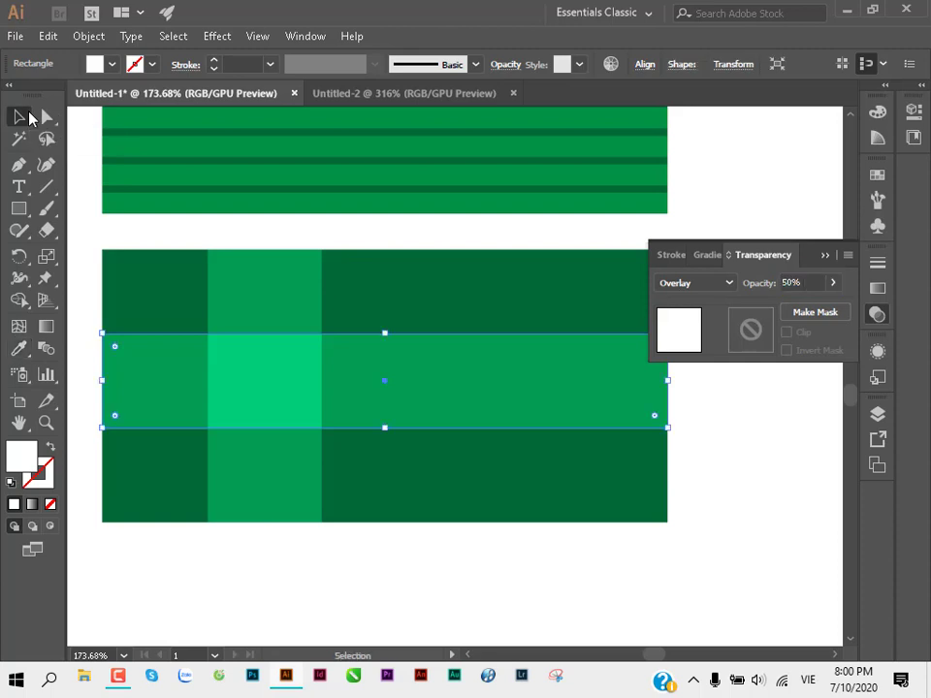
{"action": "left_click", "coordinate": [173, 546]}
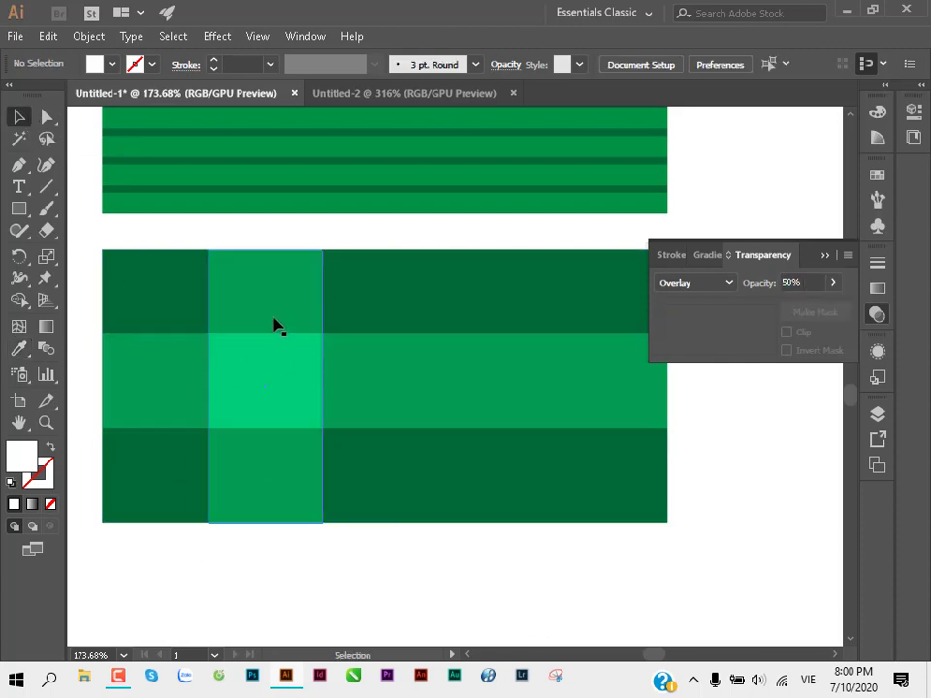
{"action": "left_click", "coordinate": [361, 356]}
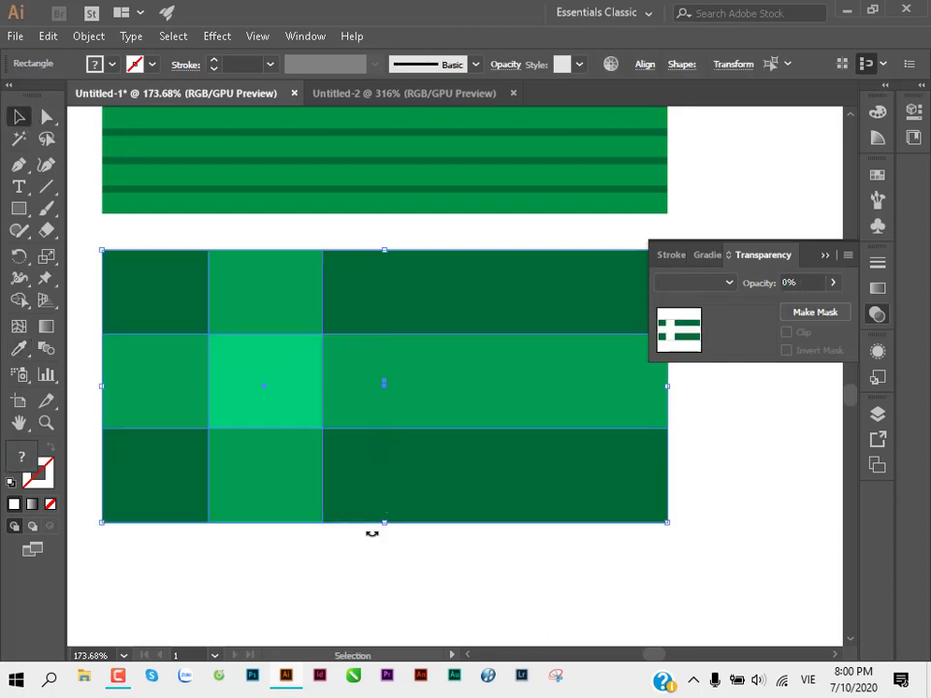
{"action": "left_click", "coordinate": [260, 598]}
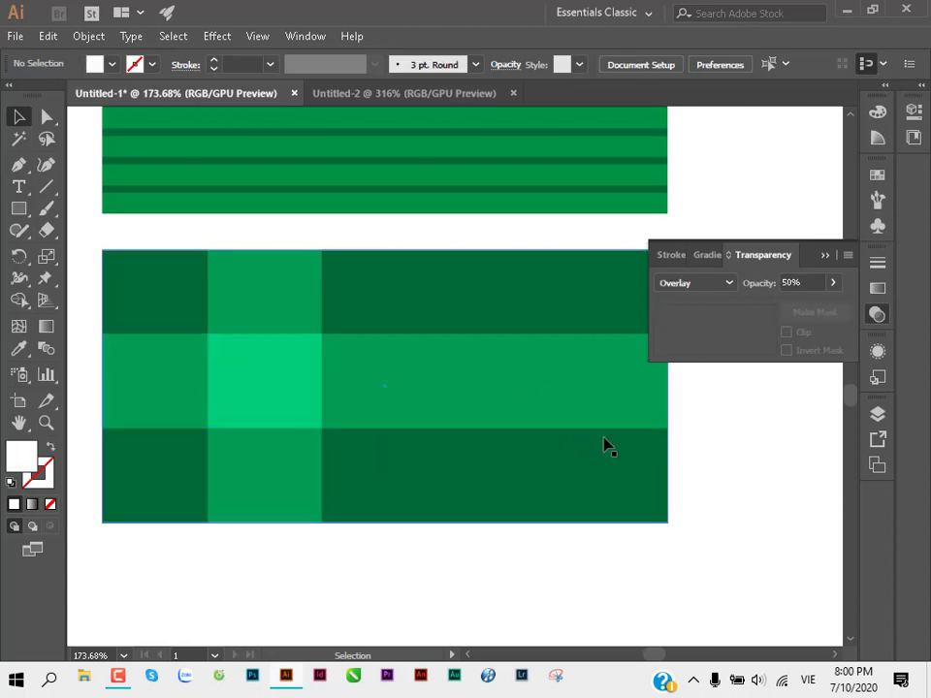
Step: Duplicate the dark green panel and place the copy beside the plaid panel
{"action": "left_click_drag", "start_coordinate": [378, 430], "coordinate": [209, 436]}
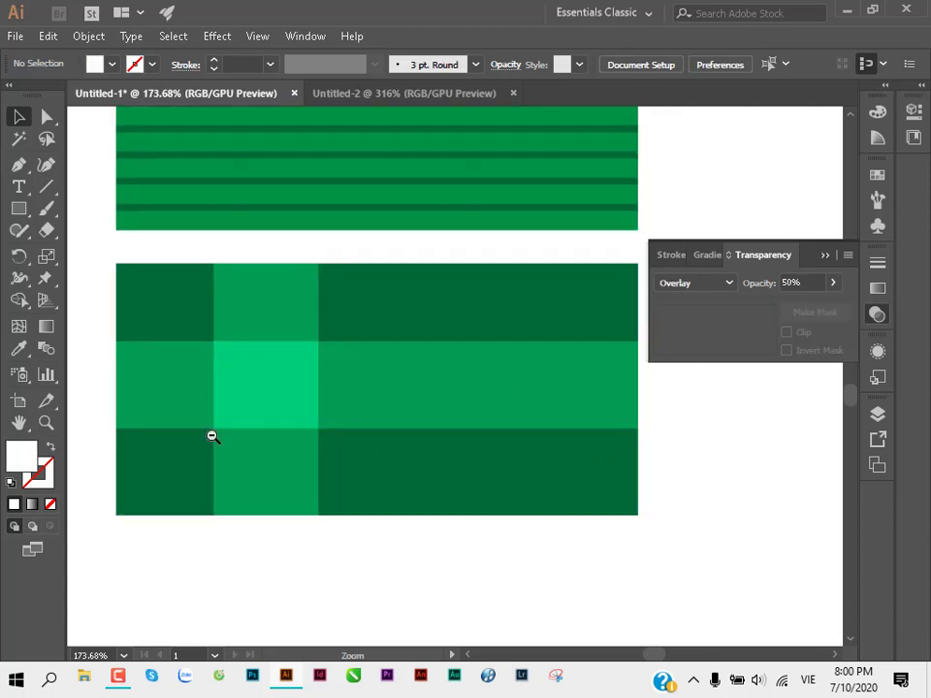
{"action": "mouse_move", "coordinate": [324, 341]}
{"action": "left_mouse_down"}
{"action": "mouse_move", "coordinate": [197, 369]}
{"action": "mouse_move", "coordinate": [477, 351]}
{"action": "left_mouse_up"}
{"action": "mouse_move", "coordinate": [488, 435]}
{"action": "left_mouse_down"}
{"action": "mouse_move", "coordinate": [336, 349]}
{"action": "mouse_move", "coordinate": [433, 357]}
{"action": "left_mouse_up"}
{"action": "left_click", "coordinate": [325, 405]}
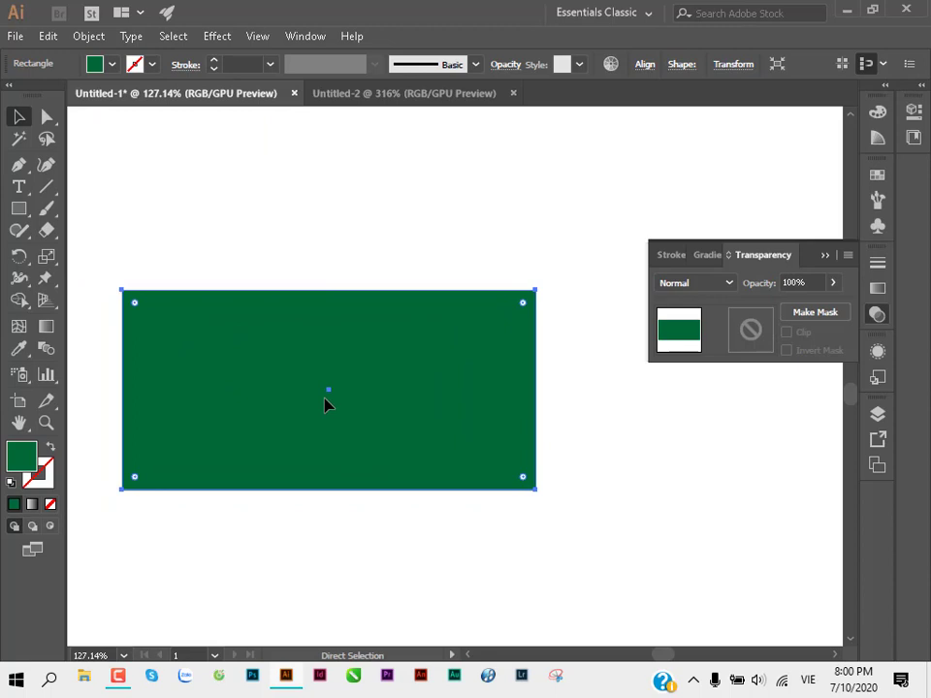
Step: Shrink a rectangle copy into a horizontal band about 12.63 cm wide across the middle
{"action": "left_click", "coordinate": [309, 357]}
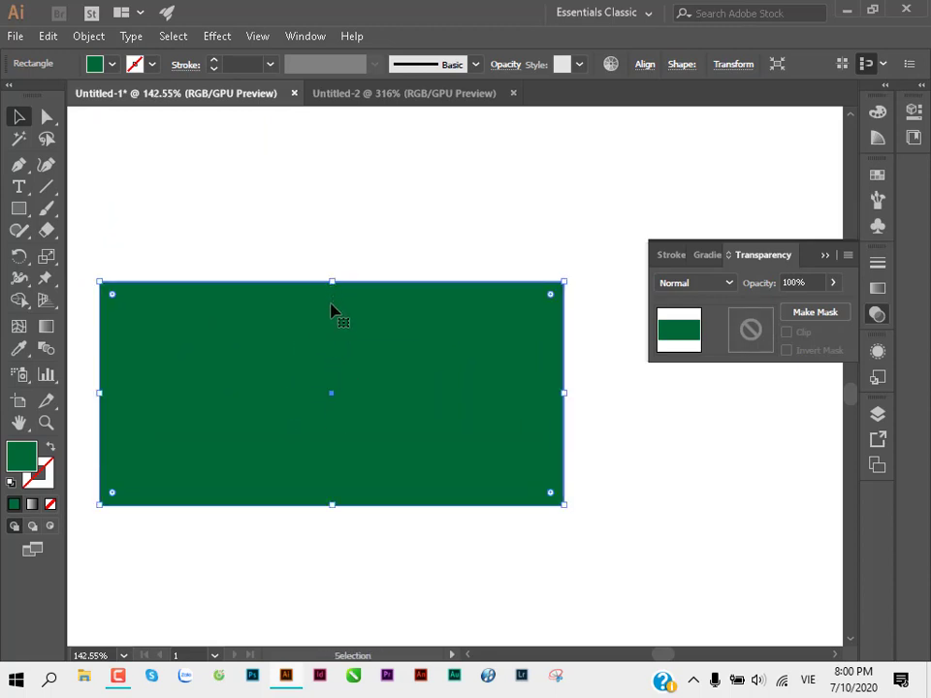
{"action": "left_click", "coordinate": [332, 398]}
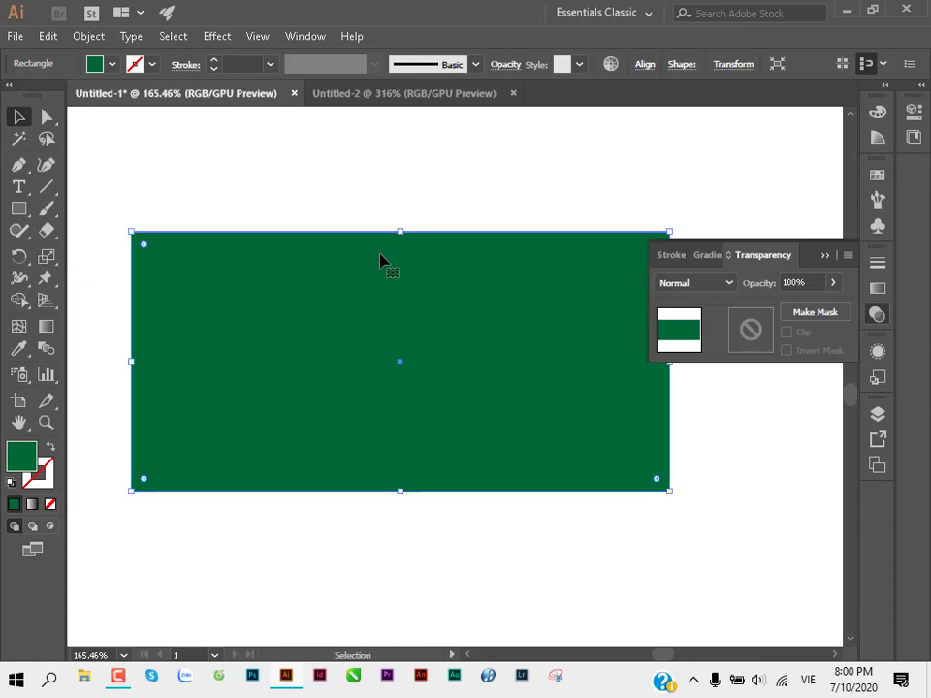
{"action": "left_click_drag", "start_coordinate": [399, 232], "coordinate": [400, 321]}
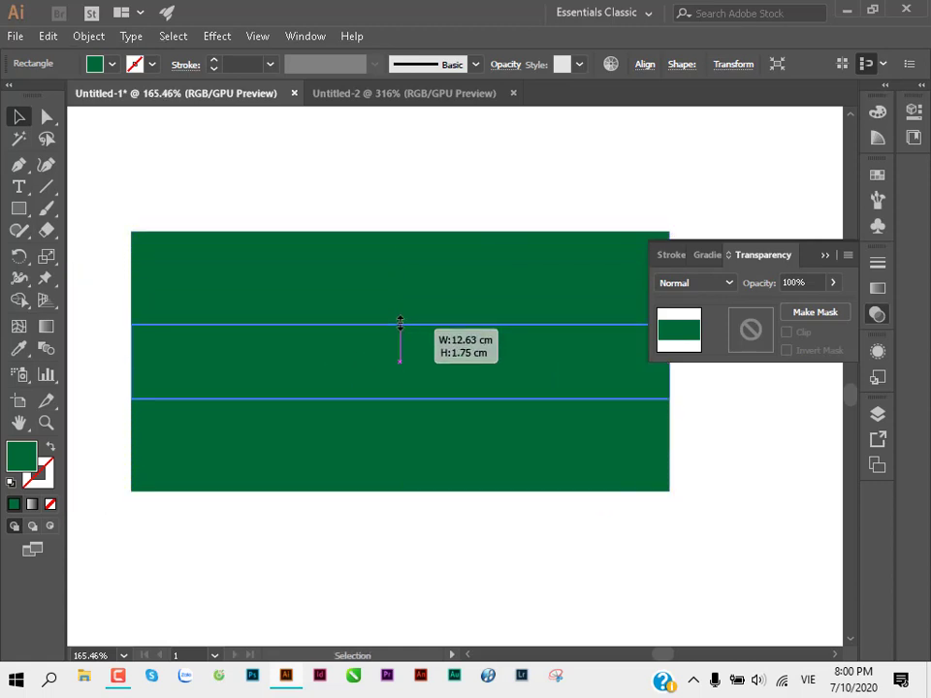
{"action": "key", "text": "ctrl+z"}
{"action": "left_click_drag", "start_coordinate": [399, 322], "coordinate": [397, 182]}
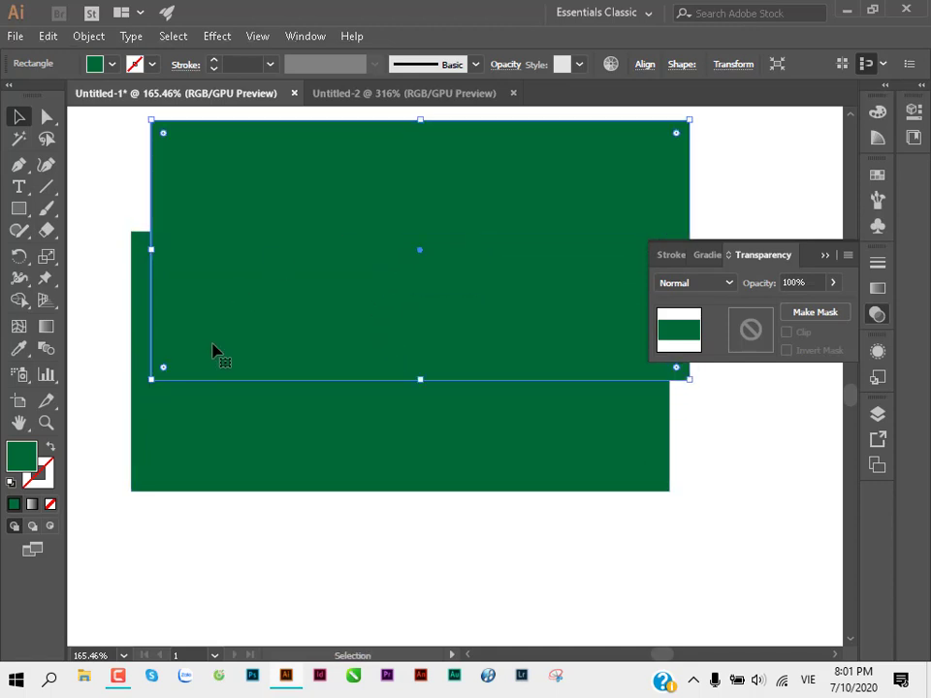
{"action": "key", "text": "ctrl+z"}
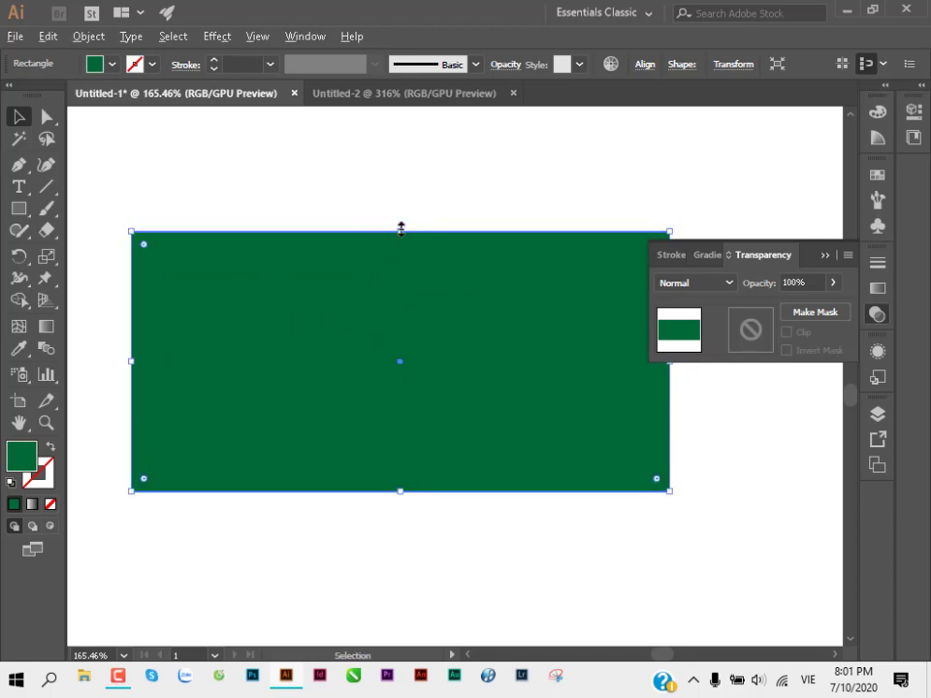
{"action": "left_click_drag", "start_coordinate": [400, 229], "coordinate": [389, 317]}
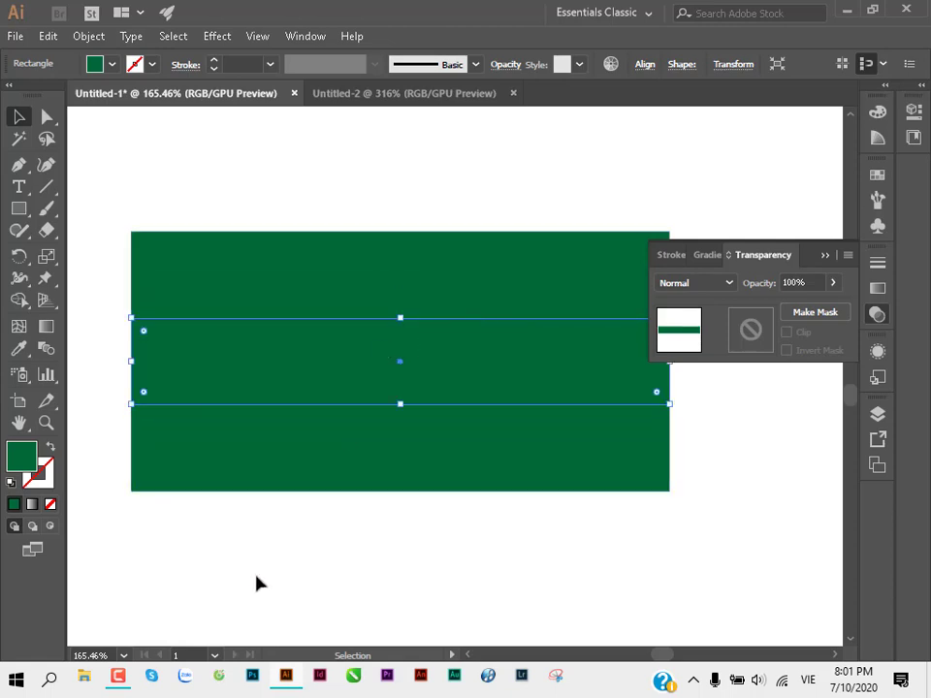
Step: Give the band Overlay blending, white fill and 50% opacity
{"action": "left_click", "coordinate": [726, 283]}
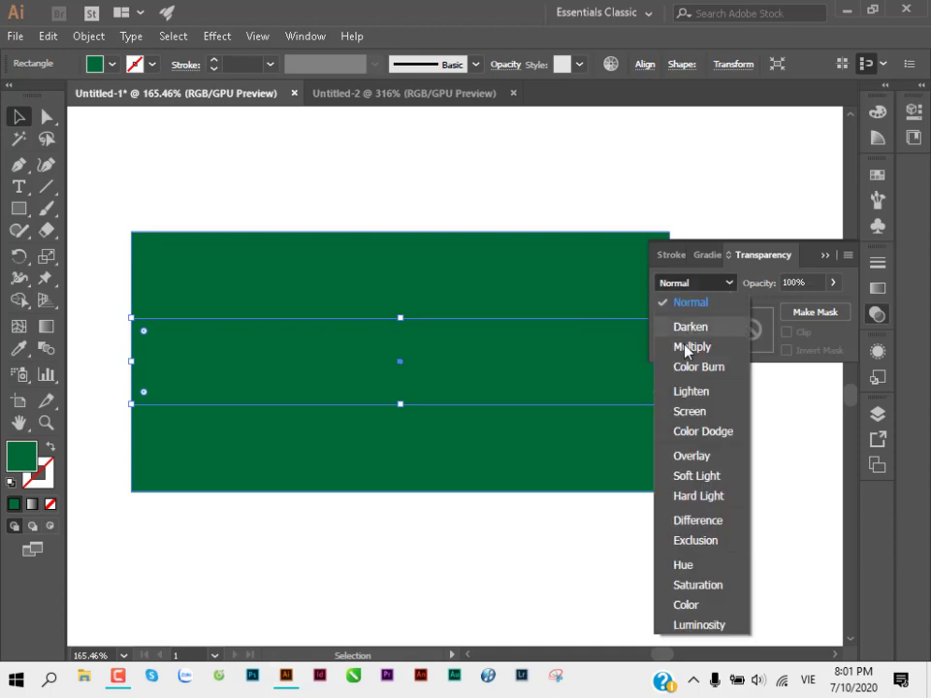
{"action": "left_click", "coordinate": [690, 456]}
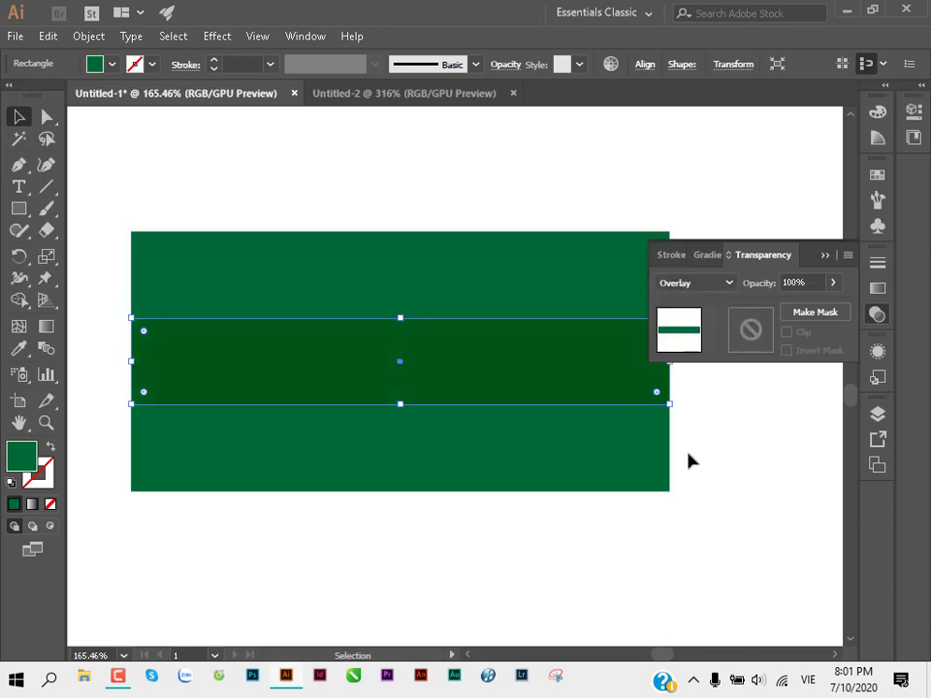
{"action": "left_click", "coordinate": [882, 173]}
{"action": "left_click", "coordinate": [677, 224]}
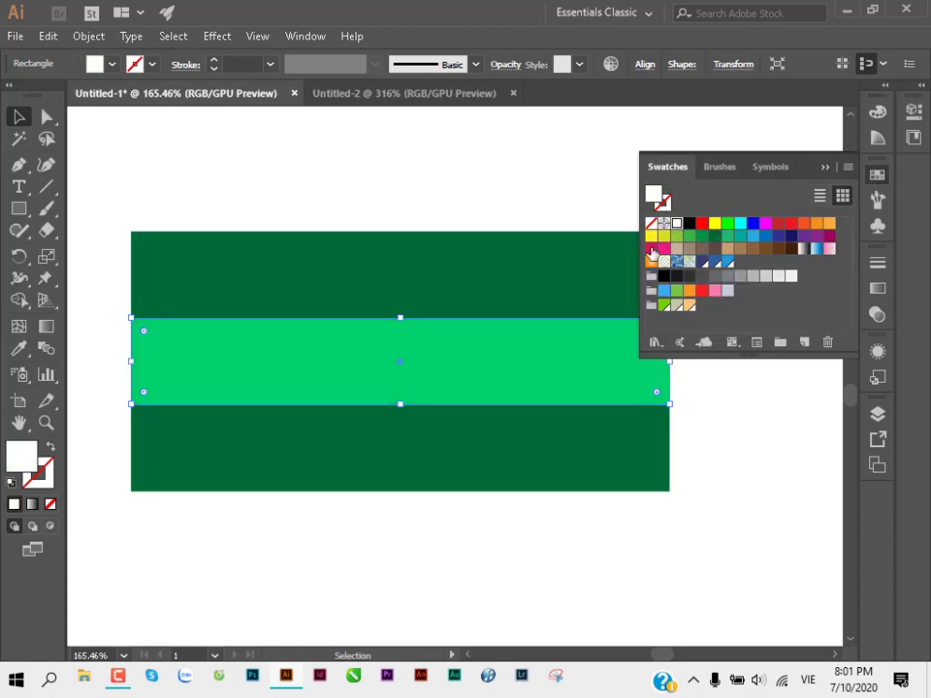
{"action": "left_click", "coordinate": [508, 64]}
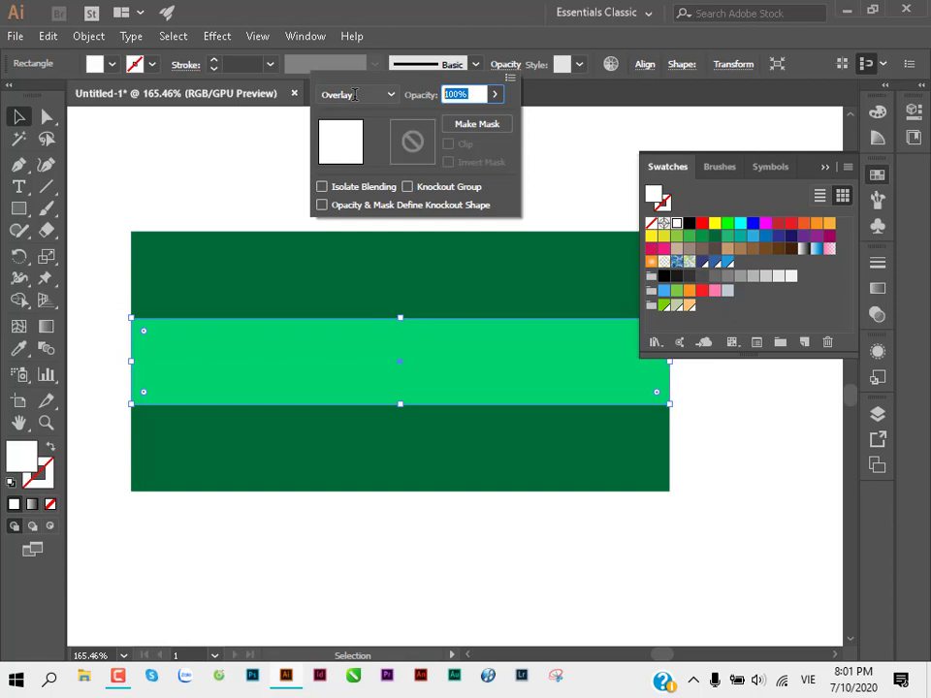
{"action": "type", "text": "50"}
{"action": "key", "text": "Return"}
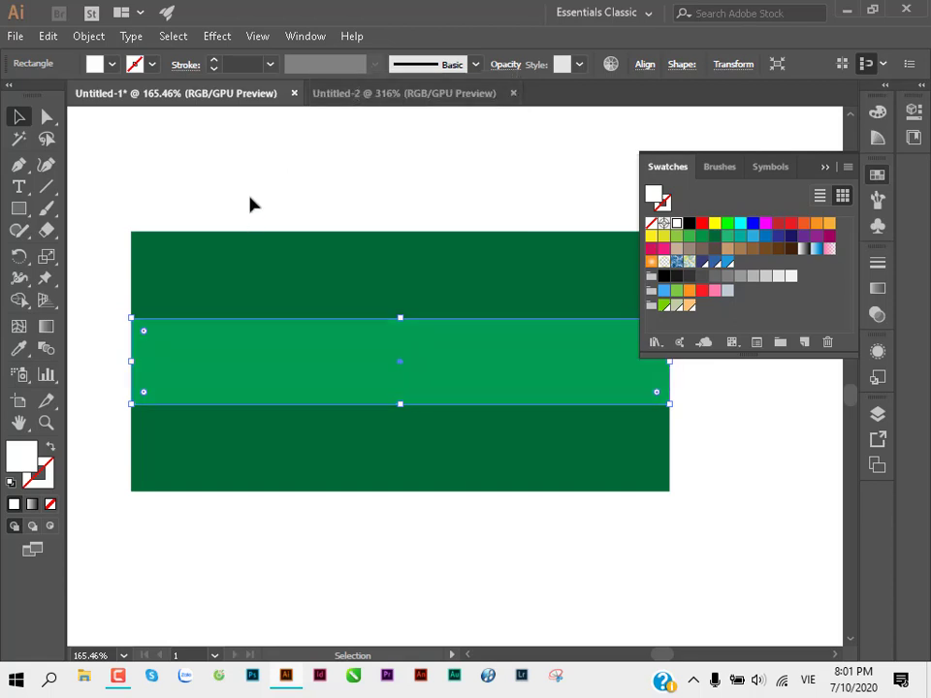
Step: Stretch the tilted band past both panel edges and make it thinner
{"action": "left_click", "coordinate": [250, 204]}
{"action": "scroll", "coordinate": [214, 330], "scroll_direction": "down", "scroll_amount": 3}
{"action": "left_click", "coordinate": [393, 378]}
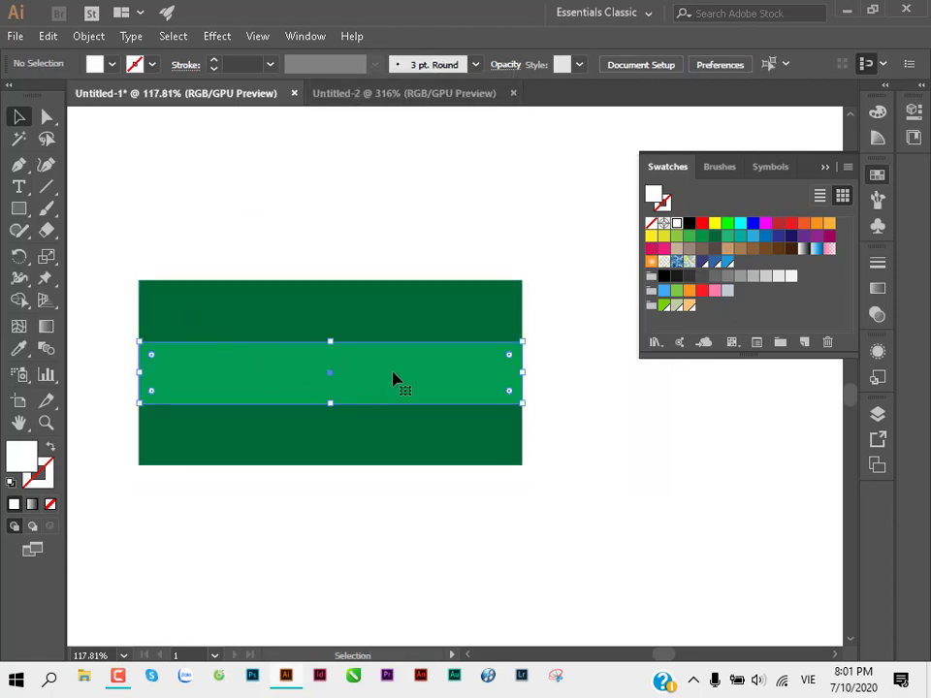
{"action": "left_click_drag", "start_coordinate": [526, 372], "coordinate": [578, 381]}
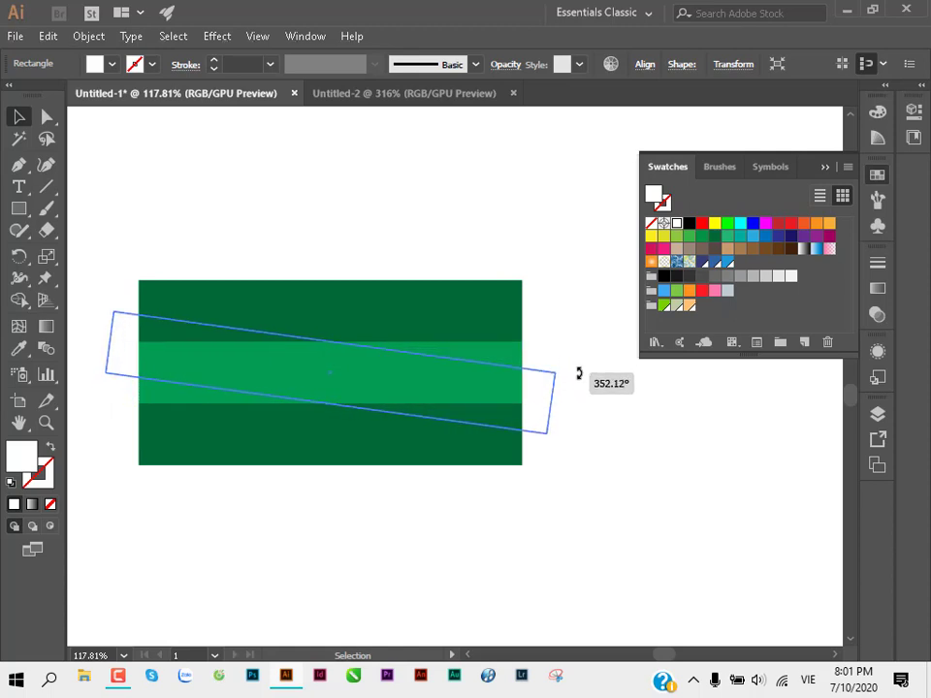
{"action": "left_click", "coordinate": [614, 469]}
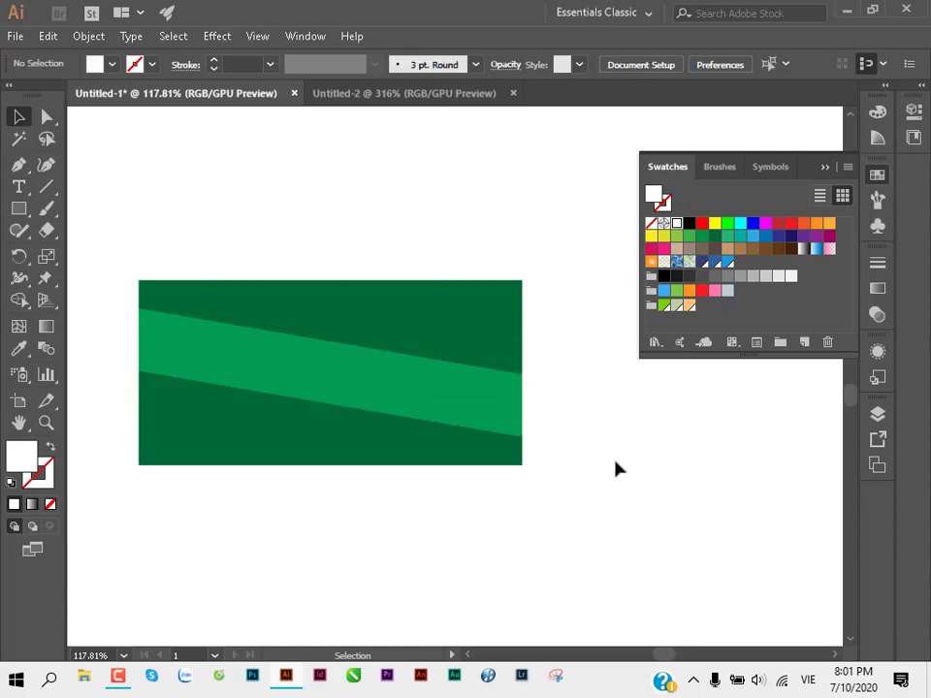
{"action": "left_click", "coordinate": [446, 422]}
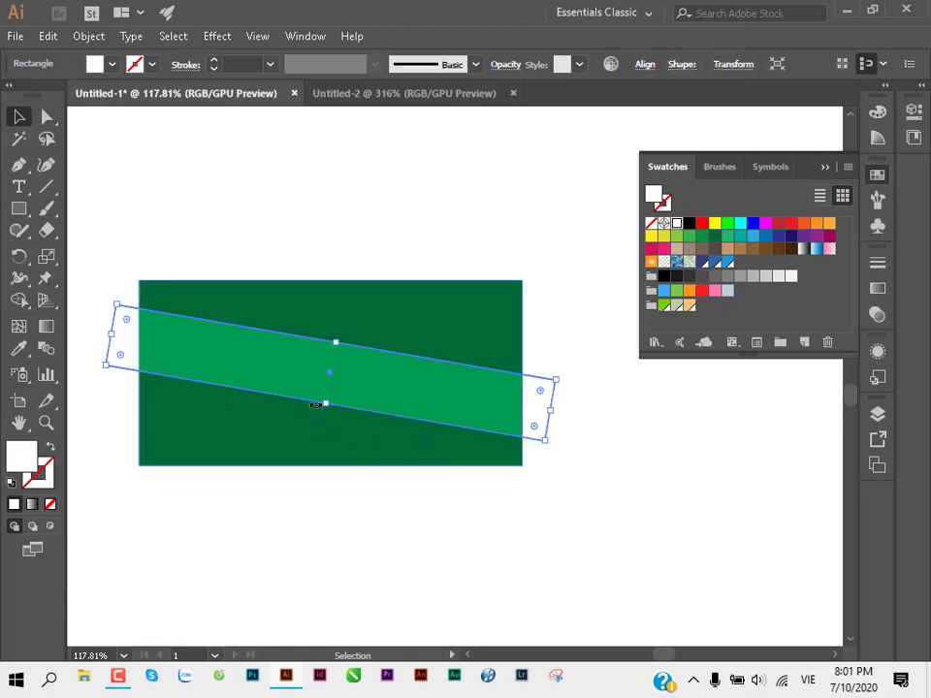
{"action": "left_click_drag", "start_coordinate": [326, 403], "coordinate": [325, 394]}
{"action": "left_click", "coordinate": [324, 505]}
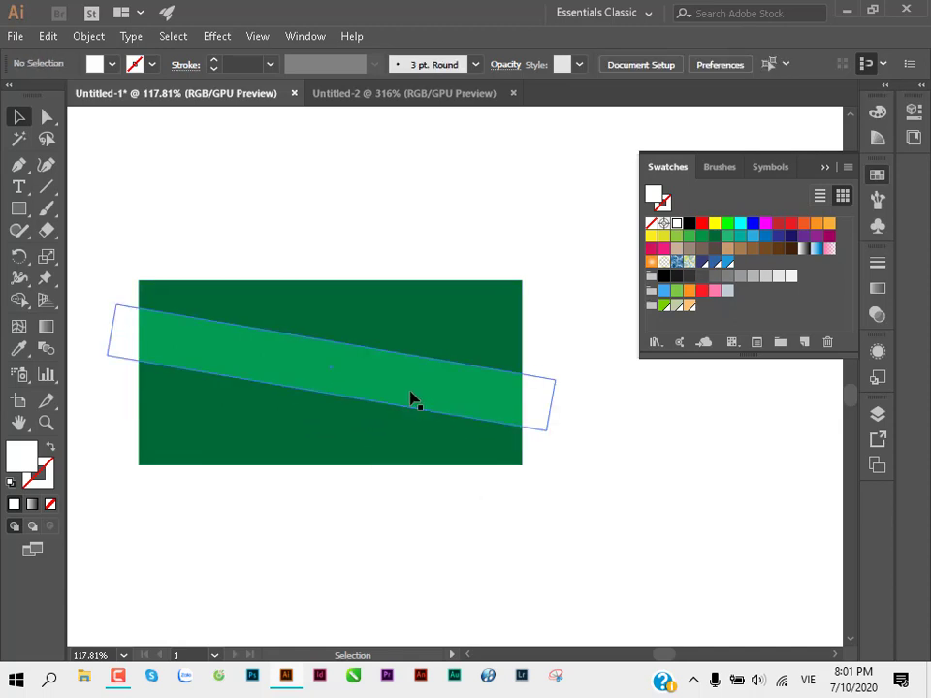
Step: Paste a copy of the band in place and tilt it the opposite way to form an X
{"action": "left_click", "coordinate": [409, 399]}
{"action": "key", "text": "v"}
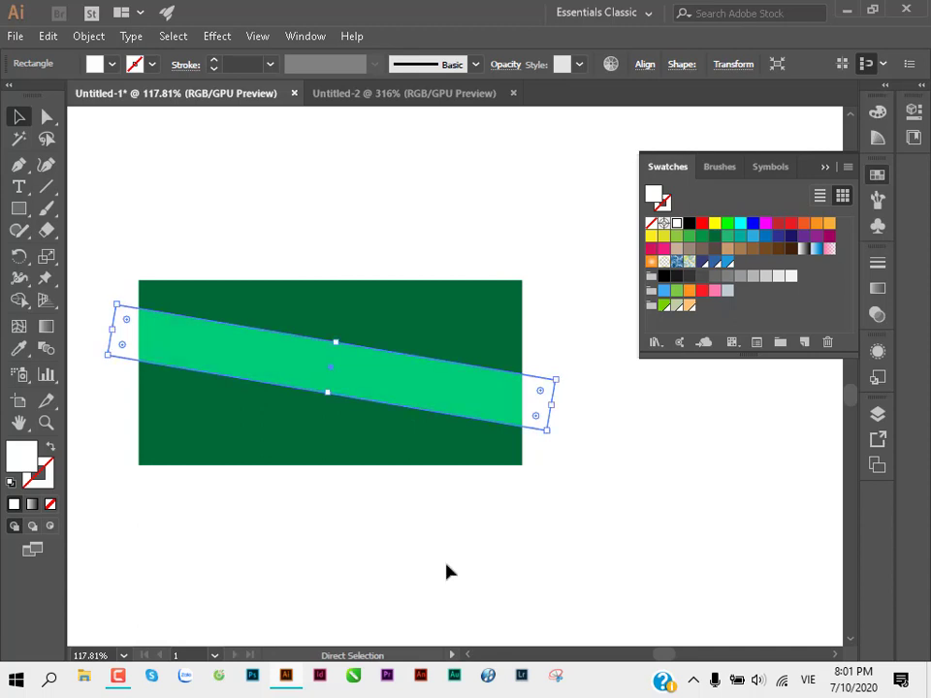
{"action": "left_click", "coordinate": [566, 336]}
{"action": "left_click", "coordinate": [550, 385]}
{"action": "left_click_drag", "start_coordinate": [563, 376], "coordinate": [557, 324]}
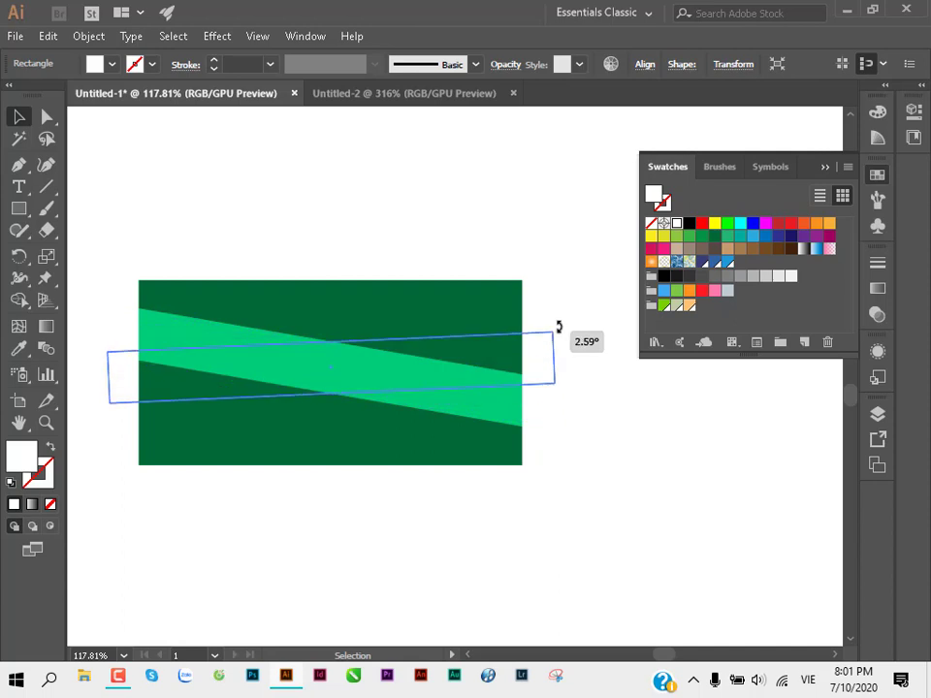
{"action": "left_click", "coordinate": [449, 490]}
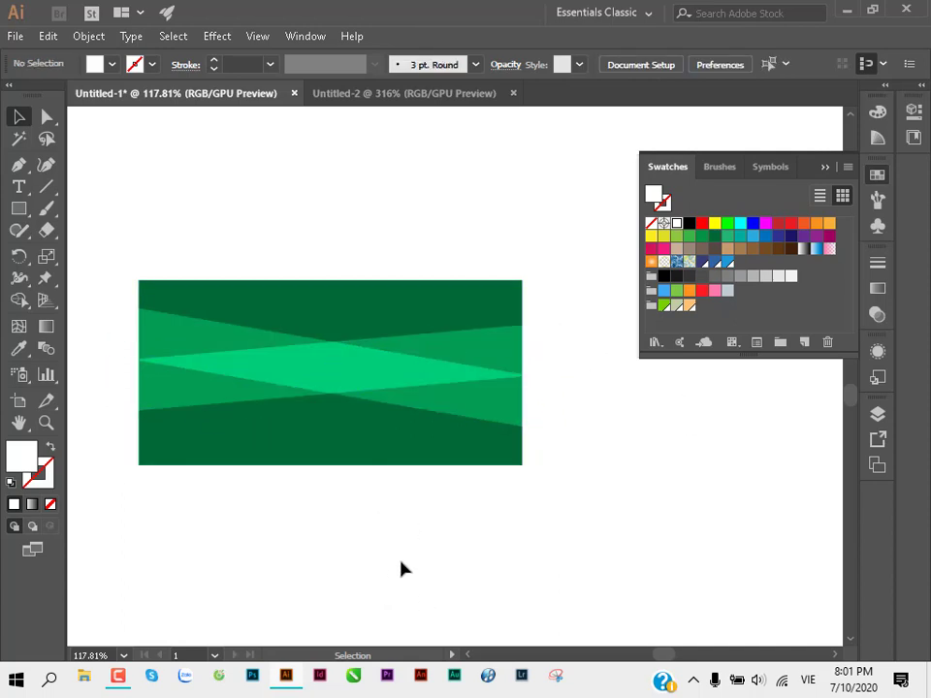
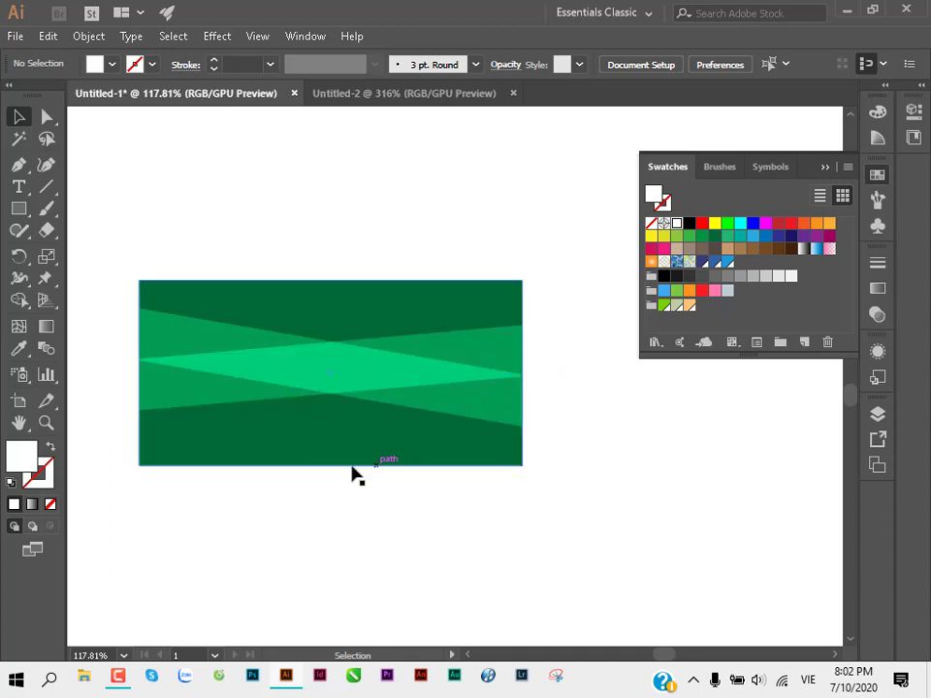
Step: Duplicate the green rectangle as a plain dark green block below the checked green panel
{"action": "left_click_drag", "start_coordinate": [263, 454], "coordinate": [318, 395]}
{"action": "scroll", "coordinate": [251, 365], "scroll_direction": "up", "scroll_amount": 1}
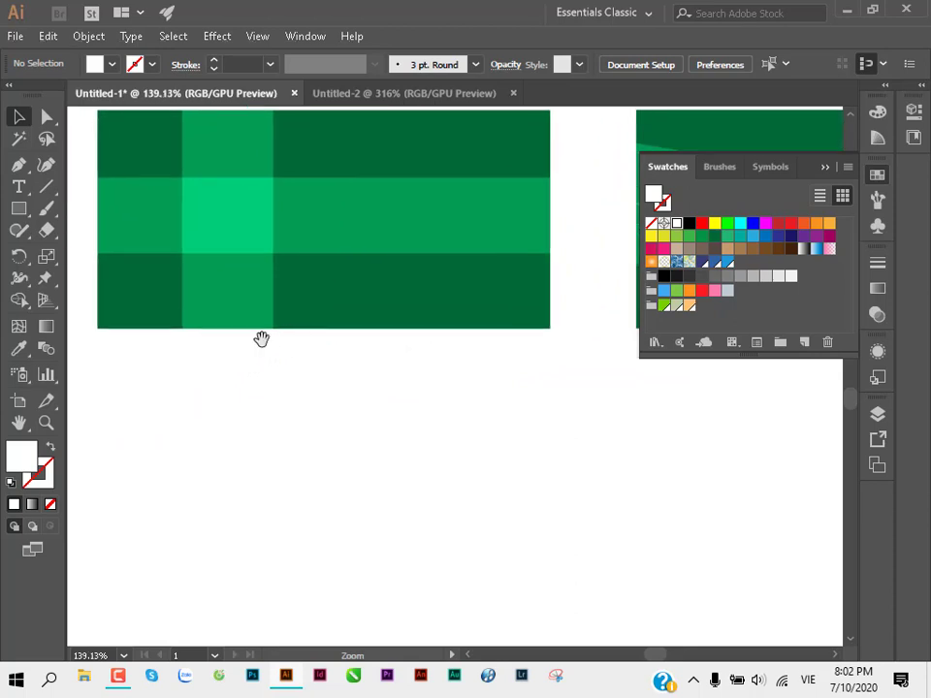
{"action": "mouse_move", "coordinate": [262, 338]}
{"action": "left_mouse_down"}
{"action": "mouse_move", "coordinate": [434, 263]}
{"action": "mouse_move", "coordinate": [439, 490]}
{"action": "left_mouse_up"}
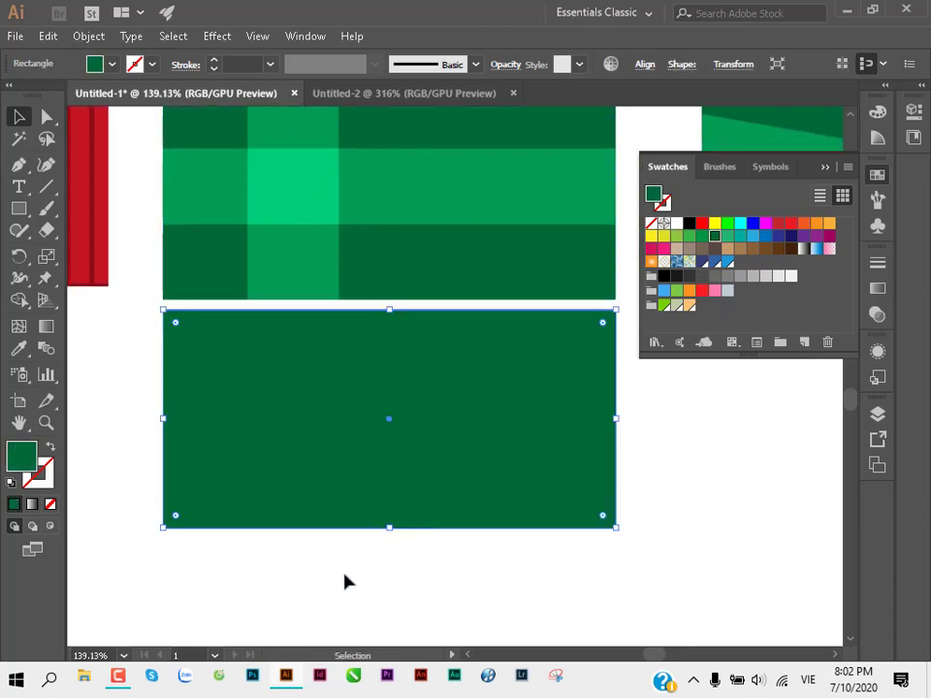
{"action": "left_click", "coordinate": [345, 584]}
{"action": "scroll", "coordinate": [239, 387], "scroll_direction": "up", "scroll_amount": 2}
{"action": "scroll", "coordinate": [277, 308], "scroll_direction": "left", "scroll_amount": 2}
{"action": "scroll", "coordinate": [251, 291], "scroll_direction": "up", "scroll_amount": 2}
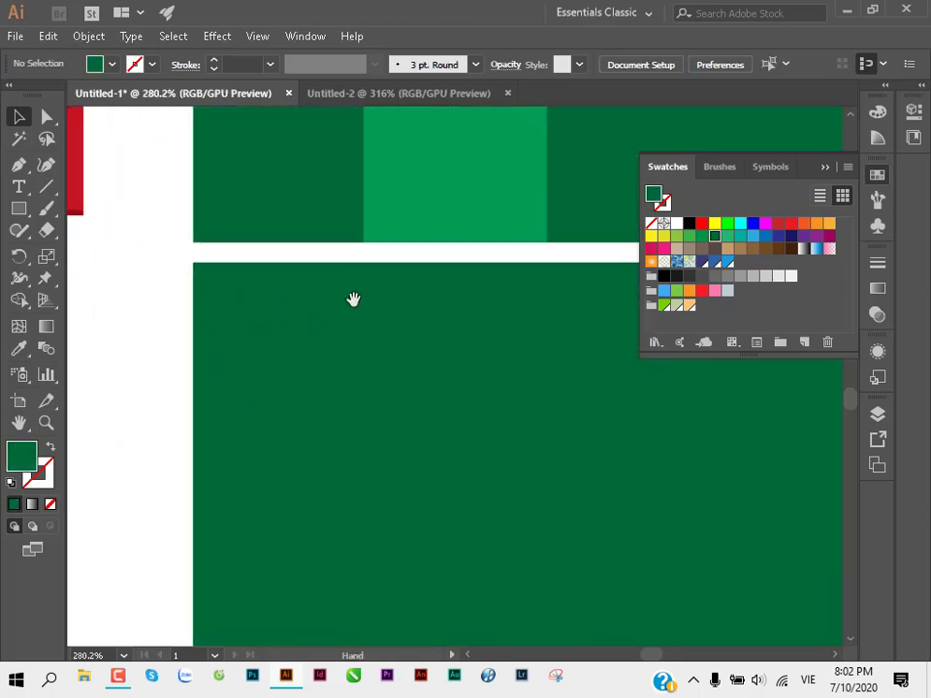
{"action": "left_click", "coordinate": [19, 212]}
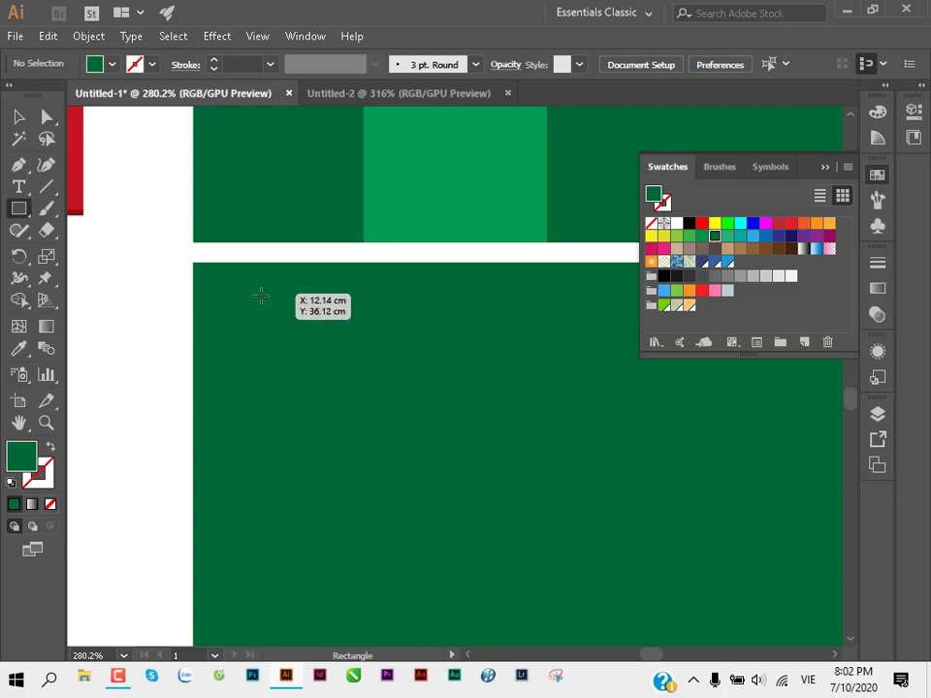
Step: Draw a small square in the new dark green panel's top-left corner
{"action": "mouse_move", "coordinate": [259, 295]}
{"action": "left_mouse_down"}
{"action": "mouse_move", "coordinate": [347, 382]}
{"action": "mouse_move", "coordinate": [328, 460]}
{"action": "mouse_move", "coordinate": [369, 374]}
{"action": "mouse_move", "coordinate": [563, 451]}
{"action": "mouse_move", "coordinate": [413, 450]}
{"action": "mouse_move", "coordinate": [382, 394]}
{"action": "mouse_move", "coordinate": [328, 358]}
{"action": "mouse_move", "coordinate": [315, 331]}
{"action": "mouse_move", "coordinate": [322, 399]}
{"action": "mouse_move", "coordinate": [370, 423]}
{"action": "mouse_move", "coordinate": [447, 391]}
{"action": "mouse_move", "coordinate": [473, 332]}
{"action": "mouse_move", "coordinate": [465, 279]}
{"action": "mouse_move", "coordinate": [378, 271]}
{"action": "mouse_move", "coordinate": [326, 387]}
{"action": "mouse_move", "coordinate": [415, 410]}
{"action": "mouse_move", "coordinate": [447, 380]}
{"action": "mouse_move", "coordinate": [425, 306]}
{"action": "mouse_move", "coordinate": [318, 351]}
{"action": "mouse_move", "coordinate": [358, 348]}
{"action": "mouse_move", "coordinate": [277, 316]}
{"action": "mouse_move", "coordinate": [272, 352]}
{"action": "mouse_move", "coordinate": [250, 306]}
{"action": "mouse_move", "coordinate": [316, 399]}
{"action": "mouse_move", "coordinate": [282, 353]}
{"action": "left_mouse_up"}
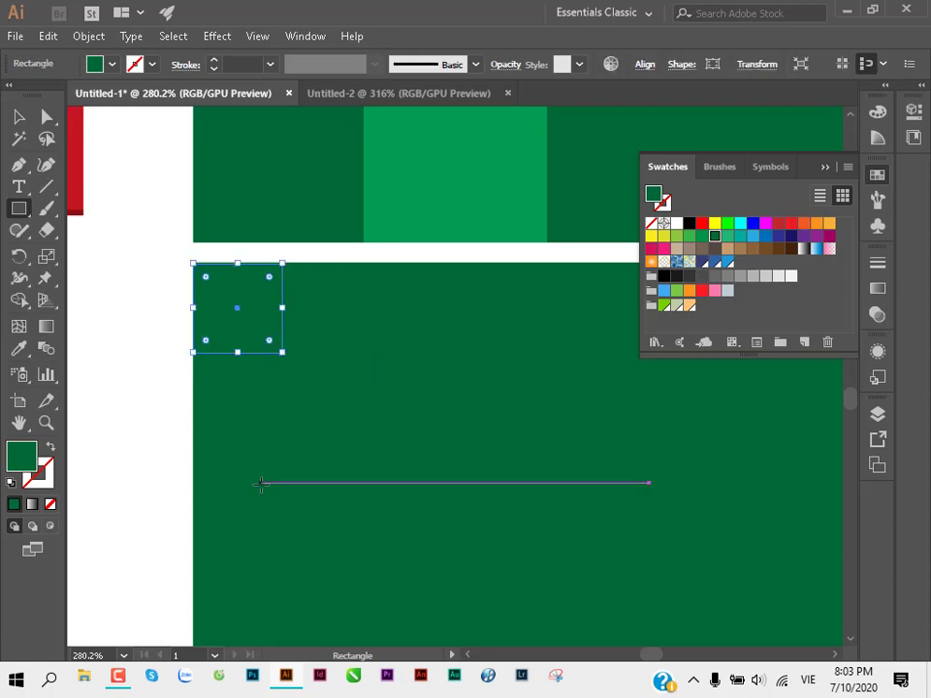
{"action": "scroll", "coordinate": [424, 416], "scroll_direction": "down", "scroll_amount": 2}
{"action": "scroll", "coordinate": [440, 425], "scroll_direction": "down", "scroll_amount": 3}
{"action": "left_click_drag", "start_coordinate": [440, 426], "coordinate": [284, 410]}
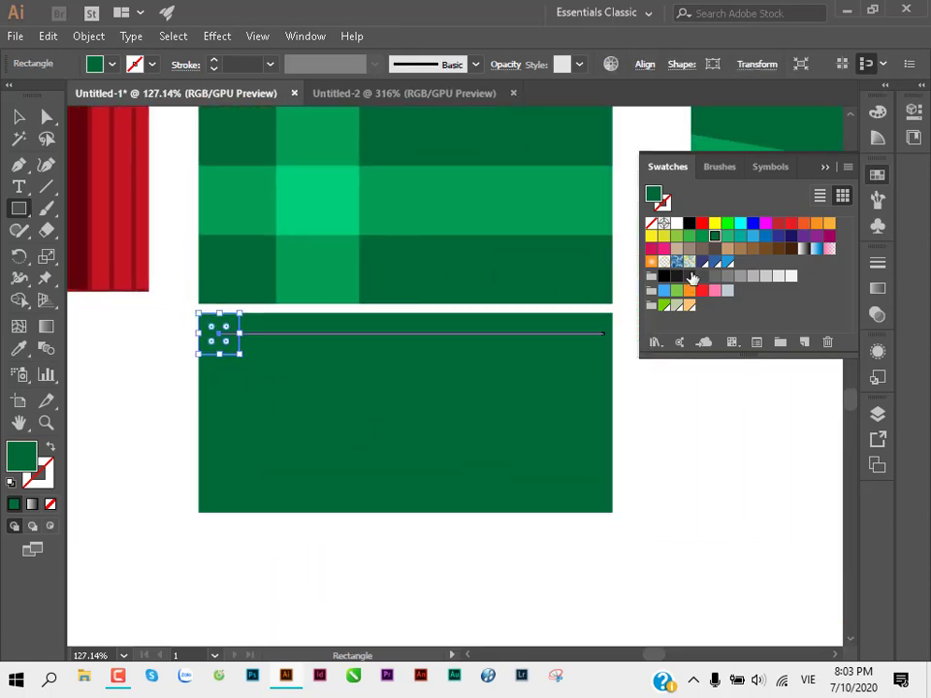
Step: Fill the small square white and set its blend mode to Overlay
{"action": "left_click", "coordinate": [678, 224]}
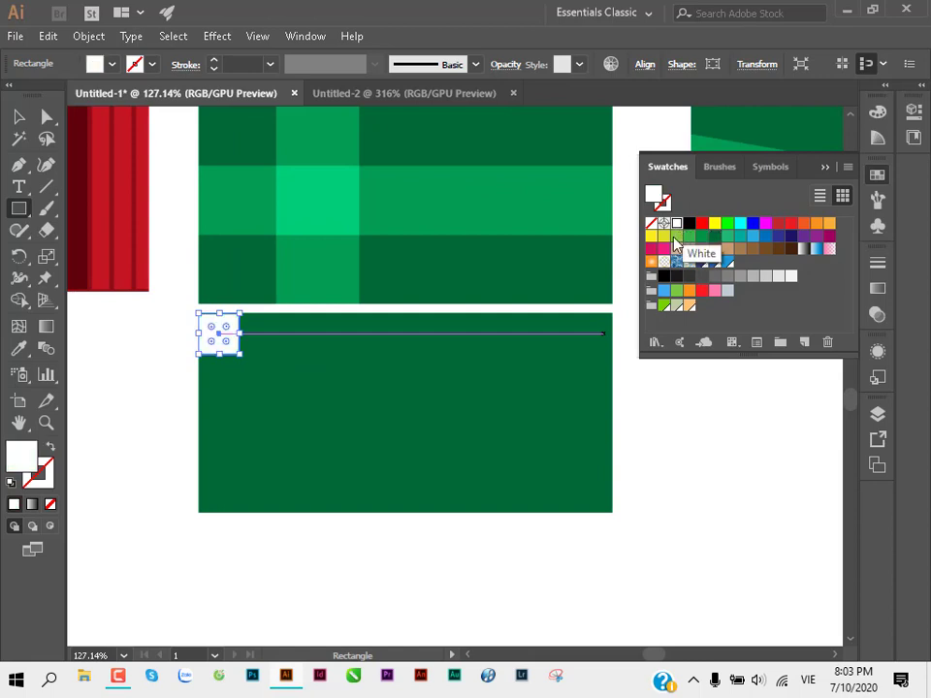
{"action": "left_click", "coordinate": [877, 314]}
{"action": "left_click", "coordinate": [700, 283]}
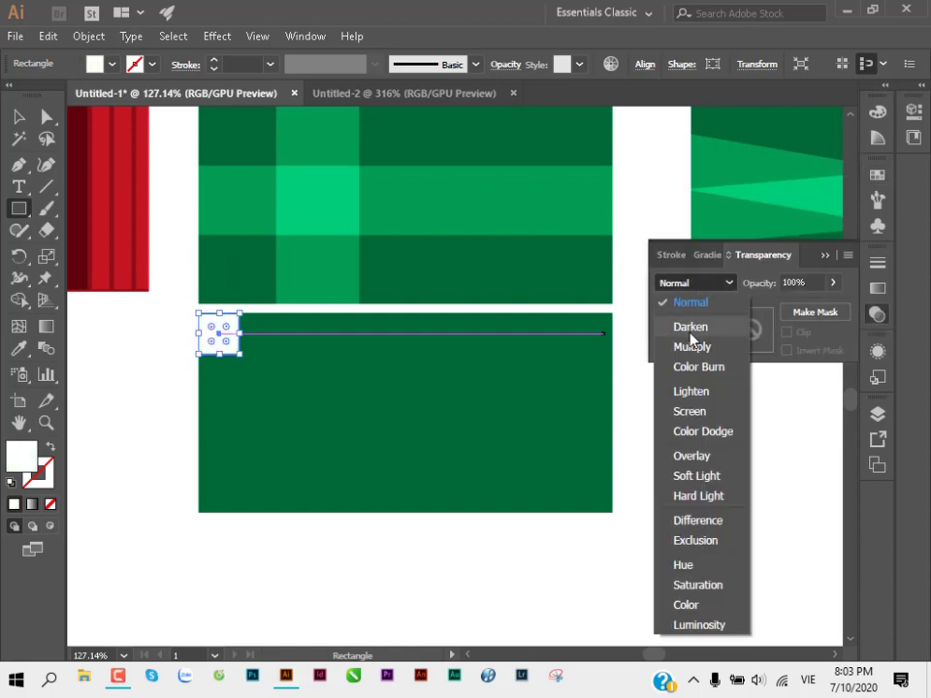
{"action": "left_click", "coordinate": [696, 456]}
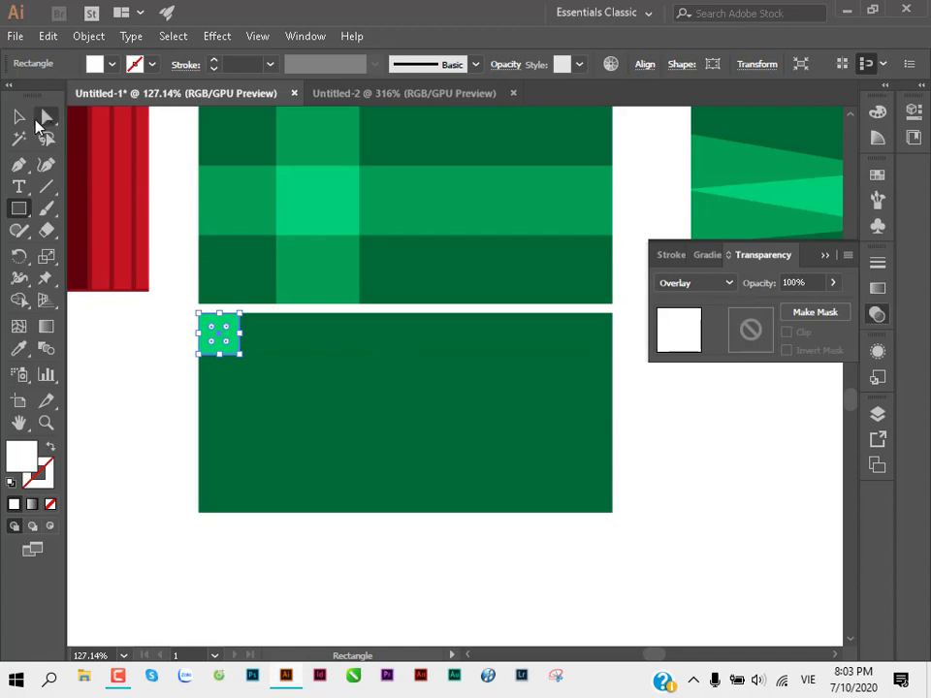
{"action": "left_click", "coordinate": [20, 117]}
{"action": "left_click", "coordinate": [141, 359]}
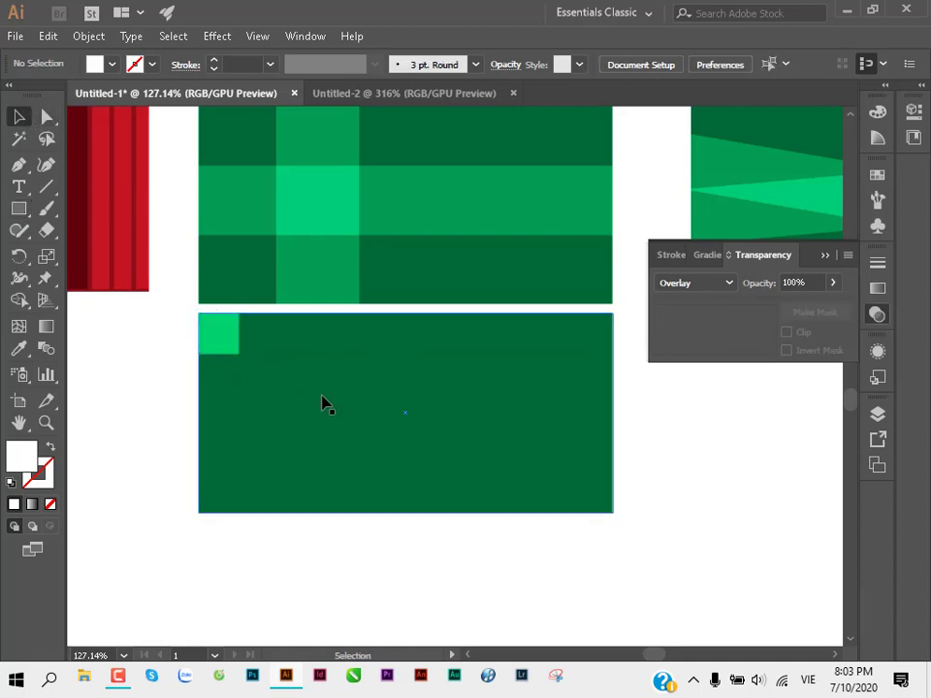
Step: Copy the overlay square one cell right and give the copy 80% opacity
{"action": "mouse_move", "coordinate": [175, 295]}
{"action": "left_mouse_down"}
{"action": "mouse_move", "coordinate": [348, 304]}
{"action": "mouse_move", "coordinate": [285, 264]}
{"action": "left_mouse_up"}
{"action": "left_click_drag", "start_coordinate": [207, 325], "coordinate": [293, 326]}
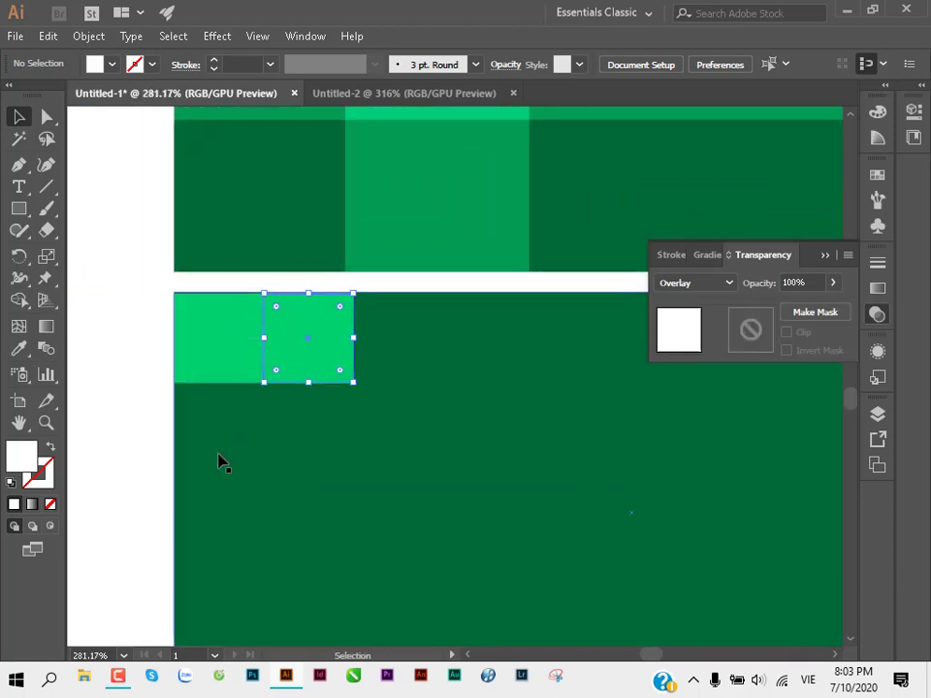
{"action": "left_click", "coordinate": [743, 286]}
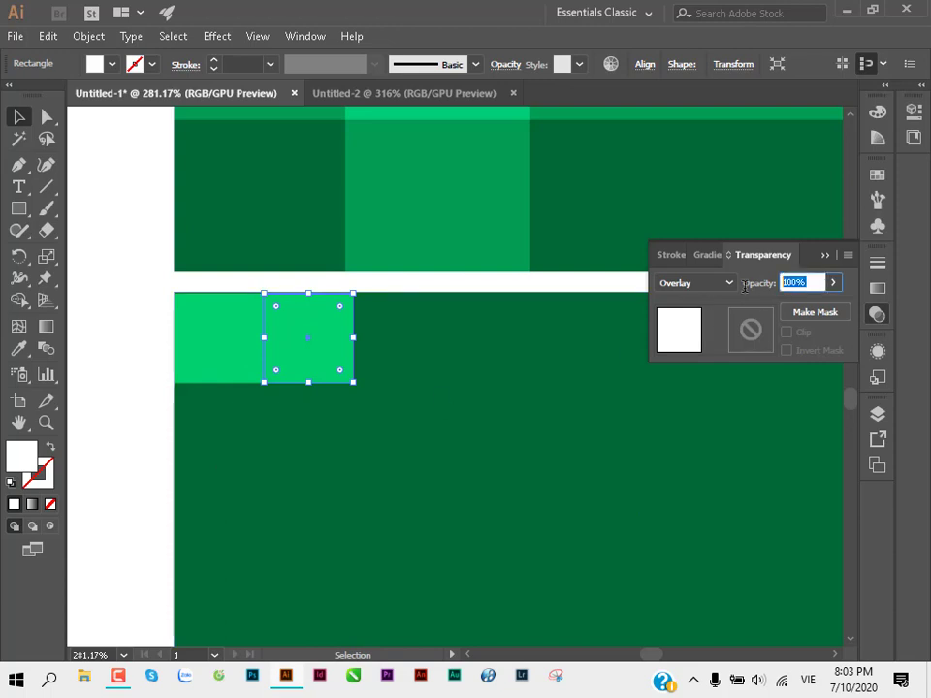
{"action": "type", "text": "80"}
{"action": "key", "text": "Return"}
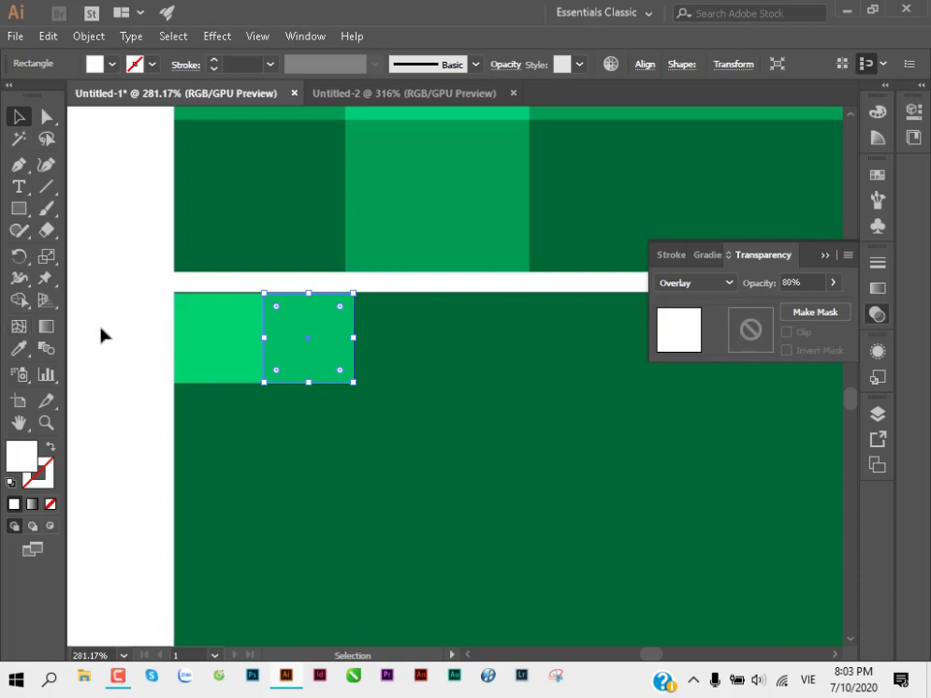
{"action": "left_click", "coordinate": [101, 333]}
Step: Copy the right square down into the cell below the corner square
{"action": "mouse_move", "coordinate": [332, 336]}
{"action": "left_mouse_down"}
{"action": "mouse_move", "coordinate": [305, 376]}
{"action": "mouse_move", "coordinate": [247, 427]}
{"action": "left_mouse_up"}
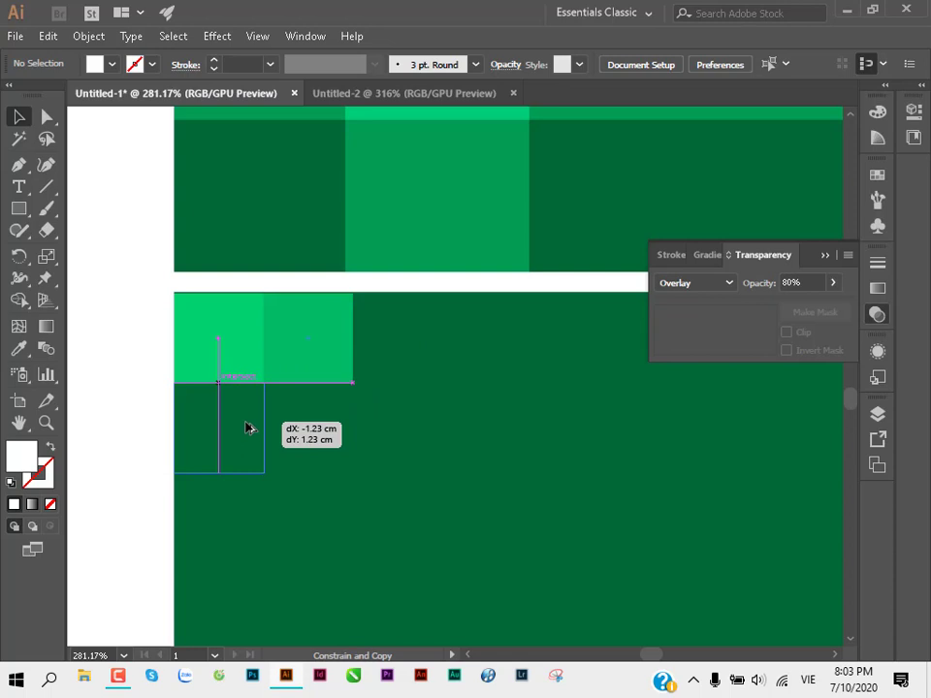
{"action": "left_click_drag", "start_coordinate": [247, 427], "coordinate": [246, 427]}
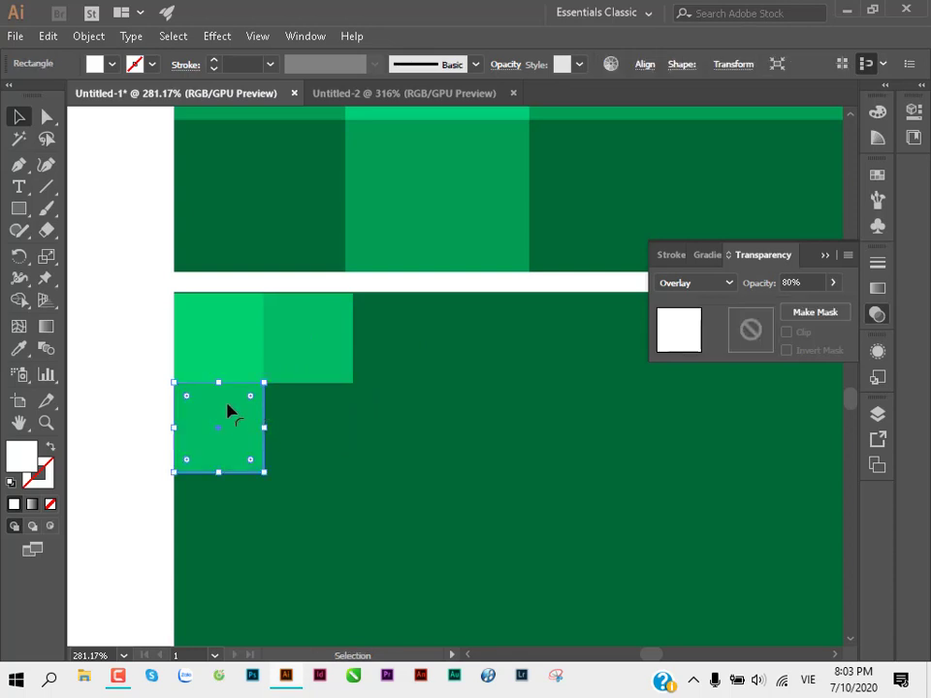
{"action": "left_click", "coordinate": [126, 378]}
{"action": "left_click", "coordinate": [287, 332]}
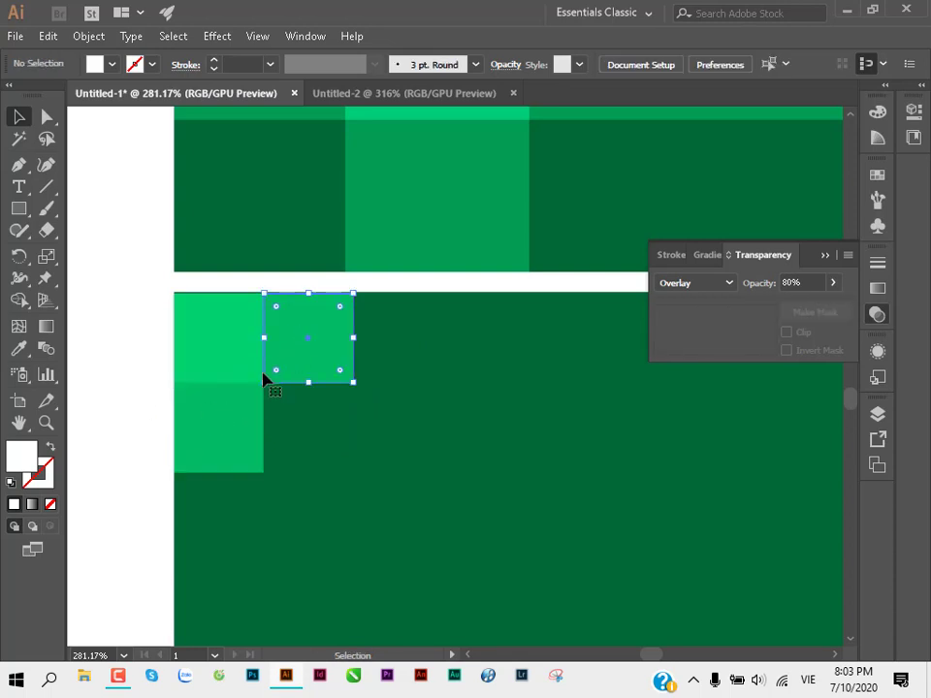
{"action": "left_click", "coordinate": [239, 440]}
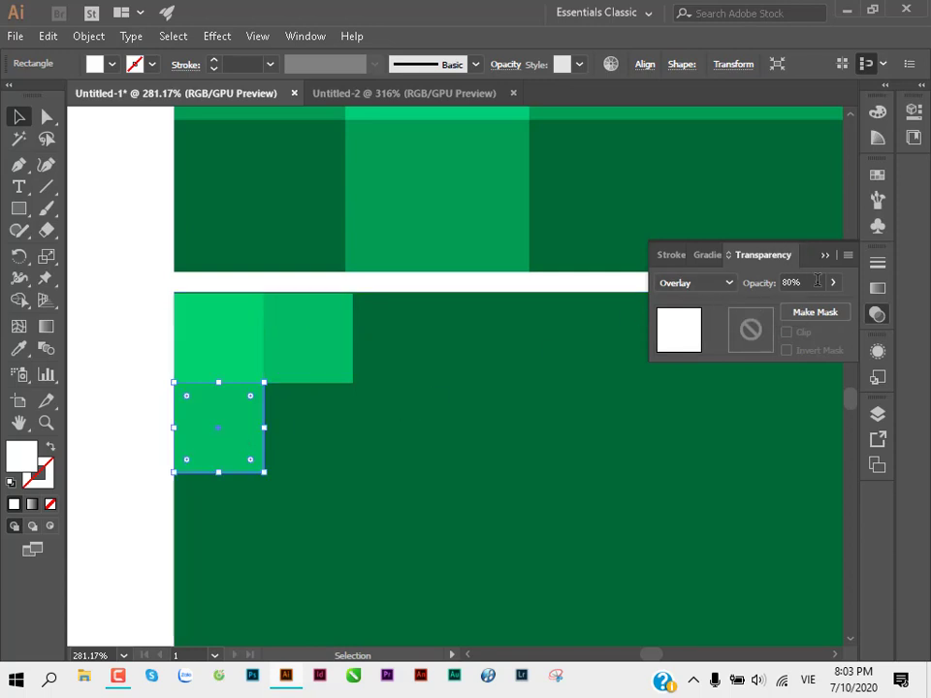
{"action": "left_click", "coordinate": [141, 362]}
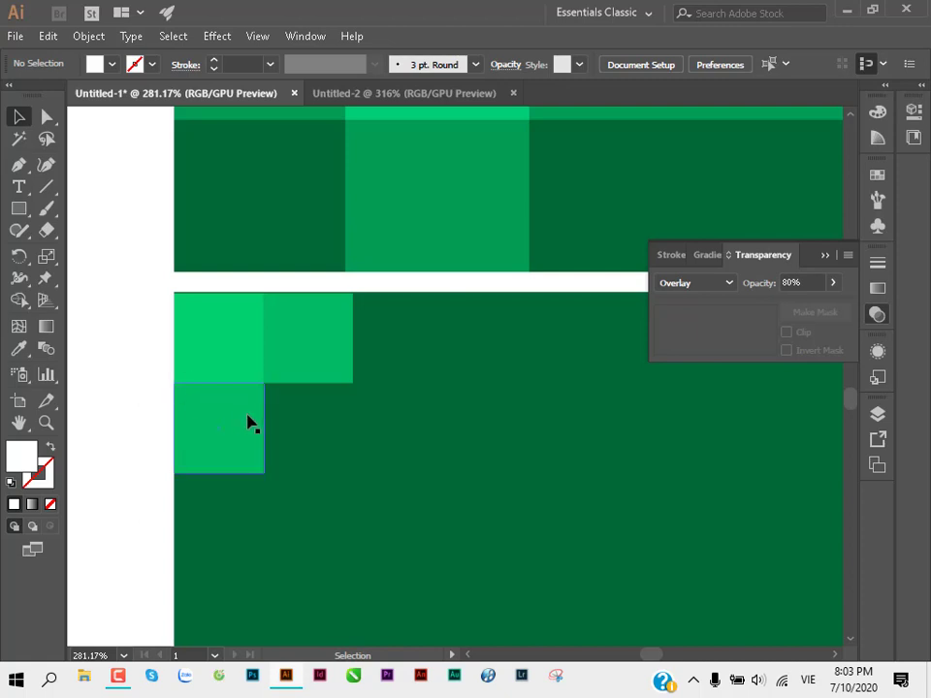
Step: Set a left-column square to 60% opacity and copy it diagonally up-right twice
{"action": "mouse_move", "coordinate": [248, 423]}
{"action": "left_mouse_down"}
{"action": "mouse_move", "coordinate": [212, 280]}
{"action": "mouse_move", "coordinate": [179, 392]}
{"action": "left_mouse_up"}
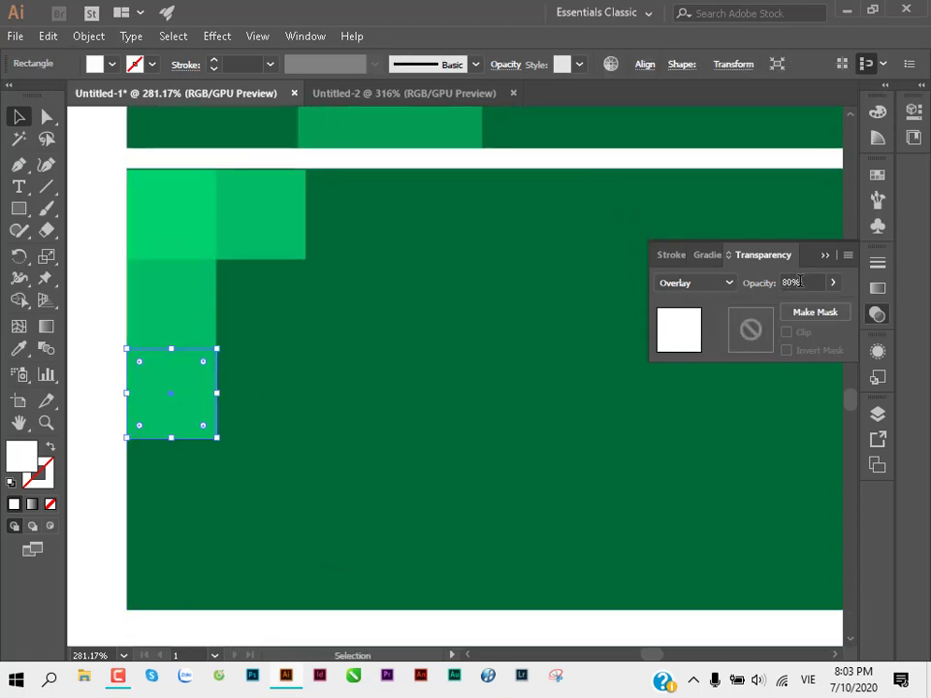
{"action": "left_click", "coordinate": [741, 286]}
{"action": "type", "text": "60"}
{"action": "key", "text": "Return"}
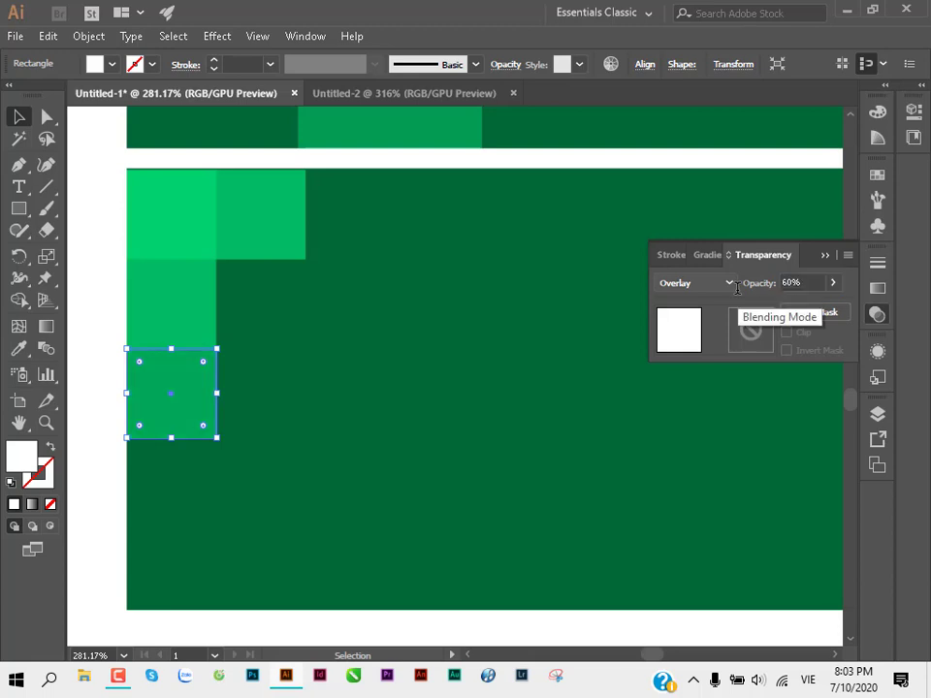
{"action": "left_click_drag", "start_coordinate": [202, 407], "coordinate": [274, 327]}
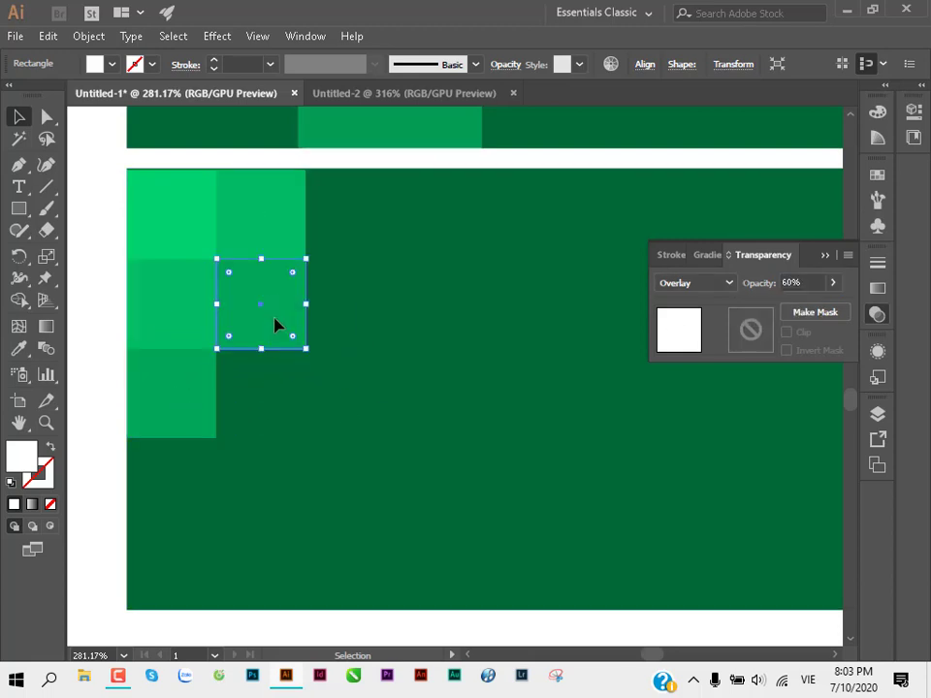
{"action": "key", "text": "ctrl+d"}
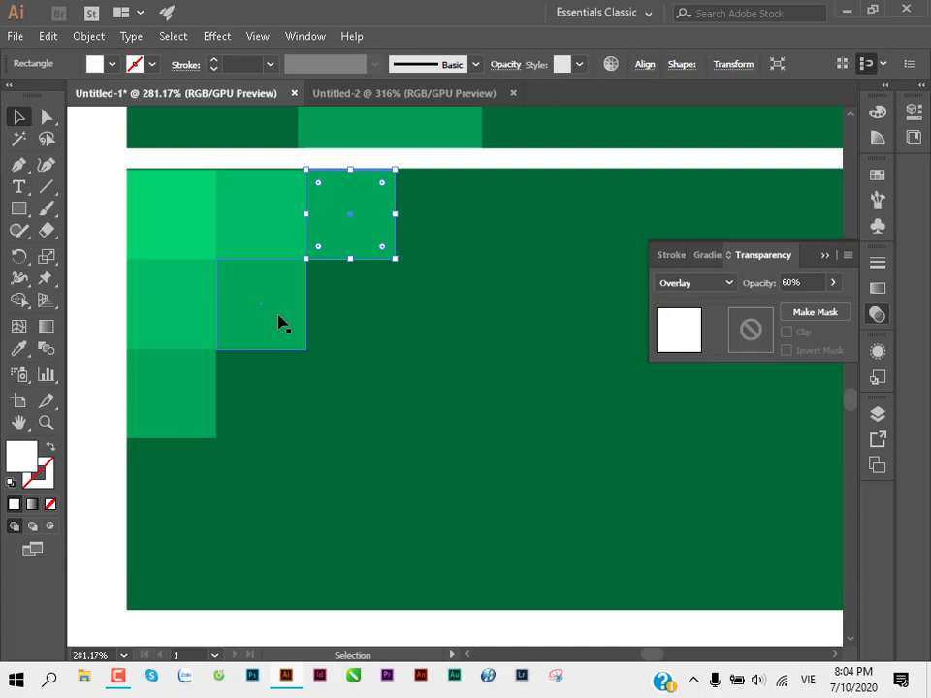
{"action": "left_click", "coordinate": [98, 257]}
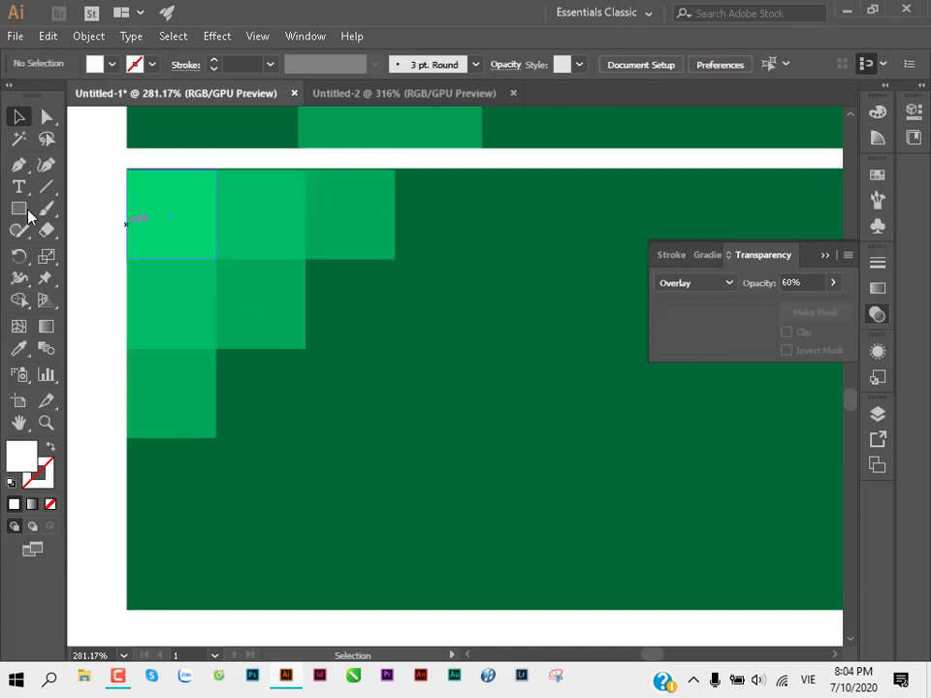
Step: Add a 40% opacity square at the top row's end and copy it diagonally down-left
{"action": "left_click_drag", "start_coordinate": [338, 241], "coordinate": [427, 240]}
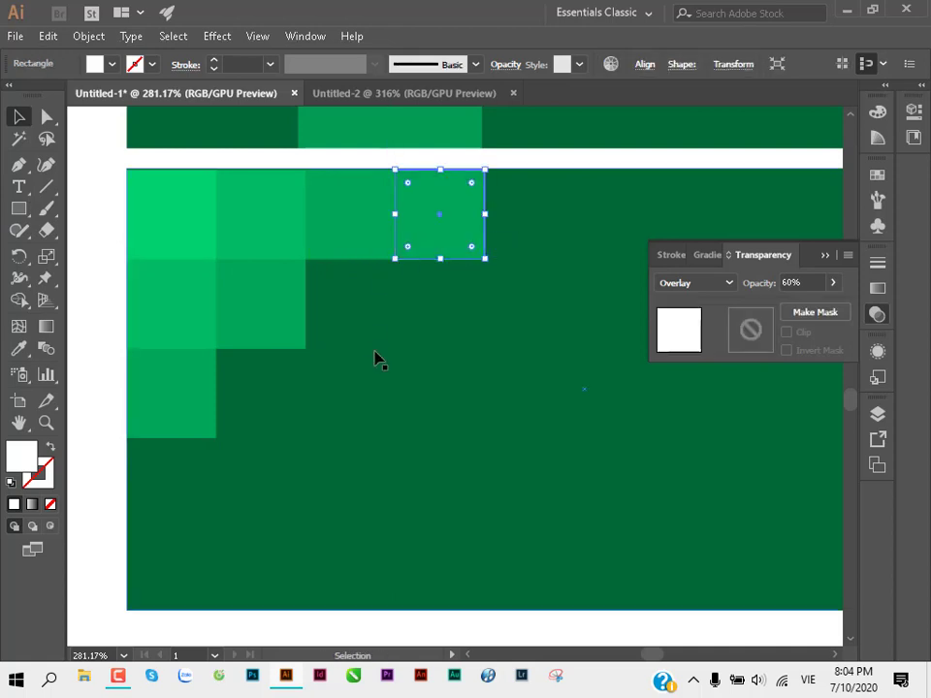
{"action": "left_click", "coordinate": [790, 282]}
{"action": "type", "text": "40"}
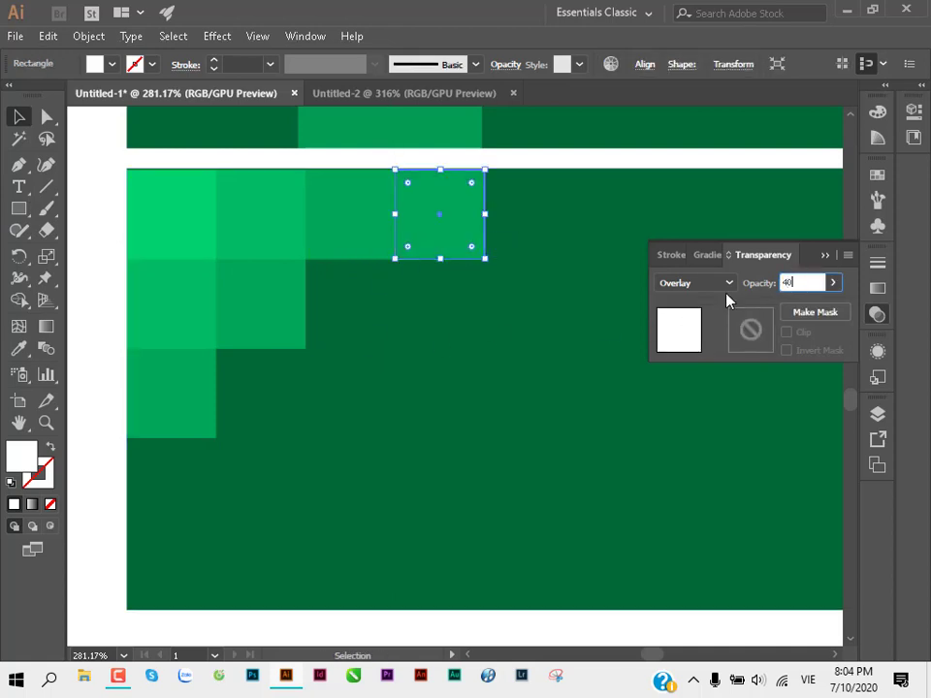
{"action": "key", "text": "Return"}
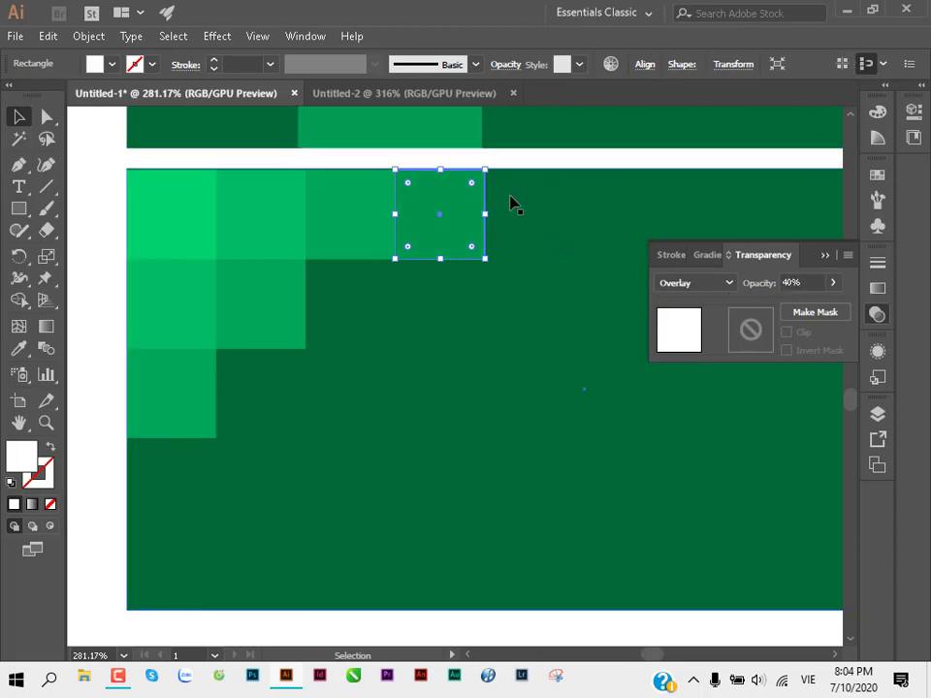
{"action": "left_click_drag", "start_coordinate": [460, 217], "coordinate": [374, 304]}
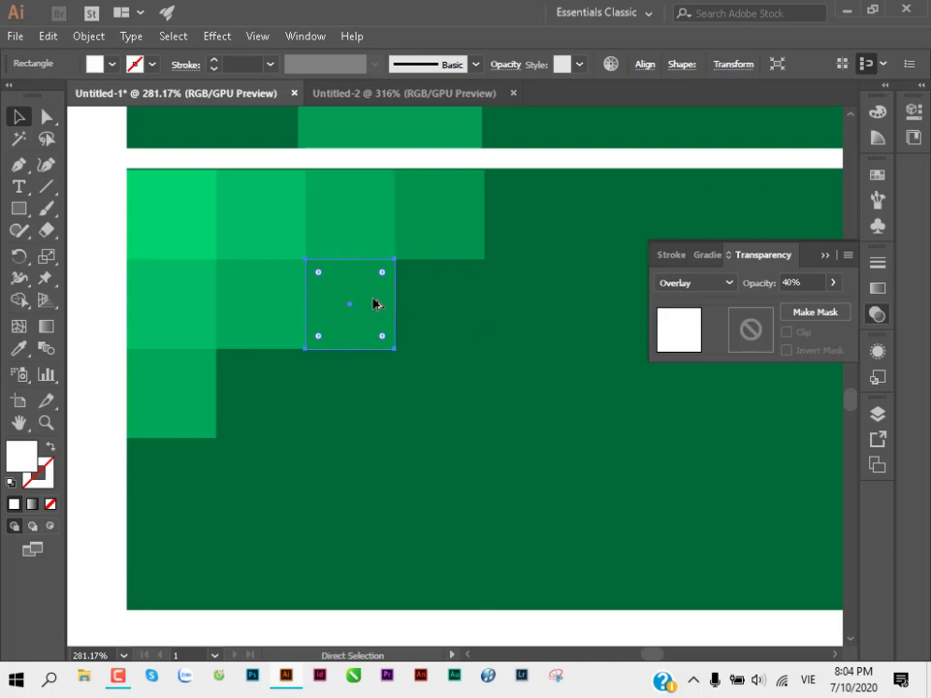
{"action": "key", "text": "ctrl+d"}
{"action": "key", "text": "ctrl+d"}
{"action": "key", "text": "v"}
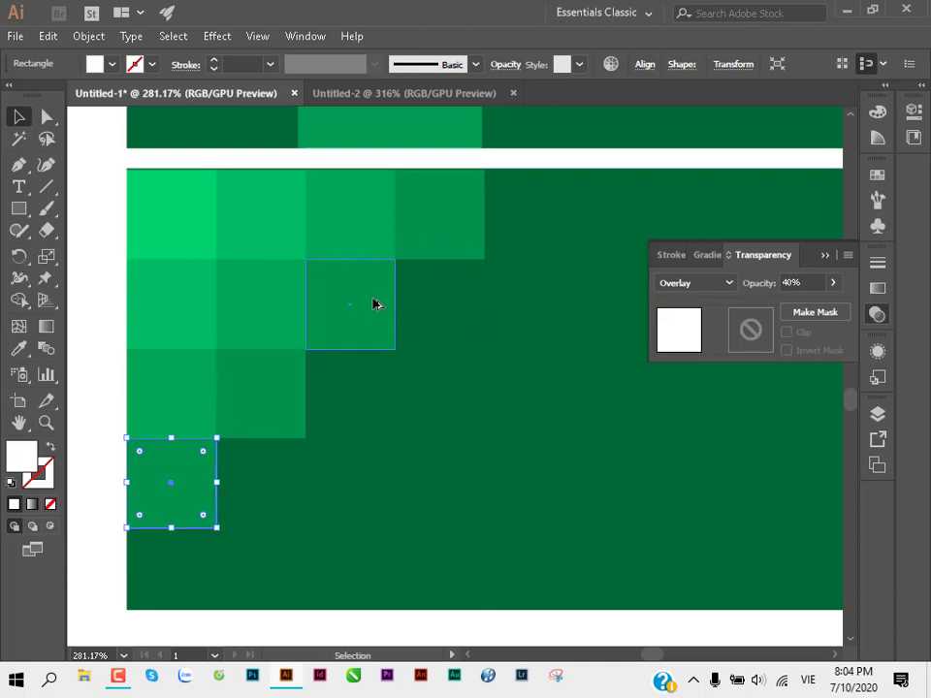
{"action": "left_click", "coordinate": [105, 419]}
{"action": "scroll", "coordinate": [97, 388], "scroll_direction": "down", "scroll_amount": 2}
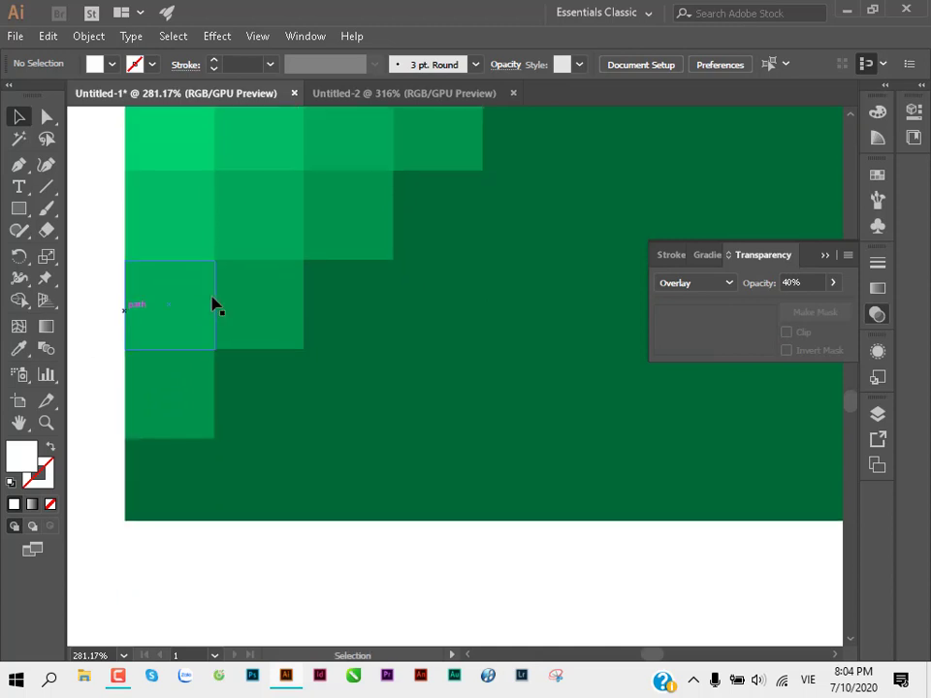
Step: Copy the bottom-left square one cell down and set it to 20% opacity
{"action": "left_click", "coordinate": [337, 289], "text": "ctrl+alt"}
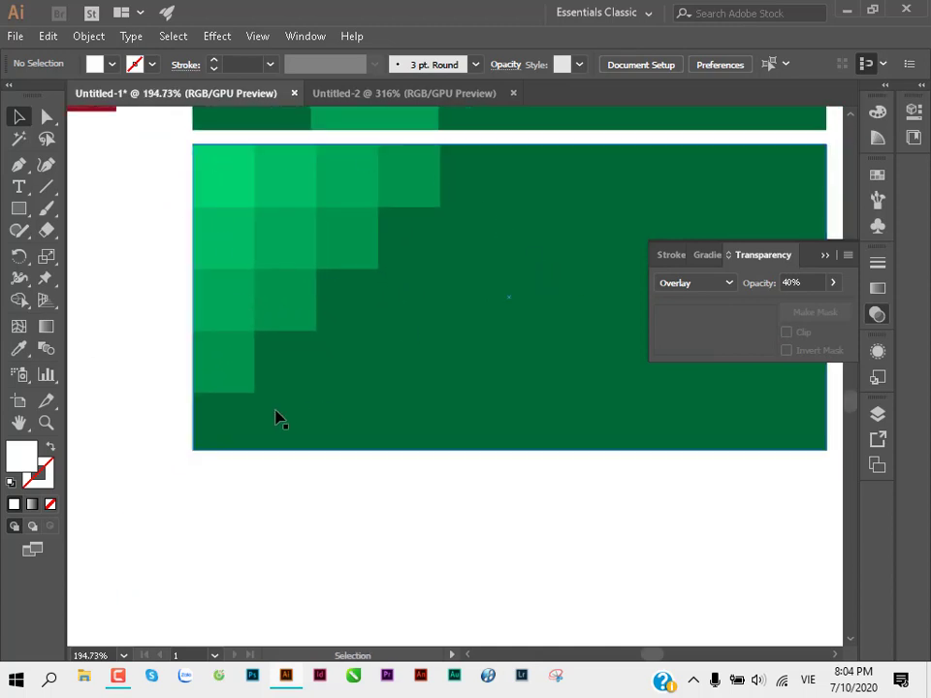
{"action": "left_click_drag", "start_coordinate": [223, 369], "coordinate": [223, 431]}
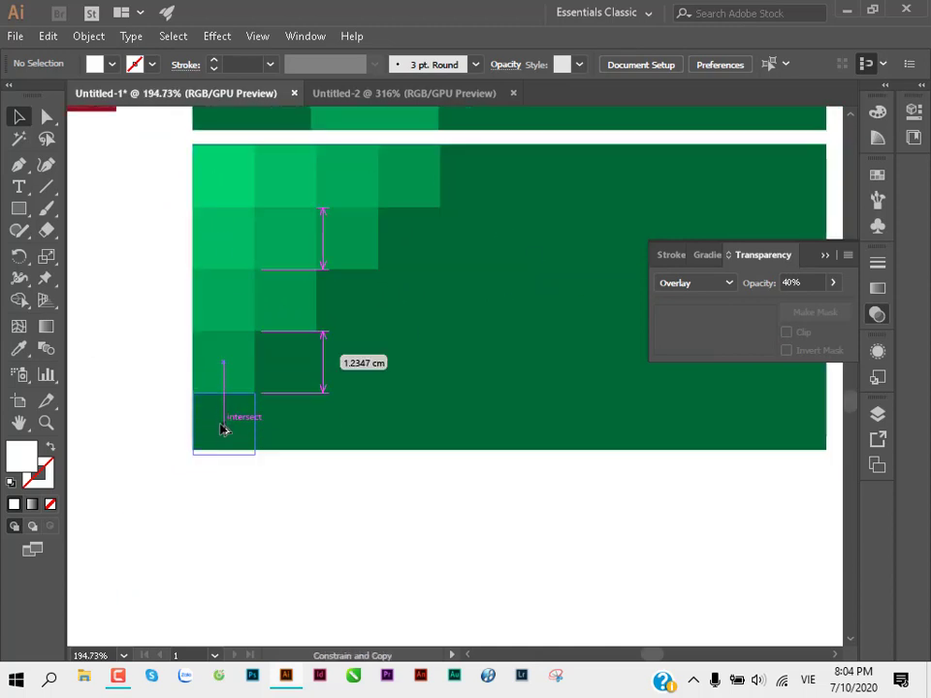
{"action": "left_click", "coordinate": [816, 282]}
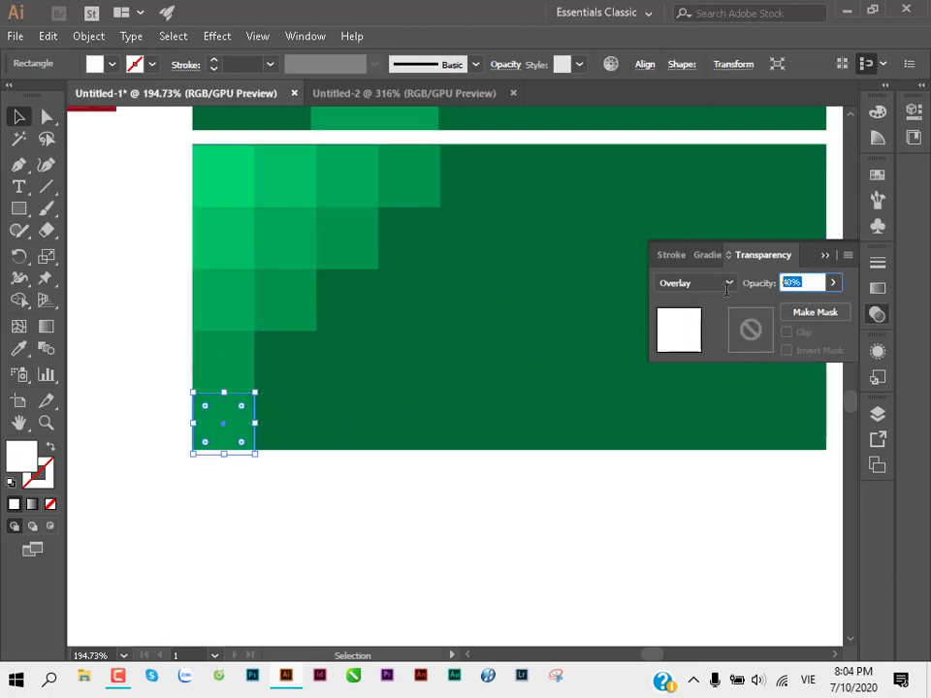
{"action": "type", "text": "20"}
{"action": "key", "text": "Return"}
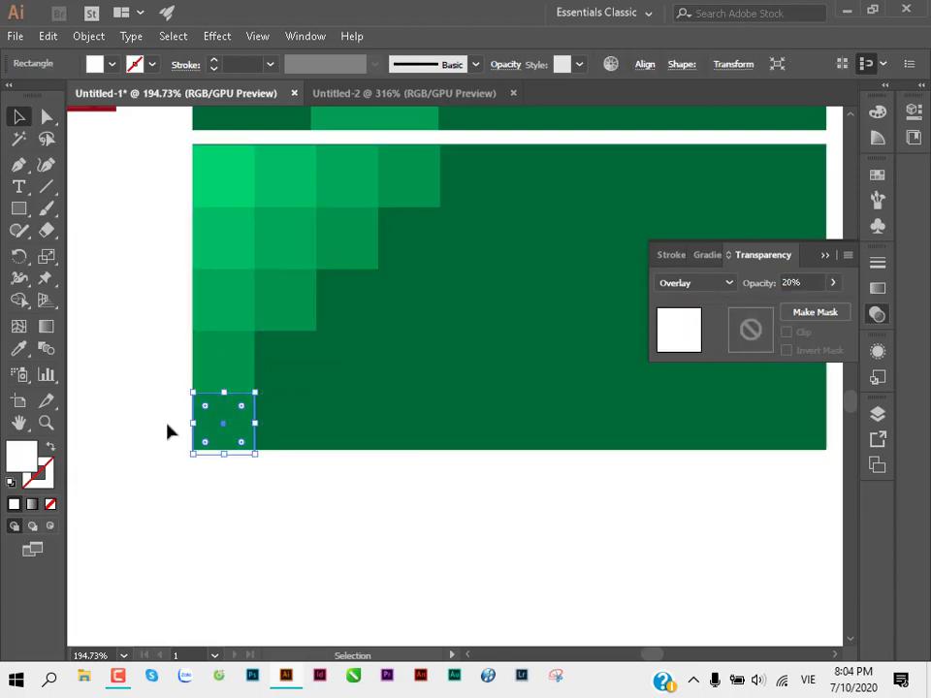
Step: Copy the 20% square diagonally up-right with Ctrl+D repeats and fill the empty top-row cell
{"action": "left_click", "coordinate": [150, 426]}
{"action": "left_click_drag", "start_coordinate": [213, 420], "coordinate": [270, 369]}
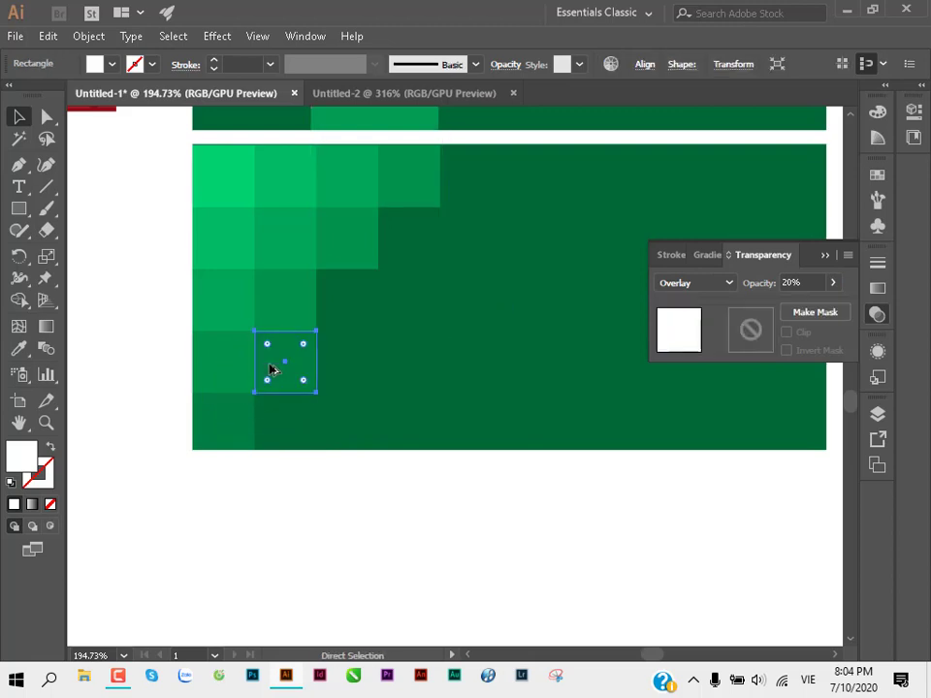
{"action": "key", "text": "ctrl+d"}
{"action": "key", "text": "ctrl+d"}
{"action": "left_click", "coordinate": [124, 359]}
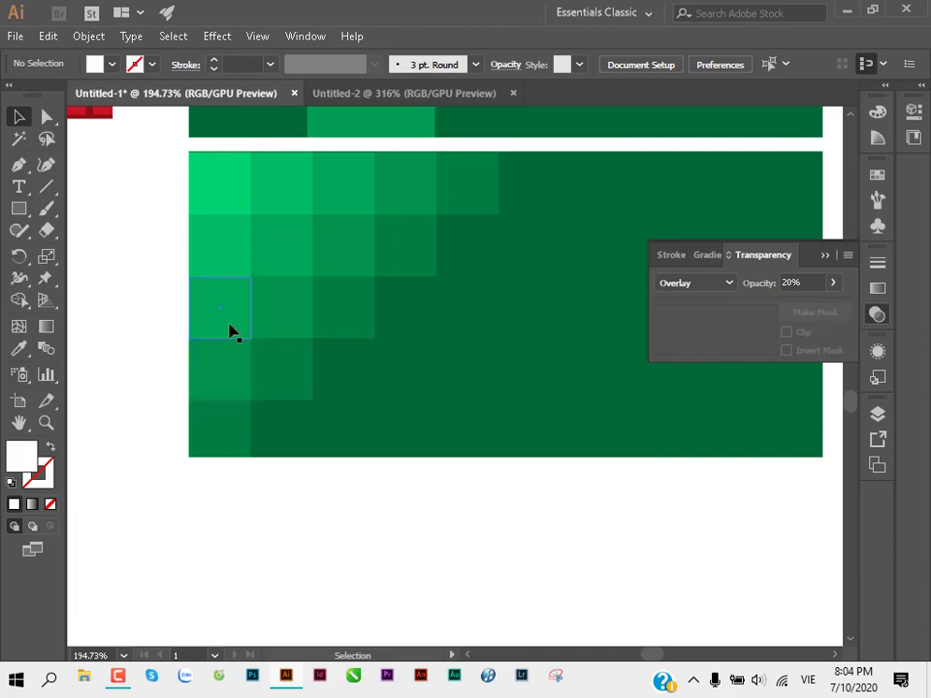
{"action": "left_click_drag", "start_coordinate": [301, 335], "coordinate": [330, 267]}
{"action": "key", "text": "ctrl+z"}
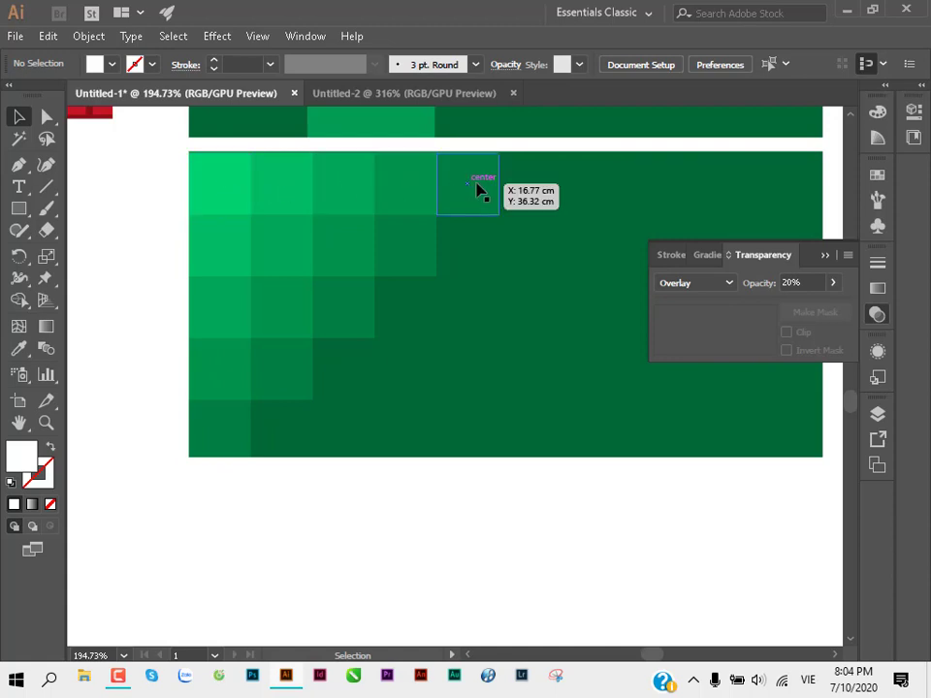
Step: Select several grid squares in turn to check their opacity
{"action": "left_click", "coordinate": [331, 410]}
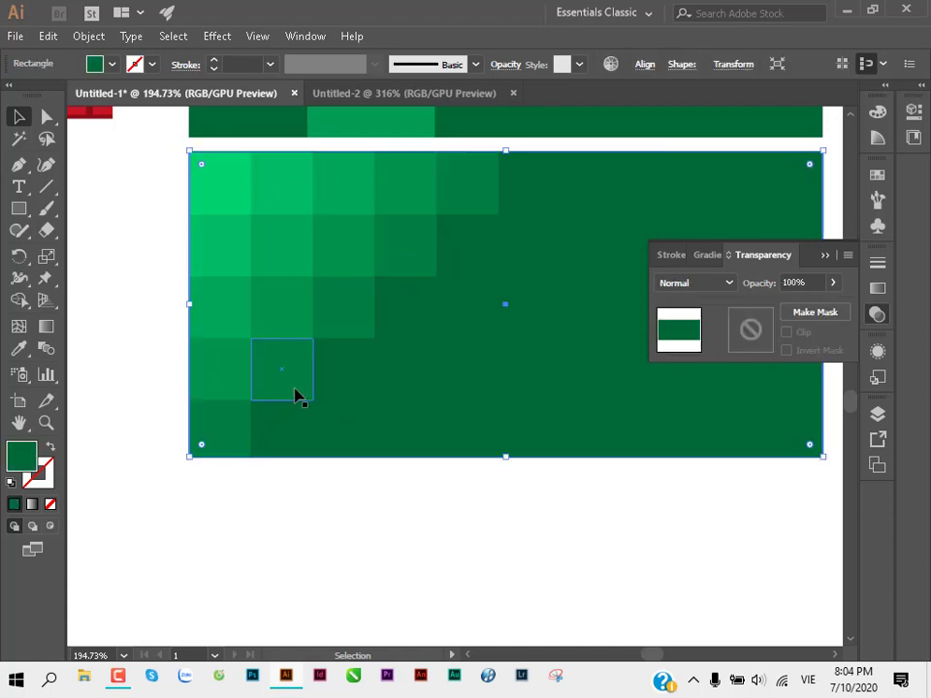
{"action": "left_click", "coordinate": [297, 392]}
{"action": "left_click", "coordinate": [285, 308]}
{"action": "left_click", "coordinate": [337, 311]}
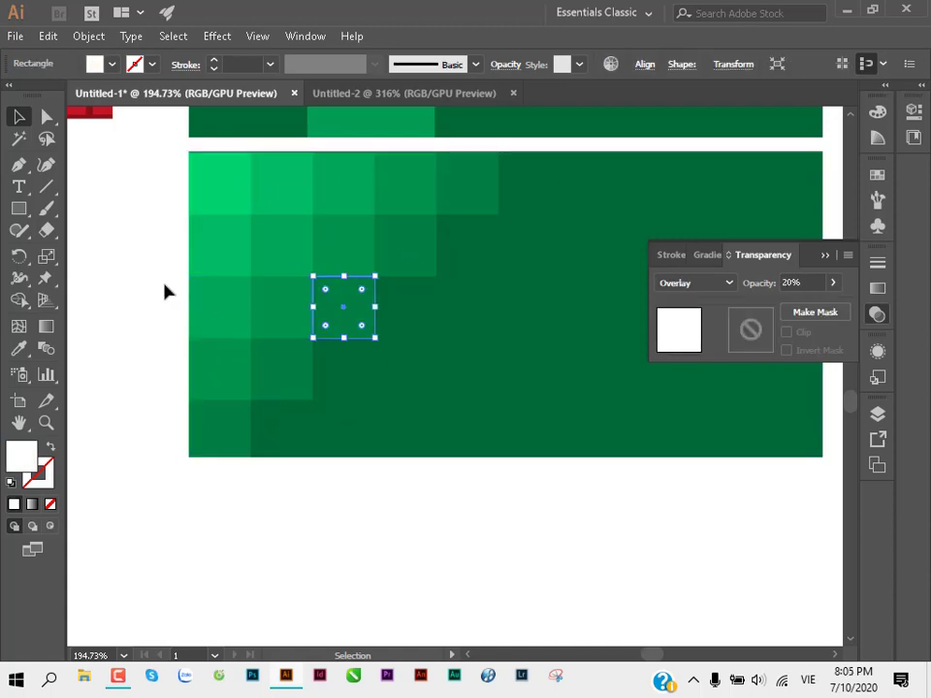
{"action": "left_click", "coordinate": [164, 291]}
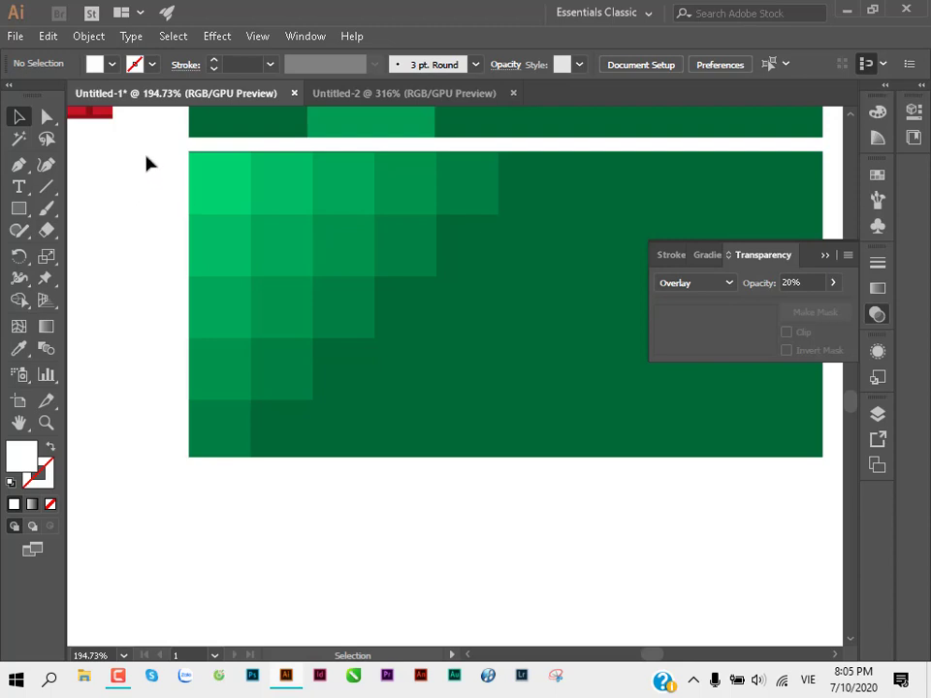
Step: Move the green panel and its tile staircase slightly lower together
{"action": "left_click_drag", "start_coordinate": [146, 158], "coordinate": [374, 317]}
{"action": "left_click_drag", "start_coordinate": [477, 386], "coordinate": [531, 443]}
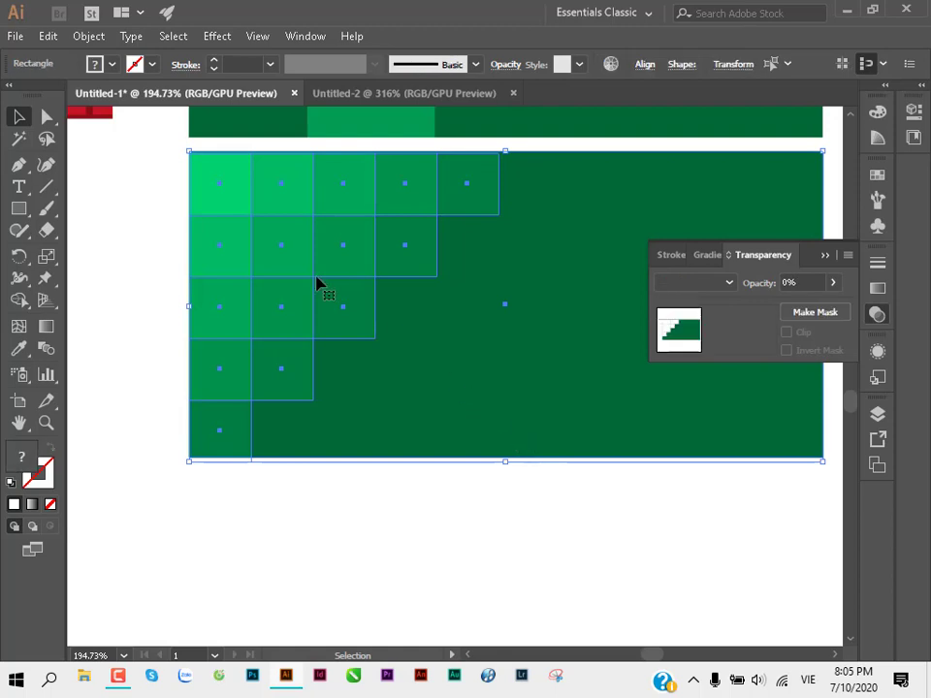
{"action": "left_click_drag", "start_coordinate": [127, 163], "coordinate": [476, 435]}
{"action": "mouse_move", "coordinate": [543, 293]}
{"action": "left_mouse_down"}
{"action": "mouse_move", "coordinate": [494, 404]}
{"action": "mouse_move", "coordinate": [549, 289]}
{"action": "mouse_move", "coordinate": [513, 399]}
{"action": "mouse_move", "coordinate": [530, 331]}
{"action": "left_mouse_up"}
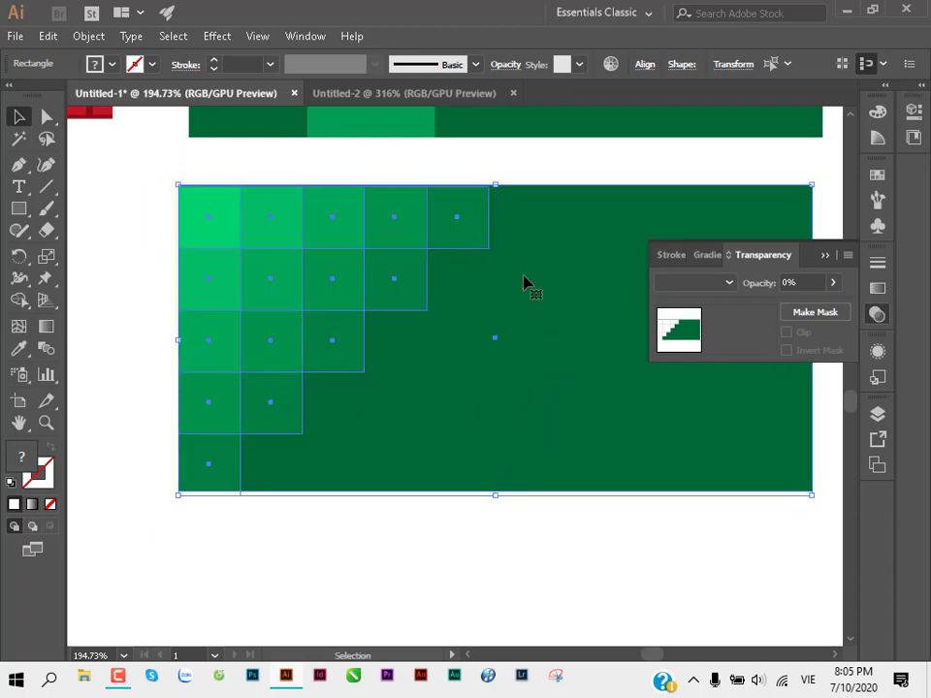
Step: Snap the tile group alone flush to the panel's top-left corner
{"action": "left_click", "coordinate": [579, 230], "text": "shift"}
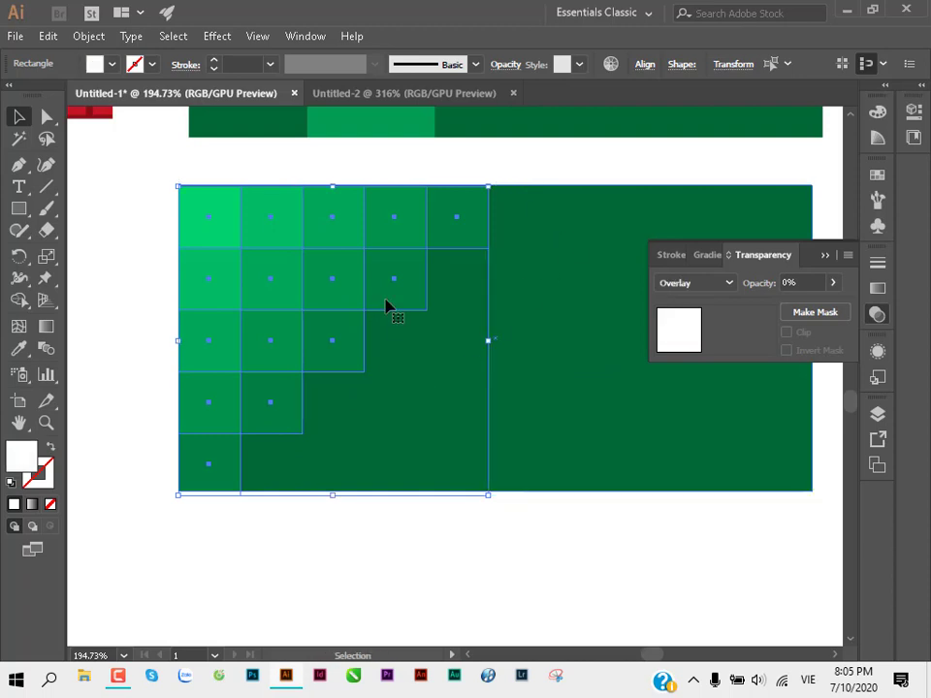
{"action": "mouse_move", "coordinate": [328, 252]}
{"action": "left_mouse_down"}
{"action": "mouse_move", "coordinate": [383, 384]}
{"action": "mouse_move", "coordinate": [402, 263]}
{"action": "mouse_move", "coordinate": [322, 382]}
{"action": "mouse_move", "coordinate": [374, 285]}
{"action": "mouse_move", "coordinate": [276, 357]}
{"action": "mouse_move", "coordinate": [440, 272]}
{"action": "mouse_move", "coordinate": [285, 349]}
{"action": "mouse_move", "coordinate": [401, 289]}
{"action": "mouse_move", "coordinate": [306, 244]}
{"action": "left_mouse_up"}
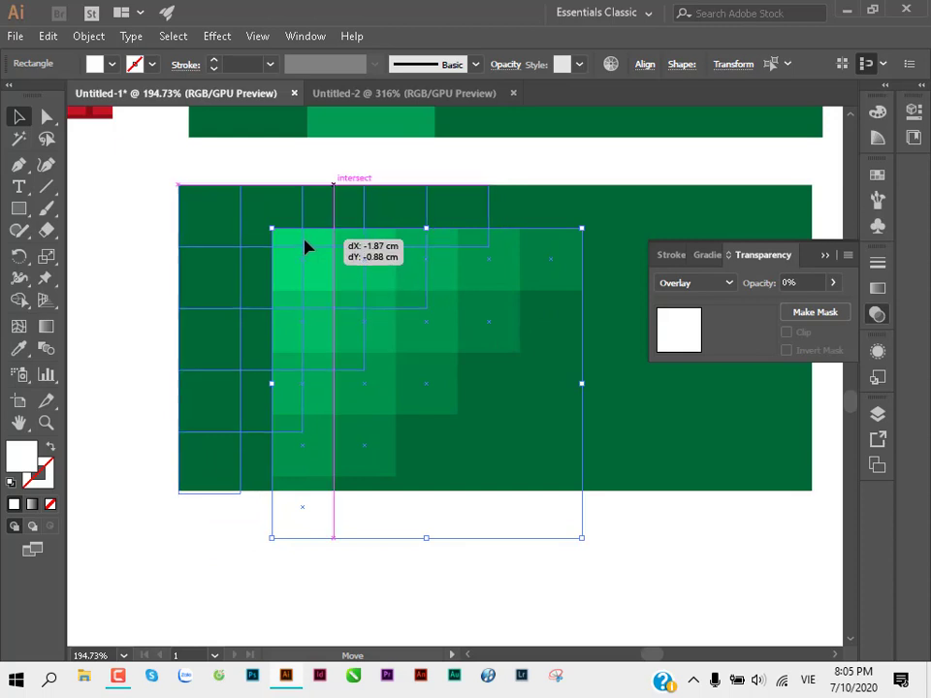
{"action": "left_click", "coordinate": [514, 282], "text": "shift"}
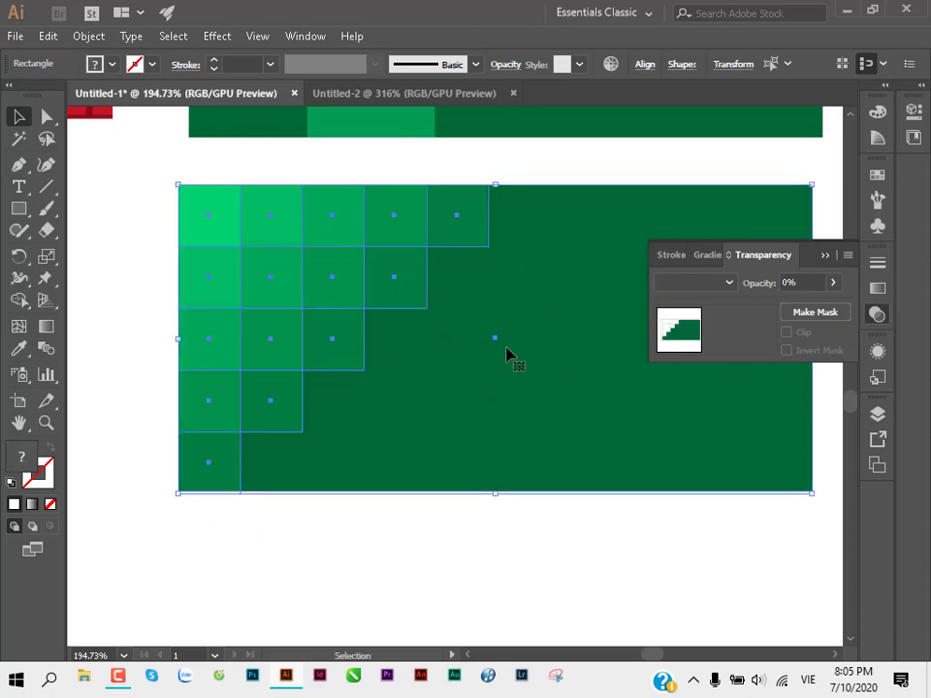
{"action": "left_click", "coordinate": [441, 480], "text": "shift"}
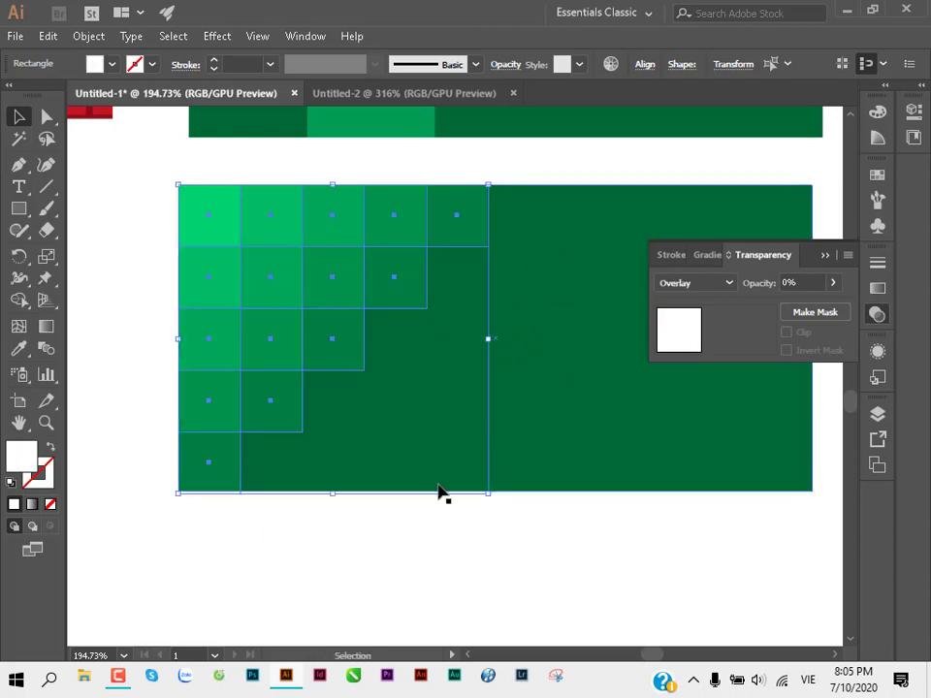
{"action": "left_click_drag", "start_coordinate": [380, 313], "coordinate": [366, 384]}
{"action": "key", "text": "ctrl+z"}
{"action": "left_click_drag", "start_coordinate": [363, 297], "coordinate": [404, 369]}
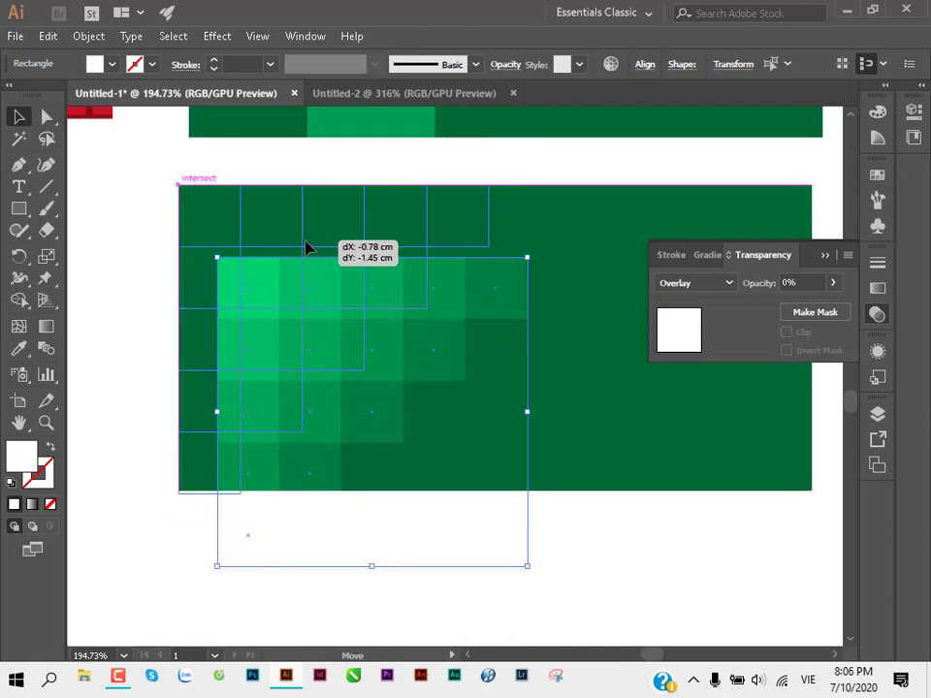
{"action": "left_click_drag", "start_coordinate": [322, 337], "coordinate": [305, 248]}
{"action": "left_click", "coordinate": [106, 291]}
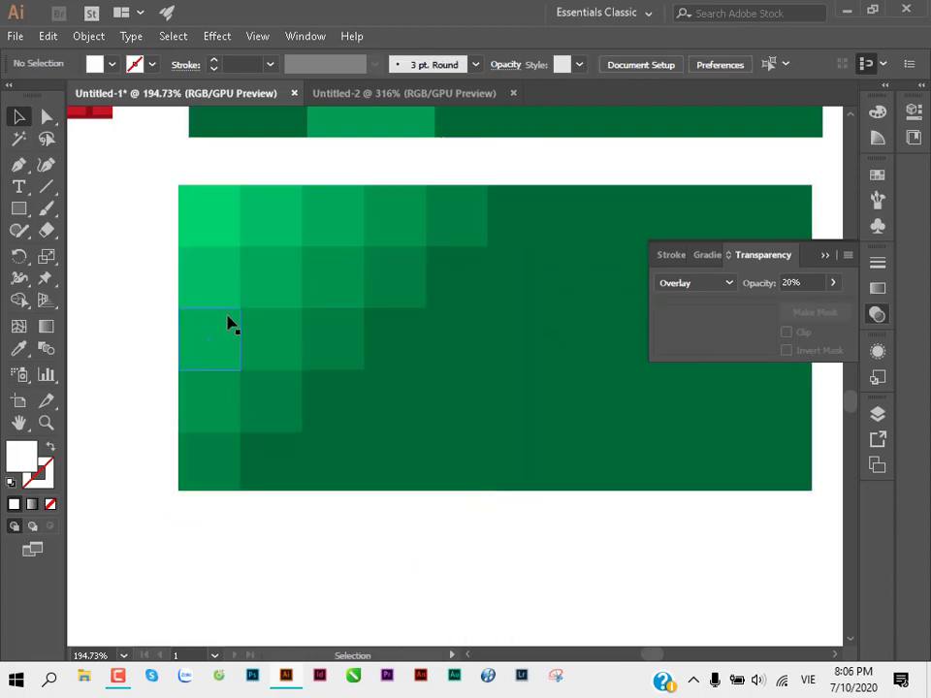
Step: Select the first three top-row tiles
{"action": "scroll", "coordinate": [281, 276], "scroll_direction": "up", "scroll_amount": 1}
{"action": "left_click", "coordinate": [213, 217]}
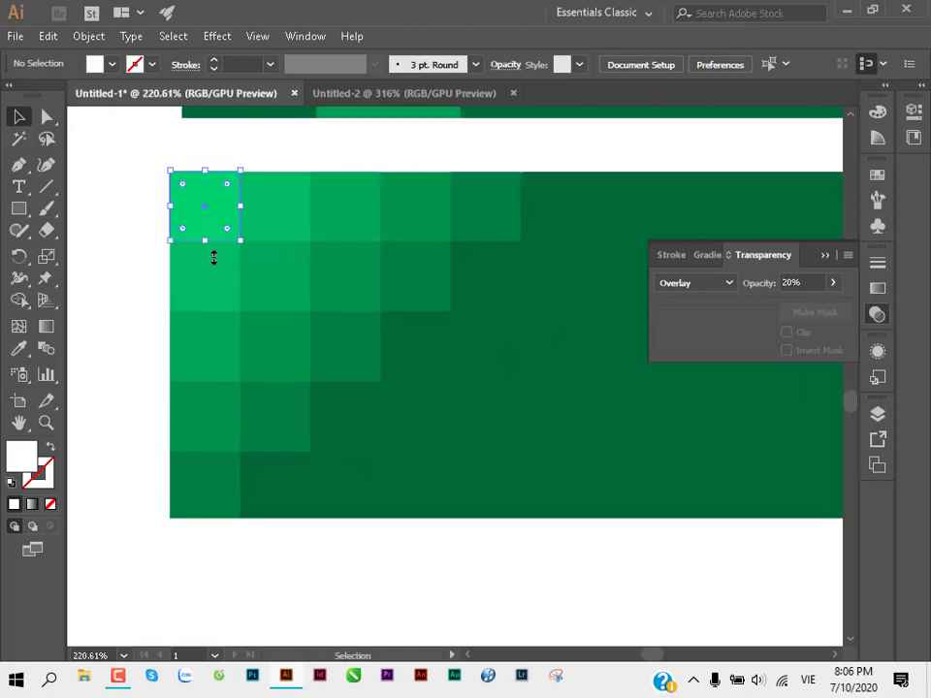
{"action": "left_click", "coordinate": [296, 215], "text": "shift"}
{"action": "left_click", "coordinate": [355, 225], "text": "shift"}
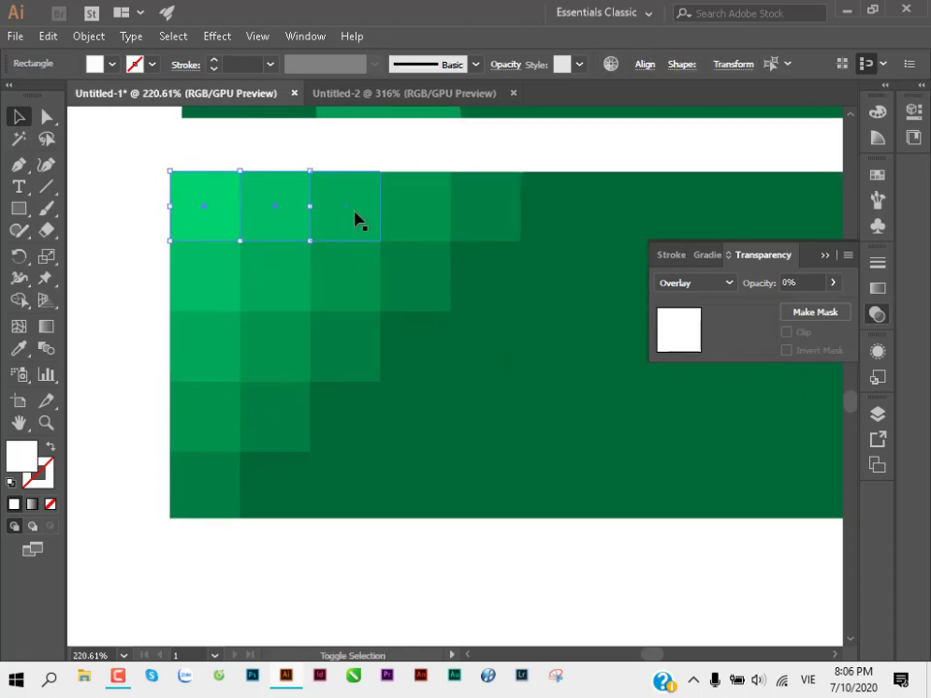
Step: Shift-select the remaining top, second and third-row tiles, then clear the selection
{"action": "left_click", "coordinate": [356, 221], "text": "shift"}
{"action": "left_click", "coordinate": [407, 214], "text": "shift"}
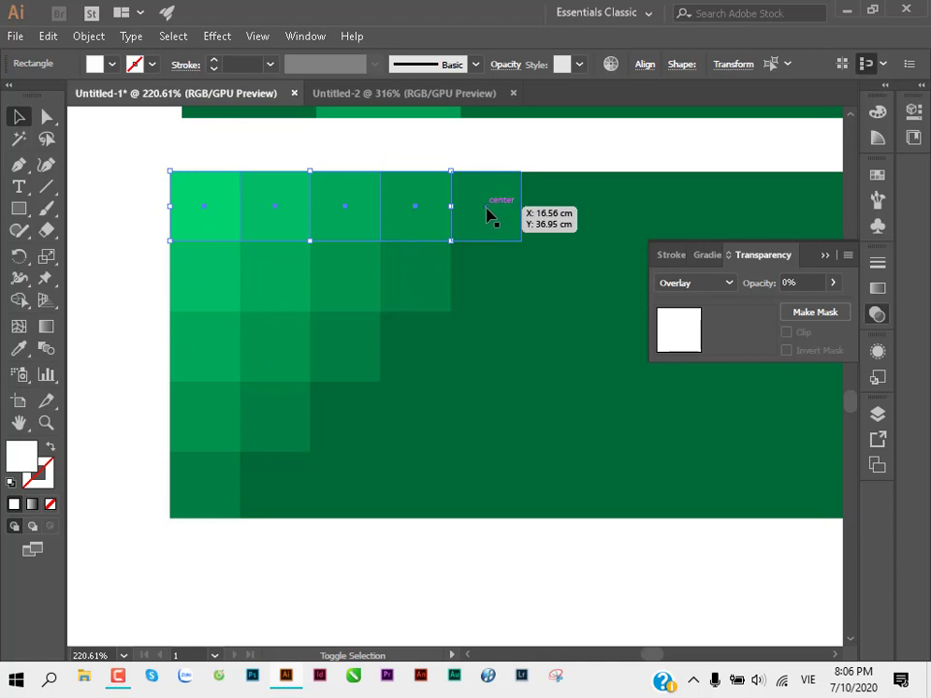
{"action": "left_click", "coordinate": [489, 215], "text": "shift"}
{"action": "left_click", "coordinate": [432, 296], "text": "shift"}
{"action": "left_click", "coordinate": [351, 301], "text": "shift"}
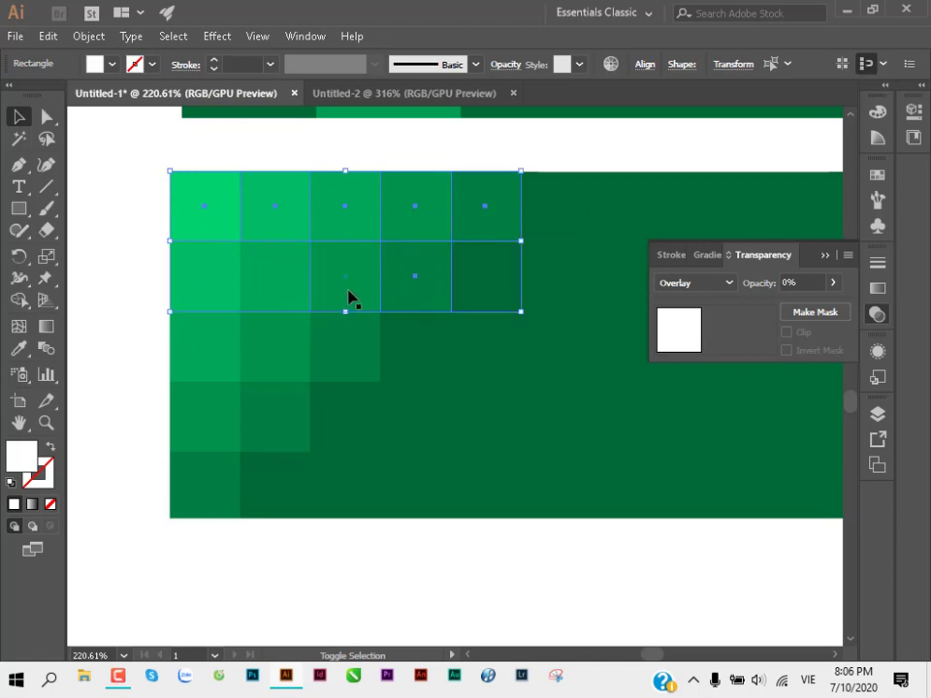
{"action": "left_click", "coordinate": [214, 291], "text": "shift"}
{"action": "left_click", "coordinate": [199, 364], "text": "shift"}
{"action": "left_click", "coordinate": [254, 366], "text": "shift"}
{"action": "left_click", "coordinate": [352, 365], "text": "shift"}
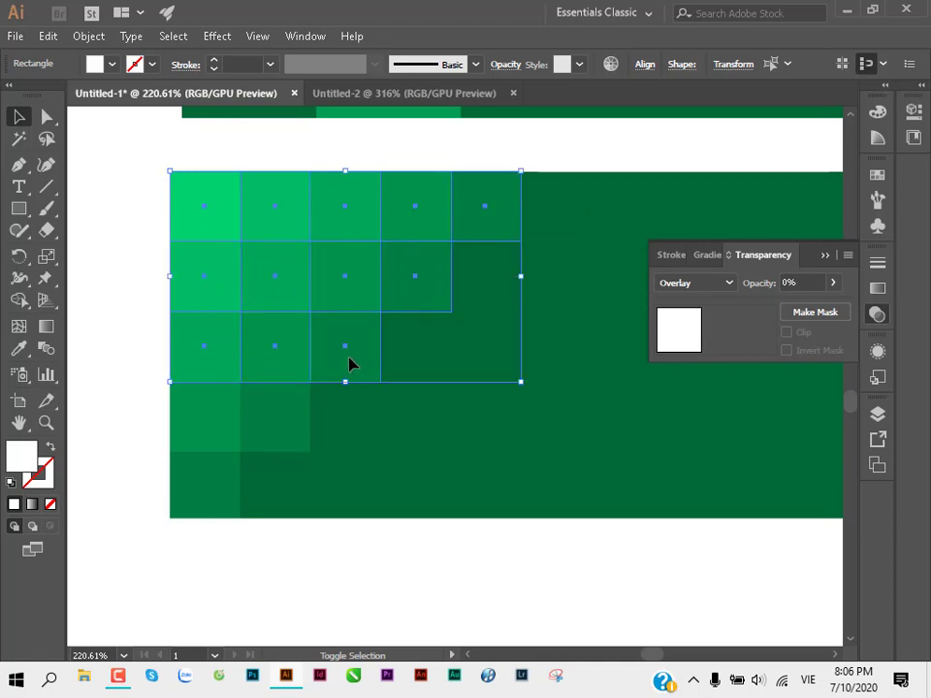
{"action": "left_click", "coordinate": [132, 223]}
Step: Select only the tile staircase and scale it down to about 5 cm
{"action": "left_click_drag", "start_coordinate": [125, 180], "coordinate": [491, 505]}
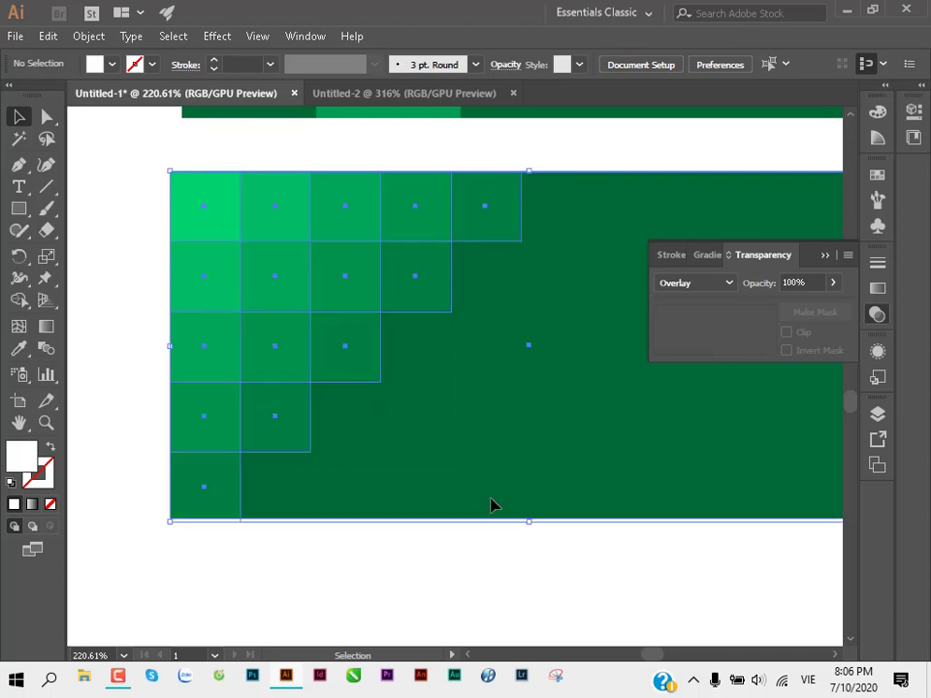
{"action": "left_click", "coordinate": [562, 312], "text": "shift"}
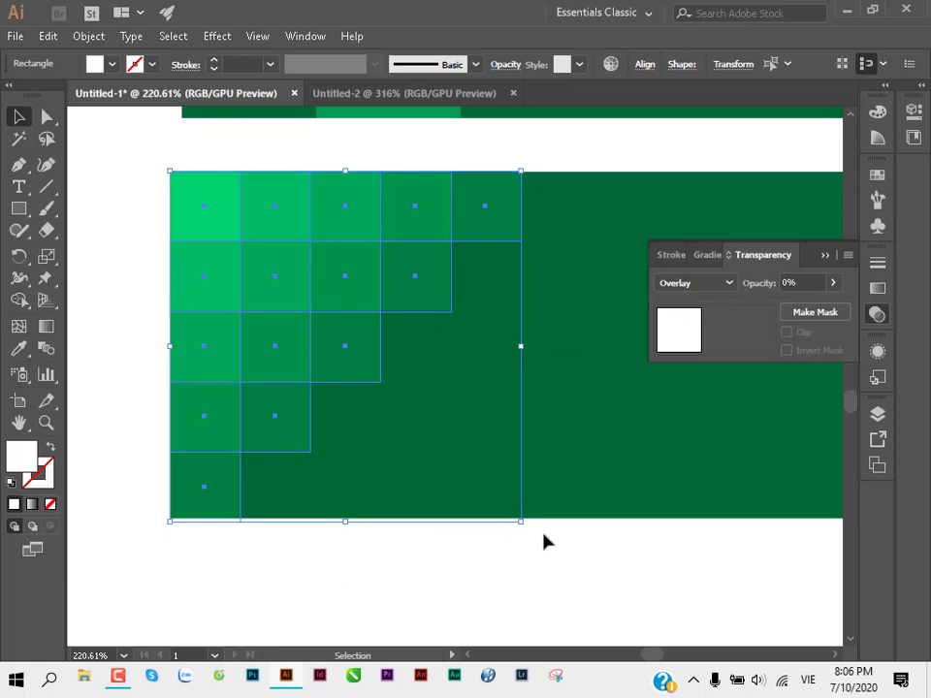
{"action": "left_click_drag", "start_coordinate": [522, 522], "coordinate": [454, 443]}
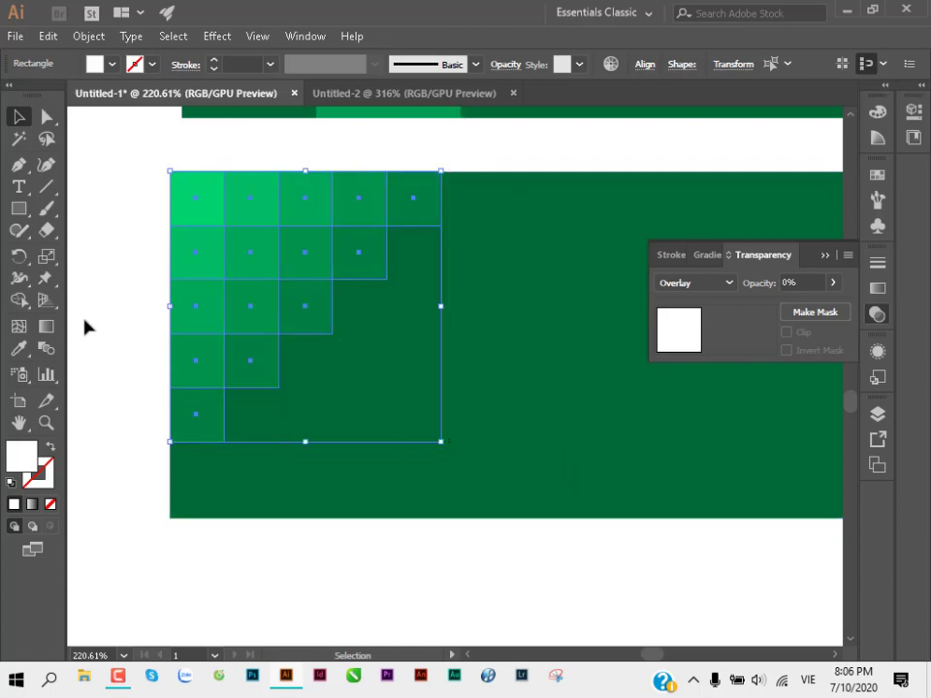
{"action": "left_click", "coordinate": [107, 326]}
Step: Copy a square one step right along the panel's top edge at 10% opacity
{"action": "left_click_drag", "start_coordinate": [389, 261], "coordinate": [555, 235]}
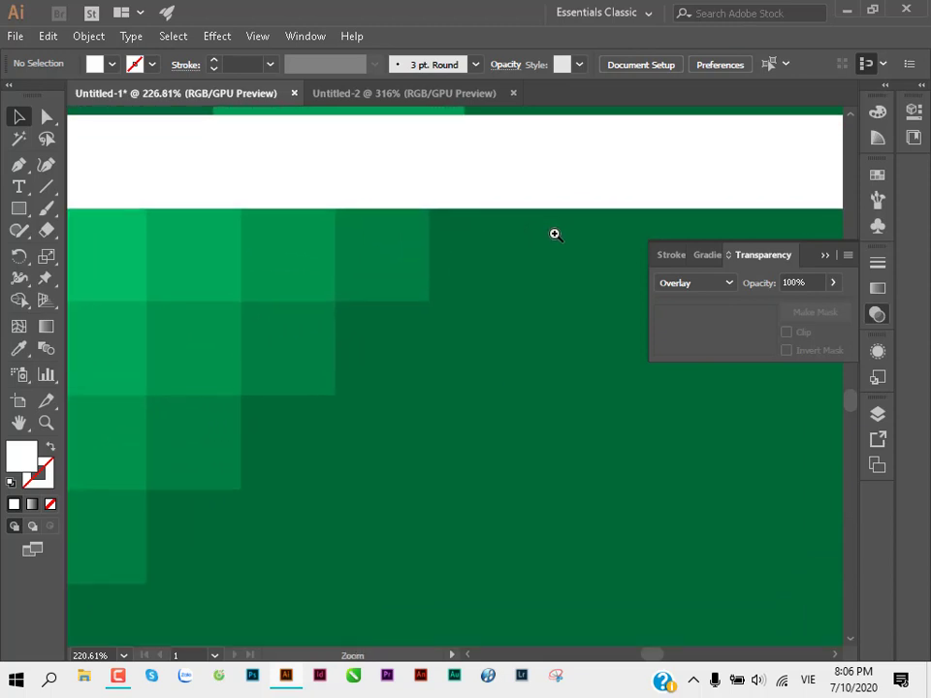
{"action": "left_click_drag", "start_coordinate": [381, 258], "coordinate": [491, 266]}
{"action": "left_click", "coordinate": [809, 282]}
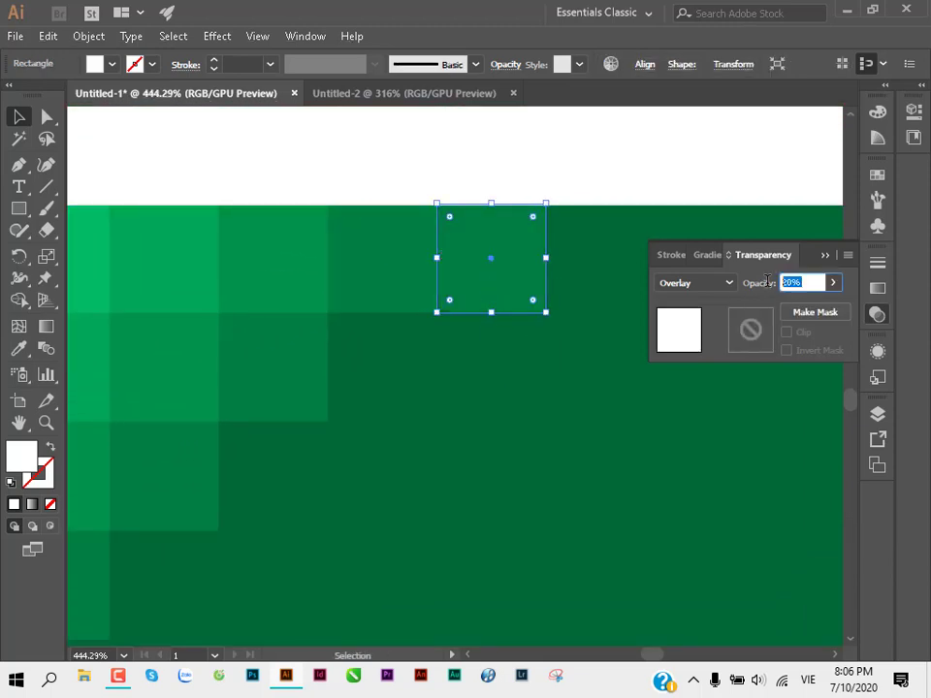
{"action": "type", "text": "10"}
{"action": "key", "text": "Return"}
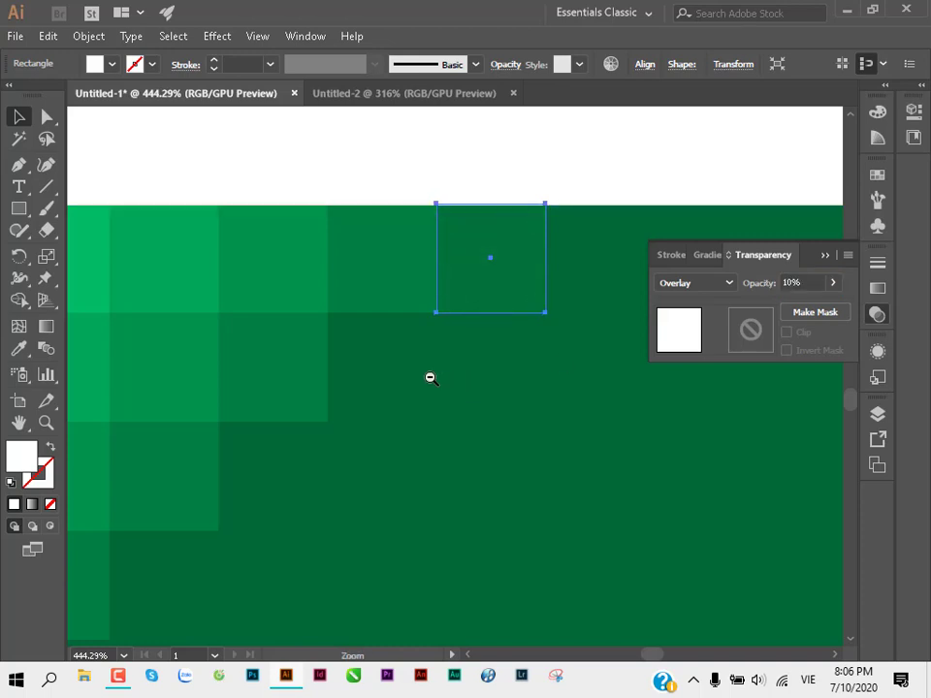
Step: Copy the 10% square diagonally down-left three times to extend the fade
{"action": "scroll", "coordinate": [299, 353], "scroll_direction": "down", "scroll_amount": 3}
{"action": "scroll", "coordinate": [438, 174], "scroll_direction": "down", "scroll_amount": 1}
{"action": "left_click", "coordinate": [437, 169]}
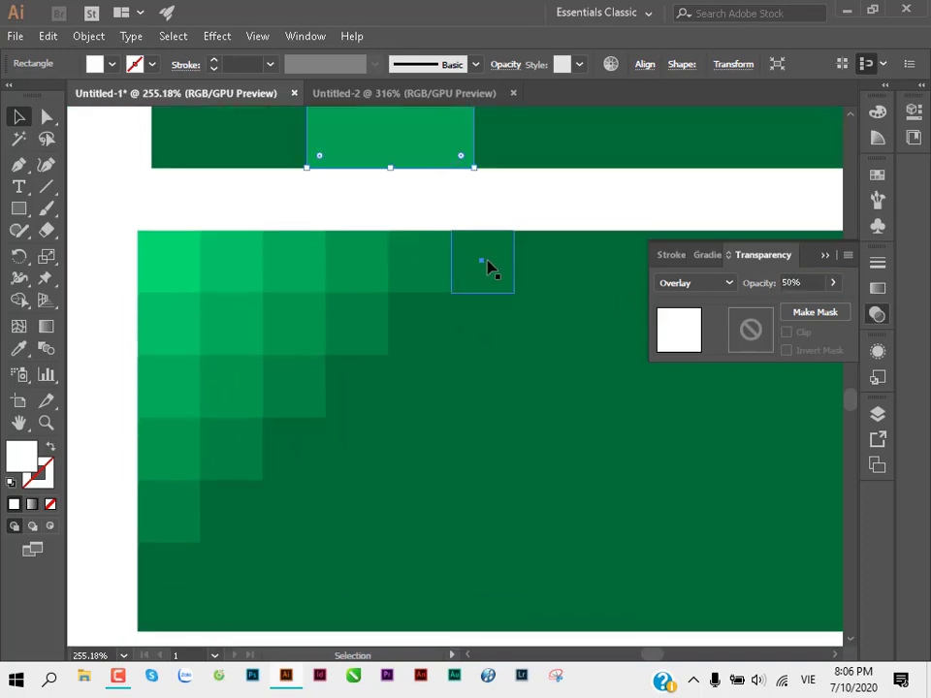
{"action": "left_click_drag", "start_coordinate": [488, 262], "coordinate": [424, 323]}
{"action": "key", "text": "ctrl+d"}
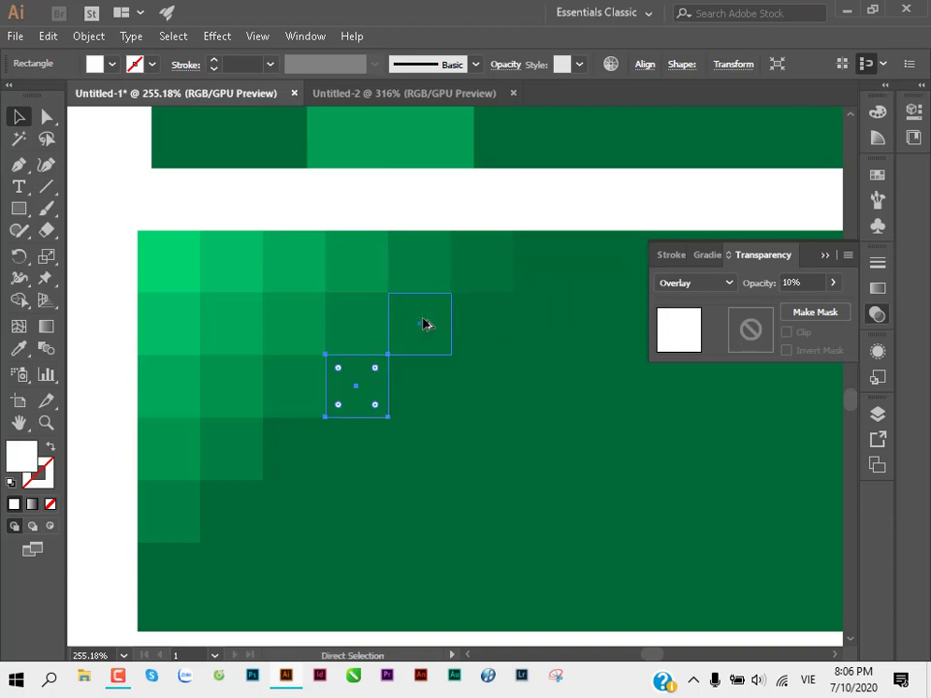
{"action": "key", "text": "ctrl+d"}
{"action": "key", "text": "ctrl+d"}
{"action": "key", "text": "ctrl+d"}
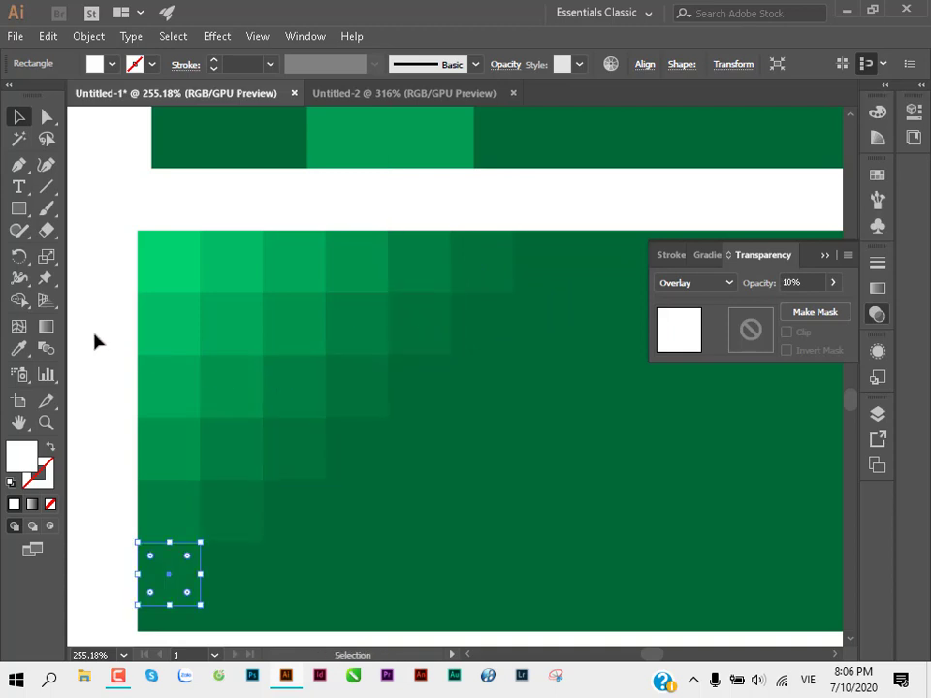
{"action": "left_click", "coordinate": [69, 246]}
Step: Check selected staircase squares, then zoom out to view the whole green artwork
{"action": "mouse_move", "coordinate": [216, 350]}
{"action": "left_mouse_down"}
{"action": "mouse_move", "coordinate": [237, 310]}
{"action": "mouse_move", "coordinate": [182, 346]}
{"action": "left_mouse_up"}
{"action": "scroll", "coordinate": [215, 369], "scroll_direction": "down", "scroll_amount": 2}
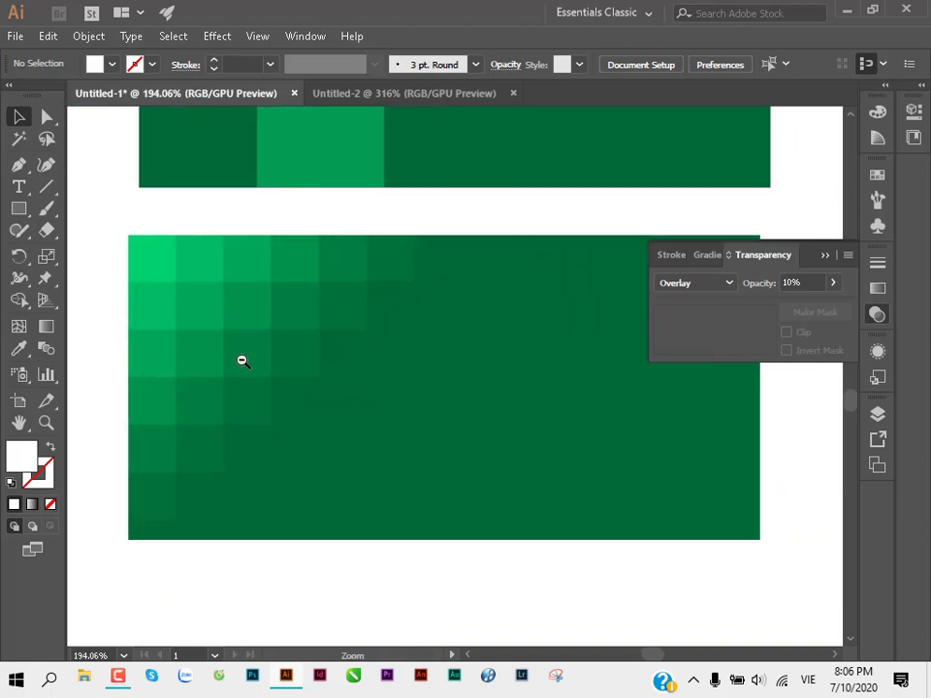
{"action": "scroll", "coordinate": [238, 361], "scroll_direction": "down", "scroll_amount": 1}
{"action": "left_click", "coordinate": [237, 368]}
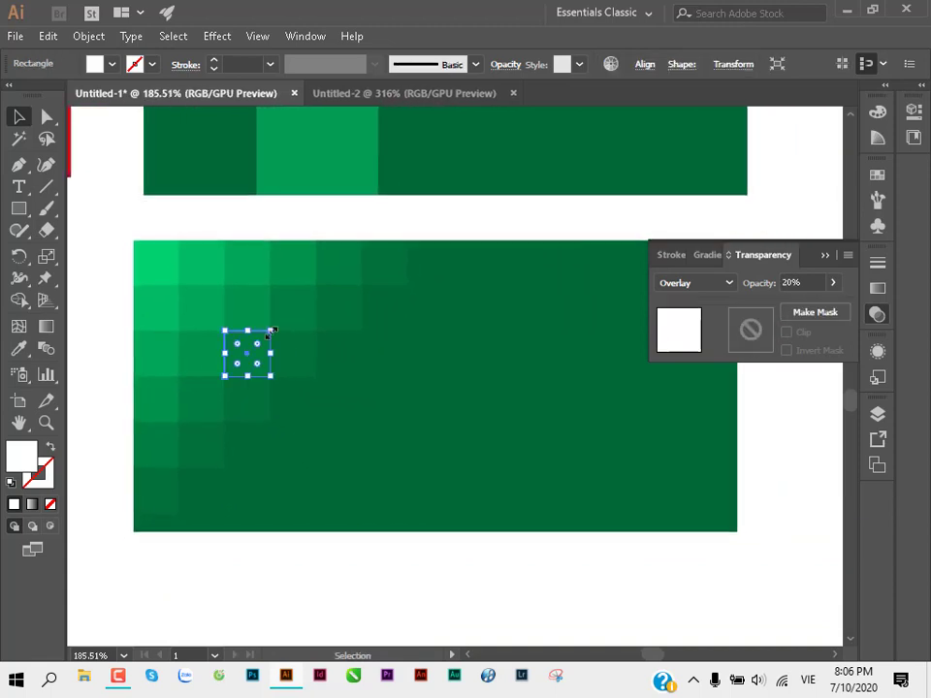
{"action": "left_click", "coordinate": [295, 311], "text": "shift"}
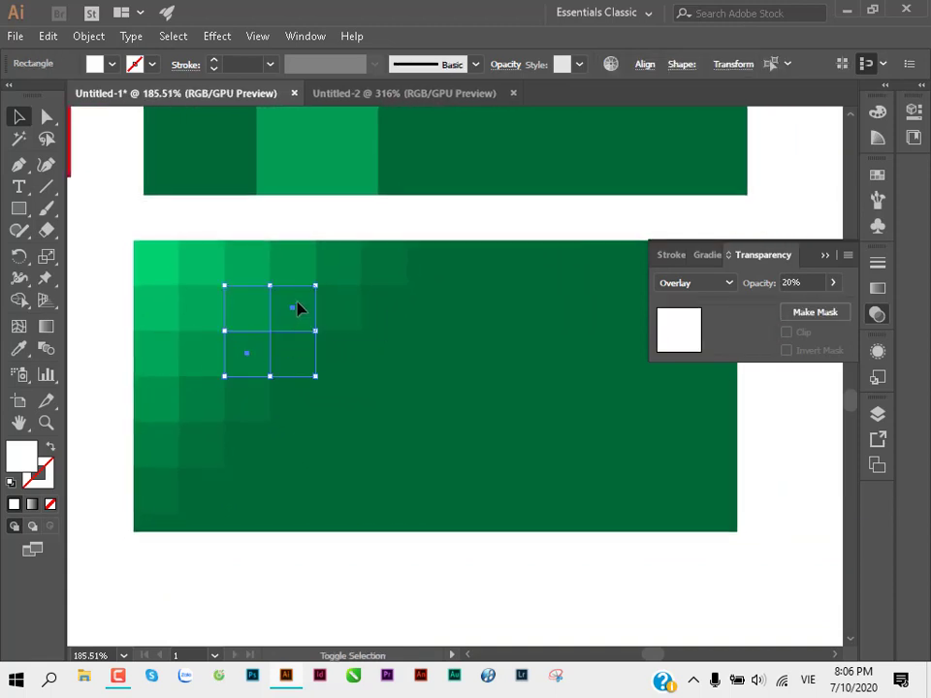
{"action": "left_click", "coordinate": [296, 309], "text": "shift"}
{"action": "left_click", "coordinate": [295, 355], "text": "shift"}
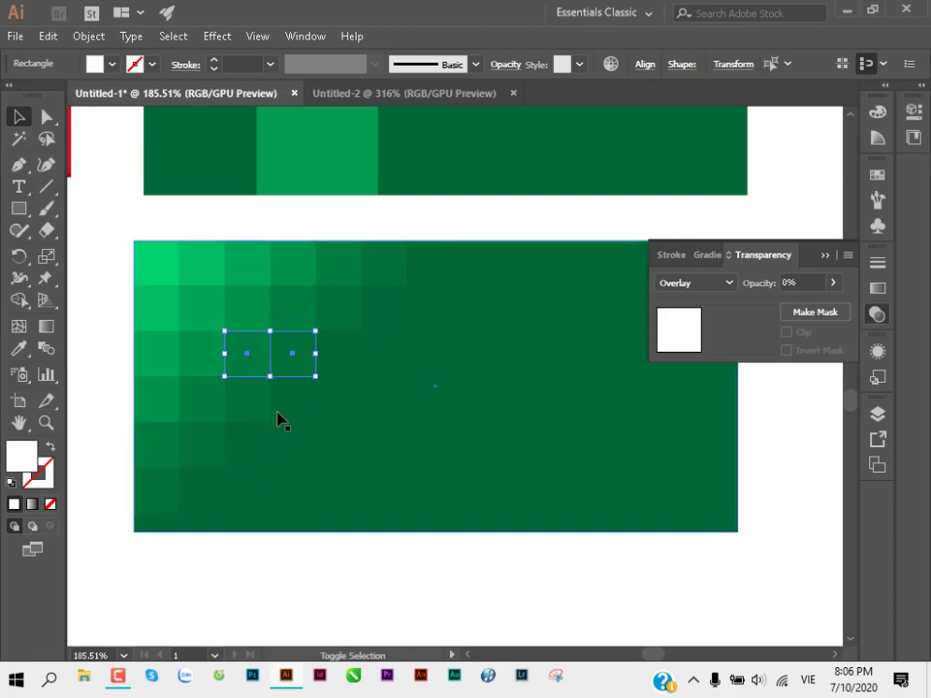
{"action": "left_click", "coordinate": [292, 368], "text": "shift"}
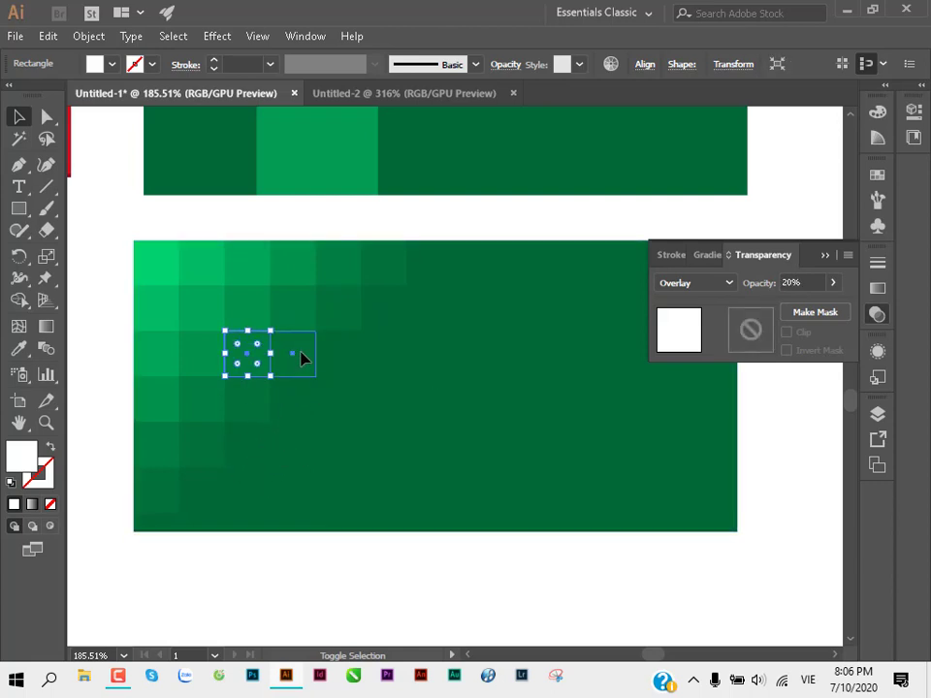
{"action": "left_click", "coordinate": [209, 569]}
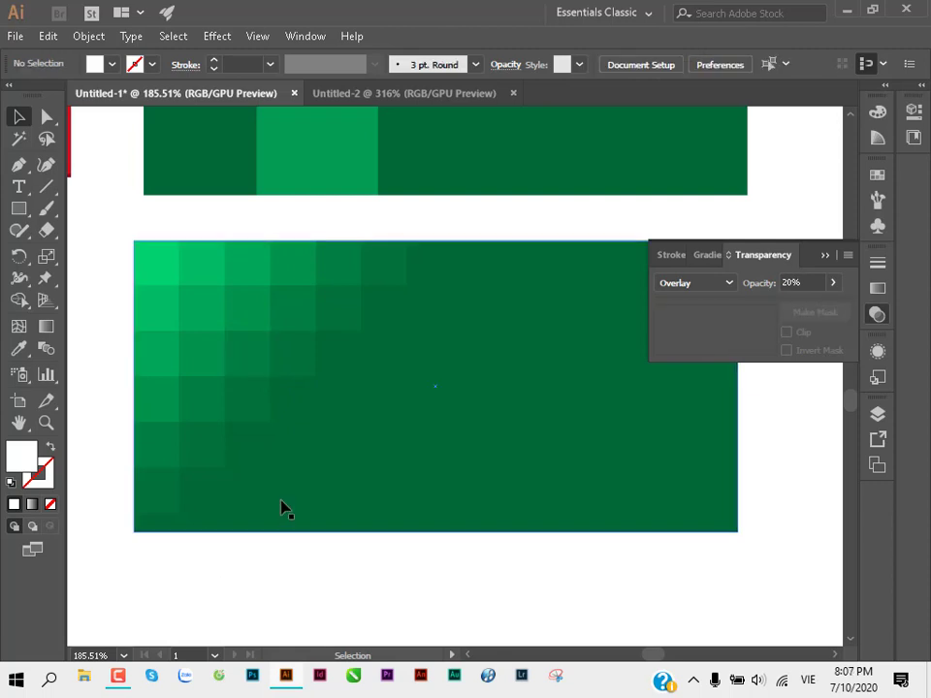
{"action": "mouse_move", "coordinate": [464, 329]}
{"action": "left_mouse_down"}
{"action": "mouse_move", "coordinate": [385, 327]}
{"action": "mouse_move", "coordinate": [430, 326]}
{"action": "mouse_move", "coordinate": [392, 353]}
{"action": "mouse_move", "coordinate": [326, 318]}
{"action": "mouse_move", "coordinate": [338, 328]}
{"action": "left_mouse_up"}
Step: Duplicate the top-left two-tone brown panel above the four-panel brown grid
{"action": "scroll", "coordinate": [338, 328], "scroll_direction": "up", "scroll_amount": 5}
{"action": "scroll", "coordinate": [323, 291], "scroll_direction": "up", "scroll_amount": 5}
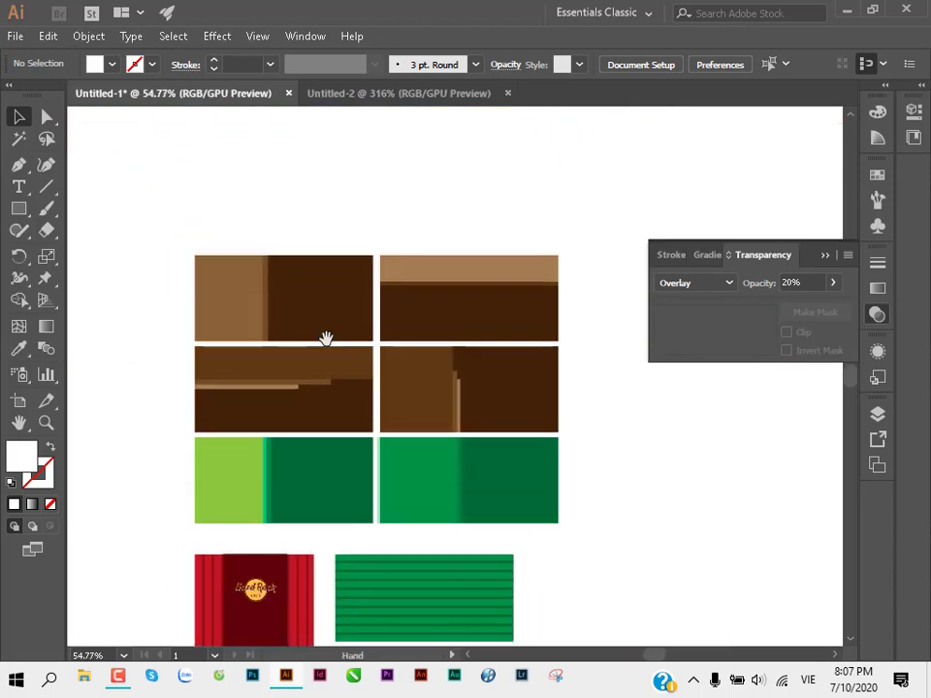
{"action": "scroll", "coordinate": [325, 334], "scroll_direction": "up", "scroll_amount": 1}
{"action": "left_click_drag", "start_coordinate": [206, 314], "coordinate": [365, 343]}
{"action": "scroll", "coordinate": [365, 343], "scroll_direction": "up", "scroll_amount": 2}
{"action": "scroll", "coordinate": [318, 378], "scroll_direction": "up", "scroll_amount": 1}
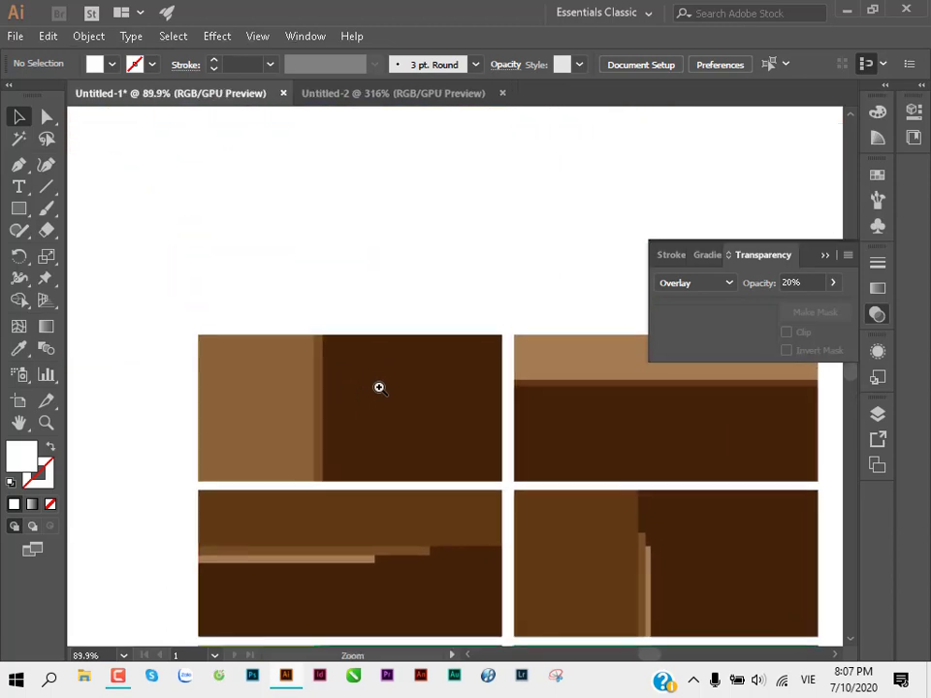
{"action": "mouse_move", "coordinate": [193, 311]}
{"action": "left_mouse_down"}
{"action": "mouse_move", "coordinate": [419, 407]}
{"action": "mouse_move", "coordinate": [411, 433]}
{"action": "mouse_move", "coordinate": [419, 243]}
{"action": "left_mouse_up"}
{"action": "key", "text": "ctrl+z"}
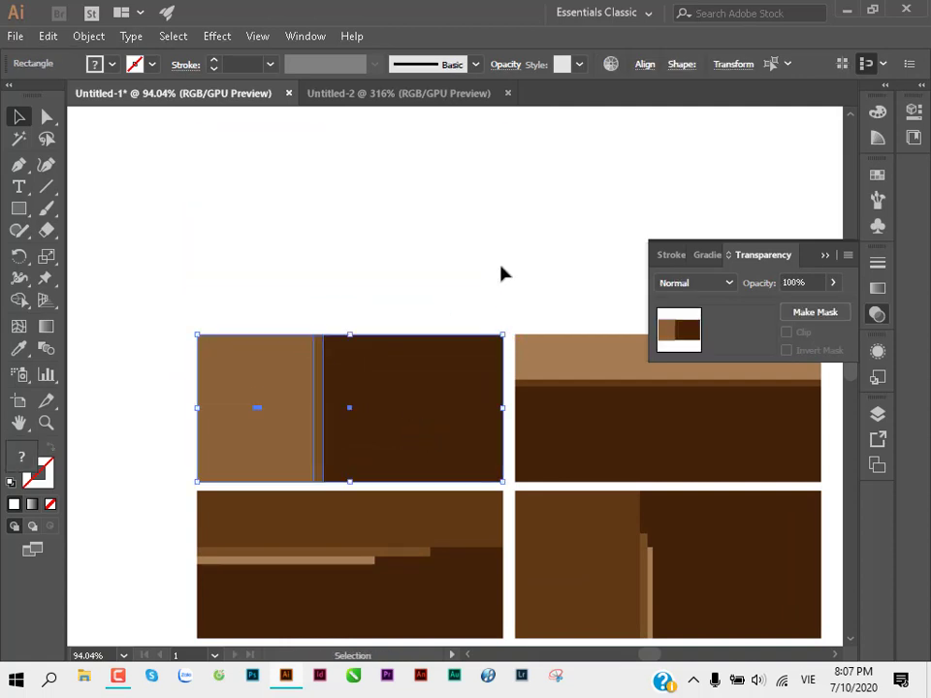
{"action": "left_click", "coordinate": [410, 291]}
{"action": "left_click_drag", "start_coordinate": [403, 397], "coordinate": [405, 232], "text": "alt"}
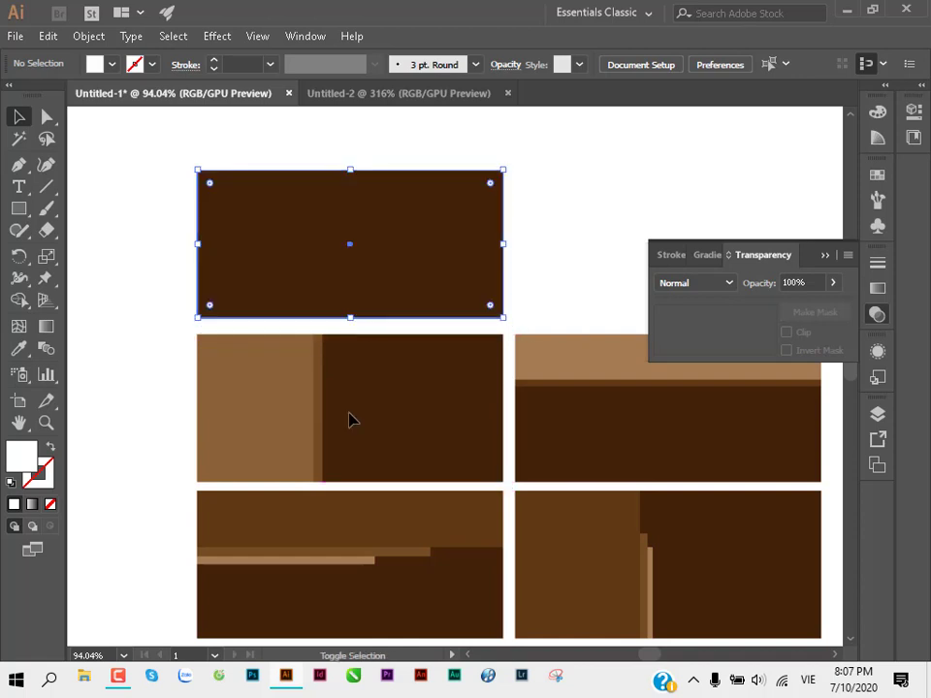
{"action": "key", "text": "ctrl+z"}
{"action": "left_click", "coordinate": [324, 257]}
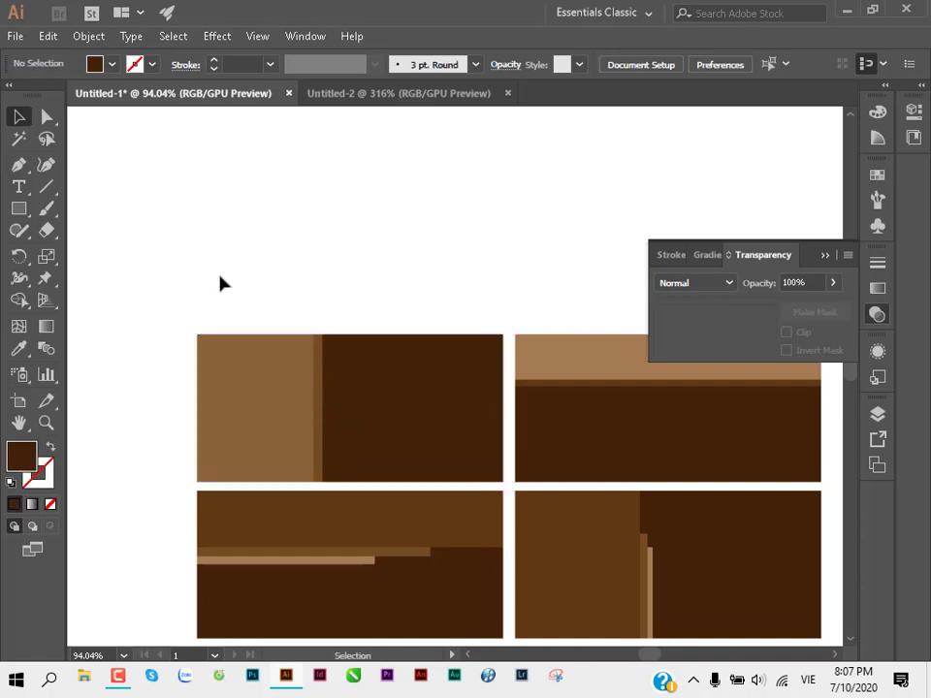
{"action": "mouse_move", "coordinate": [173, 282]}
{"action": "left_mouse_down"}
{"action": "mouse_move", "coordinate": [427, 394]}
{"action": "mouse_move", "coordinate": [385, 459]}
{"action": "mouse_move", "coordinate": [398, 264]}
{"action": "left_mouse_up"}
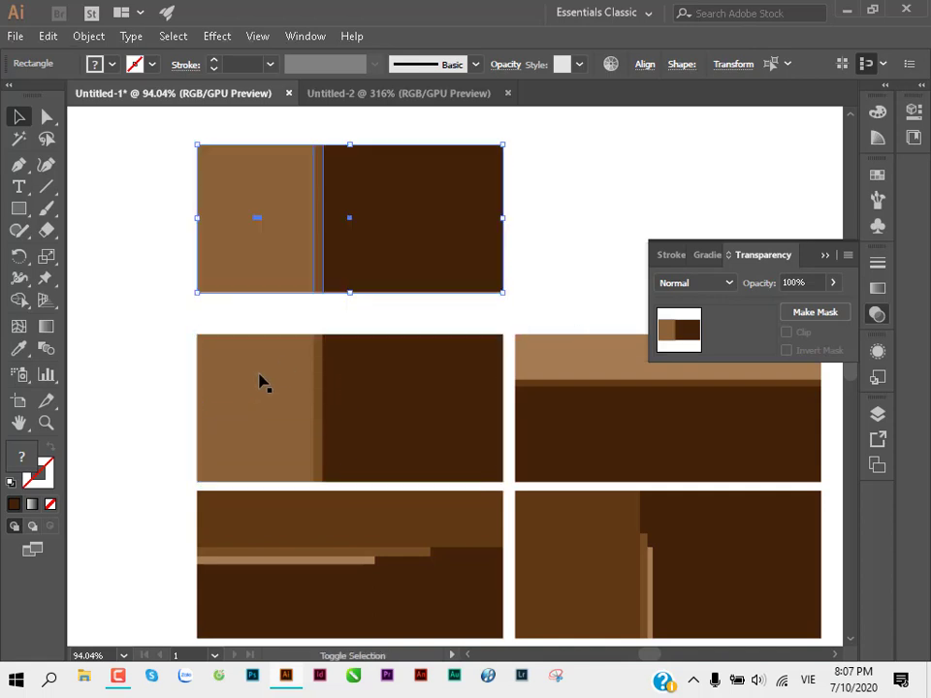
Step: Zoom into the copied panel and stretch its light-brown rectangle to 5.43 cm, past the divider
{"action": "left_click", "coordinate": [167, 222]}
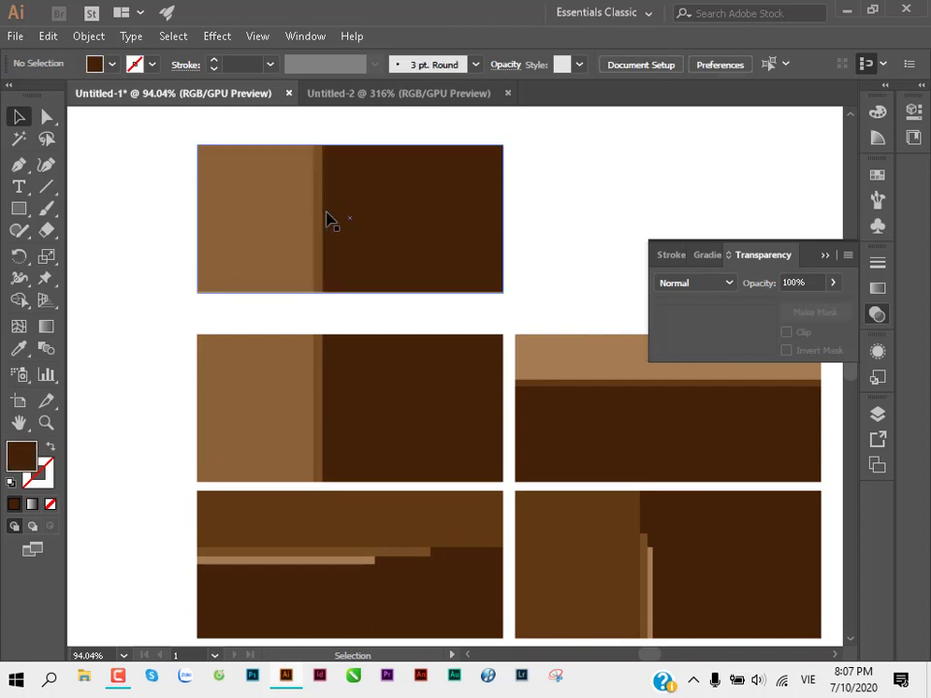
{"action": "mouse_move", "coordinate": [323, 176]}
{"action": "left_mouse_down"}
{"action": "mouse_move", "coordinate": [377, 171]}
{"action": "mouse_move", "coordinate": [478, 193]}
{"action": "left_mouse_up"}
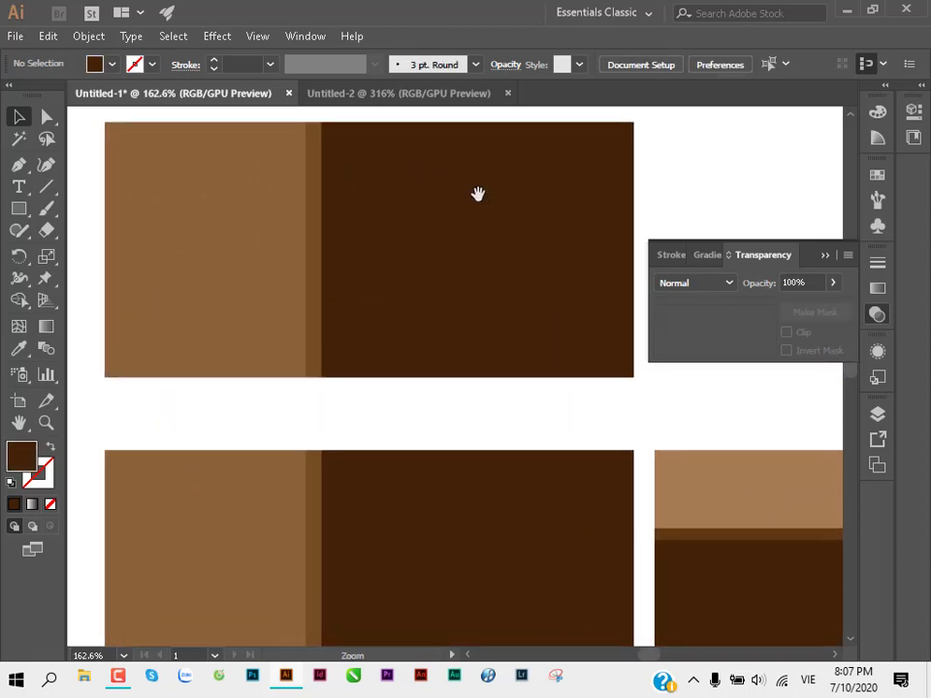
{"action": "left_click", "coordinate": [825, 255]}
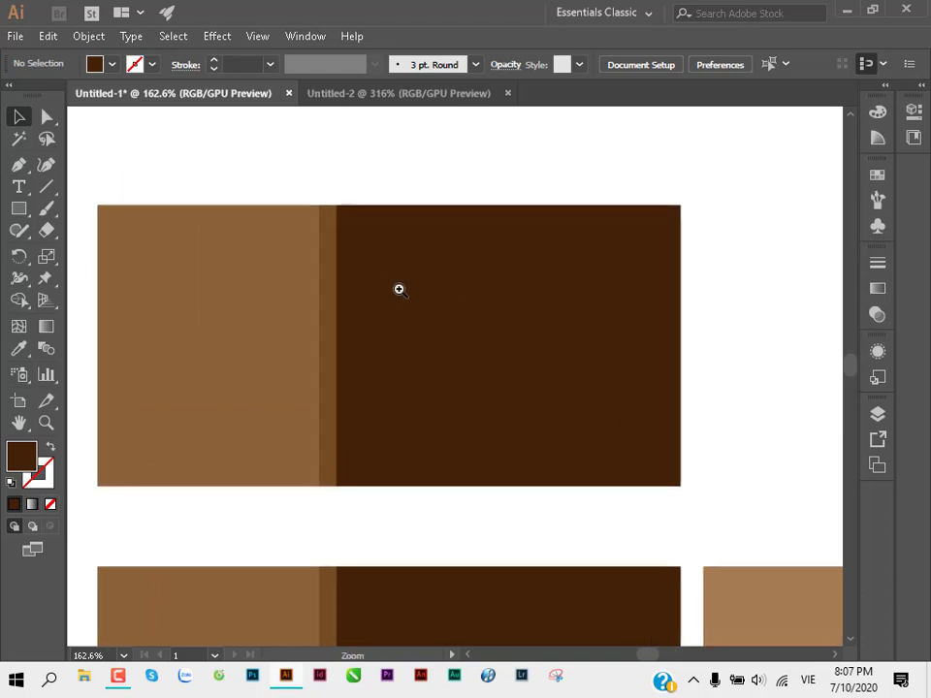
{"action": "mouse_move", "coordinate": [547, 303]}
{"action": "left_mouse_down"}
{"action": "mouse_move", "coordinate": [358, 280]}
{"action": "mouse_move", "coordinate": [416, 285]}
{"action": "mouse_move", "coordinate": [427, 270]}
{"action": "mouse_move", "coordinate": [455, 278]}
{"action": "left_mouse_up"}
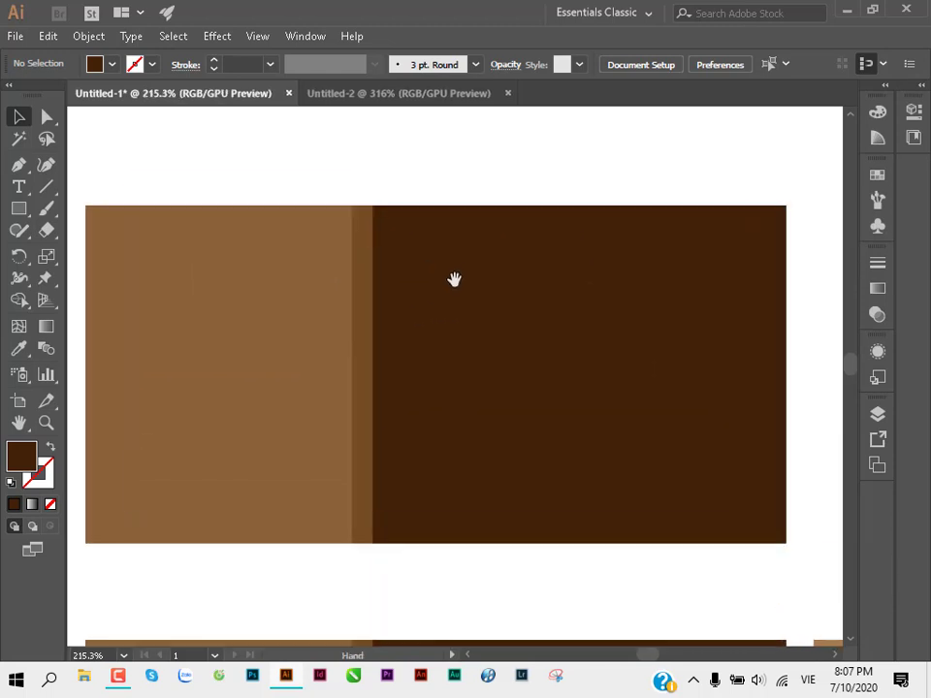
{"action": "left_click", "coordinate": [435, 193]}
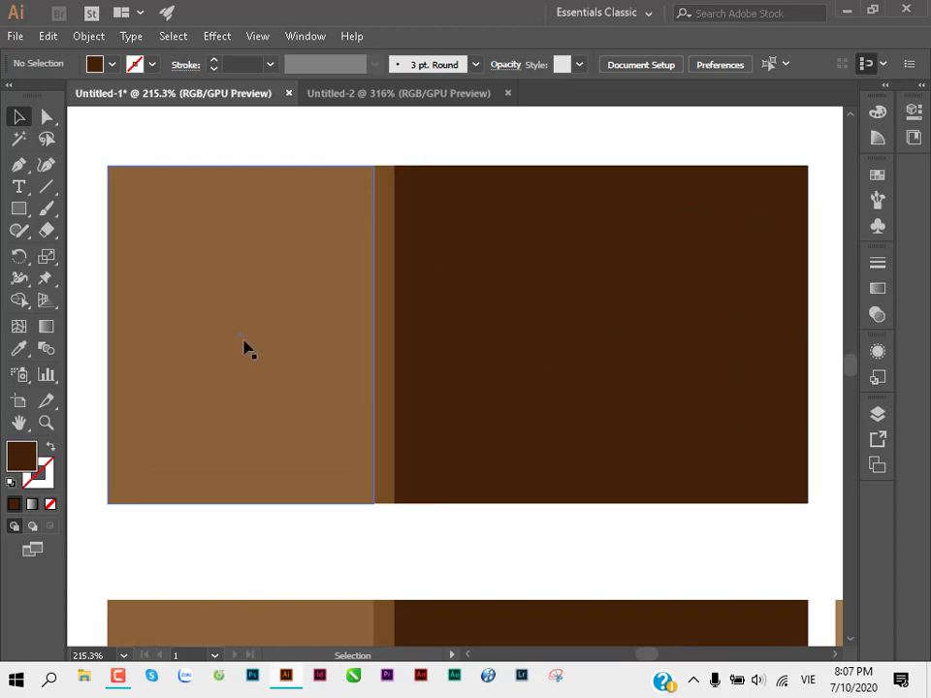
{"action": "key", "text": "a"}
{"action": "left_click", "coordinate": [397, 320]}
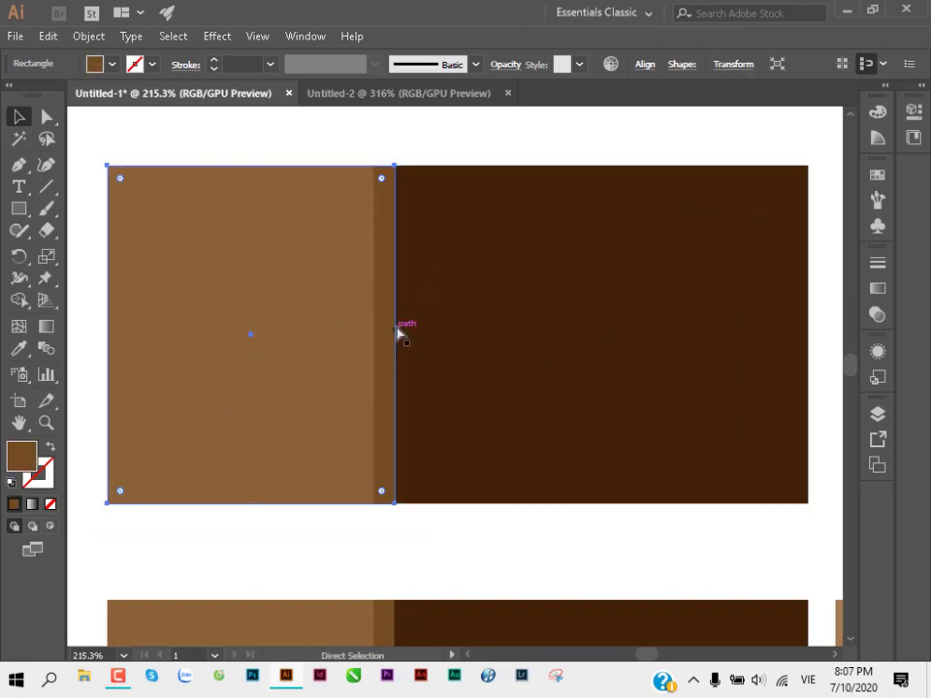
{"action": "key", "text": "v"}
{"action": "left_click_drag", "start_coordinate": [395, 333], "coordinate": [410, 332]}
Step: Give the new sliver the divider's darker brown, deselect, and bring up the Place dialog
{"action": "key", "text": "i"}
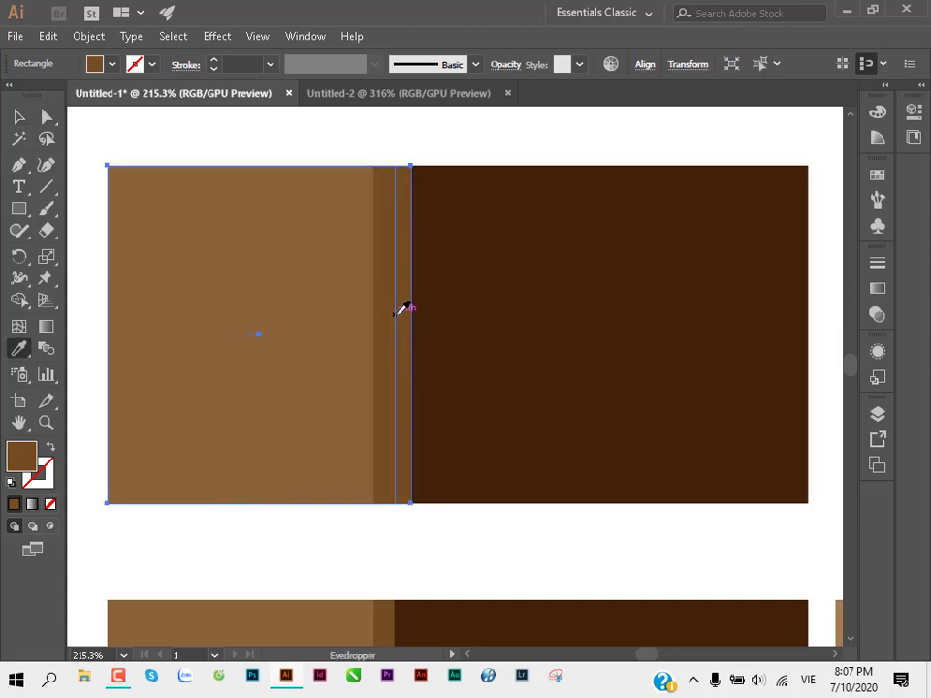
{"action": "left_click", "coordinate": [400, 309]}
{"action": "key", "text": "v"}
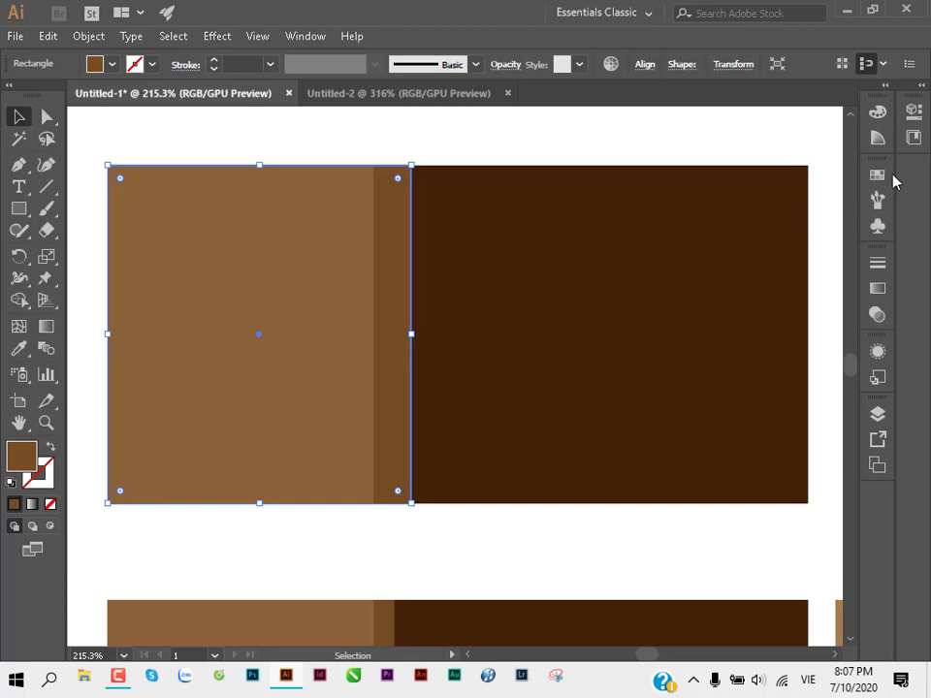
{"action": "left_click", "coordinate": [877, 176]}
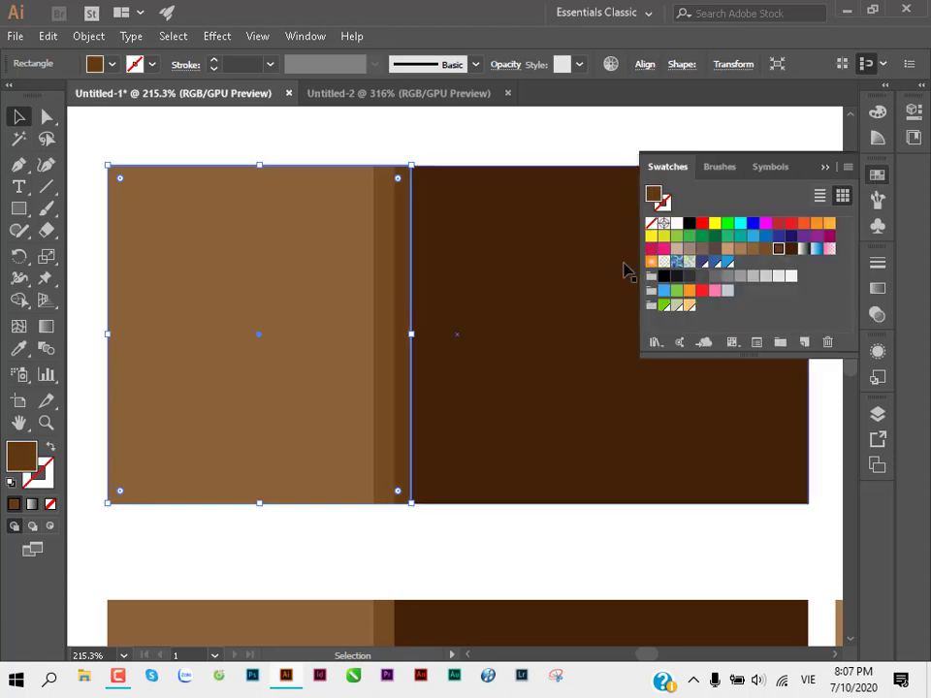
{"action": "left_click", "coordinate": [518, 161]}
{"action": "left_click", "coordinate": [876, 175]}
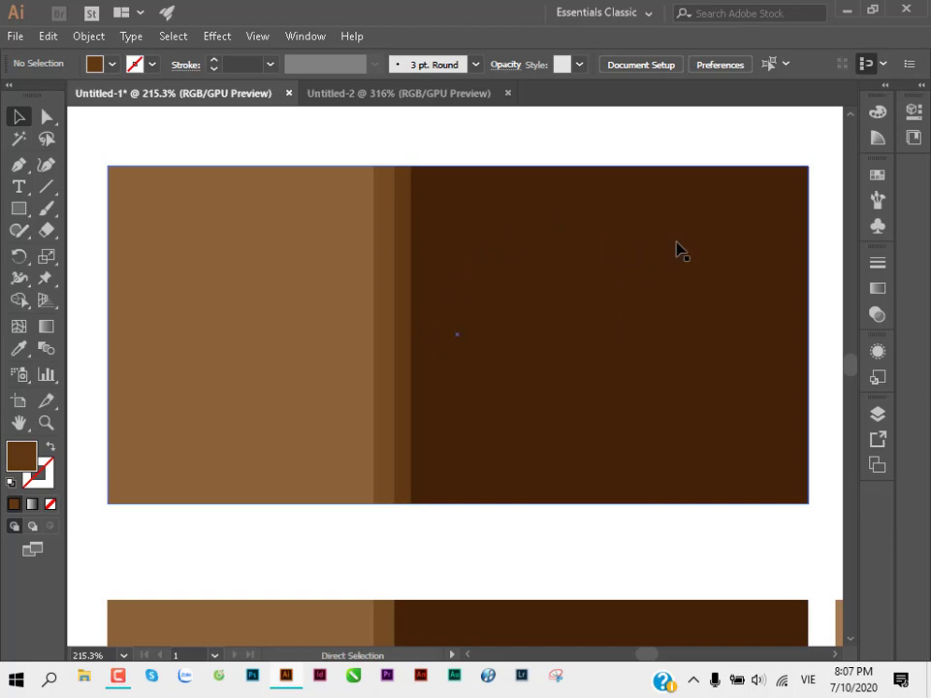
{"action": "key", "text": "ctrl+shift+p"}
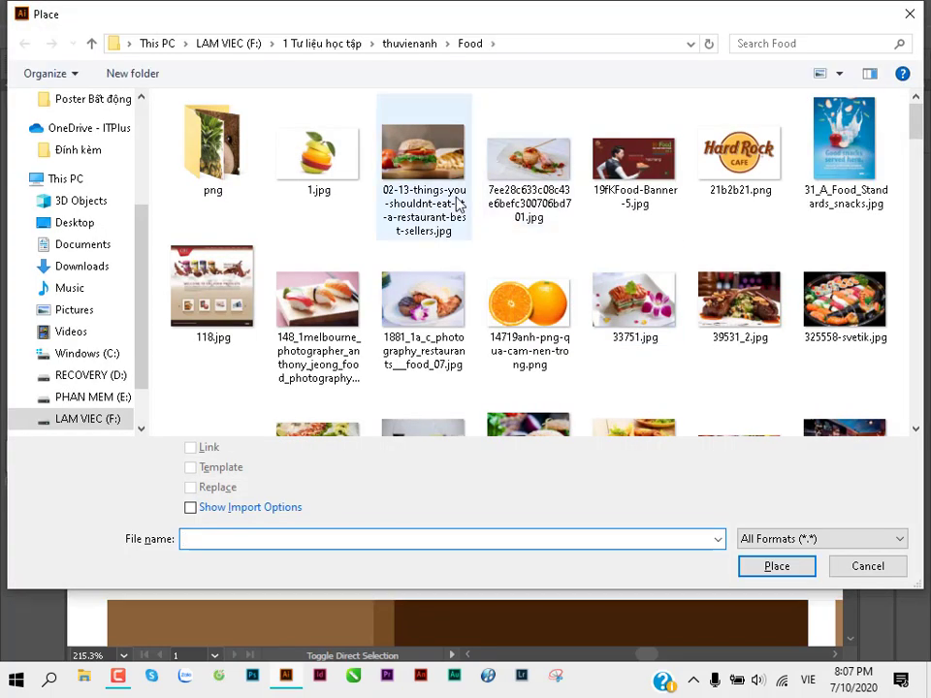
Step: Place logo 21b2b21.png on the copied panel's dark half, nudge it up-left, and reopen Place
{"action": "left_click", "coordinate": [740, 180]}
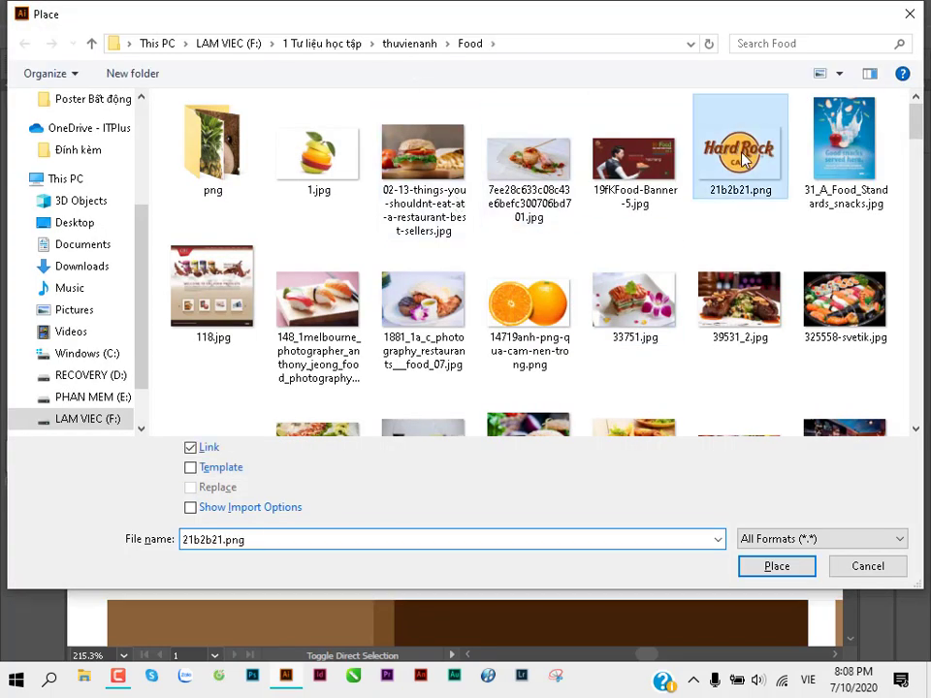
{"action": "double_click", "coordinate": [740, 180]}
{"action": "left_click_drag", "start_coordinate": [573, 200], "coordinate": [691, 275]}
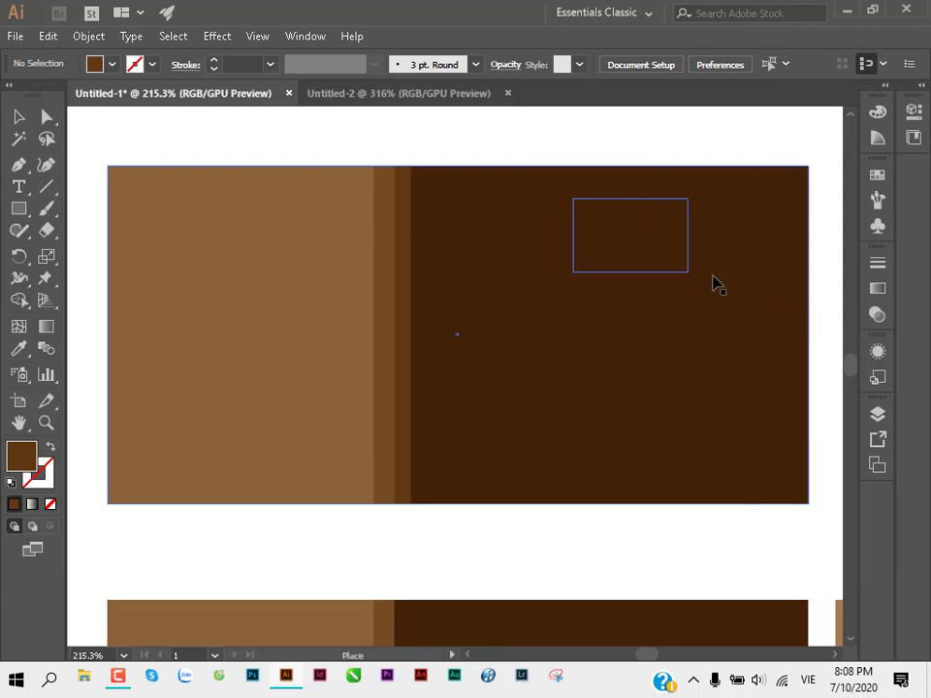
{"action": "left_click_drag", "start_coordinate": [640, 235], "coordinate": [634, 216]}
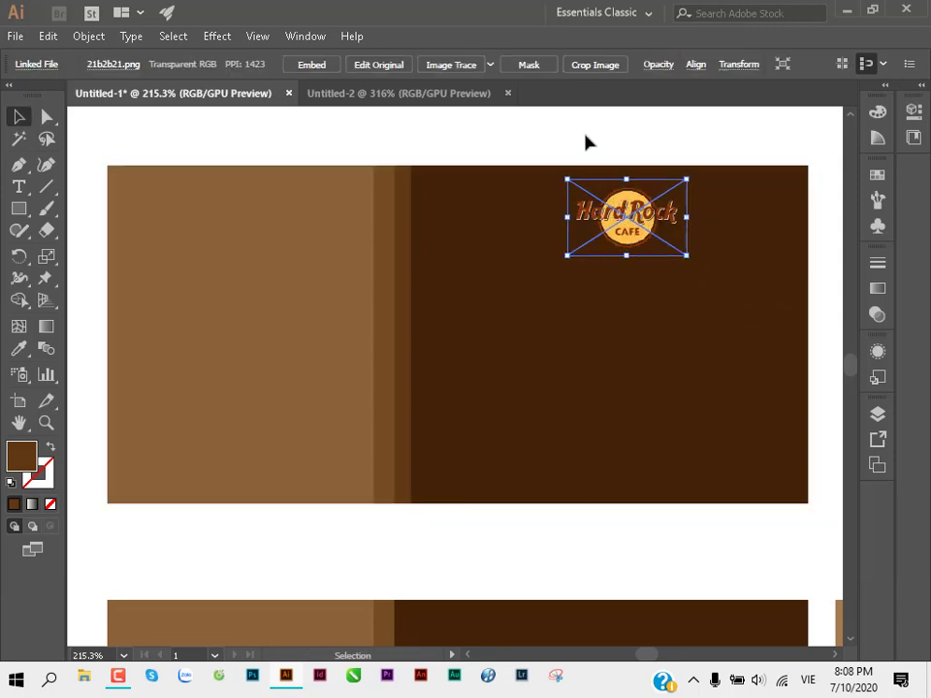
{"action": "left_click", "coordinate": [441, 282]}
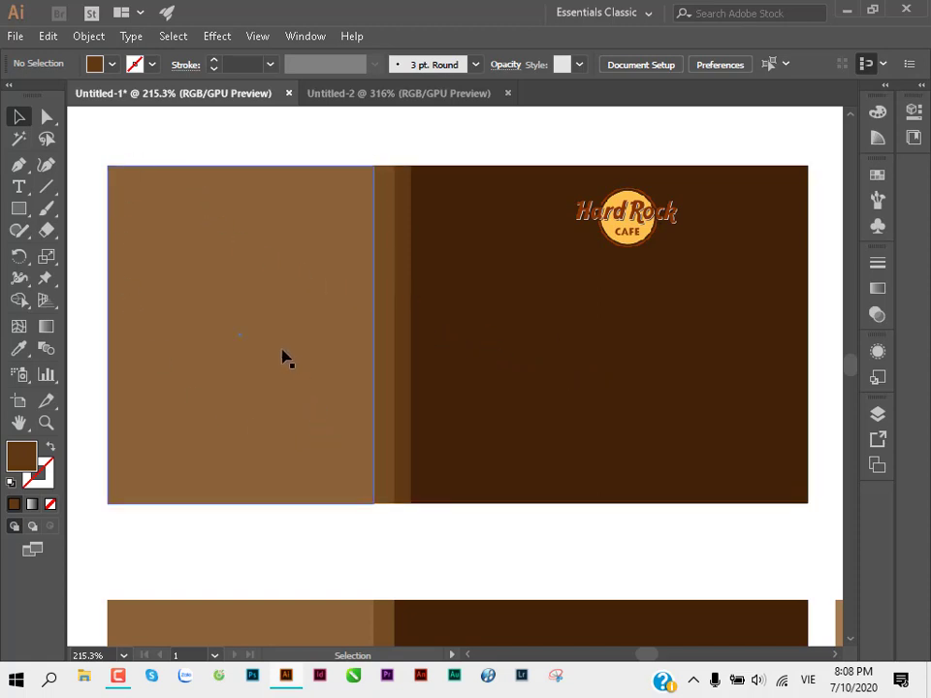
{"action": "key", "text": "ctrl+shift+p"}
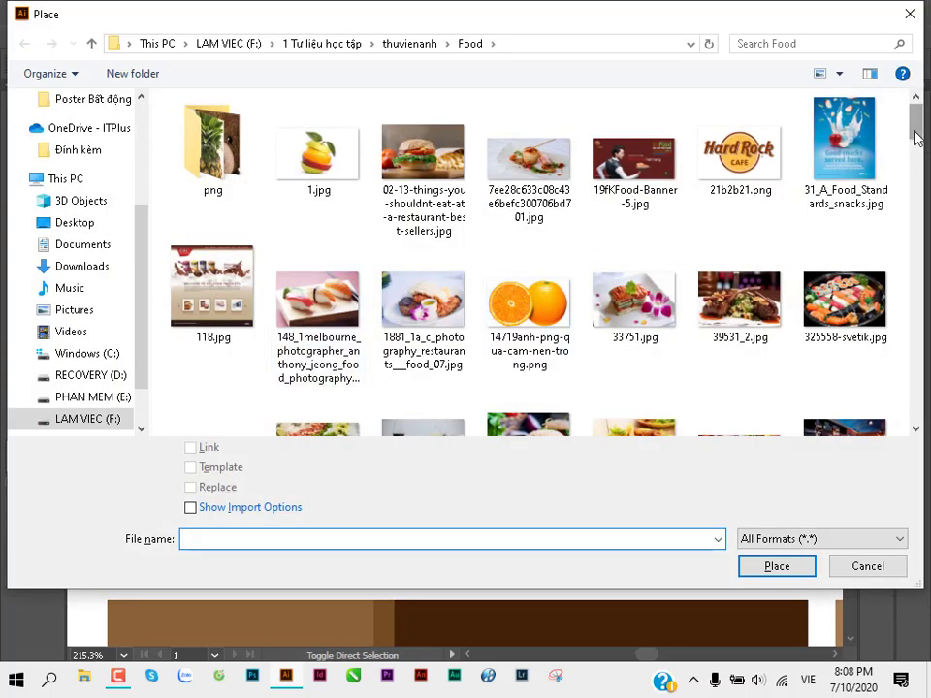
Step: Load a hamburger photo for placing, then cancel it
{"action": "left_click_drag", "start_coordinate": [915, 131], "coordinate": [923, 233]}
{"action": "left_click_drag", "start_coordinate": [923, 233], "coordinate": [921, 253]}
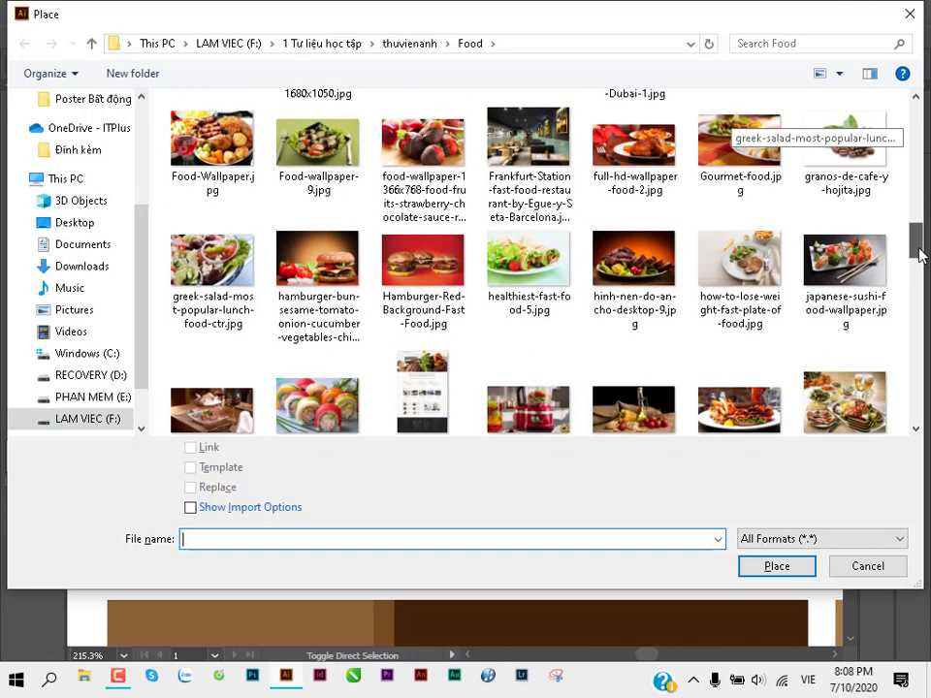
{"action": "left_click", "coordinate": [335, 274]}
{"action": "double_click", "coordinate": [335, 274]}
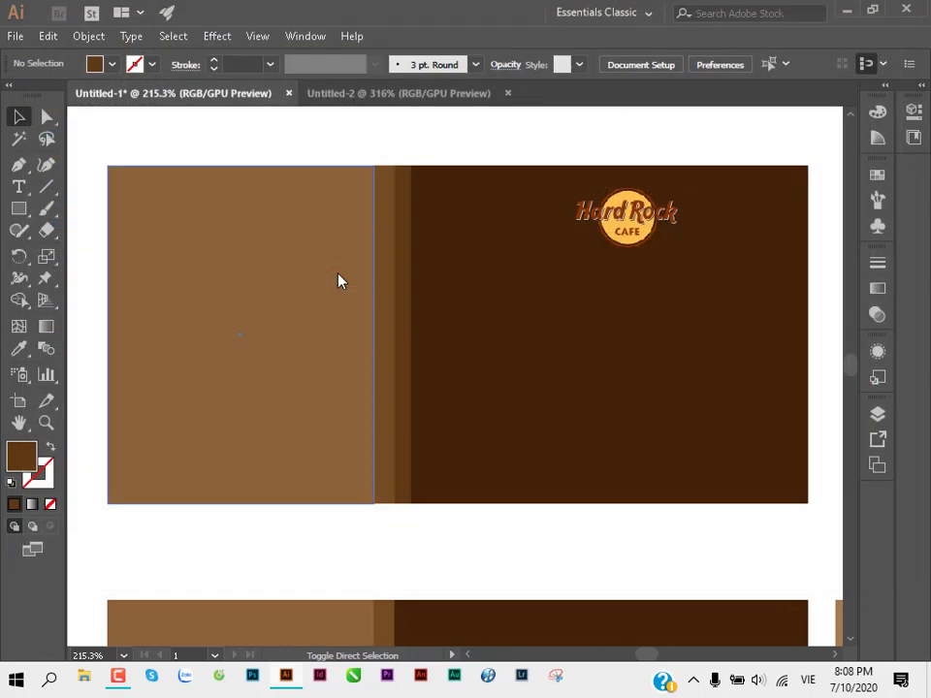
{"action": "scroll", "coordinate": [380, 311], "scroll_direction": "down", "scroll_amount": 3}
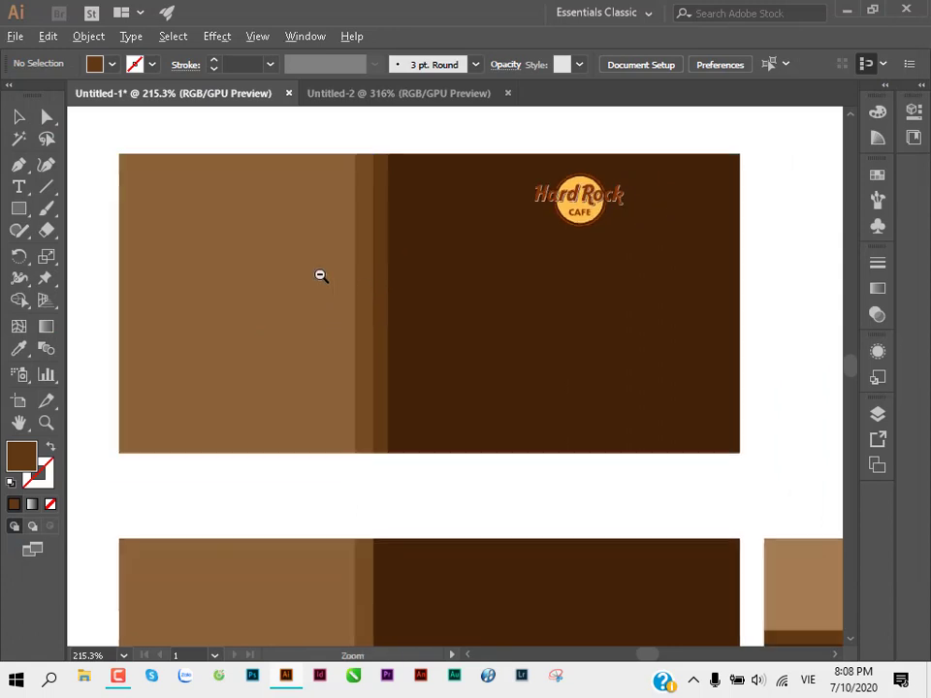
{"action": "left_click_drag", "start_coordinate": [344, 307], "coordinate": [405, 320]}
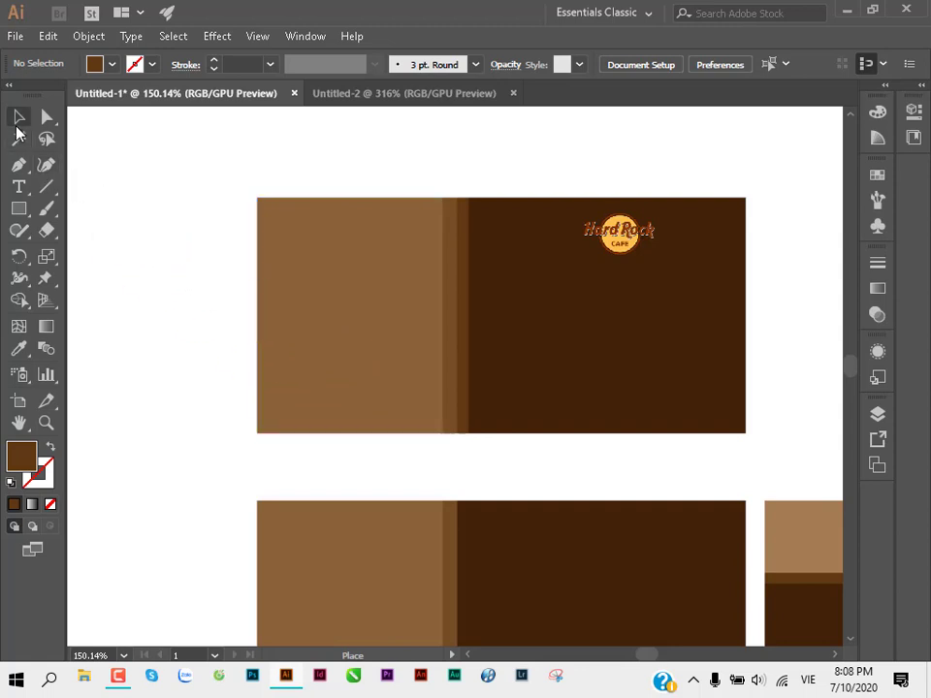
{"action": "left_click", "coordinate": [17, 118]}
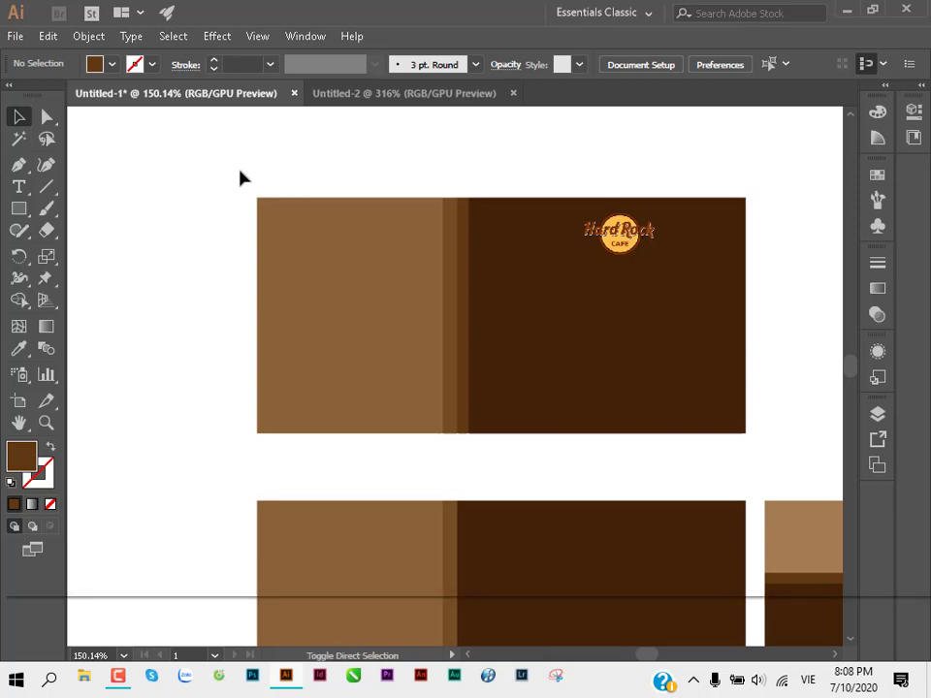
Step: Reopen Place and load american.jpg from the Food folder
{"action": "key", "text": "ctrl+shift+p"}
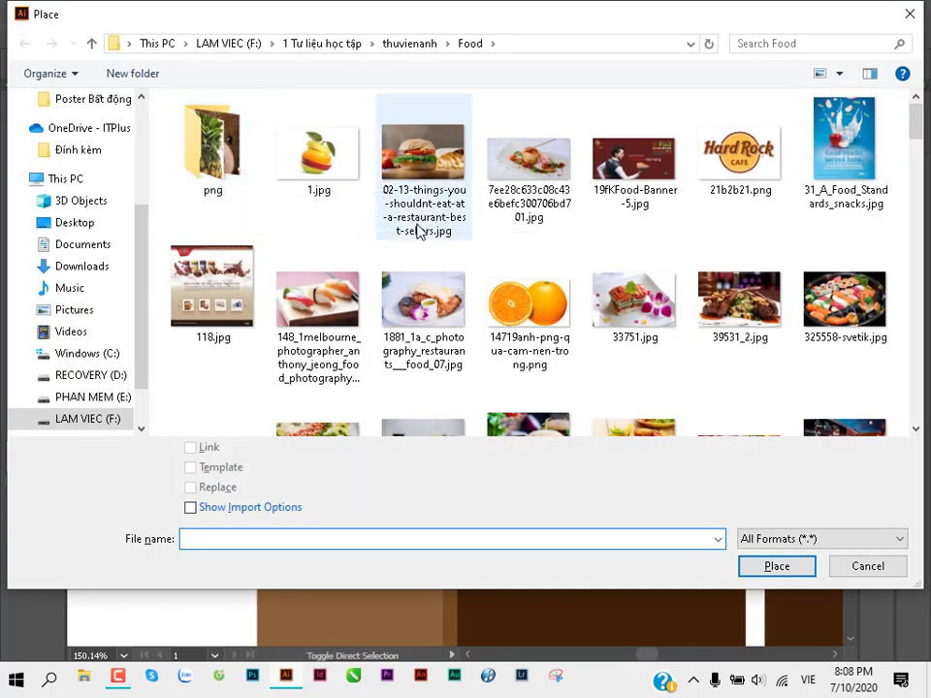
{"action": "scroll", "coordinate": [419, 231], "scroll_direction": "down", "scroll_amount": 1}
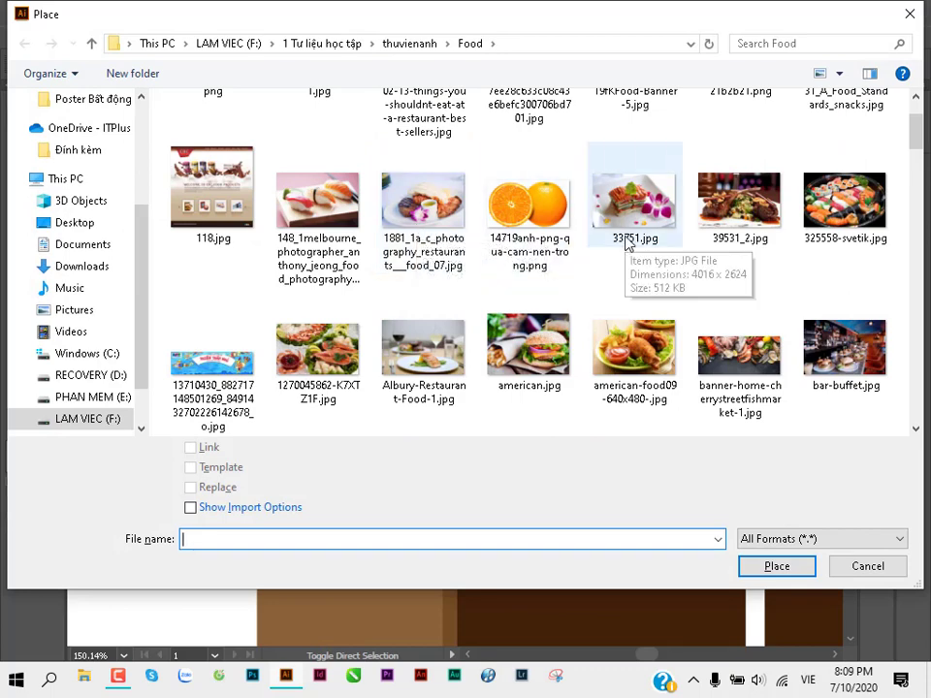
{"action": "scroll", "coordinate": [627, 242], "scroll_direction": "down", "scroll_amount": 1}
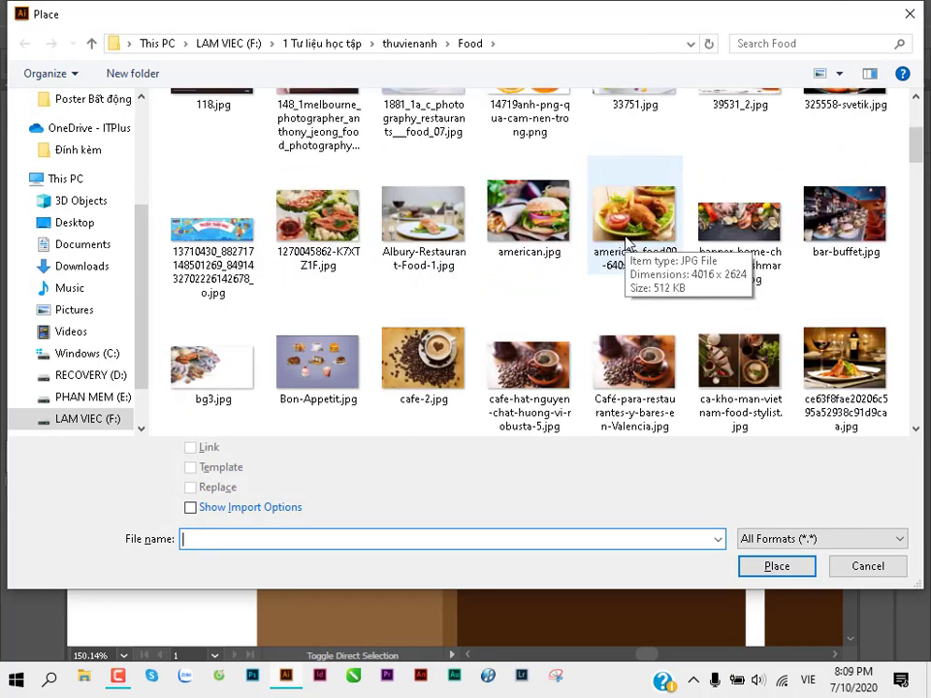
{"action": "double_click", "coordinate": [524, 212]}
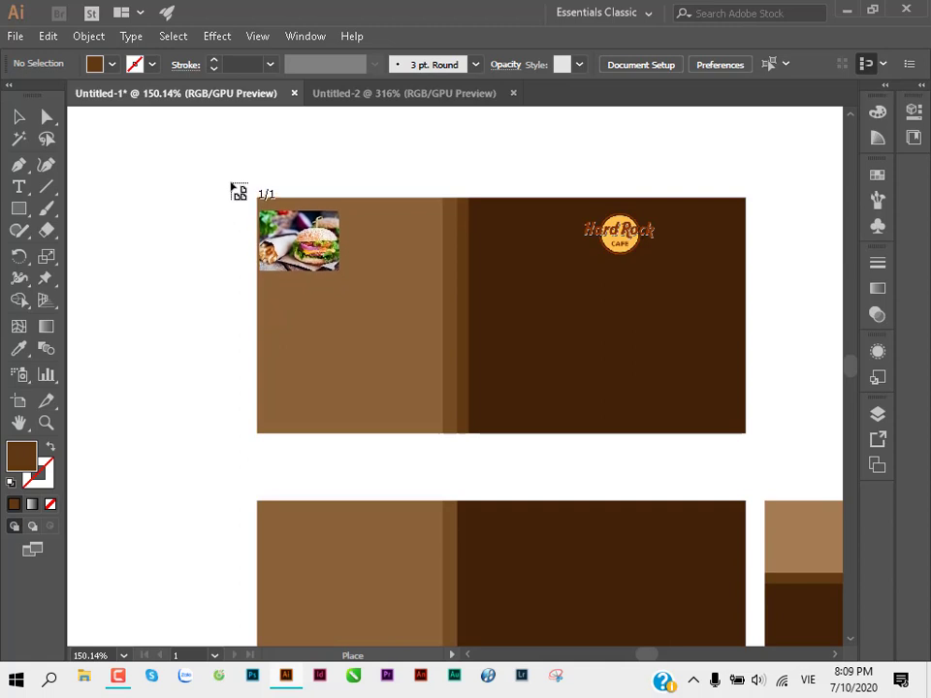
Step: Drag the american.jpg frame from the banner's top-left corner across its left half
{"action": "left_click_drag", "start_coordinate": [232, 184], "coordinate": [577, 443]}
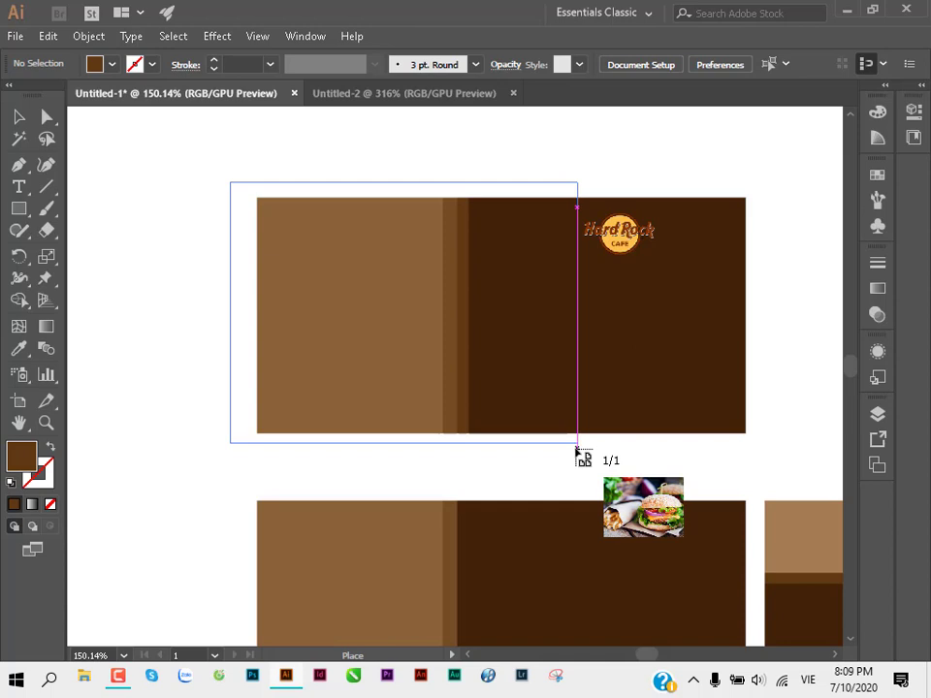
{"action": "mouse_move", "coordinate": [575, 448]}
{"action": "left_mouse_down"}
{"action": "mouse_move", "coordinate": [357, 347]}
{"action": "mouse_move", "coordinate": [597, 452]}
{"action": "left_mouse_up"}
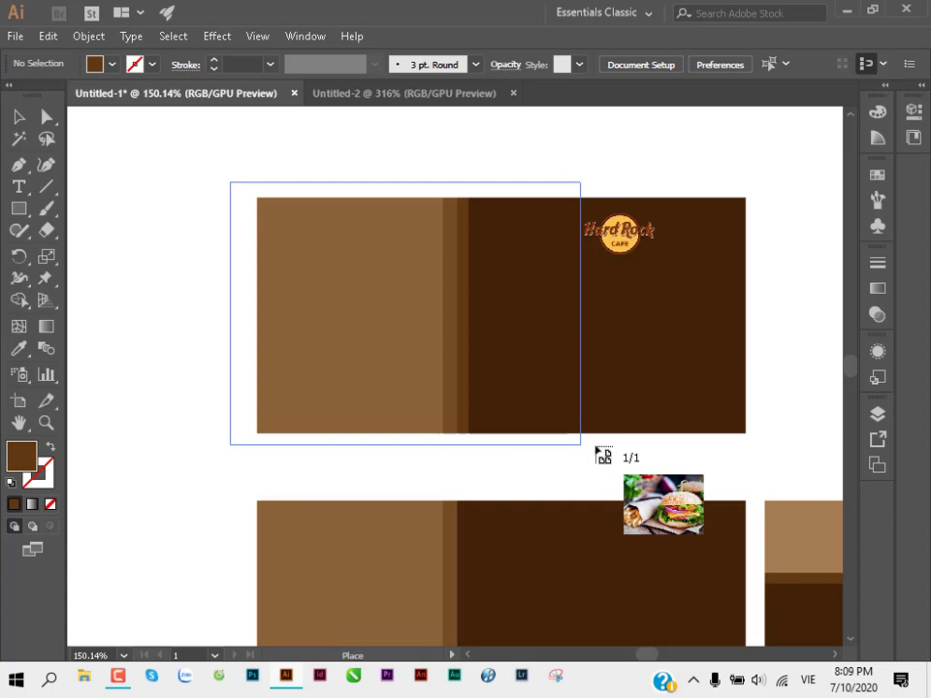
{"action": "left_click_drag", "start_coordinate": [595, 448], "coordinate": [595, 448]}
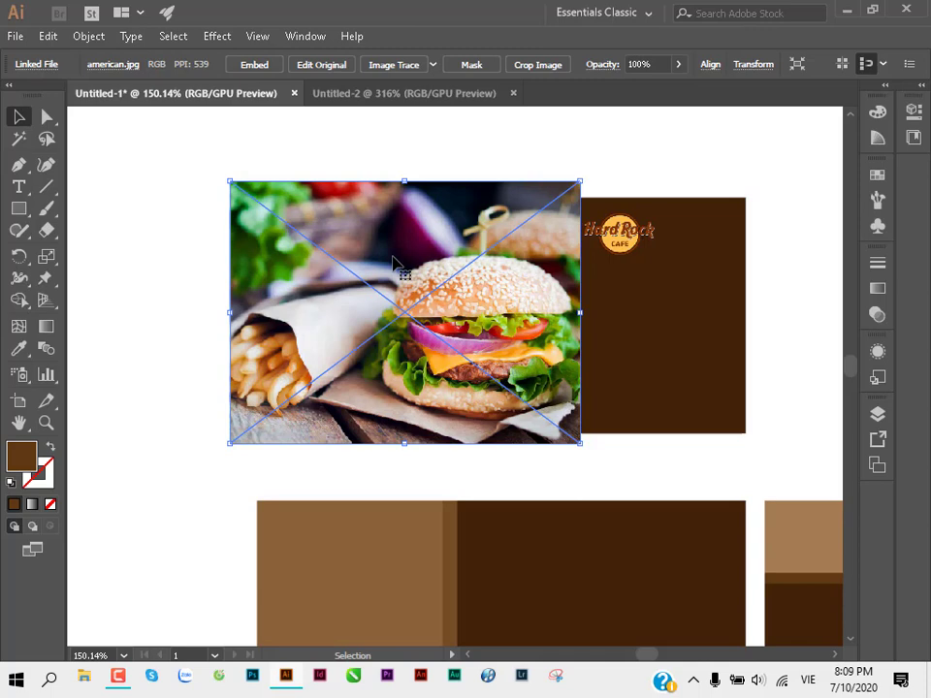
Step: Send the burger photo to the back, behind the banner's brown panels
{"action": "key", "text": "ctrl"}
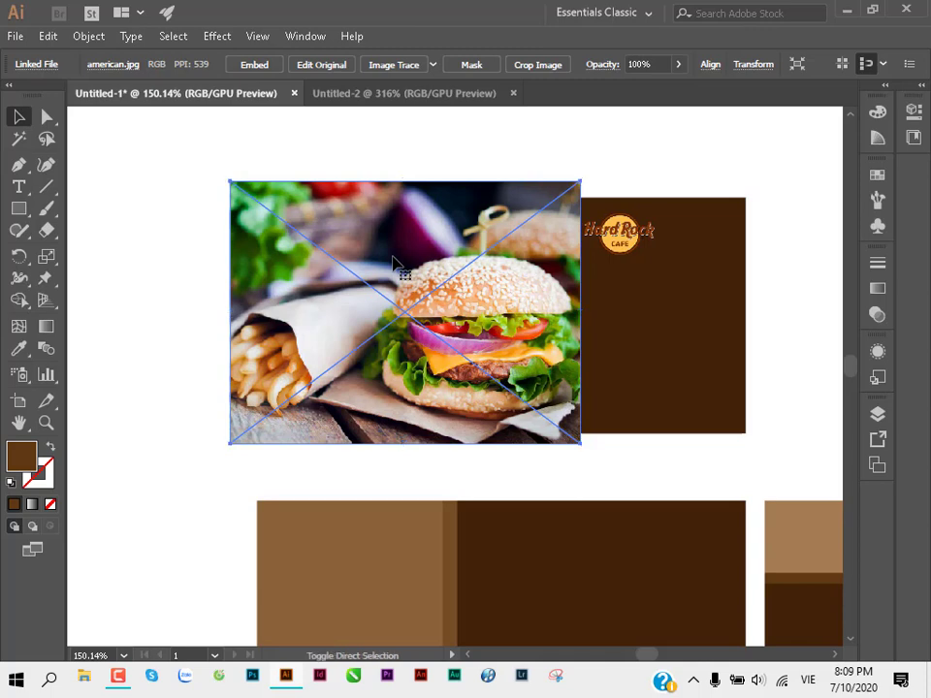
{"action": "key", "text": "ctrl+shift+bracketleft"}
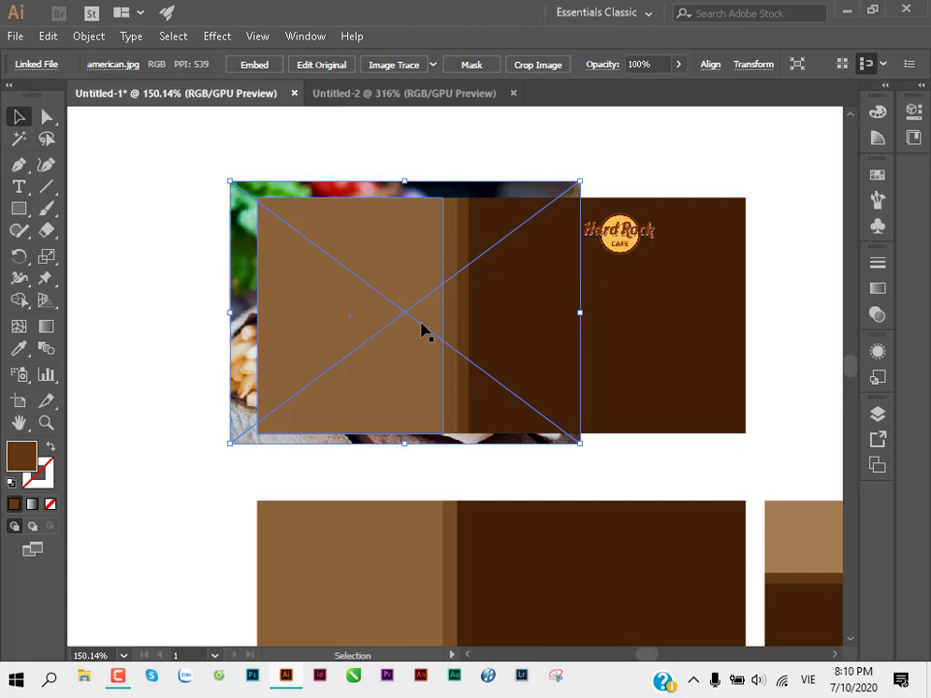
{"action": "left_click", "coordinate": [199, 320]}
{"action": "left_click", "coordinate": [238, 221]}
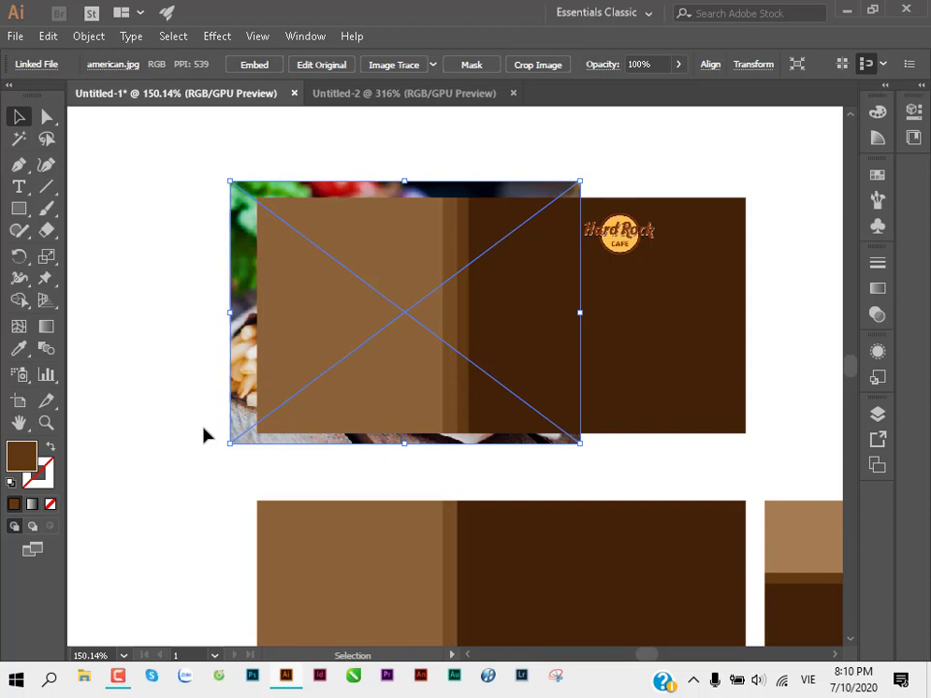
{"action": "left_click", "coordinate": [202, 436]}
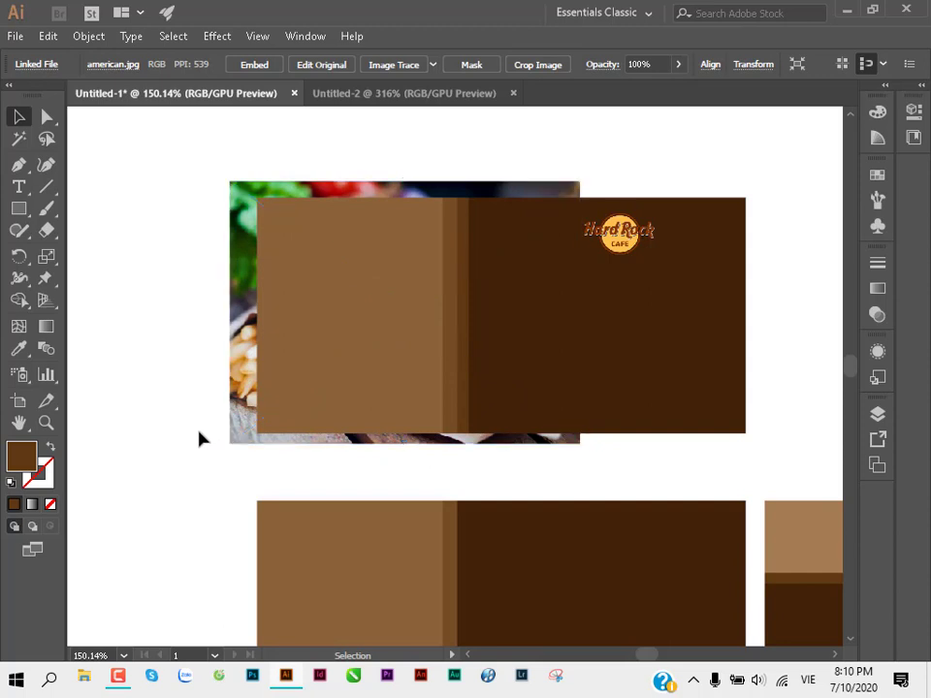
{"action": "left_click", "coordinate": [249, 221]}
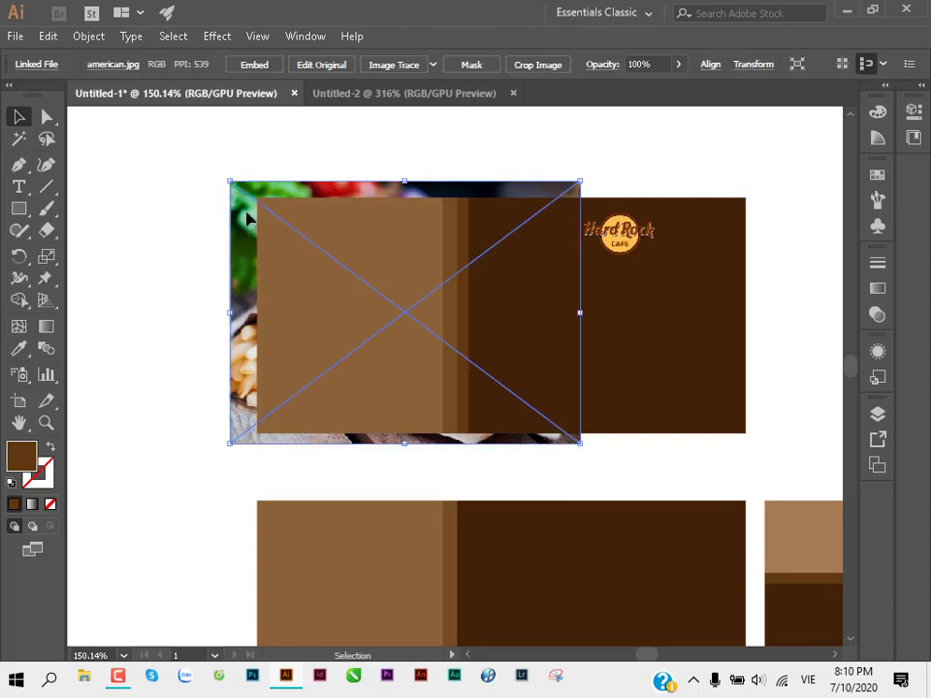
Step: Select the photo with the light-brown rectangle, try moving them, then undo the moves
{"action": "left_click", "coordinate": [384, 226], "text": "shift"}
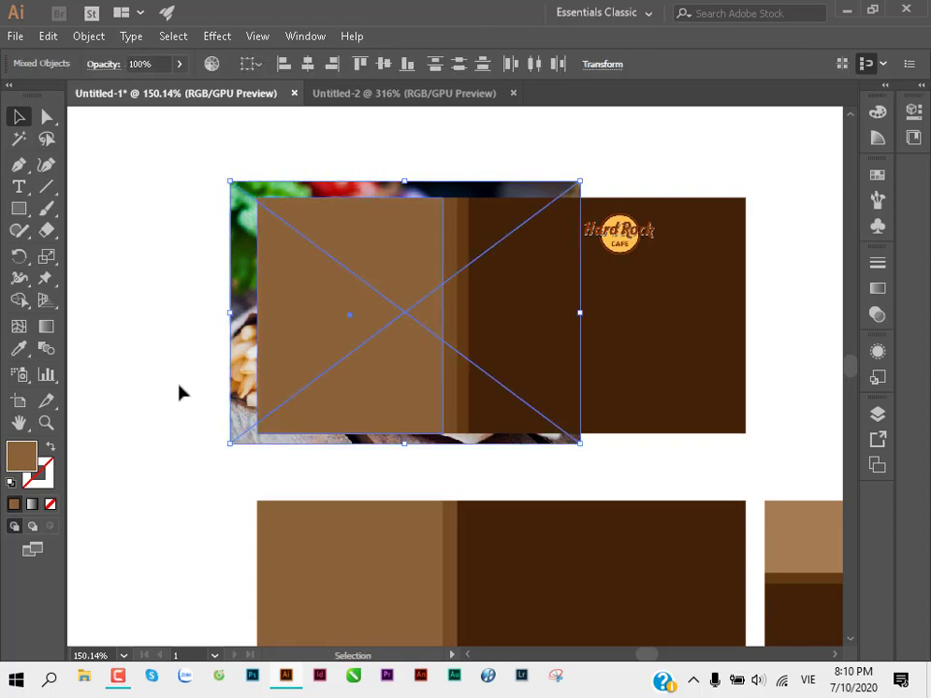
{"action": "left_click", "coordinate": [141, 274]}
{"action": "left_click", "coordinate": [238, 218]}
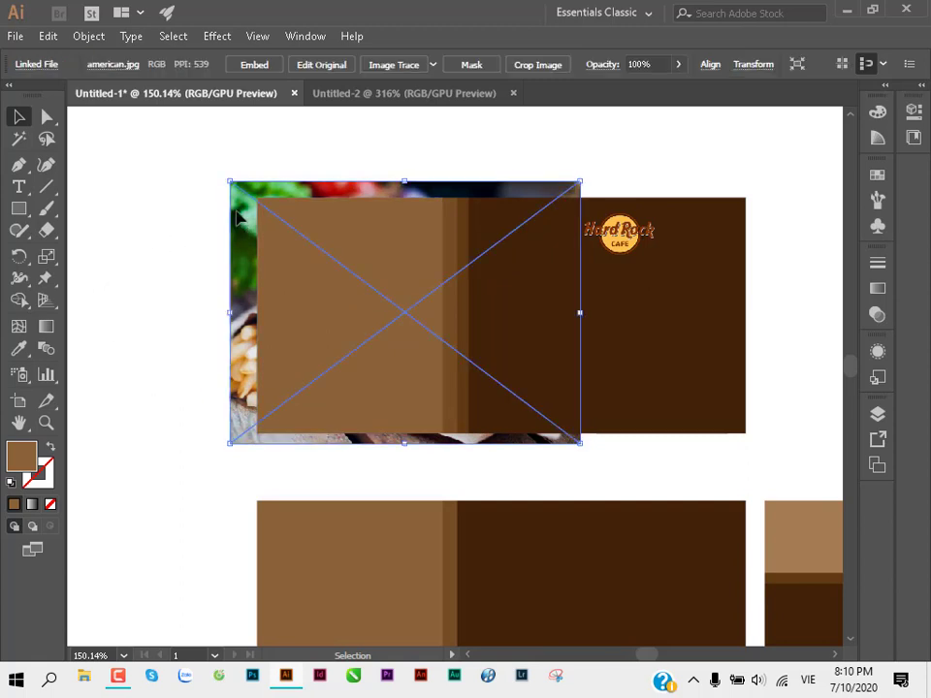
{"action": "left_click", "coordinate": [355, 226], "text": "shift"}
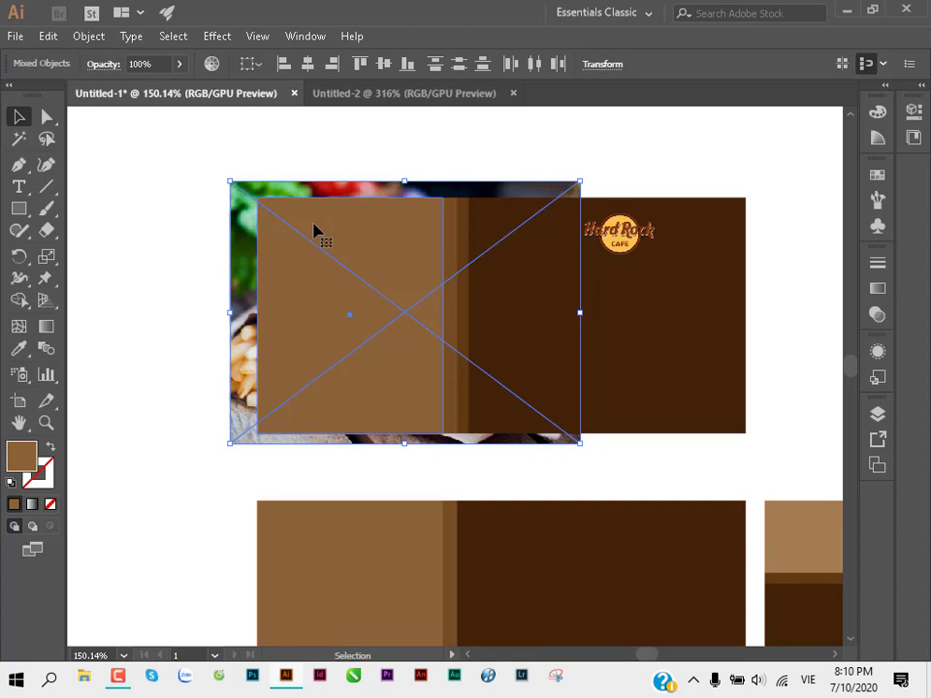
{"action": "left_click", "coordinate": [359, 291], "text": "alt"}
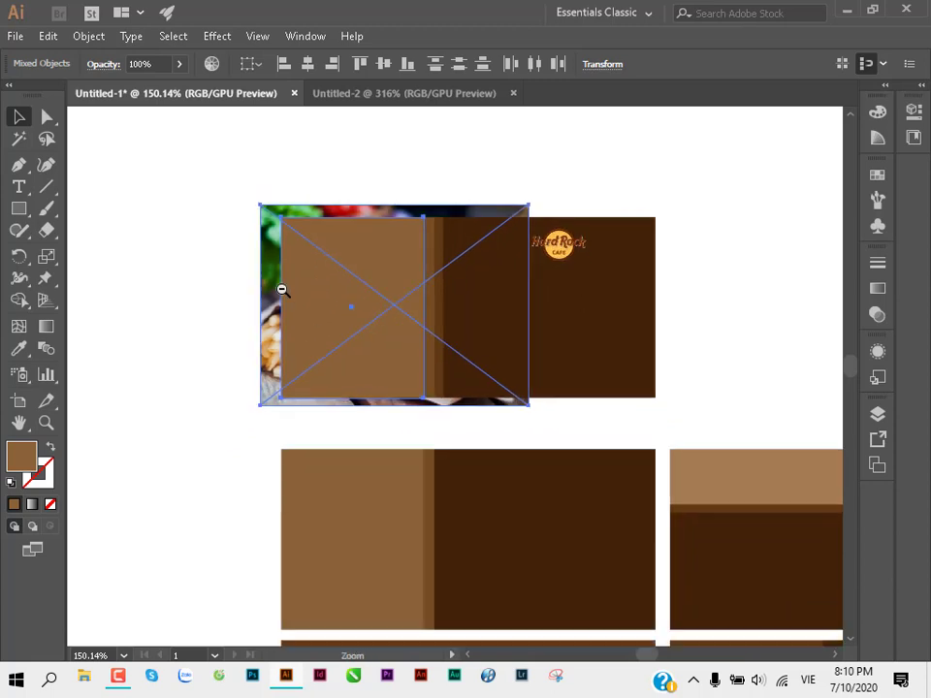
{"action": "left_click", "coordinate": [281, 289], "text": "alt"}
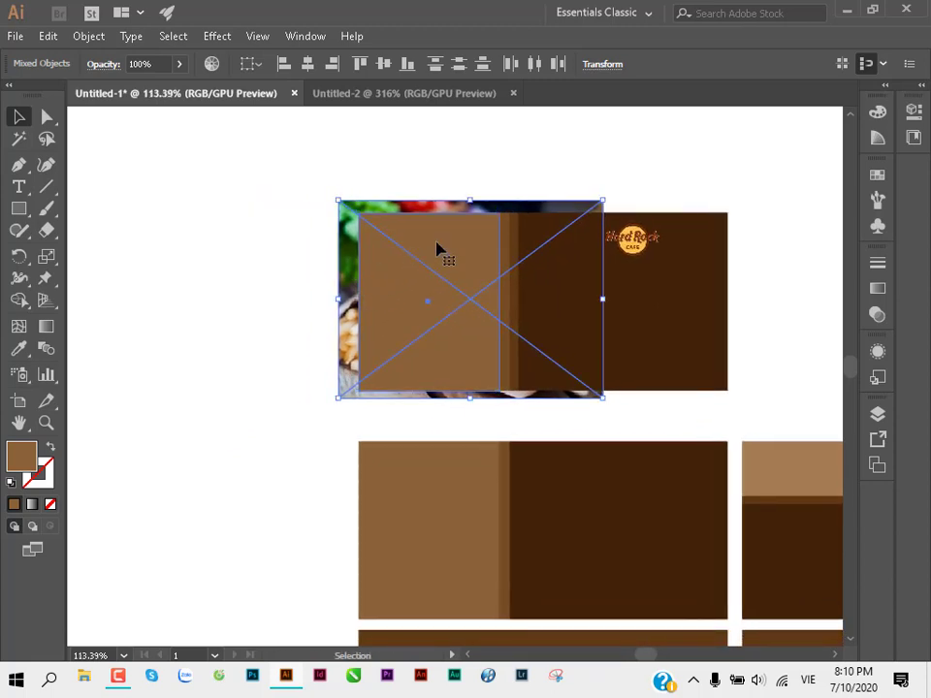
{"action": "left_click_drag", "start_coordinate": [437, 250], "coordinate": [300, 249]}
{"action": "left_click_drag", "start_coordinate": [265, 299], "coordinate": [151, 440]}
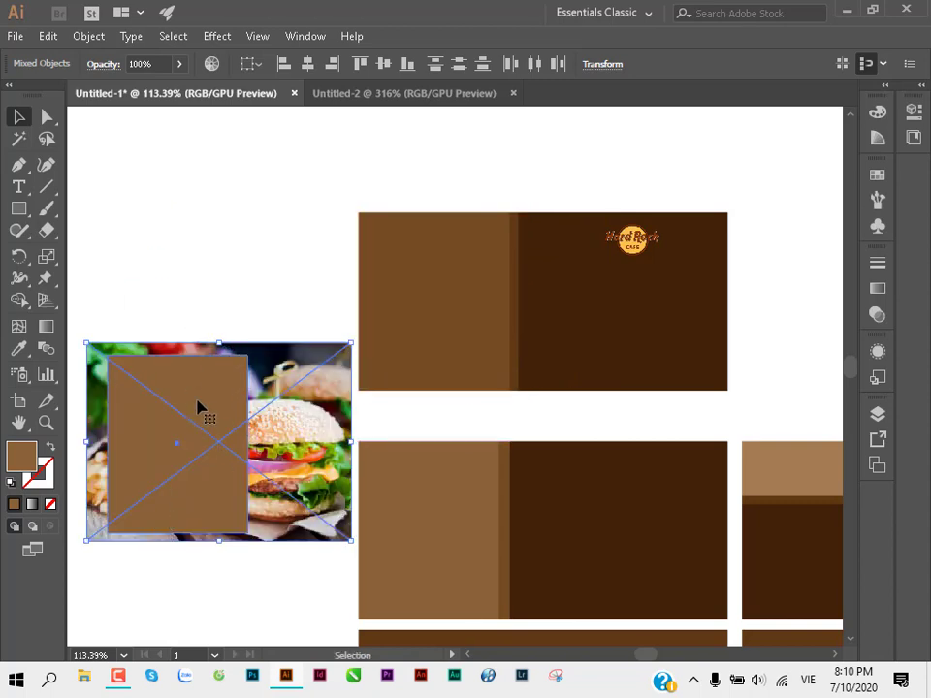
{"action": "key", "text": "ctrl+z"}
{"action": "key", "text": "ctrl+z"}
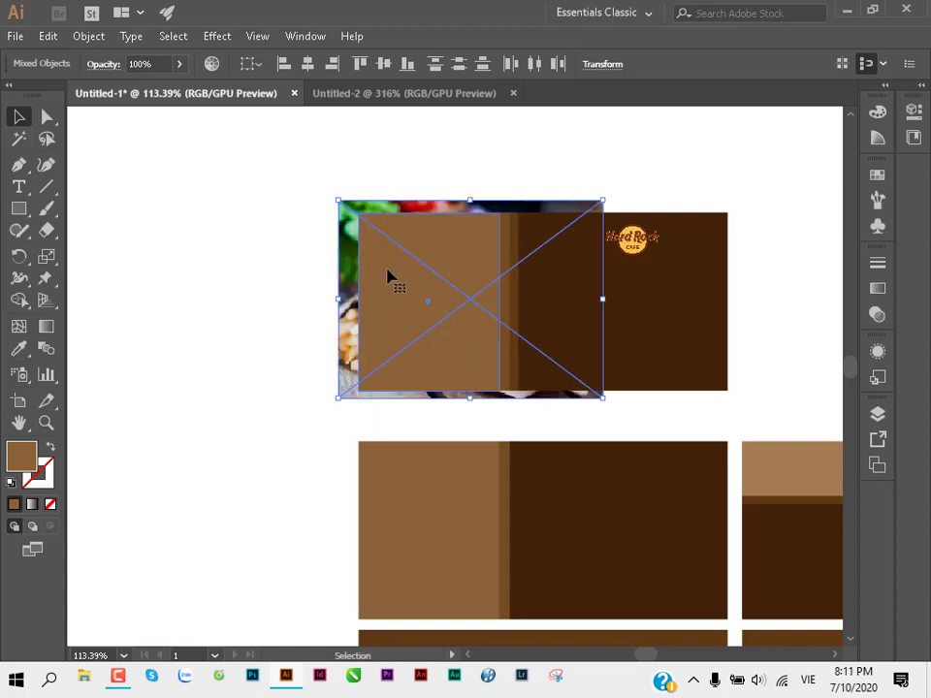
Step: Make a clipping mask from the burger photo and the light-brown rectangle
{"action": "left_click", "coordinate": [94, 40]}
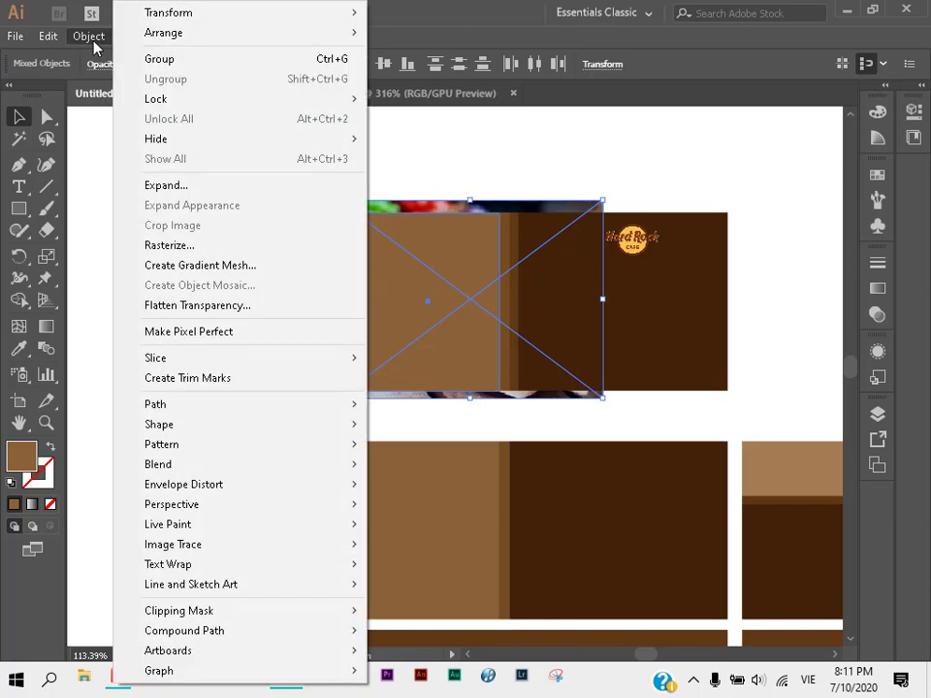
{"action": "mouse_move", "coordinate": [179, 610]}
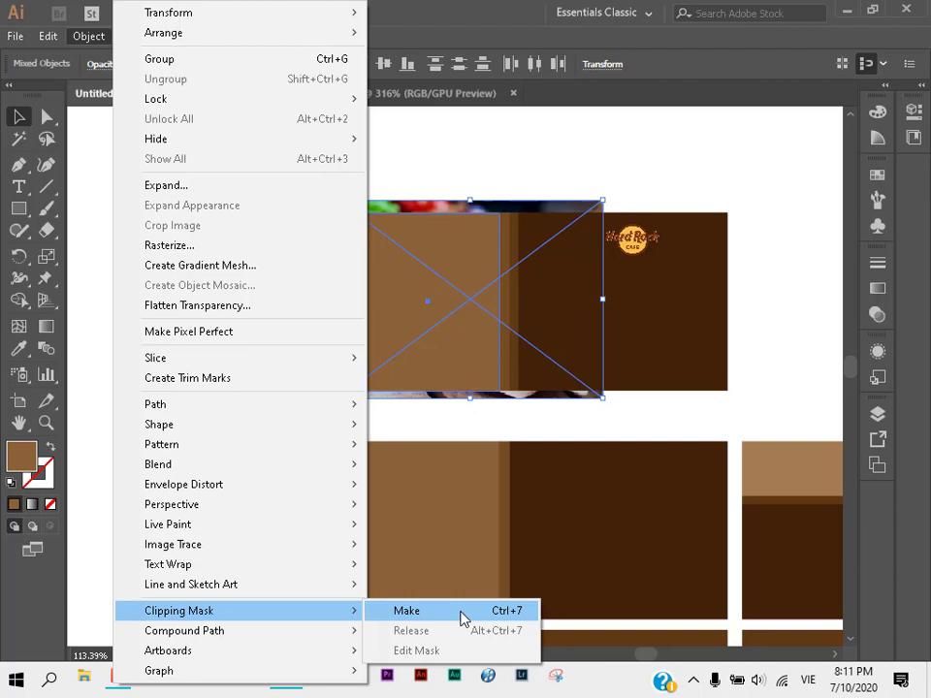
{"action": "left_click", "coordinate": [462, 617]}
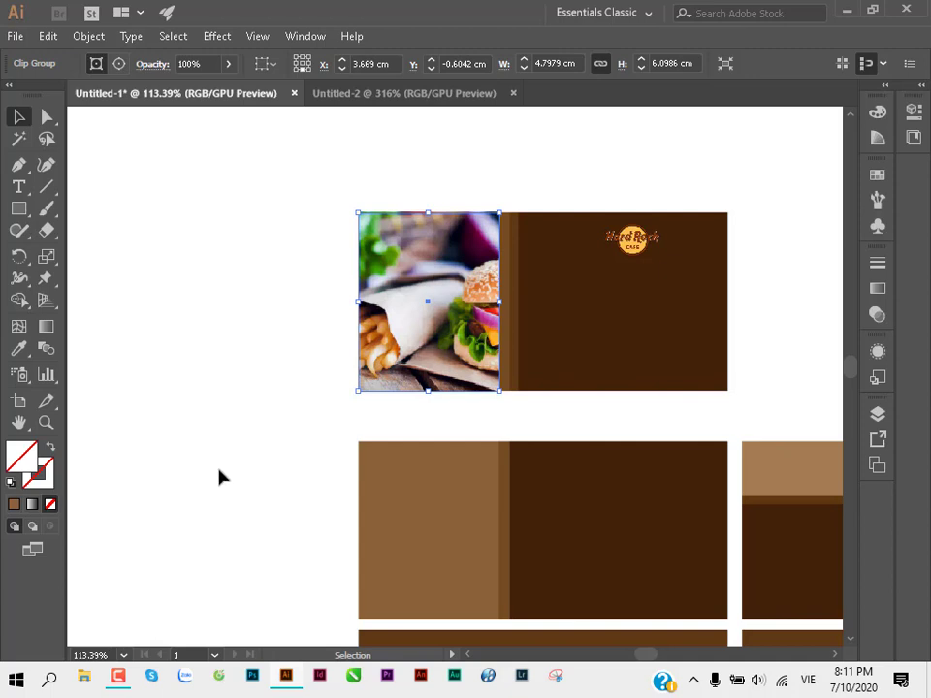
{"action": "left_click", "coordinate": [137, 491]}
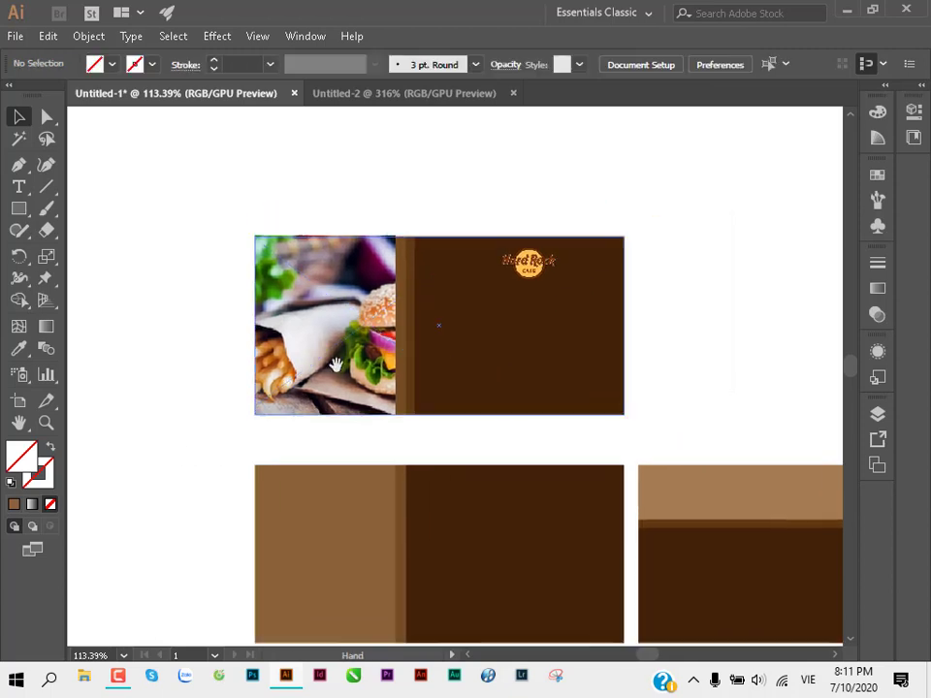
Step: Enter the clip group and shift the burger photo left inside its mask
{"action": "scroll", "coordinate": [457, 306], "scroll_direction": "up", "scroll_amount": 5}
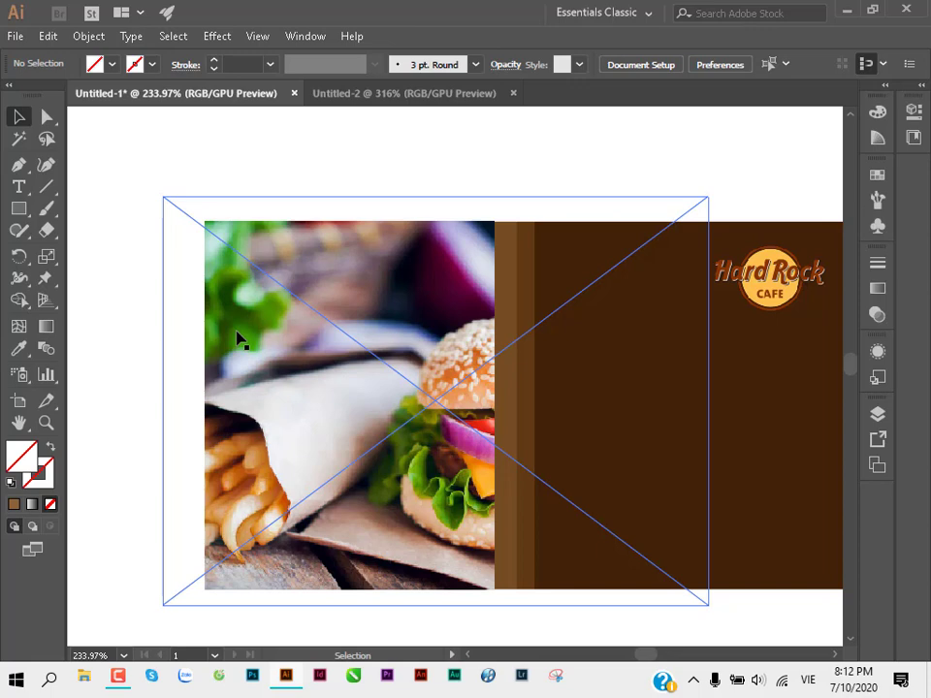
{"action": "left_click", "coordinate": [239, 335]}
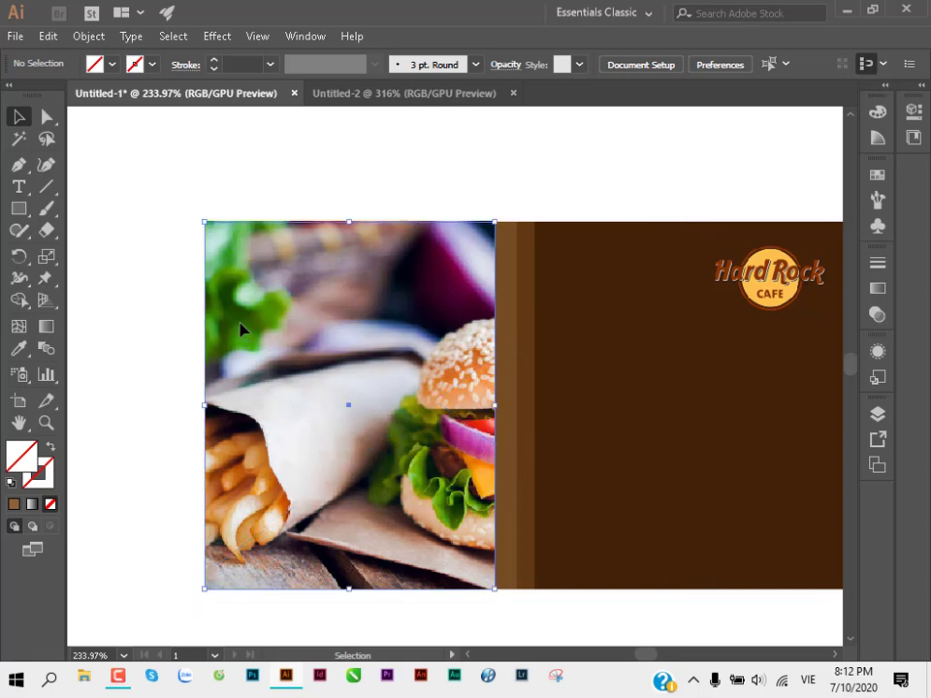
{"action": "left_click", "coordinate": [312, 211]}
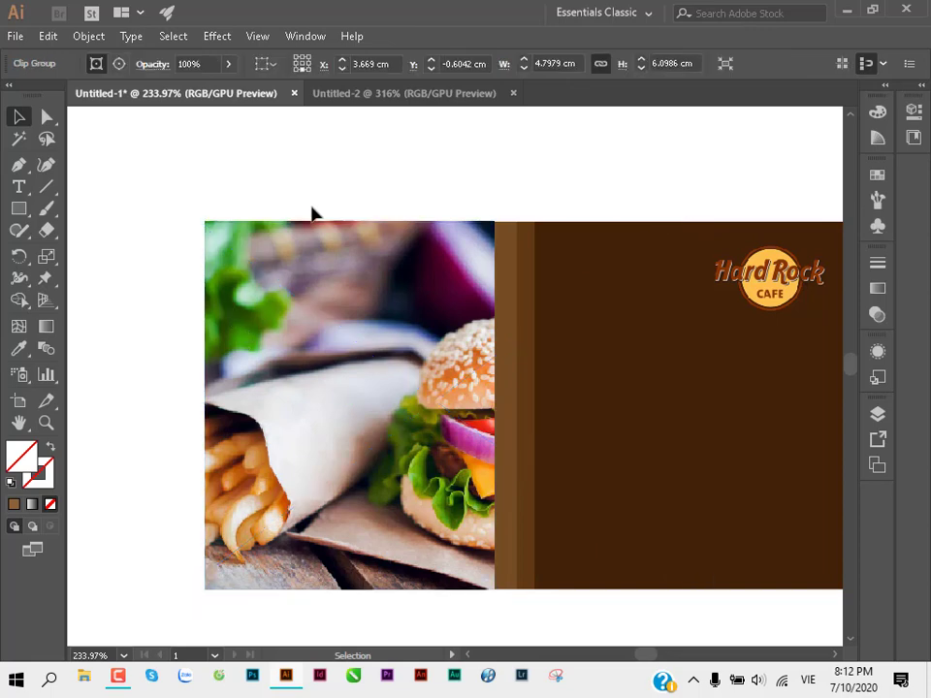
{"action": "double_click", "coordinate": [334, 308]}
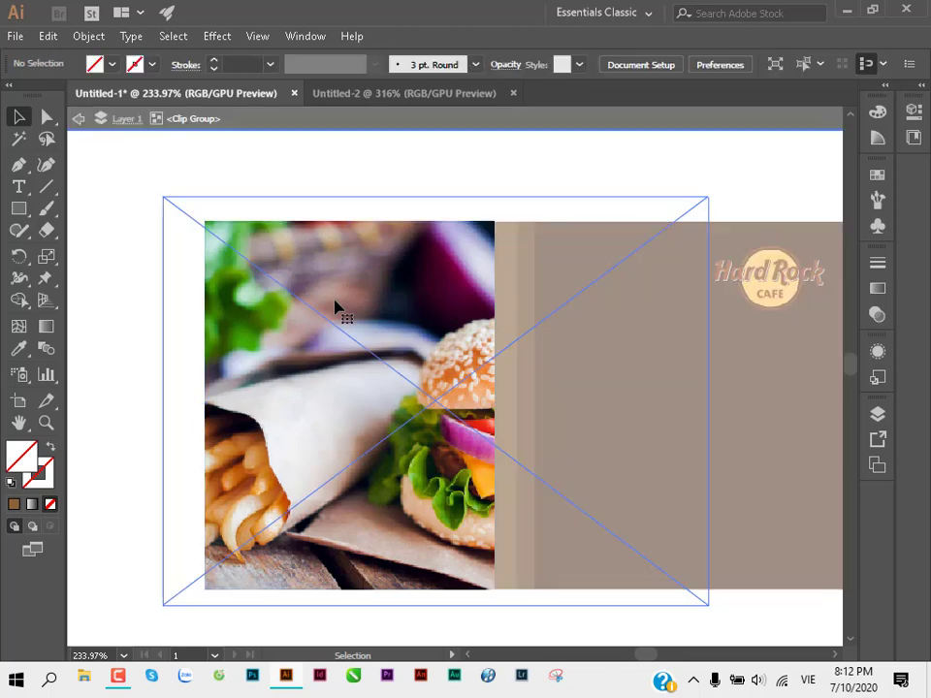
{"action": "left_click", "coordinate": [798, 332]}
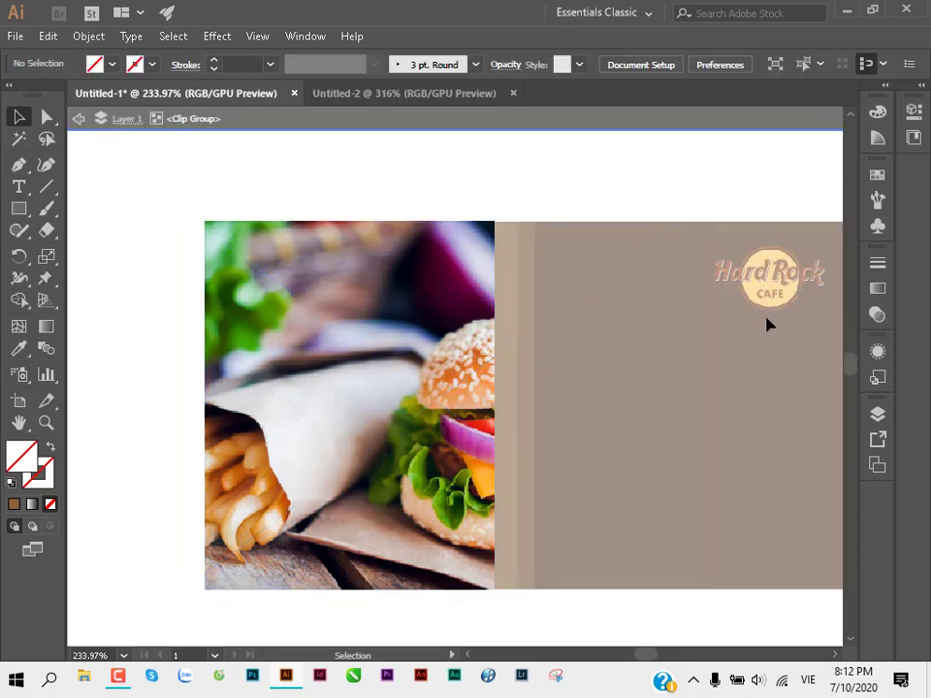
{"action": "left_click", "coordinate": [387, 239]}
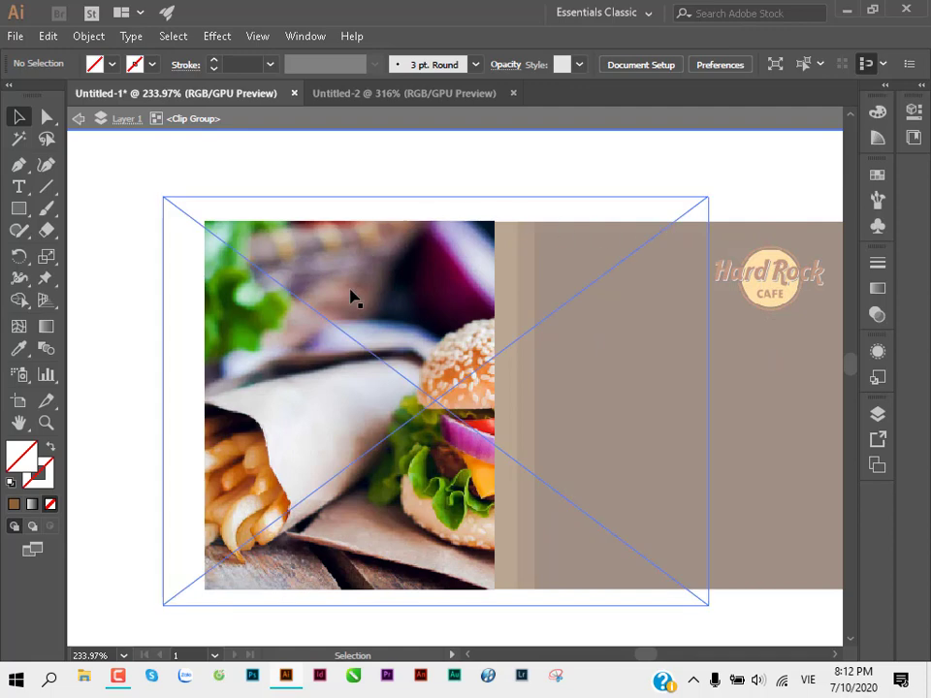
{"action": "left_click_drag", "start_coordinate": [341, 380], "coordinate": [296, 378]}
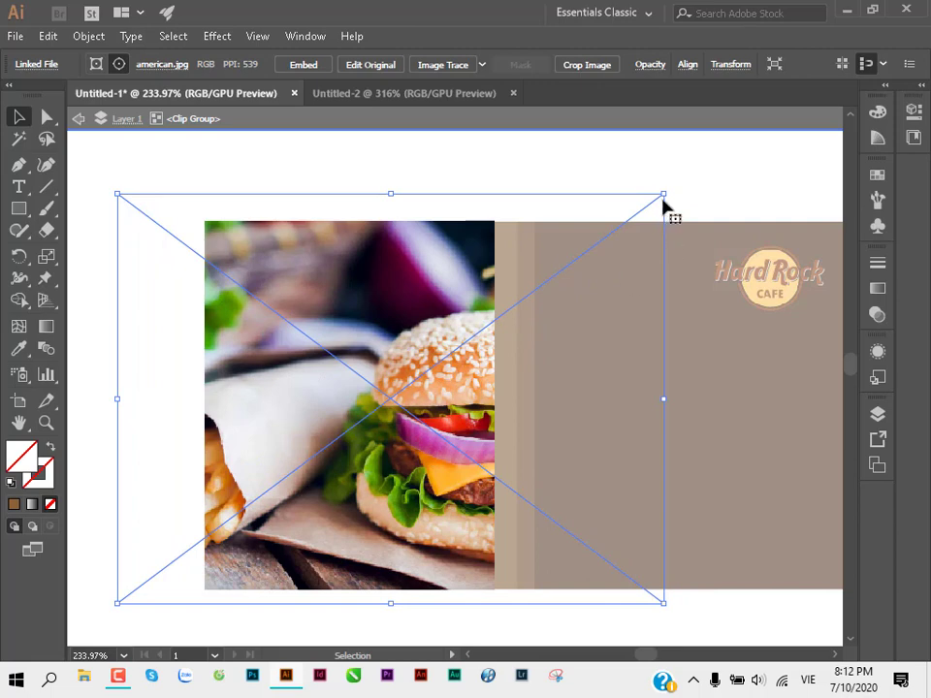
Step: Resize and move the photo to centre the burger, undoing the final resize
{"action": "left_click_drag", "start_coordinate": [663, 197], "coordinate": [572, 262]}
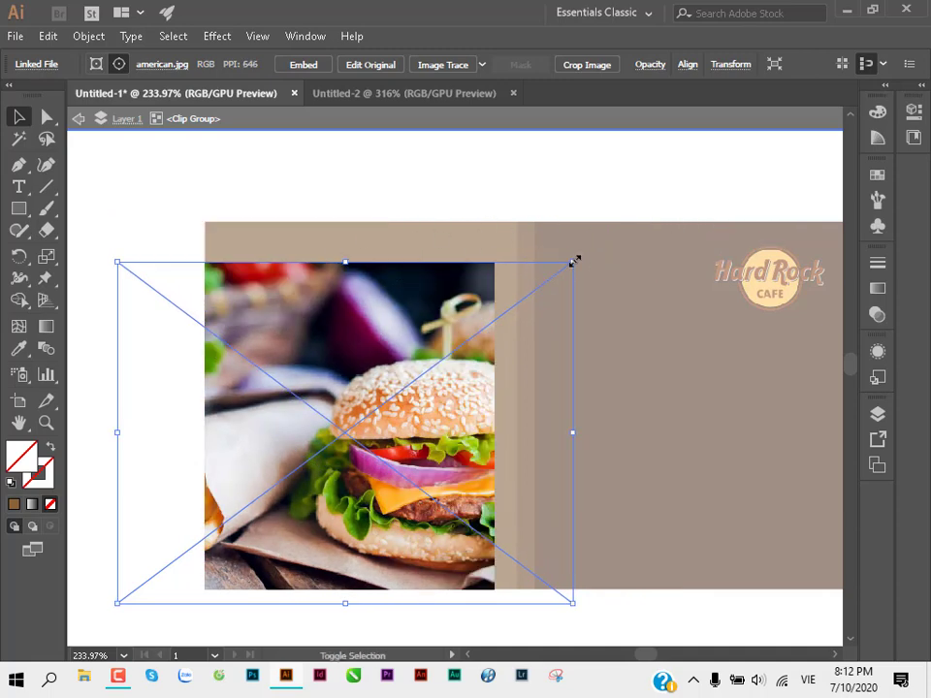
{"action": "left_click_drag", "start_coordinate": [572, 261], "coordinate": [636, 215]}
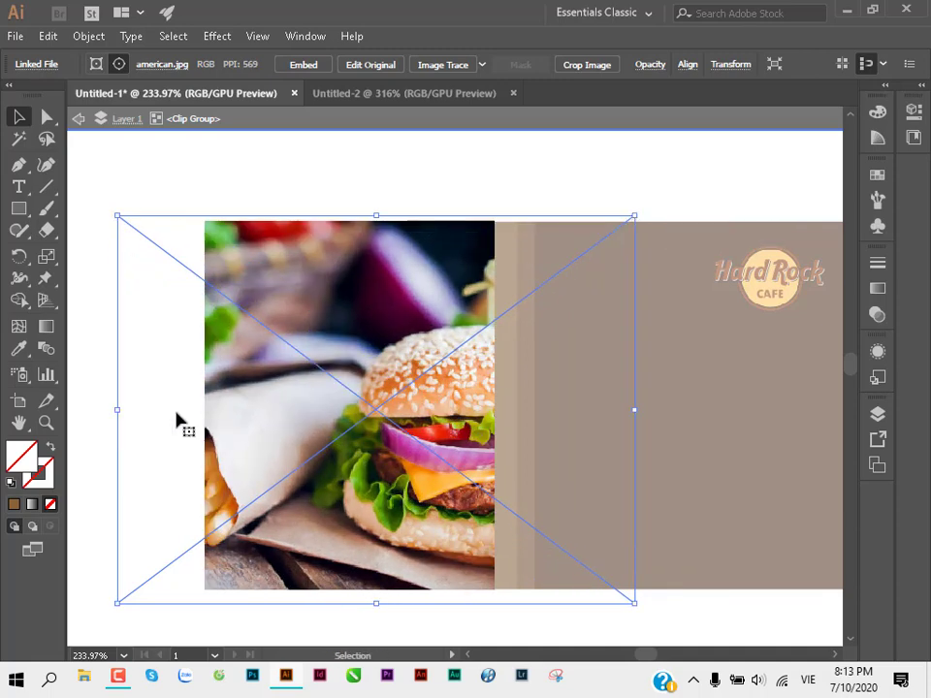
{"action": "left_click_drag", "start_coordinate": [308, 396], "coordinate": [223, 396]}
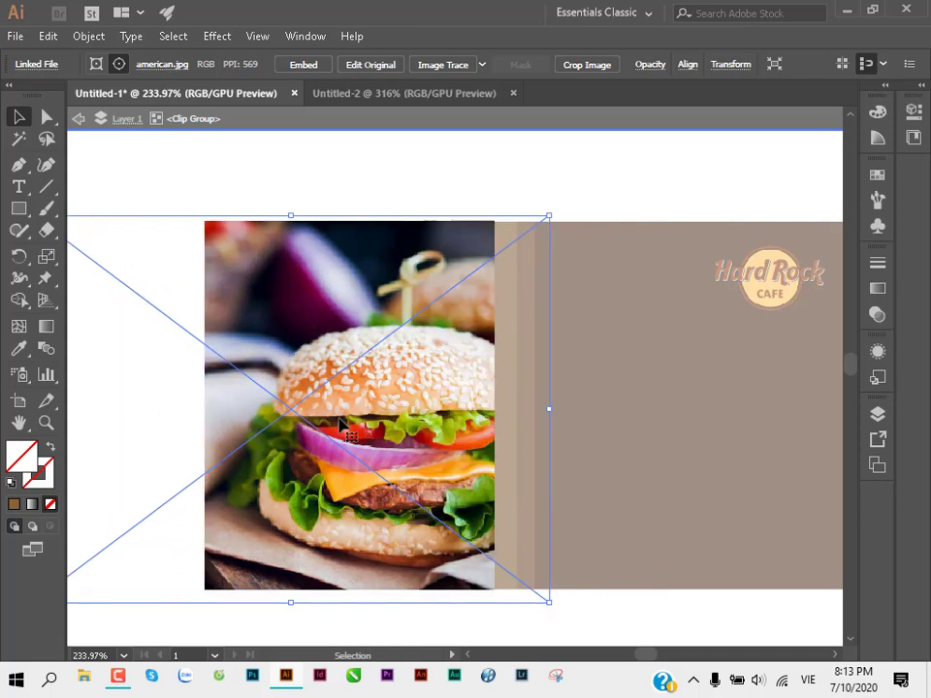
{"action": "scroll", "coordinate": [223, 572], "scroll_direction": "down", "scroll_amount": 1}
{"action": "scroll", "coordinate": [223, 572], "scroll_direction": "left", "scroll_amount": 2}
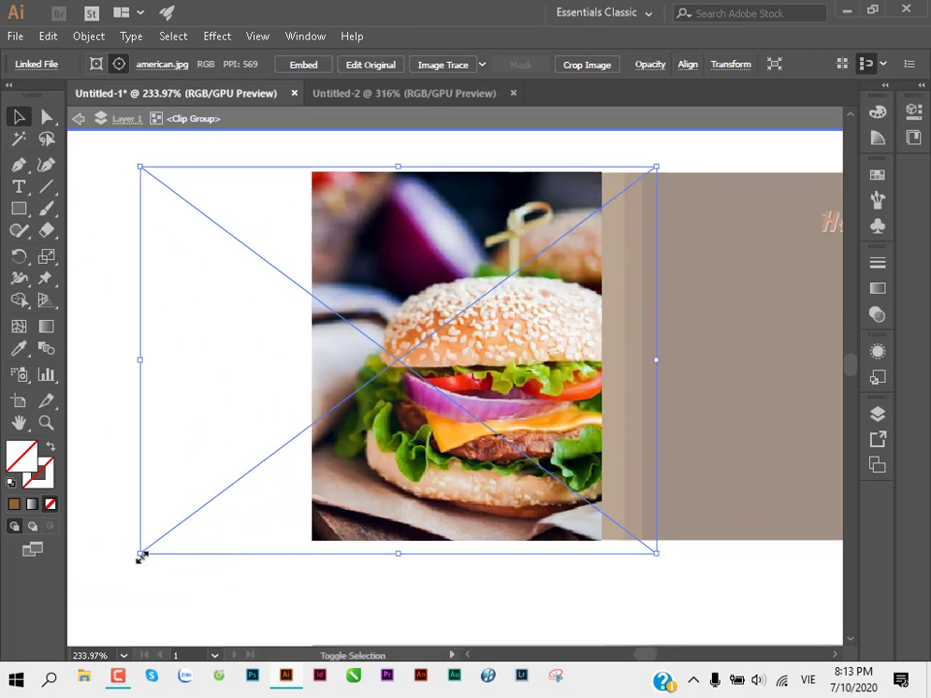
{"action": "left_click_drag", "start_coordinate": [140, 554], "coordinate": [155, 542]}
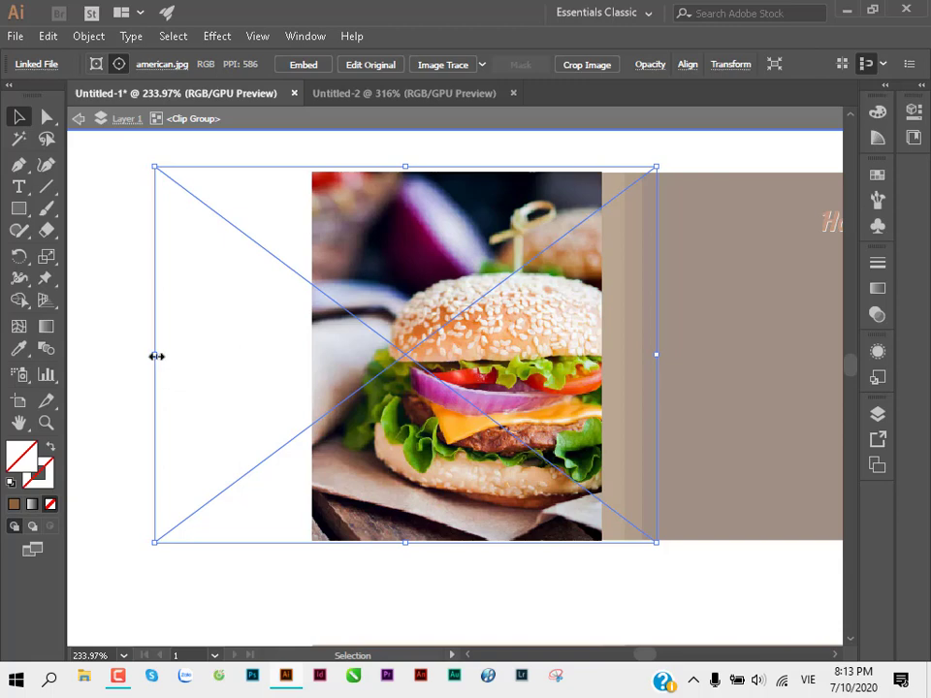
{"action": "left_click_drag", "start_coordinate": [156, 356], "coordinate": [324, 355]}
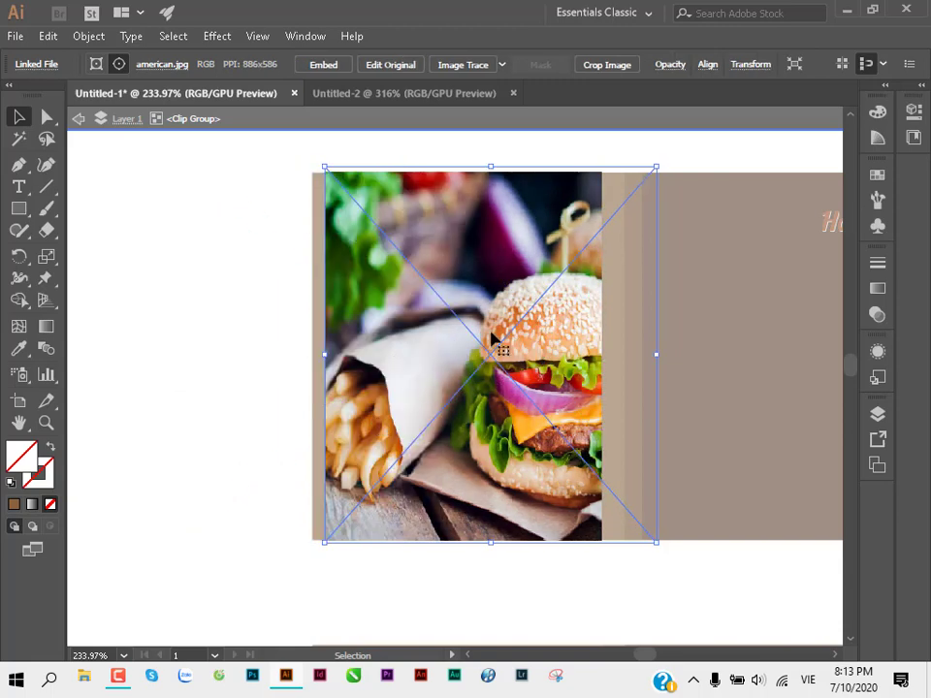
{"action": "key", "text": "ctrl+z"}
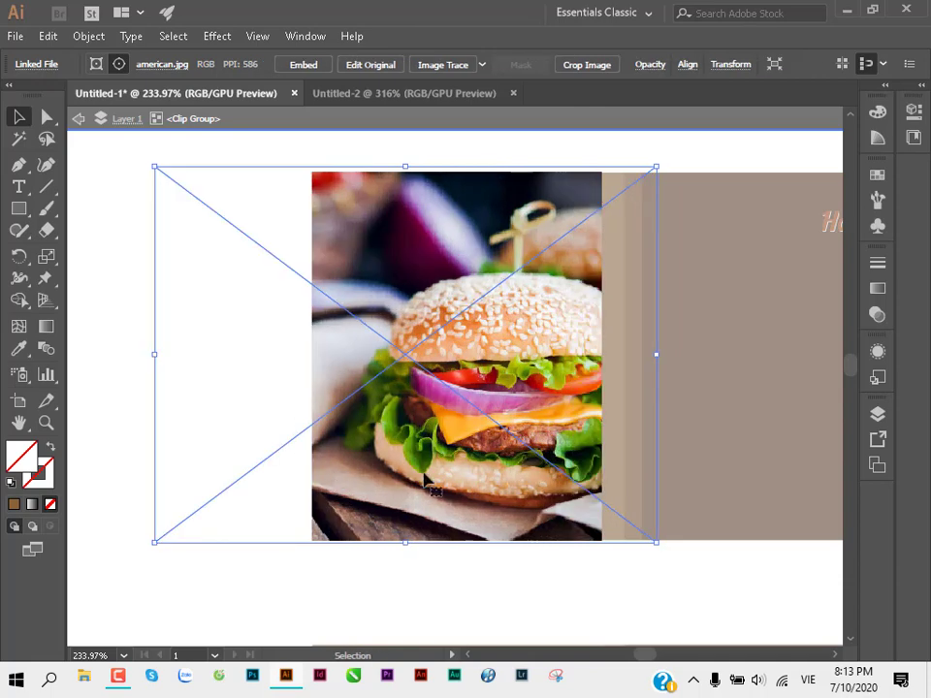
{"action": "scroll", "coordinate": [387, 349], "scroll_direction": "down", "scroll_amount": 3}
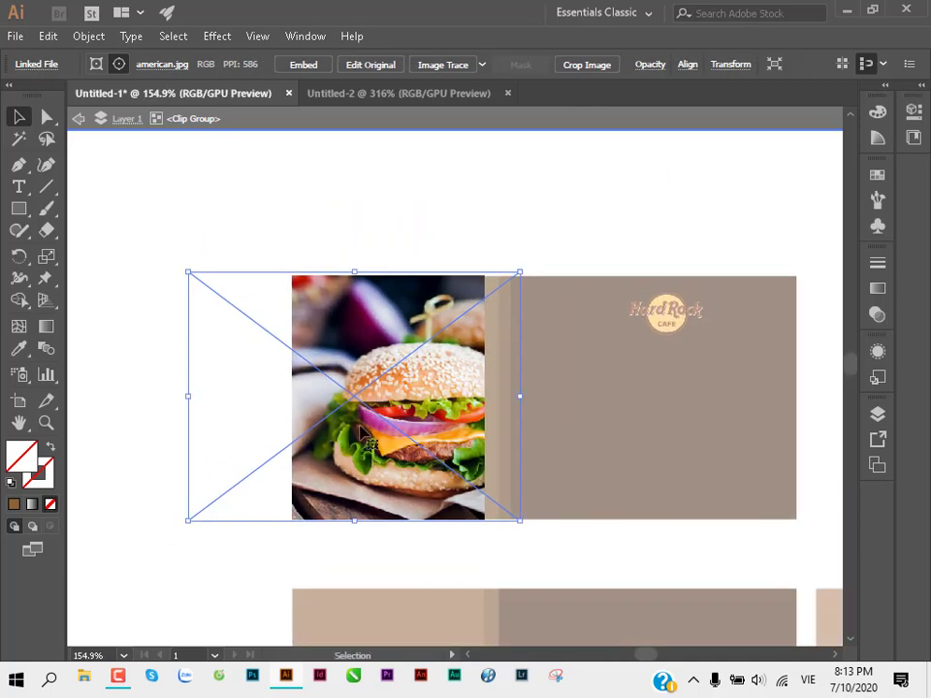
Step: Exit isolation mode, zoom in slightly, and select the burger clip group
{"action": "double_click", "coordinate": [762, 221]}
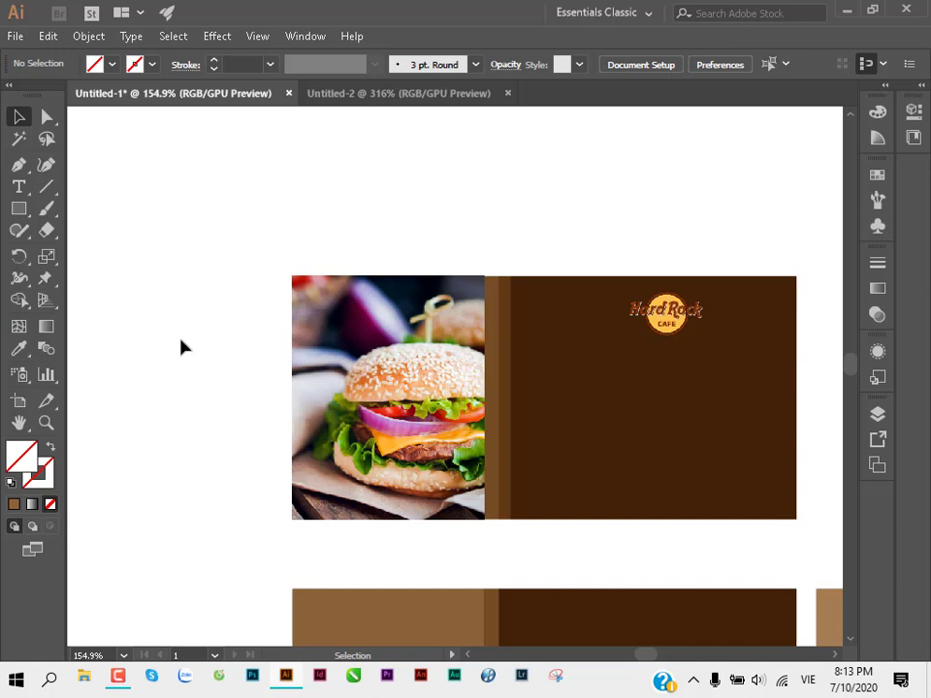
{"action": "mouse_move", "coordinate": [534, 442]}
{"action": "left_mouse_down"}
{"action": "mouse_move", "coordinate": [431, 391]}
{"action": "mouse_move", "coordinate": [465, 353]}
{"action": "mouse_move", "coordinate": [465, 318]}
{"action": "mouse_move", "coordinate": [451, 351]}
{"action": "mouse_move", "coordinate": [413, 338]}
{"action": "mouse_move", "coordinate": [438, 325]}
{"action": "mouse_move", "coordinate": [465, 335]}
{"action": "mouse_move", "coordinate": [388, 335]}
{"action": "left_mouse_up"}
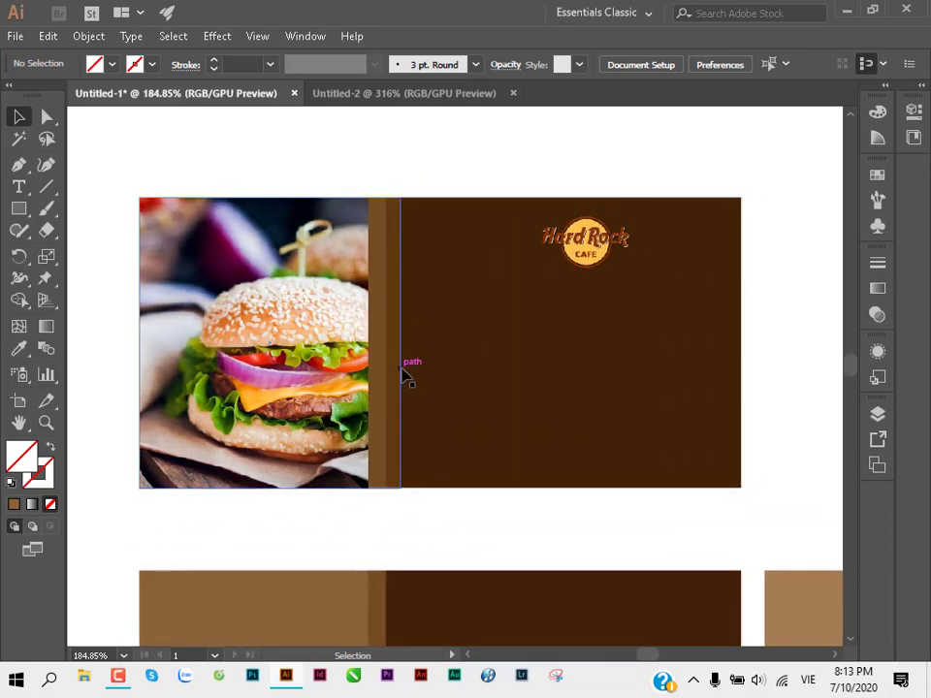
{"action": "left_click", "coordinate": [310, 225]}
{"action": "left_click", "coordinate": [267, 320]}
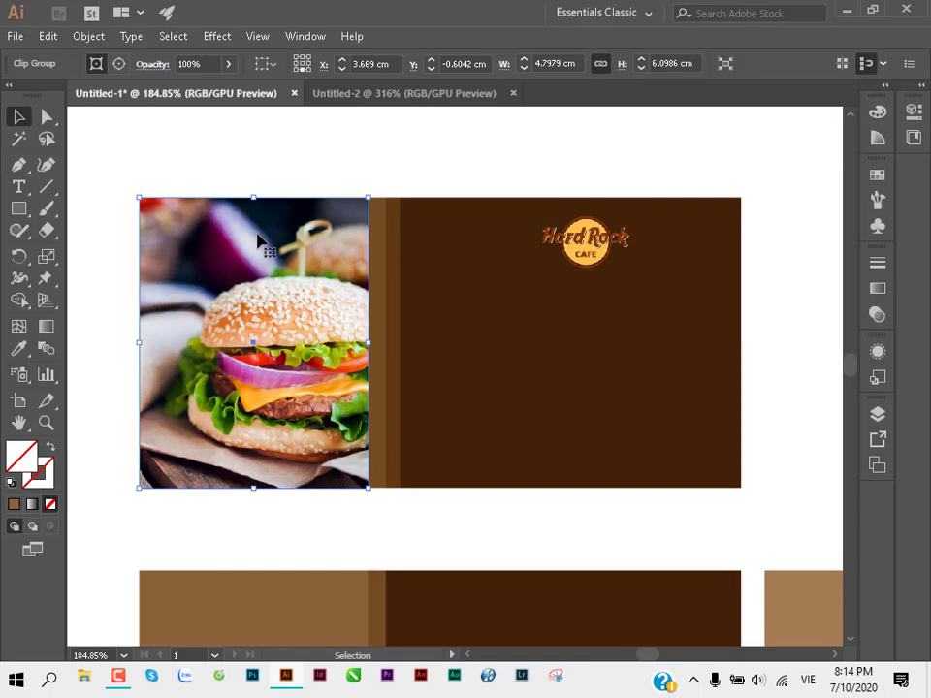
Step: Delete the whole burger clip group, then undo the deletion
{"action": "left_click", "coordinate": [316, 184]}
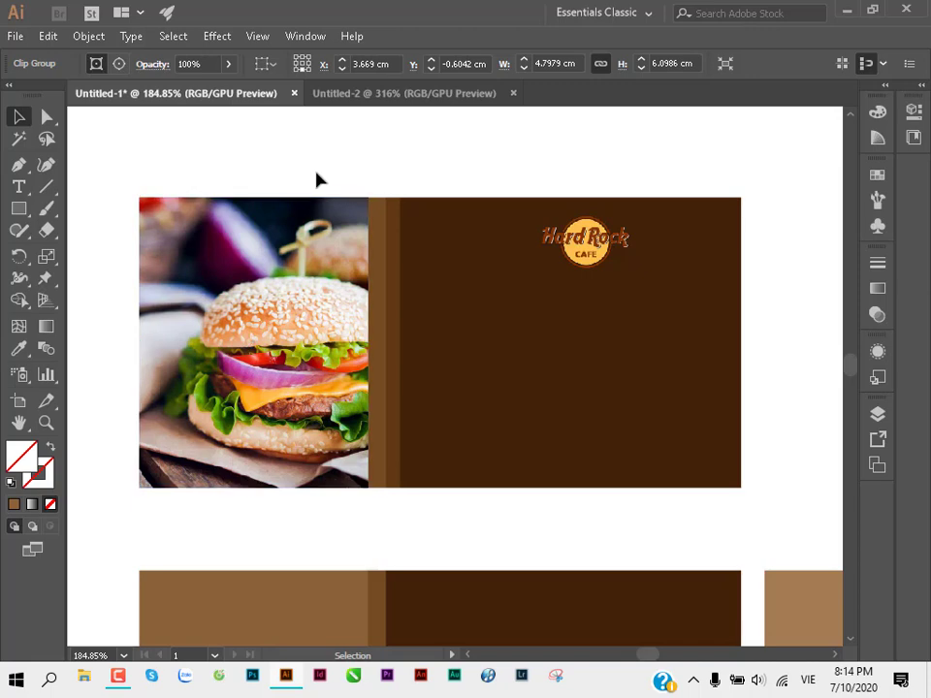
{"action": "left_click", "coordinate": [410, 227]}
{"action": "left_click", "coordinate": [790, 353]}
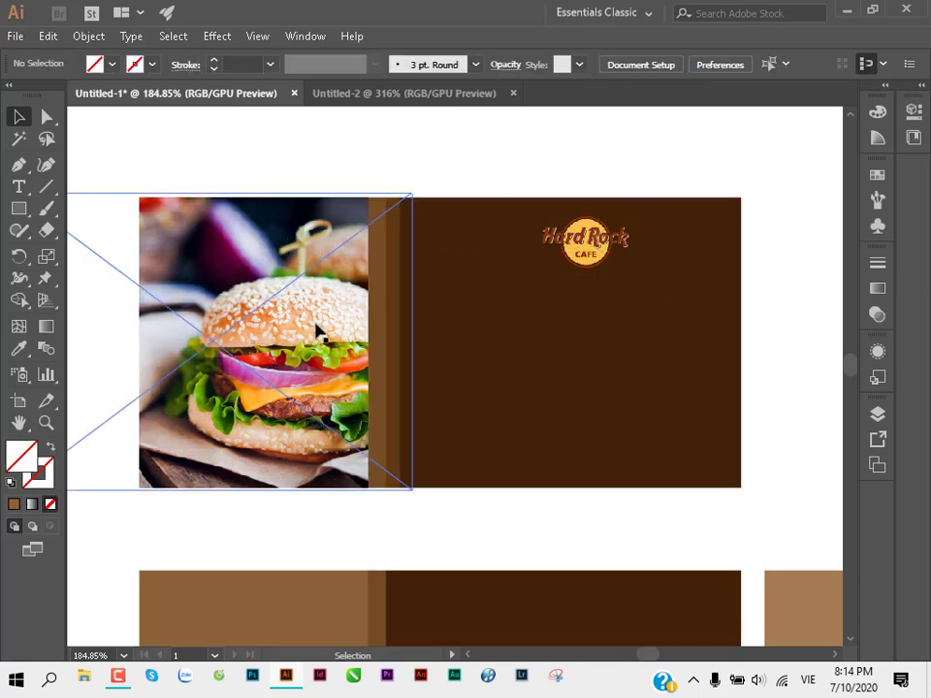
{"action": "left_click", "coordinate": [314, 320]}
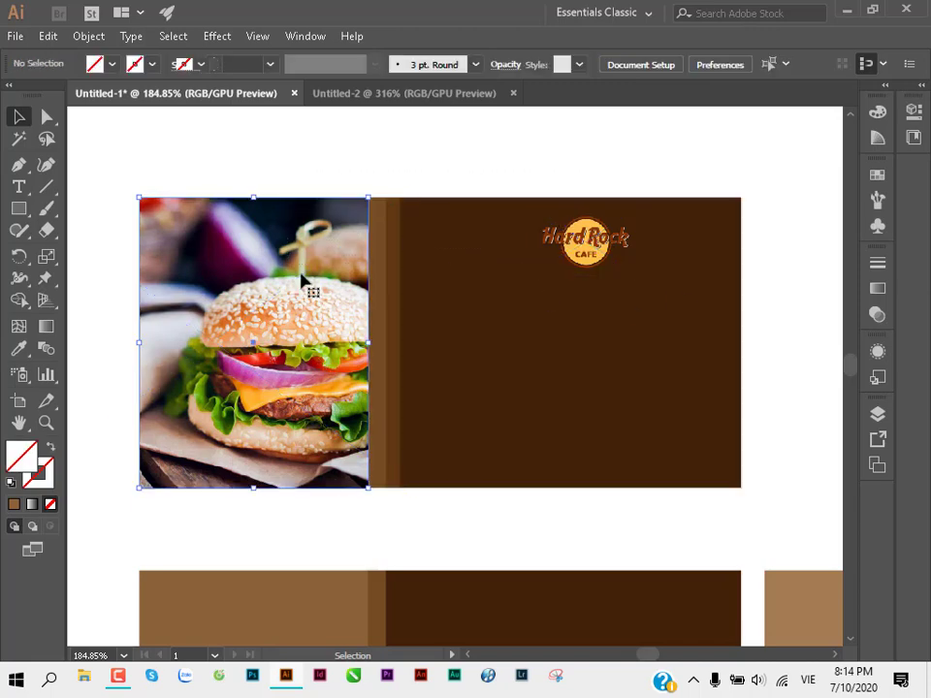
{"action": "left_click", "coordinate": [345, 166]}
{"action": "left_click", "coordinate": [297, 323]}
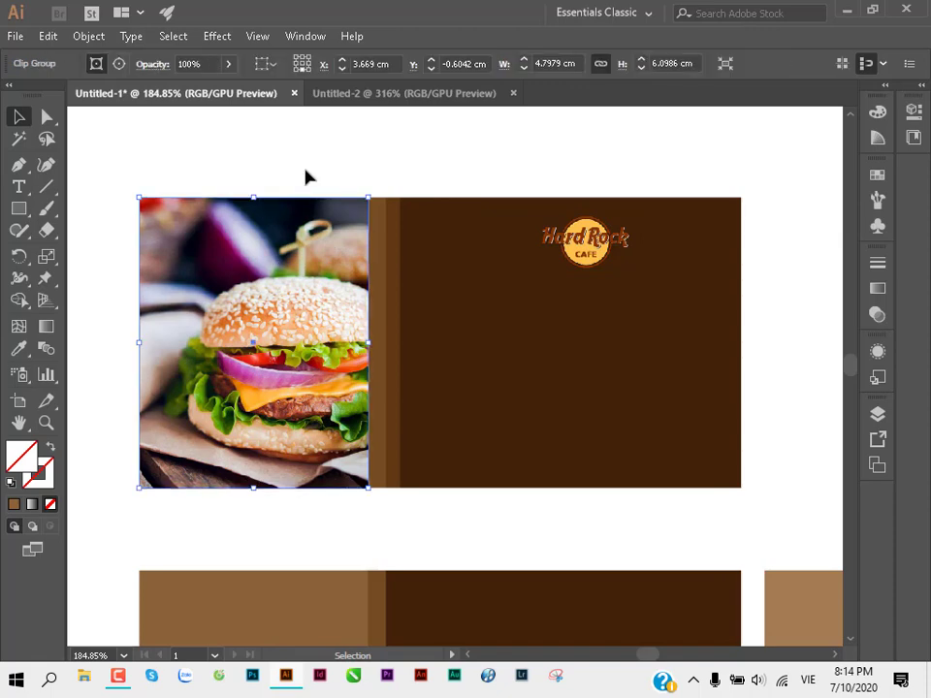
{"action": "key", "text": "Delete"}
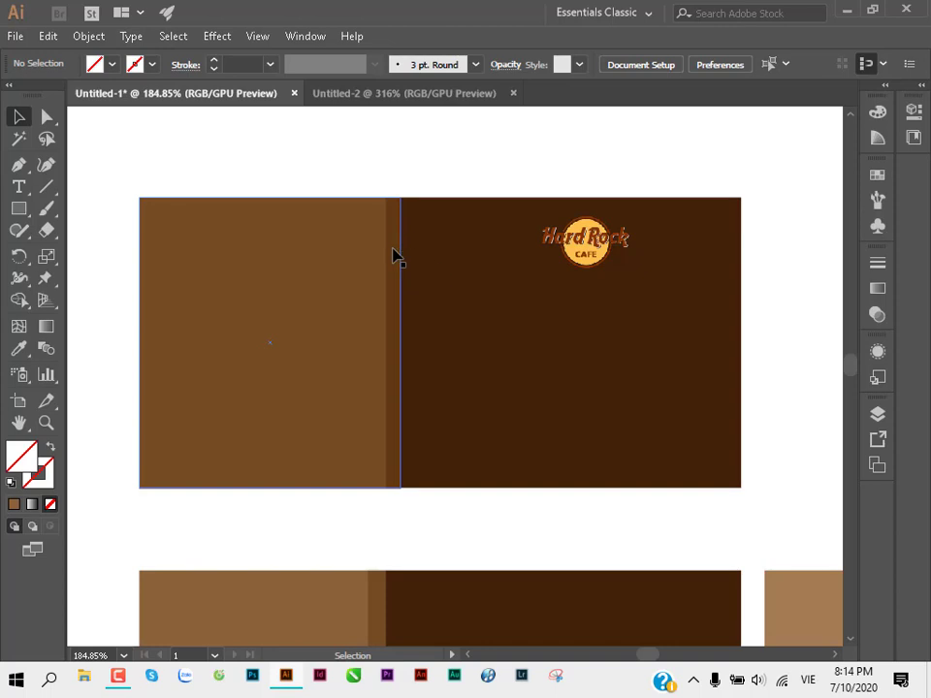
{"action": "key", "text": "ctrl+z"}
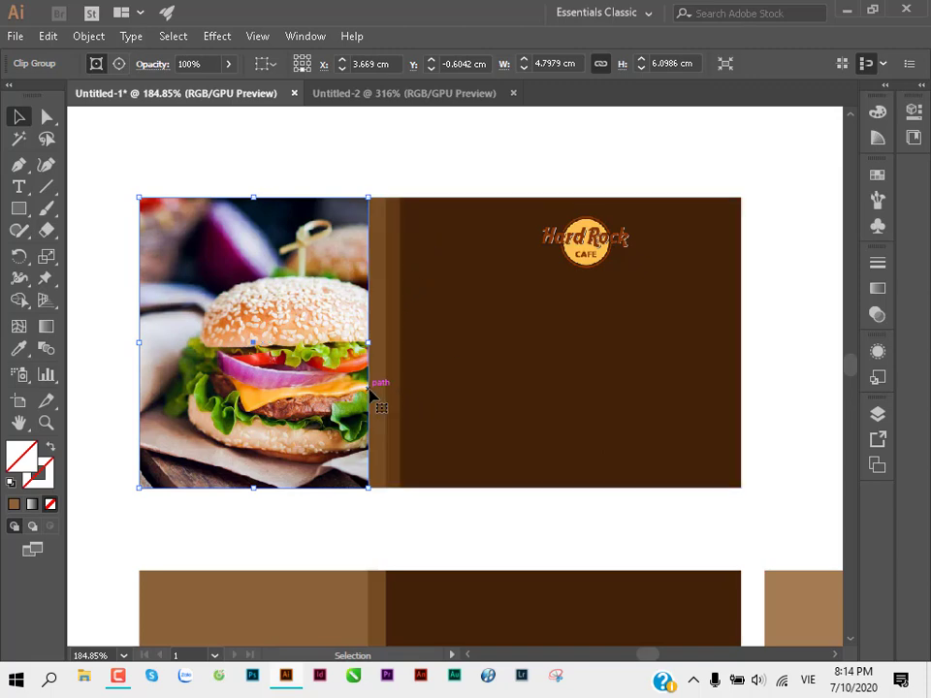
Step: Inside the clip group, delete only the linked burger image
{"action": "left_click", "coordinate": [262, 169]}
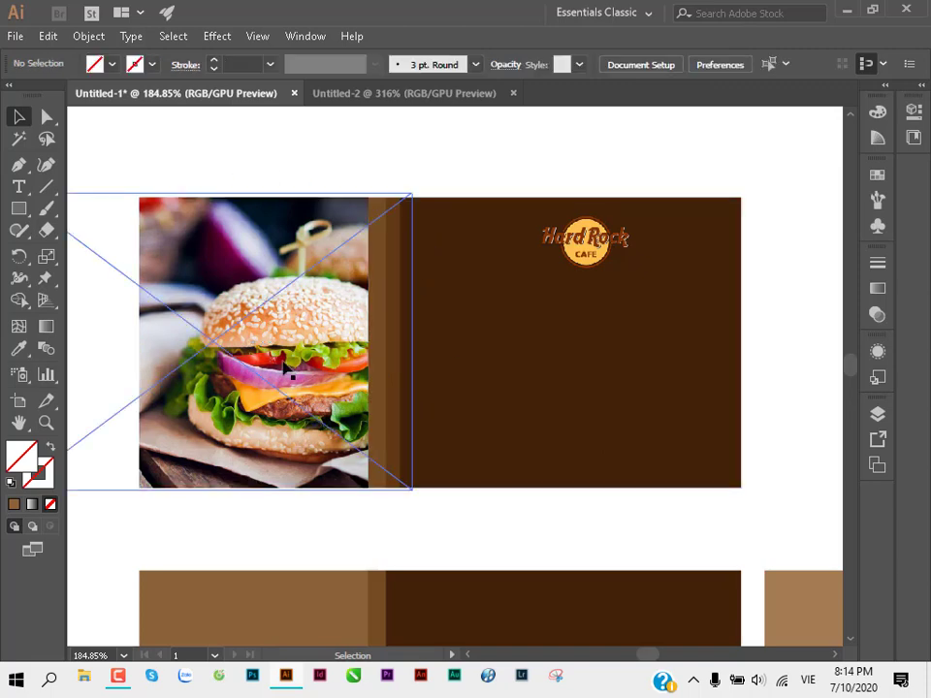
{"action": "double_click", "coordinate": [258, 296]}
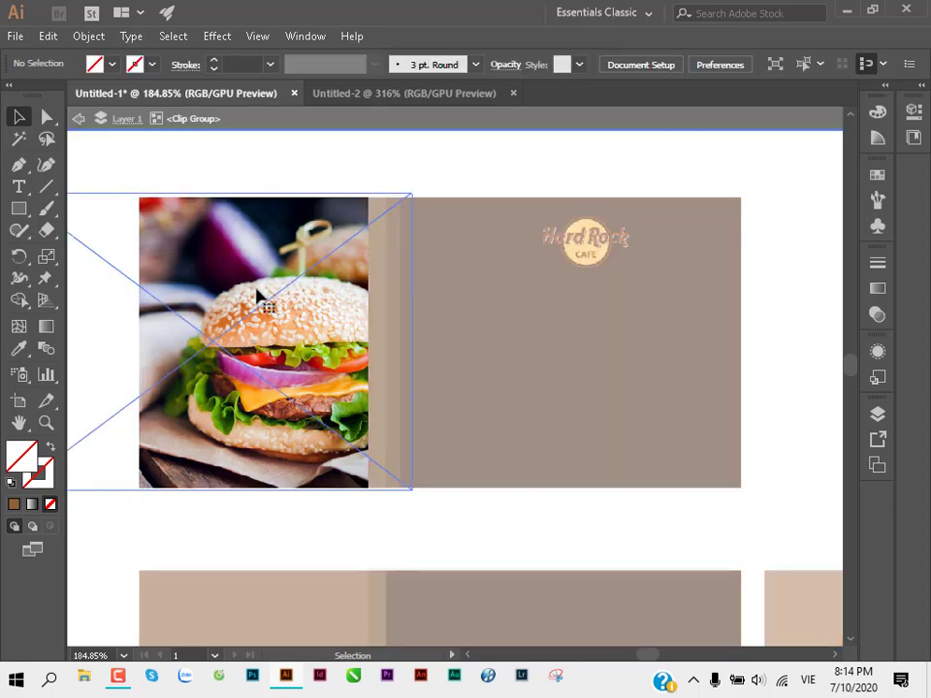
{"action": "left_click", "coordinate": [258, 296]}
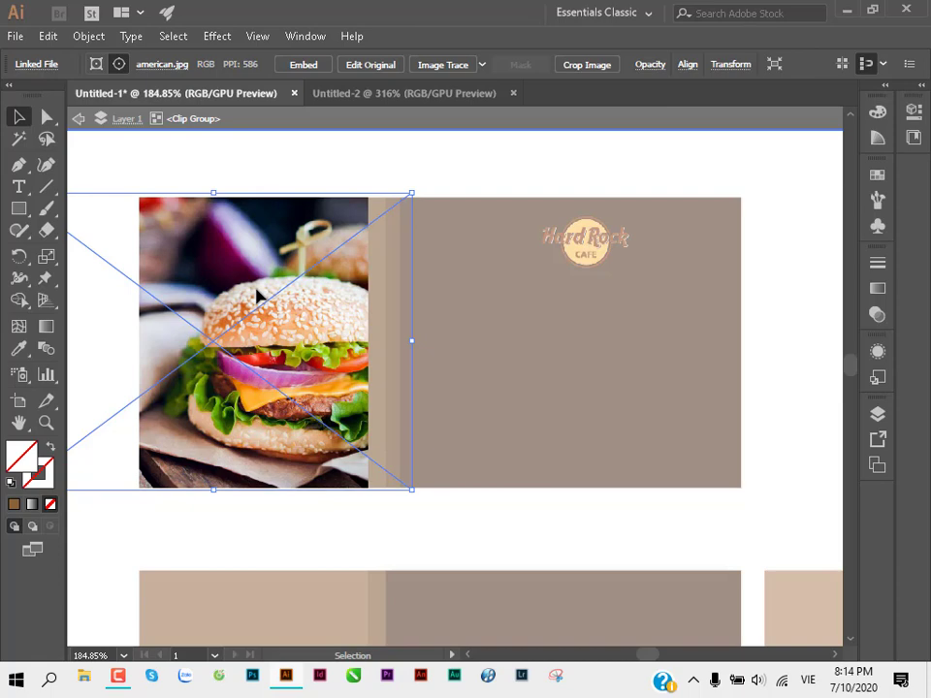
{"action": "scroll", "coordinate": [258, 296], "scroll_direction": "left", "scroll_amount": 3}
{"action": "scroll", "coordinate": [291, 311], "scroll_direction": "left", "scroll_amount": 2}
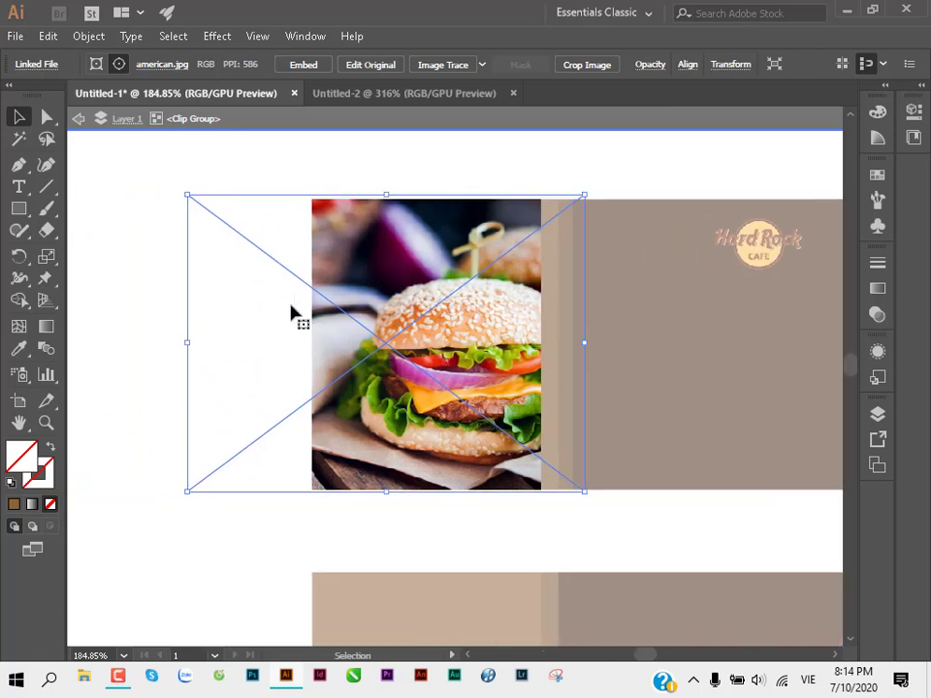
{"action": "left_click_drag", "start_coordinate": [379, 310], "coordinate": [419, 335]}
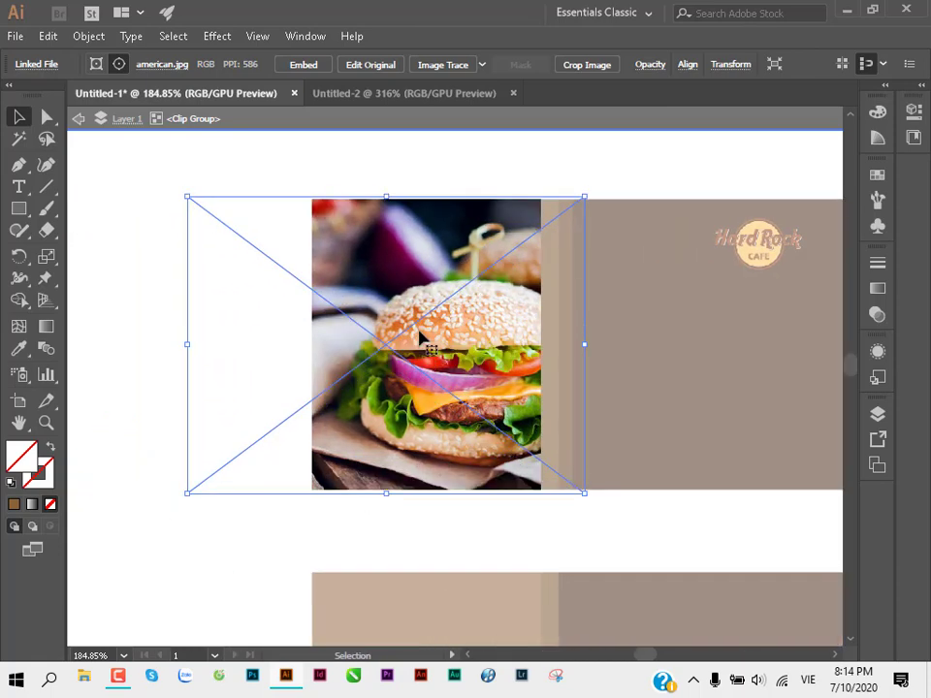
{"action": "key", "text": "Delete"}
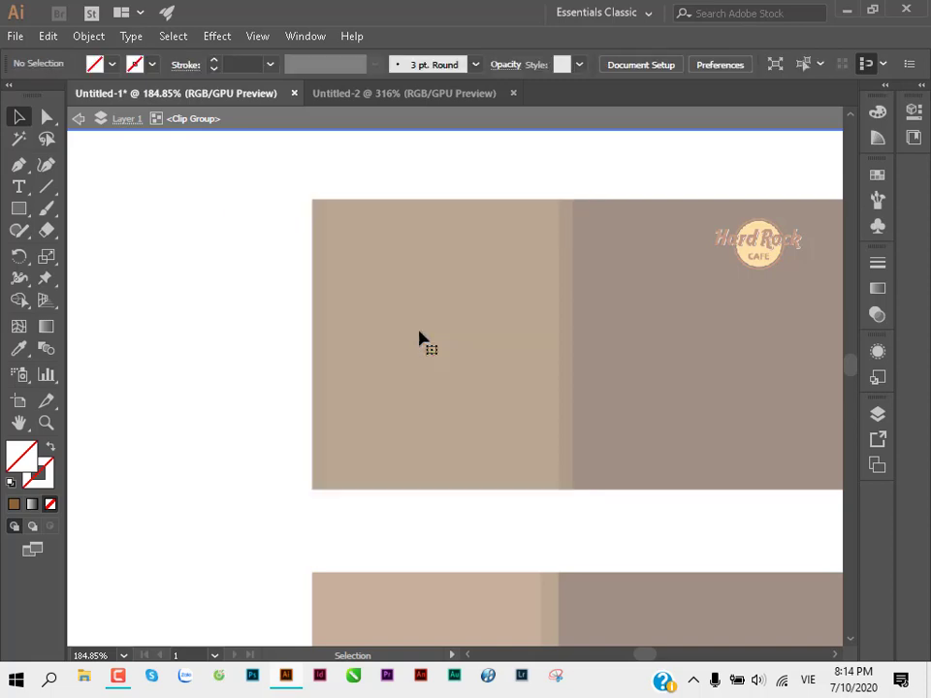
Step: Delete the leftover rectangle and place the coffee cup photo over the left panel
{"action": "left_click", "coordinate": [410, 202]}
{"action": "key", "text": "Delete"}
{"action": "key", "text": "ctrl+shift+p"}
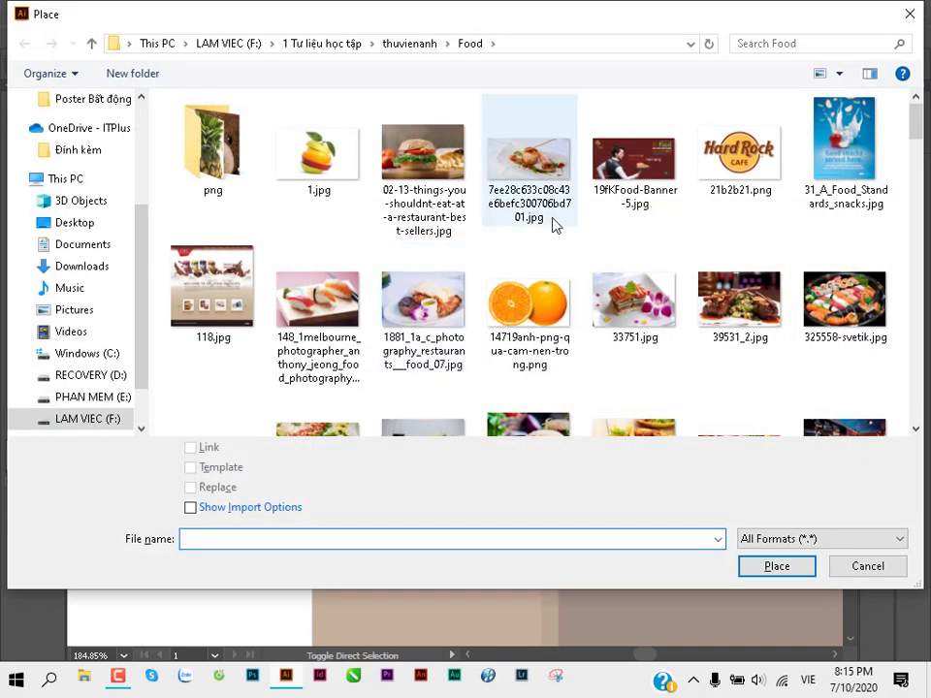
{"action": "scroll", "coordinate": [525, 264], "scroll_direction": "down", "scroll_amount": 2}
{"action": "scroll", "coordinate": [523, 265], "scroll_direction": "down", "scroll_amount": 3}
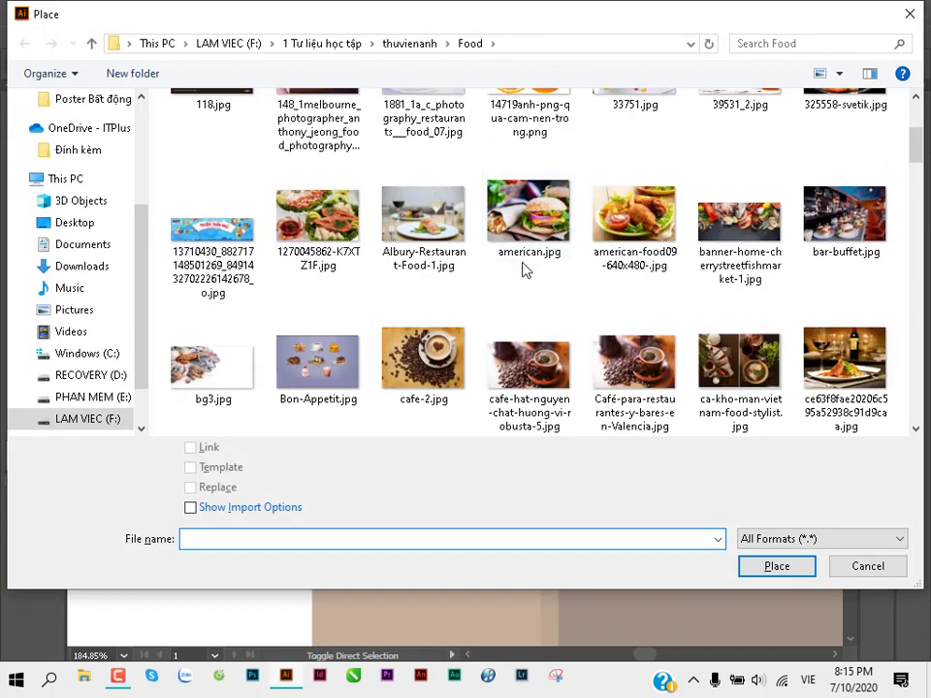
{"action": "double_click", "coordinate": [640, 367]}
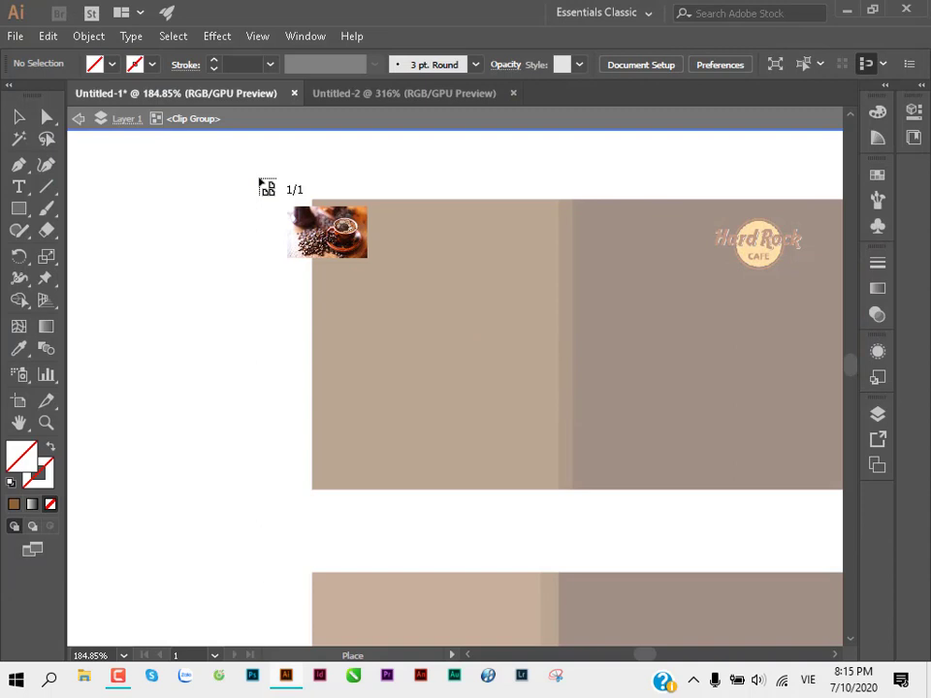
{"action": "mouse_move", "coordinate": [259, 181]}
{"action": "left_mouse_down"}
{"action": "mouse_move", "coordinate": [694, 508]}
{"action": "mouse_move", "coordinate": [760, 536]}
{"action": "left_mouse_up"}
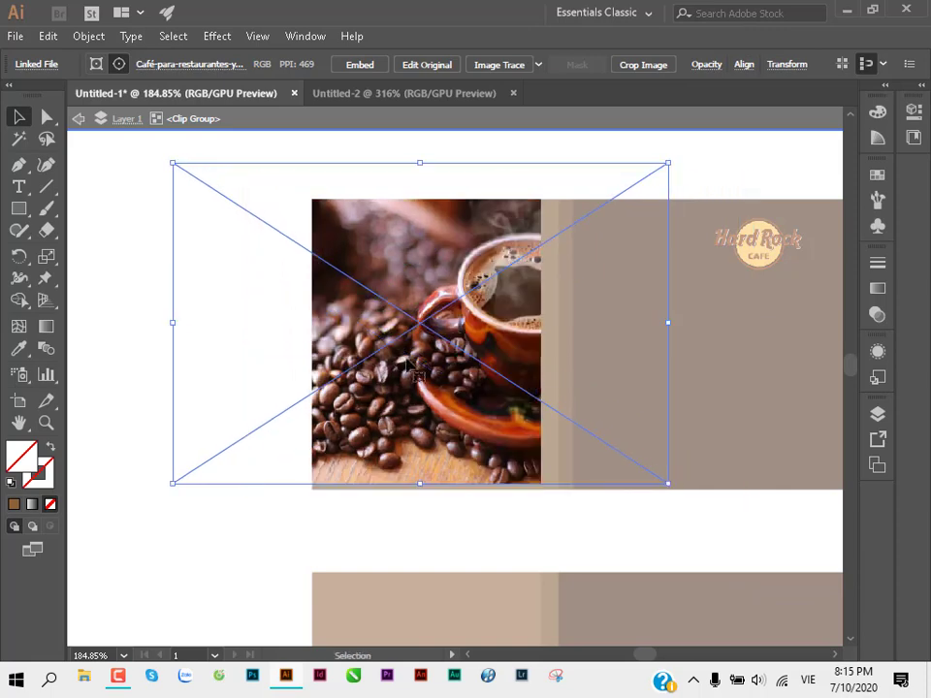
Step: Position the coffee photo inside its clip frame and exit isolation mode
{"action": "left_click_drag", "start_coordinate": [405, 365], "coordinate": [343, 366]}
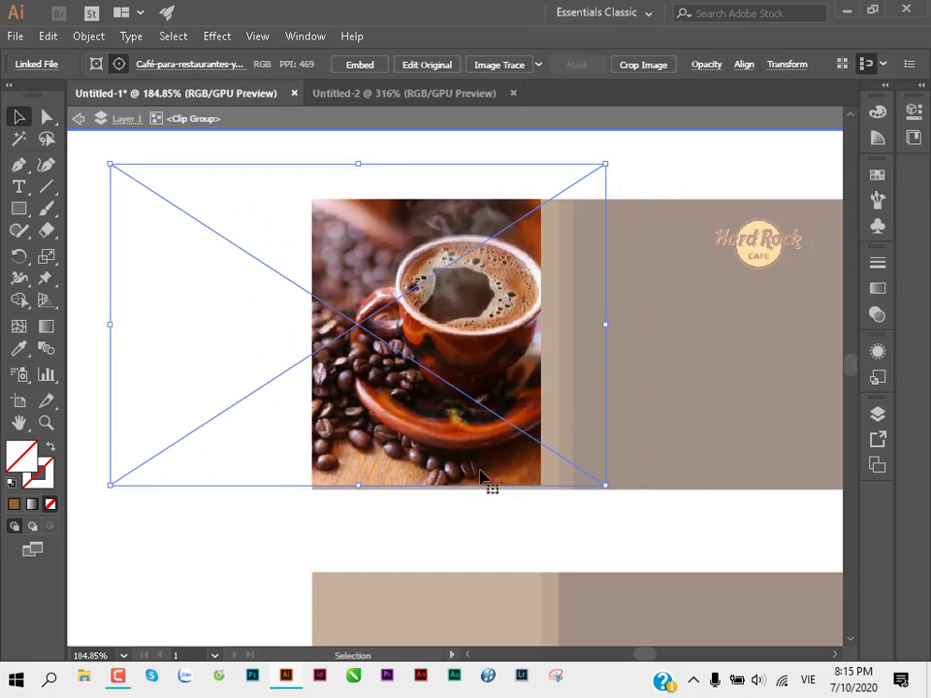
{"action": "left_click_drag", "start_coordinate": [513, 437], "coordinate": [497, 445]}
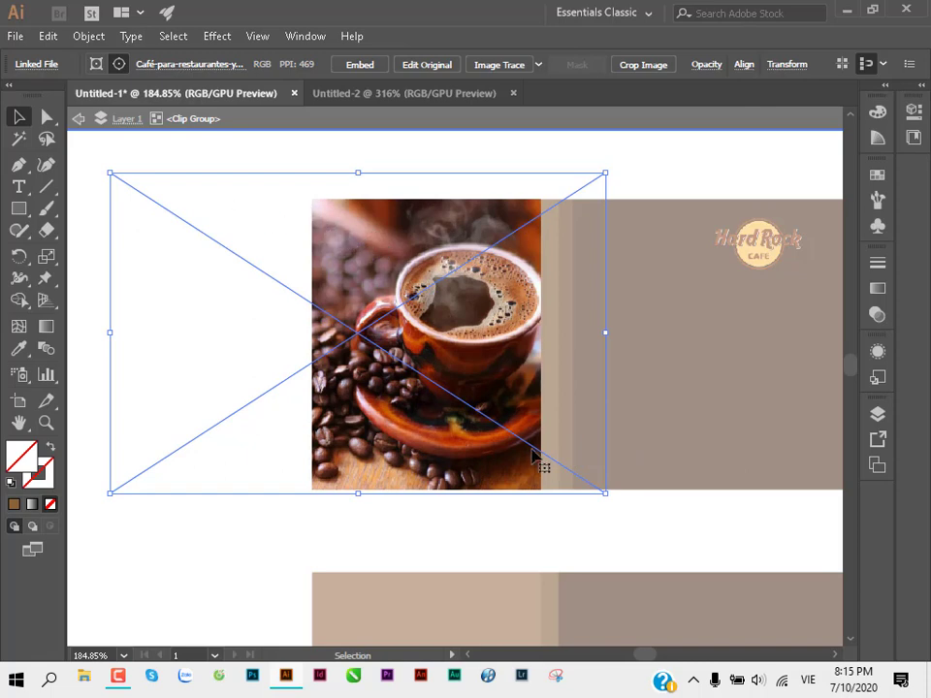
{"action": "double_click", "coordinate": [698, 536]}
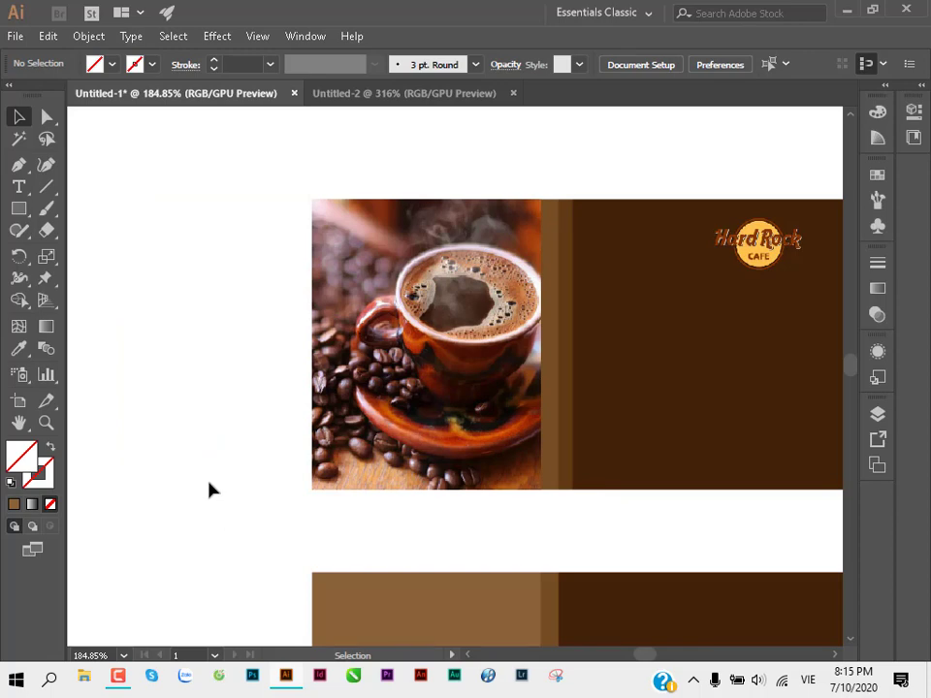
{"action": "double_click", "coordinate": [425, 352]}
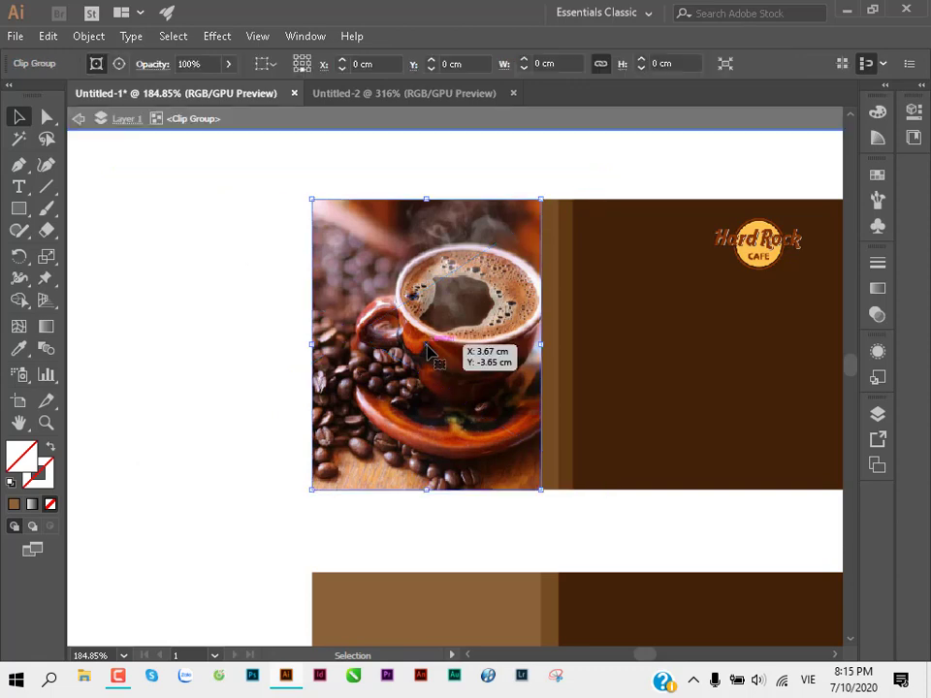
{"action": "left_click", "coordinate": [363, 485]}
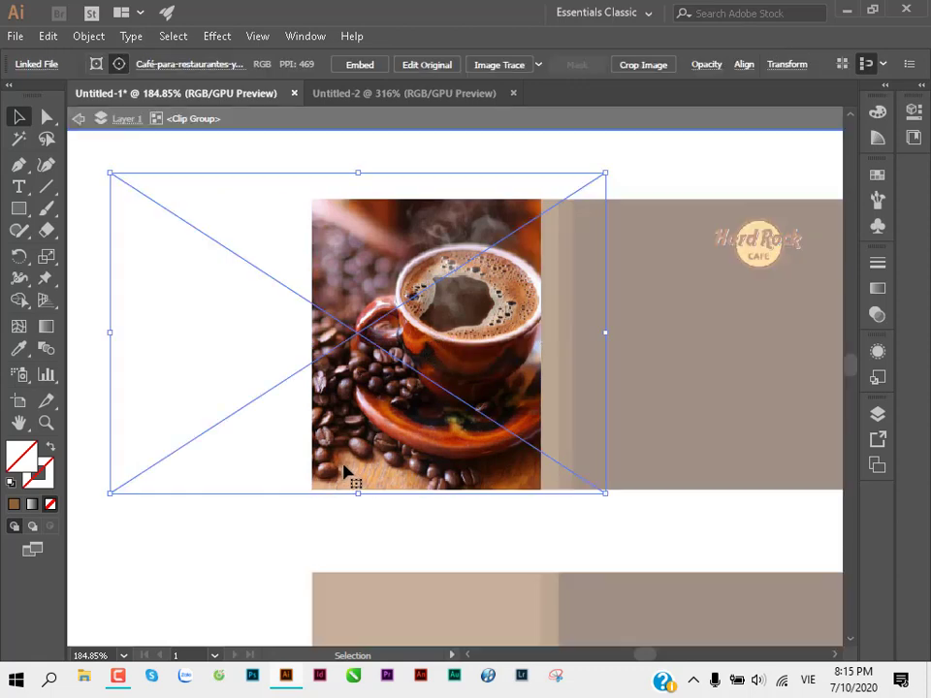
{"action": "double_click", "coordinate": [617, 532]}
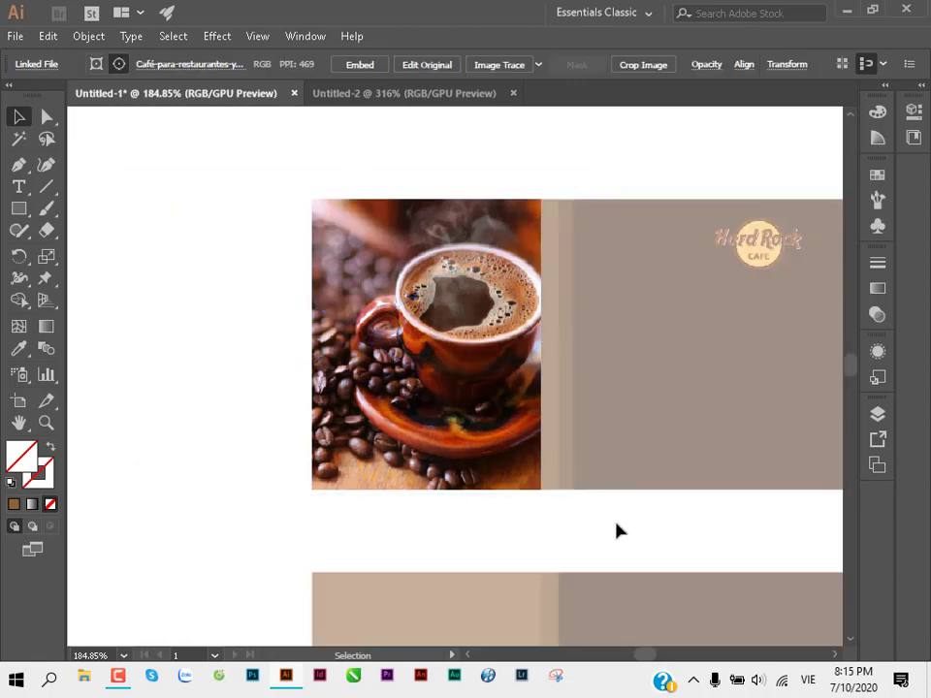
{"action": "left_click_drag", "start_coordinate": [536, 380], "coordinate": [467, 366]}
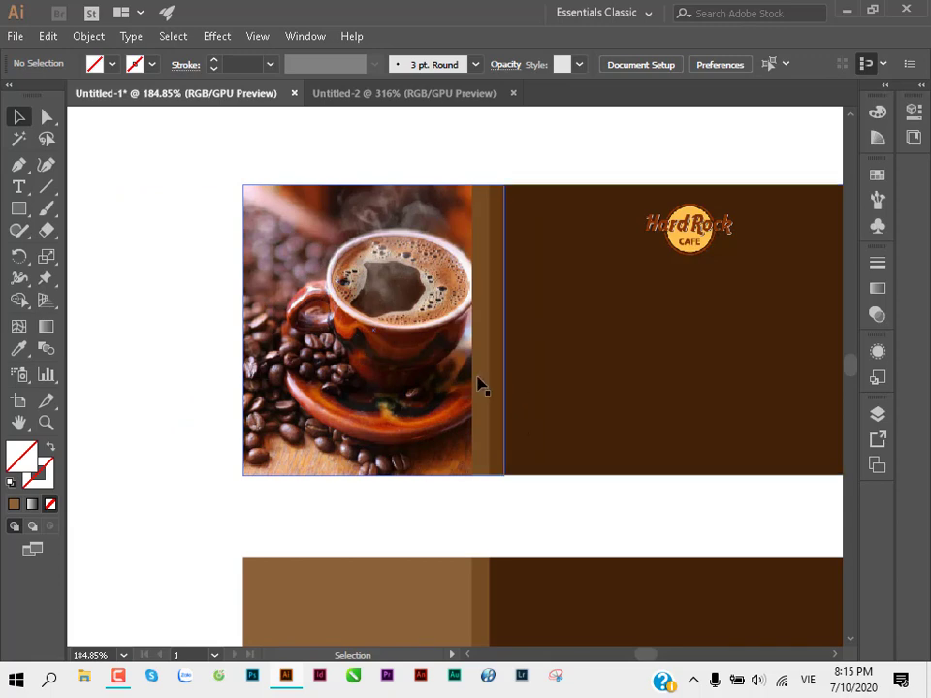
{"action": "left_click", "coordinate": [370, 384]}
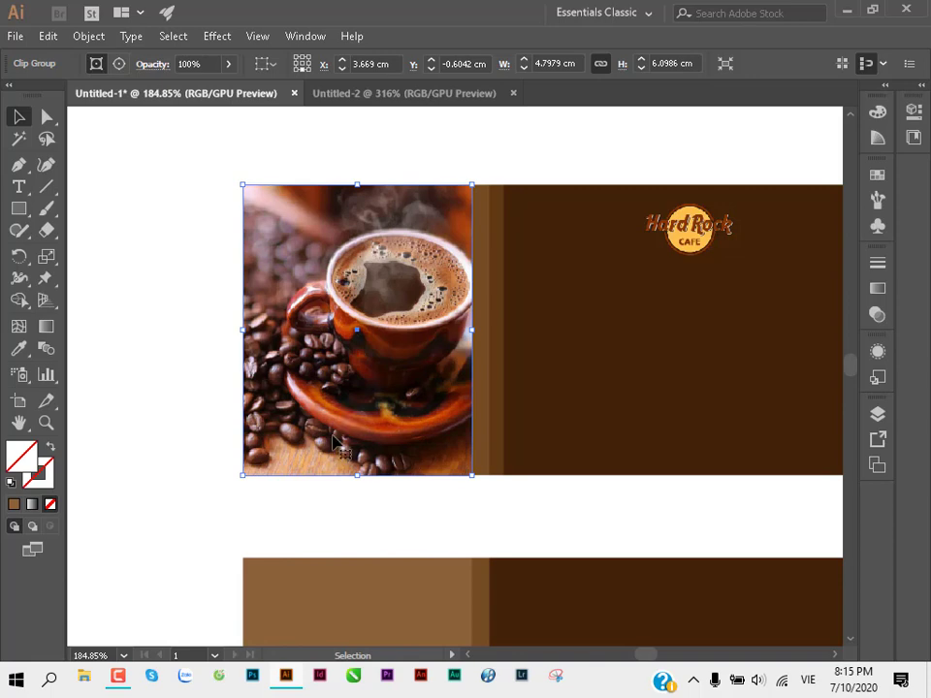
{"action": "left_click", "coordinate": [163, 475]}
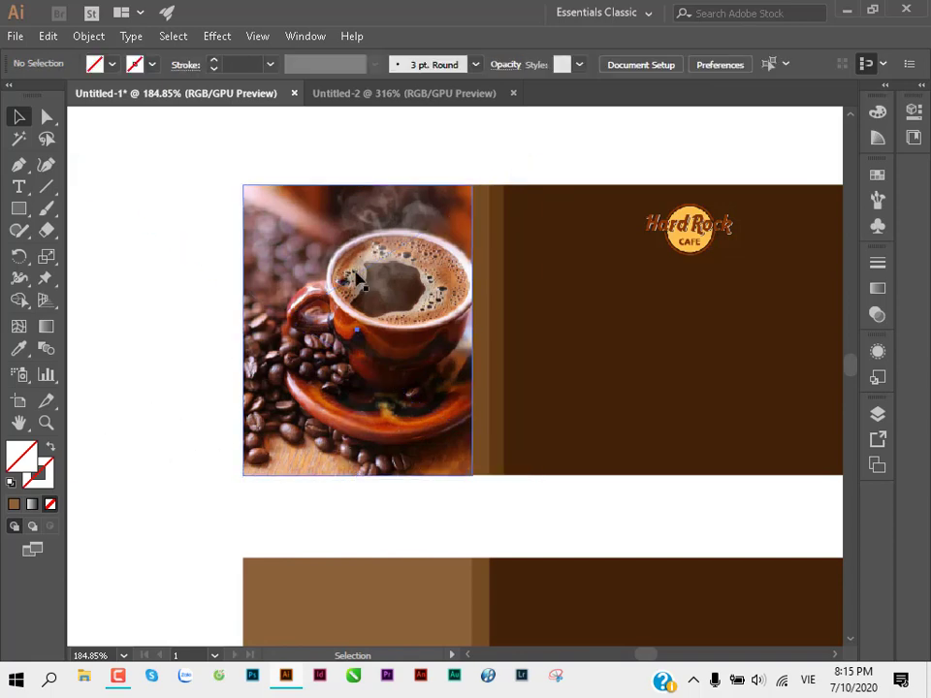
{"action": "left_click", "coordinate": [286, 306]}
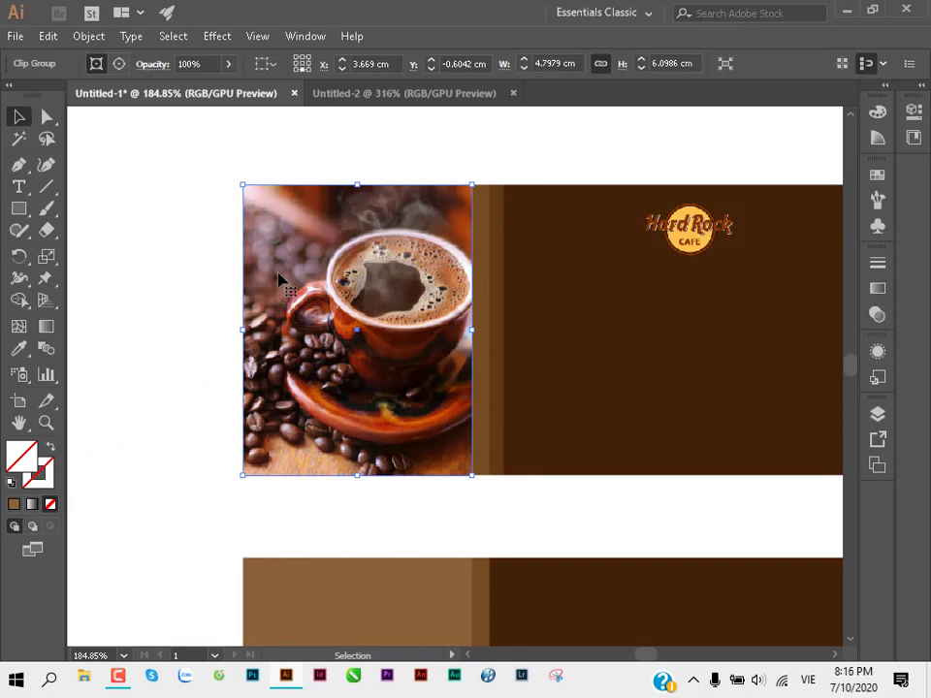
{"action": "left_click", "coordinate": [88, 36]}
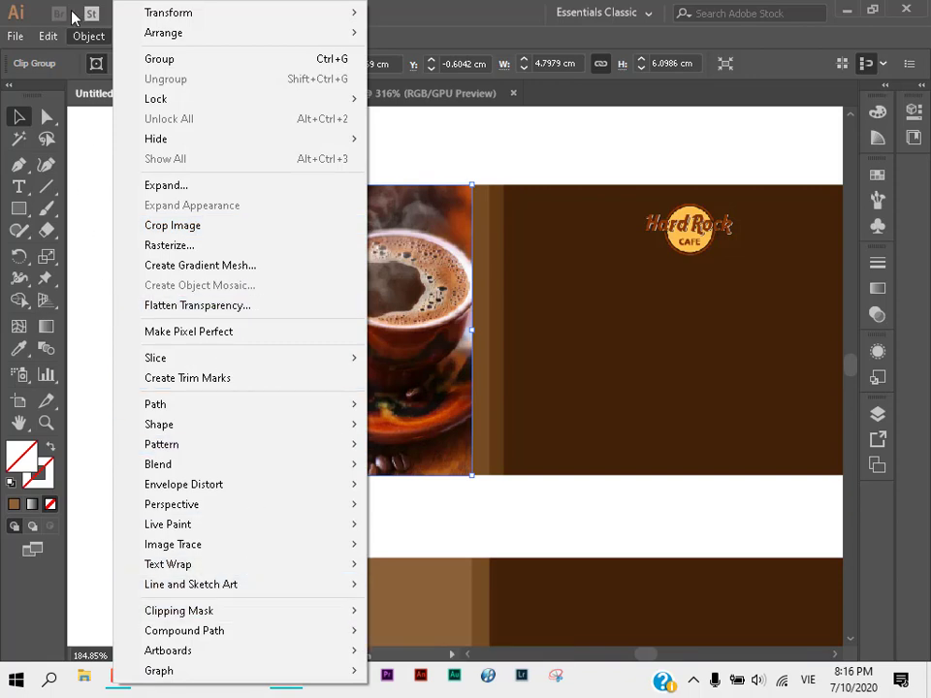
Step: Release the clipping mask on the coffee photo to reveal the full image, then deselect
{"action": "left_click", "coordinate": [85, 55]}
{"action": "left_click", "coordinate": [90, 35]}
{"action": "mouse_move", "coordinate": [178, 610]}
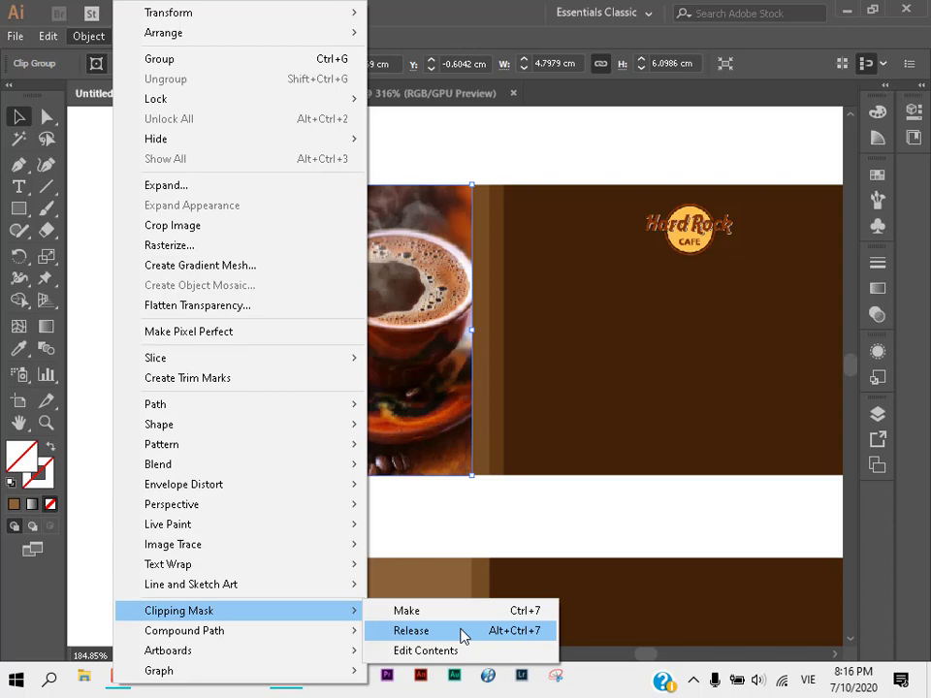
{"action": "left_click", "coordinate": [462, 632]}
{"action": "left_click", "coordinate": [197, 520]}
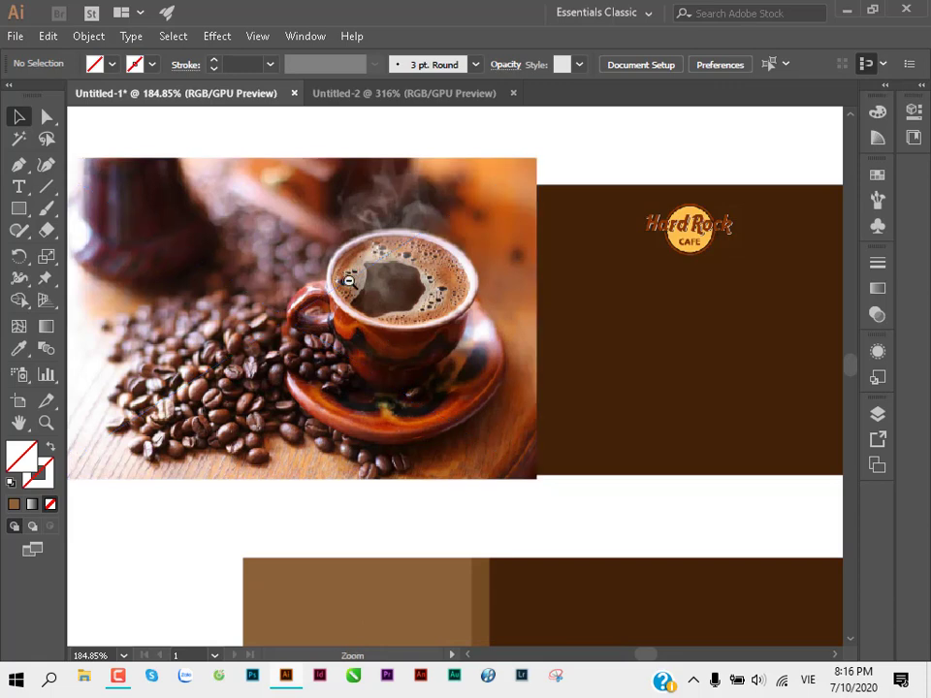
Step: Drag the coffee photo away from the panels and delete it
{"action": "scroll", "coordinate": [436, 213], "scroll_direction": "down", "scroll_amount": 2}
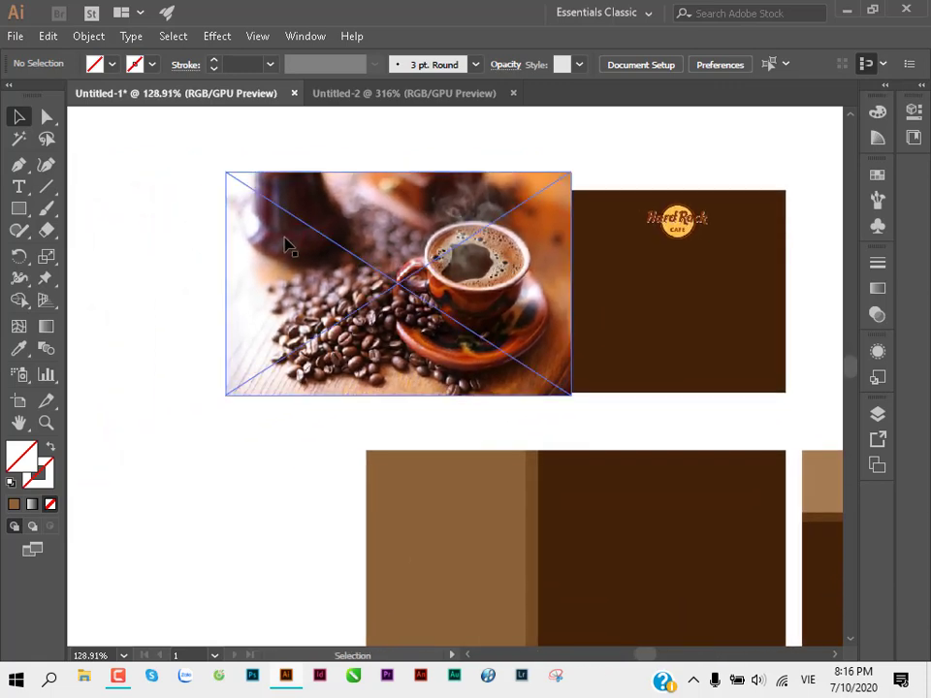
{"action": "left_click_drag", "start_coordinate": [281, 248], "coordinate": [216, 459]}
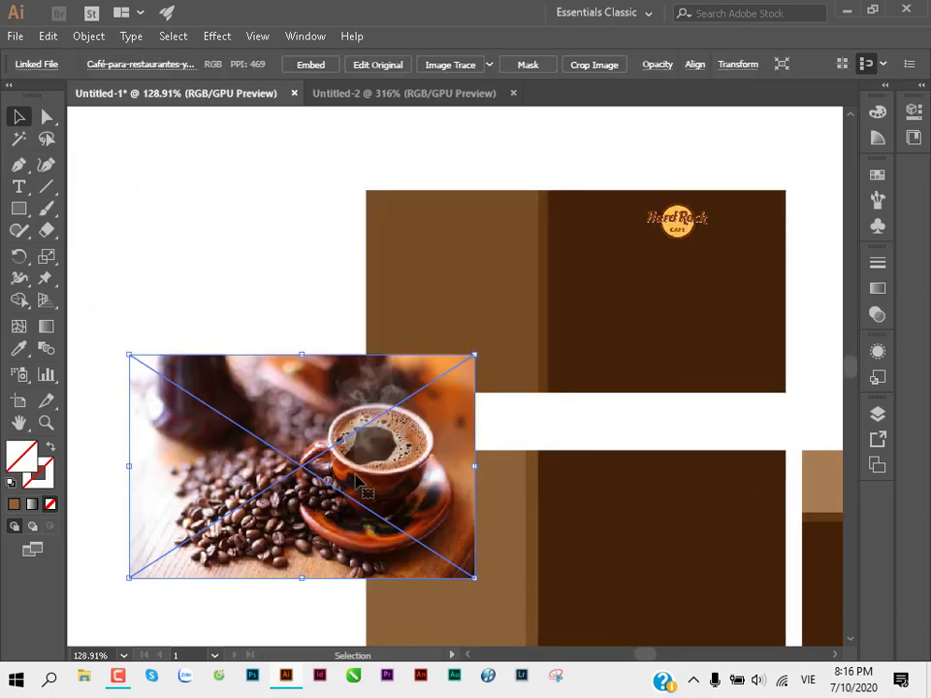
{"action": "key", "text": "Delete"}
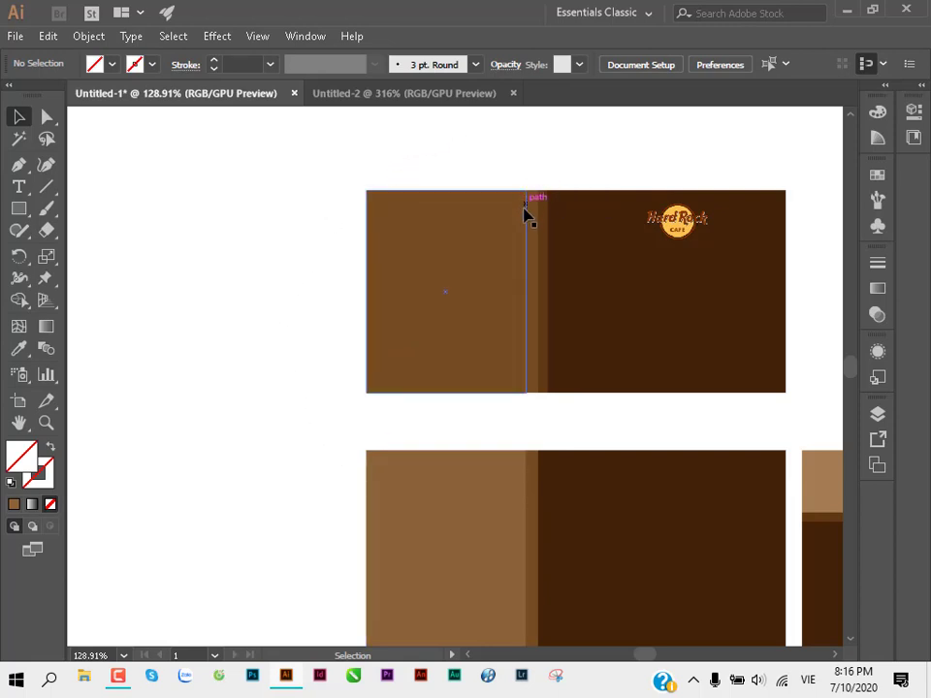
Step: Make the top panel's left rectangle solid black using default colours with fill and stroke swapped
{"action": "left_click", "coordinate": [526, 264]}
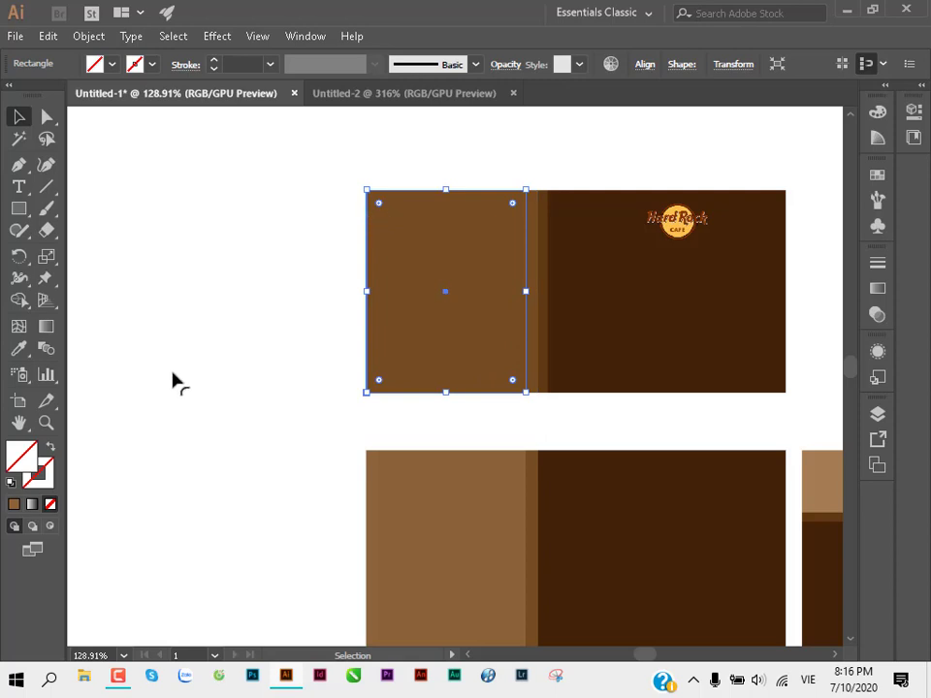
{"action": "key", "text": "d"}
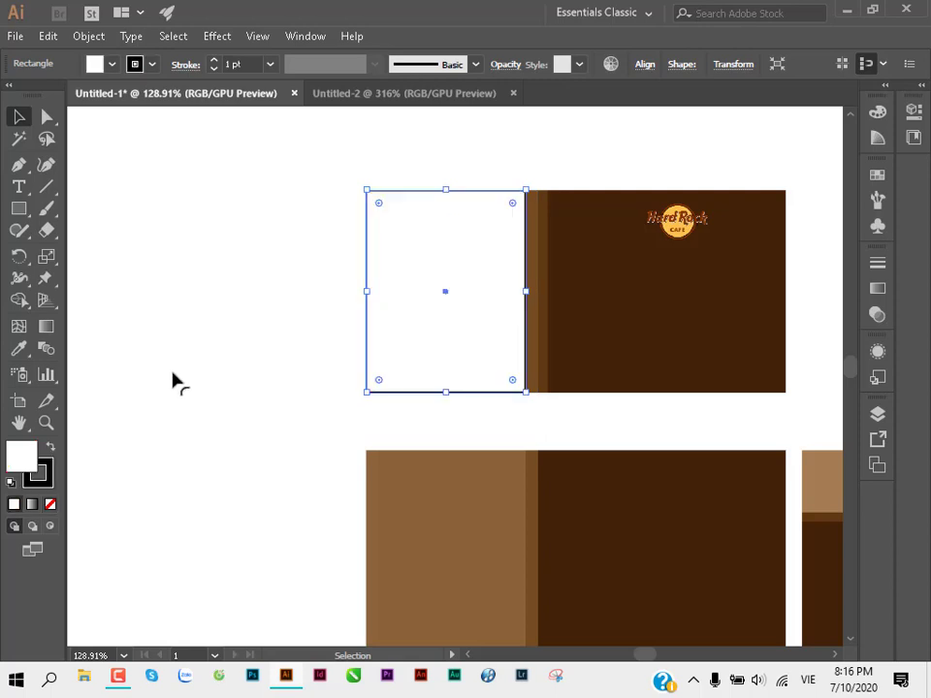
{"action": "left_click", "coordinate": [252, 378]}
{"action": "left_click", "coordinate": [387, 358]}
{"action": "key", "text": "shift+x"}
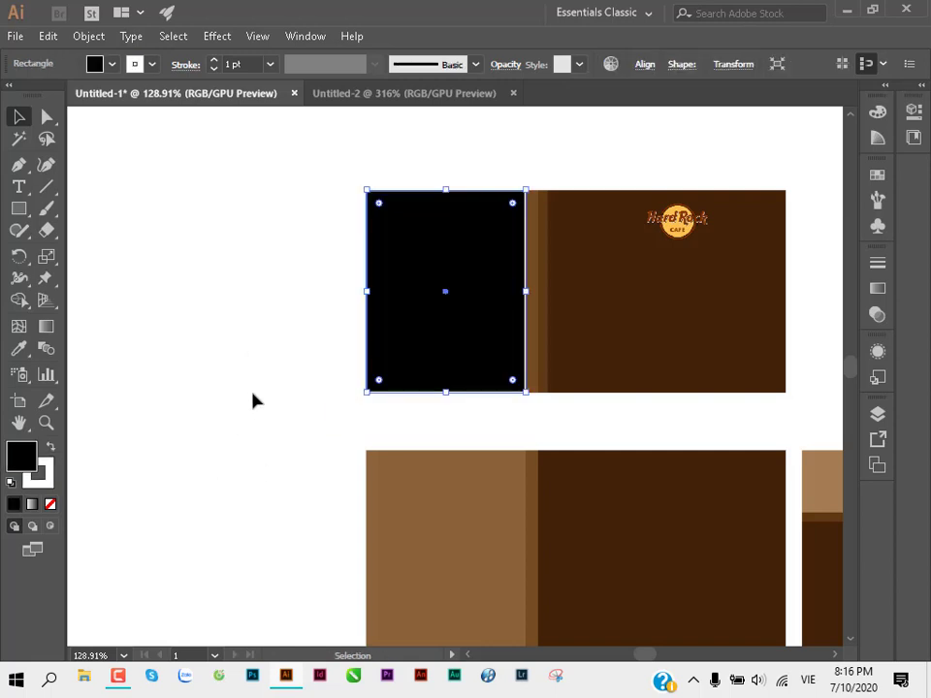
{"action": "left_click", "coordinate": [252, 400]}
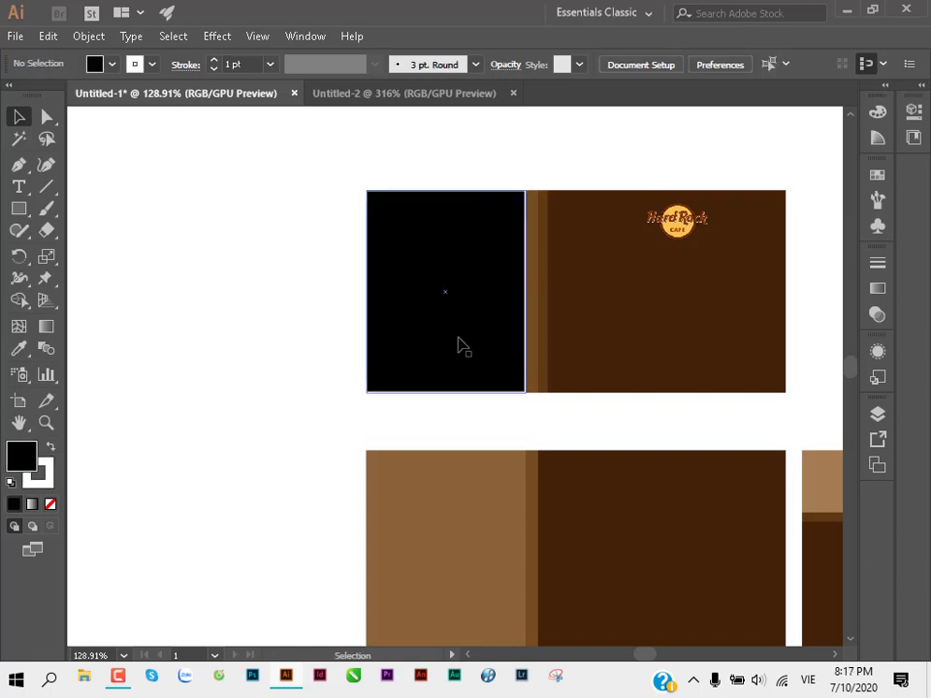
{"action": "left_click", "coordinate": [433, 311]}
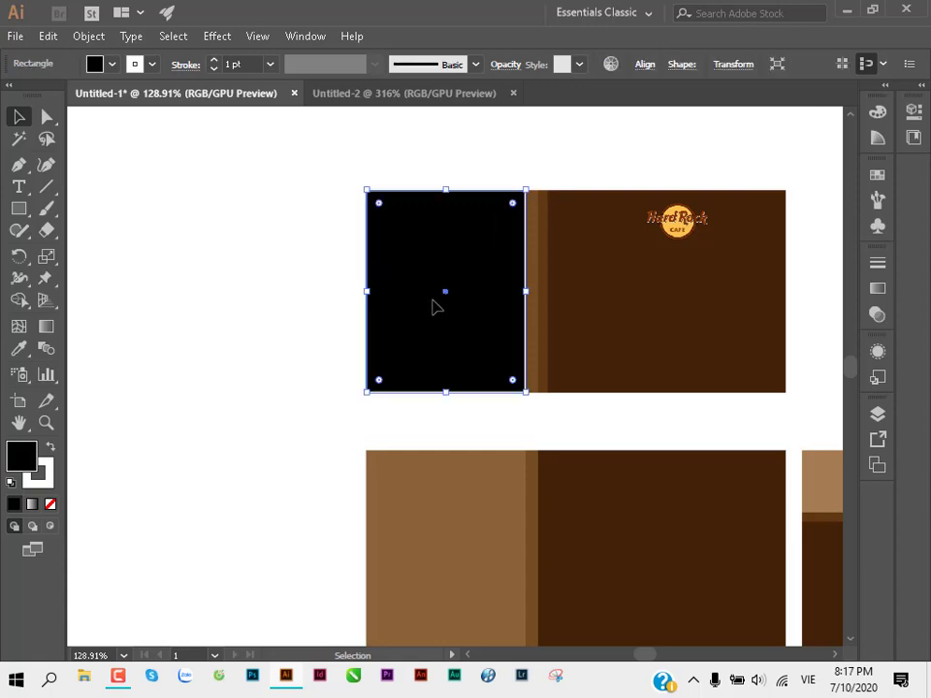
Step: Place Food_2013_016-1.jpg and size it over the left side of the top panel
{"action": "key", "text": "ctrl+shift+p"}
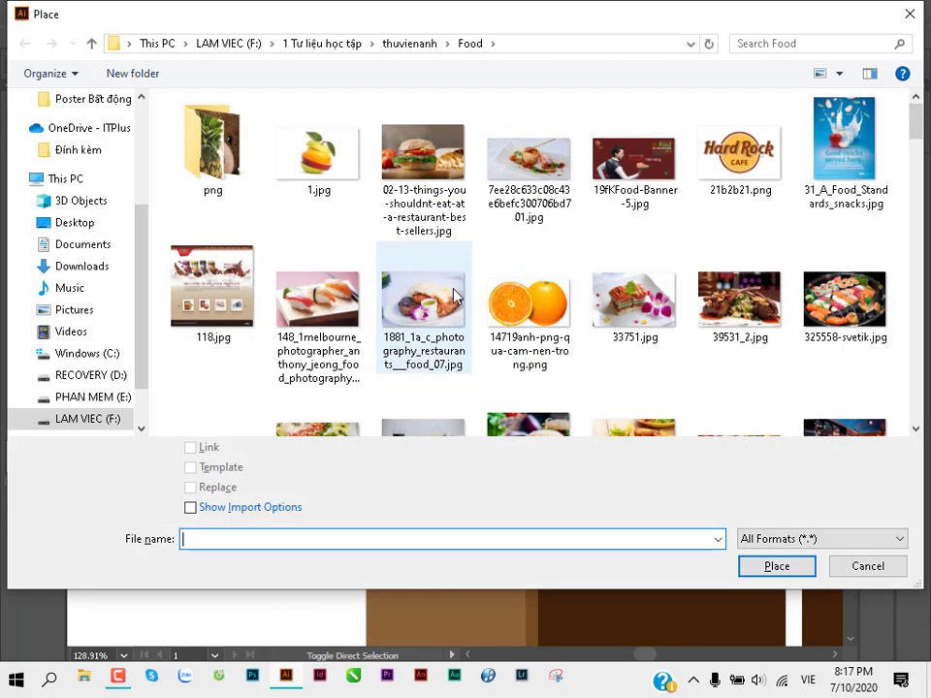
{"action": "scroll", "coordinate": [456, 295], "scroll_direction": "down", "scroll_amount": 3}
{"action": "scroll", "coordinate": [456, 296], "scroll_direction": "down", "scroll_amount": 1}
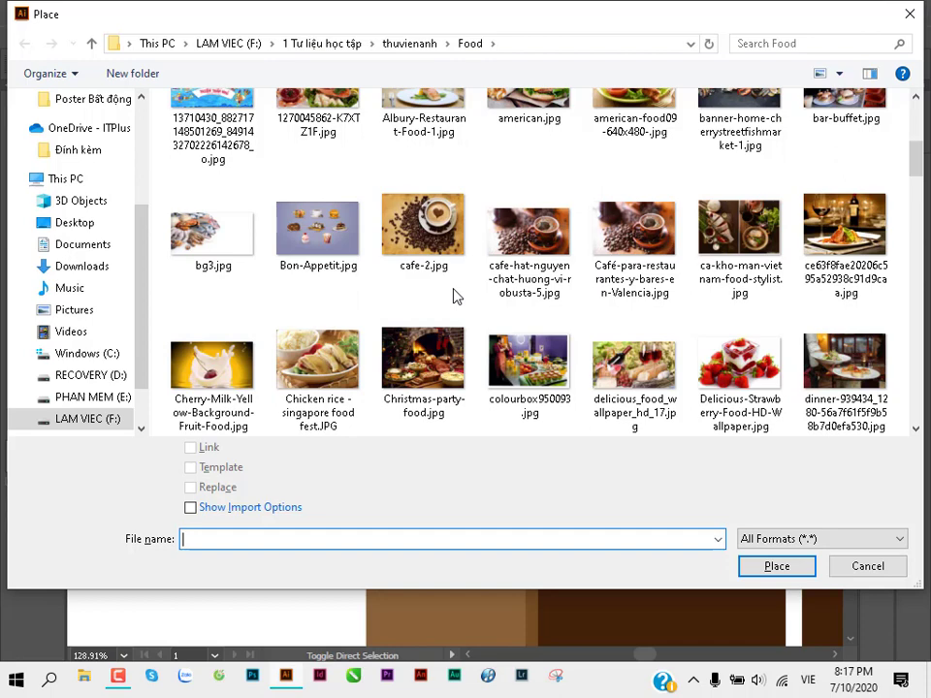
{"action": "scroll", "coordinate": [776, 233], "scroll_direction": "down", "scroll_amount": 1}
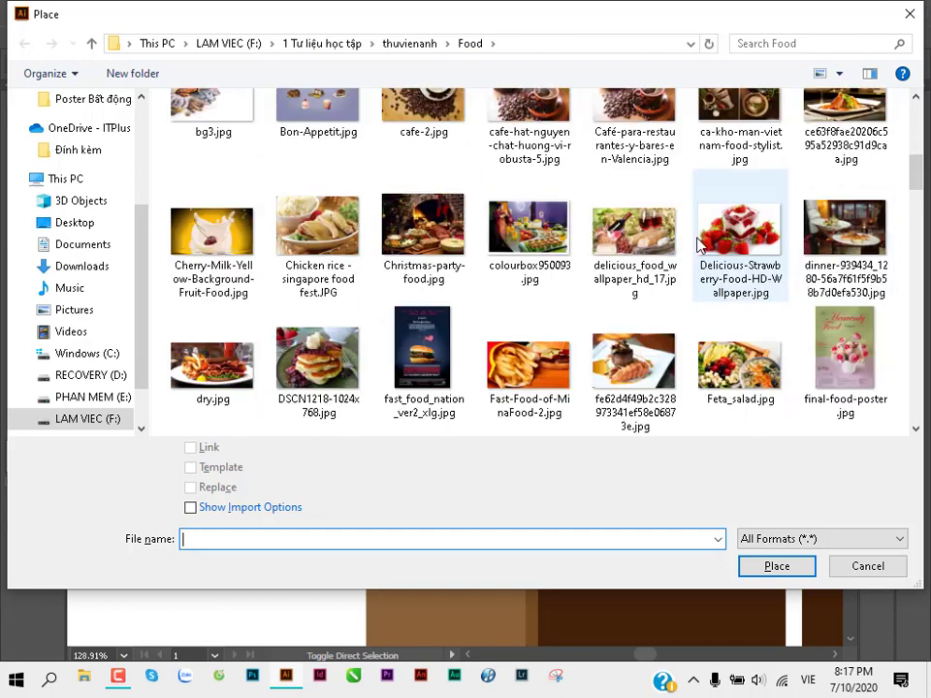
{"action": "left_click_drag", "start_coordinate": [915, 174], "coordinate": [917, 205]}
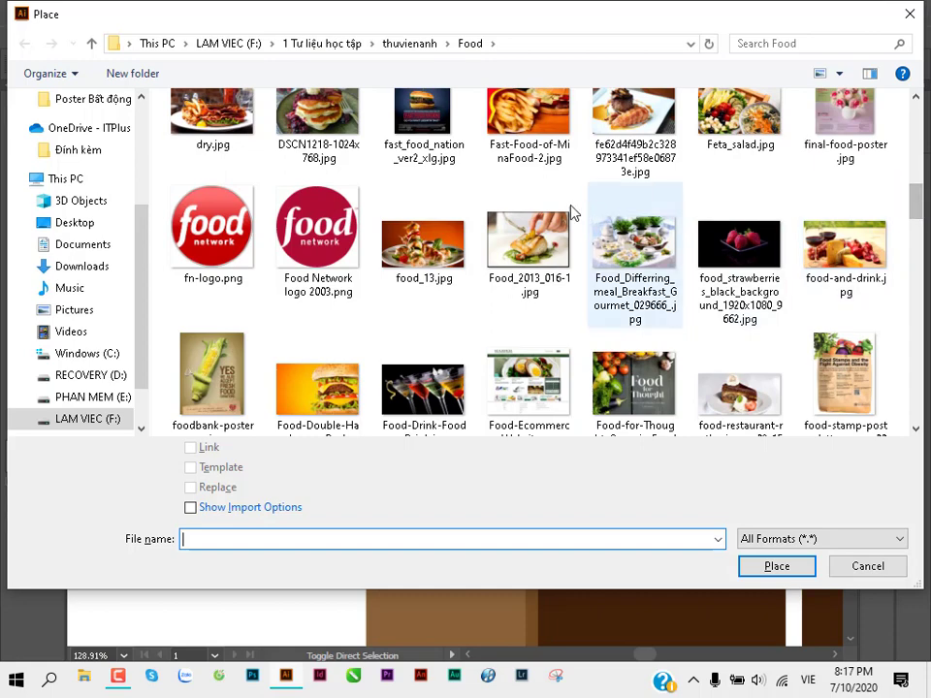
{"action": "double_click", "coordinate": [518, 244]}
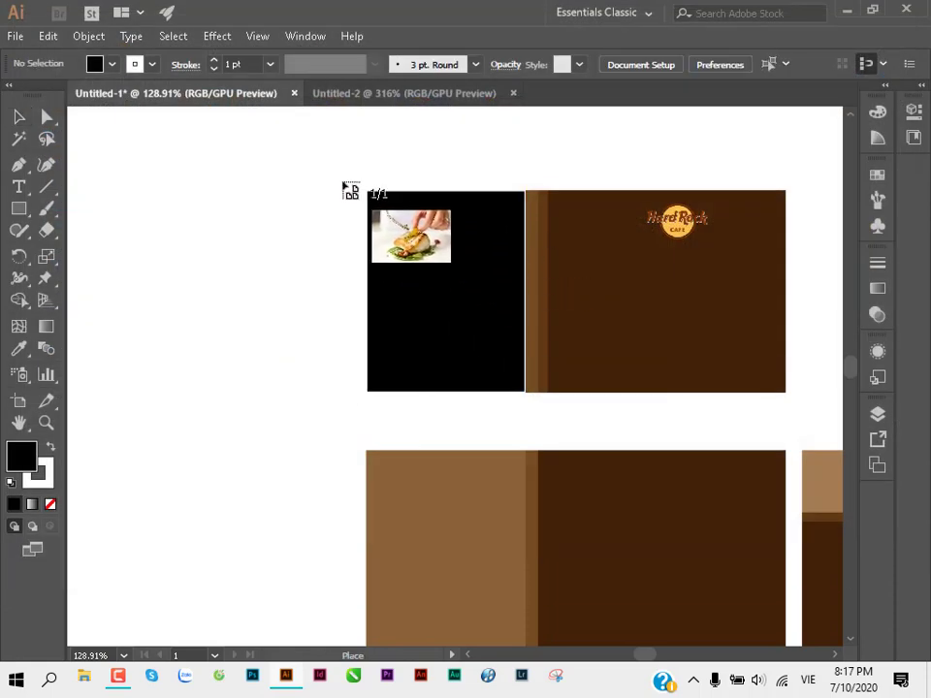
{"action": "mouse_move", "coordinate": [331, 182]}
{"action": "left_mouse_down"}
{"action": "mouse_move", "coordinate": [677, 398]}
{"action": "mouse_move", "coordinate": [669, 405]}
{"action": "left_mouse_up"}
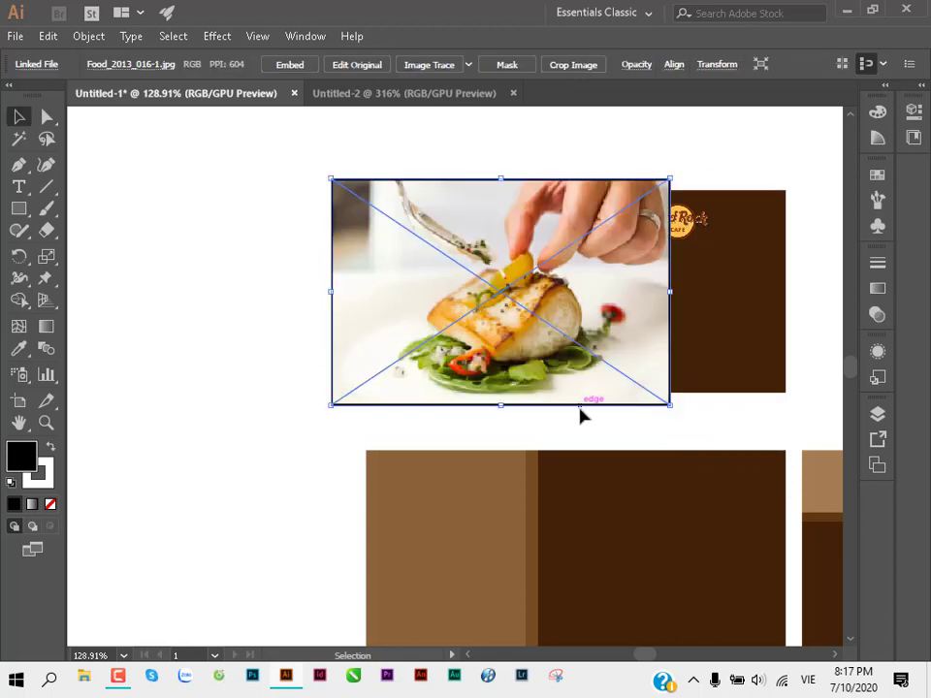
Step: Send the food photo to the back and select it together with the black rectangle
{"action": "key", "text": "ctrl+shift+bracketleft"}
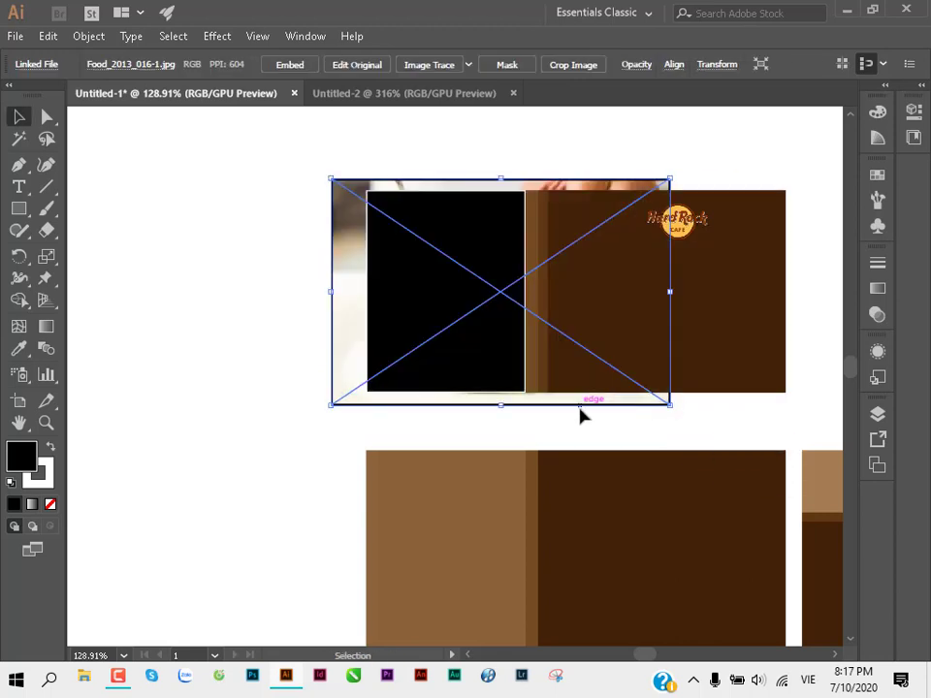
{"action": "left_click", "coordinate": [436, 343], "text": "shift"}
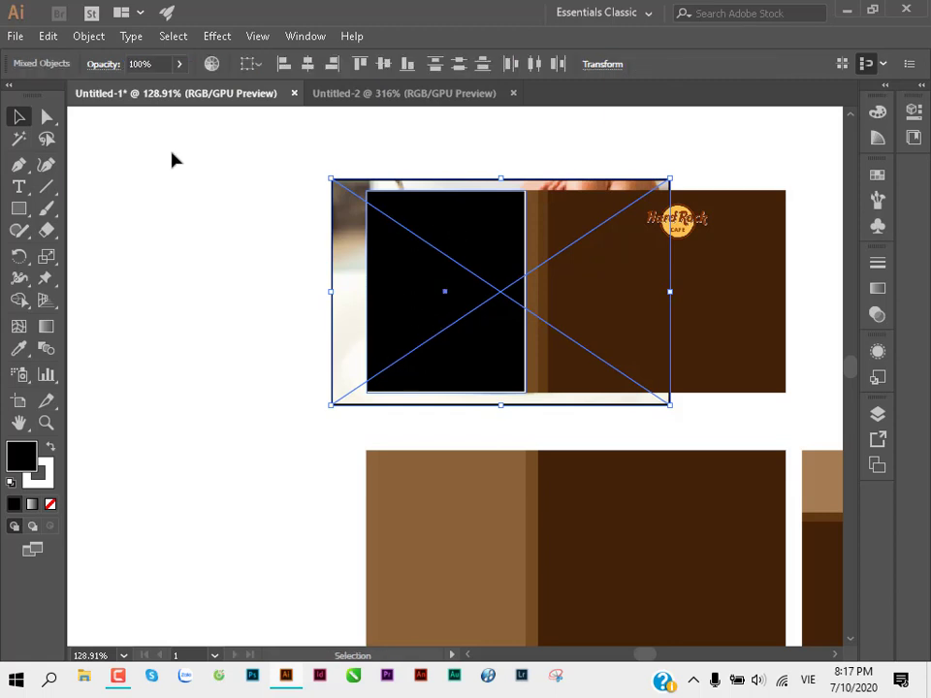
{"action": "left_click", "coordinate": [98, 43]}
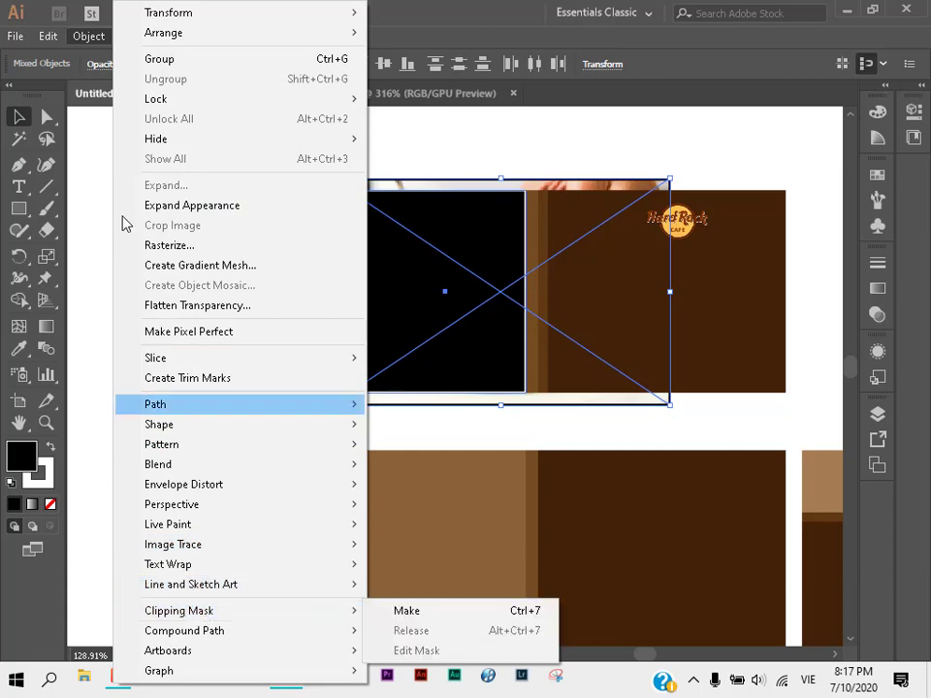
{"action": "left_click", "coordinate": [92, 35]}
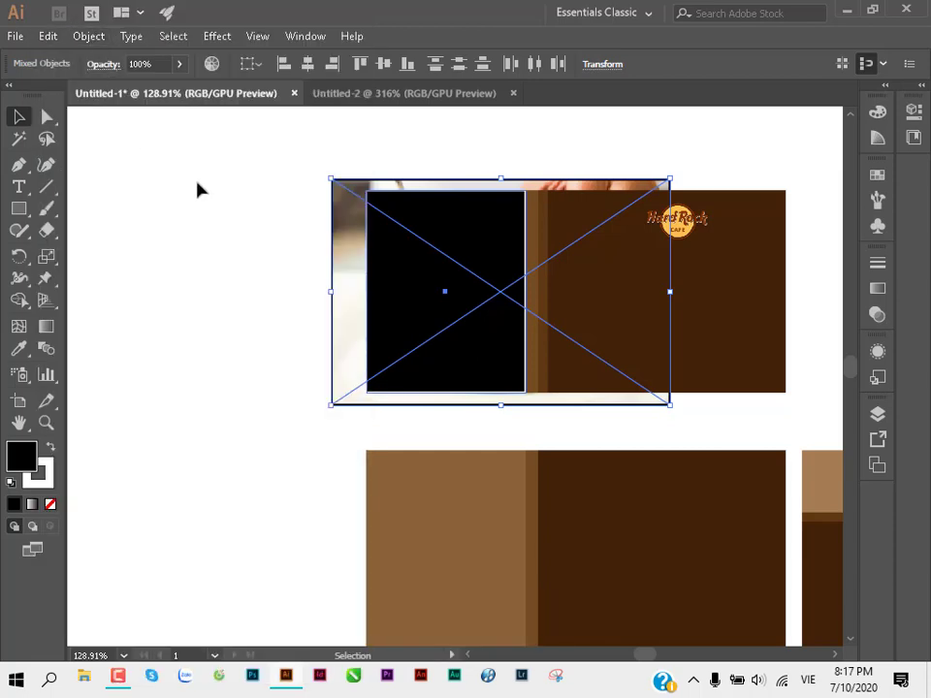
{"action": "left_click", "coordinate": [233, 315]}
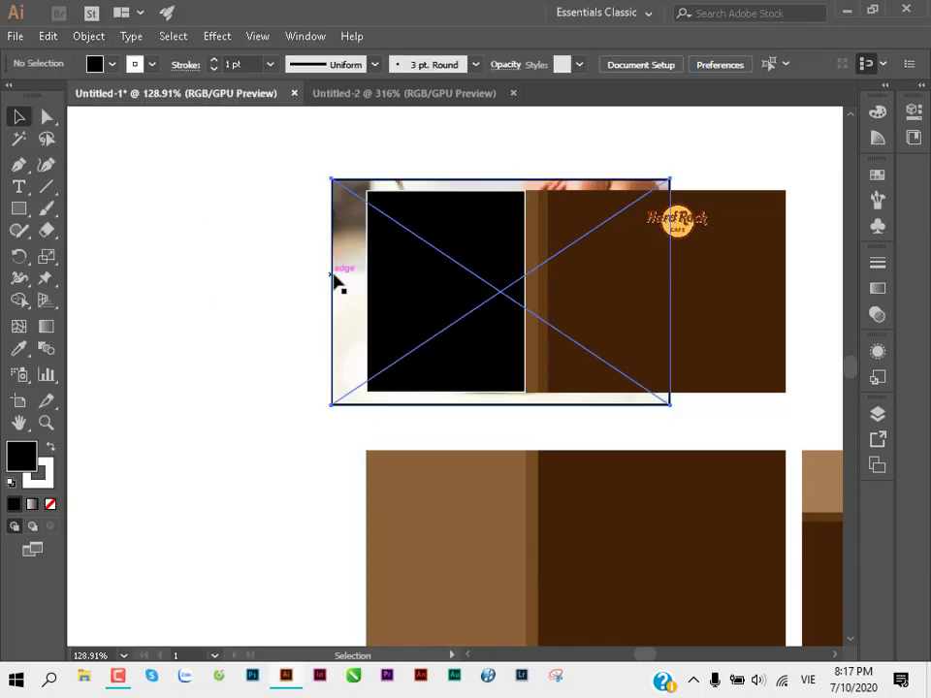
{"action": "left_click", "coordinate": [334, 279]}
{"action": "left_click", "coordinate": [479, 236], "text": "shift"}
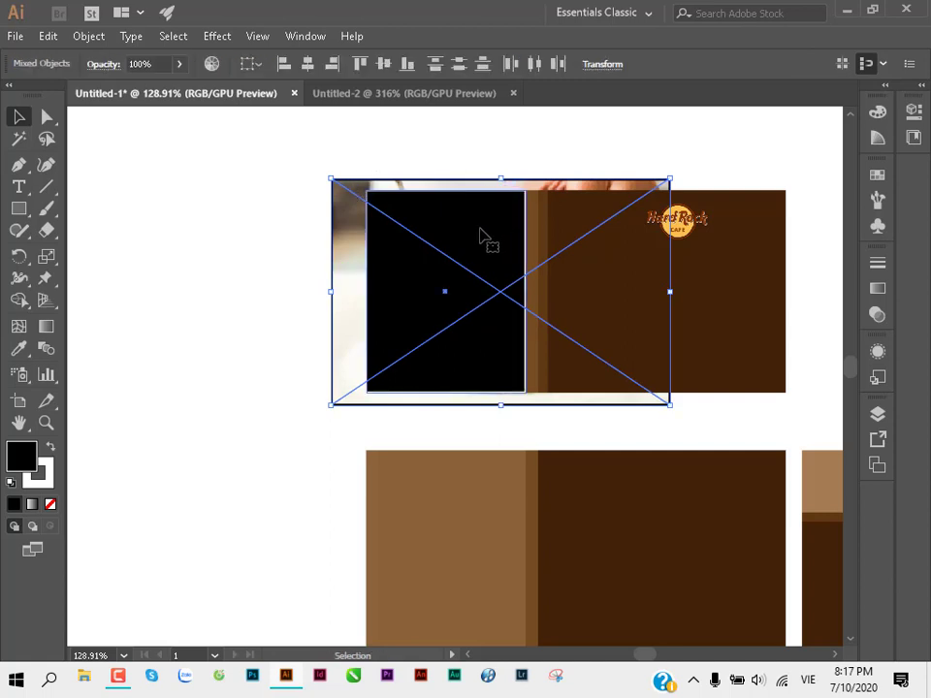
{"action": "right_click", "coordinate": [444, 232]}
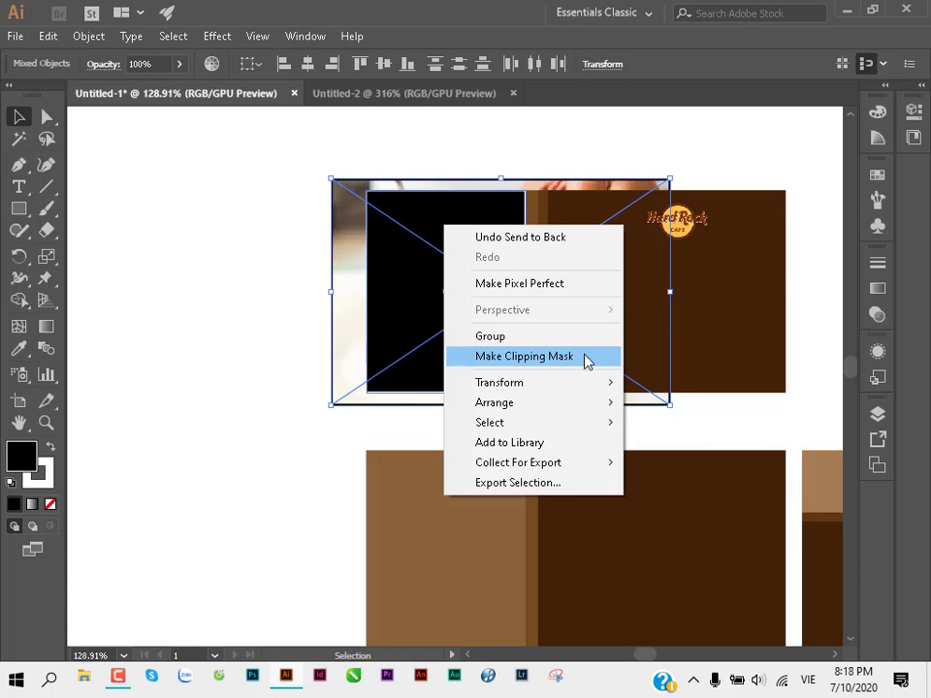
{"action": "left_click", "coordinate": [162, 318]}
Step: Select the placed food photo together with the black rectangle
{"action": "left_click", "coordinate": [311, 324]}
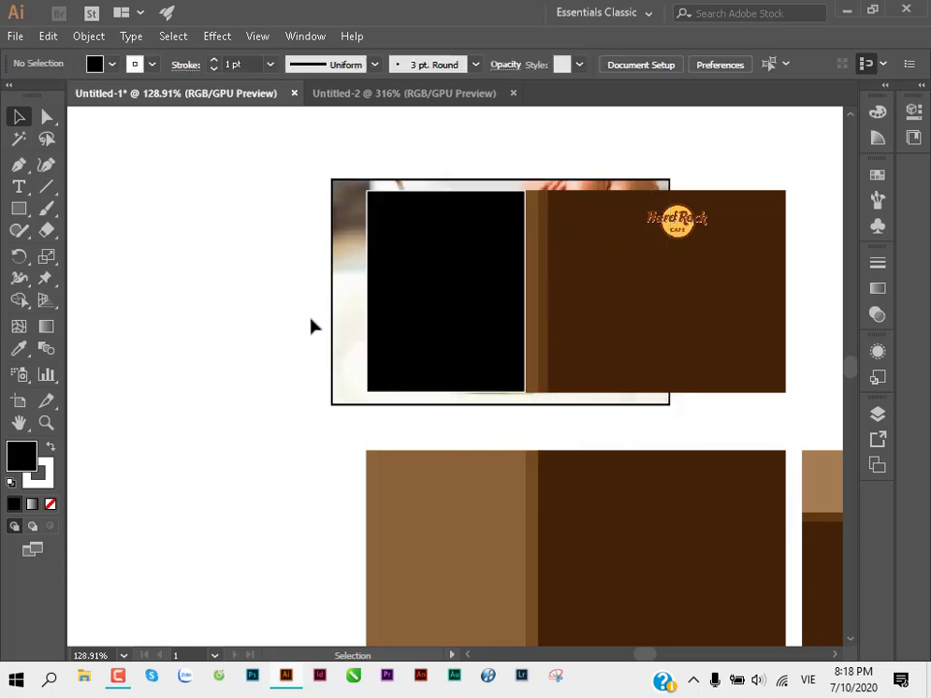
{"action": "left_click", "coordinate": [347, 333]}
{"action": "left_click", "coordinate": [438, 317], "text": "shift"}
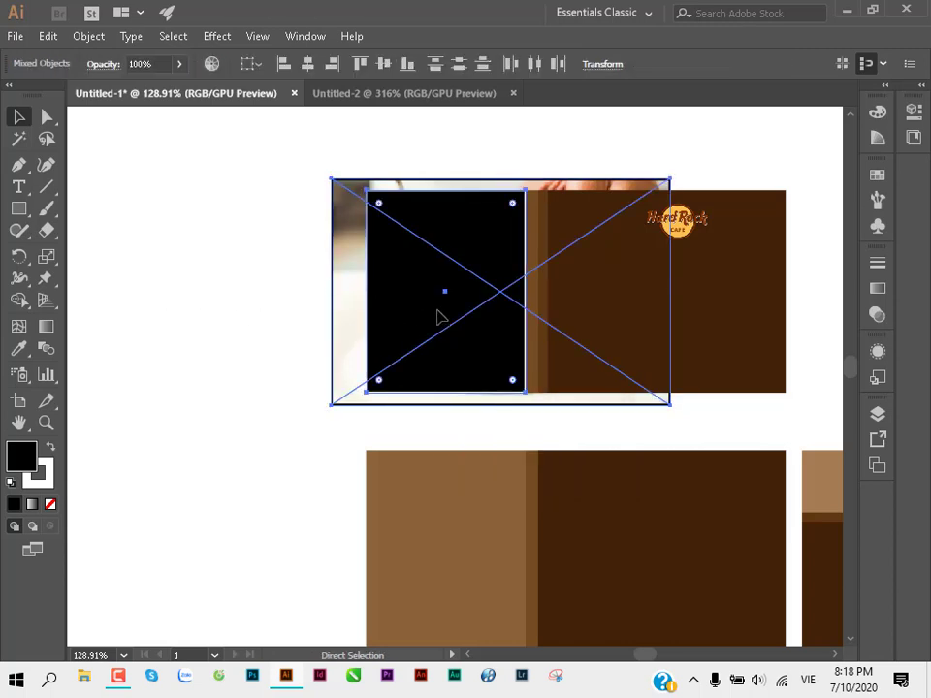
{"action": "key", "text": "v"}
{"action": "key", "text": "a"}
{"action": "key", "text": "v"}
{"action": "left_click", "coordinate": [271, 285]}
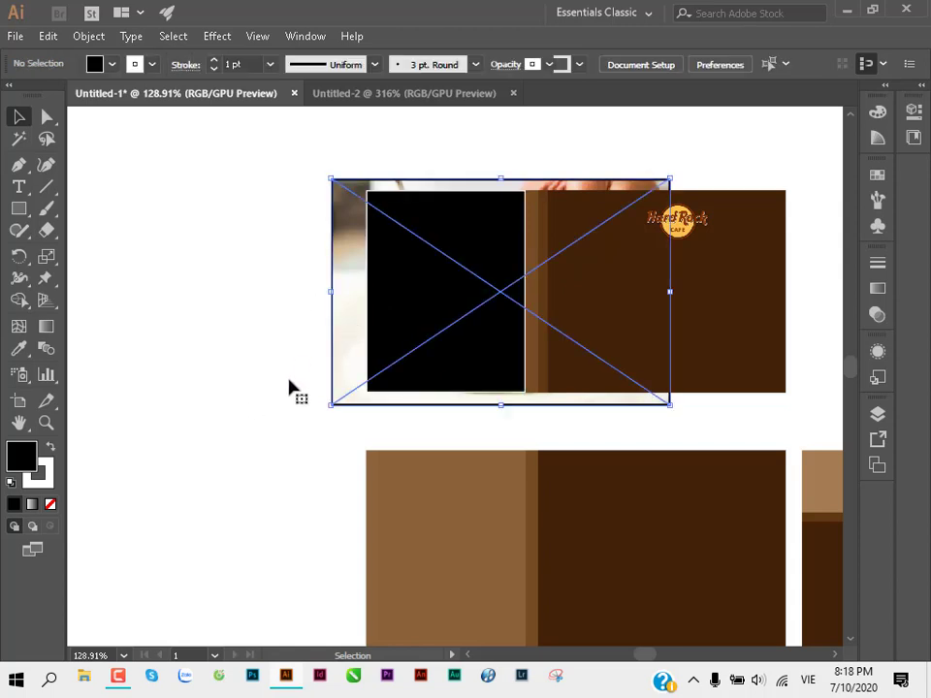
{"action": "left_click", "coordinate": [404, 269]}
{"action": "left_click", "coordinate": [248, 382]}
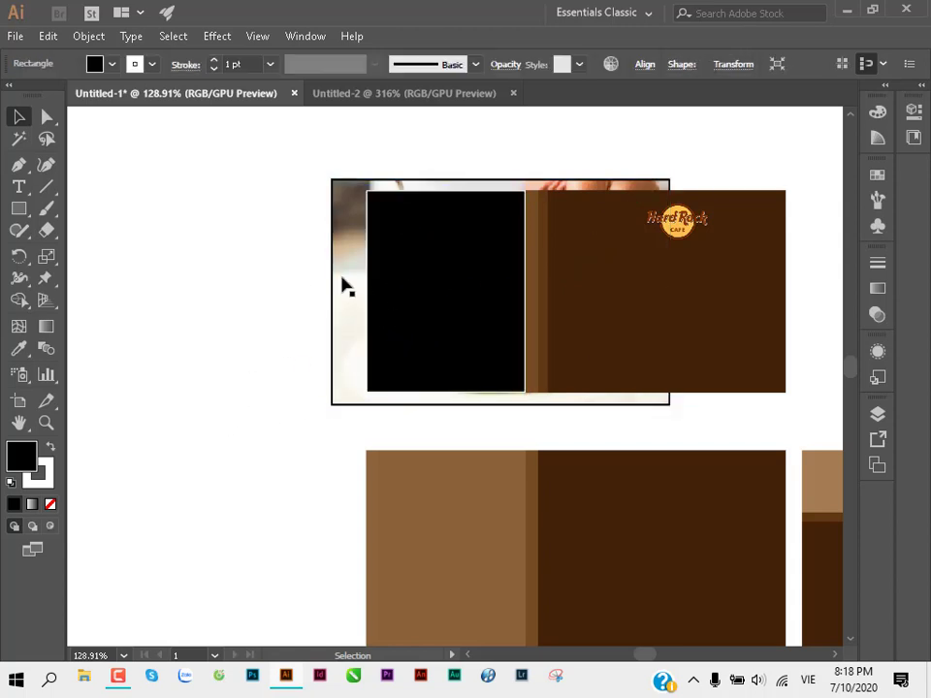
{"action": "left_click", "coordinate": [413, 358]}
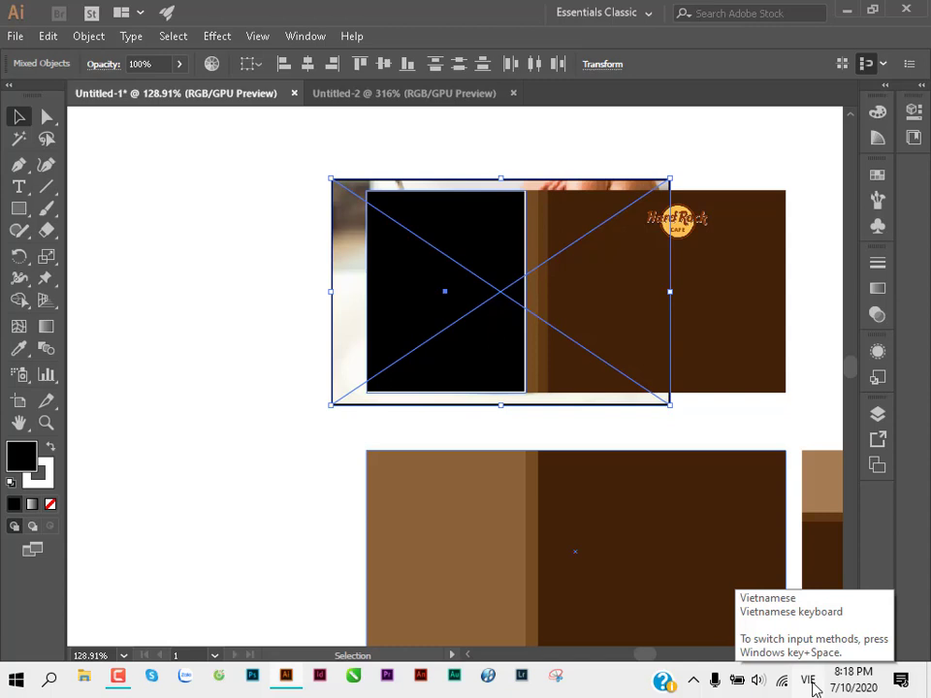
Step: Switch keyboard input to English (Singapore) and clip the food photo to the rectangle with Ctrl+7
{"action": "left_click", "coordinate": [811, 681]}
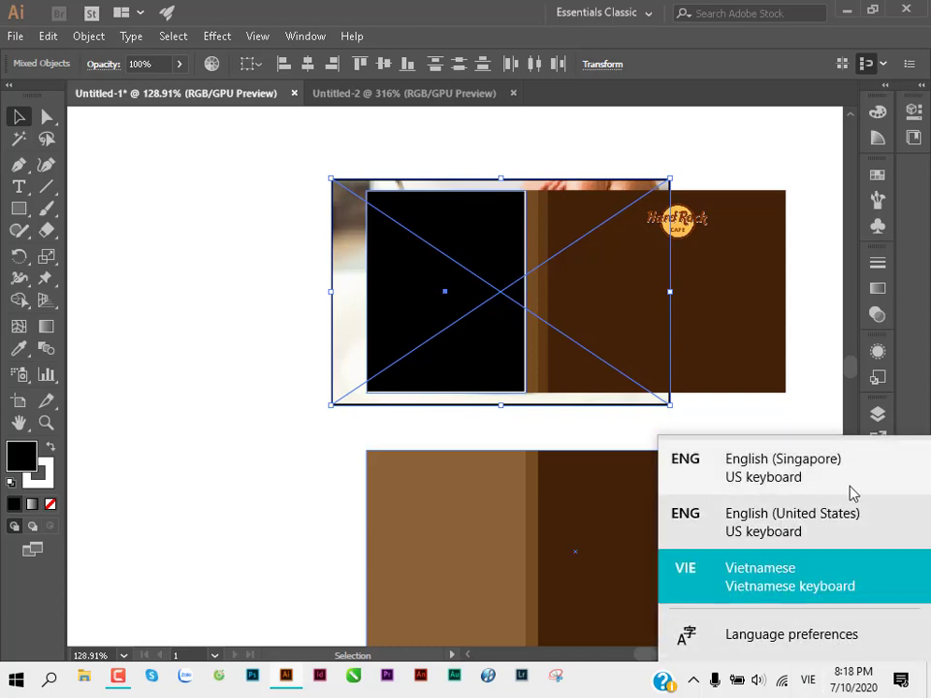
{"action": "left_click", "coordinate": [807, 683]}
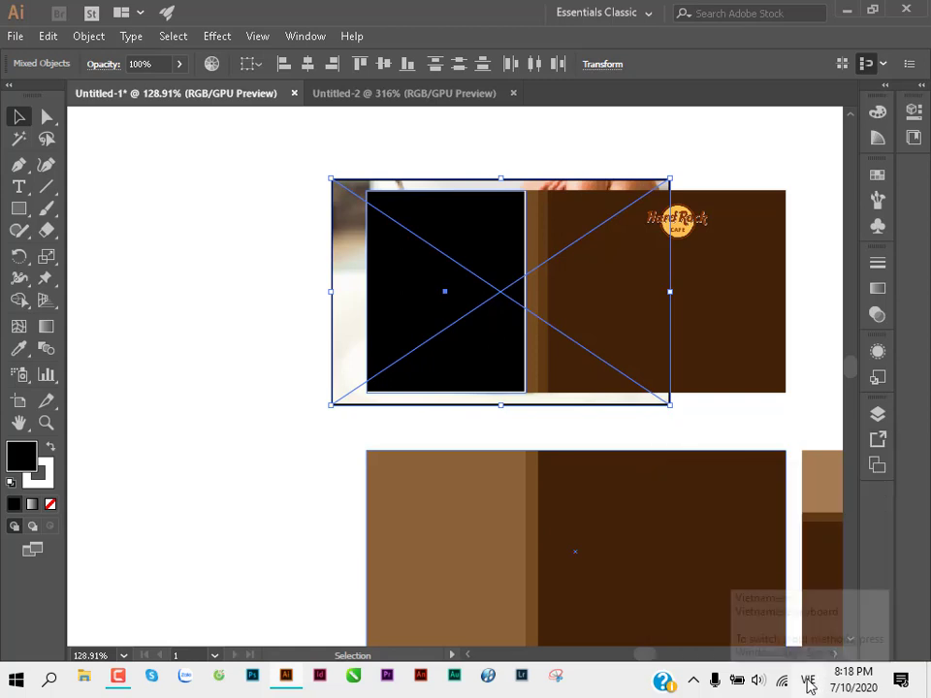
{"action": "left_click", "coordinate": [808, 682]}
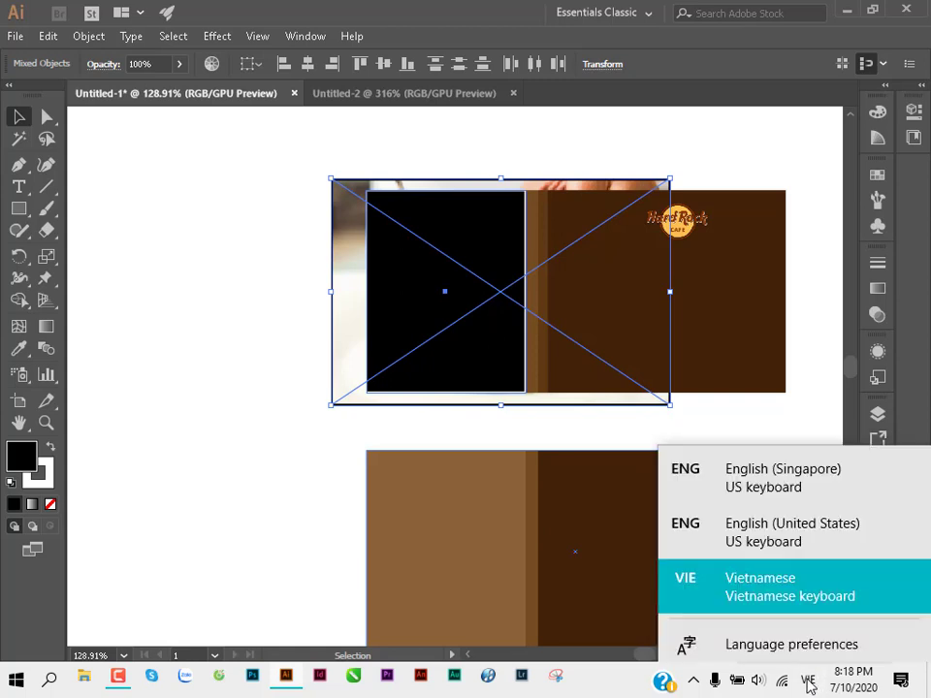
{"action": "left_click", "coordinate": [725, 460]}
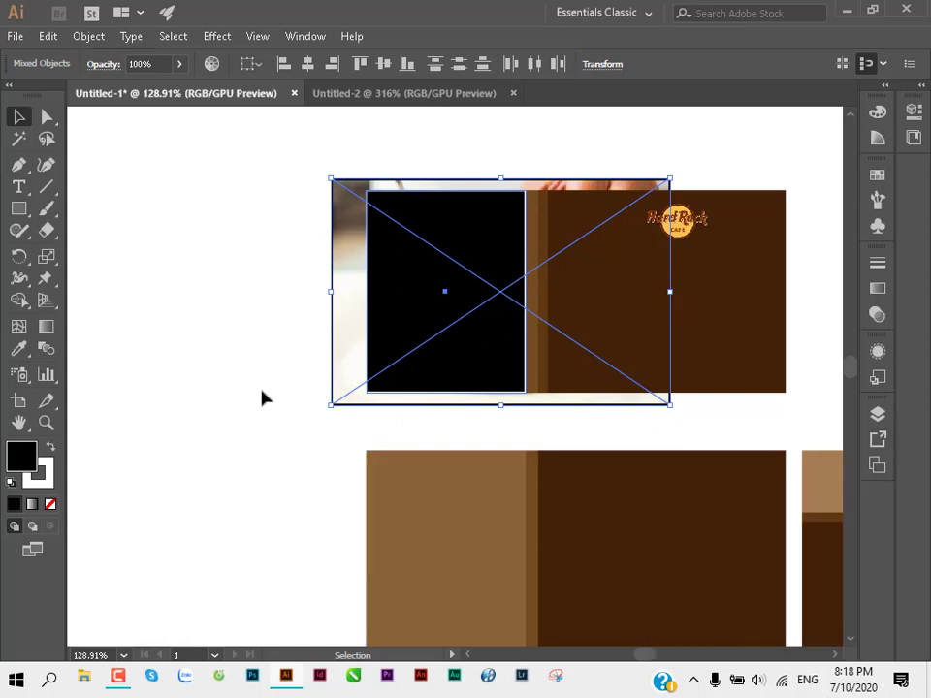
{"action": "key", "text": "ctrl+7"}
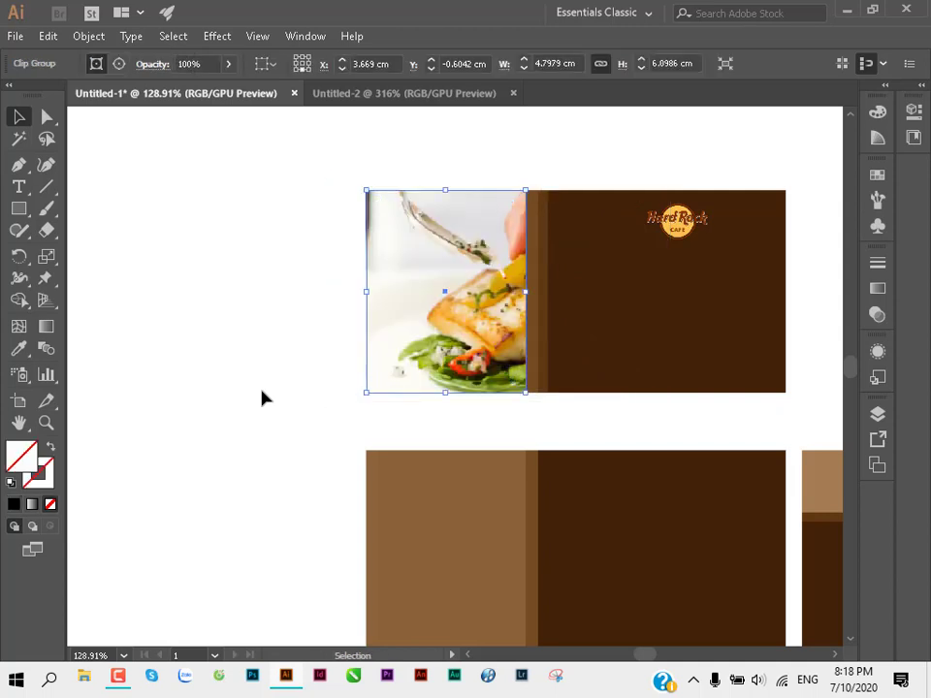
{"action": "left_click", "coordinate": [805, 679]}
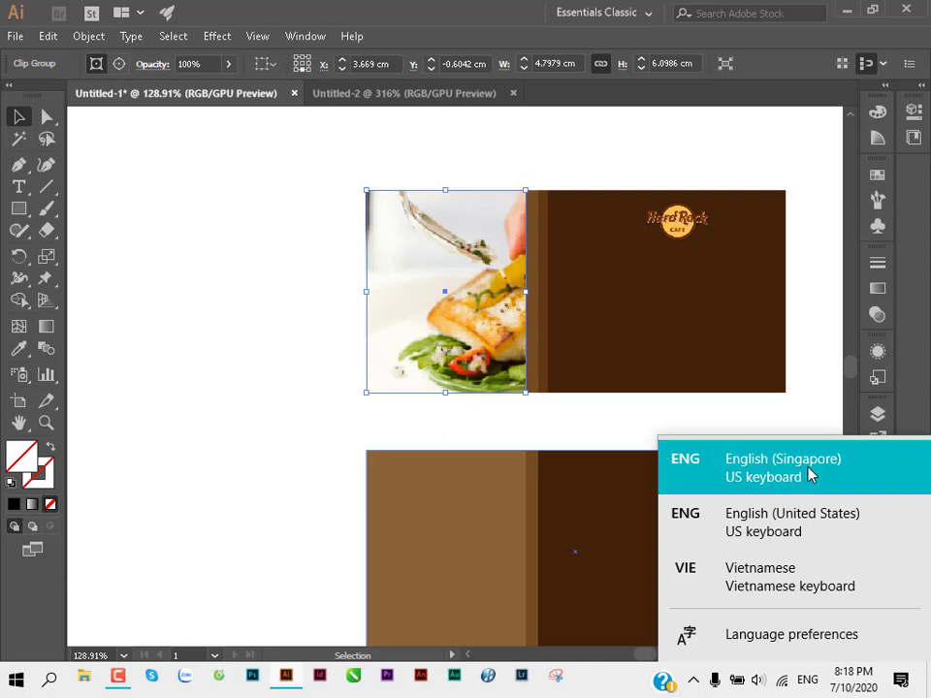
{"action": "left_click", "coordinate": [260, 392]}
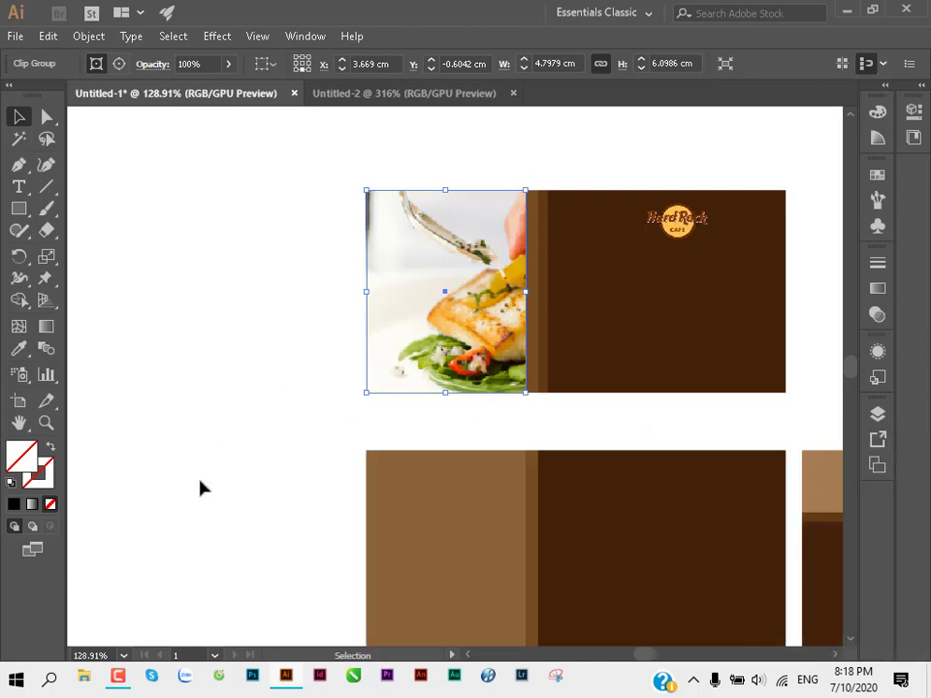
{"action": "left_click", "coordinate": [287, 376]}
{"action": "left_click", "coordinate": [400, 390]}
Step: Release the food photo's clipping mask from the right-click menu and select the uncropped photo
{"action": "left_click", "coordinate": [88, 36]}
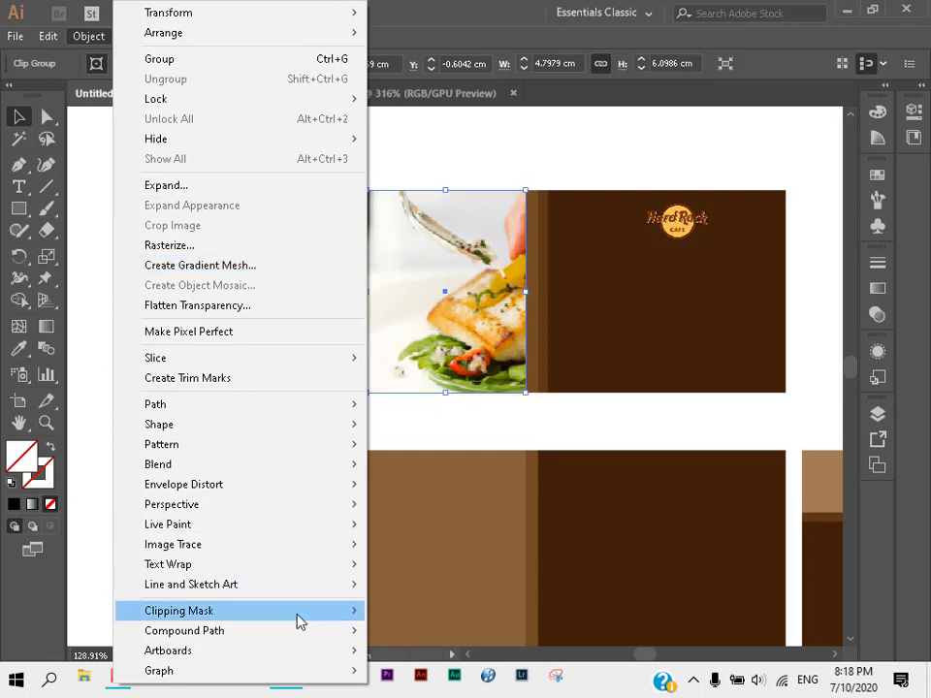
{"action": "mouse_move", "coordinate": [178, 610]}
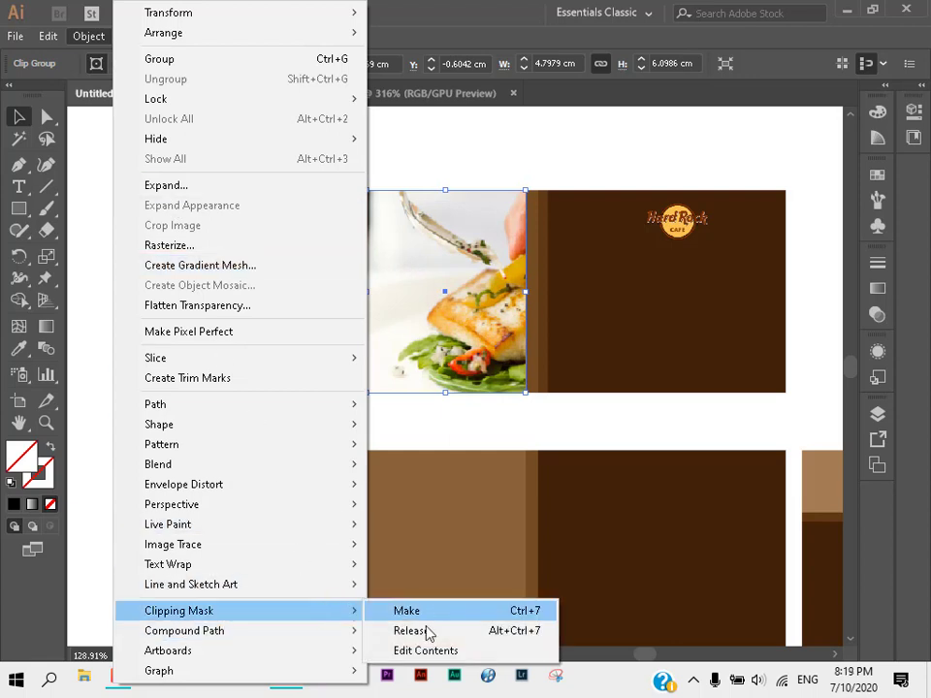
{"action": "left_click", "coordinate": [466, 149]}
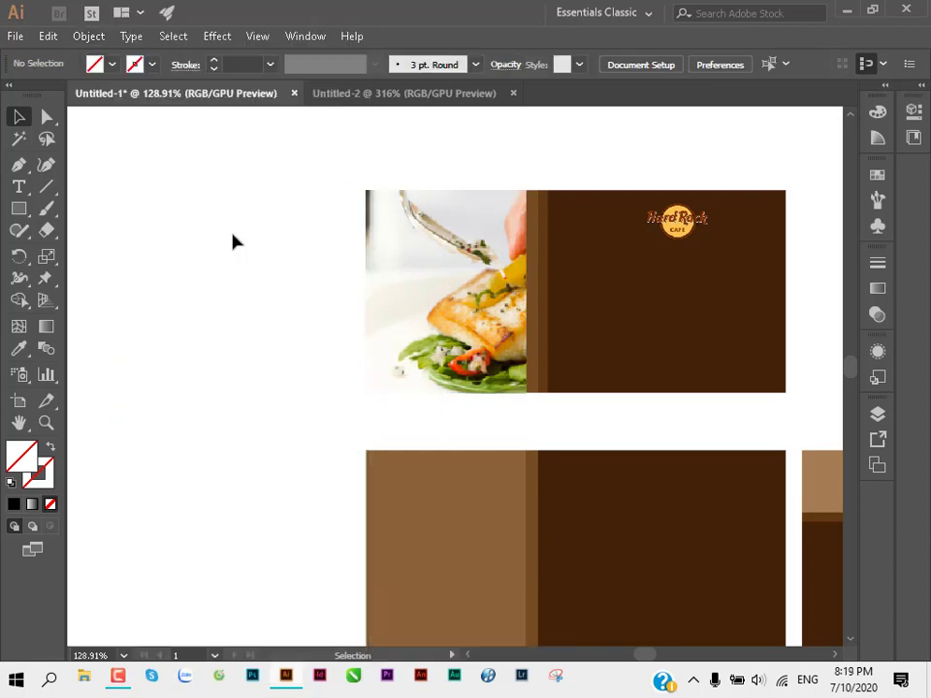
{"action": "left_click", "coordinate": [411, 244]}
{"action": "right_click", "coordinate": [409, 244]}
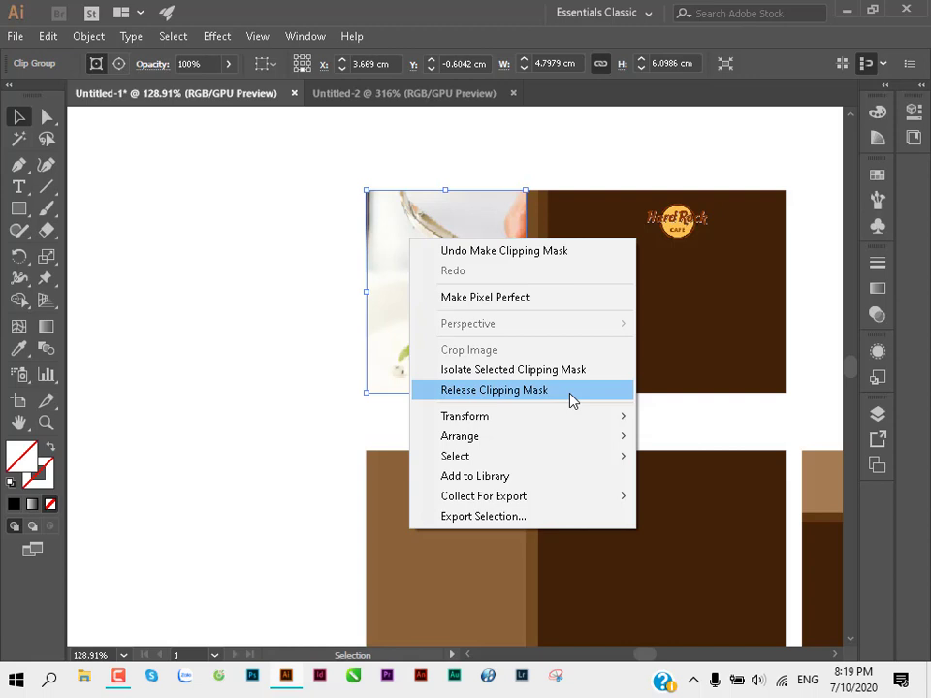
{"action": "left_click", "coordinate": [572, 399]}
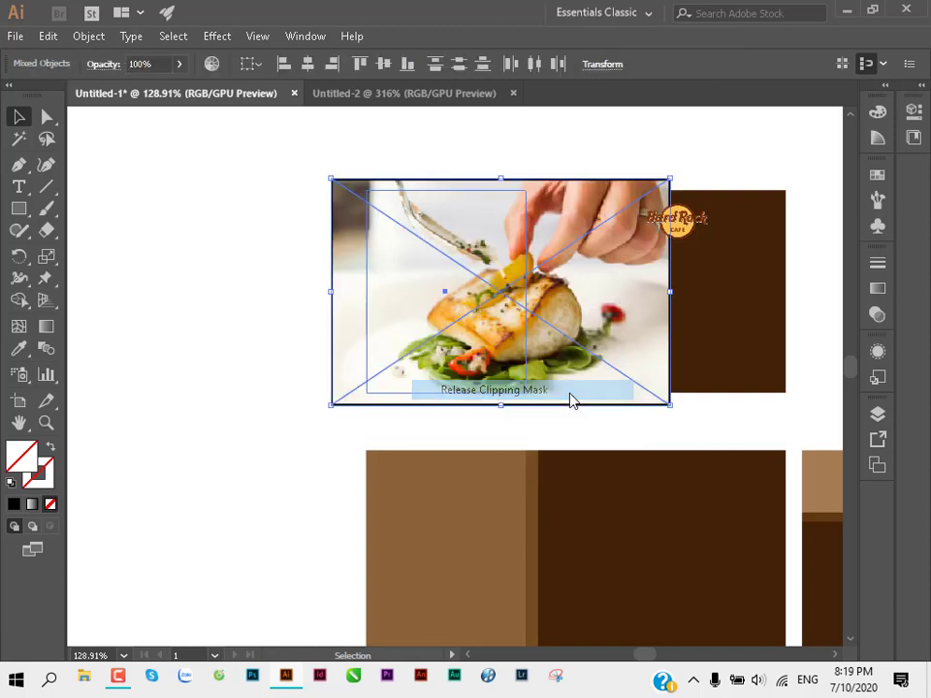
{"action": "left_click", "coordinate": [236, 353]}
Step: Delete the food photo and give the left panel a white fill with black outline
{"action": "left_click_drag", "start_coordinate": [342, 306], "coordinate": [110, 310]}
{"action": "key", "text": "Delete"}
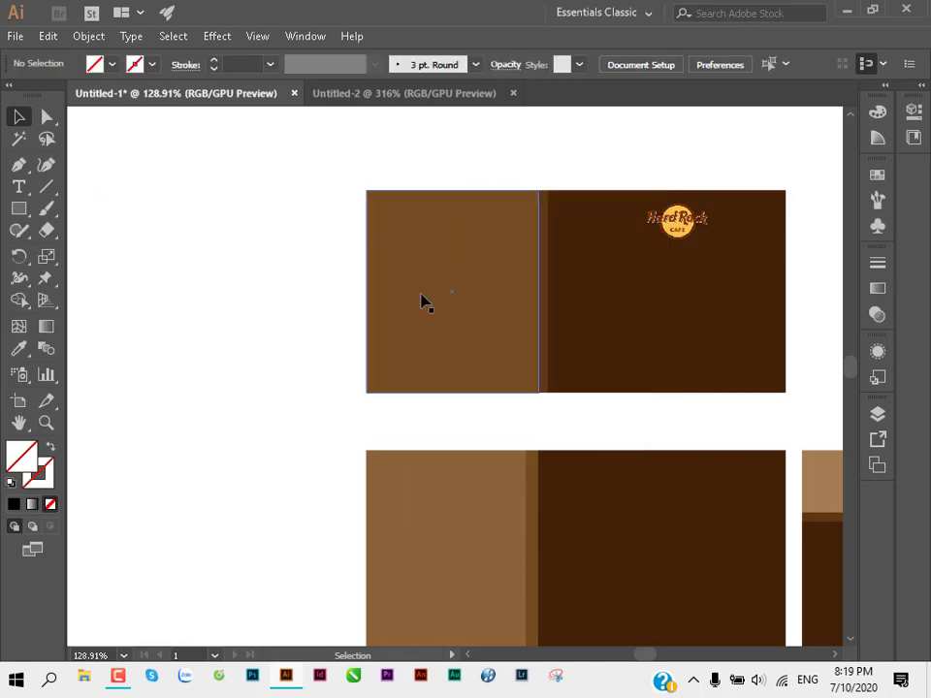
{"action": "left_click", "coordinate": [530, 272]}
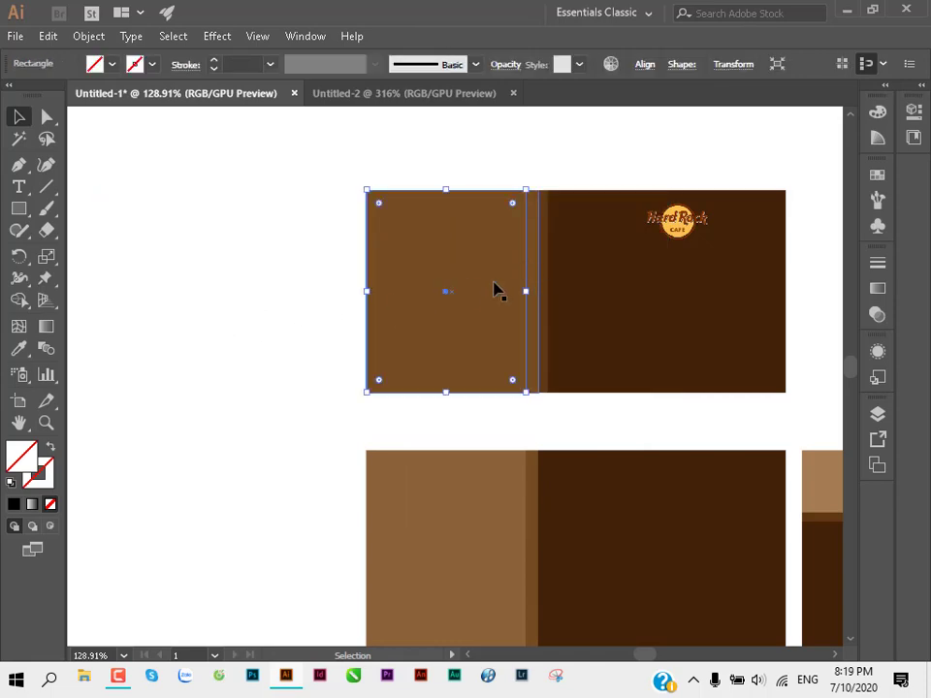
{"action": "key", "text": "d"}
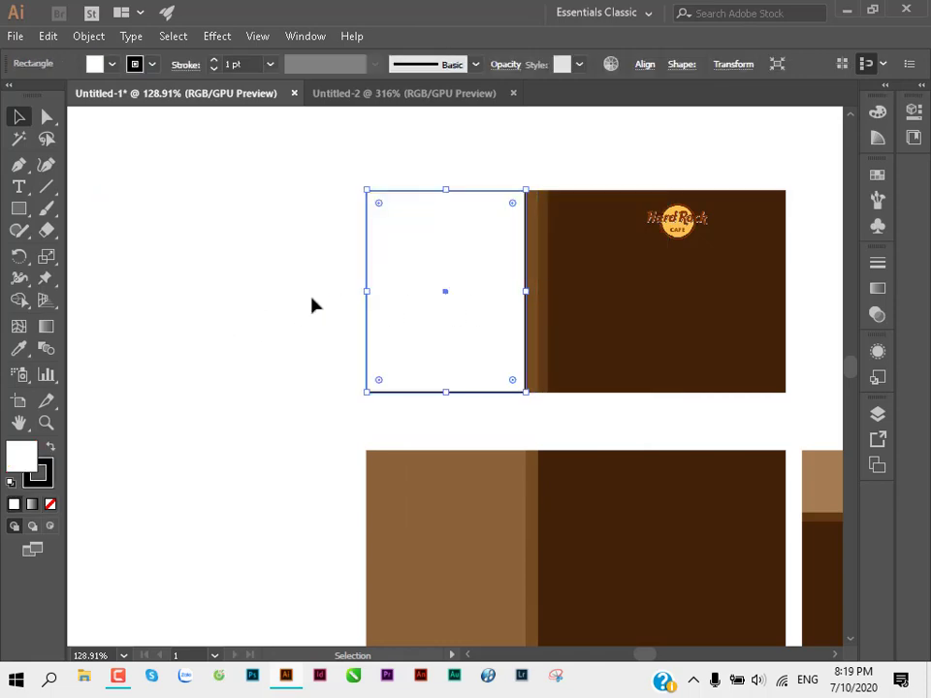
{"action": "left_click", "coordinate": [312, 305]}
{"action": "left_click", "coordinate": [409, 278]}
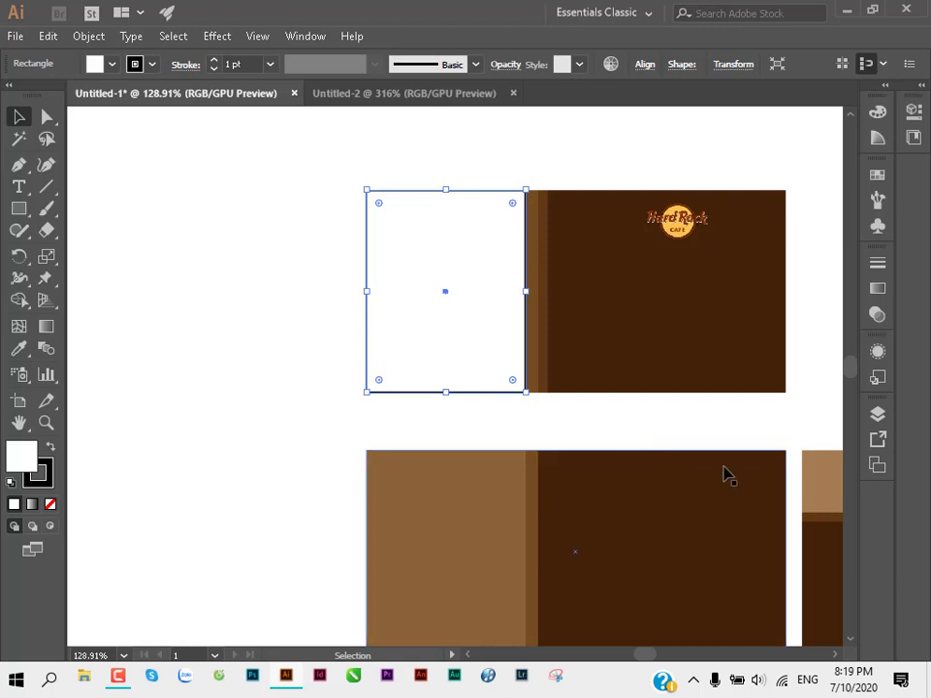
{"action": "left_click", "coordinate": [280, 309]}
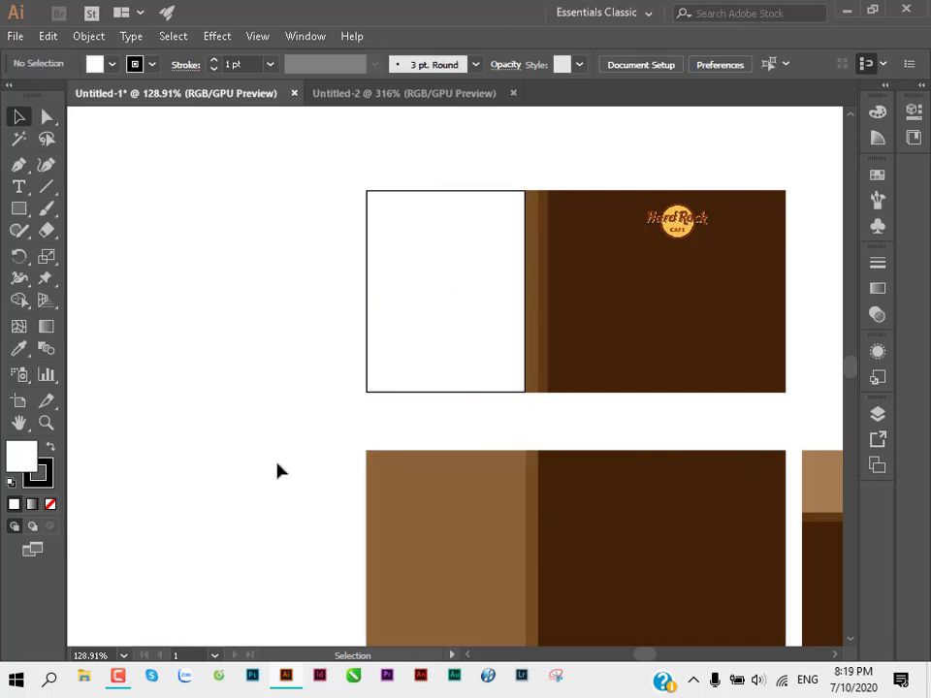
{"action": "left_click", "coordinate": [434, 312]}
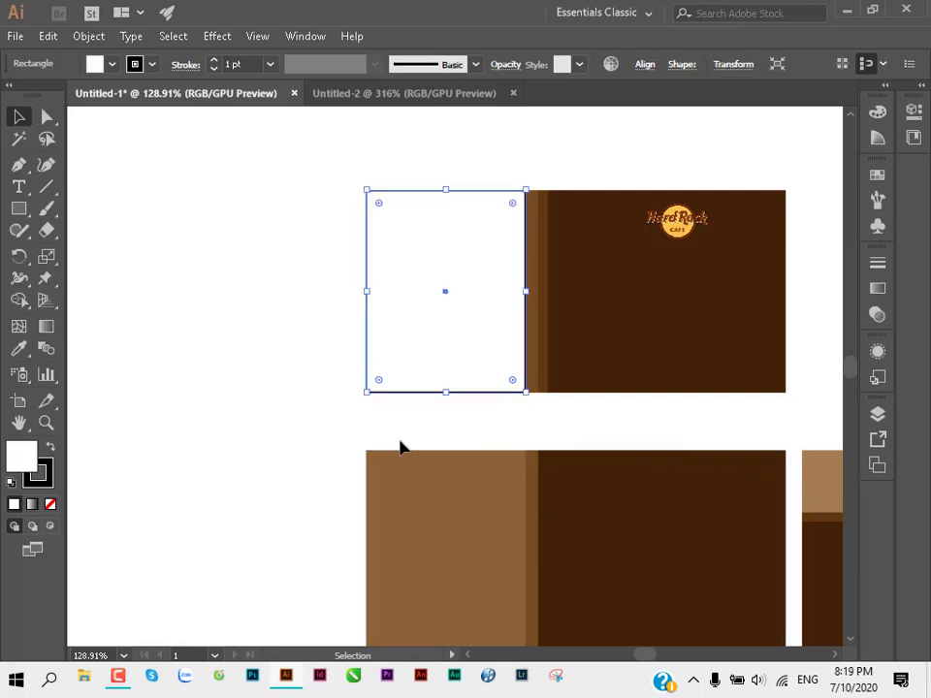
Step: Place vegetables.jpg and size it across the banner's left side
{"action": "key", "text": "ctrl+shift+p"}
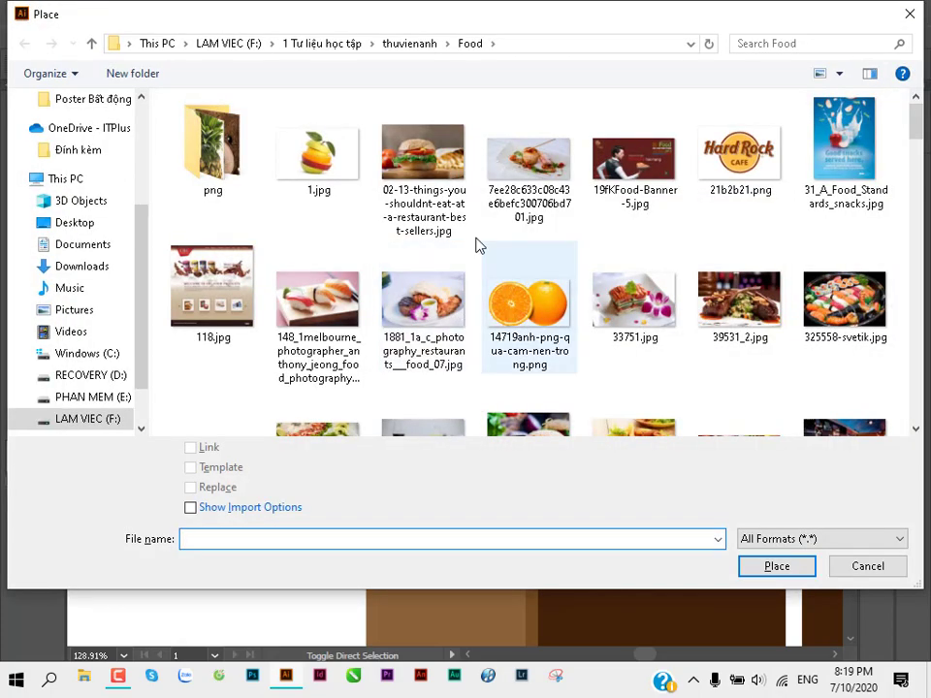
{"action": "scroll", "coordinate": [660, 265], "scroll_direction": "down", "scroll_amount": 2}
{"action": "scroll", "coordinate": [601, 286], "scroll_direction": "down", "scroll_amount": 2}
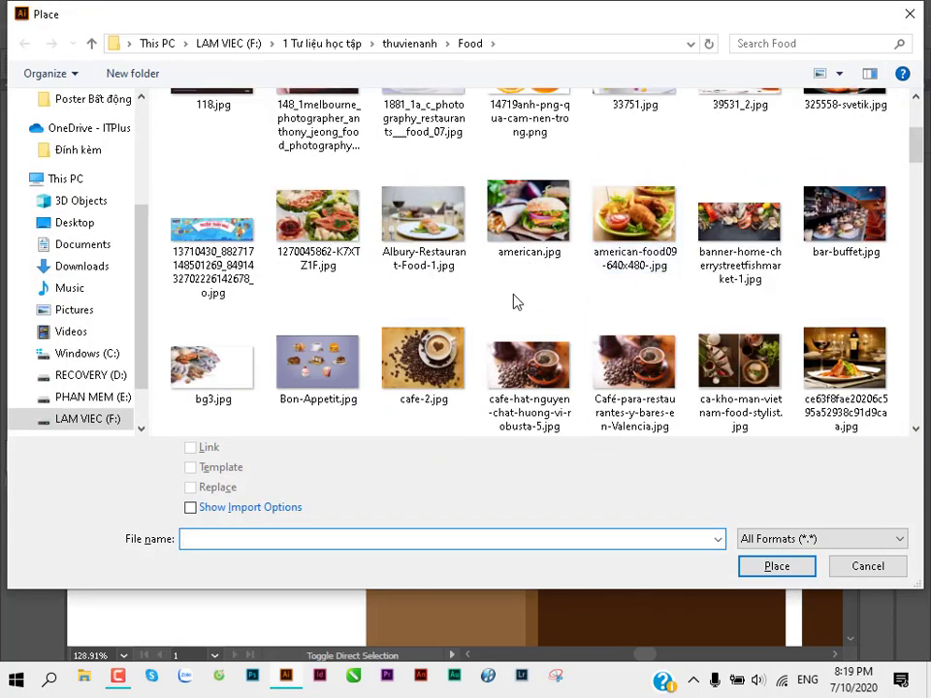
{"action": "left_click_drag", "start_coordinate": [917, 146], "coordinate": [907, 333]}
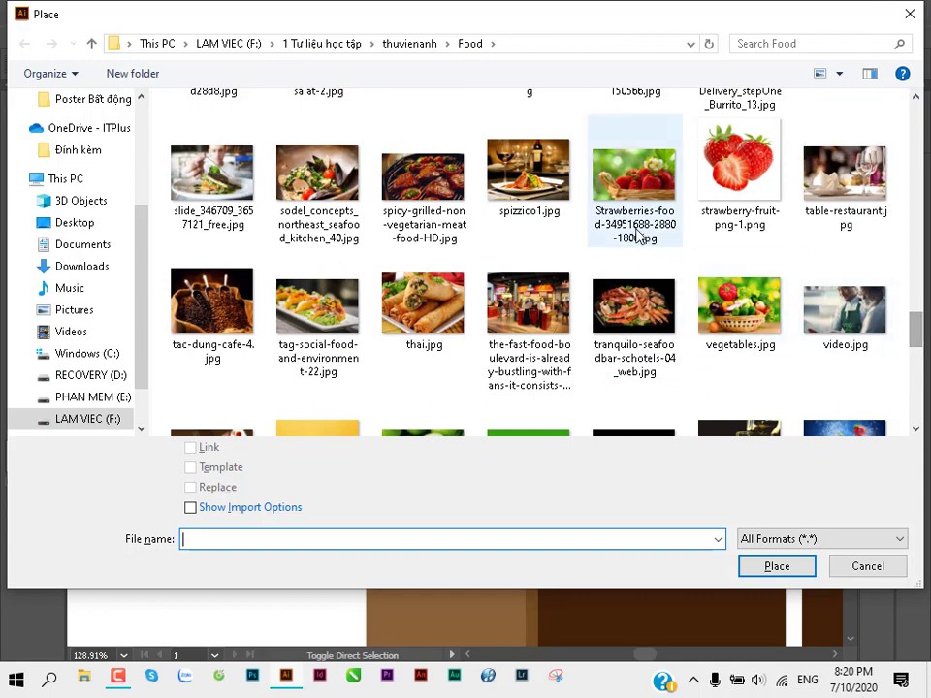
{"action": "key", "text": "Escape"}
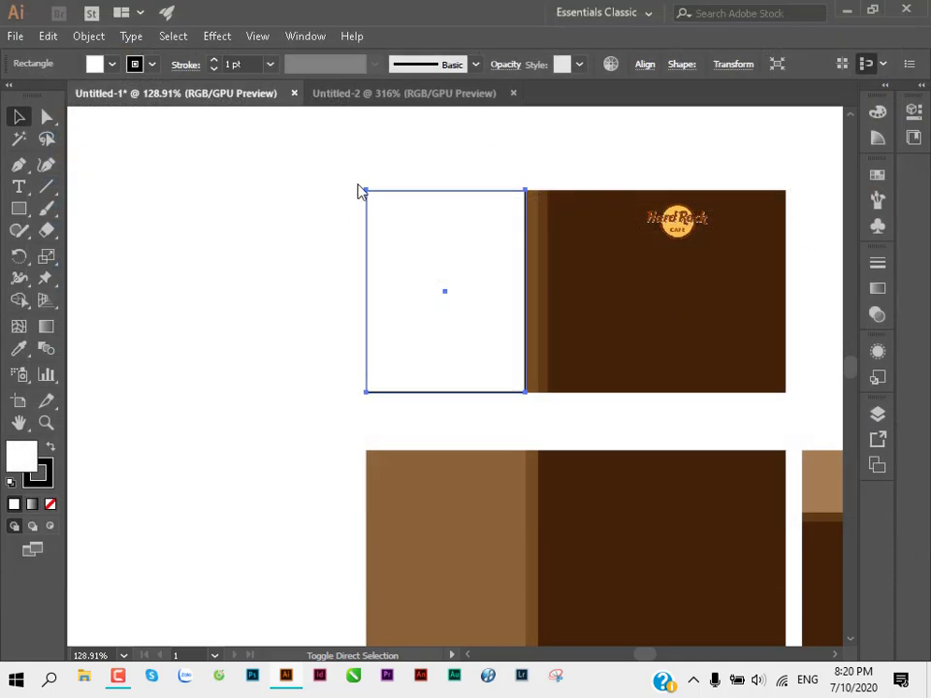
{"action": "left_click_drag", "start_coordinate": [346, 184], "coordinate": [700, 409]}
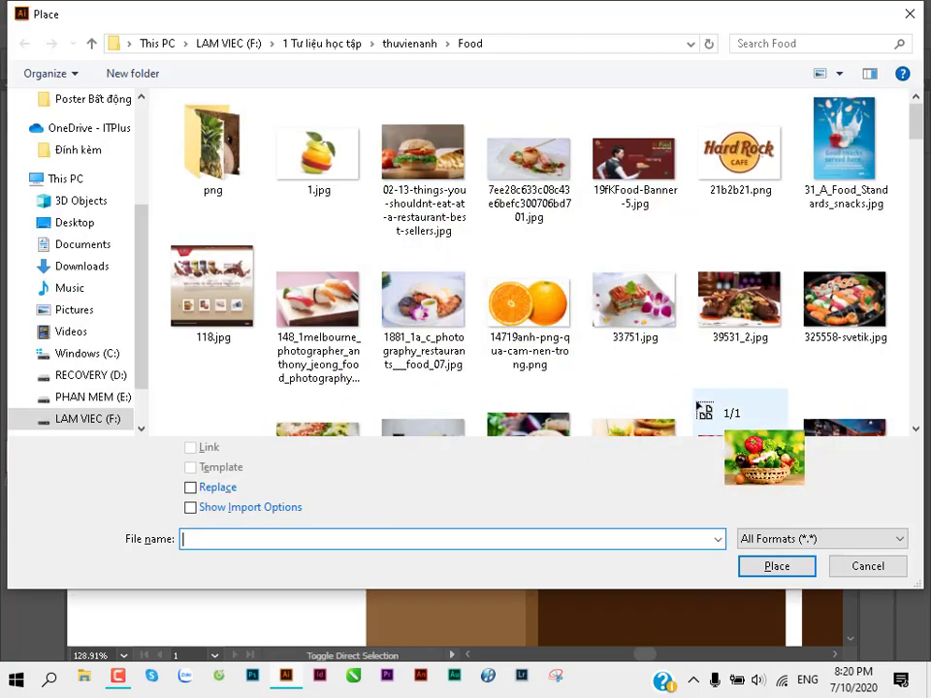
Step: Send the vegetables photo to the back and select it with the white rectangle
{"action": "key", "text": "ctrl+shift+bracketleft"}
{"action": "key", "text": "Escape"}
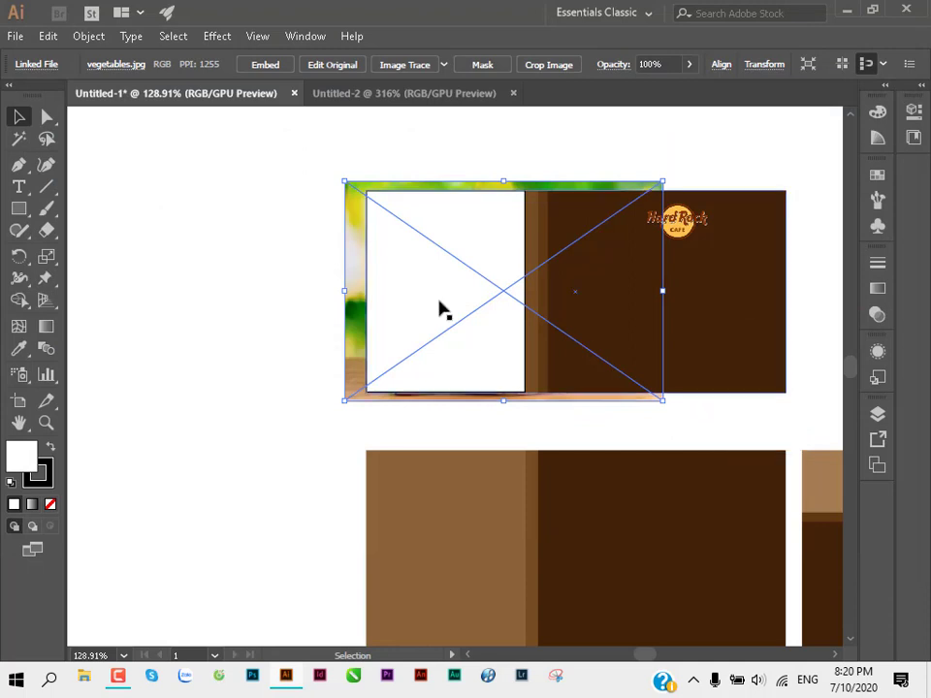
{"action": "left_click", "coordinate": [385, 252], "text": "shift"}
{"action": "right_click", "coordinate": [385, 247]}
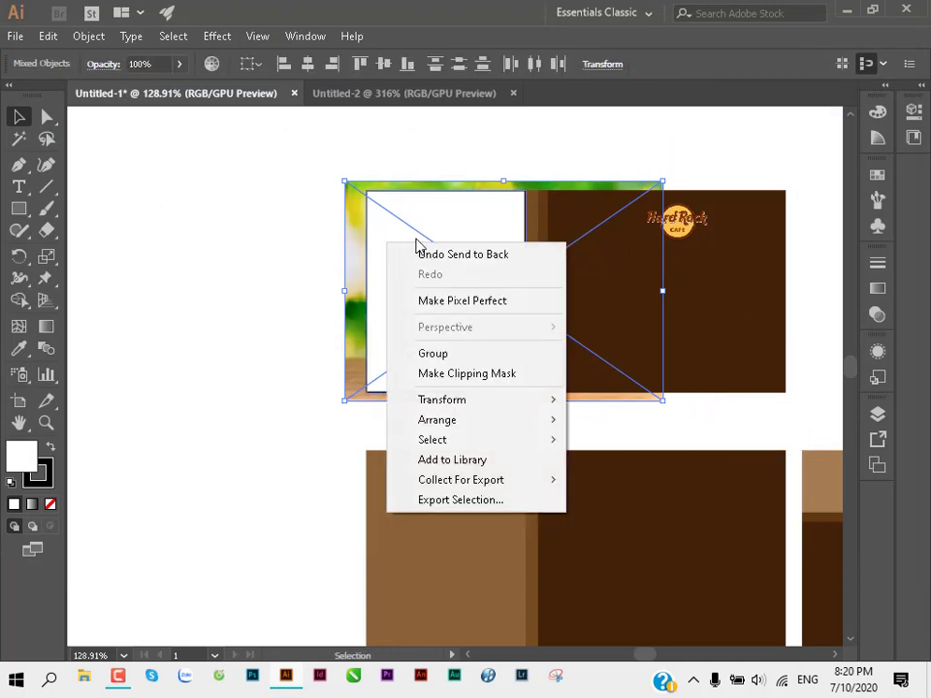
Step: Clip the vegetables photo to the white rectangle and zoom in on the banner
{"action": "left_click", "coordinate": [503, 374]}
{"action": "left_click", "coordinate": [231, 390]}
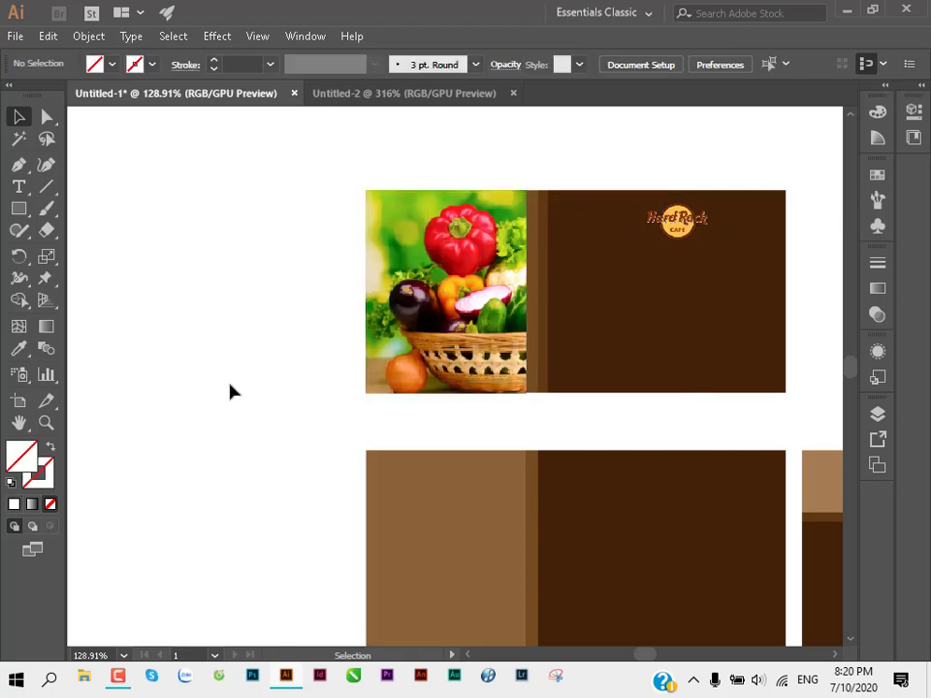
{"action": "left_click_drag", "start_coordinate": [340, 352], "coordinate": [318, 316]}
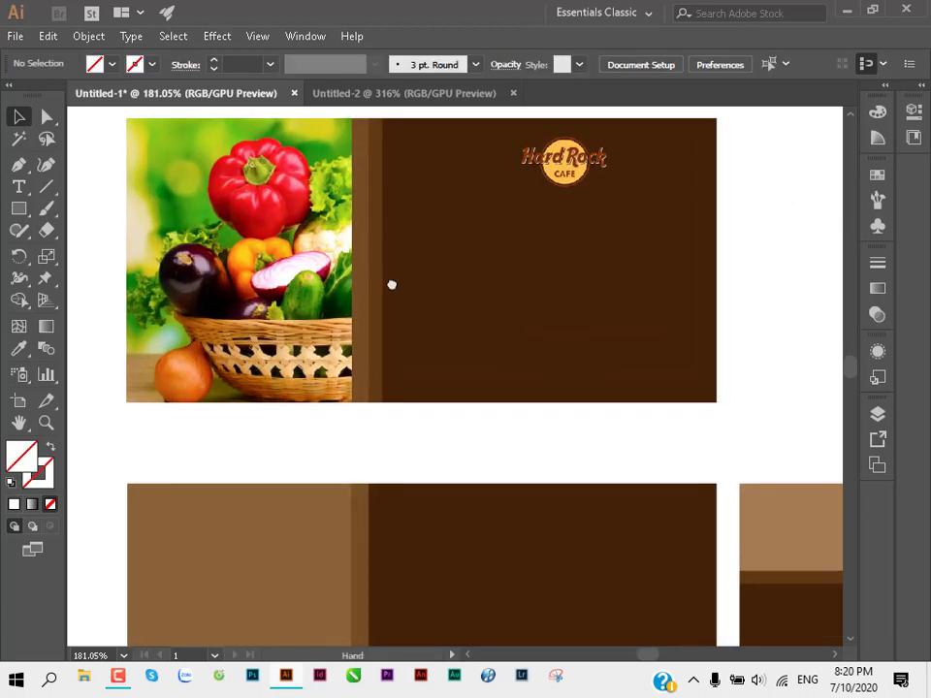
{"action": "scroll", "coordinate": [318, 316], "scroll_direction": "up", "scroll_amount": 2}
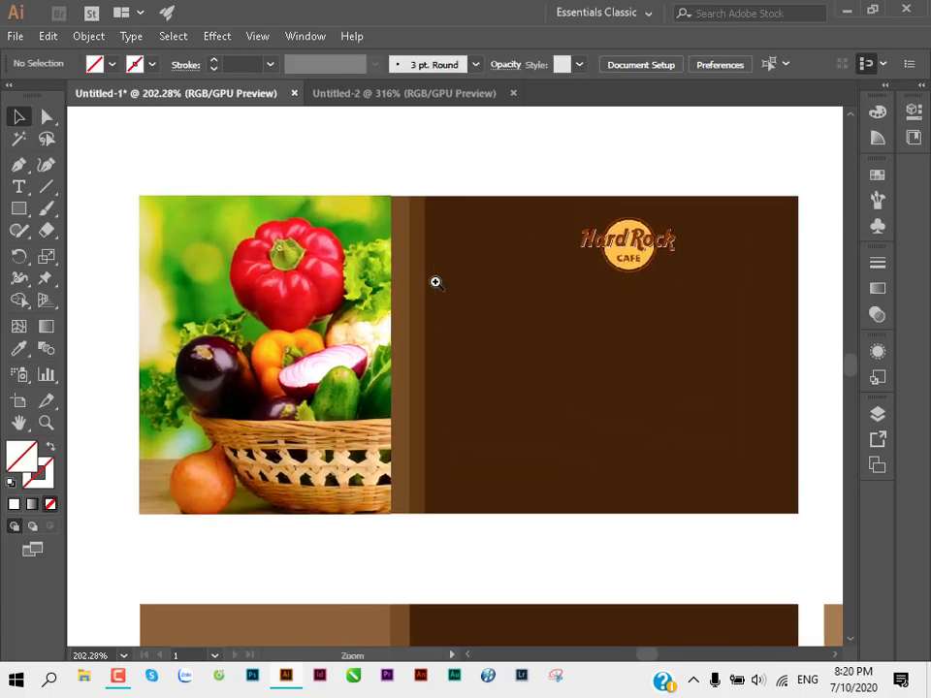
{"action": "scroll", "coordinate": [434, 280], "scroll_direction": "up", "scroll_amount": 1}
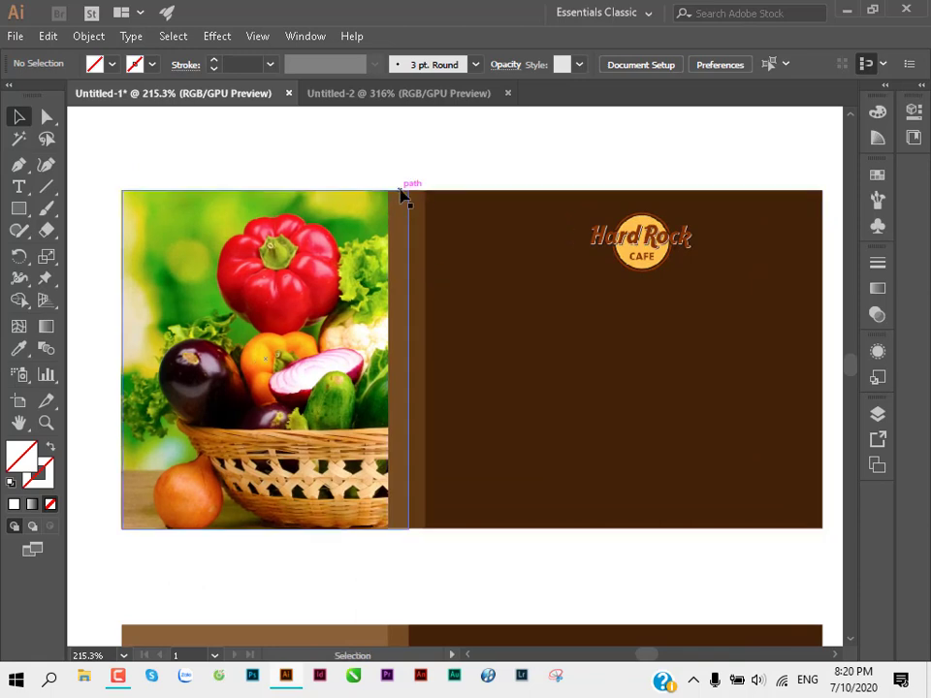
Step: Recolour the brown background panel dark red, eyedropper-sampled from the pepper in the photo
{"action": "left_click", "coordinate": [550, 376]}
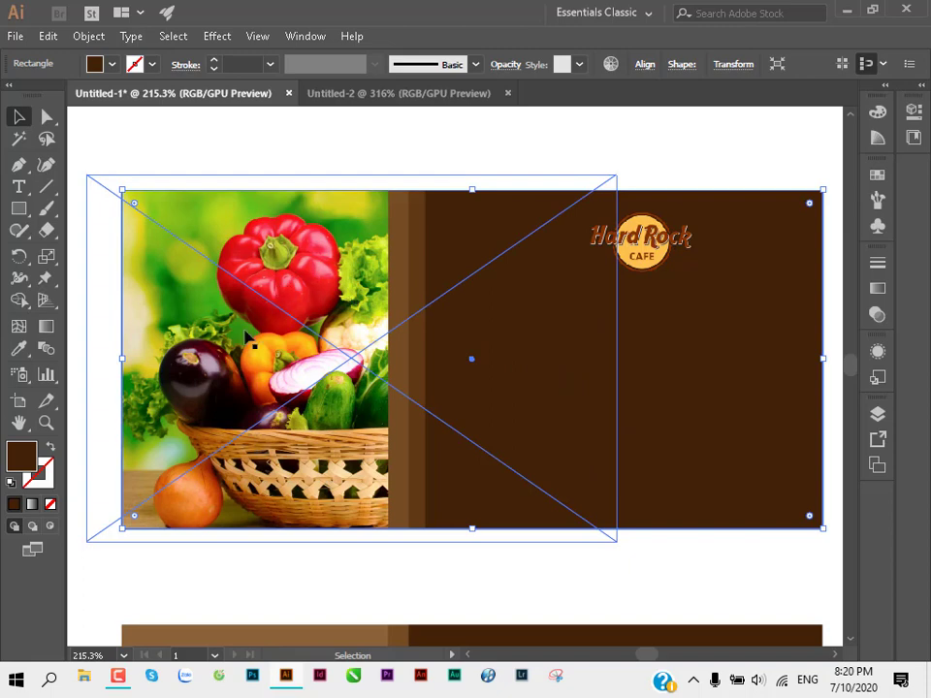
{"action": "left_click", "coordinate": [565, 166]}
{"action": "left_click", "coordinate": [632, 407]}
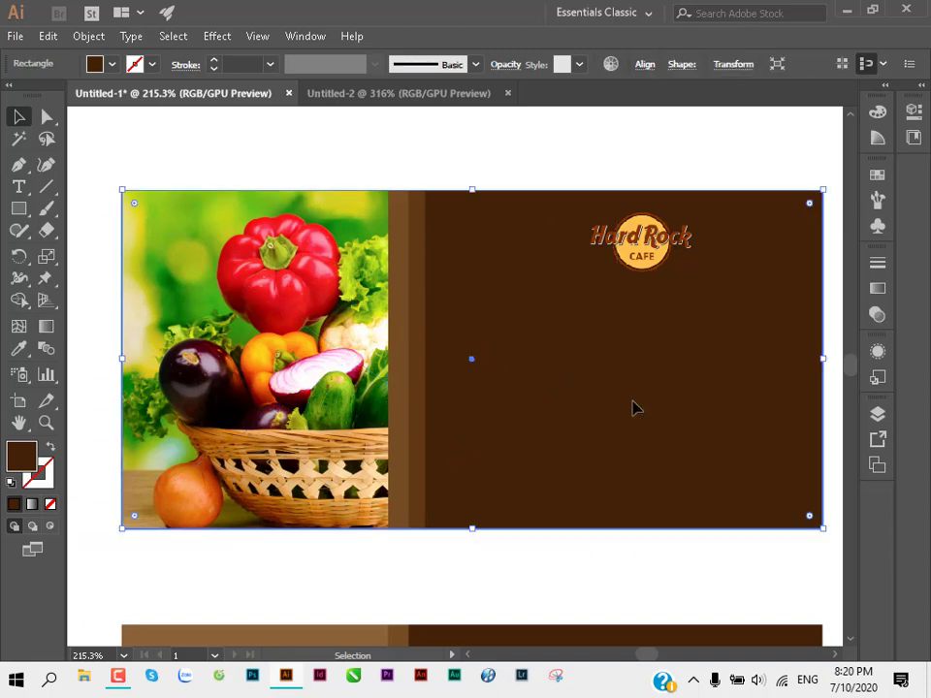
{"action": "key", "text": "i"}
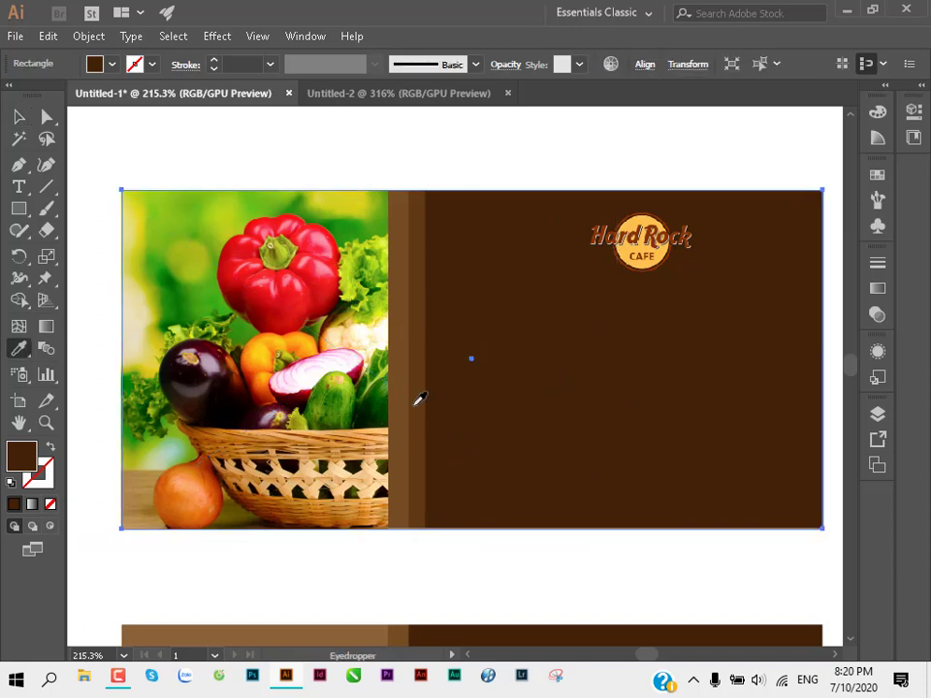
{"action": "left_click", "coordinate": [381, 411]}
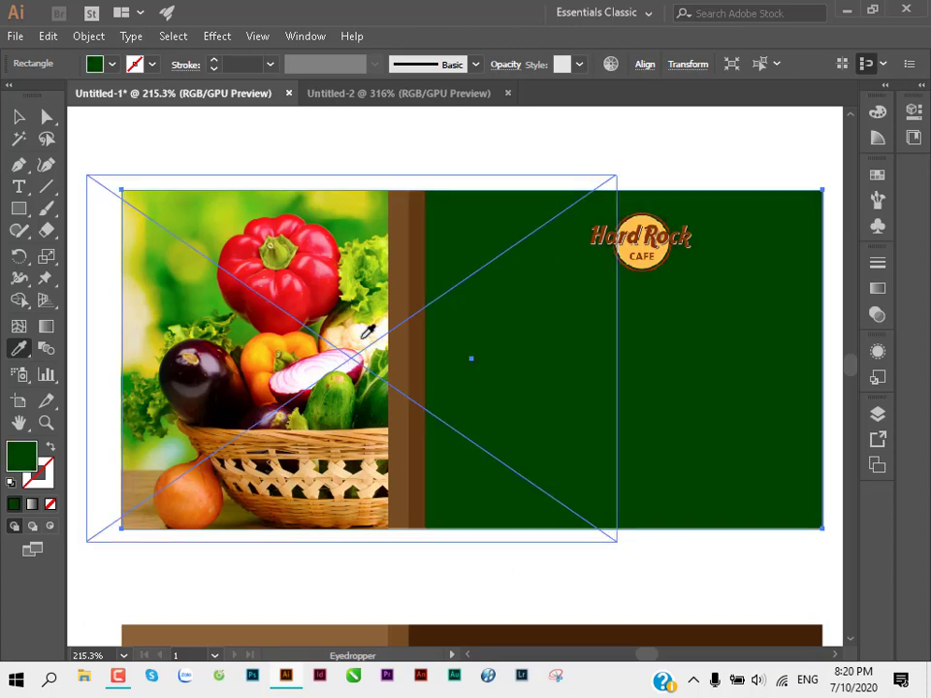
{"action": "left_click", "coordinate": [277, 240]}
{"action": "left_click", "coordinate": [260, 212]}
{"action": "left_click", "coordinate": [310, 282]}
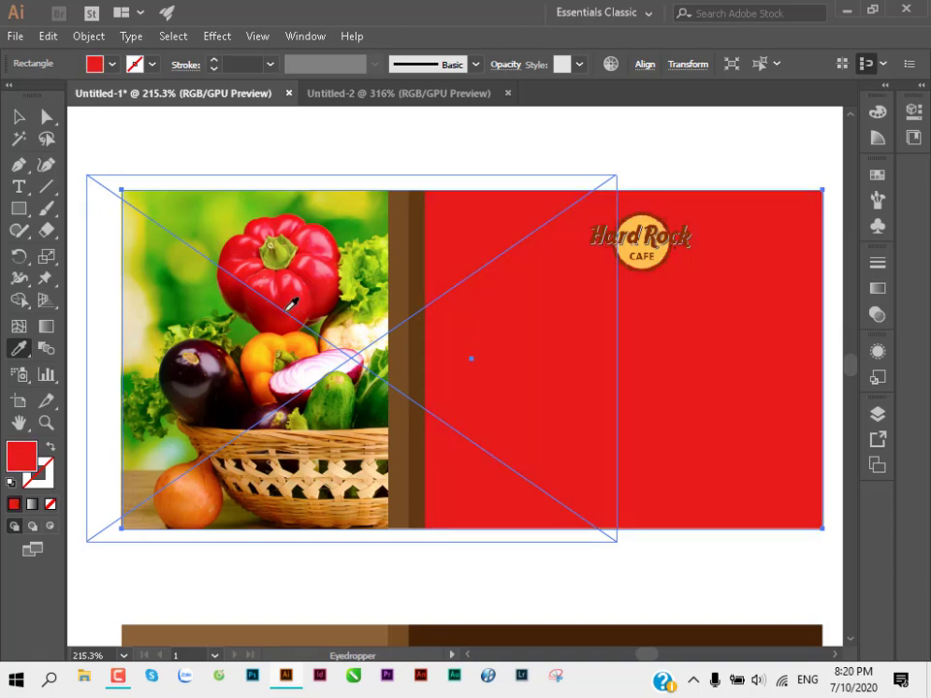
{"action": "left_click", "coordinate": [256, 300]}
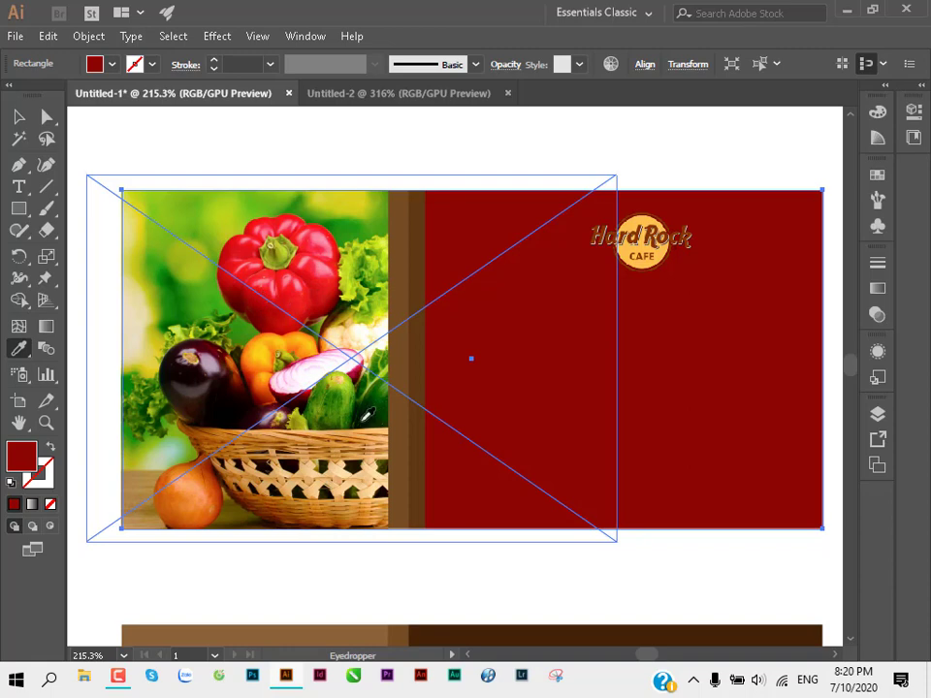
Step: Select the vegetable photo group with the brown strip beside it
{"action": "left_click", "coordinate": [21, 116]}
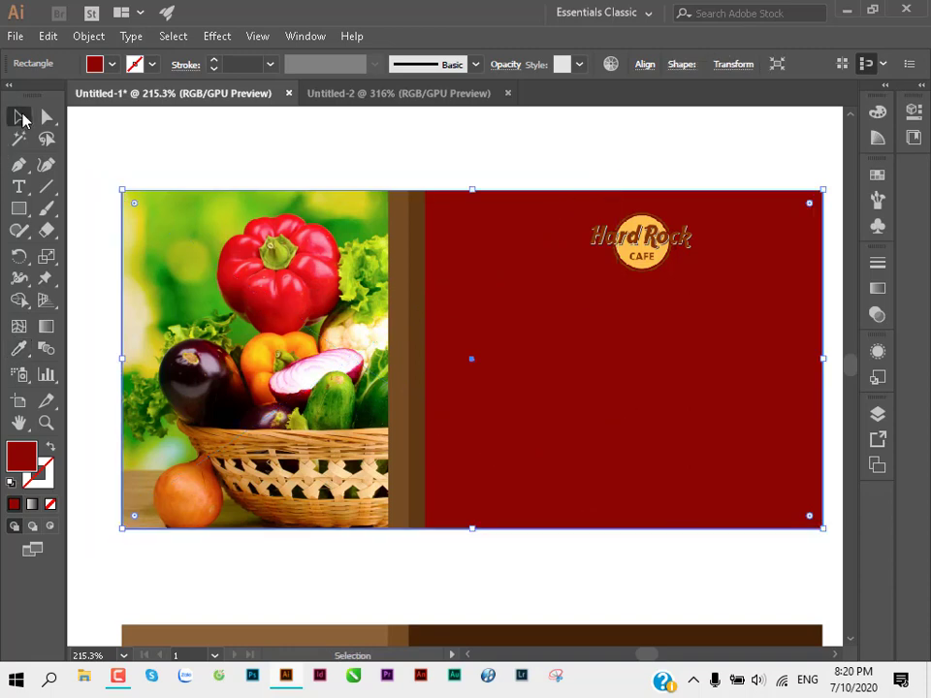
{"action": "left_click", "coordinate": [405, 141]}
{"action": "left_click", "coordinate": [416, 303]}
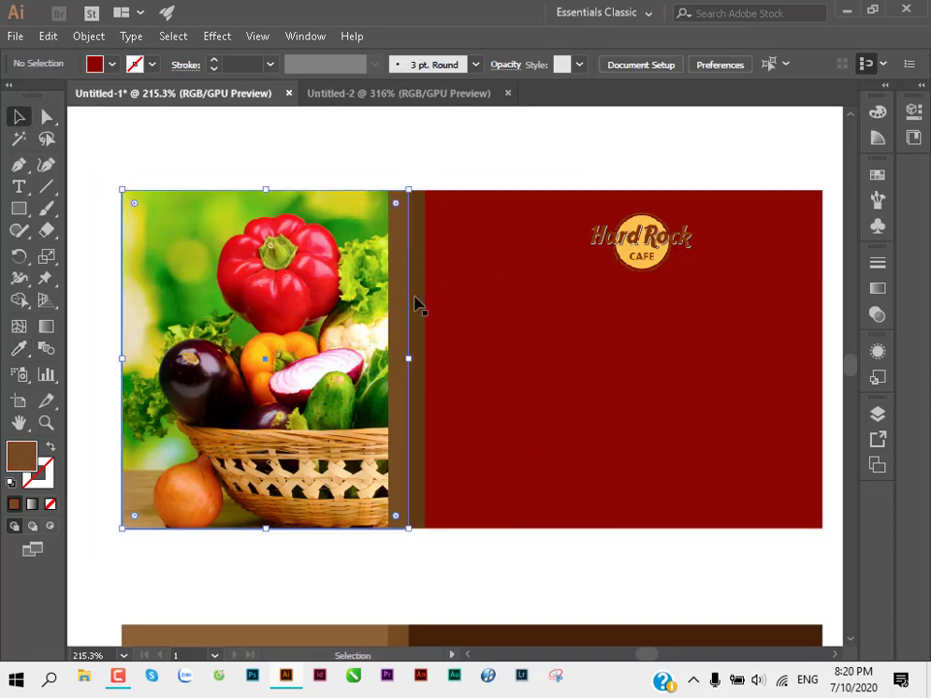
{"action": "left_click", "coordinate": [405, 349]}
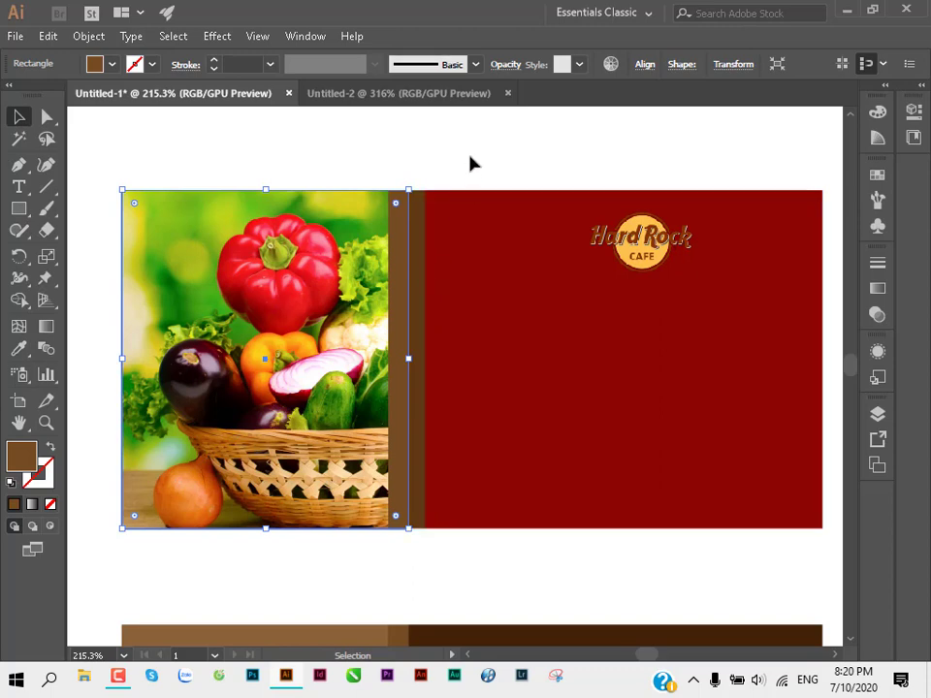
{"action": "left_click", "coordinate": [470, 160]}
{"action": "left_click", "coordinate": [408, 288]}
Step: Fill the brown strip white and set its blend mode to Overlay
{"action": "left_click", "coordinate": [422, 249], "text": "shift"}
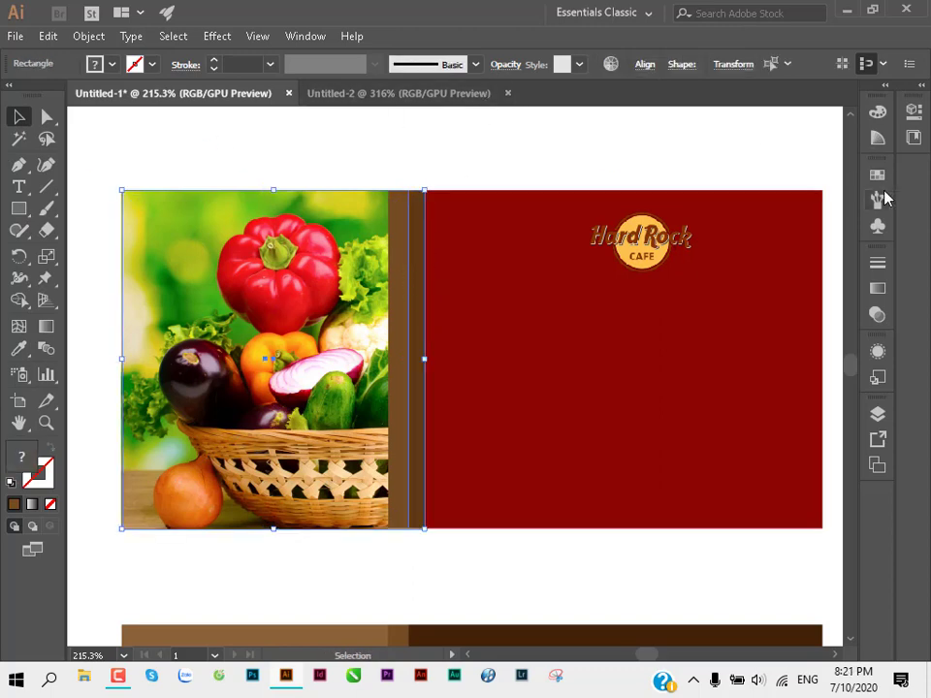
{"action": "left_click", "coordinate": [877, 175]}
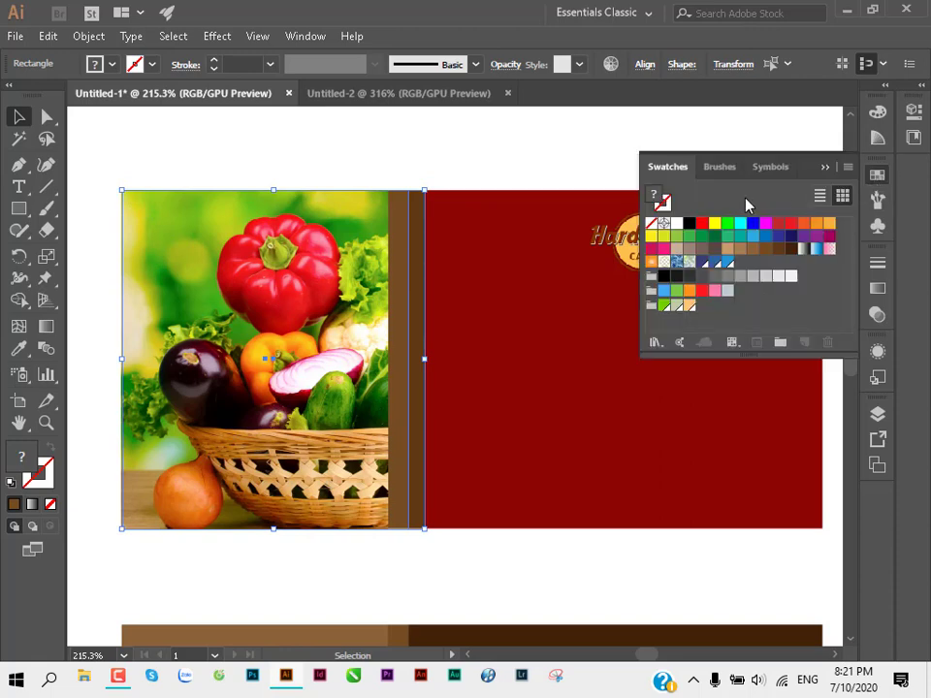
{"action": "left_click", "coordinate": [676, 223]}
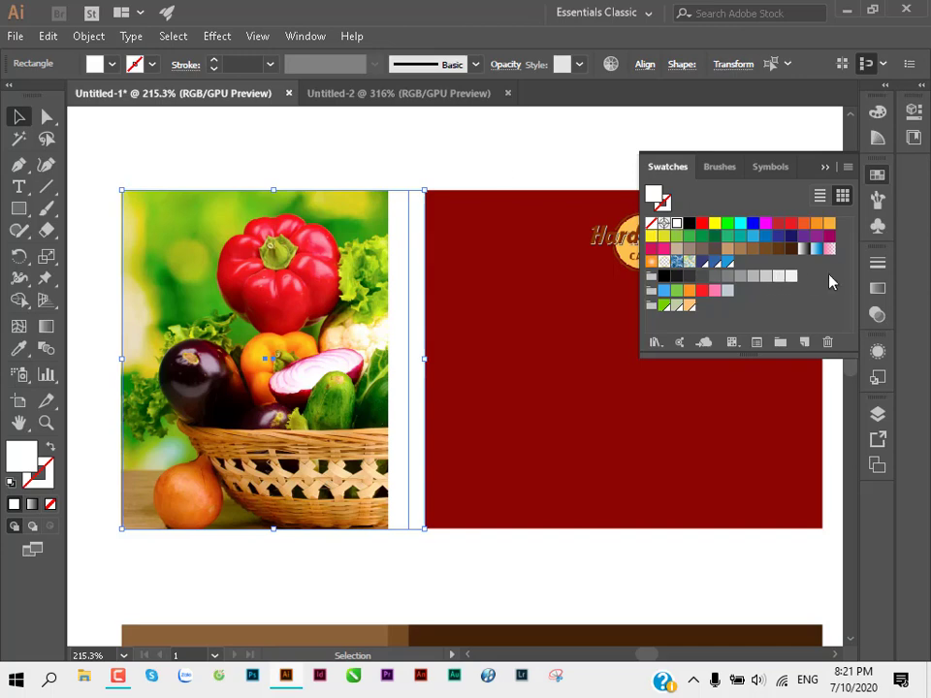
{"action": "left_click", "coordinate": [507, 64]}
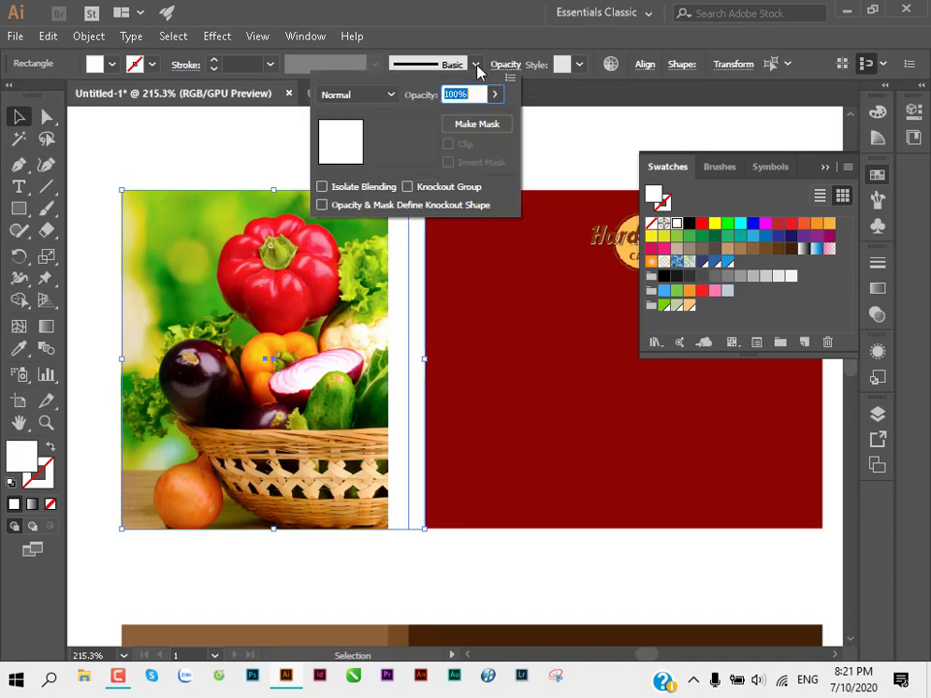
{"action": "left_click", "coordinate": [389, 95]}
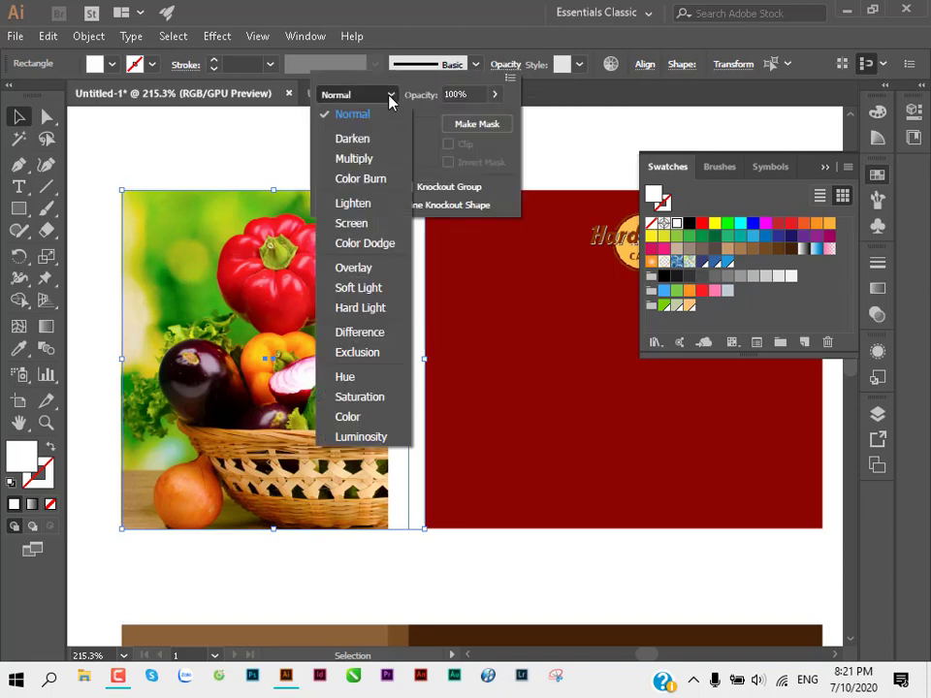
{"action": "left_click", "coordinate": [367, 268]}
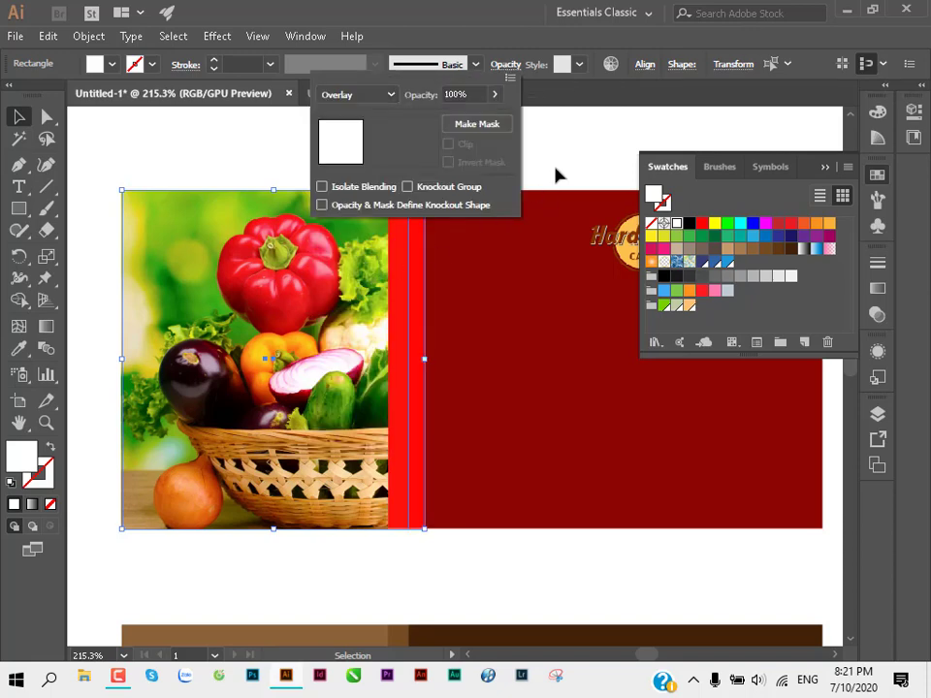
Step: Set the overlay stripes' opacity to 50% and 30%
{"action": "left_click", "coordinate": [416, 166]}
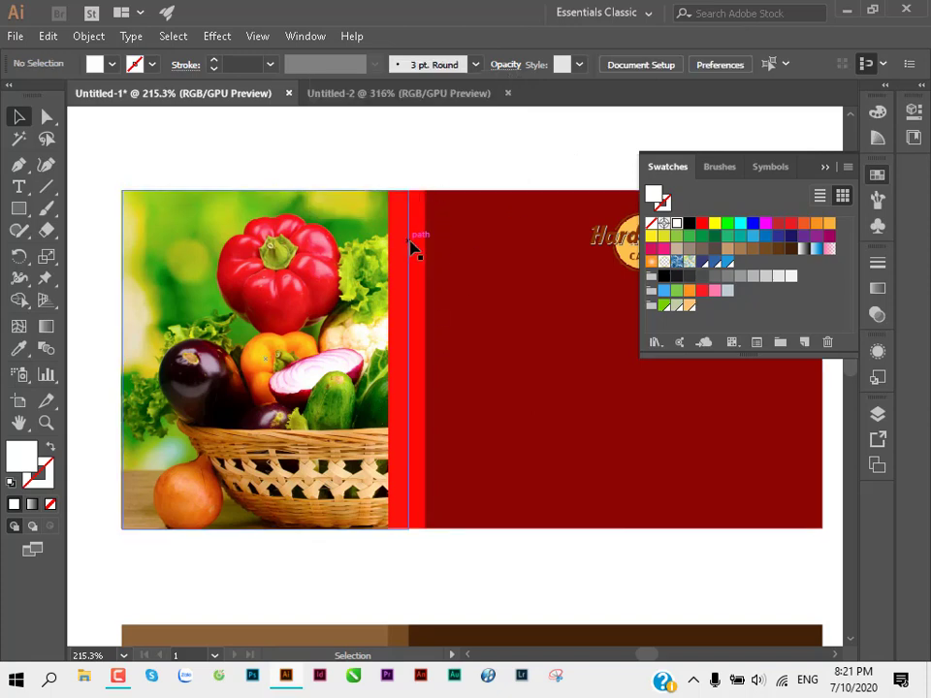
{"action": "left_click", "coordinate": [410, 247]}
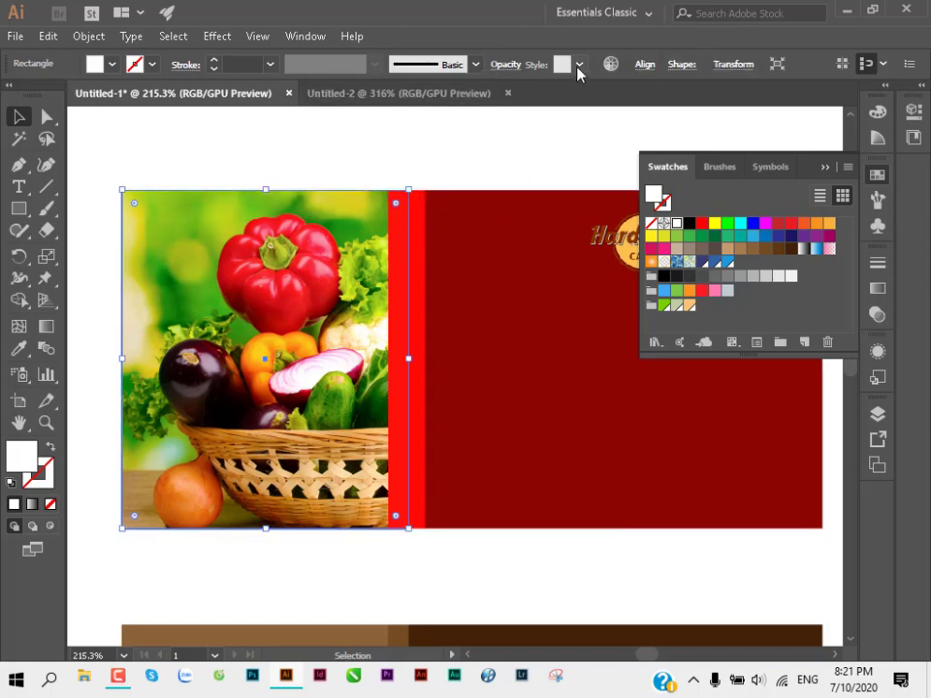
{"action": "left_click", "coordinate": [505, 64]}
{"action": "type", "text": "5"}
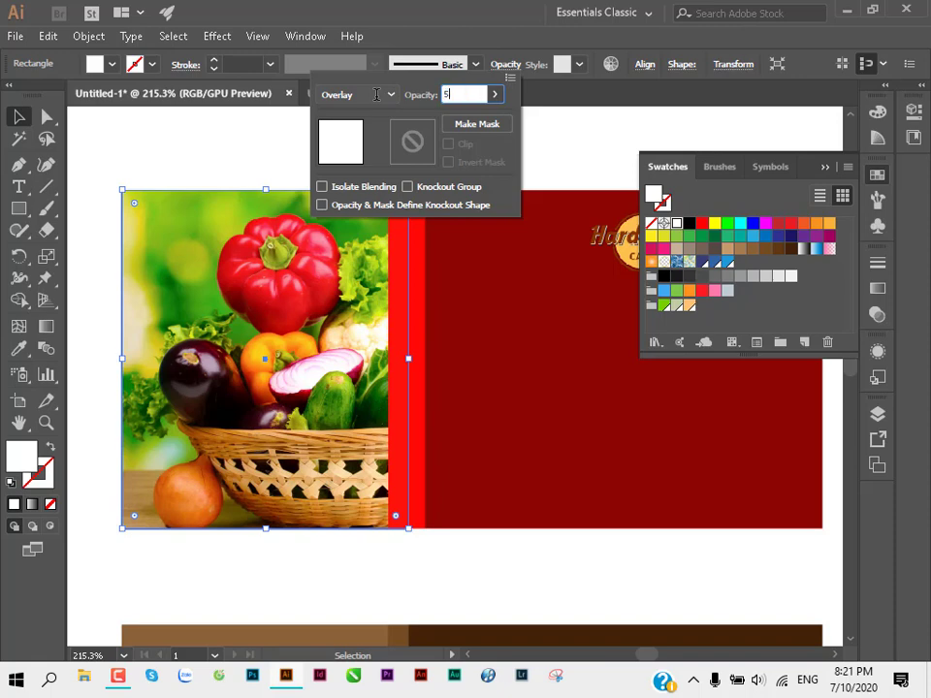
{"action": "type", "text": "0"}
{"action": "key", "text": "Return"}
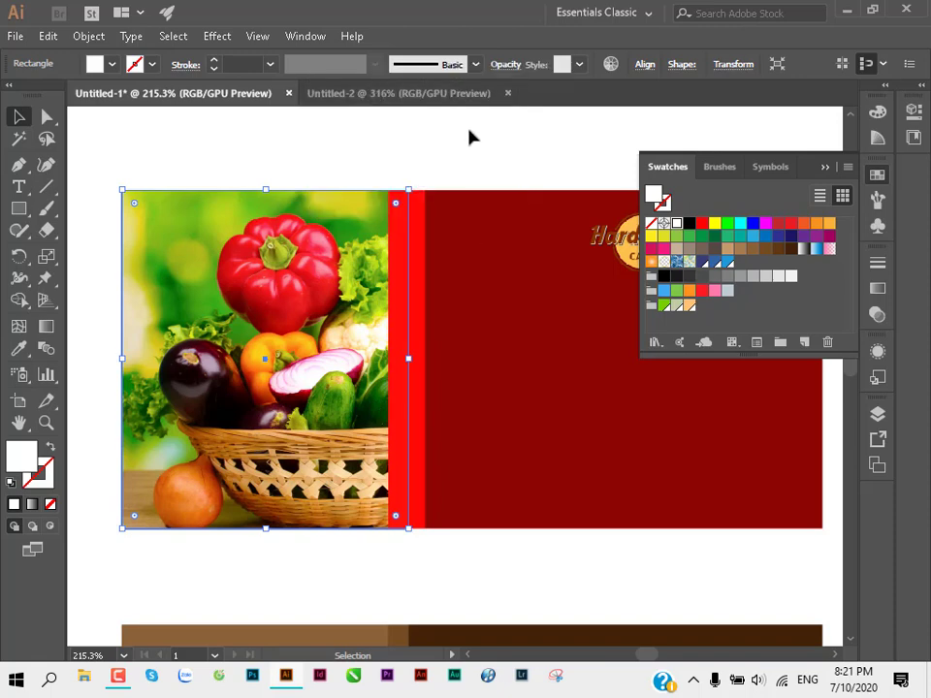
{"action": "left_click", "coordinate": [467, 136]}
{"action": "left_click", "coordinate": [417, 222]}
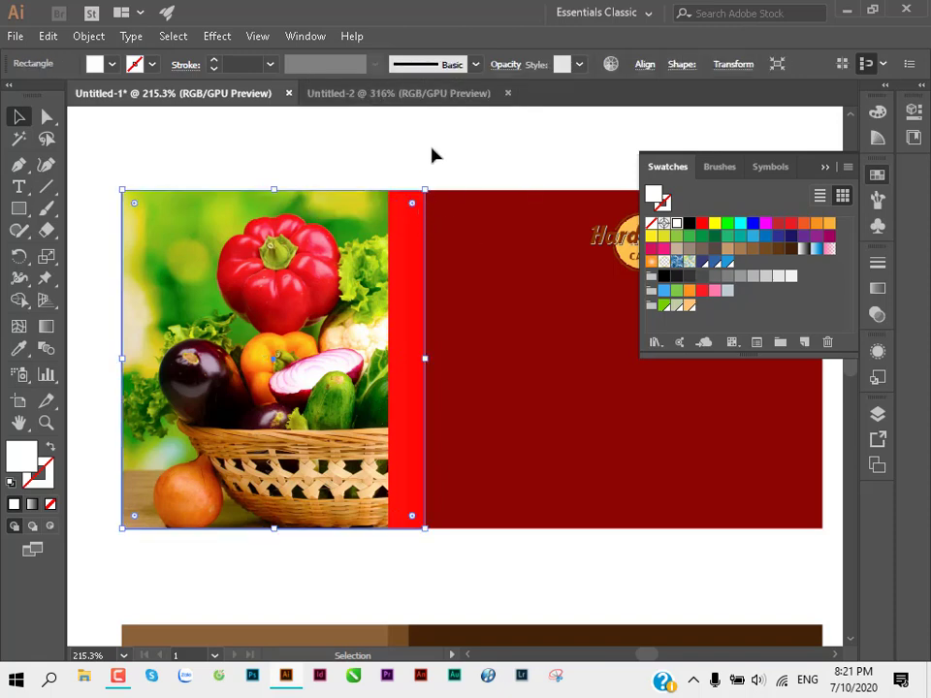
{"action": "left_click", "coordinate": [505, 64]}
{"action": "type", "text": "30"}
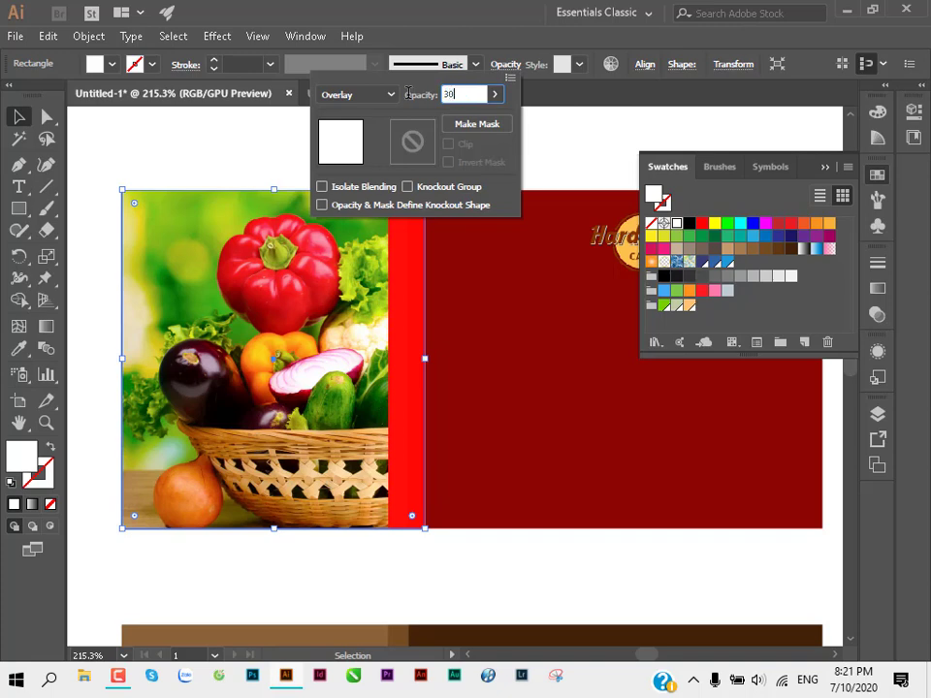
{"action": "key", "text": "Return"}
Step: Narrow the rectangle beside the photo by pulling its right edge left
{"action": "left_click", "coordinate": [411, 158]}
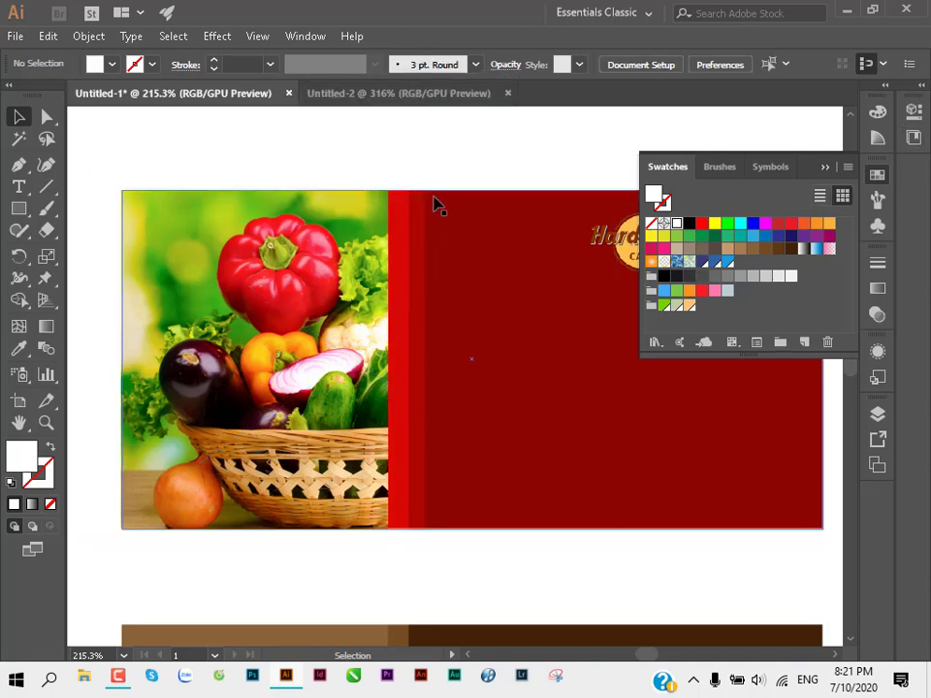
{"action": "left_click", "coordinate": [660, 151]}
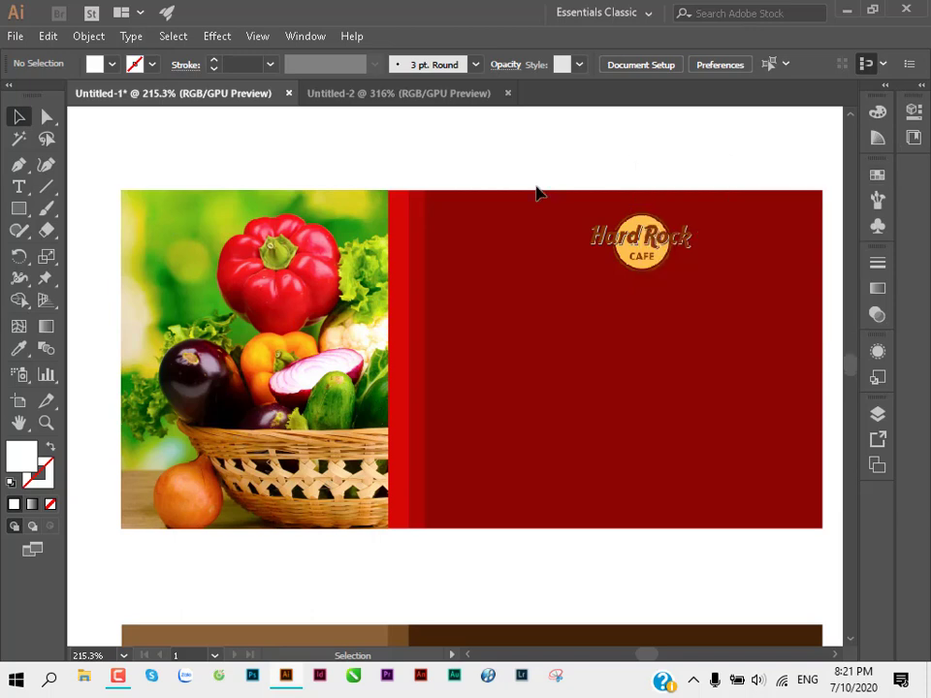
{"action": "scroll", "coordinate": [457, 236], "scroll_direction": "down", "scroll_amount": 1, "text": "alt"}
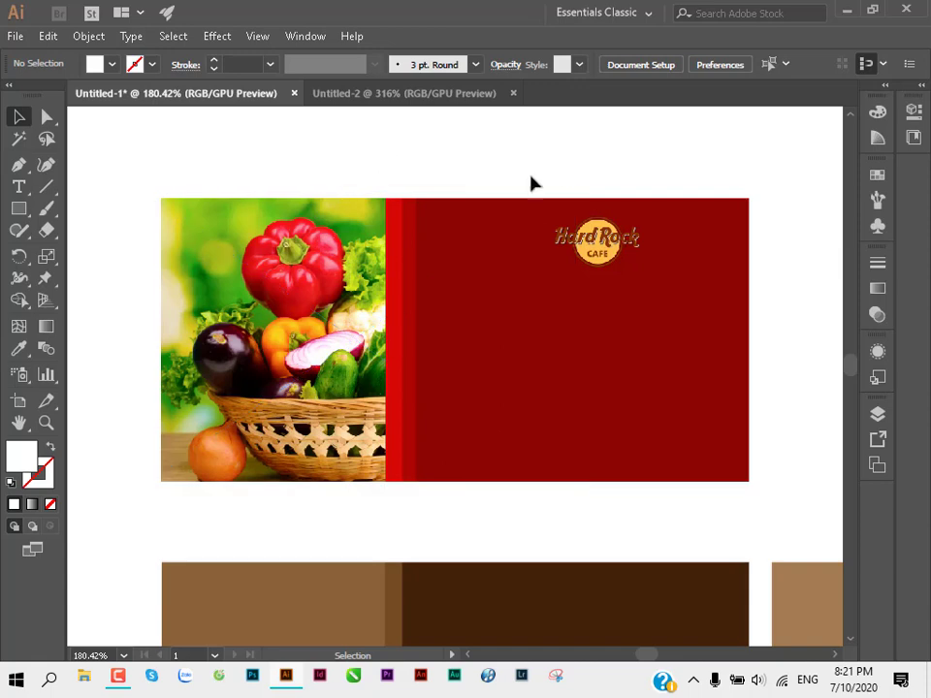
{"action": "scroll", "coordinate": [484, 229], "scroll_direction": "up", "scroll_amount": 1, "text": "alt"}
{"action": "scroll", "coordinate": [396, 248], "scroll_direction": "up", "scroll_amount": 3, "text": "alt"}
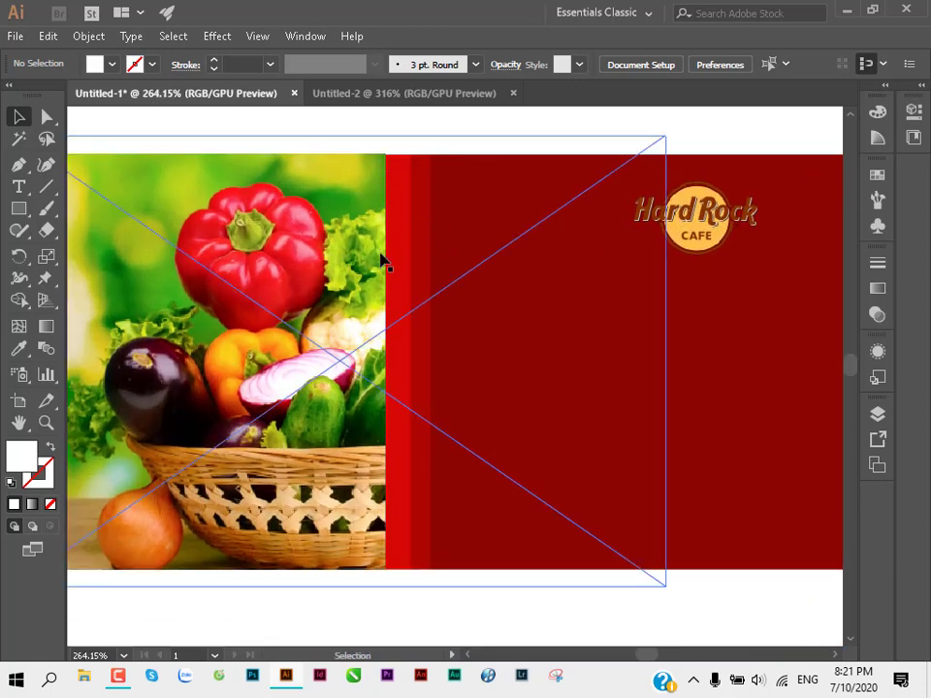
{"action": "key", "text": "a"}
{"action": "left_click", "coordinate": [395, 264]}
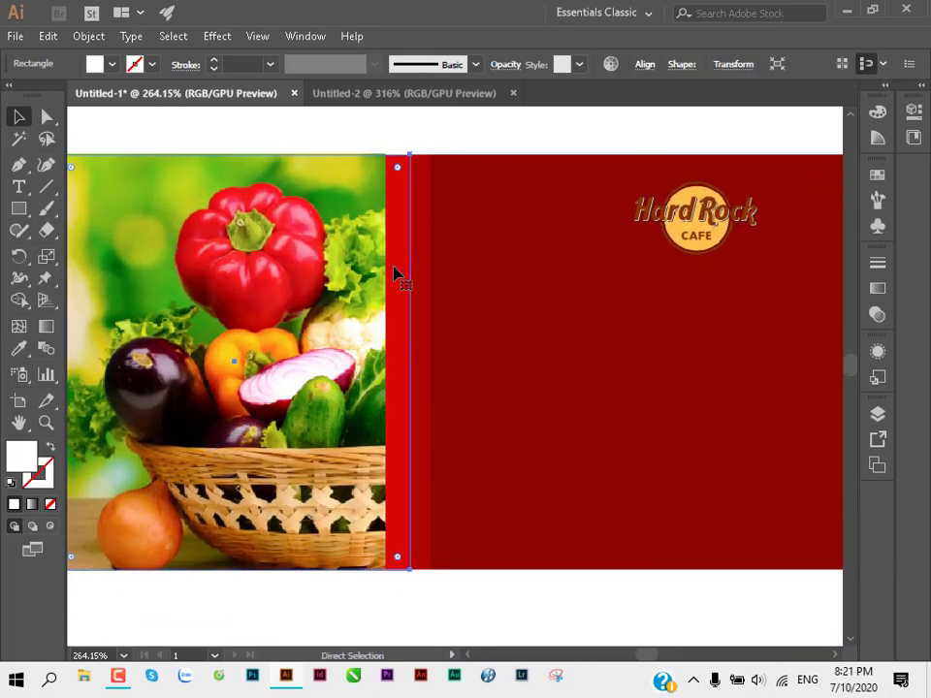
{"action": "key", "text": "v"}
{"action": "left_click_drag", "start_coordinate": [409, 363], "coordinate": [396, 359]}
Step: Reset that rectangle to Normal blend mode at 100% opacity, leaving a thin white gap
{"action": "left_click", "coordinate": [507, 65]}
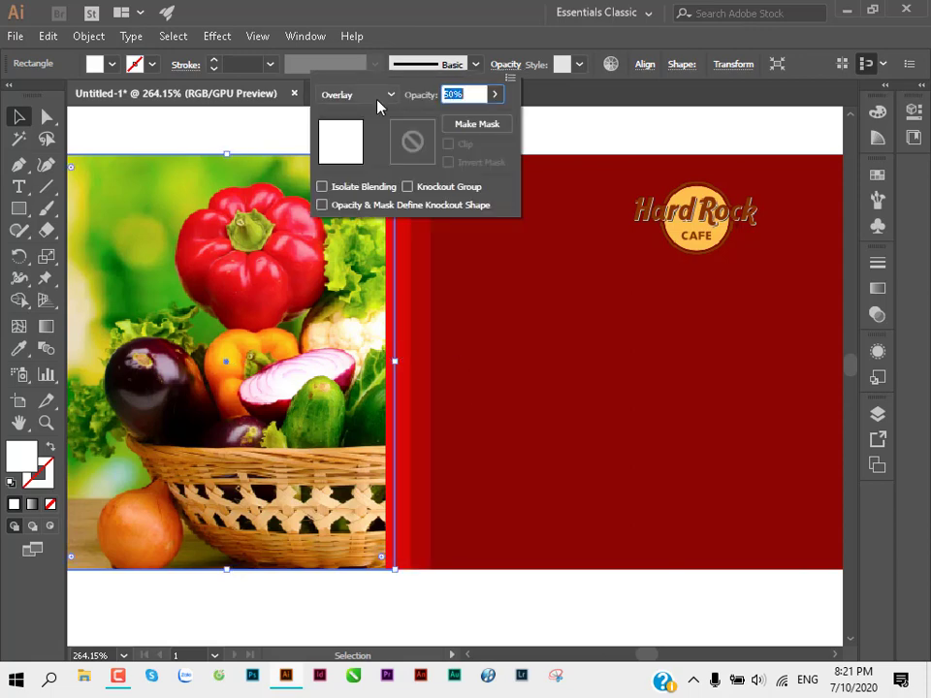
{"action": "left_click", "coordinate": [359, 94]}
{"action": "left_click", "coordinate": [335, 117]}
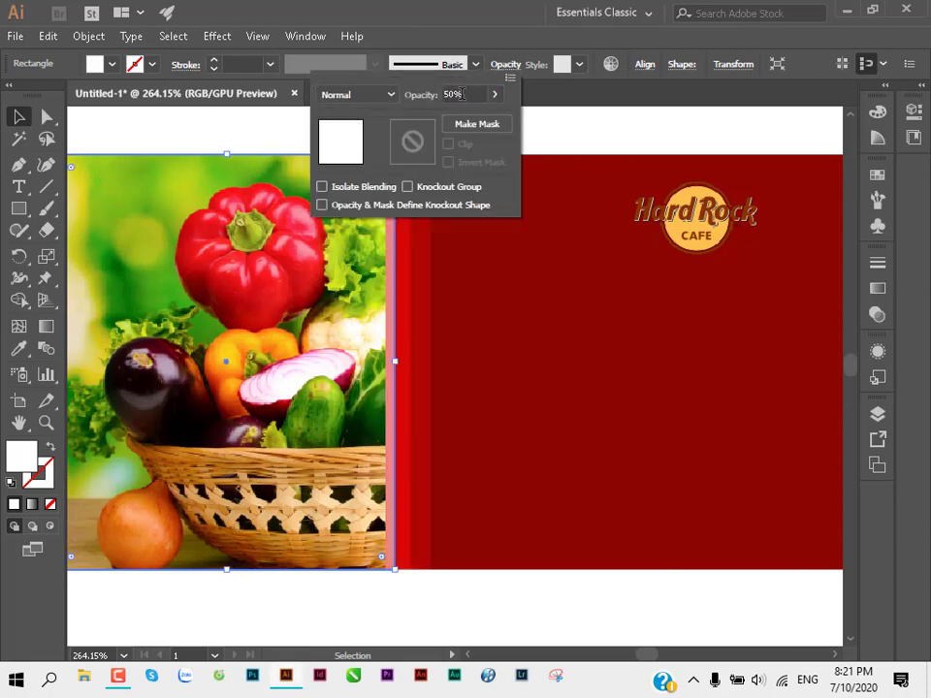
{"action": "left_click", "coordinate": [494, 94]}
{"action": "left_click_drag", "start_coordinate": [455, 116], "coordinate": [545, 120]}
{"action": "key", "text": "Escape"}
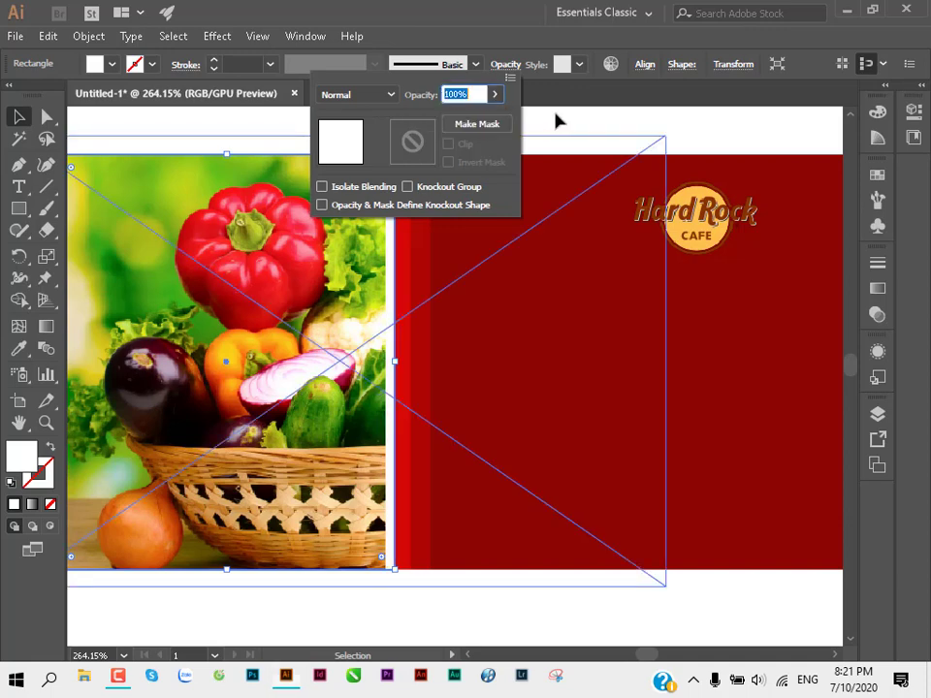
{"action": "key", "text": "Escape"}
{"action": "scroll", "coordinate": [561, 129], "scroll_direction": "down", "scroll_amount": 2}
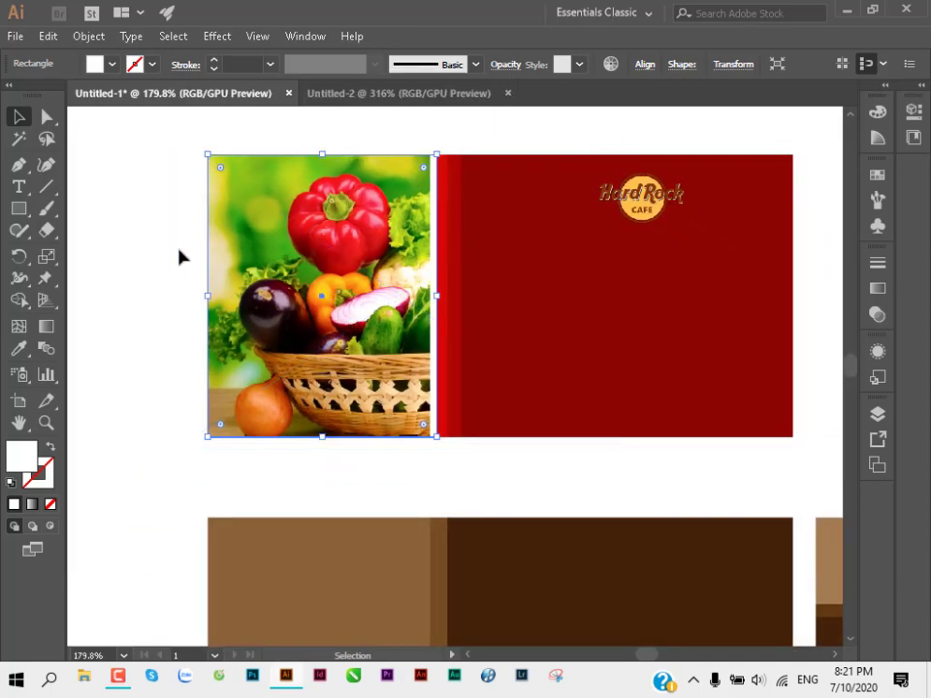
{"action": "left_click", "coordinate": [150, 308]}
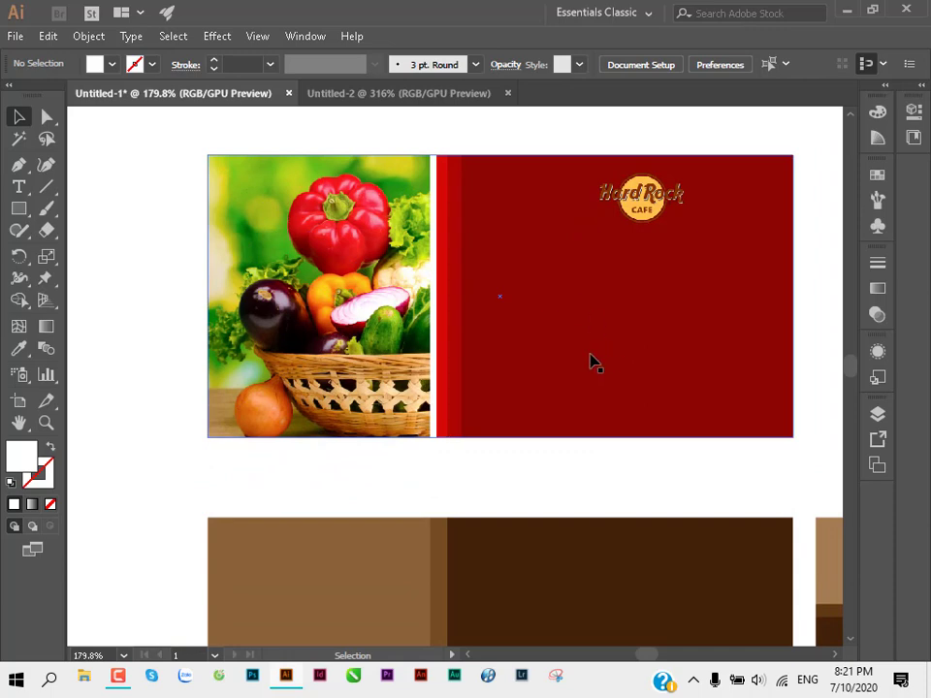
Step: Scale up the Hard Rock Cafe logo on the red panel, then bring the photo into view
{"action": "left_click", "coordinate": [652, 218]}
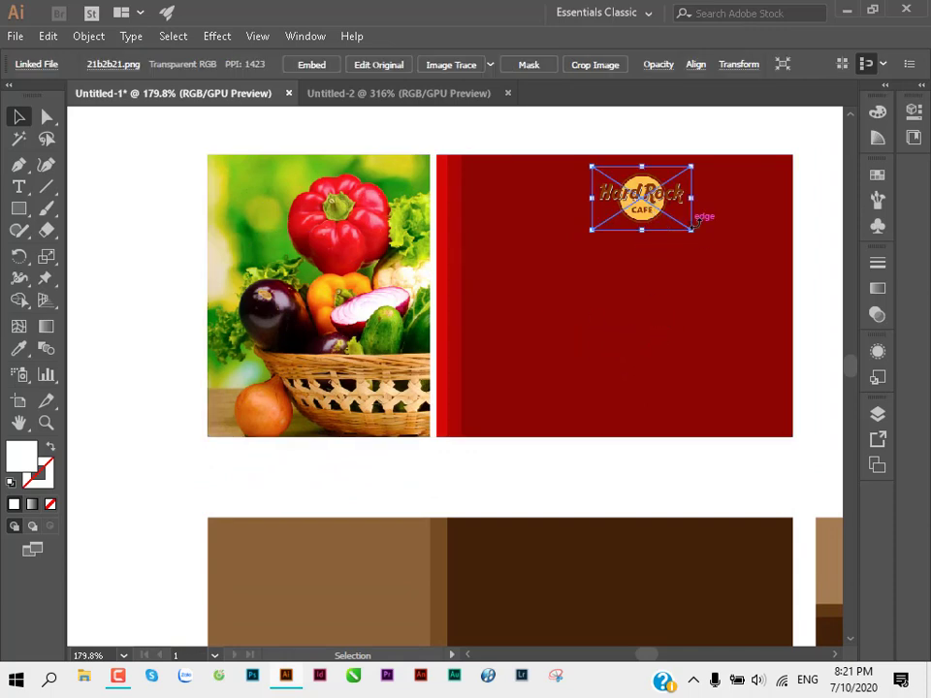
{"action": "mouse_move", "coordinate": [691, 229]}
{"action": "left_mouse_down"}
{"action": "mouse_move", "coordinate": [741, 257]}
{"action": "mouse_move", "coordinate": [627, 260]}
{"action": "left_mouse_up"}
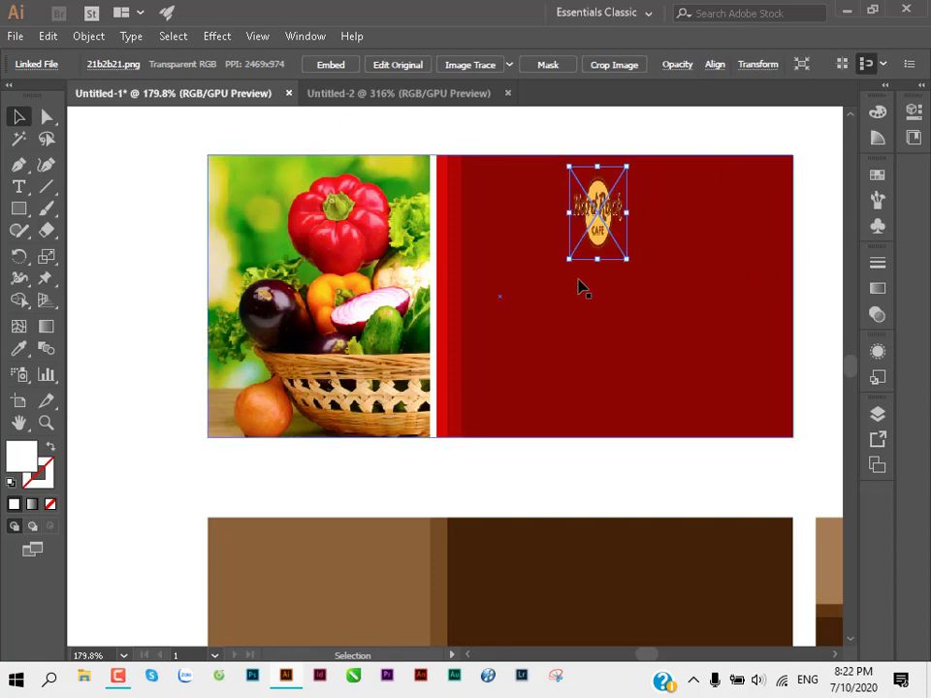
{"action": "key", "text": "ctrl+z"}
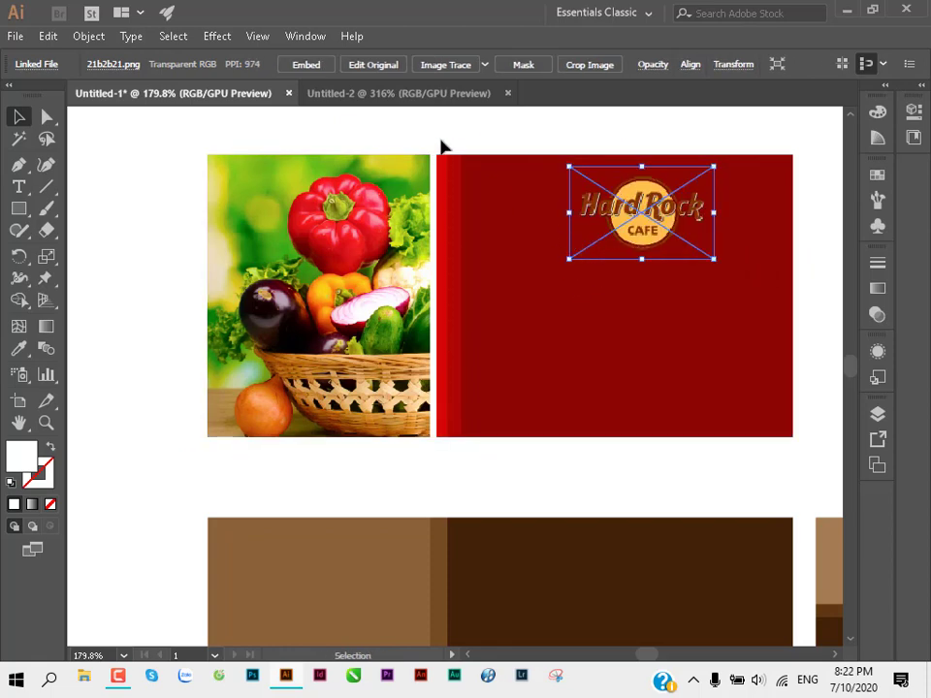
{"action": "left_click", "coordinate": [457, 136]}
{"action": "scroll", "coordinate": [436, 247], "scroll_direction": "up", "scroll_amount": 3}
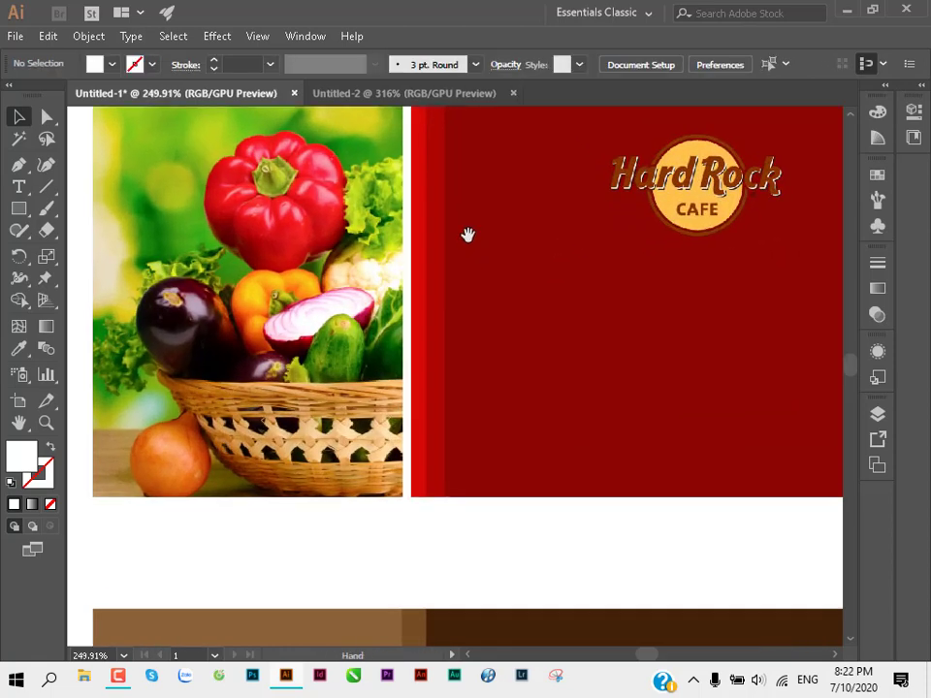
{"action": "scroll", "coordinate": [436, 281], "scroll_direction": "up", "scroll_amount": 1}
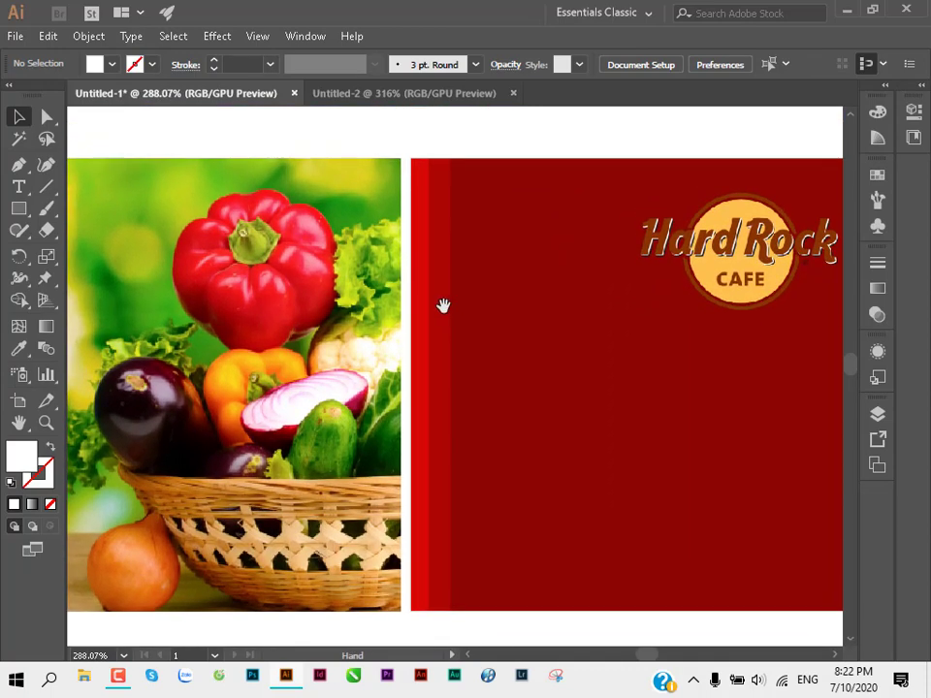
{"action": "left_click_drag", "start_coordinate": [452, 355], "coordinate": [440, 318]}
Step: Draw a thin vertical stripe in the red panel and eyedropper the red stripe's look onto it
{"action": "left_click", "coordinate": [18, 208]}
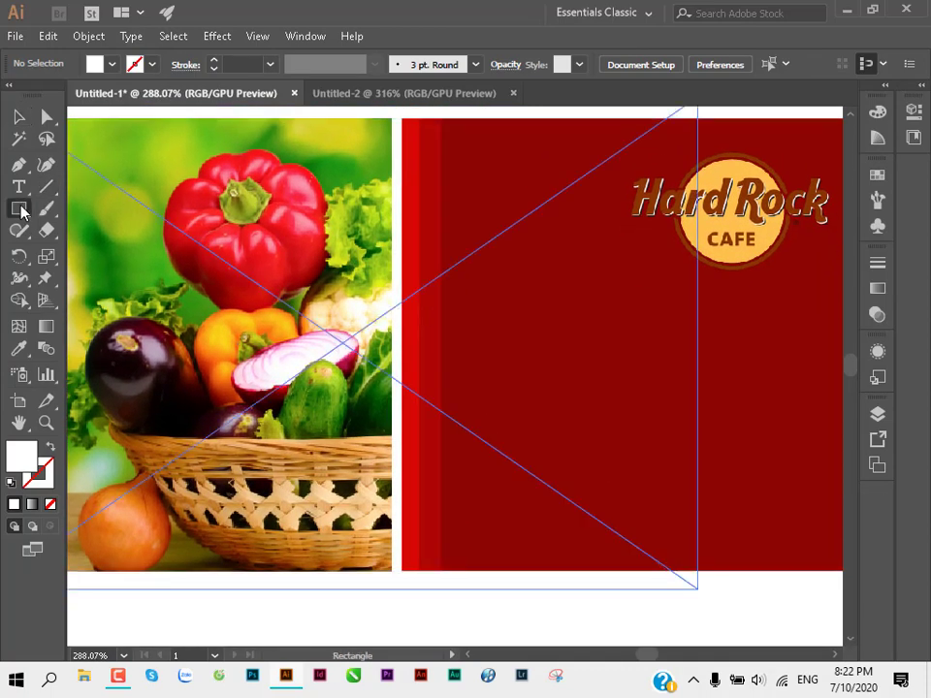
{"action": "left_click_drag", "start_coordinate": [442, 312], "coordinate": [445, 572]}
{"action": "key", "text": "i"}
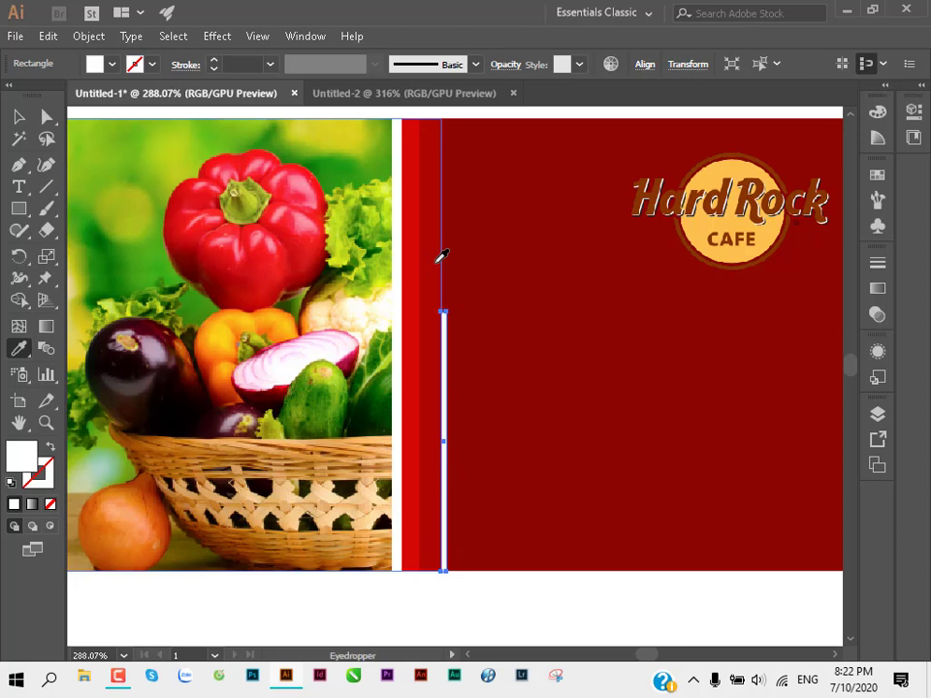
{"action": "left_click", "coordinate": [876, 313]}
{"action": "left_click", "coordinate": [436, 270]}
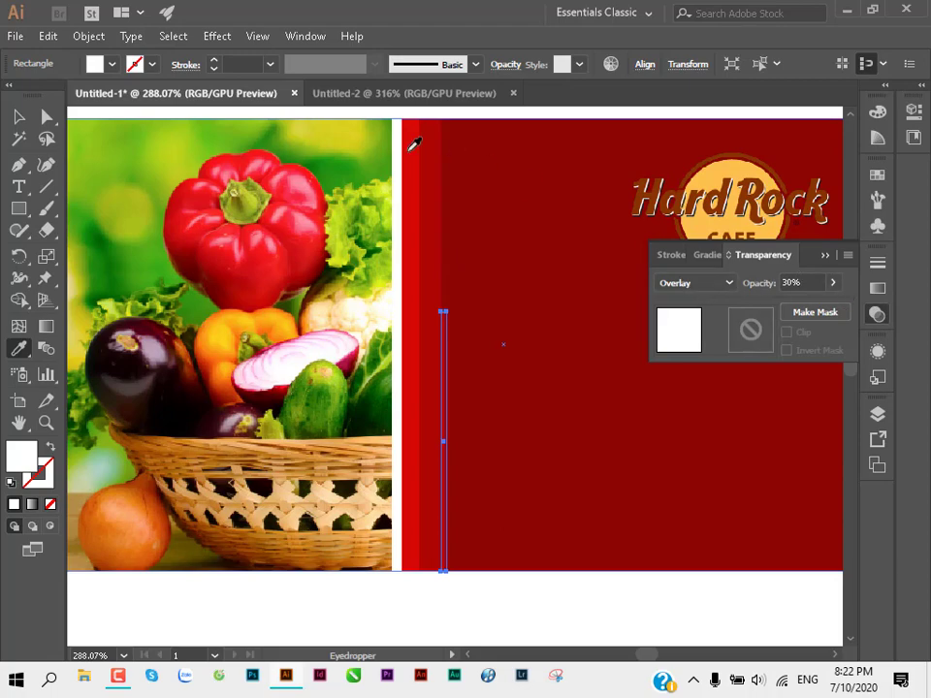
Step: Shift the thin stripe slightly left and set its opacity to 50%
{"action": "left_click", "coordinate": [14, 116]}
{"action": "scroll", "coordinate": [453, 486], "scroll_direction": "up", "scroll_amount": 4, "text": "alt"}
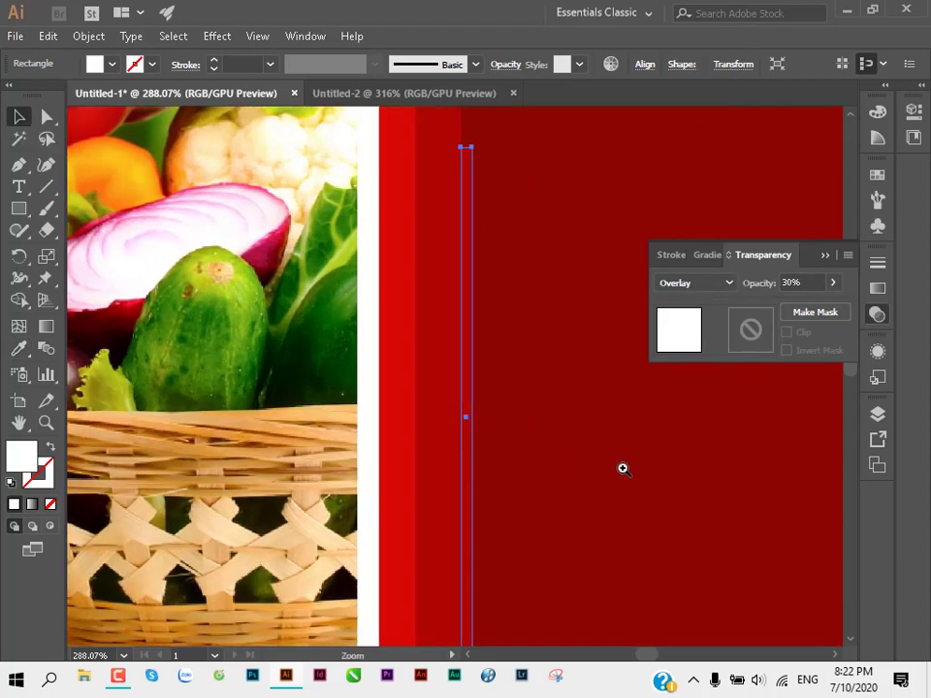
{"action": "left_click_drag", "start_coordinate": [444, 419], "coordinate": [438, 420]}
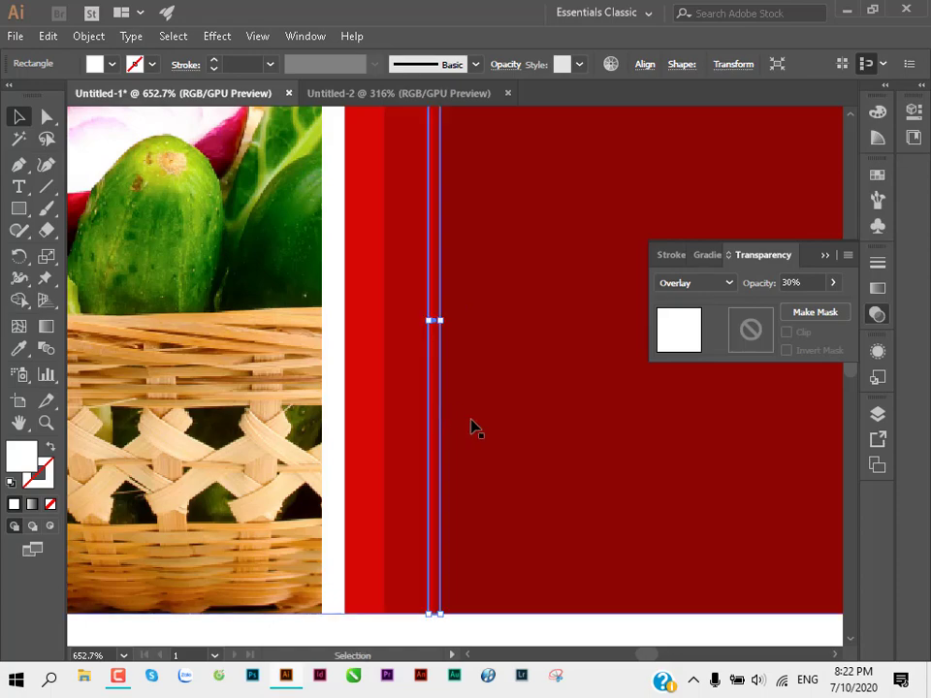
{"action": "double_click", "coordinate": [807, 283]}
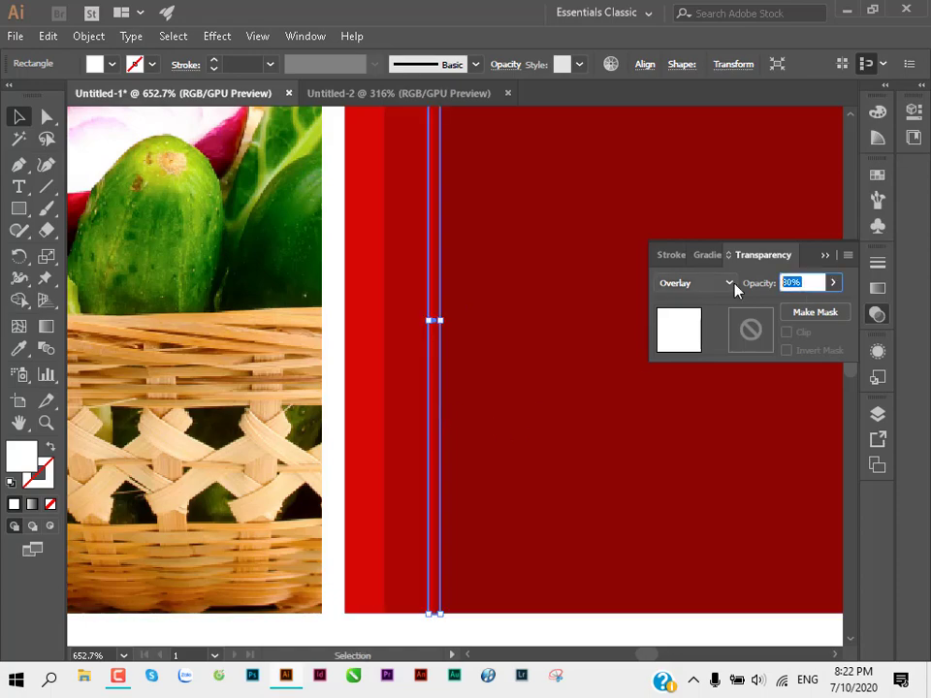
{"action": "type", "text": "50"}
{"action": "key", "text": "Return"}
{"action": "scroll", "coordinate": [685, 376], "scroll_direction": "down", "scroll_amount": 3, "text": "alt"}
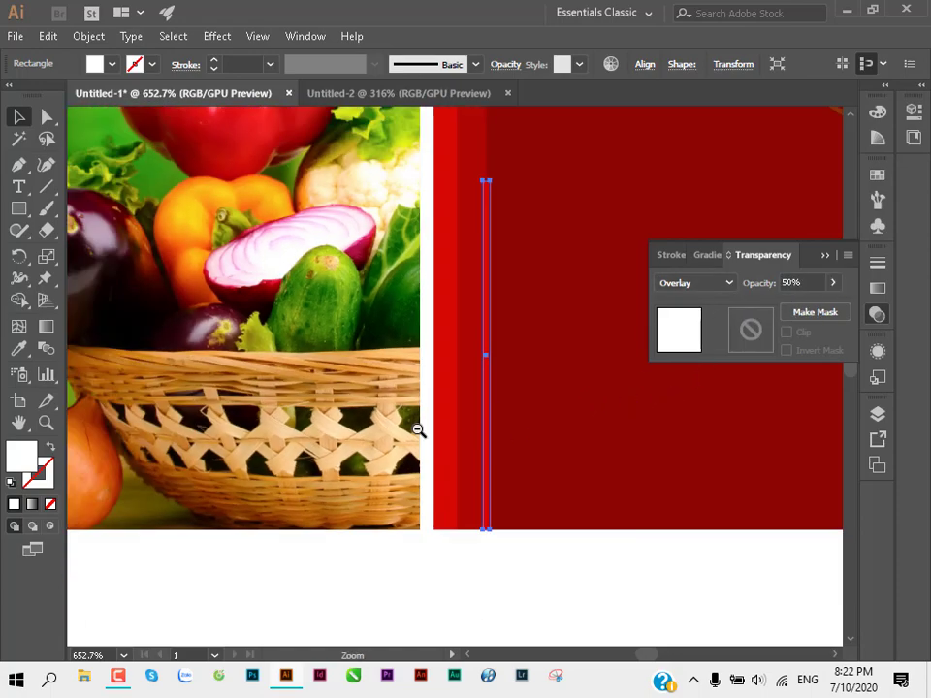
{"action": "left_click", "coordinate": [449, 569]}
Step: Draw a small rectangle at the stripe's top and give it the stripe's red overlay style
{"action": "scroll", "coordinate": [476, 584], "scroll_direction": "up", "scroll_amount": 2}
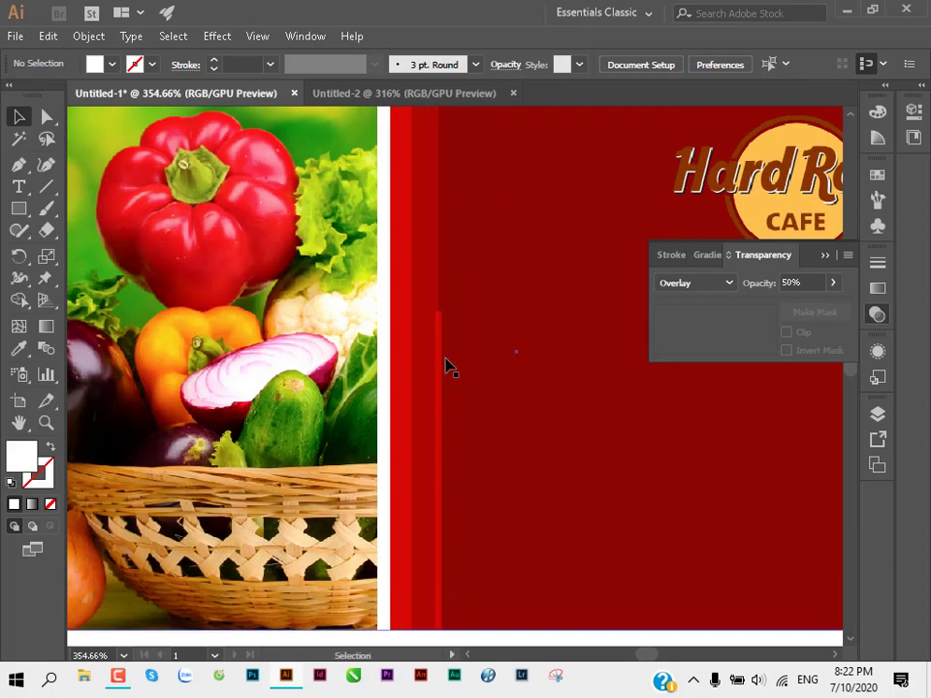
{"action": "scroll", "coordinate": [505, 278], "scroll_direction": "up", "scroll_amount": 3, "text": "alt"}
{"action": "scroll", "coordinate": [436, 343], "scroll_direction": "up", "scroll_amount": 2, "text": "alt"}
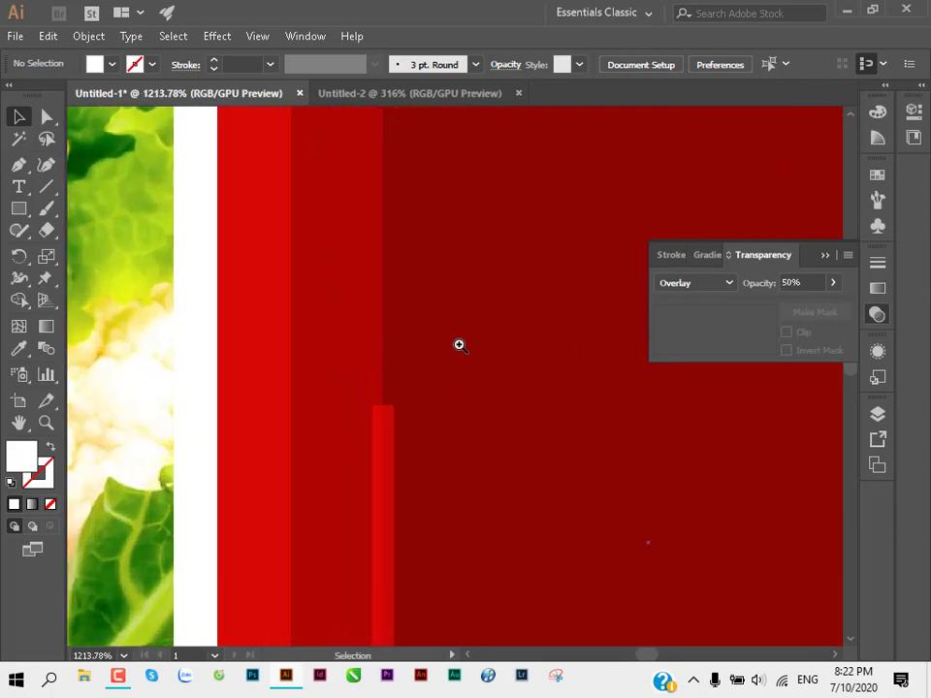
{"action": "key", "text": "m"}
{"action": "left_click_drag", "start_coordinate": [350, 361], "coordinate": [416, 405]}
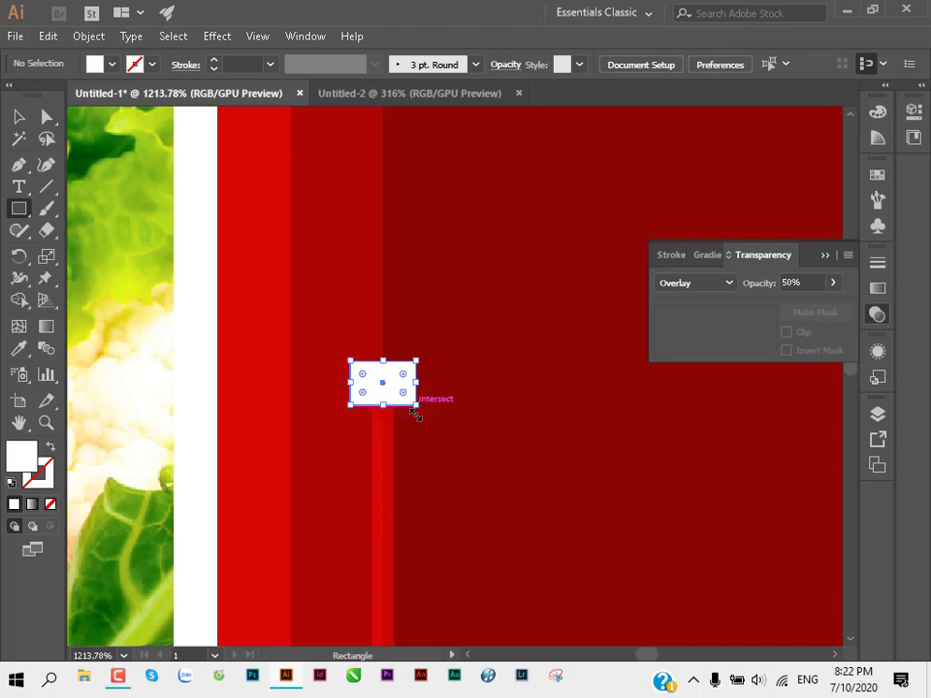
{"action": "key", "text": "i"}
{"action": "left_click", "coordinate": [394, 470]}
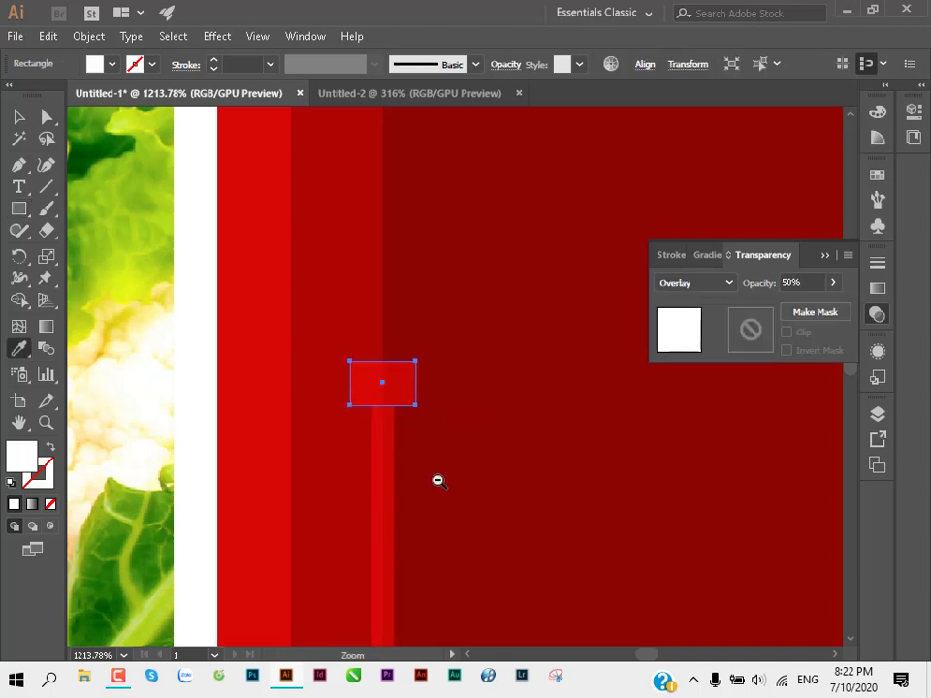
{"action": "scroll", "coordinate": [438, 480], "scroll_direction": "down", "scroll_amount": 6, "text": "alt"}
{"action": "left_click_drag", "start_coordinate": [218, 505], "coordinate": [205, 361]}
Step: Select the thin stripe together with the small rectangle, after briefly selecting the vegetable photo
{"action": "key", "text": "v"}
{"action": "left_click", "coordinate": [311, 447]}
{"action": "left_click_drag", "start_coordinate": [311, 447], "coordinate": [327, 338]}
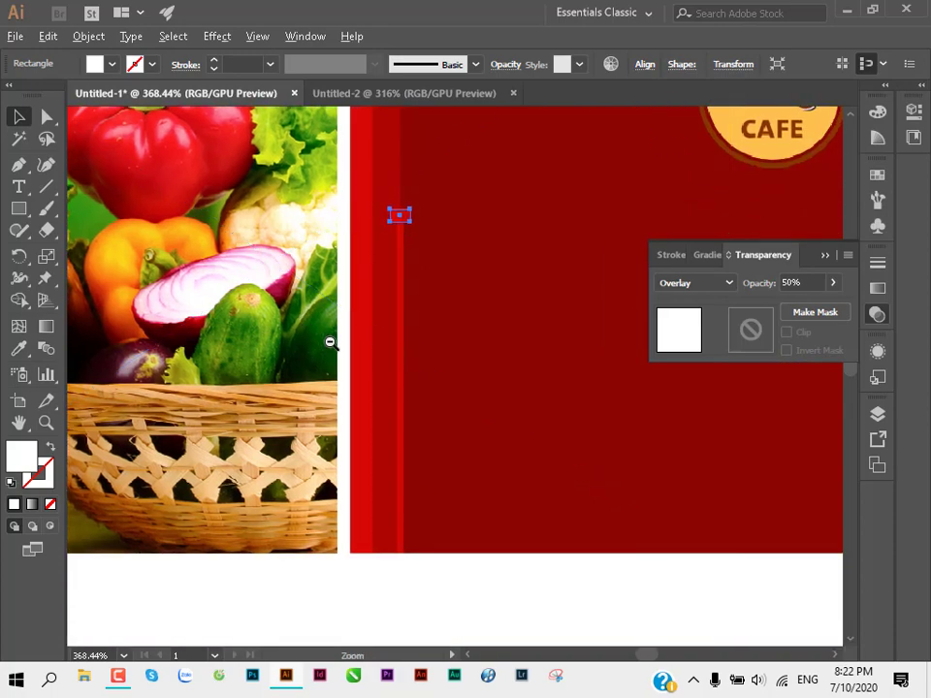
{"action": "scroll", "coordinate": [315, 598], "scroll_direction": "down", "scroll_amount": 2, "text": "alt"}
{"action": "left_click", "coordinate": [332, 567]}
{"action": "scroll", "coordinate": [353, 560], "scroll_direction": "up", "scroll_amount": 2}
{"action": "scroll", "coordinate": [340, 271], "scroll_direction": "up", "scroll_amount": 1}
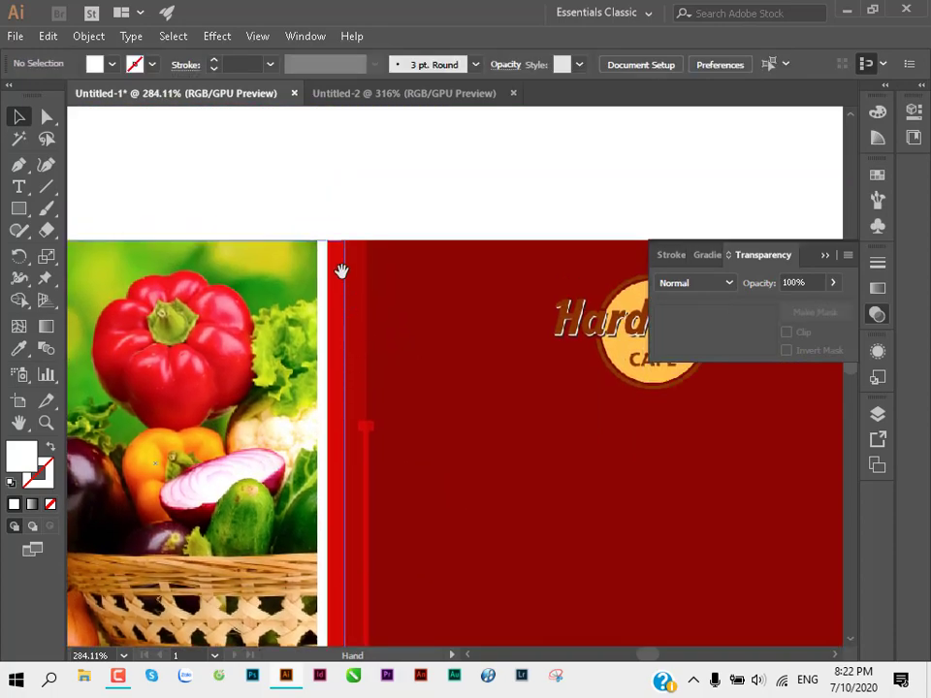
{"action": "scroll", "coordinate": [478, 301], "scroll_direction": "up", "scroll_amount": 2, "text": "alt"}
{"action": "left_click_drag", "start_coordinate": [388, 251], "coordinate": [388, 202]}
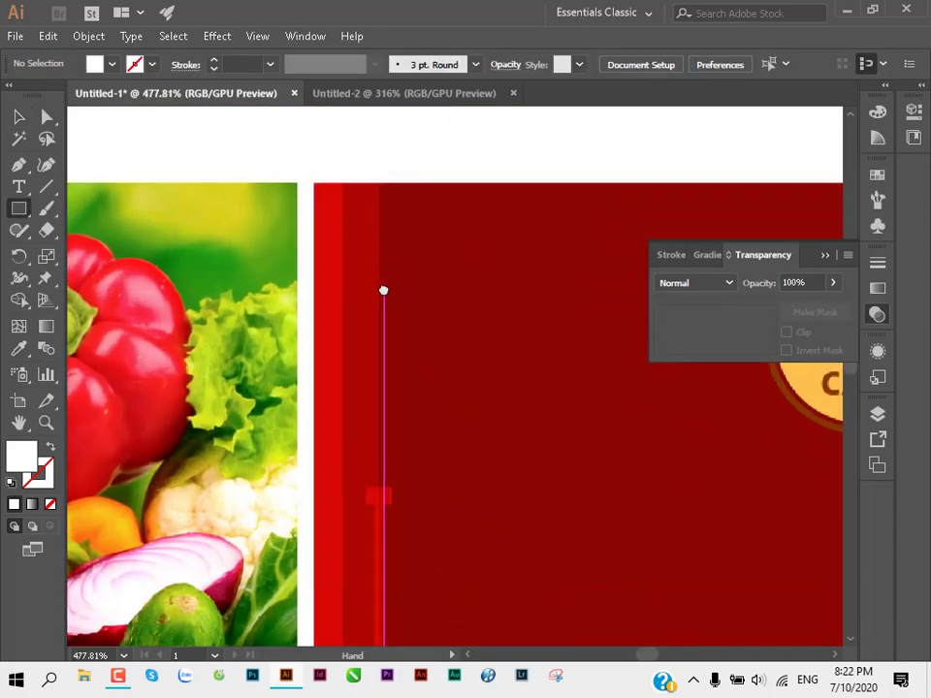
{"action": "scroll", "coordinate": [429, 388], "scroll_direction": "down", "scroll_amount": 2, "text": "alt"}
{"action": "scroll", "coordinate": [320, 432], "scroll_direction": "down", "scroll_amount": 1, "text": "alt"}
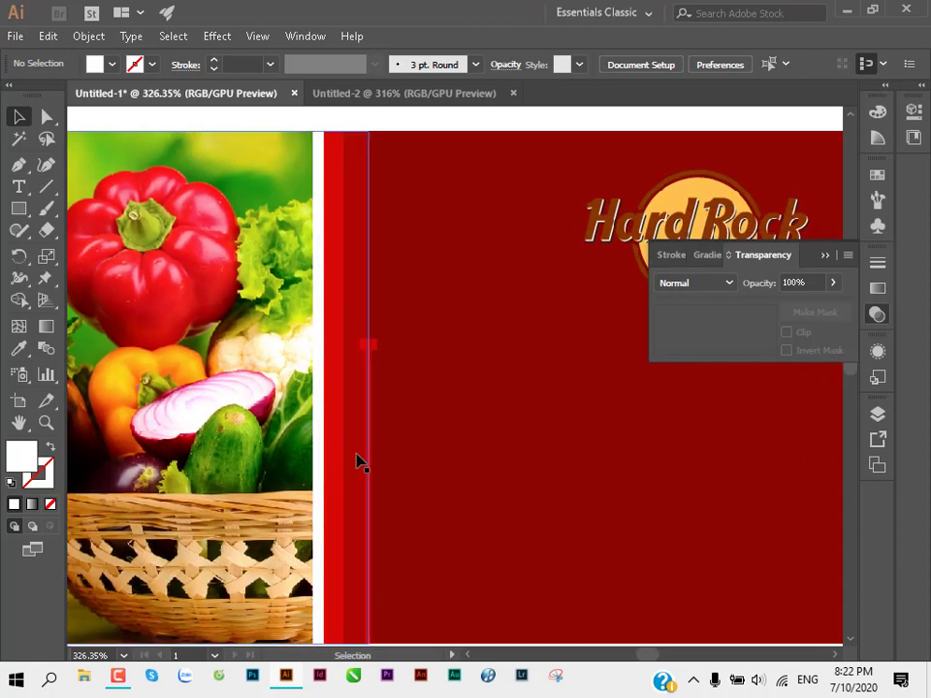
{"action": "left_click", "coordinate": [369, 489]}
{"action": "left_click", "coordinate": [370, 444]}
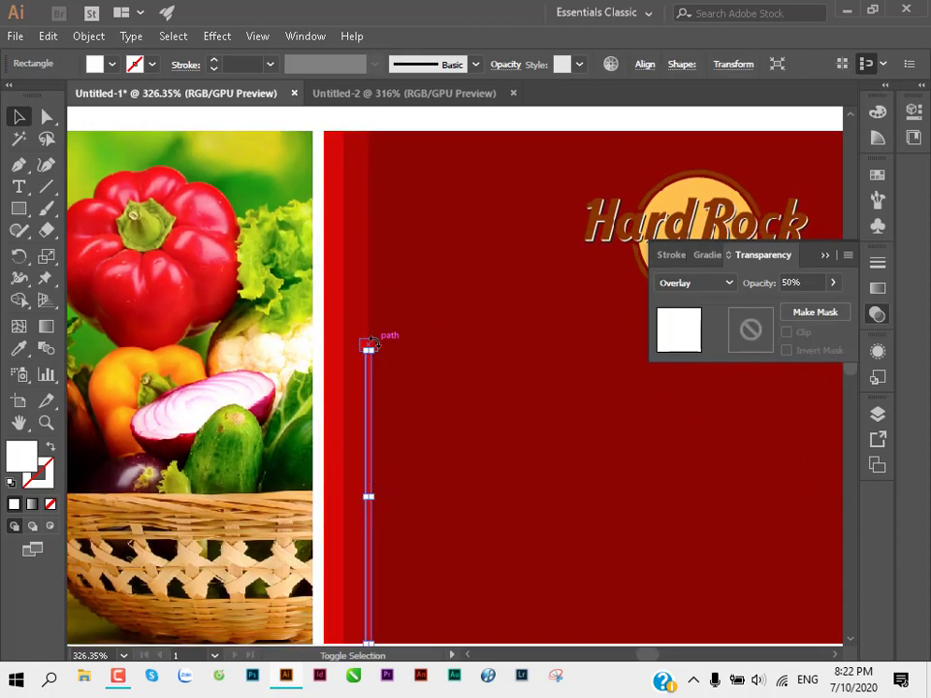
Step: Move the selected stripe into position on the panel, undoing one upward move
{"action": "left_click_drag", "start_coordinate": [370, 343], "coordinate": [522, 335]}
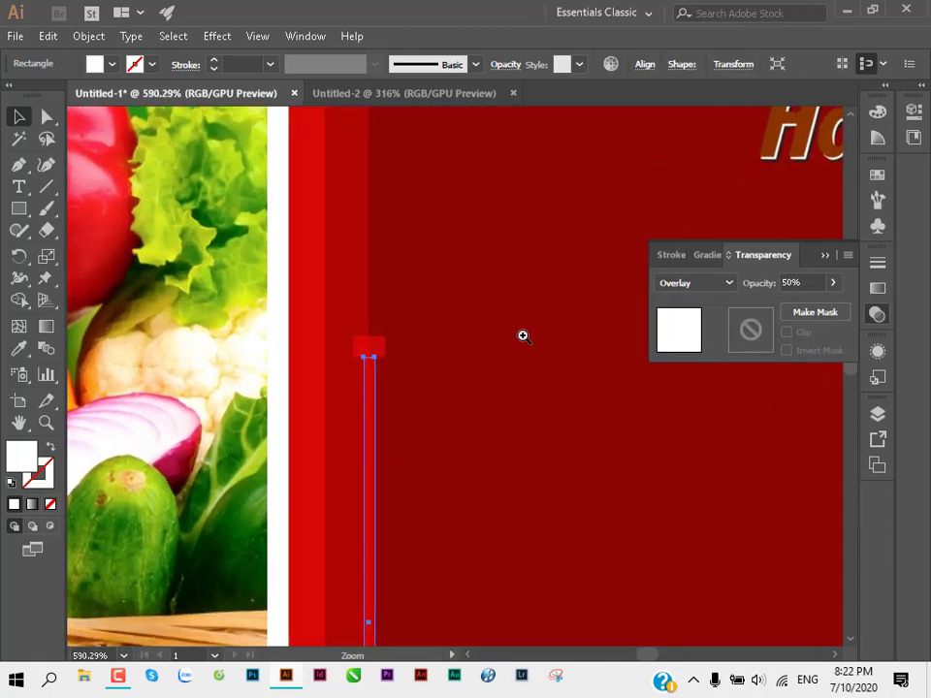
{"action": "scroll", "coordinate": [593, 334], "scroll_direction": "up", "scroll_amount": 1, "text": "alt"}
{"action": "scroll", "coordinate": [358, 322], "scroll_direction": "down", "scroll_amount": 1, "text": "alt"}
{"action": "scroll", "coordinate": [469, 363], "scroll_direction": "down", "scroll_amount": 2, "text": "alt"}
{"action": "scroll", "coordinate": [472, 346], "scroll_direction": "down", "scroll_amount": 1, "text": "alt"}
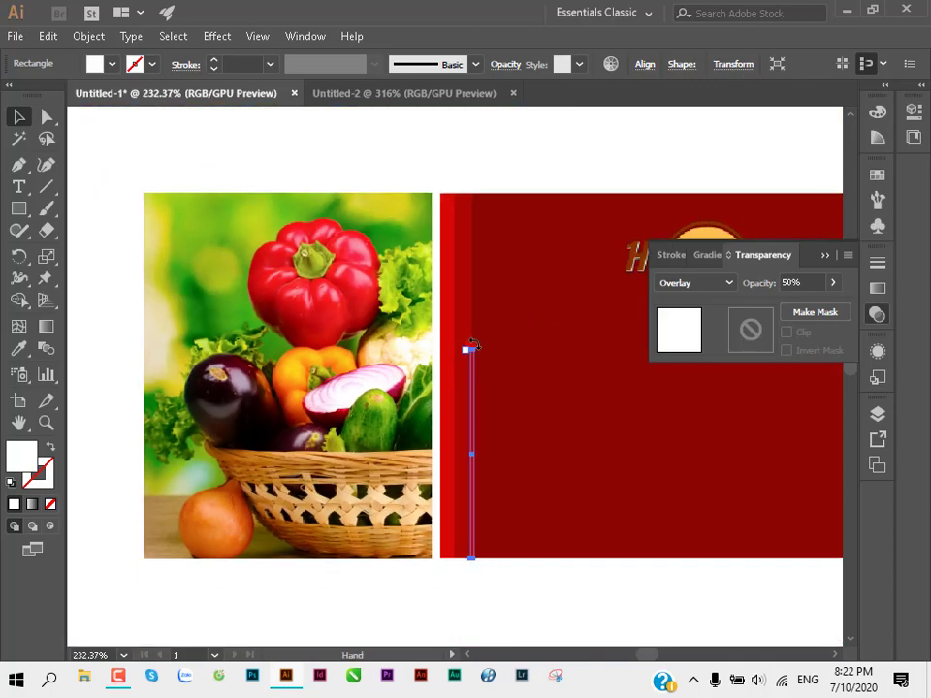
{"action": "left_click_drag", "start_coordinate": [471, 346], "coordinate": [472, 343]}
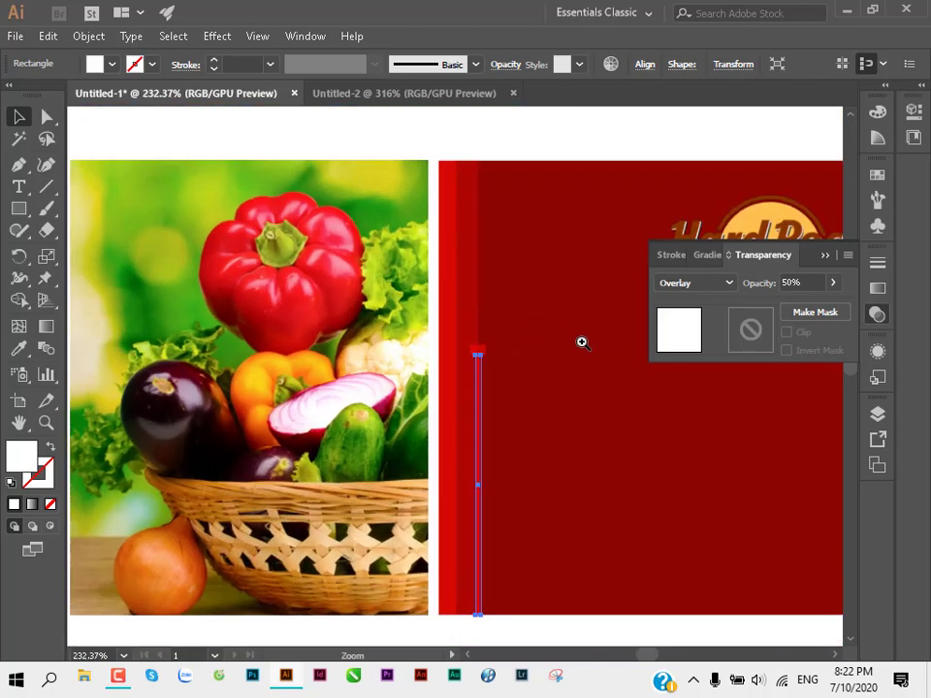
{"action": "scroll", "coordinate": [582, 341], "scroll_direction": "up", "scroll_amount": 4, "text": "alt"}
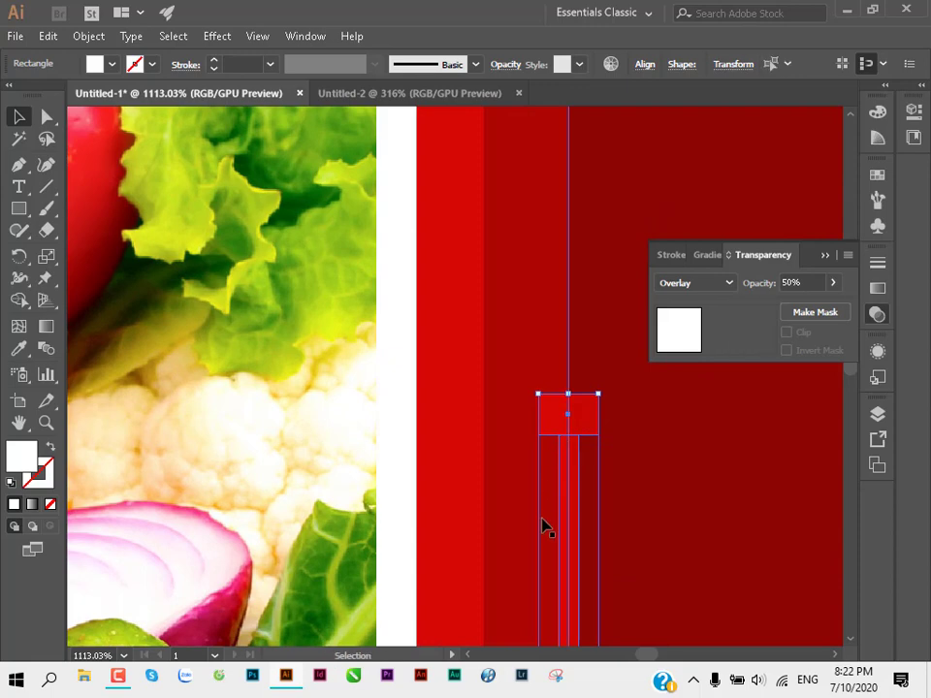
{"action": "scroll", "coordinate": [446, 455], "scroll_direction": "down", "scroll_amount": 2, "text": "alt"}
{"action": "left_click_drag", "start_coordinate": [384, 411], "coordinate": [265, 350]}
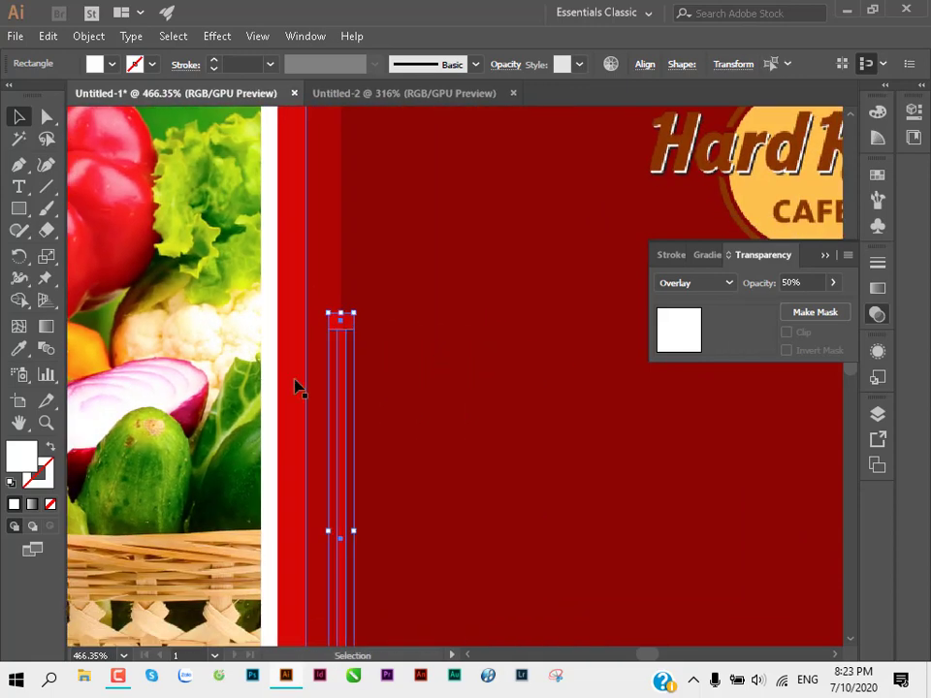
{"action": "mouse_move", "coordinate": [347, 417]}
{"action": "left_mouse_down"}
{"action": "mouse_move", "coordinate": [360, 209]}
{"action": "mouse_move", "coordinate": [419, 406]}
{"action": "left_mouse_up"}
{"action": "key", "text": "ctrl+z"}
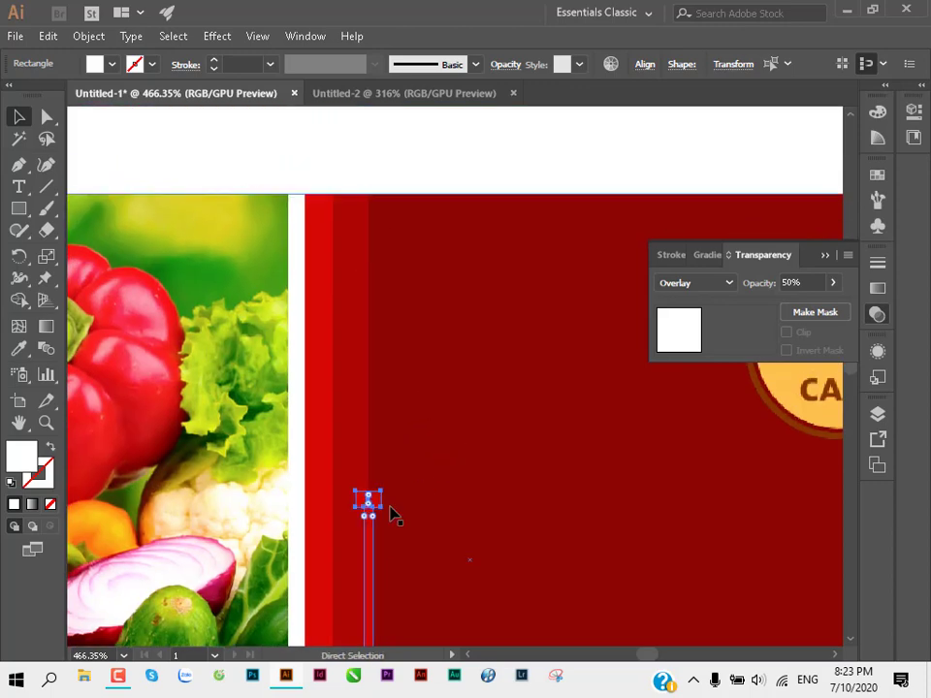
Step: Move the stripe above the panel top, rotate it 180 degrees, and nudge it left into place
{"action": "left_click_drag", "start_coordinate": [369, 543], "coordinate": [362, 233]}
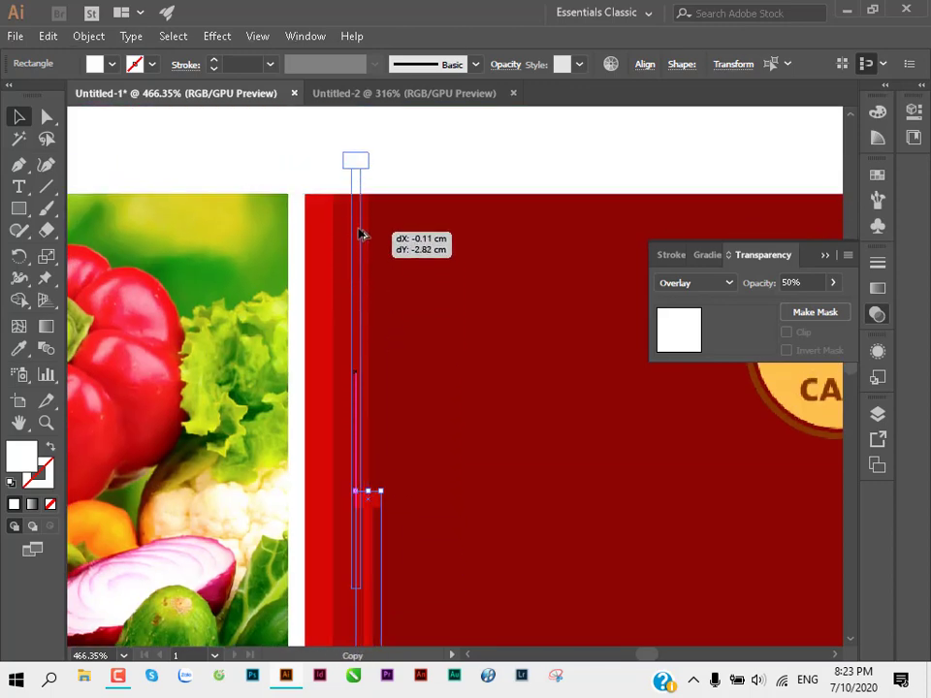
{"action": "scroll", "coordinate": [427, 276], "scroll_direction": "down", "scroll_amount": 3}
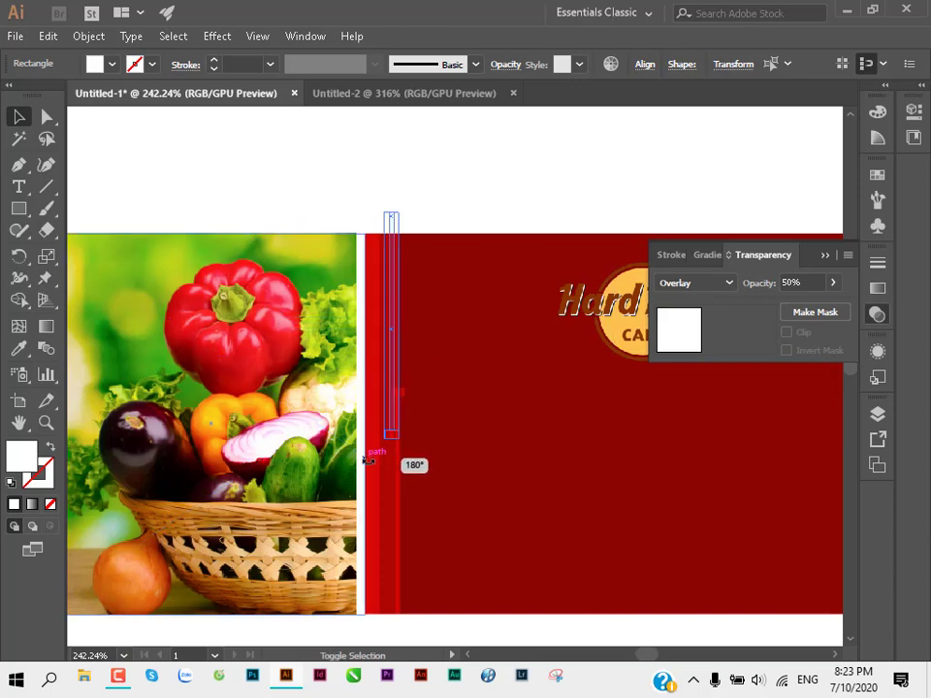
{"action": "left_click_drag", "start_coordinate": [381, 205], "coordinate": [372, 455]}
{"action": "scroll", "coordinate": [426, 214], "scroll_direction": "up", "scroll_amount": 2}
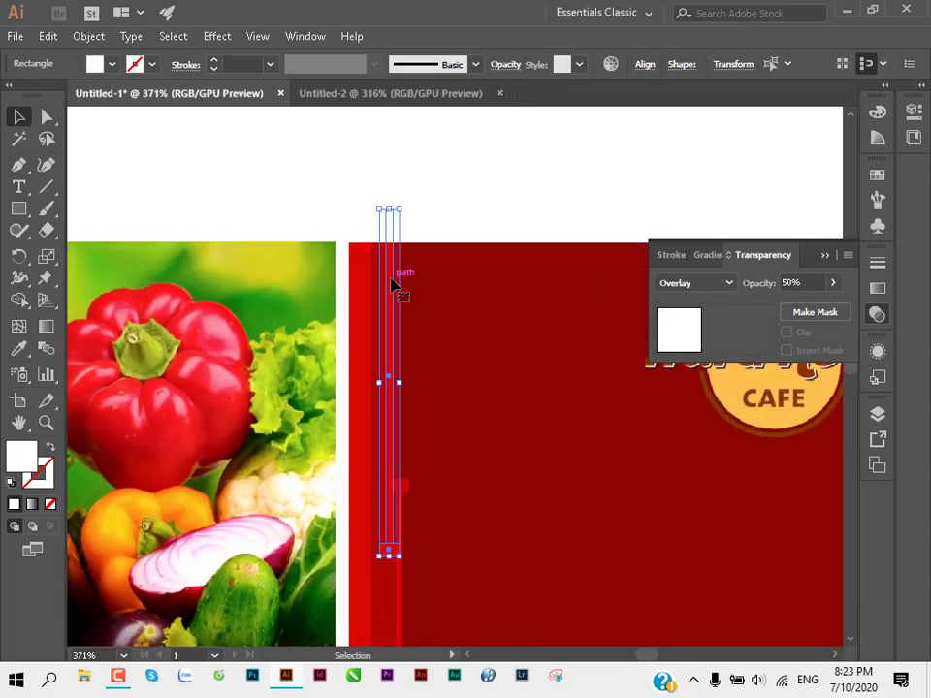
{"action": "mouse_move", "coordinate": [391, 282]}
{"action": "left_mouse_down"}
{"action": "mouse_move", "coordinate": [374, 330]}
{"action": "mouse_move", "coordinate": [369, 318]}
{"action": "left_mouse_up"}
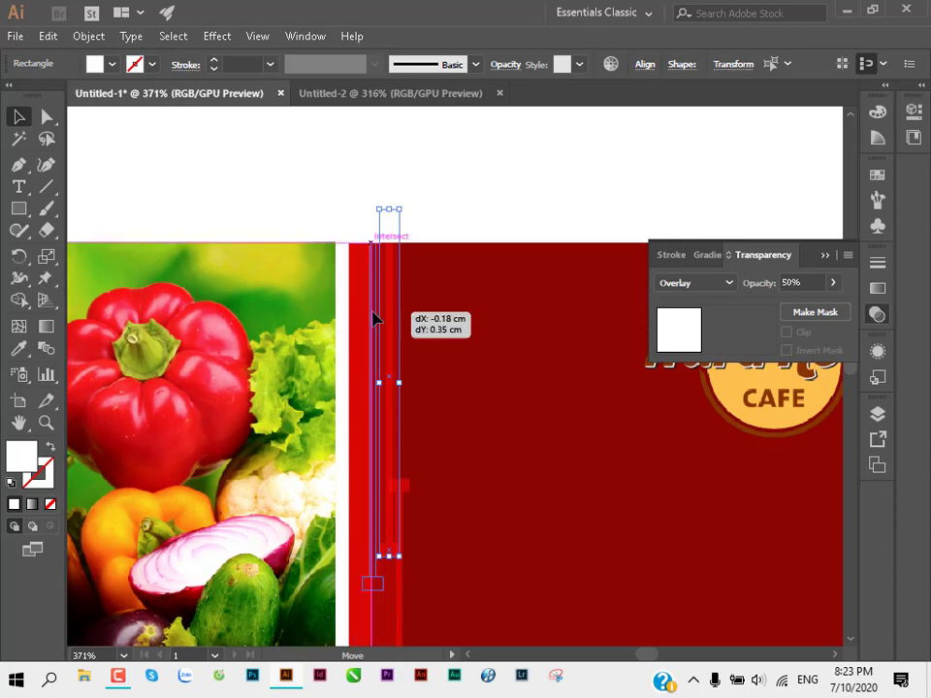
{"action": "scroll", "coordinate": [362, 240], "scroll_direction": "up", "scroll_amount": 5}
{"action": "scroll", "coordinate": [449, 326], "scroll_direction": "up", "scroll_amount": 2}
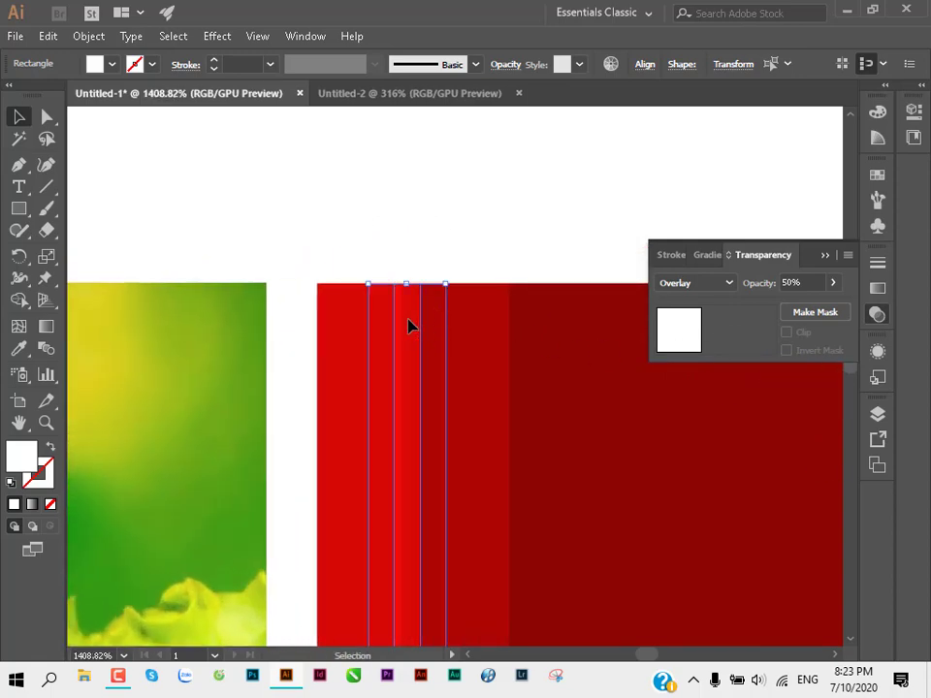
{"action": "left_click_drag", "start_coordinate": [405, 325], "coordinate": [393, 325]}
{"action": "left_click", "coordinate": [416, 245]}
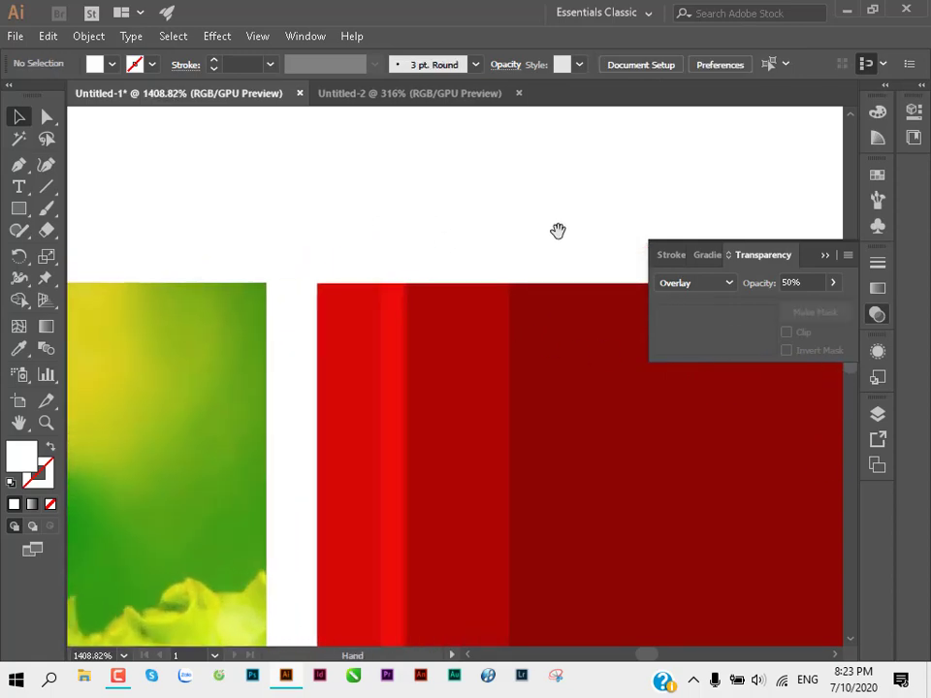
{"action": "scroll", "coordinate": [274, 405], "scroll_direction": "down", "scroll_amount": 4}
{"action": "scroll", "coordinate": [274, 406], "scroll_direction": "down", "scroll_amount": 1}
{"action": "scroll", "coordinate": [418, 416], "scroll_direction": "down", "scroll_amount": 1}
{"action": "scroll", "coordinate": [370, 484], "scroll_direction": "down", "scroll_amount": 1}
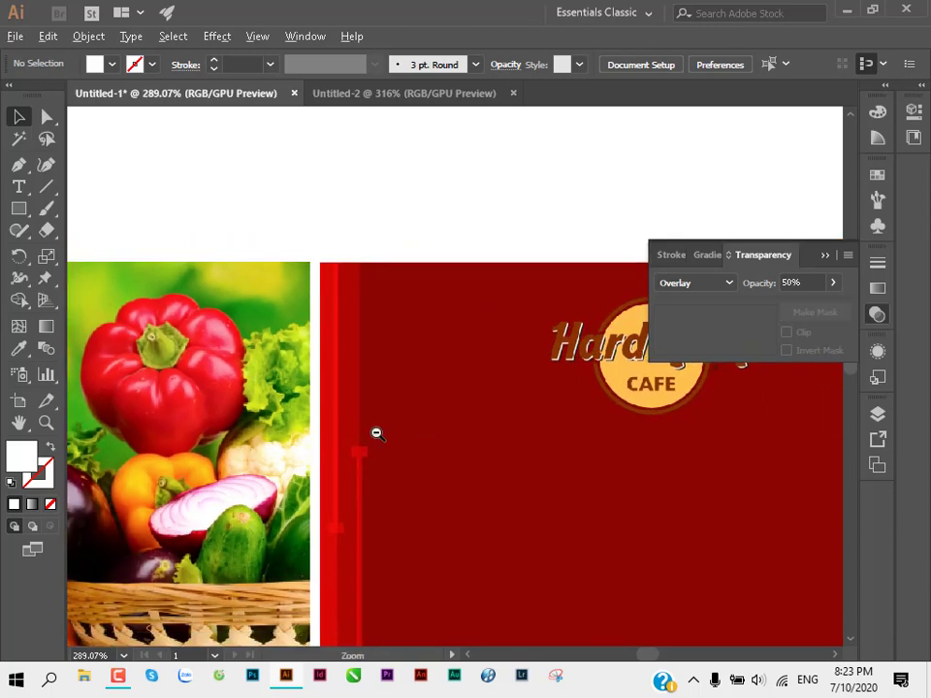
{"action": "scroll", "coordinate": [376, 433], "scroll_direction": "down", "scroll_amount": 1}
{"action": "scroll", "coordinate": [368, 472], "scroll_direction": "down", "scroll_amount": 3}
{"action": "scroll", "coordinate": [471, 316], "scroll_direction": "down", "scroll_amount": 1}
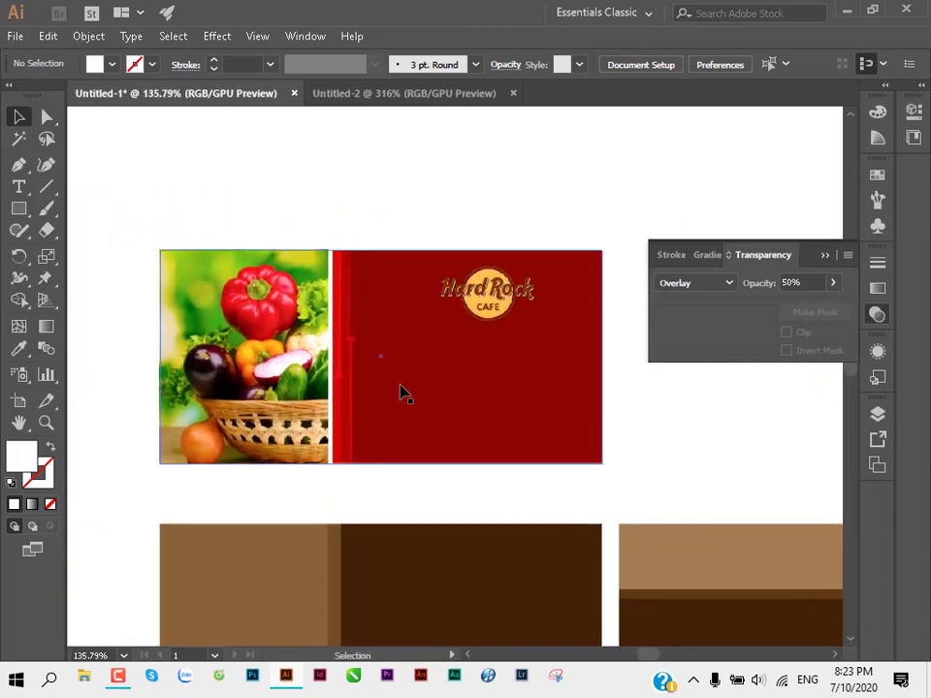
Step: Collapse the Transparency panel, bring the banner into view, and open the Type tool flyout
{"action": "left_click", "coordinate": [826, 258]}
{"action": "scroll", "coordinate": [565, 330], "scroll_direction": "up", "scroll_amount": 1}
{"action": "scroll", "coordinate": [609, 367], "scroll_direction": "up", "scroll_amount": 1}
{"action": "left_click_drag", "start_coordinate": [609, 367], "coordinate": [613, 334]}
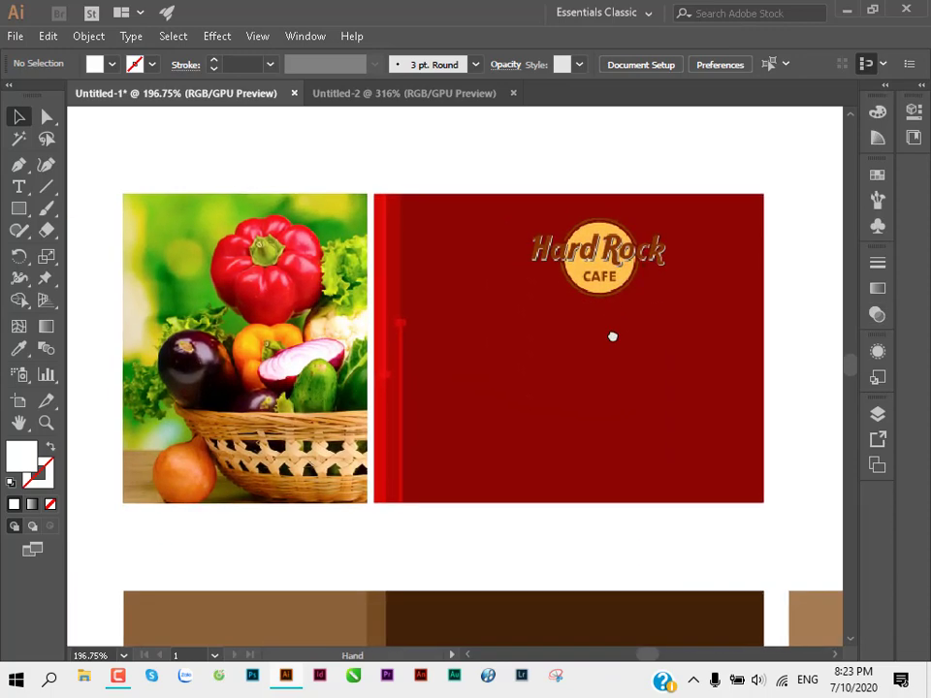
{"action": "scroll", "coordinate": [555, 309], "scroll_direction": "up", "scroll_amount": 2}
{"action": "left_click_drag", "start_coordinate": [662, 308], "coordinate": [571, 319]}
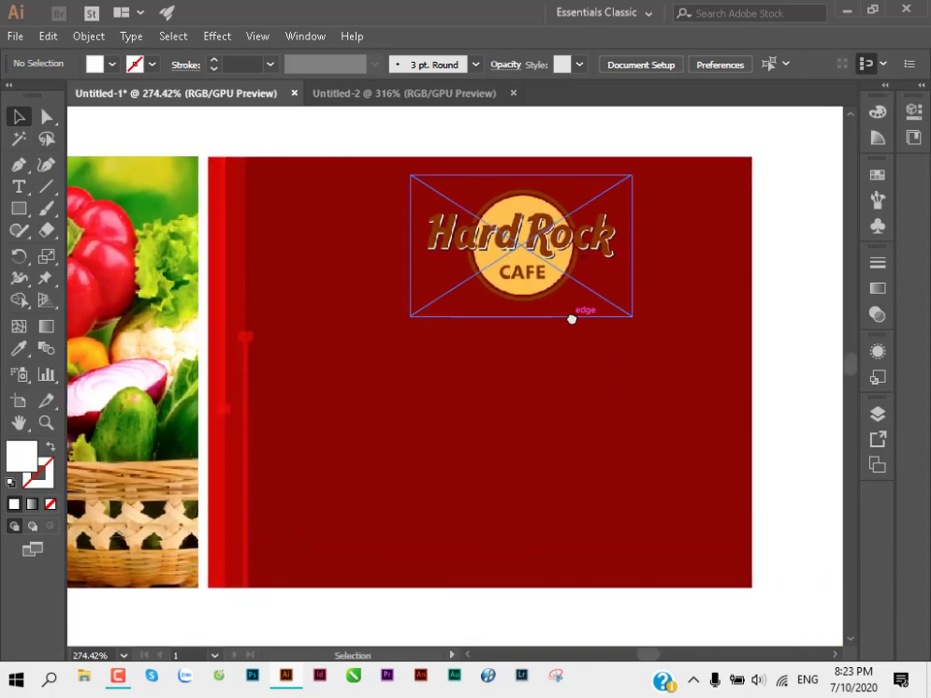
{"action": "left_click", "coordinate": [25, 192]}
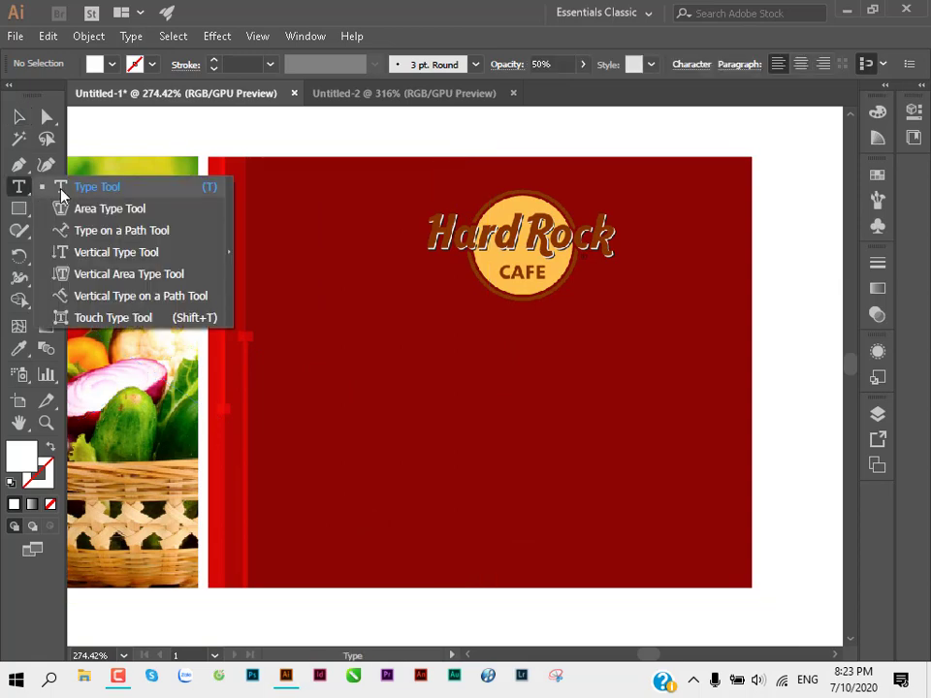
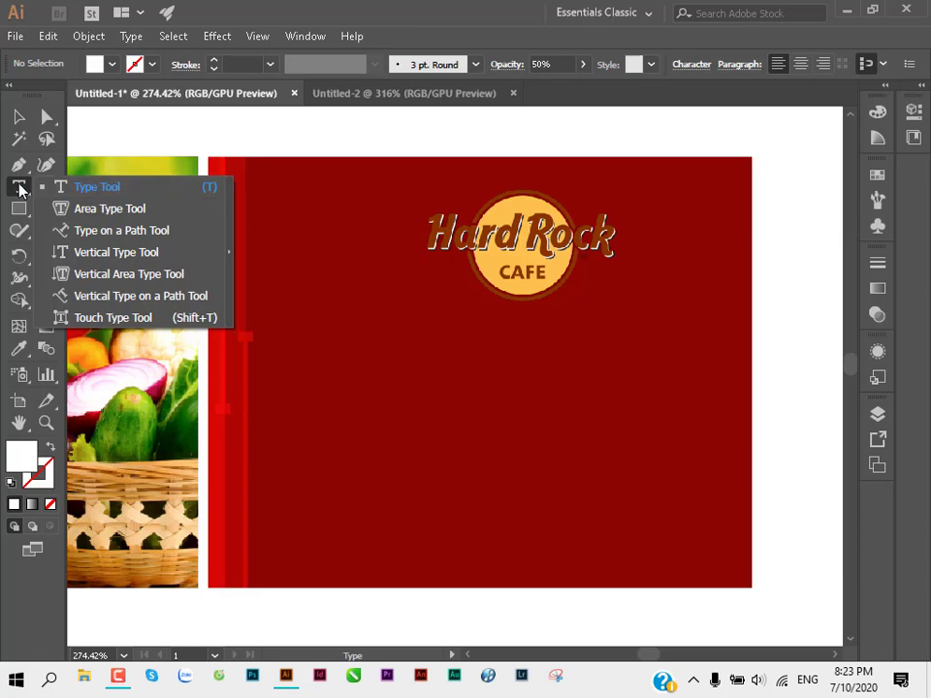
Step: Add the text GIẢM GIÁ to the red banner, enlarged and placed under the logo
{"action": "left_click", "coordinate": [387, 387]}
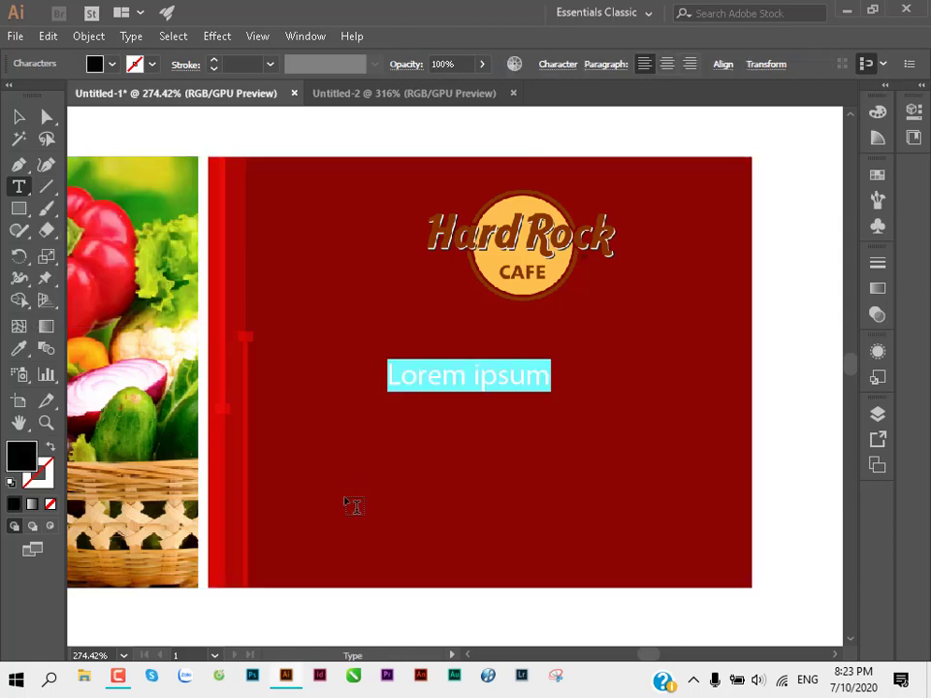
{"action": "type", "text": "G"}
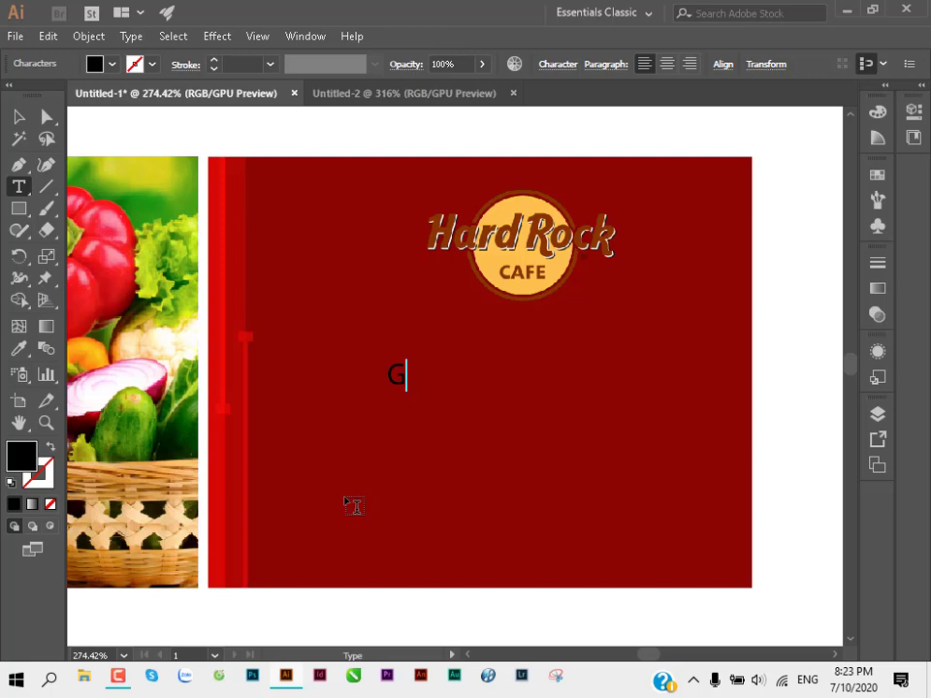
{"action": "type", "text": "IẢM "}
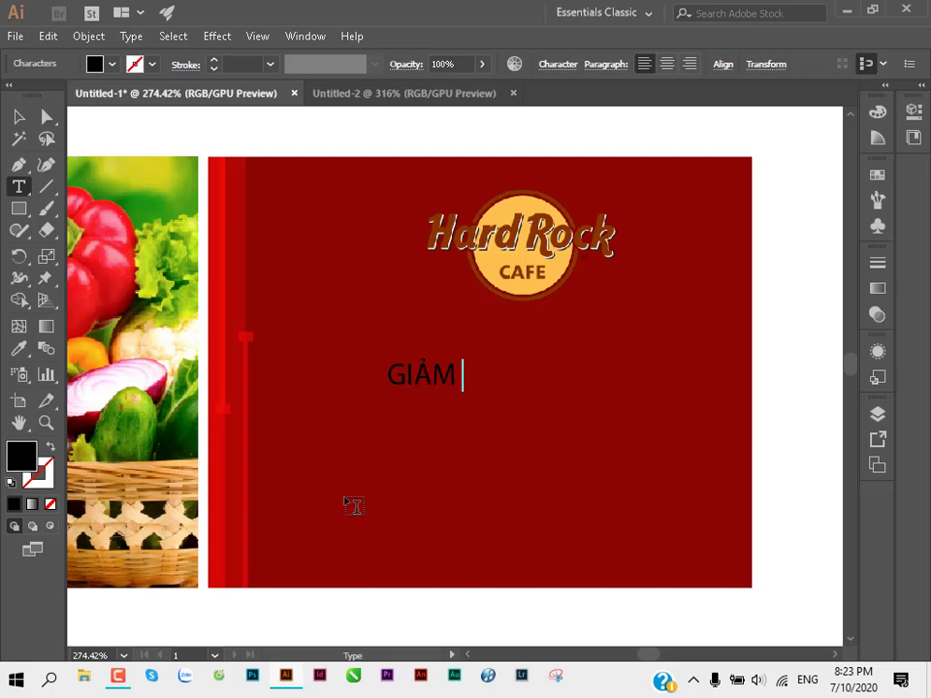
{"action": "type", "text": "GIÁ"}
{"action": "key", "text": "Escape"}
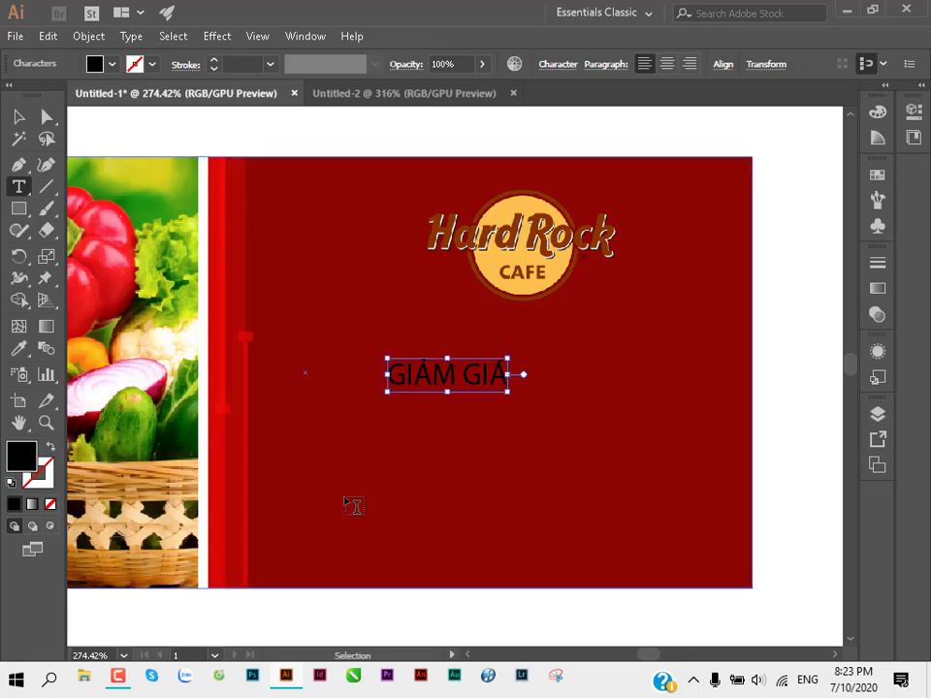
{"action": "key", "text": "v"}
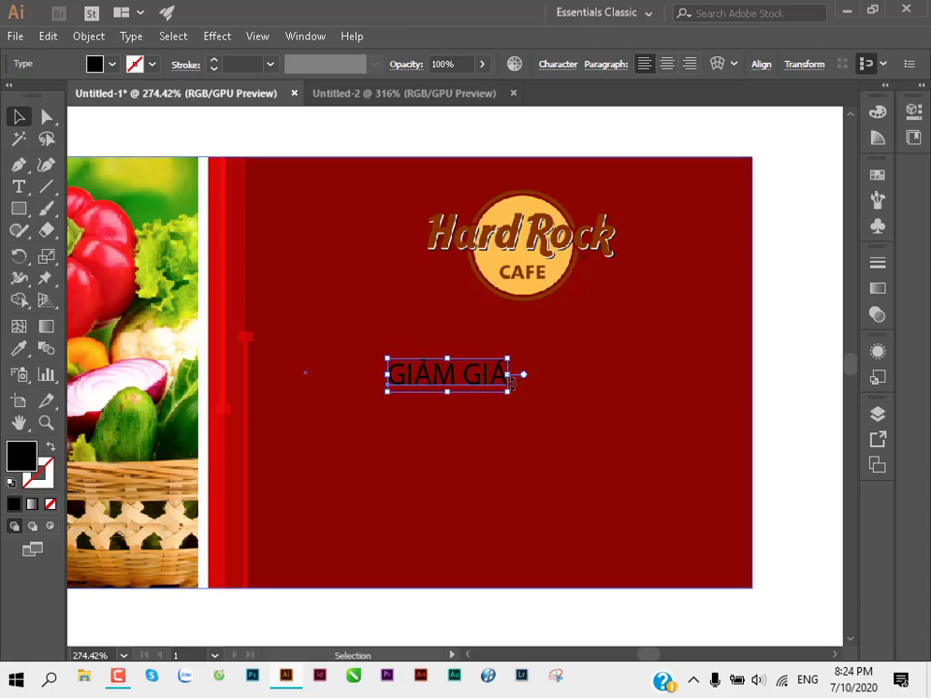
{"action": "left_click_drag", "start_coordinate": [507, 391], "coordinate": [587, 414]}
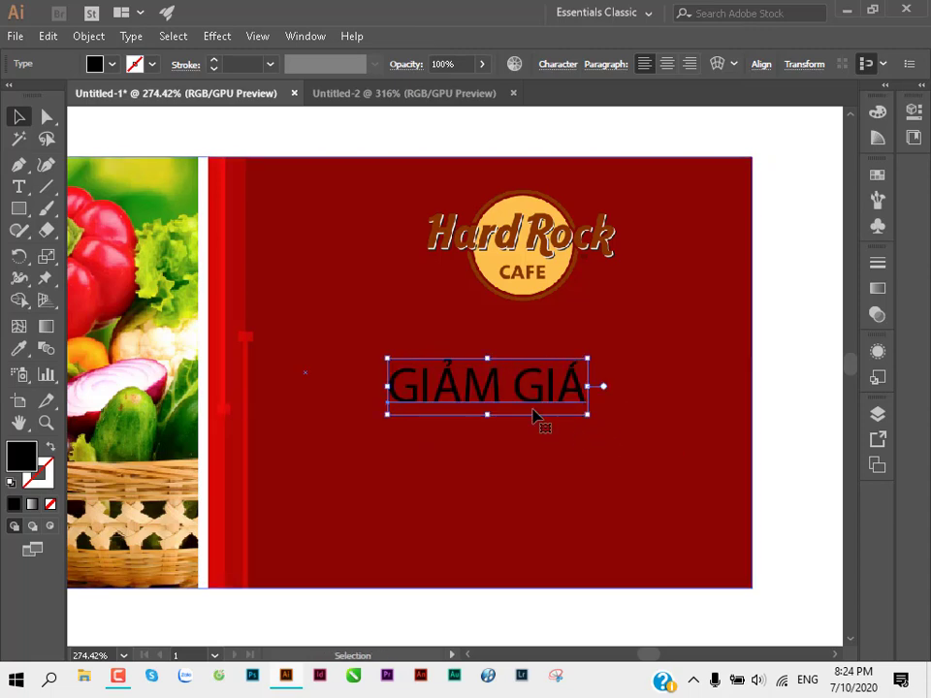
{"action": "left_click_drag", "start_coordinate": [495, 394], "coordinate": [442, 372]}
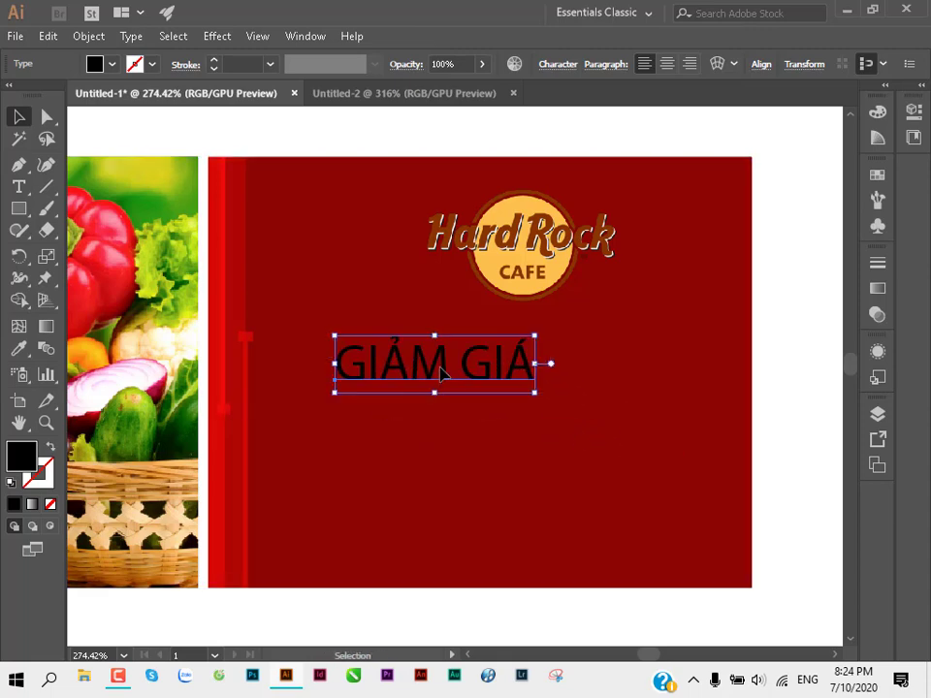
Step: Colour GIẢM GIÁ with the logo's yellow-orange using the Eyedropper
{"action": "key", "text": "i"}
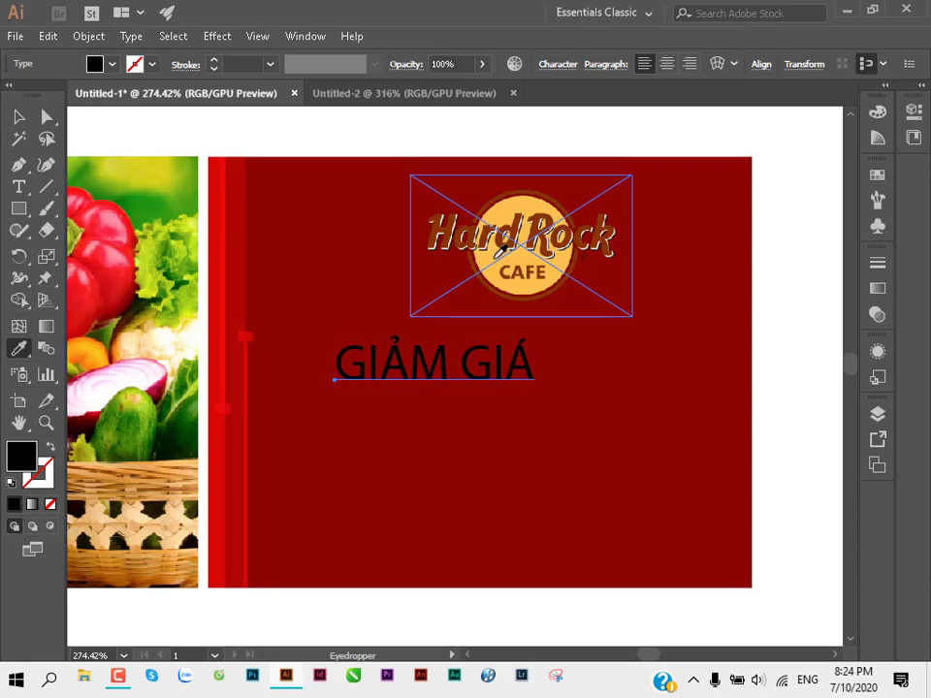
{"action": "left_click", "coordinate": [501, 254]}
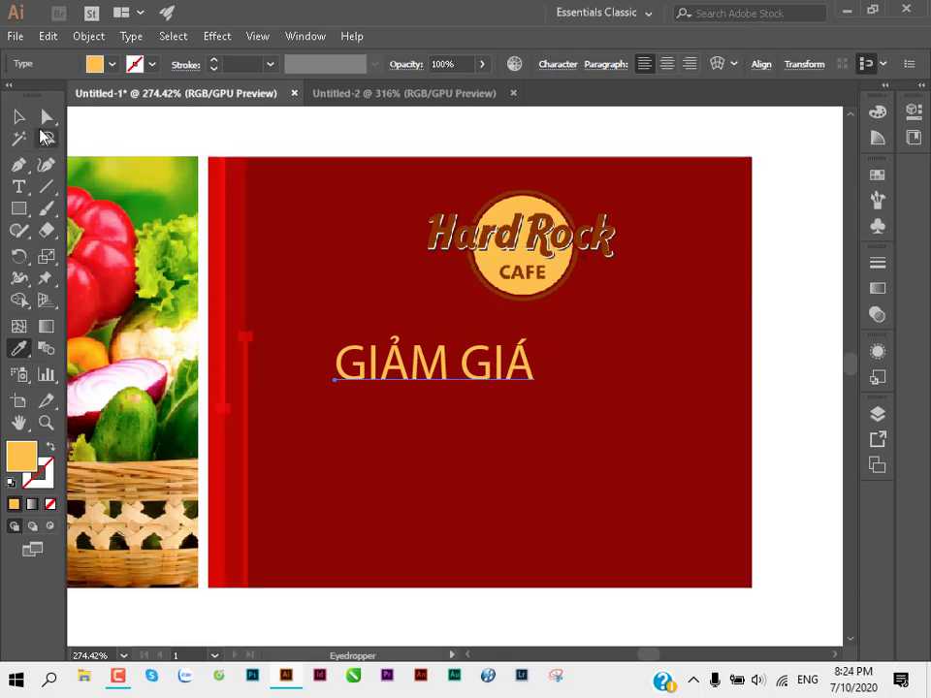
{"action": "left_click", "coordinate": [19, 117]}
Step: Set GIẢM GIÁ to the UTM Avo font in Regular style via the Character panel
{"action": "left_click", "coordinate": [302, 37]}
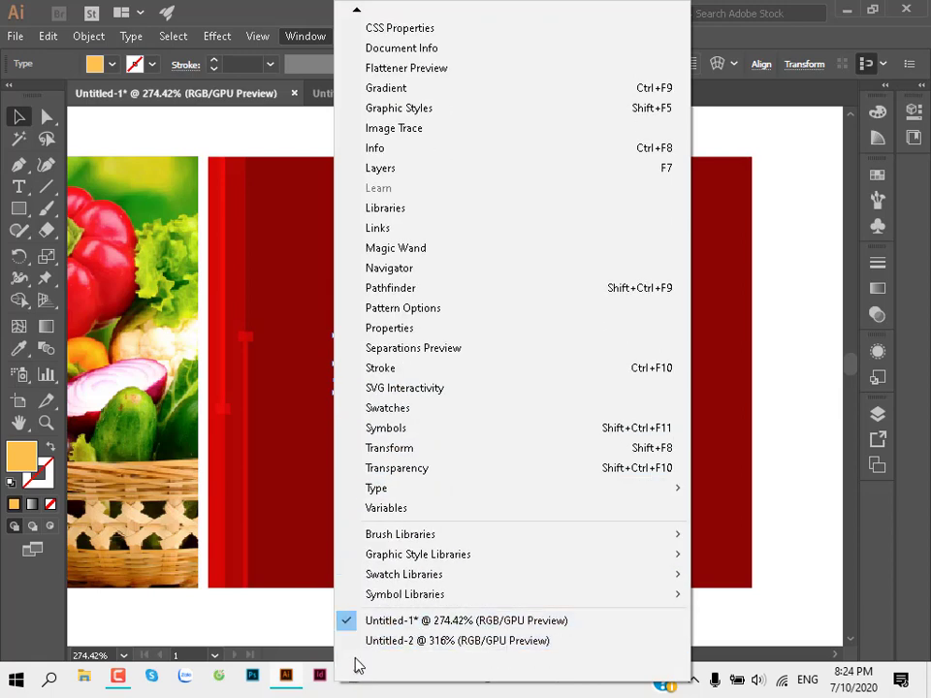
{"action": "mouse_move", "coordinate": [505, 488]}
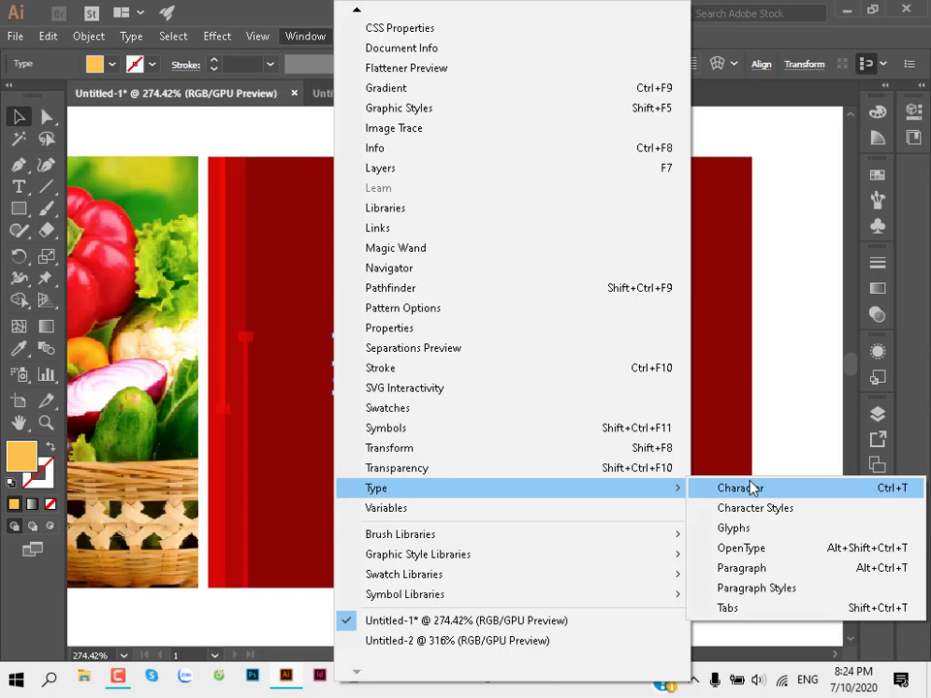
{"action": "left_click", "coordinate": [827, 496]}
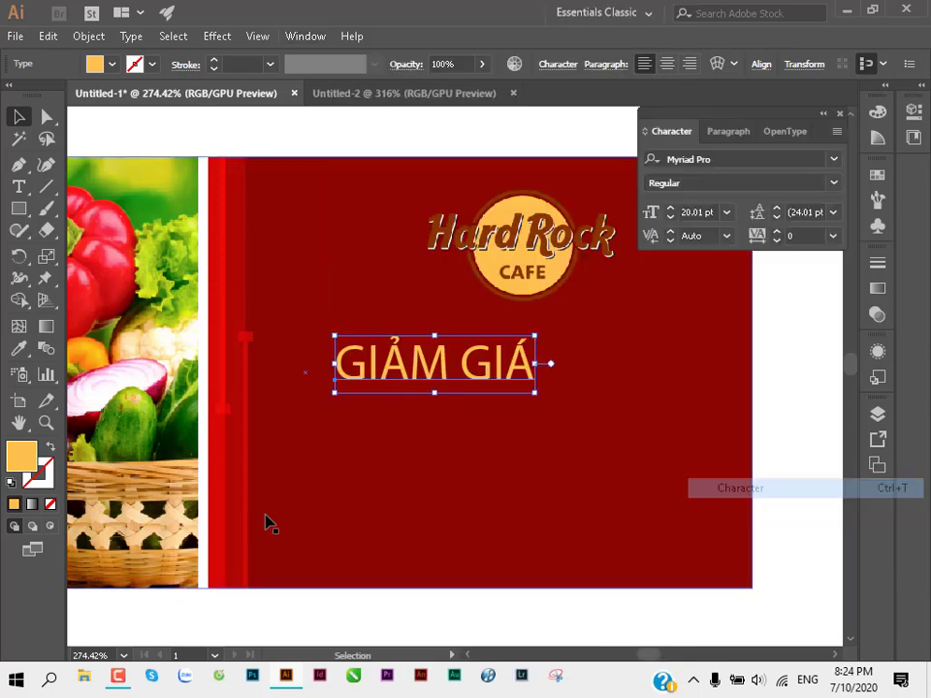
{"action": "left_click", "coordinate": [733, 159]}
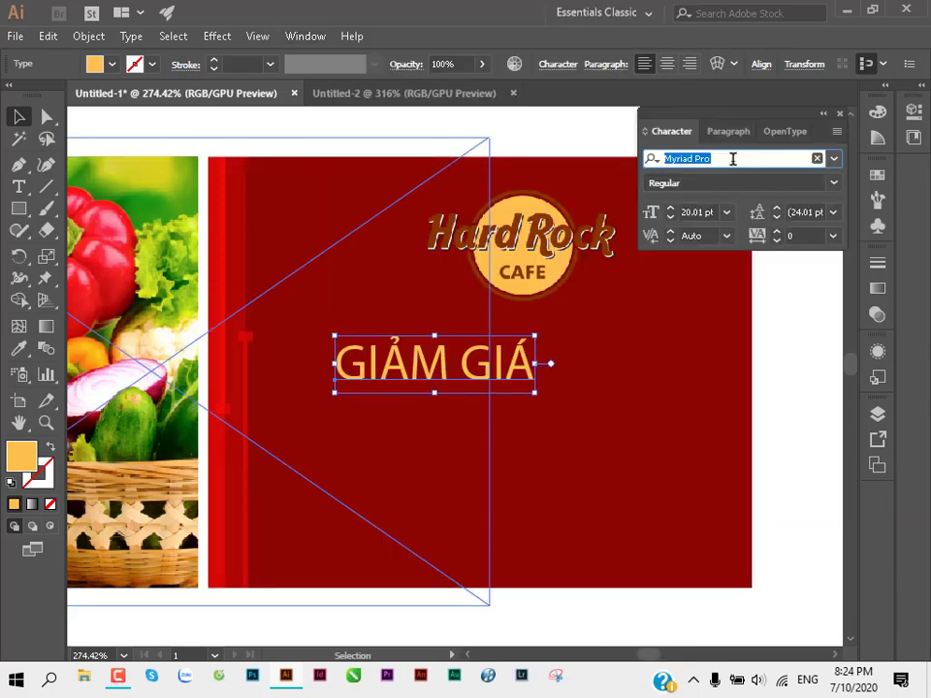
{"action": "type", "text": "u"}
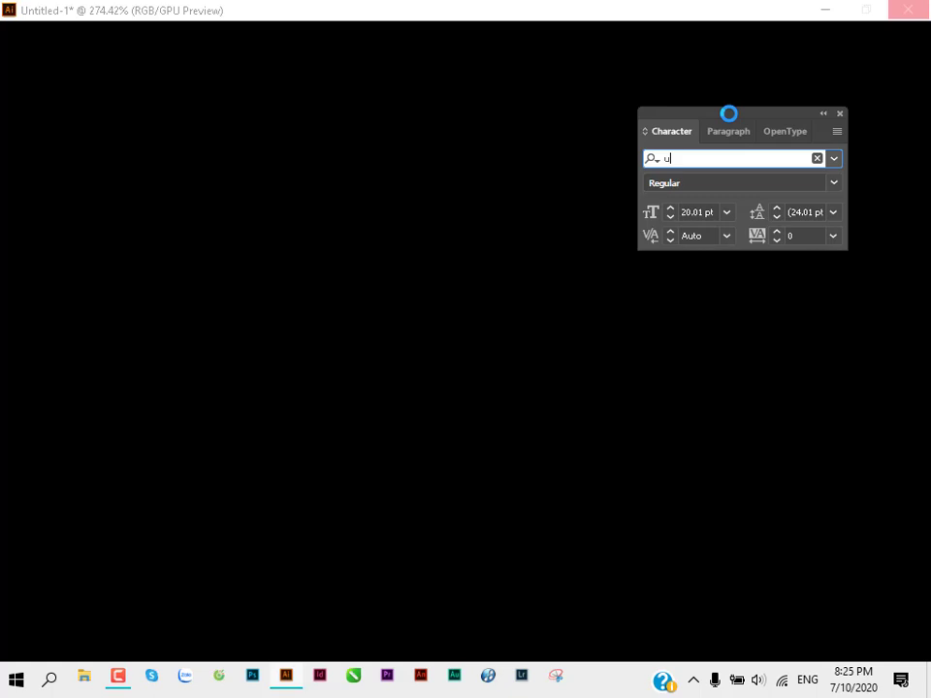
{"action": "type", "text": "tm avo"}
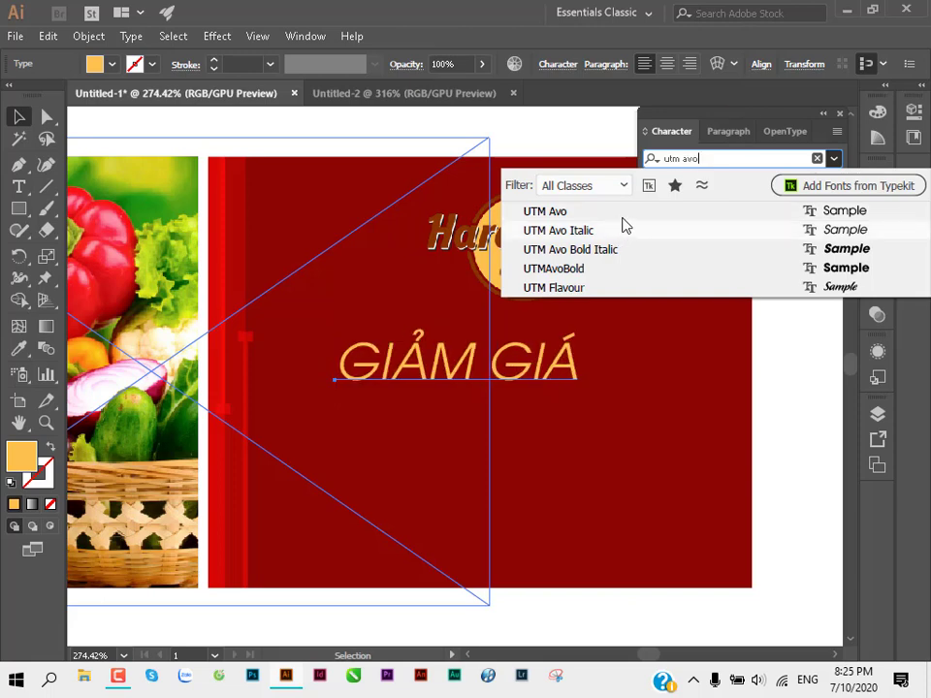
{"action": "left_click", "coordinate": [567, 269]}
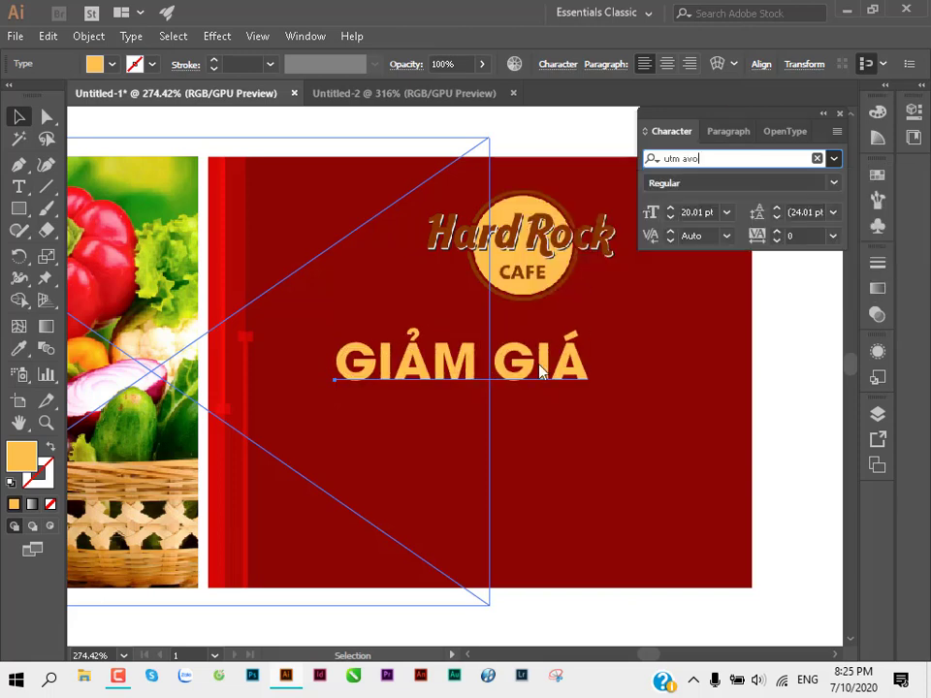
{"action": "left_click", "coordinate": [797, 368]}
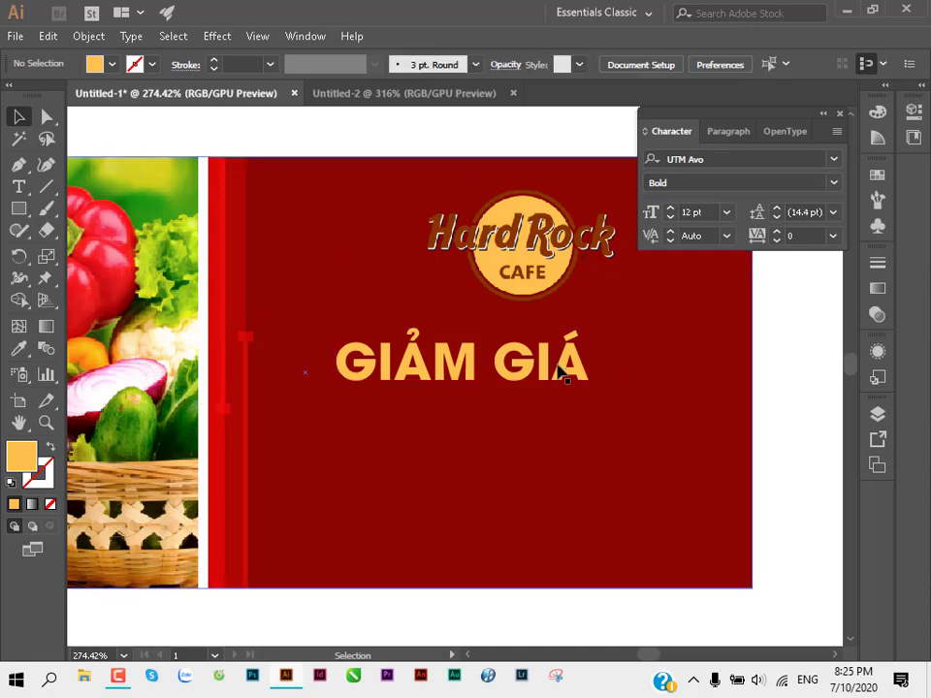
{"action": "left_click", "coordinate": [833, 182]}
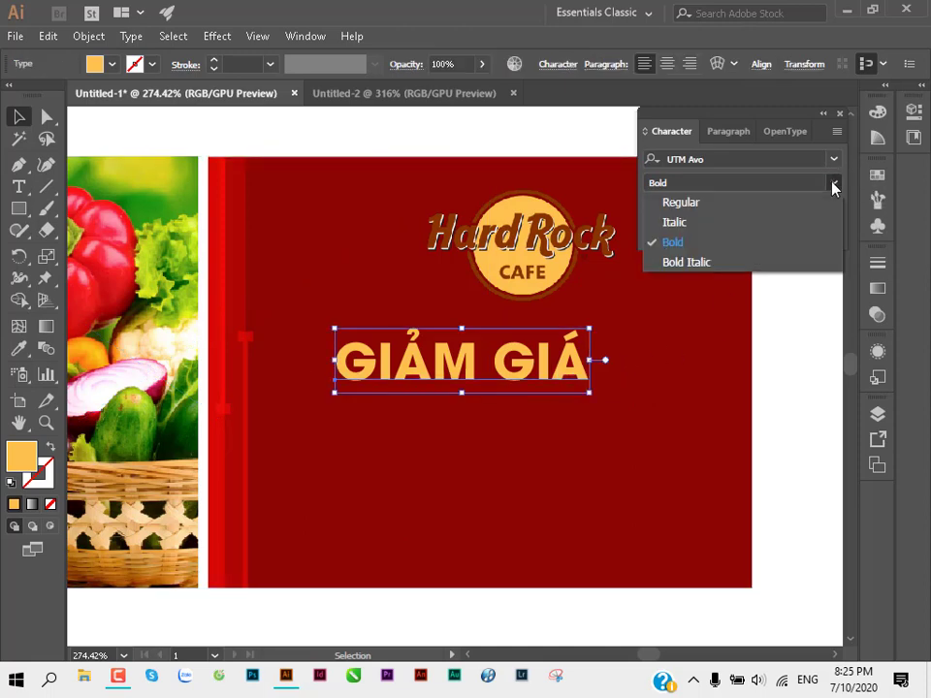
{"action": "left_click", "coordinate": [713, 203]}
Step: Shrink GIẢM GIÁ slightly and duplicate it to the right, retyping the copy as 30%
{"action": "scroll", "coordinate": [608, 349], "scroll_direction": "right", "scroll_amount": 2}
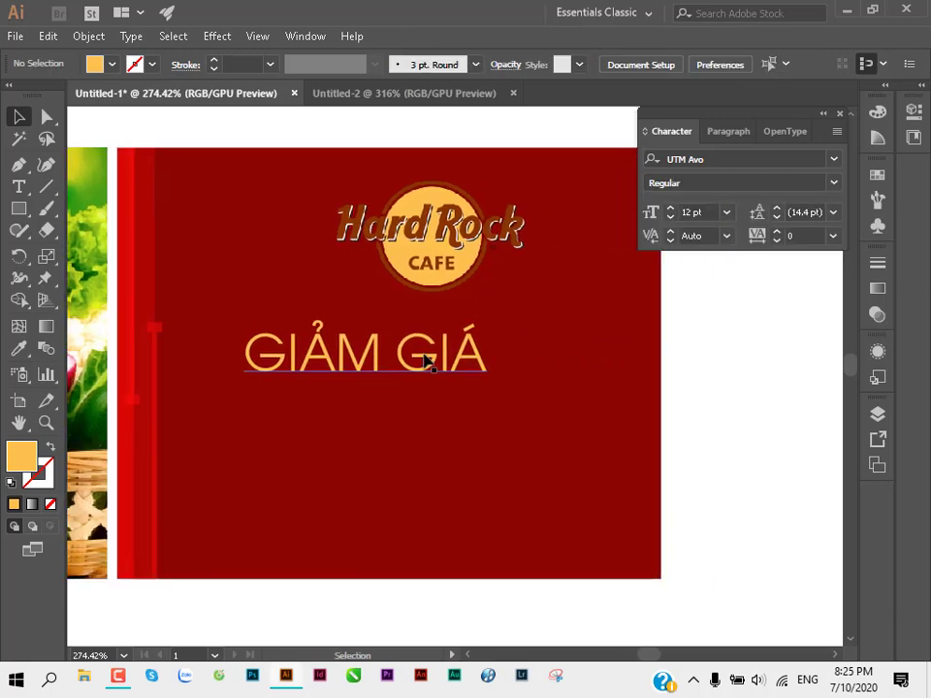
{"action": "left_click", "coordinate": [425, 359]}
{"action": "left_click_drag", "start_coordinate": [486, 320], "coordinate": [439, 332]}
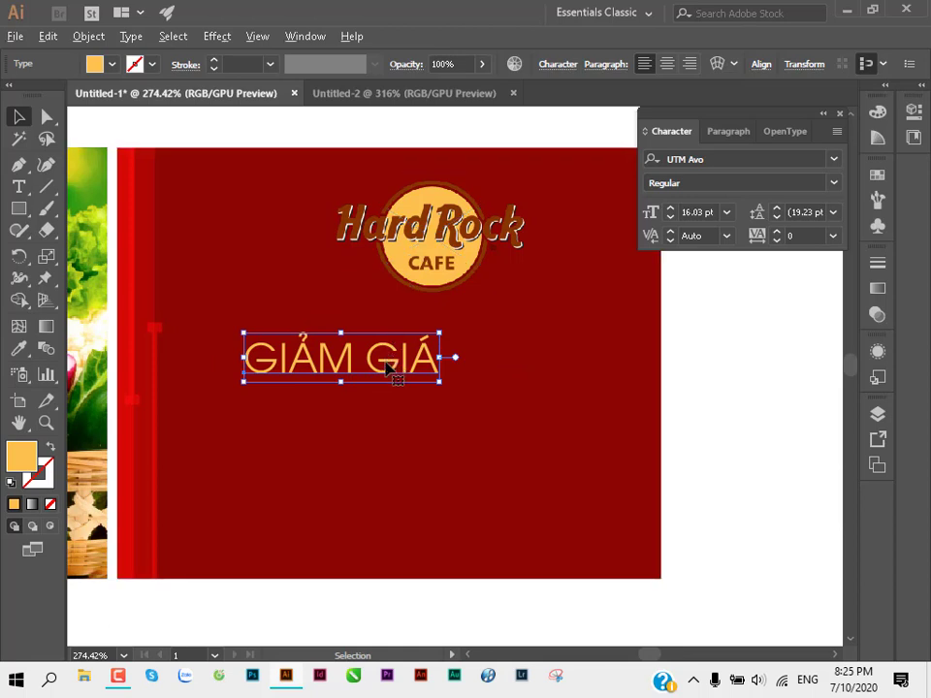
{"action": "mouse_move", "coordinate": [386, 367]}
{"action": "left_mouse_down"}
{"action": "mouse_move", "coordinate": [609, 366]}
{"action": "mouse_move", "coordinate": [595, 369]}
{"action": "left_mouse_up"}
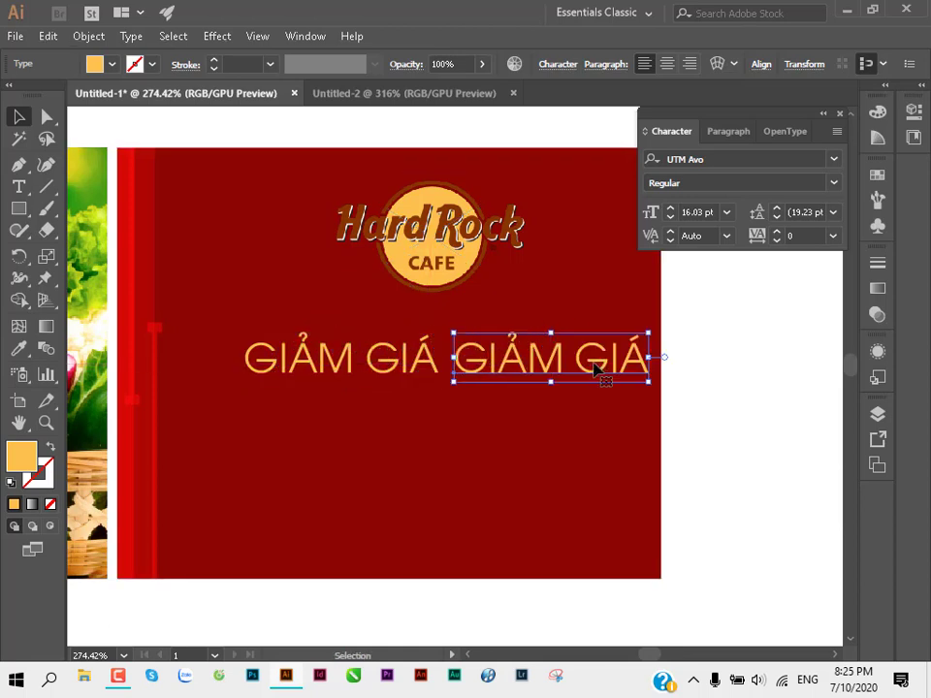
{"action": "double_click", "coordinate": [575, 360]}
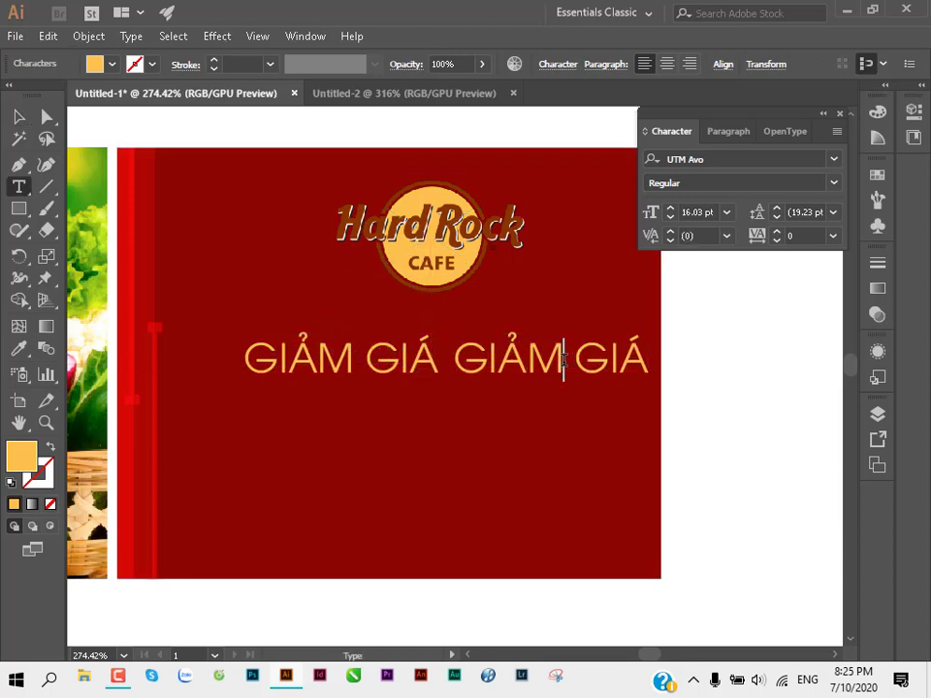
{"action": "triple_click", "coordinate": [563, 361]}
{"action": "type", "text": "30"}
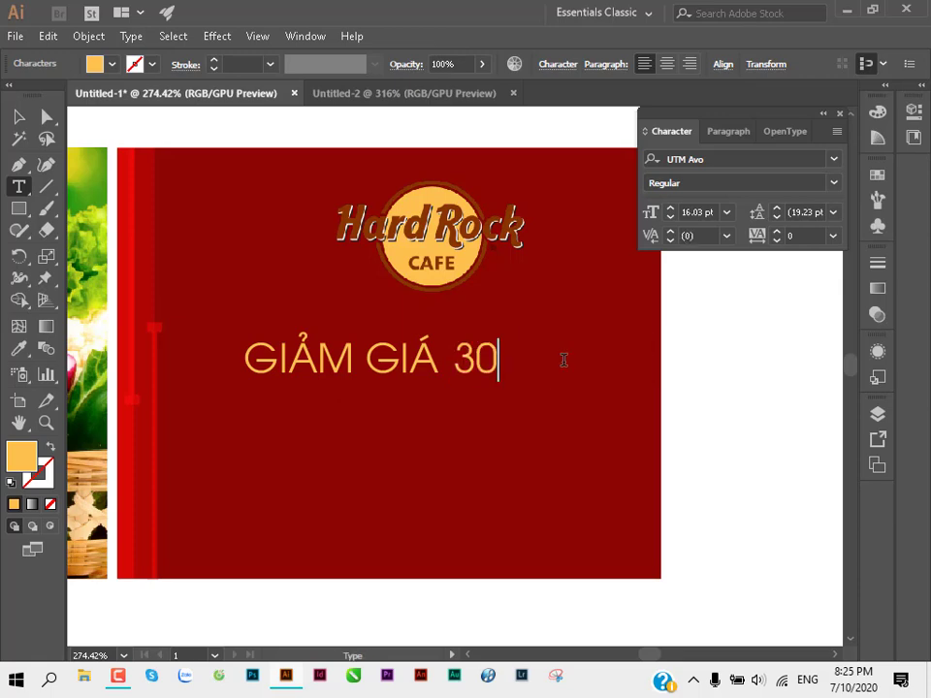
{"action": "key", "text": "Escape"}
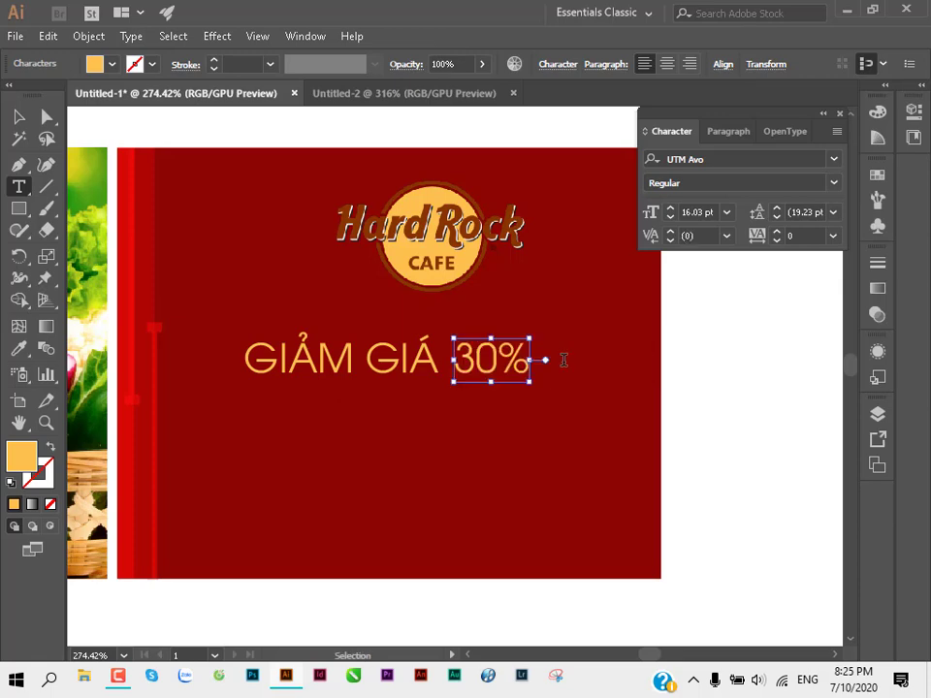
Step: Make the 30% bold, enlarge it, and nudge it up against GIẢM GIÁ
{"action": "left_click", "coordinate": [834, 184]}
{"action": "left_click", "coordinate": [736, 244]}
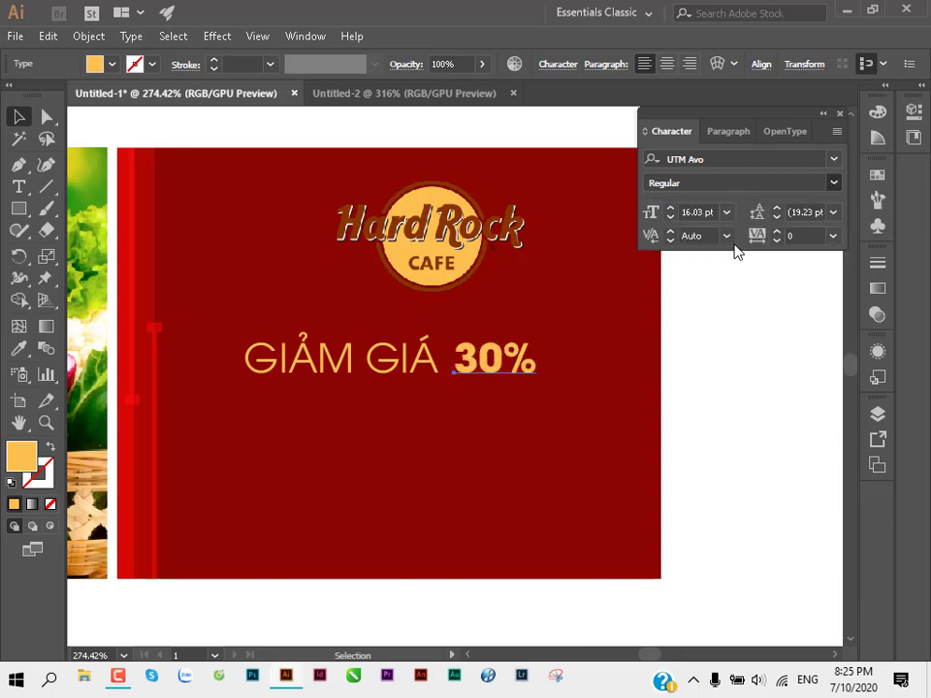
{"action": "left_click_drag", "start_coordinate": [536, 377], "coordinate": [635, 436]}
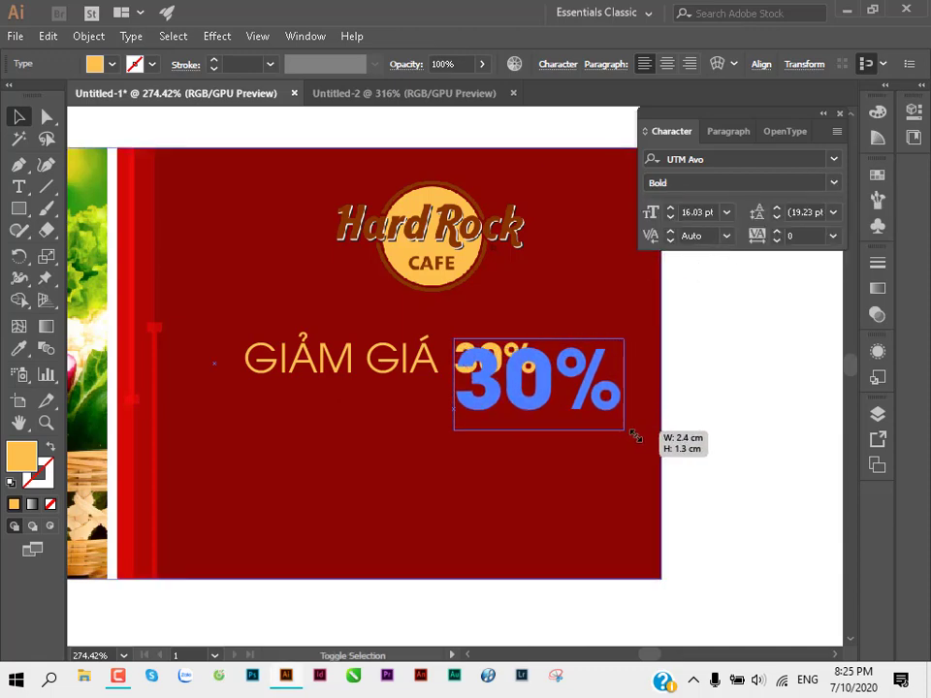
{"action": "left_click_drag", "start_coordinate": [546, 392], "coordinate": [520, 389]}
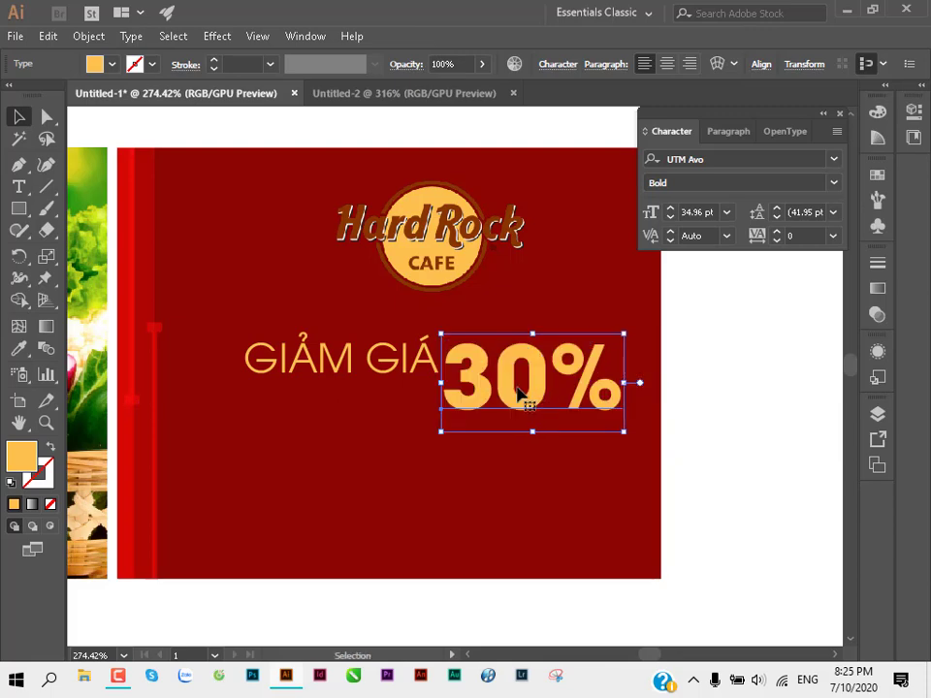
{"action": "key", "text": "Up"}
{"action": "key", "text": "Up"}
{"action": "key", "text": "Up"}
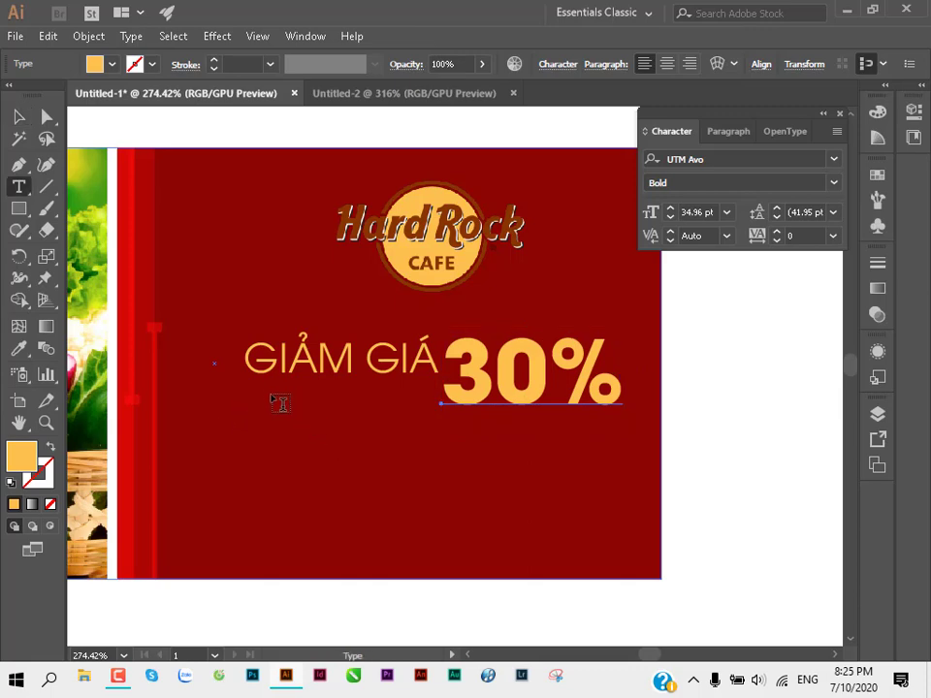
Step: Duplicate GIẢM GIÁ below and retype the copy as the date line 'Từ ngày 15/3-20/3/2020'
{"action": "left_click_drag", "start_coordinate": [289, 377], "coordinate": [284, 459]}
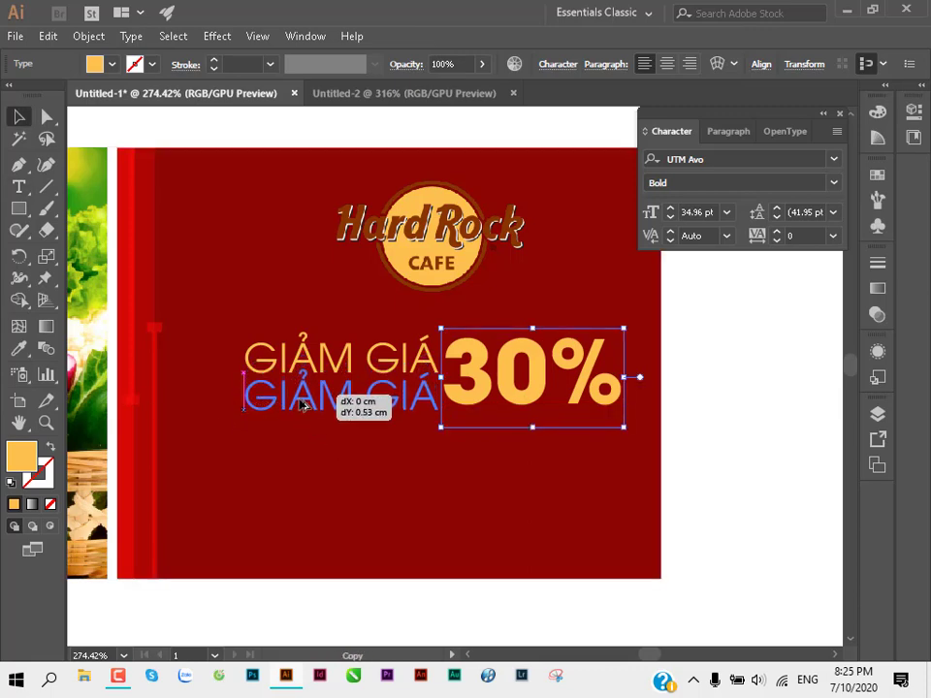
{"action": "double_click", "coordinate": [302, 453]}
{"action": "key", "text": "ctrl+a"}
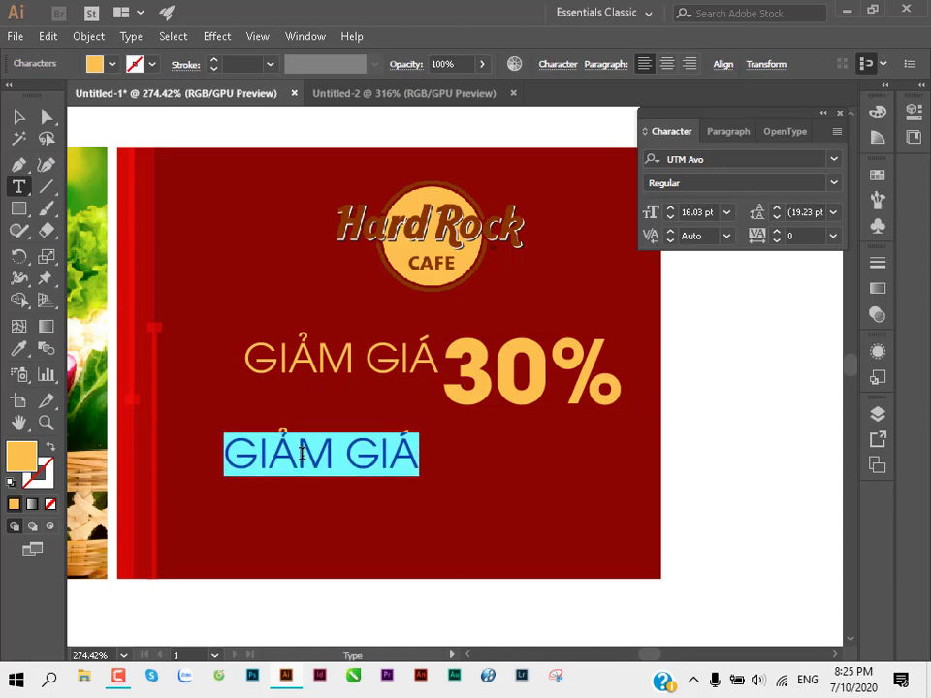
{"action": "type", "text": "Từ ngày 15/3-20/3/2020"}
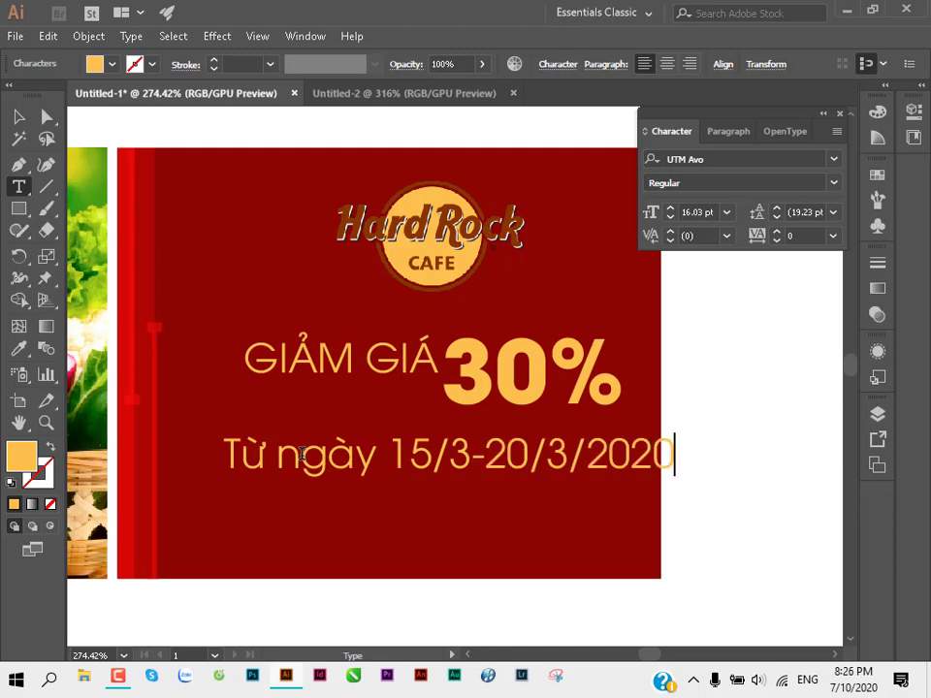
{"action": "key", "text": "Escape"}
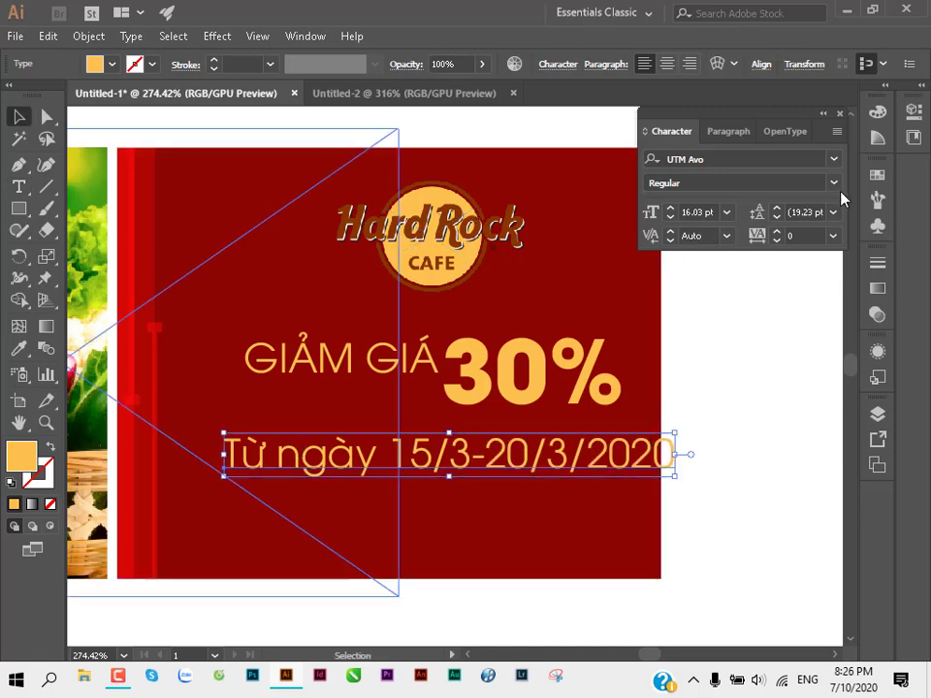
Step: Make the date line italic and scale it down small under GIẢM GIÁ
{"action": "left_click", "coordinate": [833, 182]}
{"action": "left_click", "coordinate": [734, 221]}
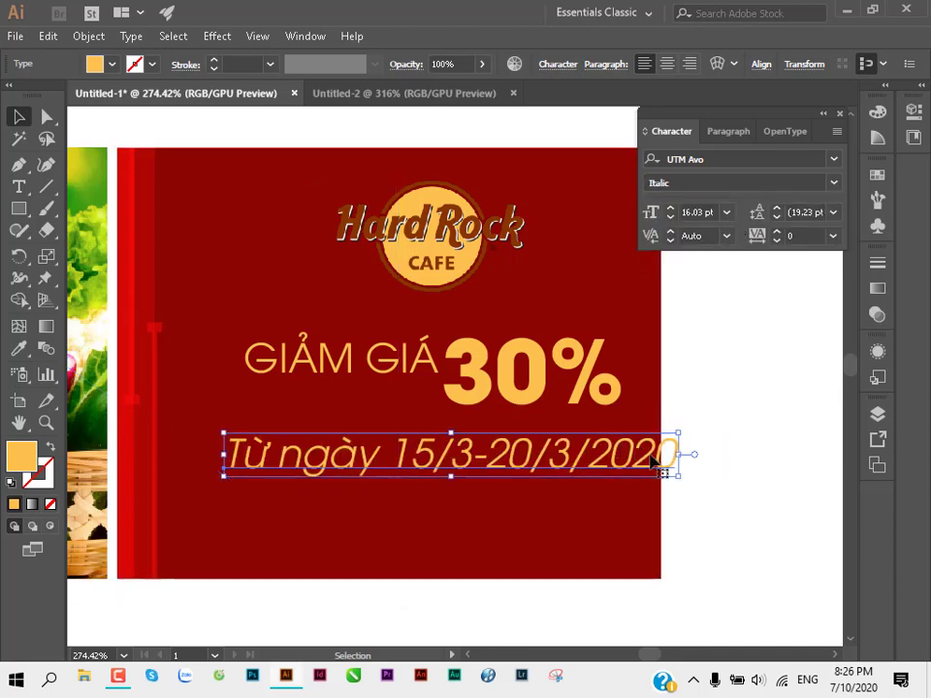
{"action": "left_click_drag", "start_coordinate": [677, 475], "coordinate": [433, 460]}
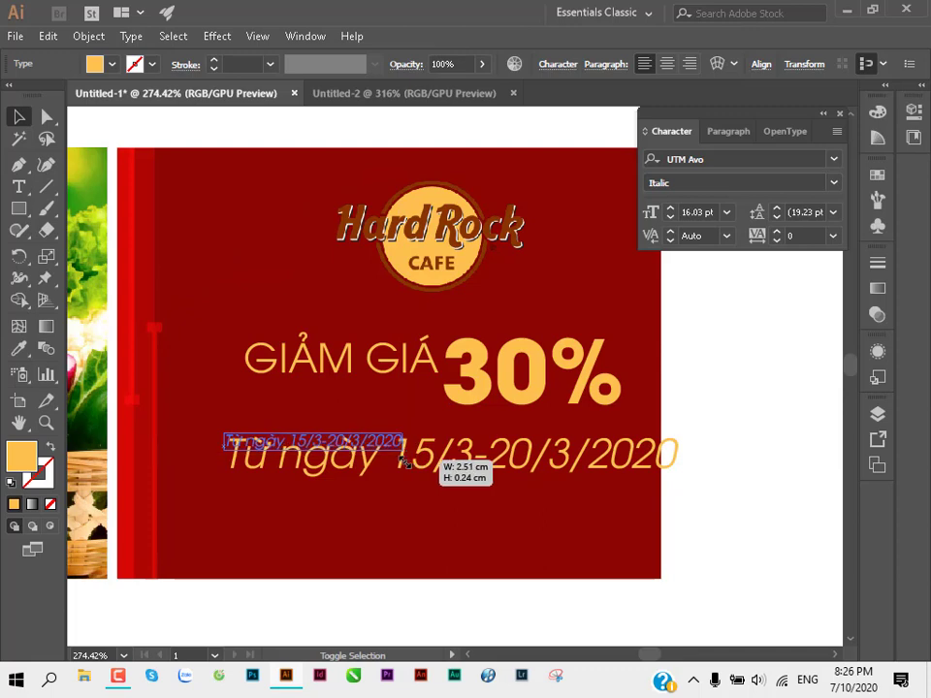
{"action": "mouse_move", "coordinate": [434, 460]}
{"action": "left_mouse_down"}
{"action": "mouse_move", "coordinate": [401, 451]}
{"action": "mouse_move", "coordinate": [410, 408]}
{"action": "mouse_move", "coordinate": [438, 398]}
{"action": "left_mouse_up"}
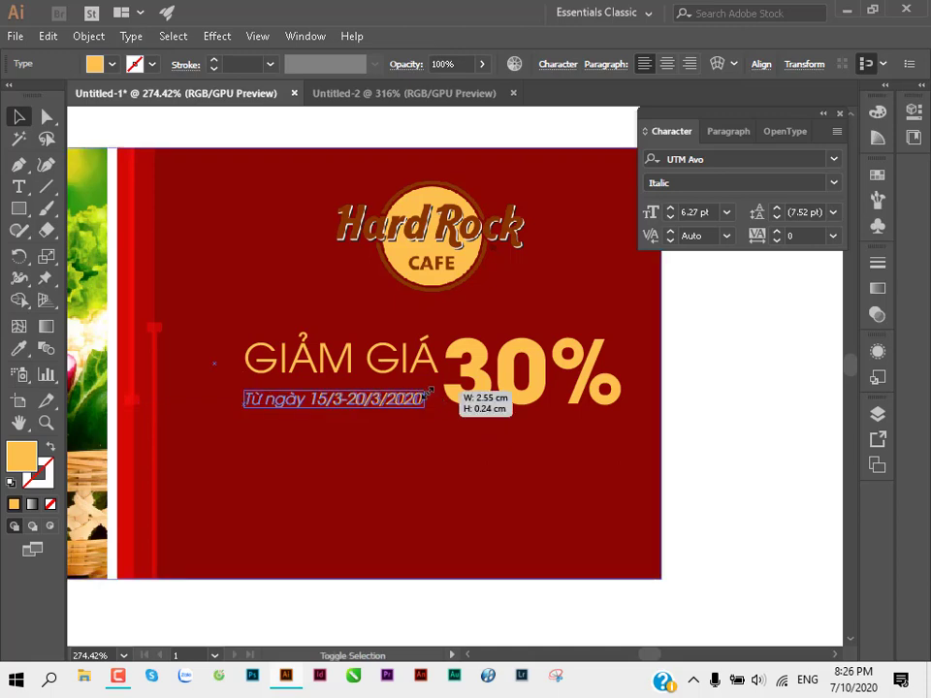
Step: Select the 30%, GIẢM GIÁ and date texts together
{"action": "left_click", "coordinate": [700, 408]}
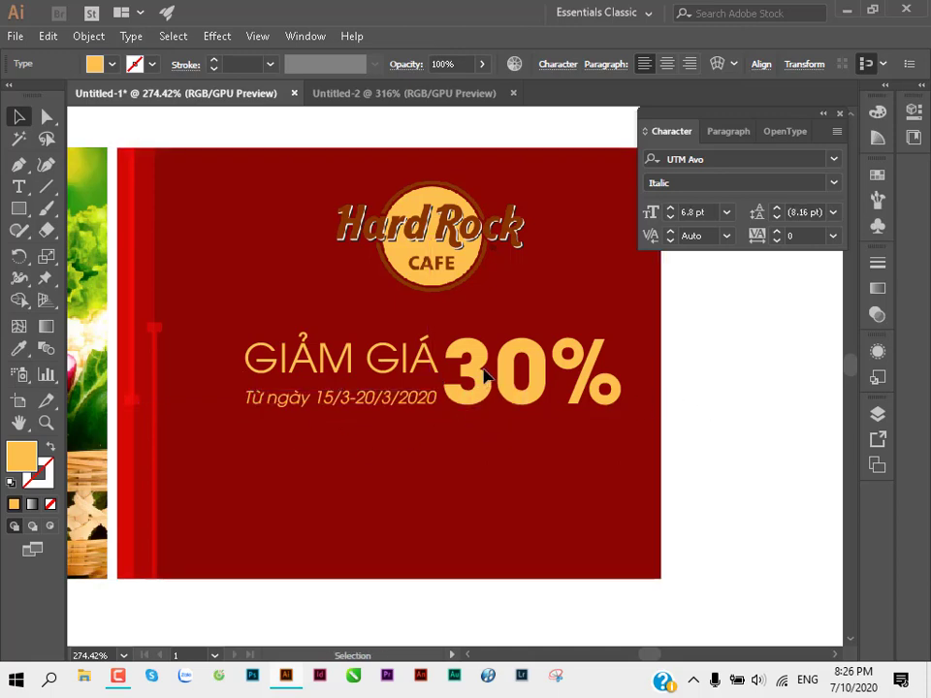
{"action": "left_click", "coordinate": [461, 388]}
{"action": "left_click", "coordinate": [383, 362], "text": "shift"}
{"action": "left_click", "coordinate": [370, 406], "text": "shift"}
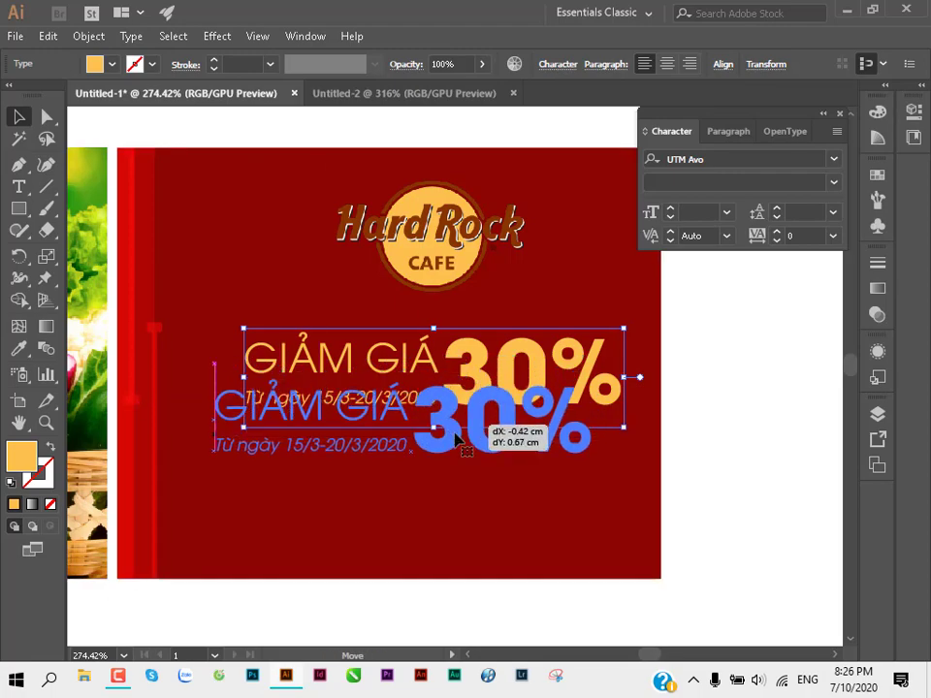
Step: Group GIẢM GIÁ, 30% and the date line, and centre the block just below the Hard Rock logo
{"action": "mouse_move", "coordinate": [482, 385]}
{"action": "left_mouse_down"}
{"action": "mouse_move", "coordinate": [462, 440]}
{"action": "mouse_move", "coordinate": [507, 336]}
{"action": "mouse_move", "coordinate": [455, 445]}
{"action": "mouse_move", "coordinate": [450, 426]}
{"action": "mouse_move", "coordinate": [433, 475]}
{"action": "mouse_move", "coordinate": [489, 332]}
{"action": "mouse_move", "coordinate": [449, 439]}
{"action": "left_mouse_up"}
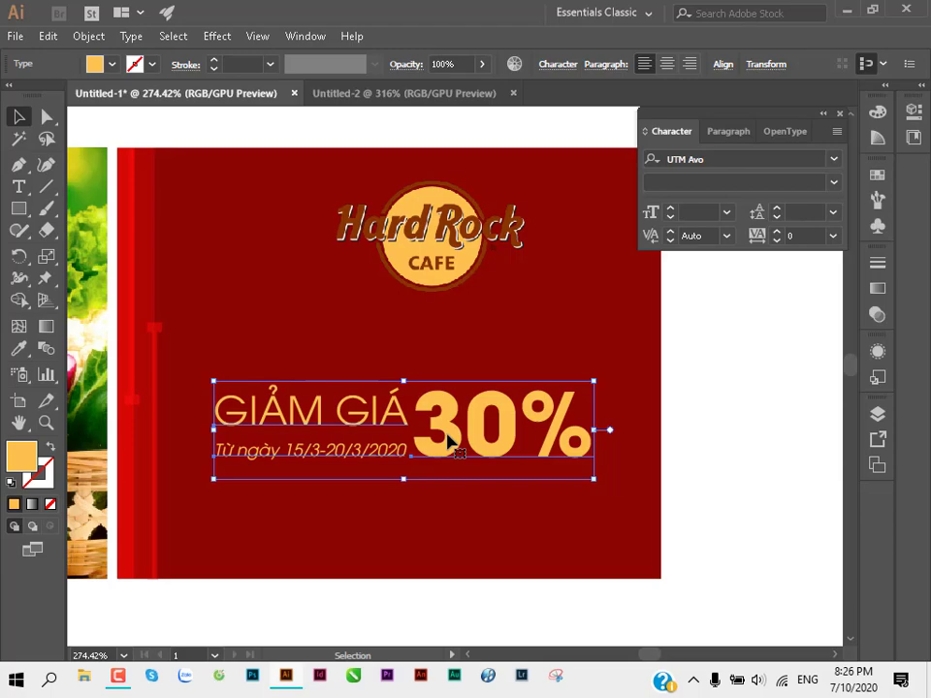
{"action": "mouse_move", "coordinate": [449, 441]}
{"action": "left_mouse_down"}
{"action": "mouse_move", "coordinate": [474, 366]}
{"action": "mouse_move", "coordinate": [474, 448]}
{"action": "mouse_move", "coordinate": [474, 368]}
{"action": "mouse_move", "coordinate": [457, 412]}
{"action": "left_mouse_up"}
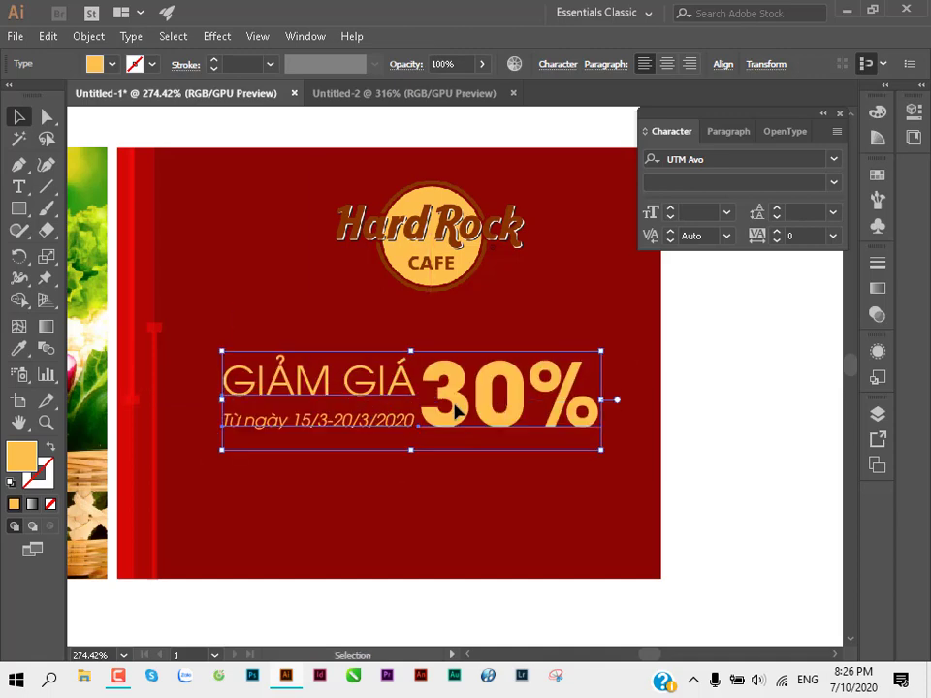
{"action": "key", "text": "ctrl"}
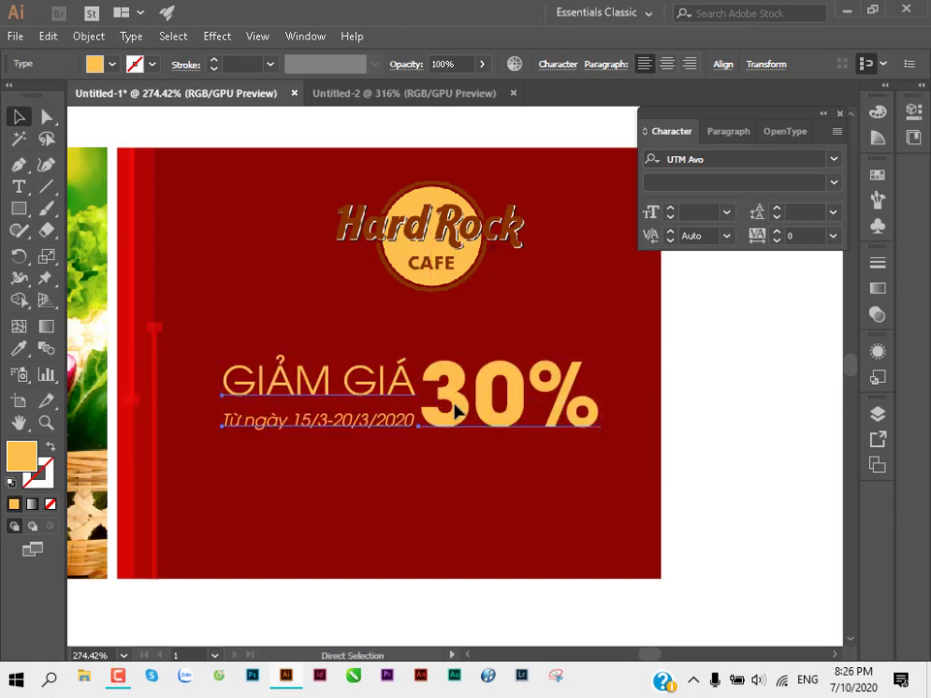
{"action": "left_click", "coordinate": [457, 412]}
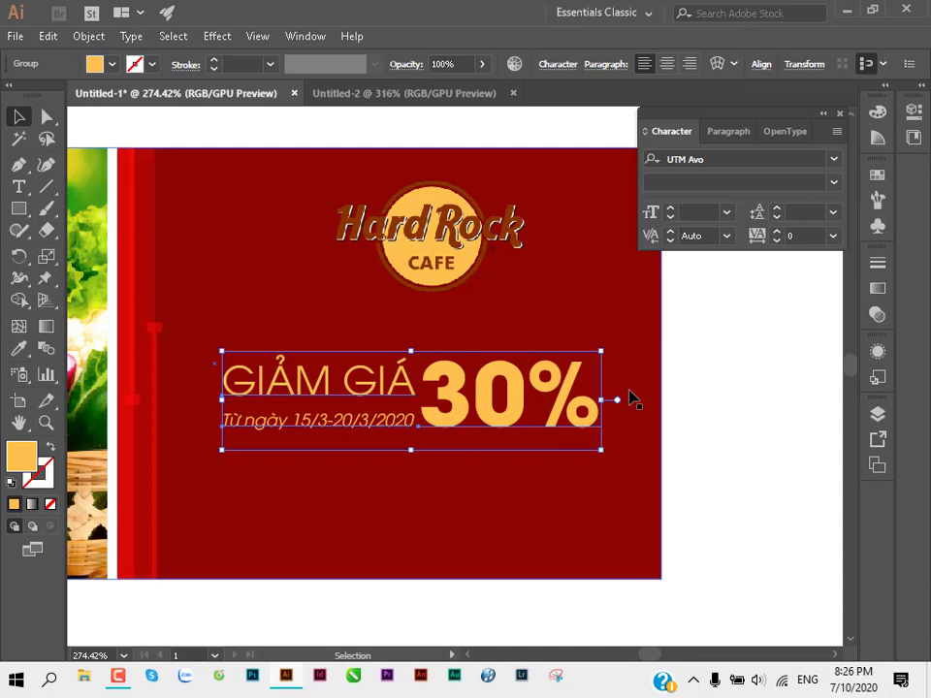
{"action": "left_click", "coordinate": [754, 409]}
{"action": "left_click", "coordinate": [521, 383]}
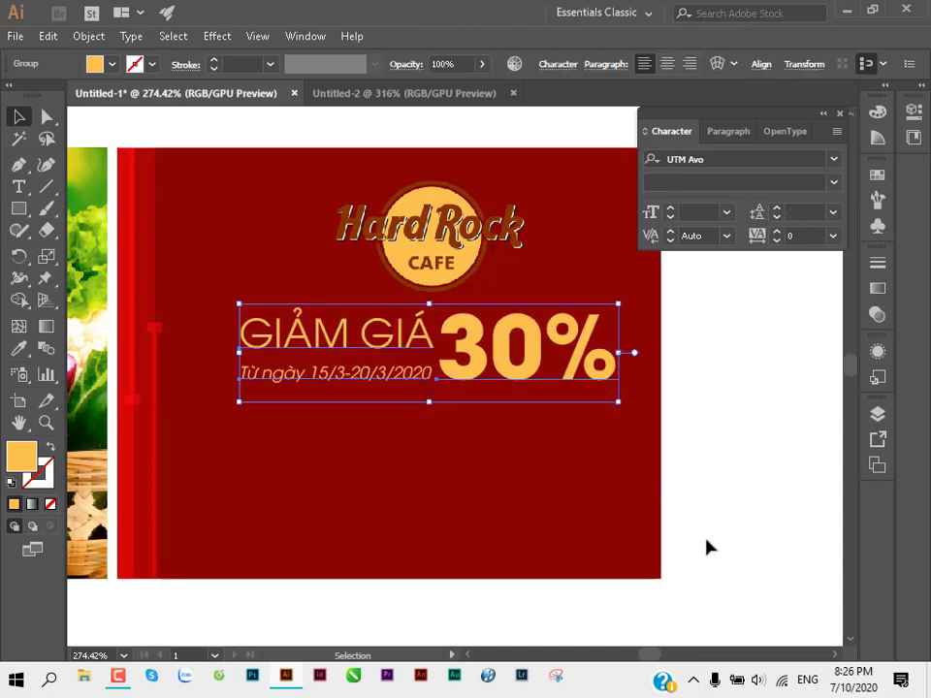
{"action": "mouse_move", "coordinate": [546, 398]}
{"action": "left_mouse_down"}
{"action": "mouse_move", "coordinate": [551, 445]}
{"action": "mouse_move", "coordinate": [516, 402]}
{"action": "mouse_move", "coordinate": [521, 392]}
{"action": "left_mouse_up"}
{"action": "left_click", "coordinate": [675, 530]}
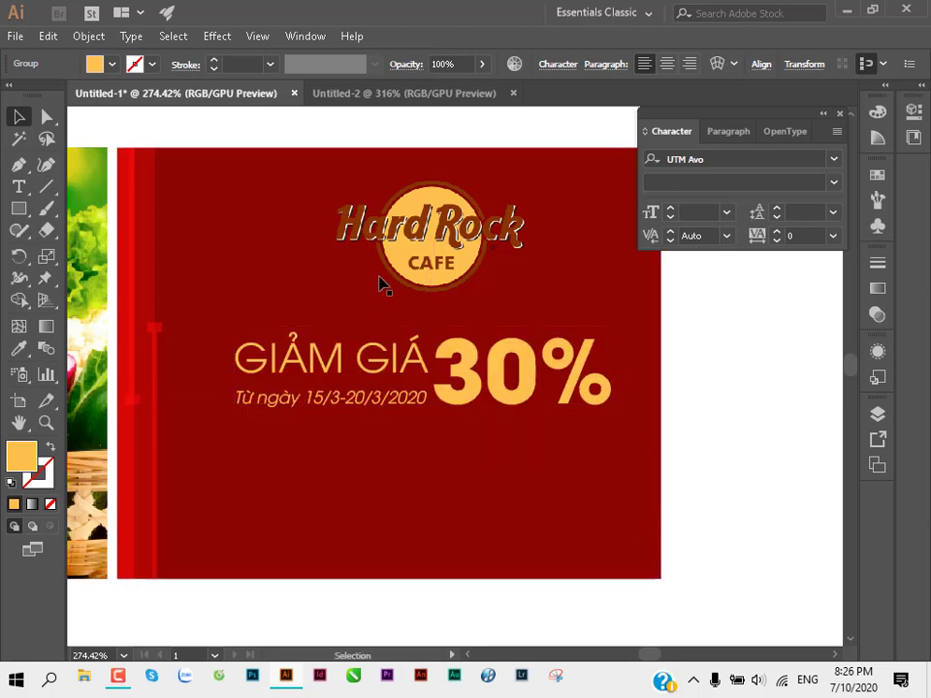
{"action": "left_click_drag", "start_coordinate": [436, 392], "coordinate": [437, 403]}
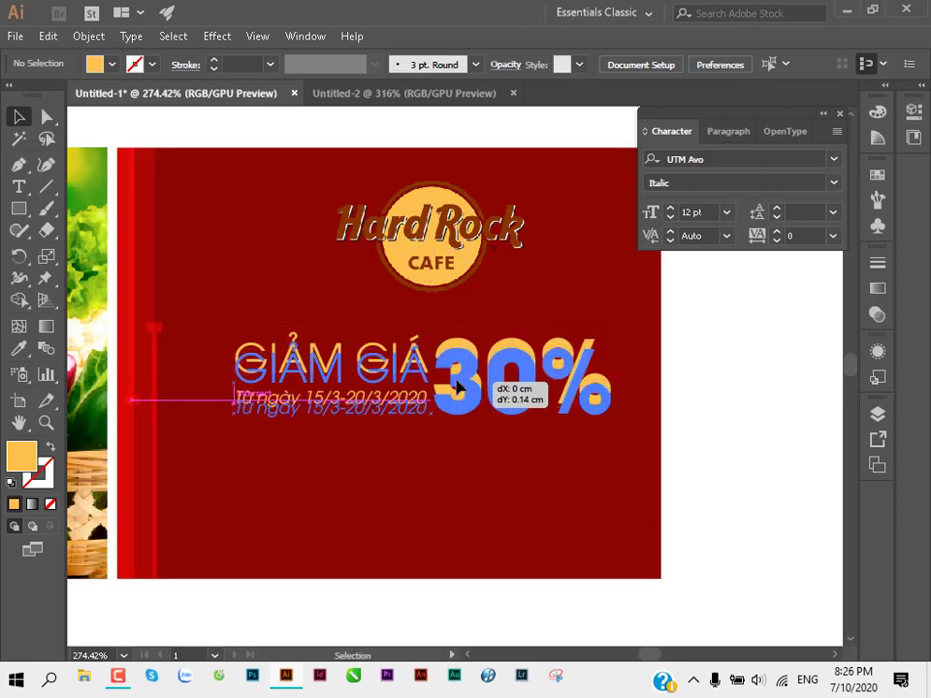
{"action": "left_click", "coordinate": [701, 518]}
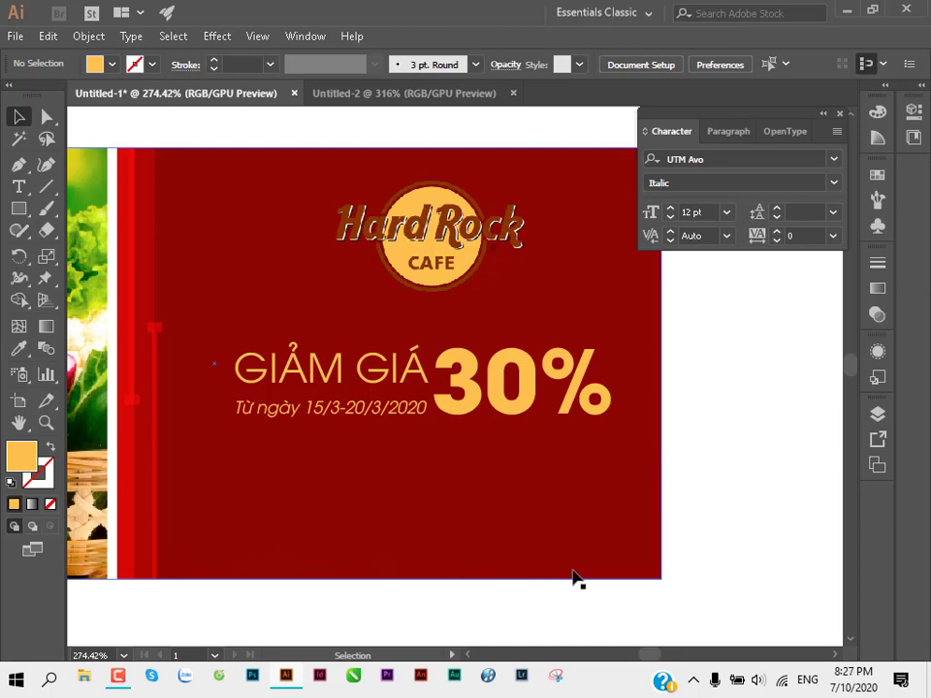
Step: Alt-drag a copy of the entire vegetable-photo and Hard Rock banner, stacking it with the original
{"action": "left_click", "coordinate": [456, 325], "text": "ctrl+alt"}
{"action": "left_click", "coordinate": [375, 336]}
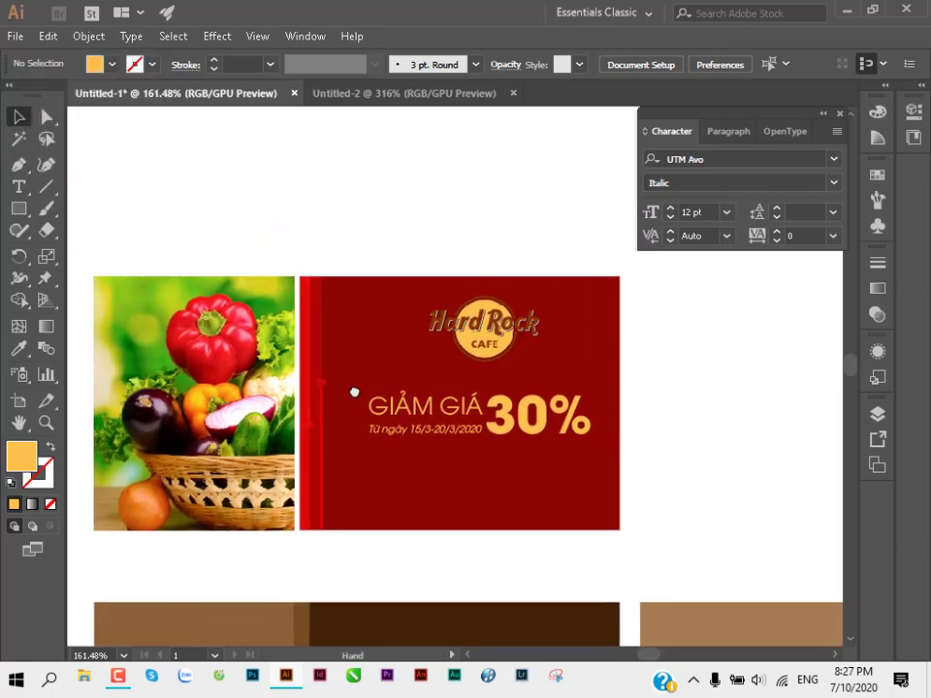
{"action": "left_click_drag", "start_coordinate": [355, 391], "coordinate": [369, 419]}
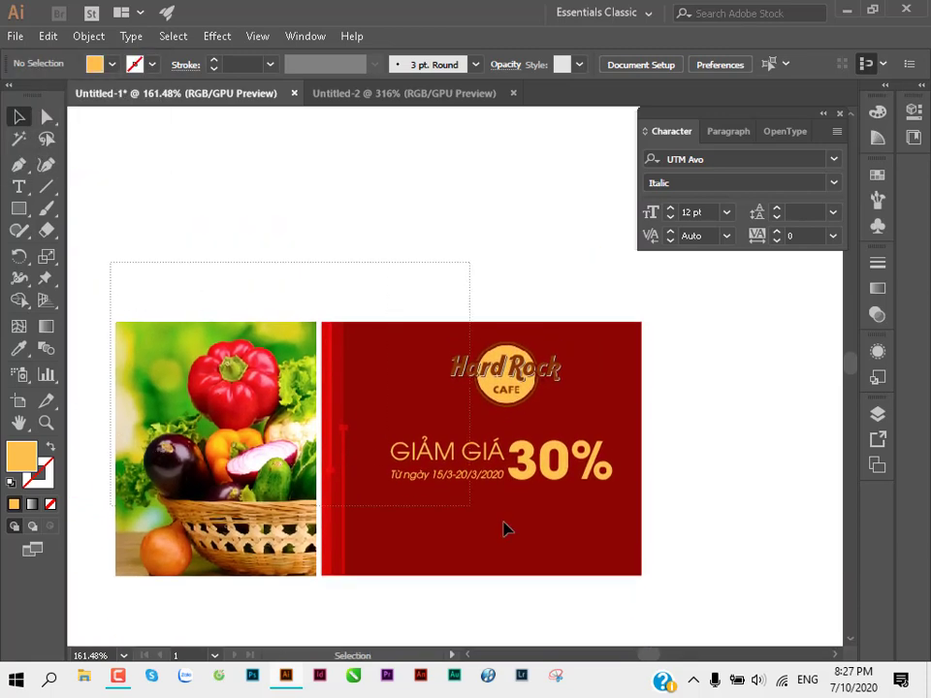
{"action": "mouse_move", "coordinate": [620, 565]}
{"action": "left_mouse_down"}
{"action": "mouse_move", "coordinate": [415, 447]}
{"action": "mouse_move", "coordinate": [408, 305]}
{"action": "left_mouse_up"}
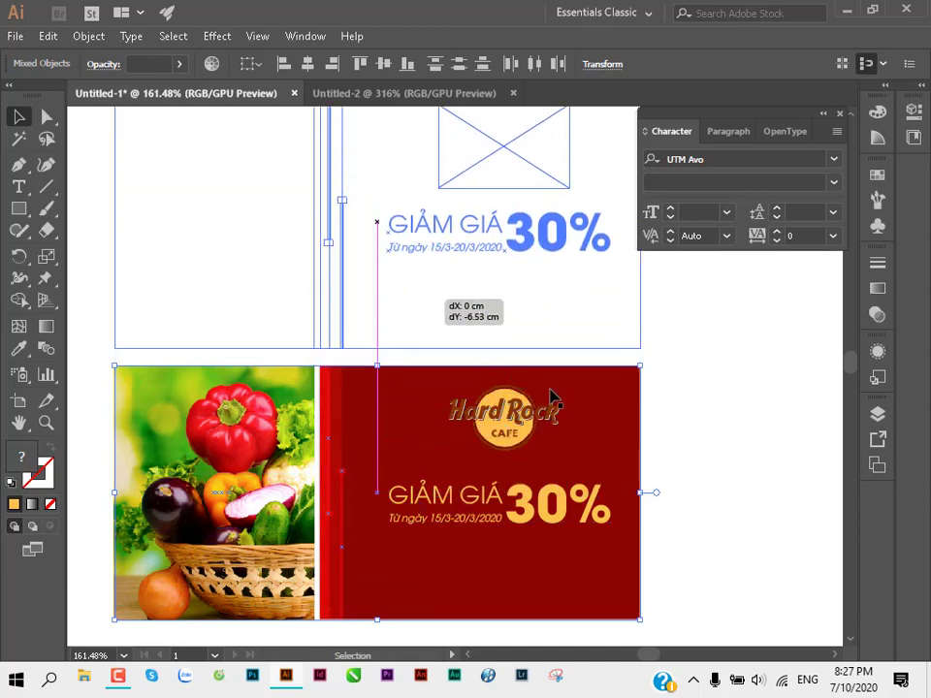
{"action": "left_click_drag", "start_coordinate": [550, 396], "coordinate": [550, 395]}
{"action": "left_click", "coordinate": [698, 374]}
Step: Pull the top edge of the rectangle spanning the photo and red strip downward
{"action": "left_click_drag", "start_coordinate": [538, 298], "coordinate": [511, 493]}
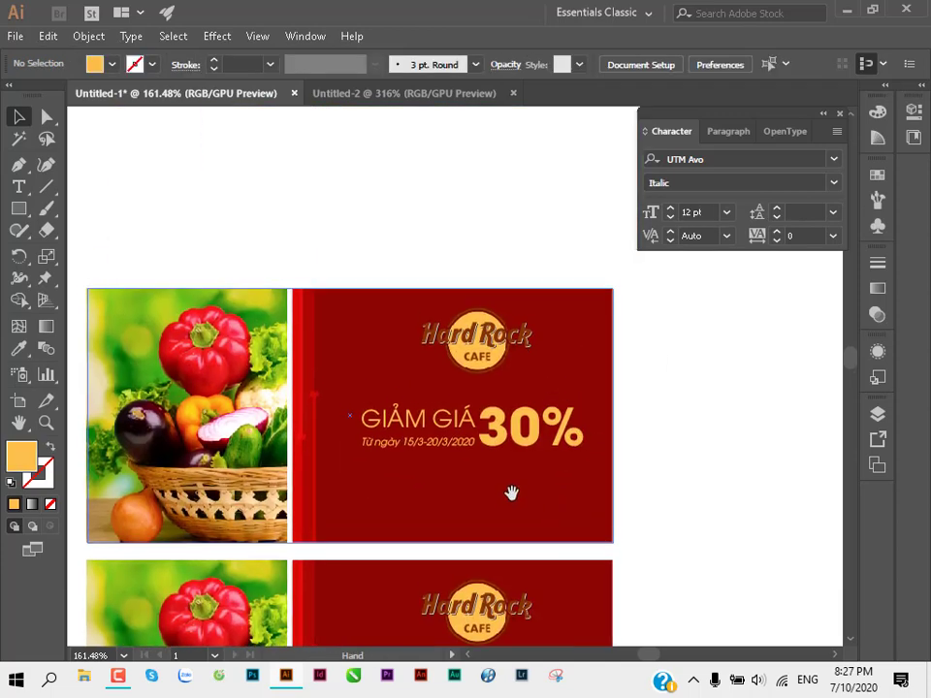
{"action": "scroll", "coordinate": [332, 399], "scroll_direction": "up", "scroll_amount": 2}
{"action": "left_click", "coordinate": [332, 316]}
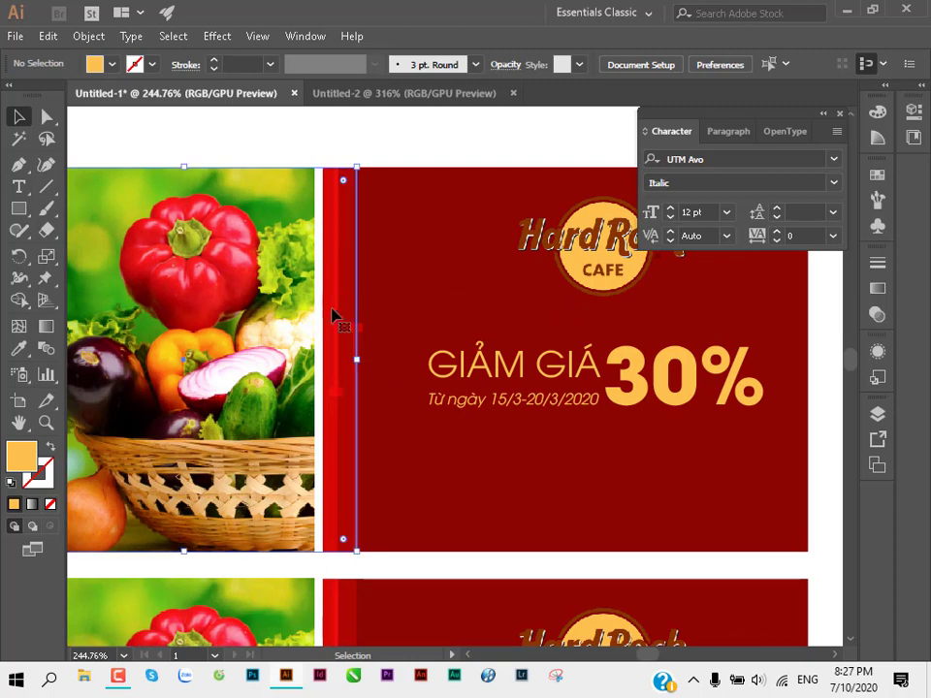
{"action": "left_click_drag", "start_coordinate": [333, 315], "coordinate": [402, 244]}
{"action": "left_click", "coordinate": [256, 149]}
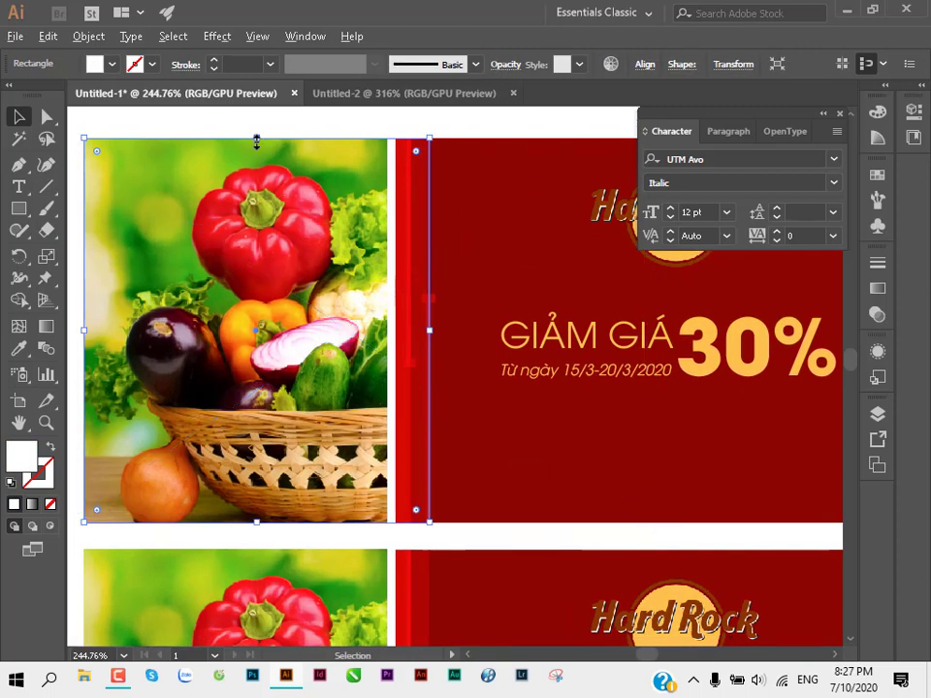
{"action": "left_click_drag", "start_coordinate": [256, 142], "coordinate": [257, 206]}
Step: Lower that rectangle's top edge a bit further and check the thin vertical bar in the strip
{"action": "left_click", "coordinate": [417, 119]}
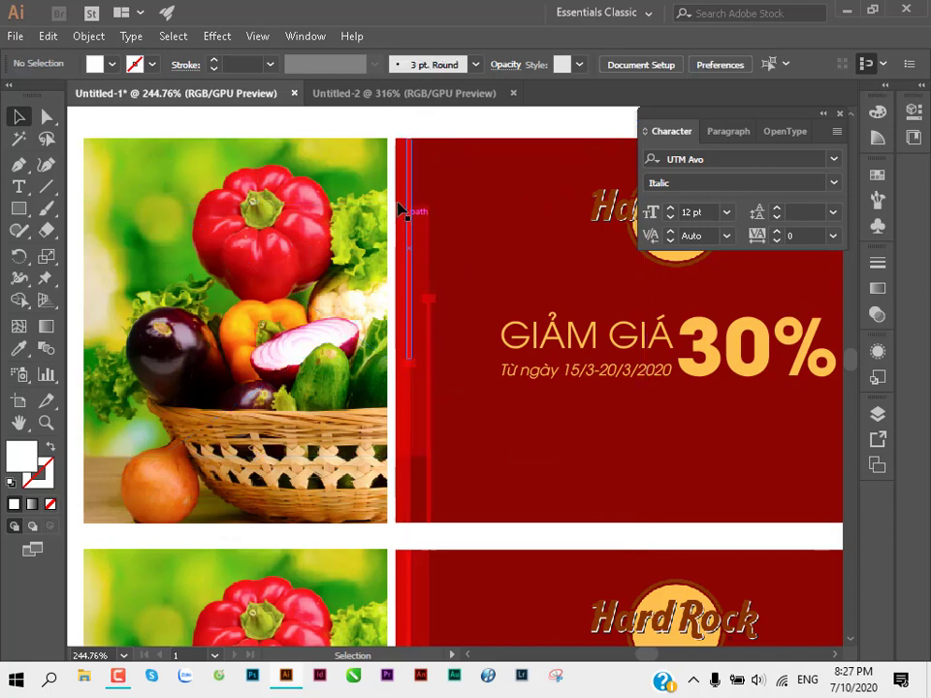
{"action": "left_click", "coordinate": [302, 162]}
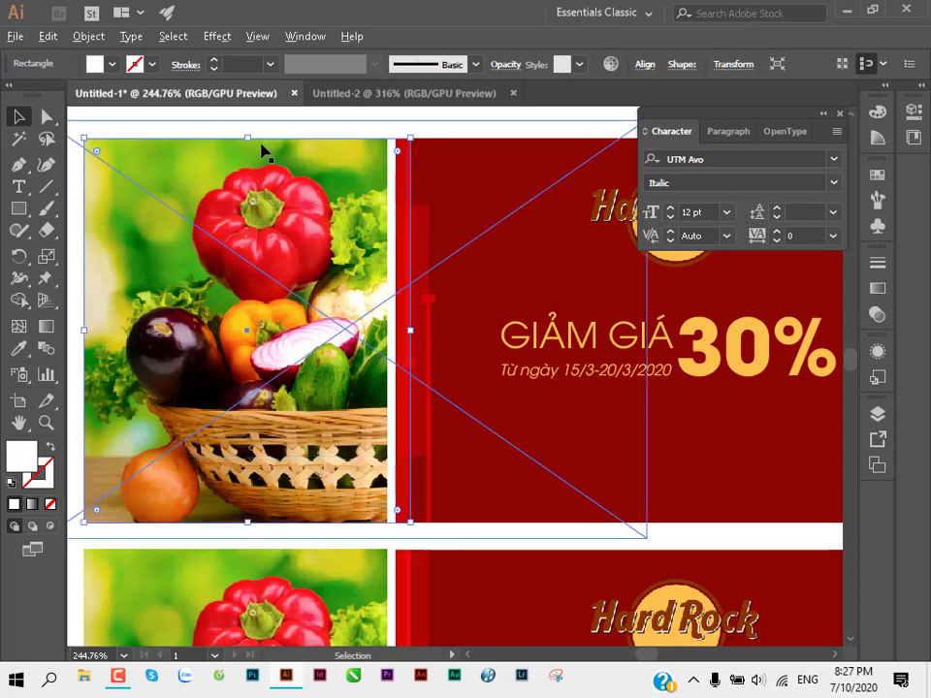
{"action": "left_click_drag", "start_coordinate": [250, 142], "coordinate": [251, 171]}
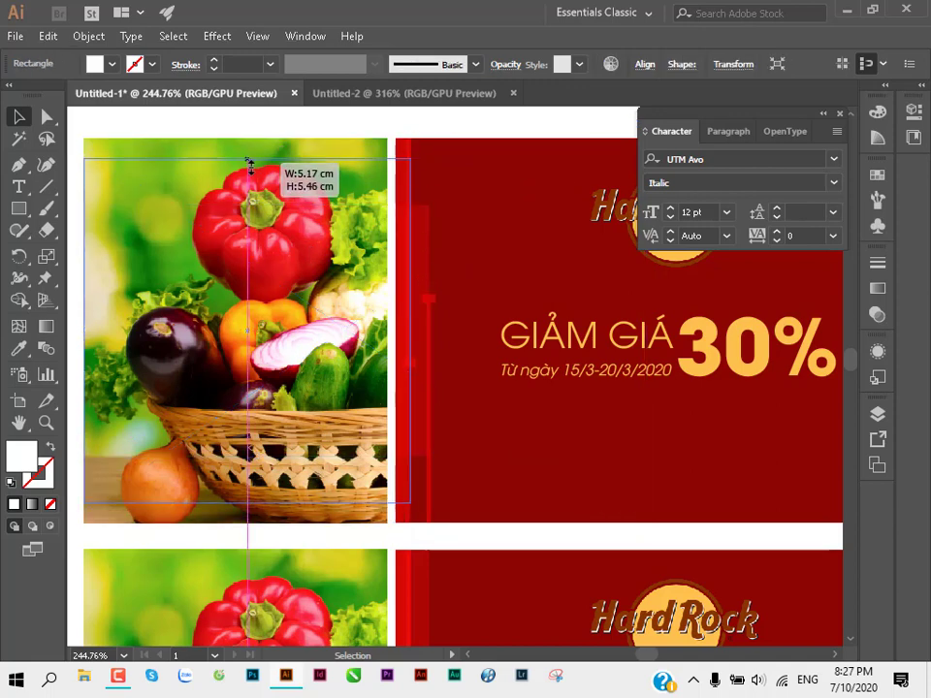
{"action": "left_click", "coordinate": [486, 543]}
{"action": "left_click", "coordinate": [429, 517]}
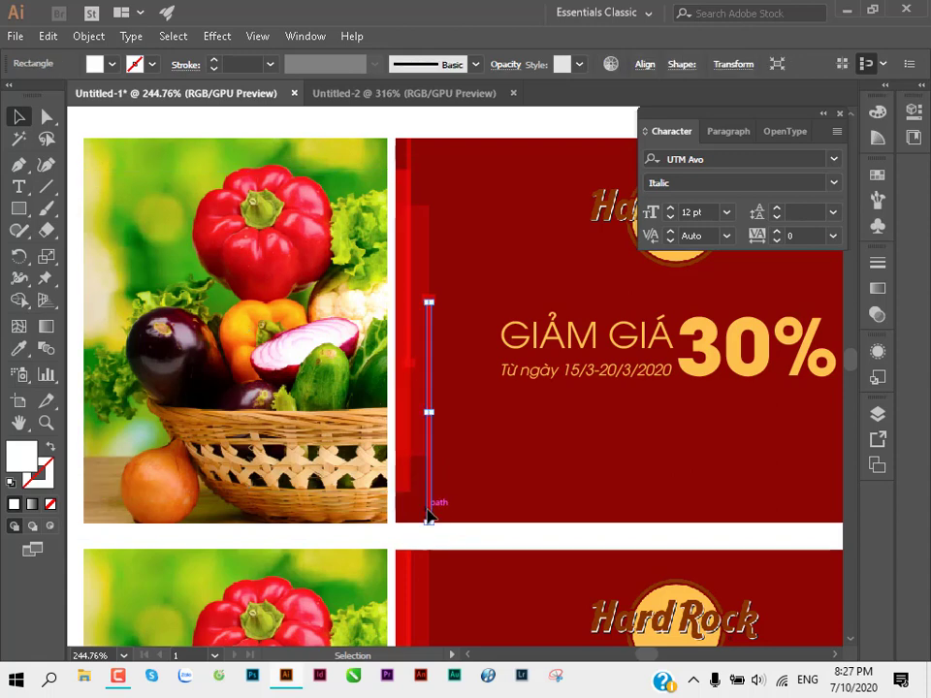
{"action": "left_click", "coordinate": [416, 302]}
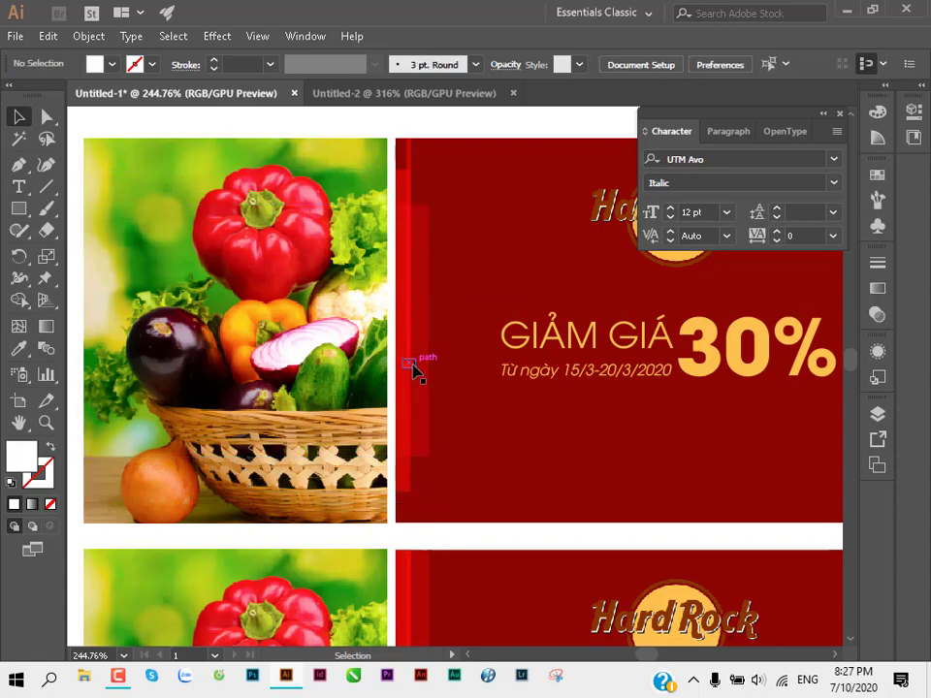
{"action": "left_click", "coordinate": [415, 320]}
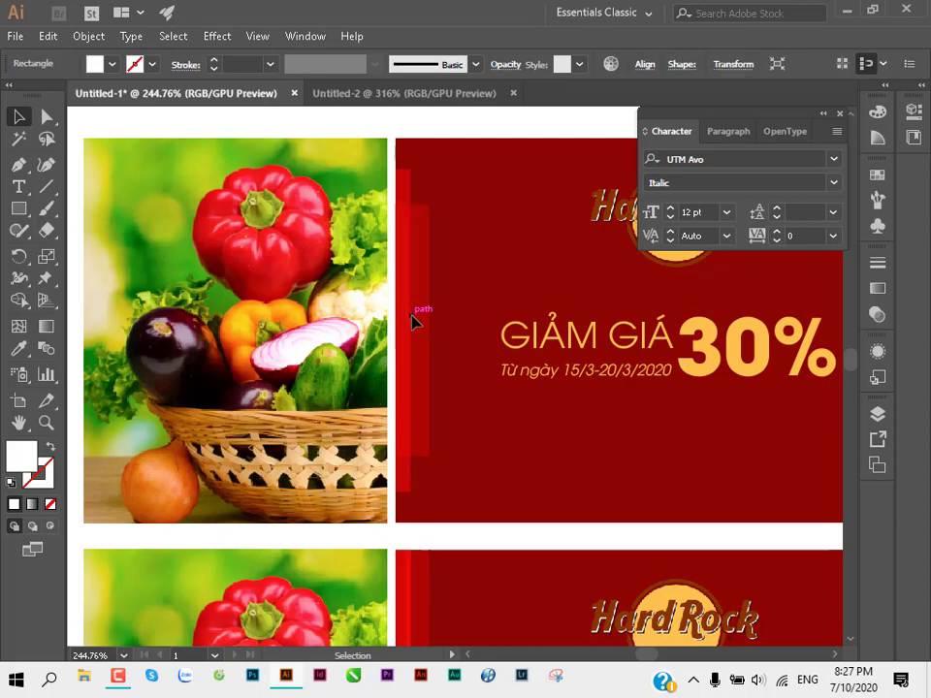
{"action": "scroll", "coordinate": [405, 345], "scroll_direction": "down", "scroll_amount": 2}
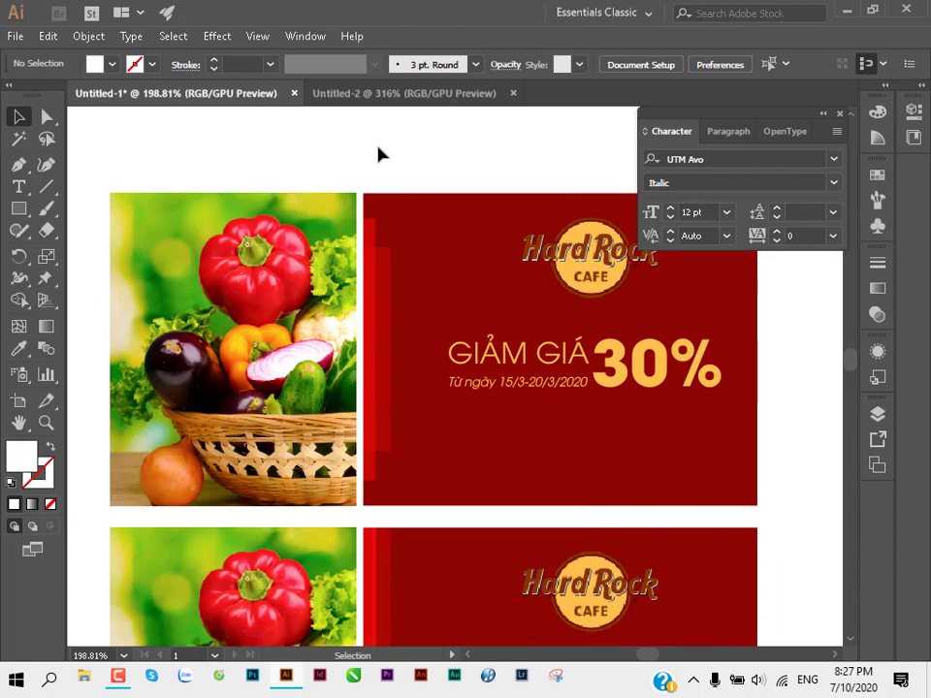
Step: Select the top banner's vegetable photo and pan up to reveal the blank dark red banner
{"action": "left_click", "coordinate": [837, 117]}
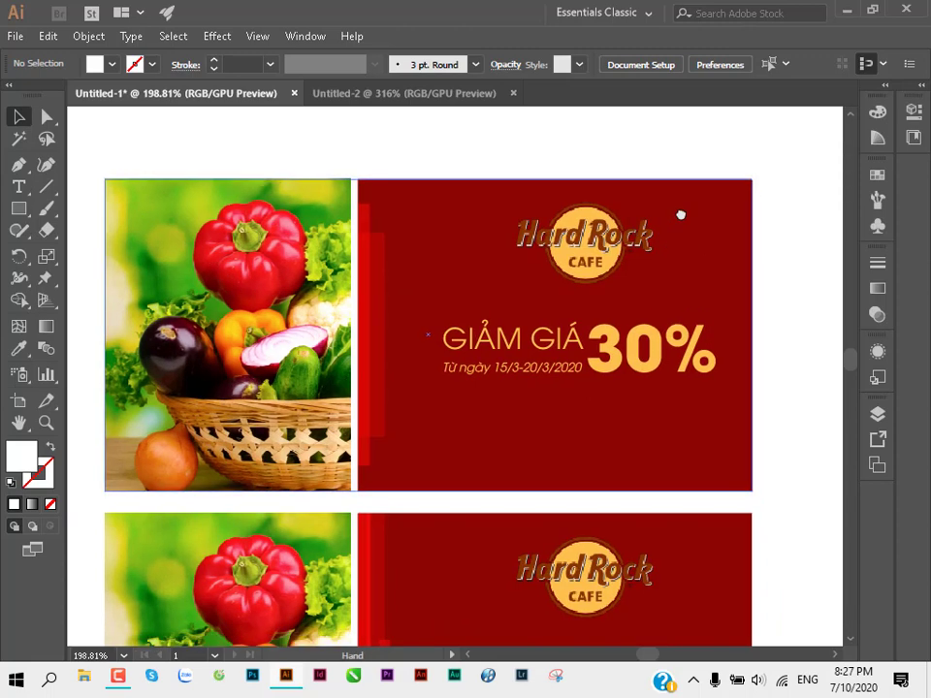
{"action": "scroll", "coordinate": [608, 249], "scroll_direction": "down", "scroll_amount": 1}
{"action": "scroll", "coordinate": [463, 291], "scroll_direction": "down", "scroll_amount": 1}
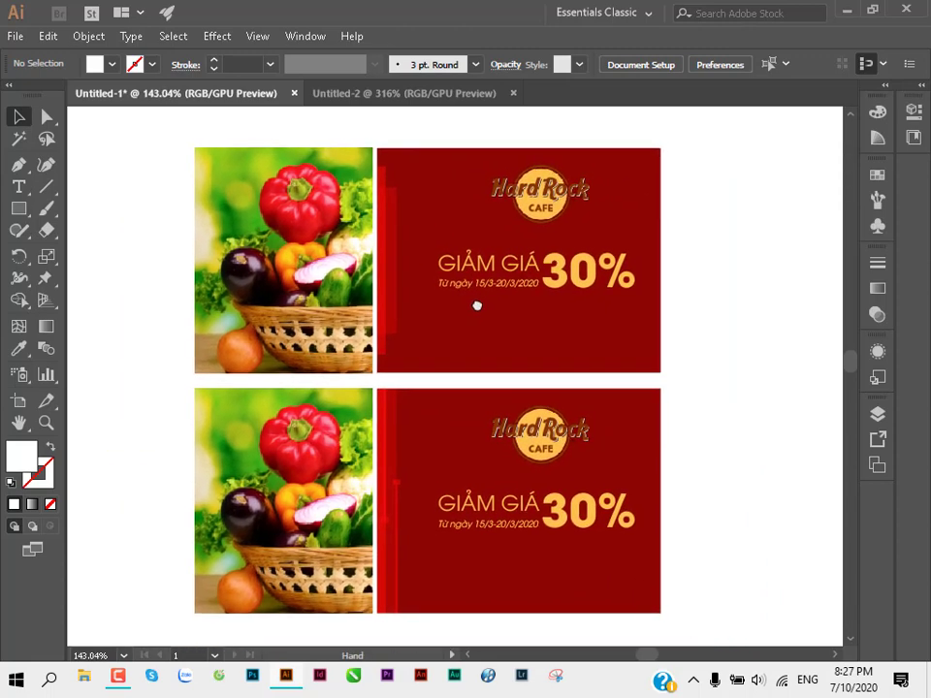
{"action": "left_click_drag", "start_coordinate": [477, 306], "coordinate": [468, 310]}
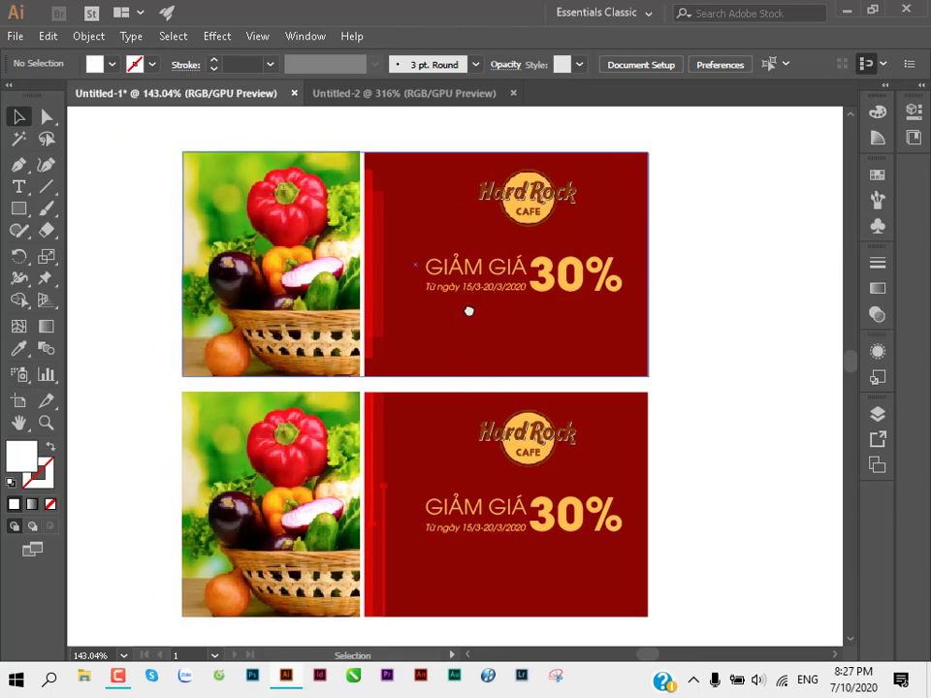
{"action": "left_click", "coordinate": [468, 310]}
{"action": "left_click", "coordinate": [164, 285]}
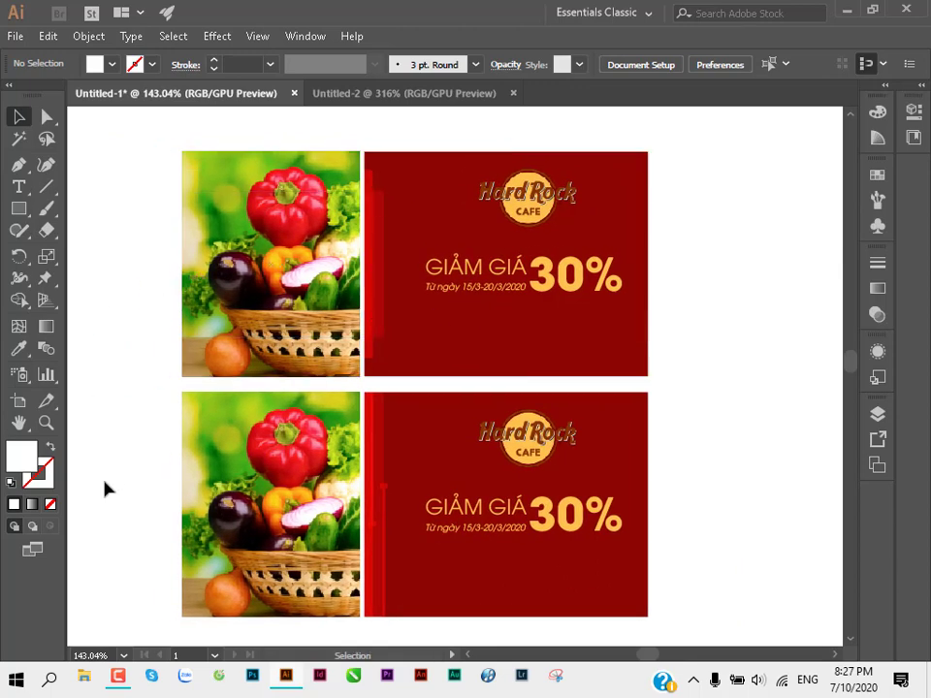
{"action": "left_click", "coordinate": [117, 679]}
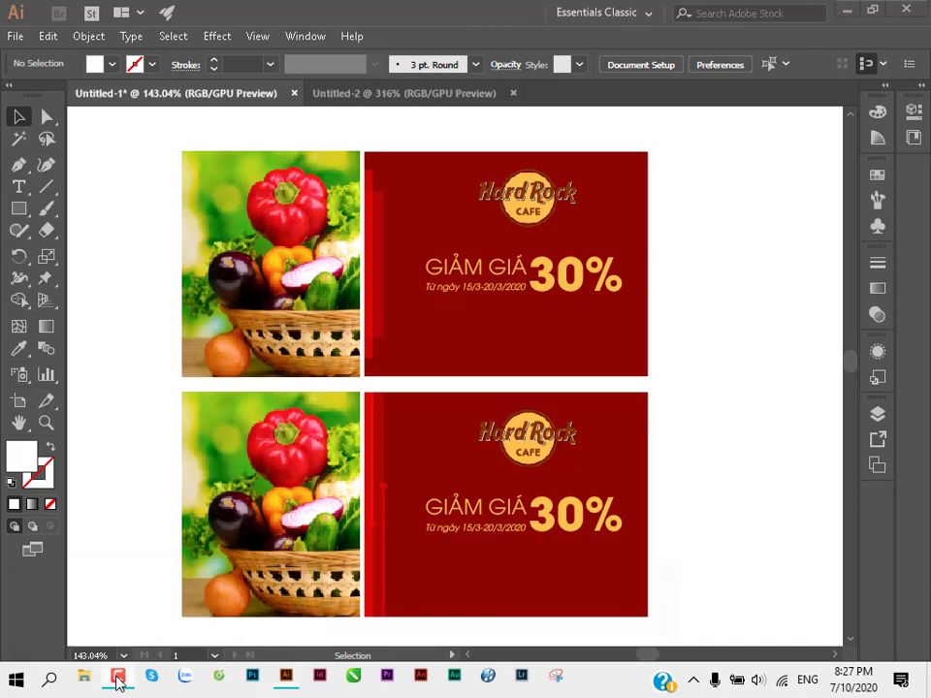
{"action": "left_click", "coordinate": [768, 593]}
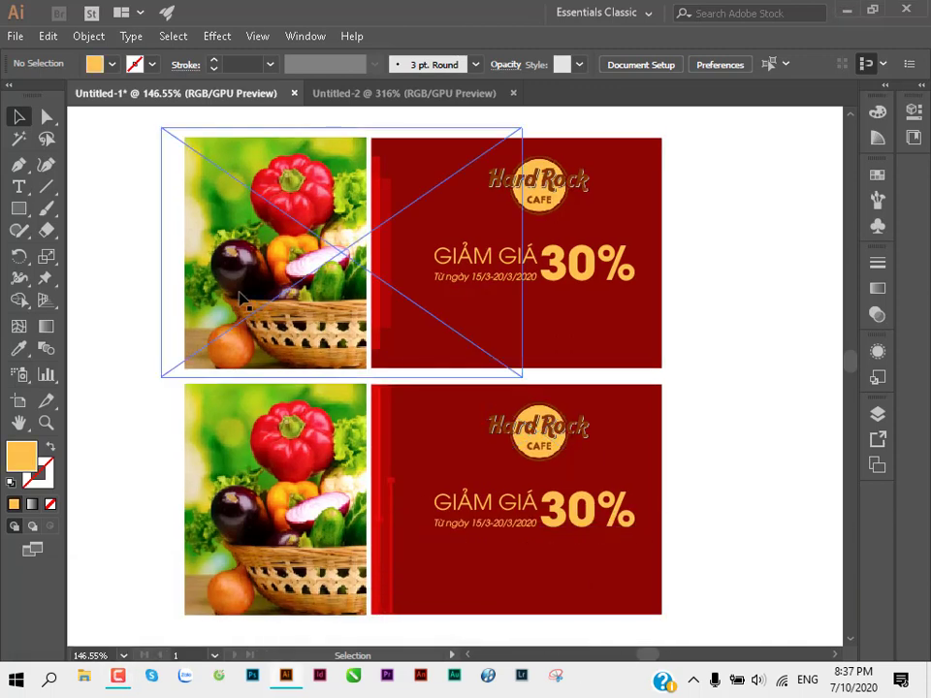
{"action": "left_click", "coordinate": [239, 295]}
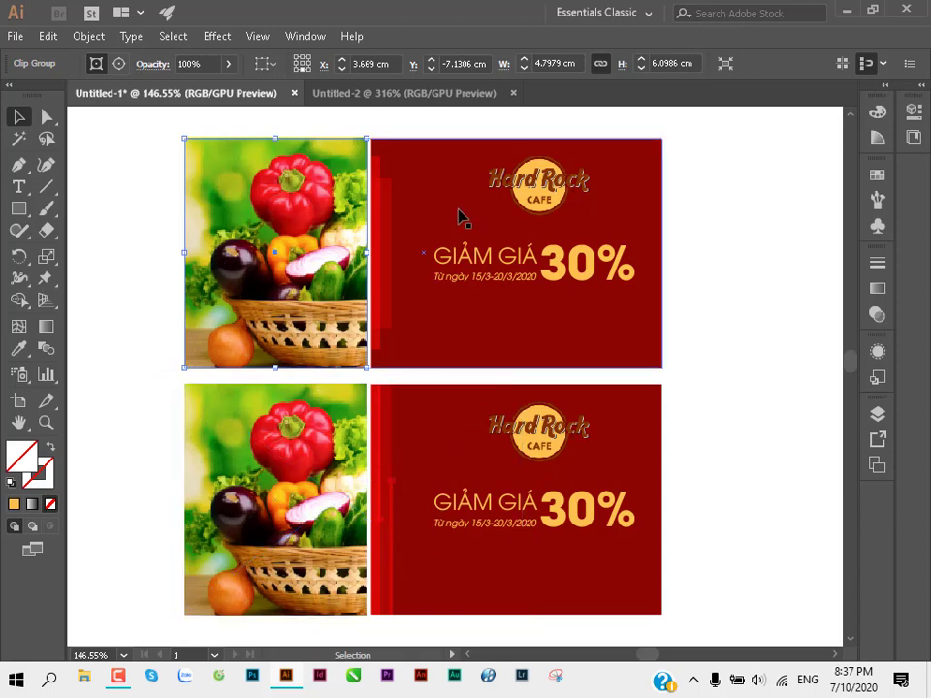
{"action": "mouse_move", "coordinate": [458, 216]}
{"action": "left_mouse_down"}
{"action": "mouse_move", "coordinate": [456, 431]}
{"action": "mouse_move", "coordinate": [440, 163]}
{"action": "left_mouse_up"}
Step: Draw a tall white rectangle hanging down from the blank red banner's top edge
{"action": "left_click", "coordinate": [177, 232]}
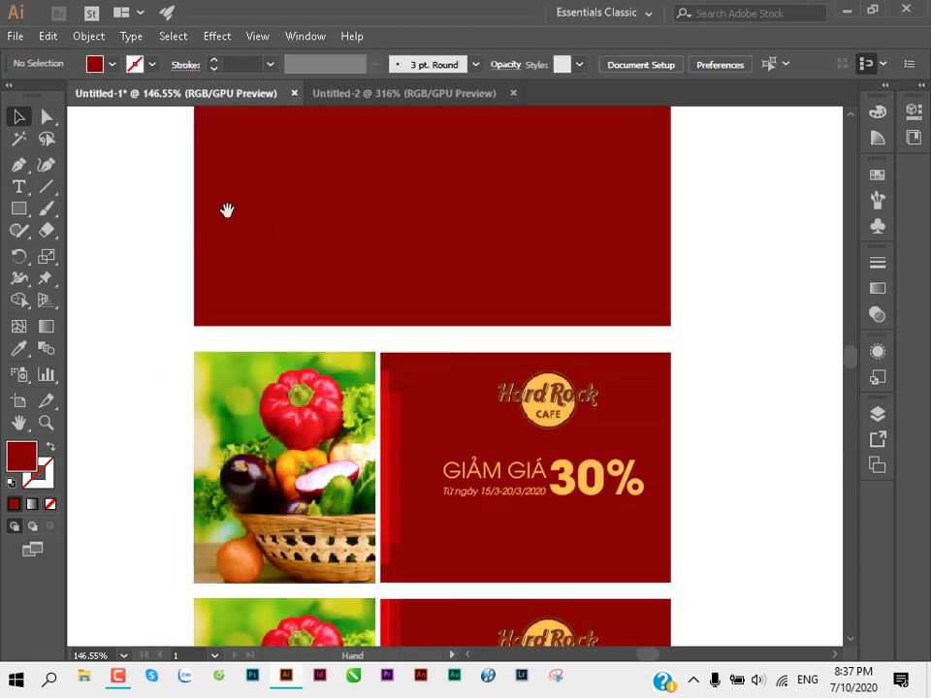
{"action": "left_click_drag", "start_coordinate": [226, 210], "coordinate": [226, 318]}
{"action": "left_click_drag", "start_coordinate": [267, 273], "coordinate": [369, 266]}
{"action": "key", "text": "m"}
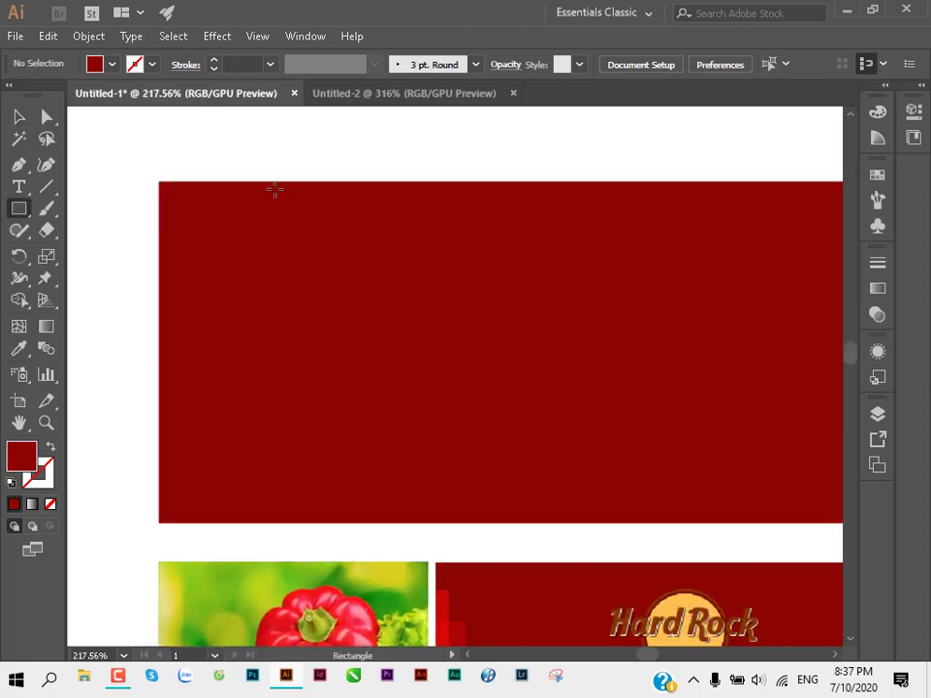
{"action": "left_click_drag", "start_coordinate": [276, 181], "coordinate": [392, 482]}
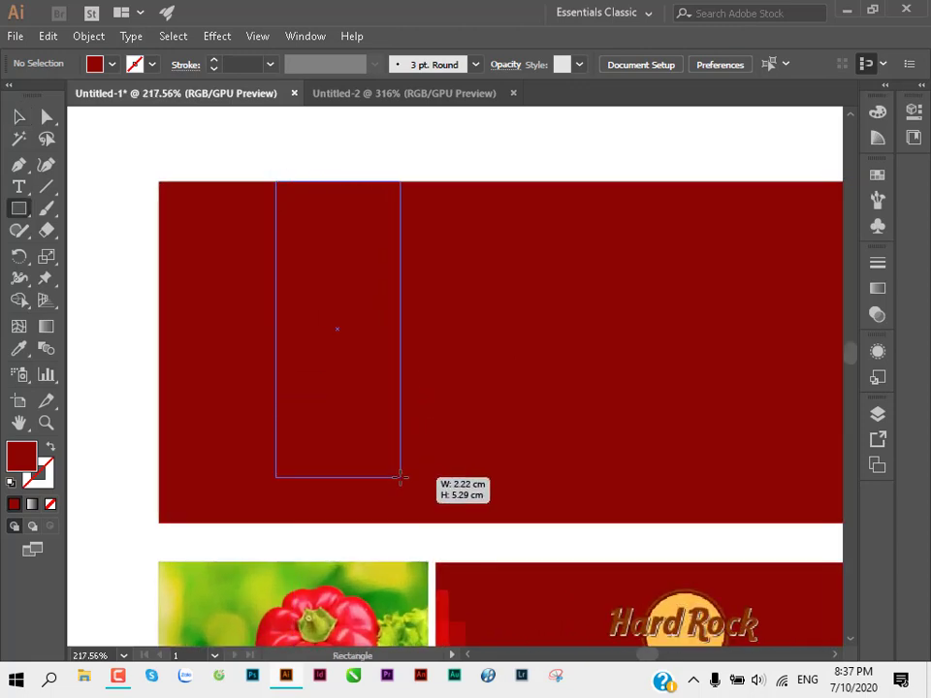
{"action": "left_click", "coordinate": [877, 176]}
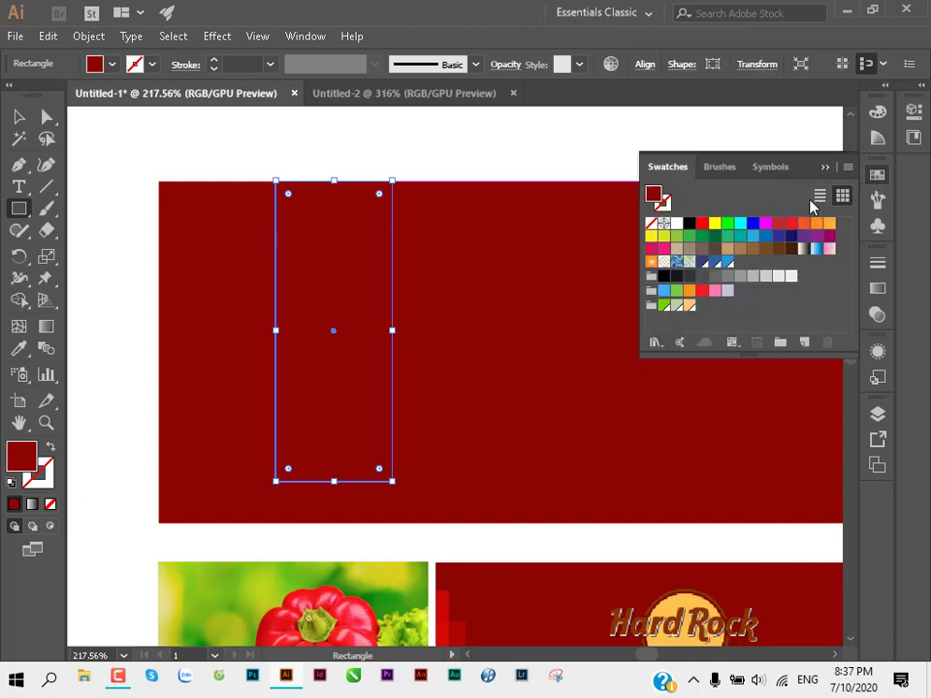
{"action": "left_click", "coordinate": [676, 224]}
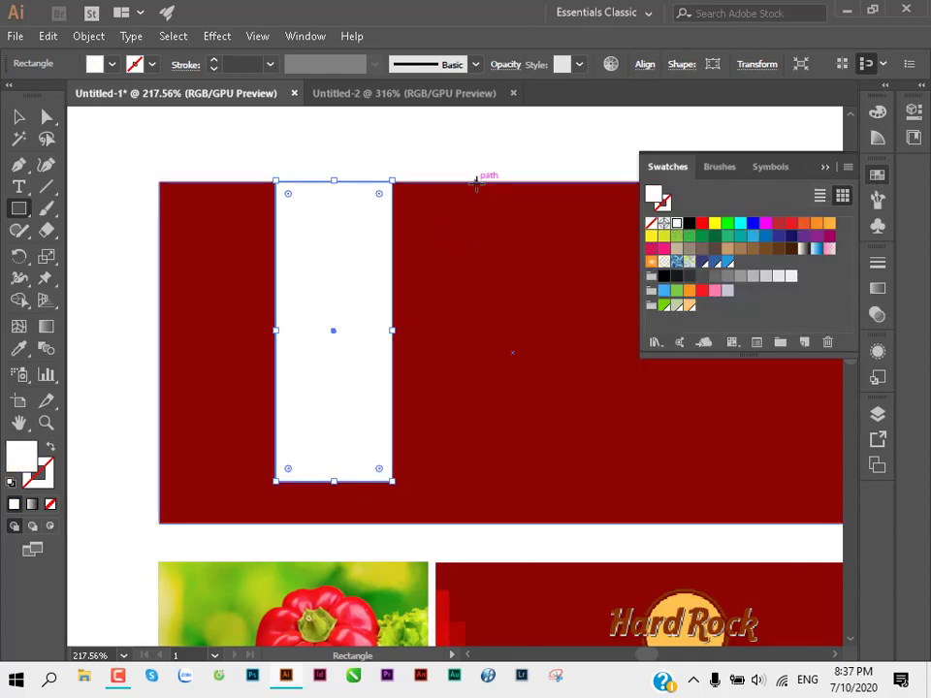
Step: Draw a second, narrower white bar and set it flush beside the first at the banner top
{"action": "mouse_move", "coordinate": [477, 181]}
{"action": "left_mouse_down"}
{"action": "mouse_move", "coordinate": [404, 454]}
{"action": "mouse_move", "coordinate": [396, 451]}
{"action": "left_mouse_up"}
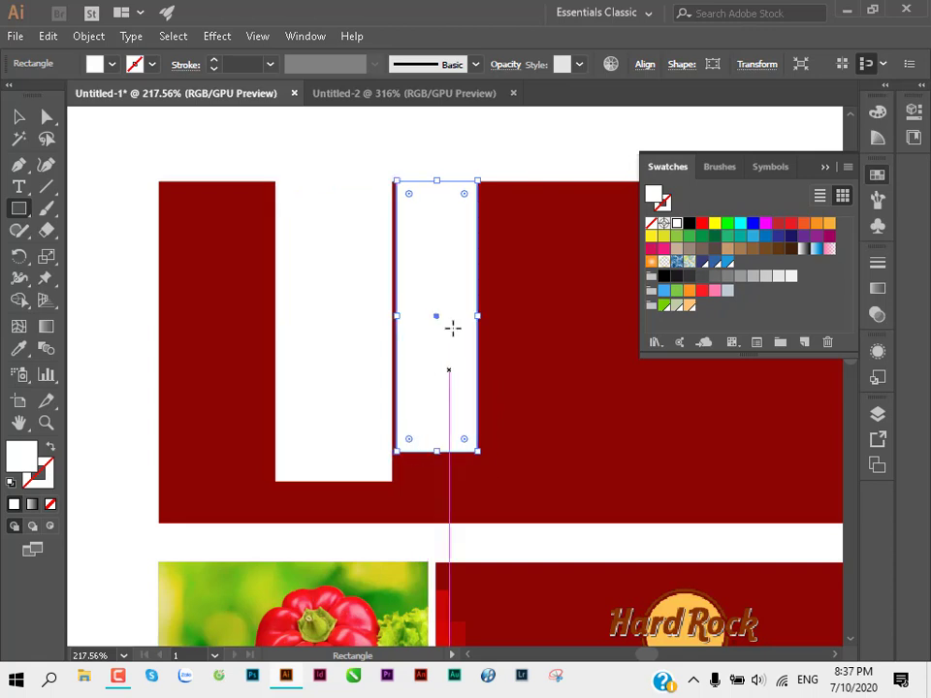
{"action": "left_click", "coordinate": [13, 116]}
{"action": "scroll", "coordinate": [337, 178], "scroll_direction": "up", "scroll_amount": 3}
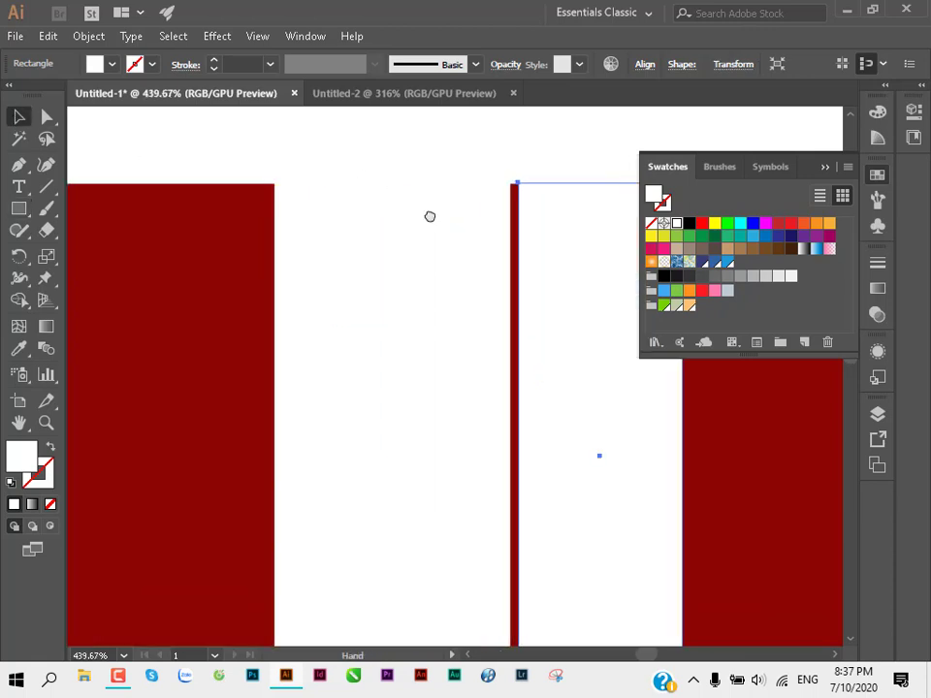
{"action": "scroll", "coordinate": [428, 216], "scroll_direction": "right", "scroll_amount": 3}
{"action": "scroll", "coordinate": [413, 207], "scroll_direction": "up", "scroll_amount": 2}
{"action": "left_click_drag", "start_coordinate": [408, 225], "coordinate": [400, 227]}
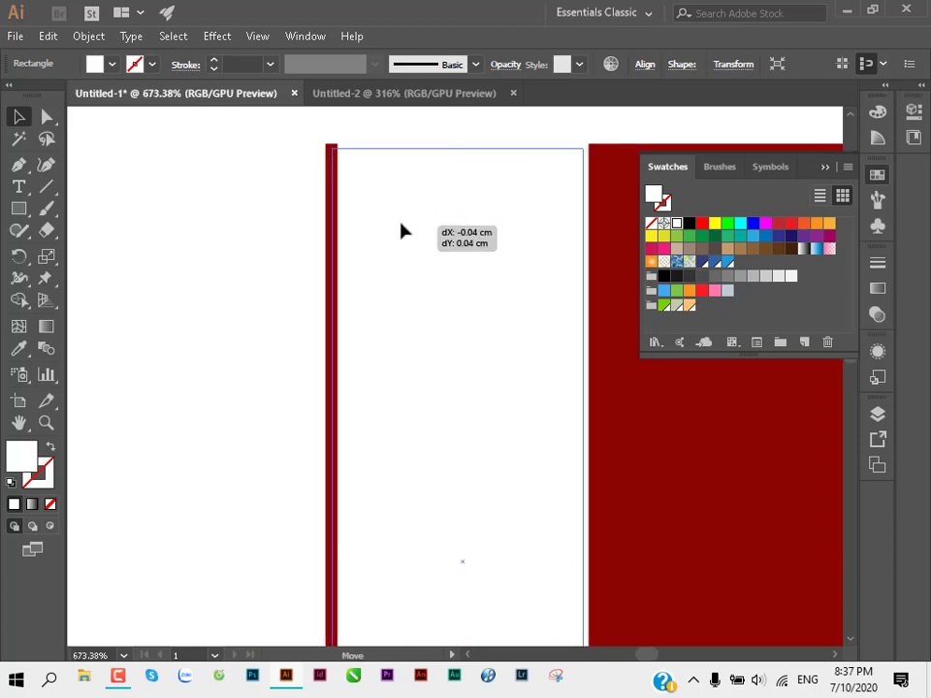
{"action": "left_click_drag", "start_coordinate": [400, 229], "coordinate": [401, 231]}
{"action": "left_click", "coordinate": [423, 254]}
{"action": "left_click_drag", "start_coordinate": [198, 353], "coordinate": [360, 241]}
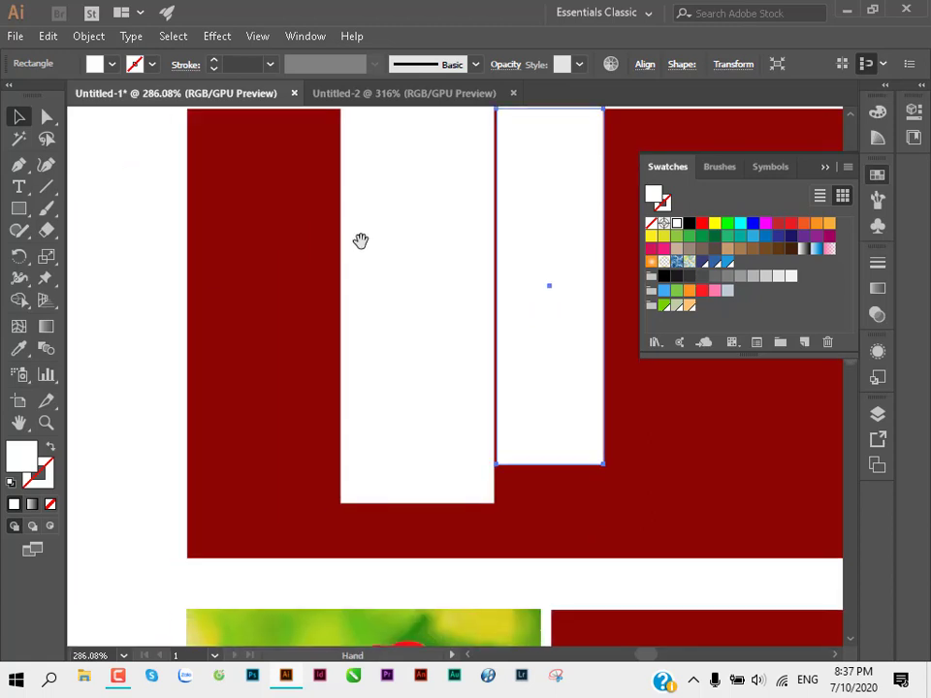
Step: Alt-drag a copy of the right bar to the left of the wide bar and shorten it
{"action": "left_click", "coordinate": [150, 274]}
{"action": "left_click_drag", "start_coordinate": [553, 298], "coordinate": [290, 298]}
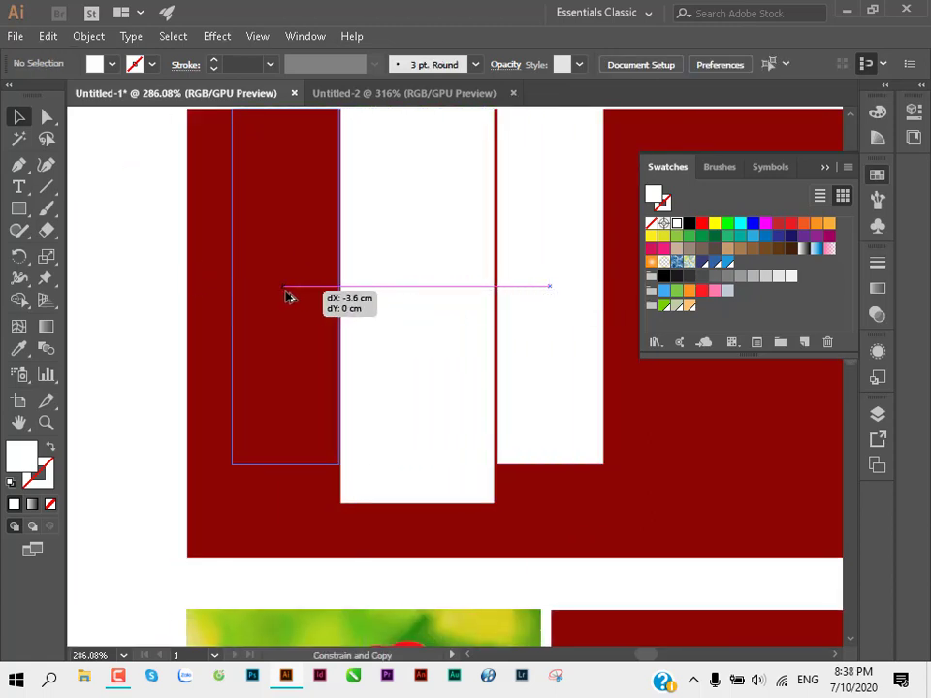
{"action": "left_click_drag", "start_coordinate": [288, 298], "coordinate": [285, 298]}
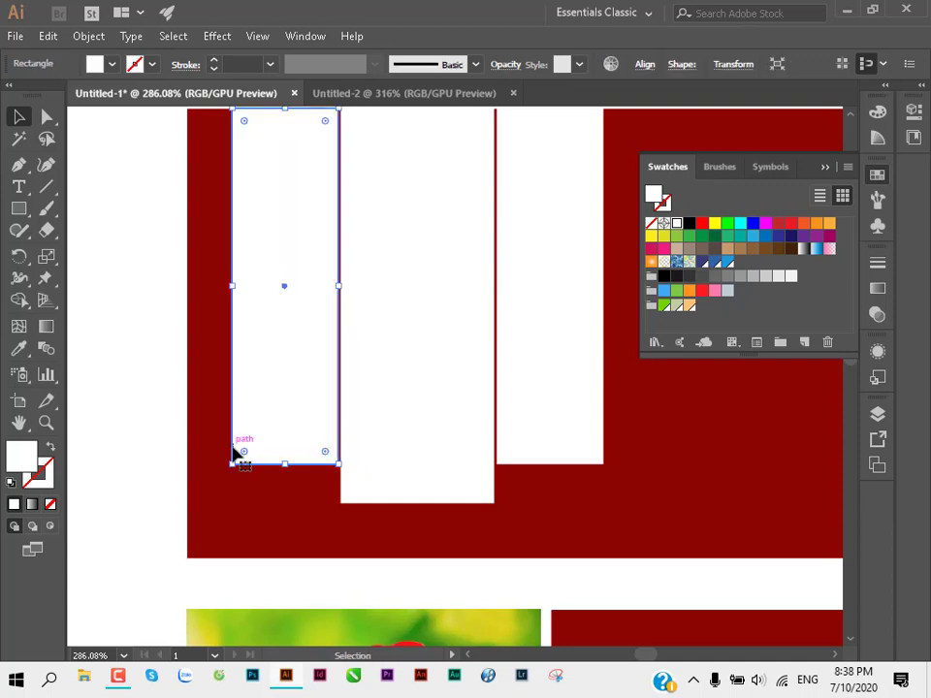
{"action": "left_click_drag", "start_coordinate": [233, 464], "coordinate": [234, 444]}
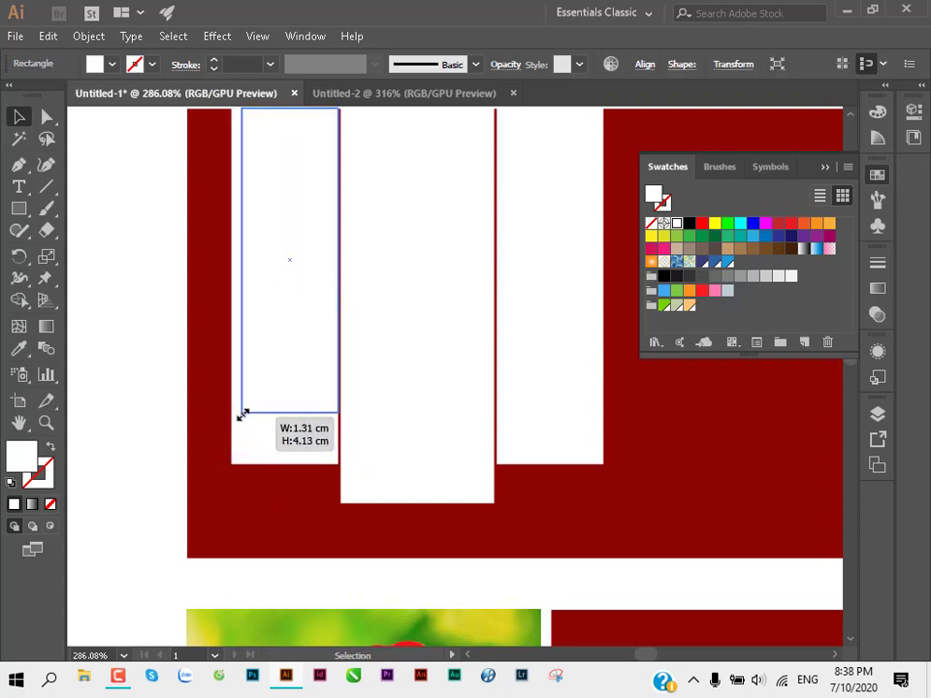
Step: Finish shortening the left bar and trim the right bar slightly to stagger their lengths
{"action": "left_click_drag", "start_coordinate": [235, 423], "coordinate": [243, 405]}
{"action": "left_click", "coordinate": [281, 387], "text": "alt"}
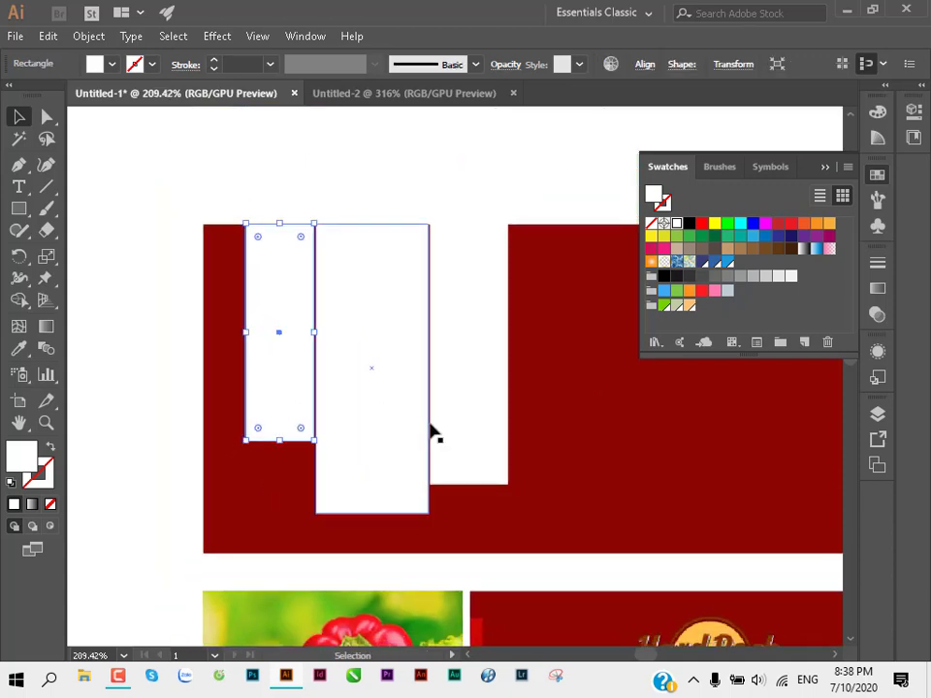
{"action": "left_click", "coordinate": [487, 474]}
{"action": "left_click_drag", "start_coordinate": [500, 479], "coordinate": [506, 474]}
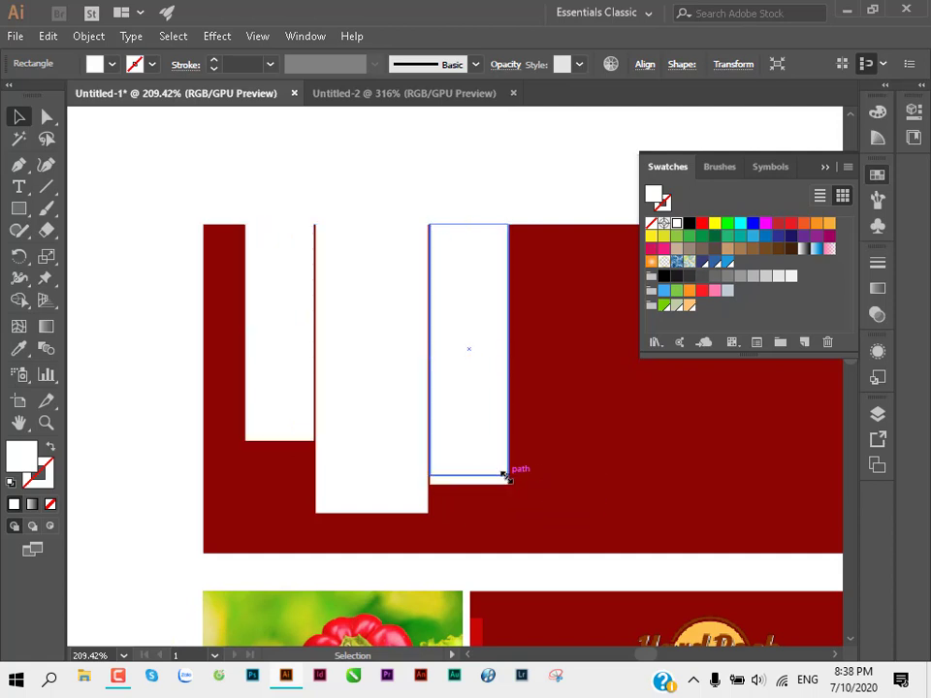
{"action": "left_click", "coordinate": [184, 427]}
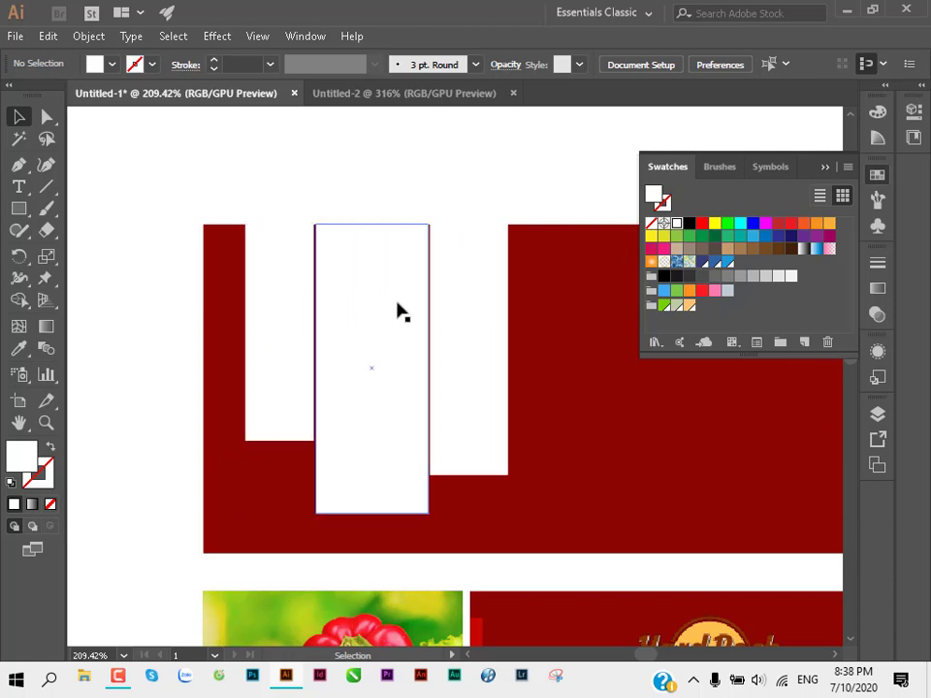
Step: Select the left, middle and right white bars in turn to compare their lengths
{"action": "left_click", "coordinate": [285, 325]}
{"action": "left_click", "coordinate": [332, 371]}
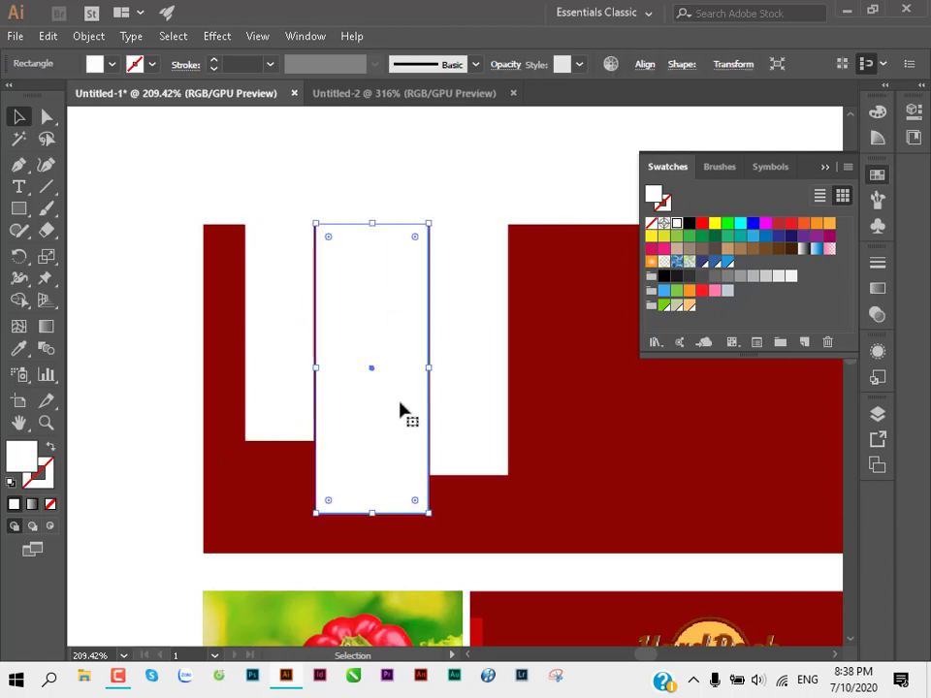
{"action": "left_click", "coordinate": [465, 357]}
{"action": "left_click", "coordinate": [380, 426]}
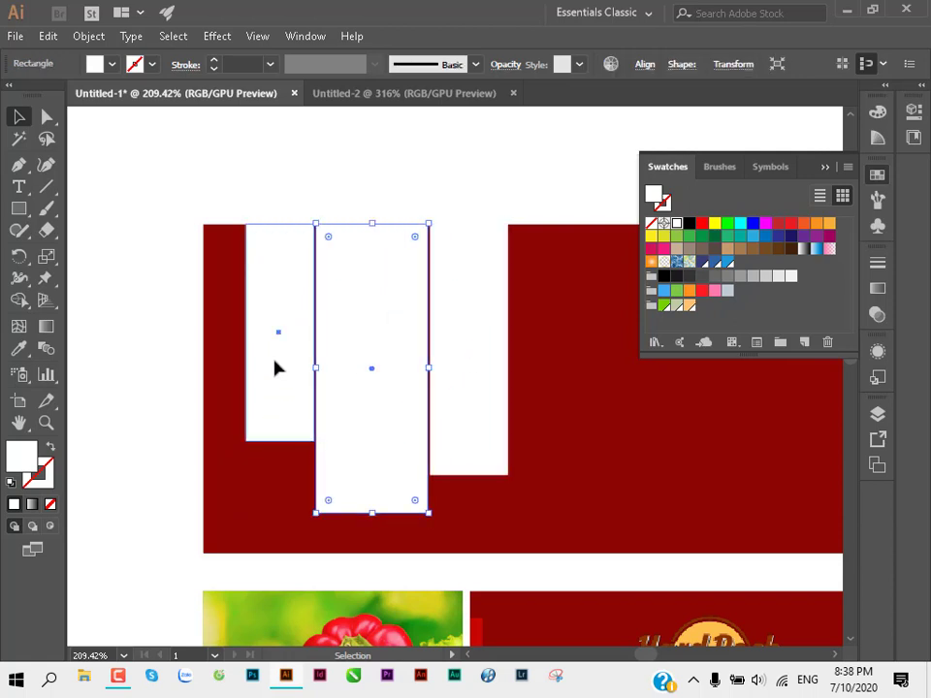
{"action": "left_click", "coordinate": [274, 368]}
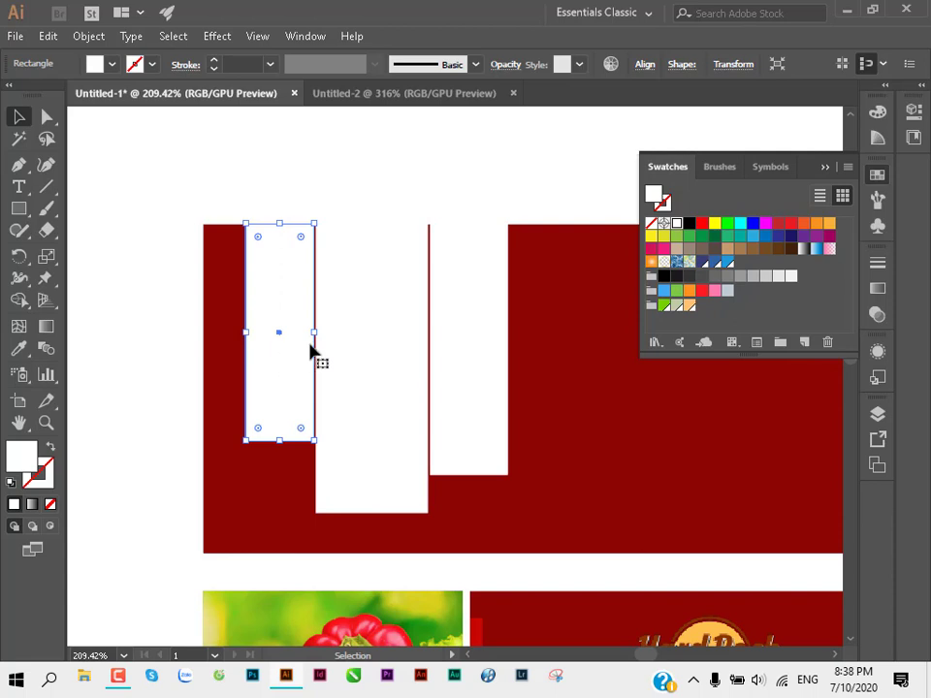
{"action": "left_click", "coordinate": [329, 376]}
{"action": "left_click", "coordinate": [297, 386]}
{"action": "left_click", "coordinate": [388, 372]}
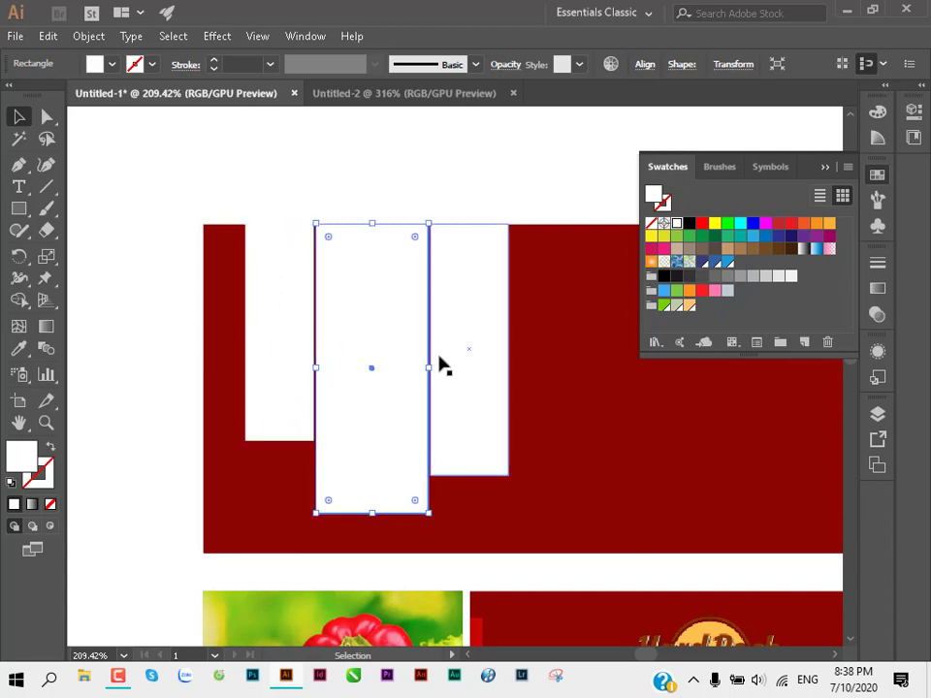
{"action": "left_click", "coordinate": [439, 366]}
{"action": "left_click", "coordinate": [389, 384]}
{"action": "left_click", "coordinate": [305, 358]}
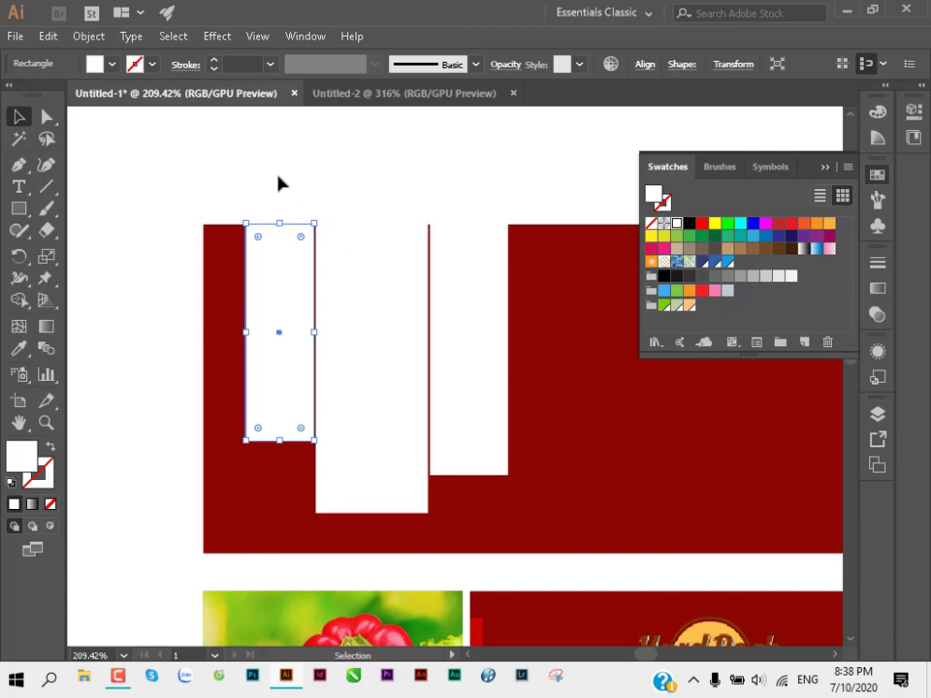
{"action": "left_click", "coordinate": [266, 207]}
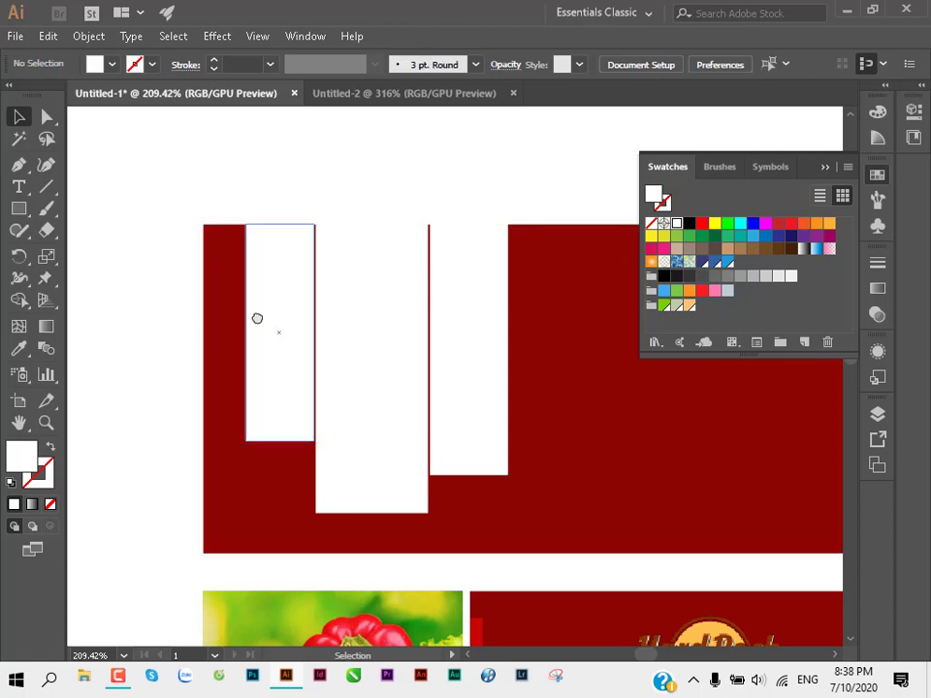
Step: Shift-select all three bars, move them together, then undo the accidental move
{"action": "scroll", "coordinate": [268, 310], "scroll_direction": "up", "scroll_amount": 2}
{"action": "left_click", "coordinate": [236, 339]}
{"action": "left_click", "coordinate": [316, 375], "text": "shift"}
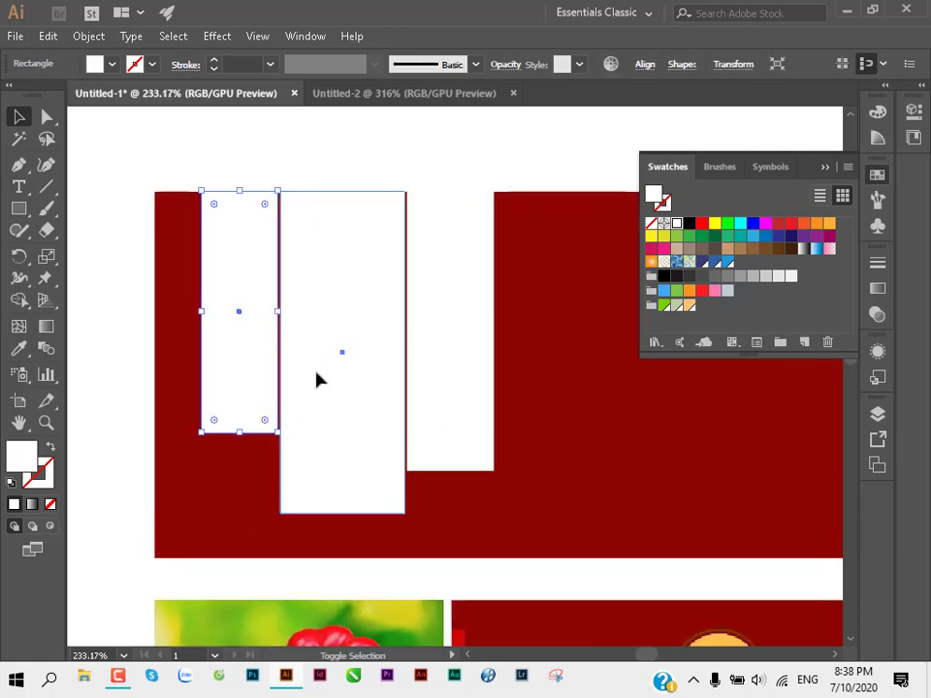
{"action": "left_click", "coordinate": [430, 346], "text": "shift"}
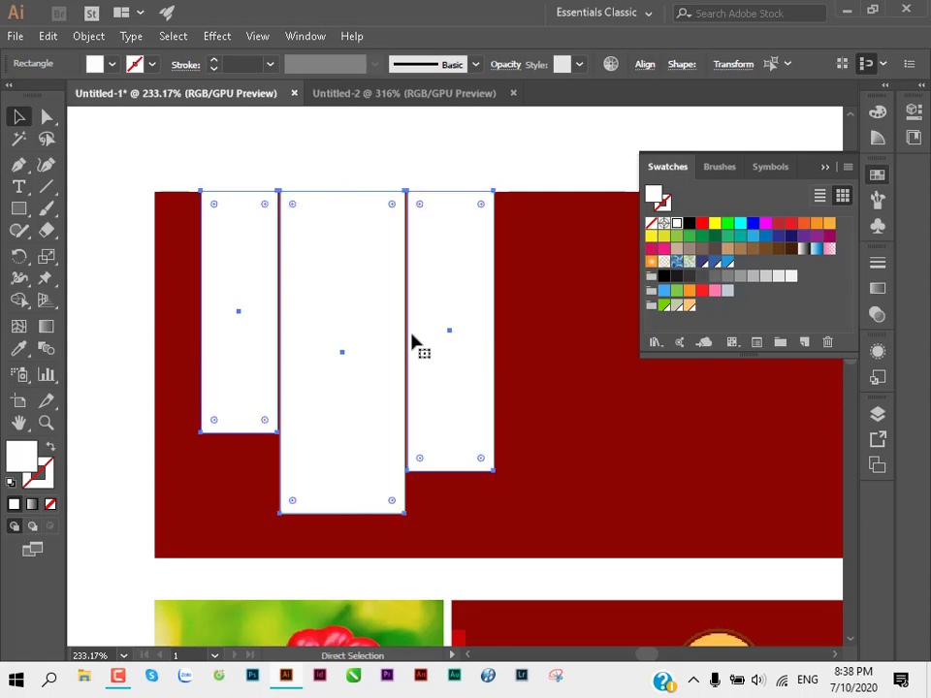
{"action": "left_click", "coordinate": [230, 176]}
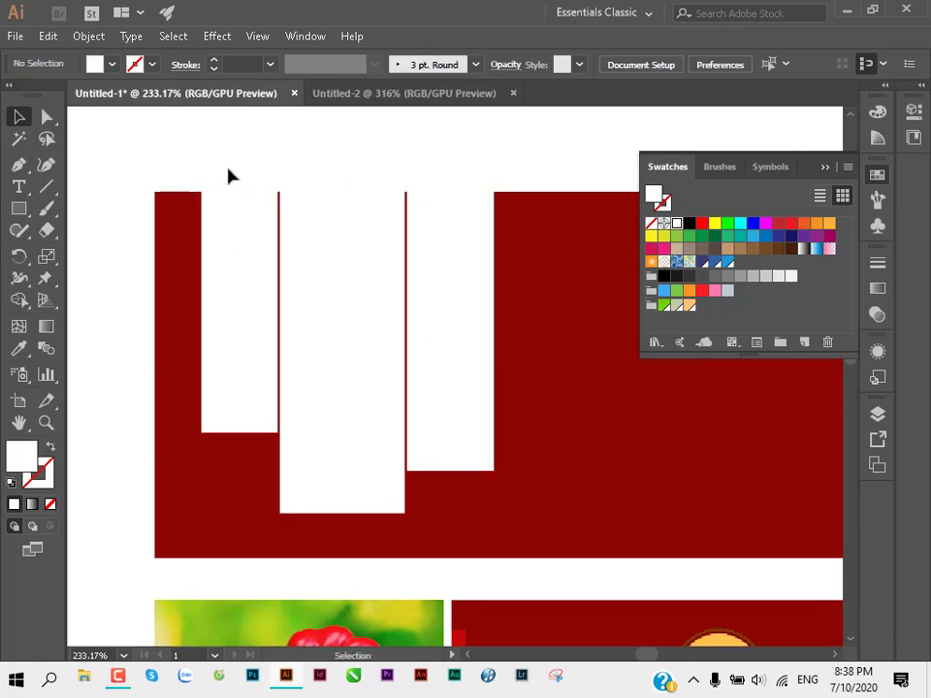
{"action": "left_click_drag", "start_coordinate": [341, 291], "coordinate": [313, 314]}
{"action": "mouse_move", "coordinate": [386, 364]}
{"action": "left_mouse_down"}
{"action": "mouse_move", "coordinate": [445, 323]}
{"action": "mouse_move", "coordinate": [460, 323]}
{"action": "left_mouse_up"}
{"action": "key", "text": "ctrl+z"}
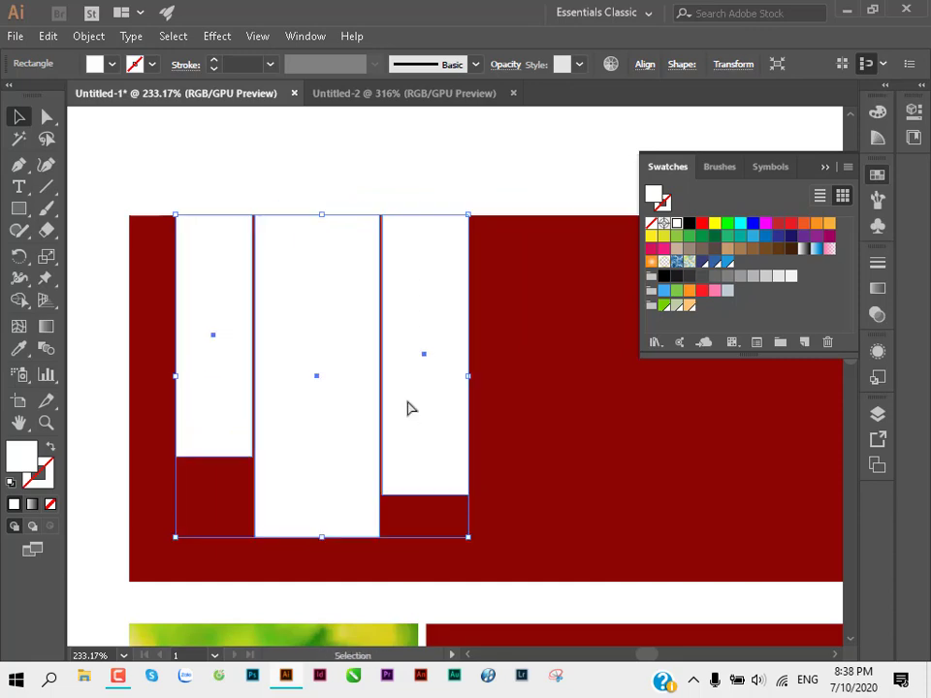
Step: Place the watch model photo from the dongho folder on the red banner's left, behind the bars
{"action": "key", "text": "ctrl+shift+p"}
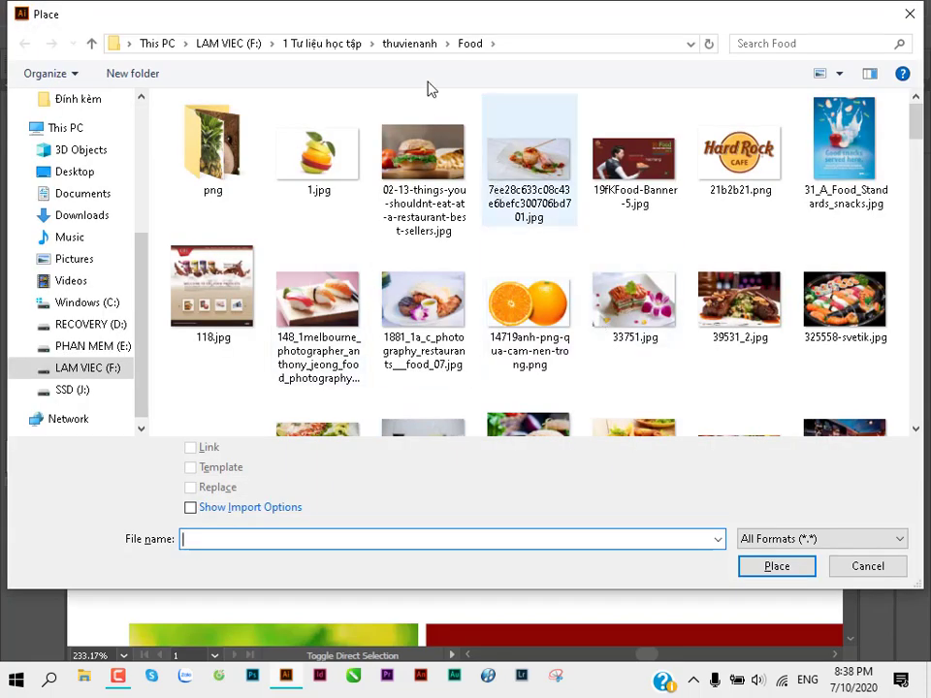
{"action": "left_click", "coordinate": [407, 45]}
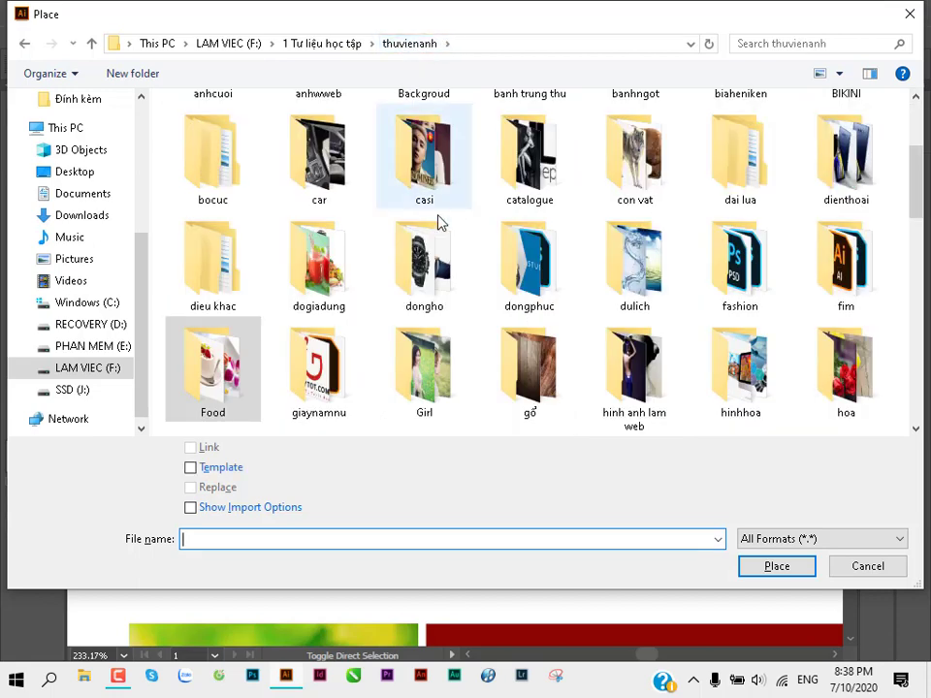
{"action": "double_click", "coordinate": [424, 250]}
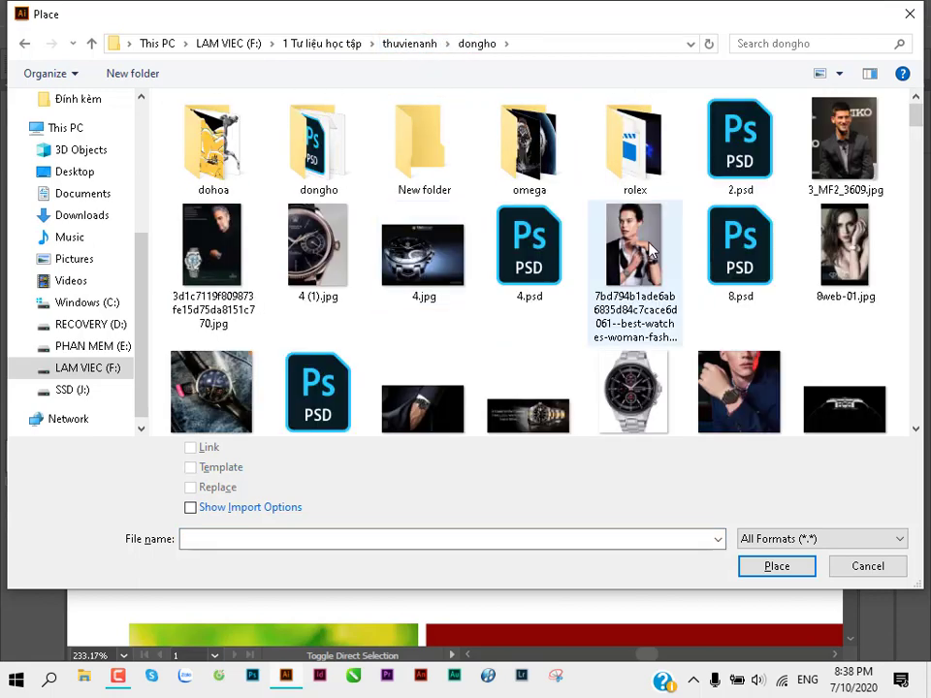
{"action": "scroll", "coordinate": [635, 247], "scroll_direction": "down", "scroll_amount": 1}
{"action": "double_click", "coordinate": [740, 359]}
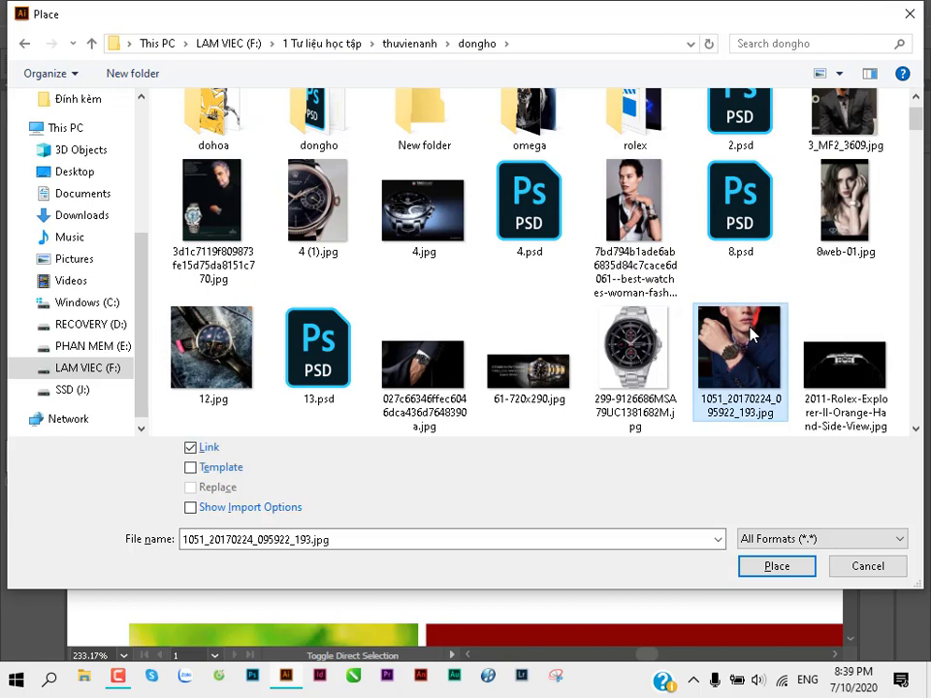
{"action": "left_click_drag", "start_coordinate": [162, 202], "coordinate": [592, 555]}
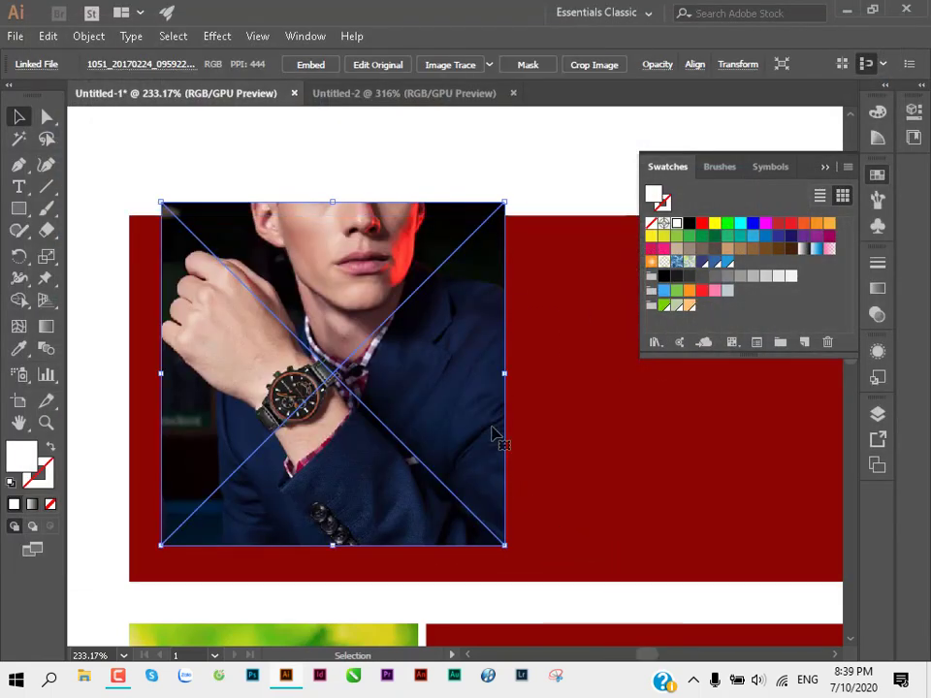
{"action": "key", "text": "ctrl"}
{"action": "key", "text": "ctrl+shift+bracketleft"}
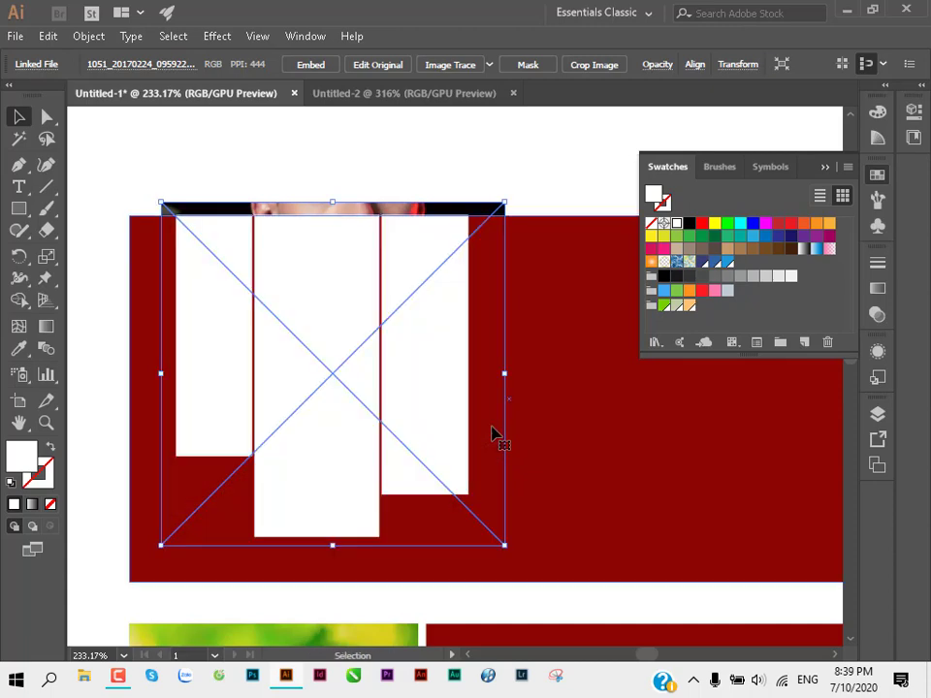
{"action": "left_click", "coordinate": [337, 303], "text": "shift"}
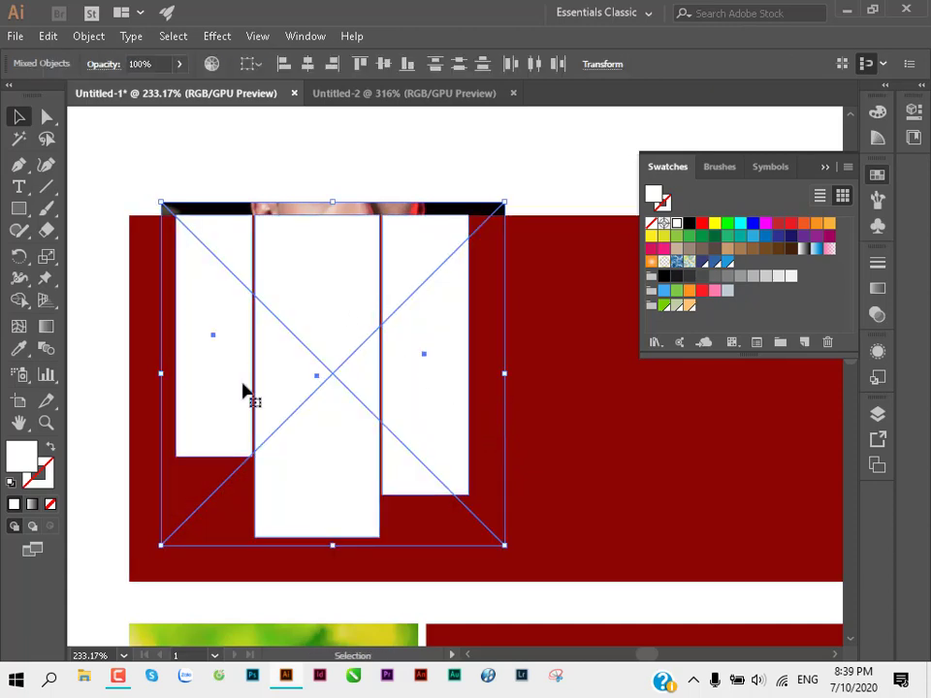
{"action": "right_click", "coordinate": [329, 273]}
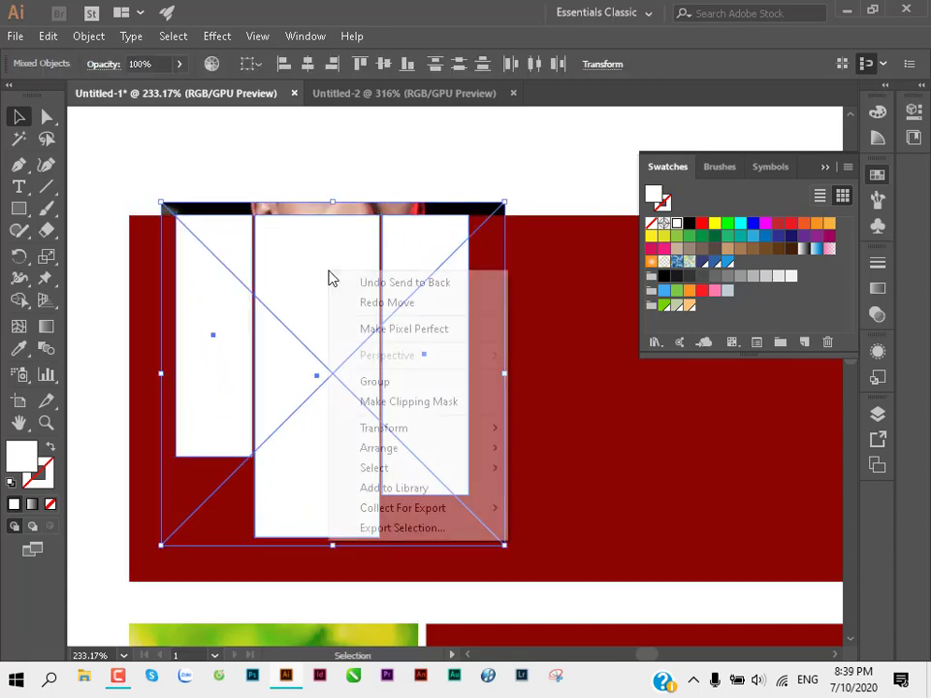
{"action": "left_click", "coordinate": [416, 404]}
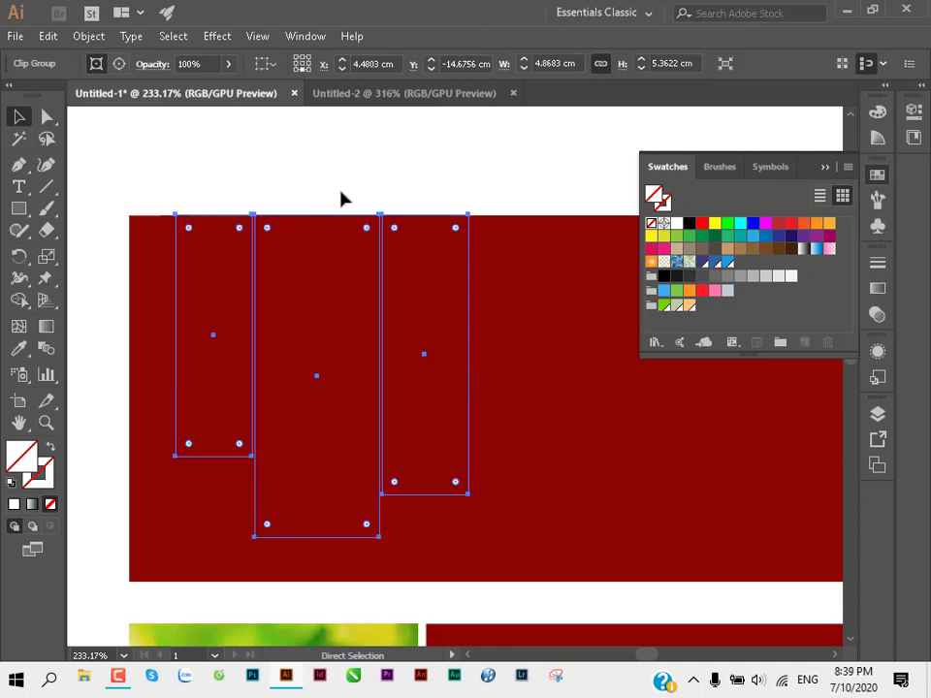
{"action": "key", "text": "ctrl+alt+7"}
{"action": "left_click", "coordinate": [334, 162]}
{"action": "left_click", "coordinate": [308, 254]}
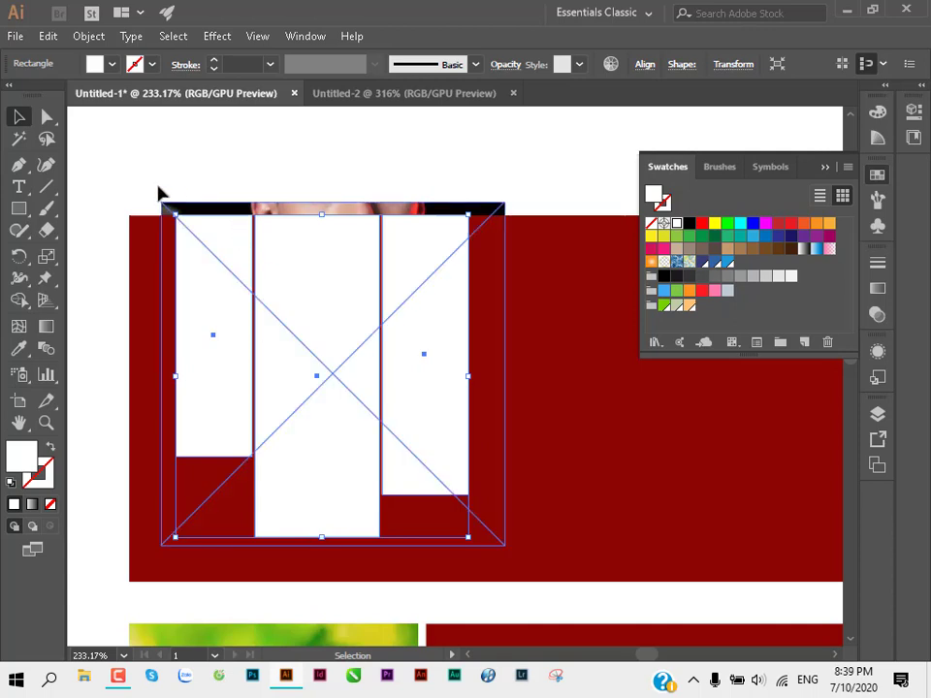
{"action": "left_click", "coordinate": [191, 186]}
{"action": "left_click", "coordinate": [317, 335]}
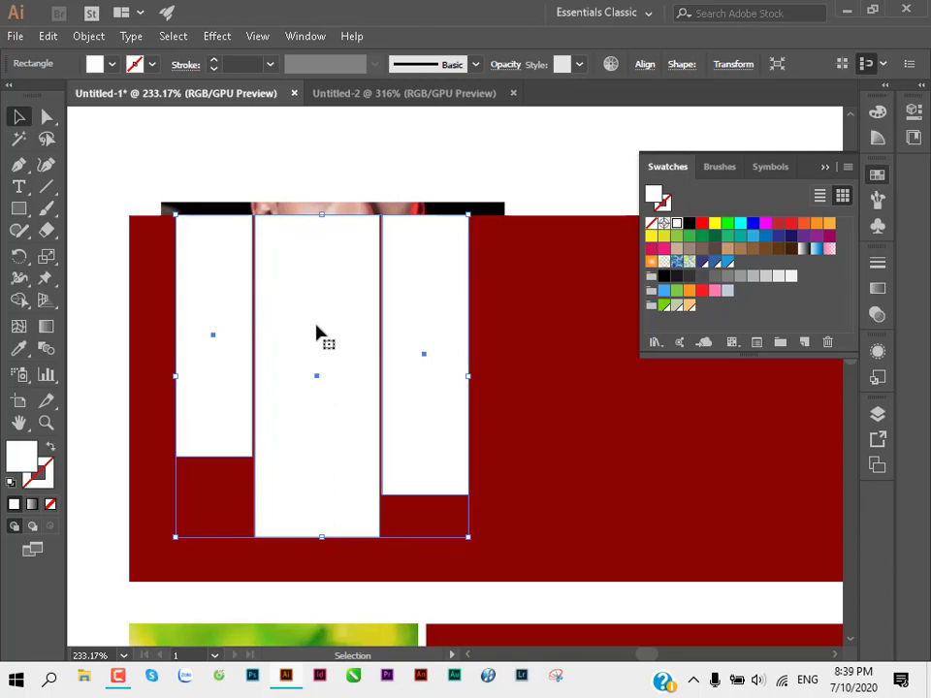
{"action": "left_click", "coordinate": [247, 154]}
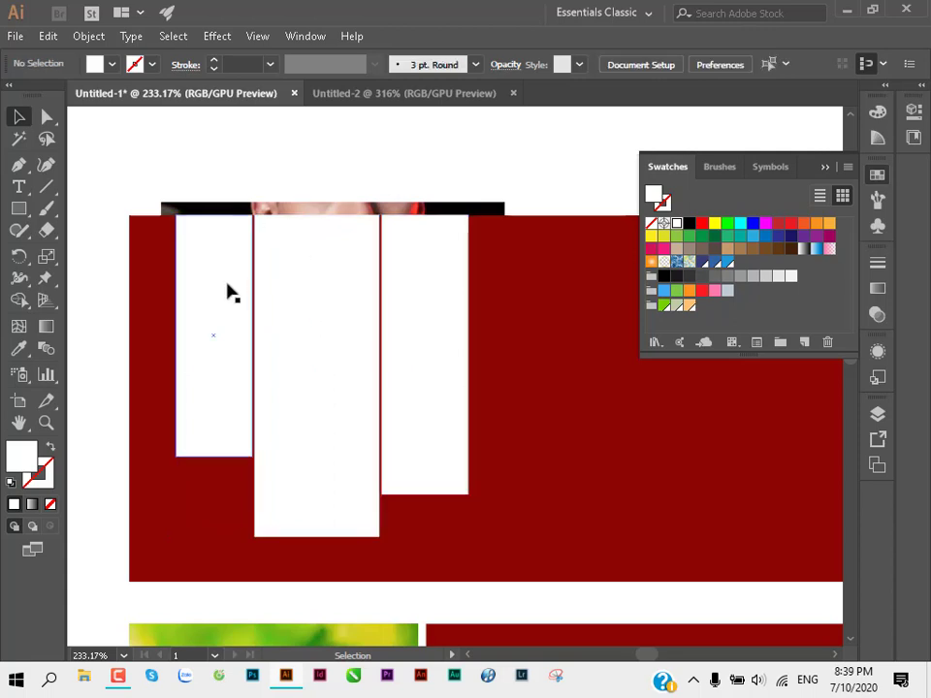
{"action": "left_click", "coordinate": [224, 344]}
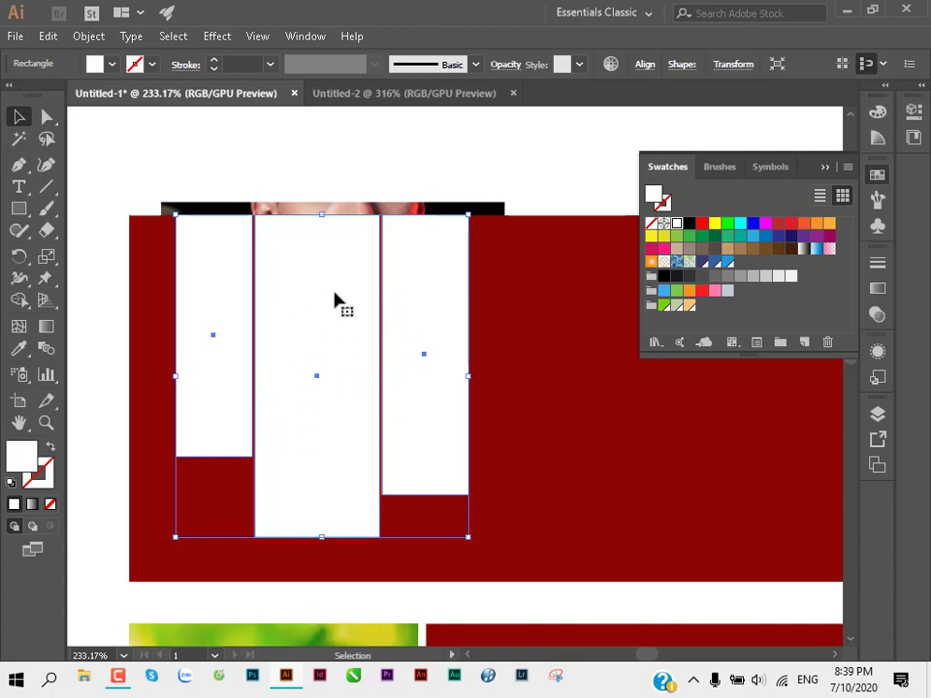
Step: Ungroup the three white bars and select all three for combining into a compound path
{"action": "right_click", "coordinate": [296, 292]}
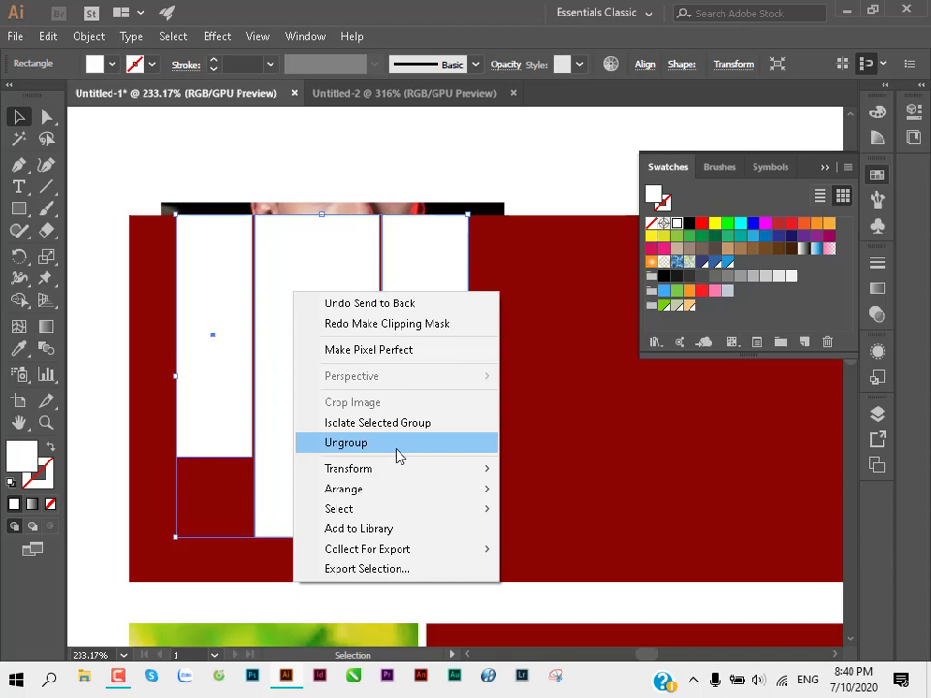
{"action": "left_click", "coordinate": [384, 455]}
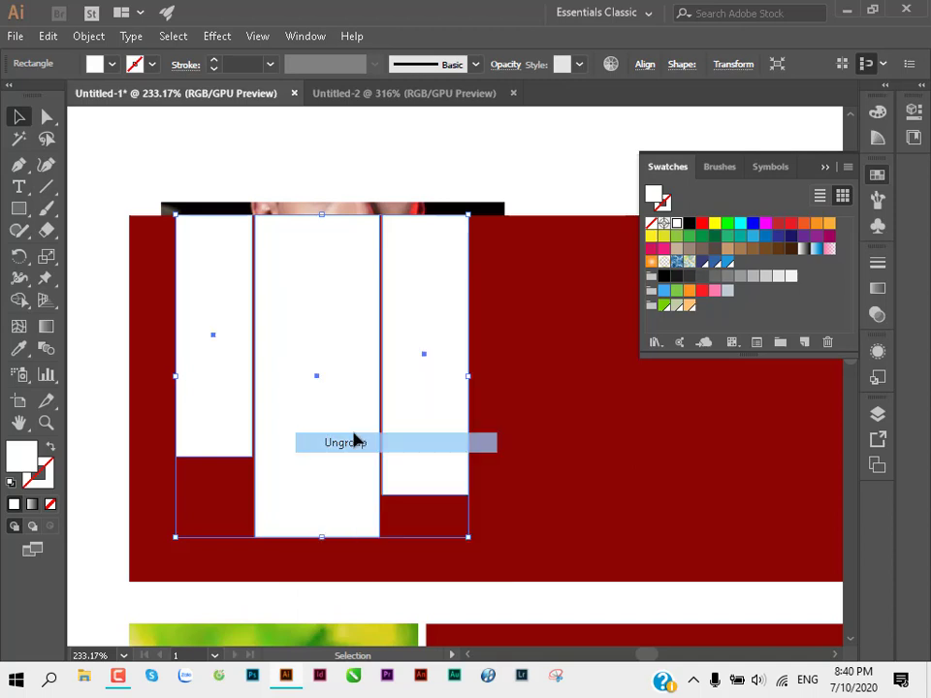
{"action": "left_click", "coordinate": [251, 184]}
{"action": "left_click", "coordinate": [223, 308]}
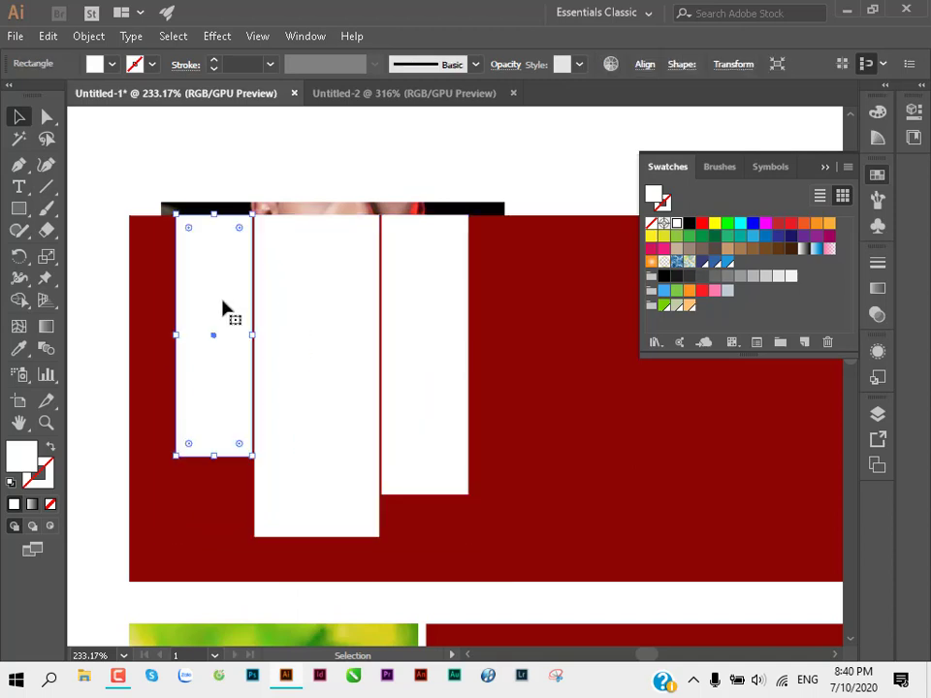
{"action": "left_click", "coordinate": [292, 305], "text": "shift"}
{"action": "left_click", "coordinate": [407, 353], "text": "shift"}
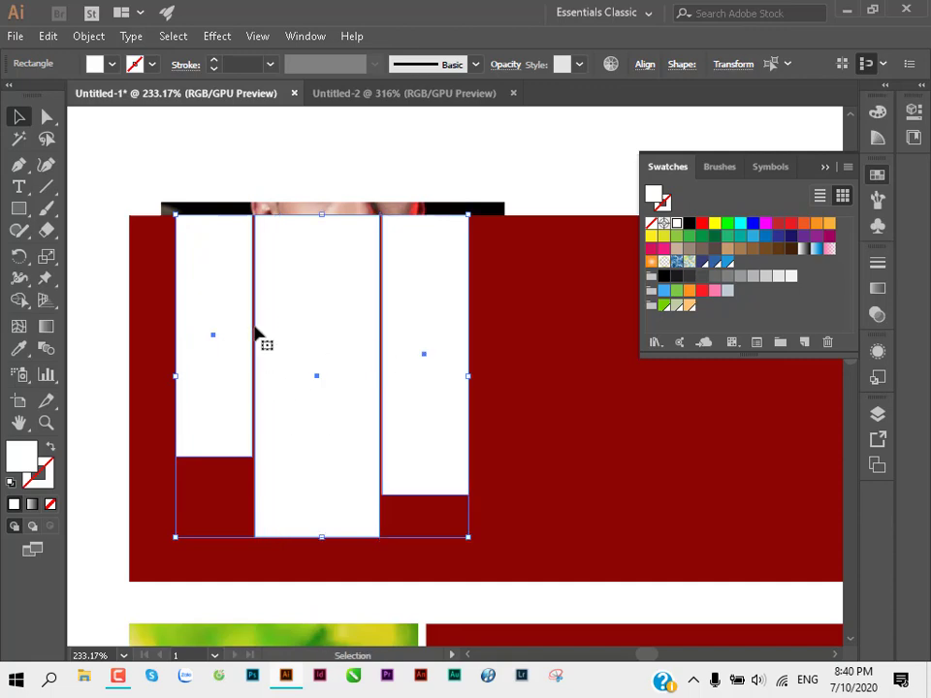
{"action": "left_click", "coordinate": [88, 38]}
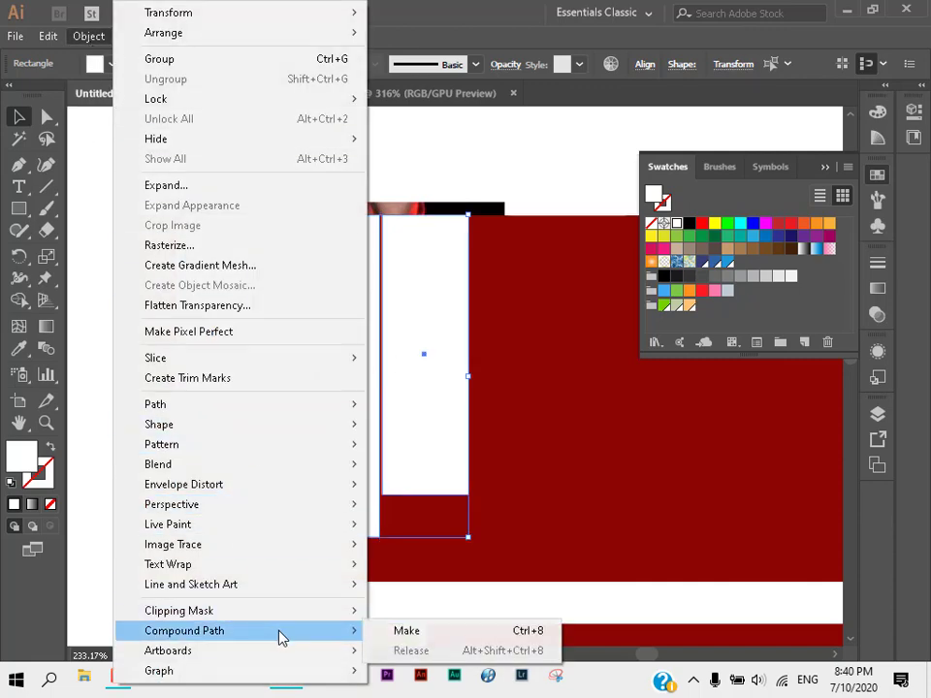
{"action": "mouse_move", "coordinate": [184, 631]}
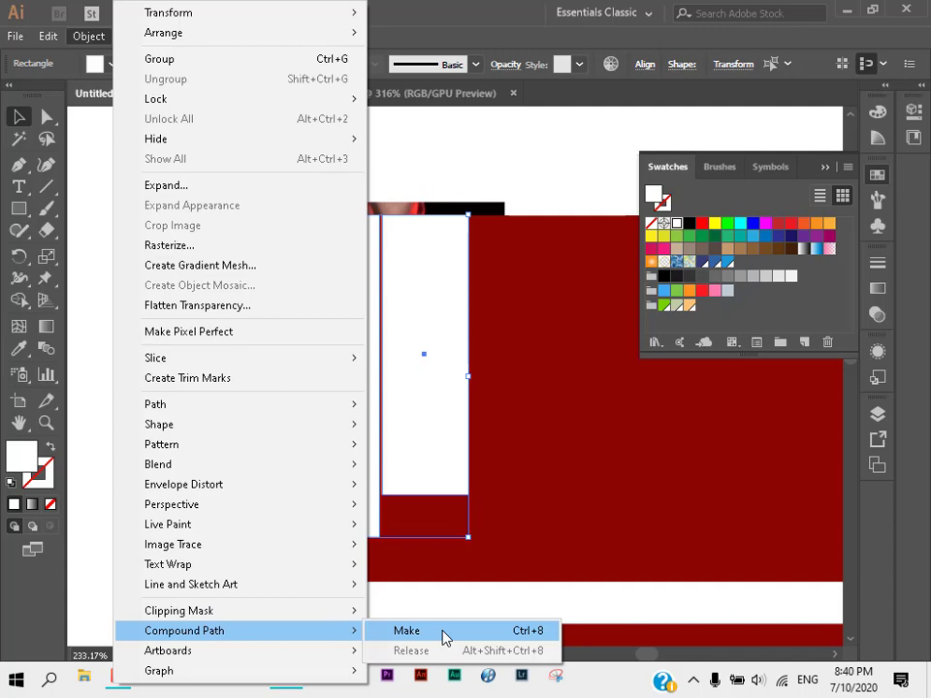
Step: Combine the three white bars into one compound path
{"action": "left_click", "coordinate": [443, 632]}
{"action": "left_click", "coordinate": [125, 316]}
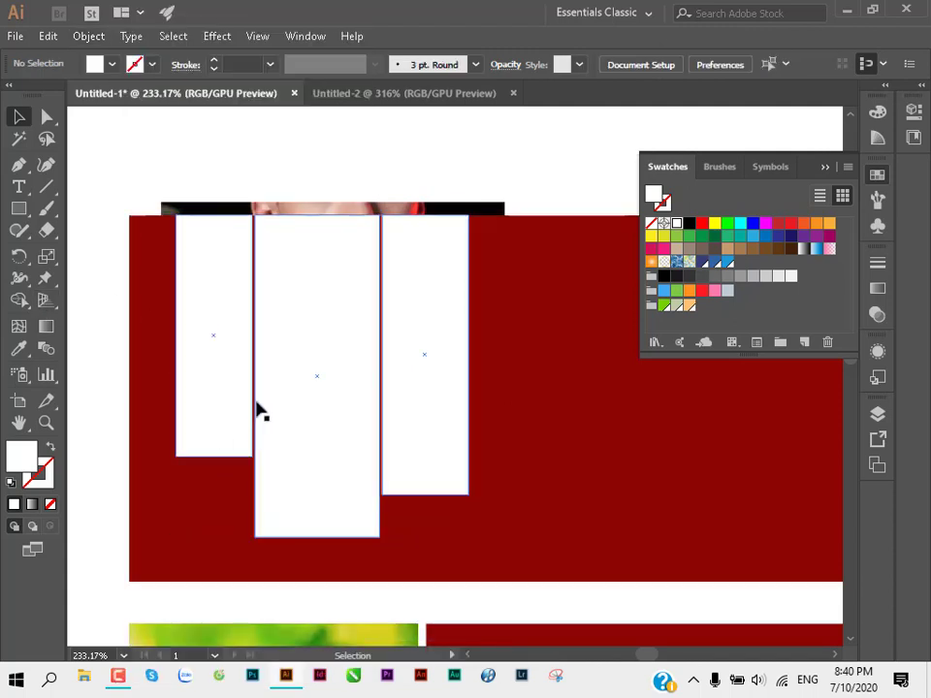
{"action": "left_click_drag", "start_coordinate": [260, 411], "coordinate": [343, 411]}
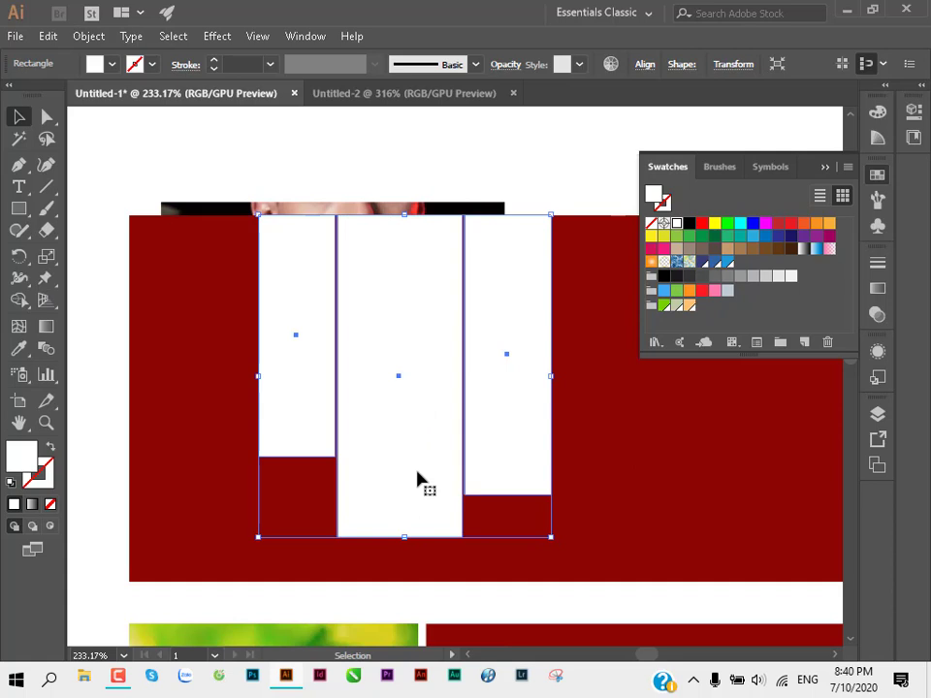
{"action": "key", "text": "ctrl+z"}
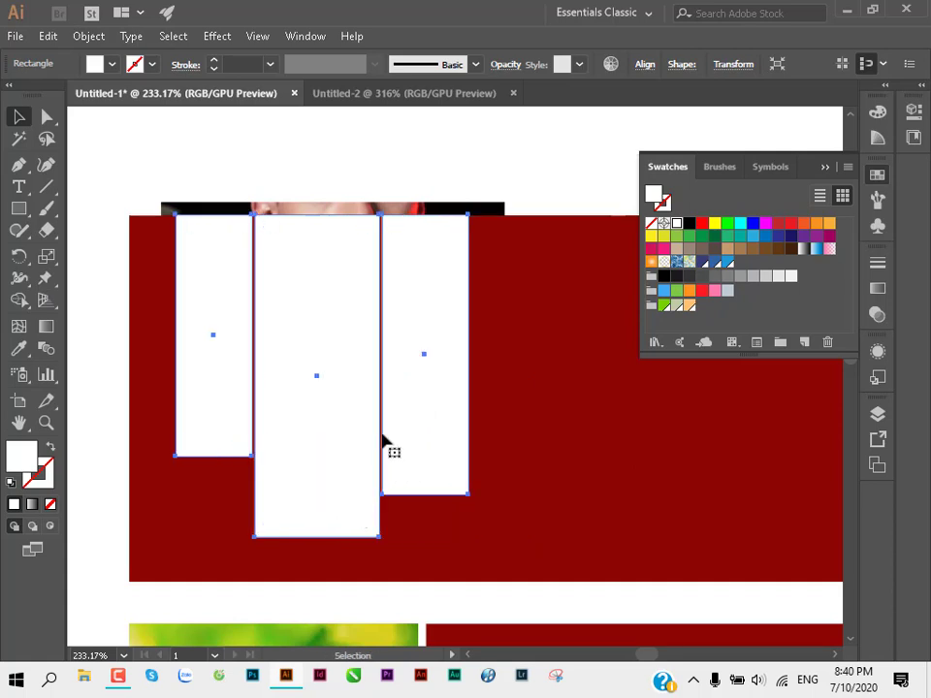
Step: Clip the watch photo to the three stepped bars with a clipping mask
{"action": "left_click", "coordinate": [306, 213], "text": "shift"}
{"action": "left_click", "coordinate": [308, 213]}
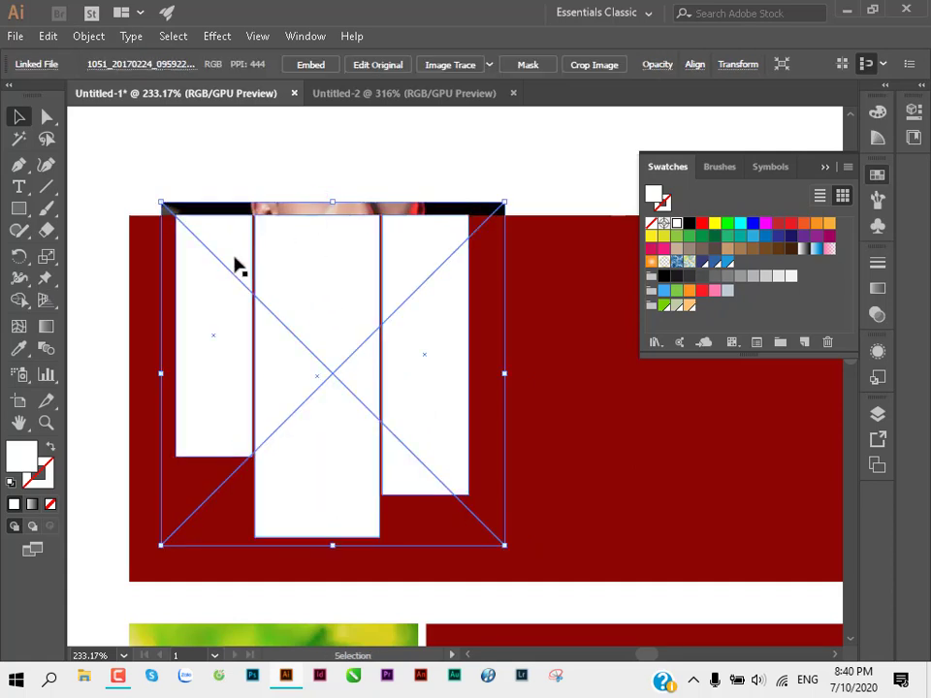
{"action": "left_click", "coordinate": [298, 298], "text": "shift"}
{"action": "right_click", "coordinate": [295, 265]}
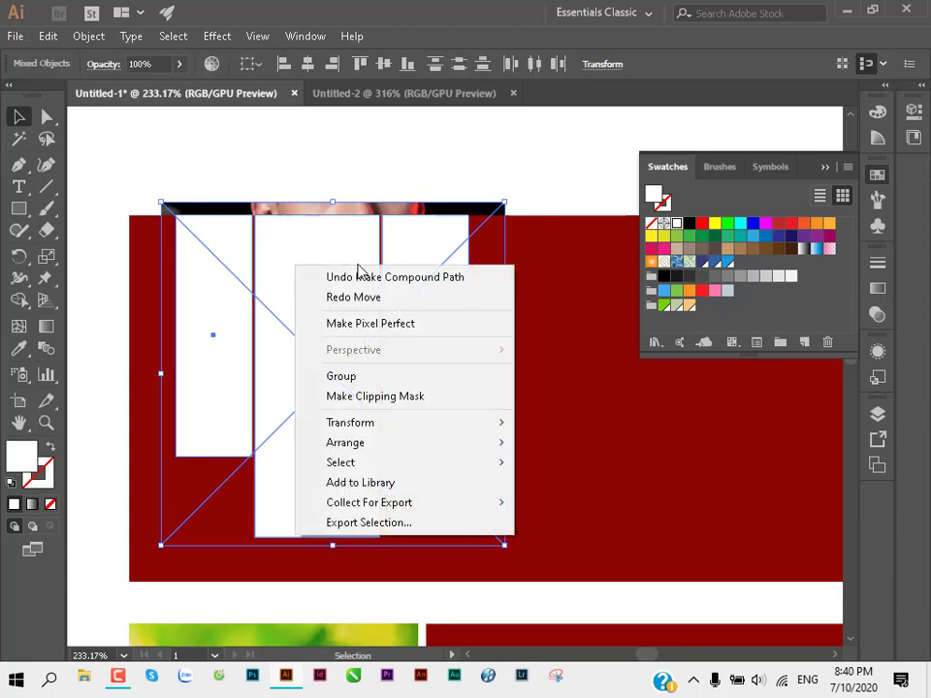
{"action": "left_click", "coordinate": [378, 399]}
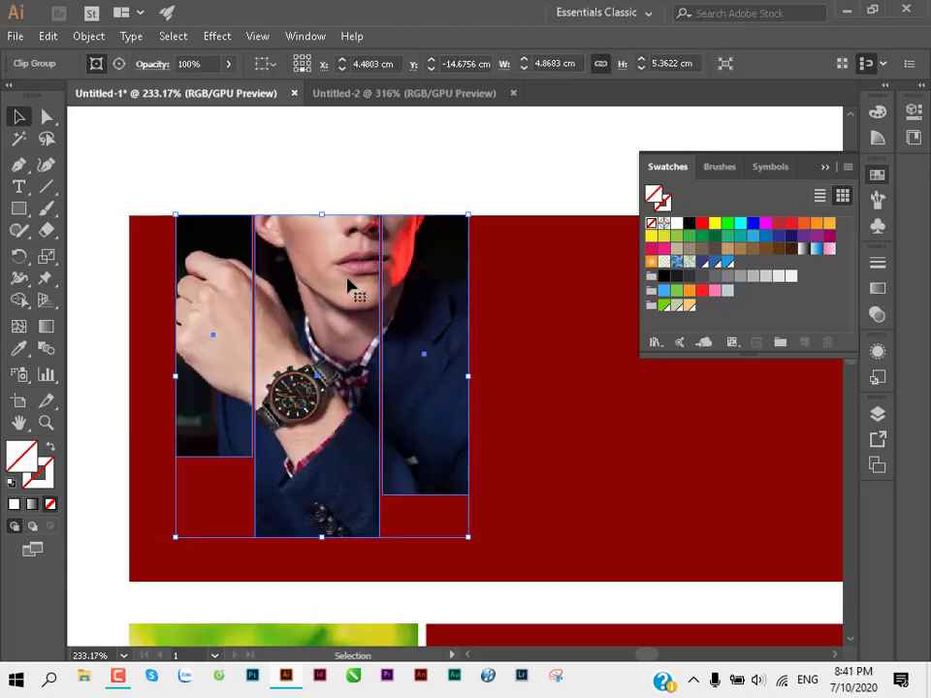
{"action": "left_click", "coordinate": [345, 170]}
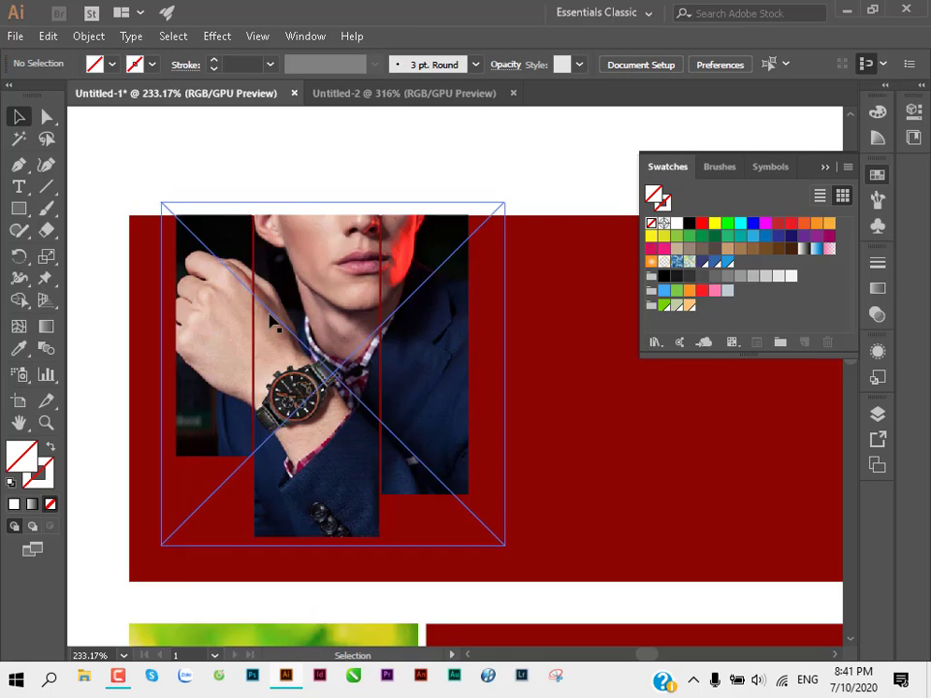
Step: Nudge the watch photo slightly down inside the clipping mask, then exit the clip group
{"action": "left_click", "coordinate": [242, 340]}
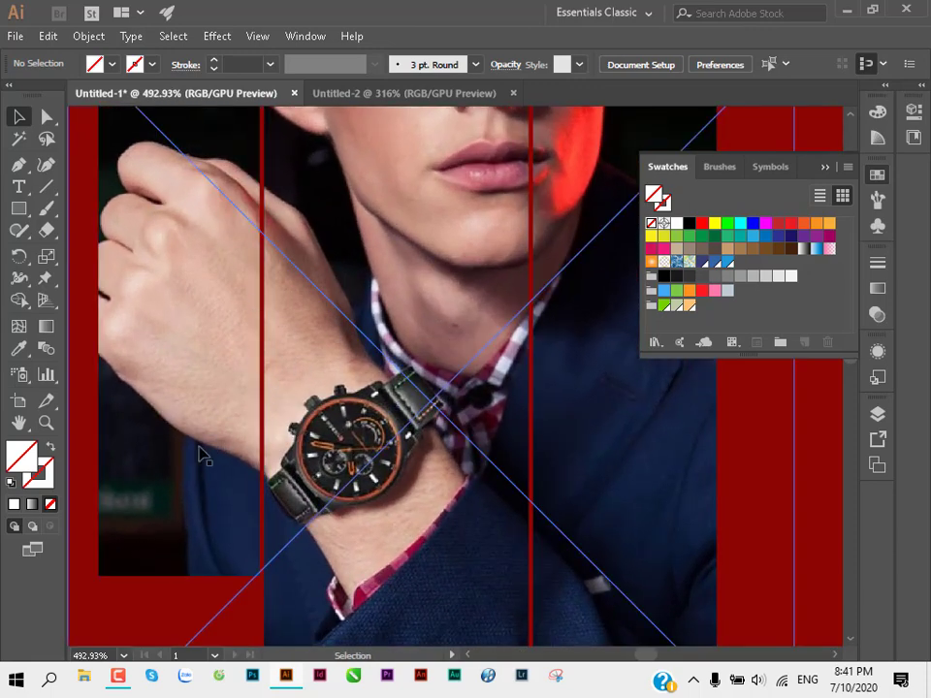
{"action": "scroll", "coordinate": [232, 419], "scroll_direction": "down", "scroll_amount": 5}
{"action": "key", "text": "alt+space"}
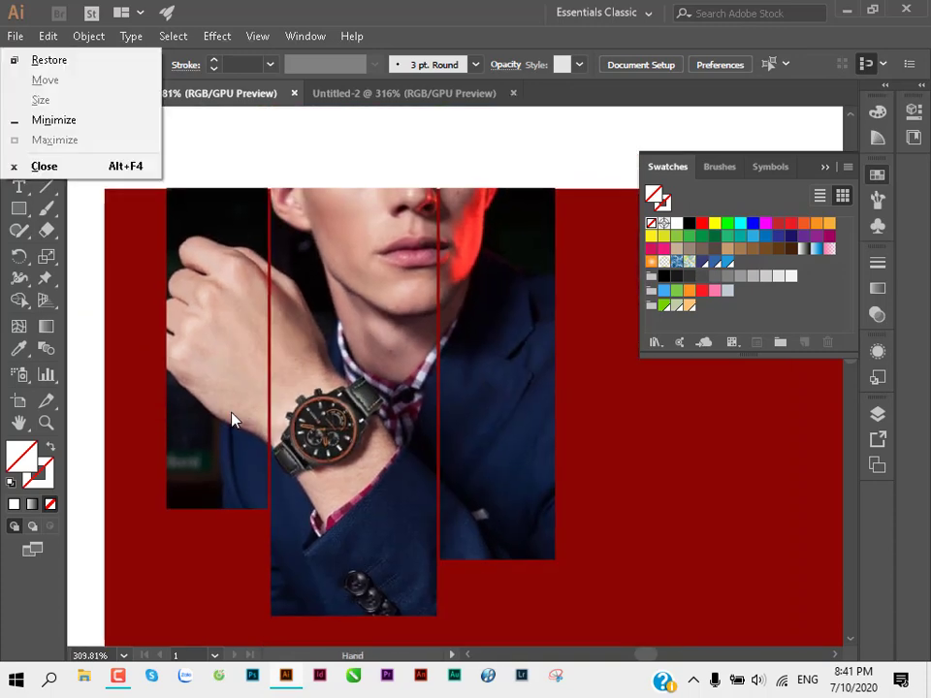
{"action": "scroll", "coordinate": [262, 400], "scroll_direction": "down", "scroll_amount": 2}
{"action": "scroll", "coordinate": [265, 164], "scroll_direction": "down", "scroll_amount": 1}
{"action": "scroll", "coordinate": [323, 322], "scroll_direction": "down", "scroll_amount": 2}
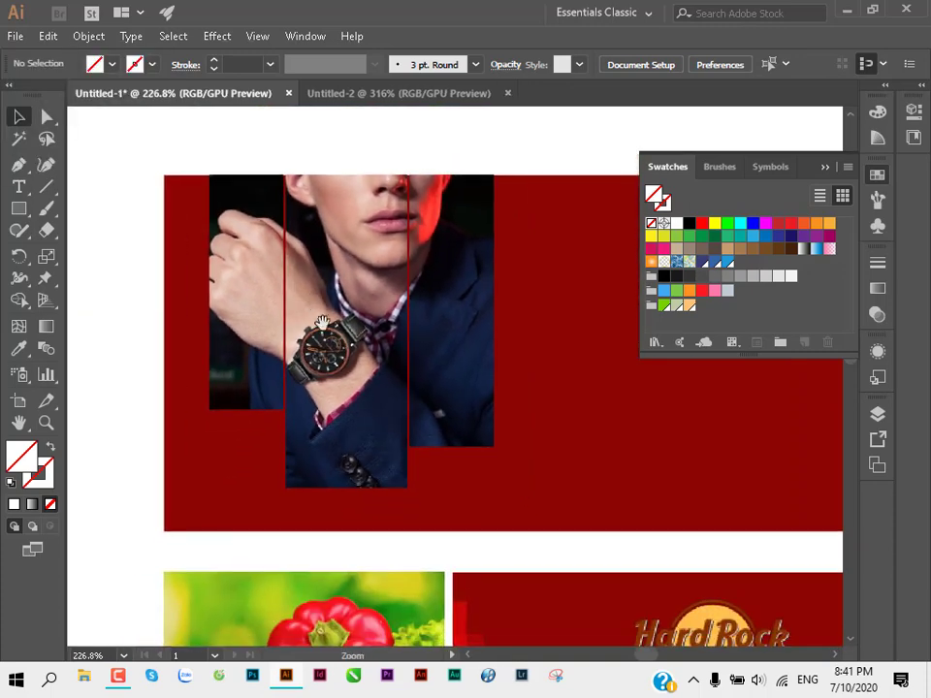
{"action": "scroll", "coordinate": [322, 323], "scroll_direction": "down", "scroll_amount": 1}
{"action": "left_click", "coordinate": [332, 340]}
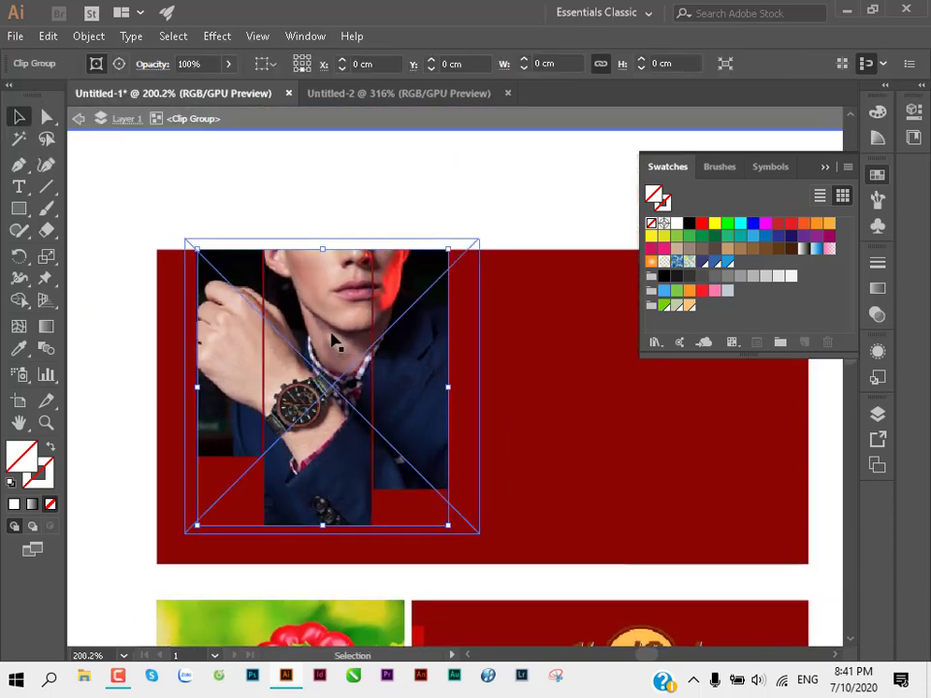
{"action": "double_click", "coordinate": [332, 339]}
{"action": "left_click_drag", "start_coordinate": [332, 339], "coordinate": [332, 351]}
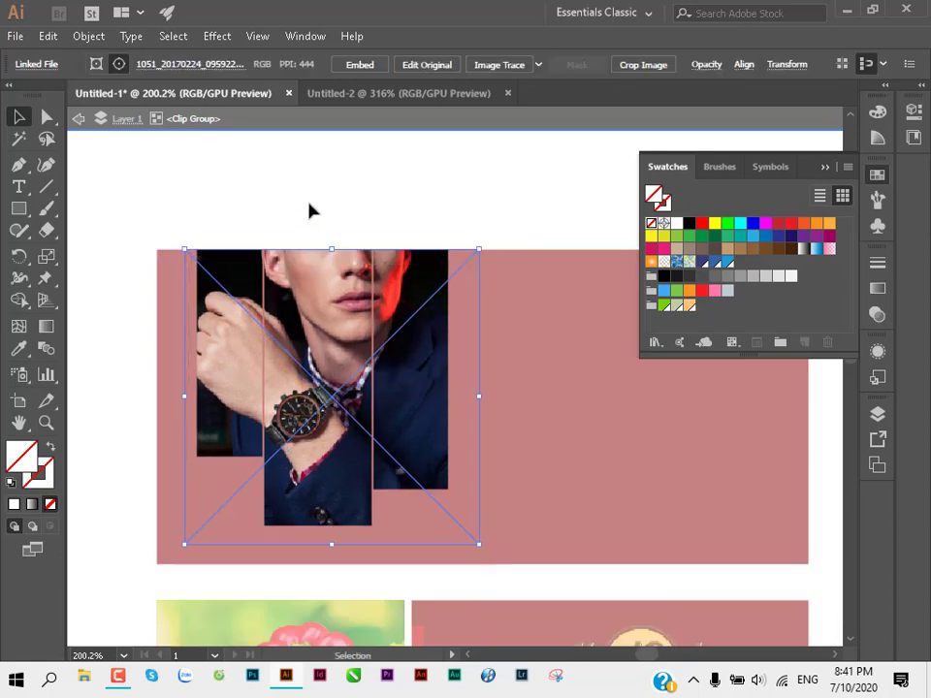
{"action": "left_click", "coordinate": [312, 231]}
{"action": "double_click", "coordinate": [379, 198]}
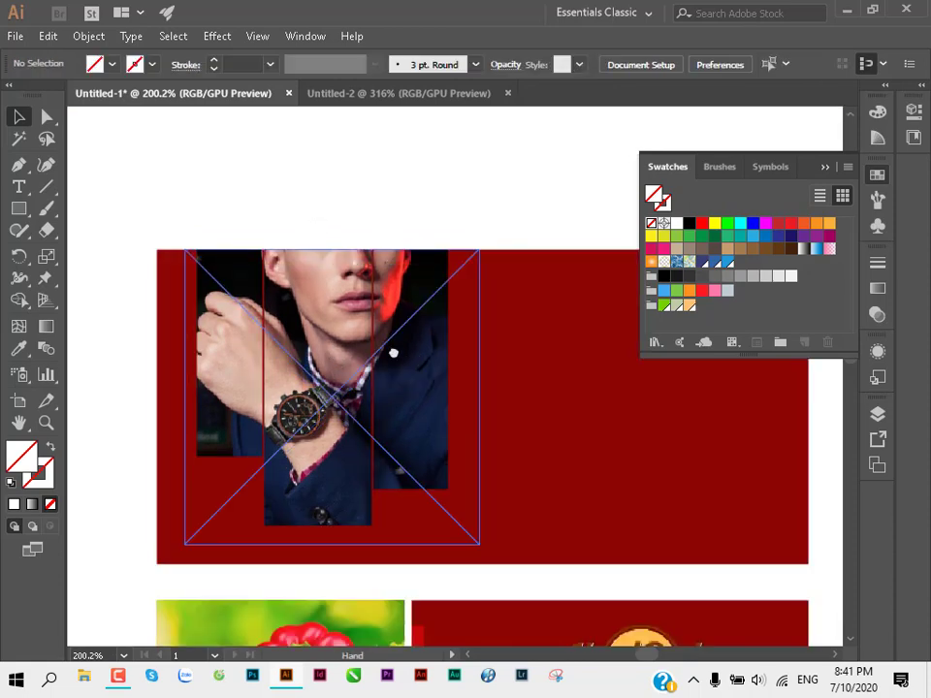
{"action": "scroll", "coordinate": [390, 353], "scroll_direction": "right", "scroll_amount": 1}
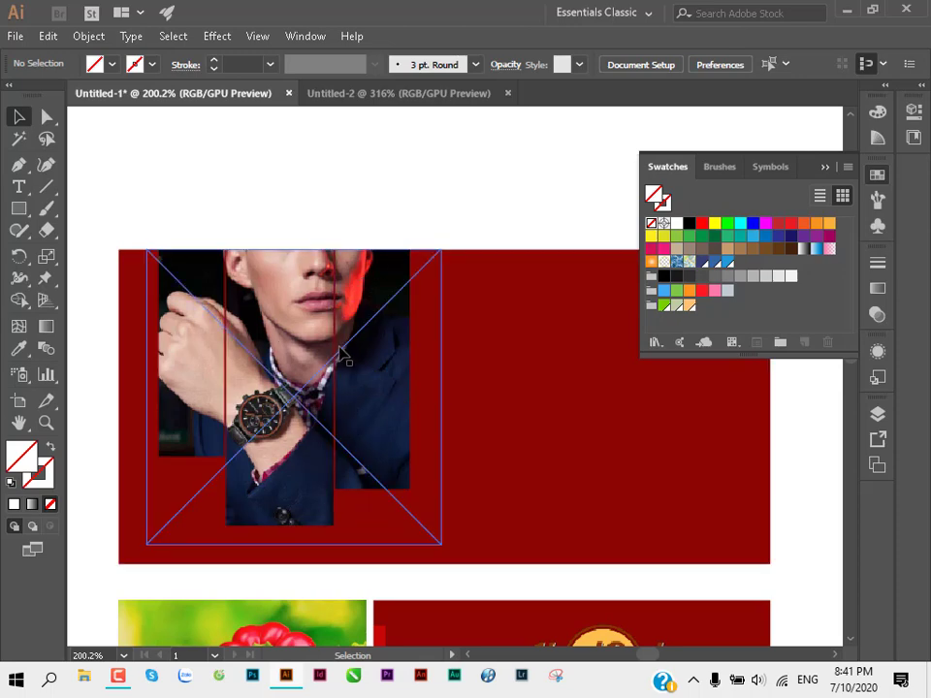
Step: Draw a narrow white rectangle over the photo's left strip and send it behind the photo
{"action": "key", "text": "m"}
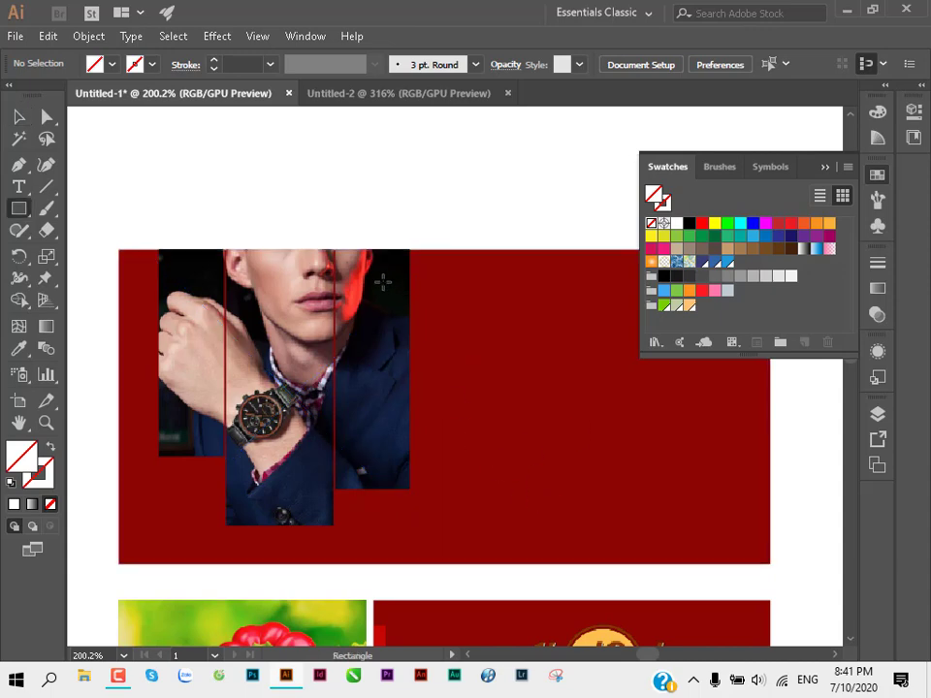
{"action": "left_click_drag", "start_coordinate": [155, 248], "coordinate": [221, 461]}
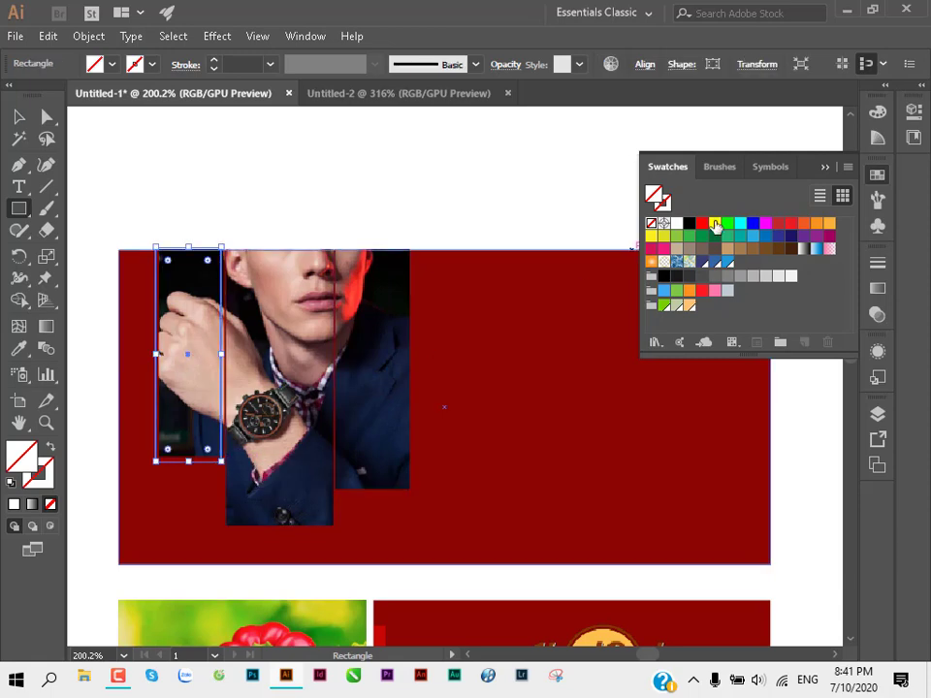
{"action": "left_click", "coordinate": [677, 224]}
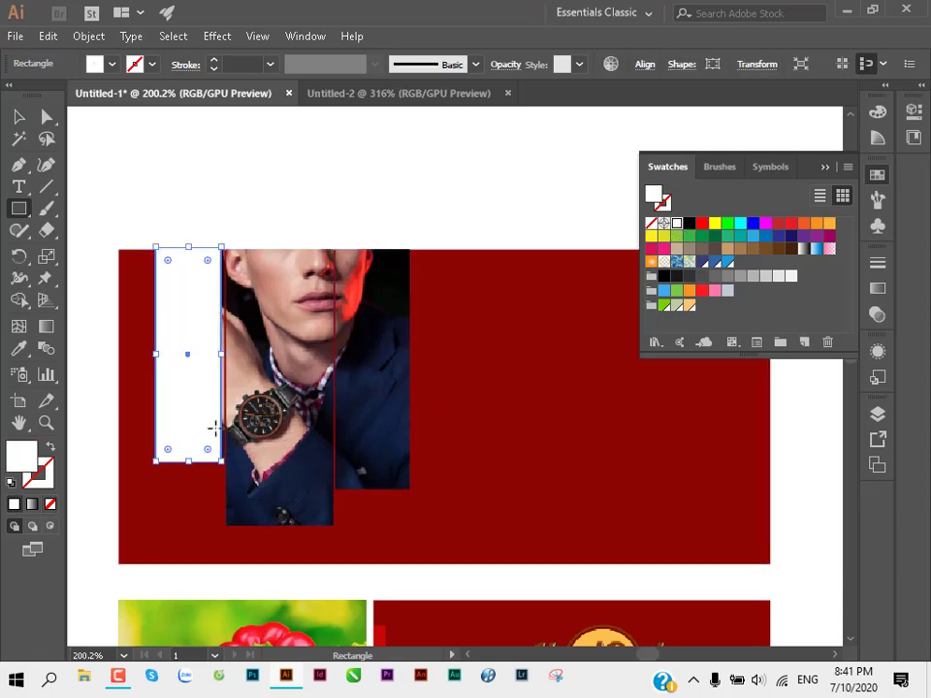
{"action": "key", "text": "ctrl+bracketleft"}
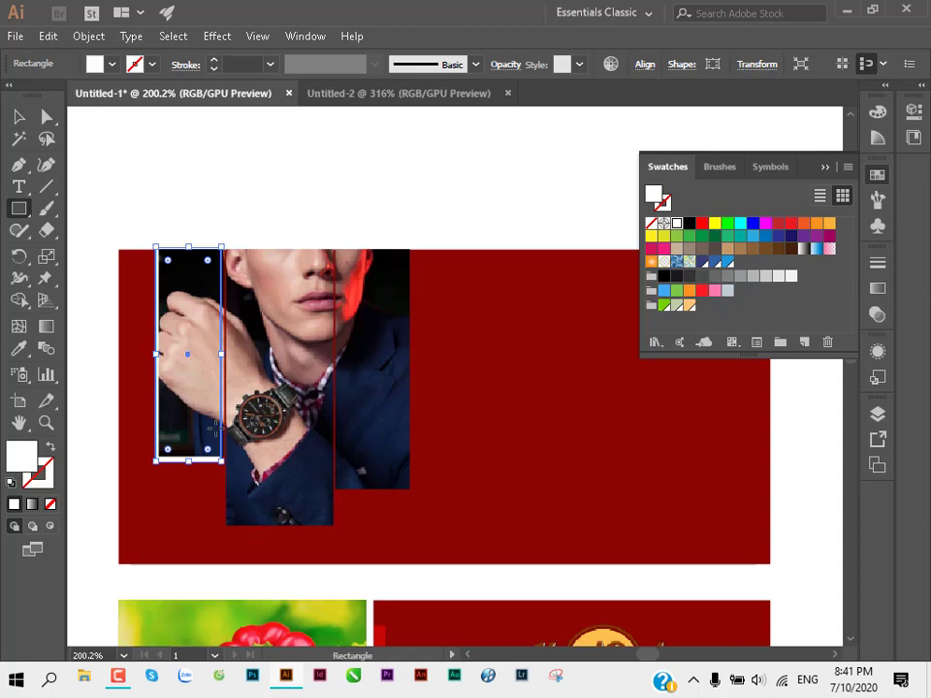
{"action": "key", "text": "v"}
{"action": "left_click", "coordinate": [216, 429]}
{"action": "left_click", "coordinate": [207, 212]}
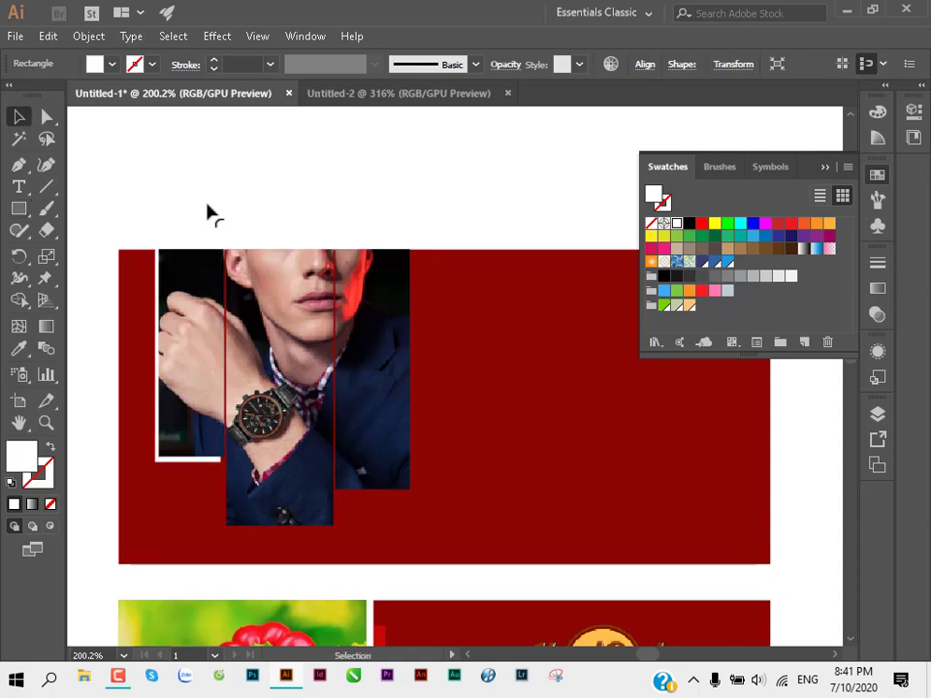
{"action": "left_click", "coordinate": [186, 451]}
Step: Duplicate the white rectangle behind the middle and right strips, shortening it to about 1.06 cm
{"action": "mouse_move", "coordinate": [220, 391]}
{"action": "left_mouse_down"}
{"action": "mouse_move", "coordinate": [300, 517]}
{"action": "mouse_move", "coordinate": [328, 509]}
{"action": "left_mouse_up"}
{"action": "mouse_move", "coordinate": [354, 328]}
{"action": "left_mouse_down"}
{"action": "mouse_move", "coordinate": [269, 256]}
{"action": "mouse_move", "coordinate": [235, 457]}
{"action": "mouse_move", "coordinate": [260, 291]}
{"action": "left_mouse_up"}
{"action": "left_click", "coordinate": [278, 257]}
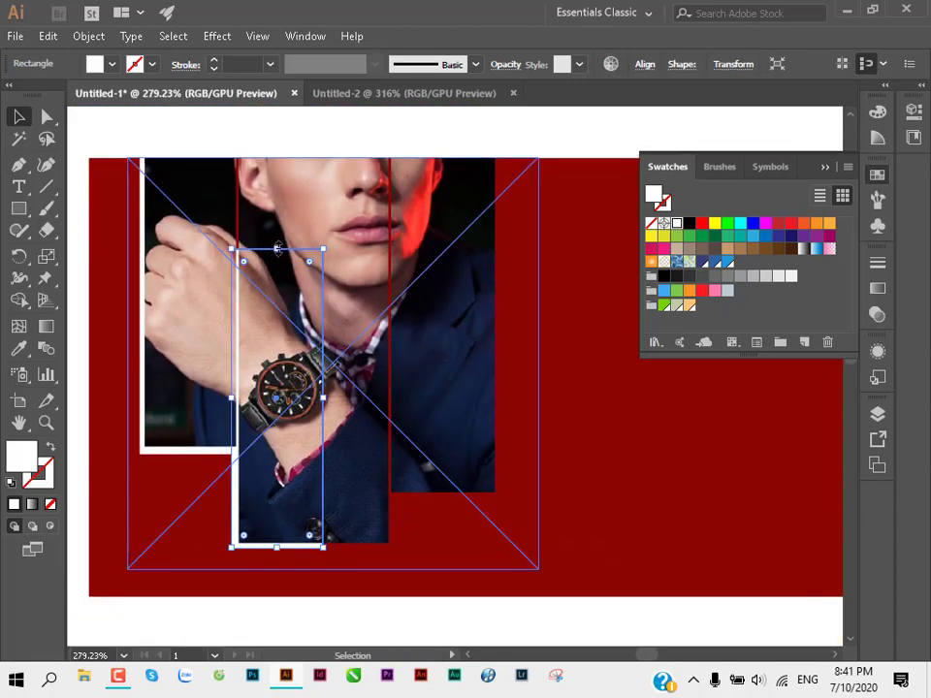
{"action": "mouse_move", "coordinate": [278, 250]}
{"action": "left_mouse_down"}
{"action": "mouse_move", "coordinate": [278, 474]}
{"action": "mouse_move", "coordinate": [319, 439]}
{"action": "left_mouse_up"}
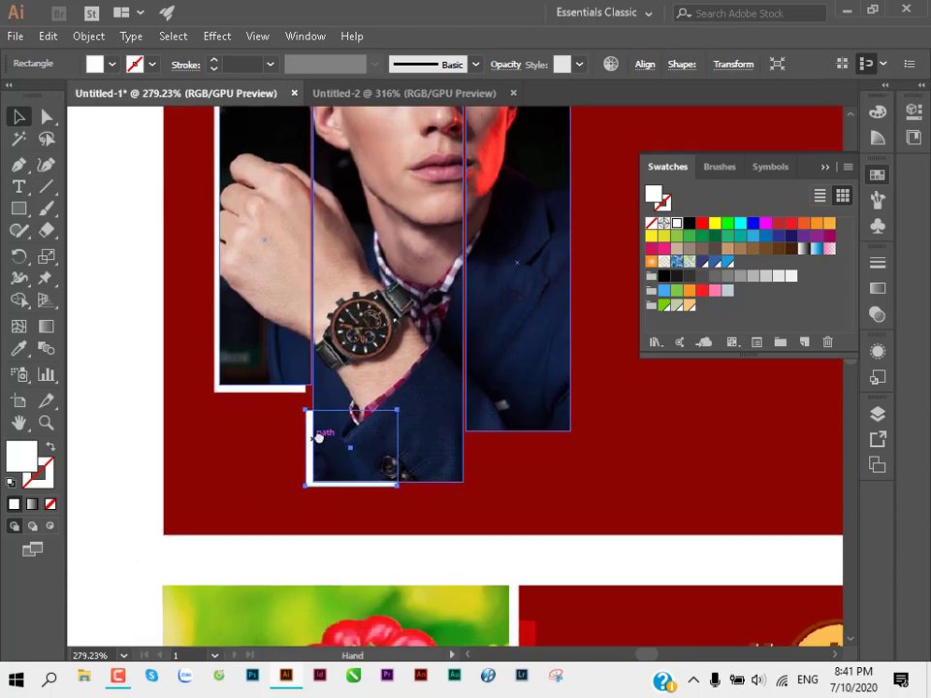
{"action": "left_click", "coordinate": [165, 402]}
{"action": "mouse_move", "coordinate": [343, 484]}
{"action": "left_mouse_down"}
{"action": "mouse_move", "coordinate": [533, 444]}
{"action": "mouse_move", "coordinate": [518, 438]}
{"action": "left_mouse_up"}
{"action": "key", "text": "Down"}
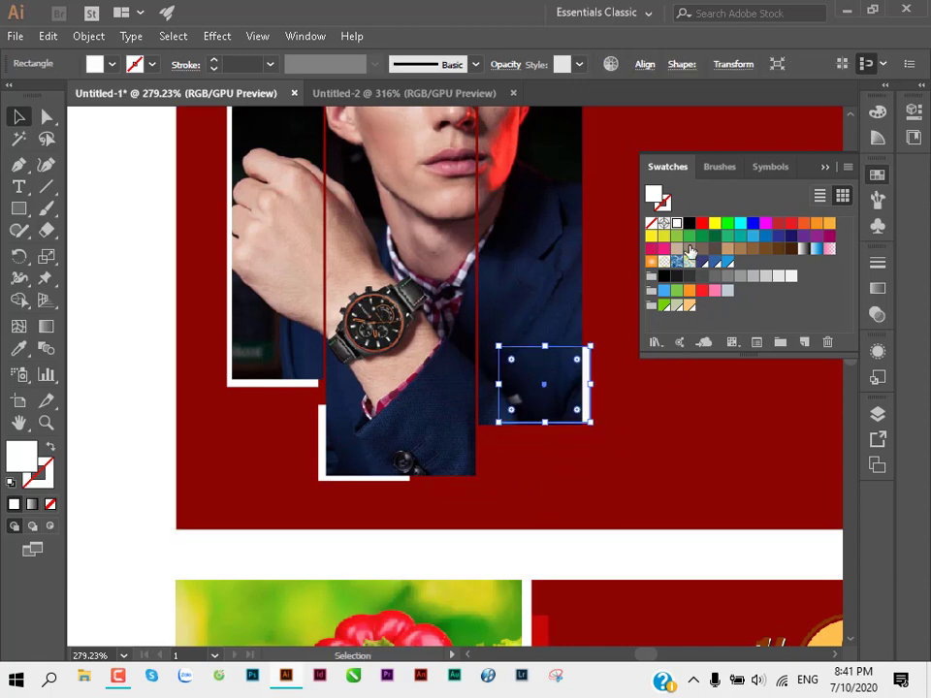
{"action": "key", "text": "Down"}
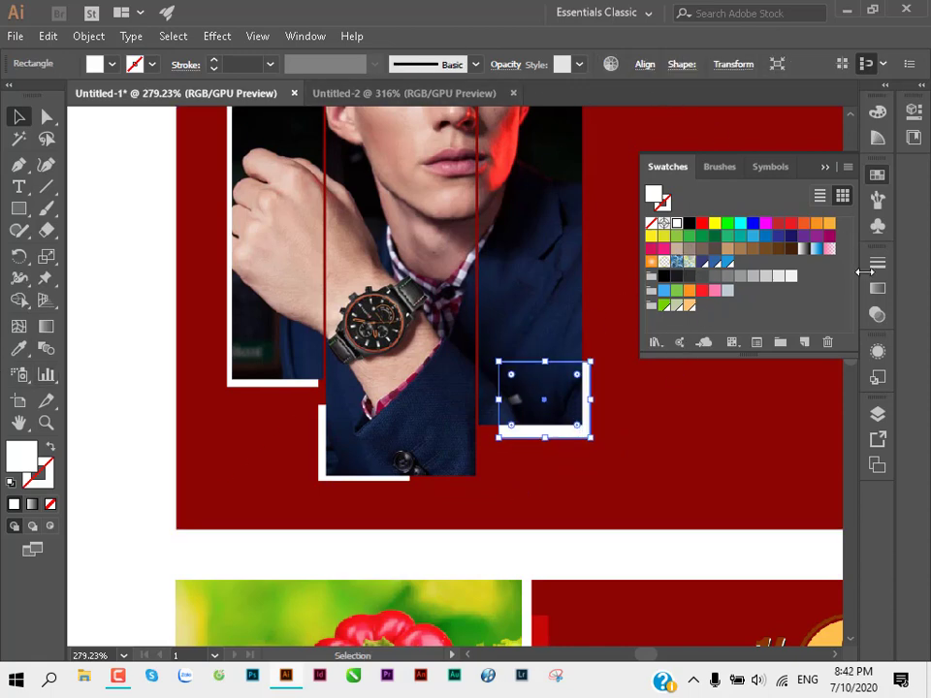
Step: Set the small right-strip rectangle to Overlay blending and copy it to the middle strip's bottom
{"action": "left_click", "coordinate": [878, 314]}
{"action": "left_click", "coordinate": [717, 284]}
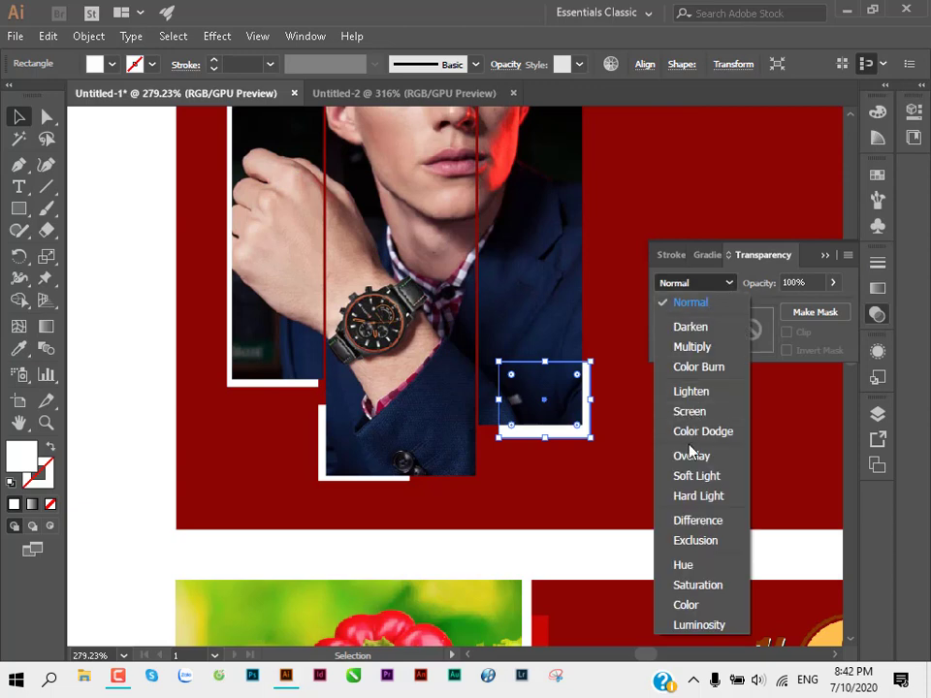
{"action": "left_click", "coordinate": [691, 454]}
{"action": "left_click", "coordinate": [142, 411]}
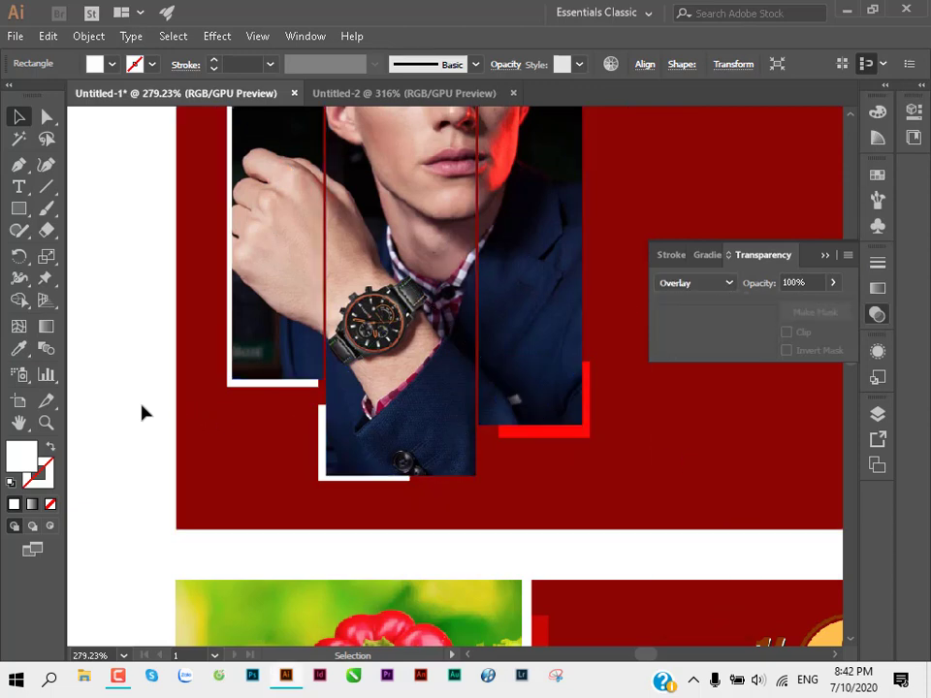
{"action": "left_click", "coordinate": [552, 441]}
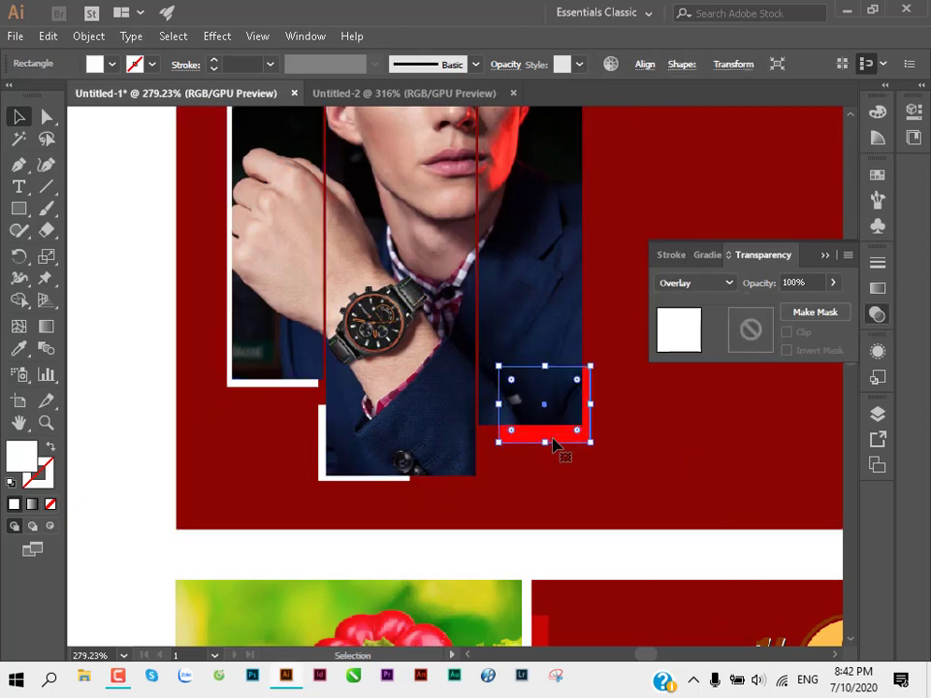
{"action": "left_click_drag", "start_coordinate": [555, 446], "coordinate": [335, 487]}
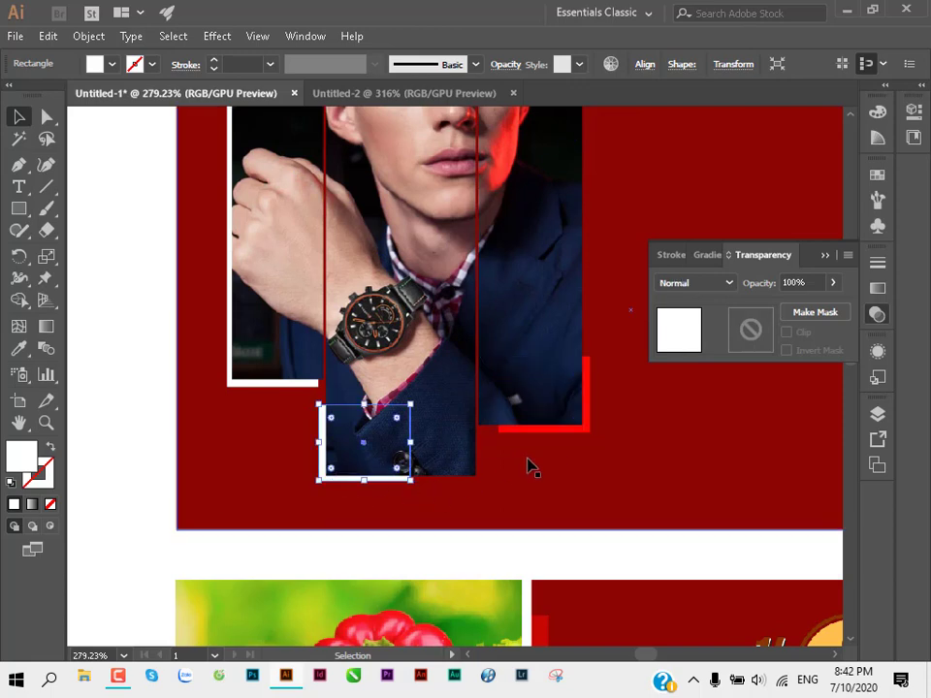
Step: Apply the red Overlay look to the middle and left strip frames with the Eyedropper
{"action": "key", "text": "i"}
{"action": "left_click", "coordinate": [549, 430]}
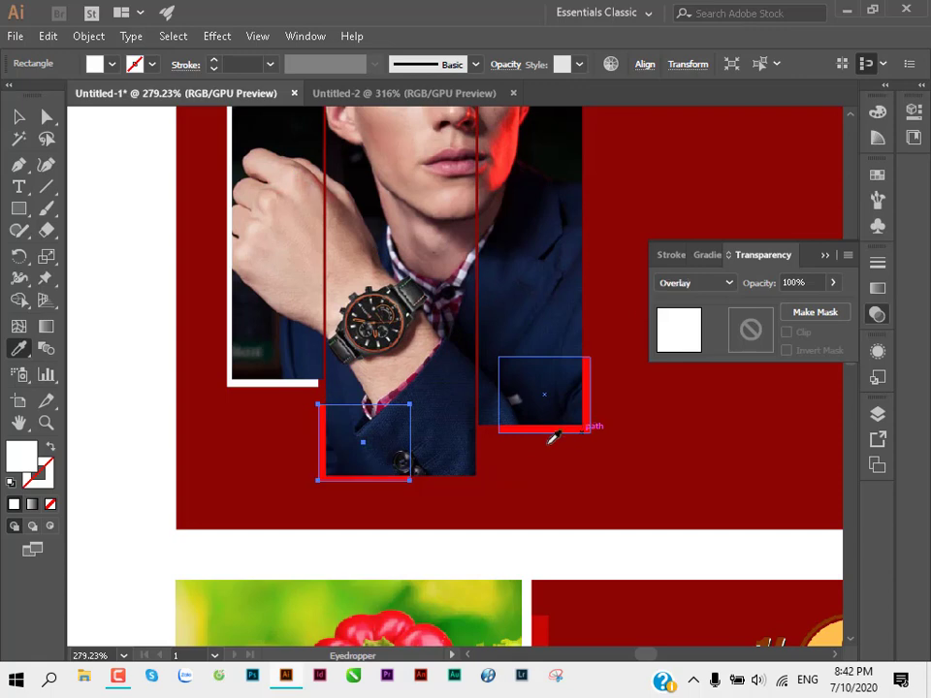
{"action": "key", "text": "v"}
{"action": "left_click", "coordinate": [254, 386]}
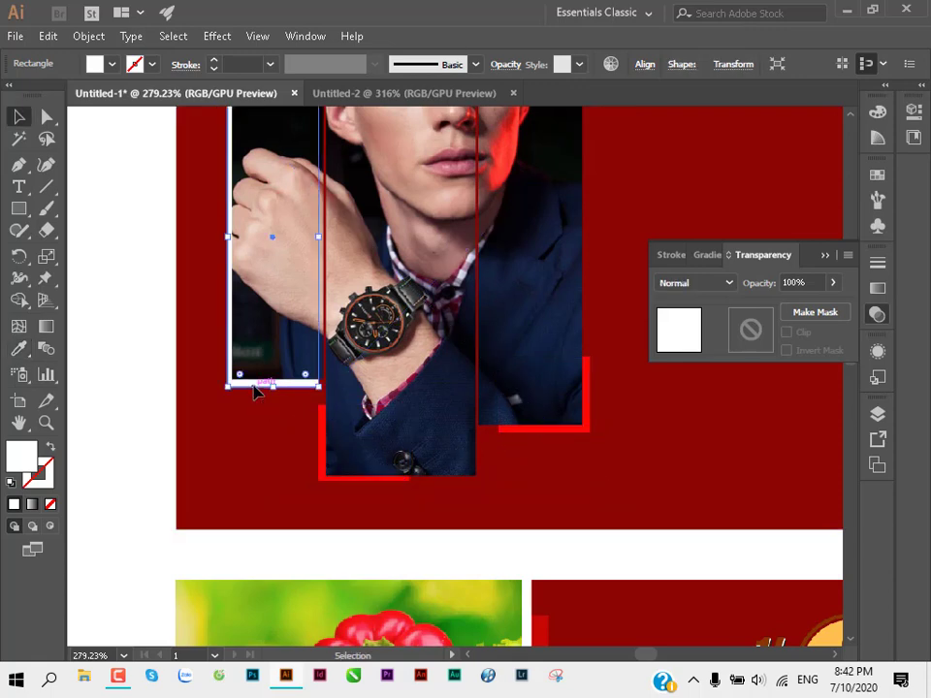
{"action": "key", "text": "i"}
{"action": "left_click", "coordinate": [598, 427]}
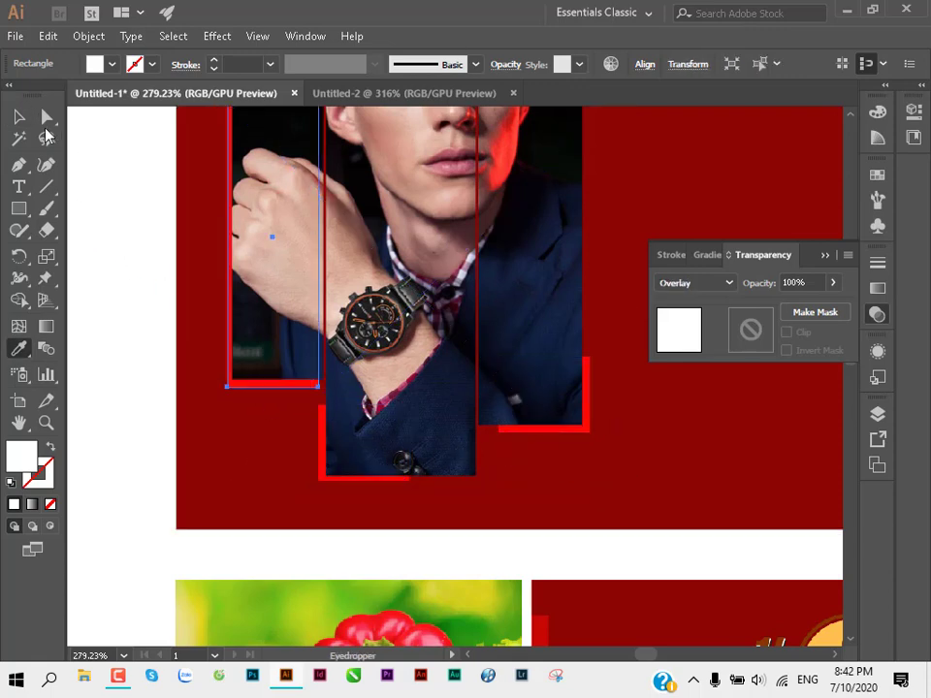
{"action": "left_click", "coordinate": [46, 117]}
{"action": "left_click", "coordinate": [21, 117]}
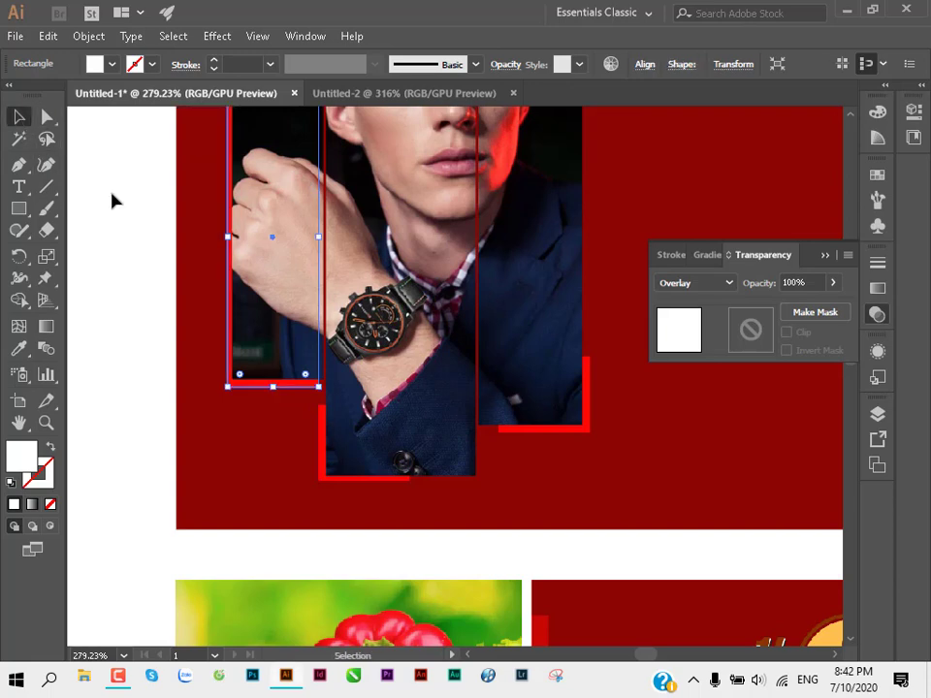
{"action": "left_click", "coordinate": [113, 202]}
{"action": "key", "text": "z"}
{"action": "left_click", "coordinate": [161, 287], "text": "alt"}
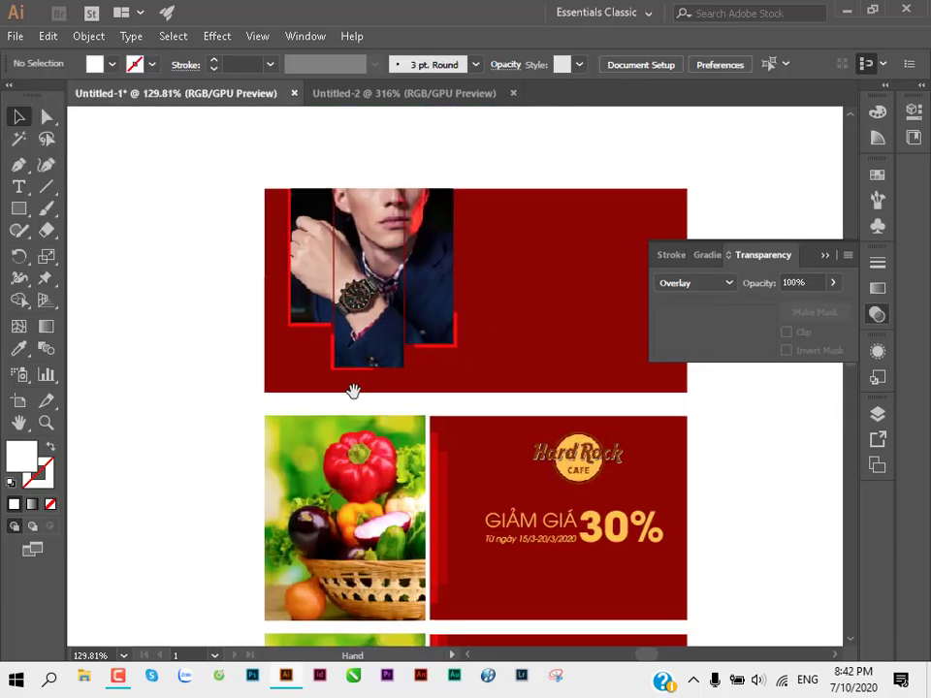
Step: Copy the GIẢM GIÁ 30% text group into the watch banner, then cancel a Place attempt
{"action": "left_click", "coordinate": [534, 536]}
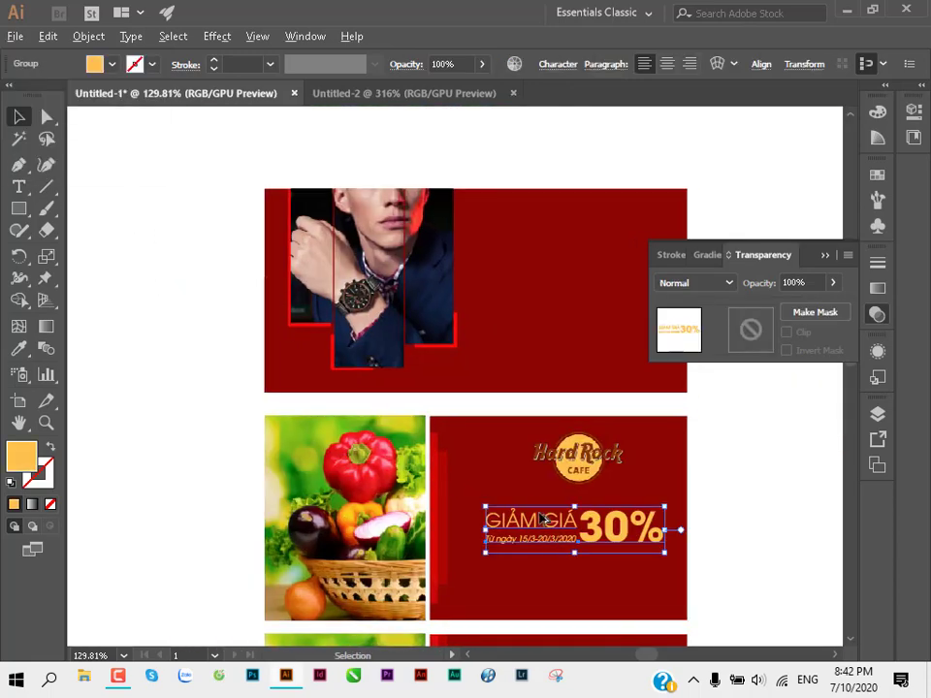
{"action": "left_click_drag", "start_coordinate": [545, 521], "coordinate": [554, 298]}
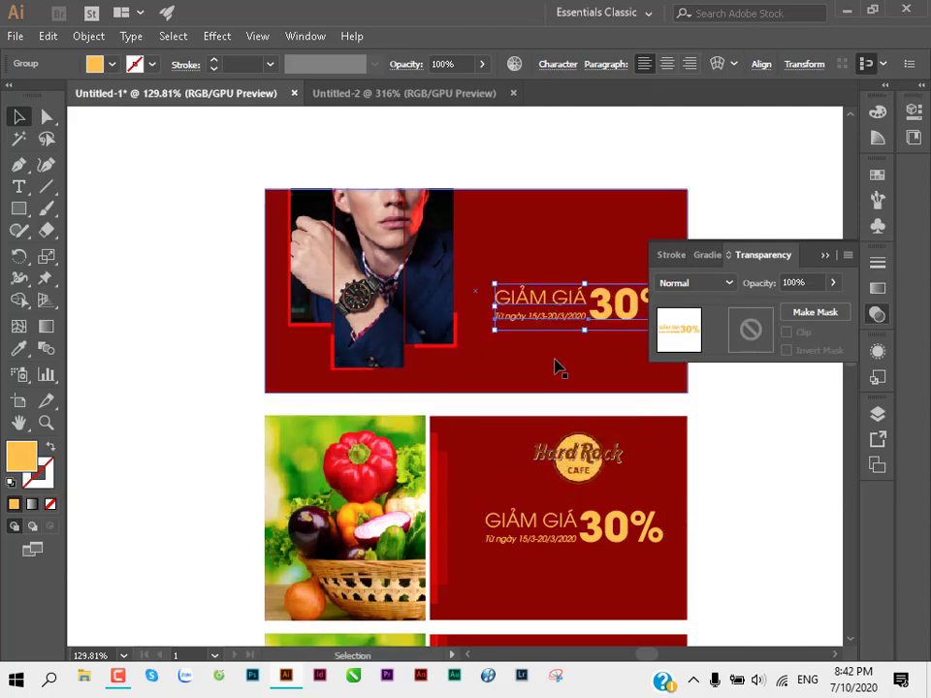
{"action": "left_click_drag", "start_coordinate": [557, 367], "coordinate": [438, 365]}
{"action": "key", "text": "ctrl+shift+p"}
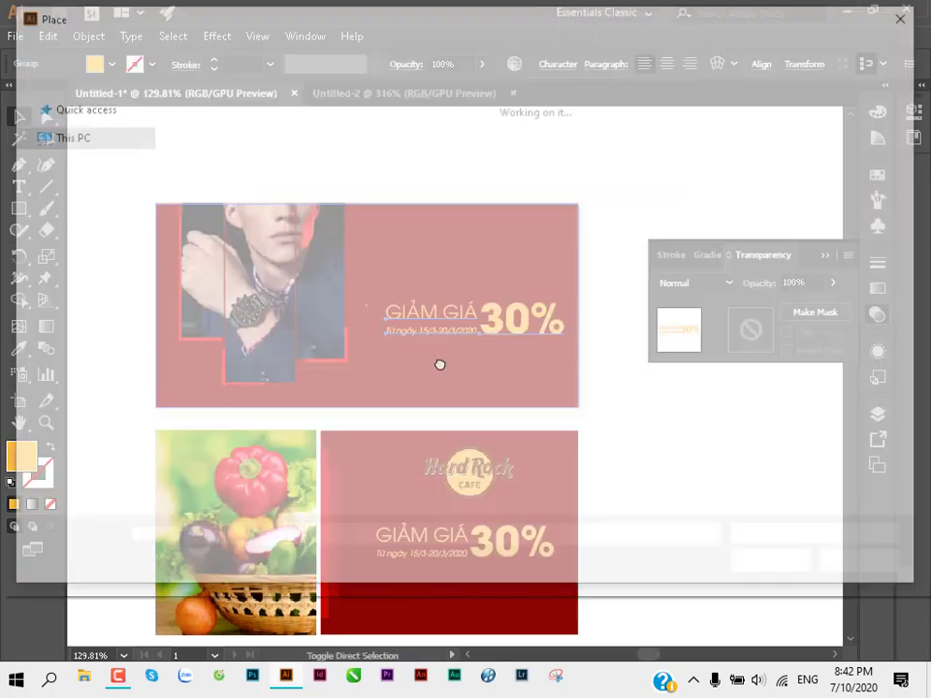
{"action": "mouse_move", "coordinate": [915, 105]}
{"action": "left_mouse_down"}
{"action": "mouse_move", "coordinate": [911, 270]}
{"action": "mouse_move", "coordinate": [889, 289]}
{"action": "mouse_move", "coordinate": [890, 303]}
{"action": "left_mouse_up"}
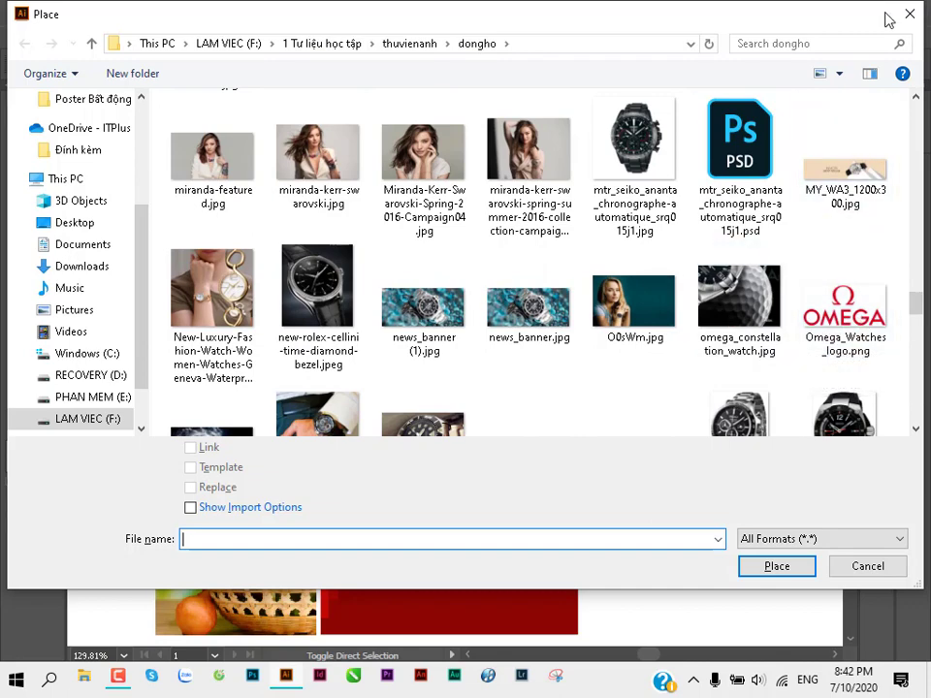
{"action": "key", "text": "Escape"}
Step: Copy the Hard Rock Cafe logo up into the watch banner and zoom in on the text
{"action": "left_click_drag", "start_coordinate": [461, 460], "coordinate": [462, 232]}
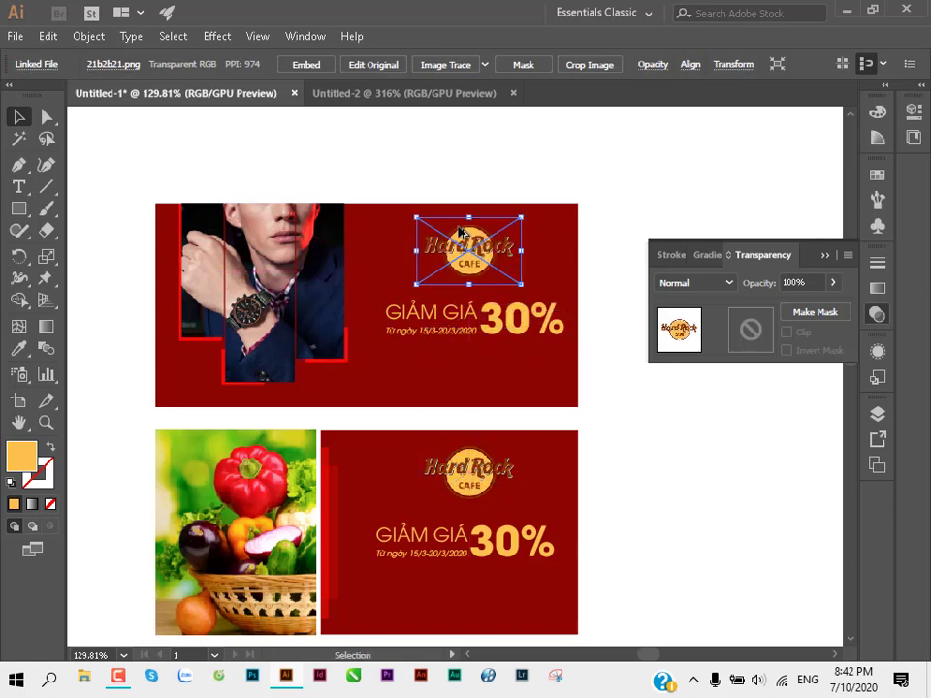
{"action": "left_click", "coordinate": [451, 186]}
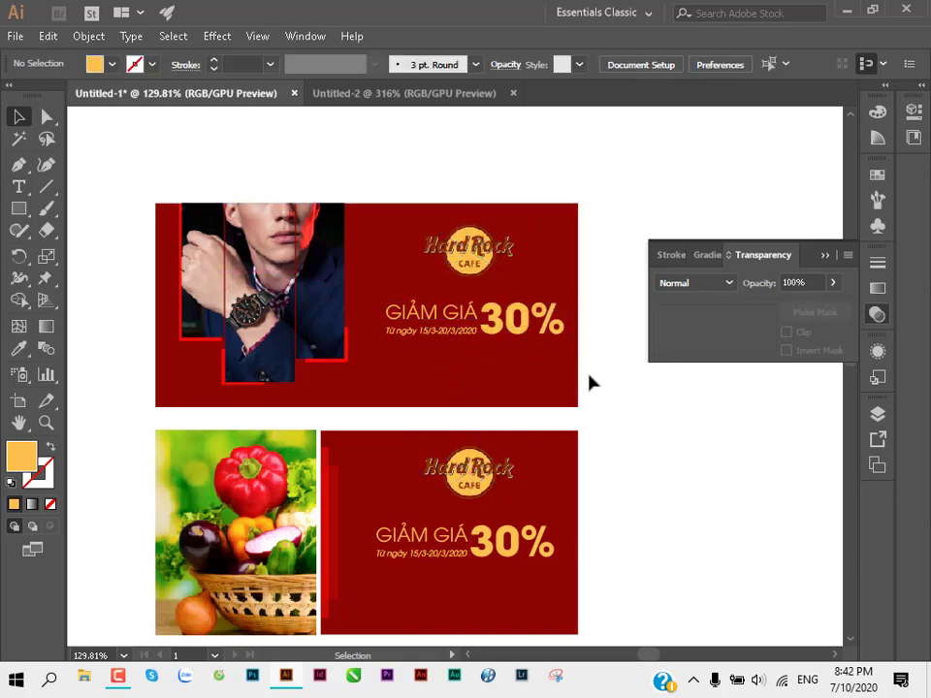
{"action": "left_click", "coordinate": [552, 320]}
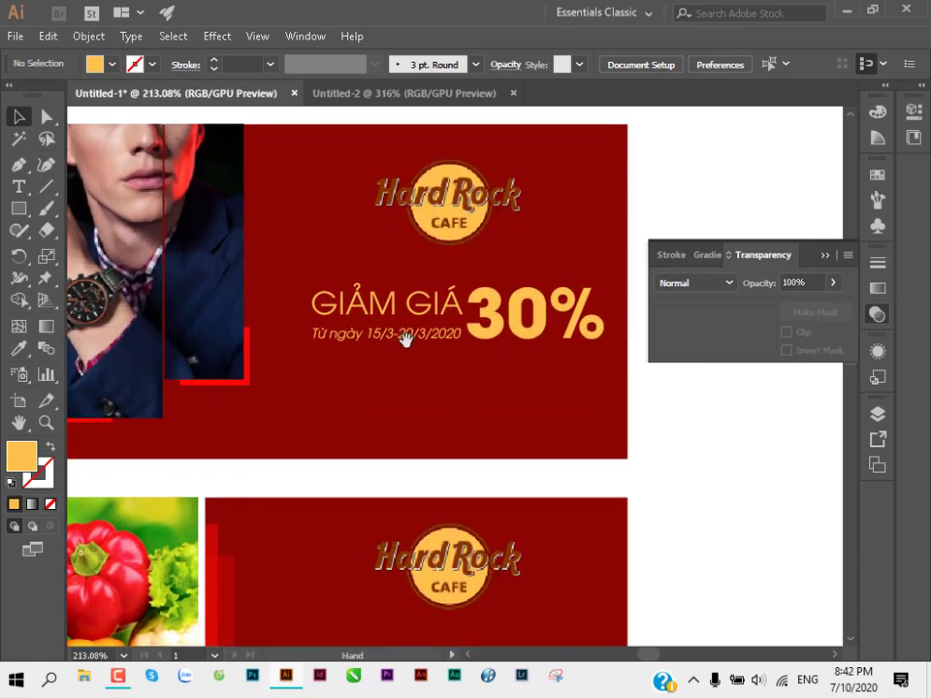
{"action": "scroll", "coordinate": [405, 337], "scroll_direction": "up", "scroll_amount": 1}
{"action": "scroll", "coordinate": [467, 301], "scroll_direction": "up", "scroll_amount": 1}
{"action": "scroll", "coordinate": [401, 369], "scroll_direction": "up", "scroll_amount": 1}
{"action": "scroll", "coordinate": [405, 363], "scroll_direction": "up", "scroll_amount": 1}
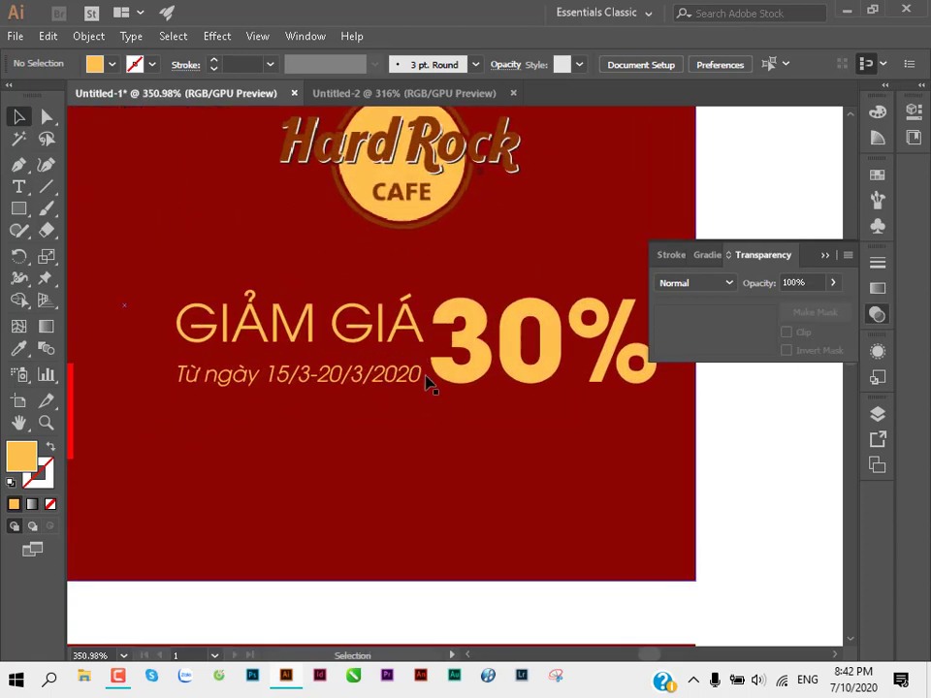
Step: Ungroup the discount text and regroup the GIẢM GIÁ heading, date line and 30% text
{"action": "left_click", "coordinate": [329, 389]}
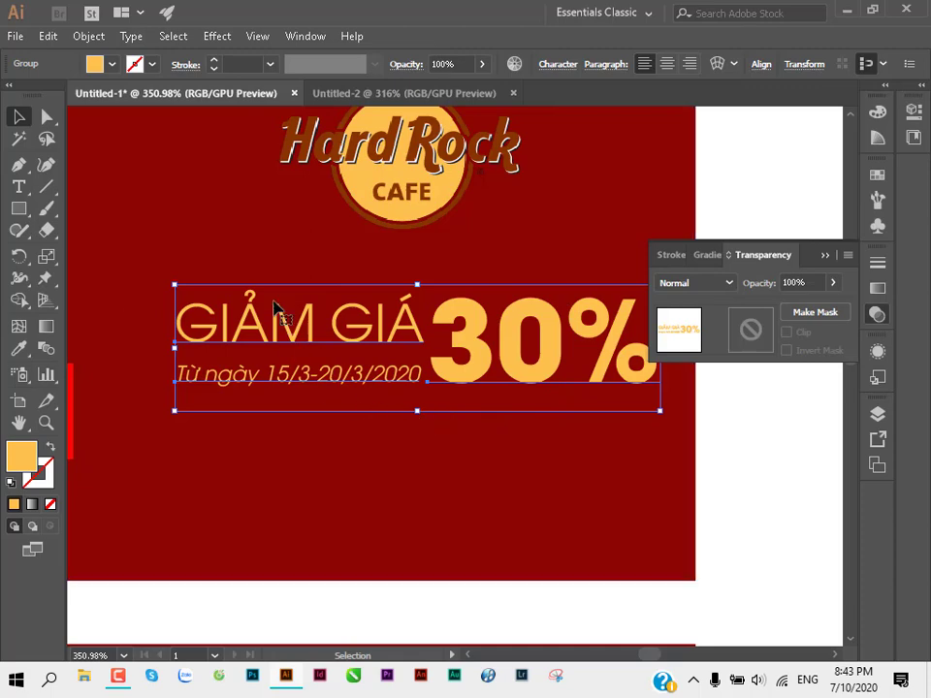
{"action": "right_click", "coordinate": [355, 337]}
{"action": "left_click", "coordinate": [456, 485]}
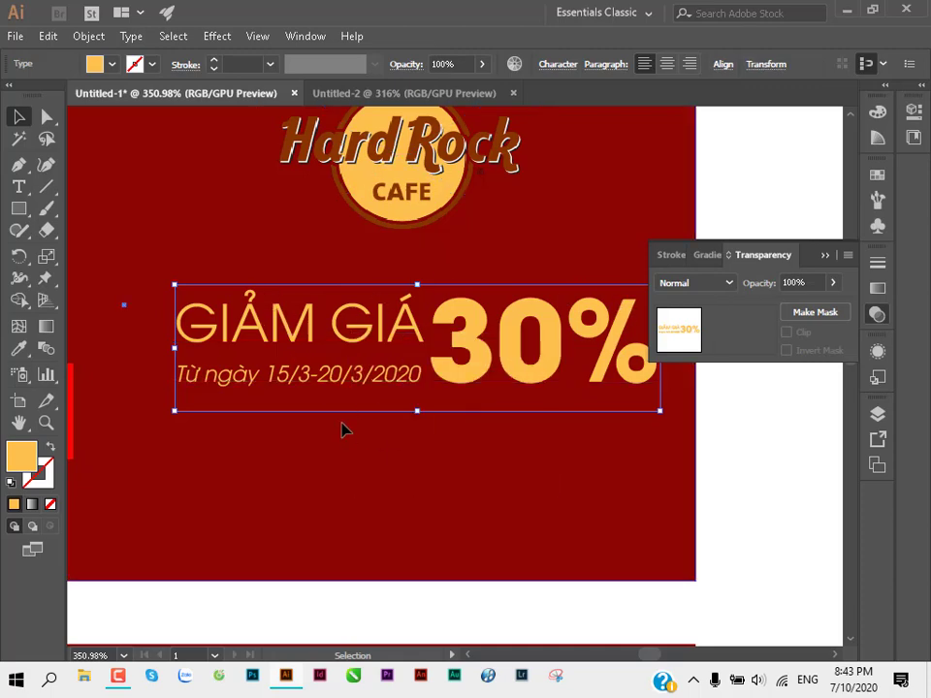
{"action": "left_click", "coordinate": [343, 429]}
{"action": "left_click", "coordinate": [311, 378]}
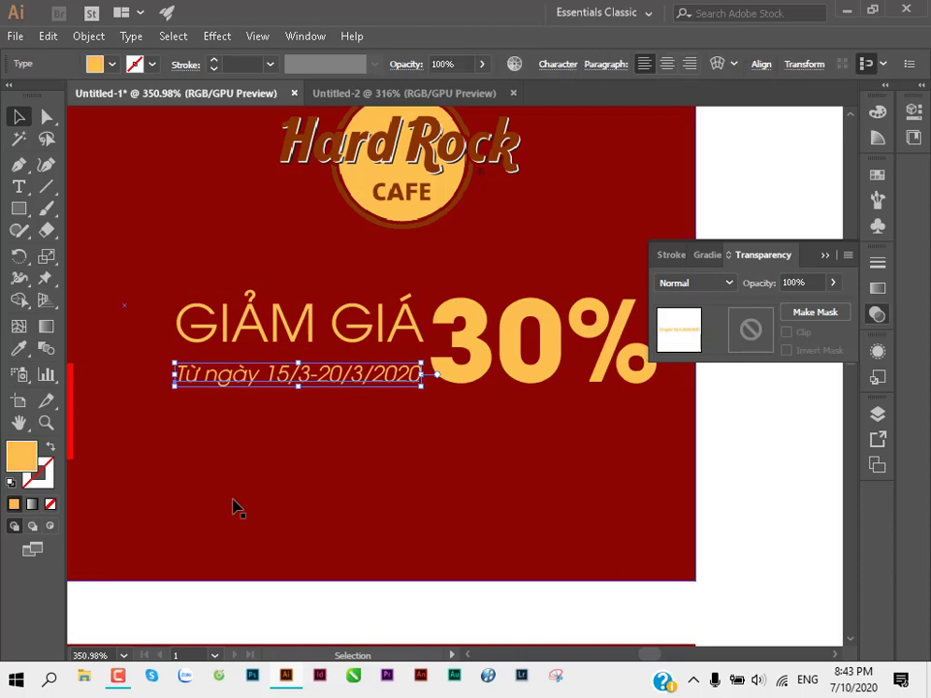
{"action": "left_click", "coordinate": [399, 325]}
{"action": "left_click", "coordinate": [482, 349]}
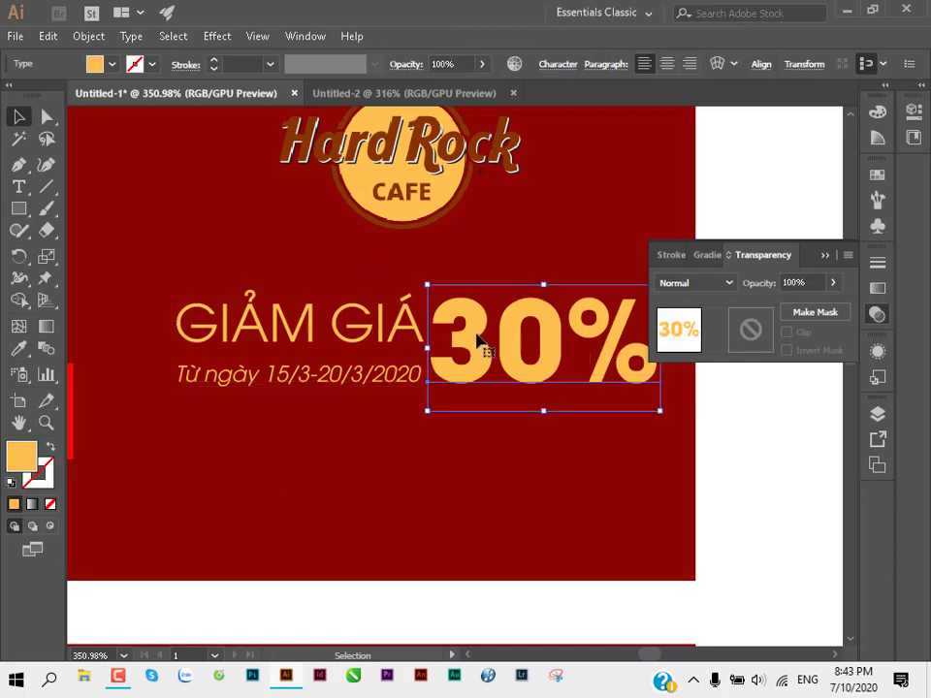
{"action": "left_click", "coordinate": [399, 332], "text": "shift"}
{"action": "left_click", "coordinate": [367, 378], "text": "shift"}
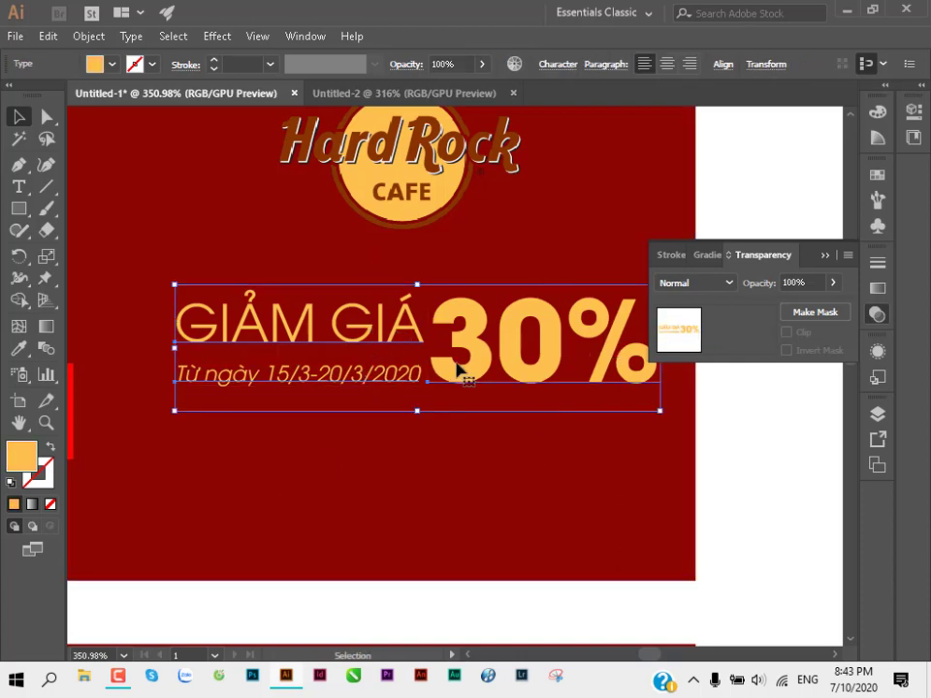
{"action": "key", "text": "ctrl+g"}
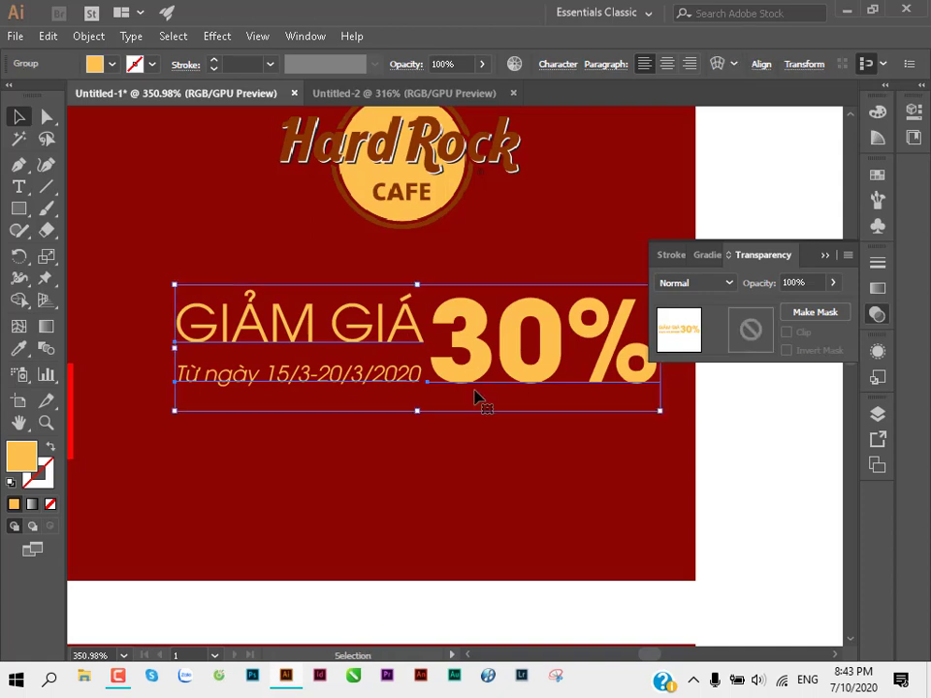
{"action": "left_click", "coordinate": [745, 427]}
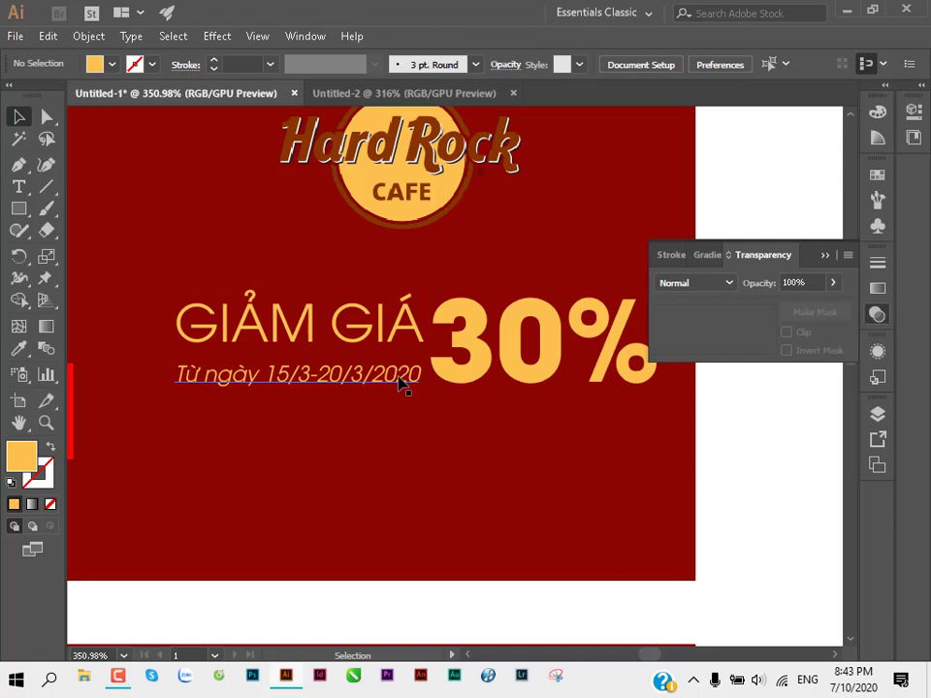
{"action": "left_click", "coordinate": [320, 378]}
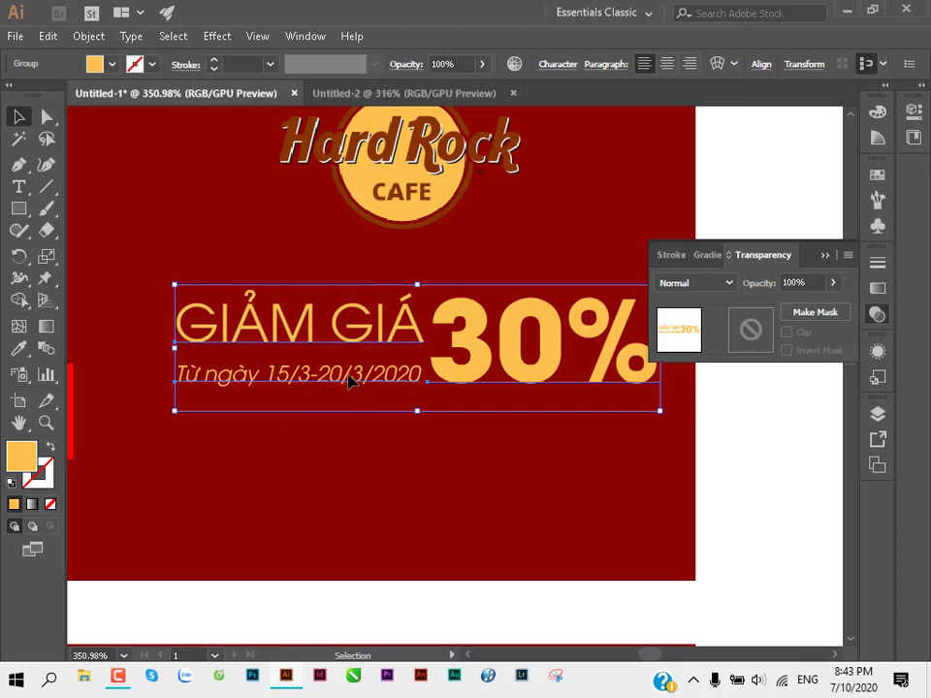
Step: Change the date line from 15/3 to 14/3 inside the text group and exit isolation mode
{"action": "double_click", "coordinate": [350, 381]}
{"action": "left_click", "coordinate": [296, 381]}
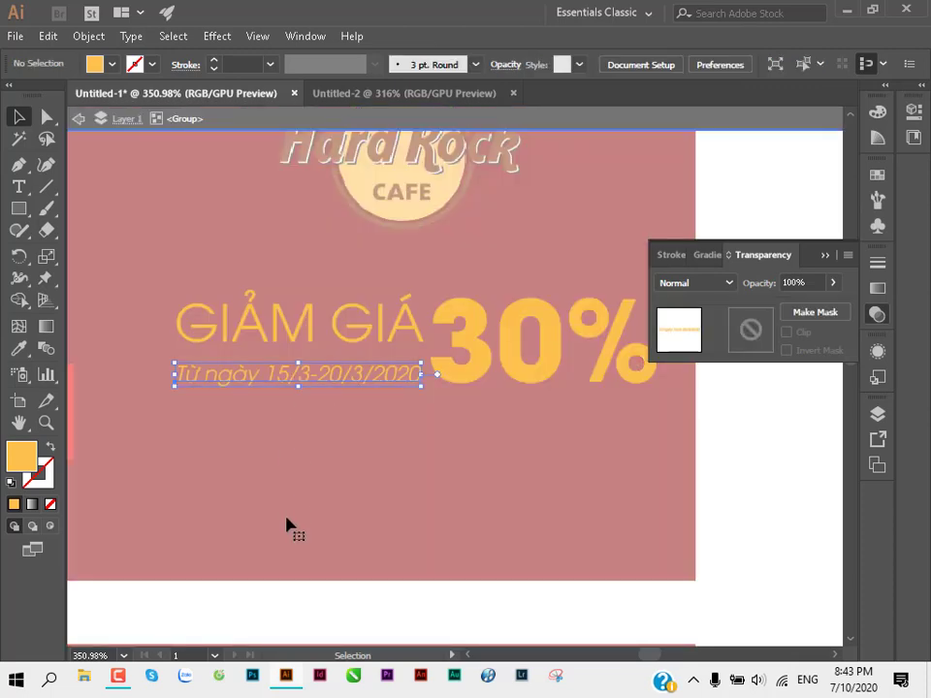
{"action": "key", "text": "t"}
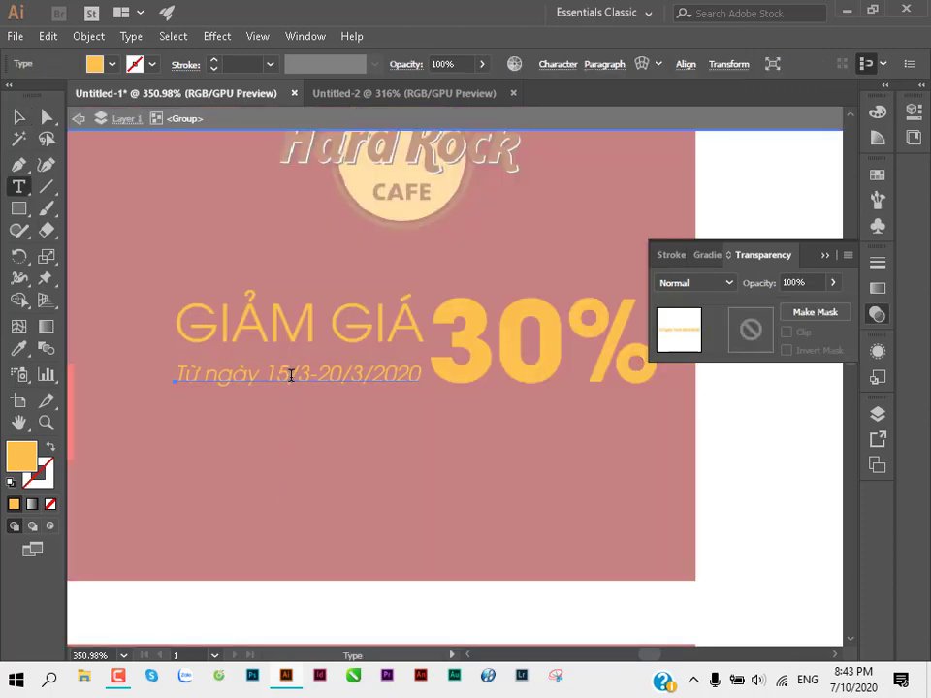
{"action": "left_click", "coordinate": [290, 374]}
{"action": "key", "text": "BackSpace"}
{"action": "type", "text": "4"}
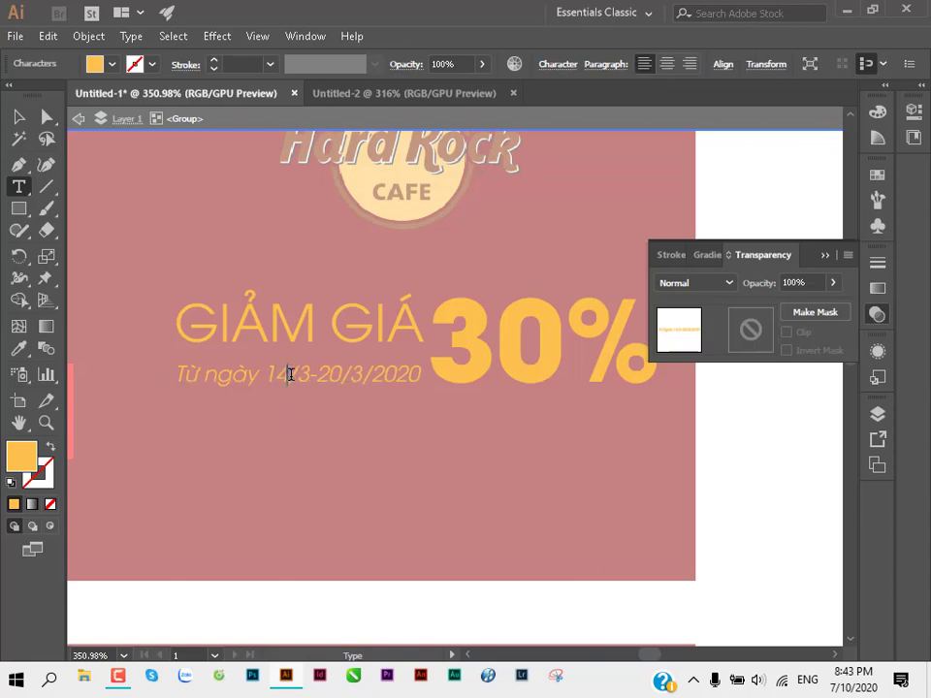
{"action": "left_click", "coordinate": [19, 116]}
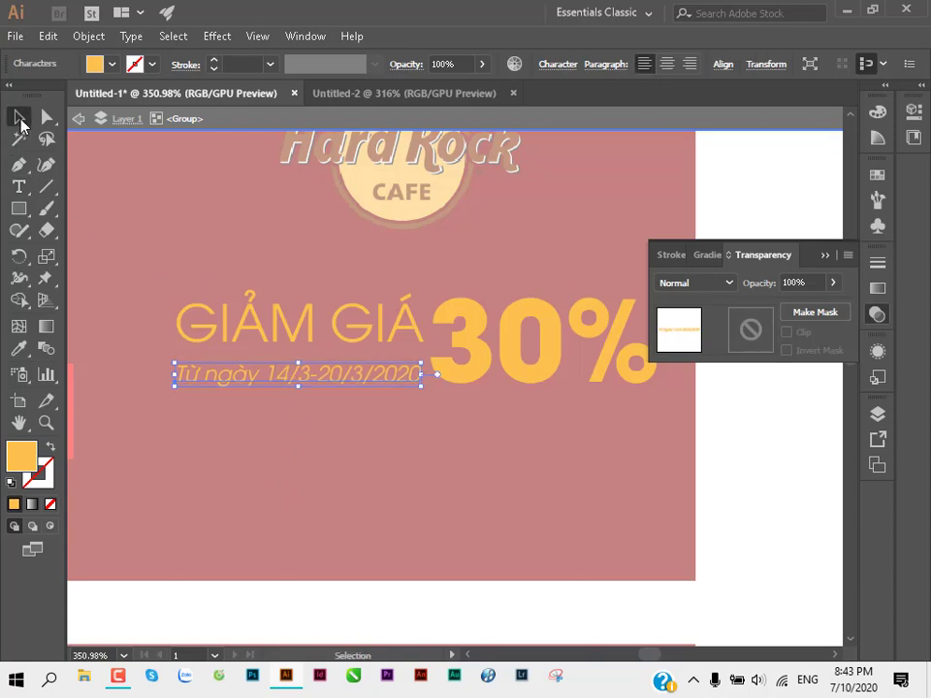
{"action": "double_click", "coordinate": [786, 499]}
{"action": "left_click_drag", "start_coordinate": [499, 359], "coordinate": [486, 428]}
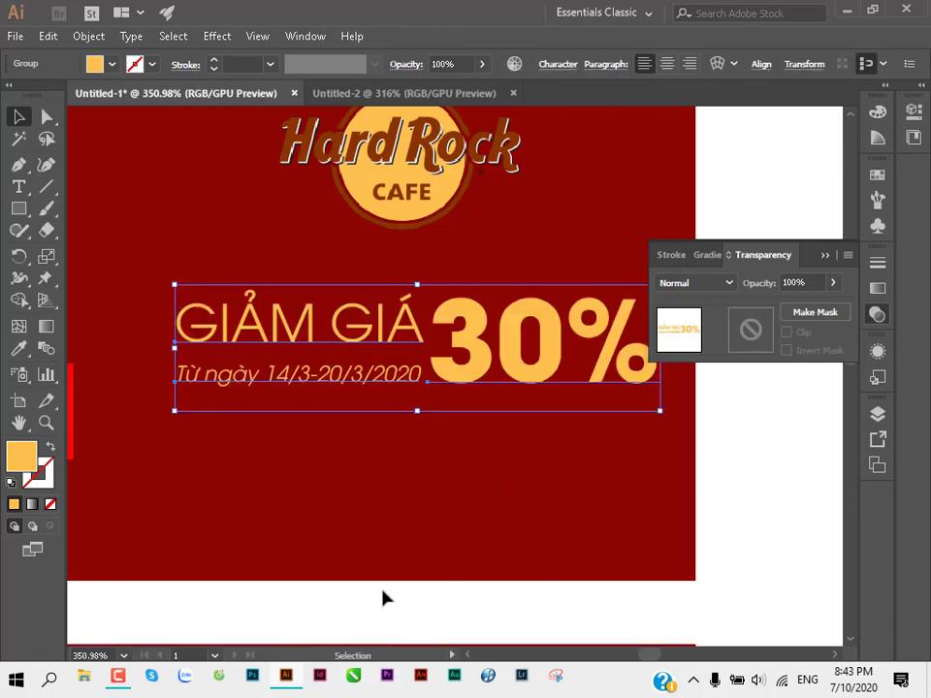
{"action": "scroll", "coordinate": [303, 374], "scroll_direction": "down", "scroll_amount": 2}
{"action": "scroll", "coordinate": [398, 440], "scroll_direction": "down", "scroll_amount": 2}
{"action": "scroll", "coordinate": [398, 440], "scroll_direction": "left", "scroll_amount": 3}
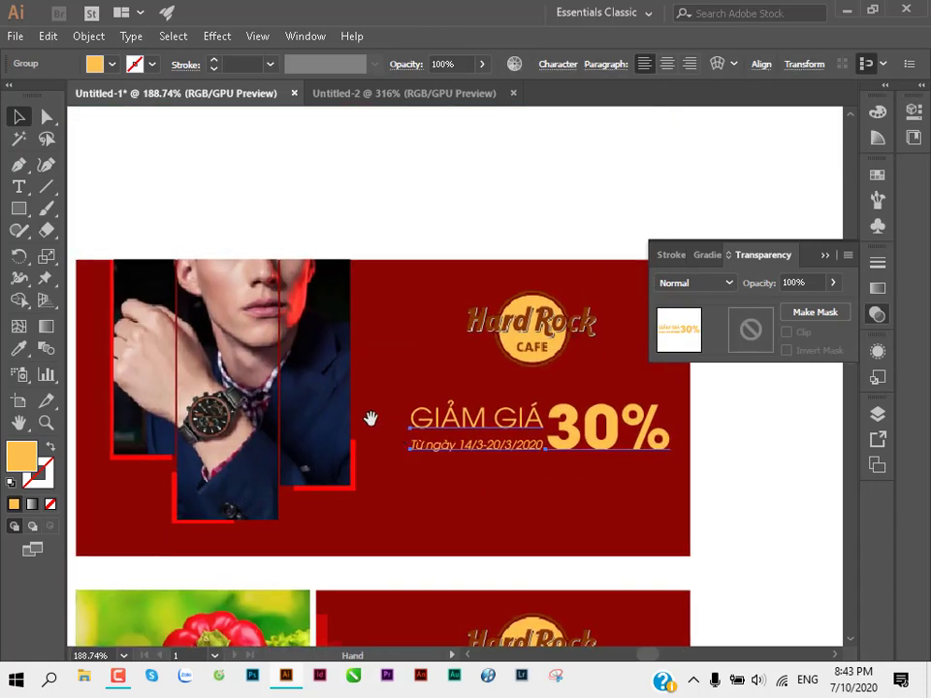
{"action": "scroll", "coordinate": [417, 346], "scroll_direction": "left", "scroll_amount": 1}
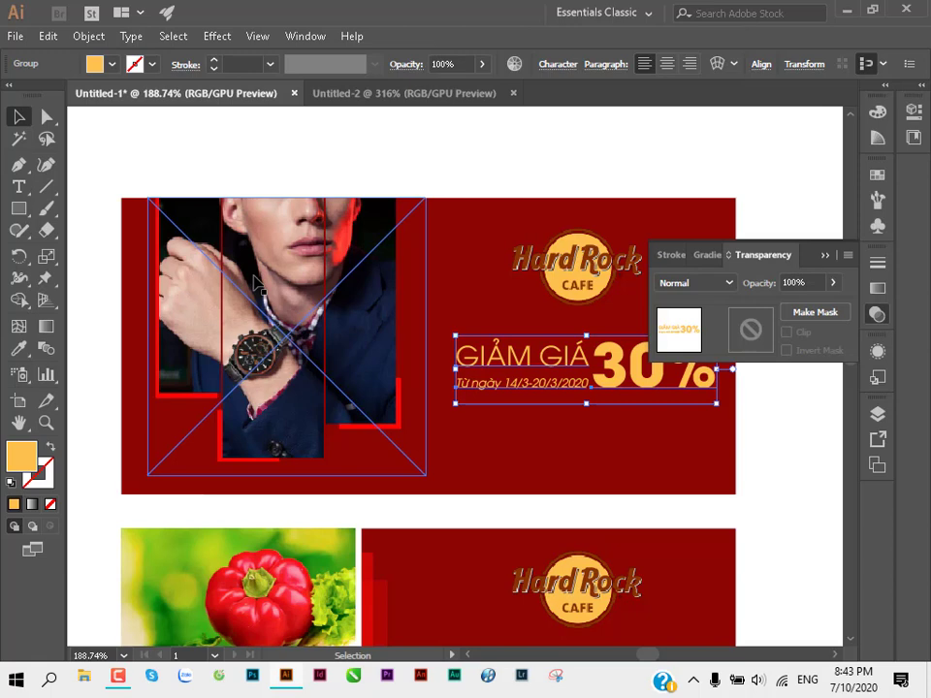
Step: Zoom out and scroll from the watch banner down to the green pixel-mosaic banners
{"action": "left_click", "coordinate": [253, 166]}
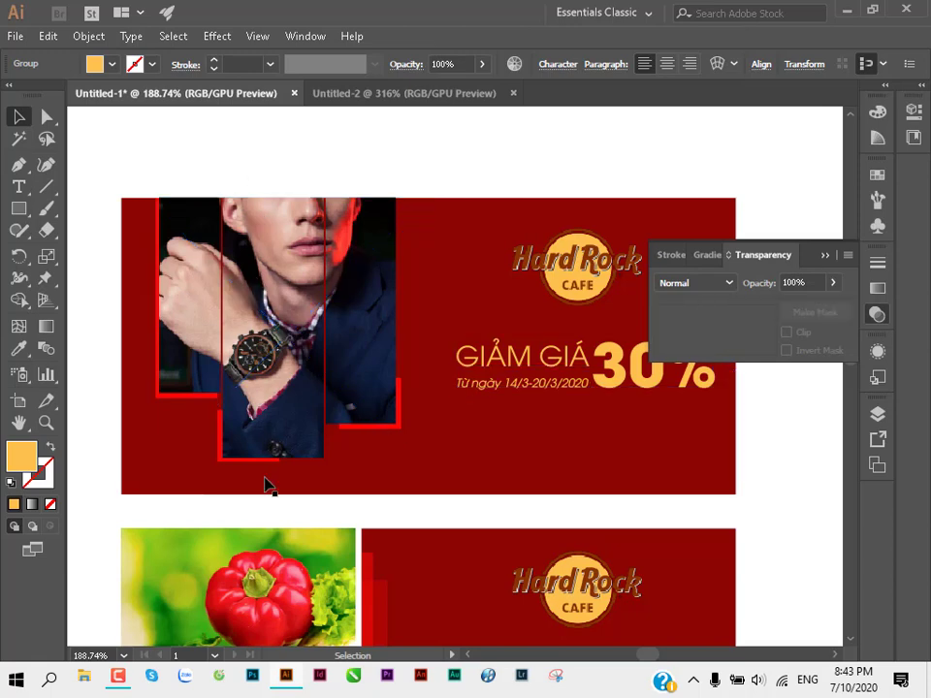
{"action": "left_click", "coordinate": [480, 454]}
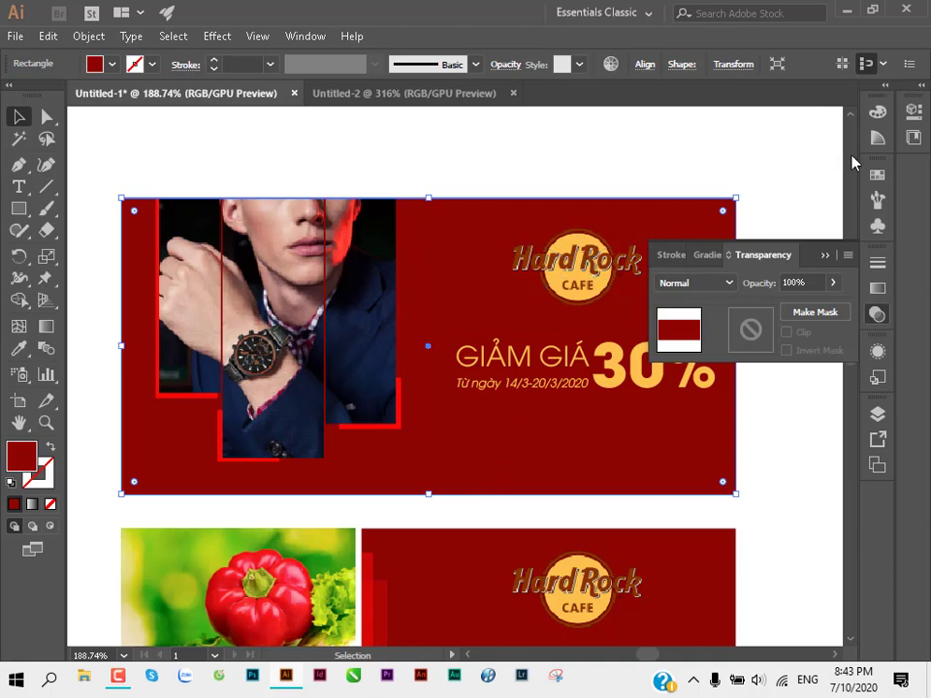
{"action": "left_click", "coordinate": [270, 152]}
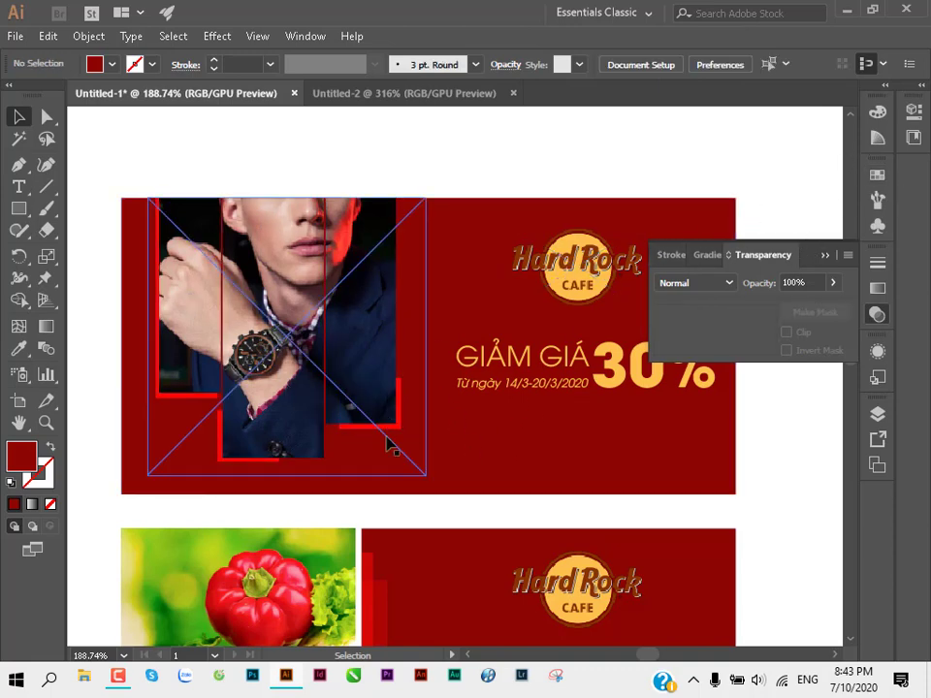
{"action": "scroll", "coordinate": [412, 469], "scroll_direction": "down", "scroll_amount": 5}
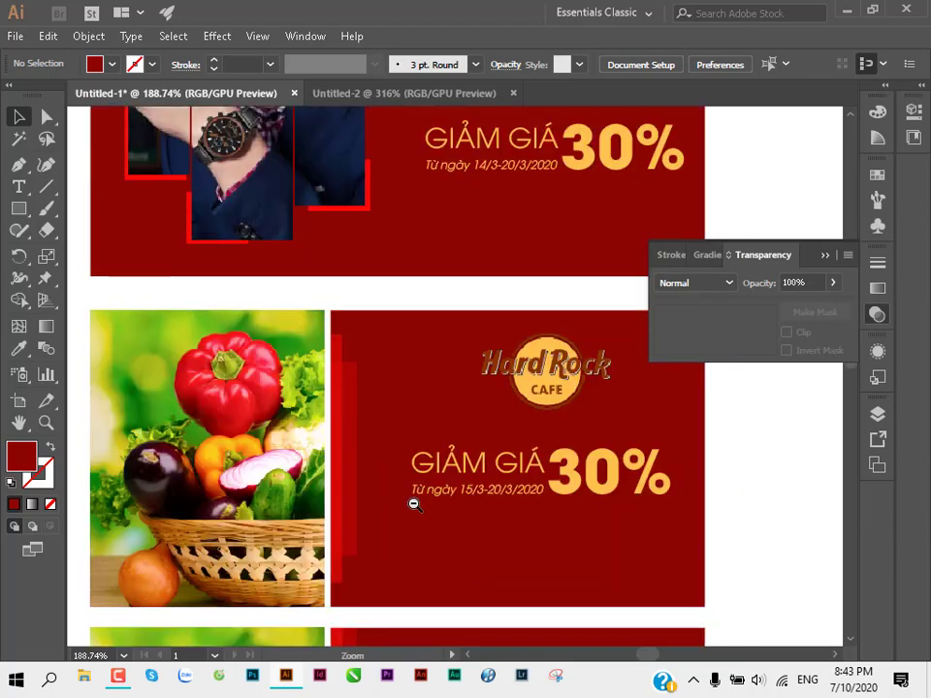
{"action": "key", "text": "ctrl+minus"}
{"action": "scroll", "coordinate": [394, 391], "scroll_direction": "down", "scroll_amount": 4}
{"action": "scroll", "coordinate": [383, 330], "scroll_direction": "down", "scroll_amount": 8}
{"action": "scroll", "coordinate": [372, 283], "scroll_direction": "down", "scroll_amount": 5}
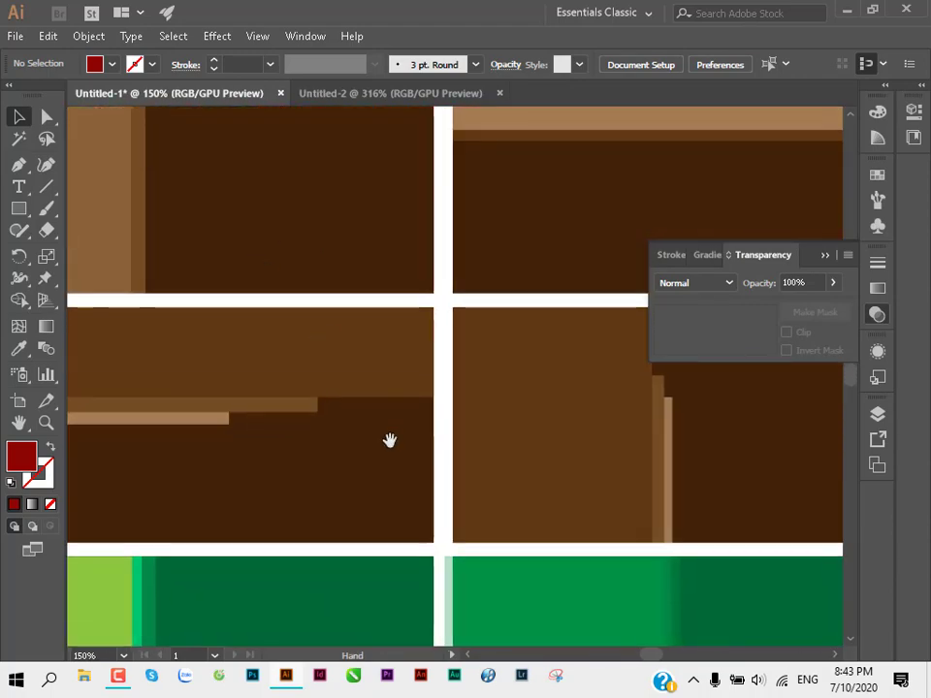
{"action": "scroll", "coordinate": [388, 441], "scroll_direction": "down", "scroll_amount": 9}
{"action": "scroll", "coordinate": [382, 254], "scroll_direction": "down", "scroll_amount": 5}
{"action": "scroll", "coordinate": [400, 357], "scroll_direction": "down", "scroll_amount": 6}
{"action": "key", "text": "ctrl+minus"}
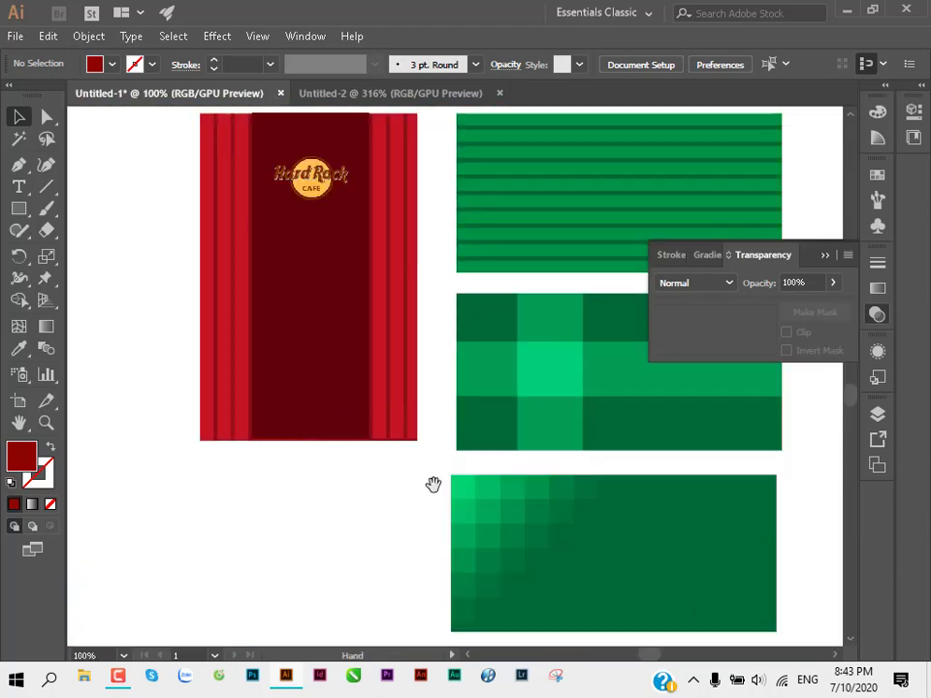
{"action": "scroll", "coordinate": [433, 483], "scroll_direction": "down", "scroll_amount": 5}
{"action": "scroll", "coordinate": [556, 339], "scroll_direction": "up", "scroll_amount": 3}
{"action": "scroll", "coordinate": [427, 364], "scroll_direction": "up", "scroll_amount": 2}
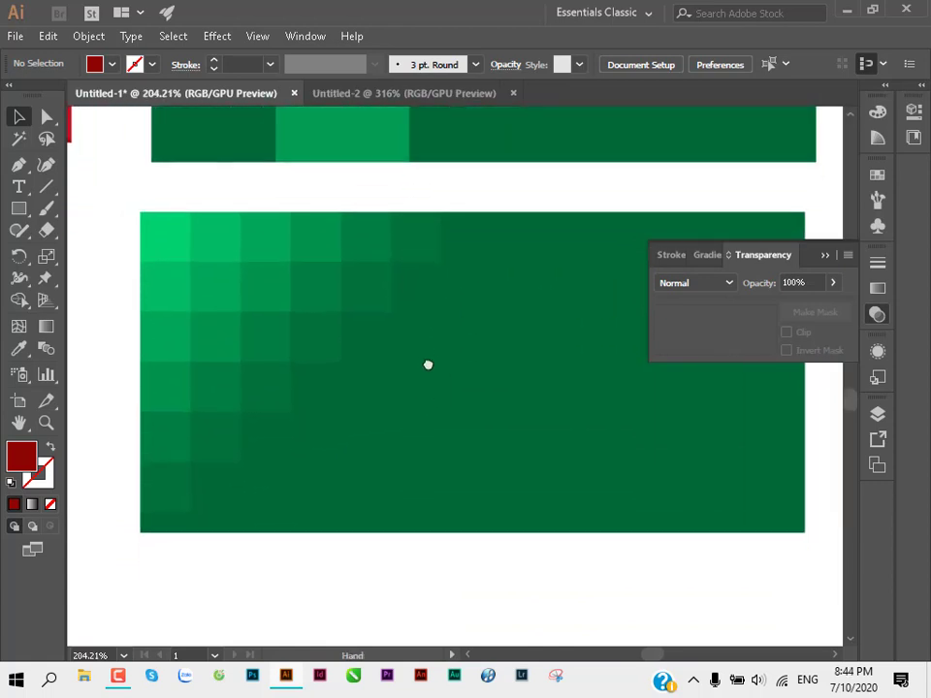
{"action": "scroll", "coordinate": [285, 374], "scroll_direction": "down", "scroll_amount": 3}
{"action": "scroll", "coordinate": [214, 291], "scroll_direction": "right", "scroll_amount": 1}
Step: Duplicate the green pixel-mosaic banner straight below the original and inspect its corner squares
{"action": "left_click", "coordinate": [513, 421]}
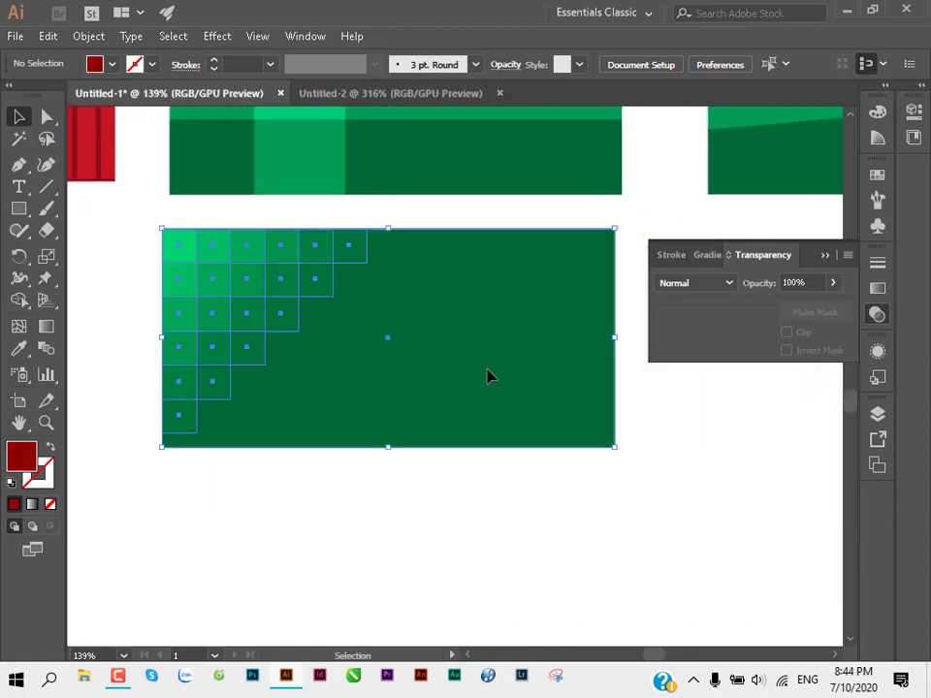
{"action": "left_click_drag", "start_coordinate": [475, 324], "coordinate": [449, 547]}
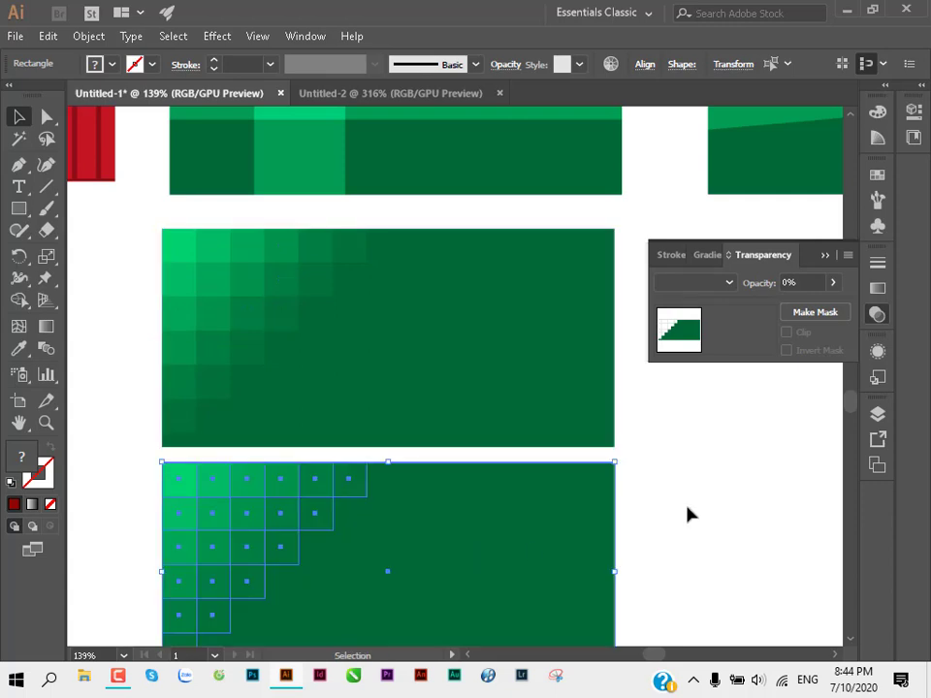
{"action": "scroll", "coordinate": [585, 441], "scroll_direction": "down", "scroll_amount": 2}
{"action": "scroll", "coordinate": [452, 364], "scroll_direction": "down", "scroll_amount": 1}
{"action": "key", "text": "ctrl+shift+a"}
{"action": "scroll", "coordinate": [233, 257], "scroll_direction": "up", "scroll_amount": 1}
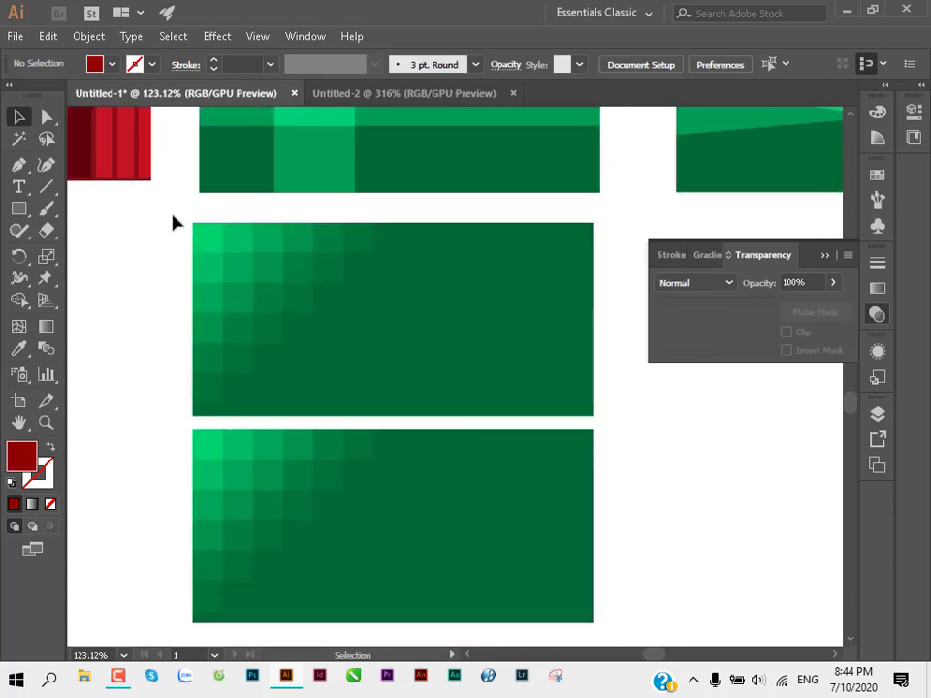
{"action": "left_click_drag", "start_coordinate": [412, 416], "coordinate": [412, 417]}
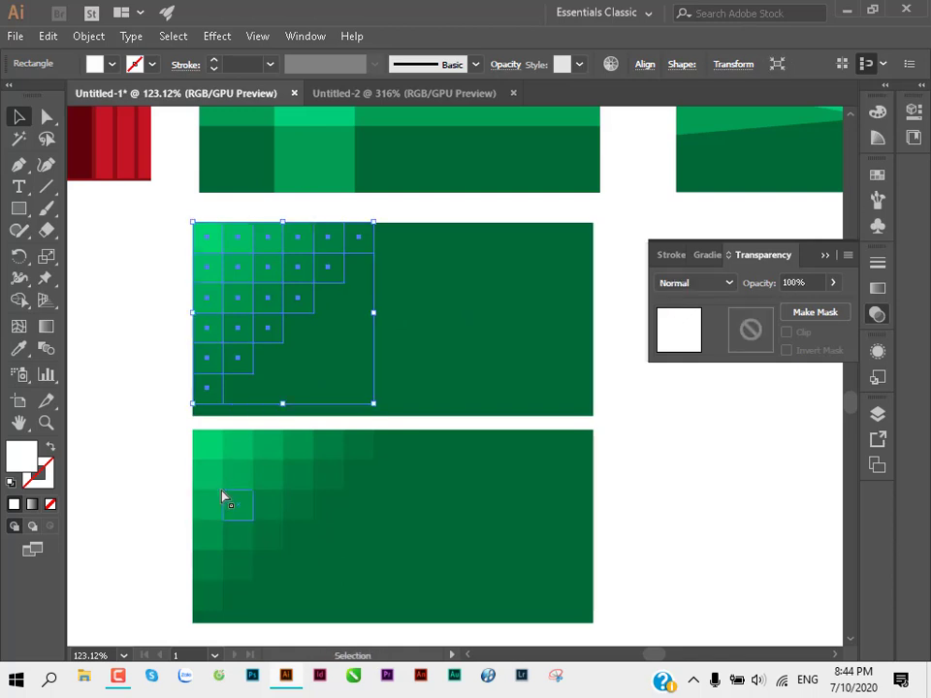
{"action": "left_click", "coordinate": [171, 437]}
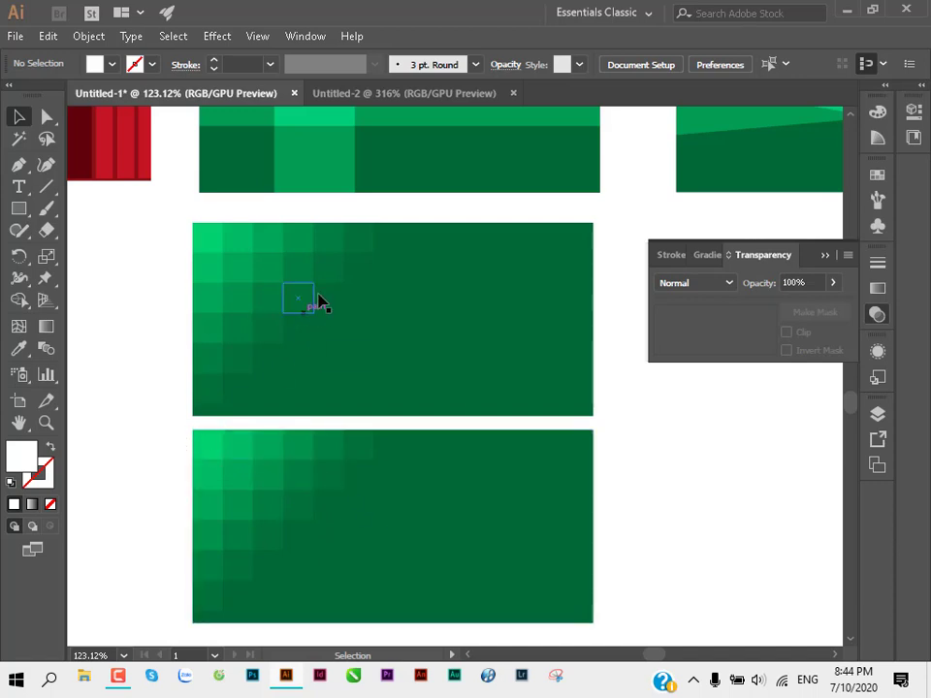
{"action": "left_click", "coordinate": [334, 265]}
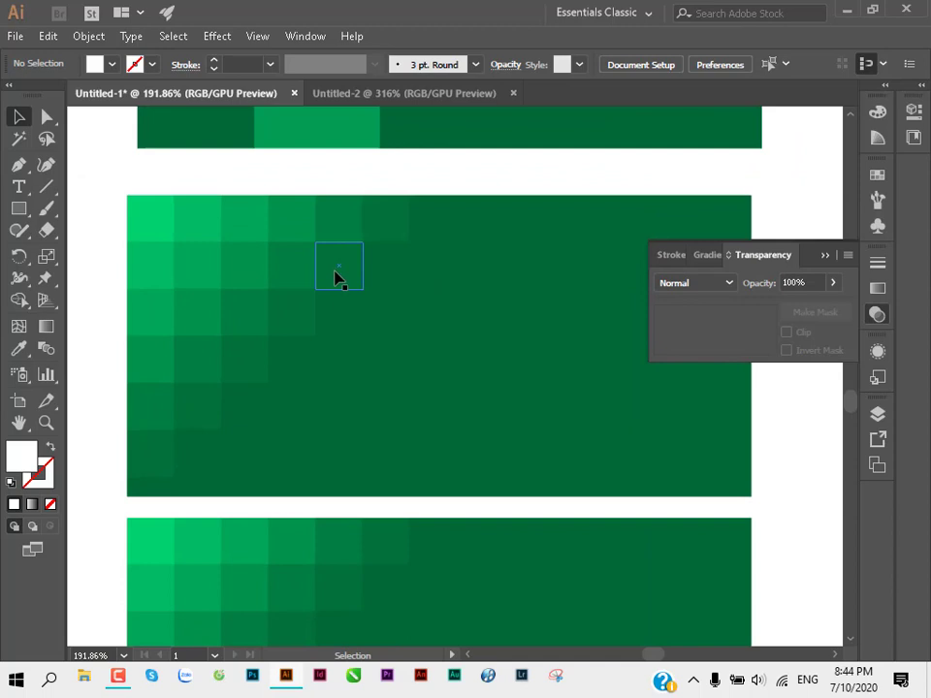
Step: Fill one mosaic square red at 100% opacity and nudge it down-right
{"action": "double_click", "coordinate": [337, 279]}
{"action": "left_click", "coordinate": [331, 286]}
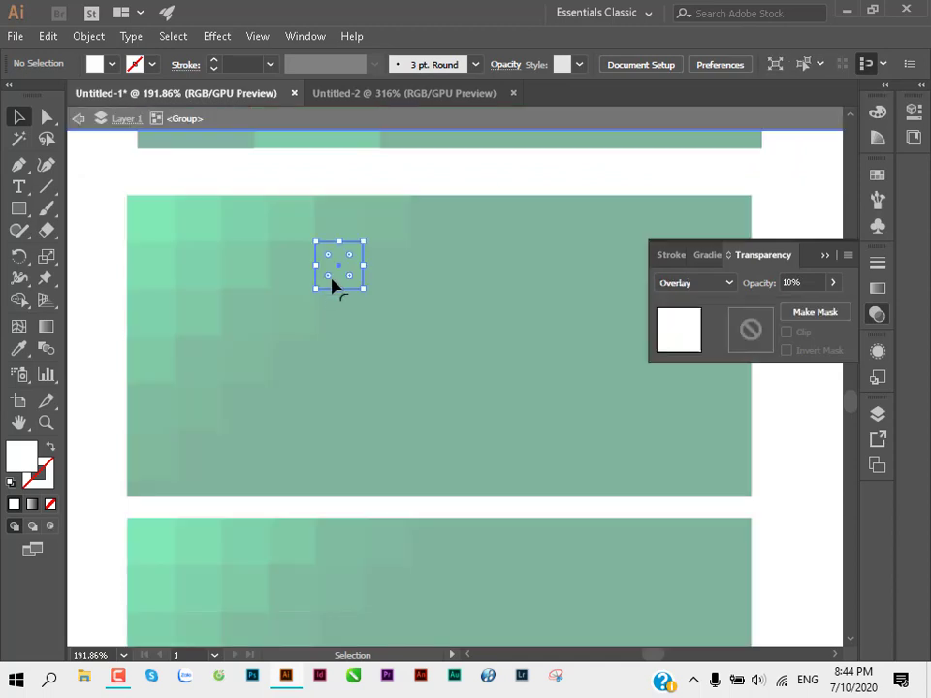
{"action": "left_click", "coordinate": [833, 283]}
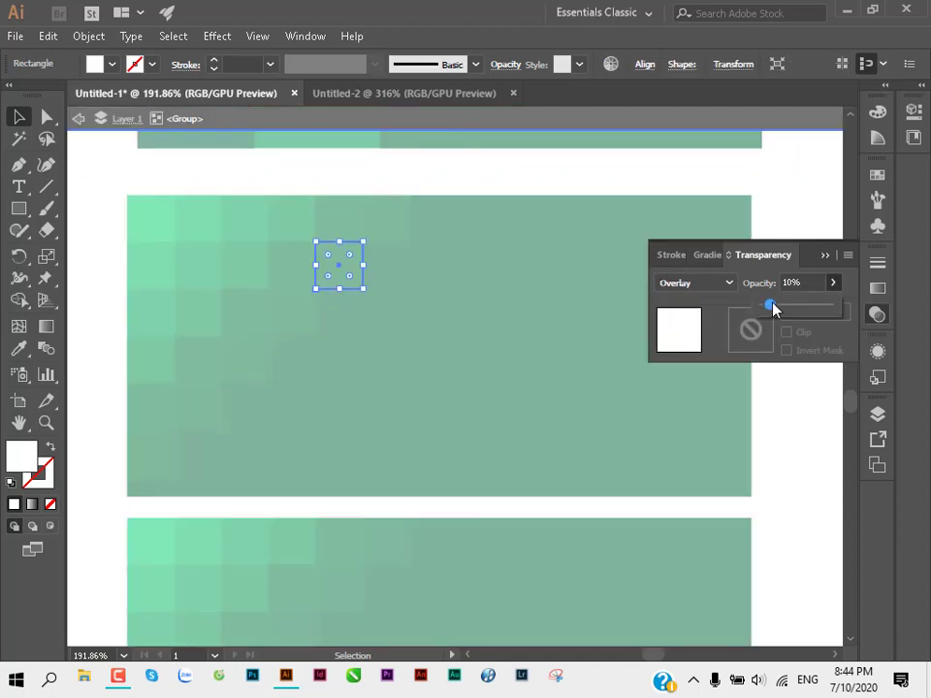
{"action": "left_click_drag", "start_coordinate": [769, 307], "coordinate": [854, 308]}
{"action": "left_click", "coordinate": [876, 175]}
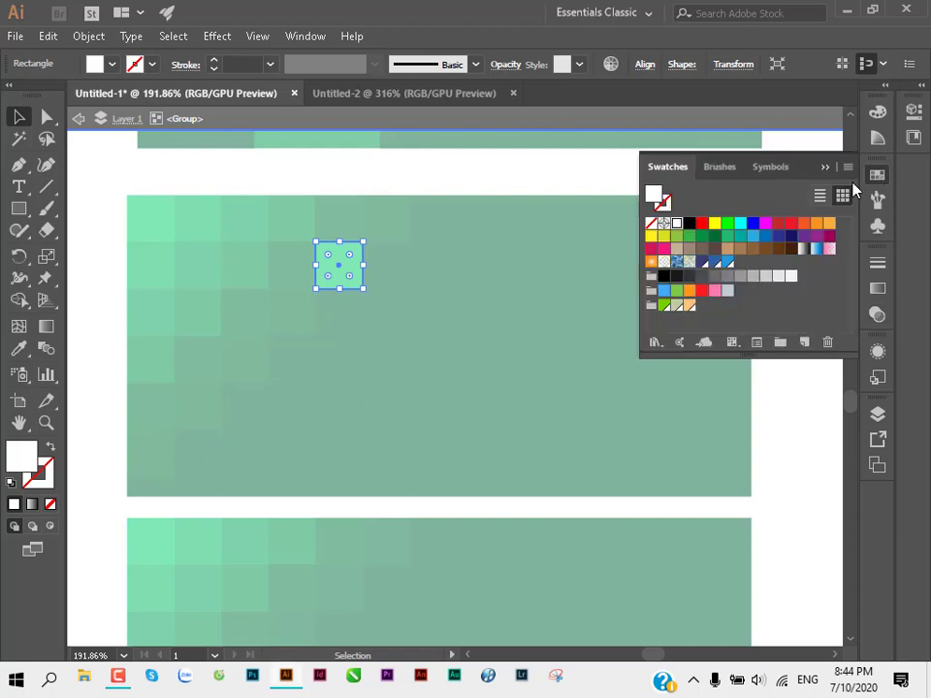
{"action": "left_click", "coordinate": [702, 224]}
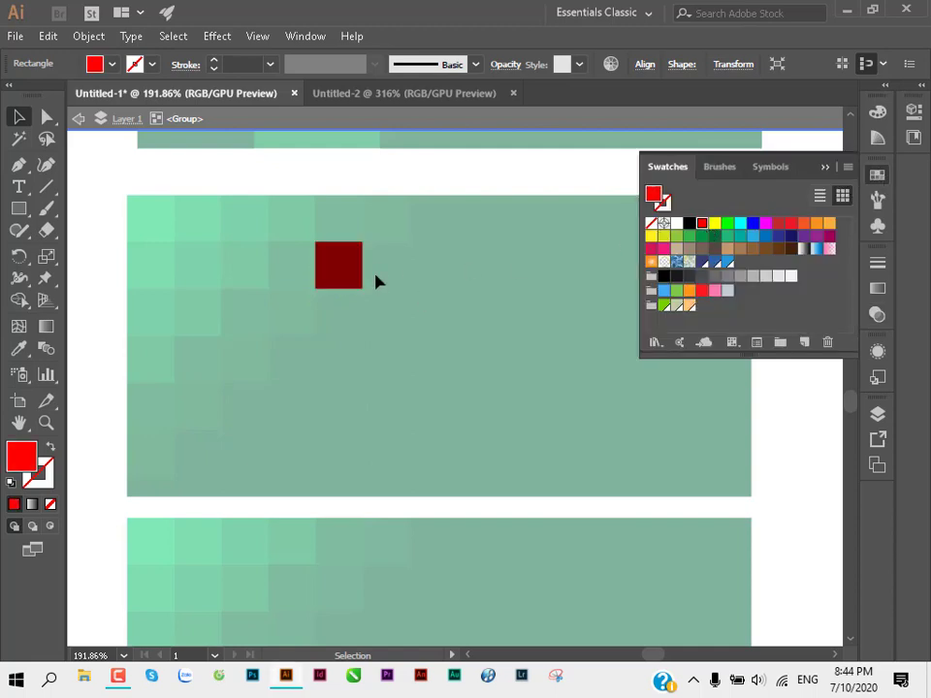
{"action": "left_click_drag", "start_coordinate": [353, 280], "coordinate": [370, 312]}
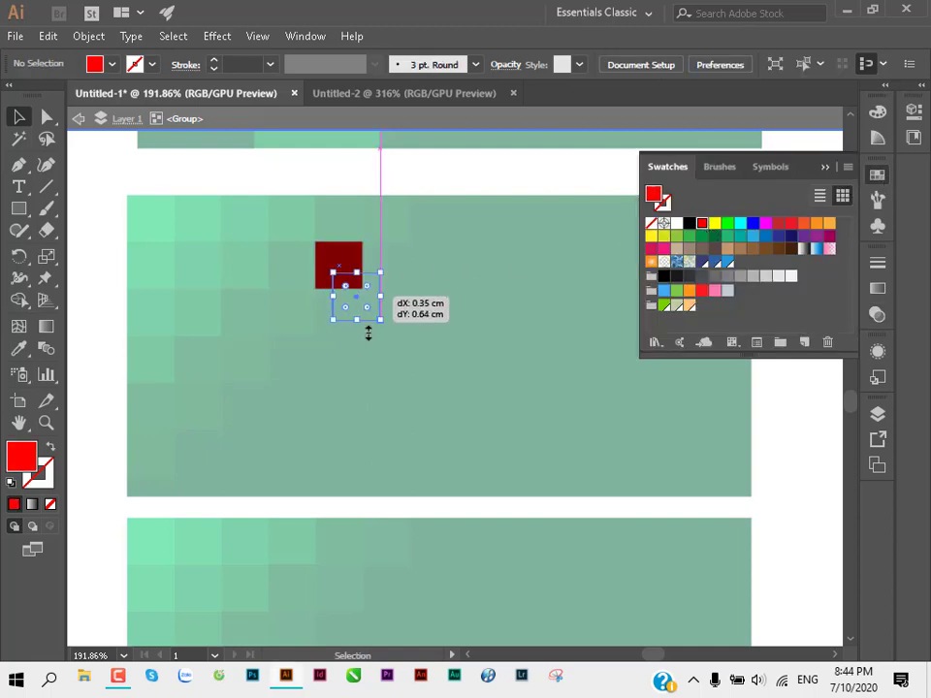
Step: Exit the group and enter the green tile banner's group for editing
{"action": "double_click", "coordinate": [781, 436]}
{"action": "scroll", "coordinate": [501, 382], "scroll_direction": "right", "scroll_amount": 1}
{"action": "scroll", "coordinate": [387, 328], "scroll_direction": "down", "scroll_amount": 2}
{"action": "left_click", "coordinate": [339, 368]}
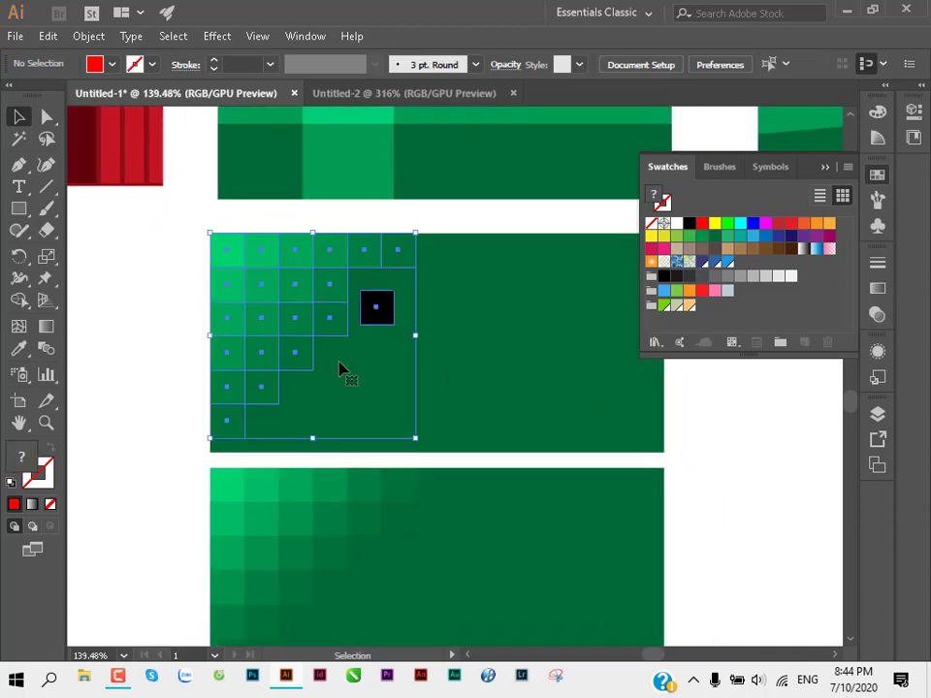
{"action": "left_click", "coordinate": [320, 441]}
{"action": "double_click", "coordinate": [366, 320]}
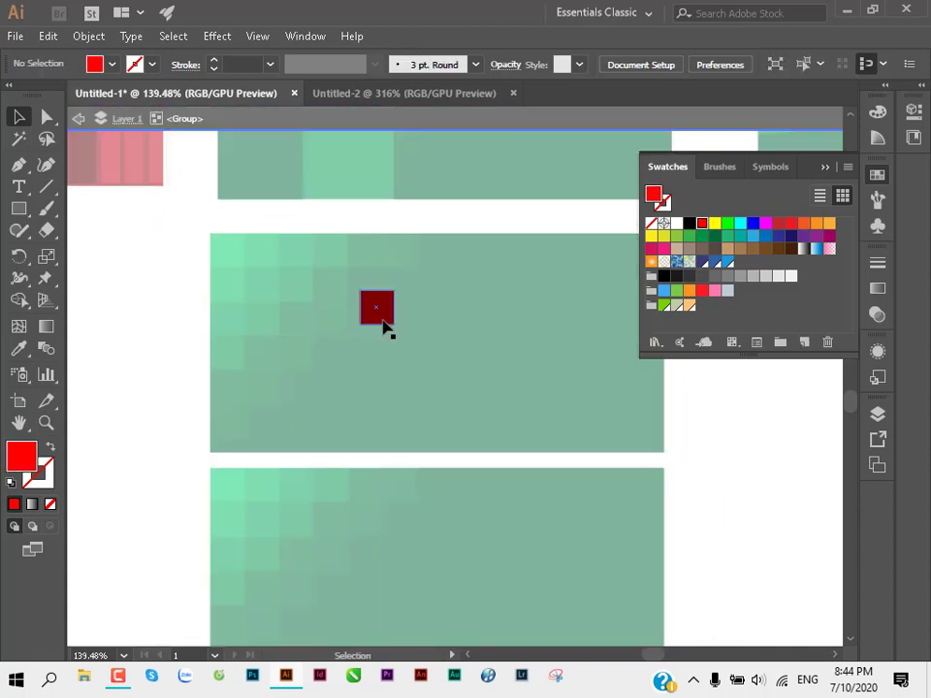
Step: Change the small red square's blend mode from Overlay to Normal, then exit the group
{"action": "left_click", "coordinate": [384, 320]}
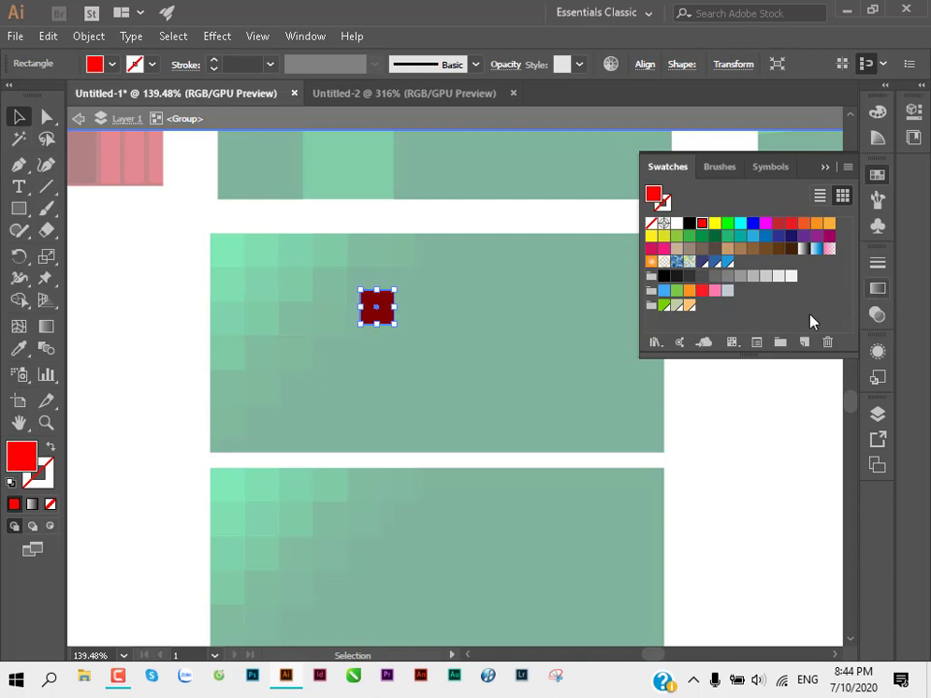
{"action": "left_click", "coordinate": [877, 315]}
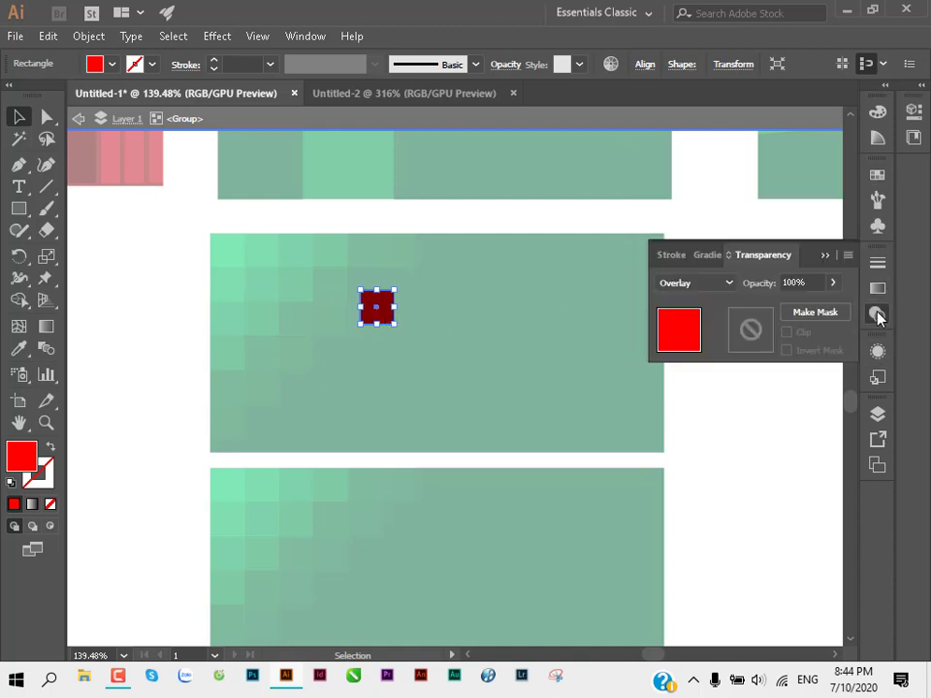
{"action": "left_click", "coordinate": [727, 283]}
{"action": "left_click", "coordinate": [689, 308]}
{"action": "left_click", "coordinate": [725, 435]}
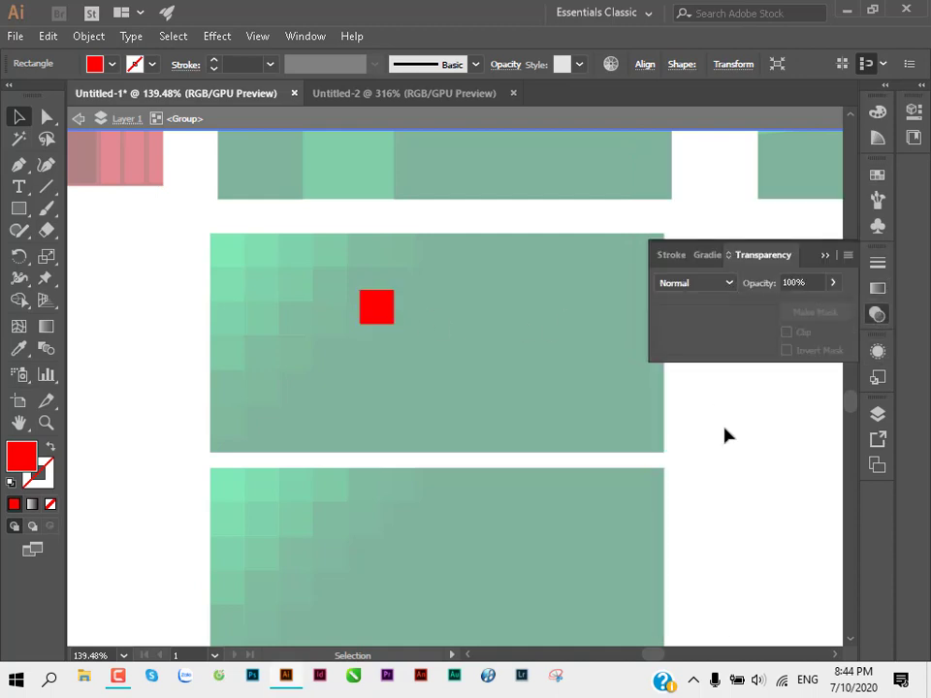
{"action": "double_click", "coordinate": [725, 435]}
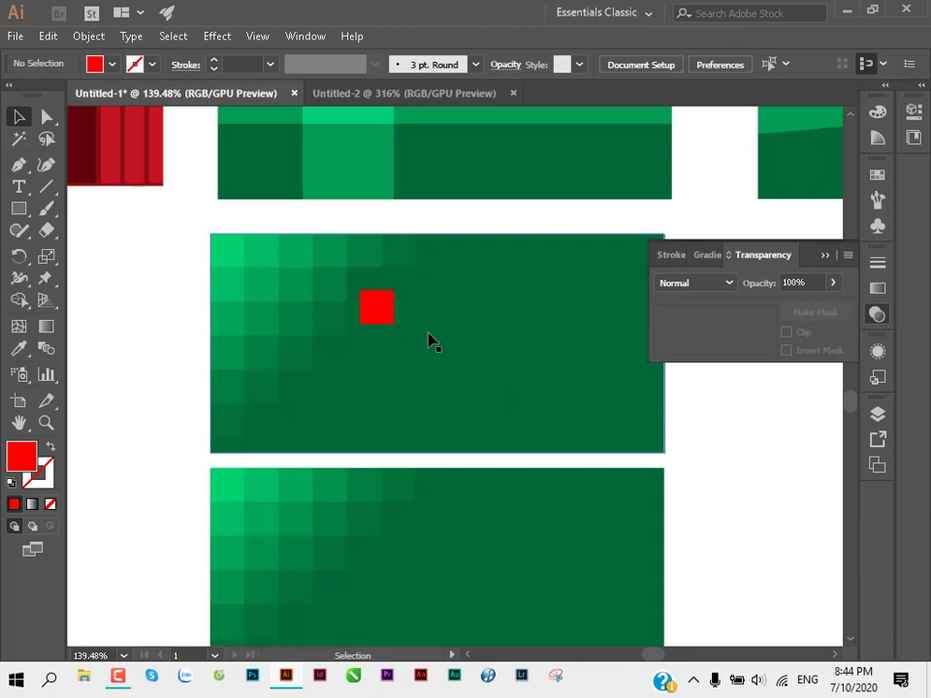
{"action": "key", "text": "space"}
Step: Combine the lower banner's grid of squares, without the background, into one compound path
{"action": "left_click_drag", "start_coordinate": [408, 315], "coordinate": [343, 357]}
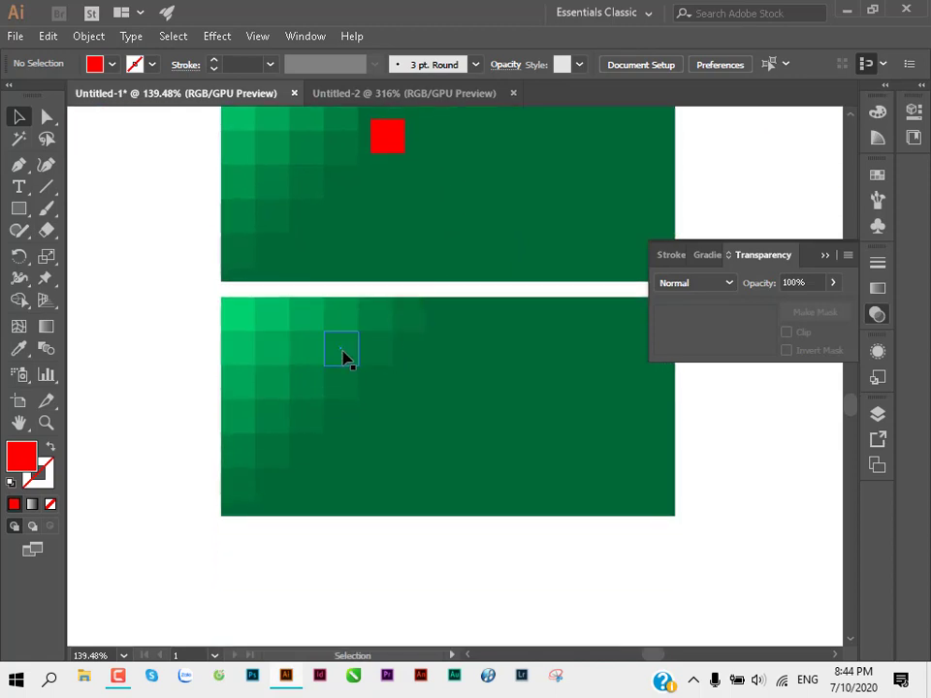
{"action": "left_click_drag", "start_coordinate": [260, 380], "coordinate": [205, 427]}
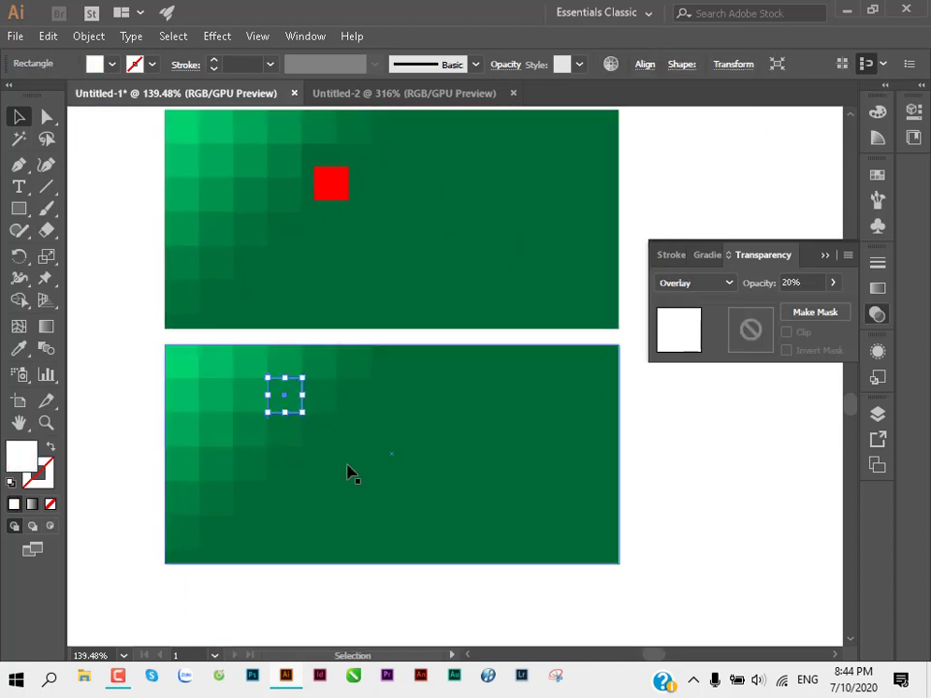
{"action": "left_click", "coordinate": [117, 350]}
{"action": "left_click_drag", "start_coordinate": [116, 339], "coordinate": [408, 567]}
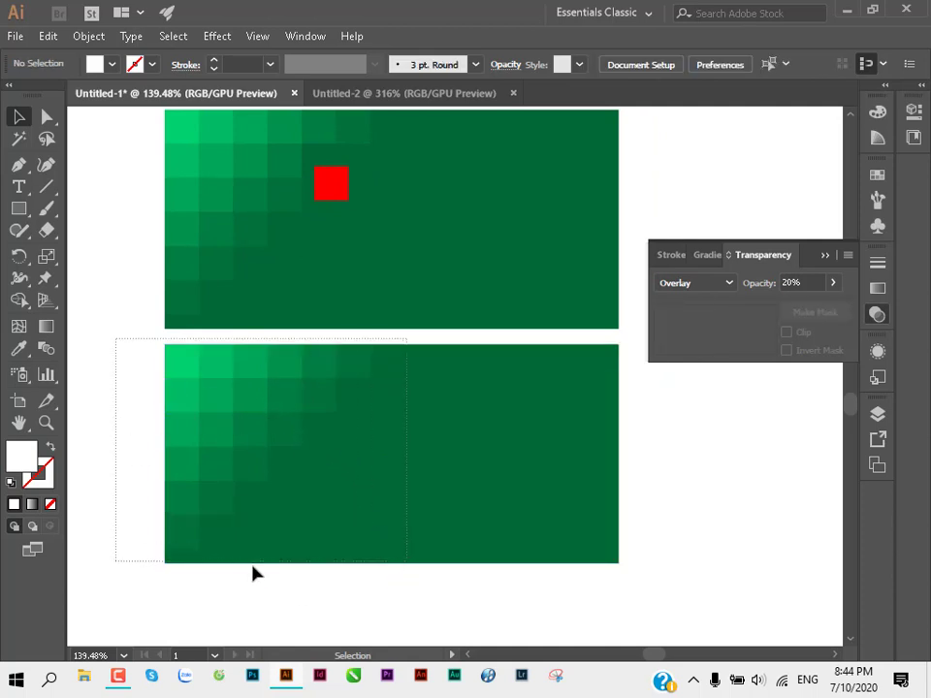
{"action": "left_click", "coordinate": [373, 499], "text": "shift"}
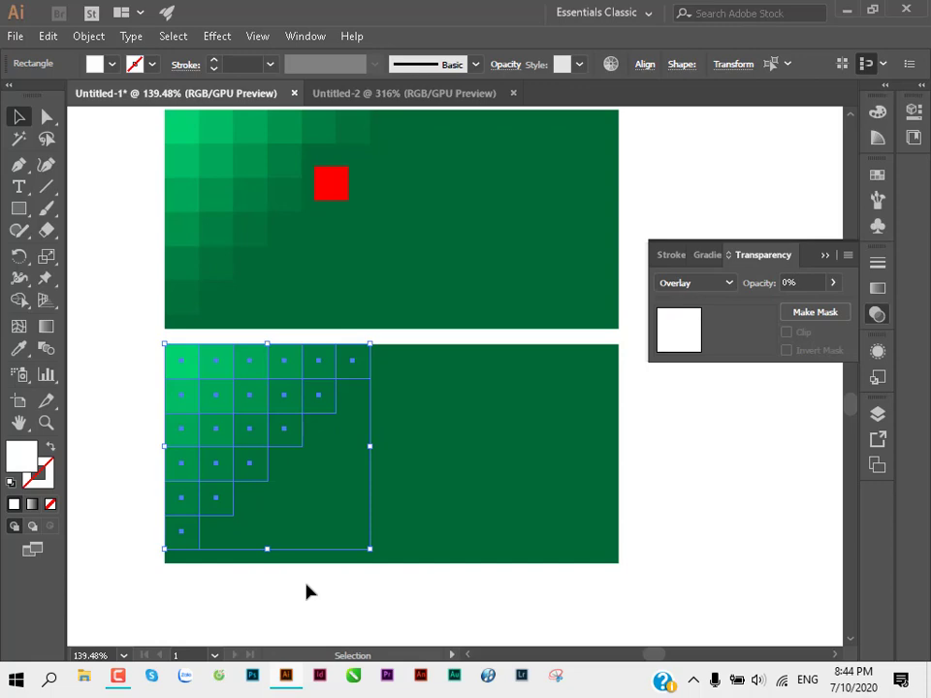
{"action": "left_click", "coordinate": [88, 36]}
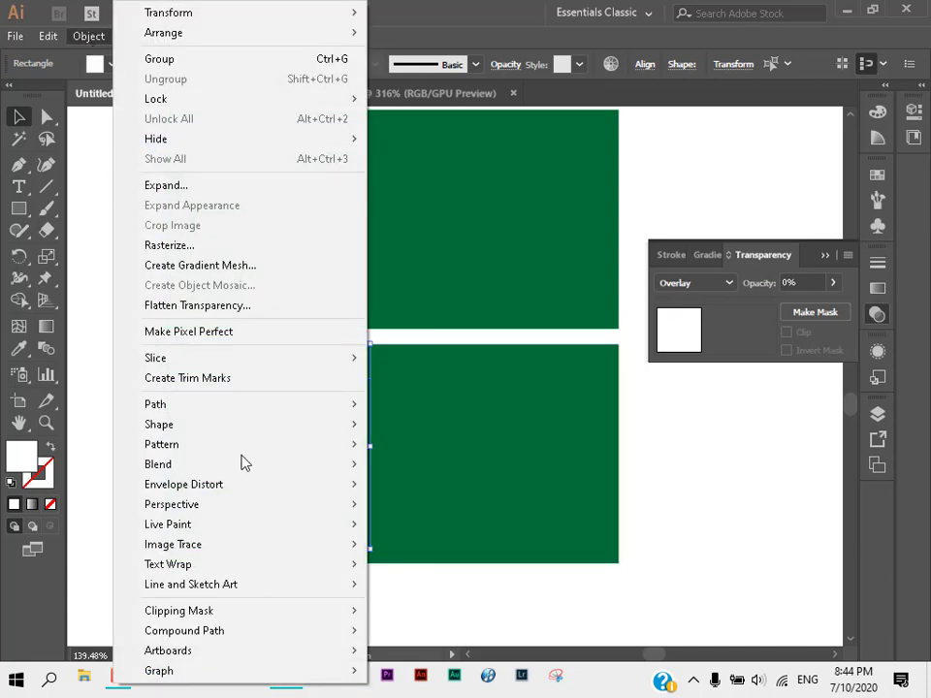
{"action": "mouse_move", "coordinate": [184, 630]}
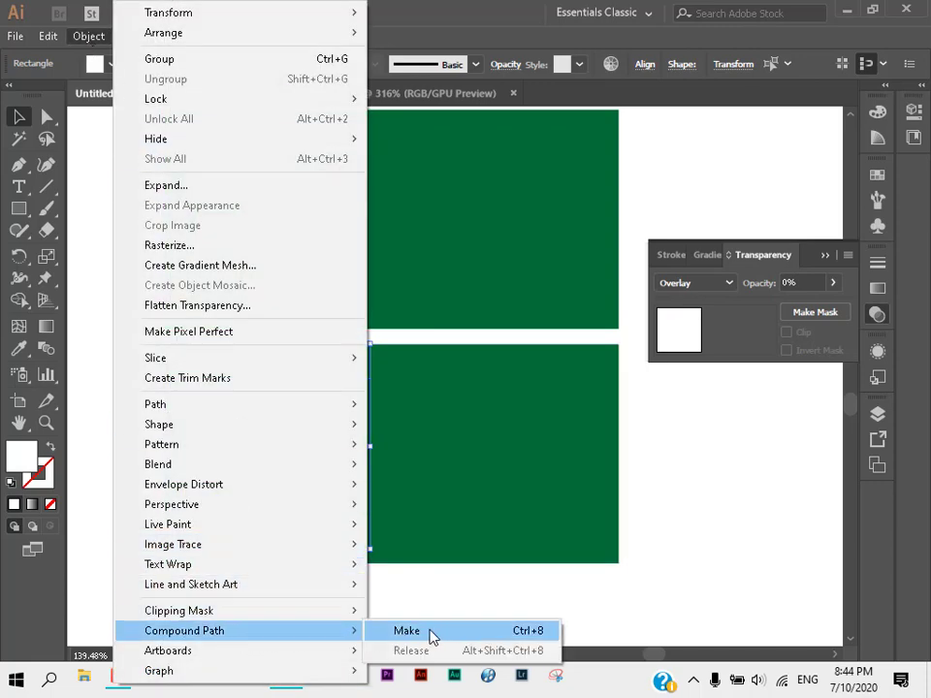
{"action": "left_click", "coordinate": [465, 640]}
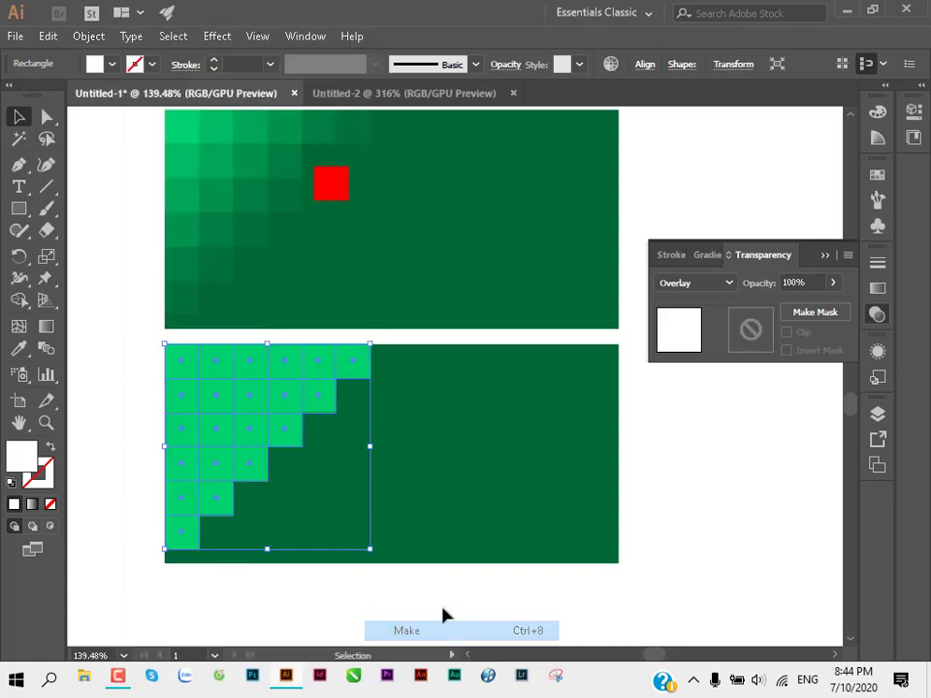
{"action": "left_click", "coordinate": [132, 411]}
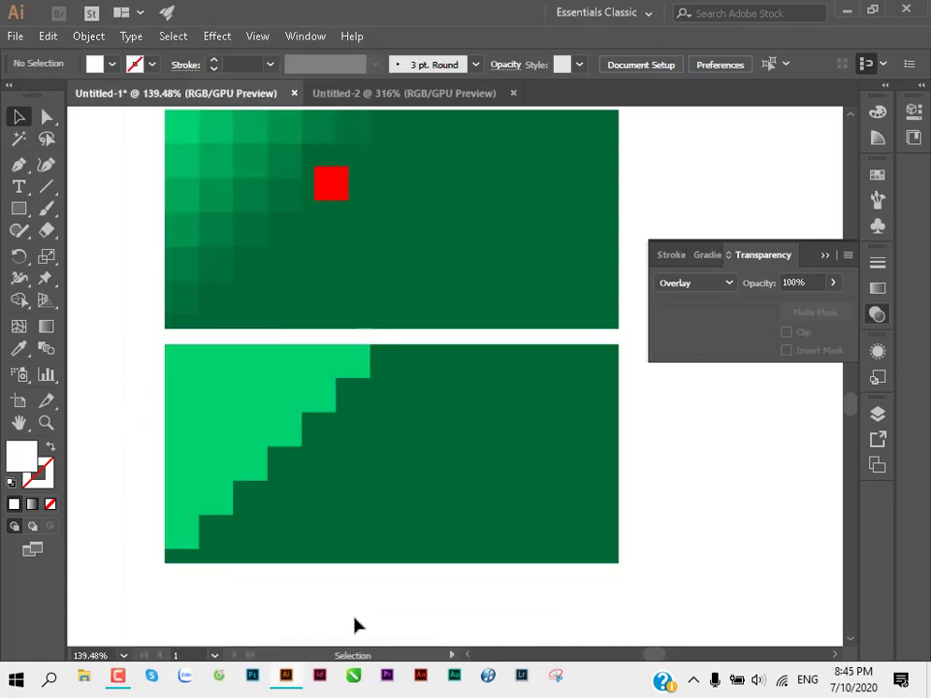
Step: Fill the compound staircase shape red and set its blend mode to Normal
{"action": "scroll", "coordinate": [320, 451], "scroll_direction": "up", "scroll_amount": 1}
{"action": "double_click", "coordinate": [295, 423]}
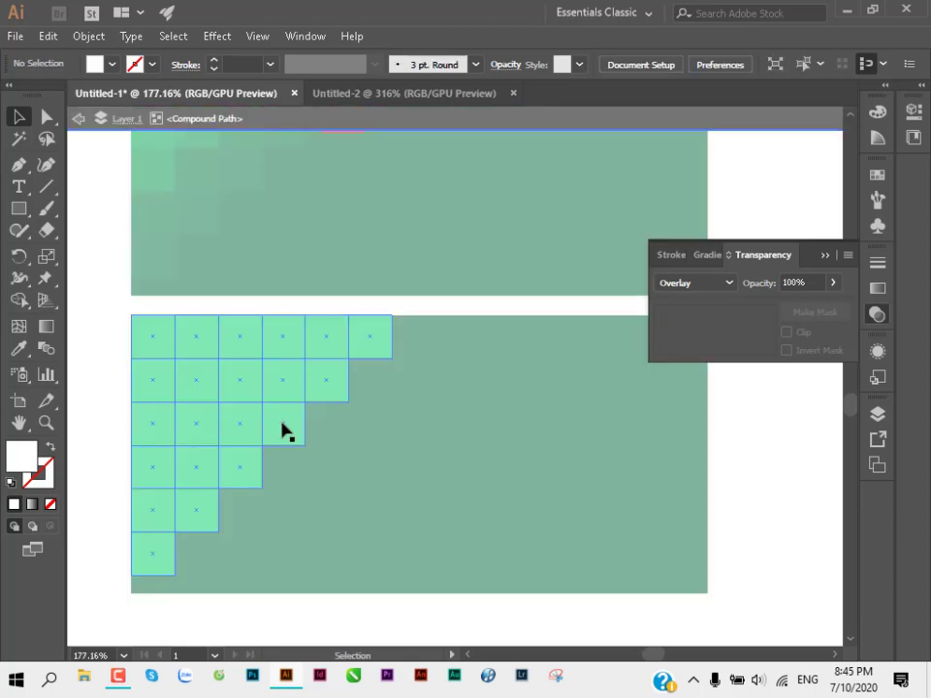
{"action": "left_click", "coordinate": [282, 428]}
{"action": "left_click", "coordinate": [876, 176]}
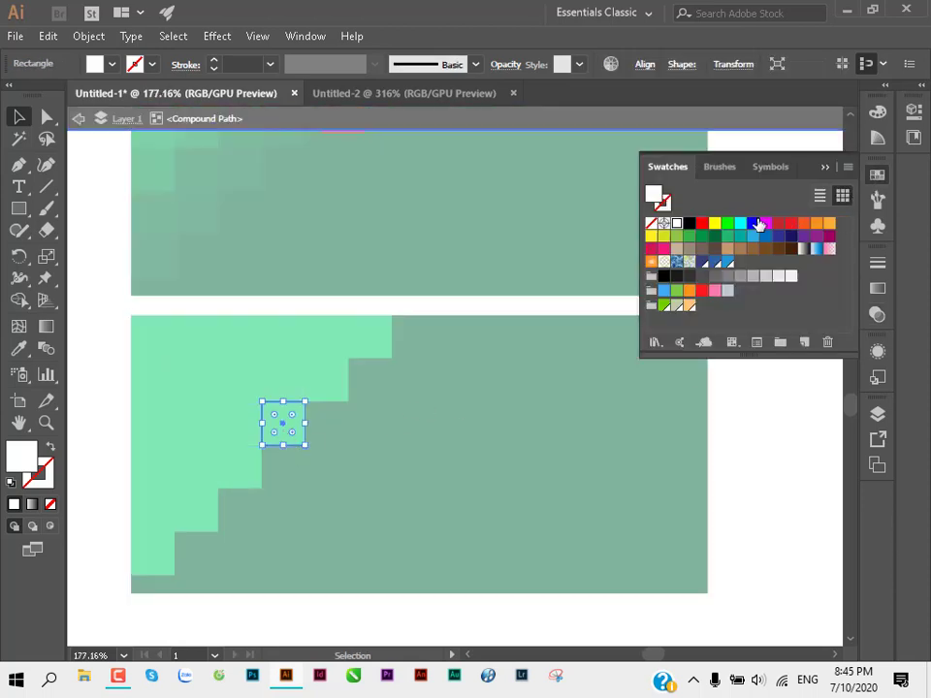
{"action": "left_click", "coordinate": [702, 224]}
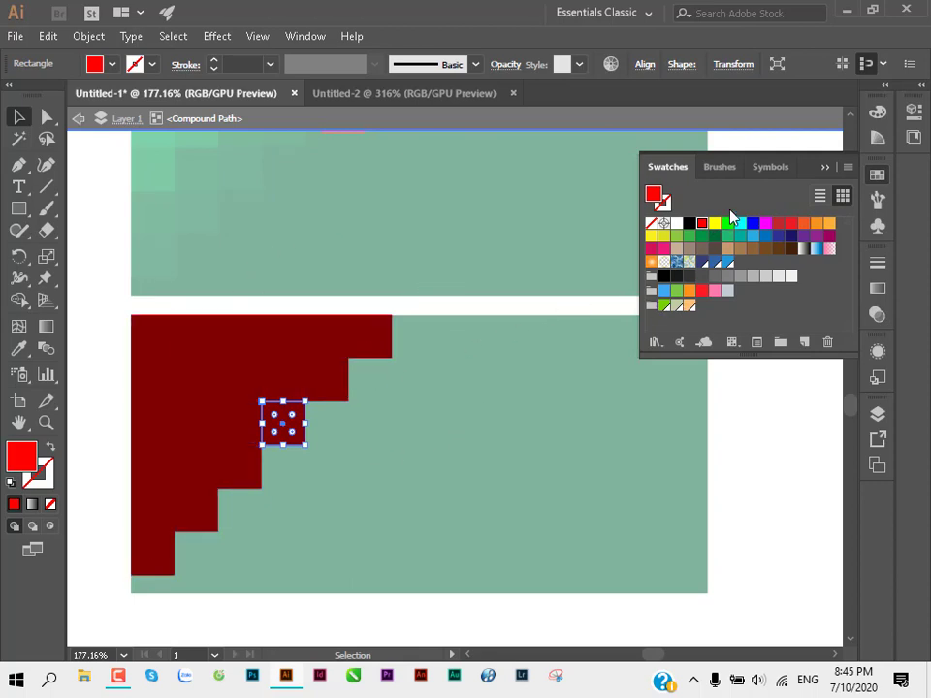
{"action": "left_click", "coordinate": [878, 313]}
{"action": "left_click", "coordinate": [695, 283]}
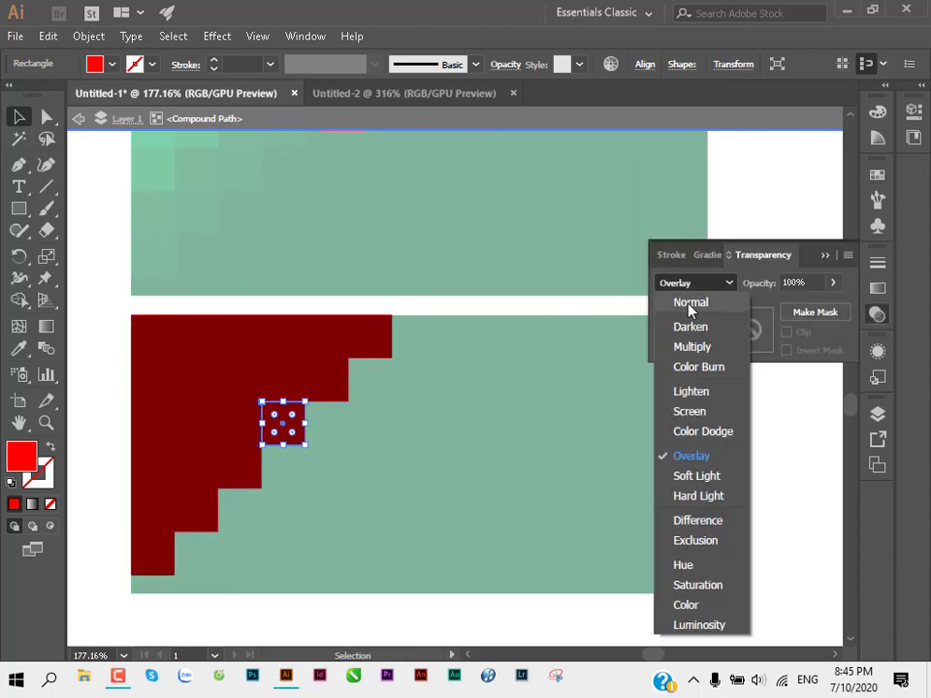
{"action": "left_click", "coordinate": [662, 304]}
Step: Move one red square away from the staircase, then zoom out to see both banners
{"action": "left_click_drag", "start_coordinate": [152, 344], "coordinate": [343, 342]}
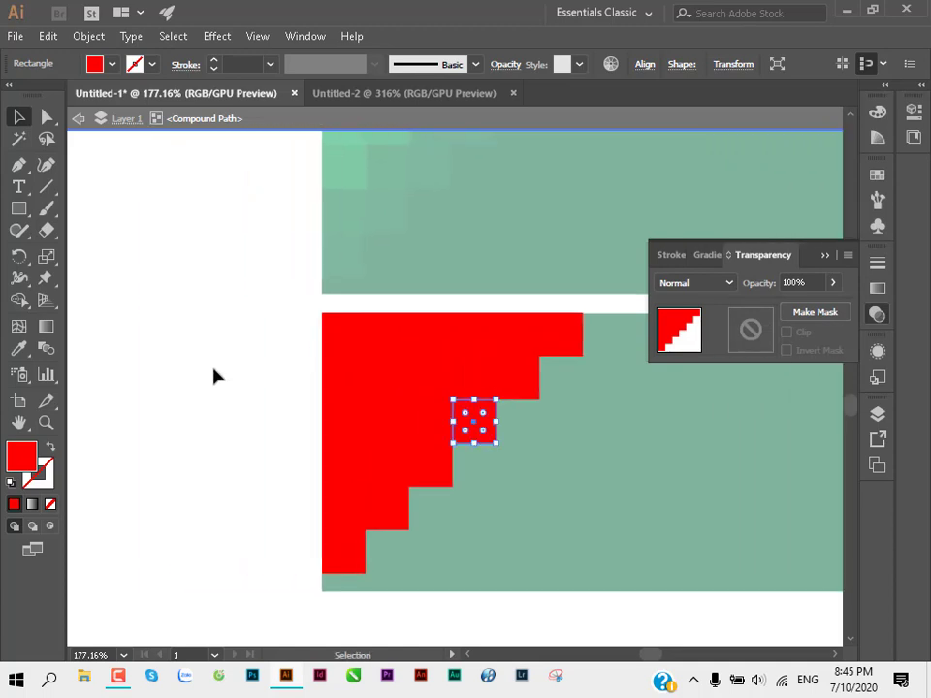
{"action": "left_click_drag", "start_coordinate": [482, 423], "coordinate": [554, 433]}
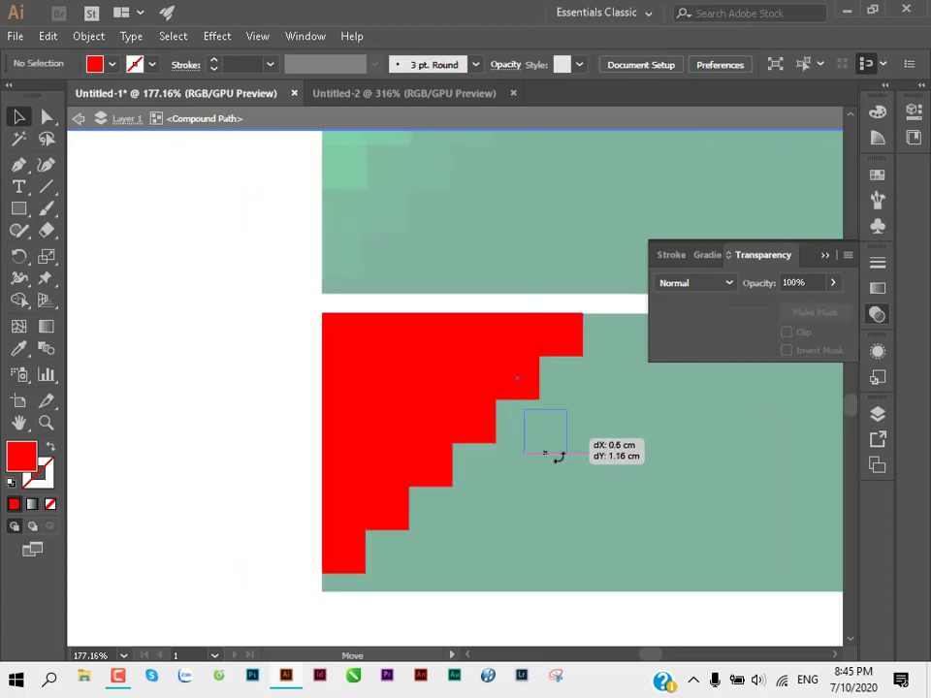
{"action": "left_click", "coordinate": [208, 437]}
{"action": "scroll", "coordinate": [237, 417], "scroll_direction": "down", "scroll_amount": 2}
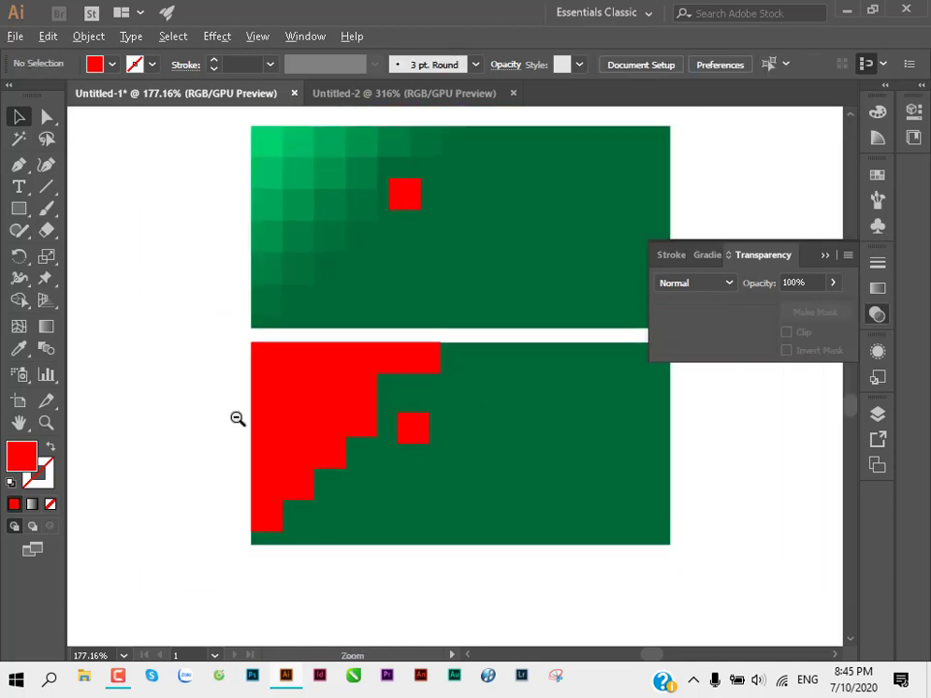
{"action": "left_click_drag", "start_coordinate": [358, 461], "coordinate": [268, 460]}
{"action": "key", "text": "ctrl"}
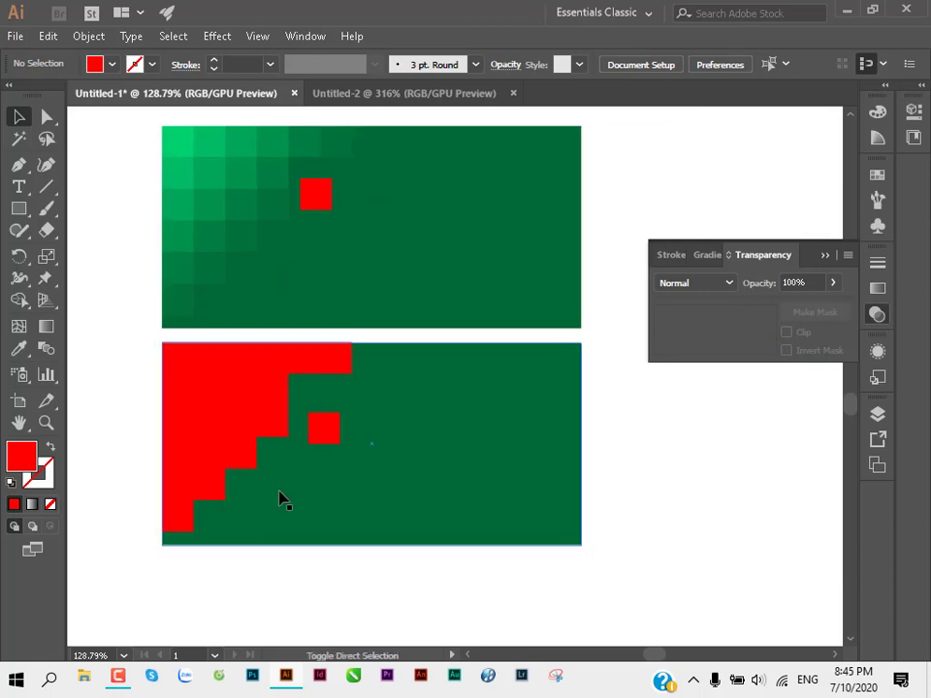
Step: Place the photo 3378_480200.jpg over the lower banner's left side
{"action": "key", "text": "ctrl+shift+p"}
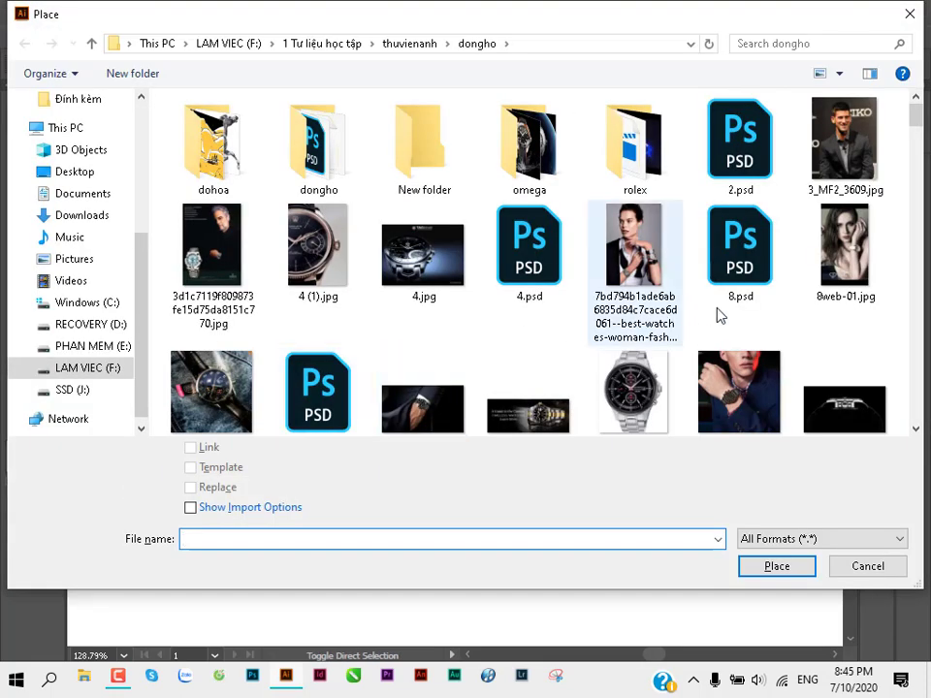
{"action": "scroll", "coordinate": [548, 243], "scroll_direction": "down", "scroll_amount": 1}
{"action": "scroll", "coordinate": [407, 262], "scroll_direction": "down", "scroll_amount": 3}
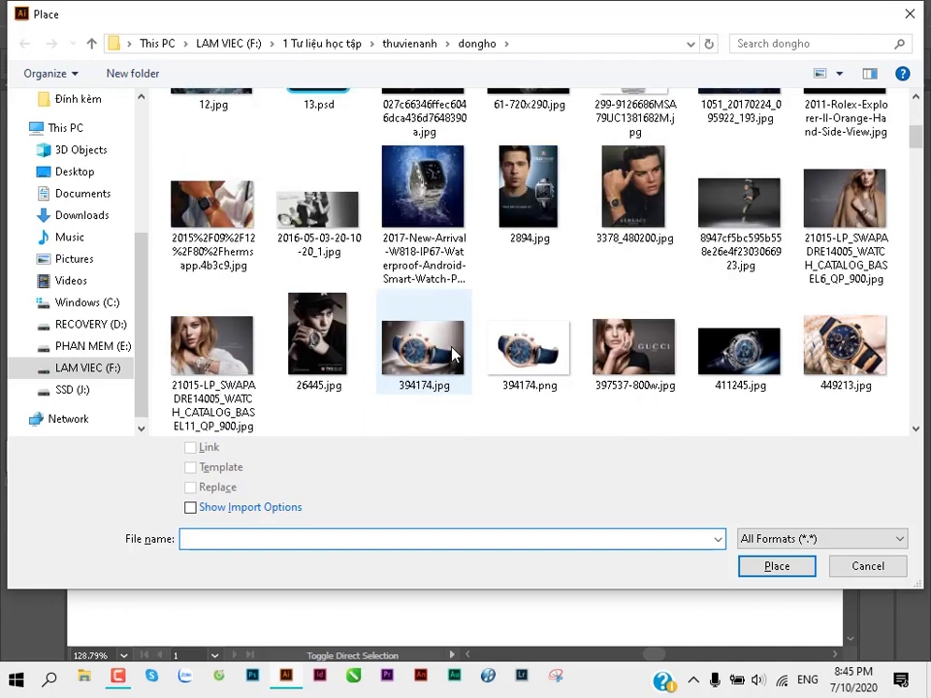
{"action": "left_click", "coordinate": [633, 189]}
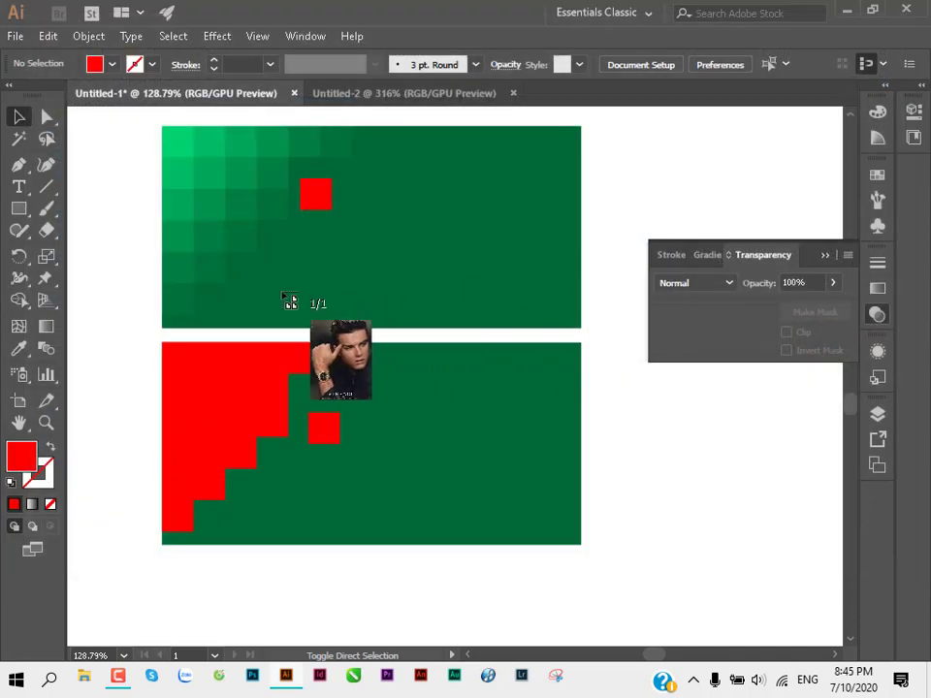
{"action": "mouse_move", "coordinate": [158, 342]}
{"action": "left_mouse_down"}
{"action": "mouse_move", "coordinate": [407, 550]}
{"action": "mouse_move", "coordinate": [387, 609]}
{"action": "left_mouse_up"}
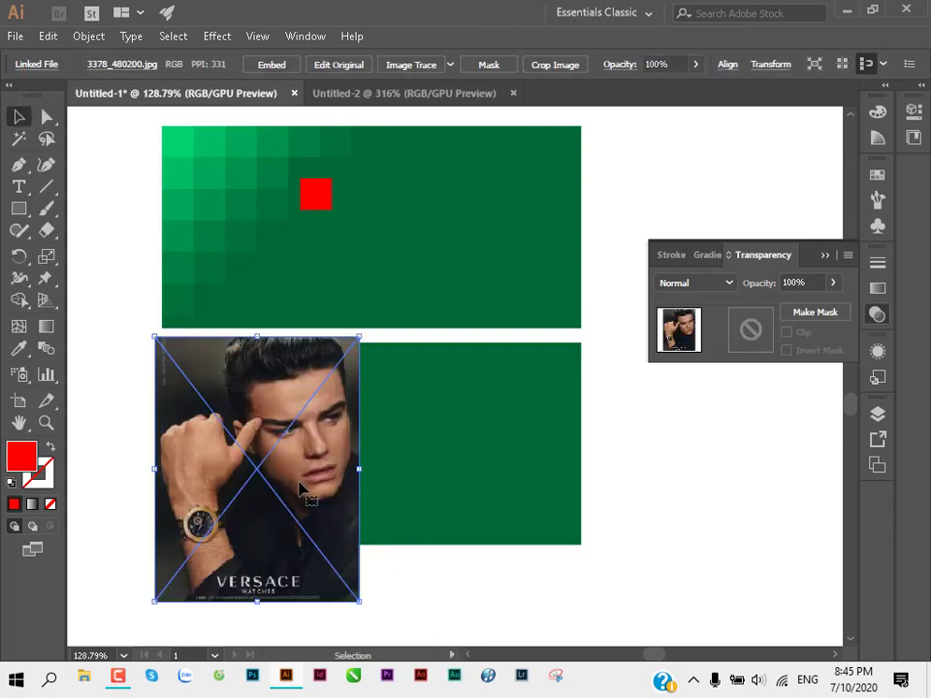
Step: Send the photo to the back and clip it to the red staircase shape
{"action": "key", "text": "ctrl+shift+bracketleft"}
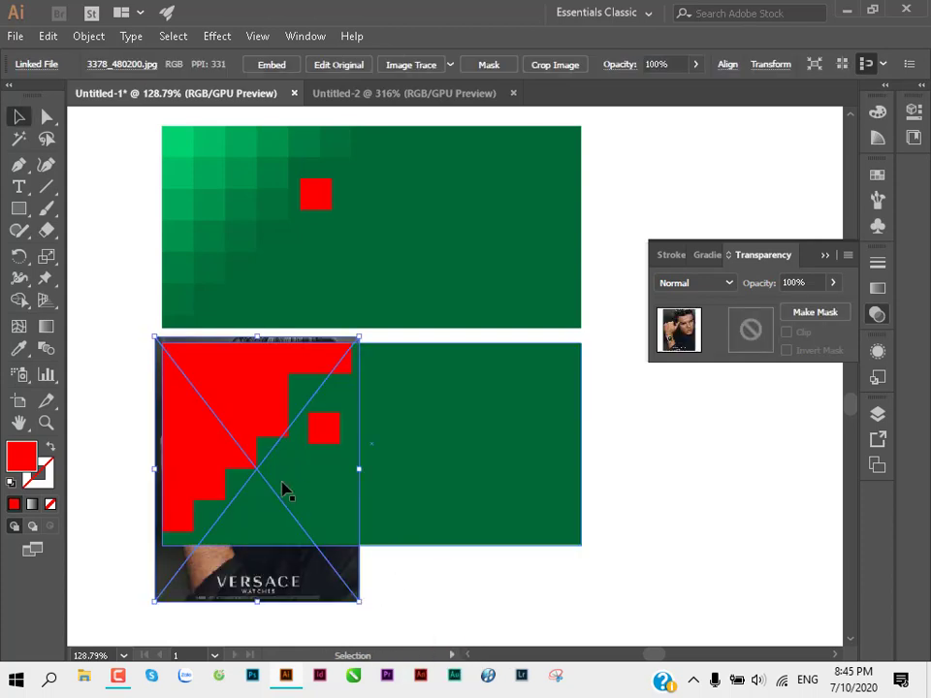
{"action": "left_click", "coordinate": [240, 400], "text": "shift"}
{"action": "right_click", "coordinate": [240, 400]}
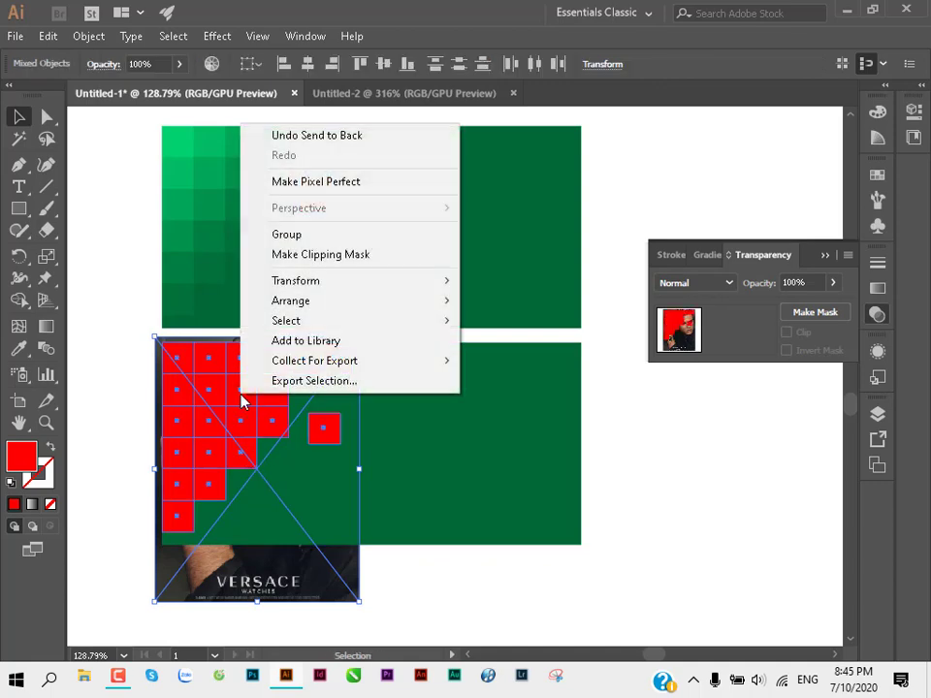
{"action": "left_click", "coordinate": [346, 254]}
{"action": "left_click", "coordinate": [118, 421]}
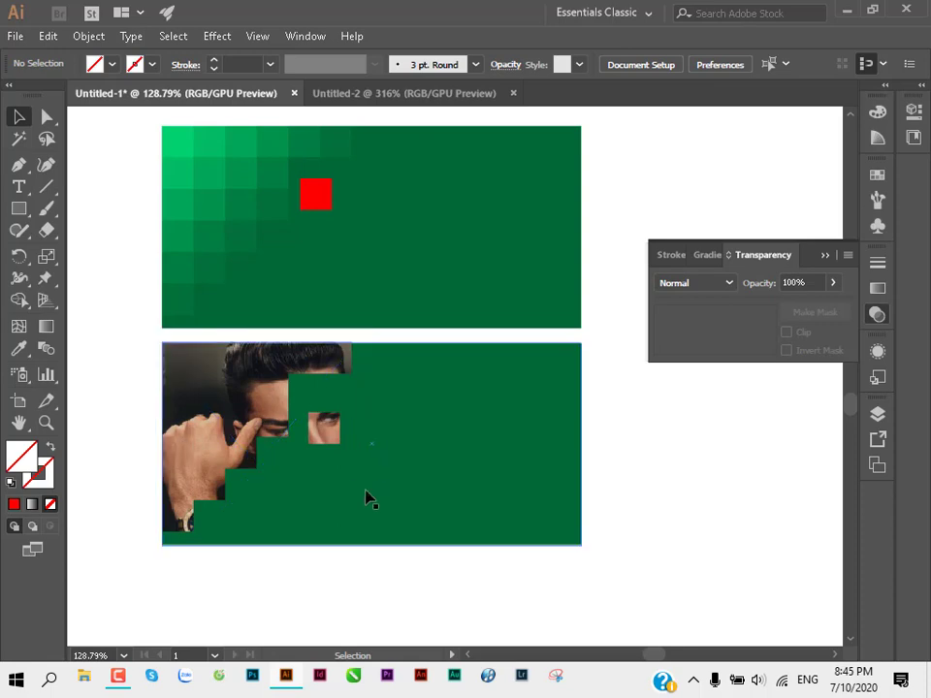
Step: Enter the watch-photo clip group, select its mask tile grid, then exit and re-enter it
{"action": "scroll", "coordinate": [405, 434], "scroll_direction": "up", "scroll_amount": 1}
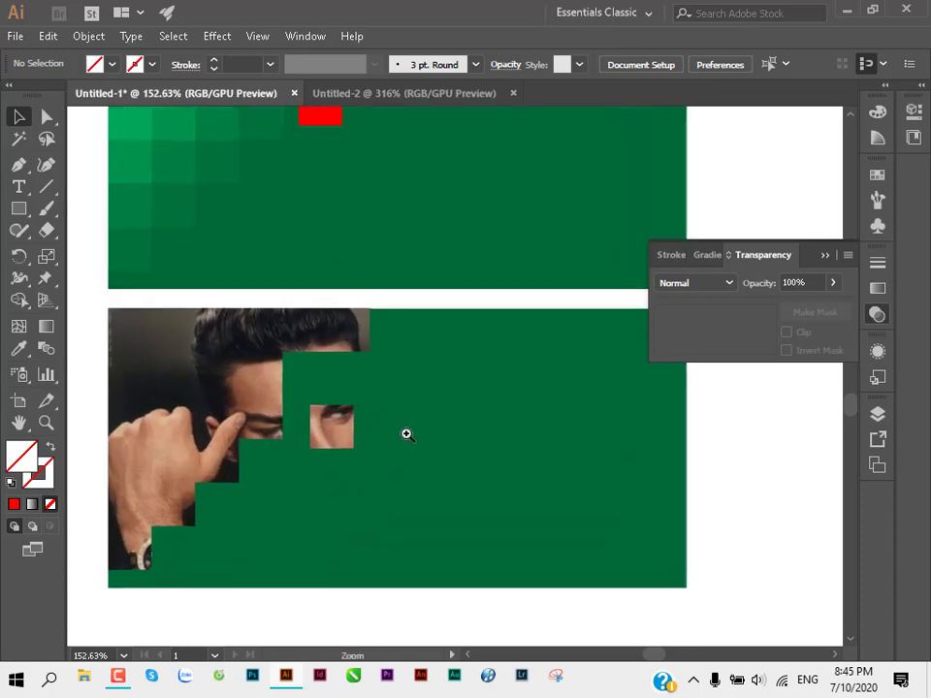
{"action": "scroll", "coordinate": [467, 451], "scroll_direction": "up", "scroll_amount": 3}
{"action": "scroll", "coordinate": [505, 423], "scroll_direction": "down", "scroll_amount": 1}
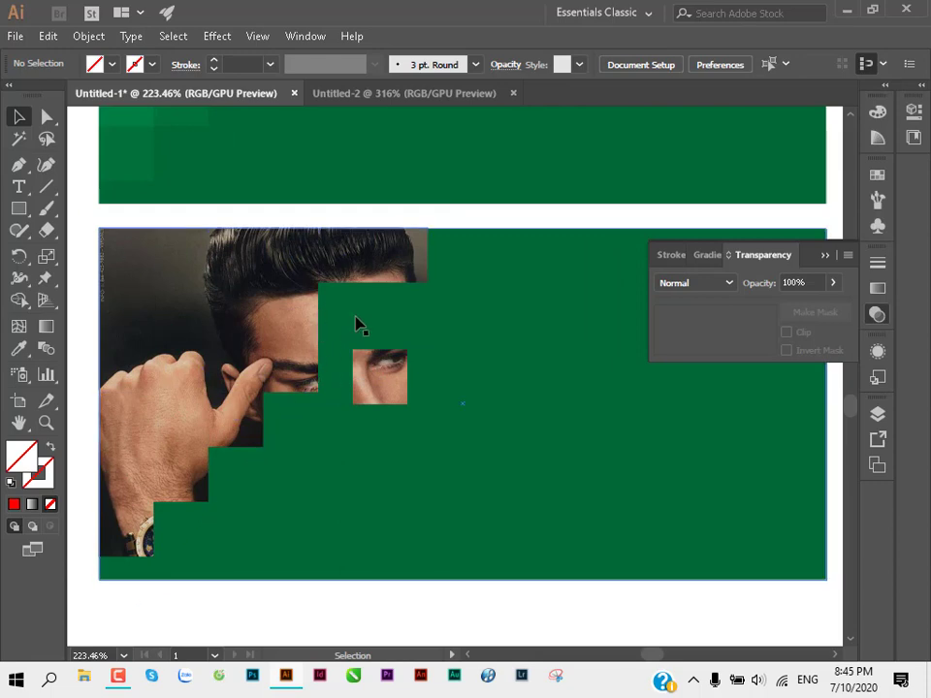
{"action": "left_click", "coordinate": [367, 402]}
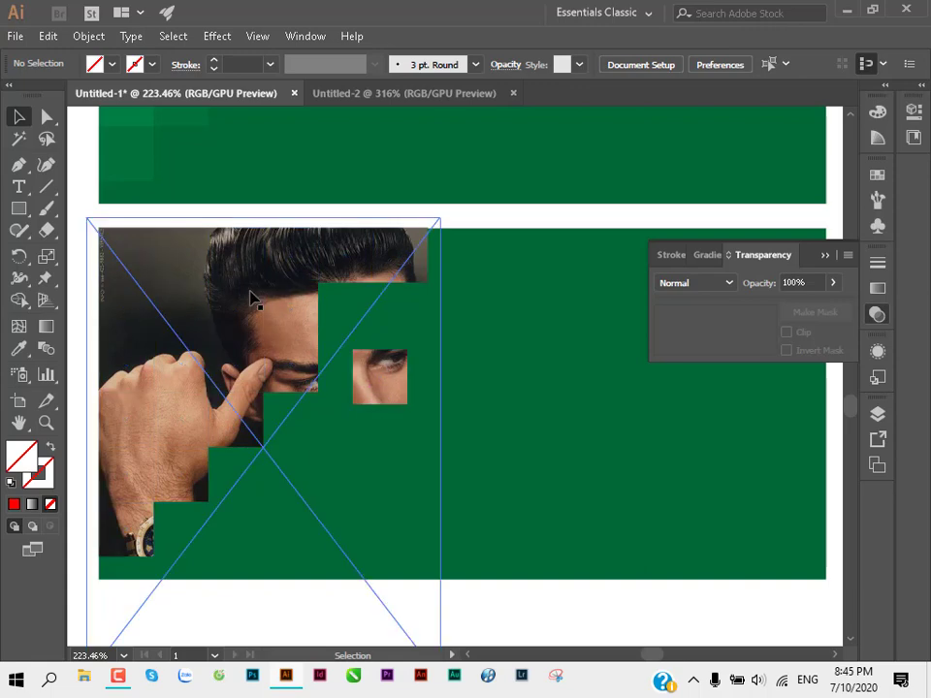
{"action": "left_click", "coordinate": [209, 327]}
{"action": "double_click", "coordinate": [215, 343]}
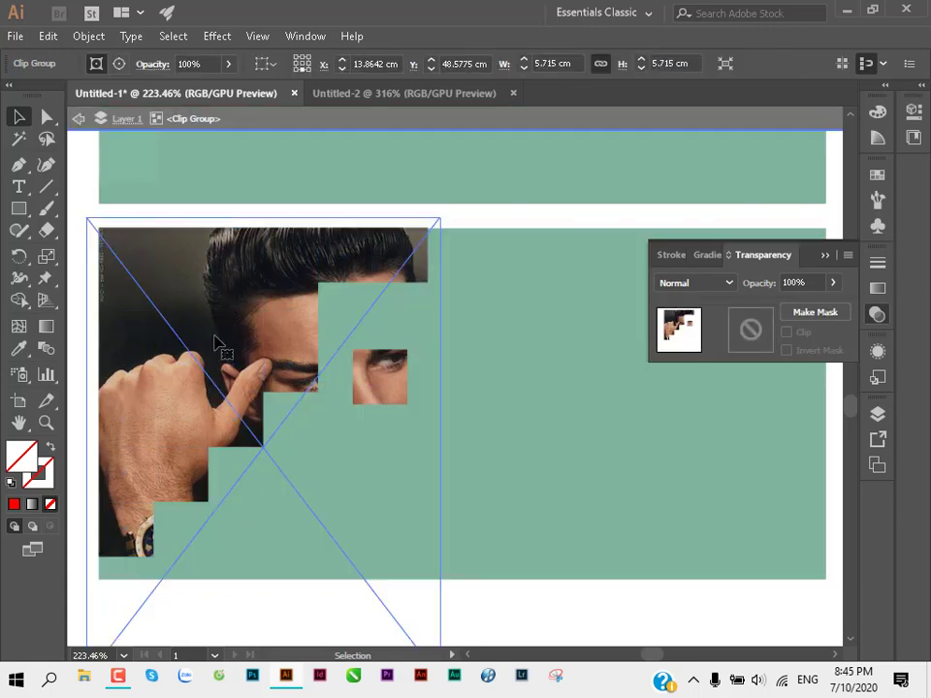
{"action": "left_click", "coordinate": [226, 371]}
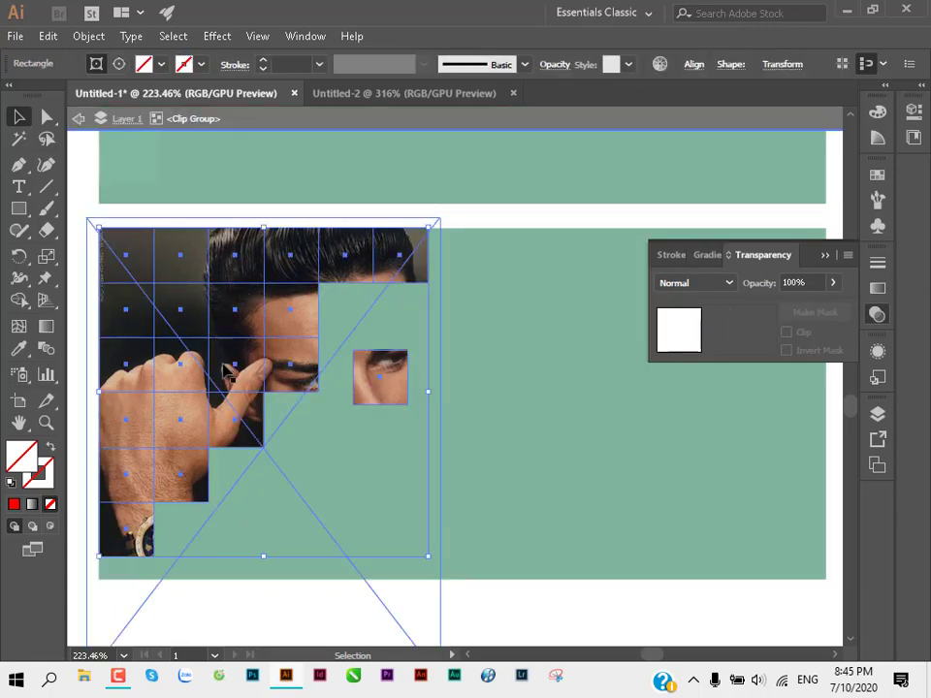
{"action": "double_click", "coordinate": [538, 565]}
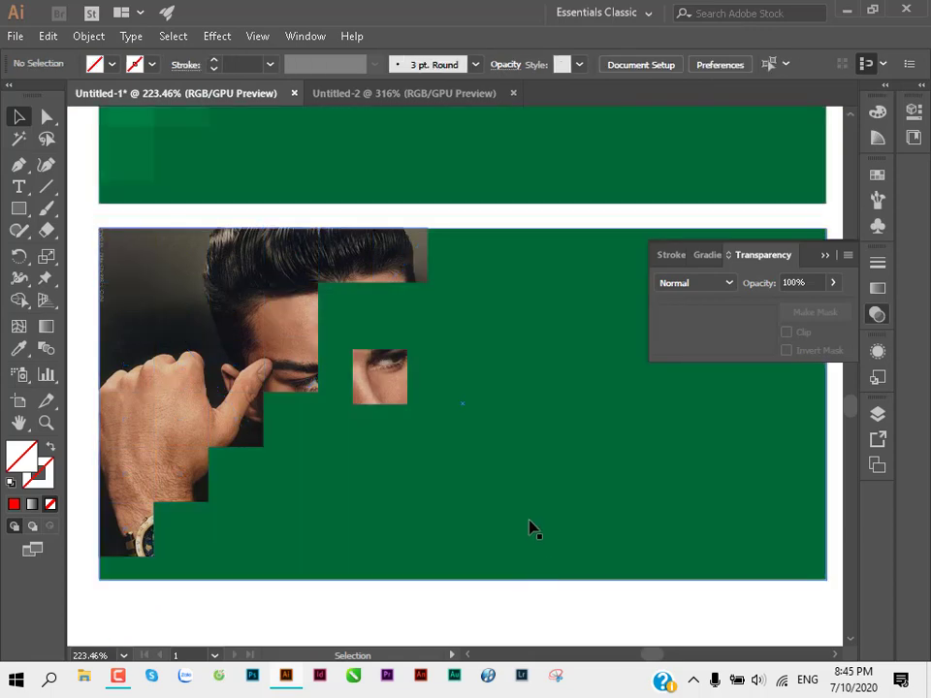
{"action": "double_click", "coordinate": [383, 414]}
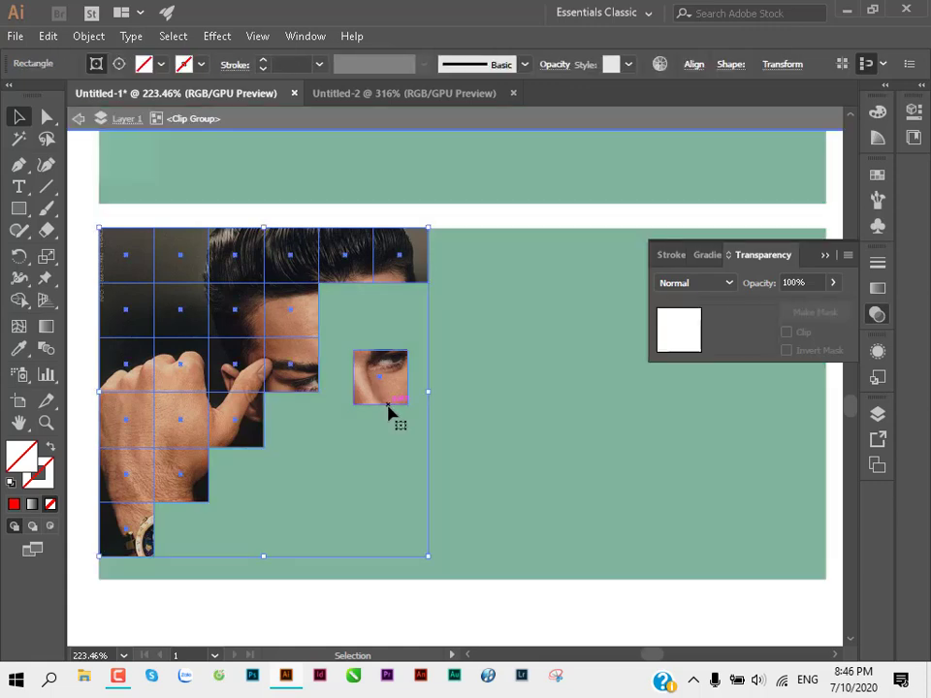
Step: Enlarge the eye mask tile up and left so it covers the model's face
{"action": "double_click", "coordinate": [388, 414]}
{"action": "left_click", "coordinate": [408, 405]}
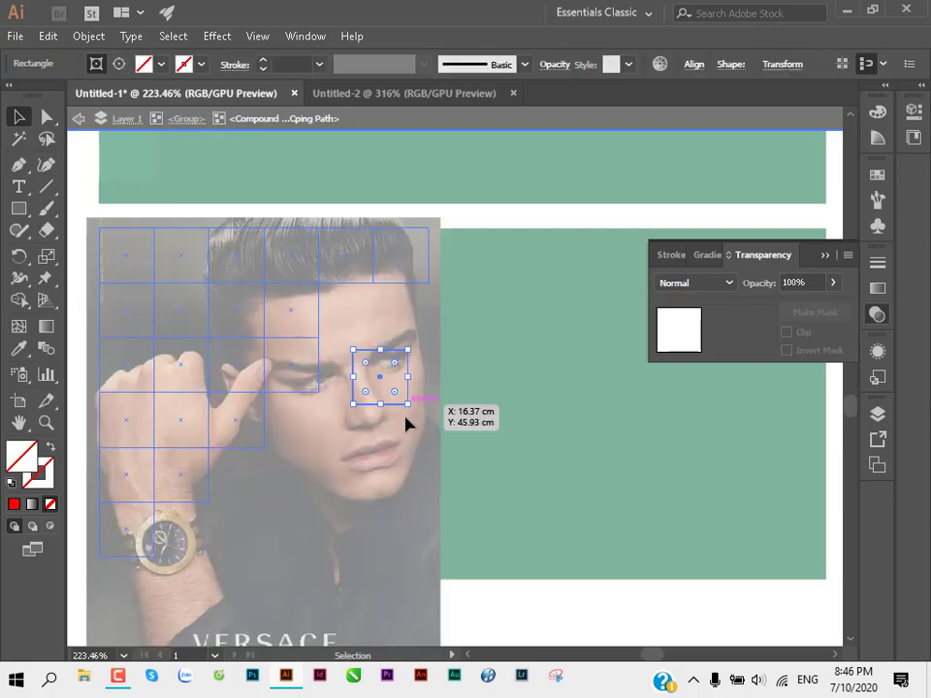
{"action": "mouse_move", "coordinate": [352, 350]}
{"action": "left_mouse_down"}
{"action": "mouse_move", "coordinate": [307, 293]}
{"action": "mouse_move", "coordinate": [264, 260]}
{"action": "left_mouse_up"}
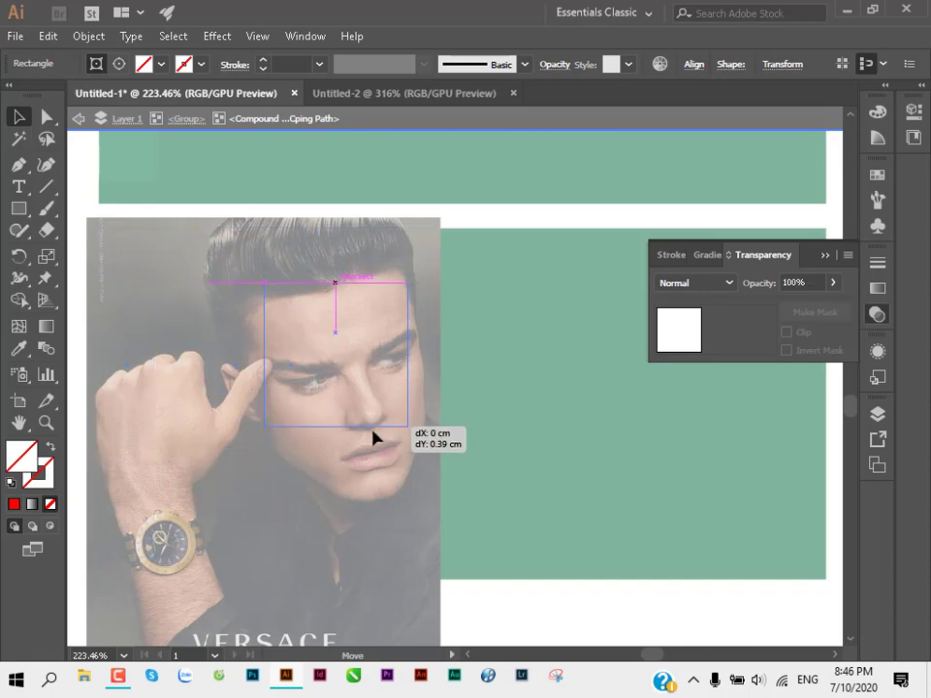
{"action": "mouse_move", "coordinate": [373, 408]}
{"action": "left_mouse_down"}
{"action": "mouse_move", "coordinate": [374, 439]}
{"action": "mouse_move", "coordinate": [433, 462]}
{"action": "left_mouse_up"}
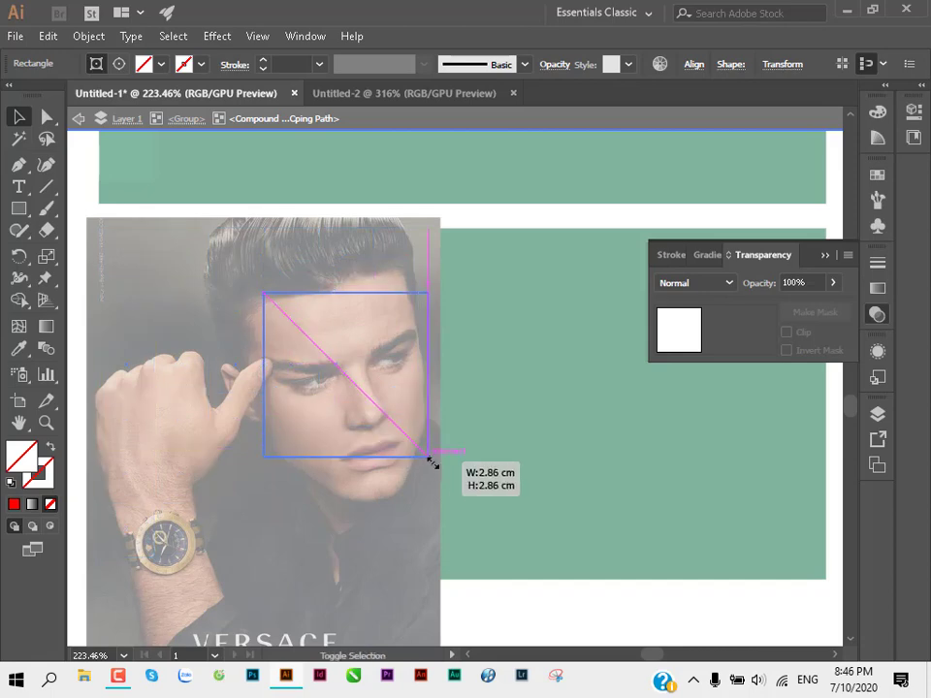
{"action": "left_click", "coordinate": [244, 389]}
{"action": "left_click", "coordinate": [254, 389]}
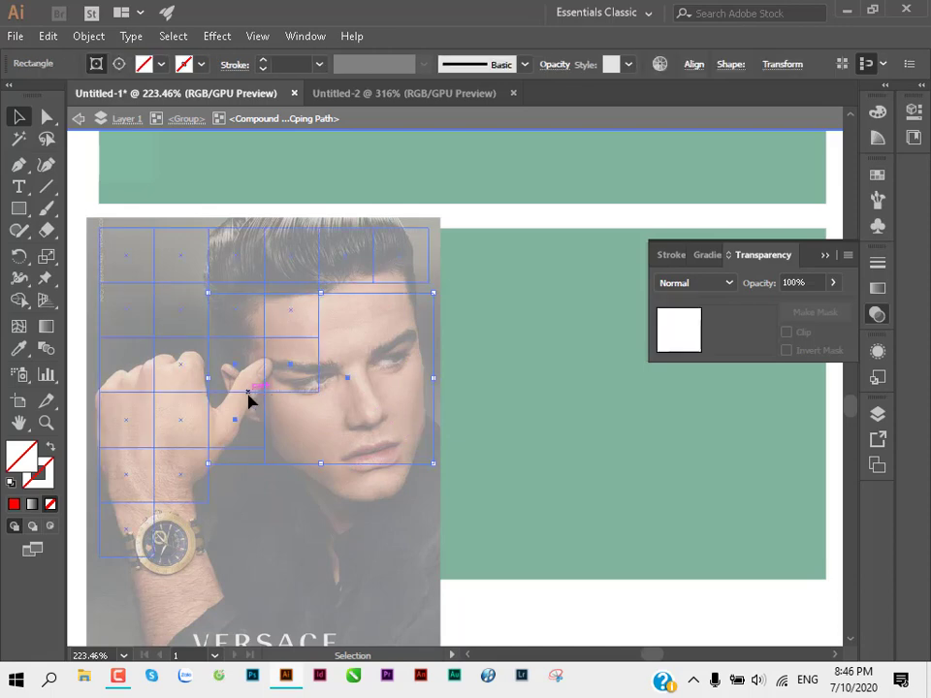
Step: Duplicate a mask tile down over the wristwatch, then exit isolation to view the banner
{"action": "mouse_move", "coordinate": [293, 398]}
{"action": "left_mouse_down"}
{"action": "mouse_move", "coordinate": [333, 497]}
{"action": "mouse_move", "coordinate": [367, 503]}
{"action": "mouse_move", "coordinate": [180, 557]}
{"action": "mouse_move", "coordinate": [208, 585]}
{"action": "mouse_move", "coordinate": [203, 578]}
{"action": "left_mouse_up"}
{"action": "scroll", "coordinate": [238, 483], "scroll_direction": "down", "scroll_amount": 2}
{"action": "scroll", "coordinate": [569, 549], "scroll_direction": "down", "scroll_amount": 2}
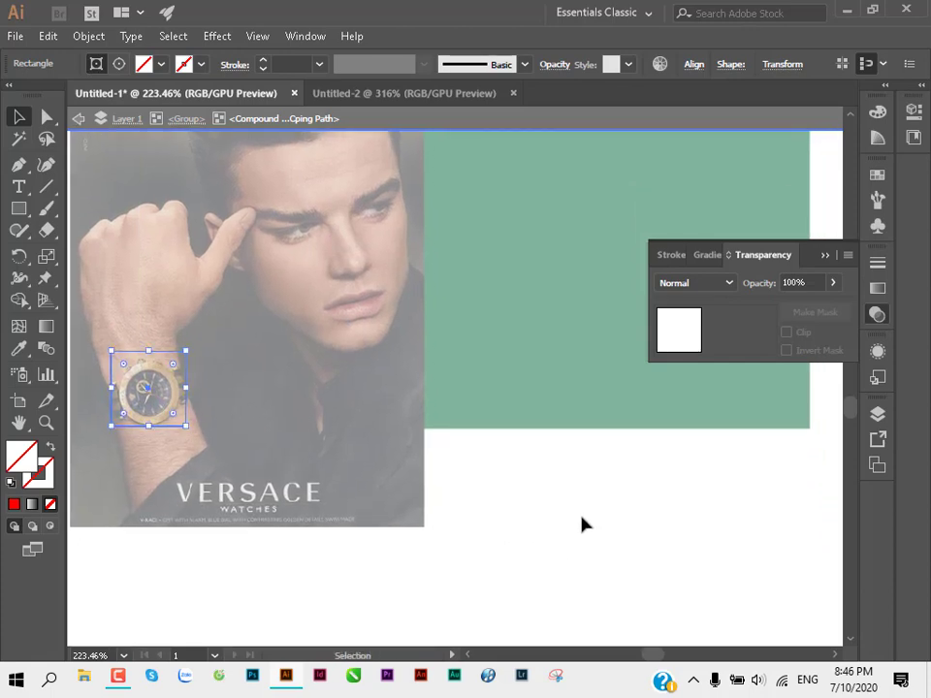
{"action": "double_click", "coordinate": [582, 525]}
{"action": "scroll", "coordinate": [396, 491], "scroll_direction": "up", "scroll_amount": 3}
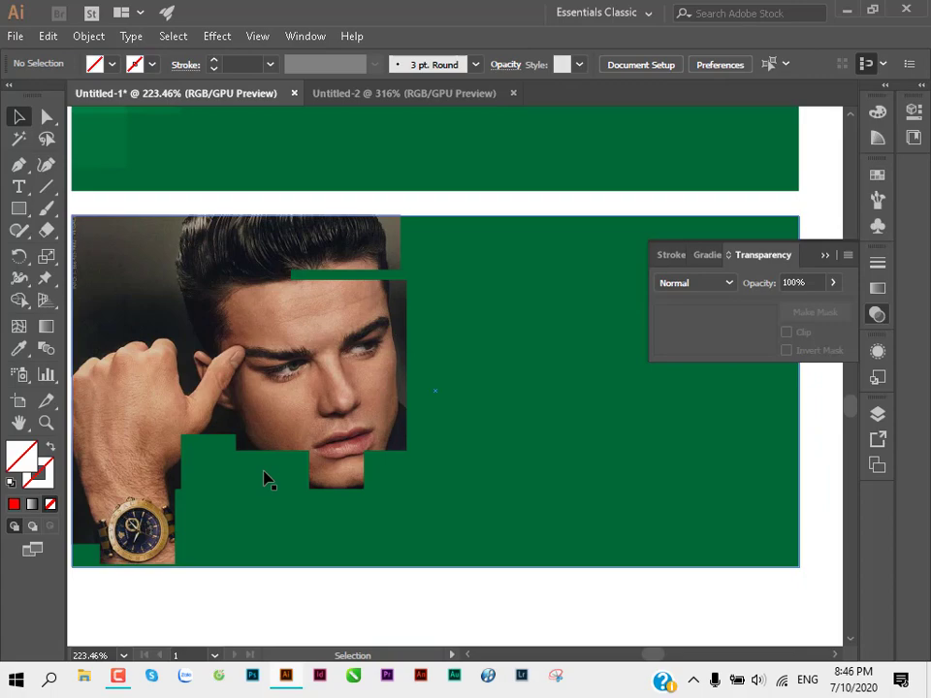
{"action": "left_click", "coordinate": [288, 386]}
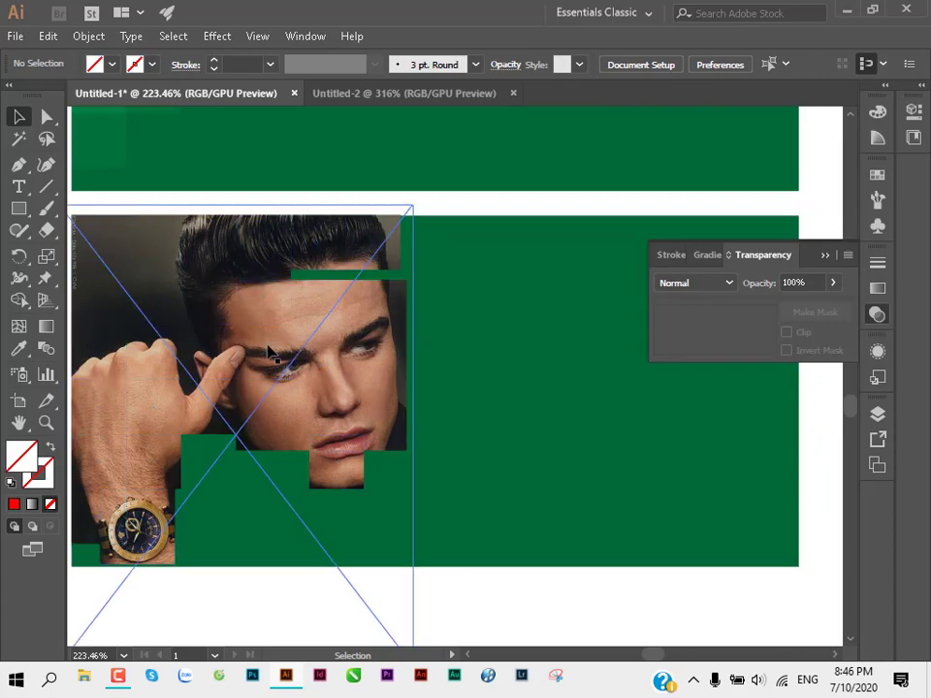
{"action": "double_click", "coordinate": [277, 358]}
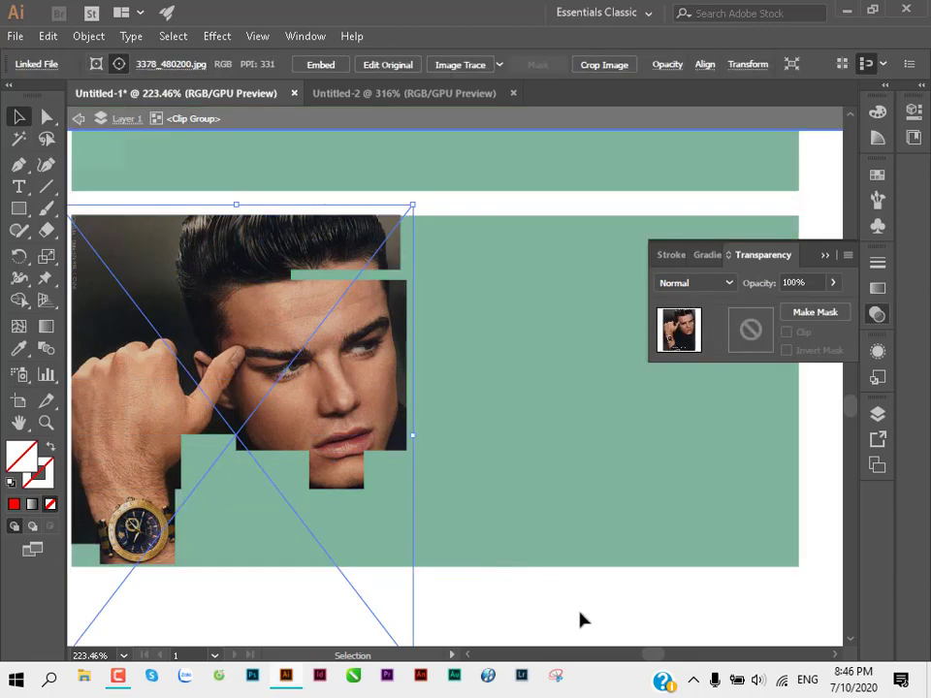
{"action": "double_click", "coordinate": [529, 581]}
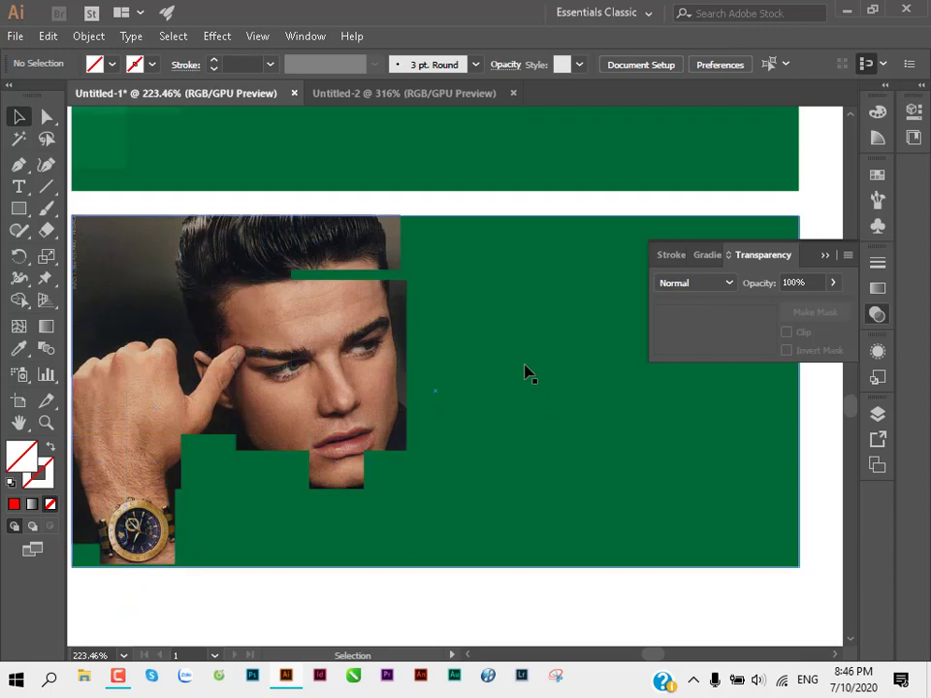
Step: Pan up to the banners above, inspect the tile and photo groups, and close Transparency
{"action": "scroll", "coordinate": [461, 262], "scroll_direction": "down", "scroll_amount": 3}
{"action": "scroll", "coordinate": [320, 243], "scroll_direction": "up", "scroll_amount": 2}
{"action": "left_click_drag", "start_coordinate": [272, 278], "coordinate": [253, 310]}
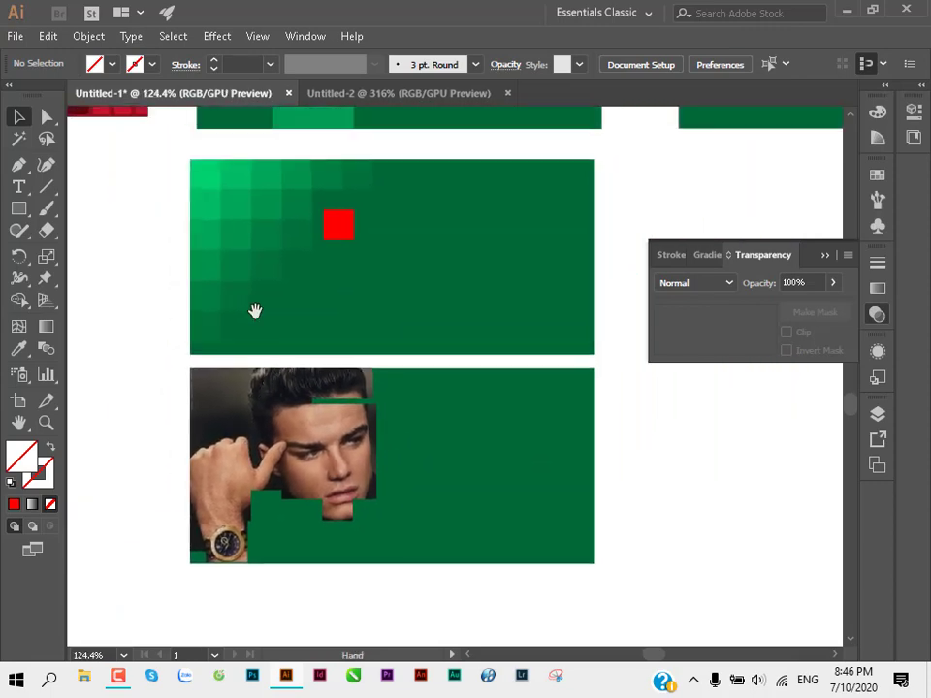
{"action": "left_click", "coordinate": [214, 239]}
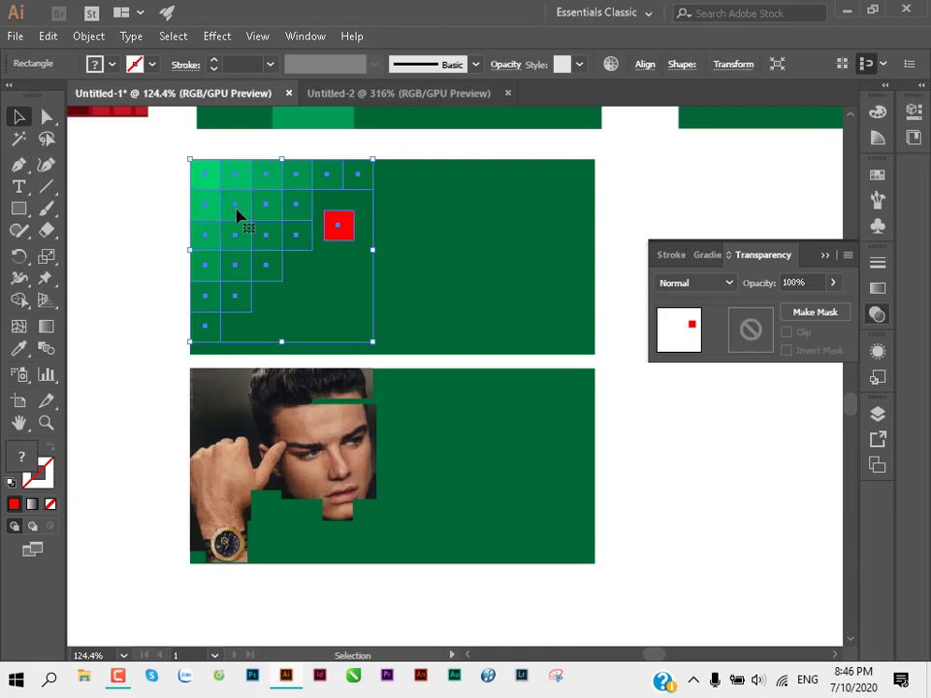
{"action": "left_click_drag", "start_coordinate": [185, 365], "coordinate": [380, 617]}
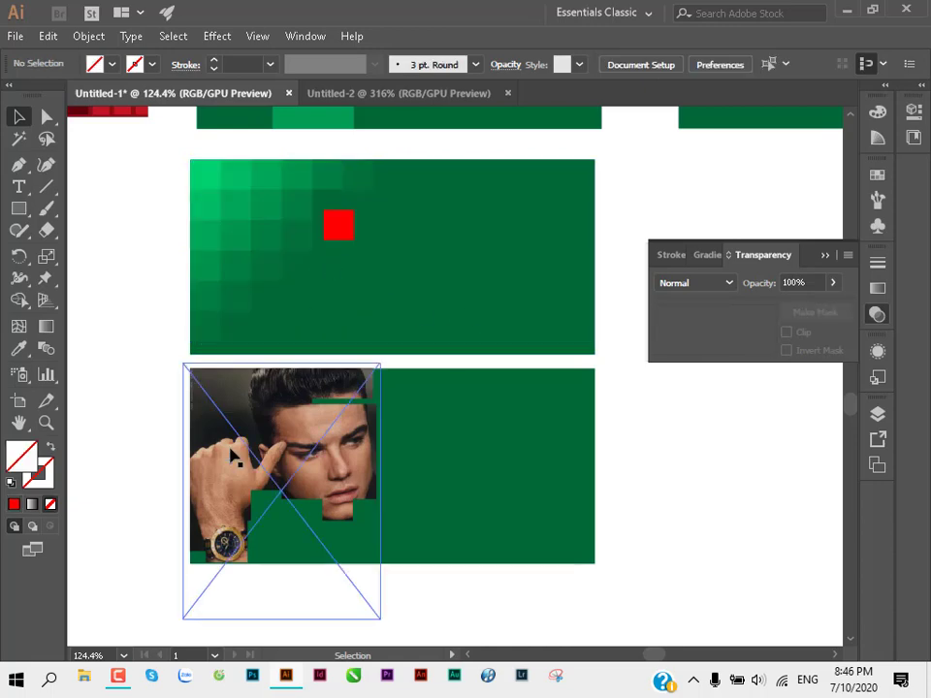
{"action": "left_click", "coordinate": [134, 456]}
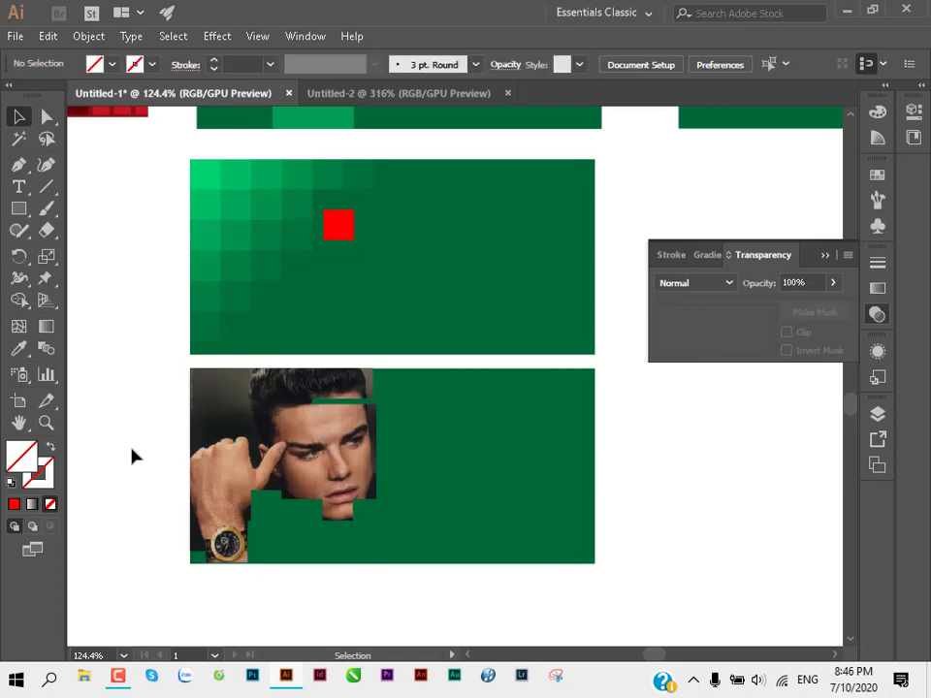
{"action": "left_click", "coordinate": [202, 397]}
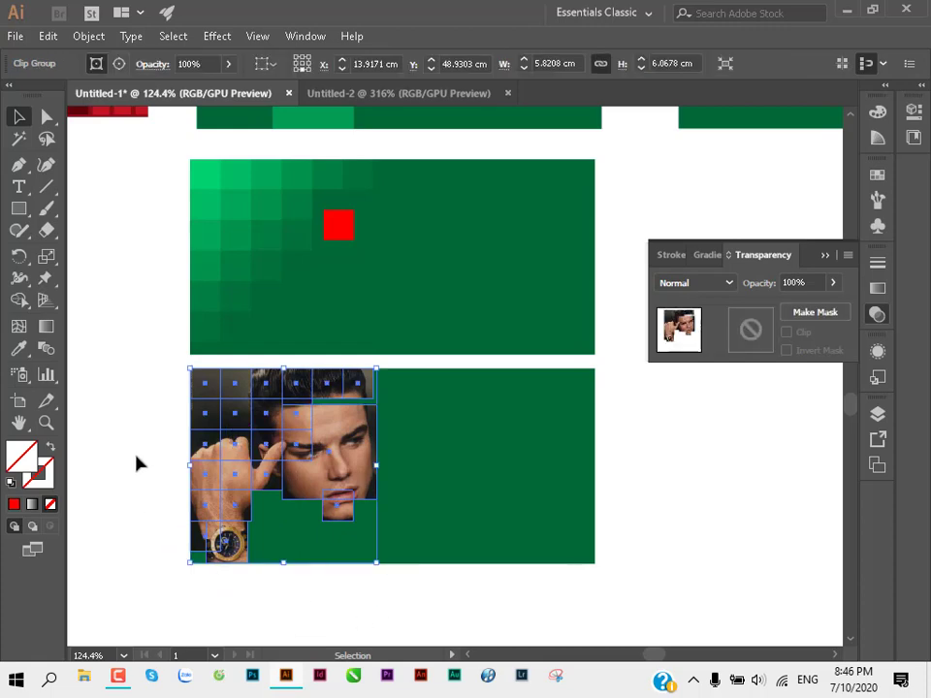
{"action": "scroll", "coordinate": [135, 427], "scroll_direction": "up", "scroll_amount": 5}
{"action": "scroll", "coordinate": [134, 398], "scroll_direction": "up", "scroll_amount": 2}
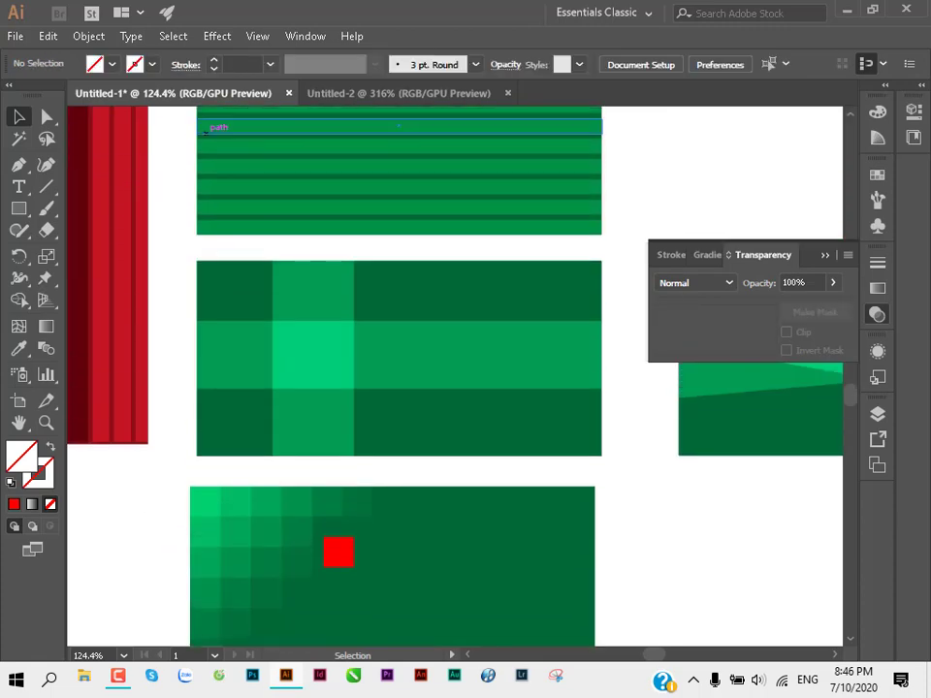
{"action": "left_click", "coordinate": [822, 255]}
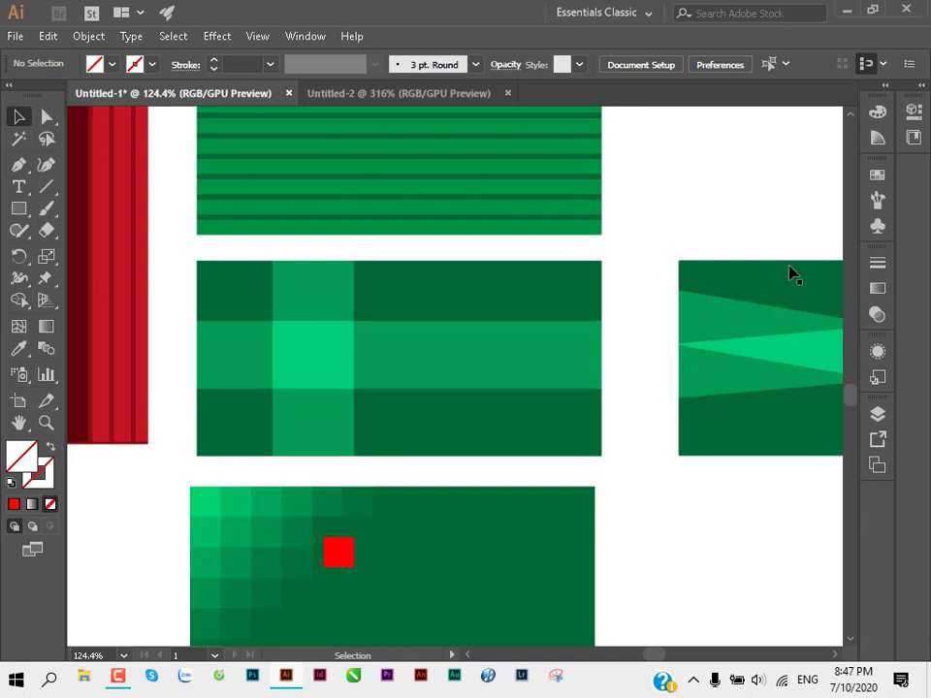
Step: Zoom out to 37.5% to show every banner, briefly selecting the brown banner rows
{"action": "left_click", "coordinate": [613, 289], "text": "ctrl+alt"}
{"action": "left_click", "coordinate": [436, 304], "text": "ctrl+alt"}
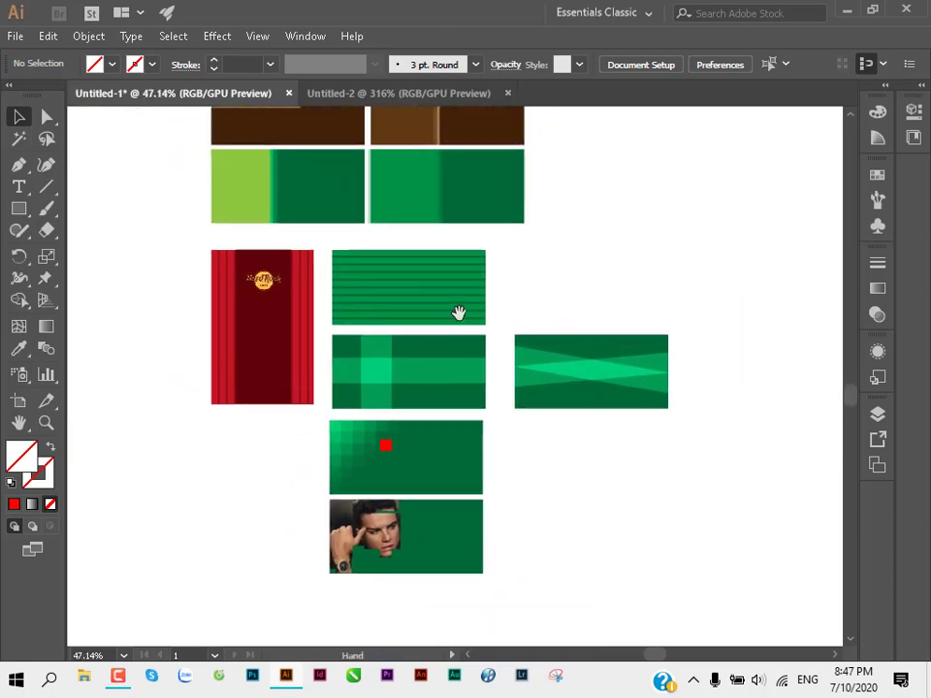
{"action": "left_click", "coordinate": [456, 314], "text": "ctrl+alt"}
{"action": "mouse_move", "coordinate": [402, 303]}
{"action": "left_mouse_down"}
{"action": "mouse_move", "coordinate": [388, 346]}
{"action": "mouse_move", "coordinate": [393, 336]}
{"action": "left_mouse_up"}
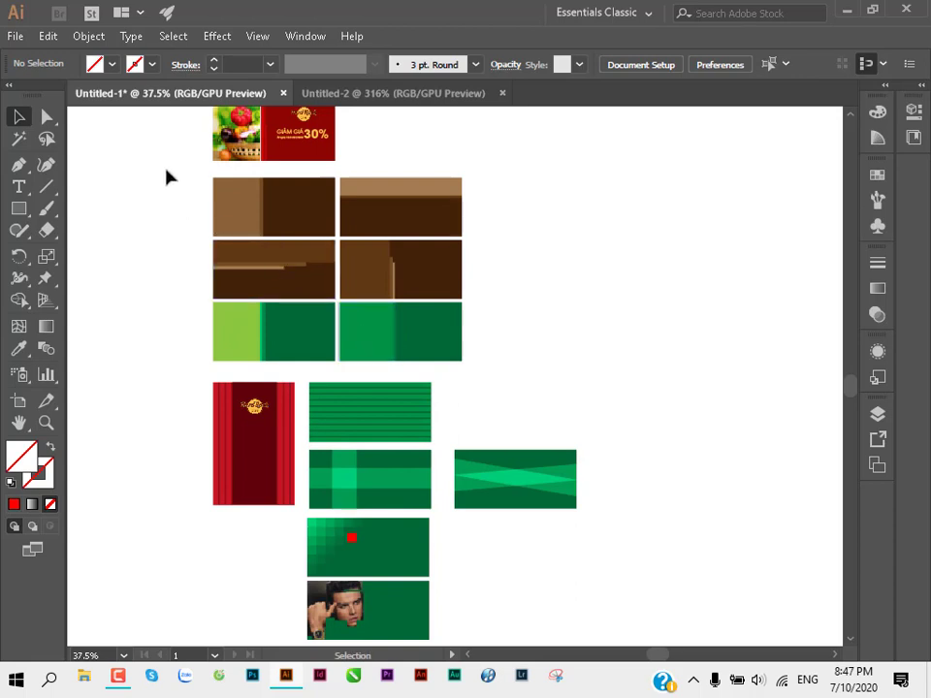
{"action": "left_click_drag", "start_coordinate": [166, 172], "coordinate": [487, 242]}
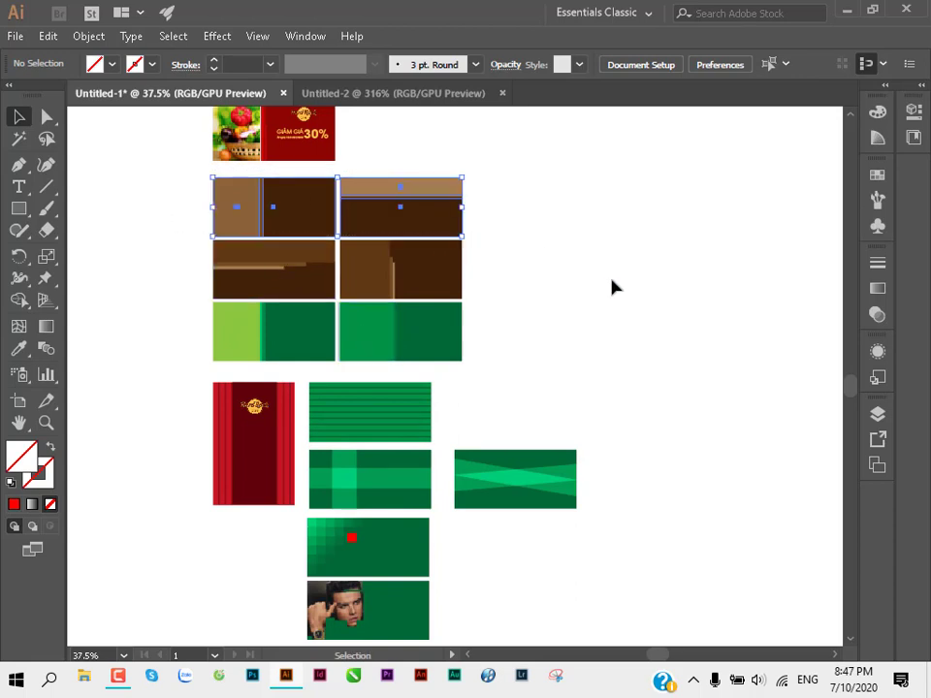
{"action": "left_click", "coordinate": [621, 288]}
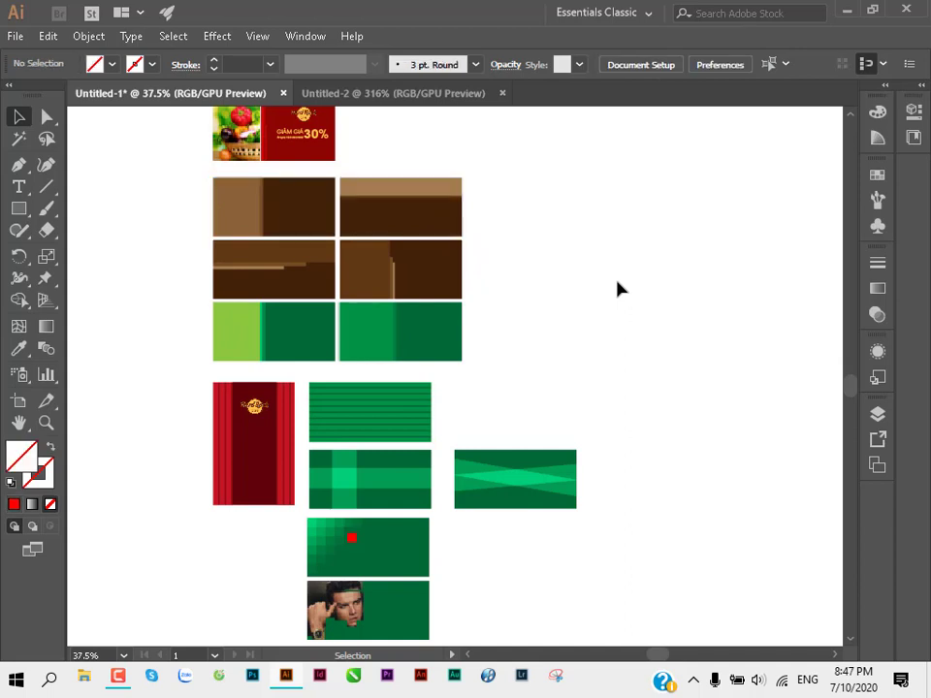
{"action": "mouse_move", "coordinate": [176, 242]}
{"action": "left_mouse_down"}
{"action": "mouse_move", "coordinate": [489, 295]}
{"action": "mouse_move", "coordinate": [500, 307]}
{"action": "left_mouse_up"}
{"action": "left_click", "coordinate": [501, 307]}
{"action": "left_click_drag", "start_coordinate": [231, 266], "coordinate": [507, 304]}
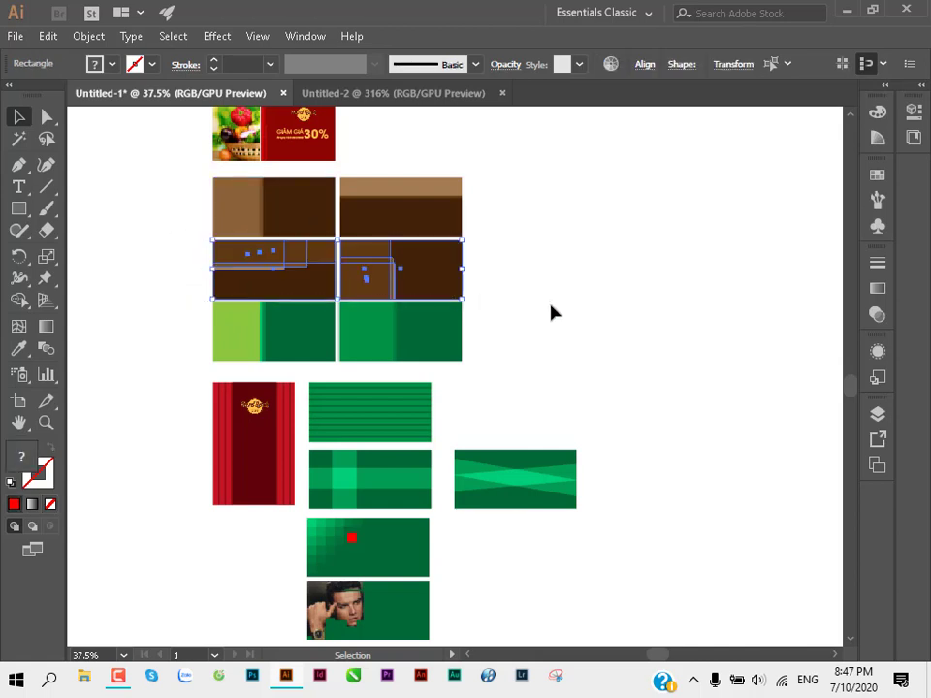
{"action": "left_click", "coordinate": [549, 311]}
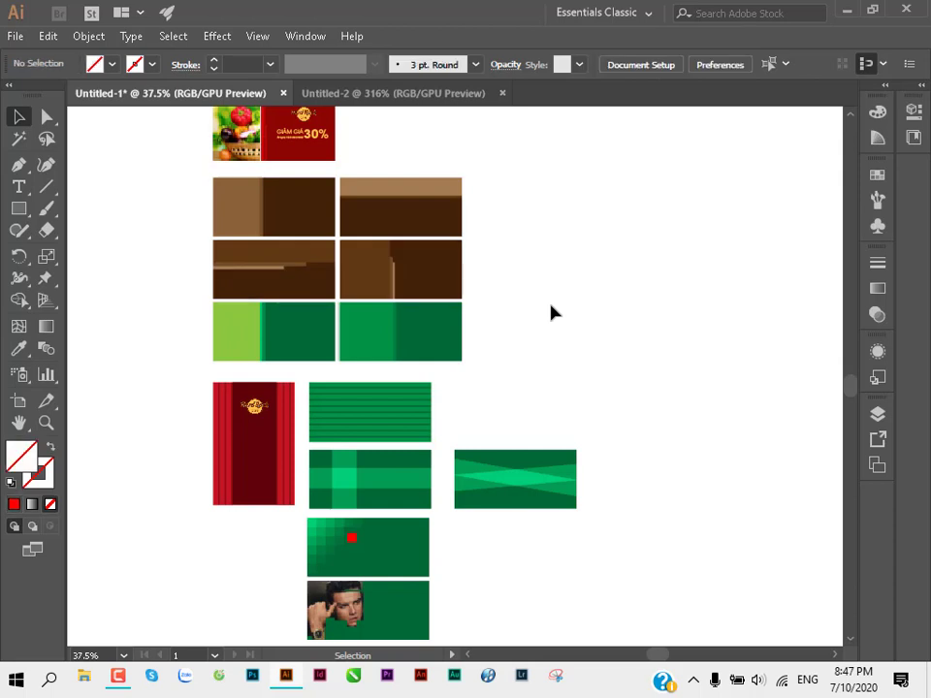
{"action": "left_click", "coordinate": [118, 678]}
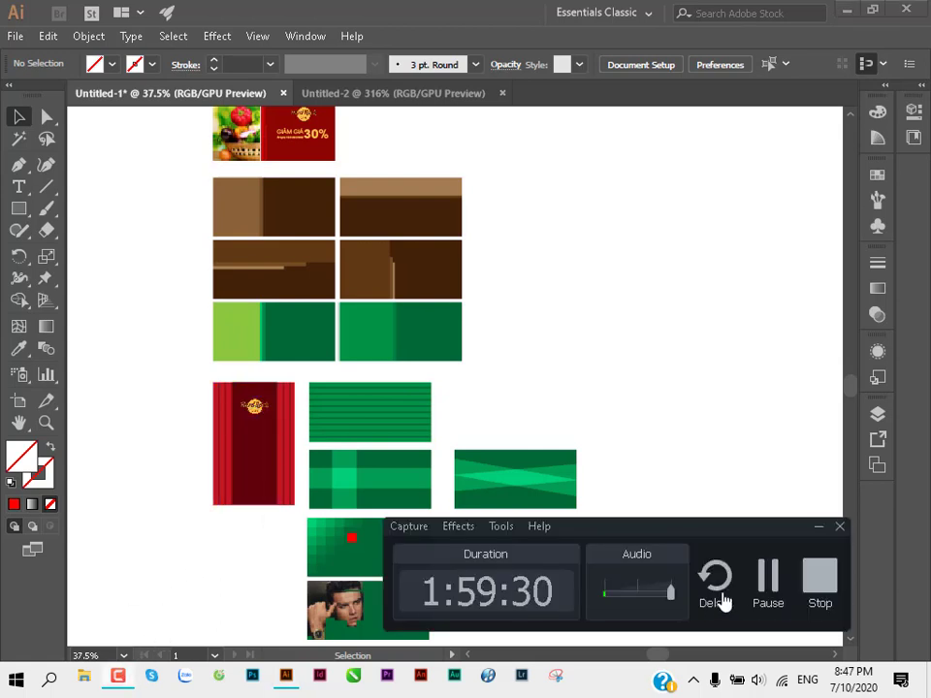